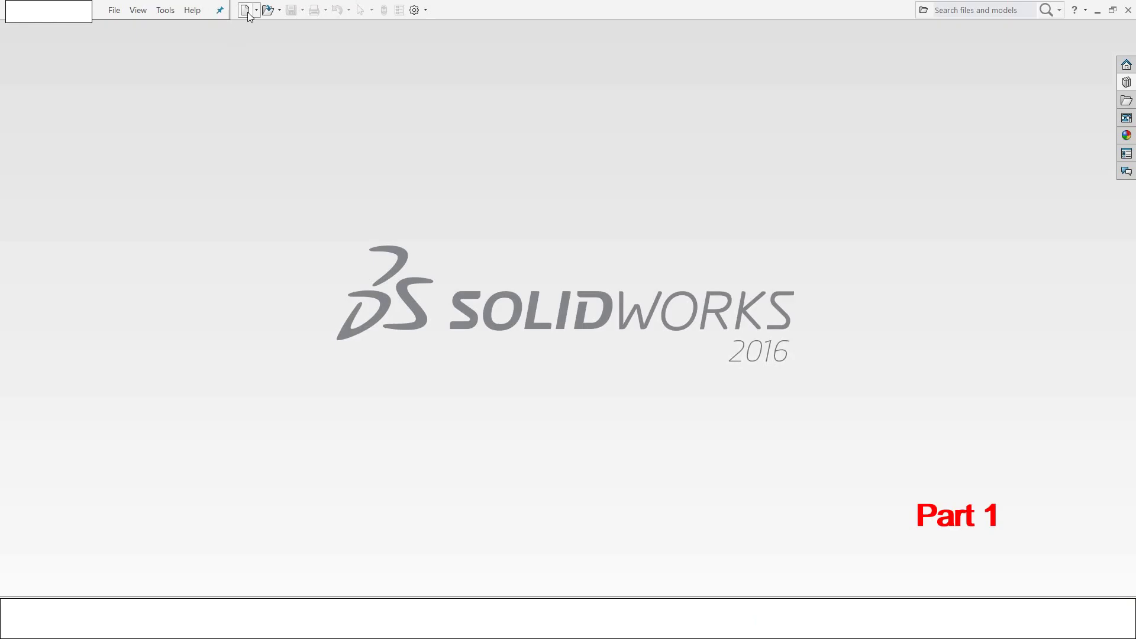
Step: Create a new blank part and start an Extruded Boss/Base feature
left_click(246, 10)
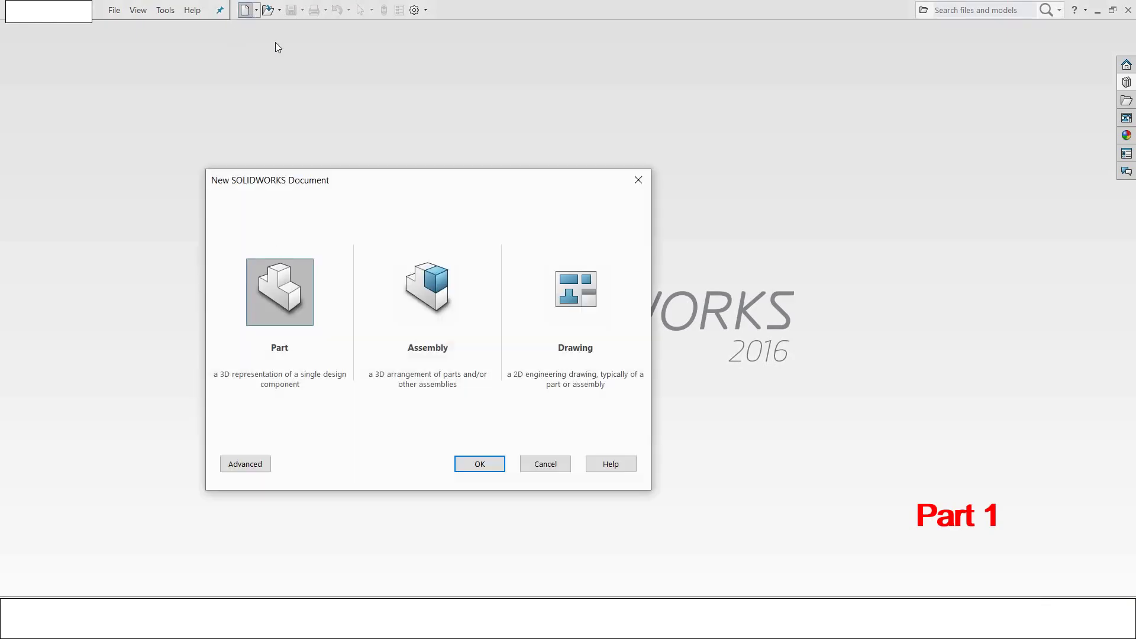
left_click(473, 461)
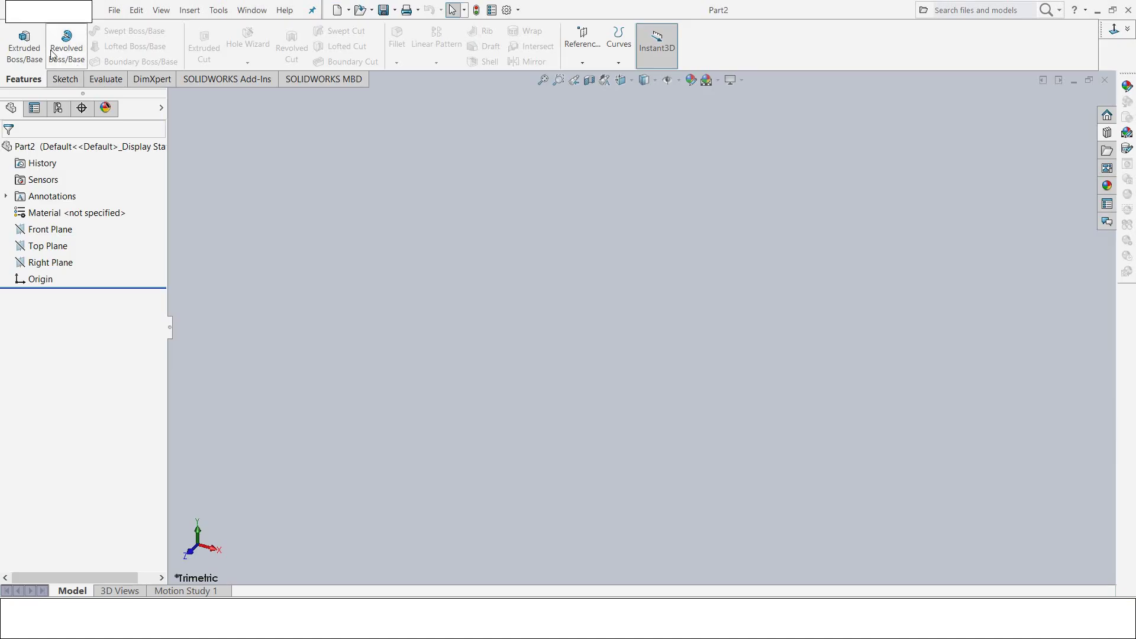
left_click(30, 46)
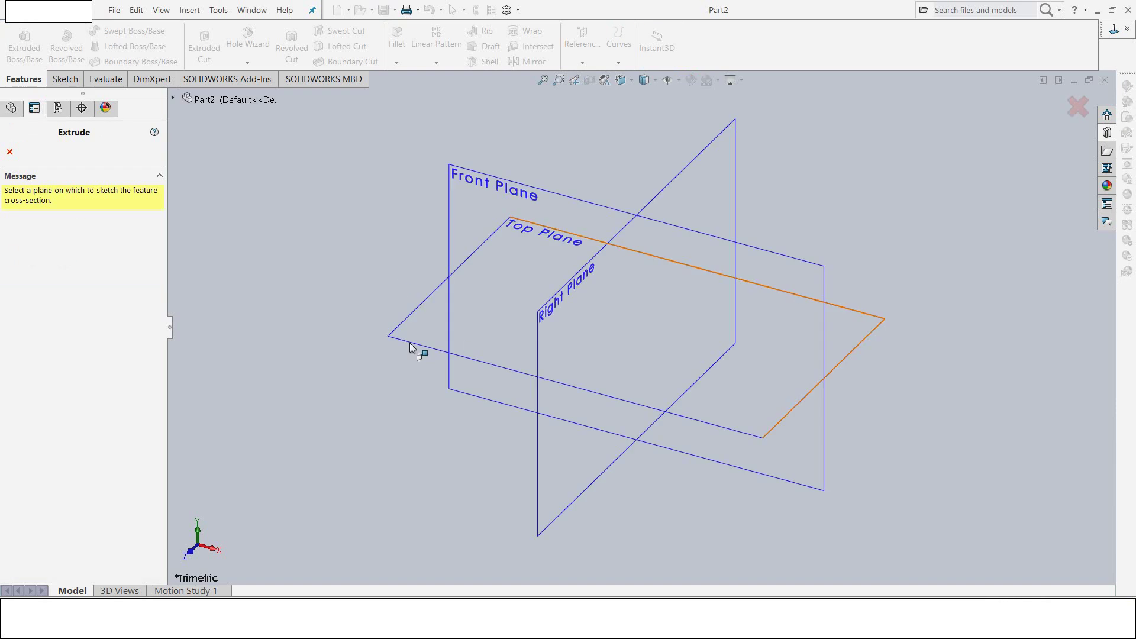
Step: Draw two concentric circles centred on the origin on the Top Plane
left_click(409, 342)
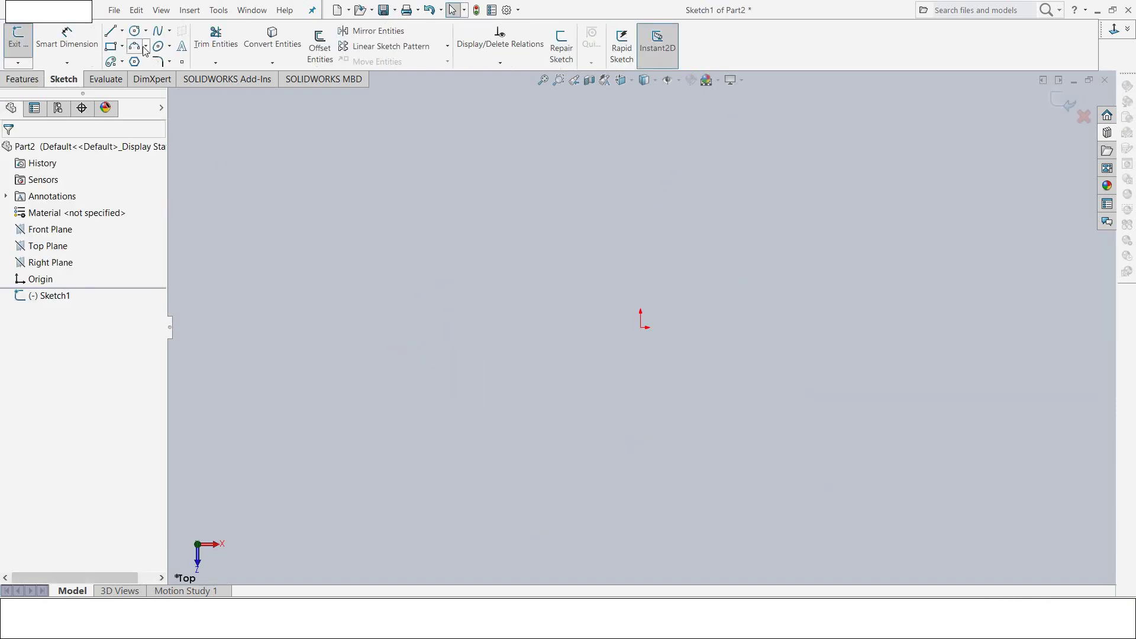
left_click(135, 30)
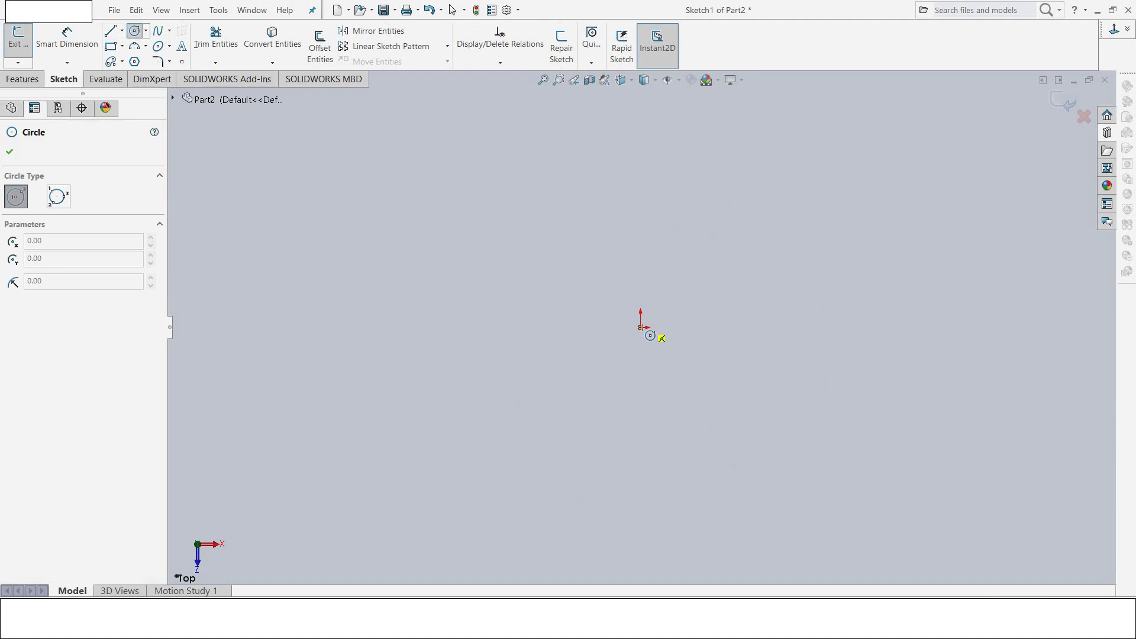
left_click(642, 329)
left_click(693, 286)
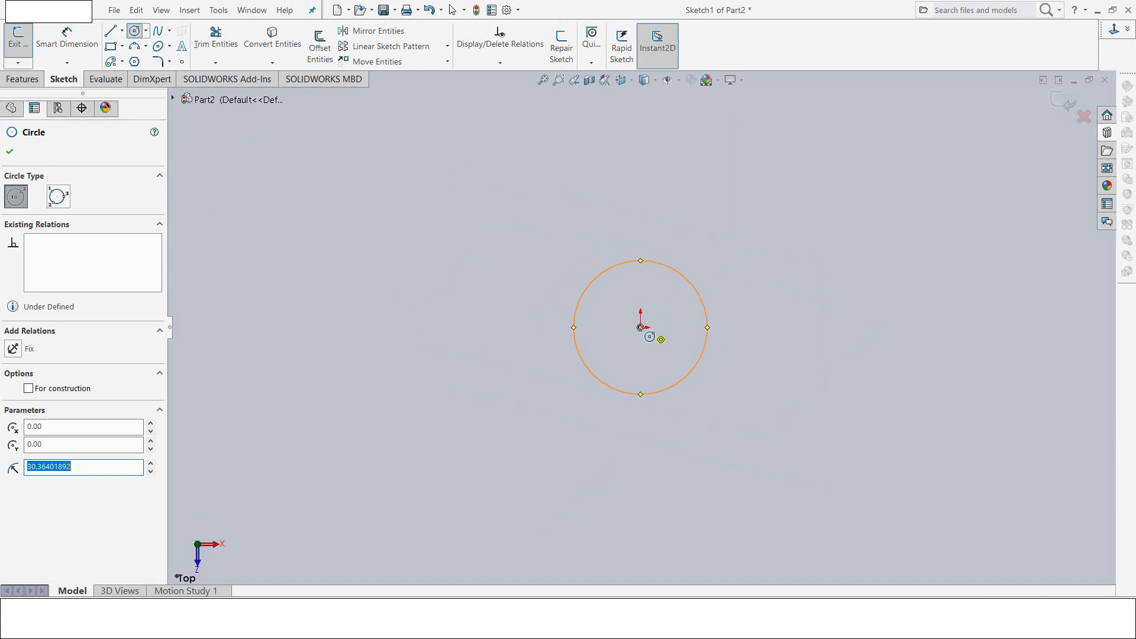
left_click(641, 327)
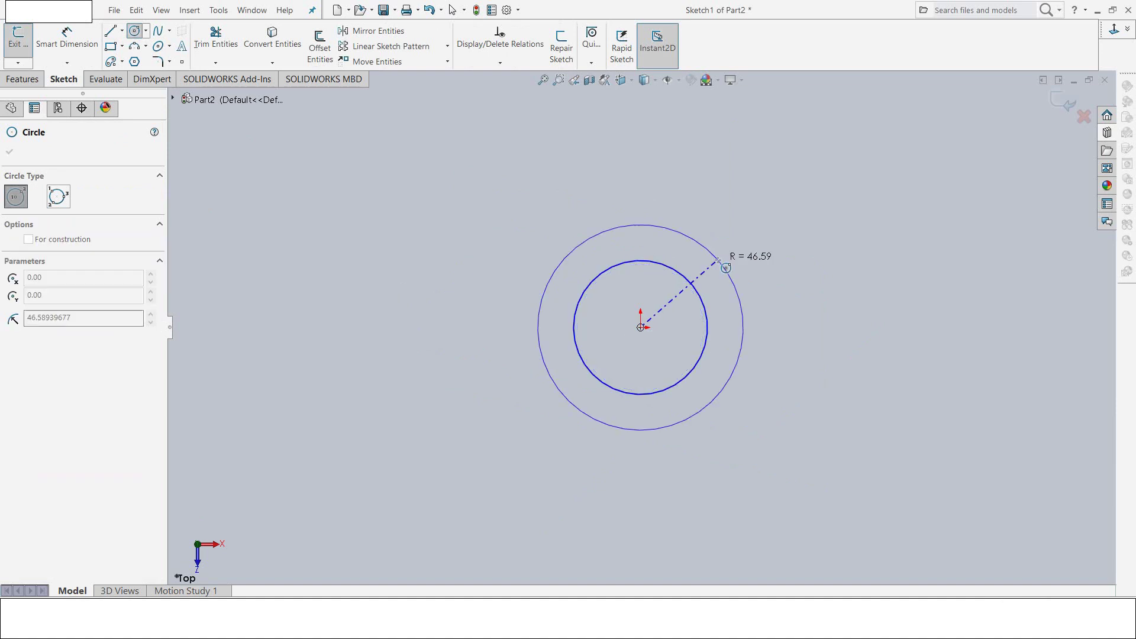
left_click(728, 273)
Step: Dimension the outer circle Ø60 and the inner circle Ø56, then exit the sketch
left_click(95, 41)
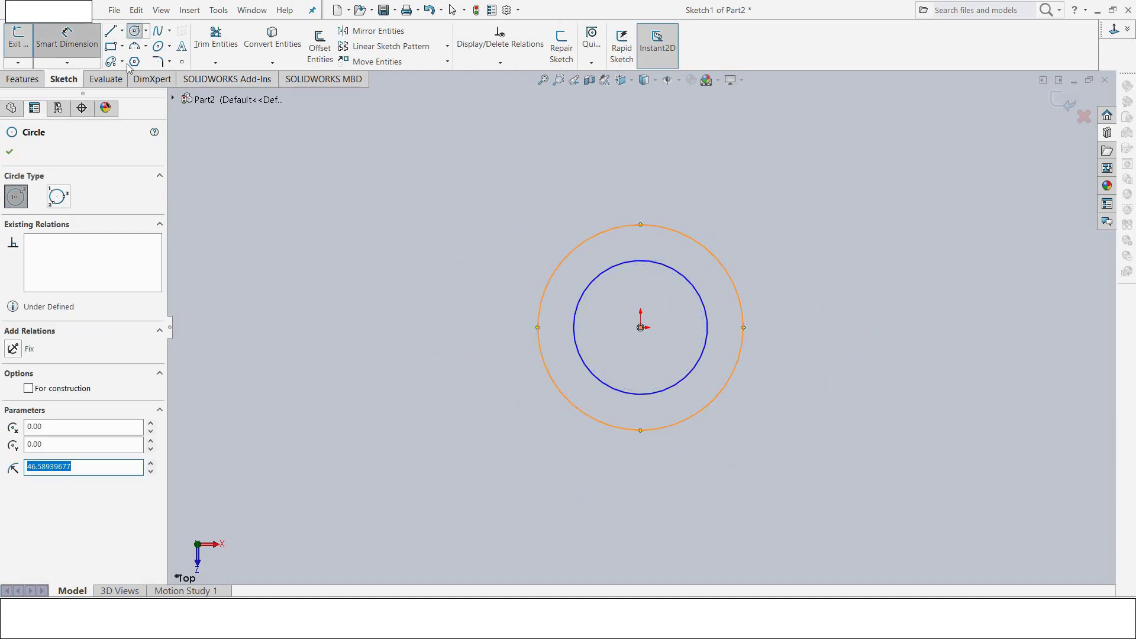
key("Escape")
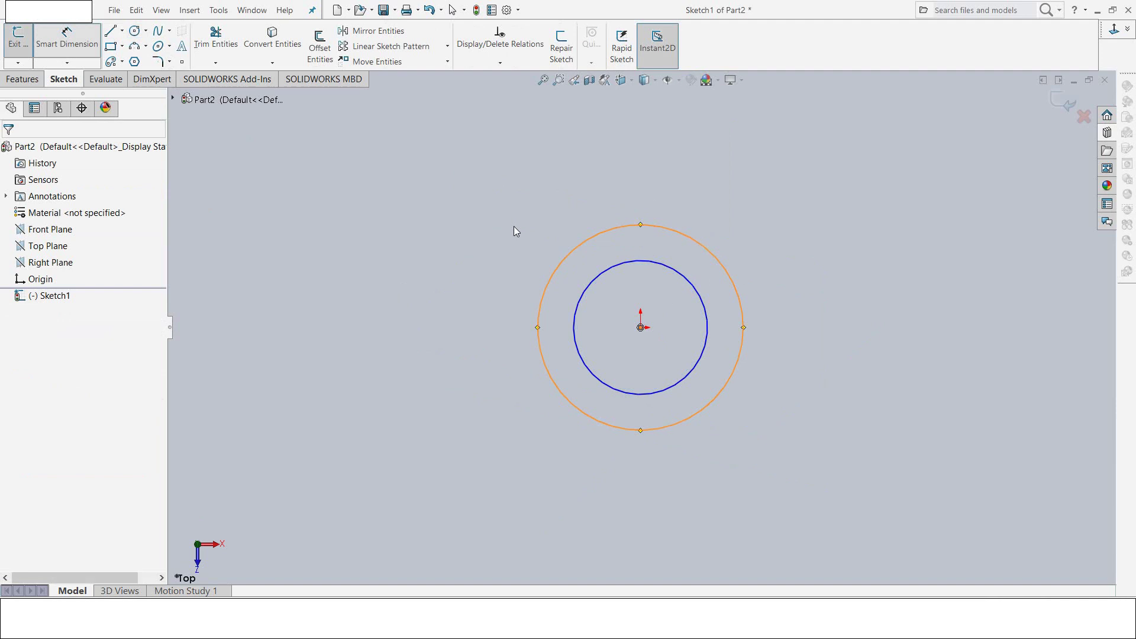
left_click(513, 226)
left_click(668, 231)
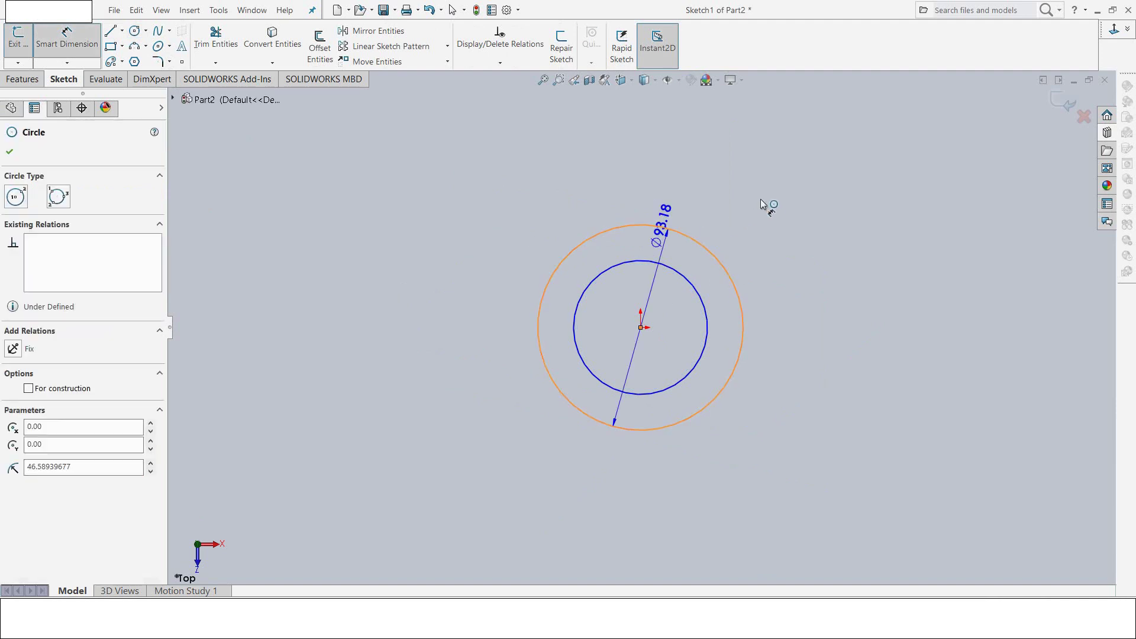
left_click(771, 212)
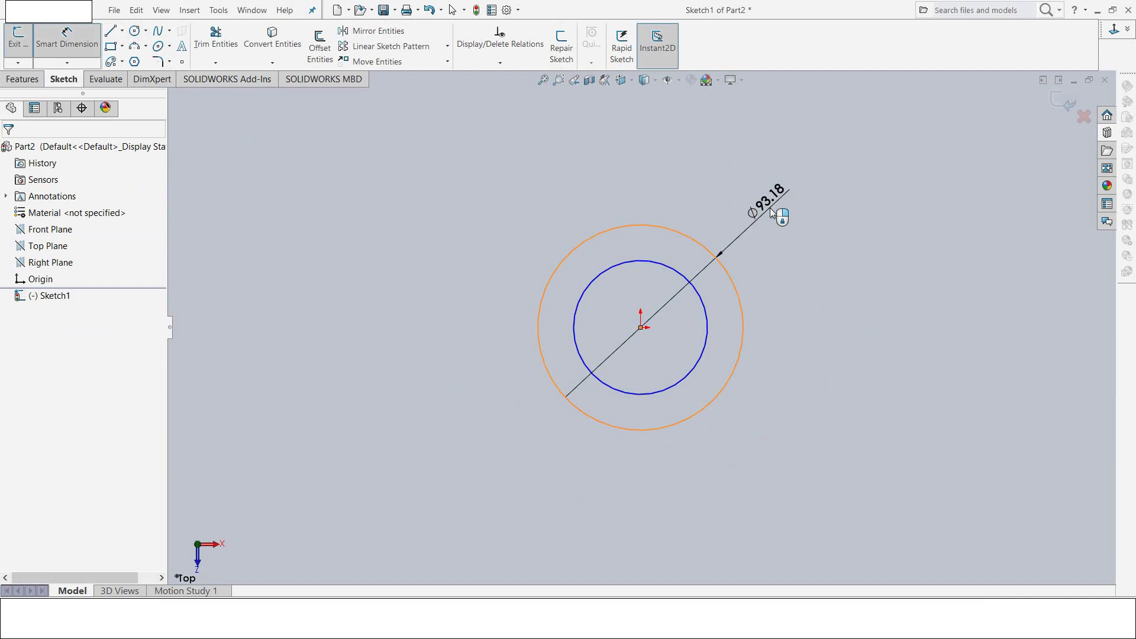
double_click(770, 211)
type("60")
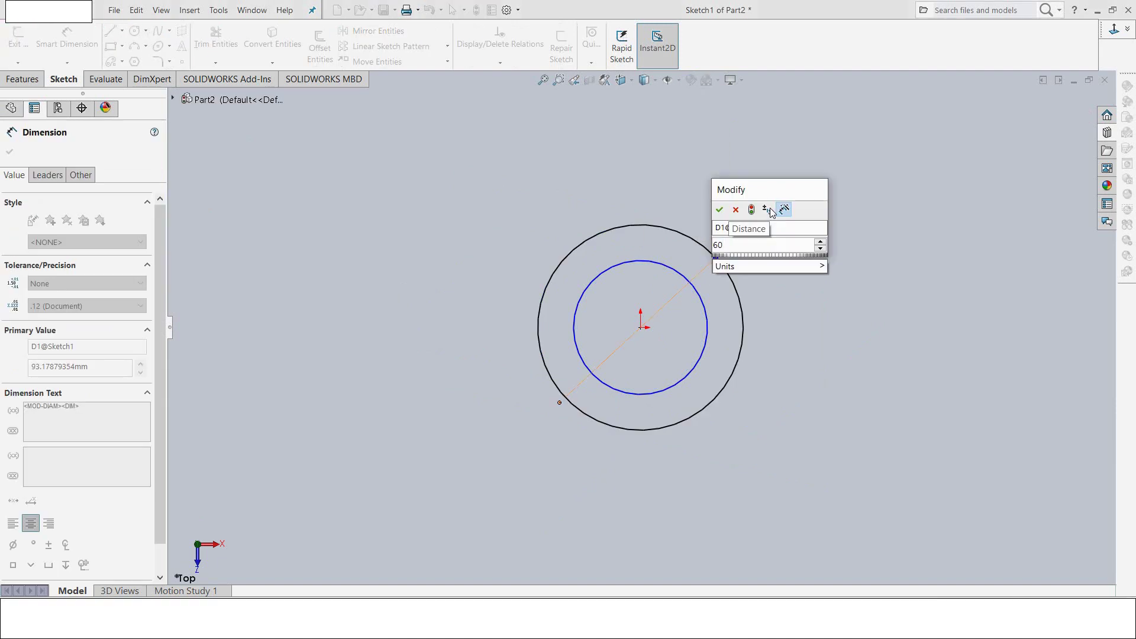
key("Return")
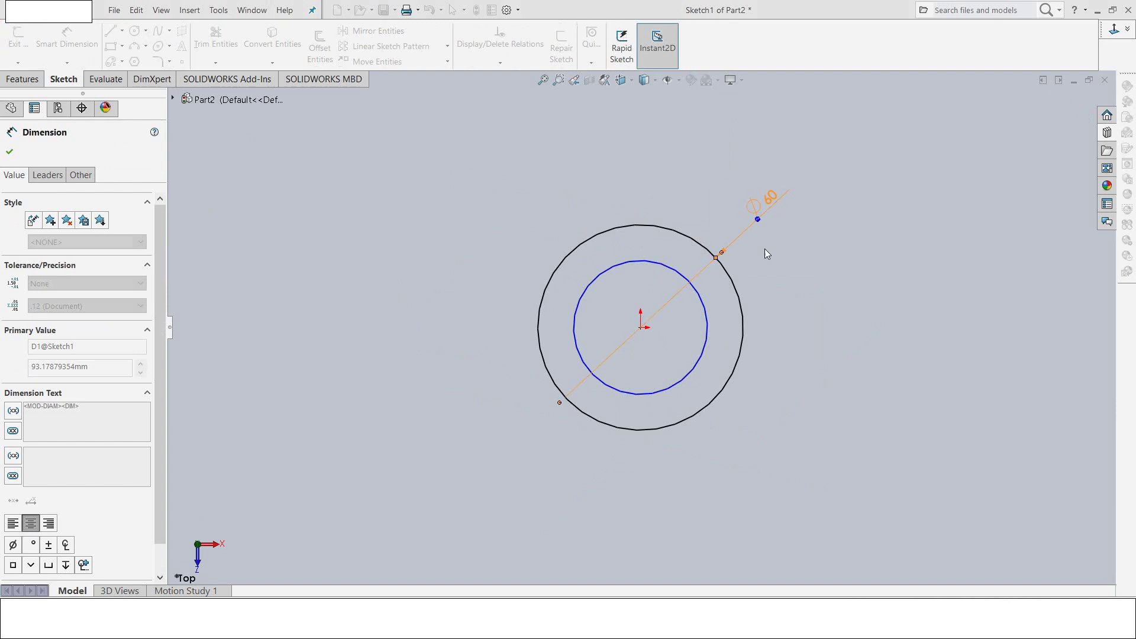
left_click(704, 309)
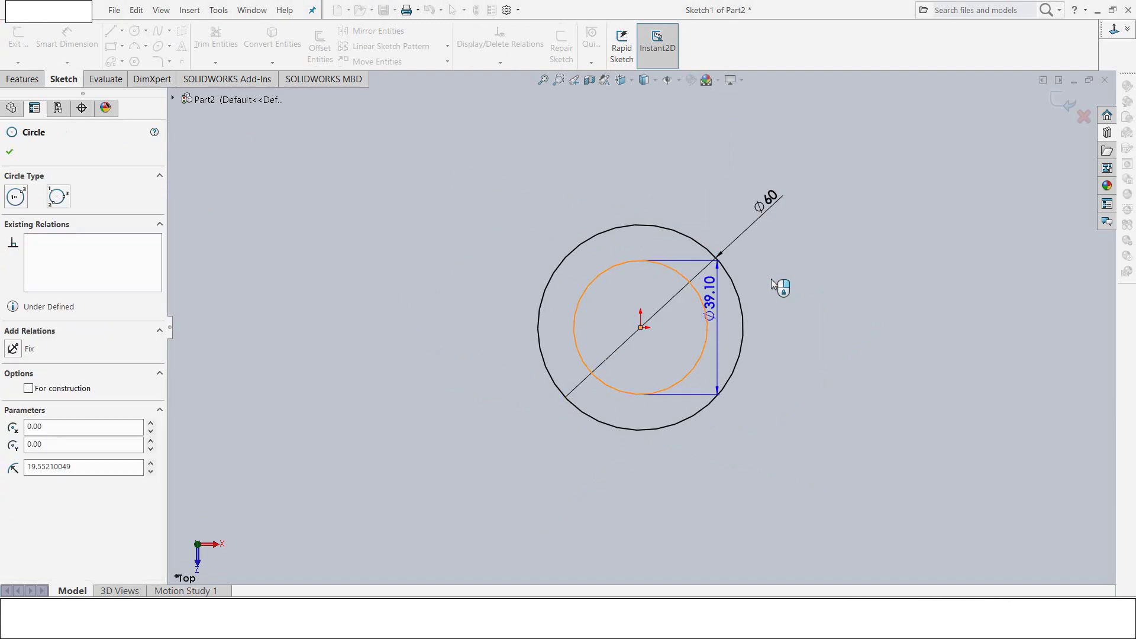
left_click(775, 284)
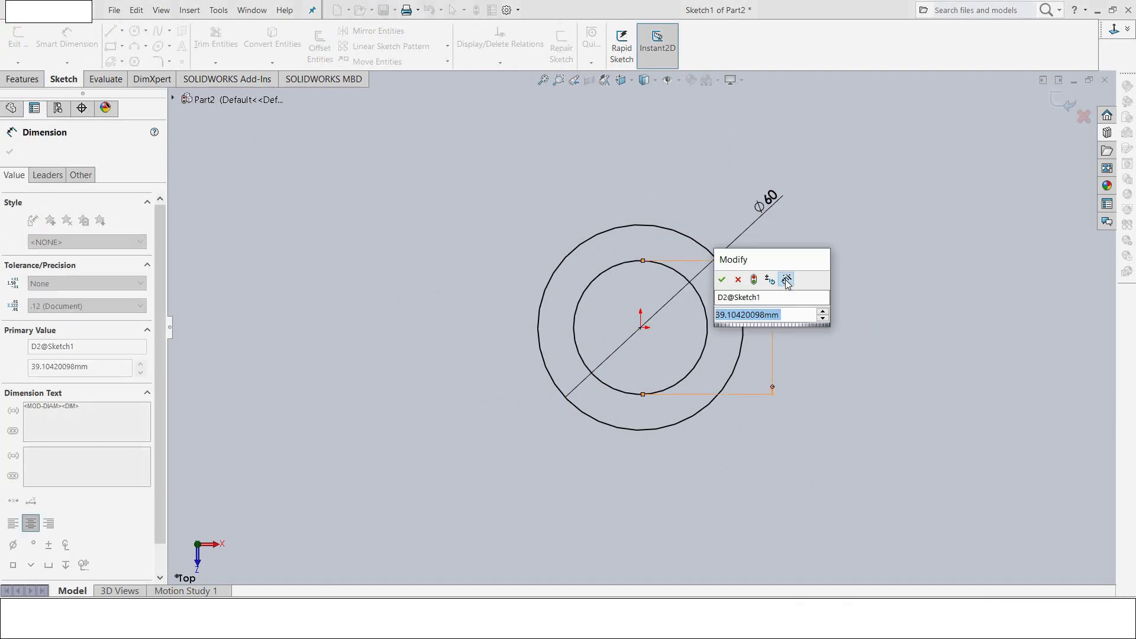
type("5")
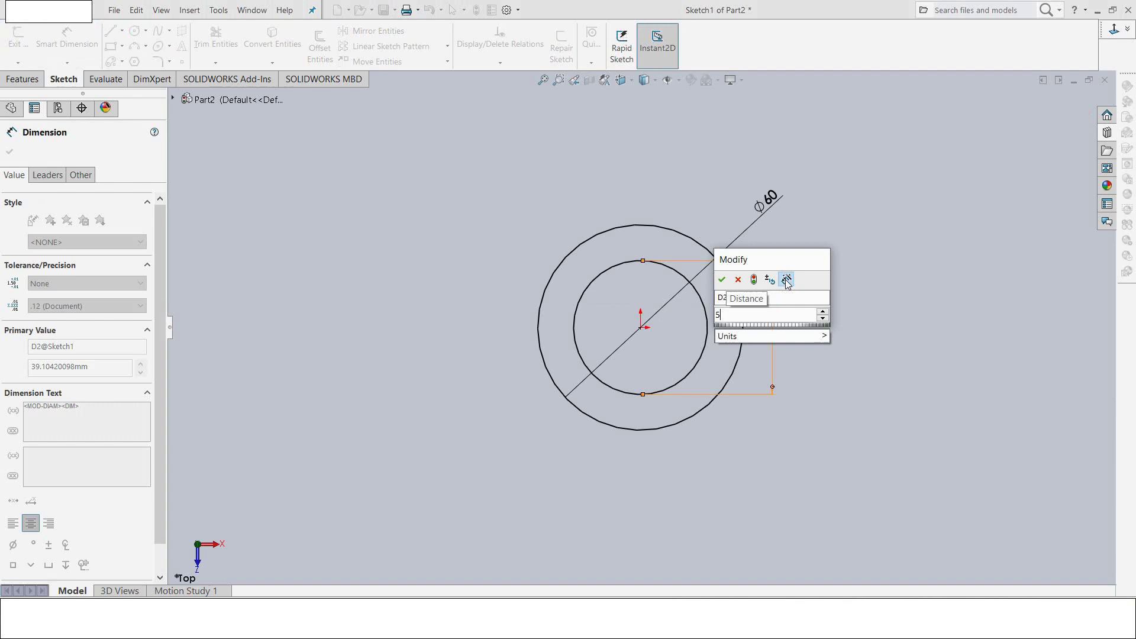
type("6")
key("Escape")
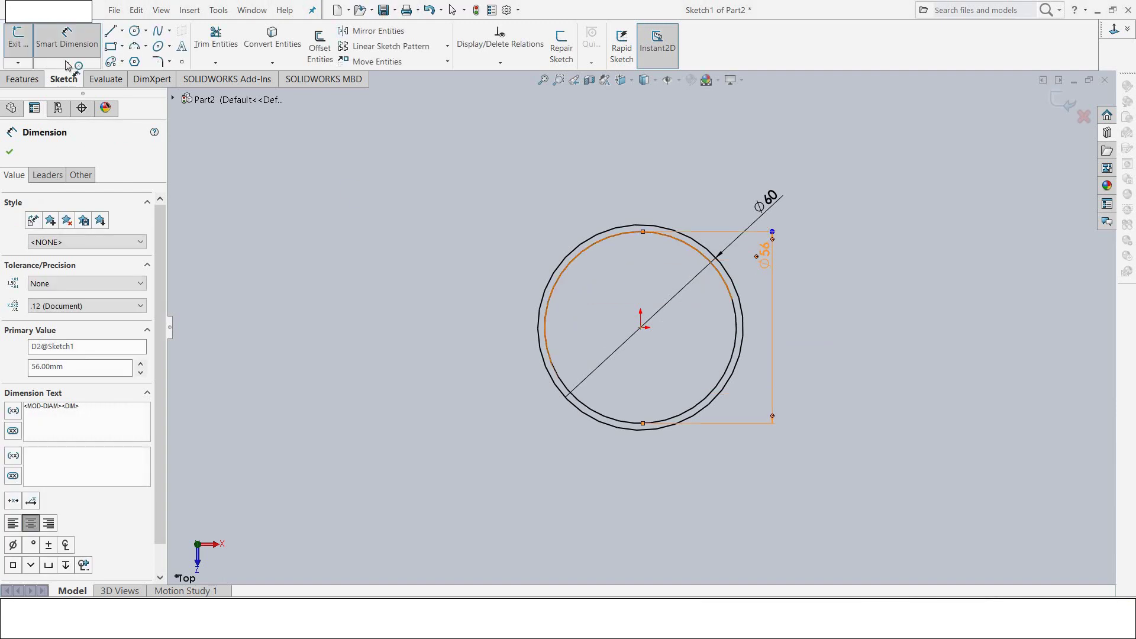
left_click(16, 40)
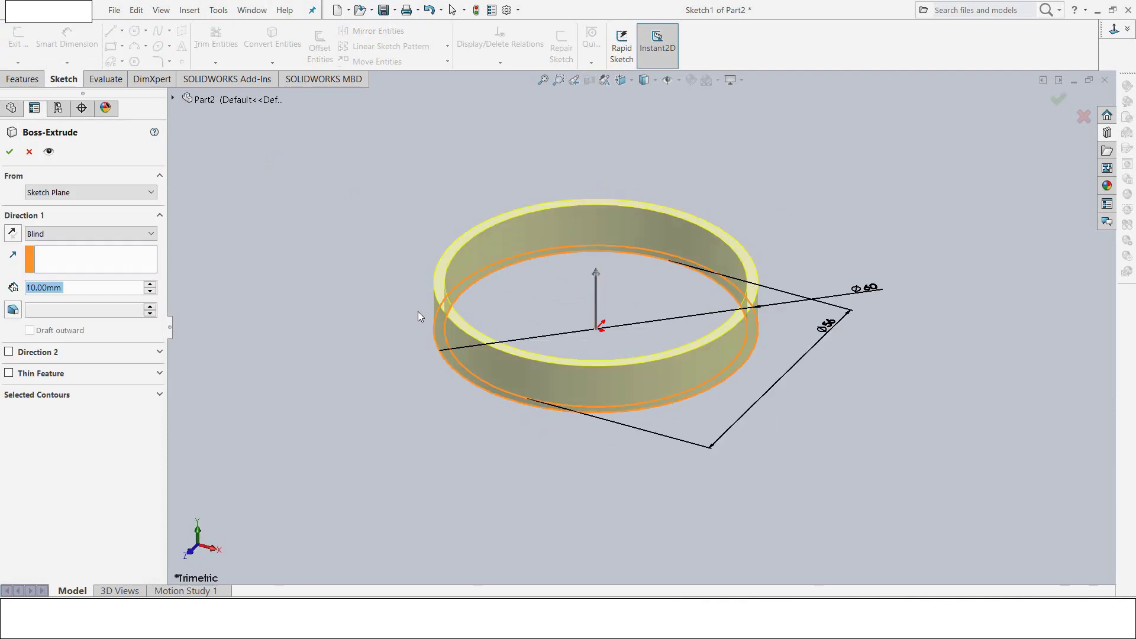
Step: Extrude the ring Mid Plane to a 492 mm depth, forming the tube
left_click(65, 234)
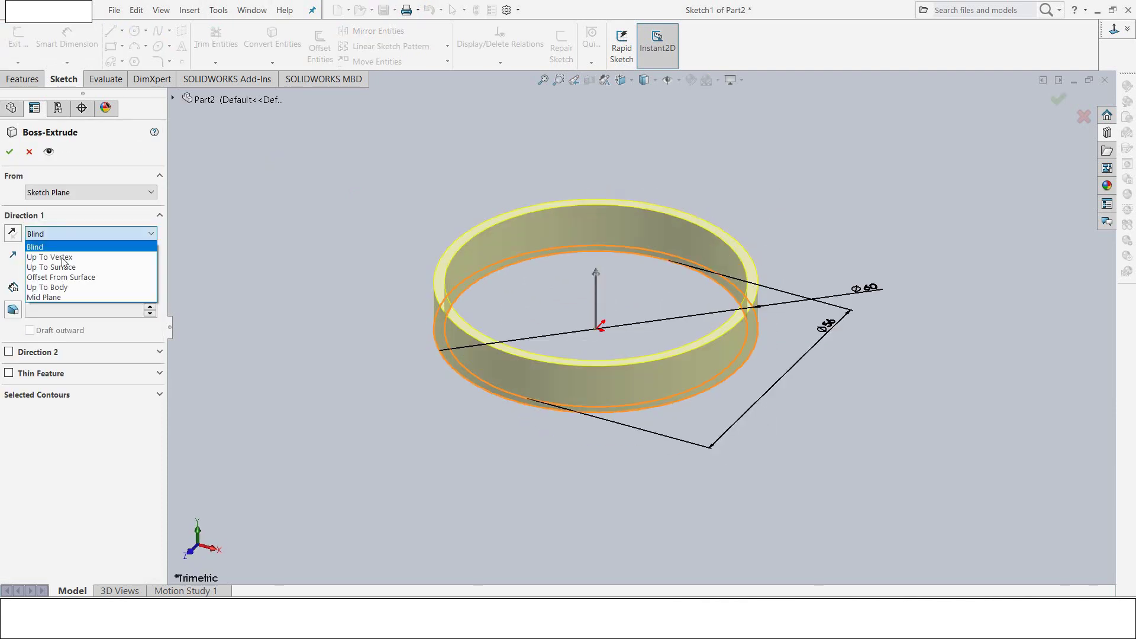
left_click(48, 298)
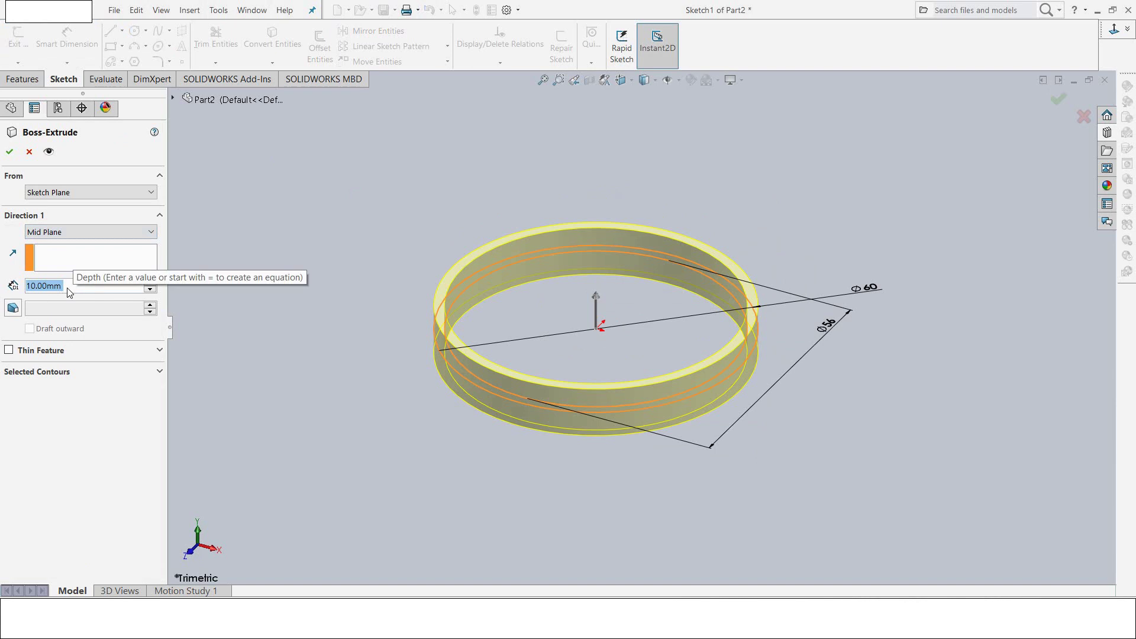
type("492")
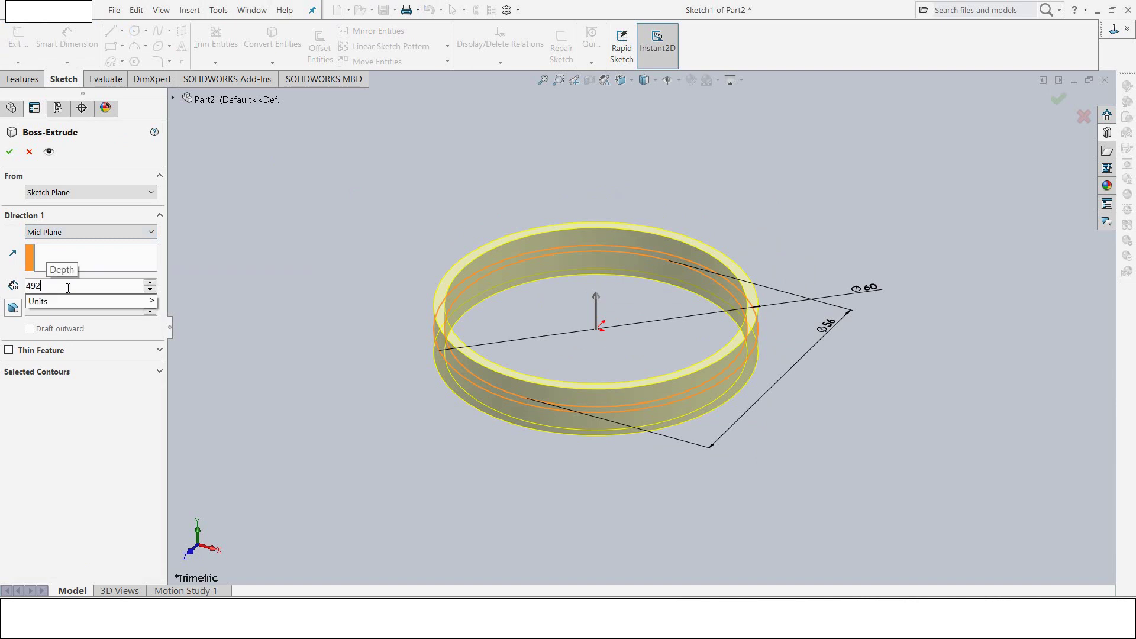
key("Return")
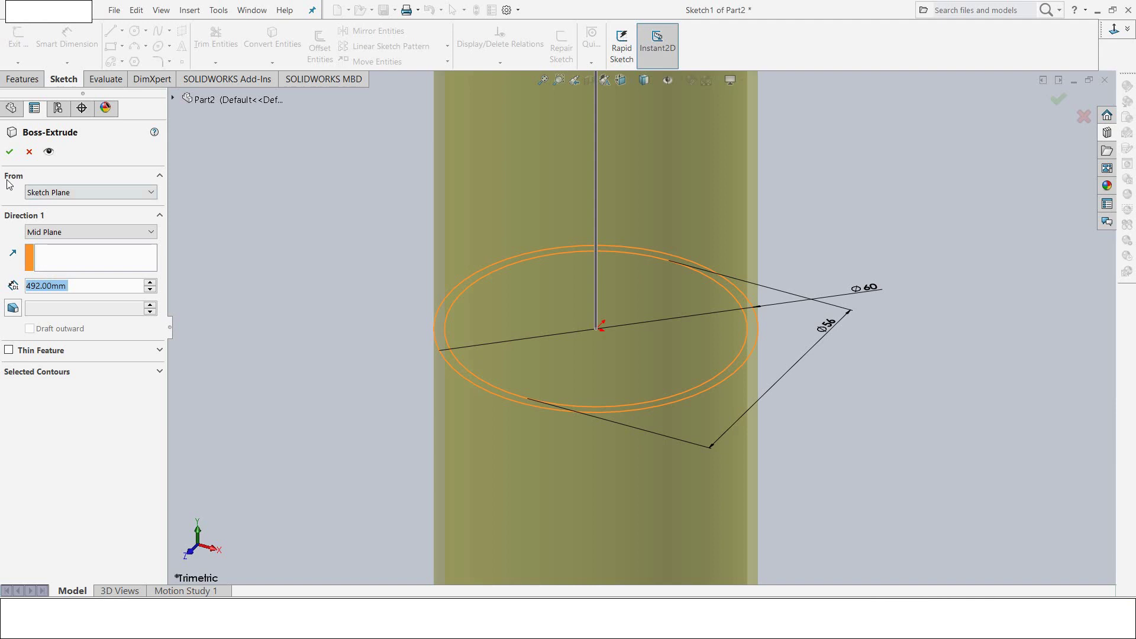
left_click(10, 153)
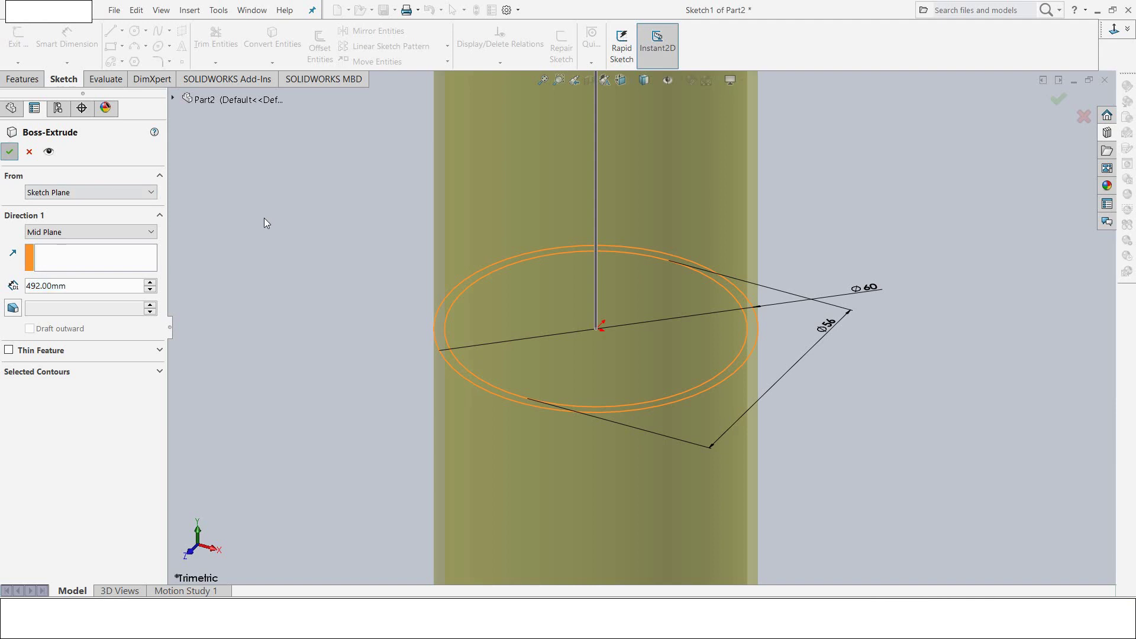
key("f")
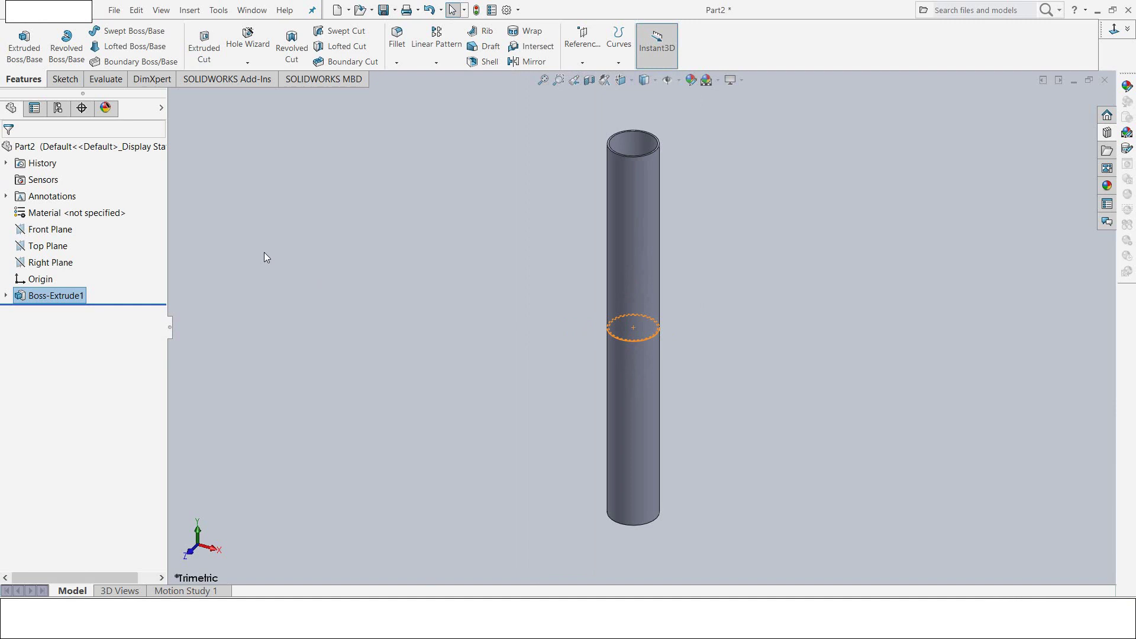
right_click(93, 215)
Step: Assign DIN Steel (Structural) 1.0044 (S275JR) as the part's material
left_click(126, 223)
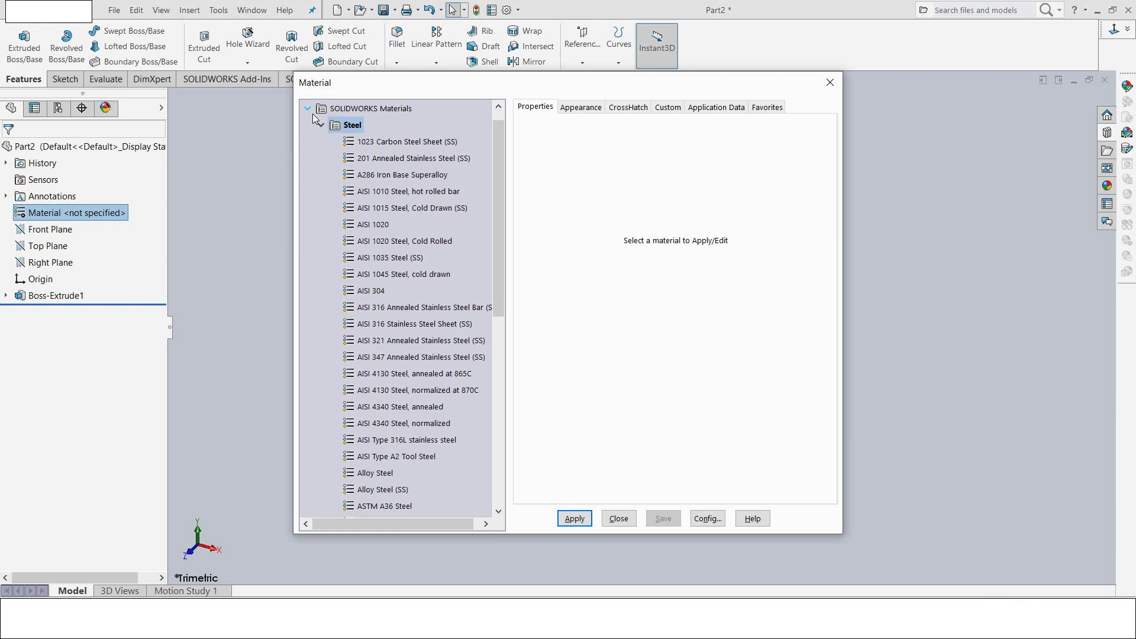
left_click(308, 109)
left_click(310, 108)
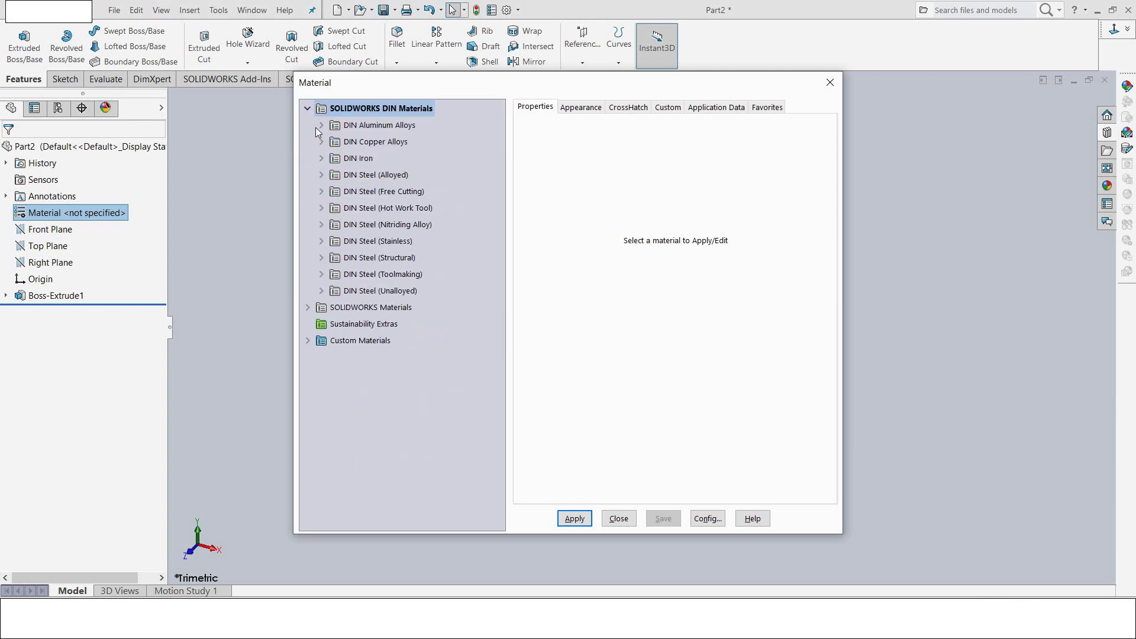
left_click(323, 259)
left_click(387, 192)
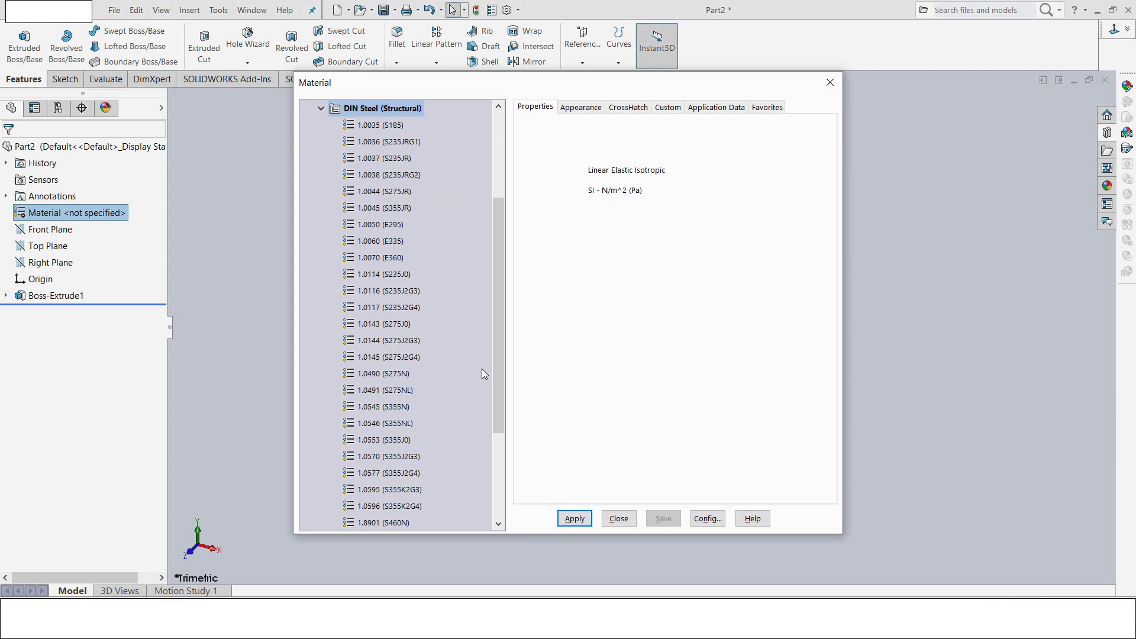
left_click(574, 519)
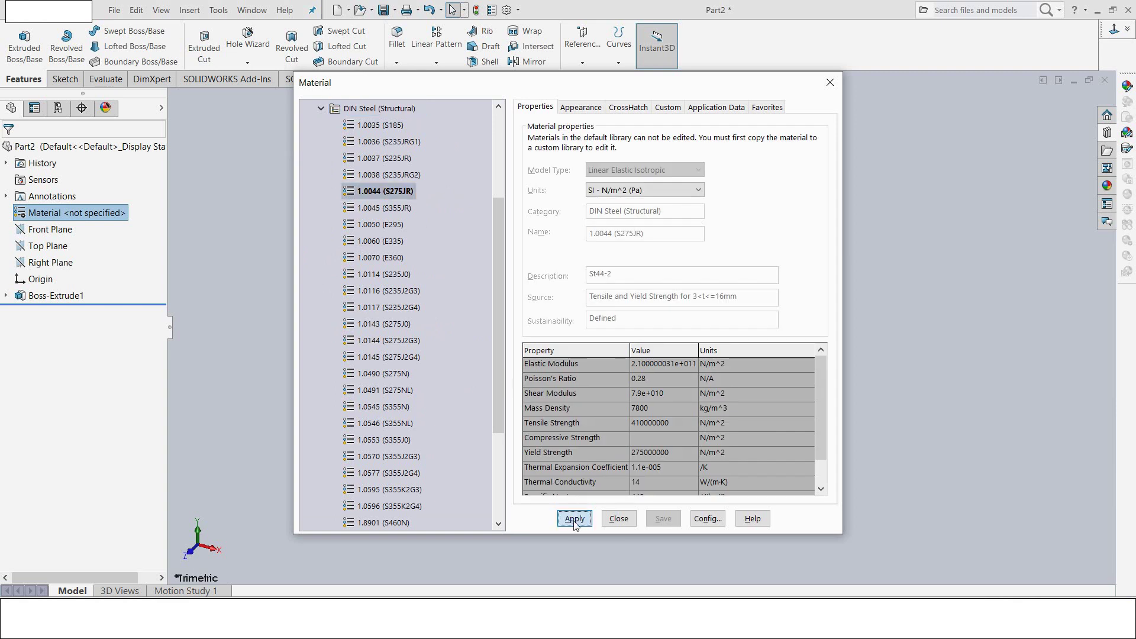
left_click(619, 519)
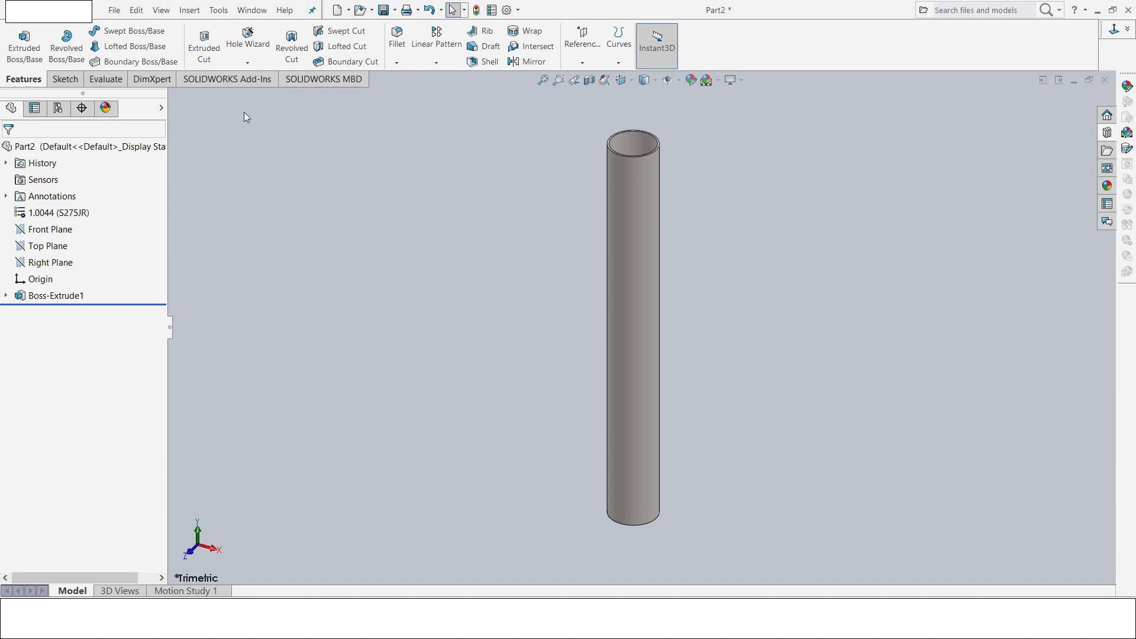
Step: Start a chamfer with 0.5 mm distance at 45°
left_click(398, 65)
left_click(408, 91)
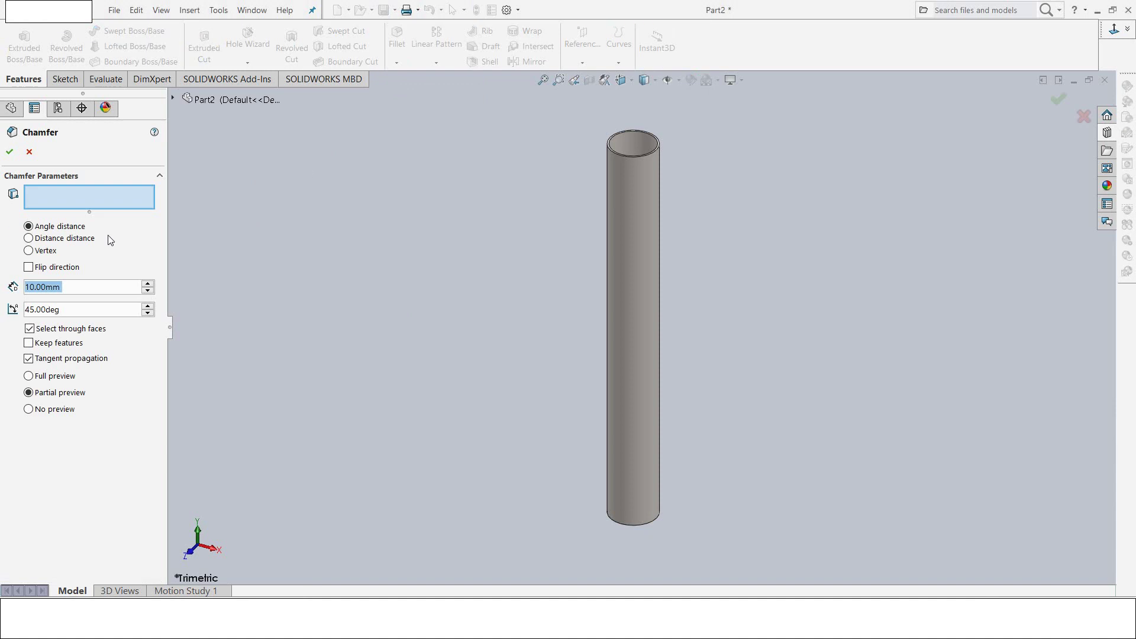
type("0.5")
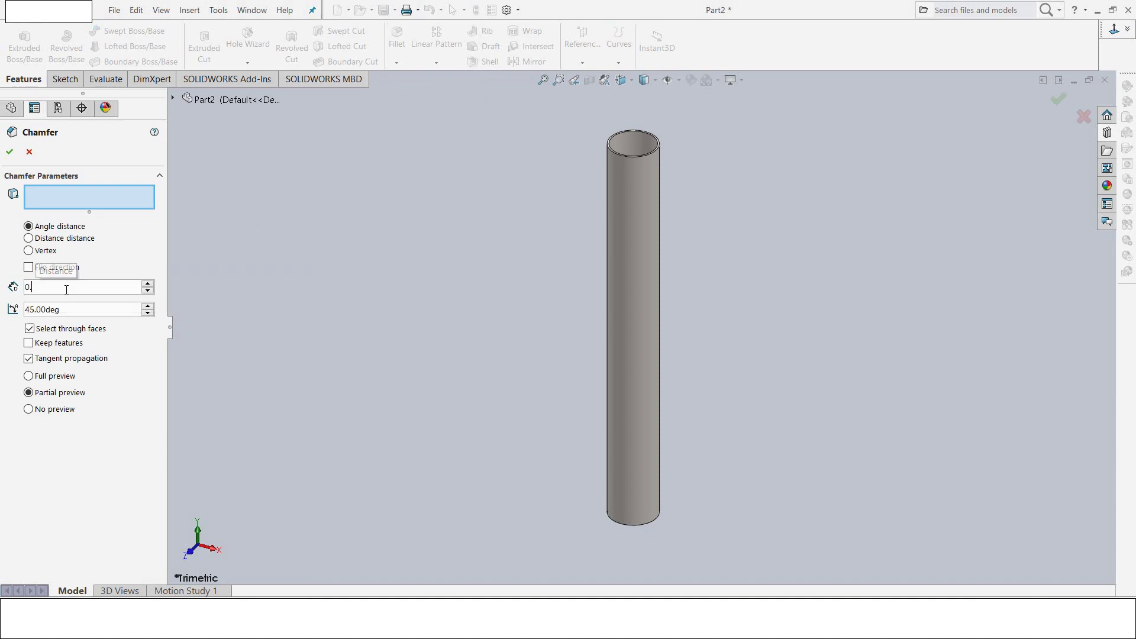
key("Return")
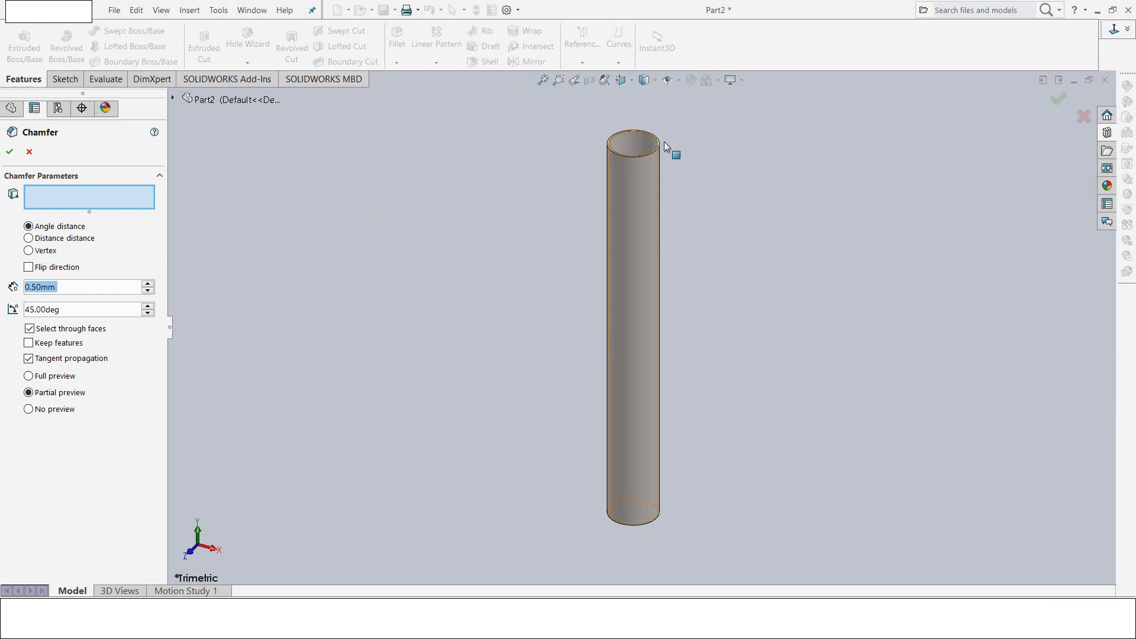
scroll(664, 141, "down", 3)
scroll(657, 160, "down", 2)
scroll(650, 185, "down", 2)
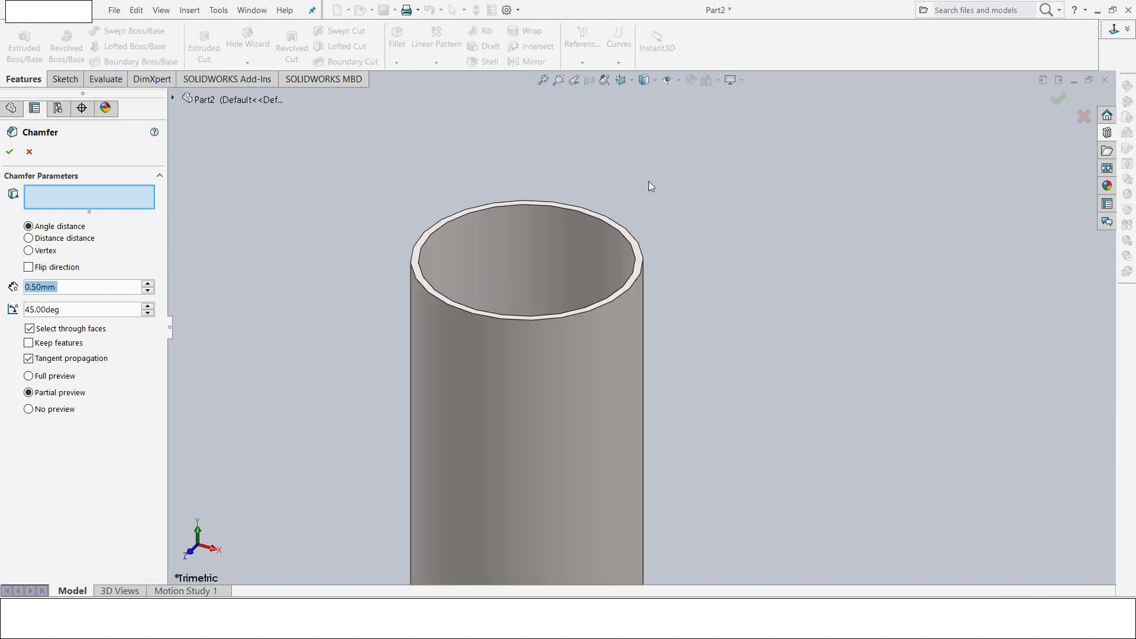
Step: Chamfer the top and bottom rim faces of the tube
left_click(637, 247)
scroll(656, 278, "up", 2)
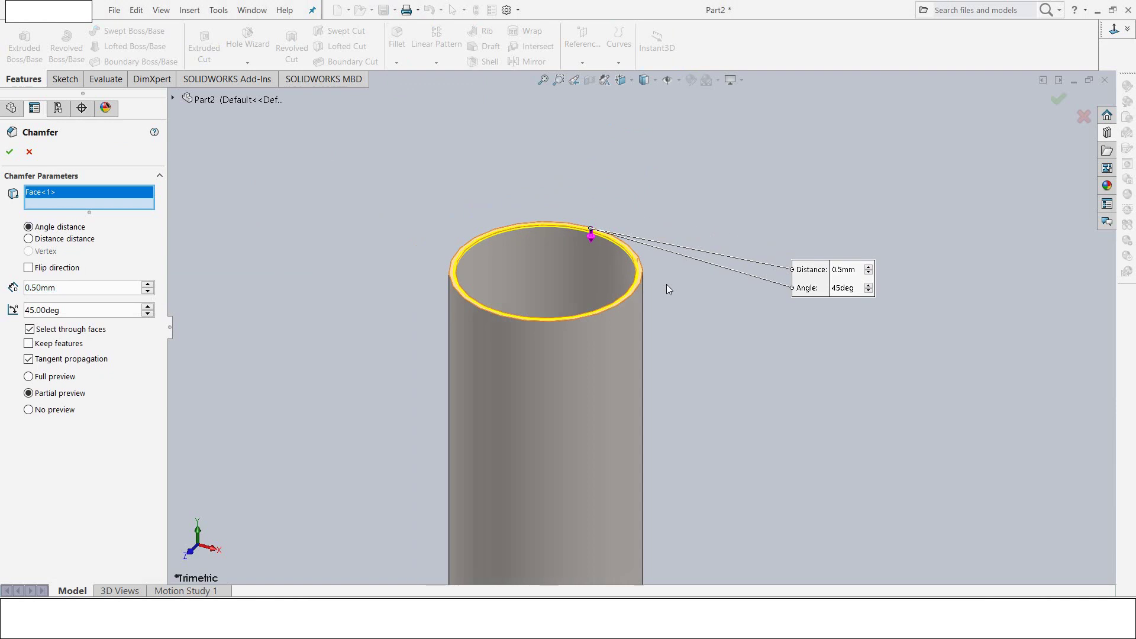
scroll(666, 284, "up", 1)
scroll(666, 285, "up", 2)
scroll(666, 290, "up", 1)
scroll(668, 308, "up", 3)
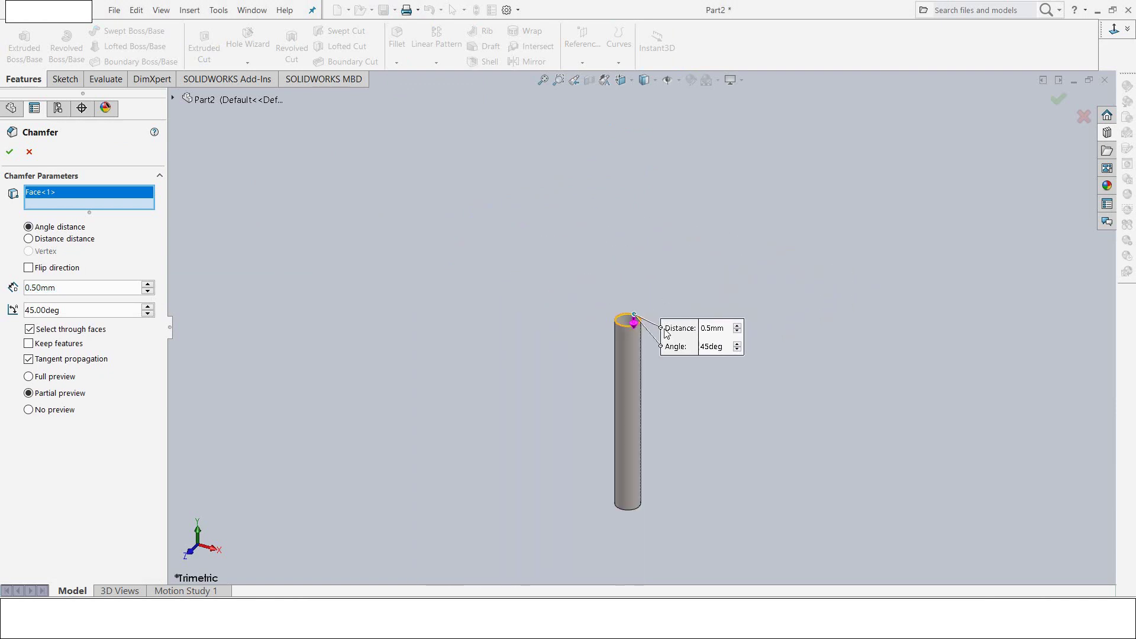
scroll(678, 361, "up", 2)
mouse_move(678, 454)
middle_mouse_down()
mouse_move(670, 358)
mouse_move(628, 369)
middle_mouse_up()
scroll(636, 425, "down", 3)
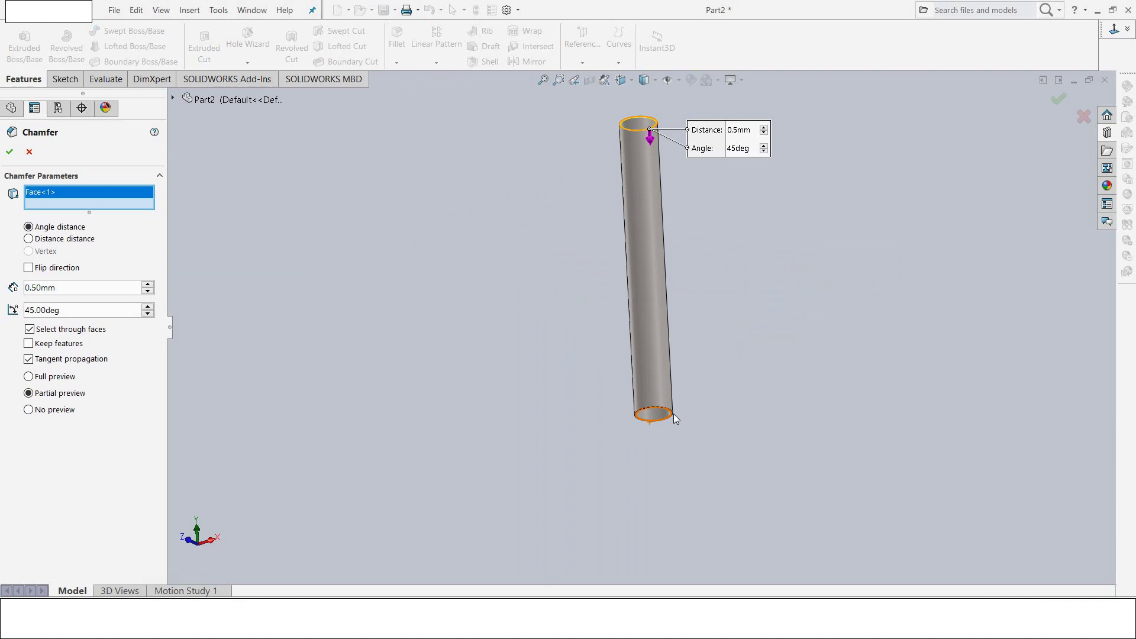
scroll(672, 408, "down", 2)
scroll(663, 384, "down", 1)
scroll(651, 355, "down", 3)
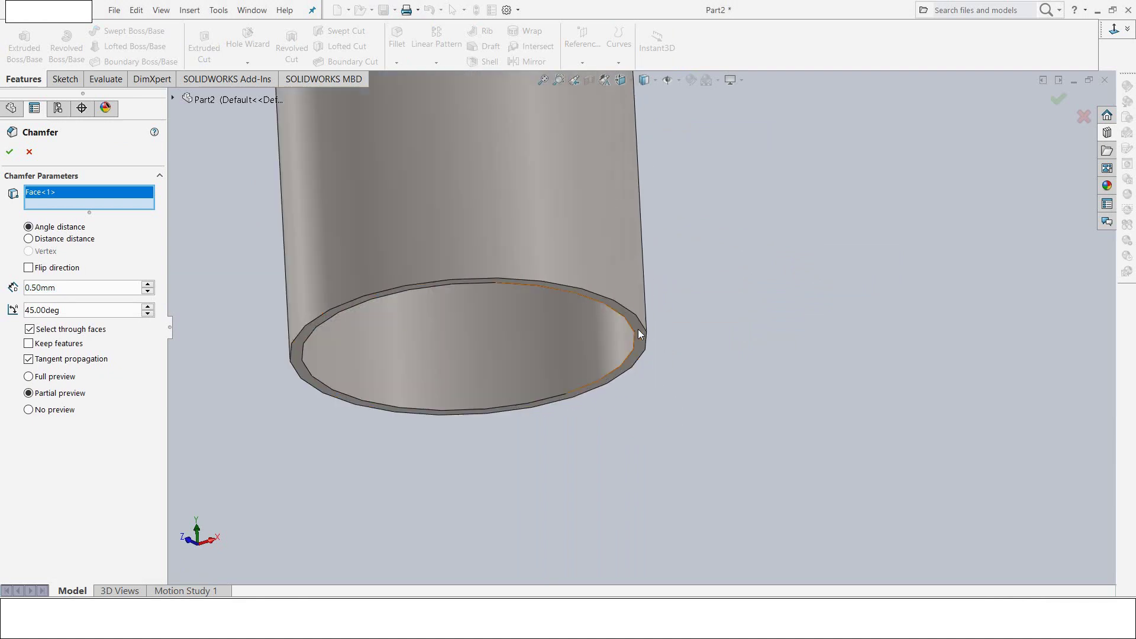
left_click(638, 330)
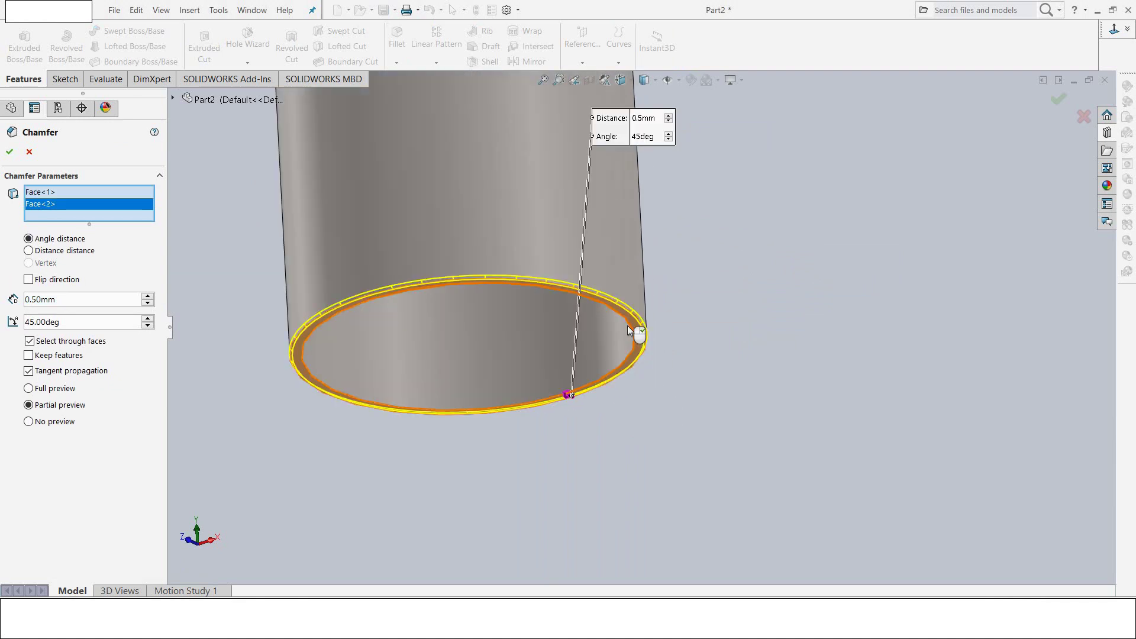
left_click(11, 154)
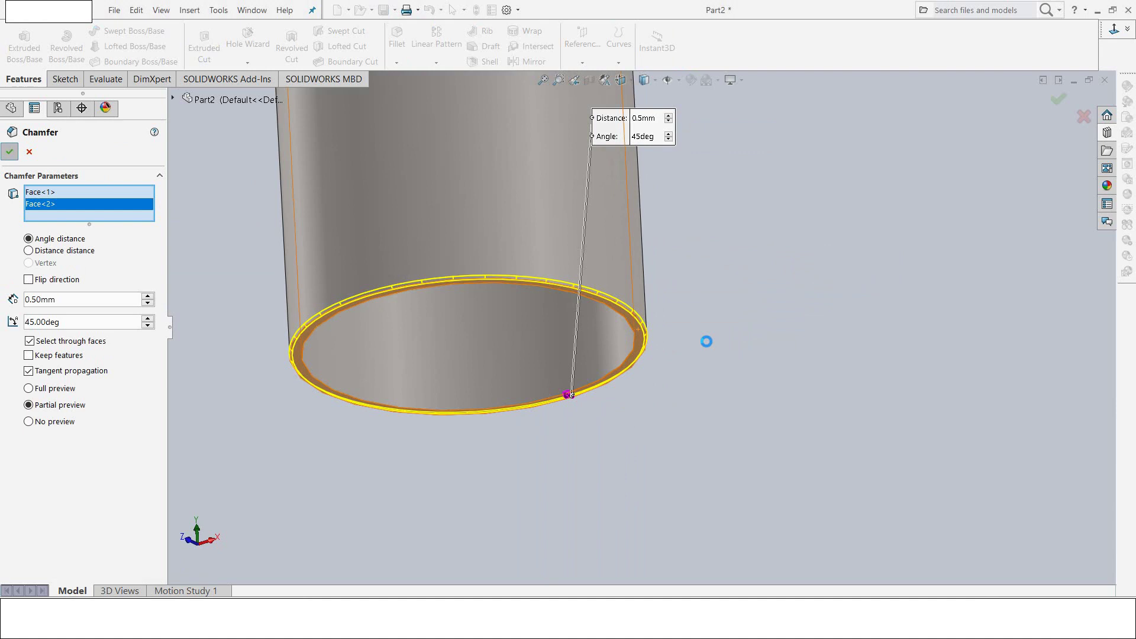
Step: Zoom back out and select the Top Plane in the feature tree
scroll(739, 342, "up", 2)
scroll(757, 349, "up", 2)
scroll(758, 349, "up", 2)
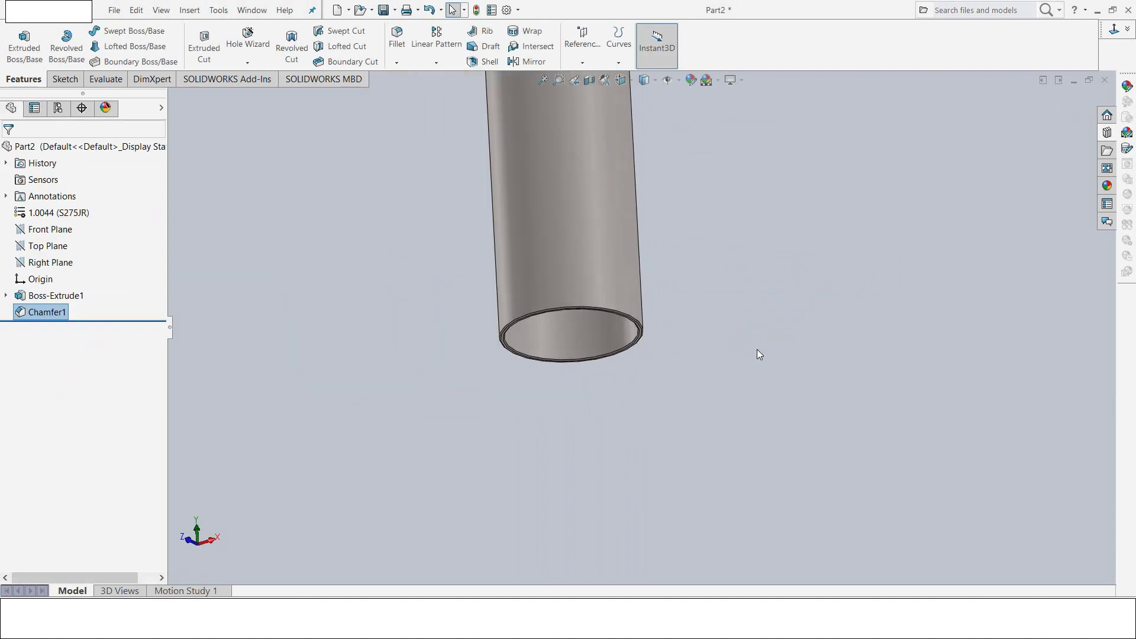
scroll(758, 354, "up", 2)
scroll(758, 354, "up", 2)
scroll(746, 348, "up", 1)
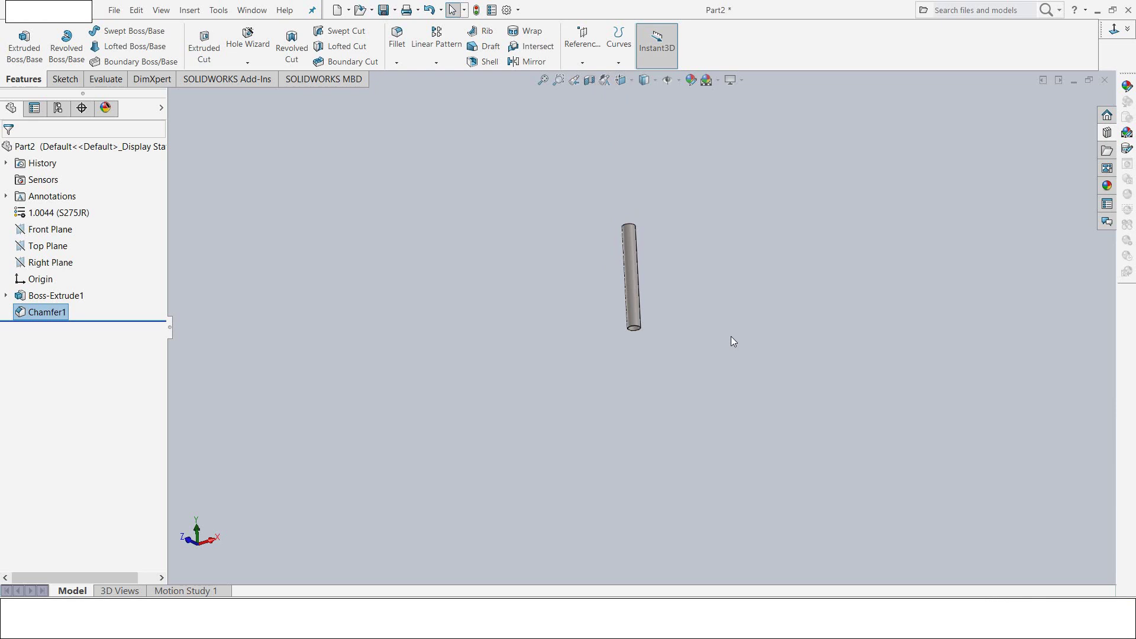
scroll(668, 246, "down", 1)
scroll(669, 247, "down", 3)
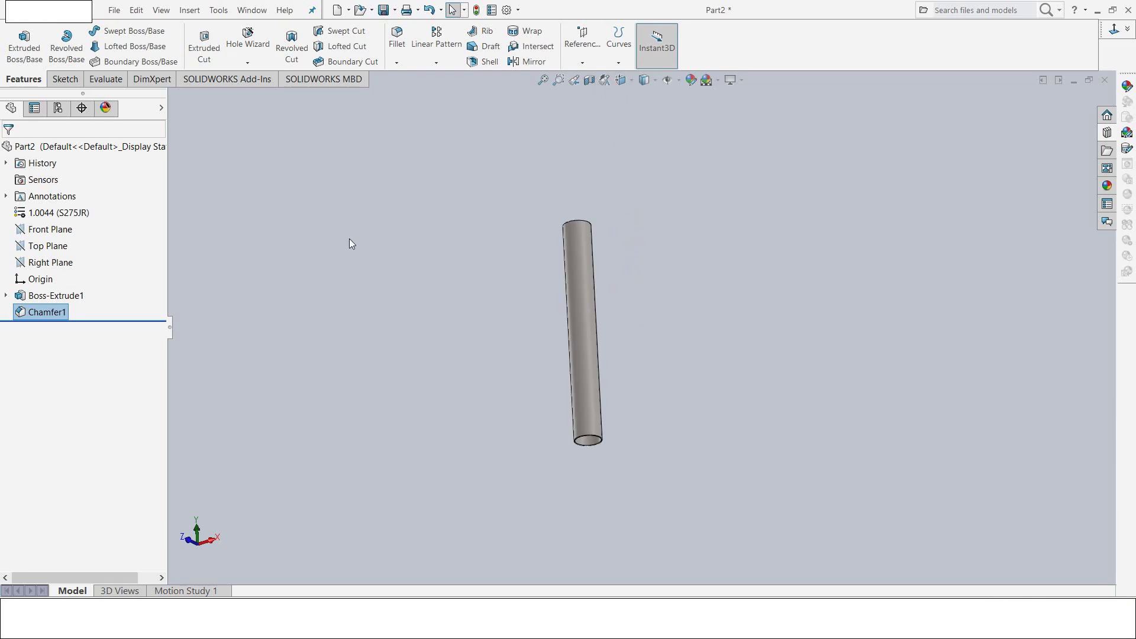
left_click(66, 247)
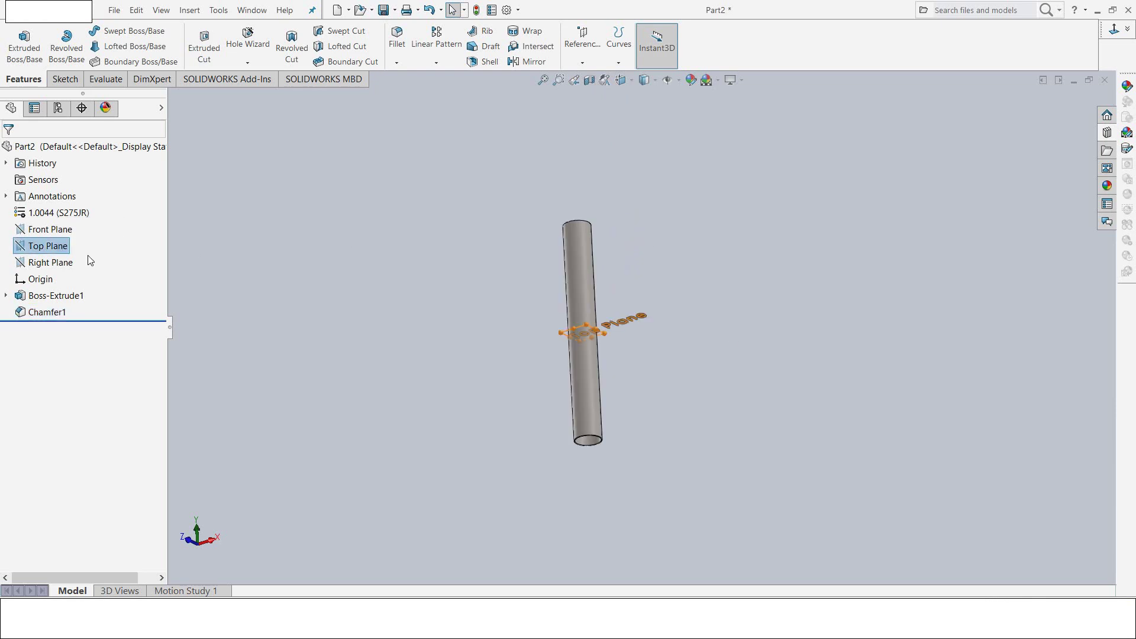
Step: Start a Right Plane sketch viewed Normal To and draw a circle near the rod's top
left_click(62, 261)
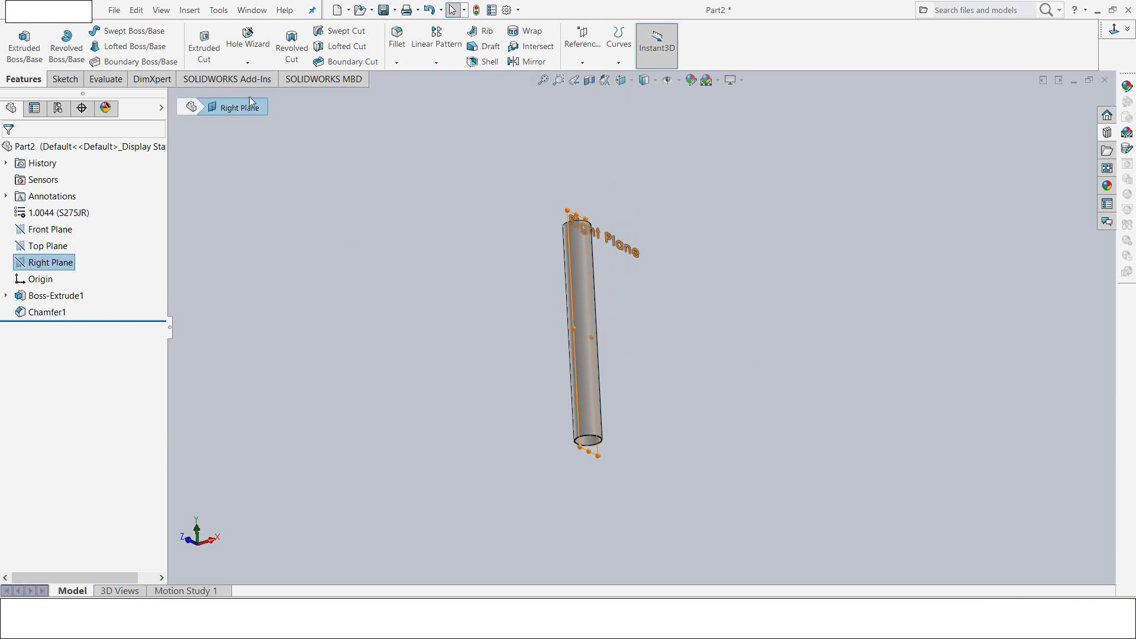
left_click(204, 40)
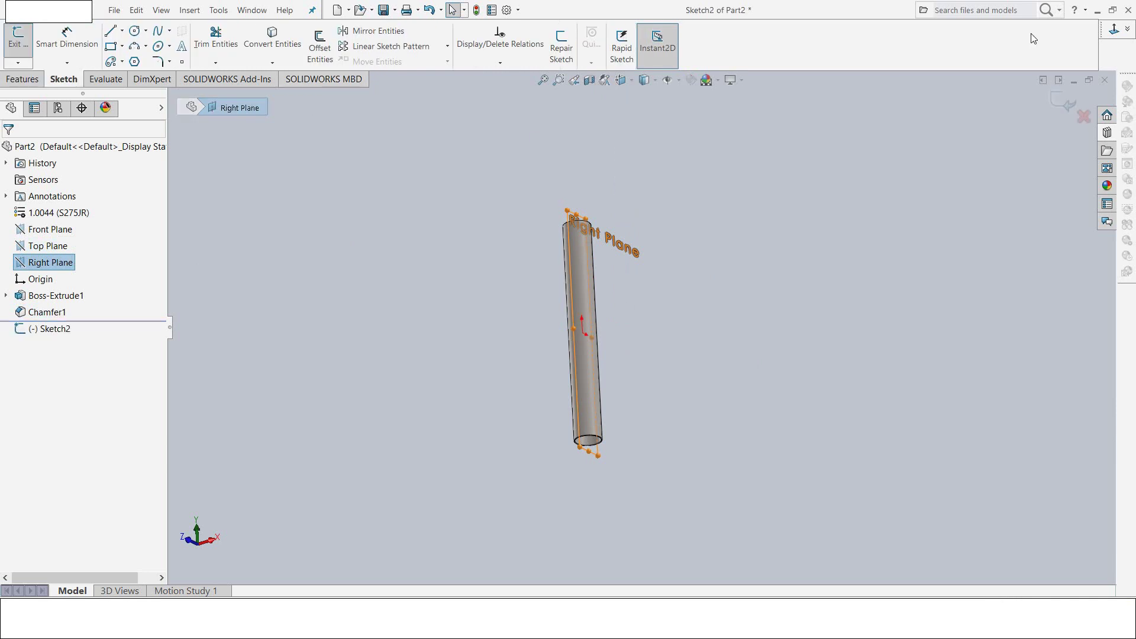
left_click(1114, 34)
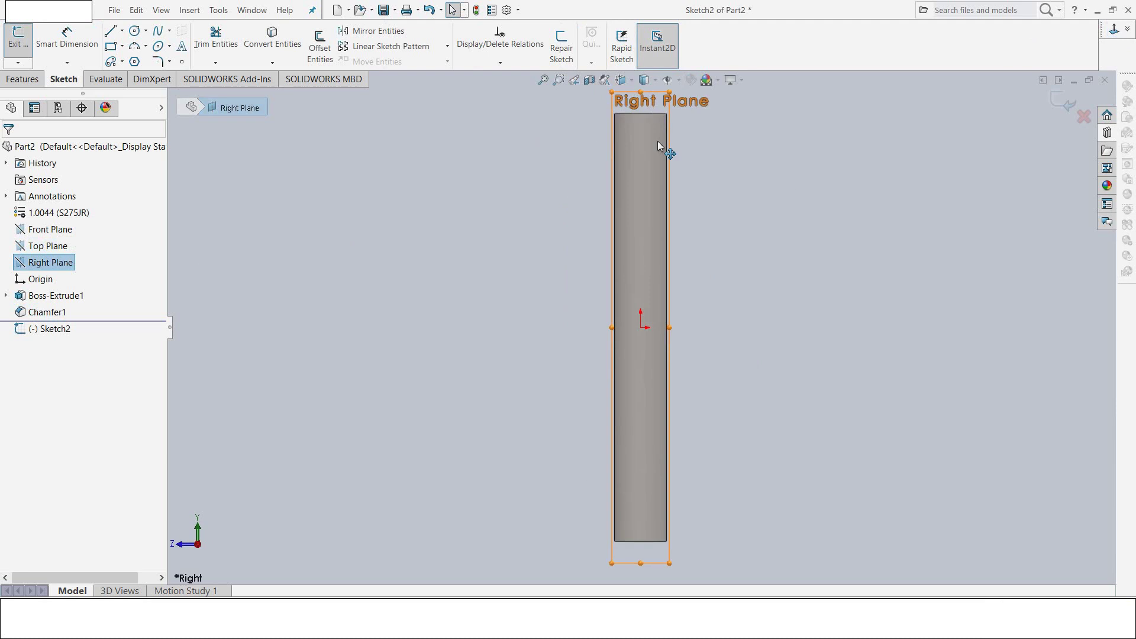
left_click(137, 31)
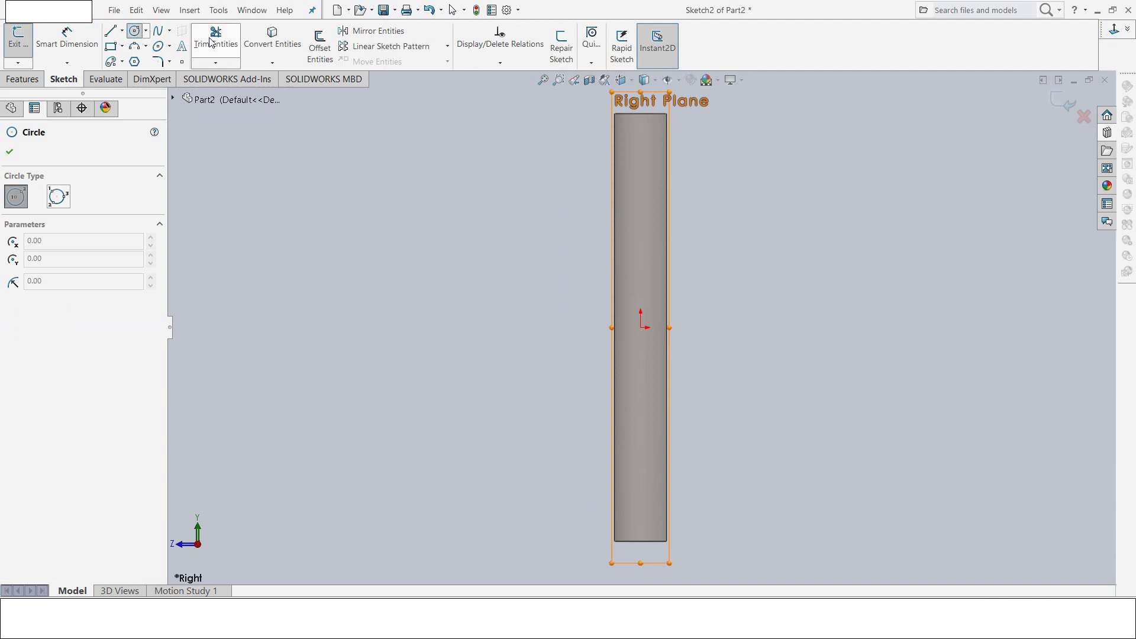
left_click(641, 170)
left_click(652, 162)
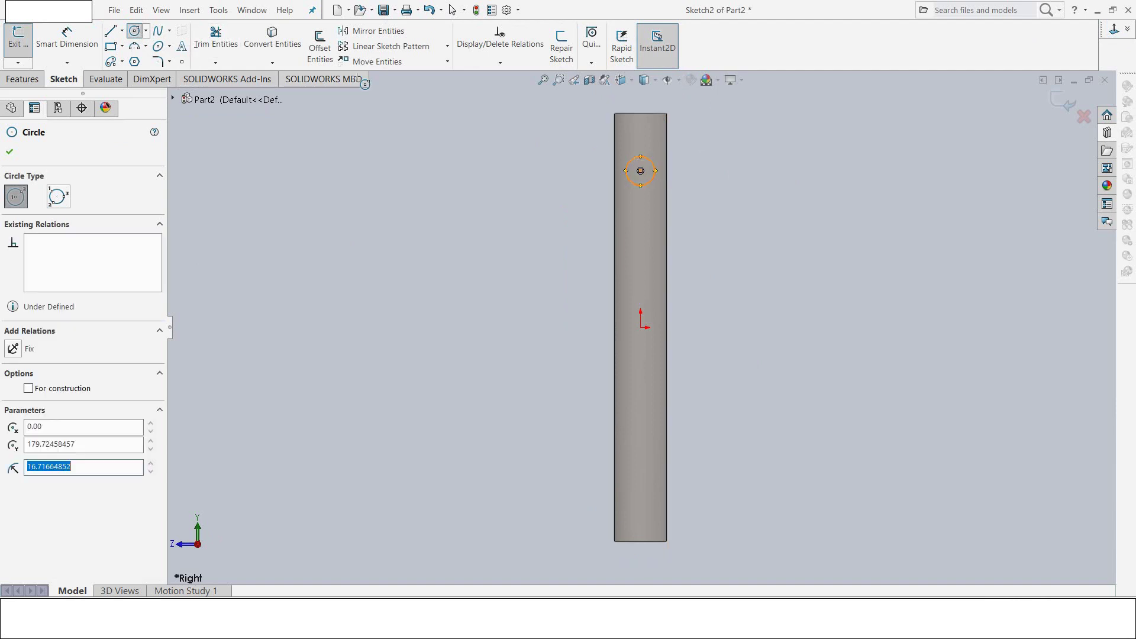
Step: Draw a vertical centerline from the origin to the circle's centre
left_click(122, 32)
left_click(118, 60)
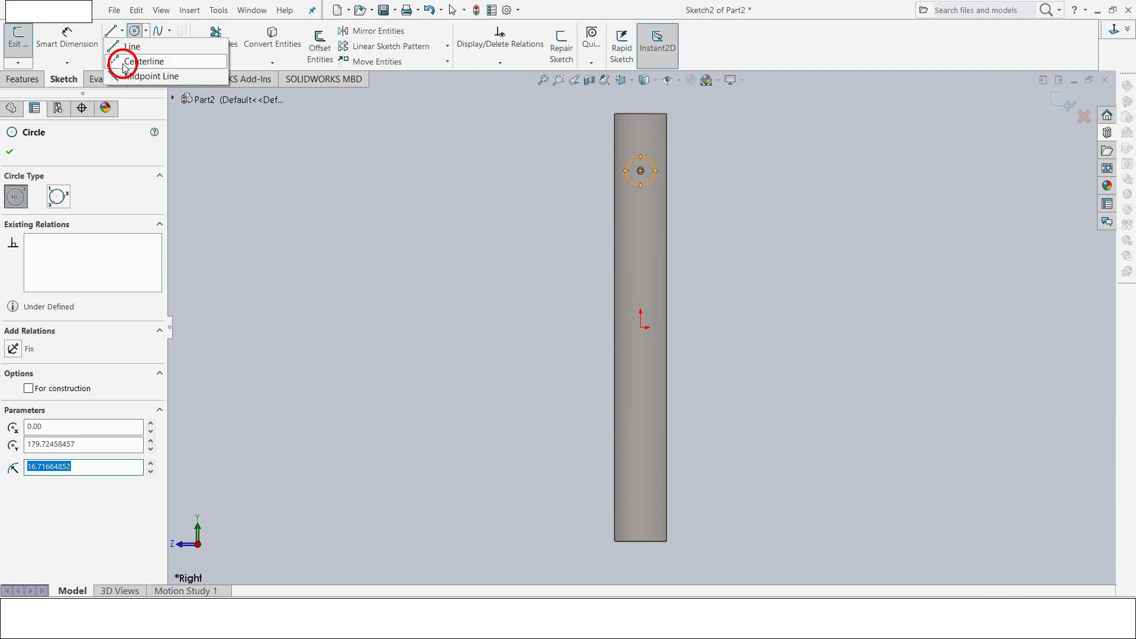
left_click(641, 328)
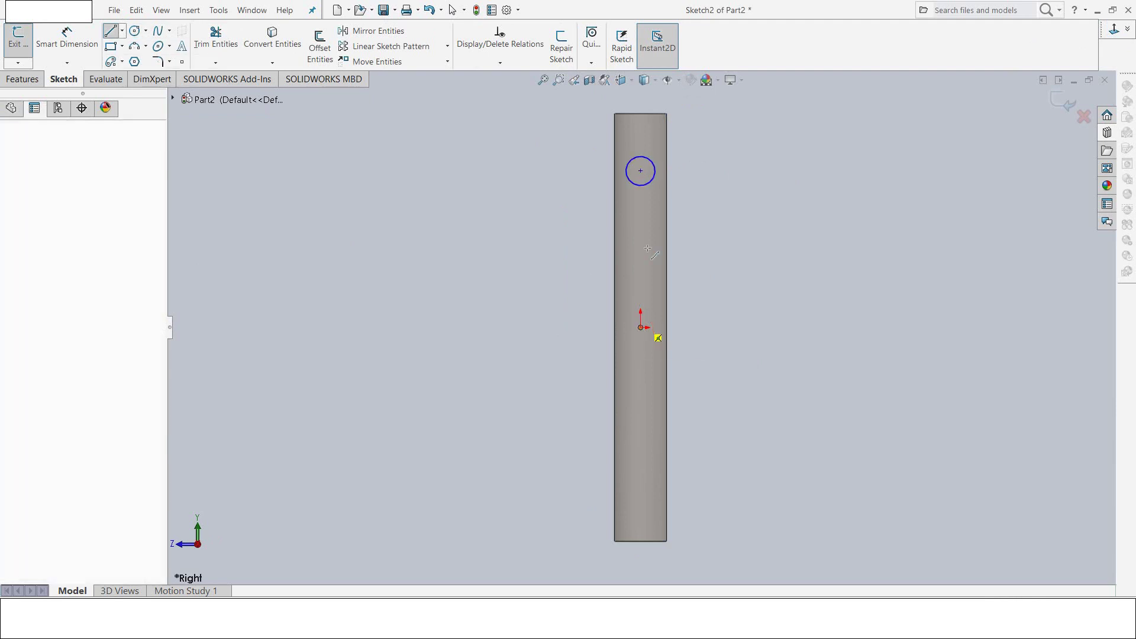
left_click(641, 171)
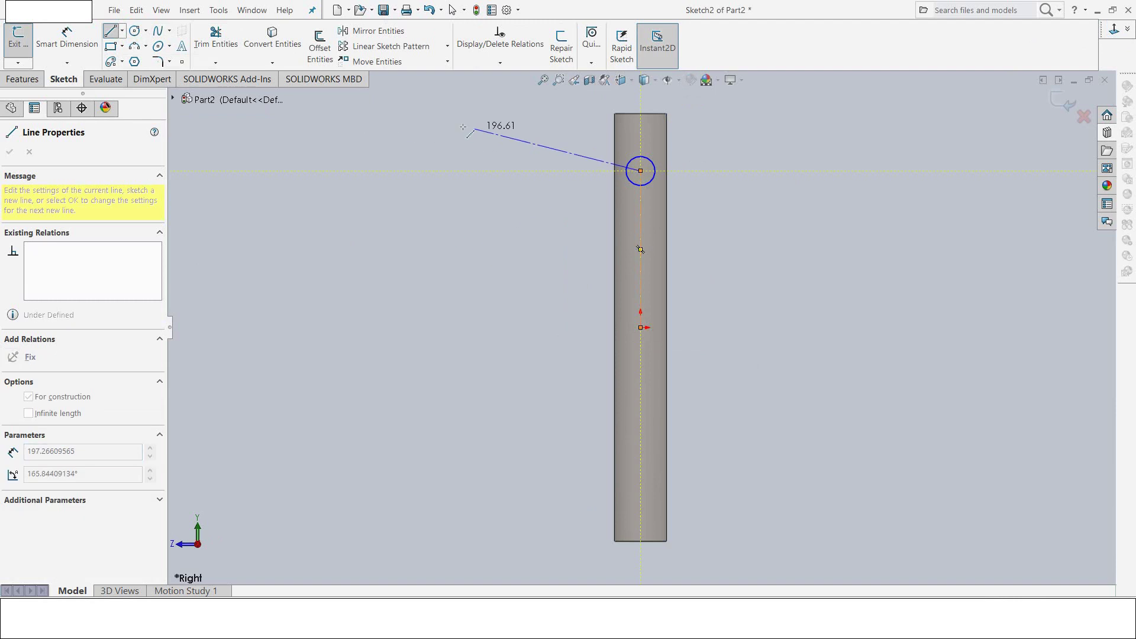
key("Escape")
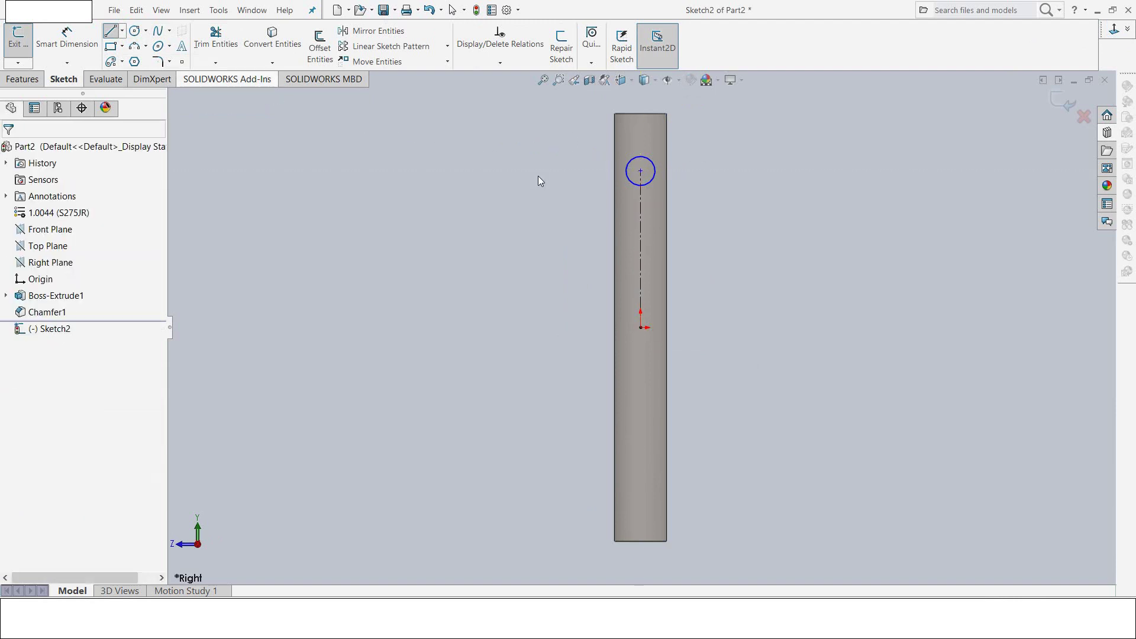
Step: Dimension the circle's centre 66 mm below the rod's top edge
left_click(76, 43)
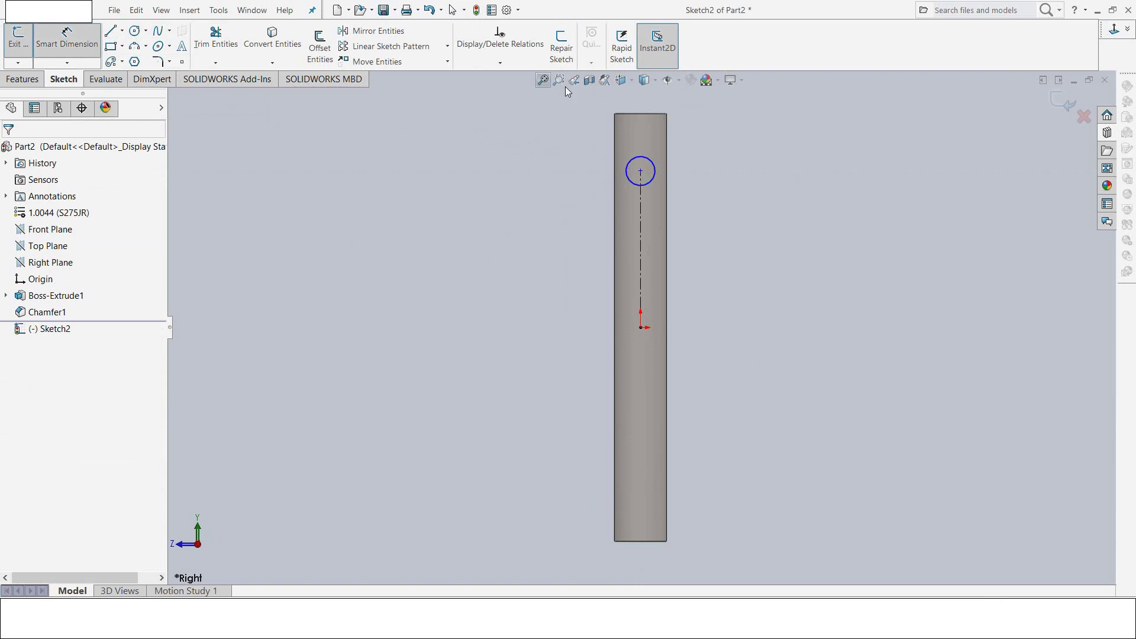
left_click(645, 115)
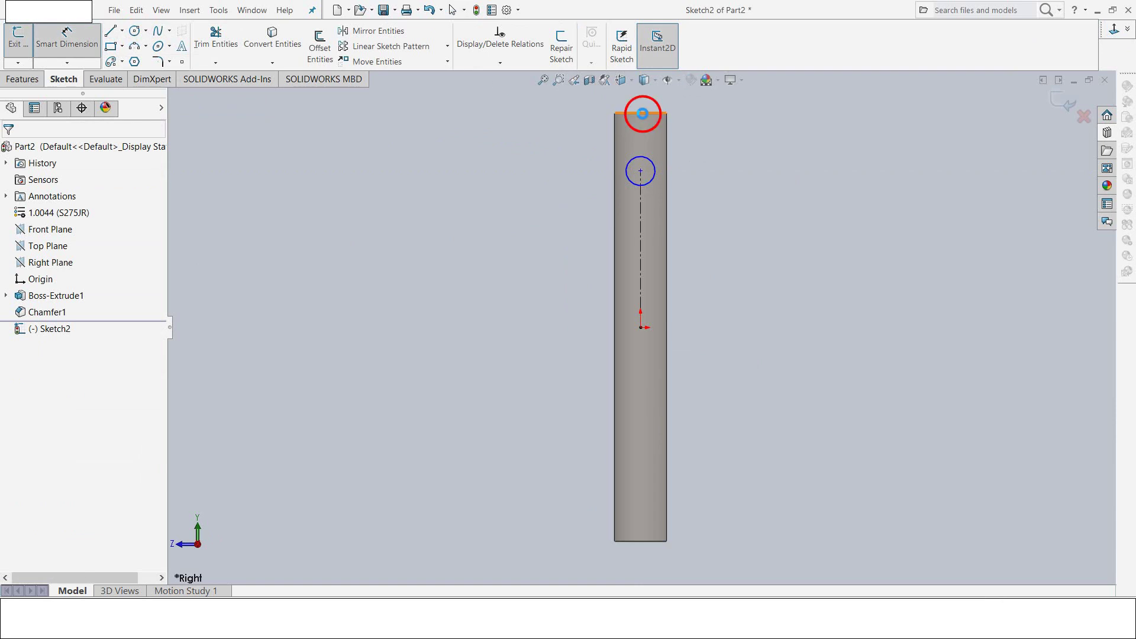
left_click(641, 173)
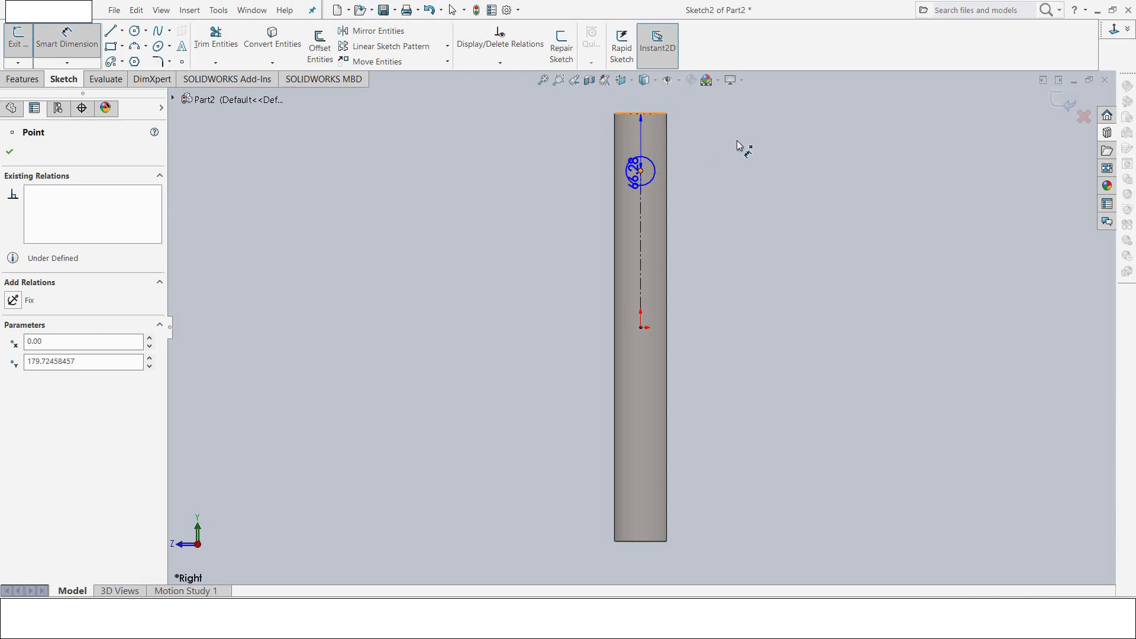
left_click(760, 146)
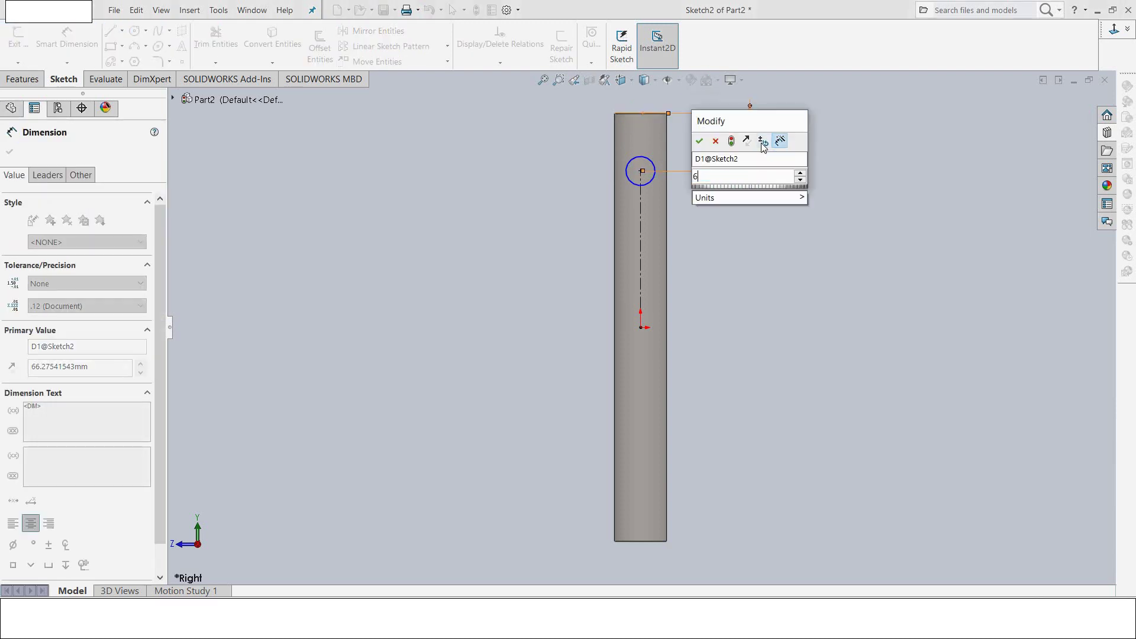
type("66")
key("Return")
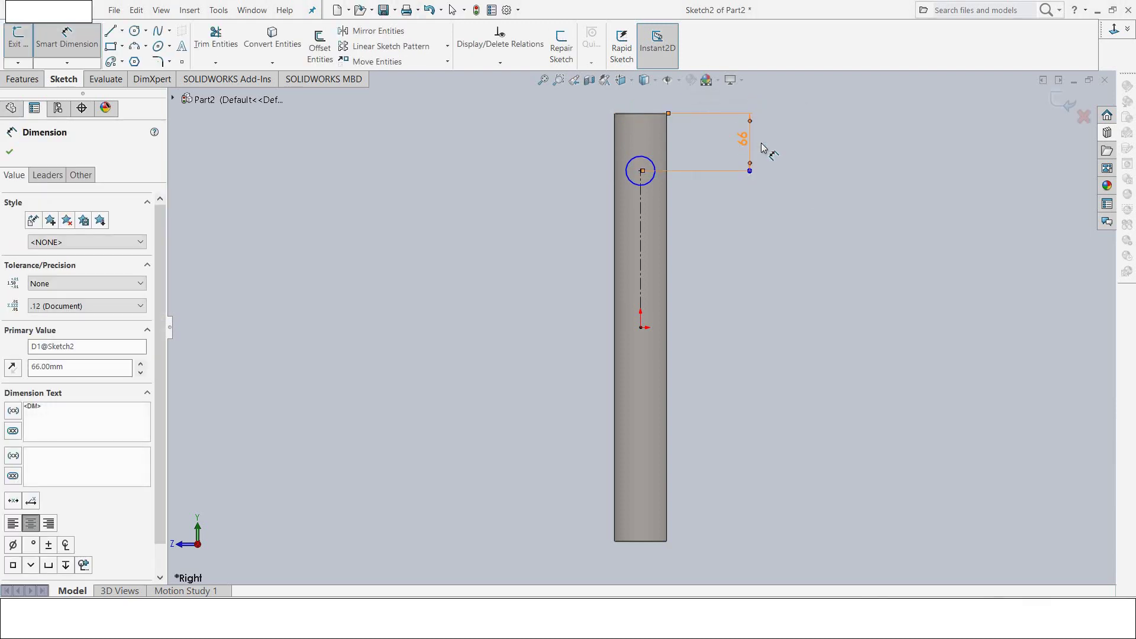
Step: Give the circle a 6 mm diameter and exit the sketch into an extruded cut
left_click(631, 162)
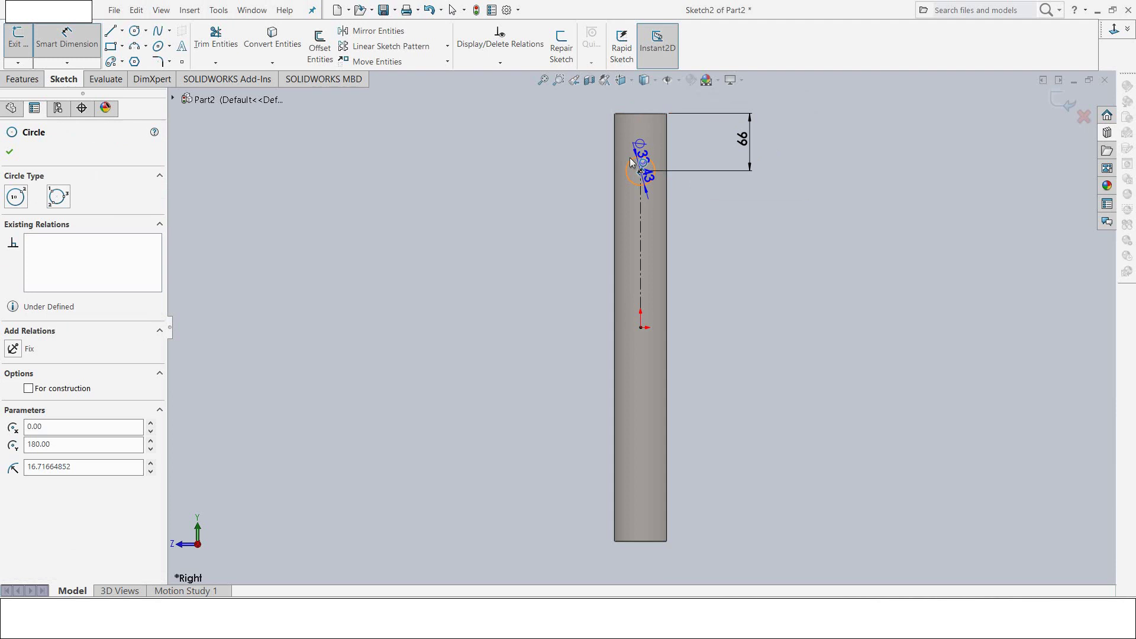
type("6")
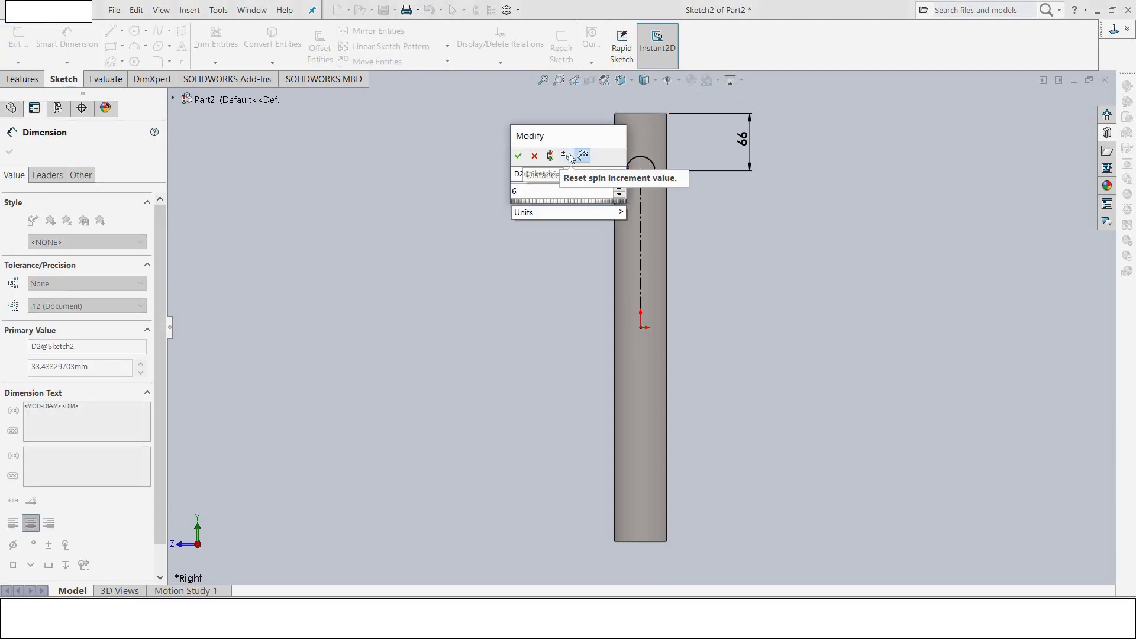
key("Return")
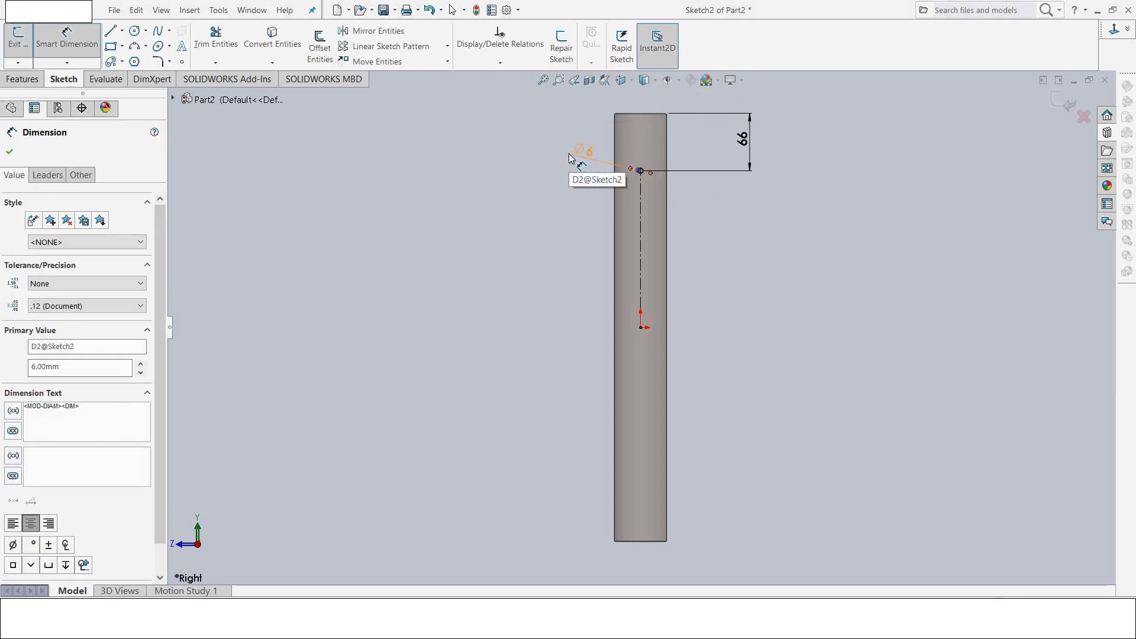
scroll(645, 172, "down", 1)
scroll(646, 177, "down", 2)
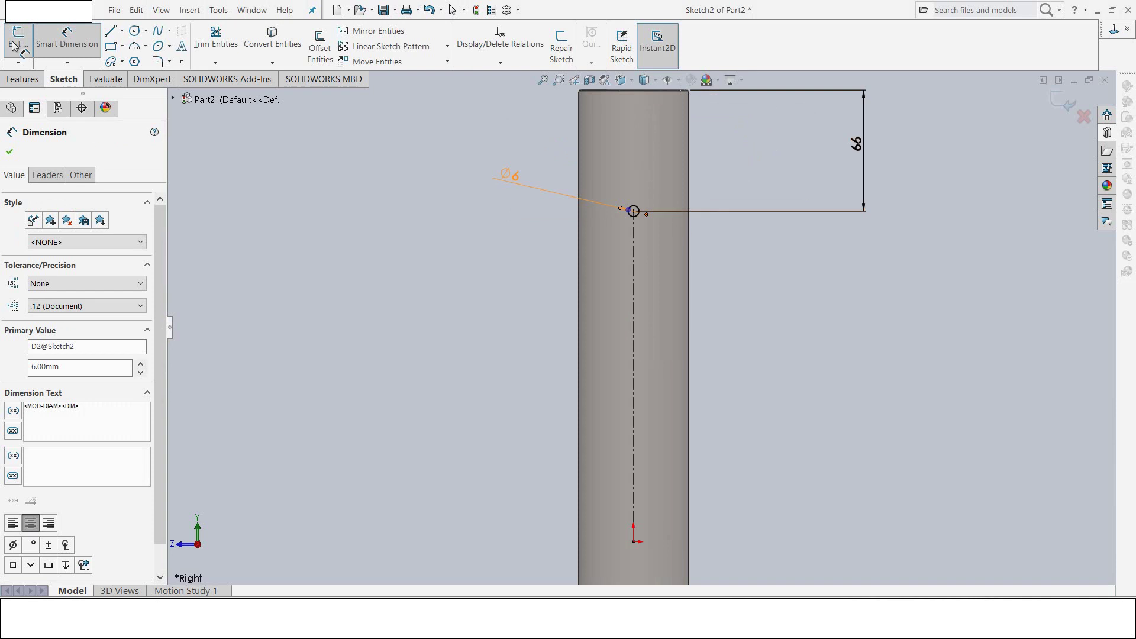
left_click(19, 48)
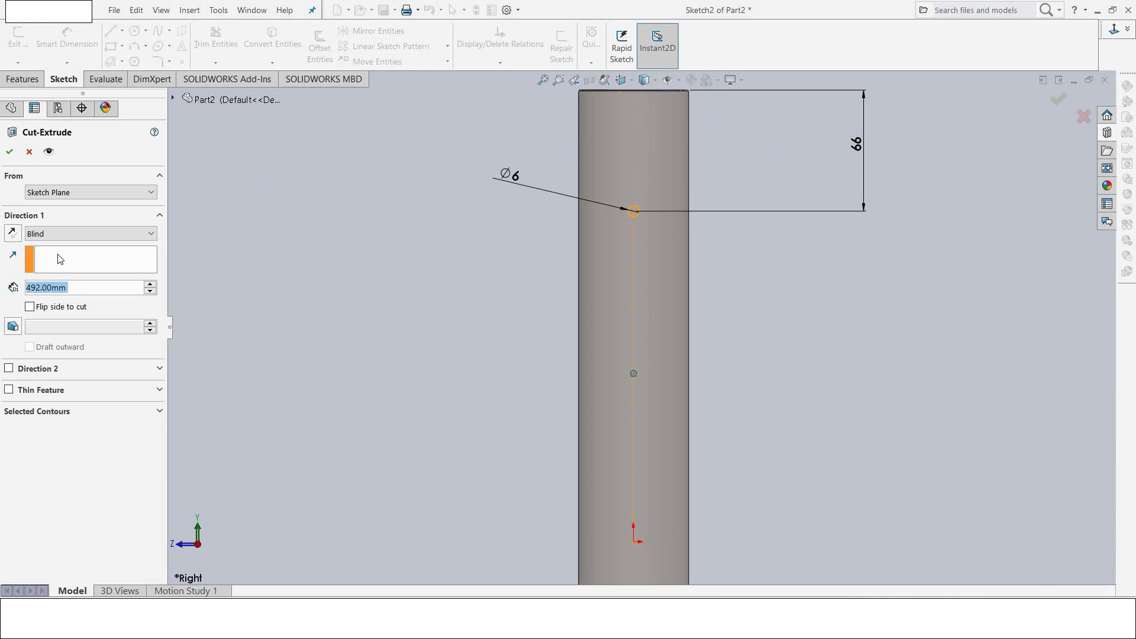
Step: Cut the hole Through All in both directions
left_click(59, 234)
left_click(64, 257)
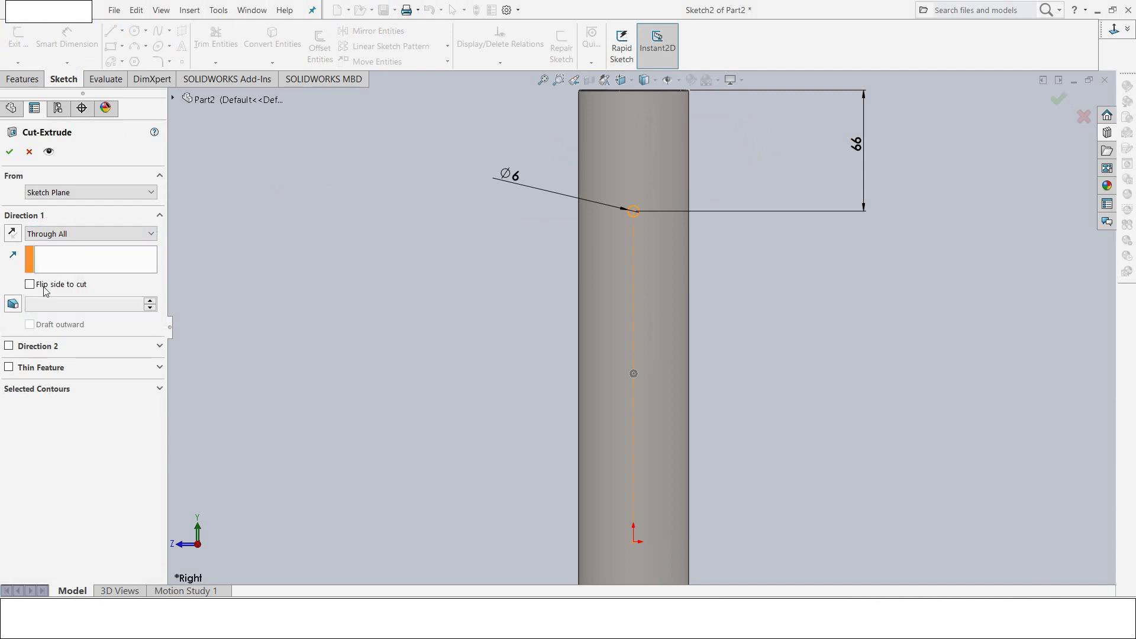
left_click(9, 346)
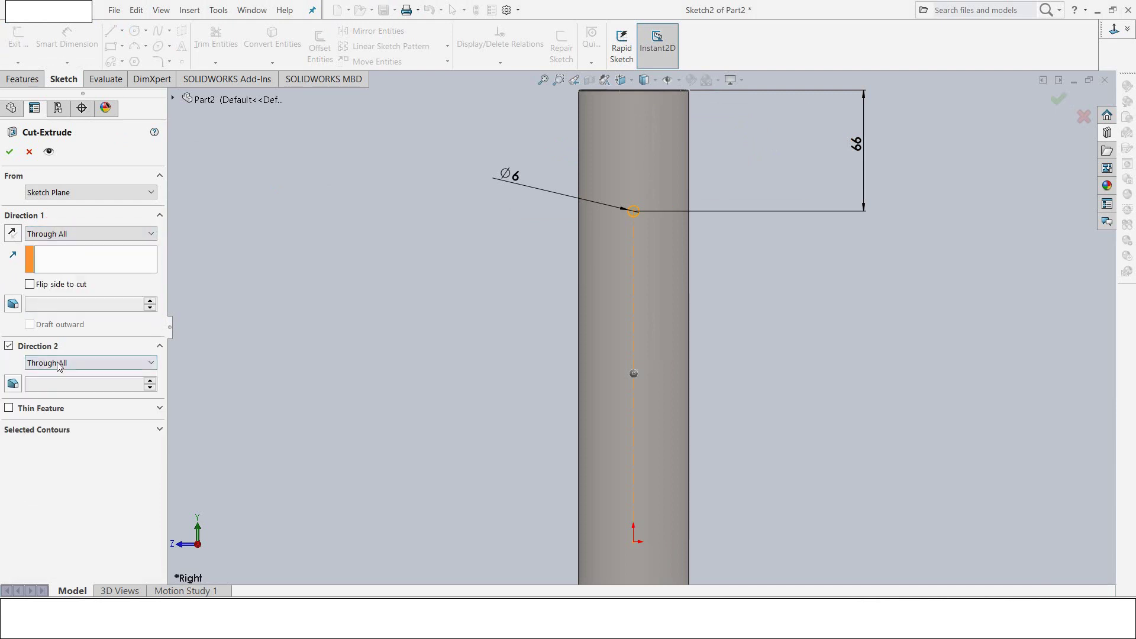
left_click(10, 152)
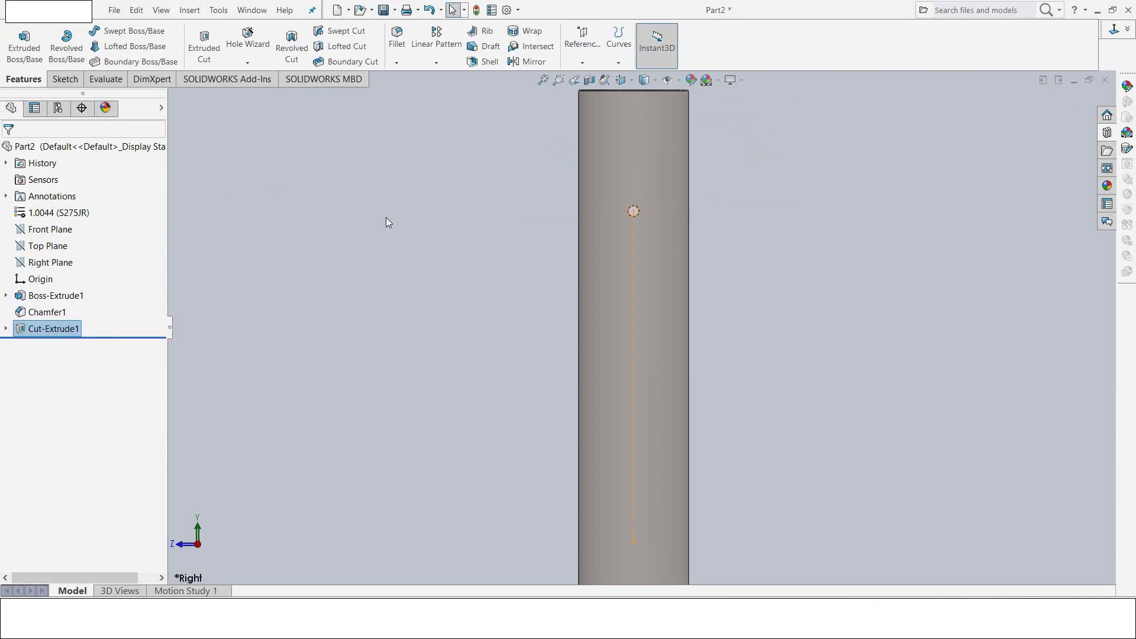
Step: Zoom and orbit to a tilted 3D view of the rod's top end
key("z")
key("z")
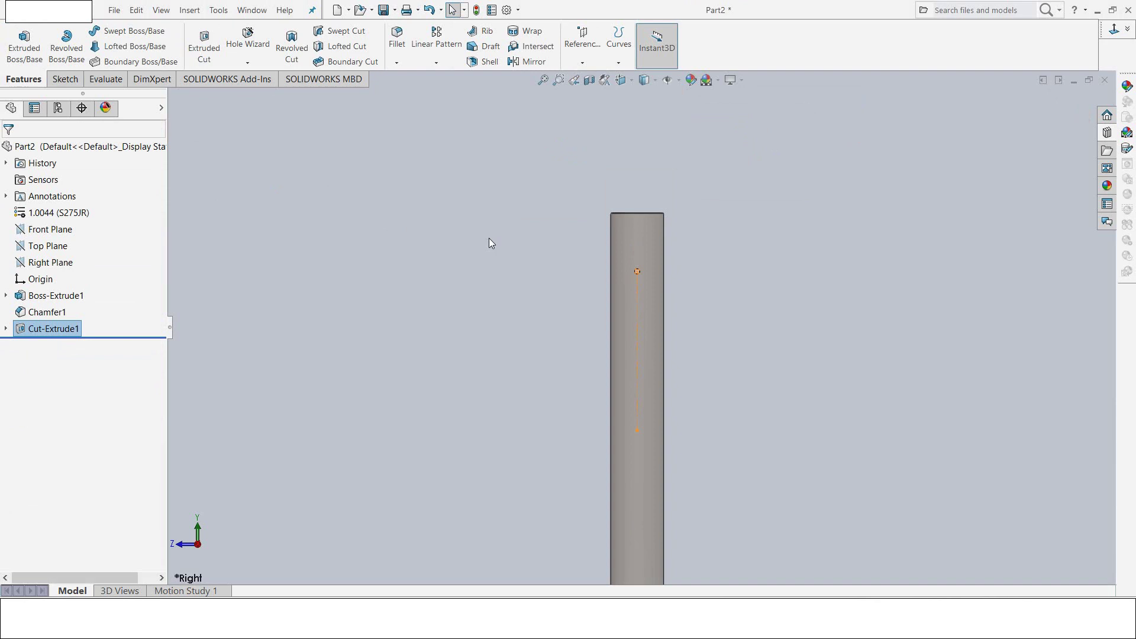
mouse_move(488, 238)
middle_mouse_down()
mouse_move(523, 322)
mouse_move(491, 285)
middle_mouse_up()
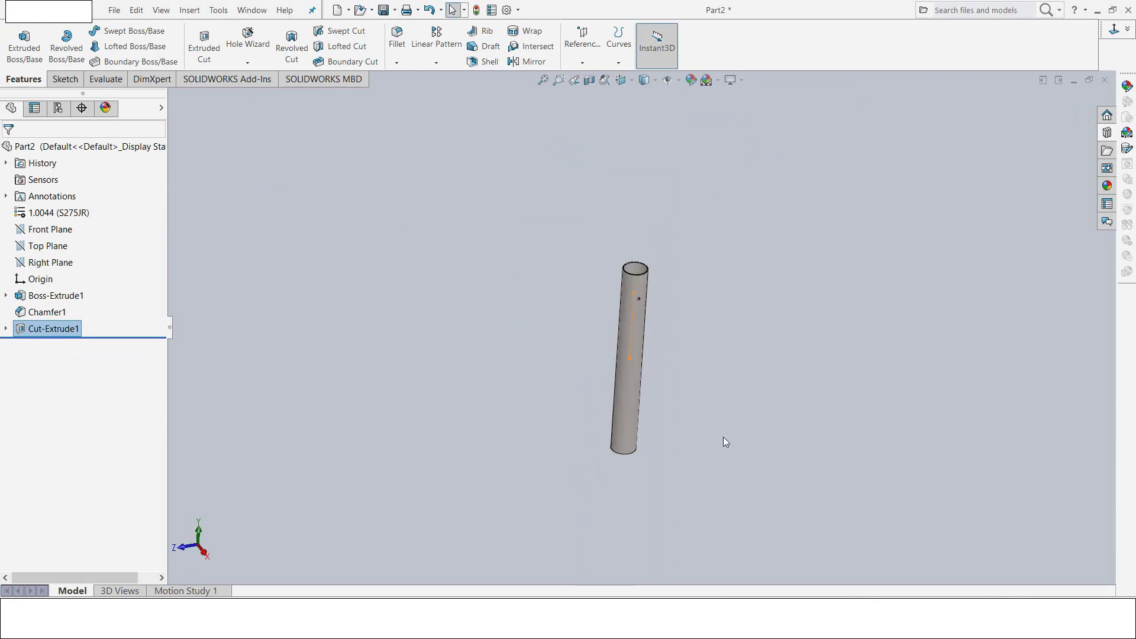
scroll(723, 438, "down", 3)
scroll(705, 327, "up", 2)
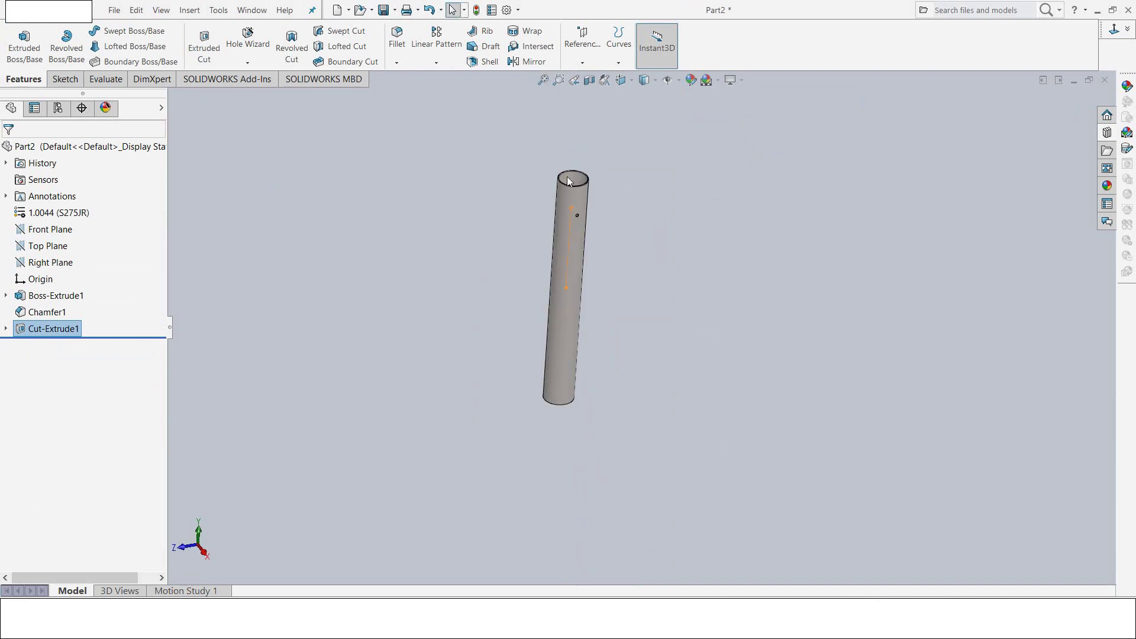
scroll(569, 176, "down", 2)
left_click(695, 272)
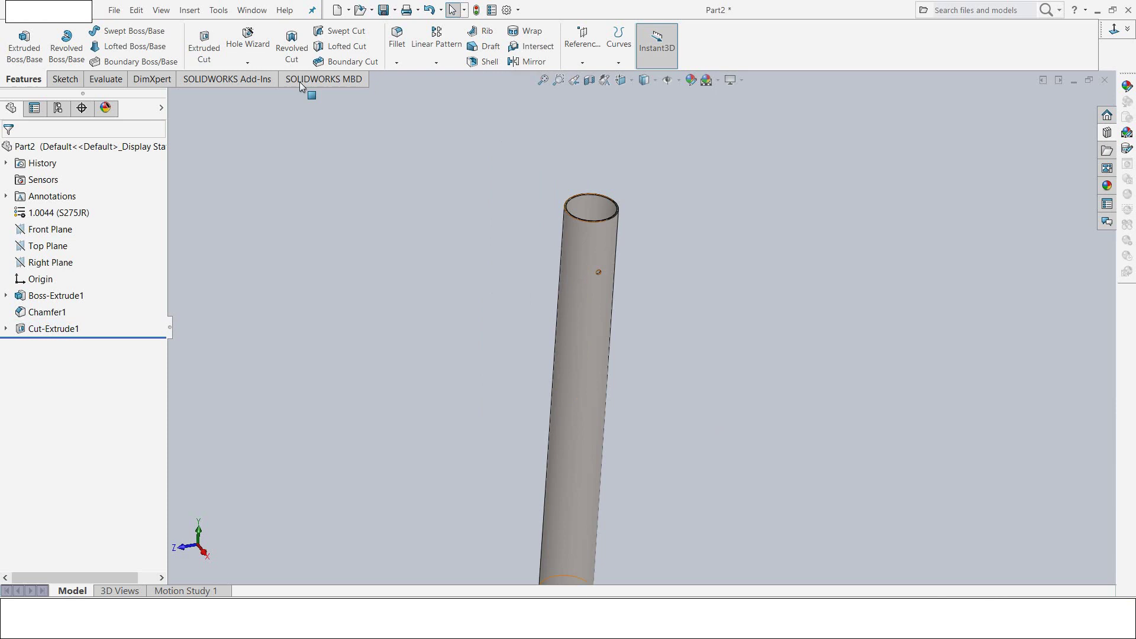
left_click(259, 67)
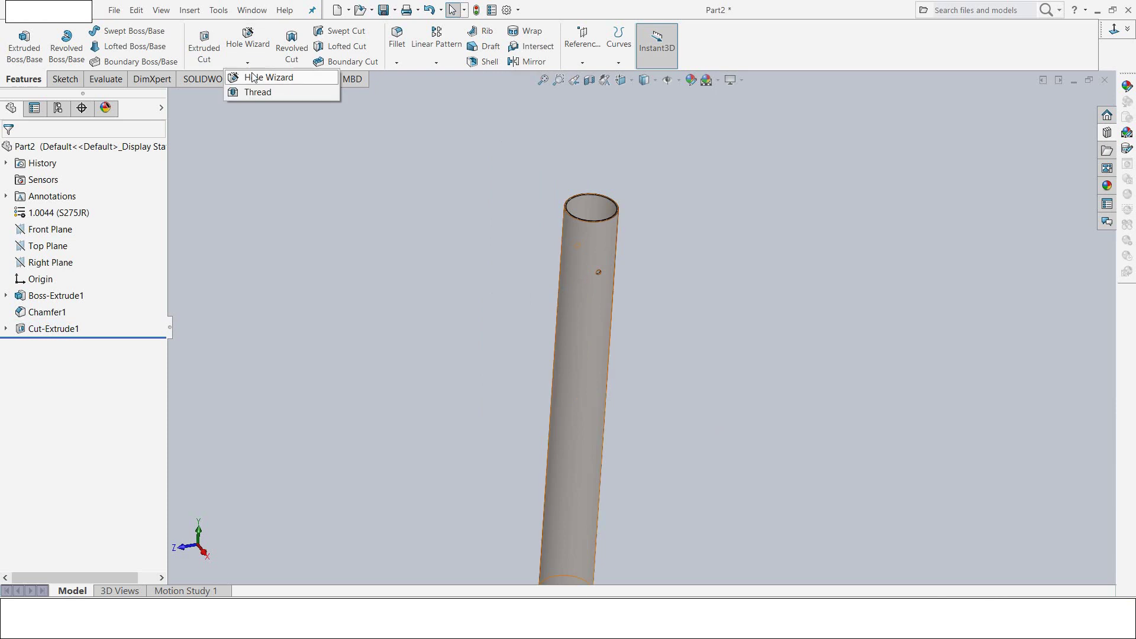
Step: Start a Thread feature with size M60x1.5
left_click(261, 93)
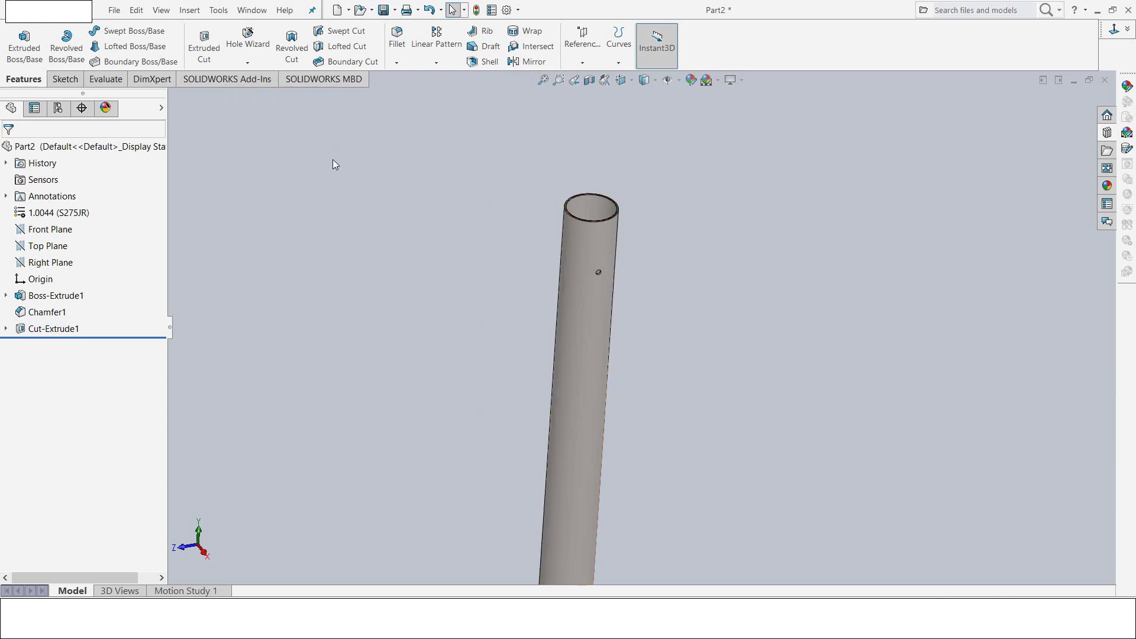
left_click(52, 454)
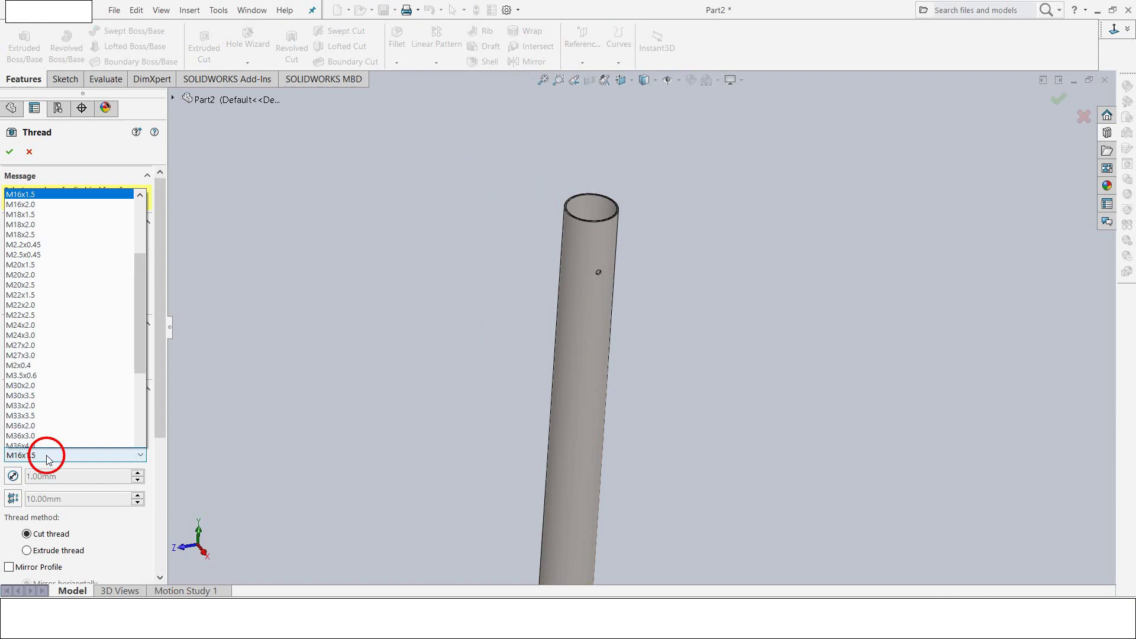
scroll(59, 387, "down", 2)
scroll(59, 388, "down", 1)
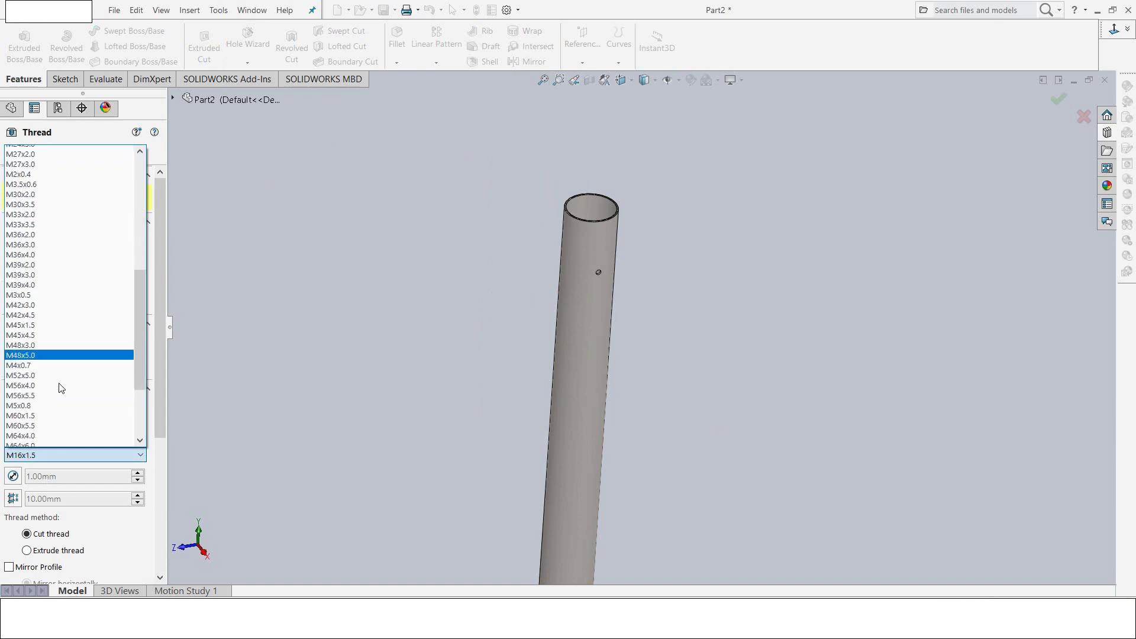
scroll(59, 387, "down", 1)
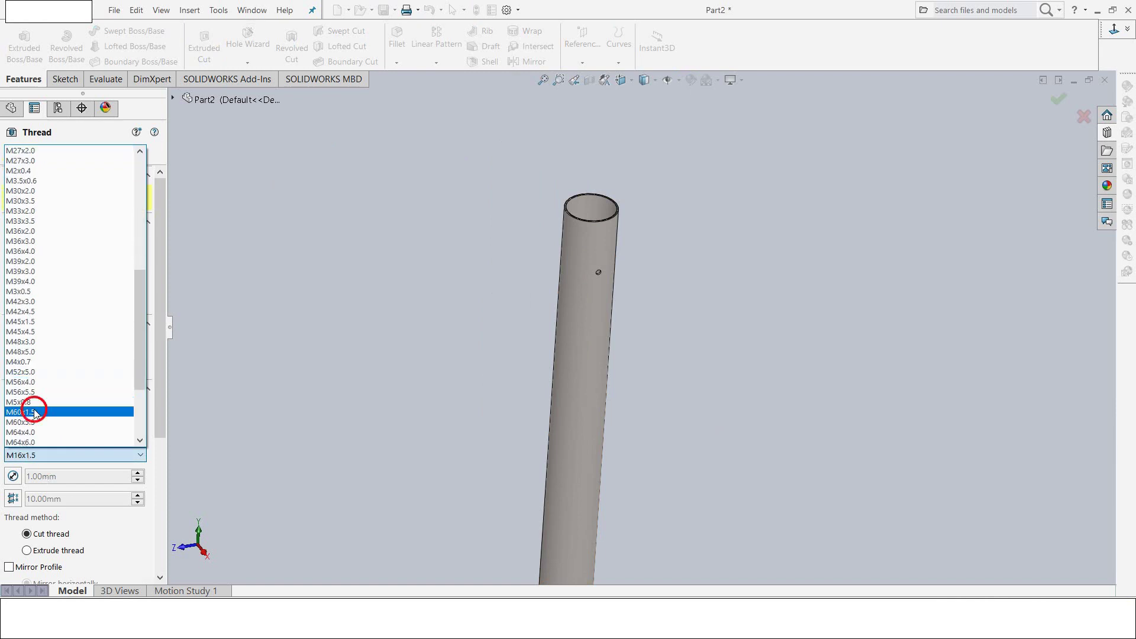
left_click(34, 411)
Step: Set the thread's blind depth to 26 mm and apply it at the rod's top rim edge
left_click(68, 362)
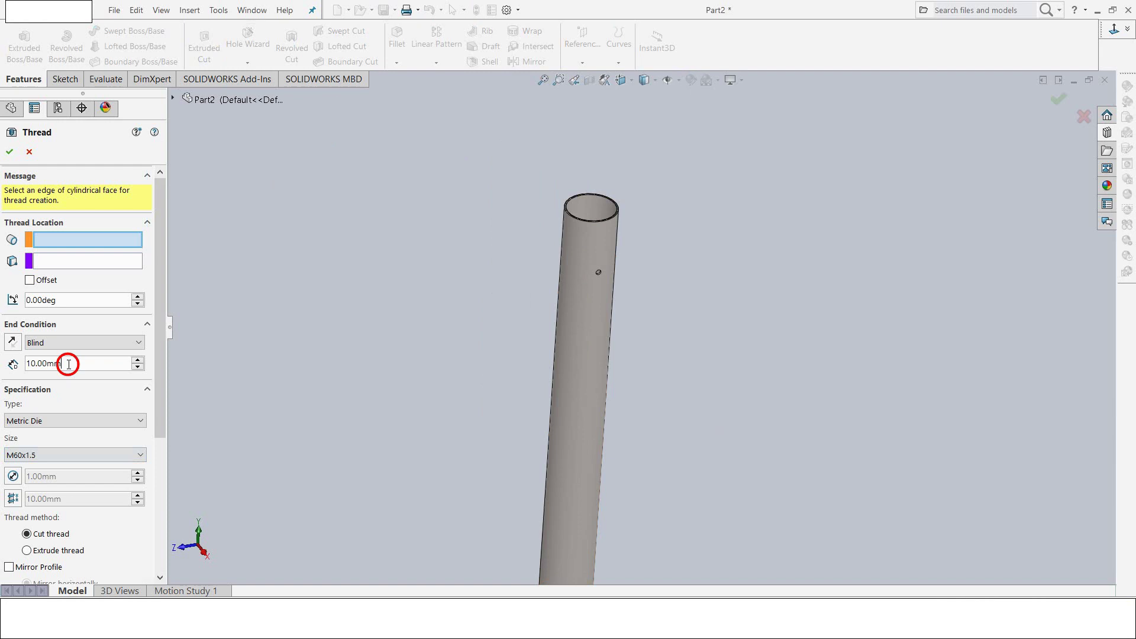
key("Home")
left_click_drag(64, 364, 28, 360)
type("5")
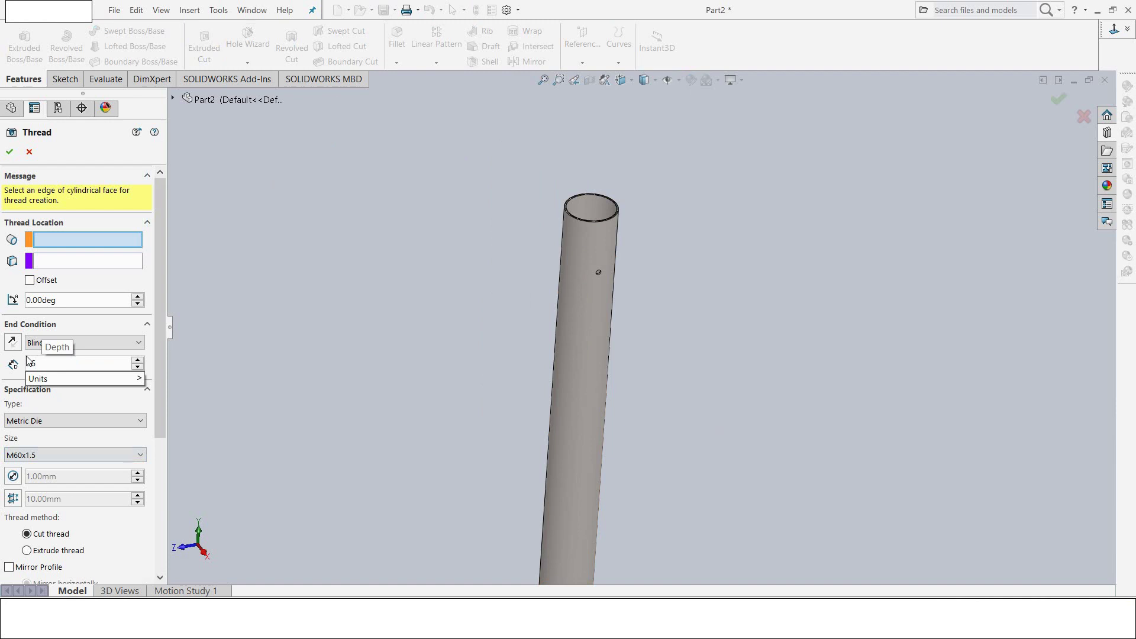
key("Return")
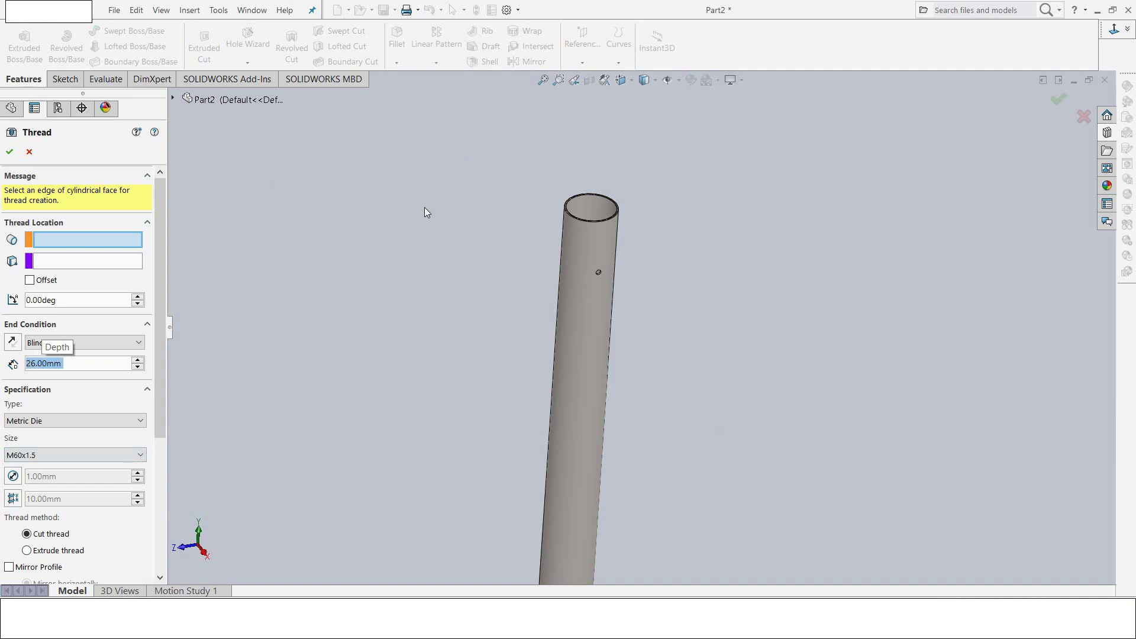
scroll(545, 201, "down", 3)
scroll(610, 226, "down", 3)
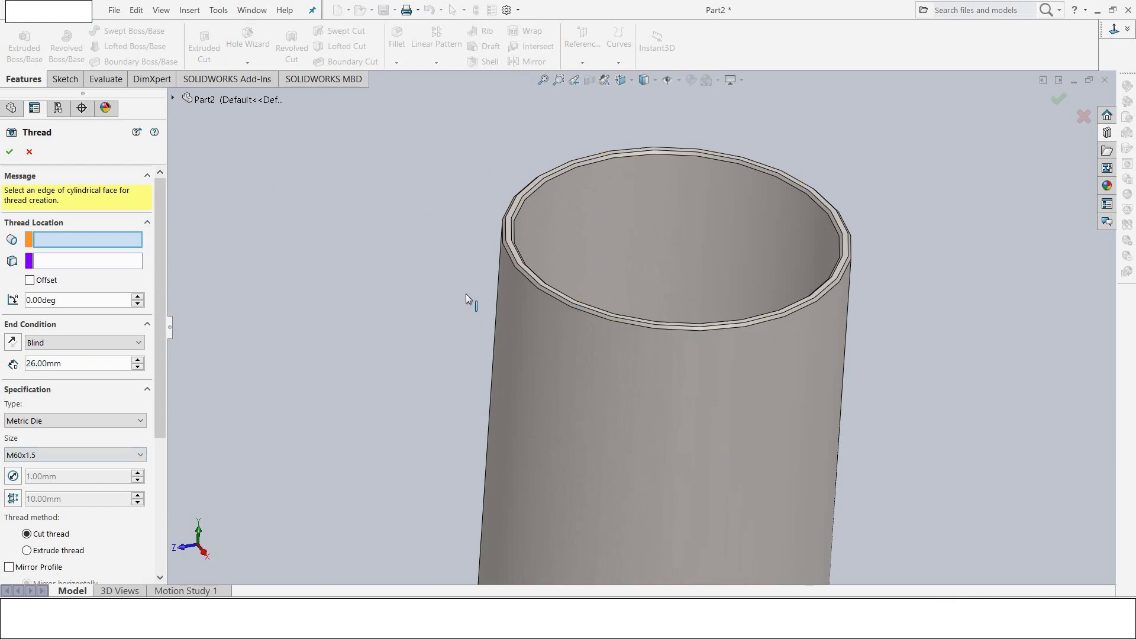
left_click(543, 287)
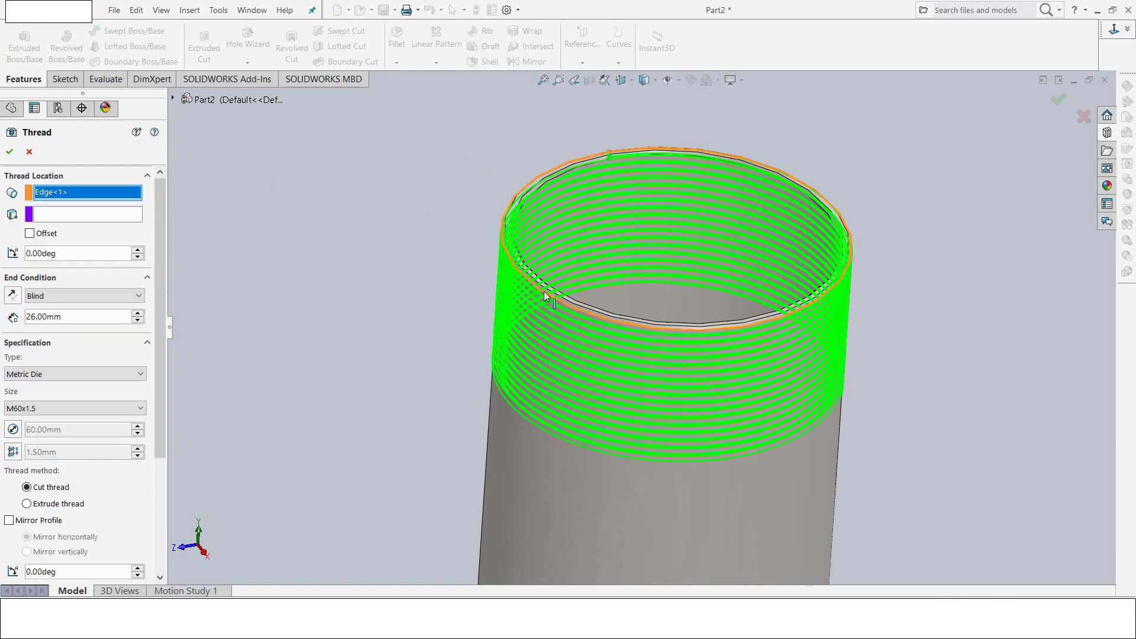
scroll(420, 280, "up", 3)
scroll(420, 280, "up", 3)
scroll(421, 280, "up", 3)
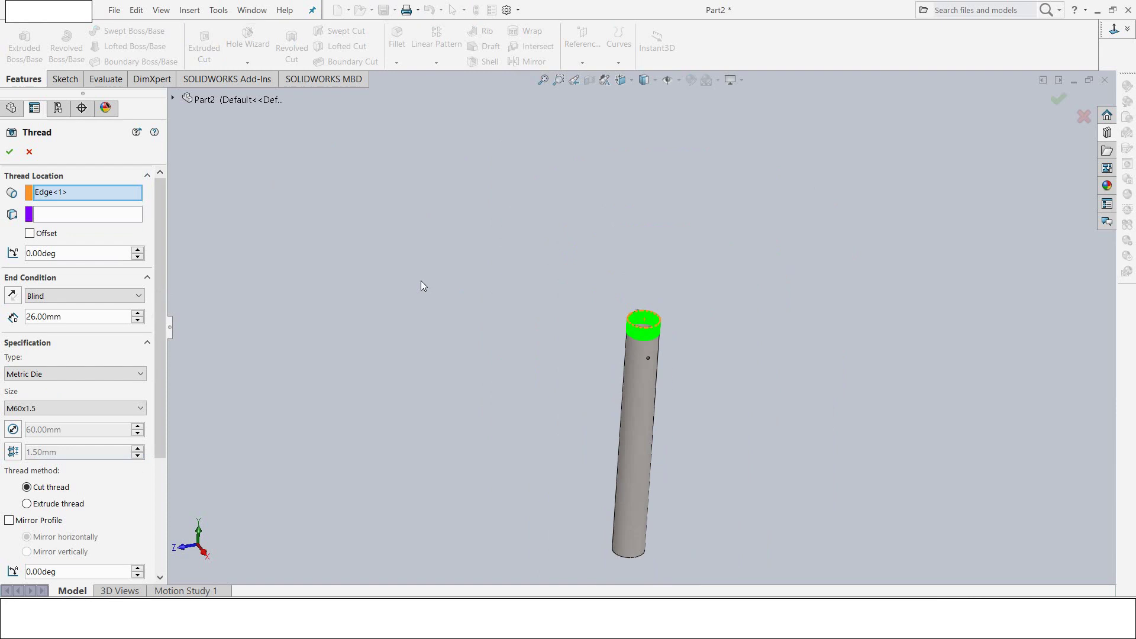
left_click(9, 153)
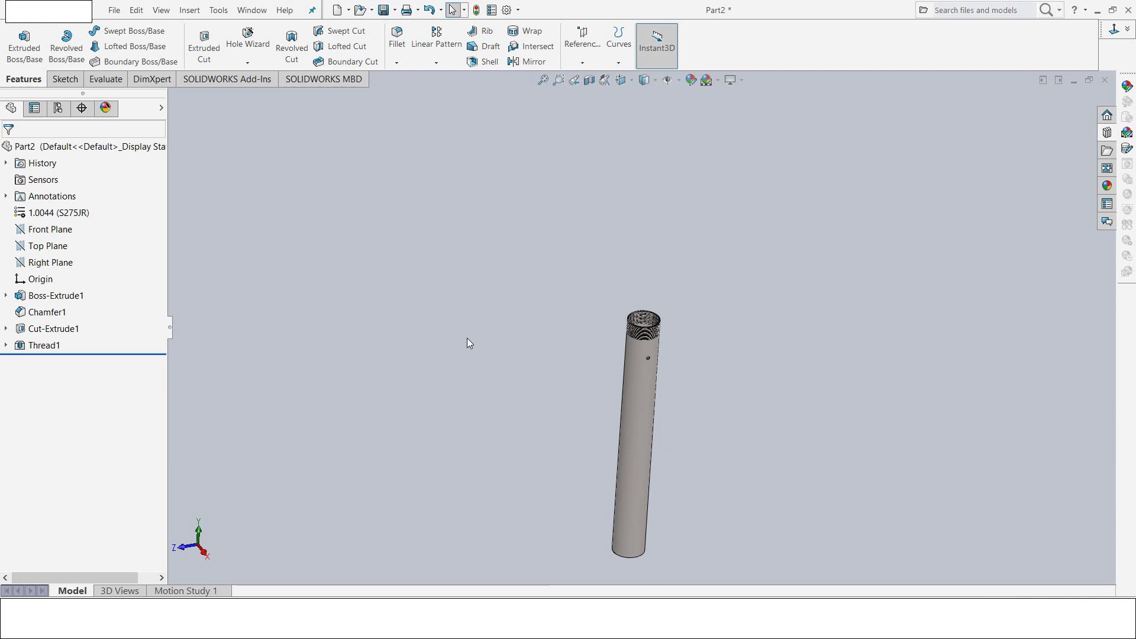
Step: Suppress Thread1 and begin a new thread with a 15 mm depth
right_click(57, 346)
left_click(77, 310)
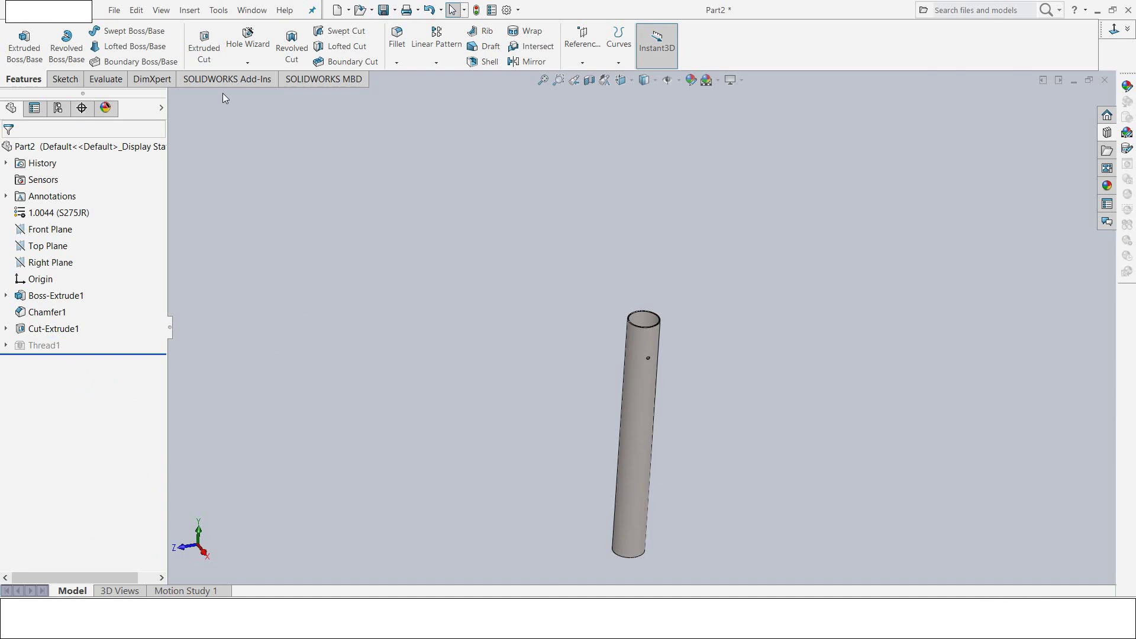
left_click(247, 63)
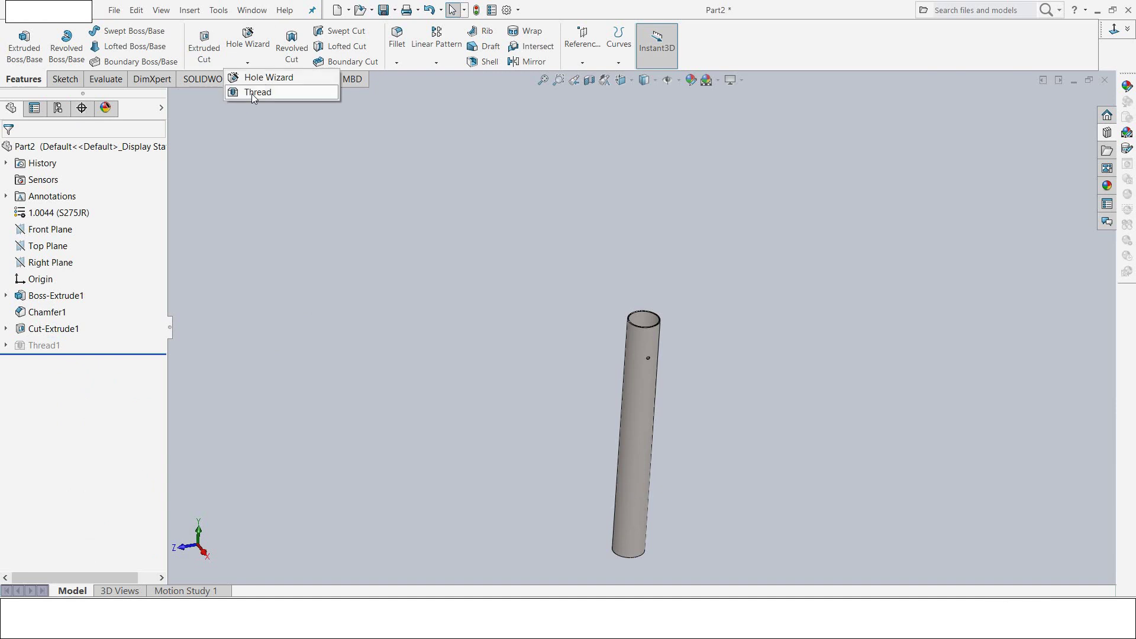
left_click(255, 94)
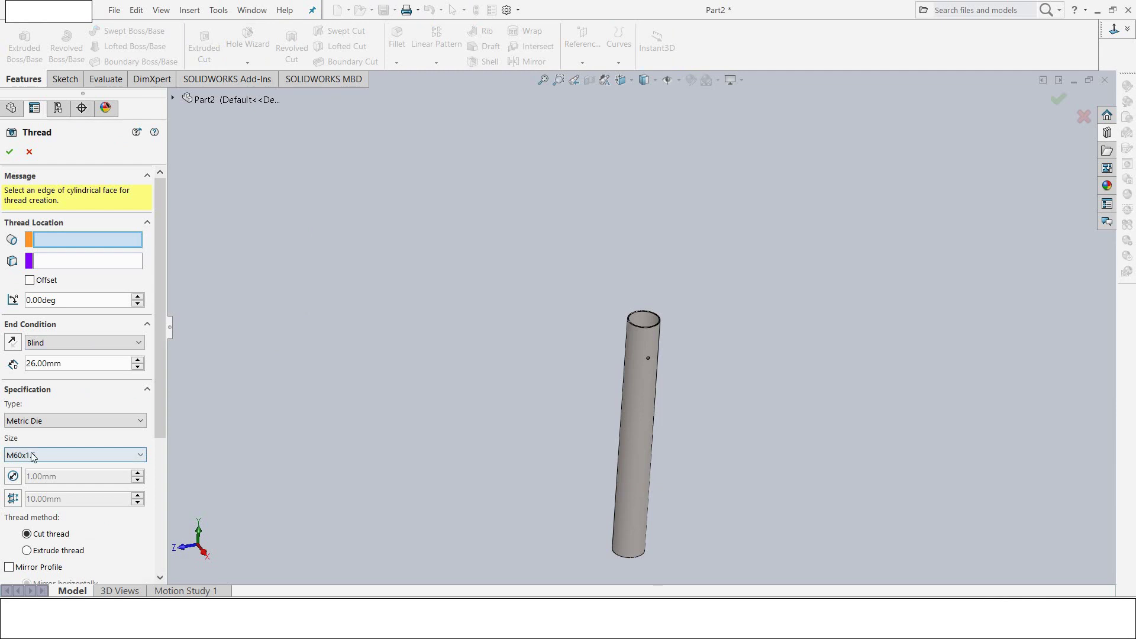
left_click_drag(61, 363, 2, 360)
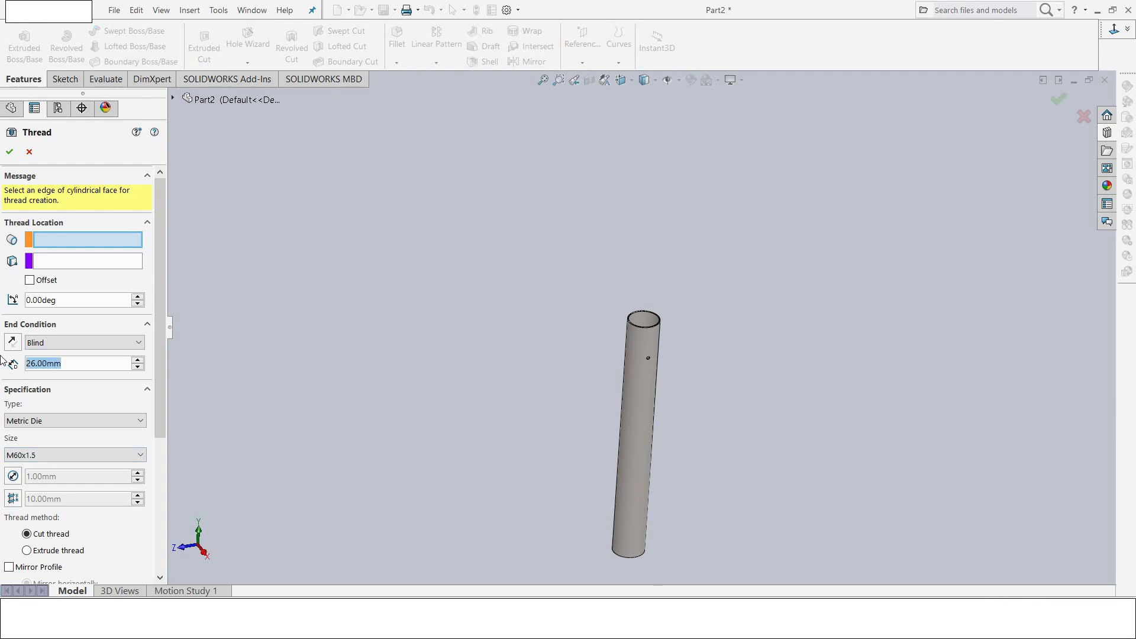
type("15")
key("Return")
Step: Apply the 15 mm M60x1.5 cut thread to the rod's bottom rim edge, creating Thread2
middle_click_drag(364, 506, 387, 369)
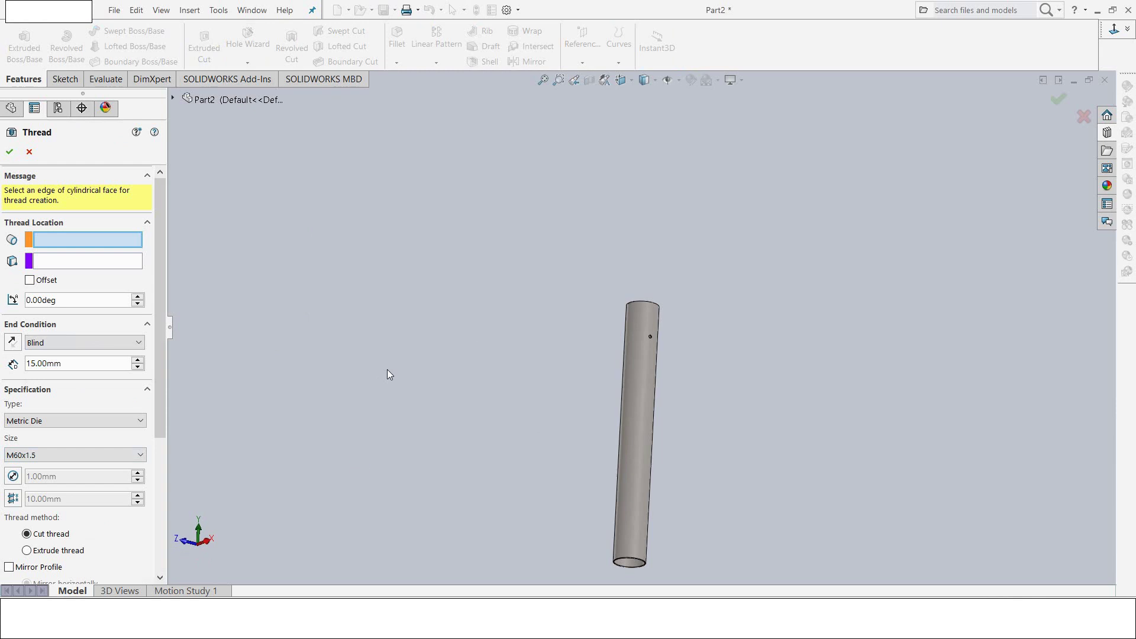
middle_click_drag(545, 474, 654, 474)
scroll(639, 431, "down", 2)
scroll(639, 375, "down", 3)
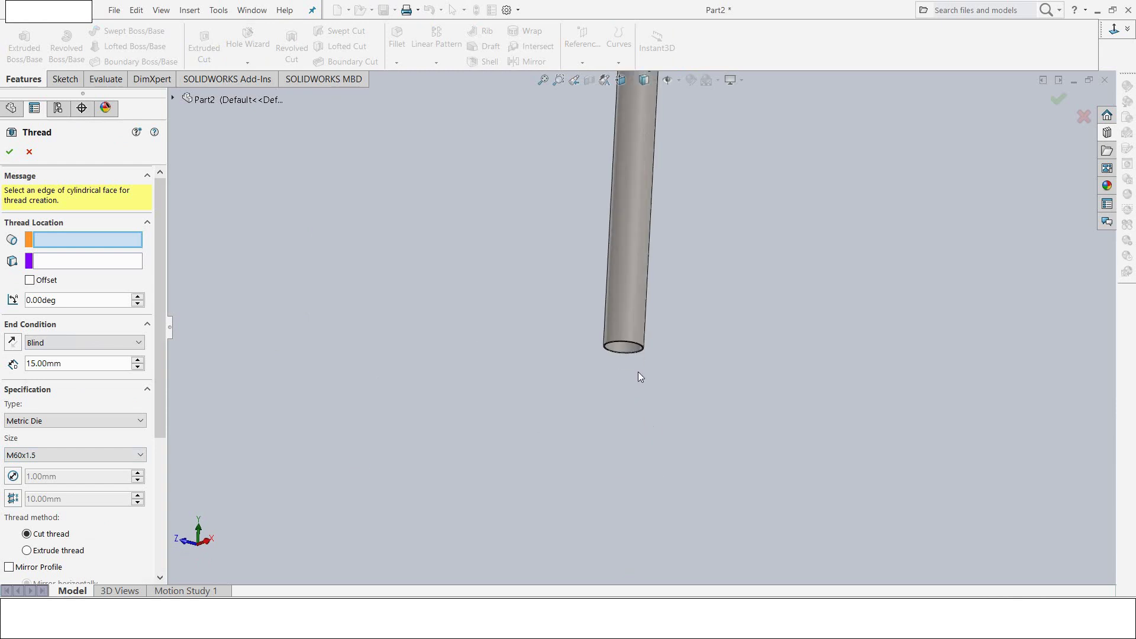
scroll(637, 359, "down", 3)
scroll(627, 322, "down", 2)
scroll(621, 311, "down", 2)
scroll(621, 317, "down", 2)
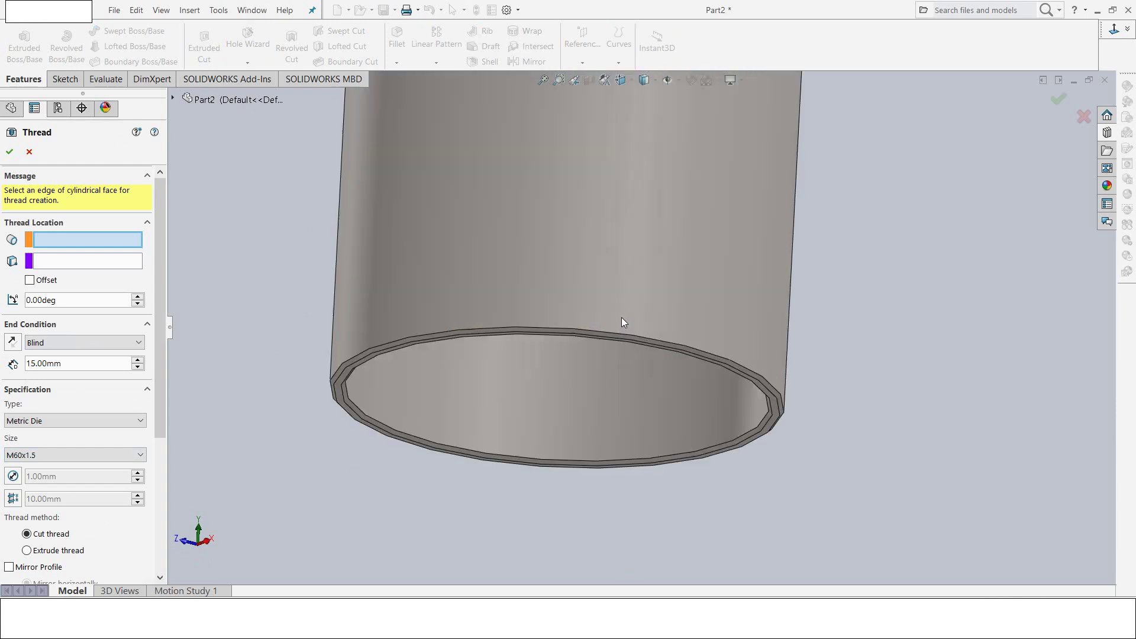
left_click(630, 334)
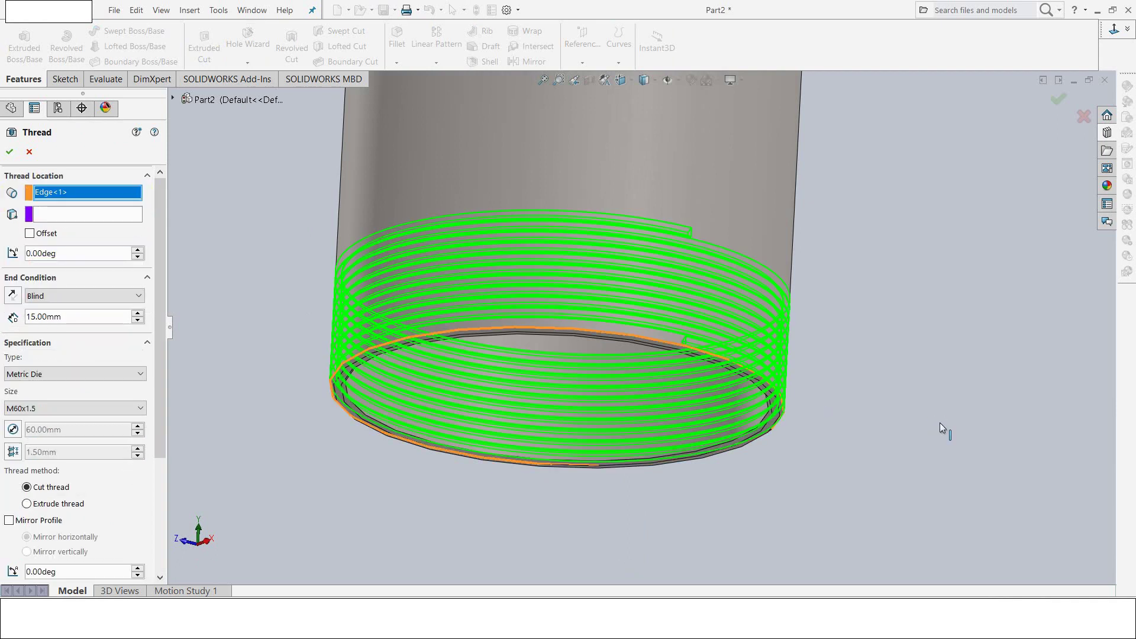
scroll(939, 422, "up", 2)
scroll(939, 422, "up", 2)
scroll(939, 423, "up", 2)
scroll(915, 414, "up", 1)
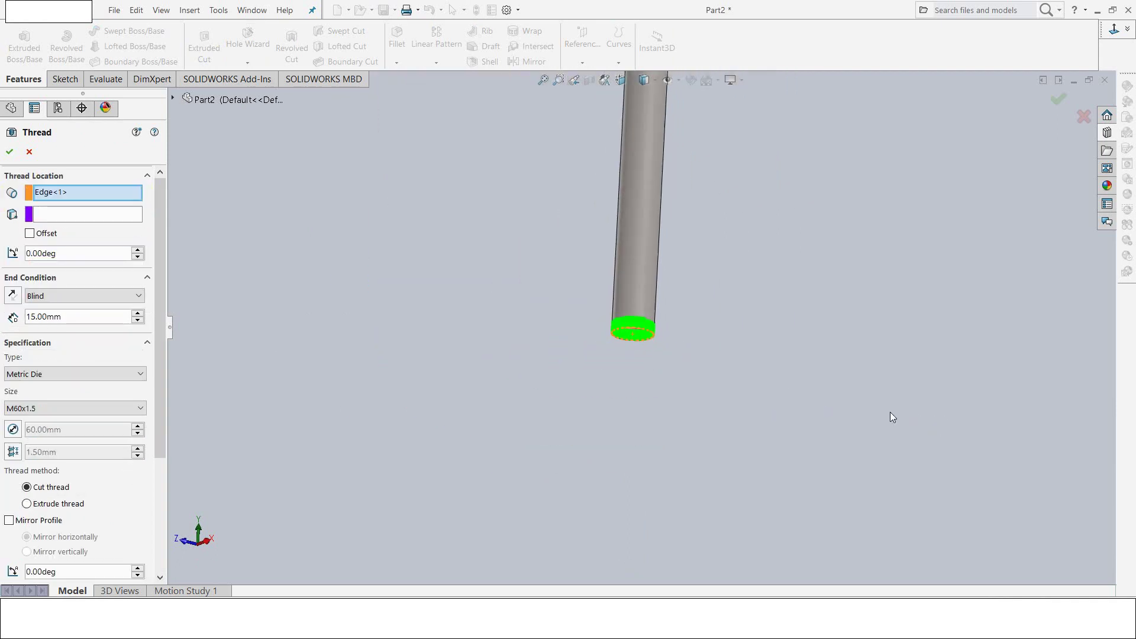
scroll(891, 417, "up", 2)
middle_click_drag(766, 267, 730, 342)
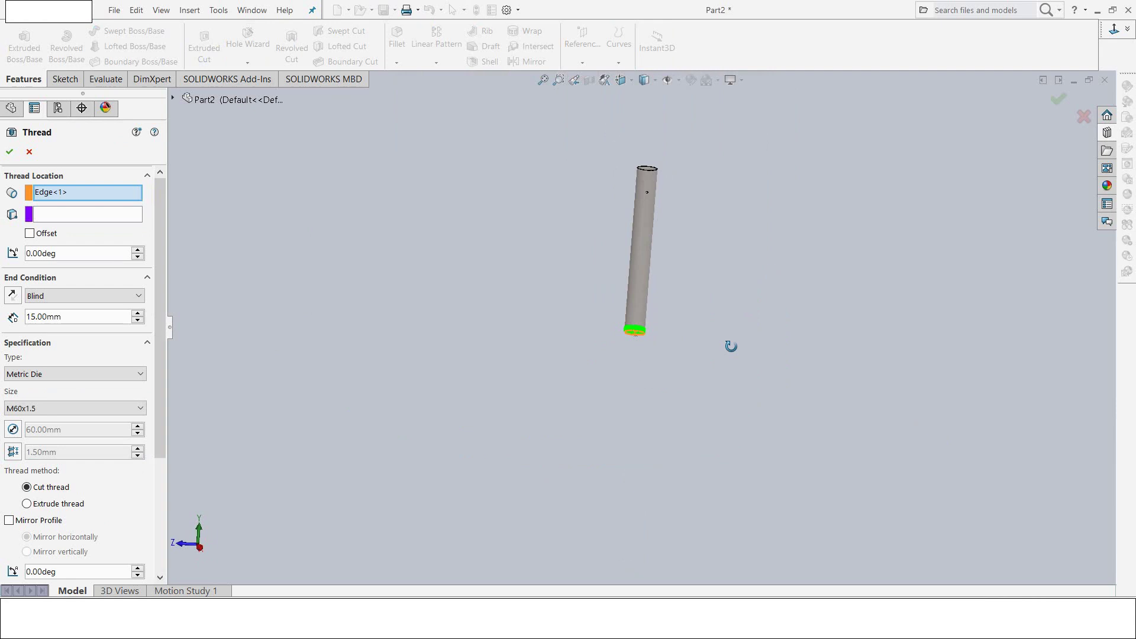
left_click(11, 153)
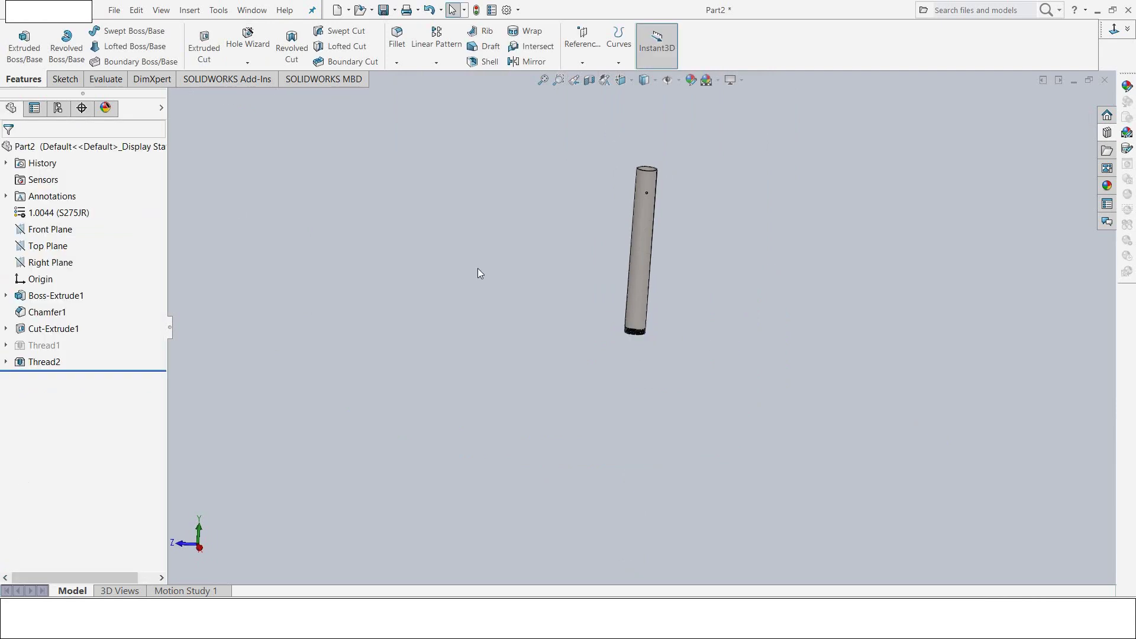
scroll(479, 272, "down", 3)
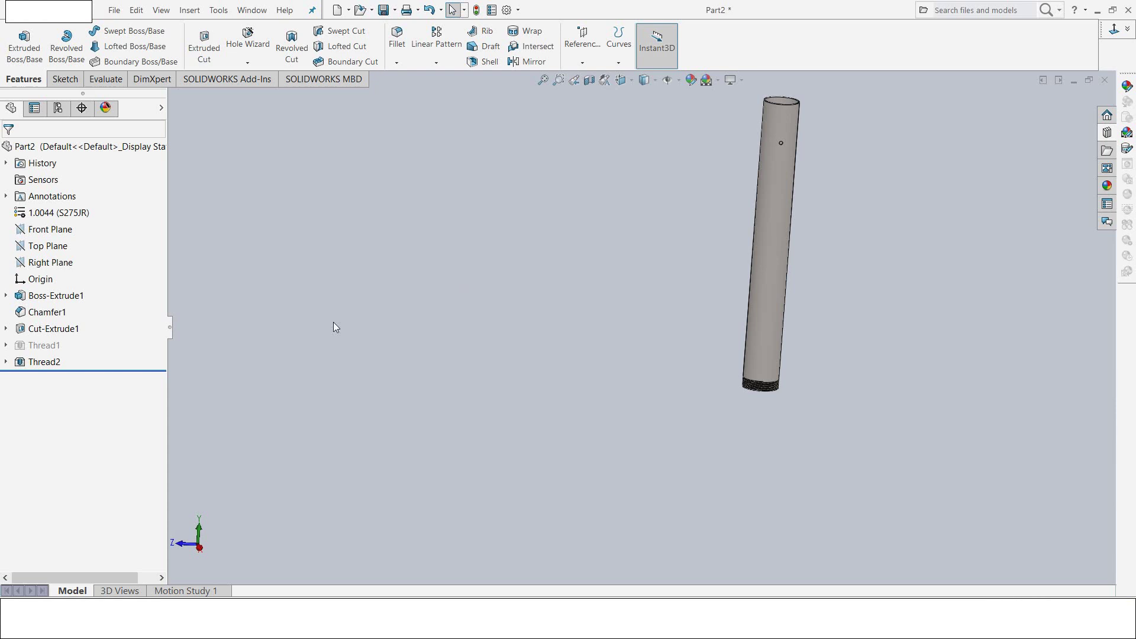
right_click(39, 363)
Step: Suppress the Thread2 feature
left_click(69, 325)
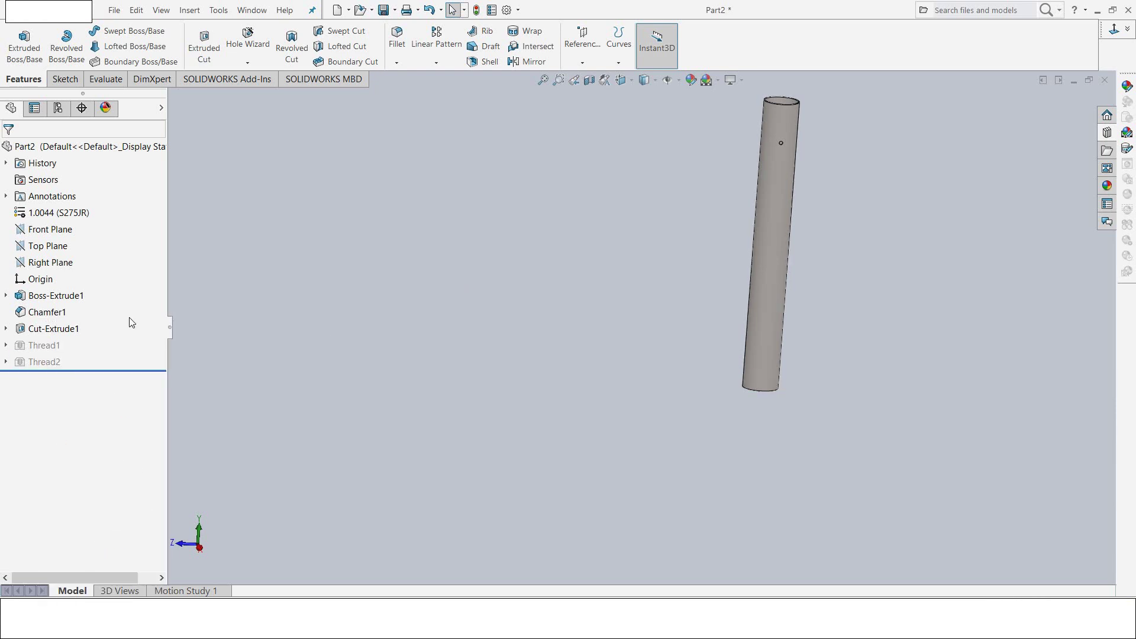
mouse_move(332, 310)
middle_mouse_down()
mouse_move(307, 343)
mouse_move(363, 349)
middle_mouse_up()
scroll(515, 224, "down", 2)
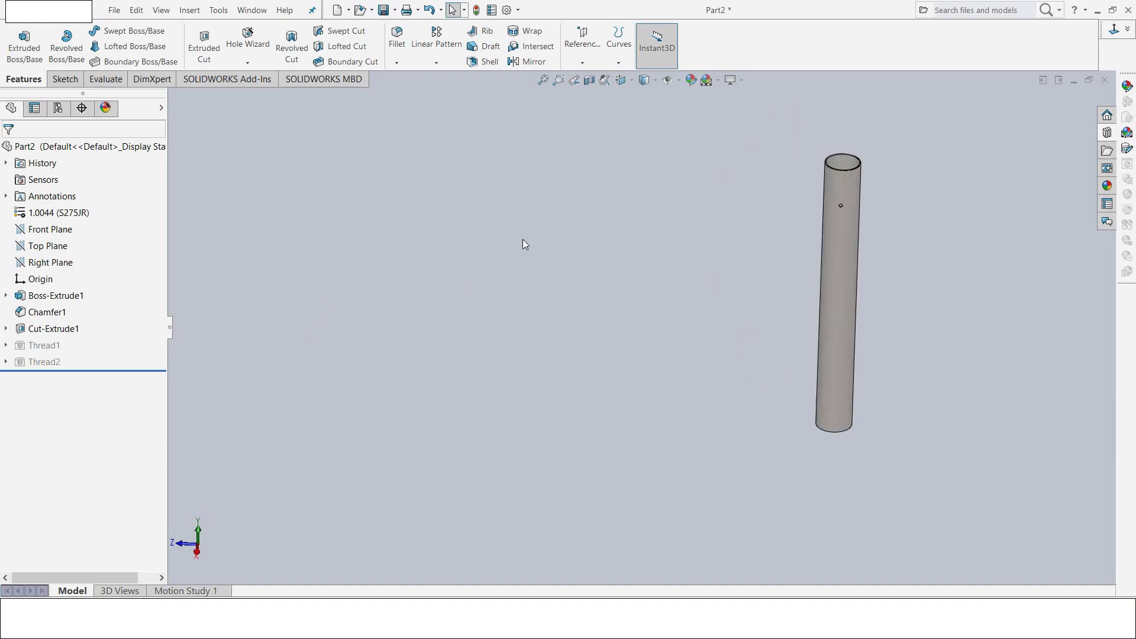
scroll(538, 238, "up", 3)
scroll(835, 209, "down", 3)
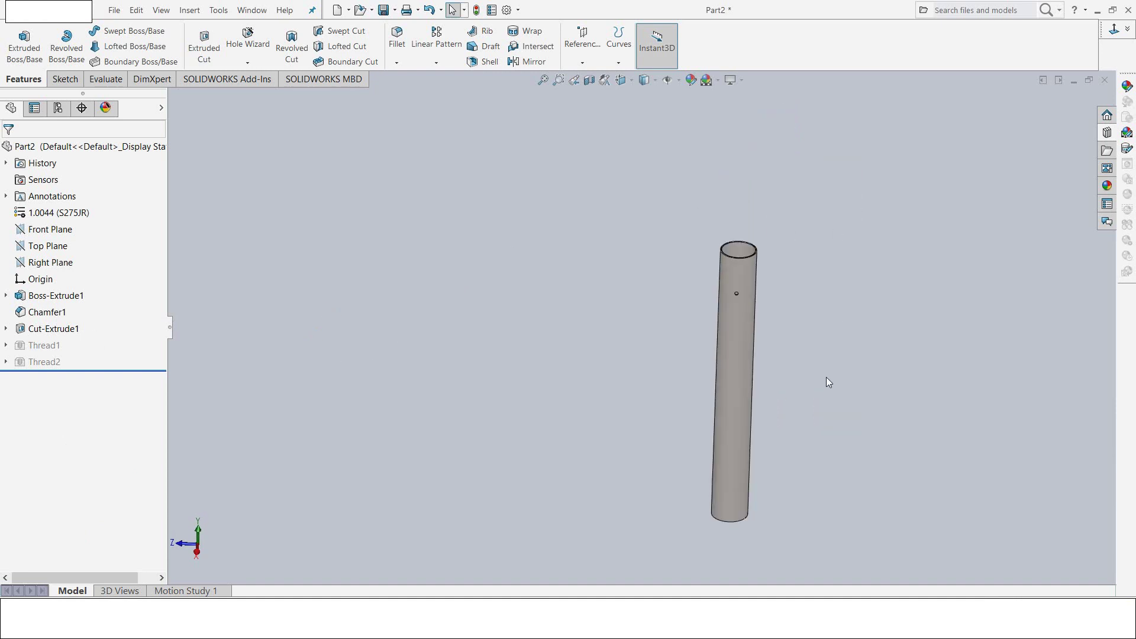
Step: Save the part as EX11.1 and close the document
left_click(383, 10)
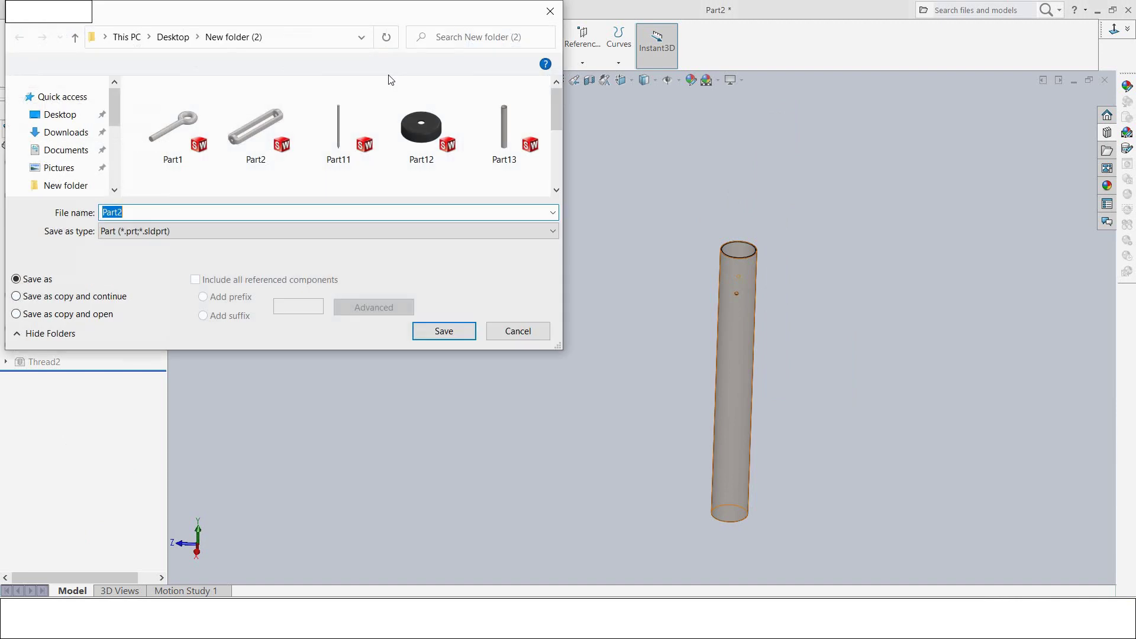
type("EX11.1")
key("Return")
mouse_move(358, 280)
middle_mouse_down()
mouse_move(491, 241)
mouse_move(469, 282)
mouse_move(495, 269)
middle_mouse_up()
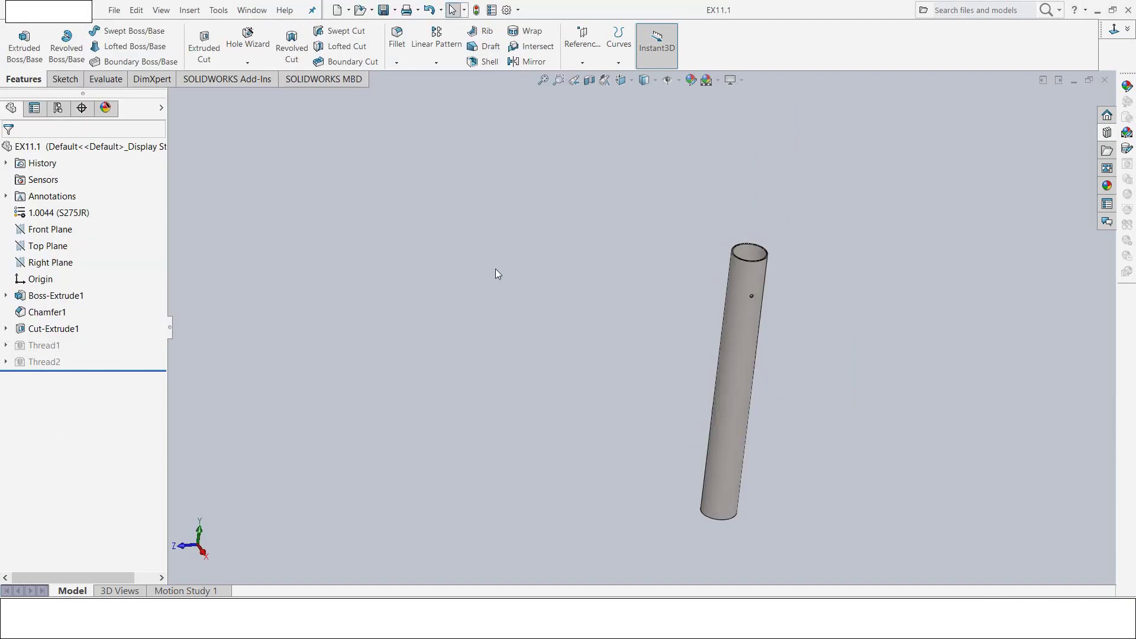
left_click(1105, 81)
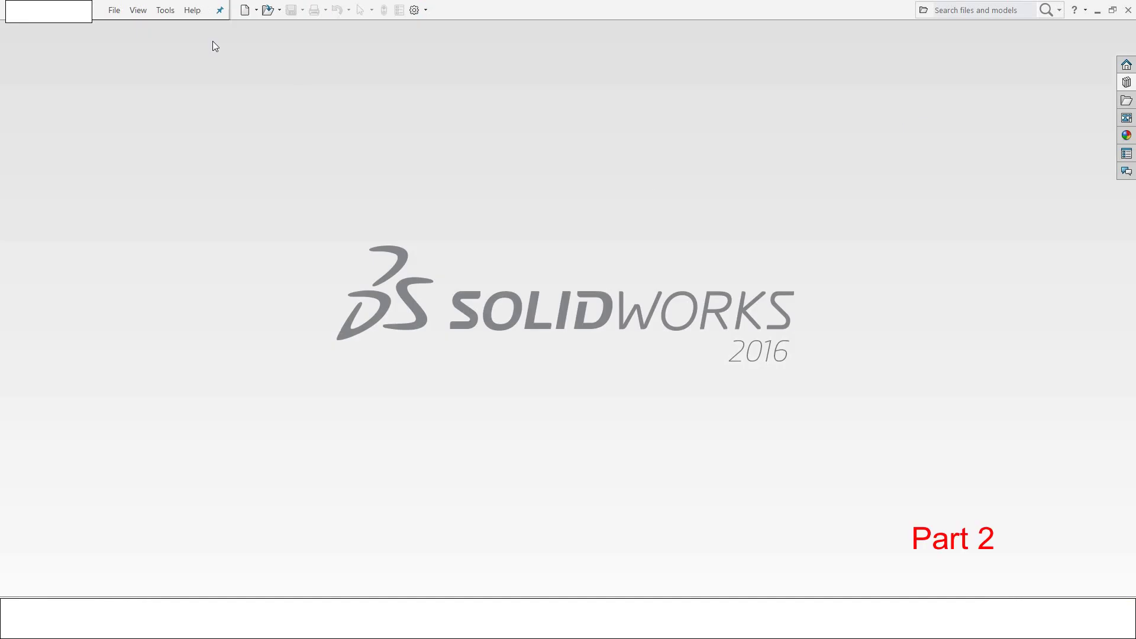
Step: Create a new part and start an Extruded Boss sketch on the Top Plane
left_click(244, 12)
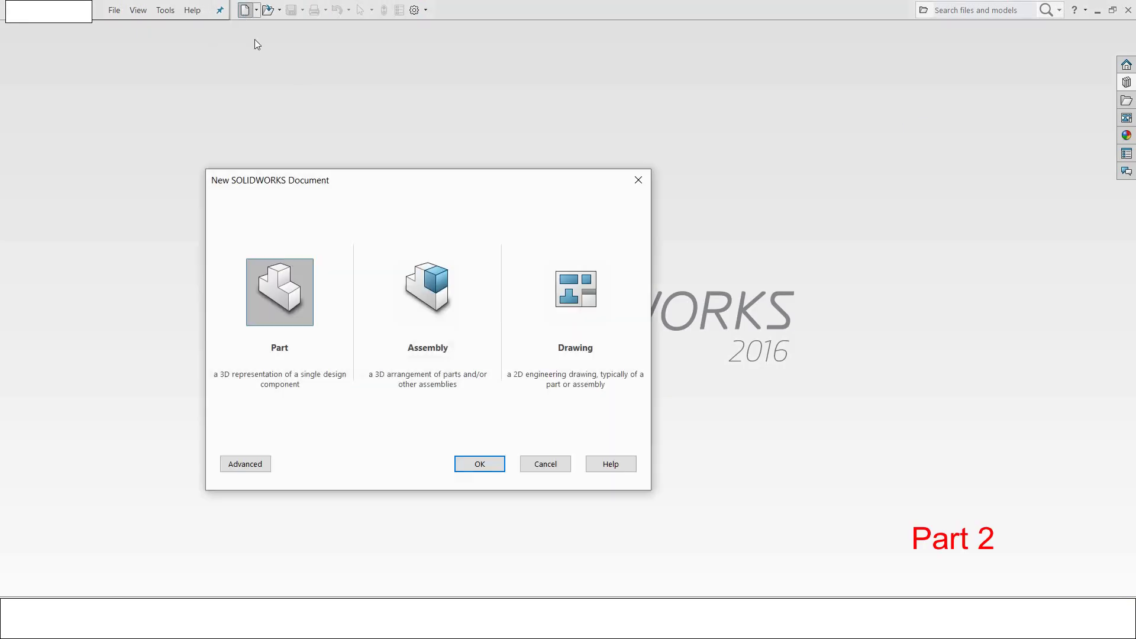
left_click(478, 465)
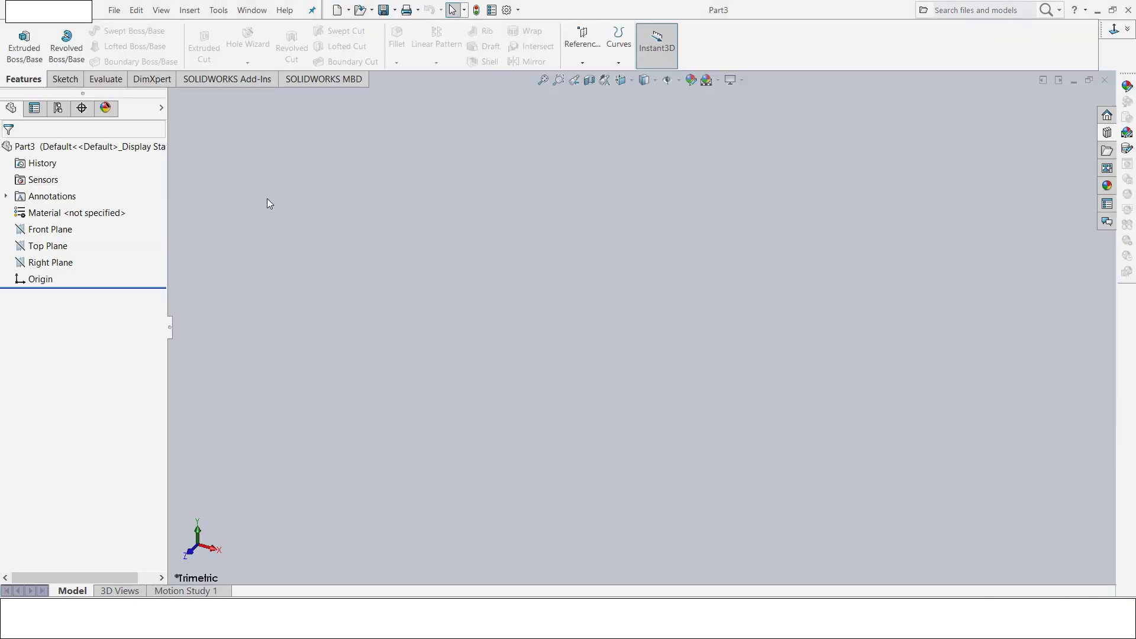
left_click(24, 48)
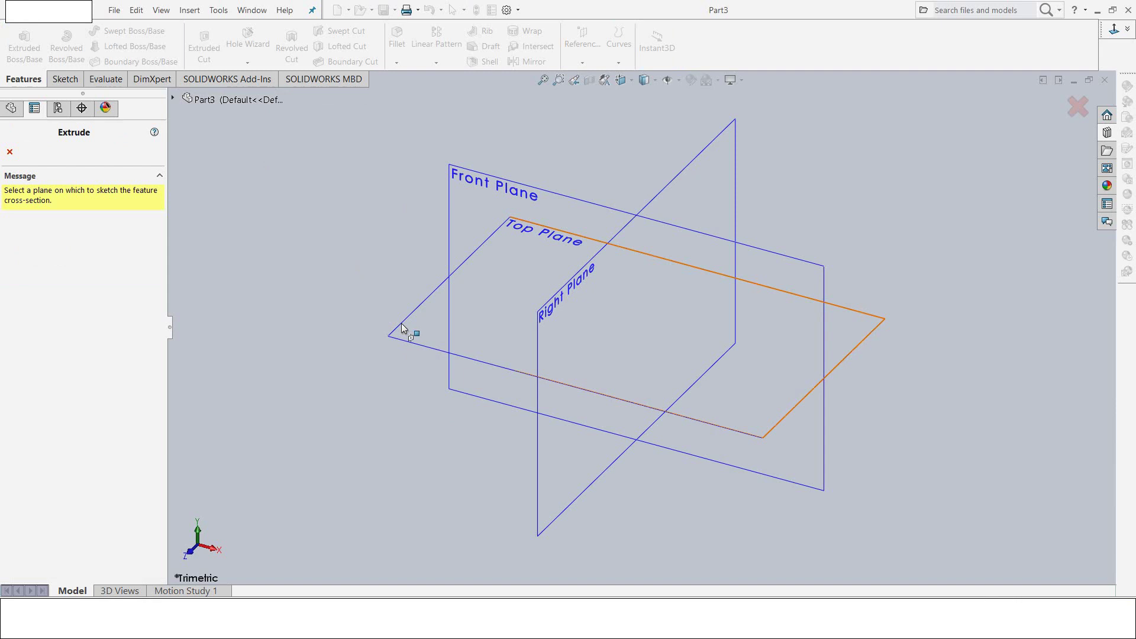
left_click(402, 323)
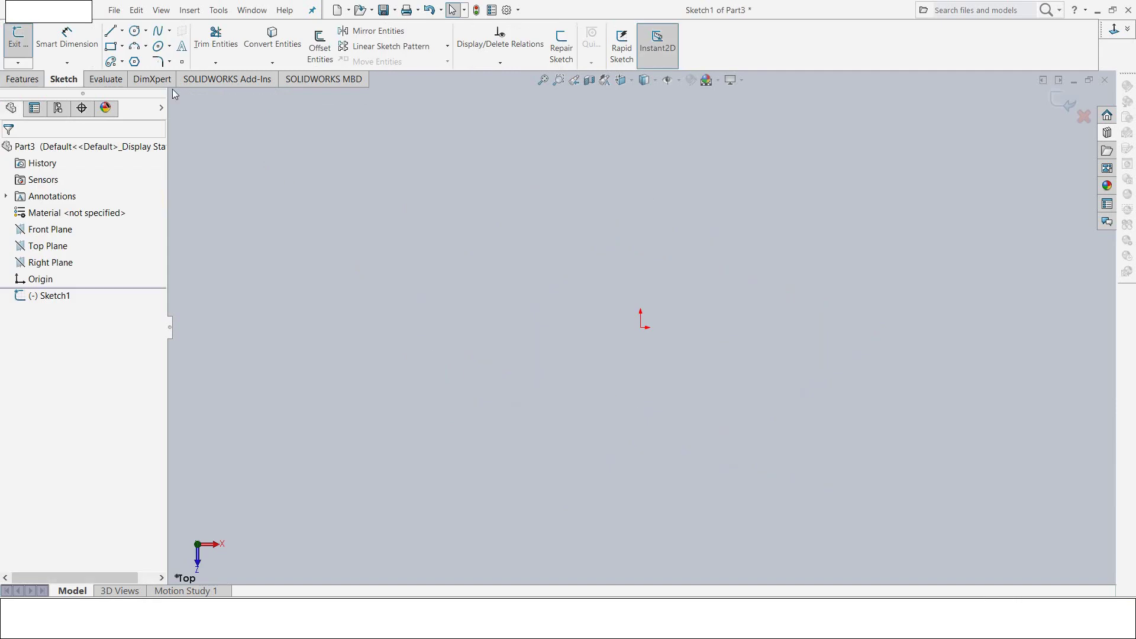
Step: Draw a circle centred on the origin, dimension it to Ø22 mm, and exit the sketch
left_click(135, 32)
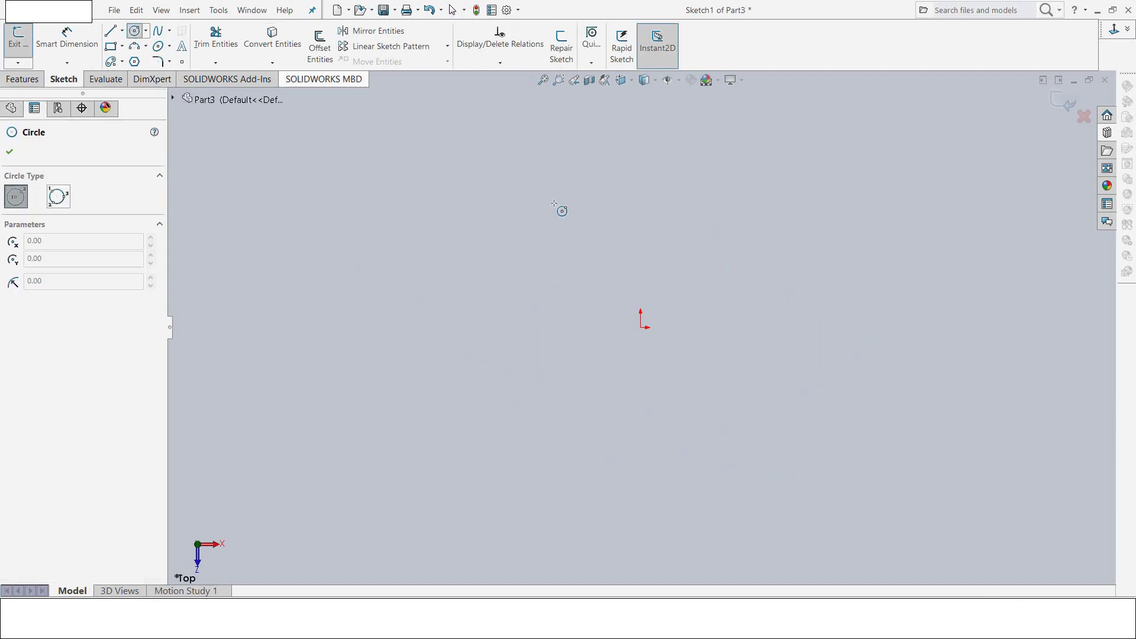
left_click(641, 328)
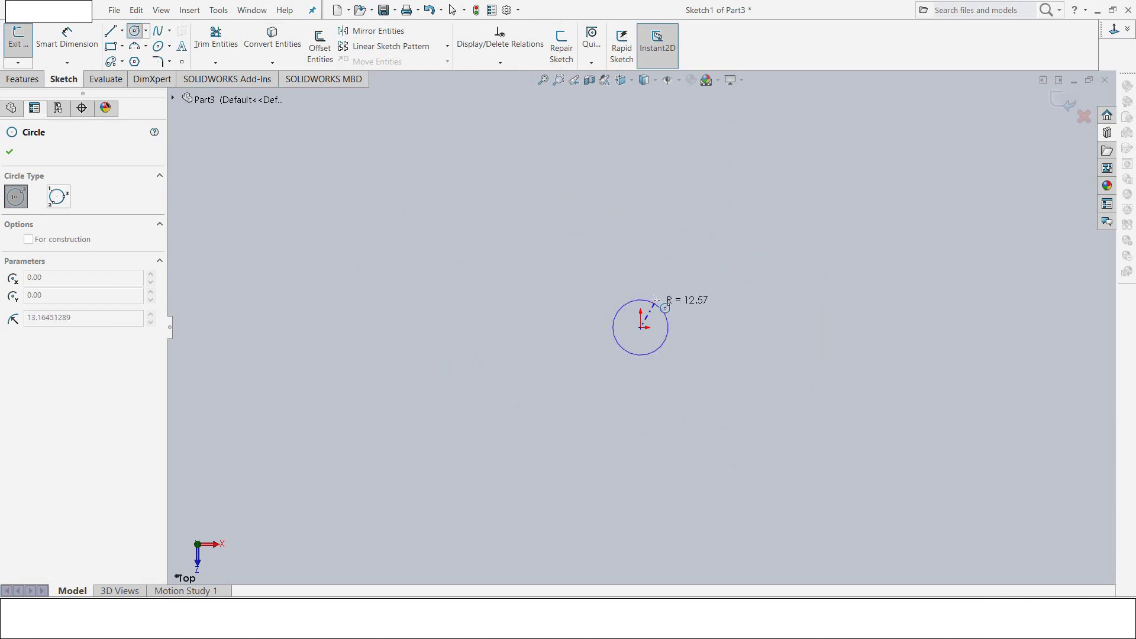
left_click(662, 298)
left_click(67, 36)
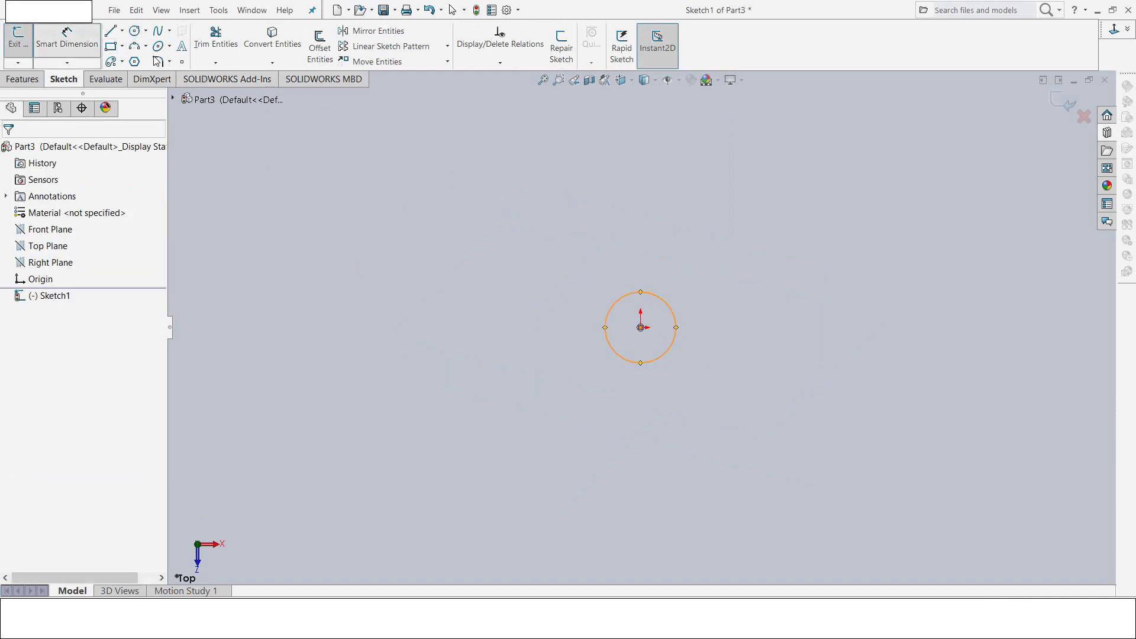
left_click(667, 302)
left_click(710, 267)
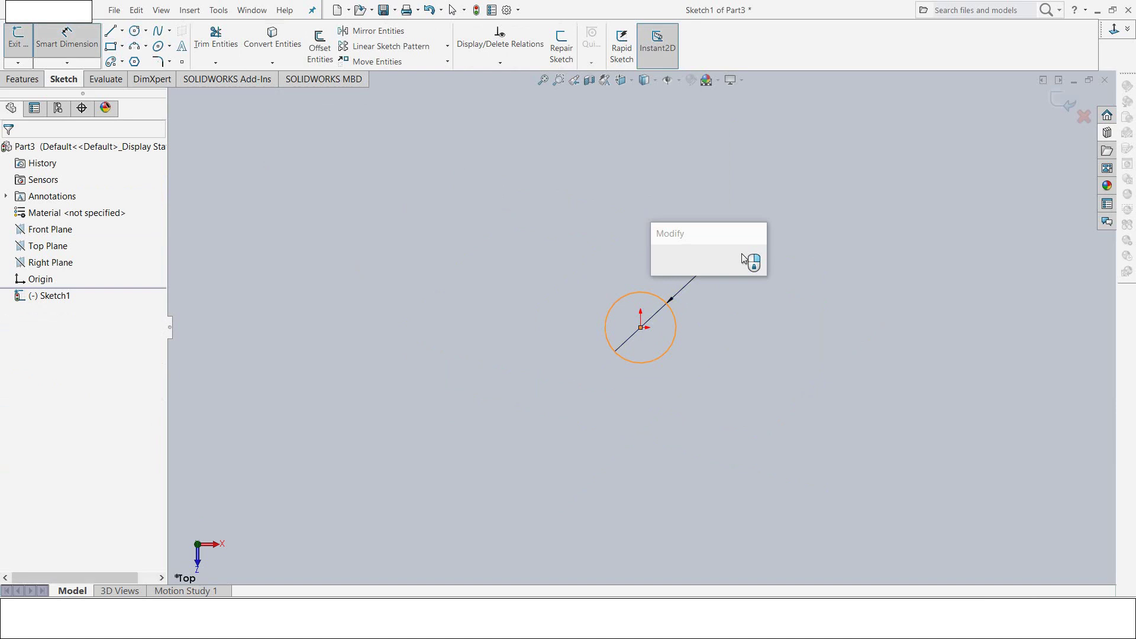
type("22")
key("Return")
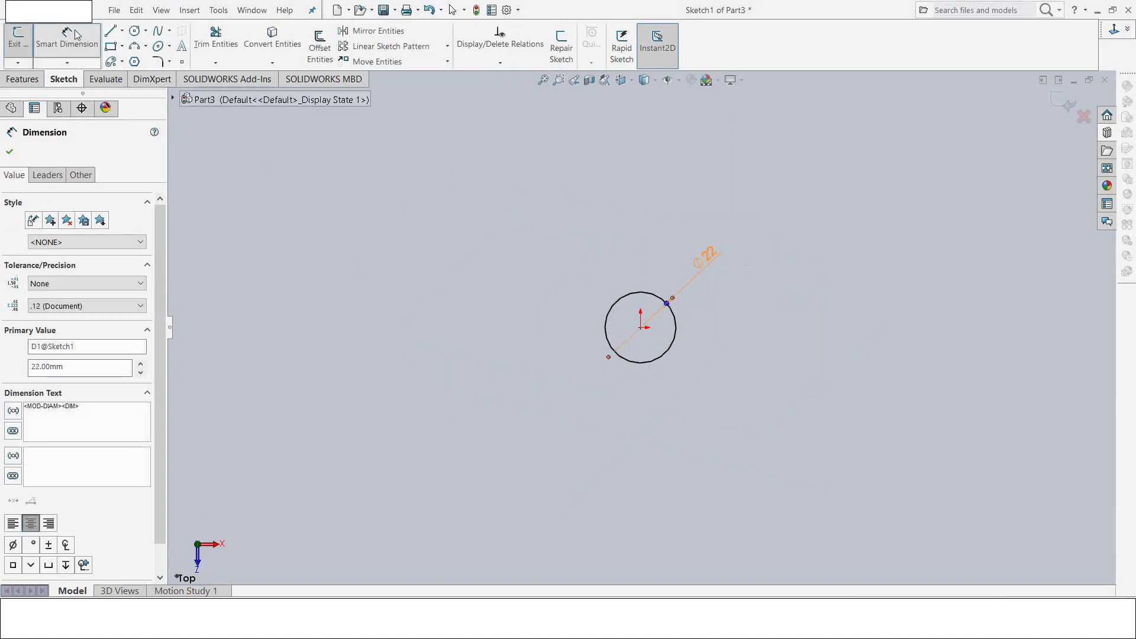
left_click(17, 43)
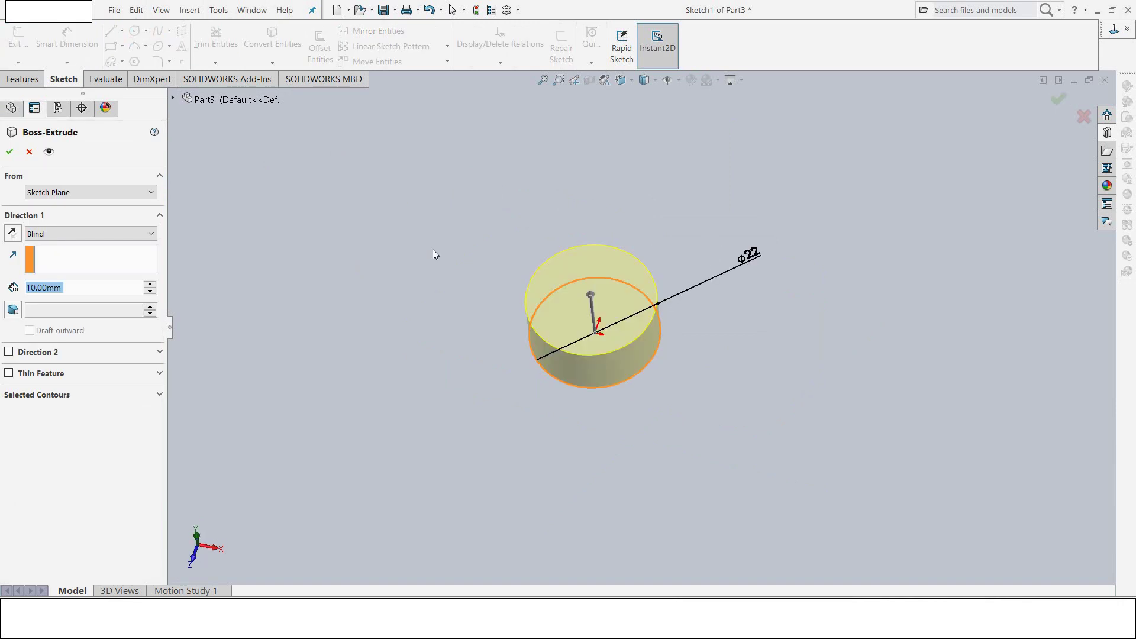
Step: Extrude the Ø22 circle Mid Plane to a 538 mm depth as Boss-Extrude1
left_click(66, 234)
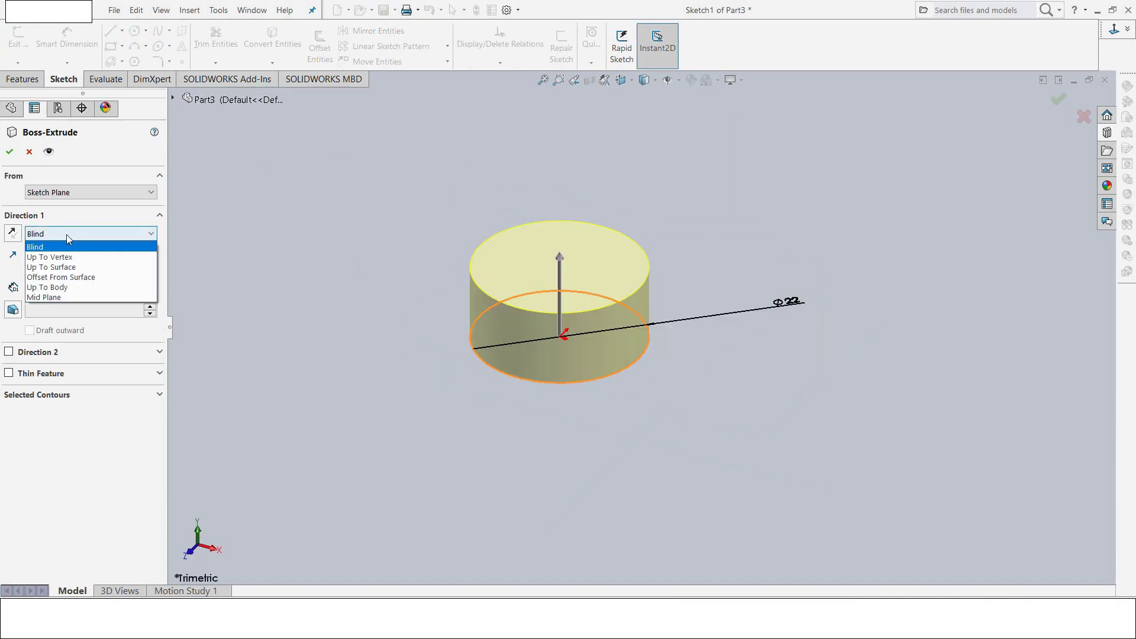
left_click(43, 296)
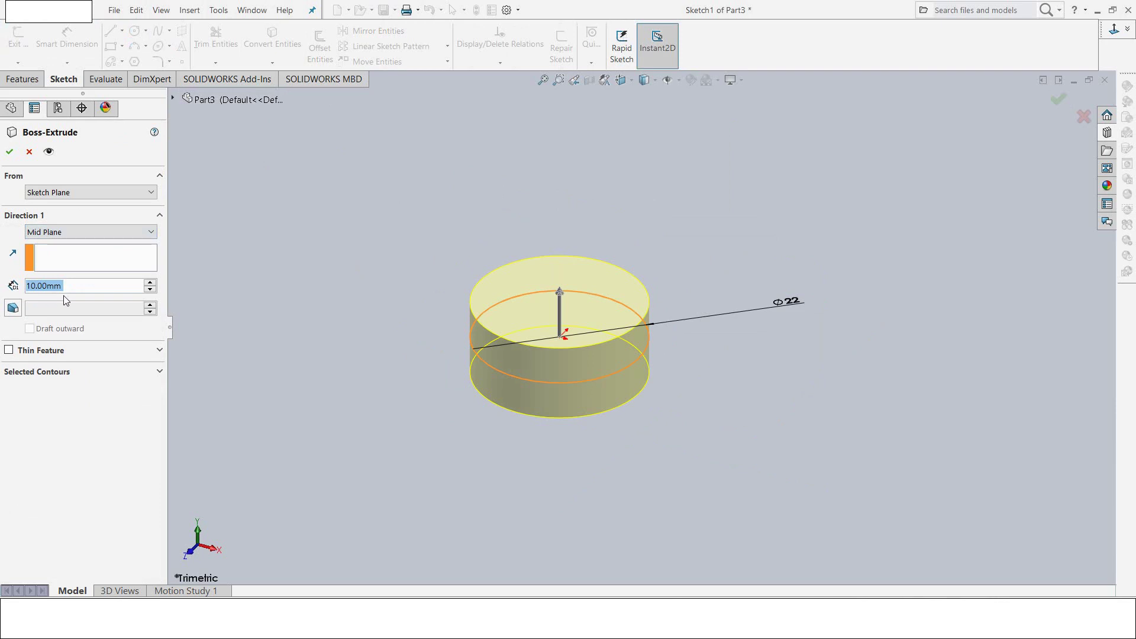
type("538")
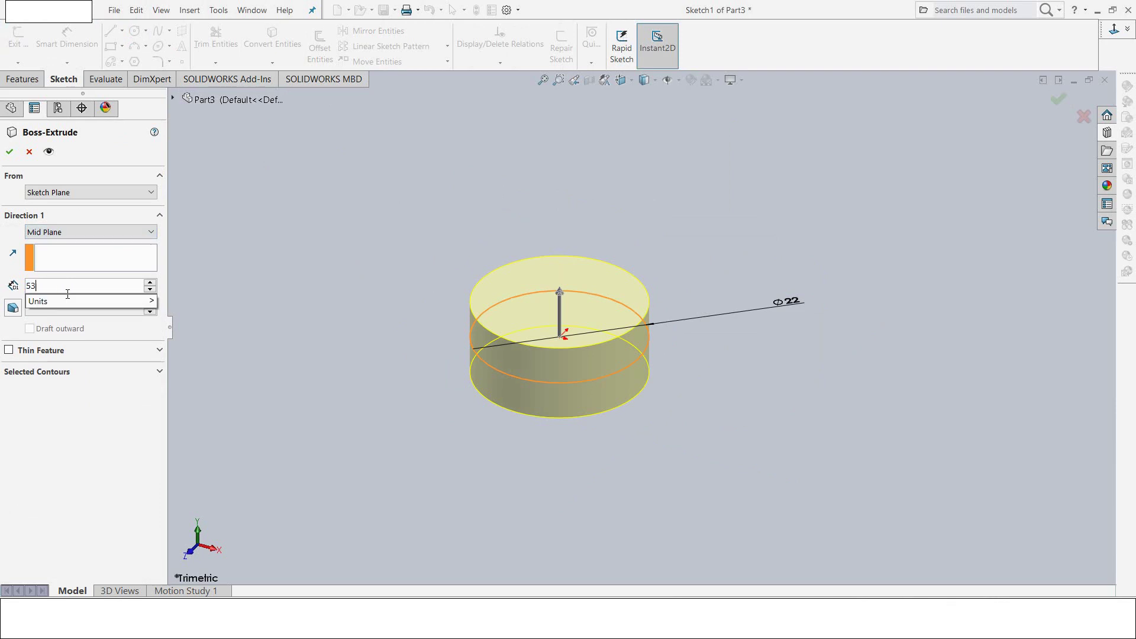
key("Return")
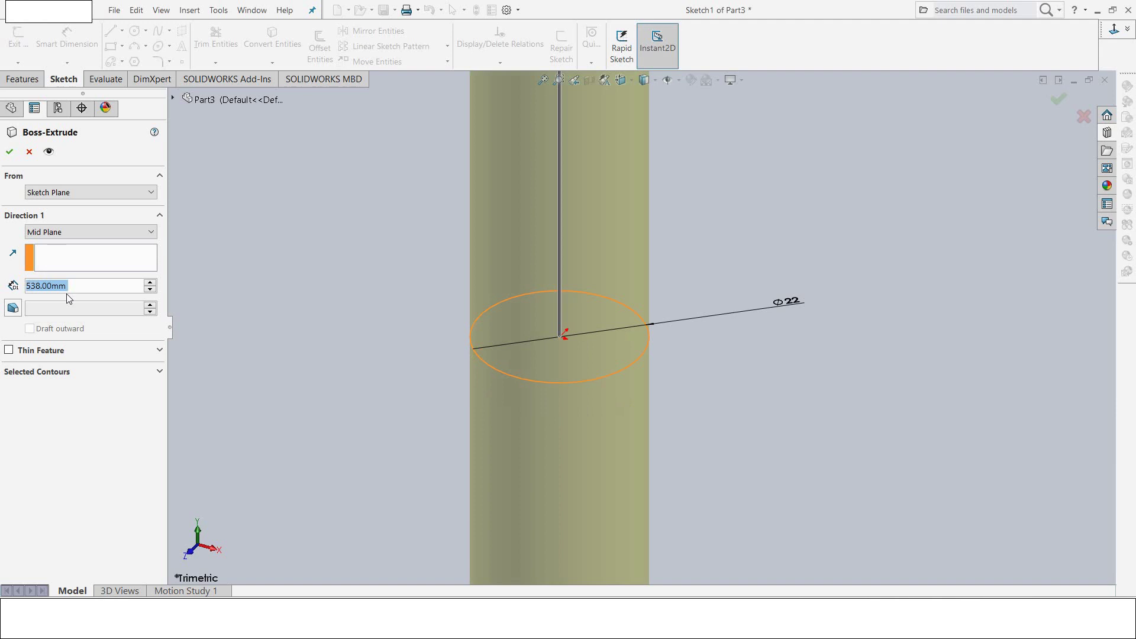
key("z")
key("z")
key("z")
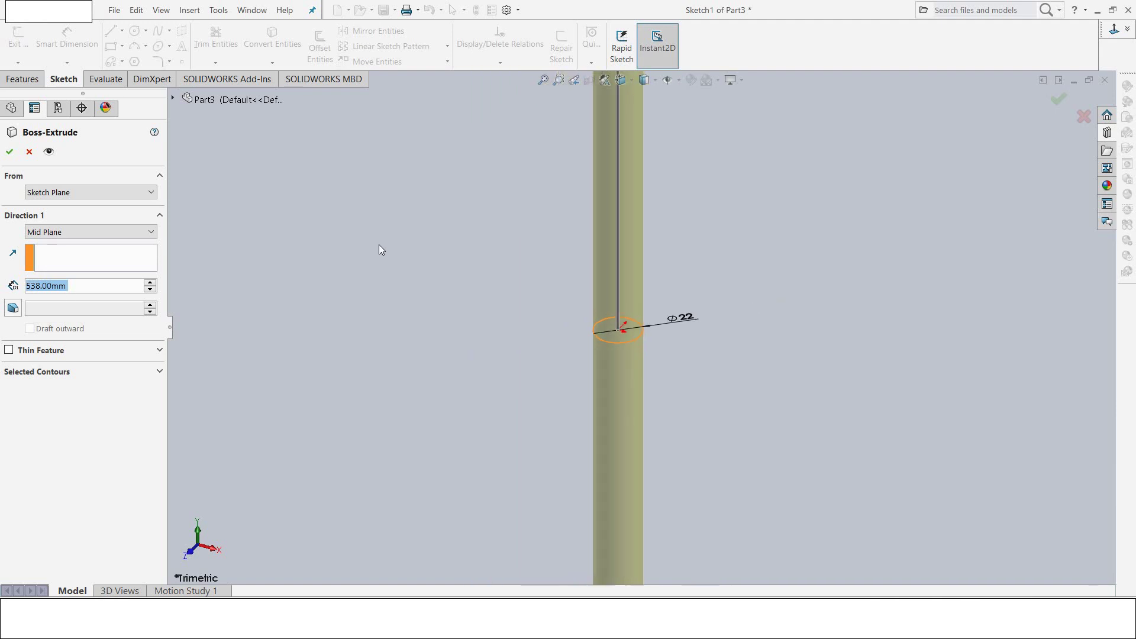
key("z")
key("z")
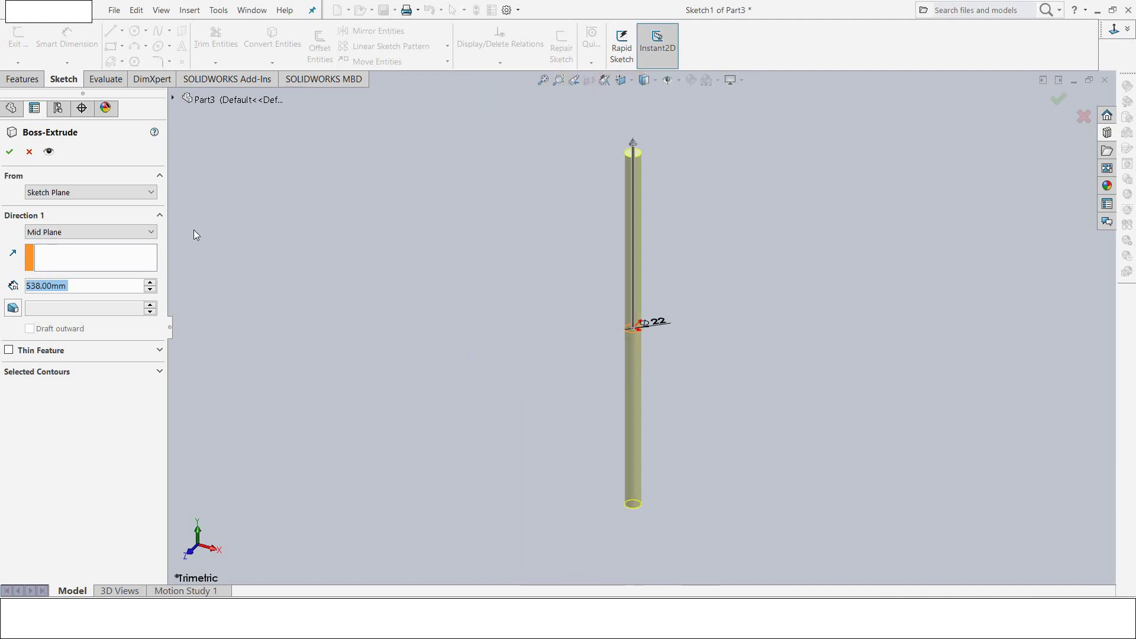
left_click(9, 152)
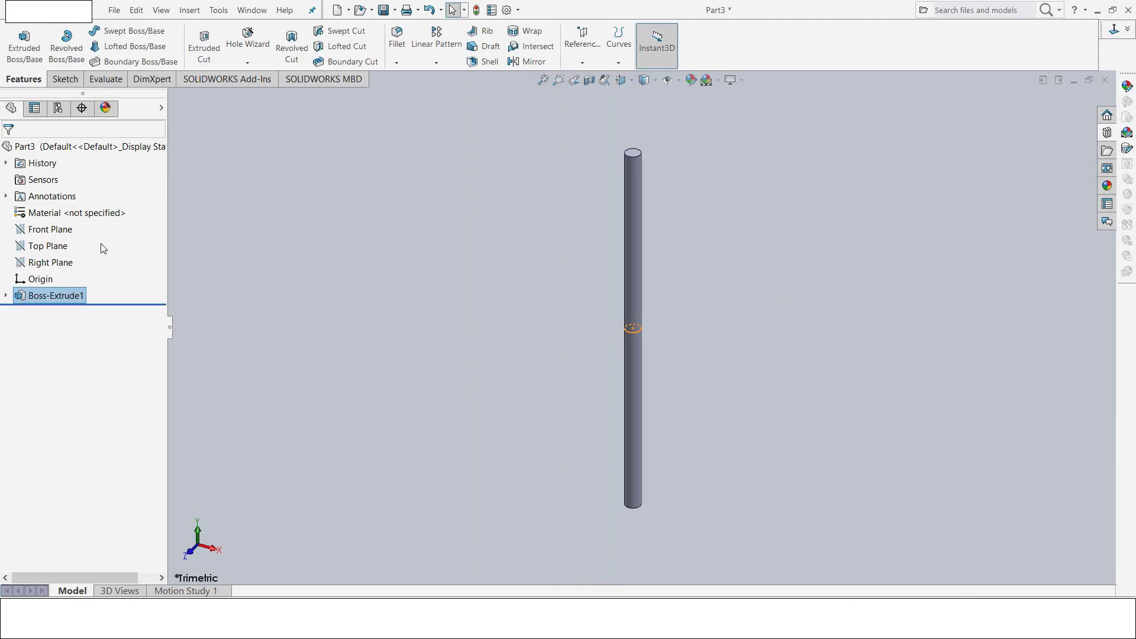
Step: Assign DIN Steel (Structural) 1.0044 (S275JR) as the part's material
left_click(89, 213)
right_click(90, 214)
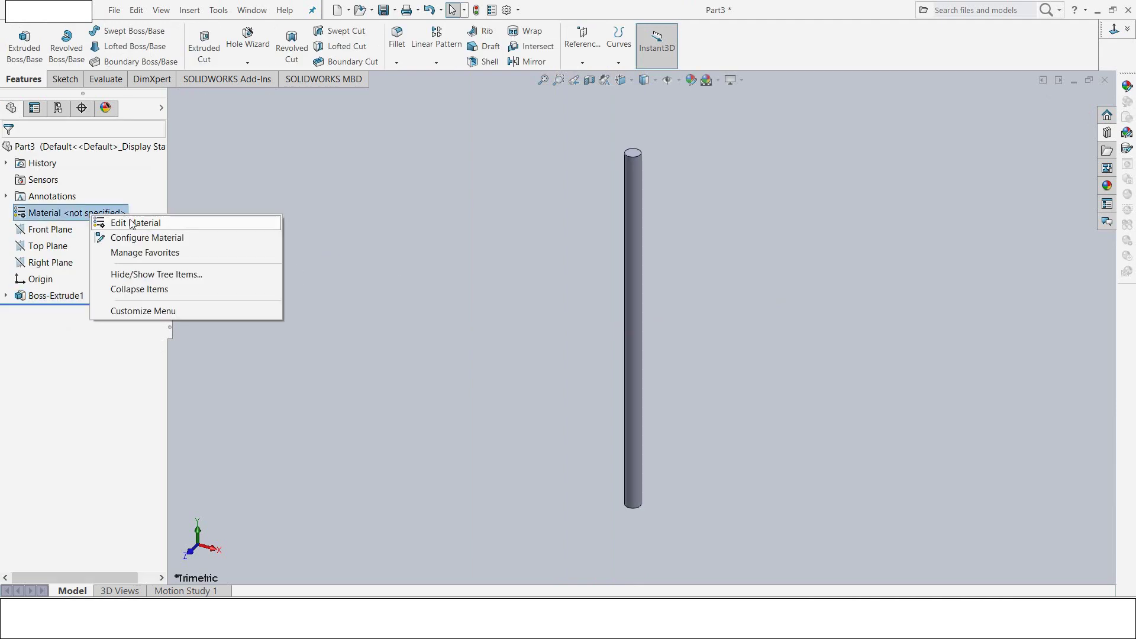
left_click(131, 224)
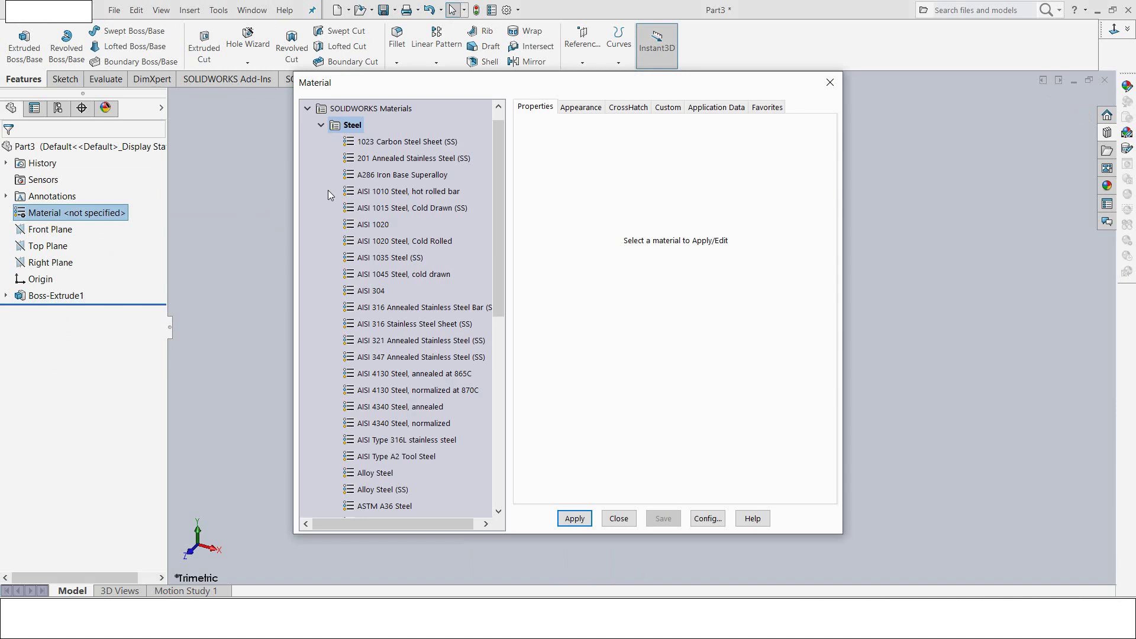
left_click(307, 110)
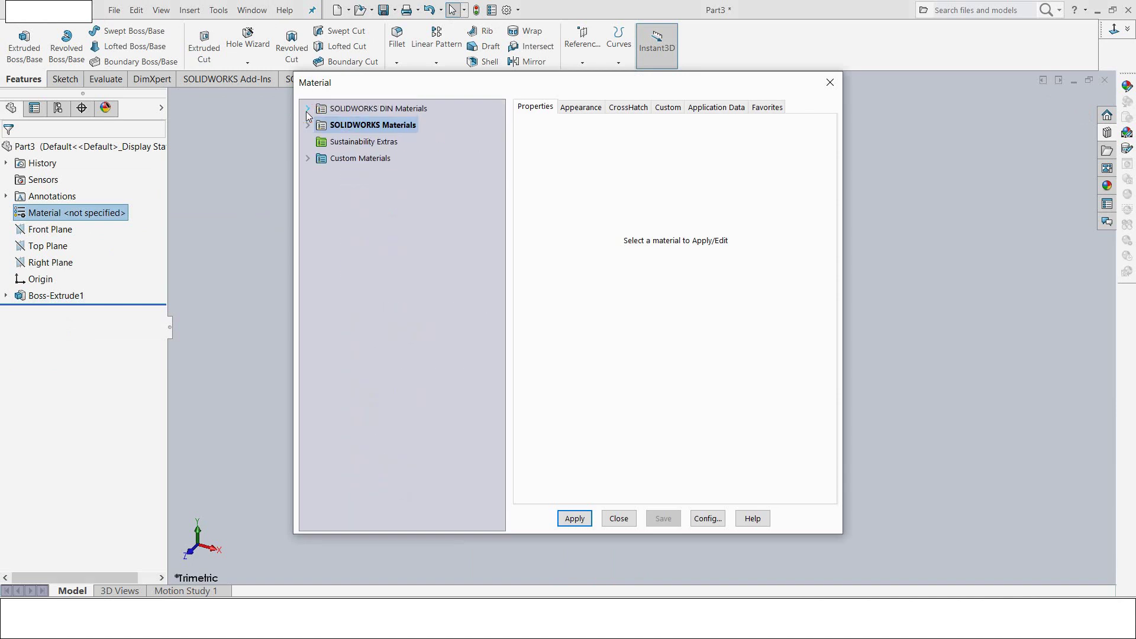
left_click(307, 109)
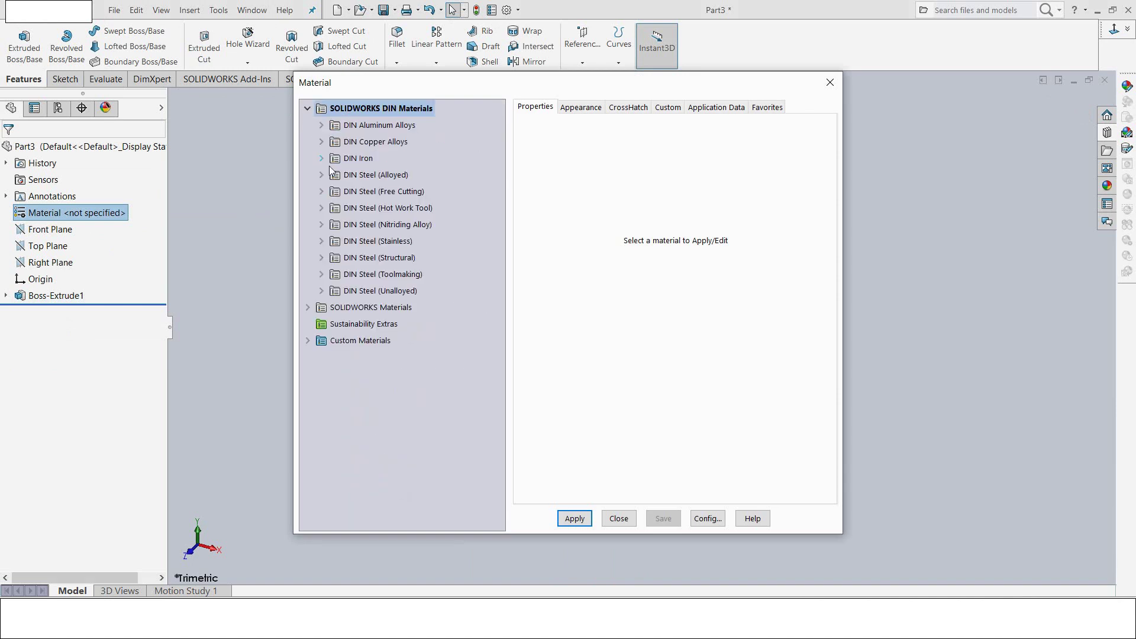
left_click(321, 257)
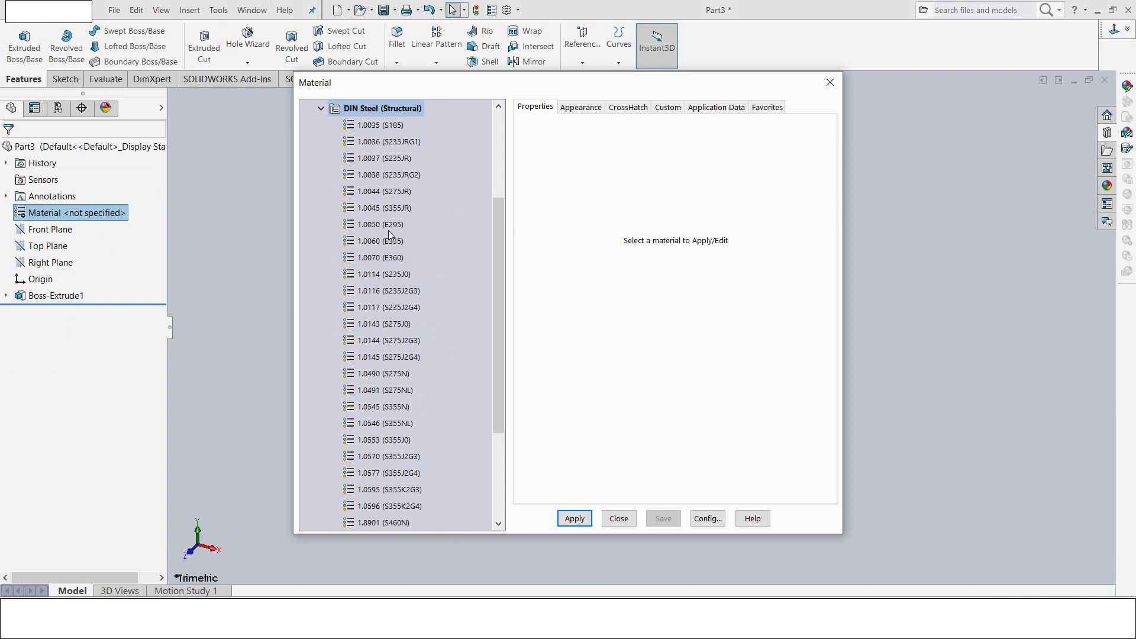
left_click(402, 191)
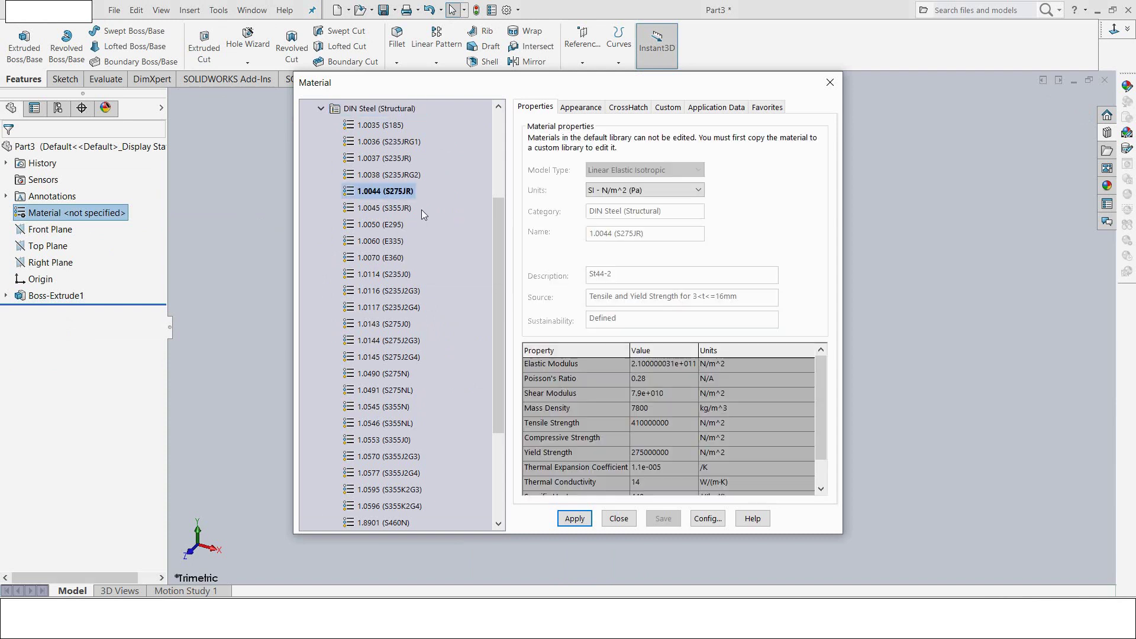
left_click(575, 518)
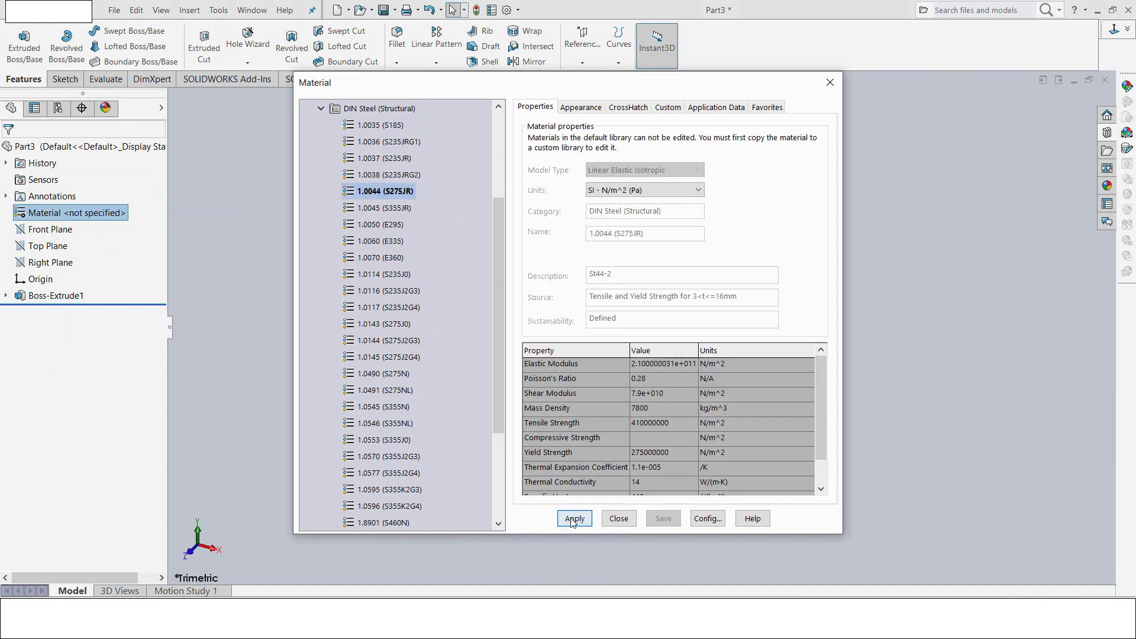
left_click(611, 524)
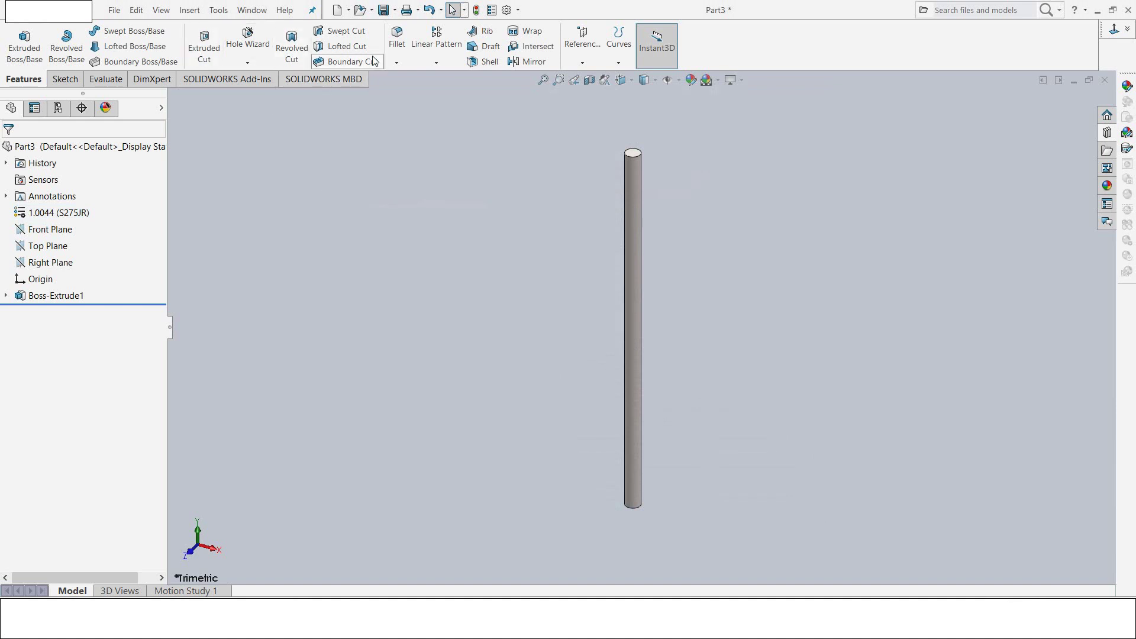
Step: Add a 0.5 mm × 45° chamfer to the rod's top circular edge
left_click(395, 62)
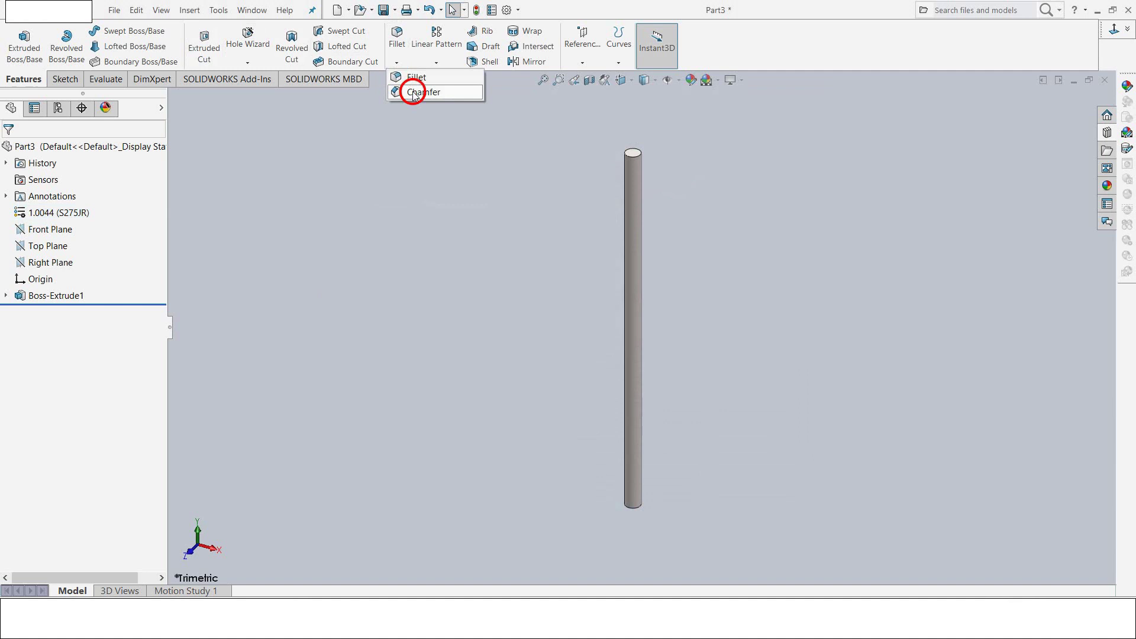
left_click(413, 92)
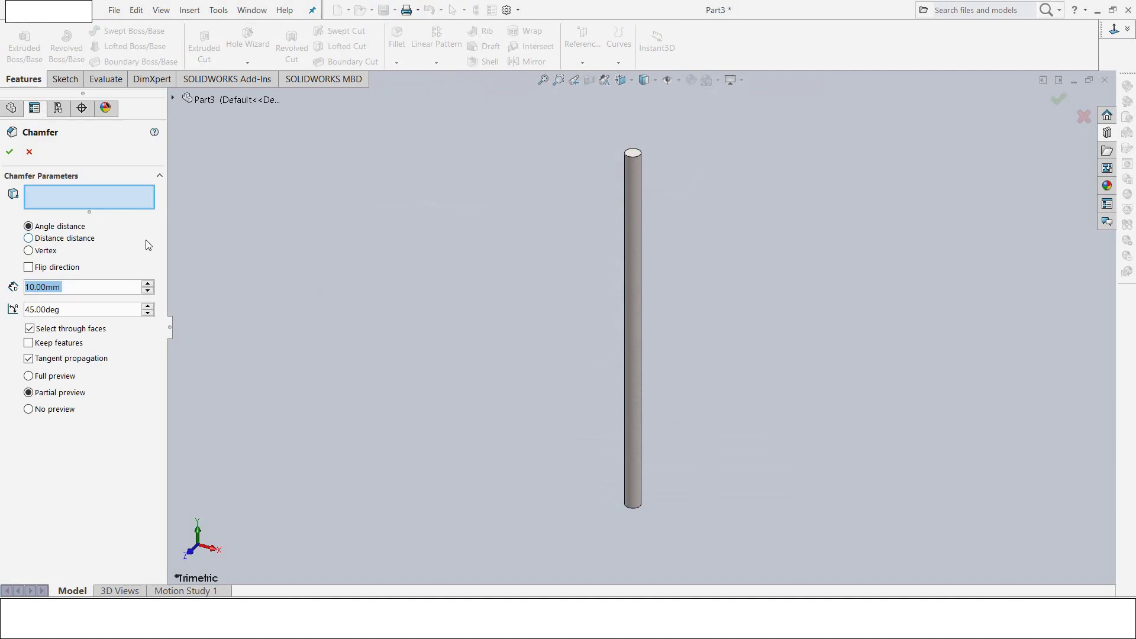
type("0.5")
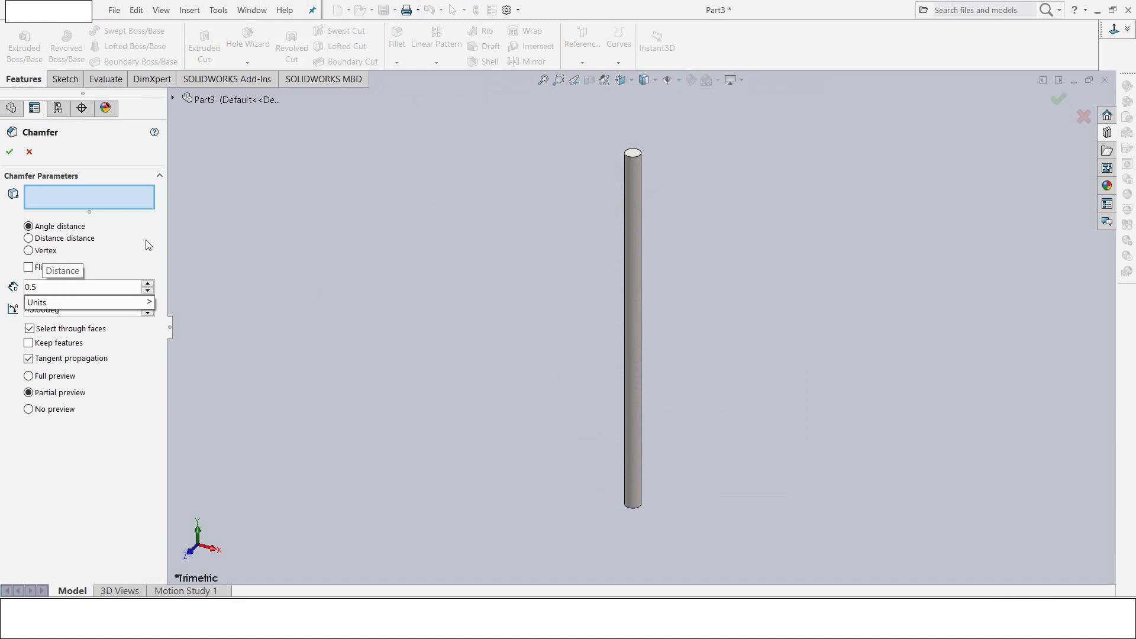
key("Return")
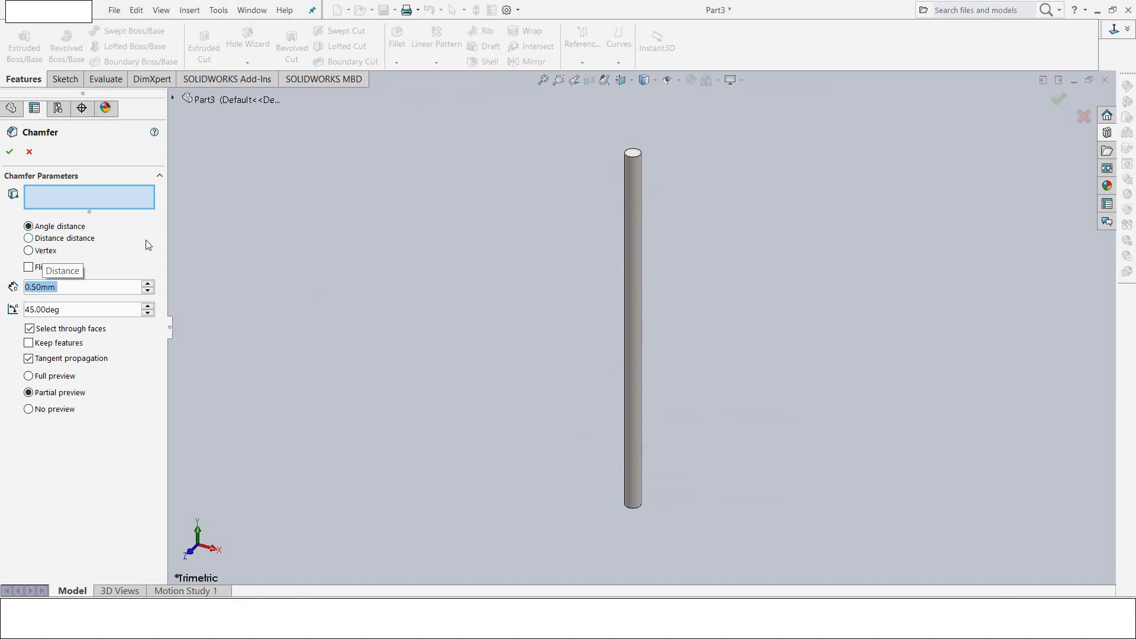
left_click(634, 156)
left_click(10, 152)
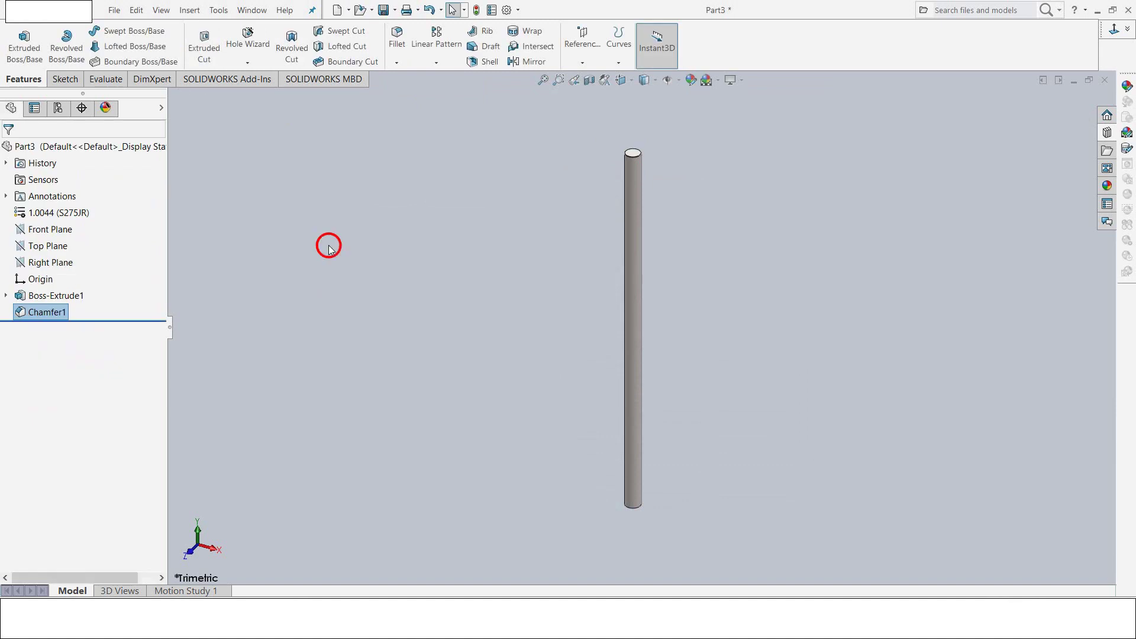
Step: Start an Extruded Cut sketch on the rod's bottom face
left_click(204, 42)
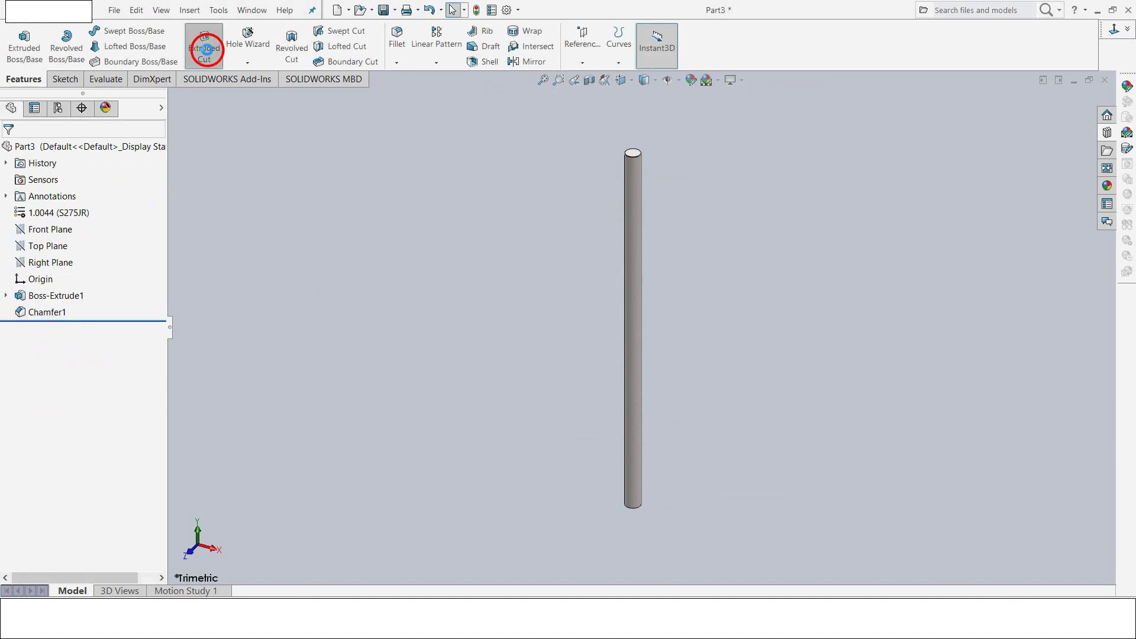
middle_click_drag(423, 307, 431, 165)
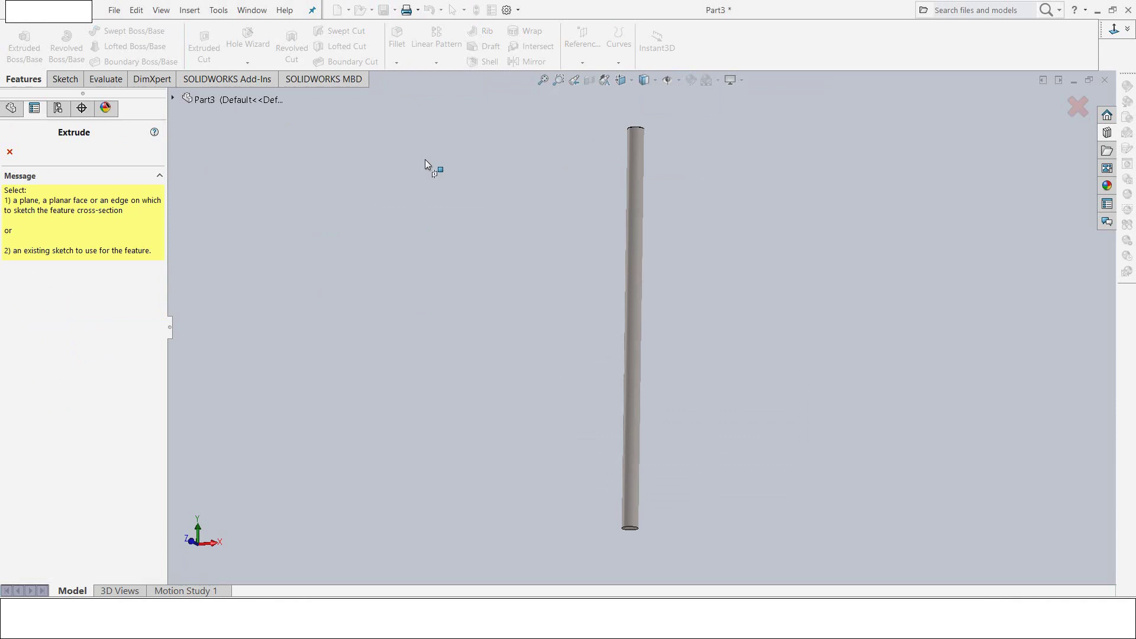
scroll(618, 500, "down", 2)
scroll(651, 509, "down", 2)
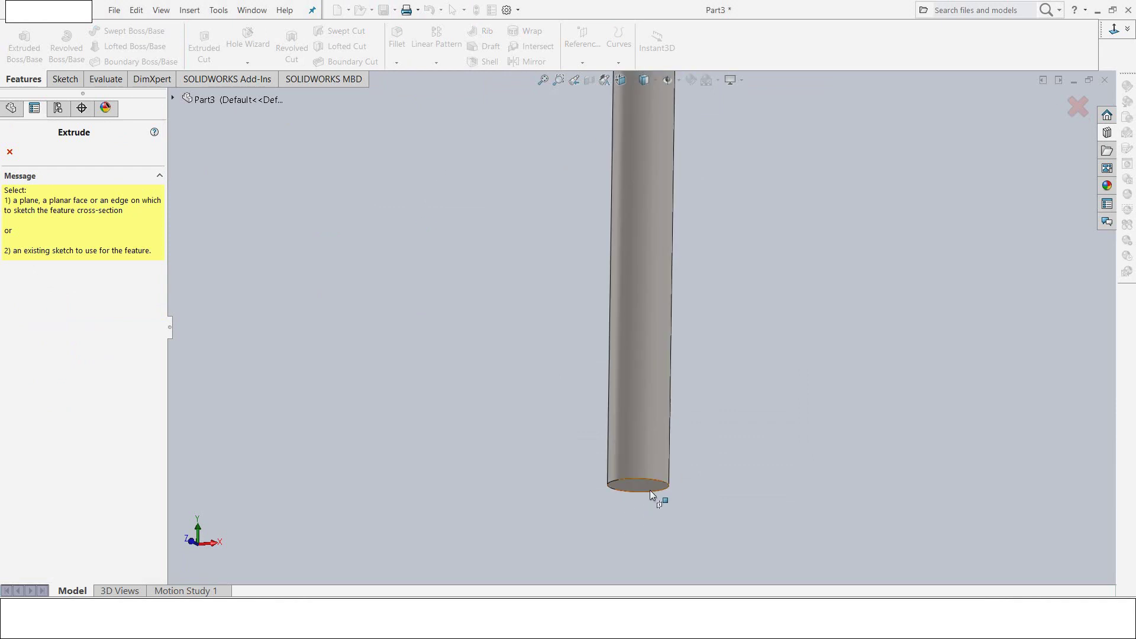
scroll(642, 483, "down", 1)
left_click(633, 476)
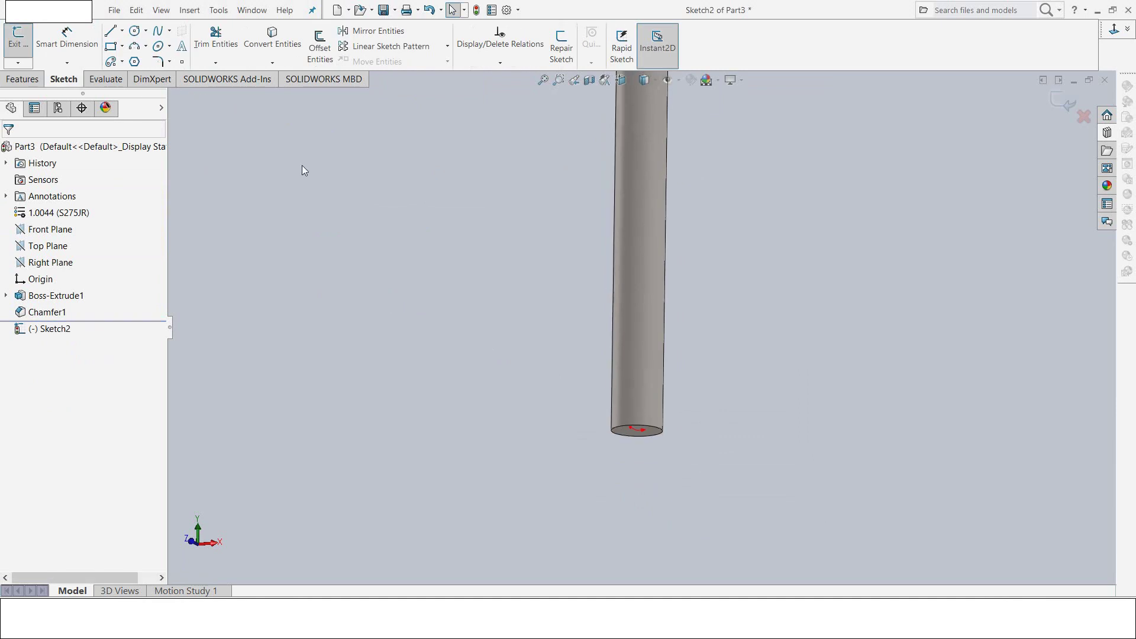
Step: Draw an inner and a larger outer circle, both centred on the origin
left_click(135, 30)
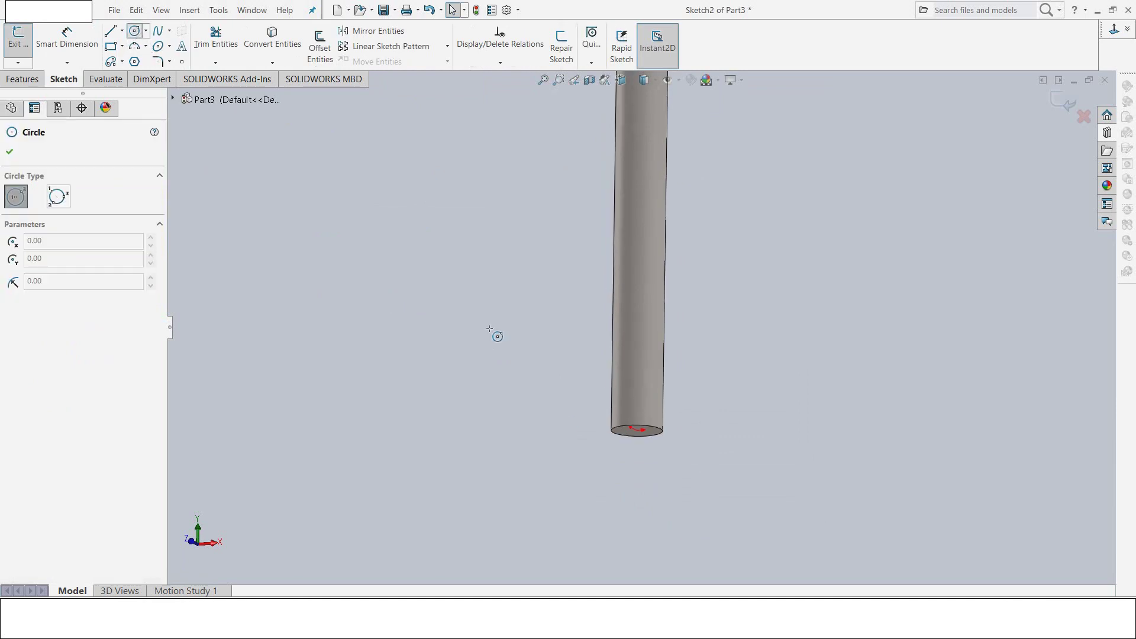
scroll(630, 430, "down", 1)
scroll(657, 423, "down", 1)
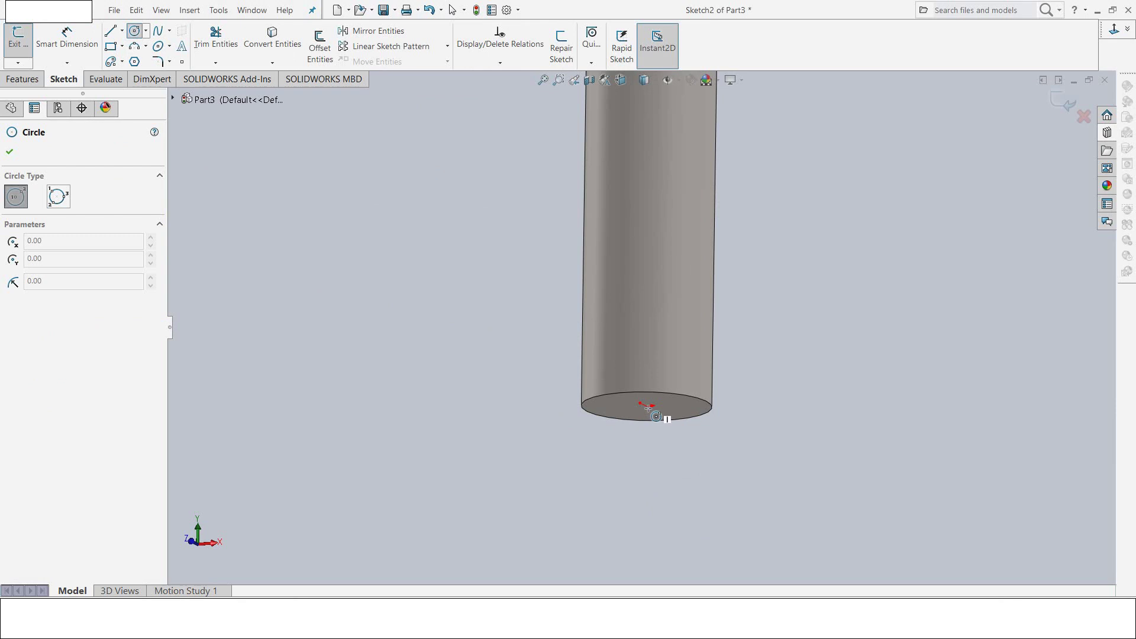
left_click(1112, 33)
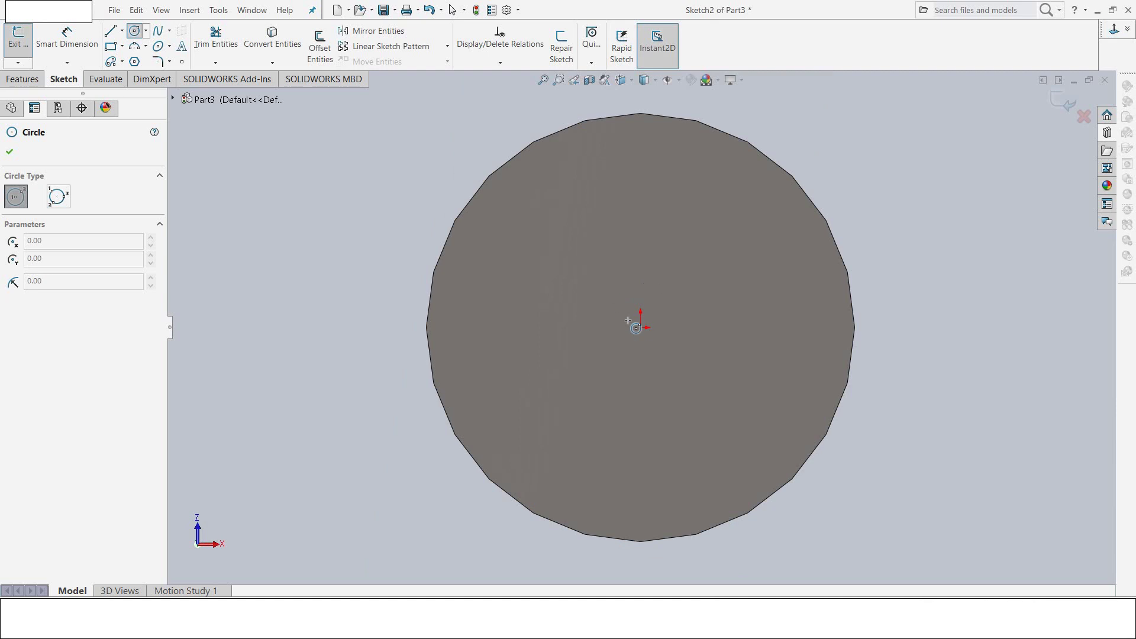
left_click(641, 327)
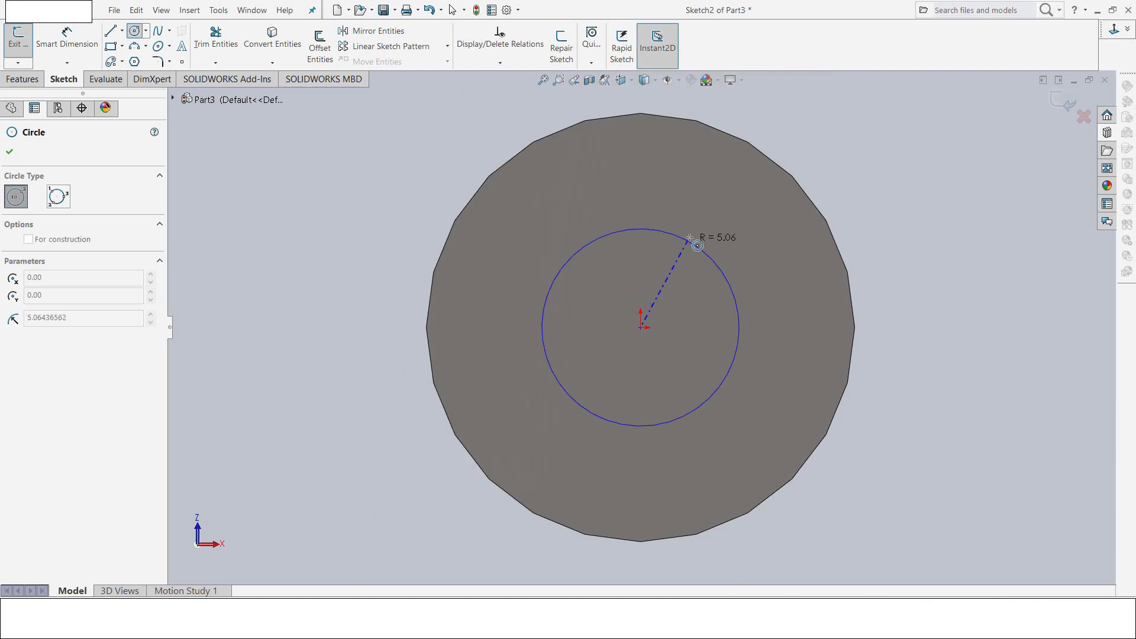
left_click(690, 233)
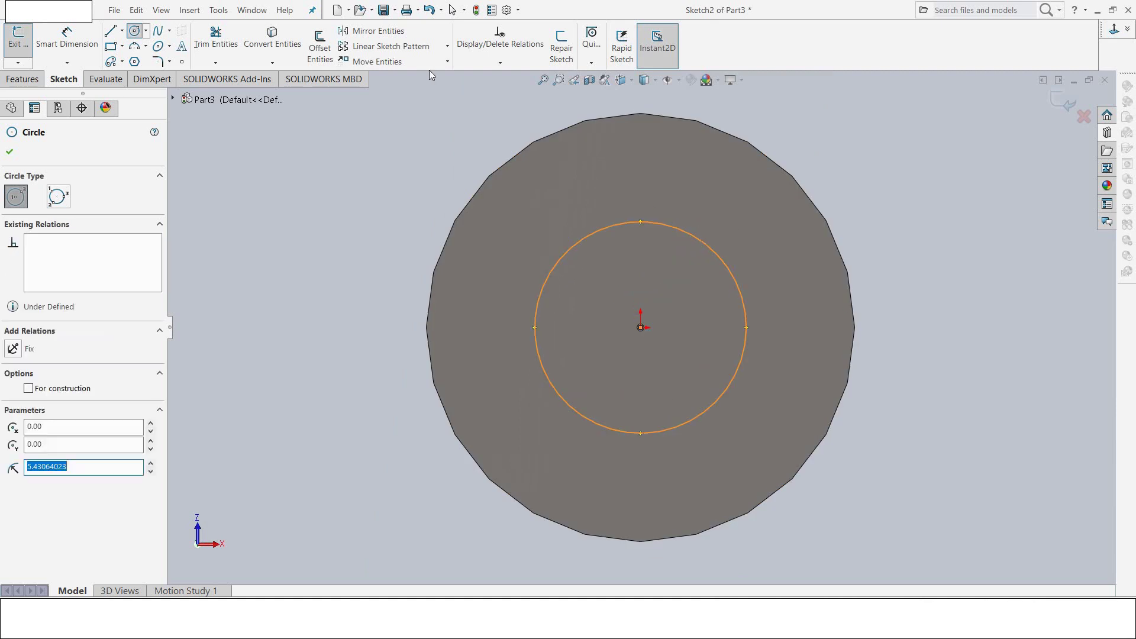
left_click(637, 328)
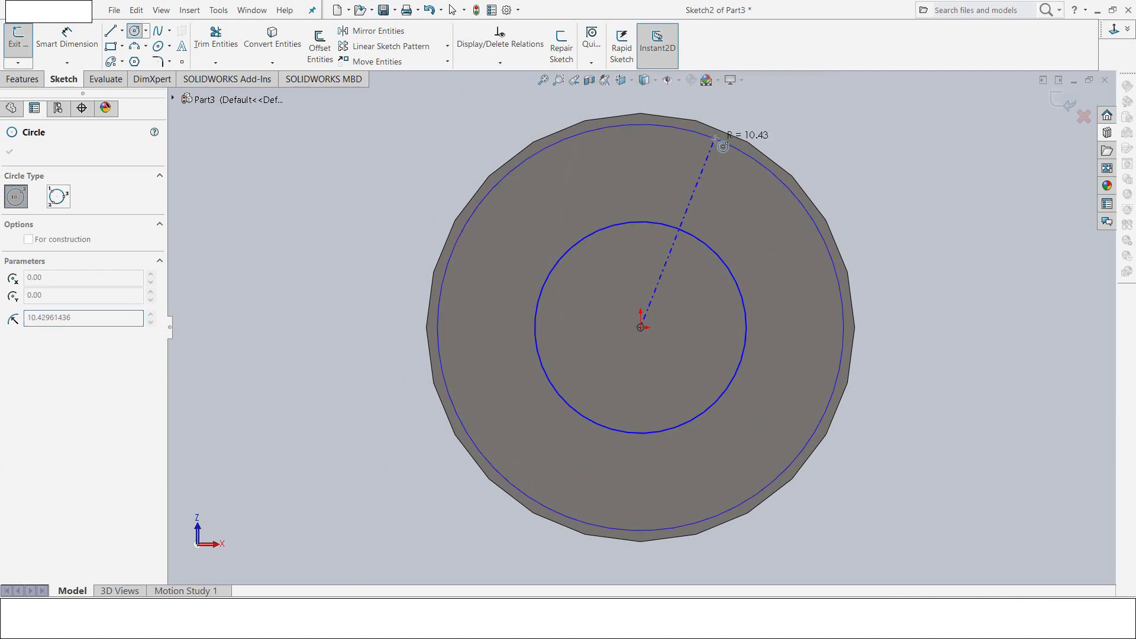
left_click(740, 114)
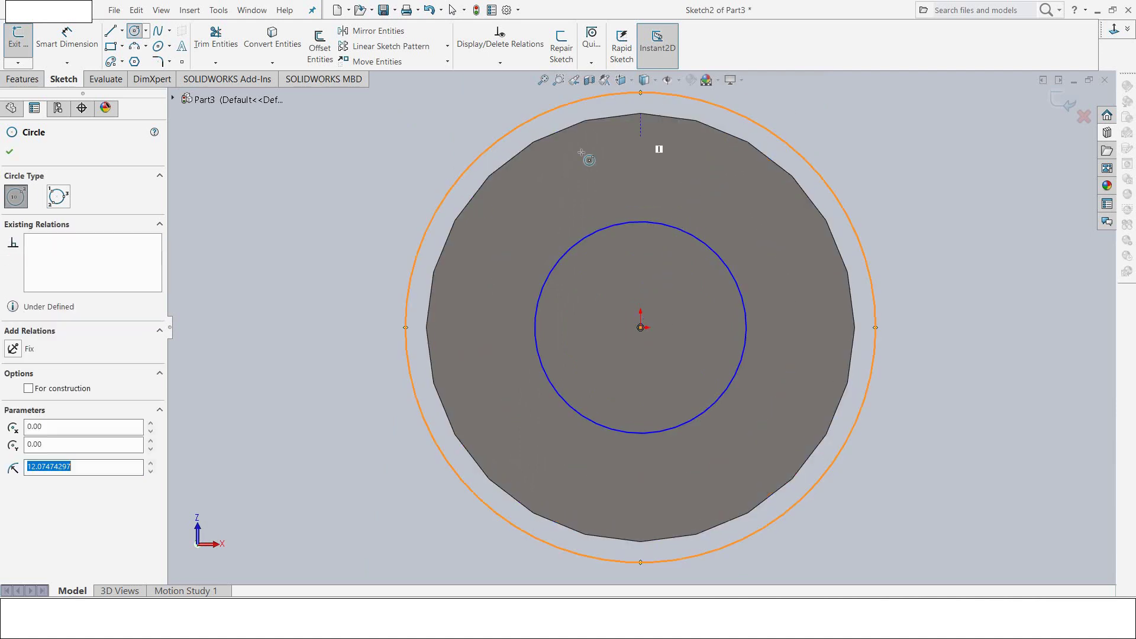
Step: Make the outer circle coradial with the rod edge, dimension the inner to Ø10, and exit the sketch
left_click(507, 66)
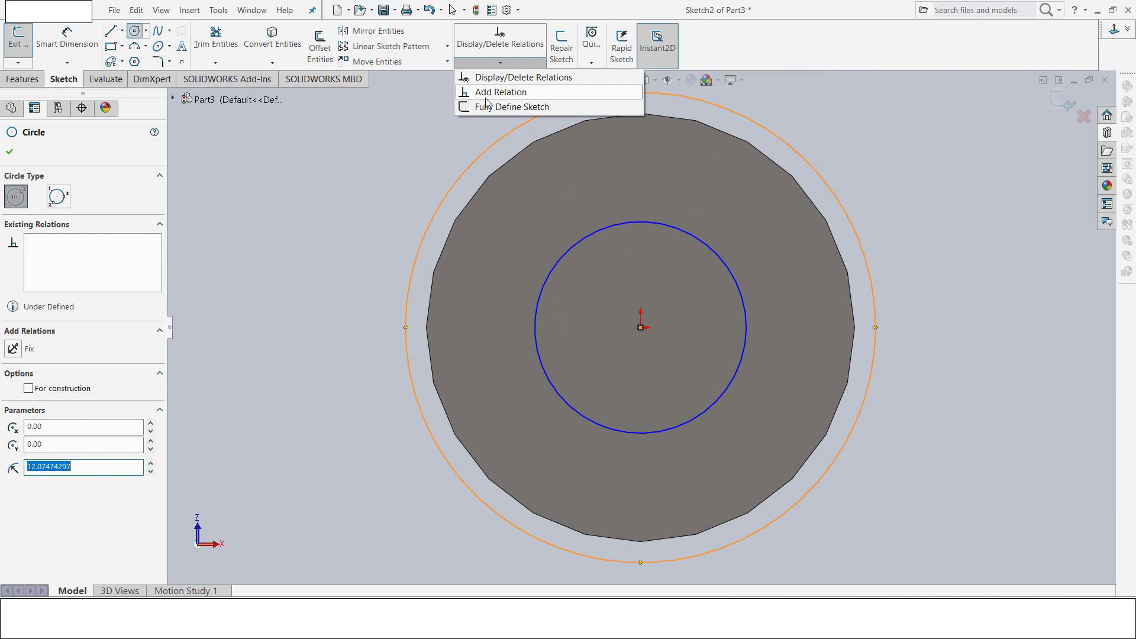
left_click(488, 93)
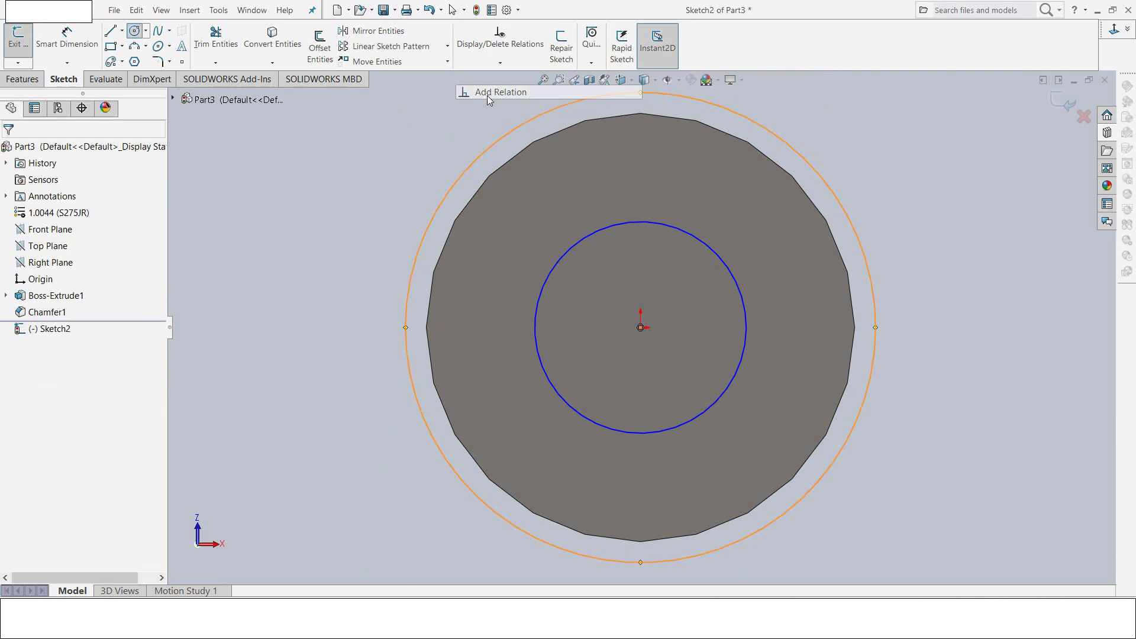
left_click(486, 180)
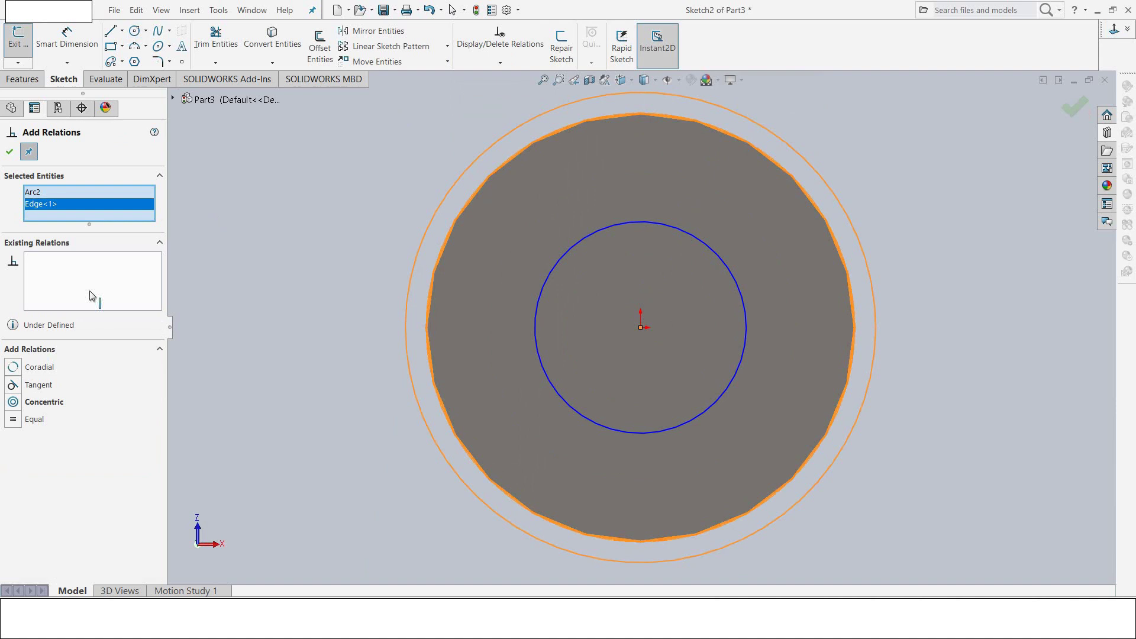
left_click(14, 367)
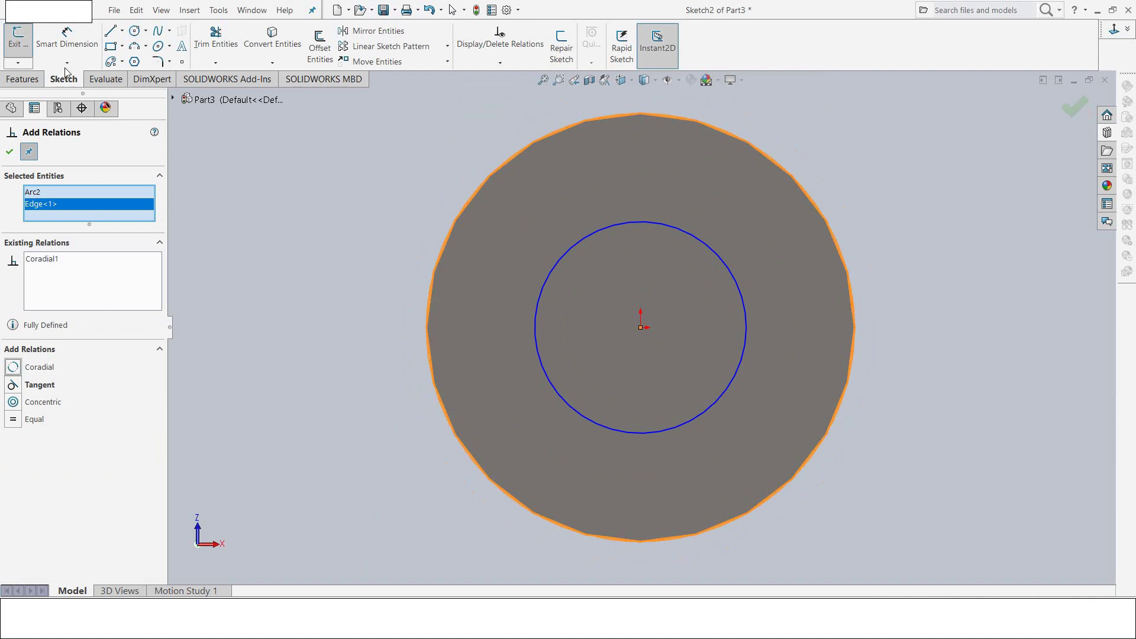
left_click(66, 37)
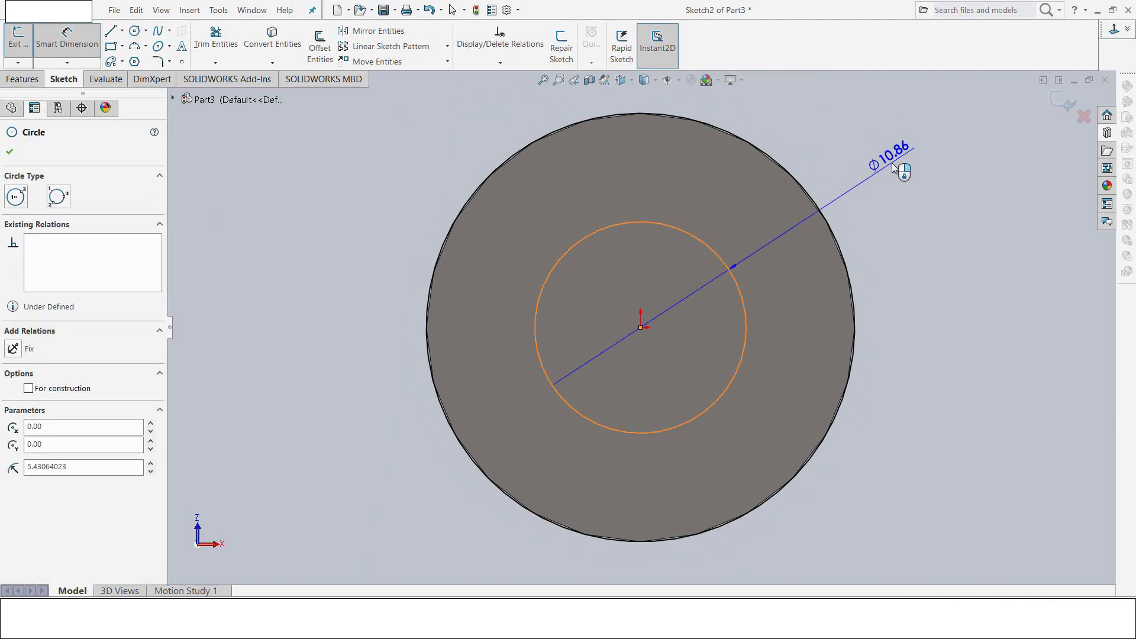
left_click(893, 159)
type("1")
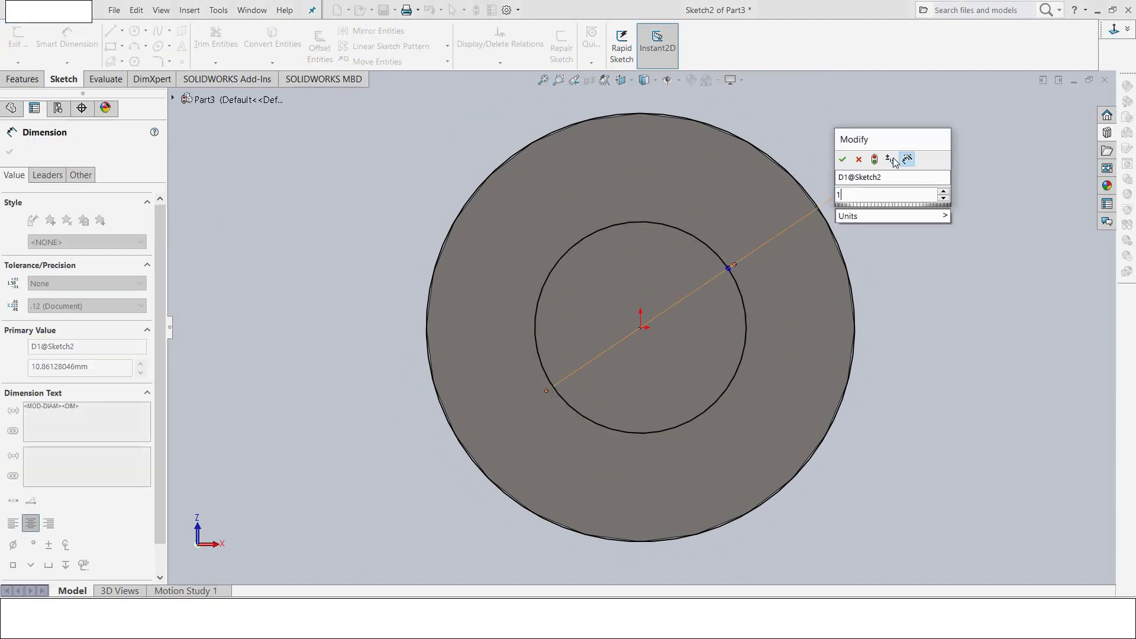
key("Return")
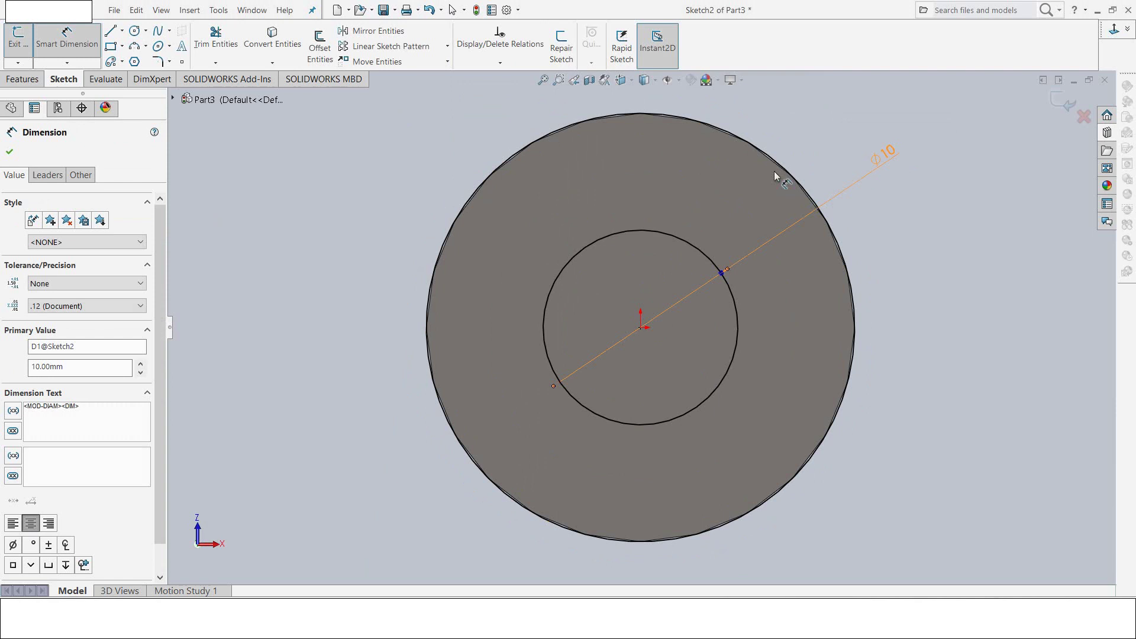
left_click(12, 42)
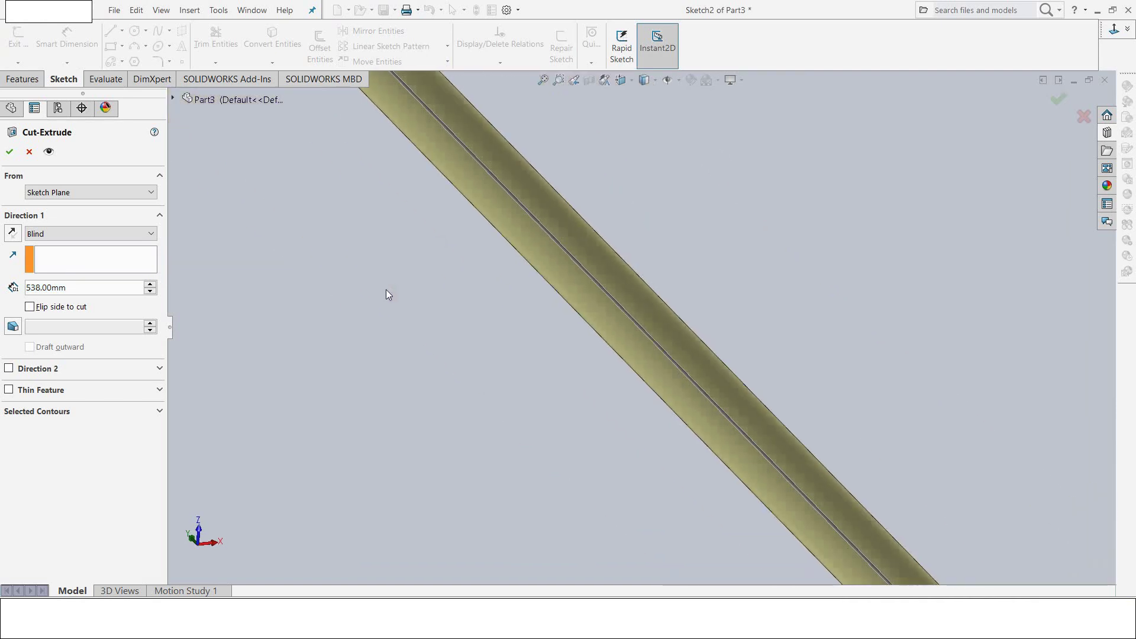
Step: Cut the rod end 20 mm deep around the Ø10 mm pin as Cut-Extrude1
left_click(82, 289)
left_click_drag(81, 289, 13, 287)
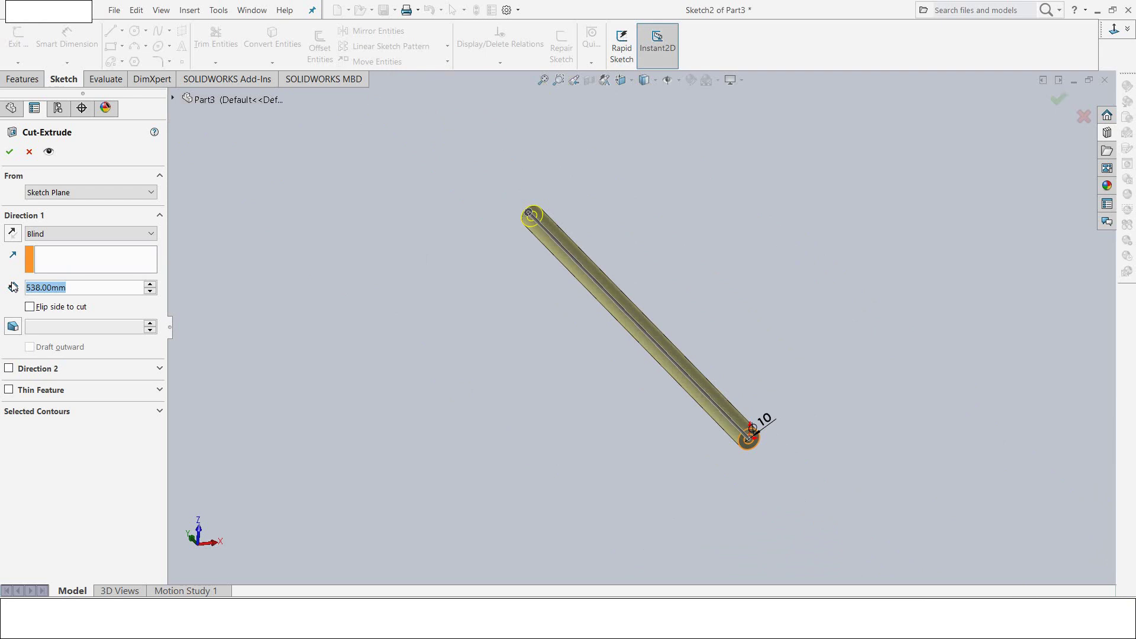
type("20")
key("Return")
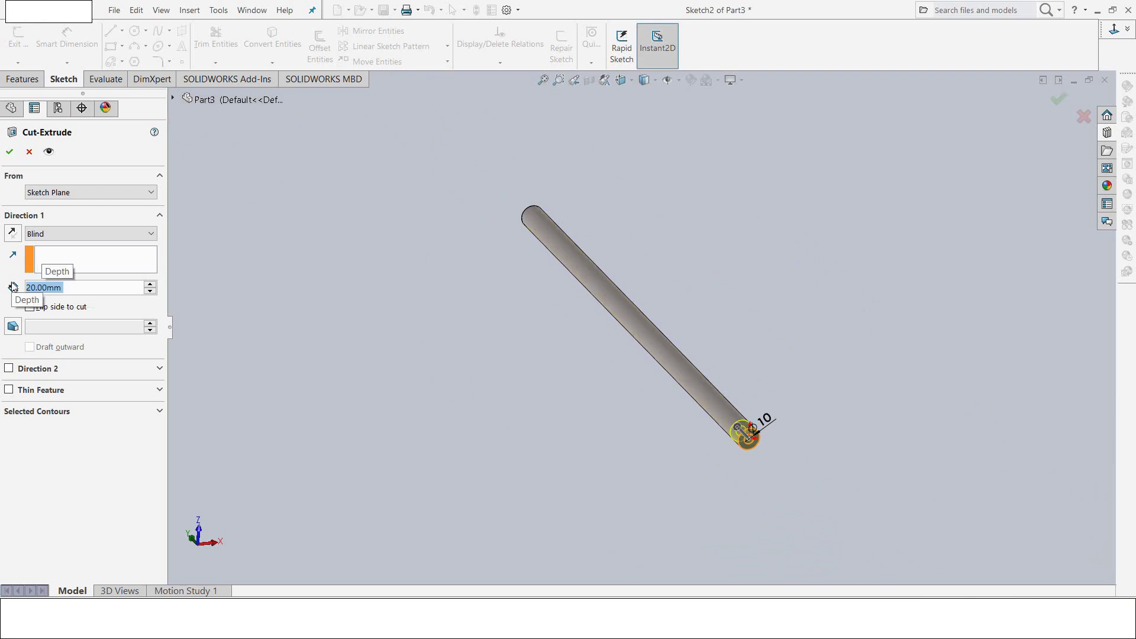
left_click(10, 152)
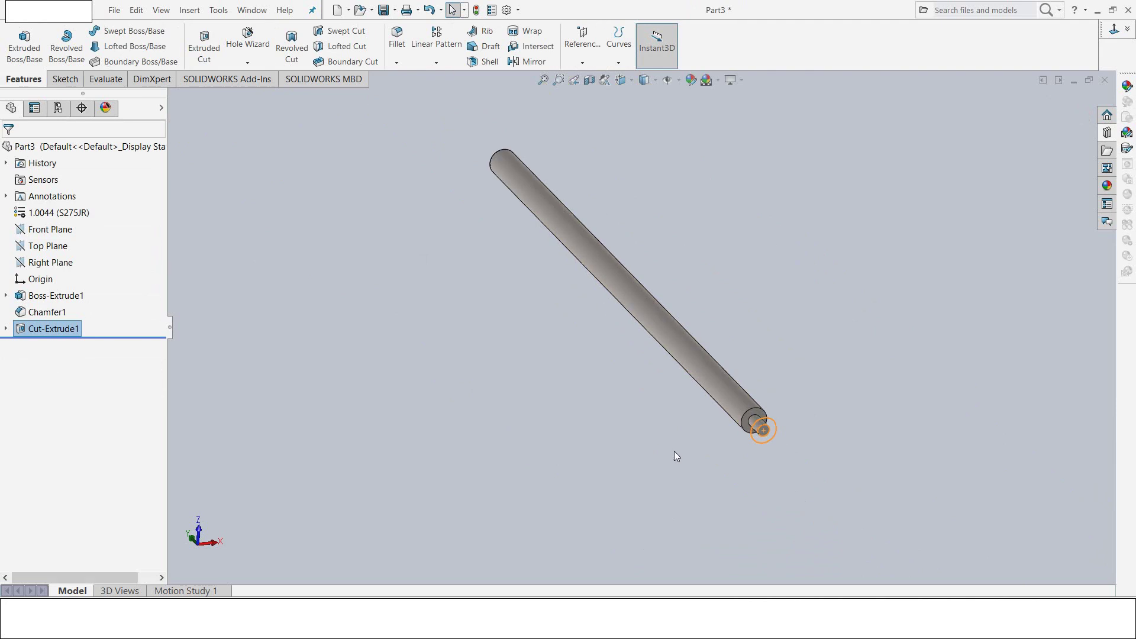
scroll(781, 438, "down", 4)
scroll(766, 406, "down", 2)
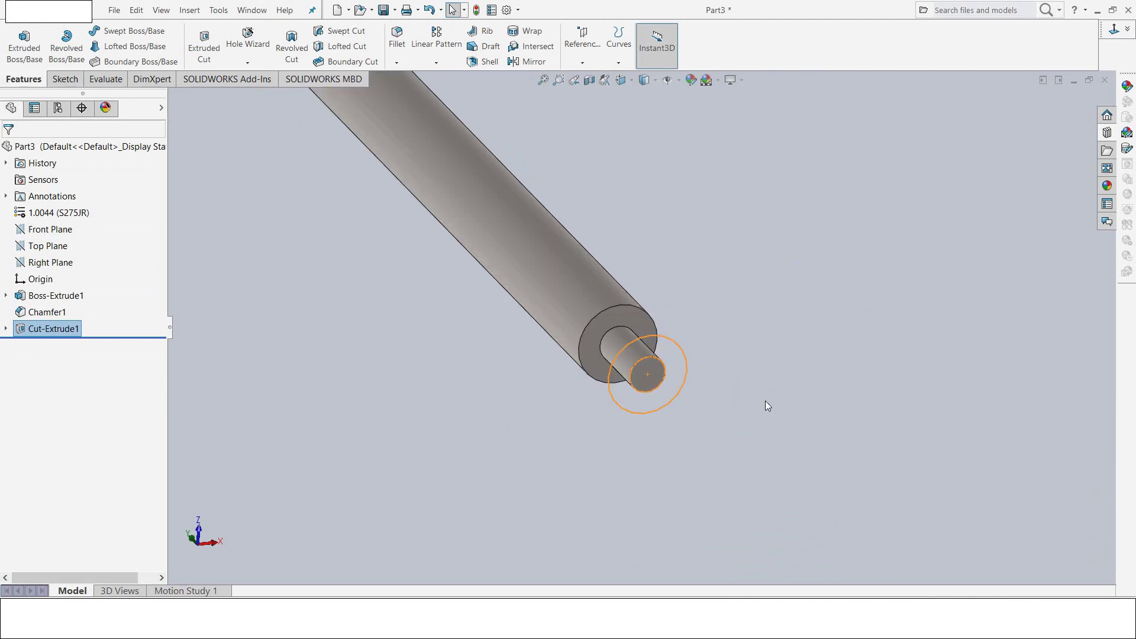
Step: Chamfer the rod's outer end edge and the pin's end edge at 0.5 mm × 45°
left_click(394, 64)
left_click(408, 92)
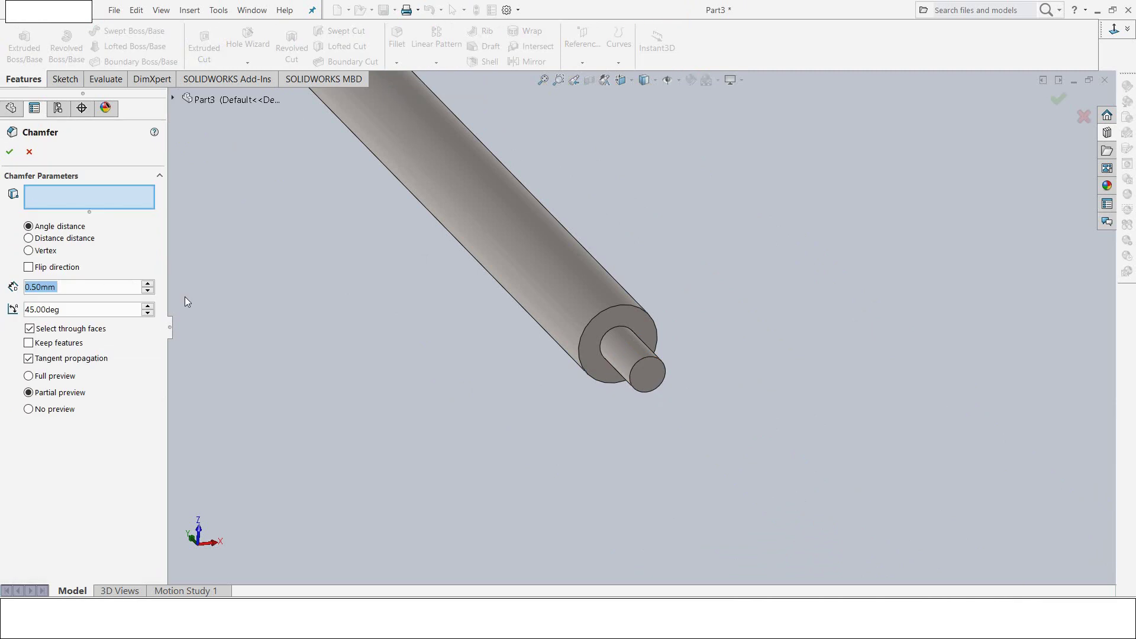
left_click(582, 333)
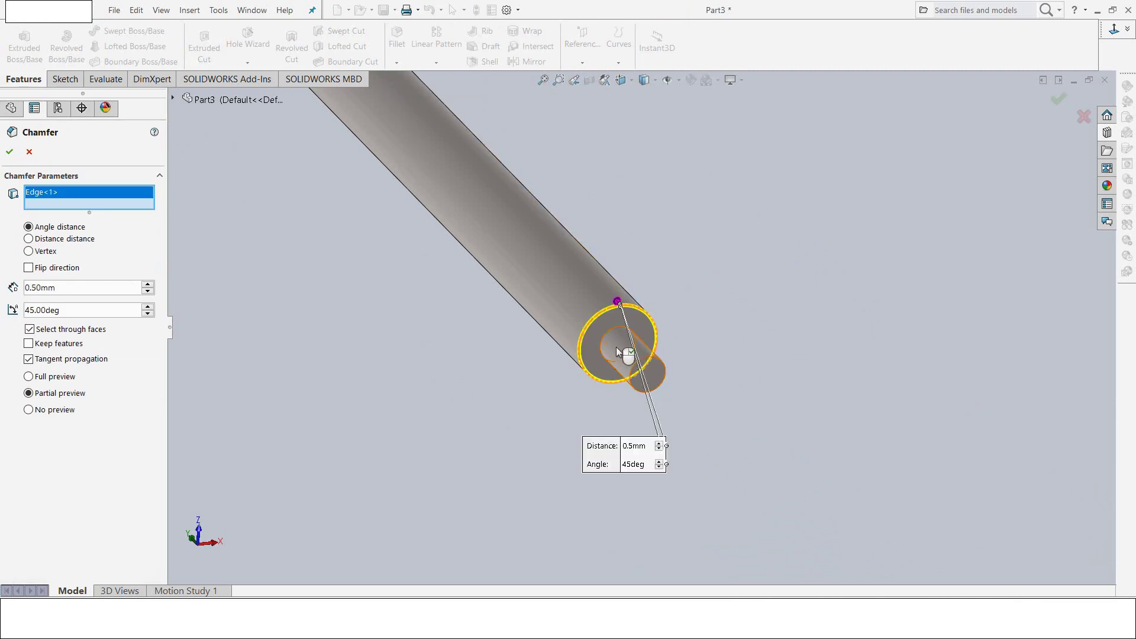
left_click(649, 358)
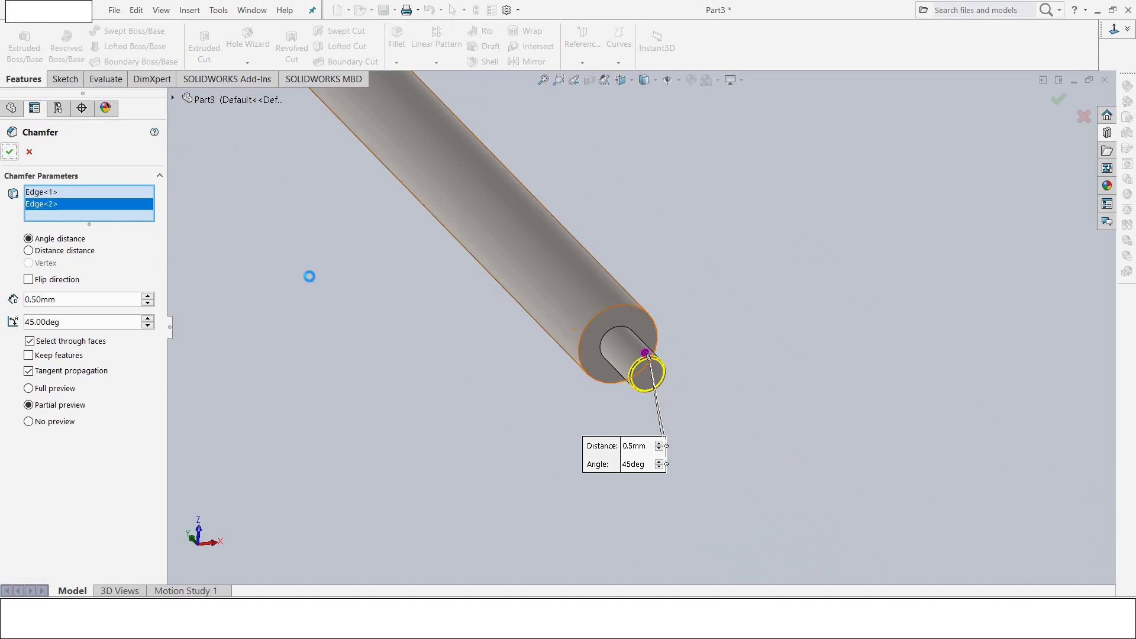
key("Return")
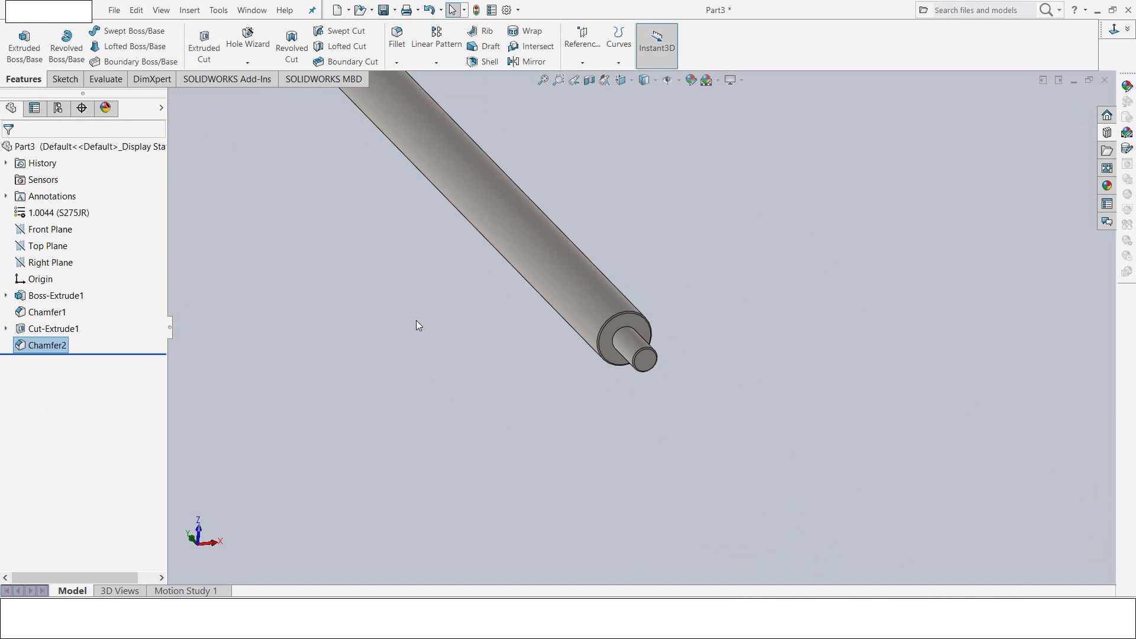
Step: Start a thread feature at the rod's top end with size M22x1.5
middle_click_drag(448, 280, 459, 444)
scroll(459, 431, "up", 2)
scroll(468, 408, "up", 1)
scroll(613, 180, "down", 3)
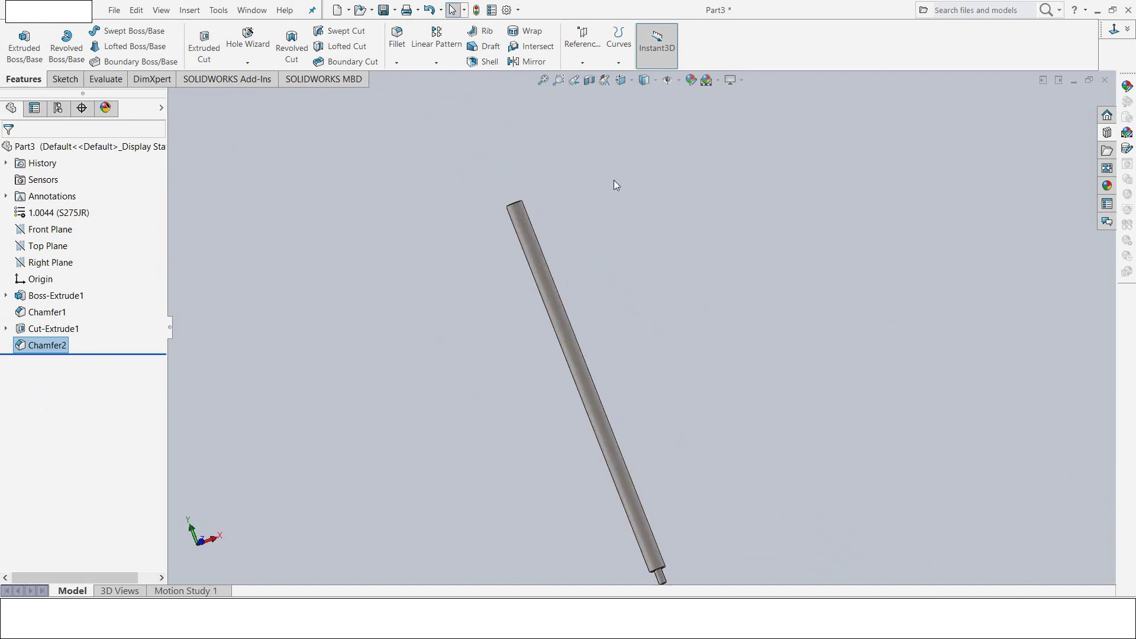
scroll(550, 219, "down", 2)
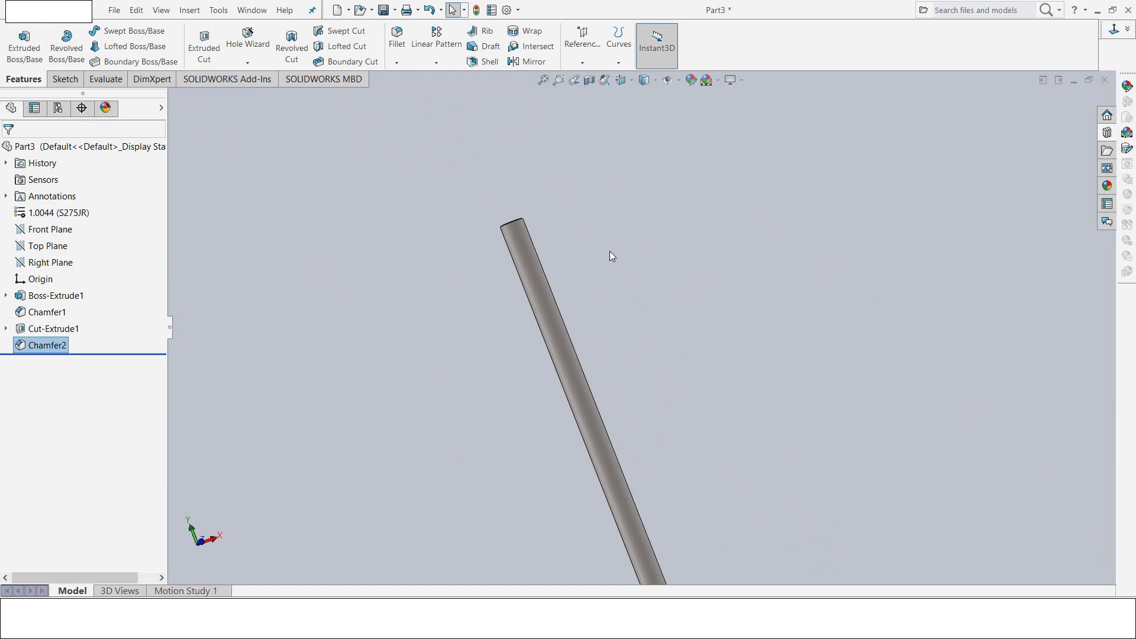
mouse_move(610, 254)
middle_mouse_down()
mouse_move(616, 279)
mouse_move(602, 256)
middle_mouse_up()
scroll(601, 250, "down", 1)
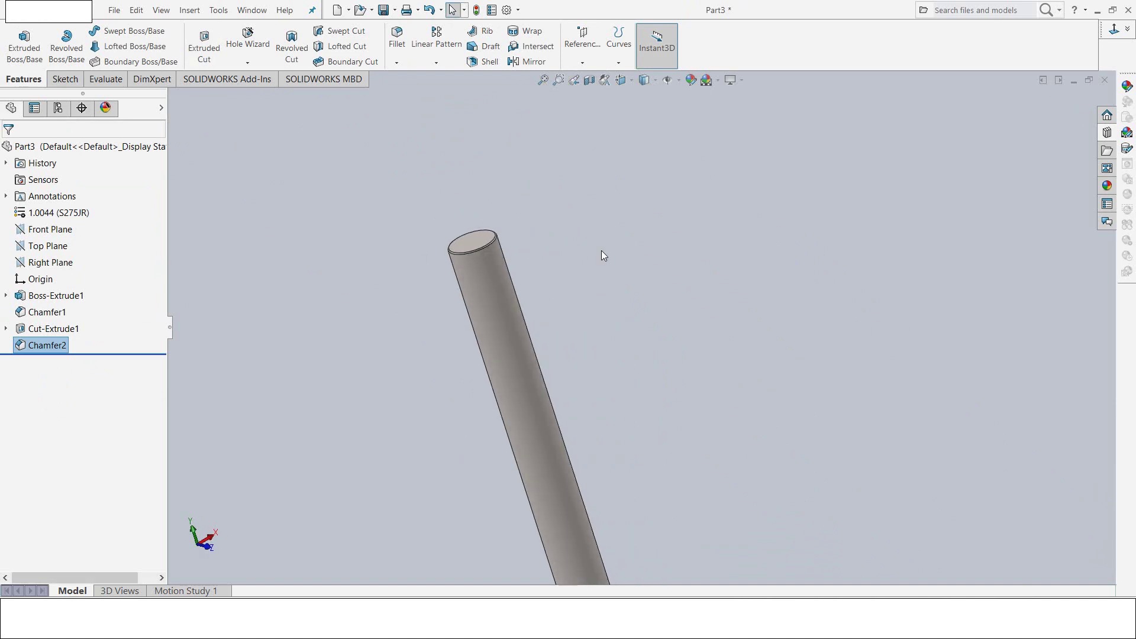
scroll(601, 250, "down", 1)
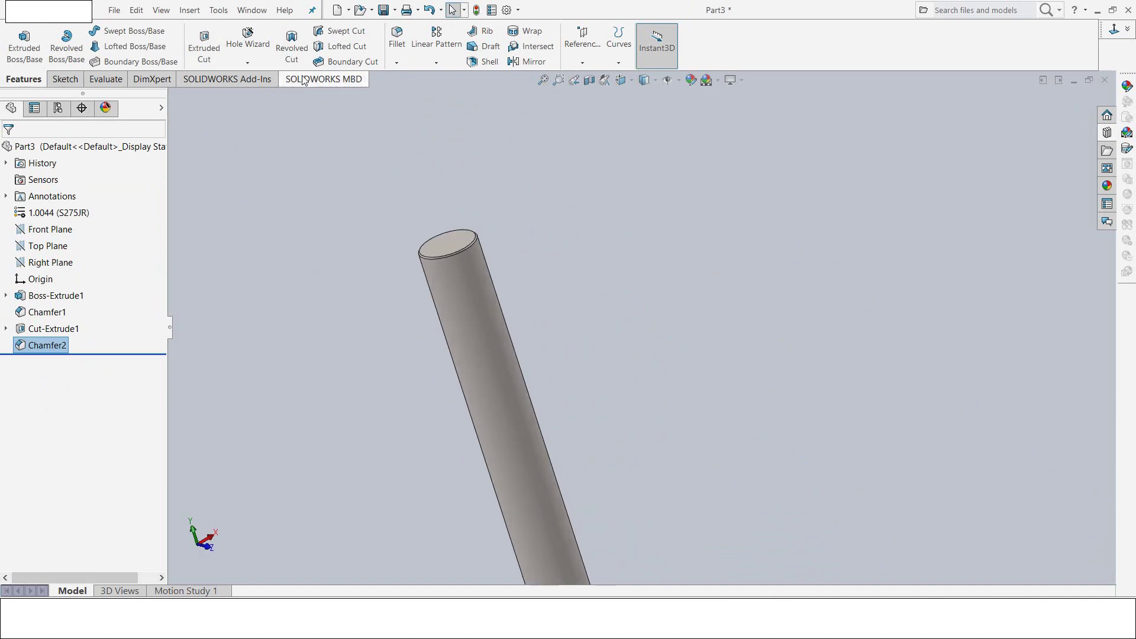
left_click(248, 62)
left_click(246, 92)
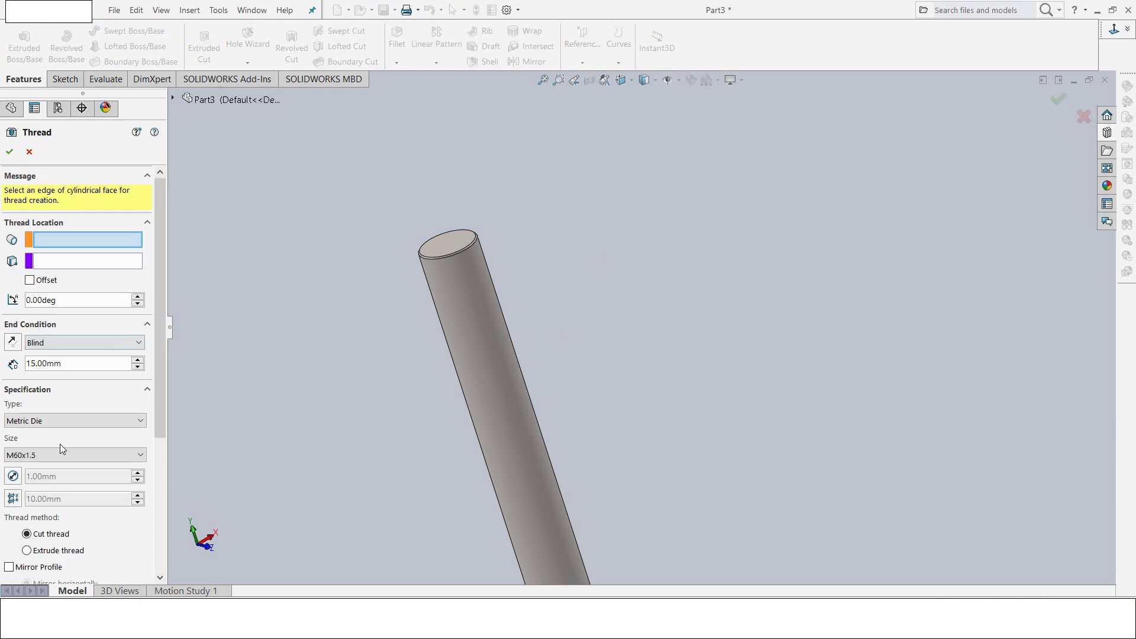
left_click(53, 456)
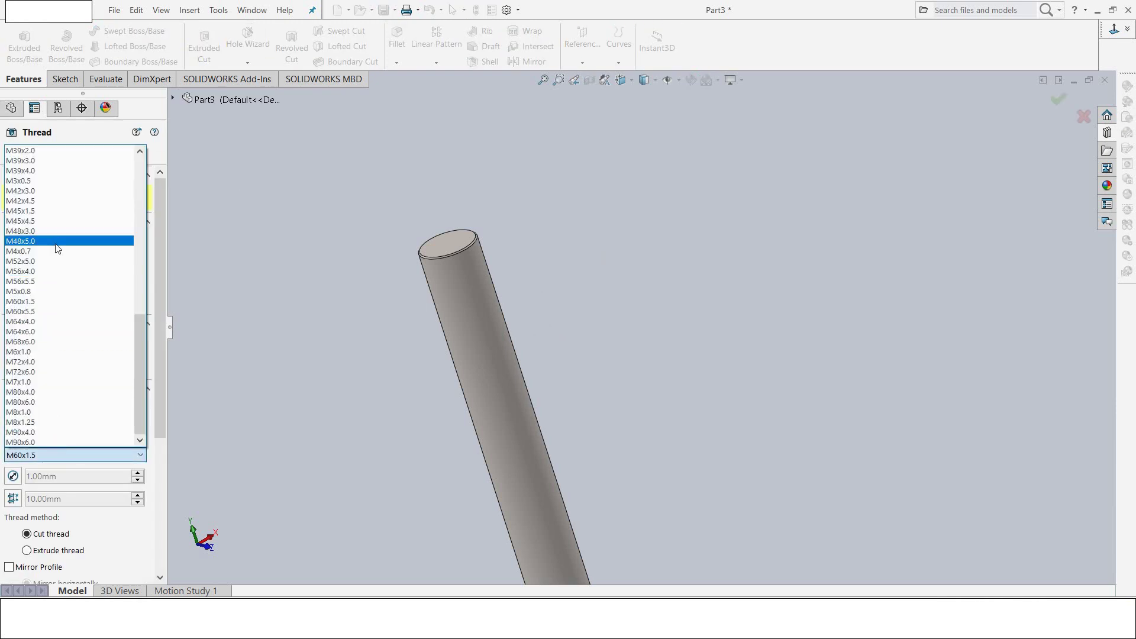
scroll(53, 242, "up", 2)
scroll(46, 213, "up", 2)
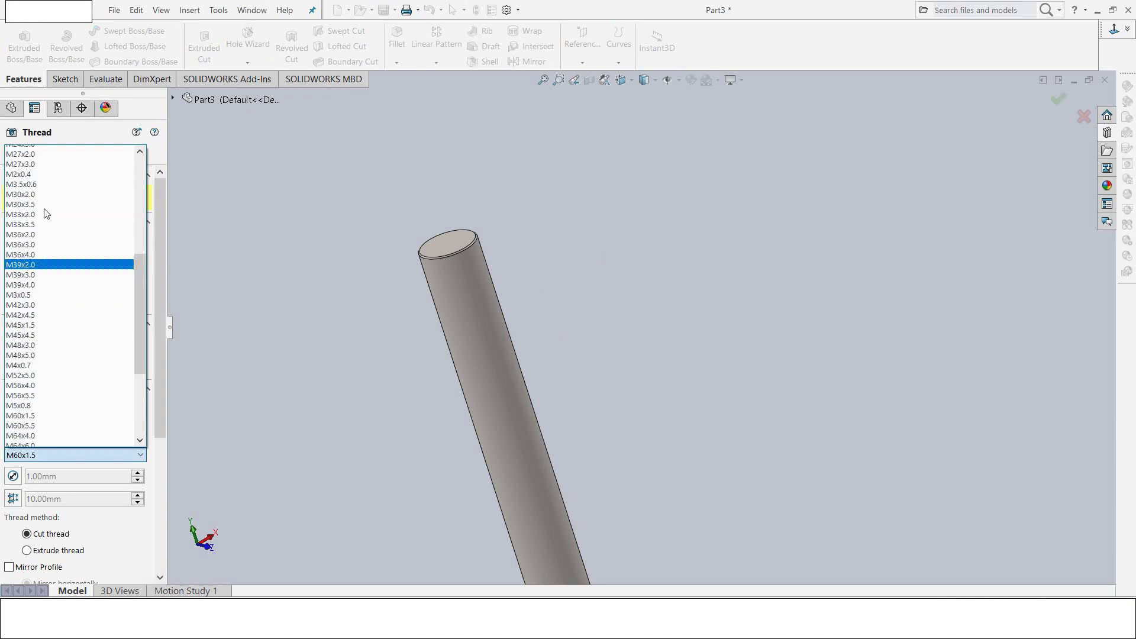
scroll(46, 213, "up", 1)
scroll(46, 213, "up", 1)
scroll(46, 213, "up", 2)
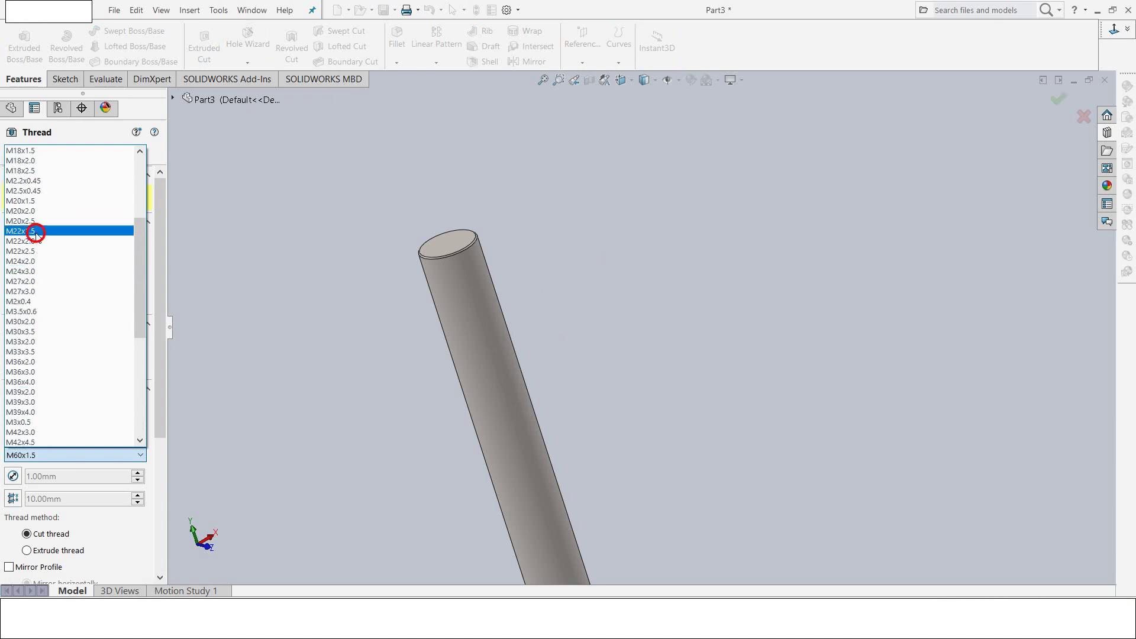
left_click(35, 231)
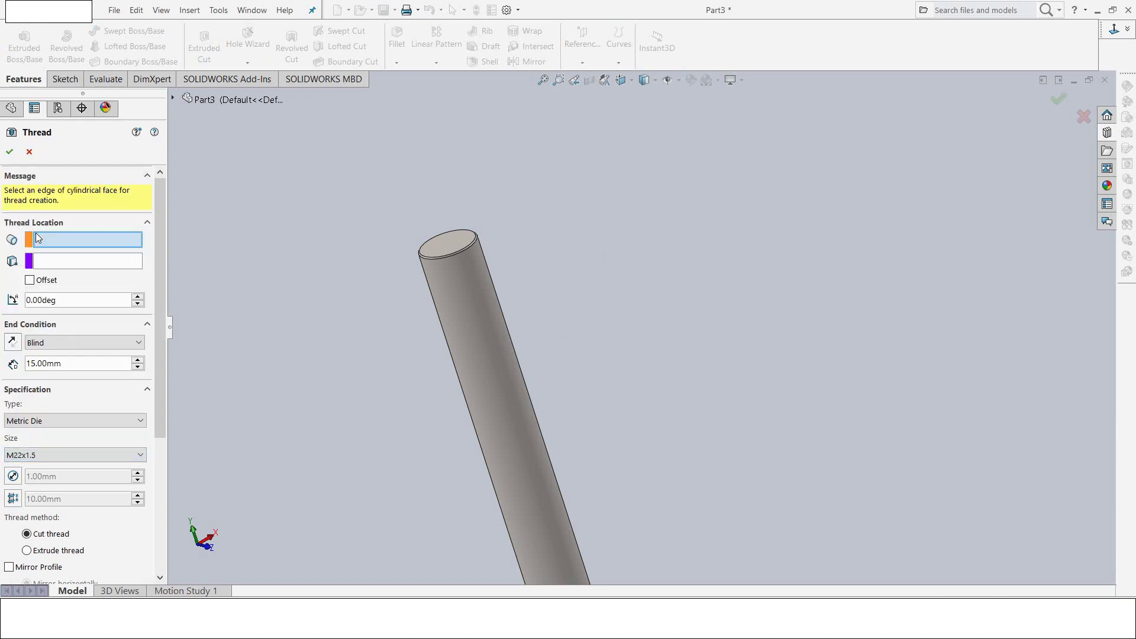
Step: Set a 26 mm thread depth on the rod's top edge and accept Thread1
left_click(73, 363)
left_click_drag(73, 363, 2, 359)
type("26")
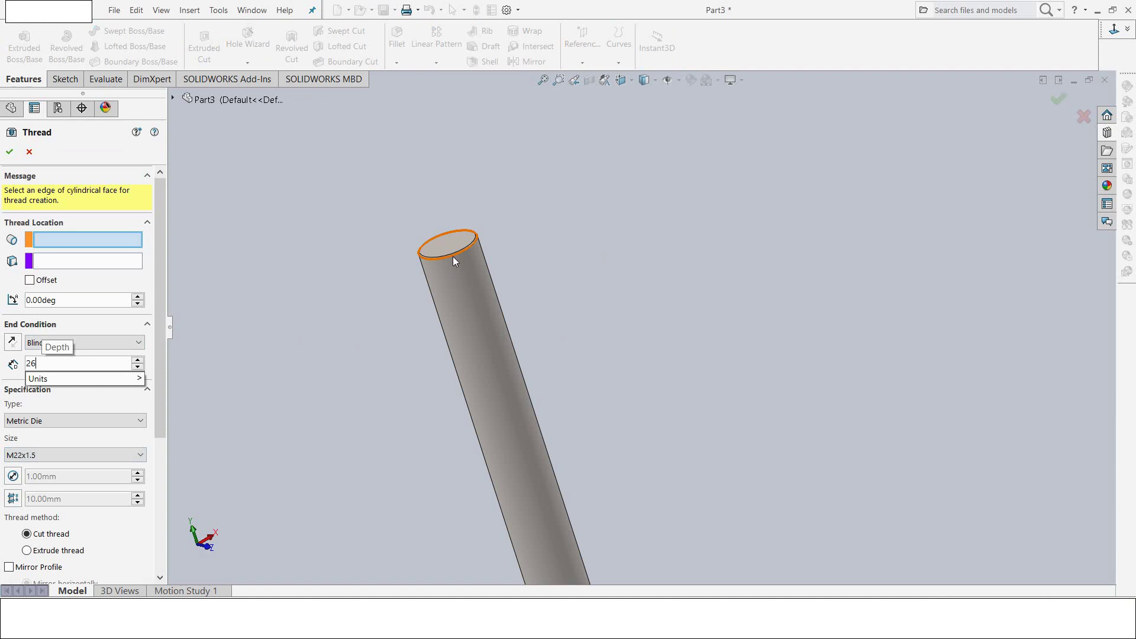
key("Return")
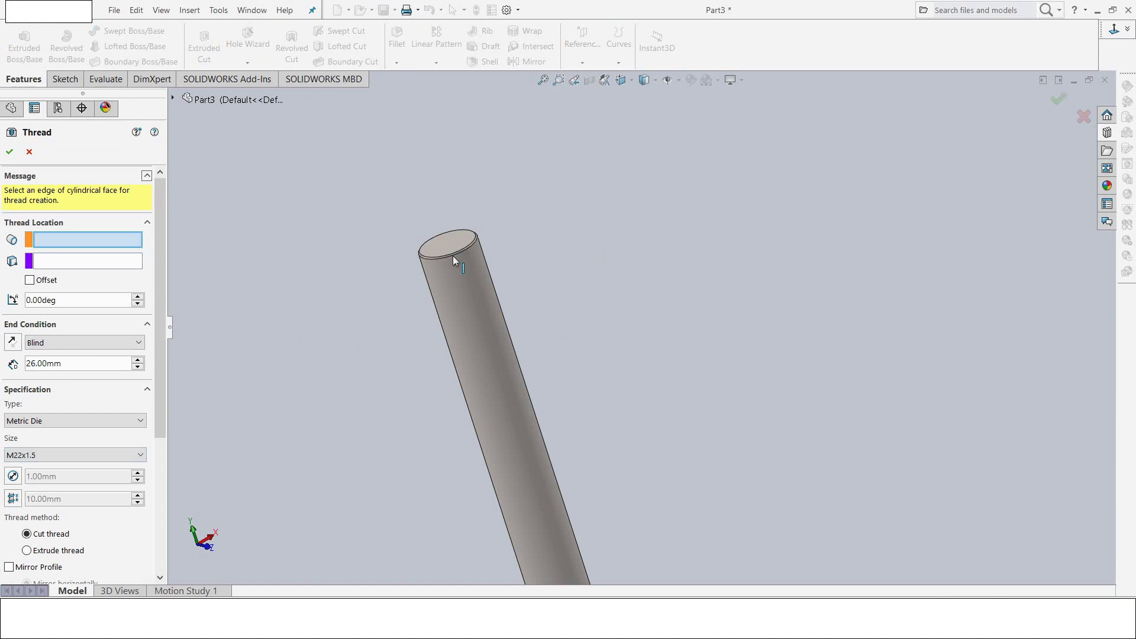
left_click(453, 255)
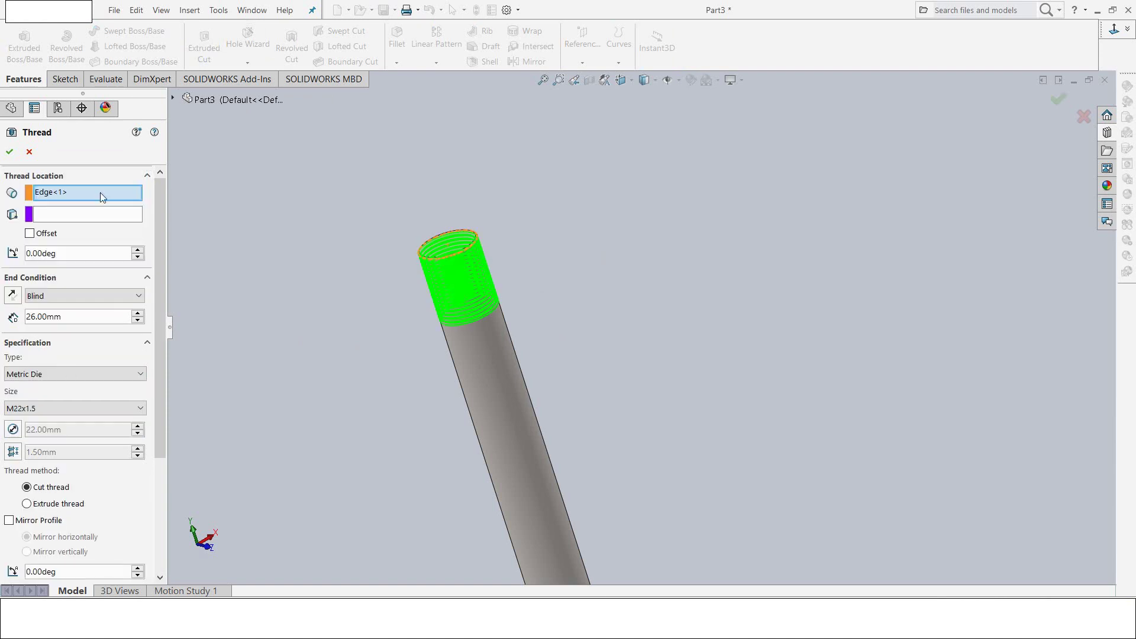
left_click(10, 154)
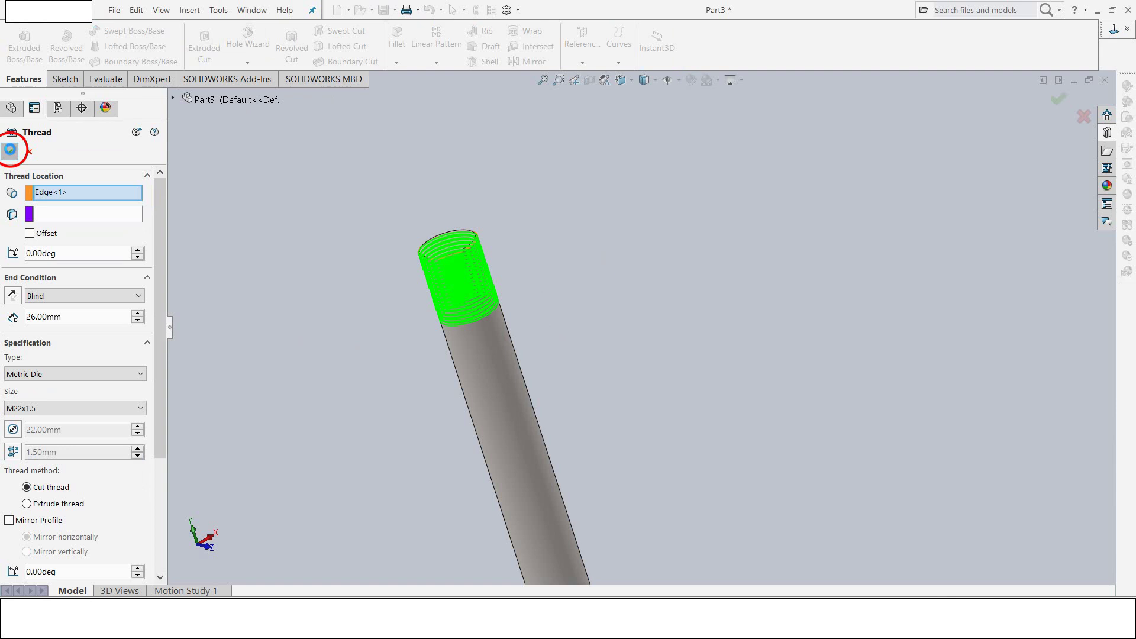
middle_click_drag(261, 267, 312, 263)
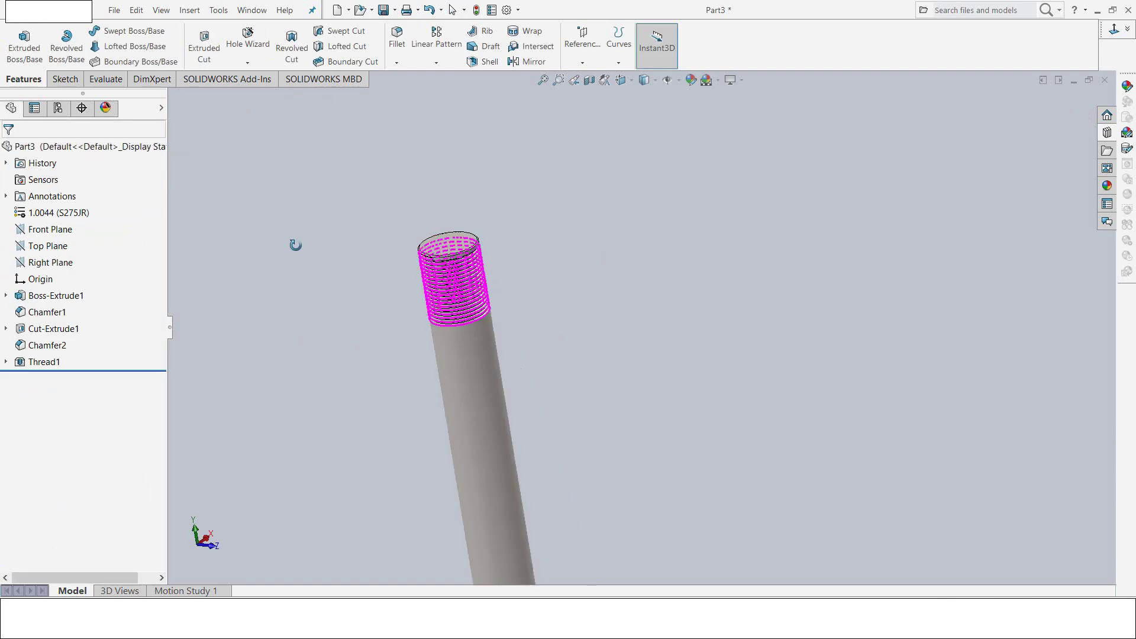
left_click(313, 262)
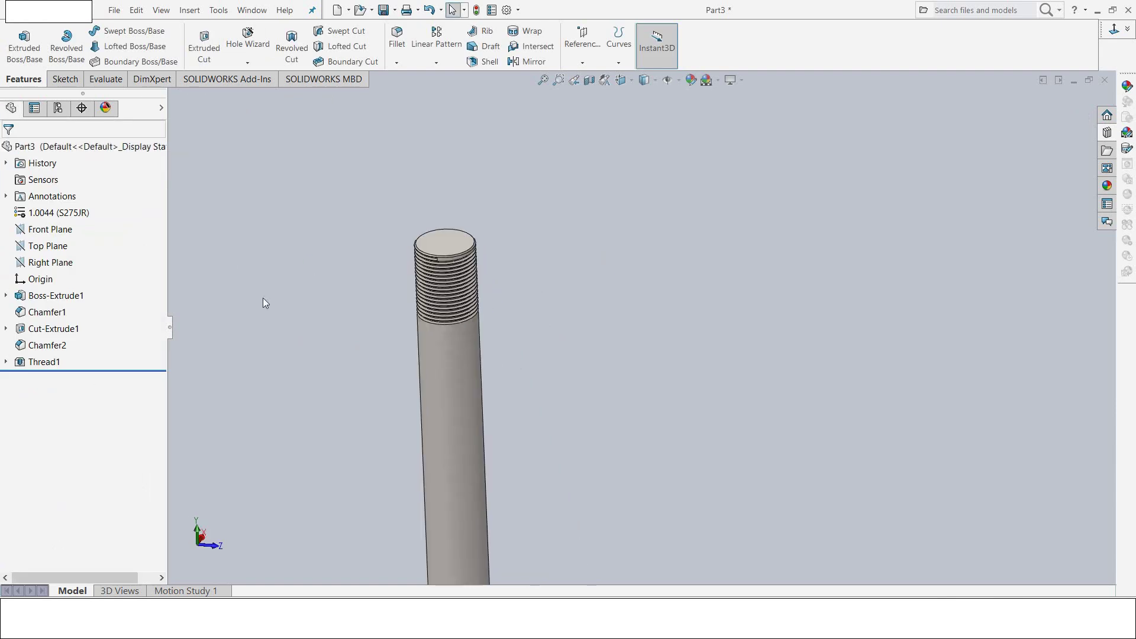
Step: Suppress the existing Thread1 feature
right_click(56, 363)
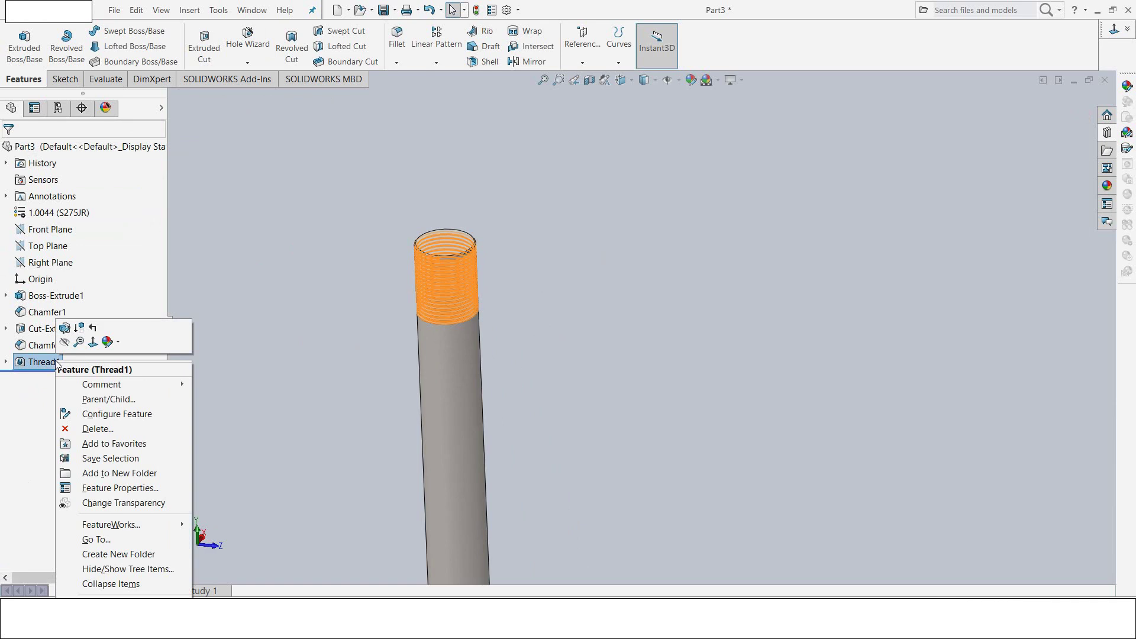
left_click(84, 329)
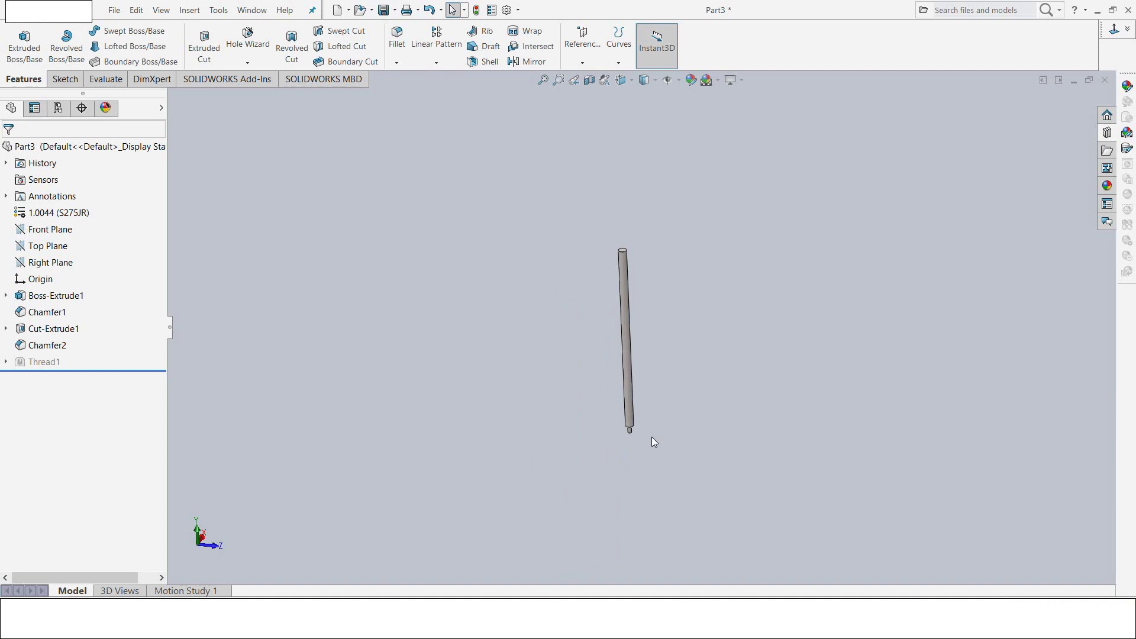
scroll(629, 414, "down", 2)
scroll(604, 376, "down", 4)
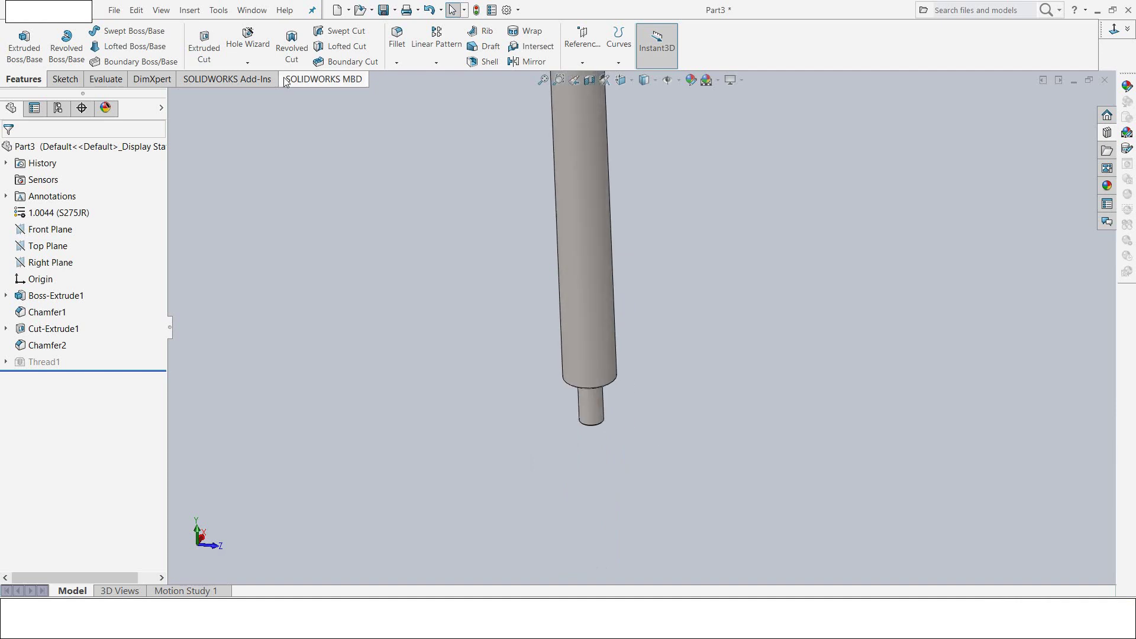
Step: Start a second thread feature with an 18 mm thread depth
left_click(242, 63)
left_click(238, 94)
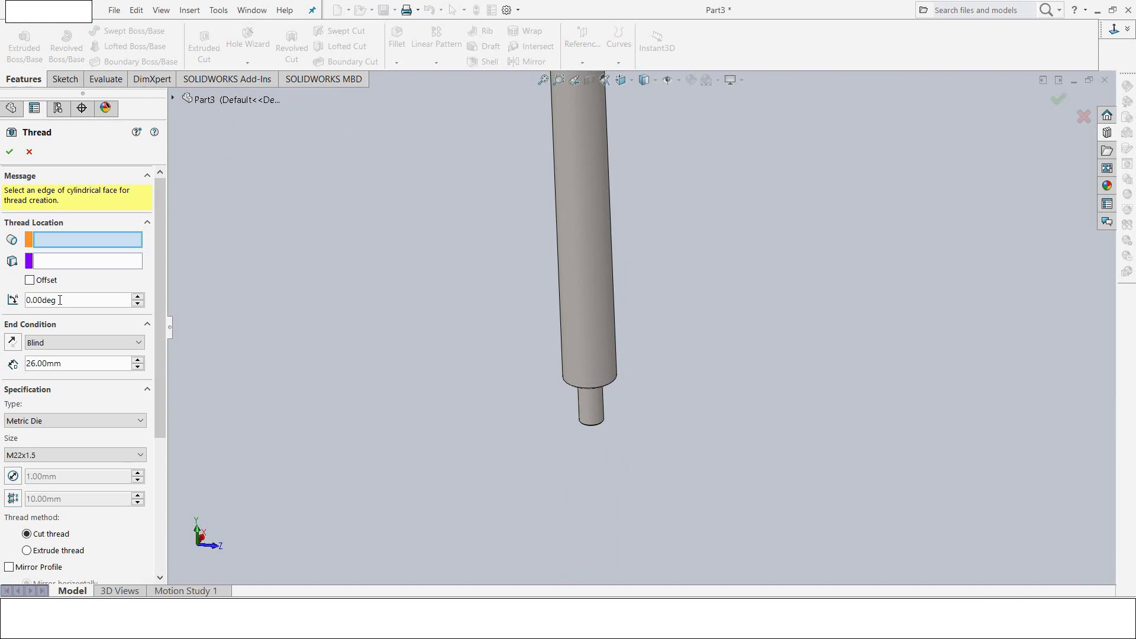
left_click(57, 455)
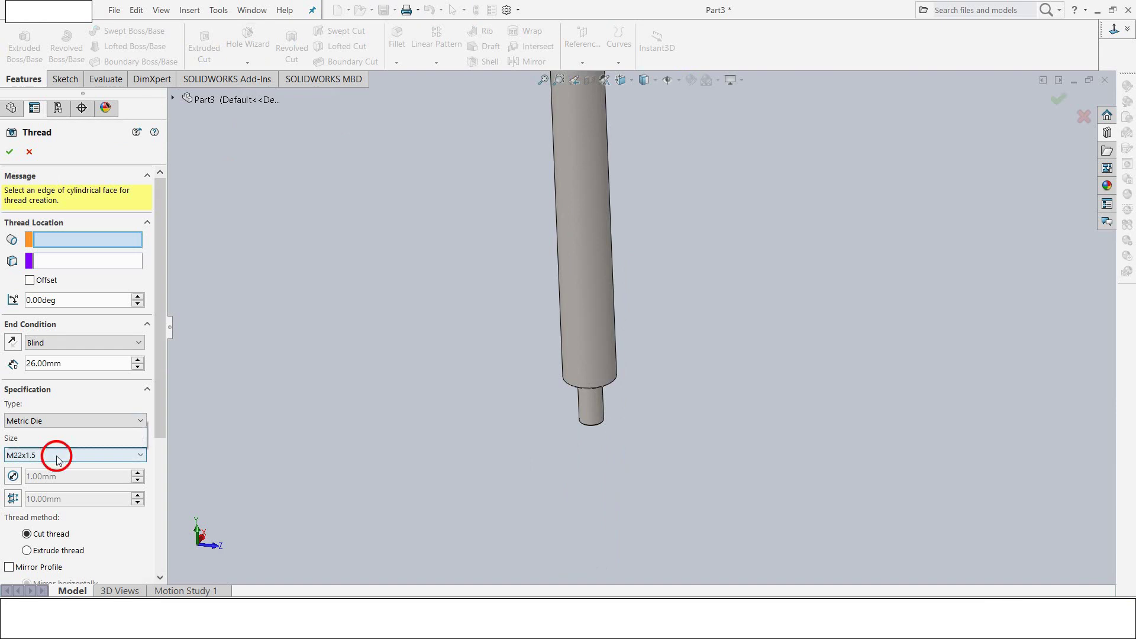
scroll(65, 323, "up", 4)
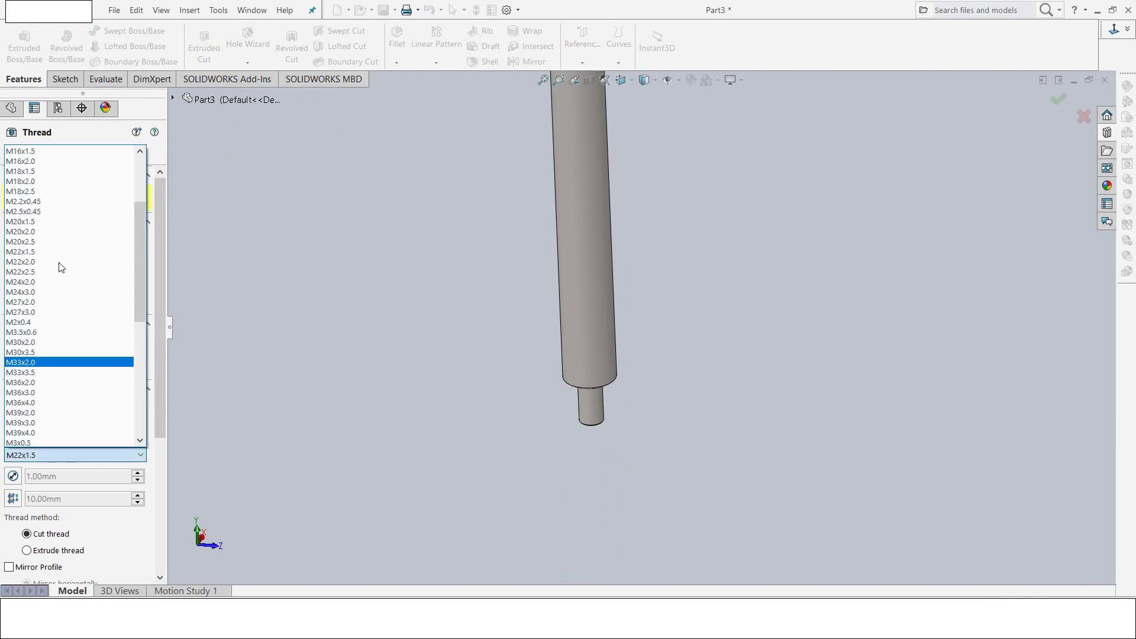
scroll(82, 194, "up", 3)
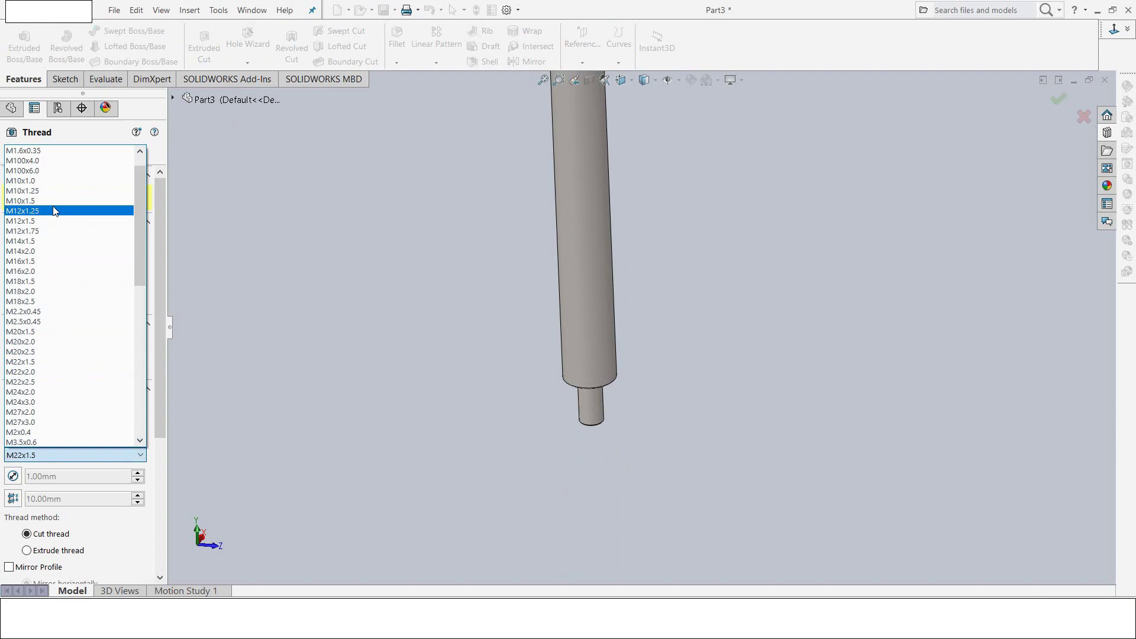
left_click(47, 201)
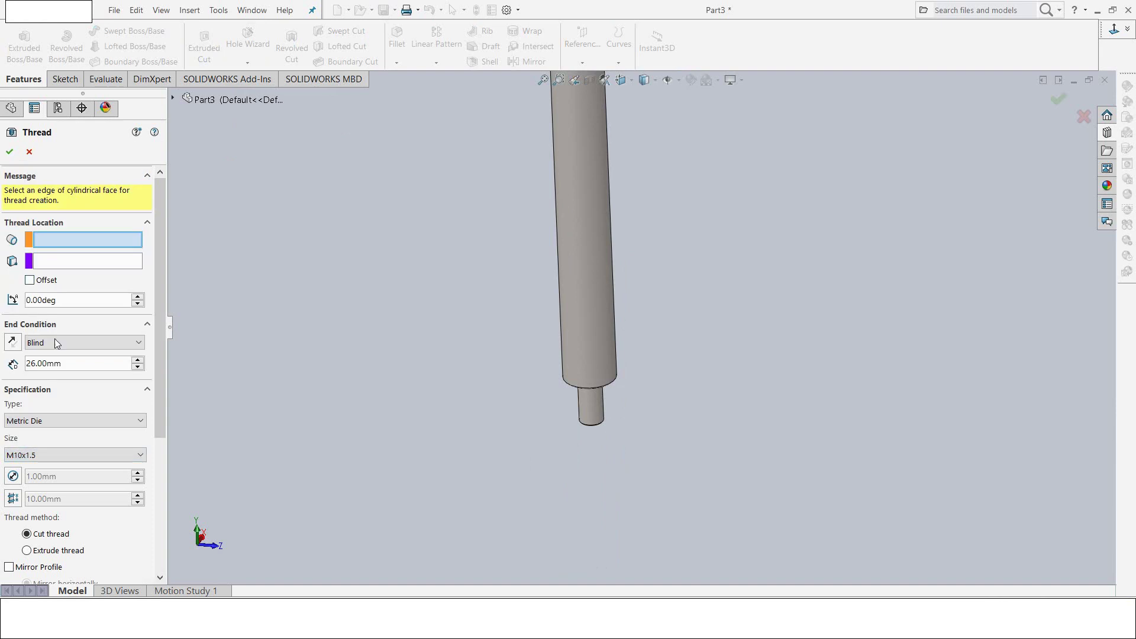
double_click(66, 365)
type("18")
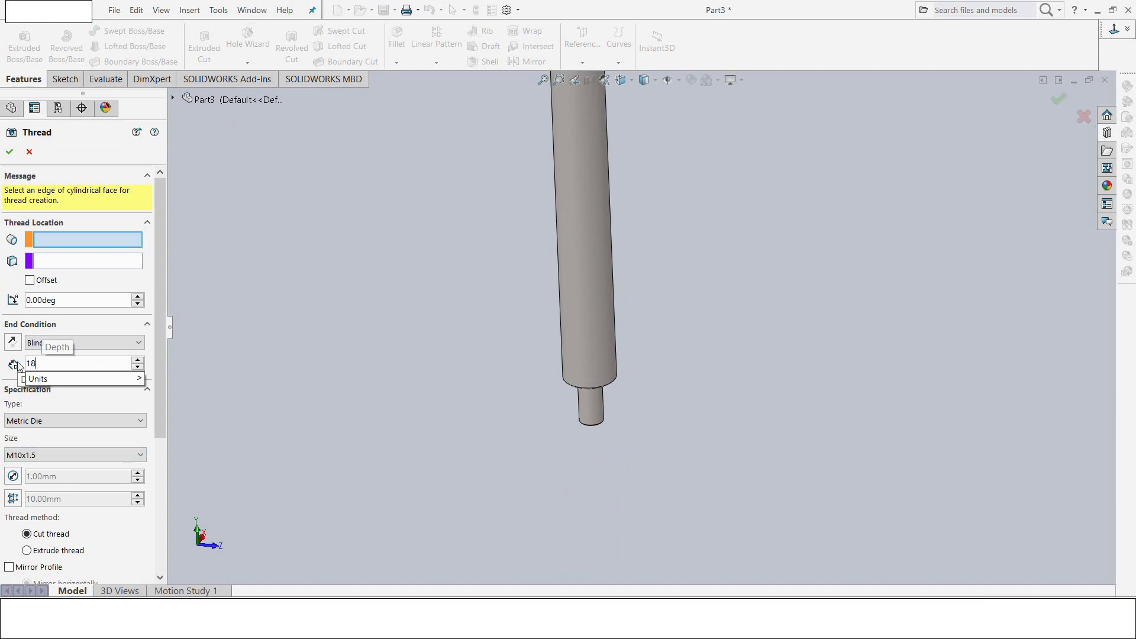
key("Return")
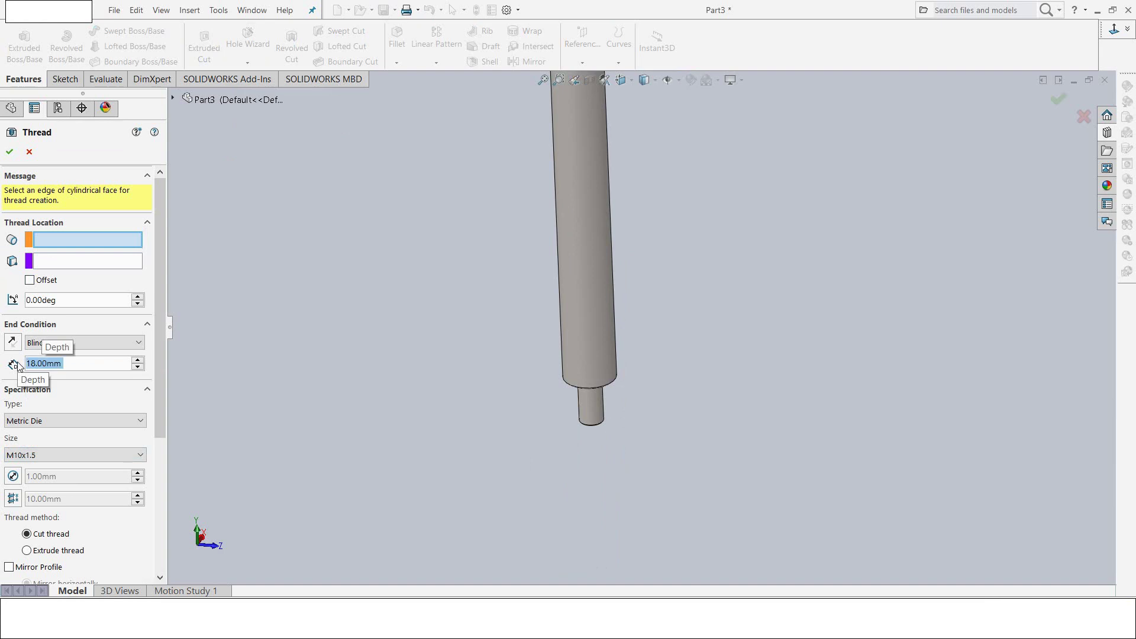
Step: Apply the thread to the rod's narrow Ø10 mm end with size M10x1.0
middle_click_drag(403, 350, 439, 215)
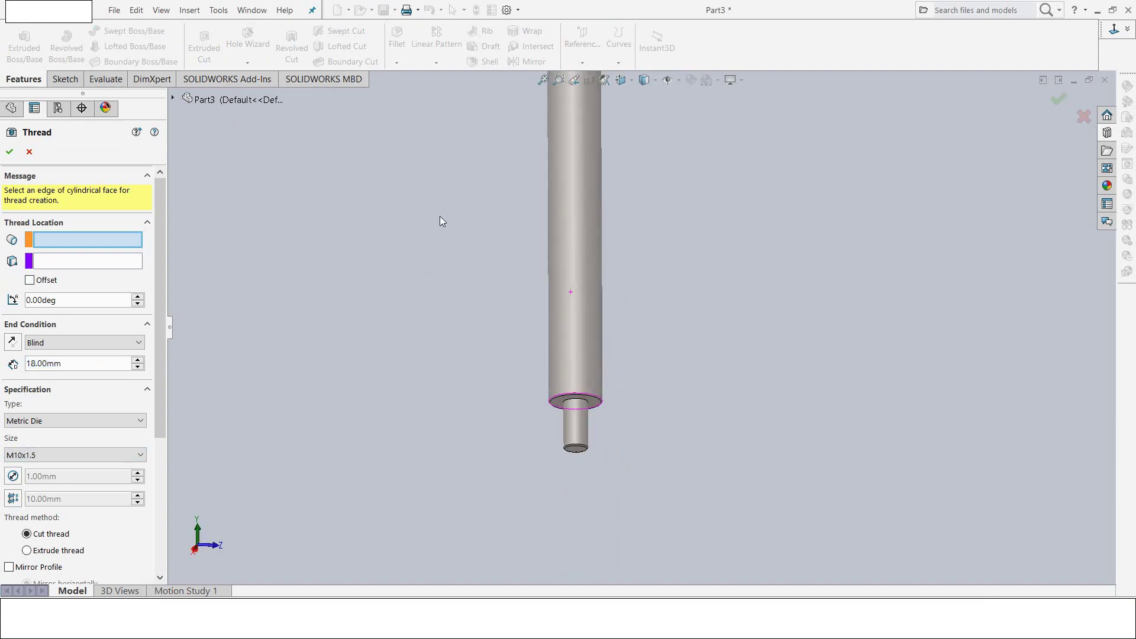
scroll(534, 413, "down", 2)
scroll(568, 430, "down", 2)
scroll(628, 459, "down", 3)
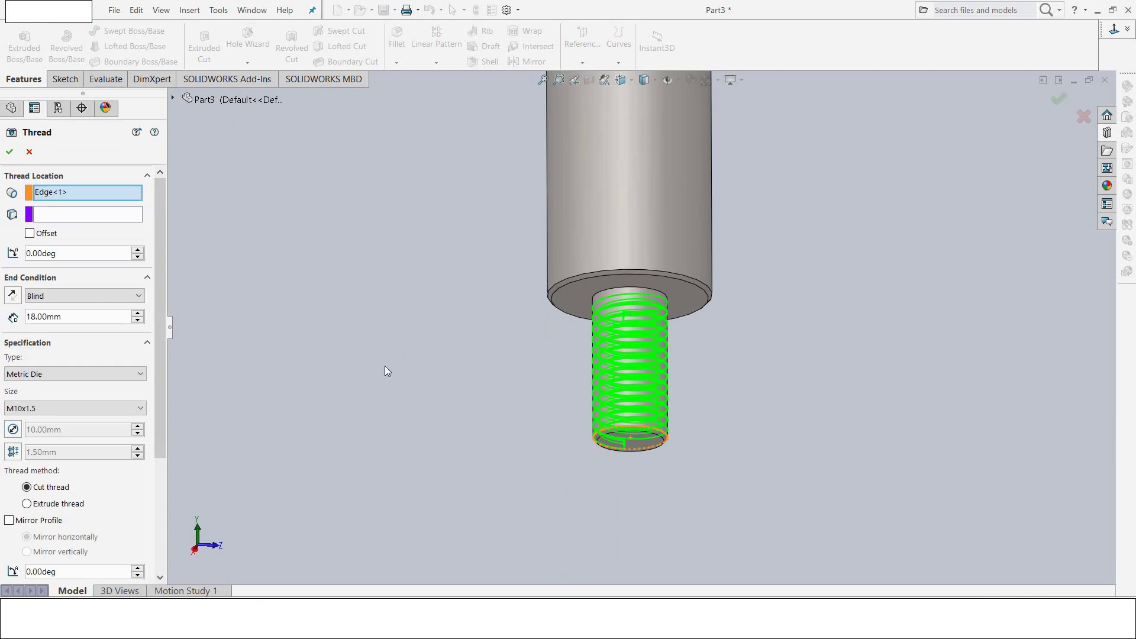
left_click(69, 407)
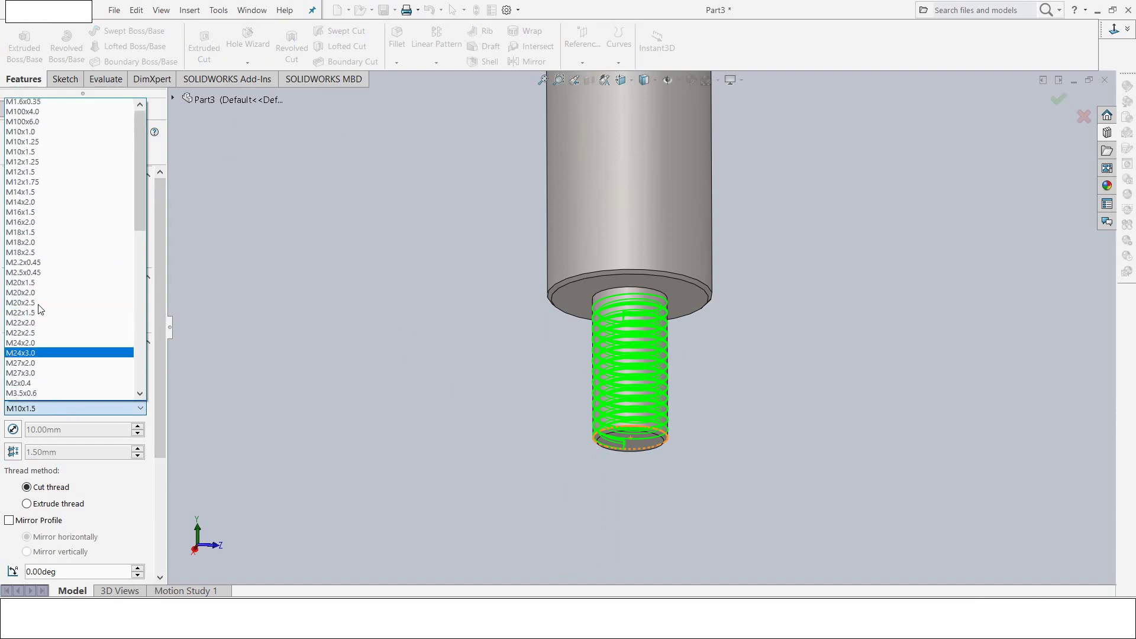
scroll(38, 308, "up", 1)
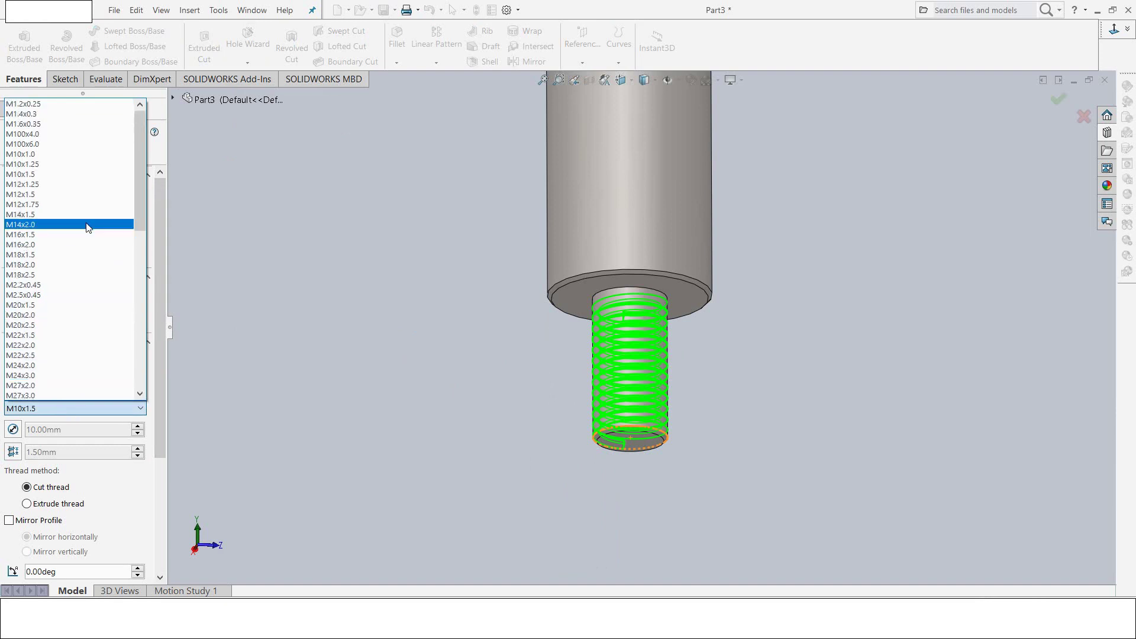
left_click(38, 154)
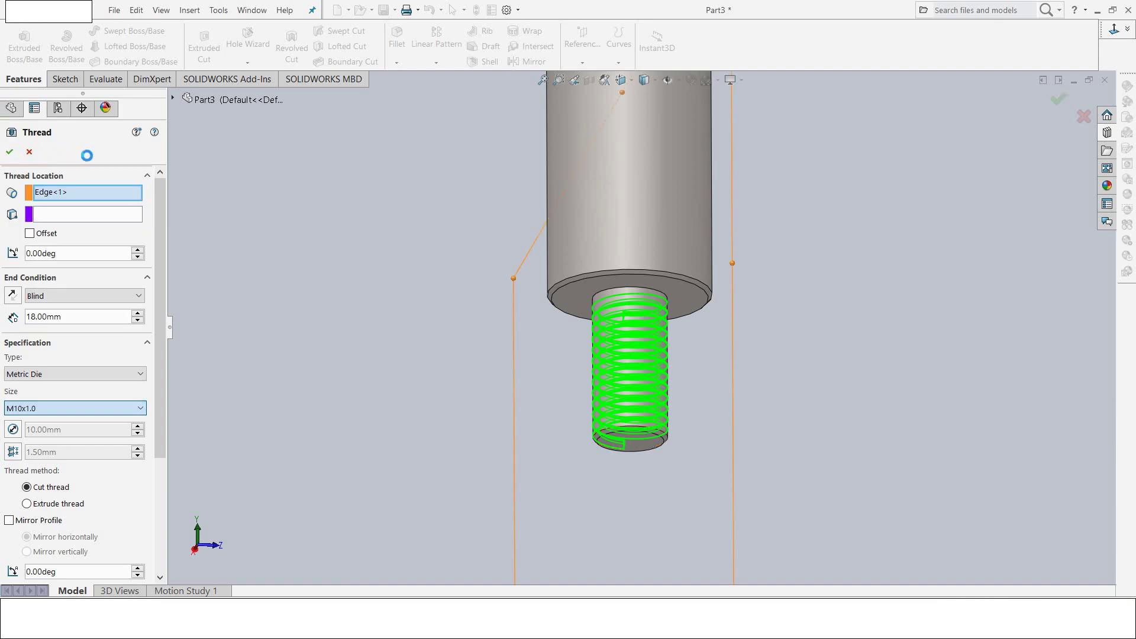
Step: Create the M10x1.0 Thread2 feature, then suppress it alongside Thread1
left_click(10, 153)
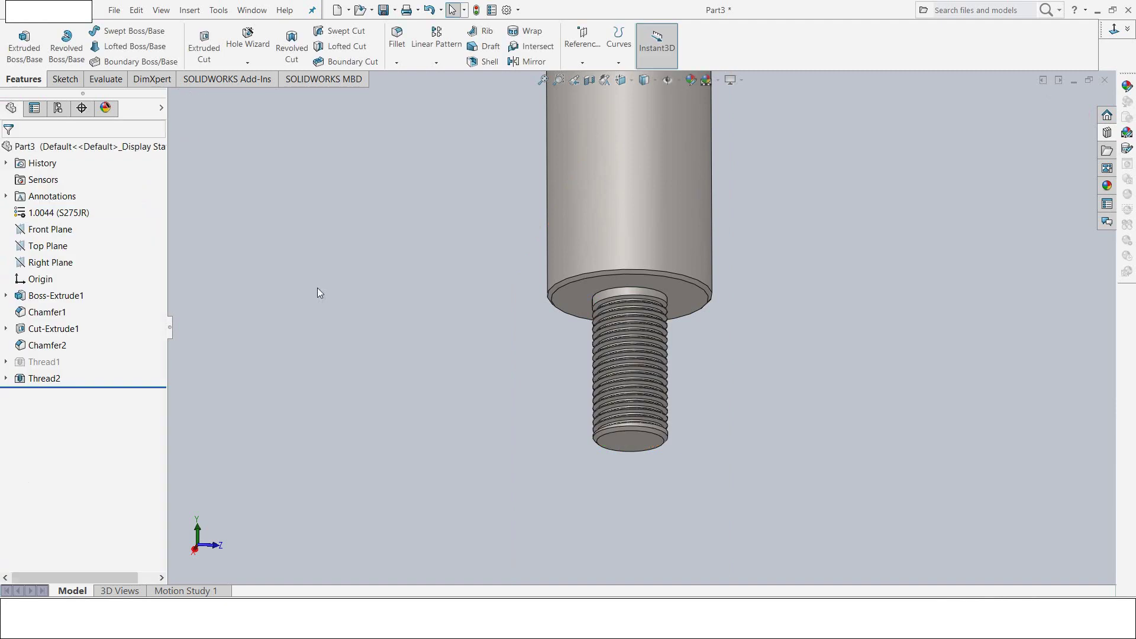
middle_click_drag(319, 294, 353, 370)
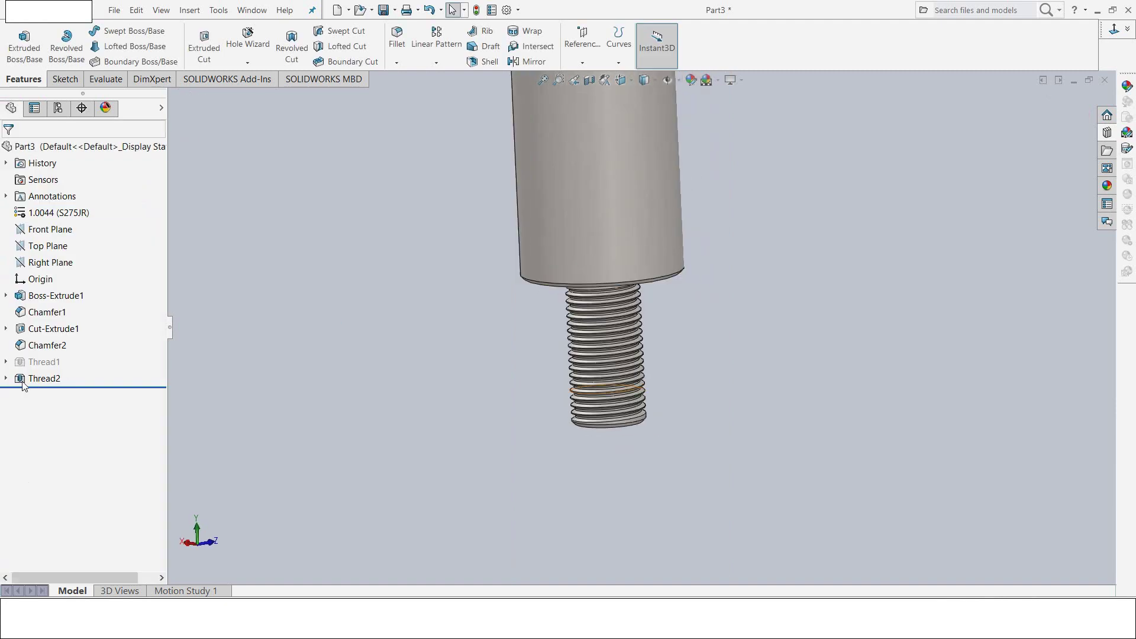
left_click(65, 345)
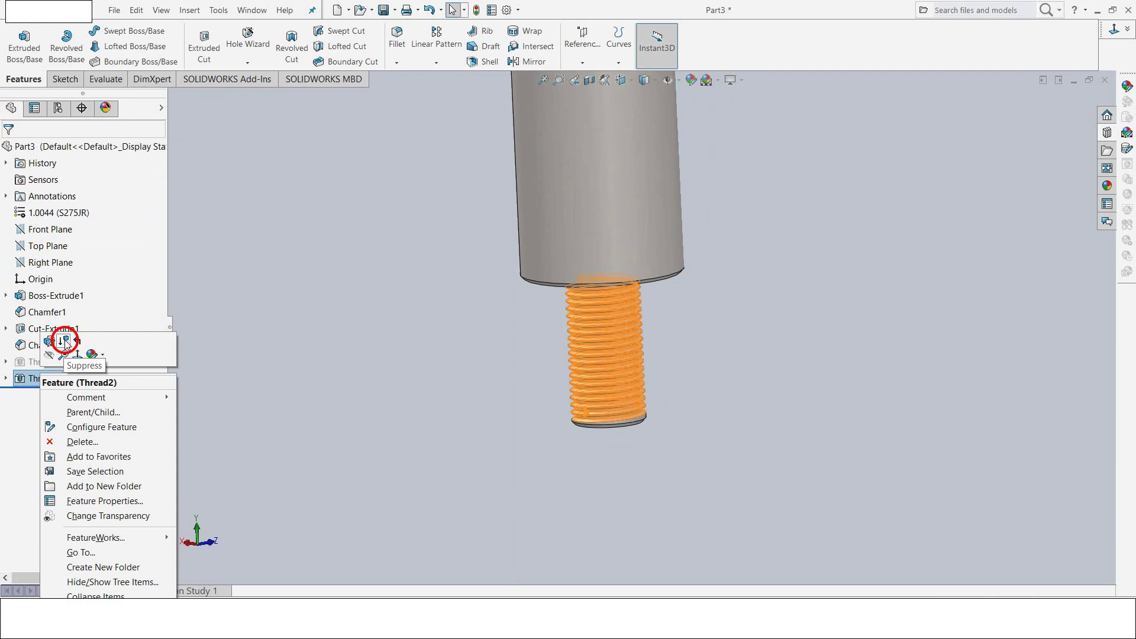
left_click(323, 411)
scroll(342, 396, "up", 5)
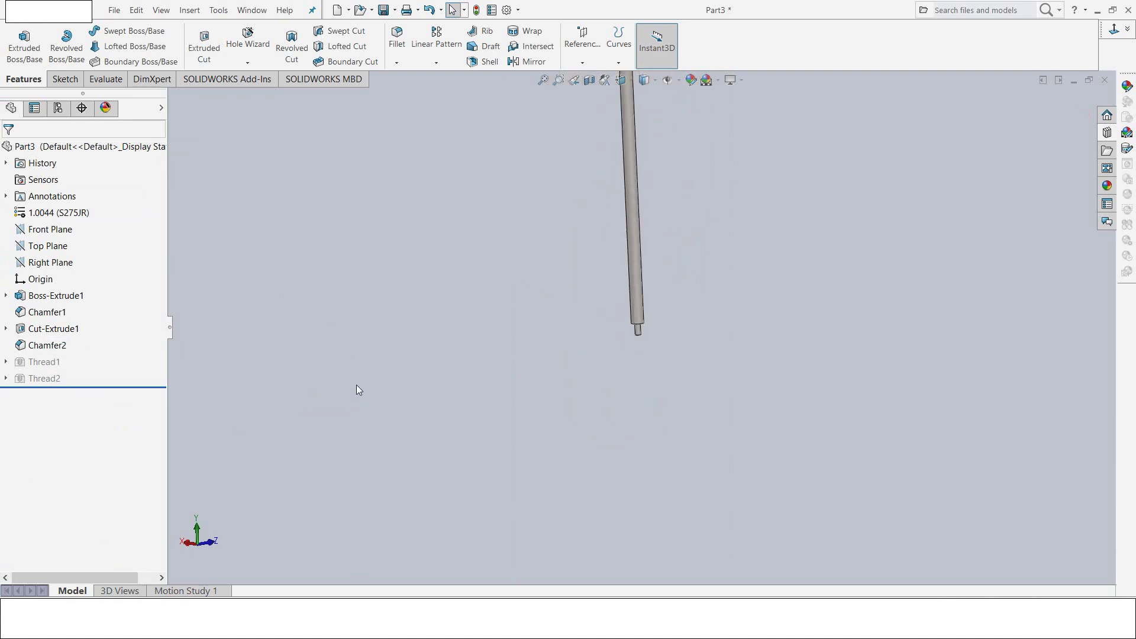
scroll(357, 386, "up", 1)
scroll(591, 293, "down", 1)
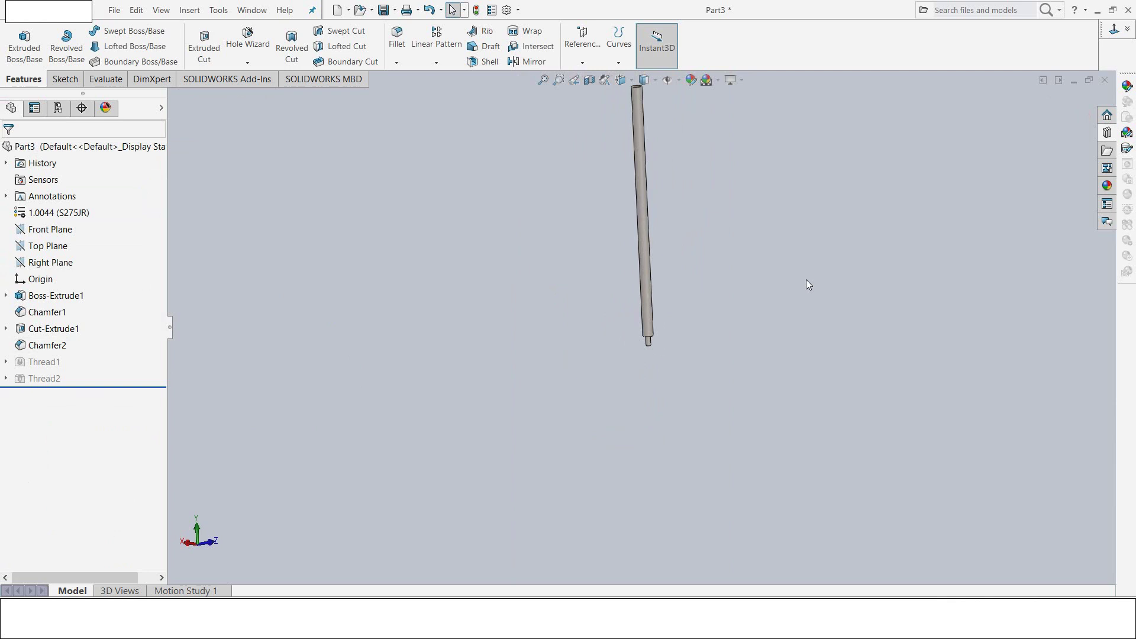
scroll(793, 266, "up", 1)
scroll(751, 196, "down", 2)
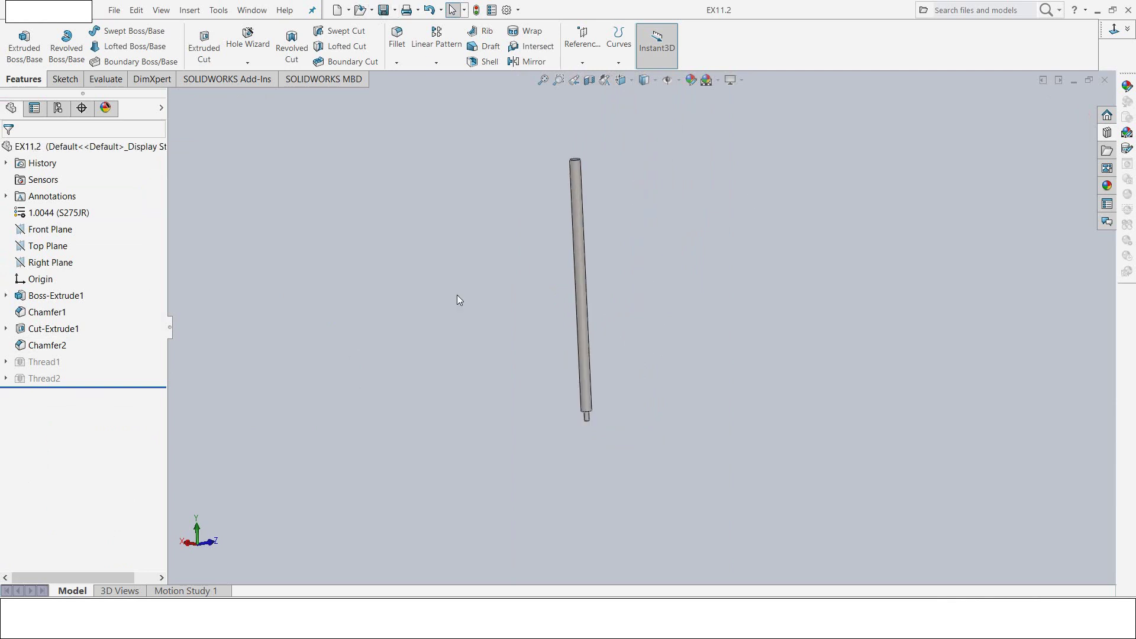
scroll(457, 295, "up", 1)
scroll(534, 255, "down", 1)
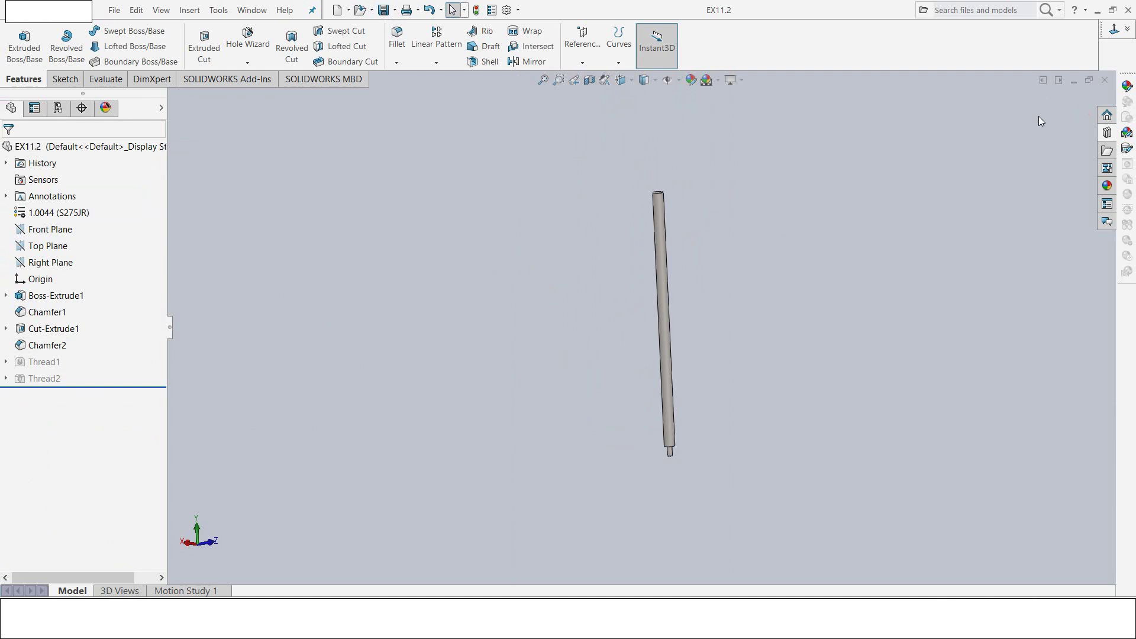
Step: Close EX11.2 and start a new part with a revolve sketch on the Right Plane
left_click(1105, 80)
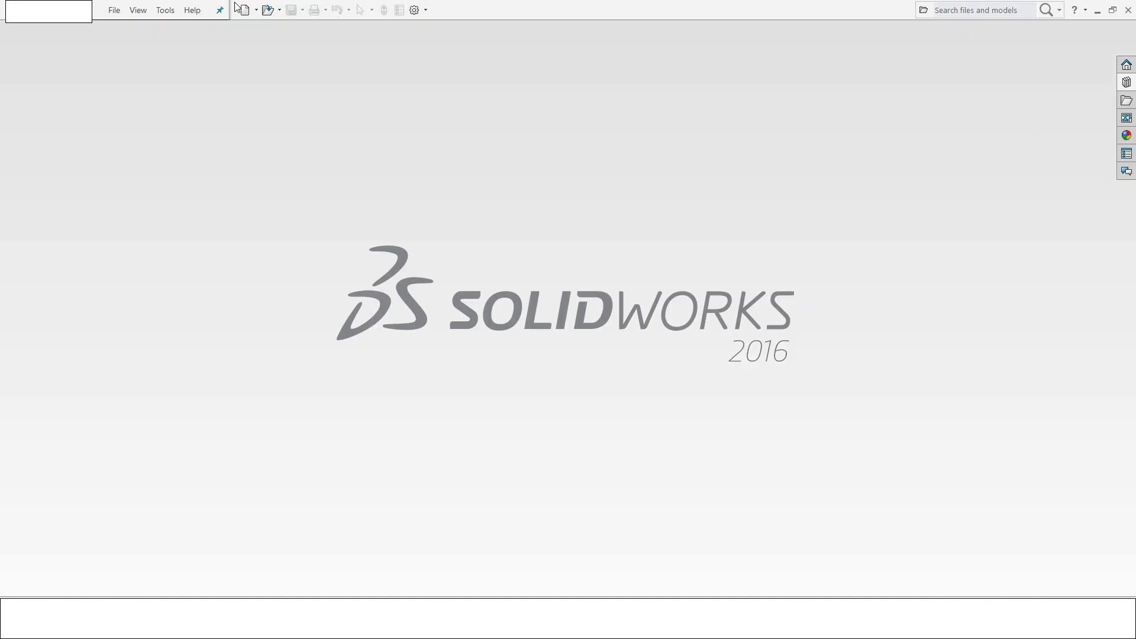
left_click(244, 10)
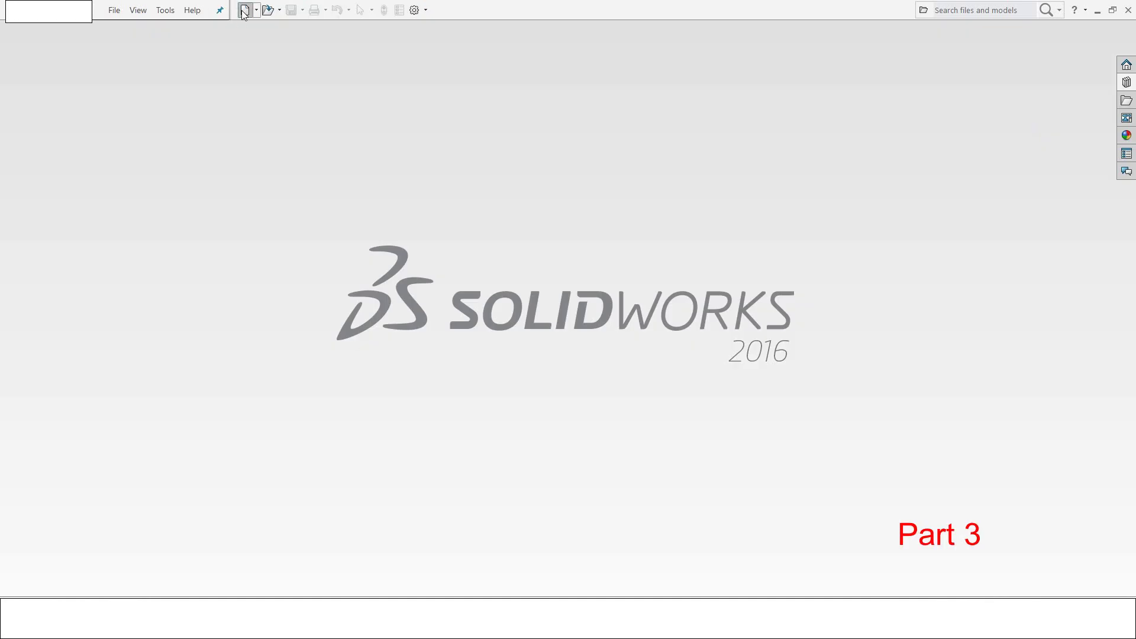
left_click(482, 462)
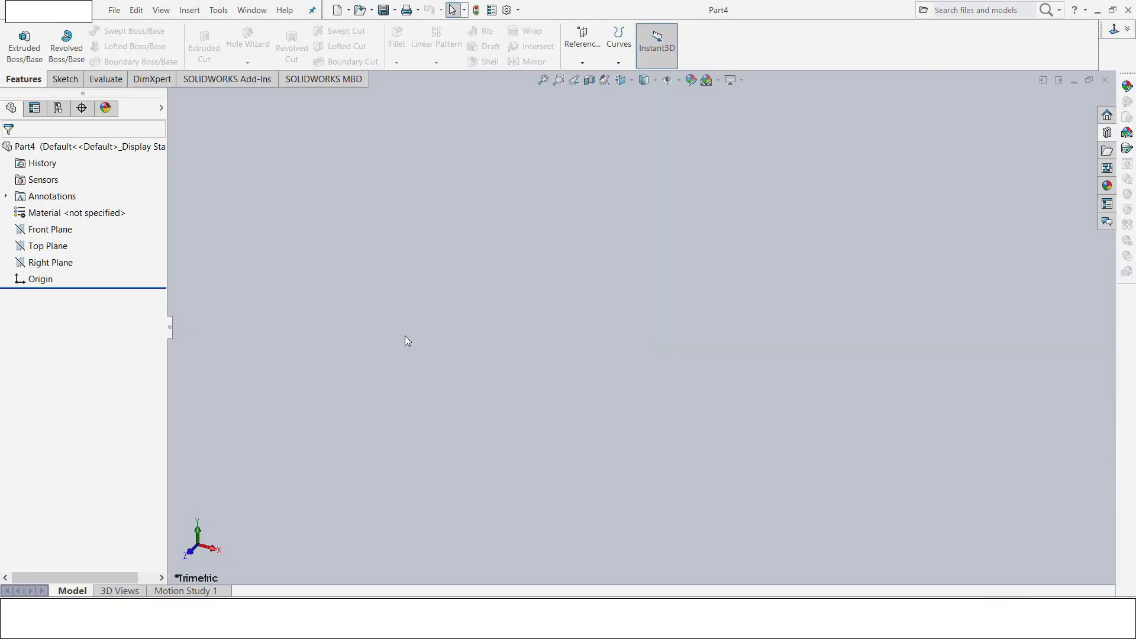
left_click(66, 45)
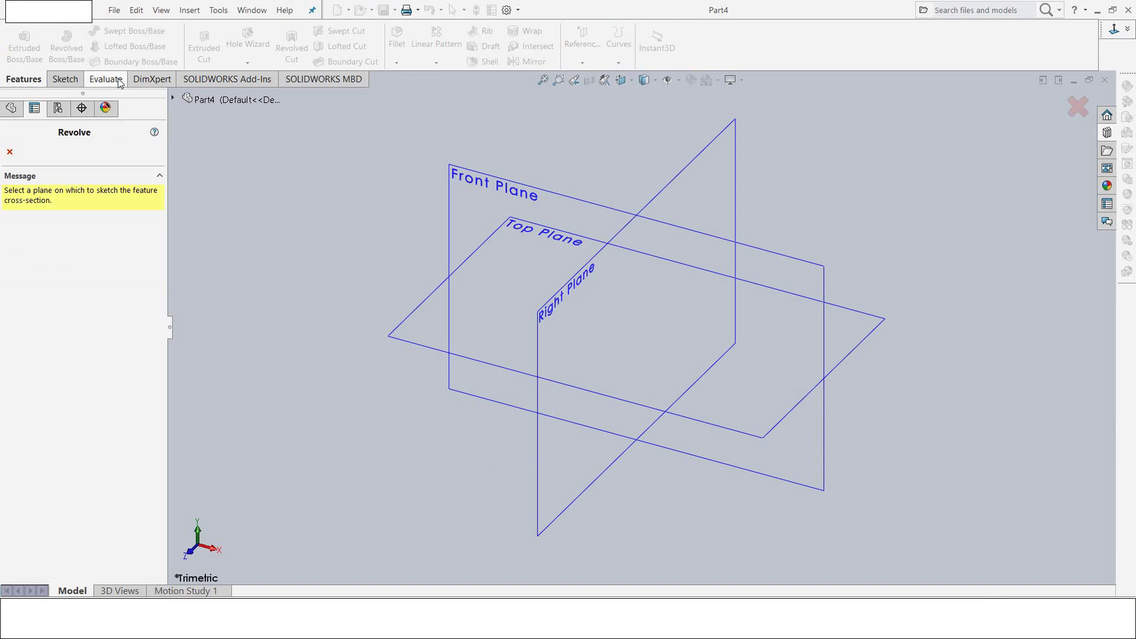
left_click(707, 154)
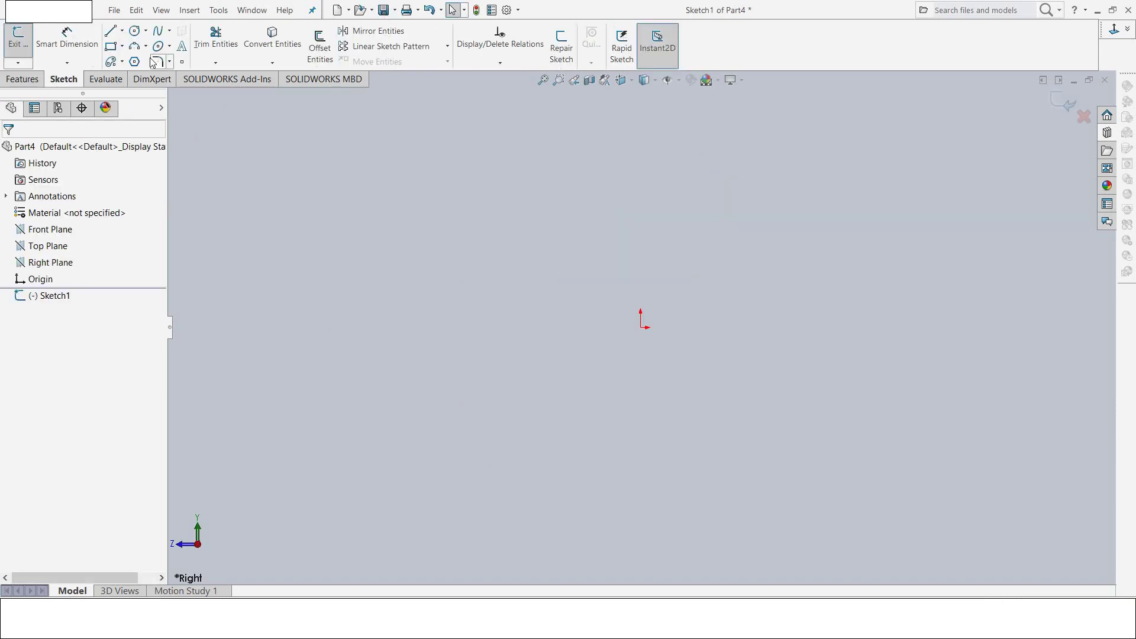
Step: Draw the closed L-shaped profile of six line segments
left_click(110, 31)
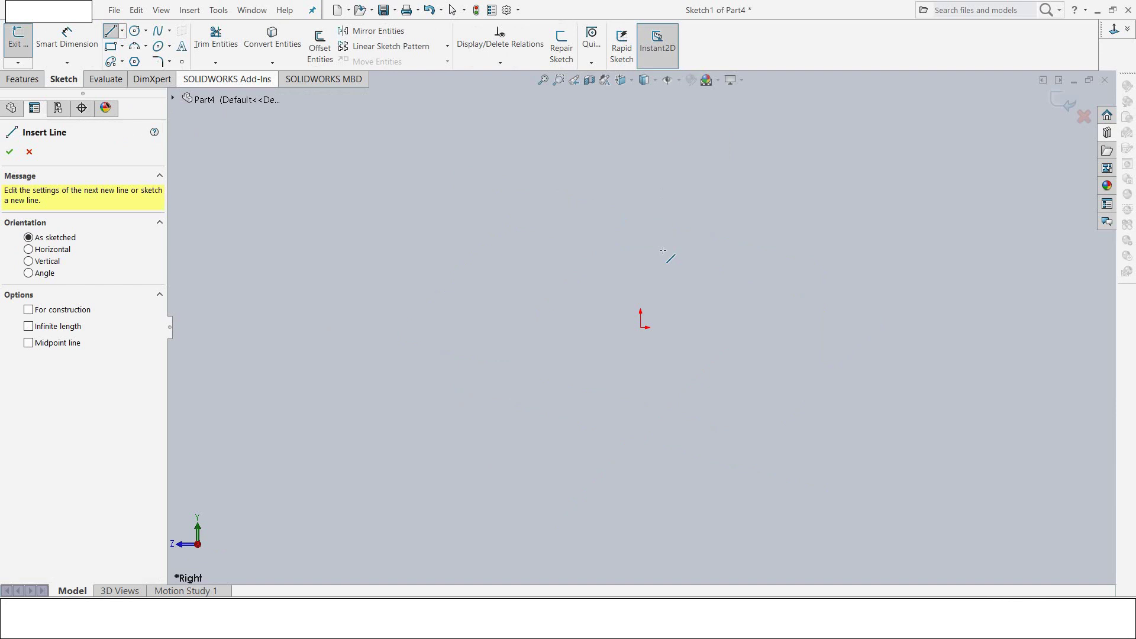
left_click(647, 297)
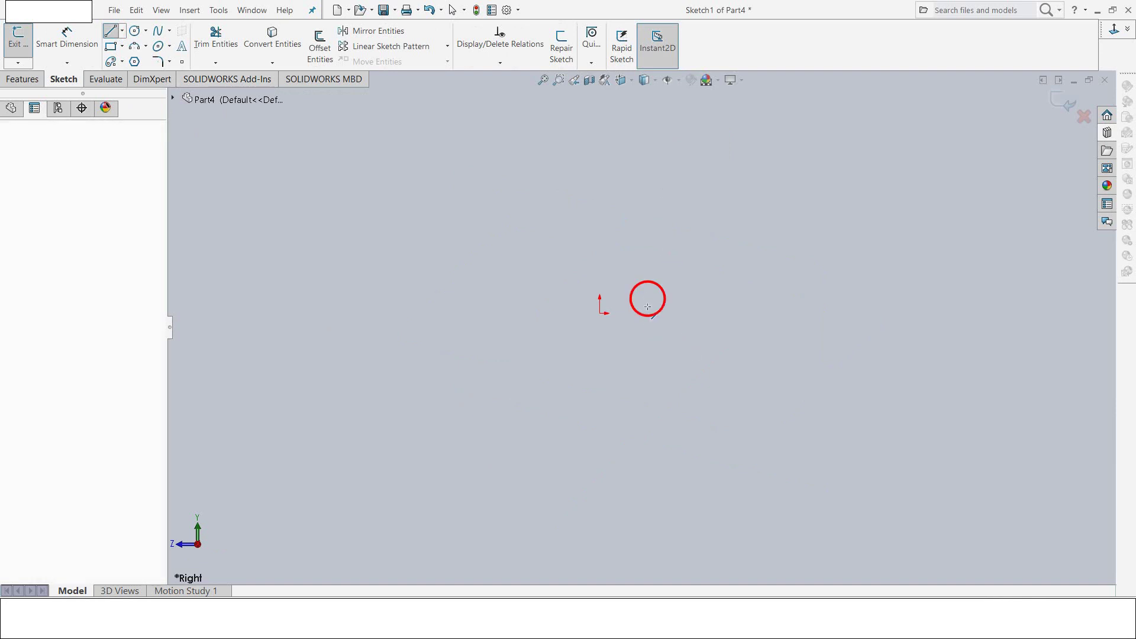
left_click(647, 329)
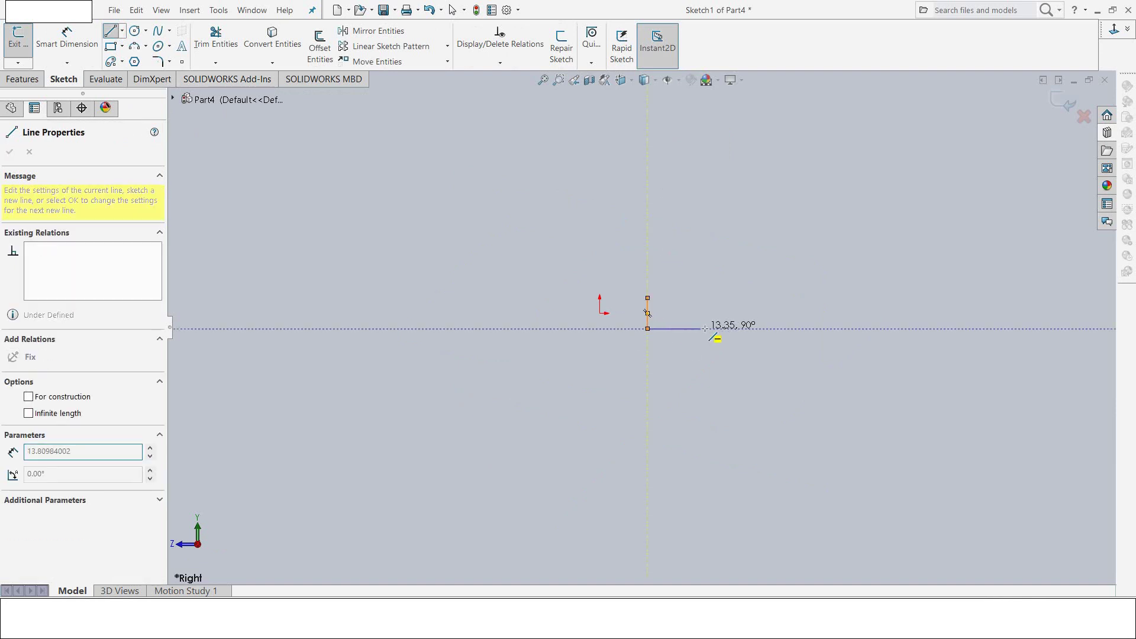
left_click(729, 328)
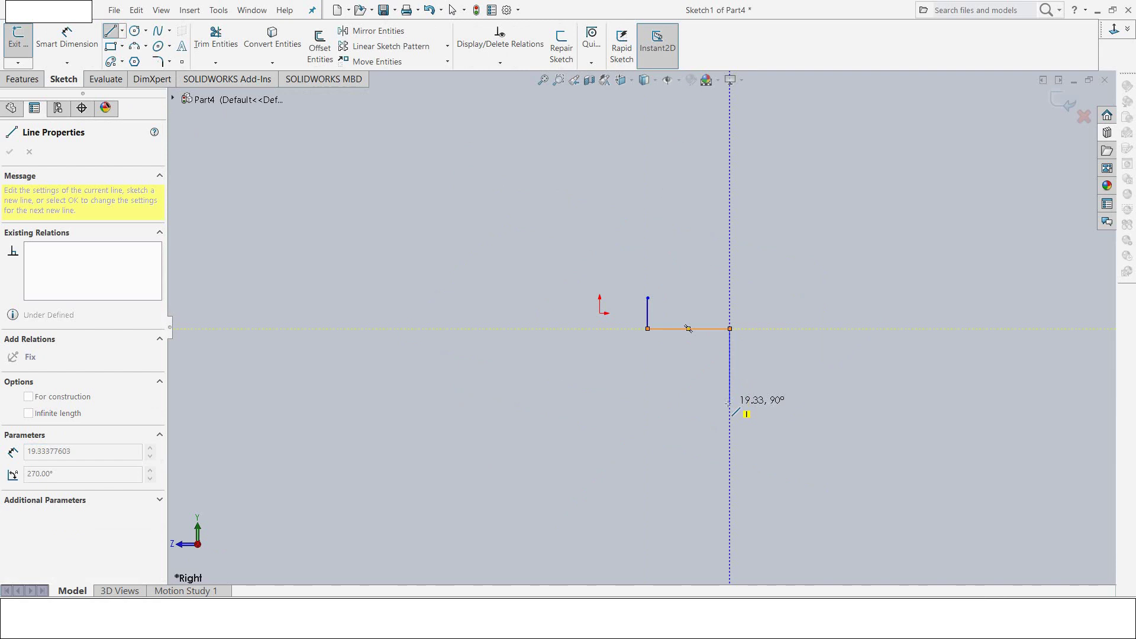
left_click(730, 404)
left_click(756, 404)
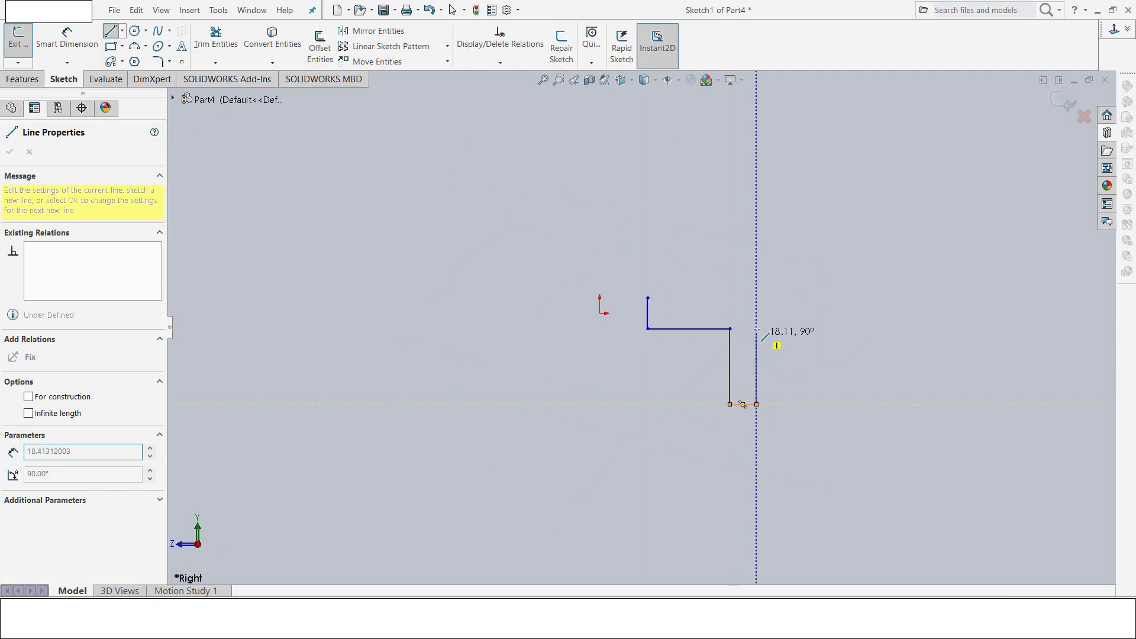
left_click(756, 298)
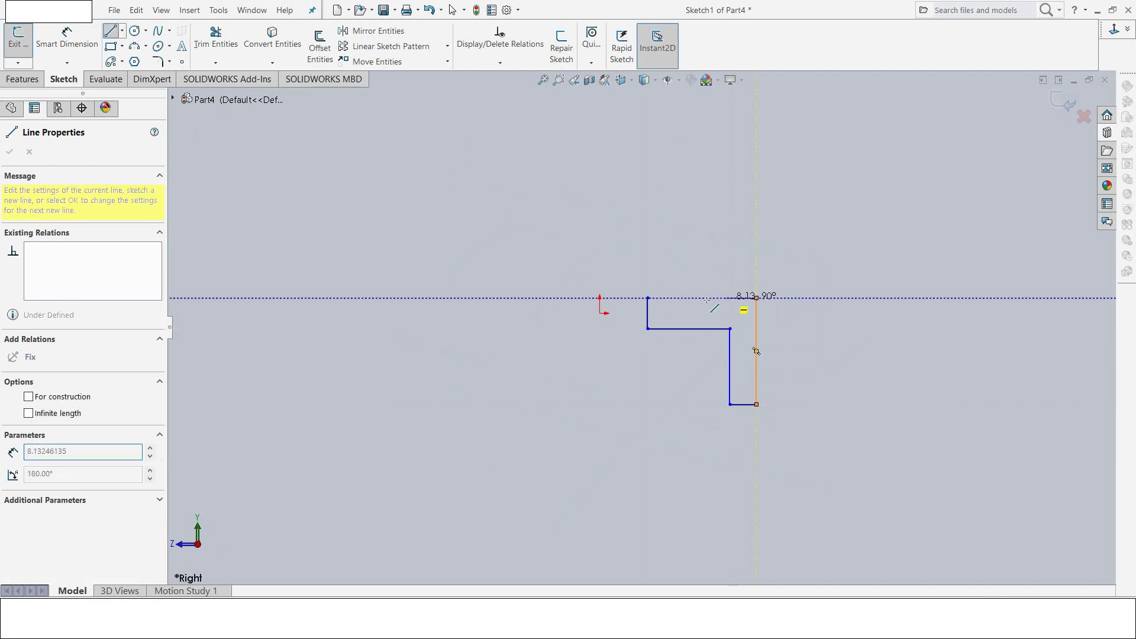
left_click(648, 298)
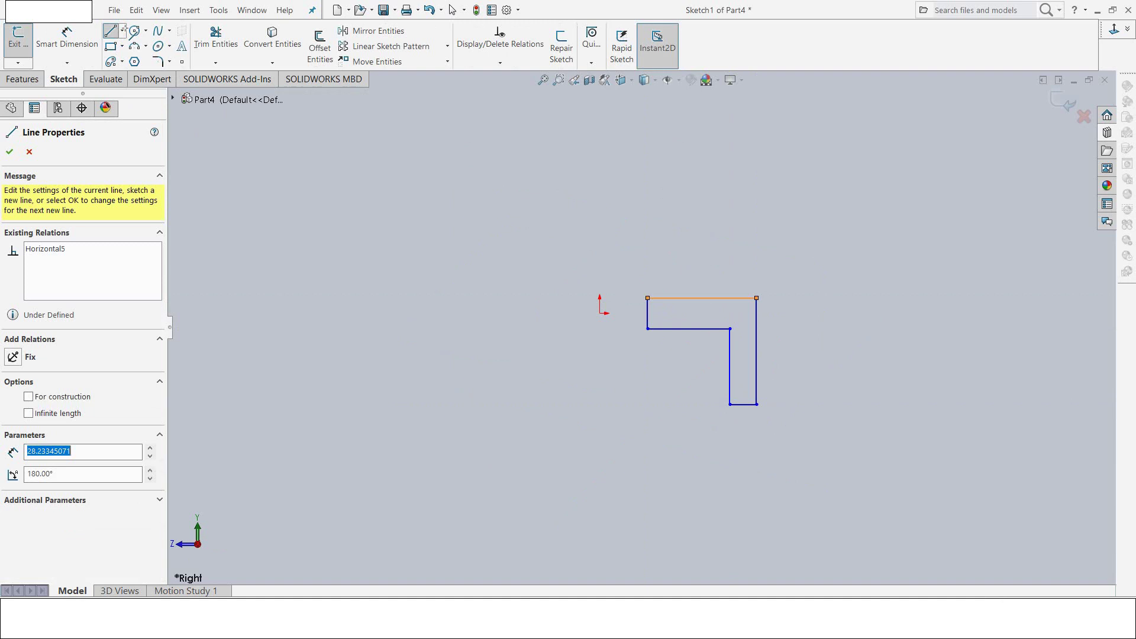
Step: Add a construction centerline from the origin and make it horizontal
left_click(122, 30)
left_click(127, 59)
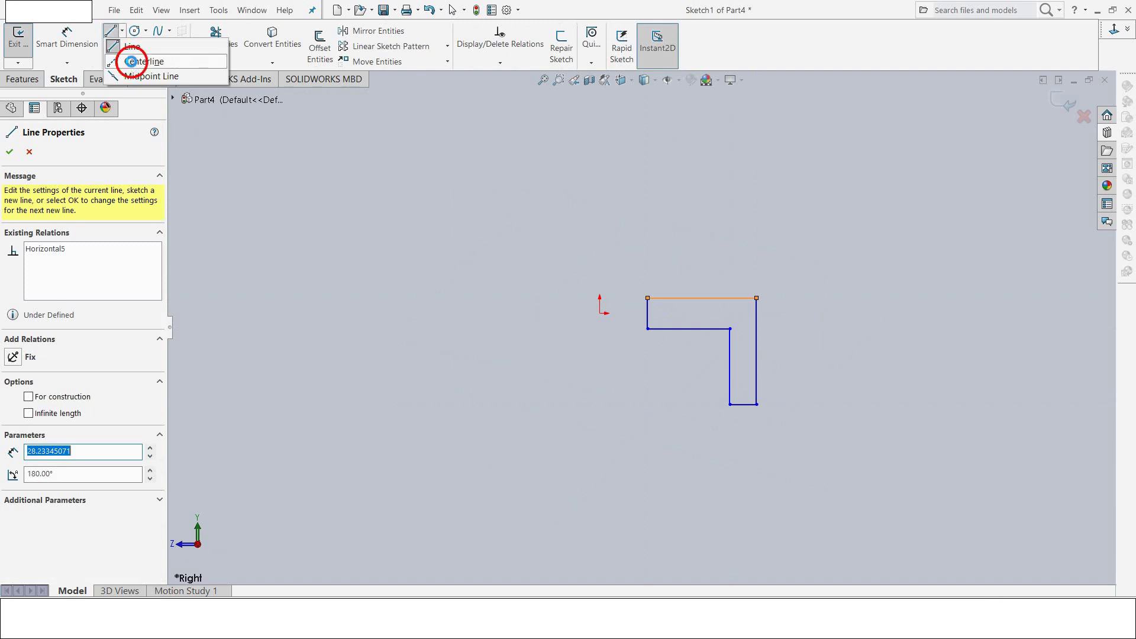
left_click(599, 312)
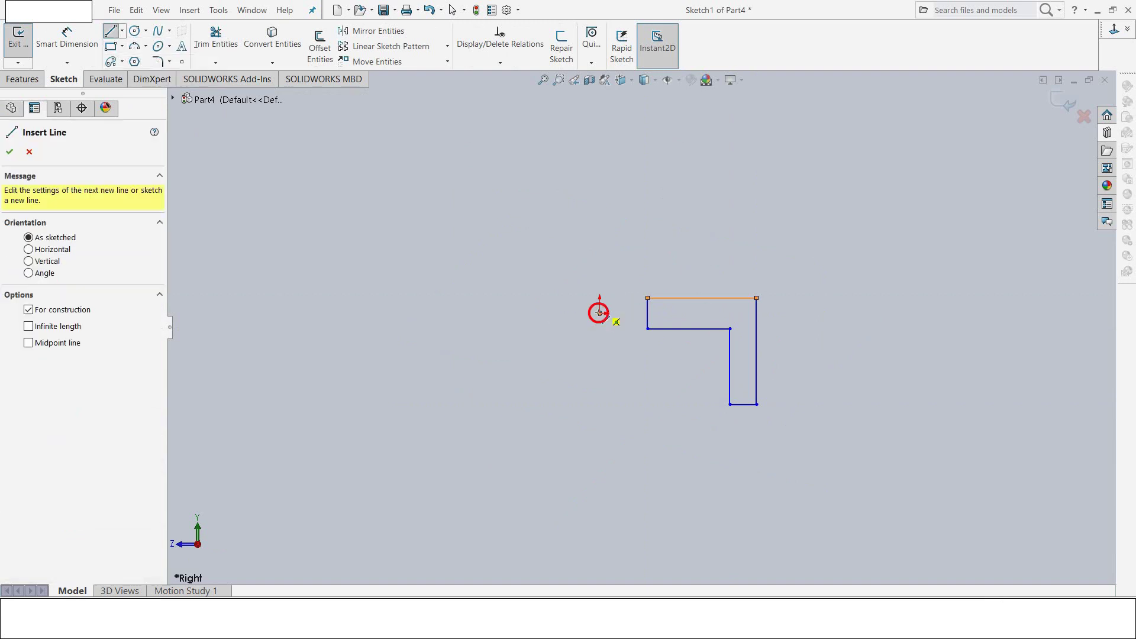
double_click(647, 313)
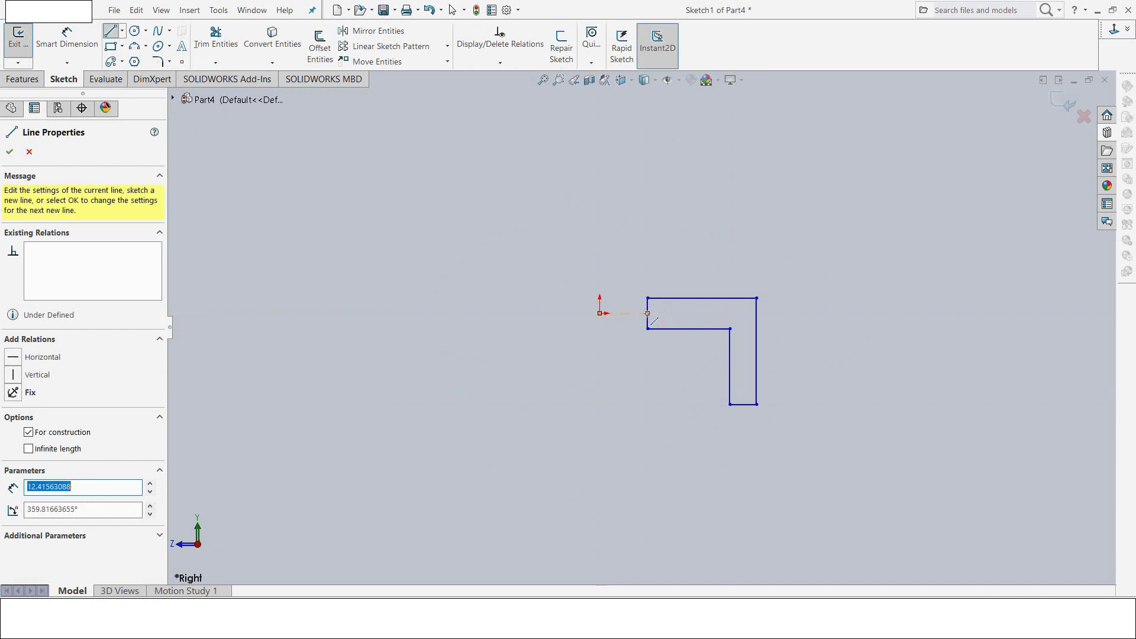
key("Escape")
key("Escape")
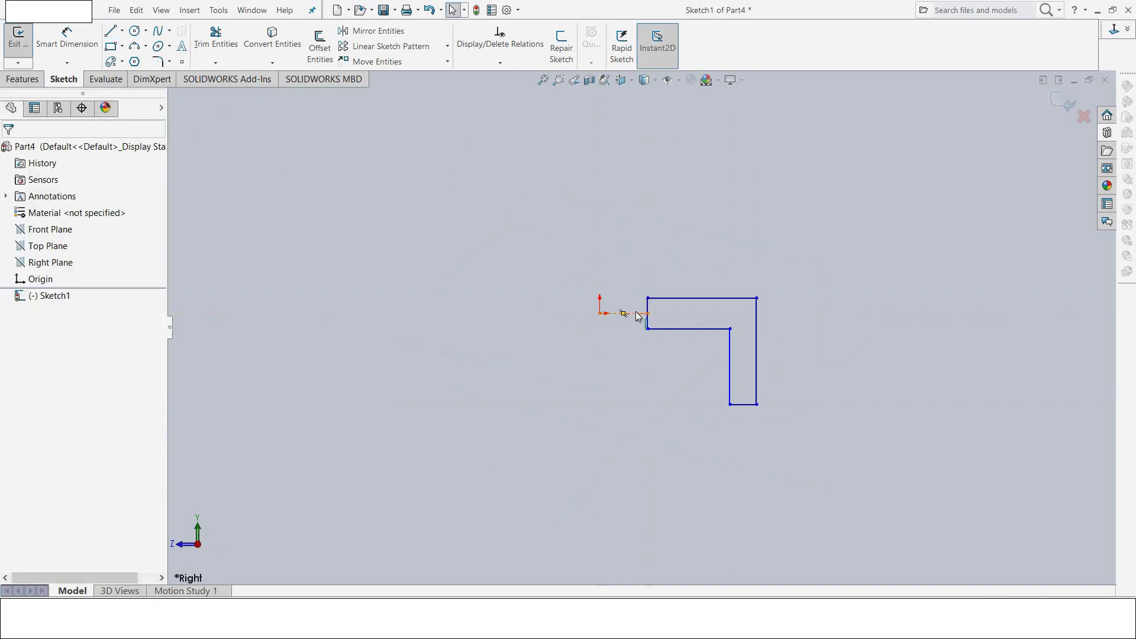
left_click(630, 313)
left_click(668, 264)
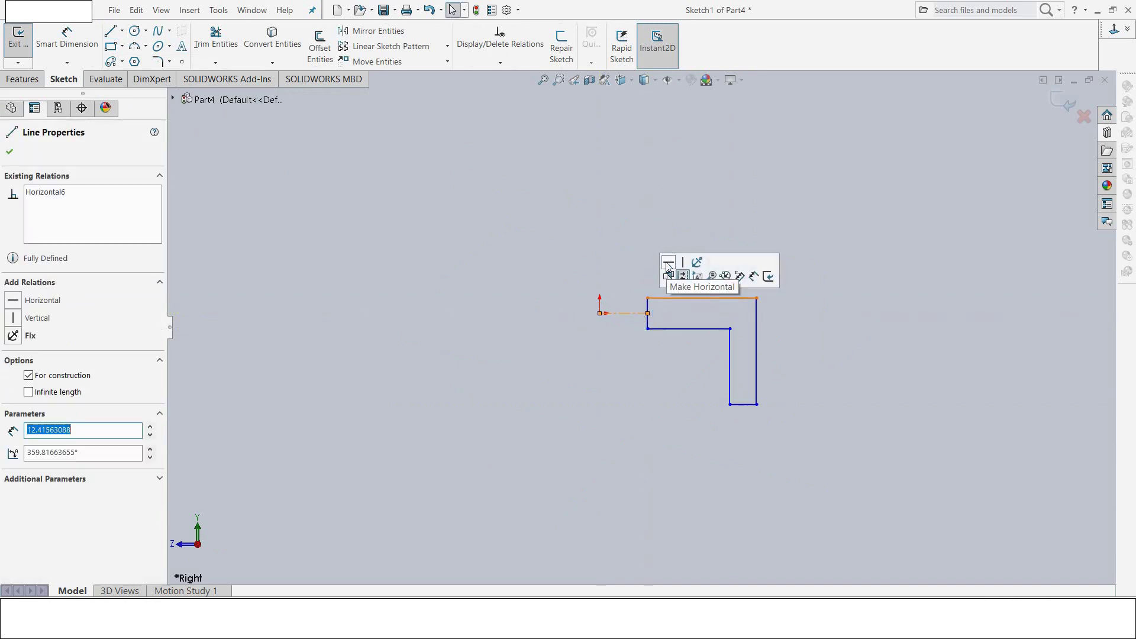
left_click(500, 241)
key("d")
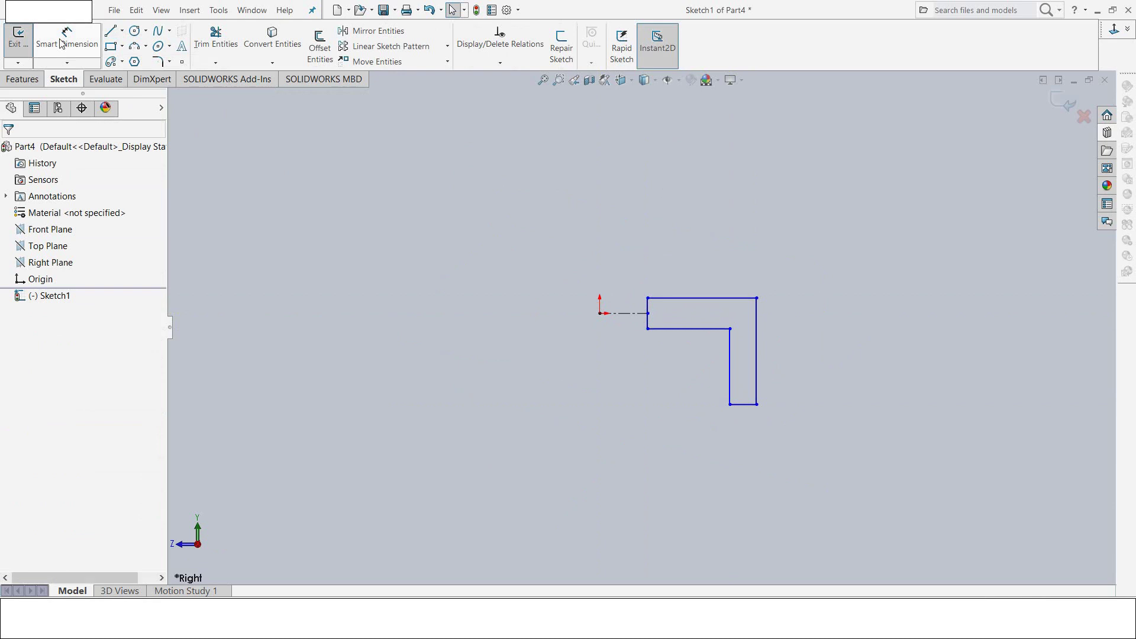
Step: Dimension the left edge height to 2 mm and its offset from the origin to 5 mm
left_click(648, 311)
left_click(569, 273)
type("2")
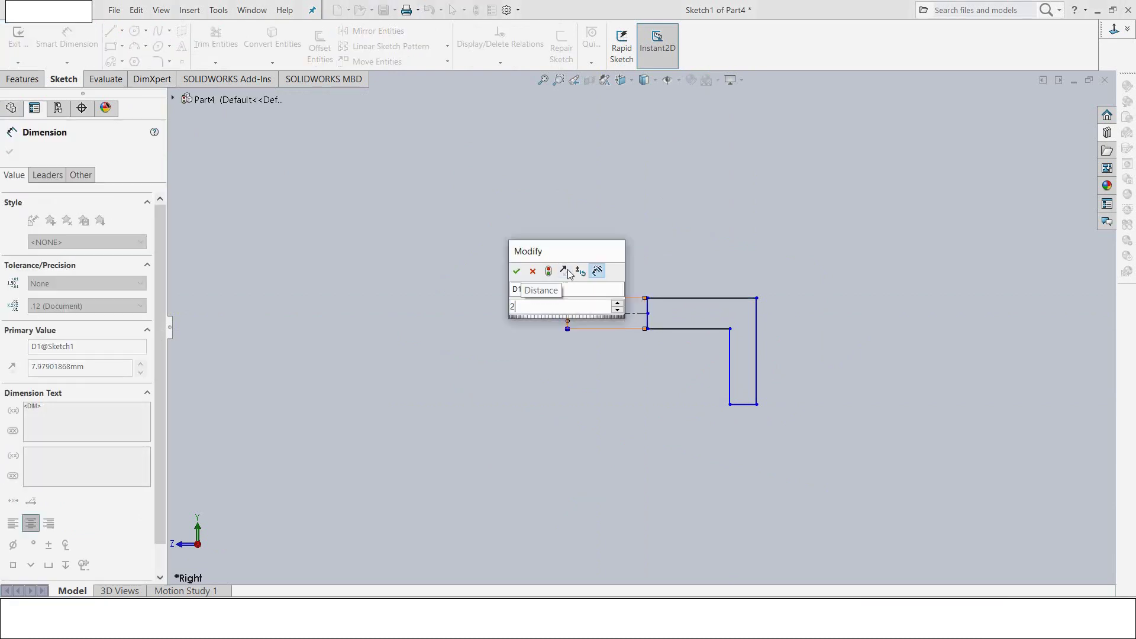
key("Return")
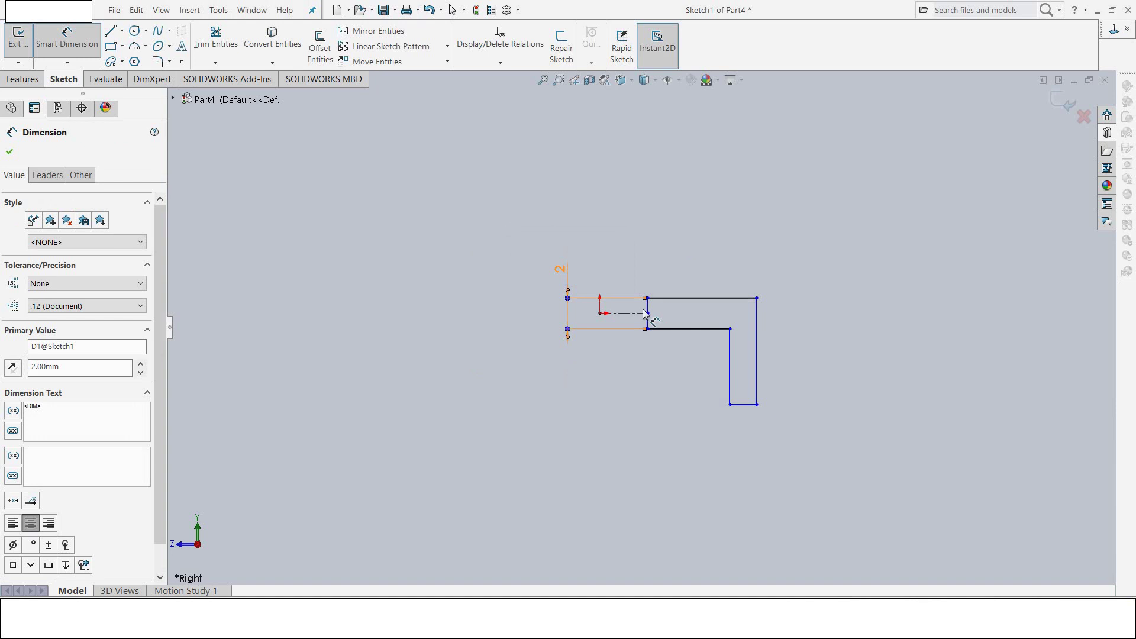
left_click(649, 314)
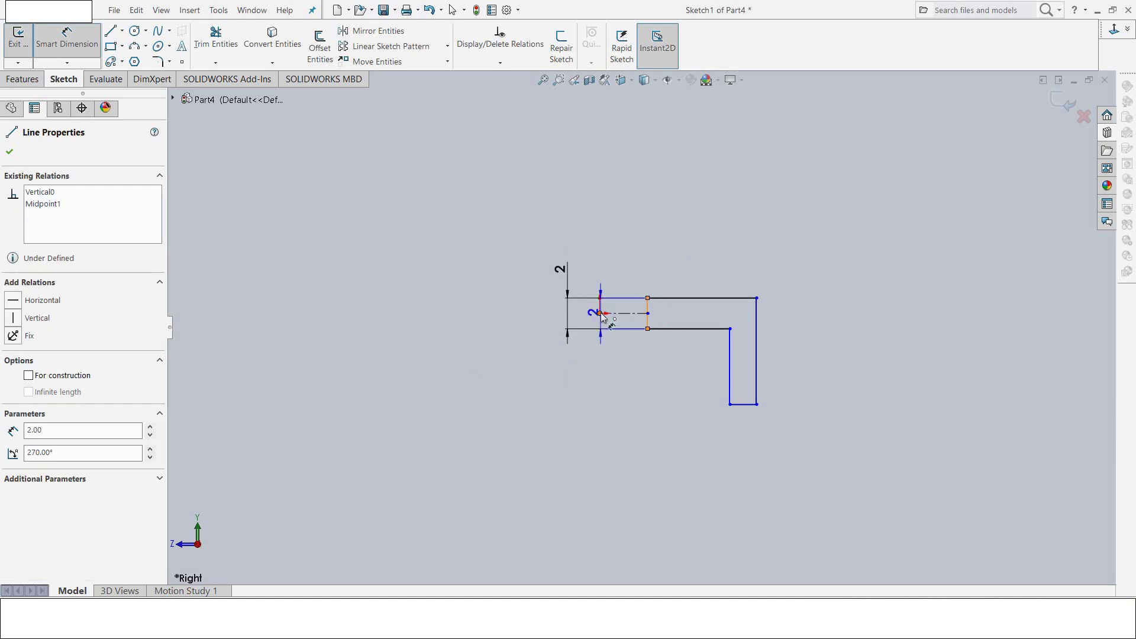
left_click(599, 313)
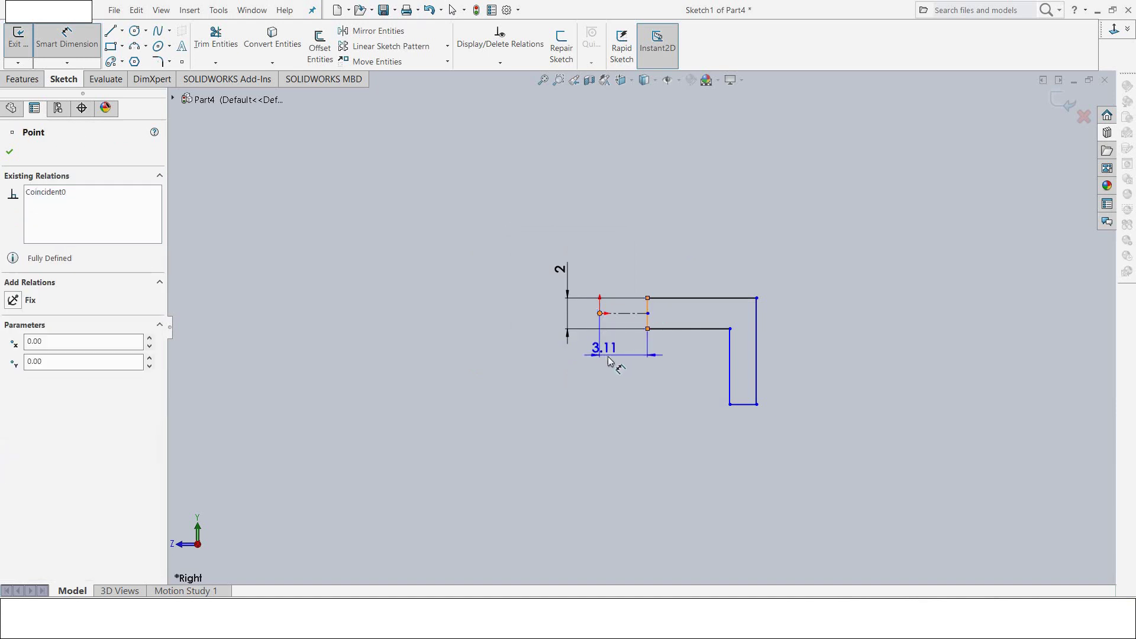
left_click(615, 366)
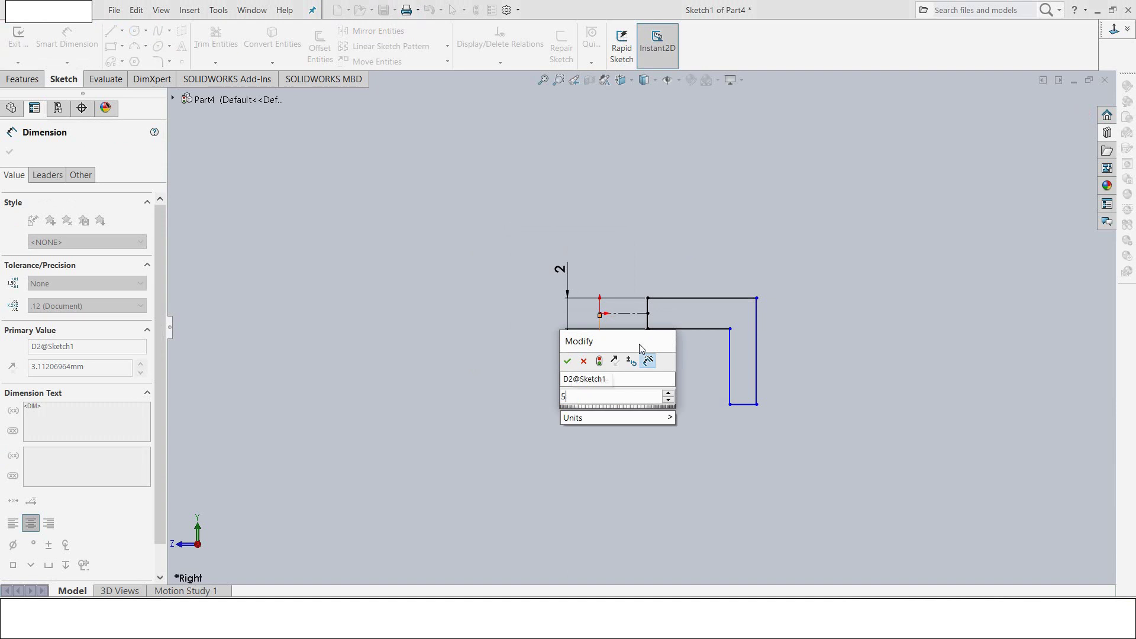
type("5")
key("Return")
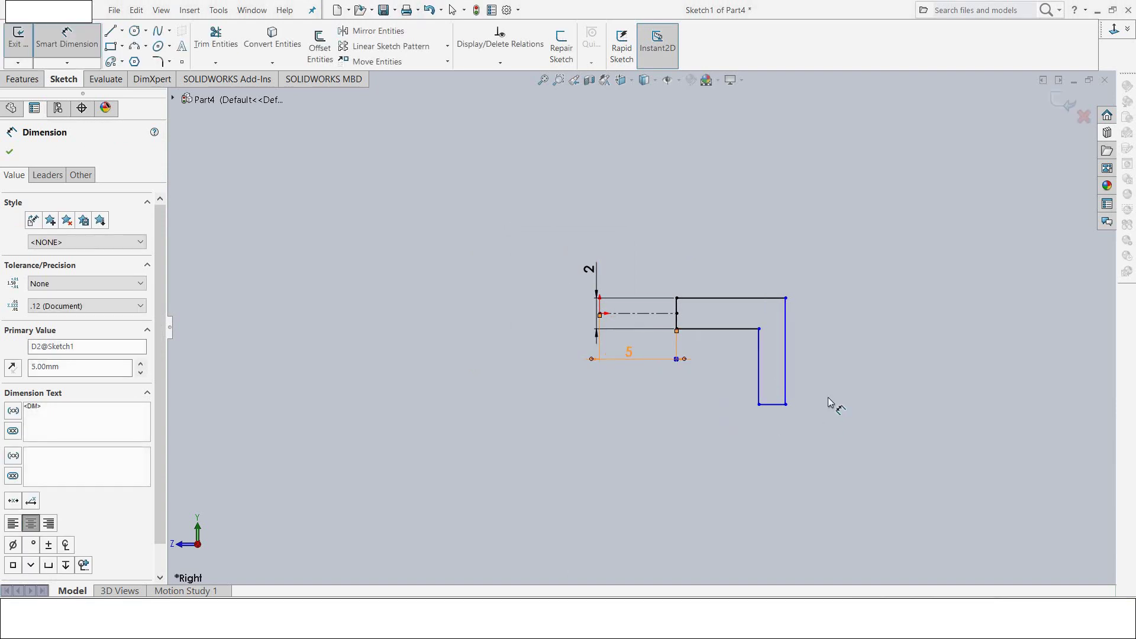
Step: Set the overall length to 55.8/2 (shown as 27.90) and the leg width to 2 mm
left_click(785, 376)
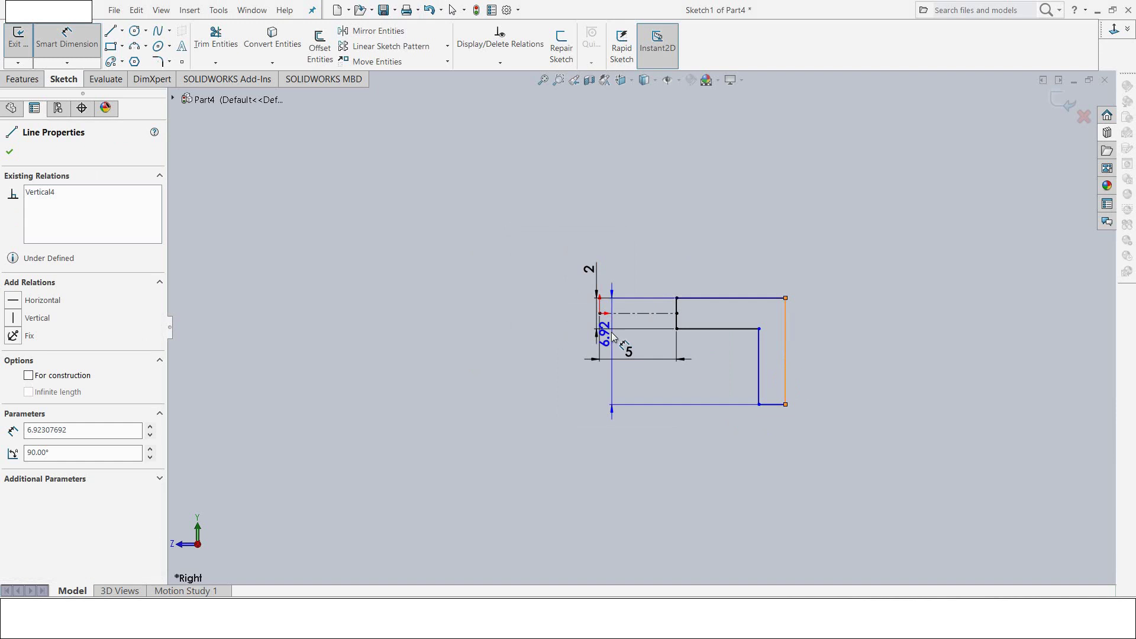
left_click(599, 313)
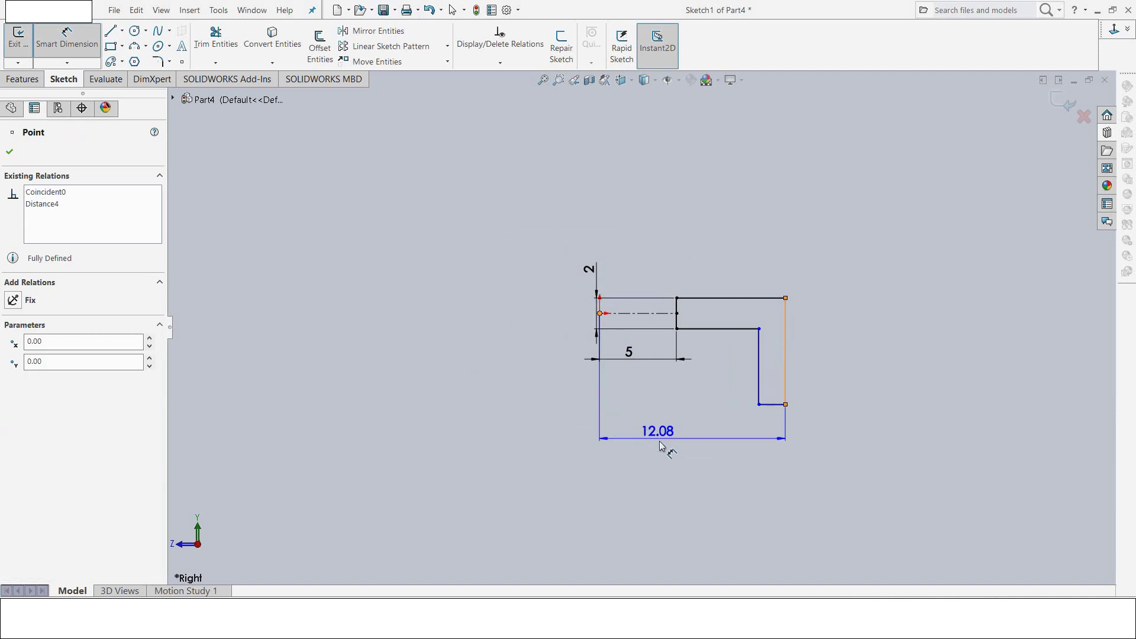
left_click(671, 460)
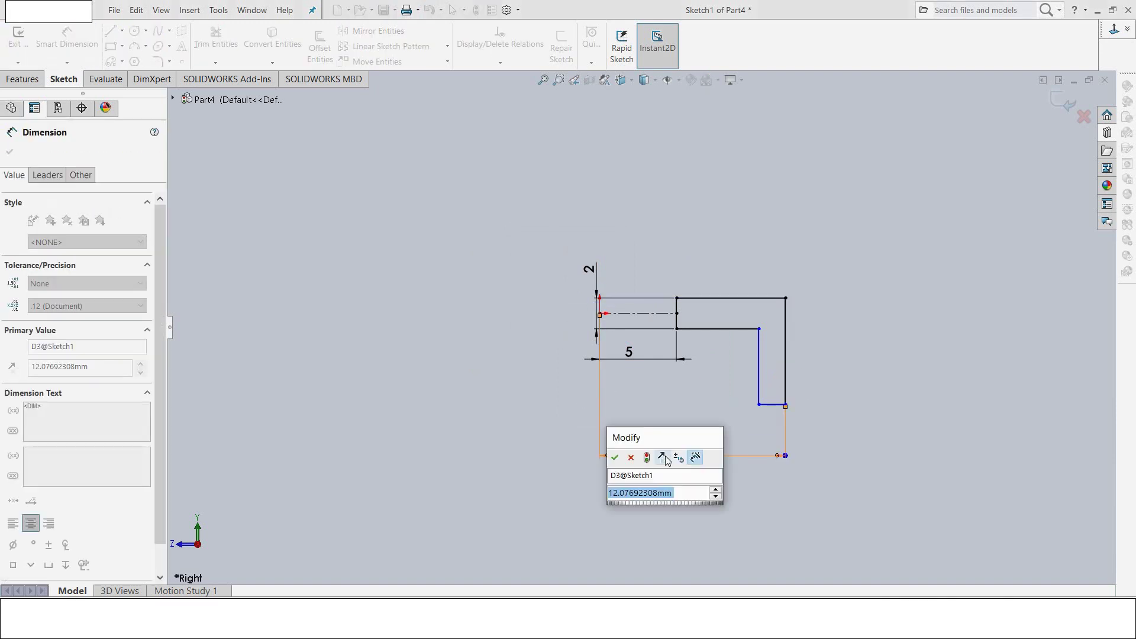
type("55.8/2")
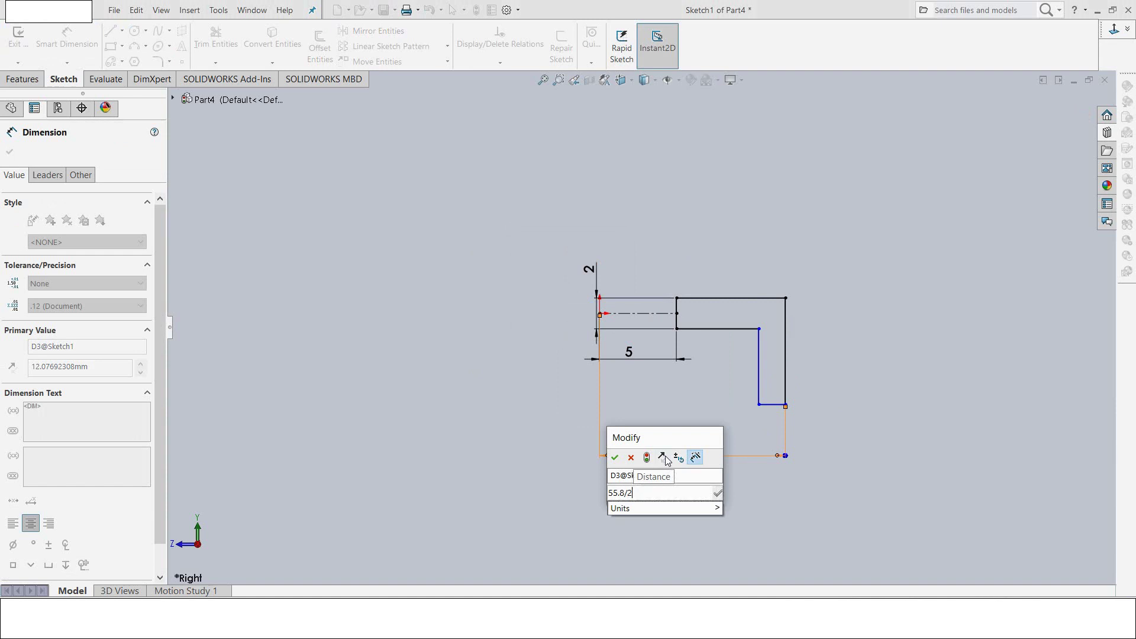
key("Return")
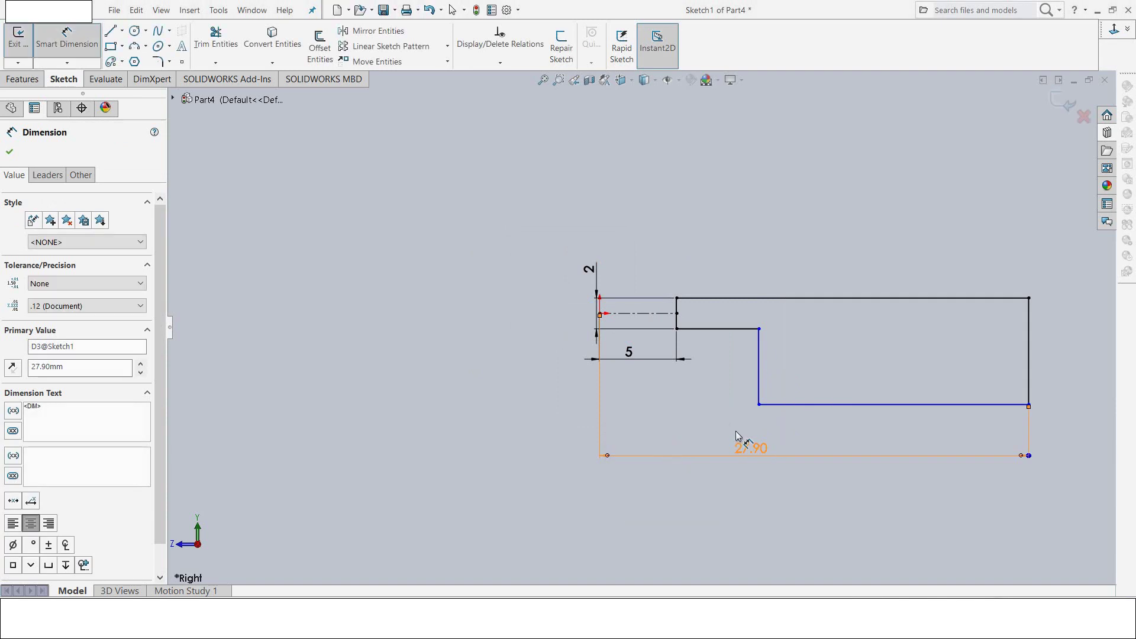
left_click(759, 350)
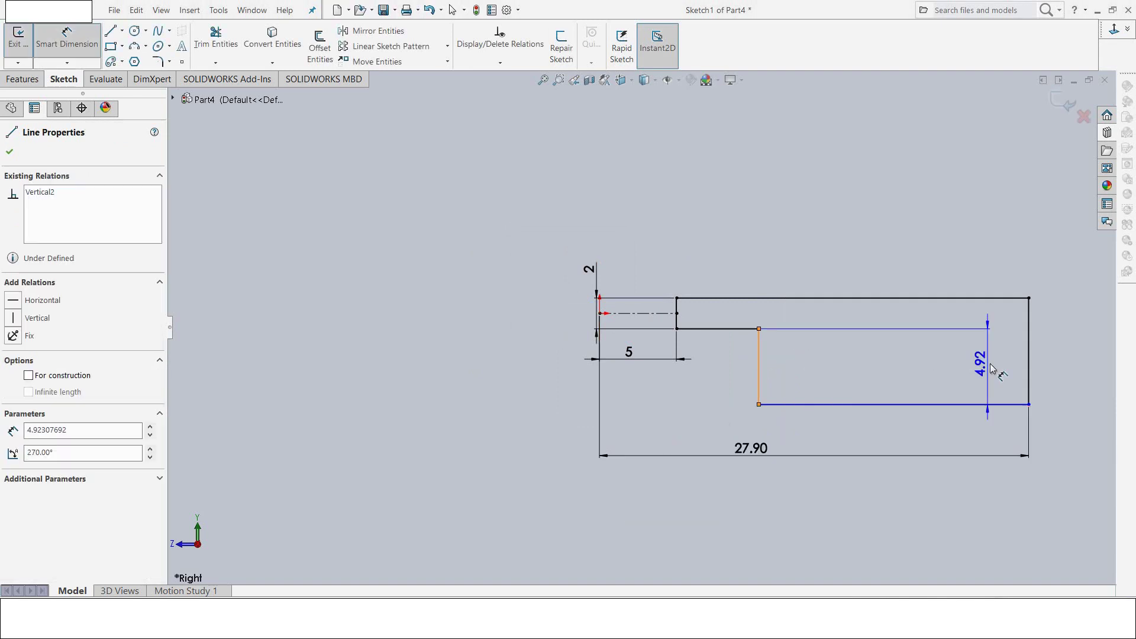
left_click(1029, 364)
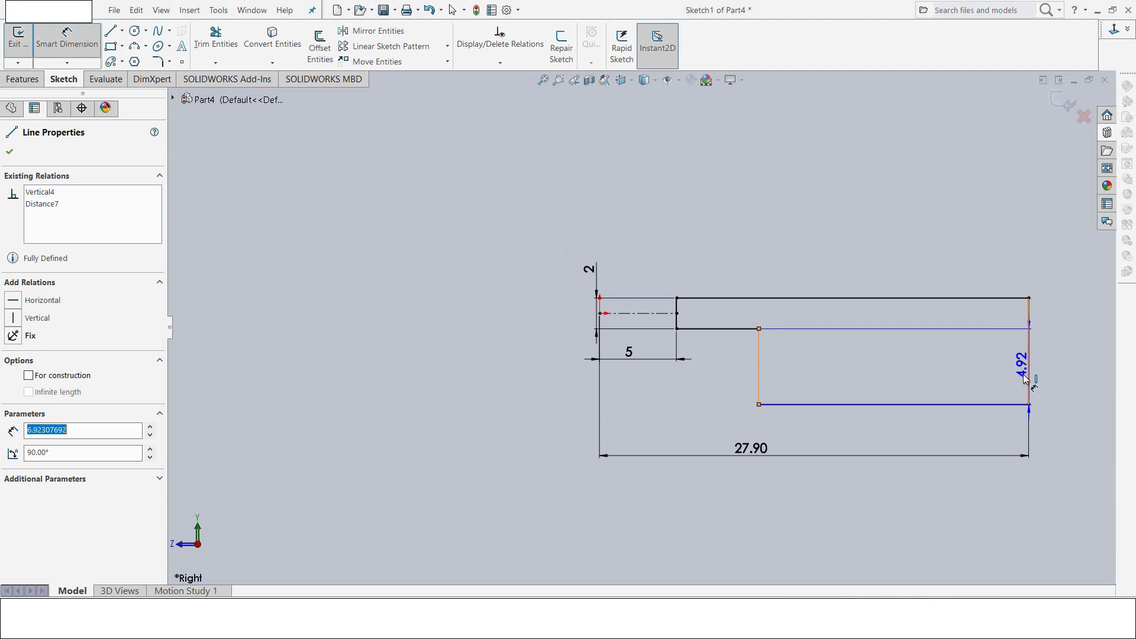
left_click(960, 443)
type("2")
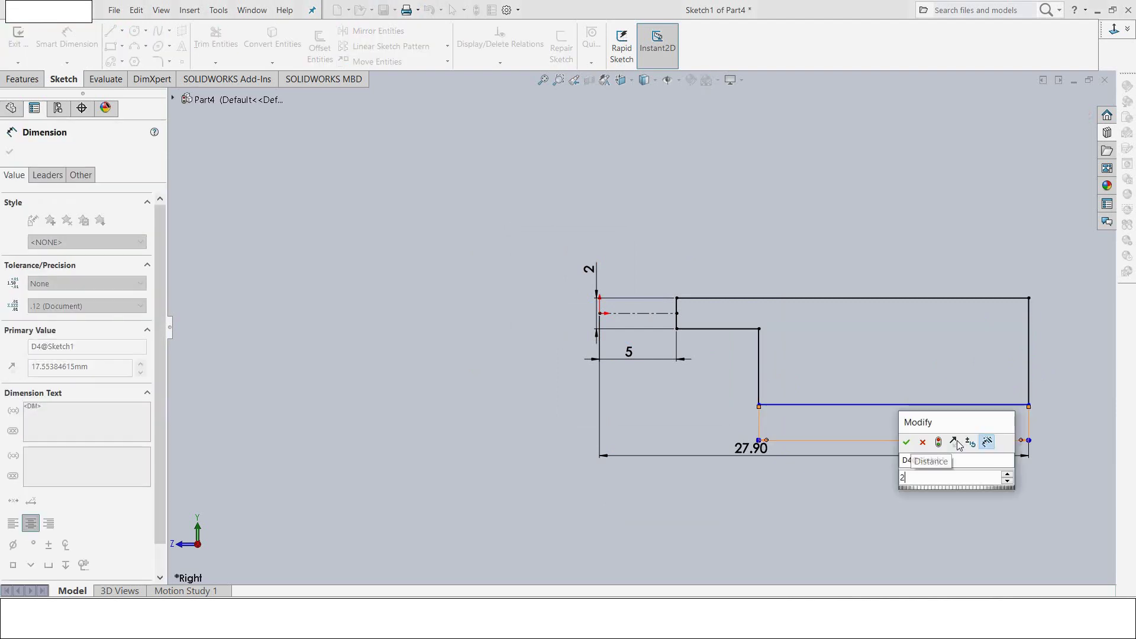
key("Return")
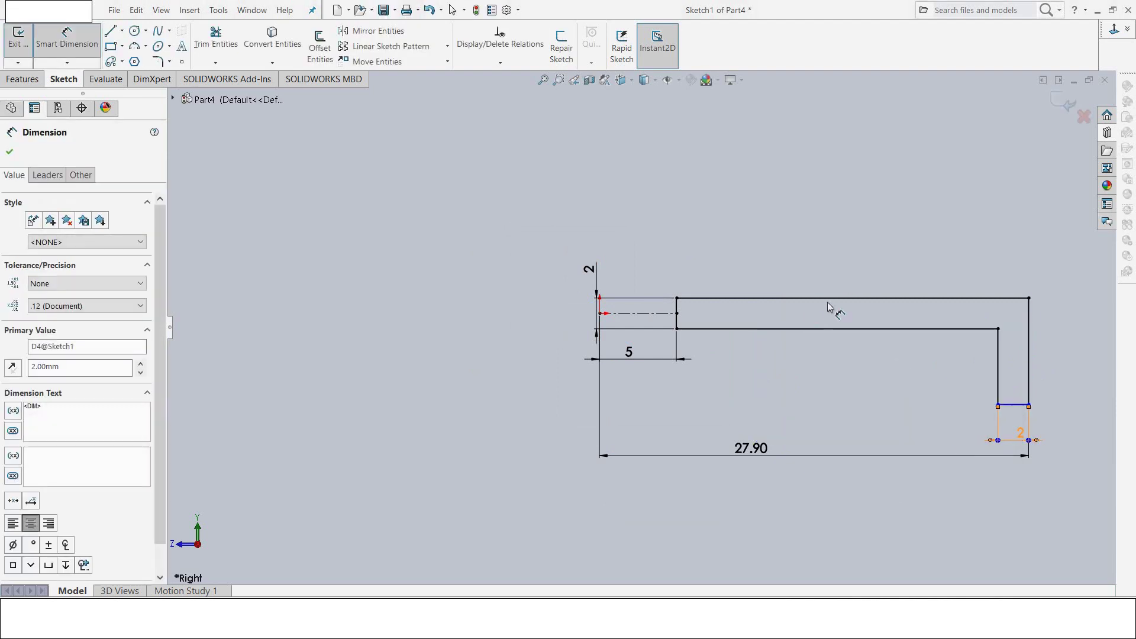
Step: Dimension the leg height to 15 mm and zoom to fit the profile
left_click(834, 298)
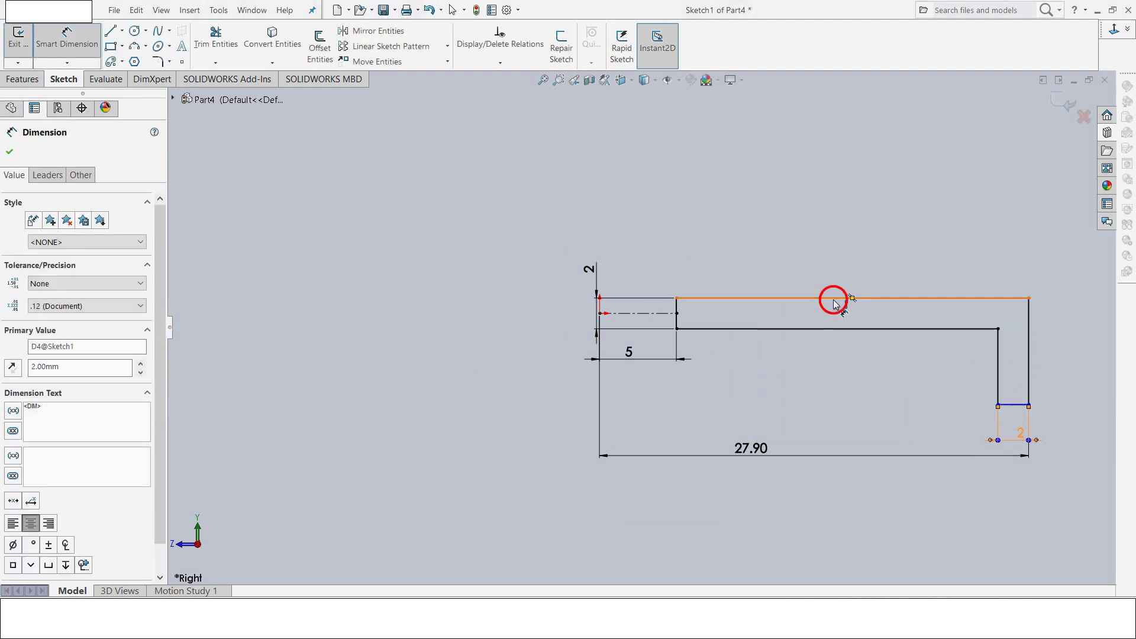
left_click(1019, 405)
left_click(1053, 369)
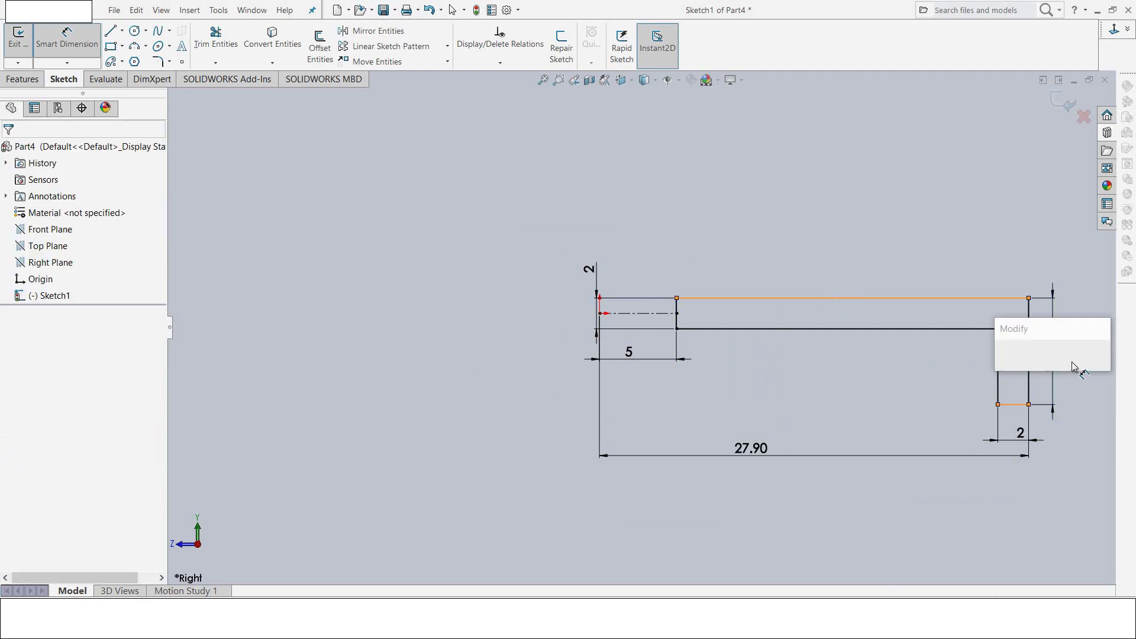
type("15")
key("Return")
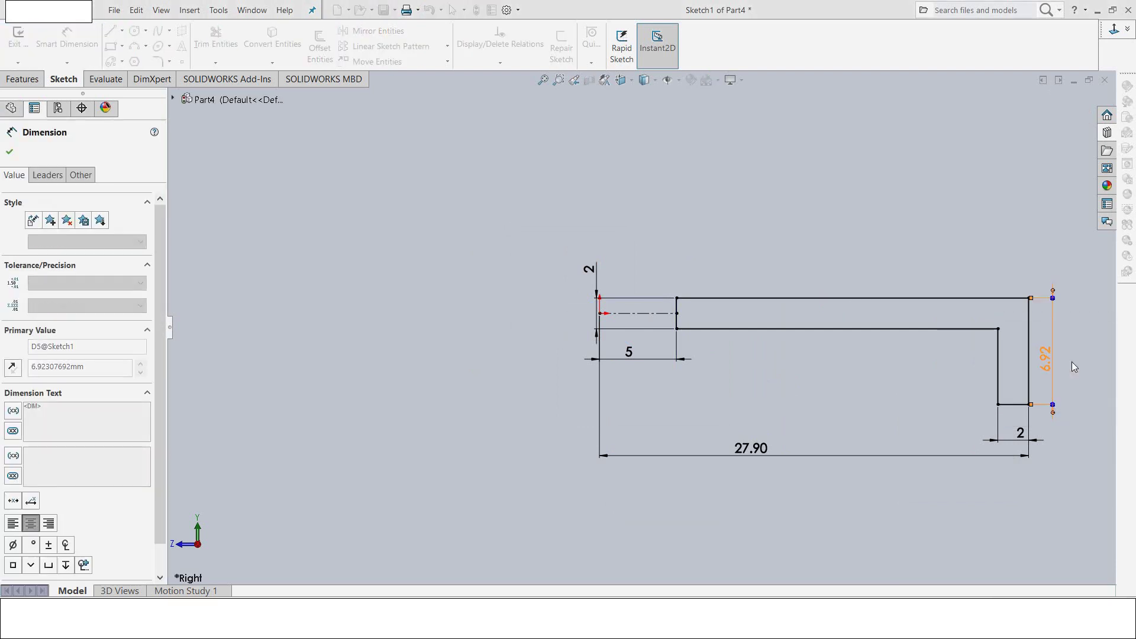
key("z")
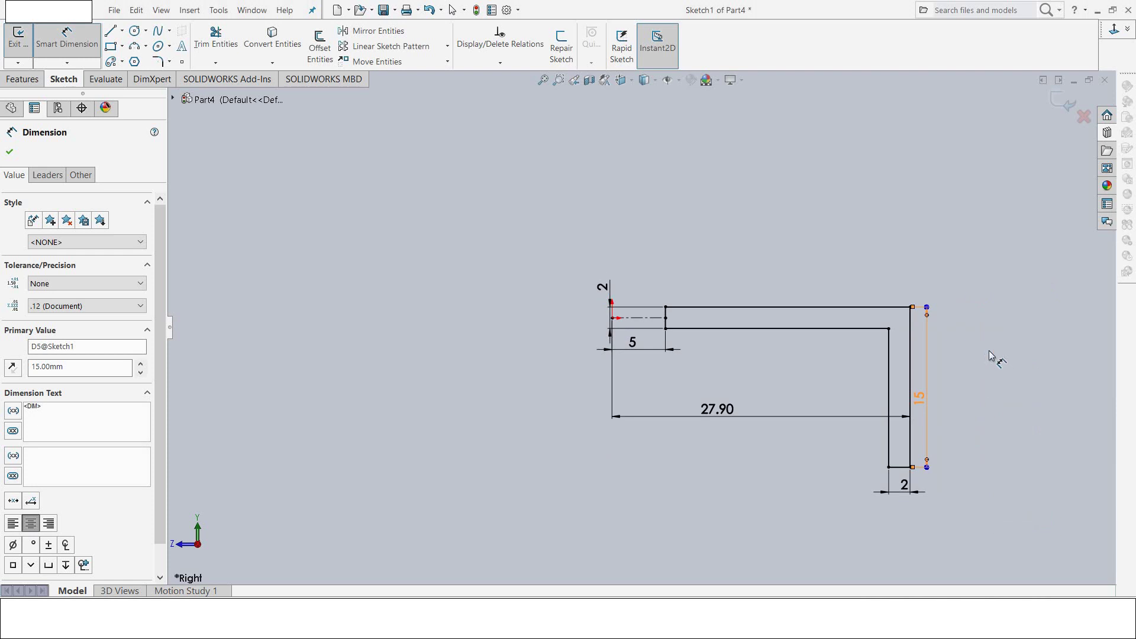
key("f")
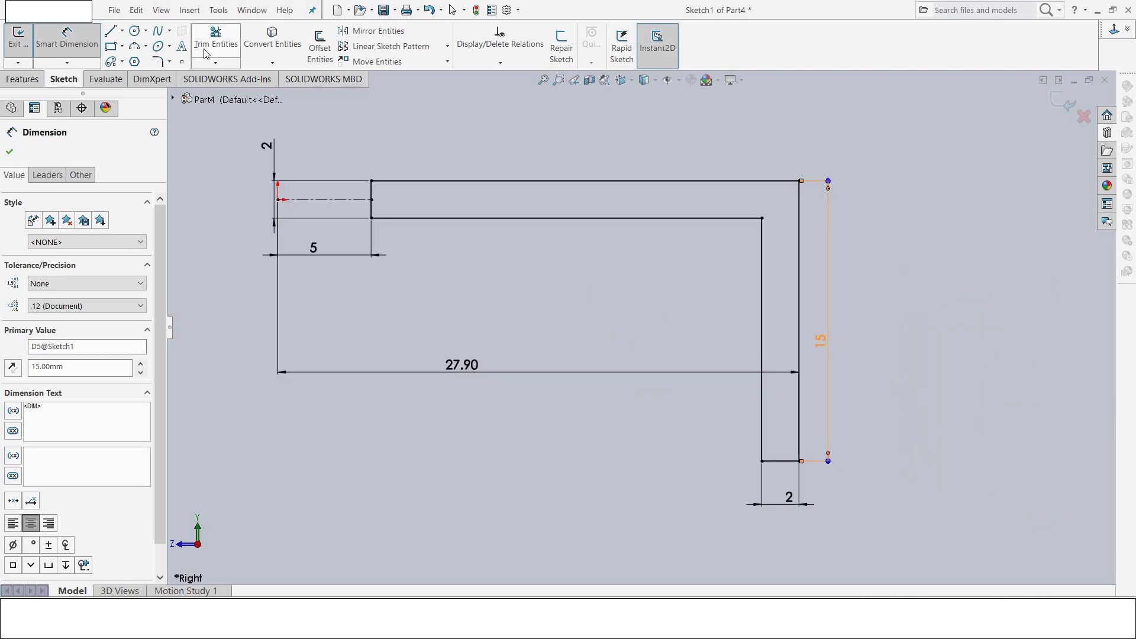
left_click(160, 62)
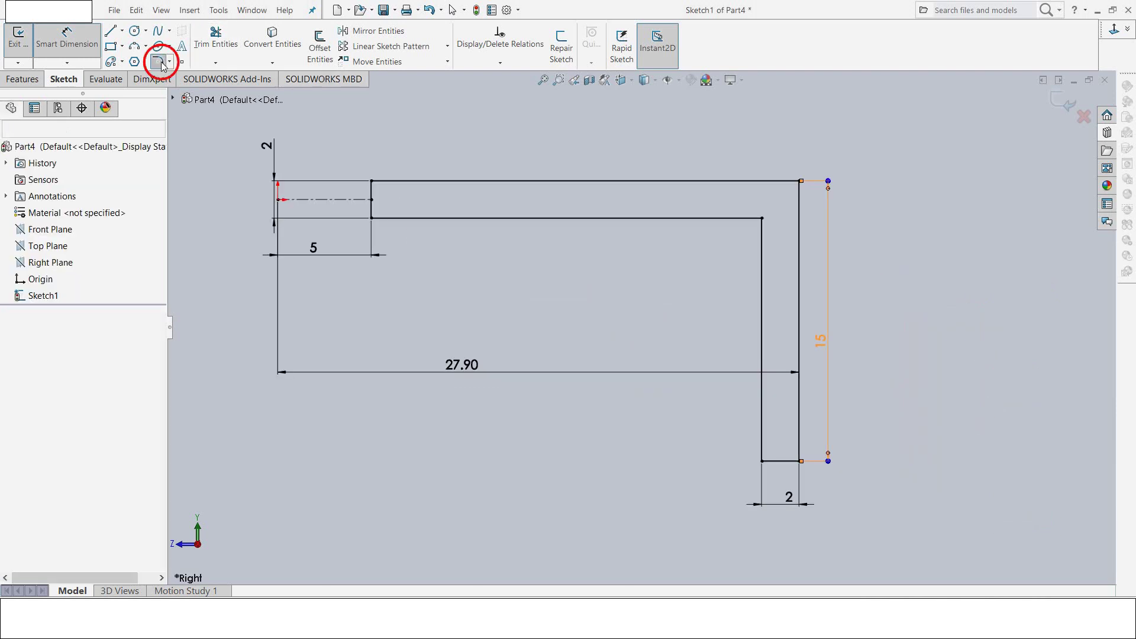
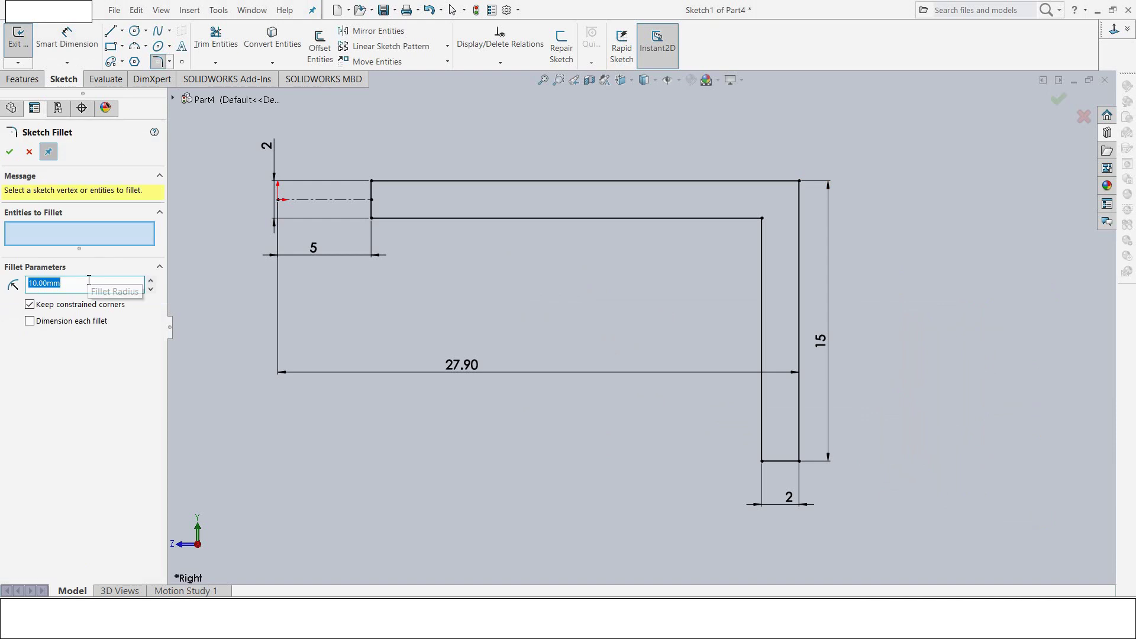
Step: Fillet the inner bend corner at R2 and the outer bend corner at R4
type("2")
left_click(761, 219)
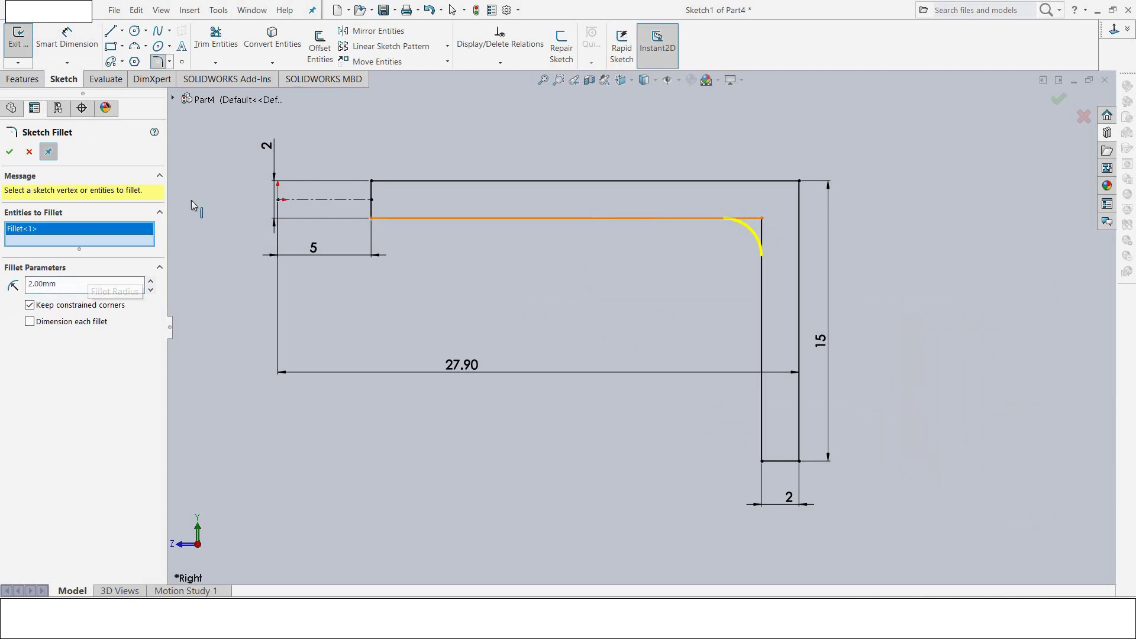
left_click(9, 152)
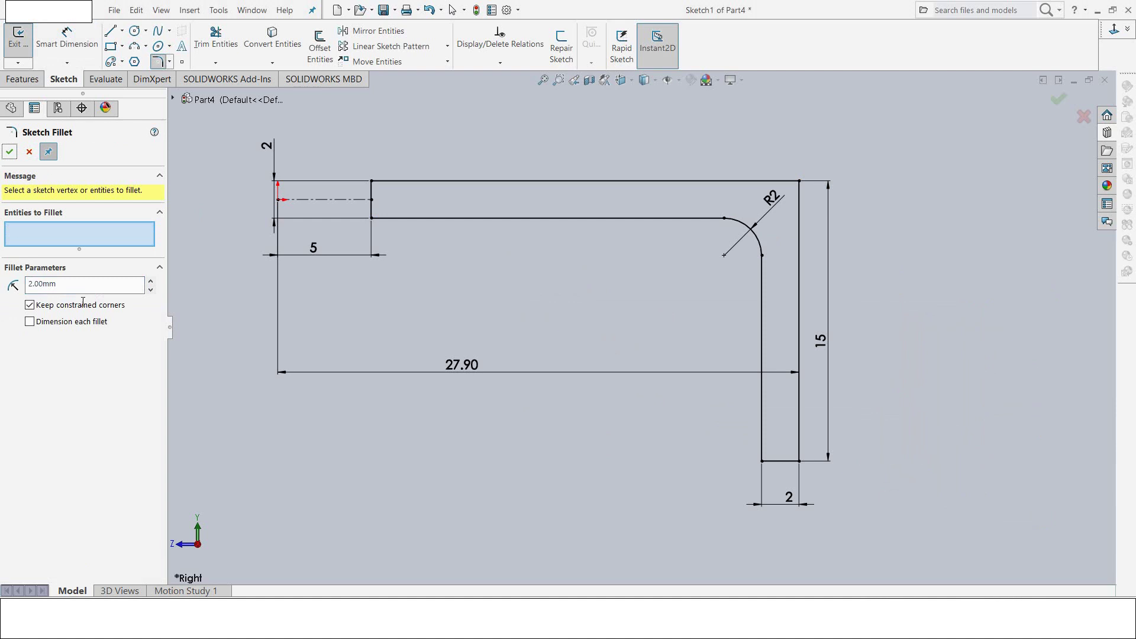
left_click(60, 284)
double_click(60, 284)
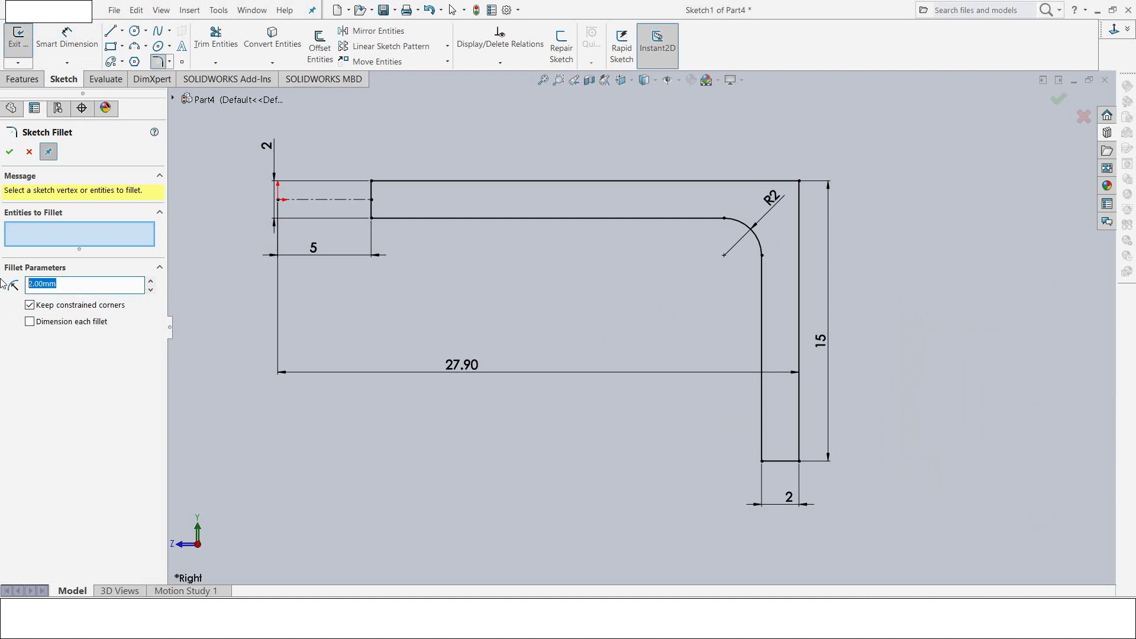
type("4")
left_click(800, 181)
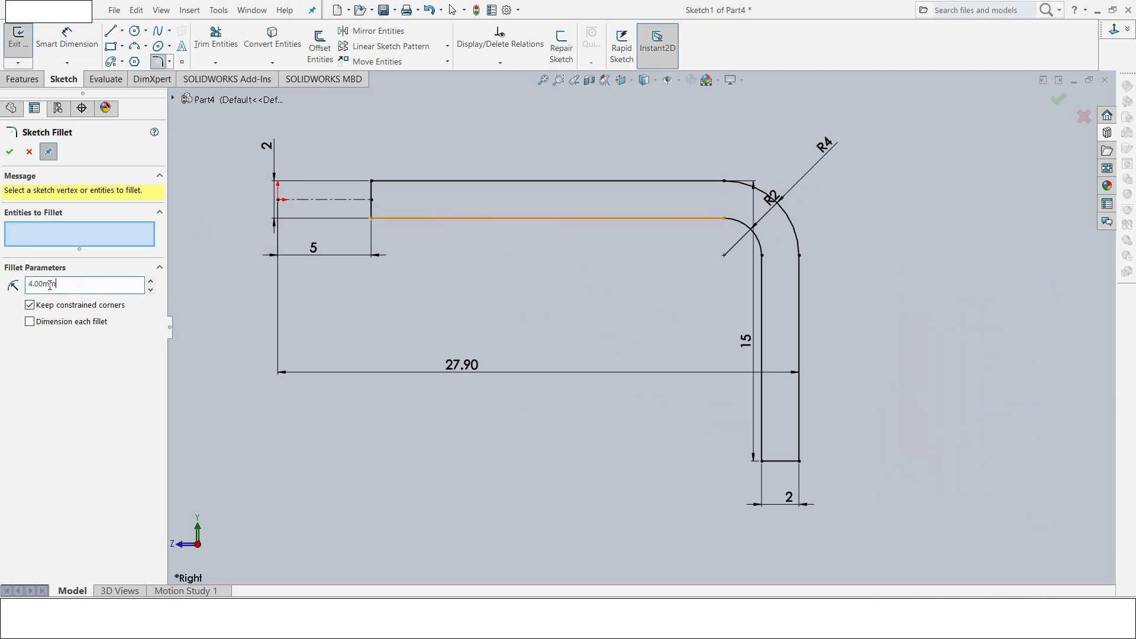
Step: Round the two left-end and two bottom-end corners with 0.50 mm fillets, accepting the relation warnings
left_click_drag(59, 289, 3, 287)
type("0")
left_click(370, 217)
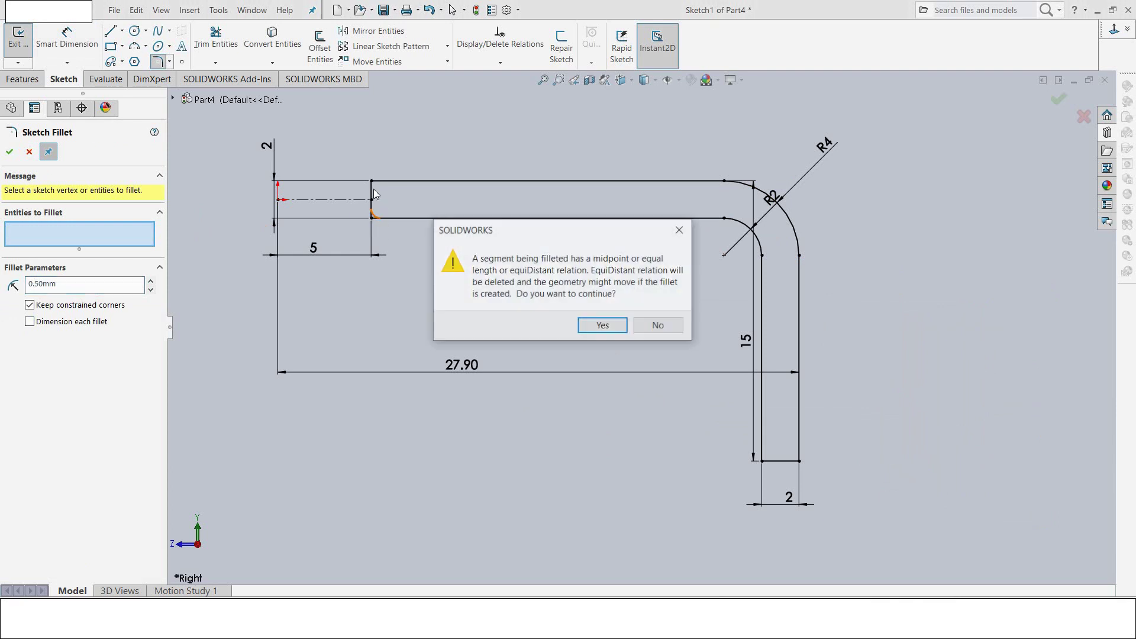
left_click(602, 325)
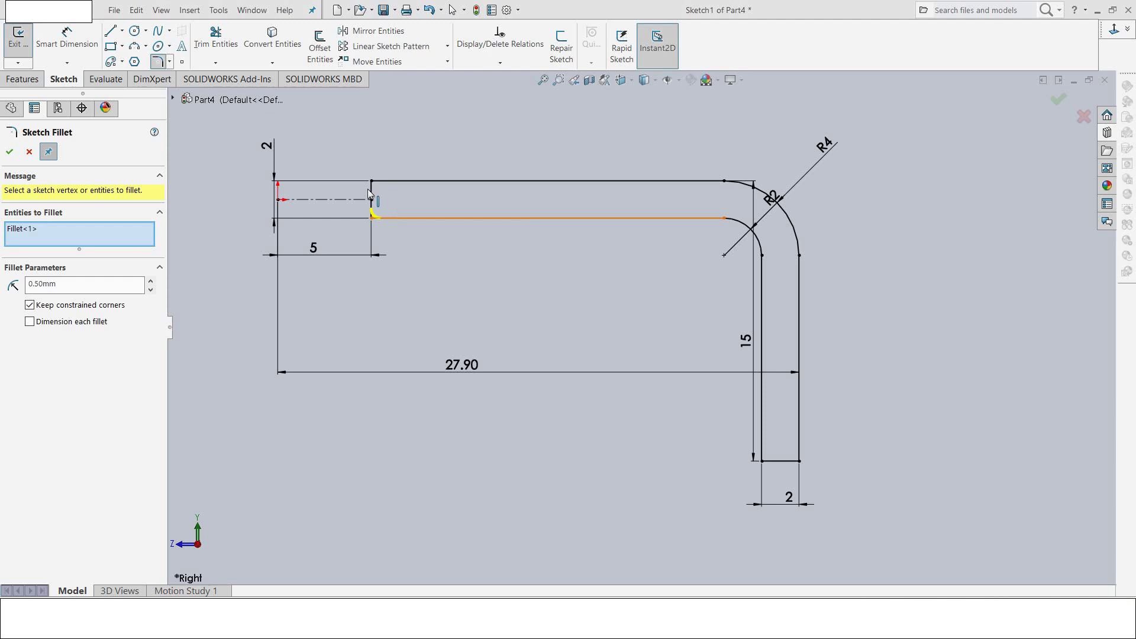
left_click(372, 181)
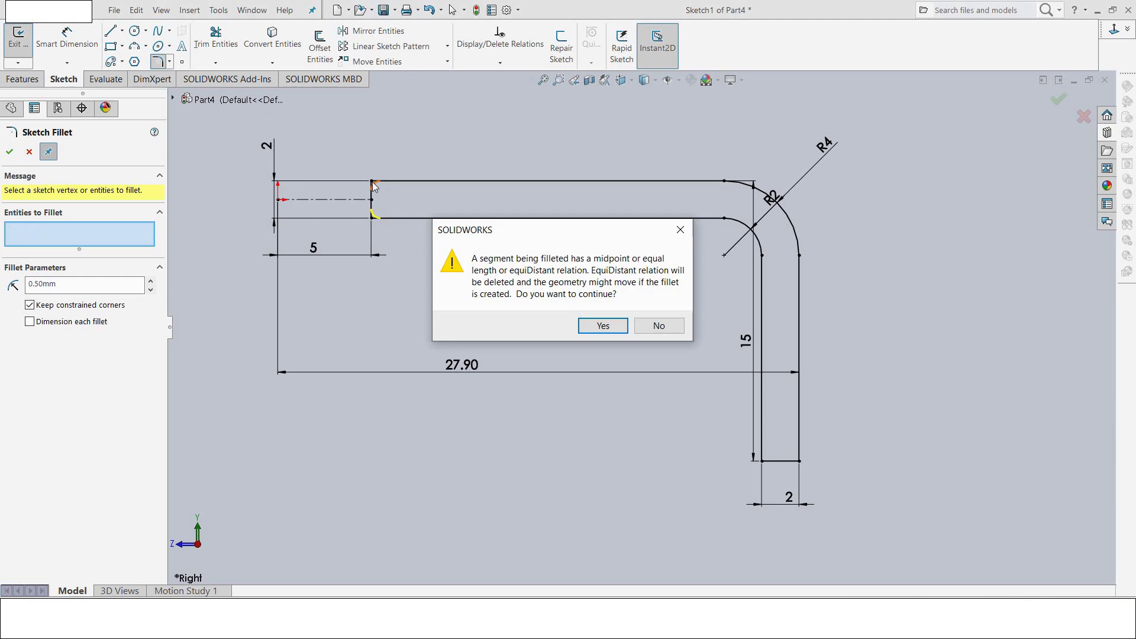
left_click(602, 324)
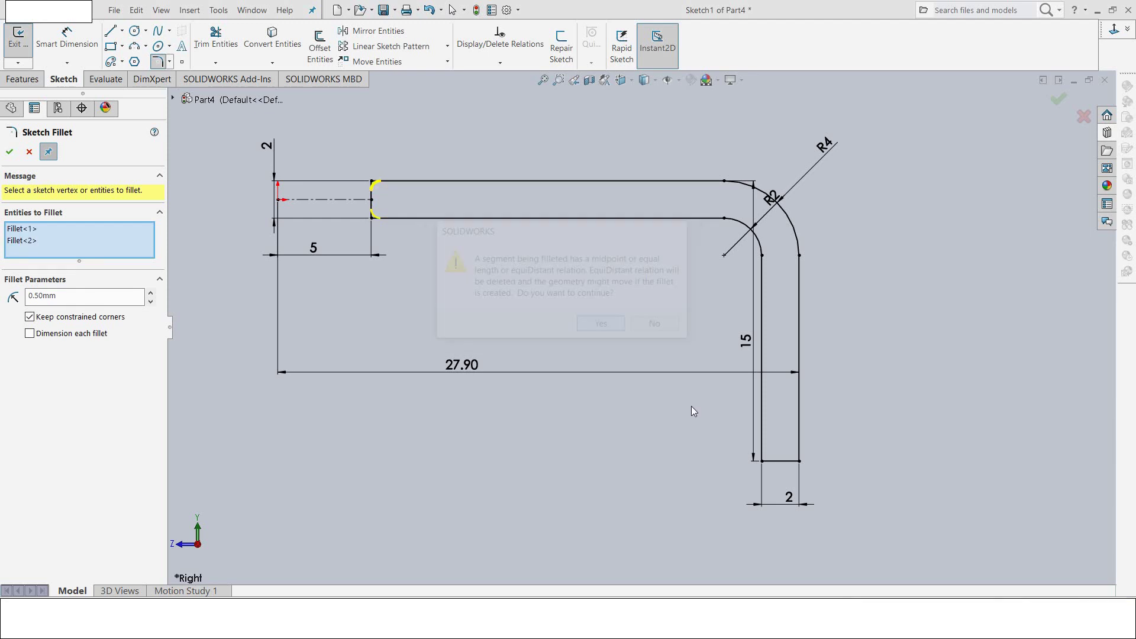
left_click(759, 459)
left_click(797, 461)
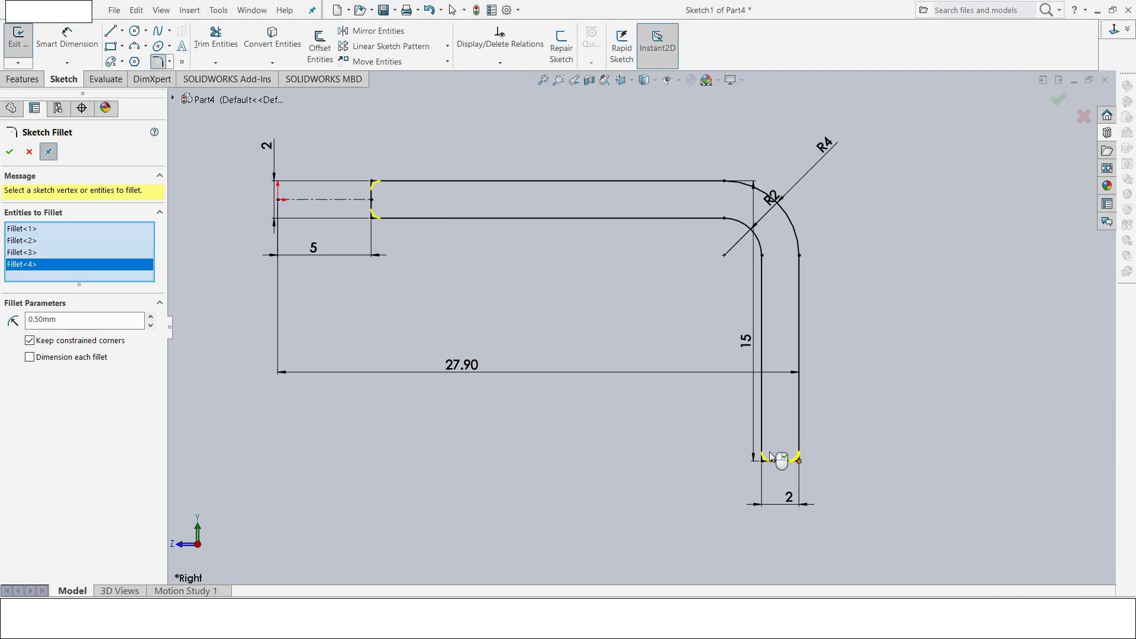
left_click(10, 152)
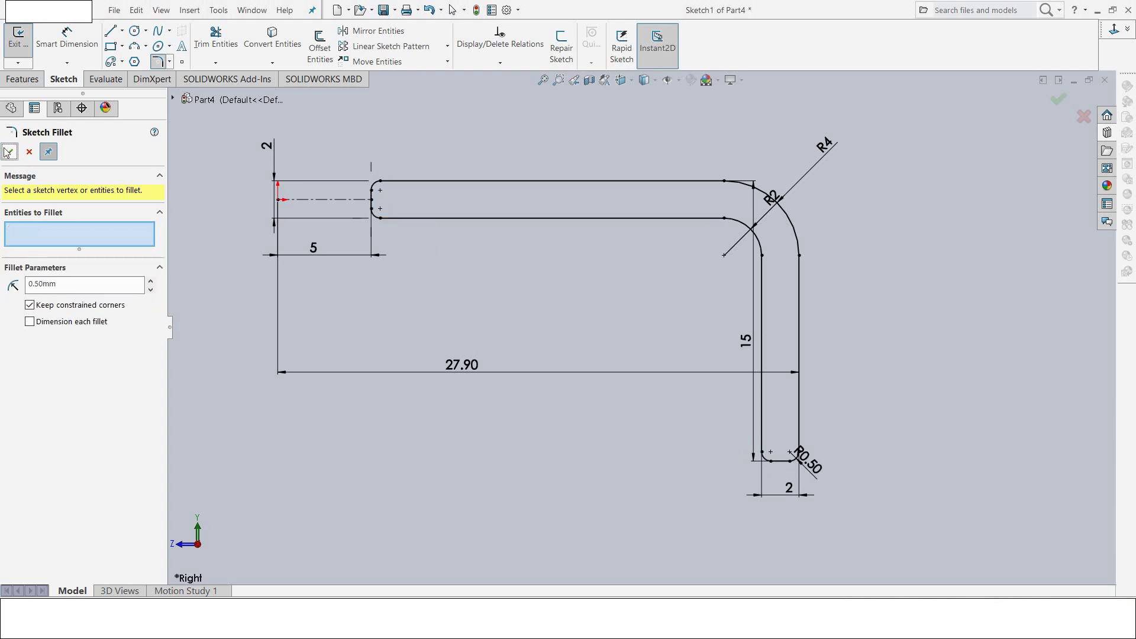
Step: Draw a vertical centerline running straight down from the sketch origin
left_click(9, 152)
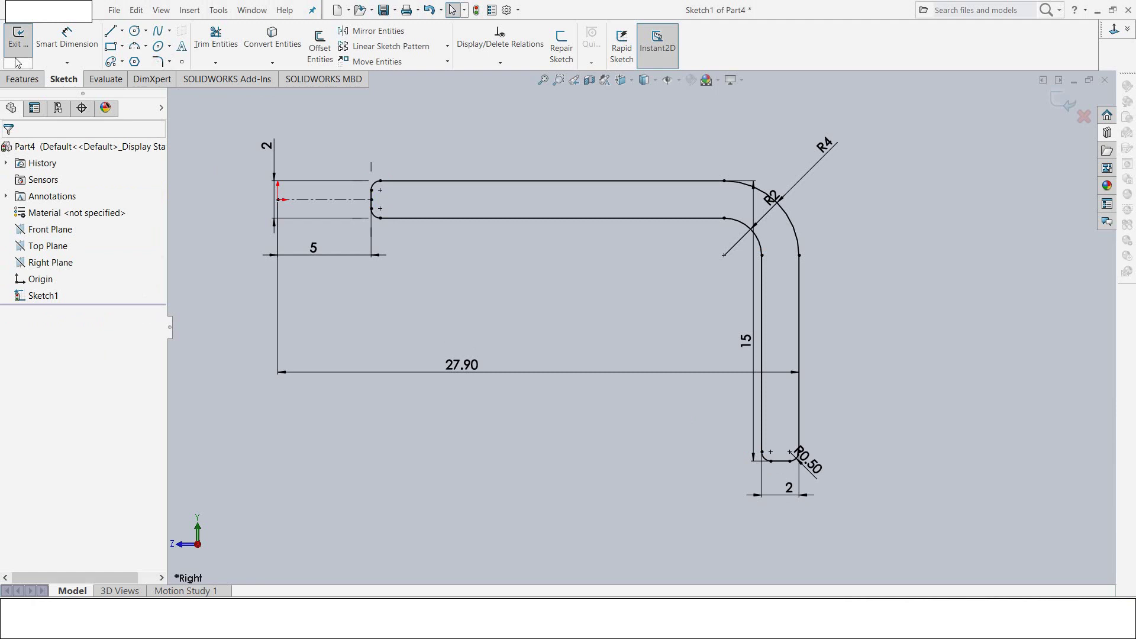
left_click(122, 30)
left_click(118, 54)
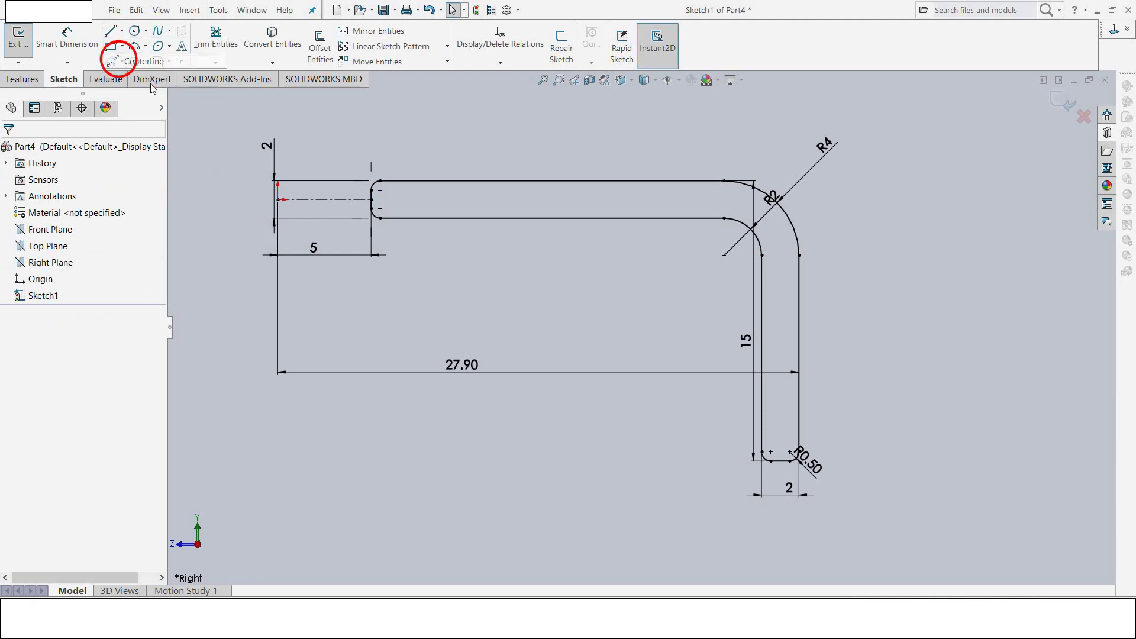
left_click(278, 200)
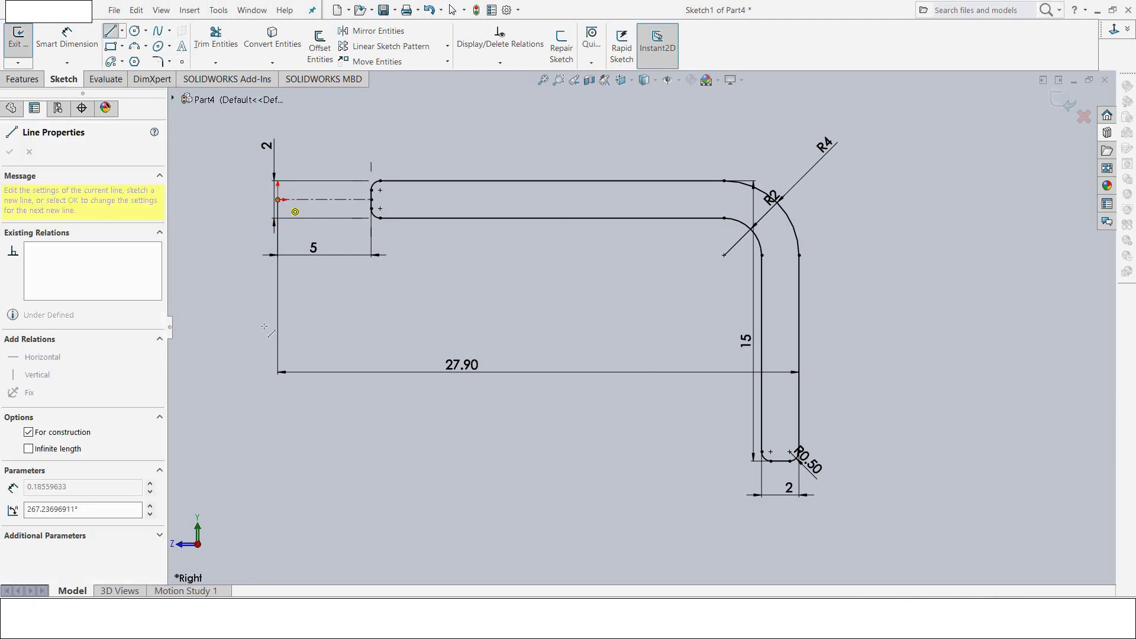
left_click(278, 428)
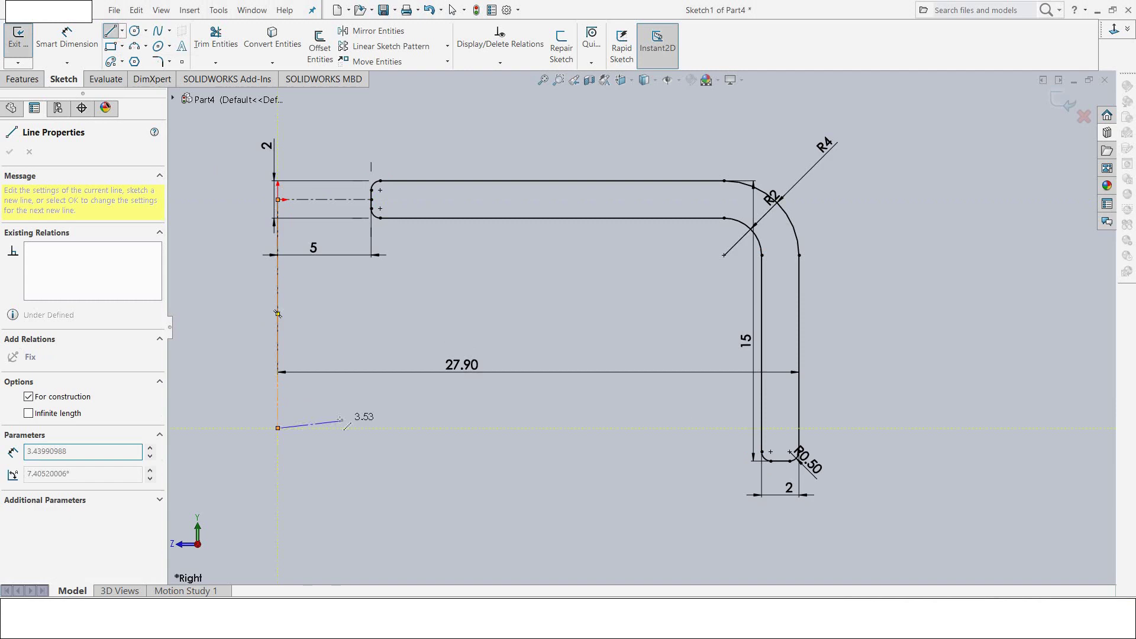
key("Escape")
key("Escape")
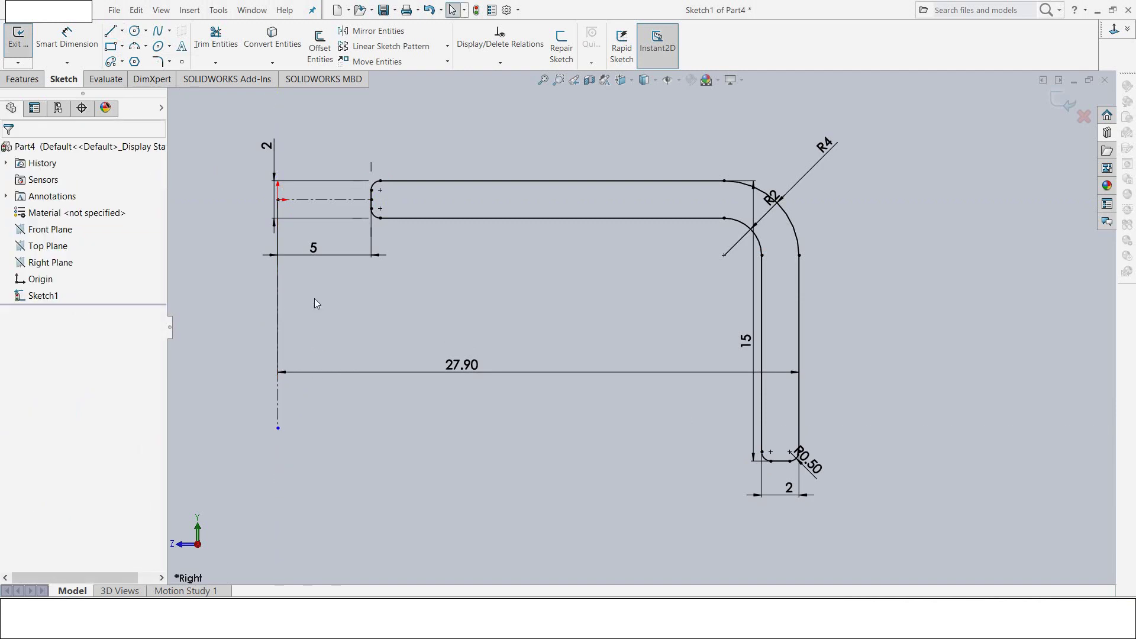
Step: Revolve the profile 360° about the new centerline into Revolve1
left_click(26, 41)
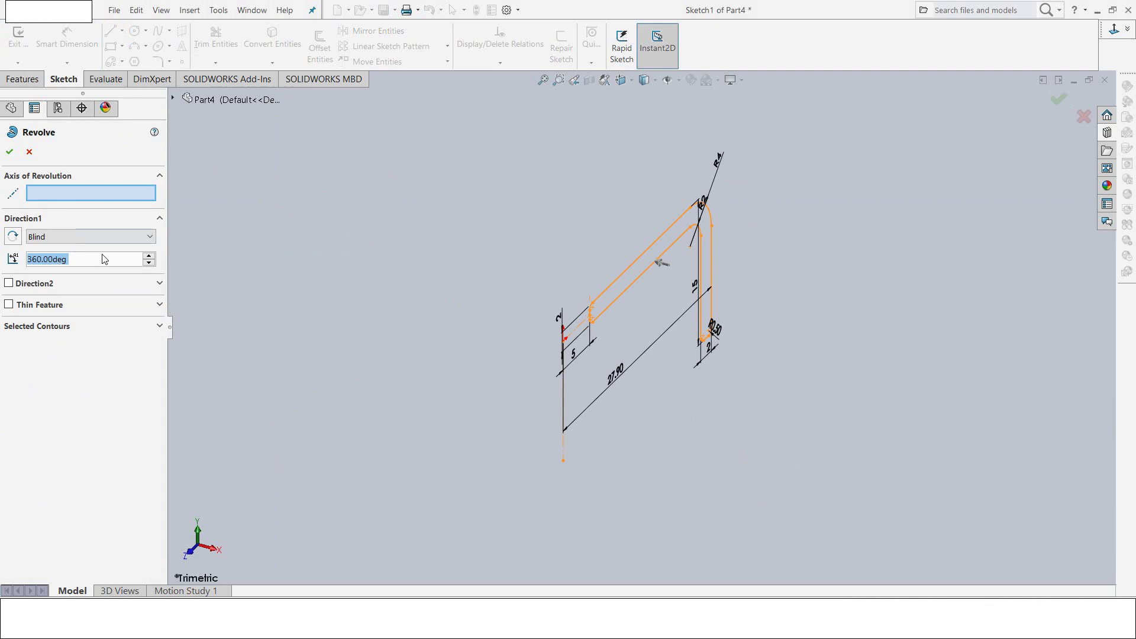
left_click(66, 193)
left_click(562, 448)
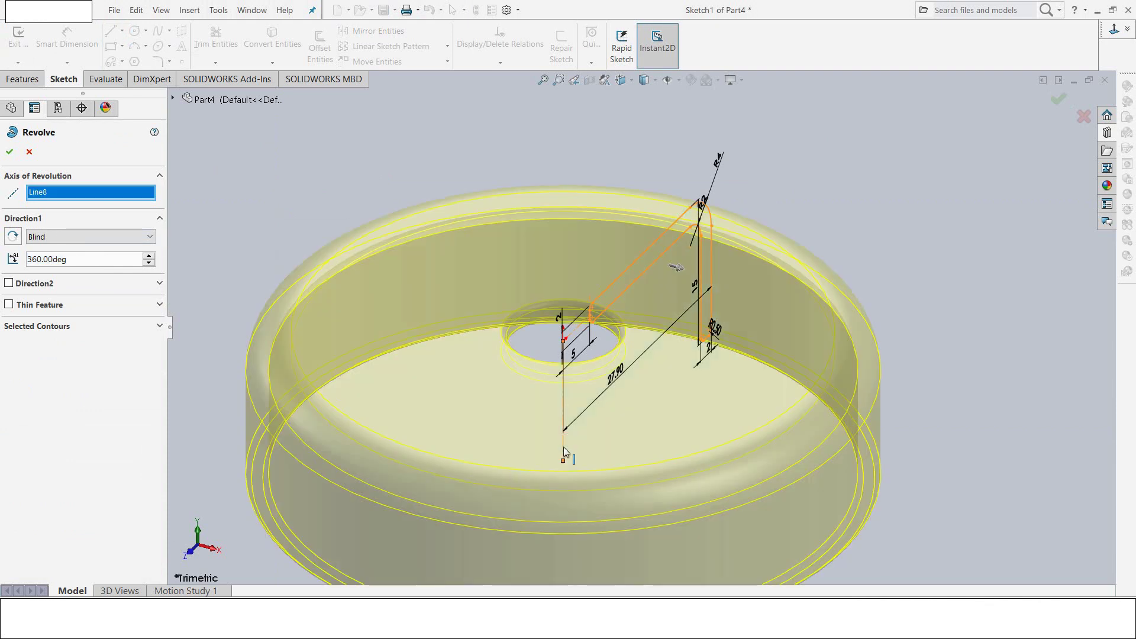
left_click(9, 152)
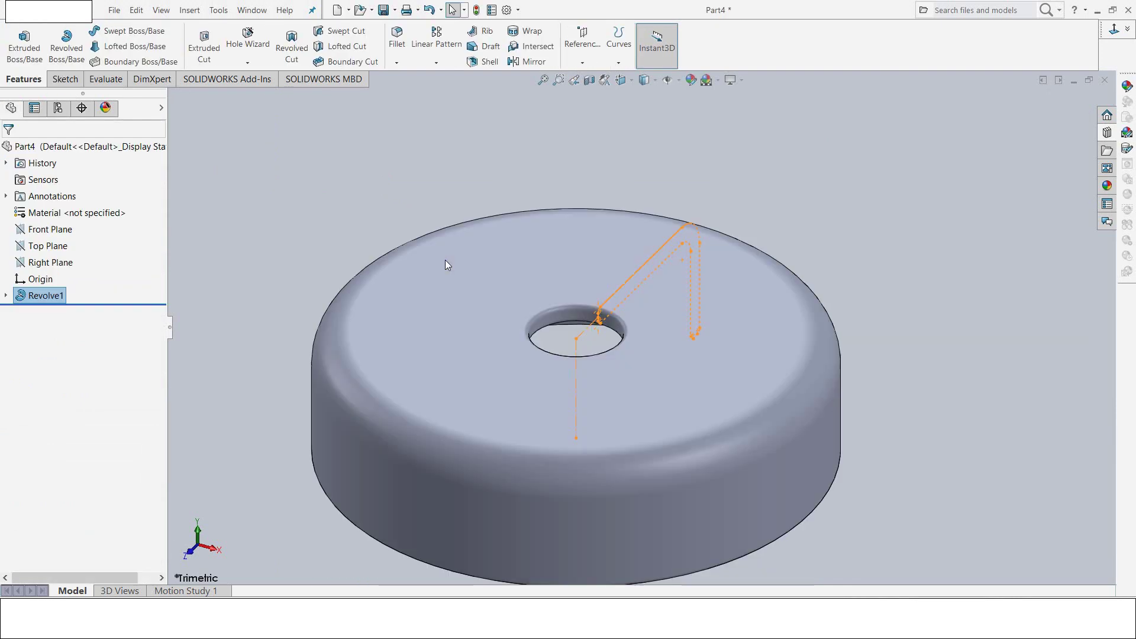
Step: Assign BUTYL from the SOLIDWORKS Materials Rubber category to the cap
key("z")
left_click(349, 250)
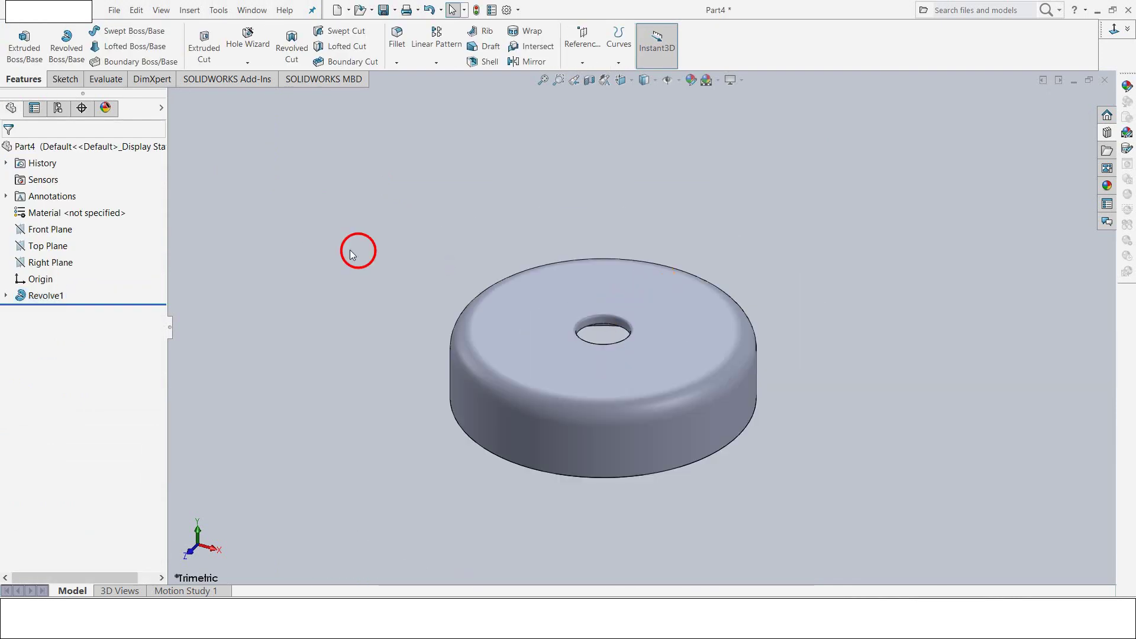
right_click(108, 215)
left_click(138, 224)
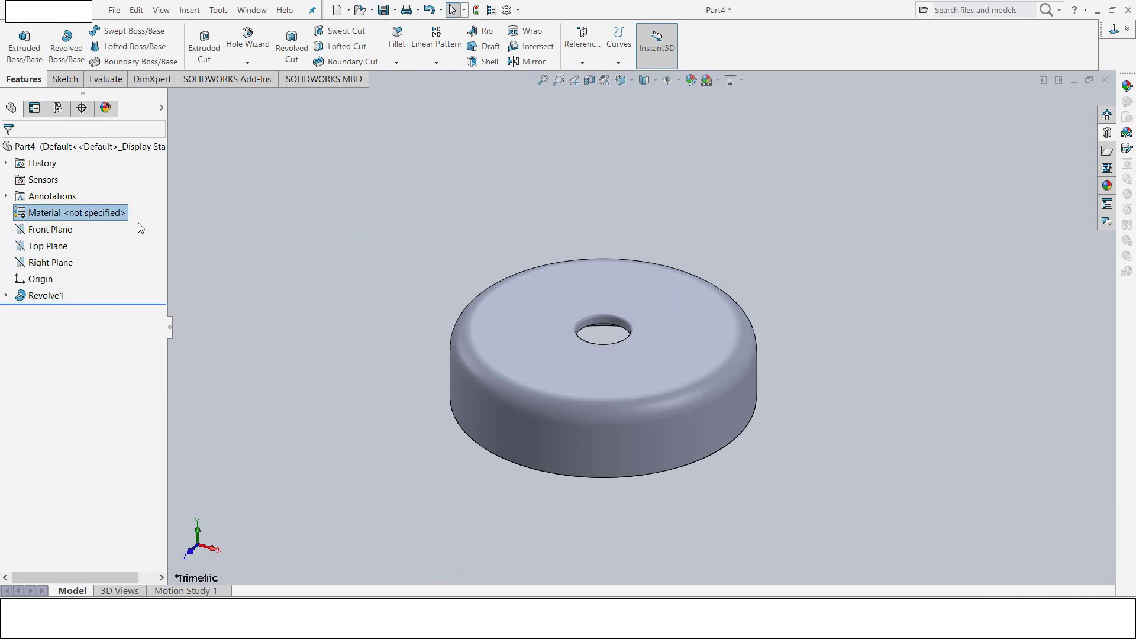
left_click(307, 108)
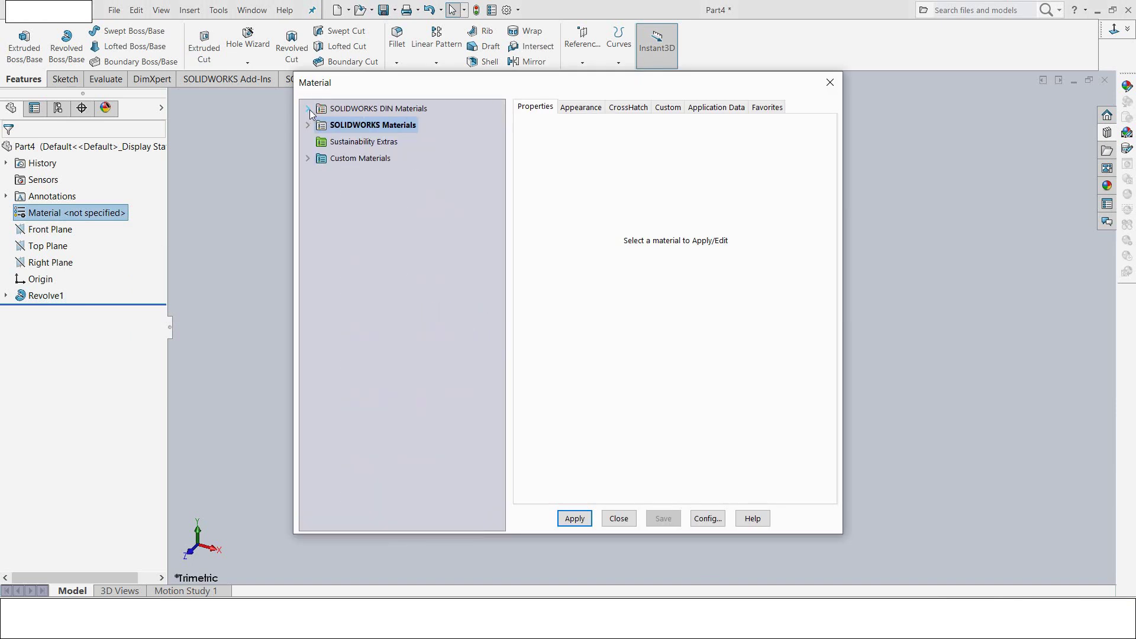
left_click(307, 109)
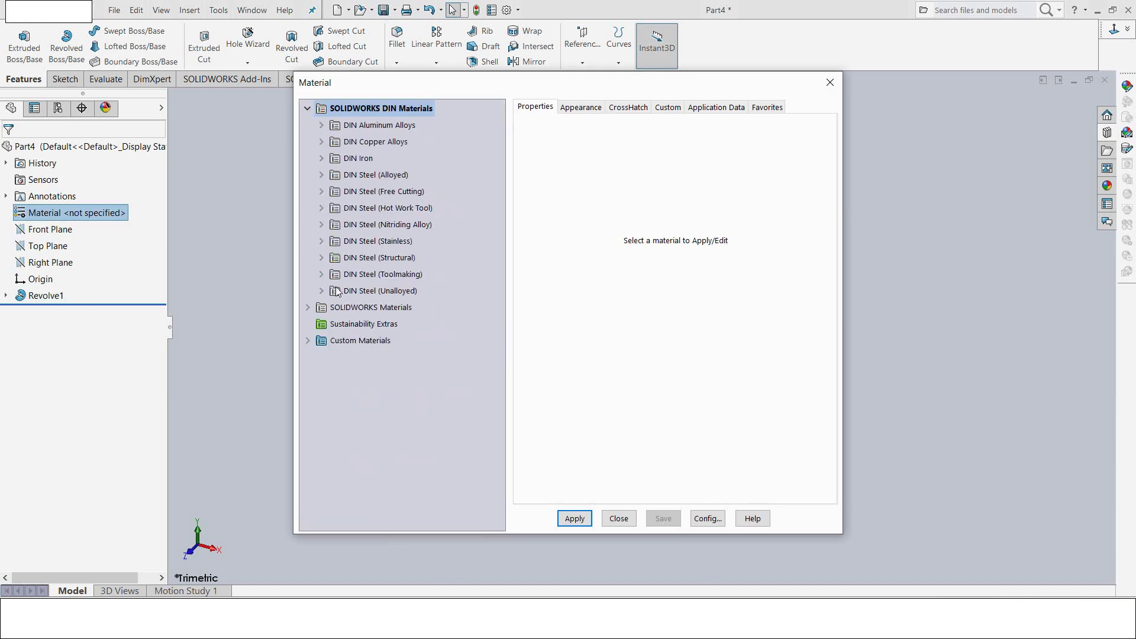
left_click(308, 308)
left_click(306, 109)
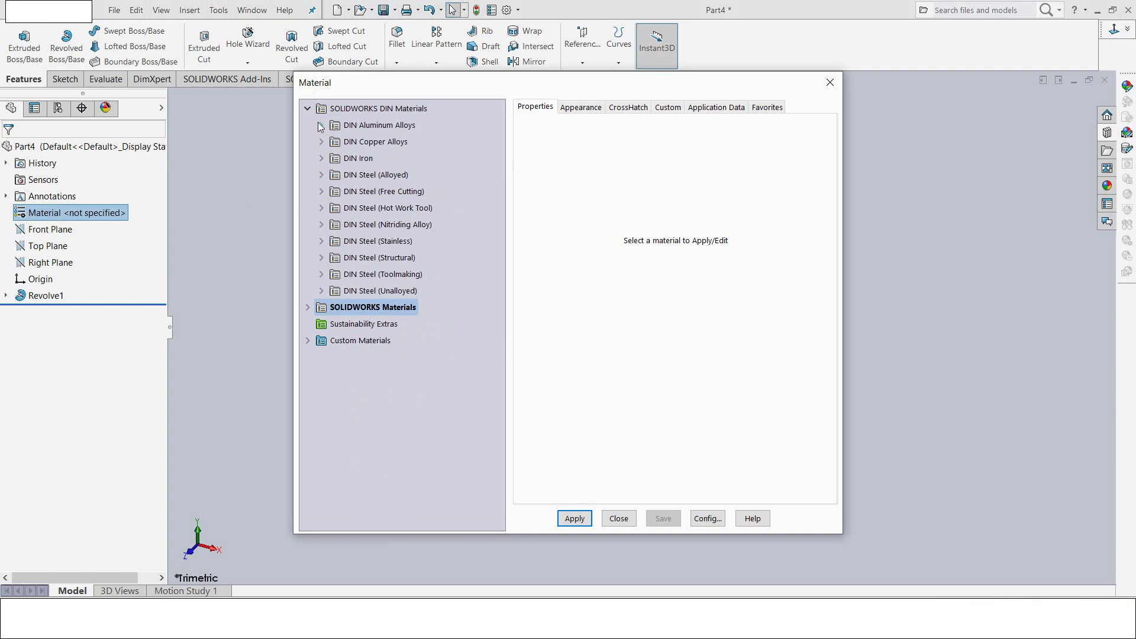
left_click(308, 308)
scroll(363, 295, "down", 10)
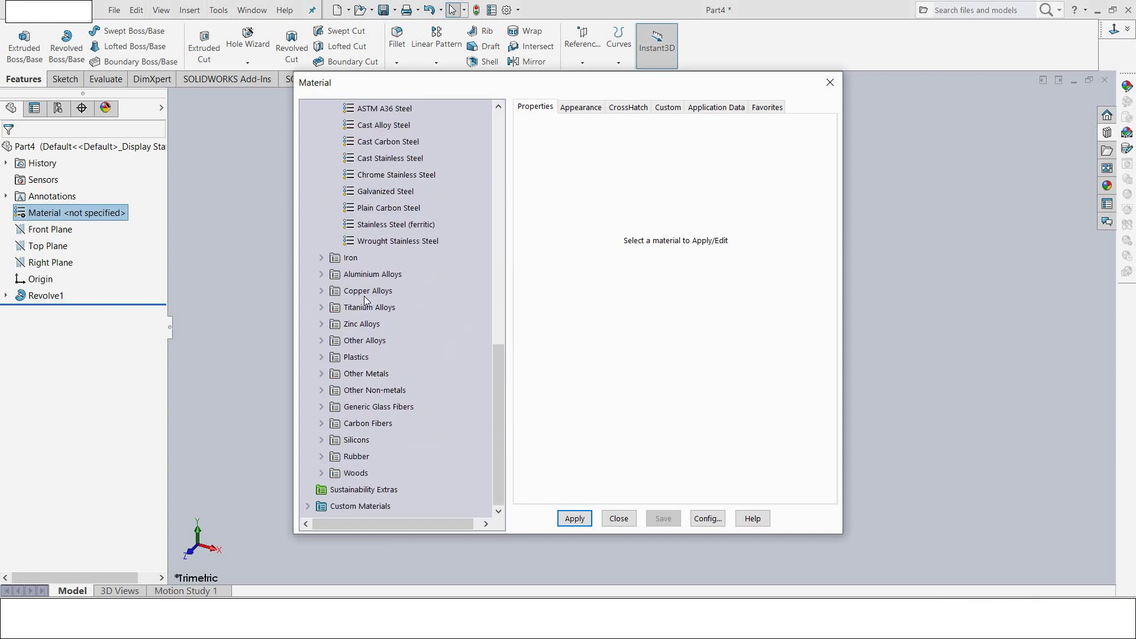
left_click(328, 462)
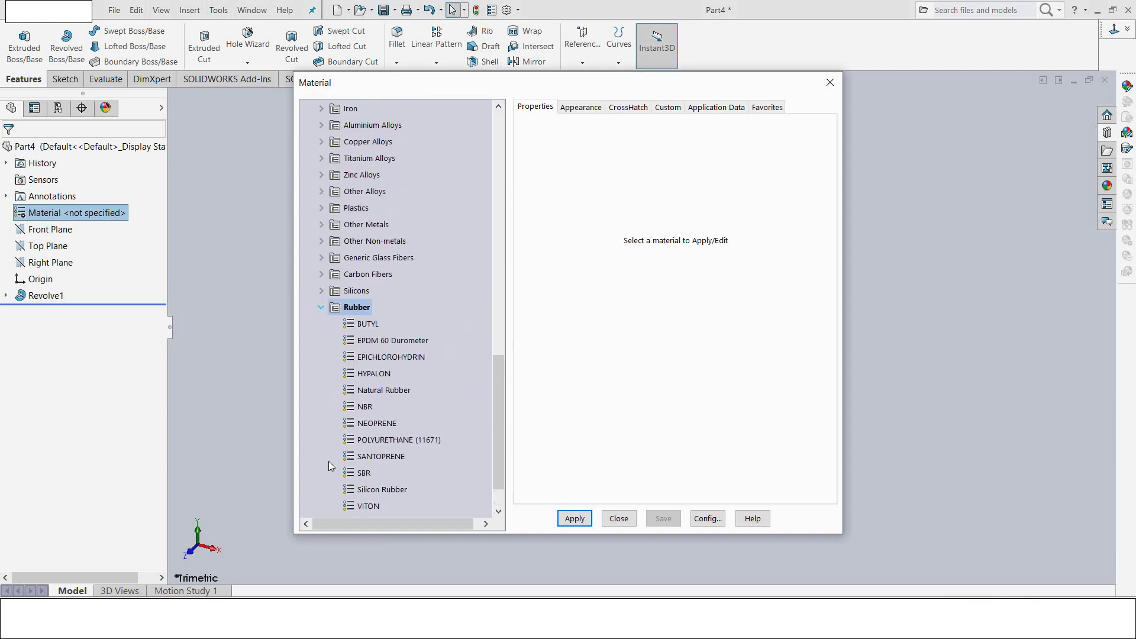
left_click(364, 324)
left_click(573, 519)
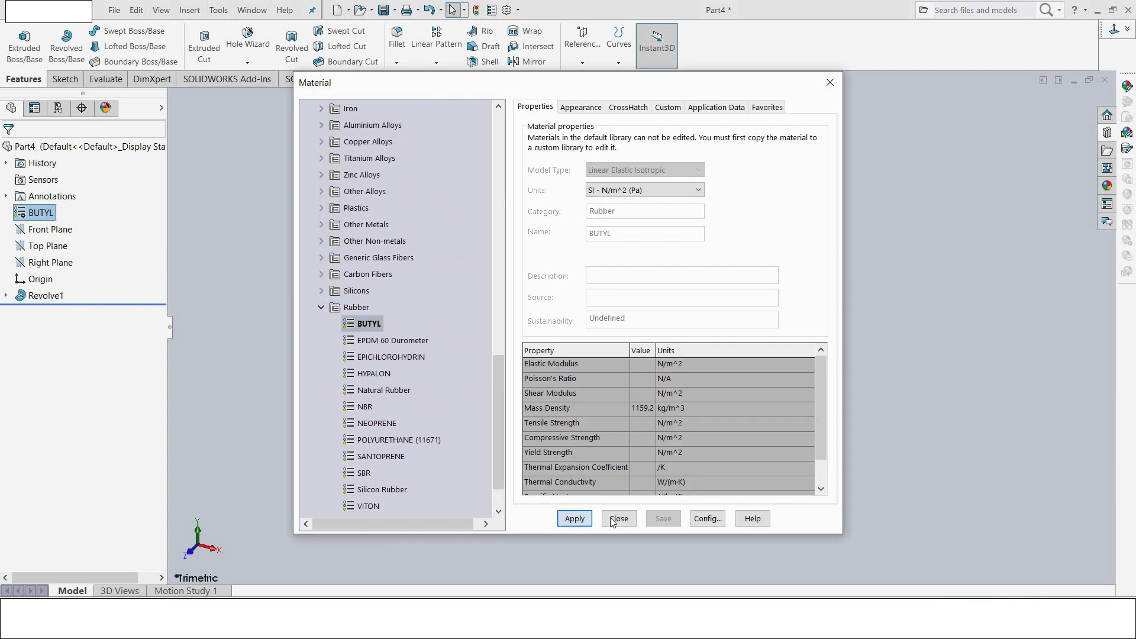
left_click(619, 519)
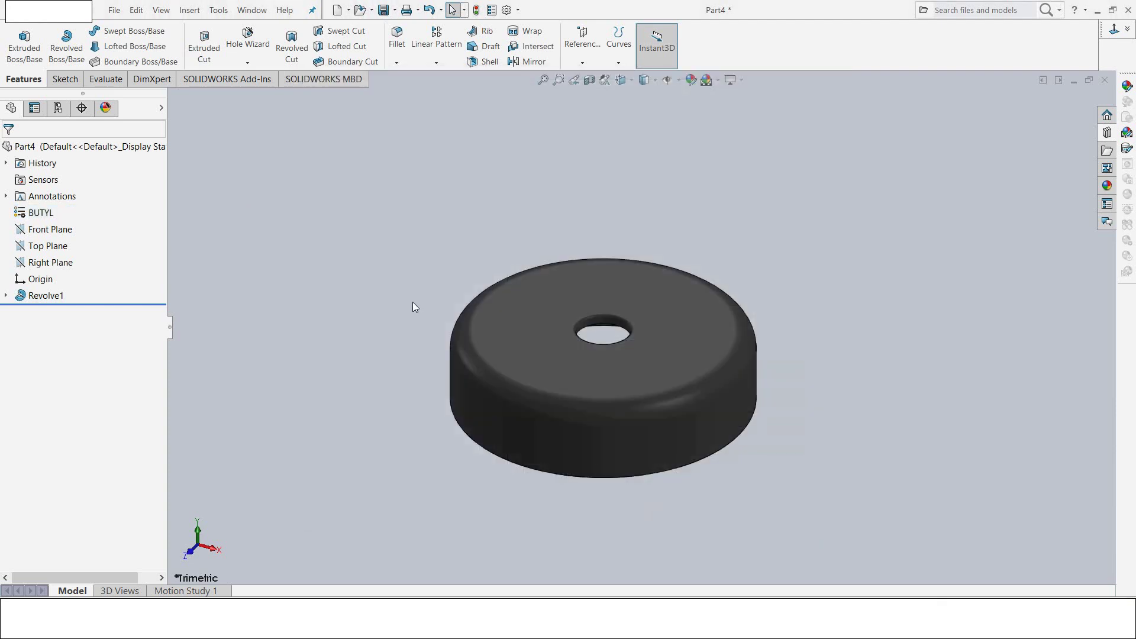
scroll(413, 304, "up", 2)
Step: Save and close EX11.3, then create the new empty part Part5
mouse_move(441, 300)
middle_mouse_down()
mouse_move(410, 251)
mouse_move(407, 351)
middle_mouse_up()
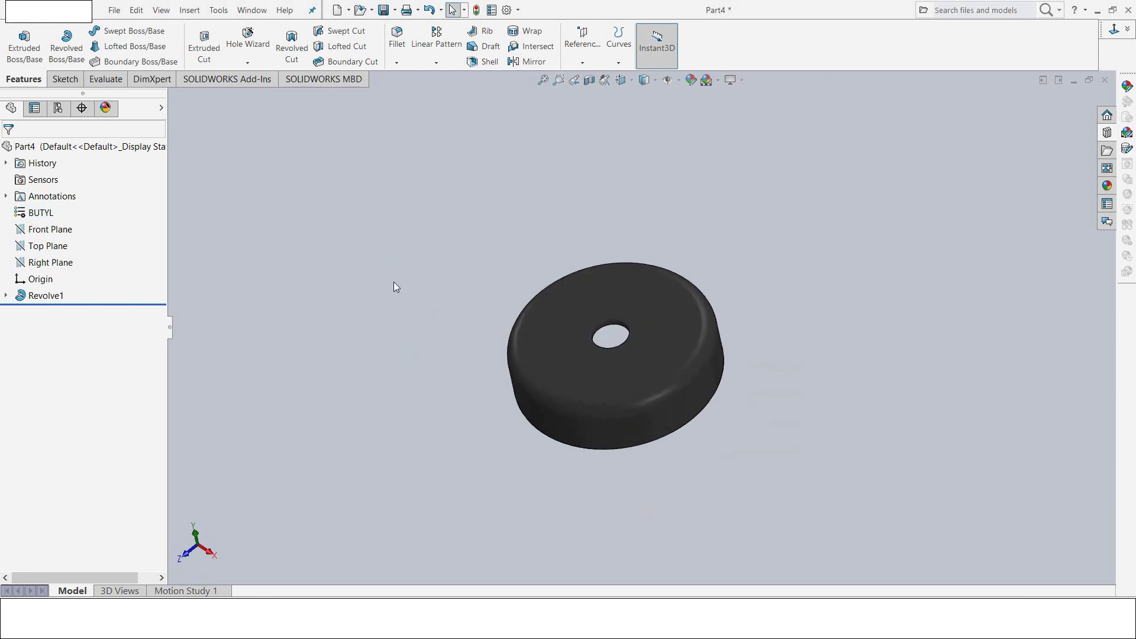
left_click(383, 10)
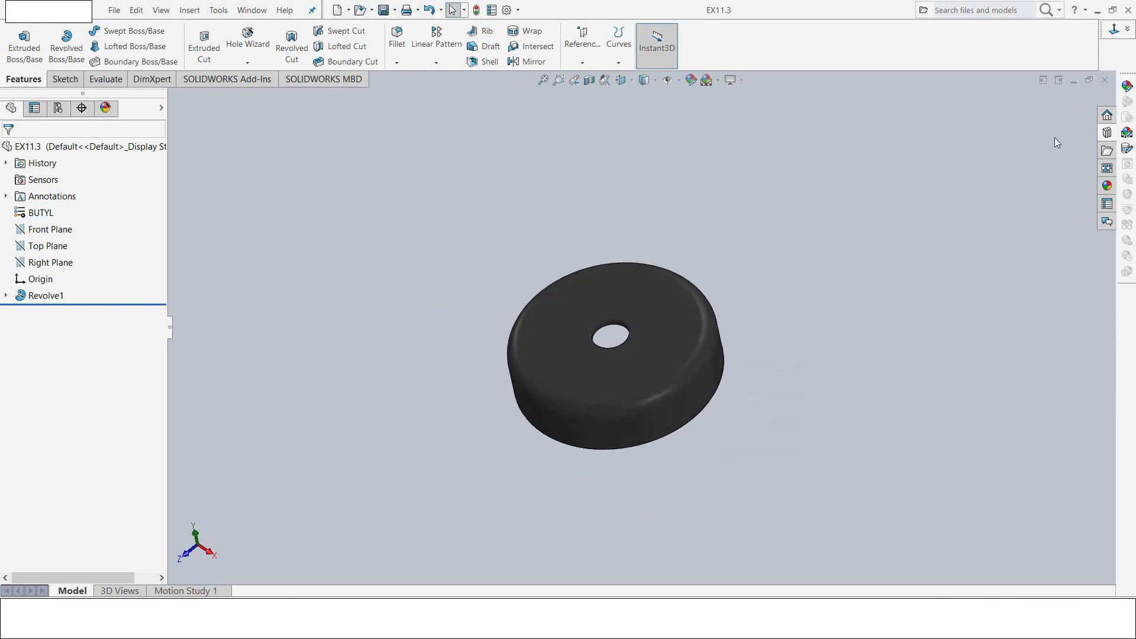
left_click(1104, 79)
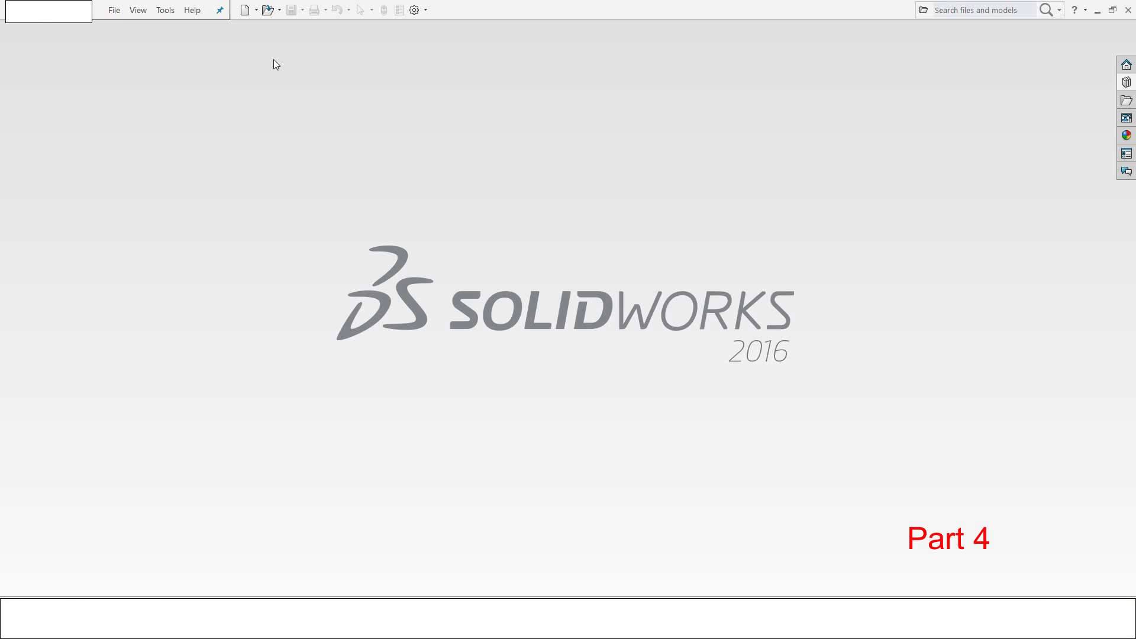
left_click(242, 13)
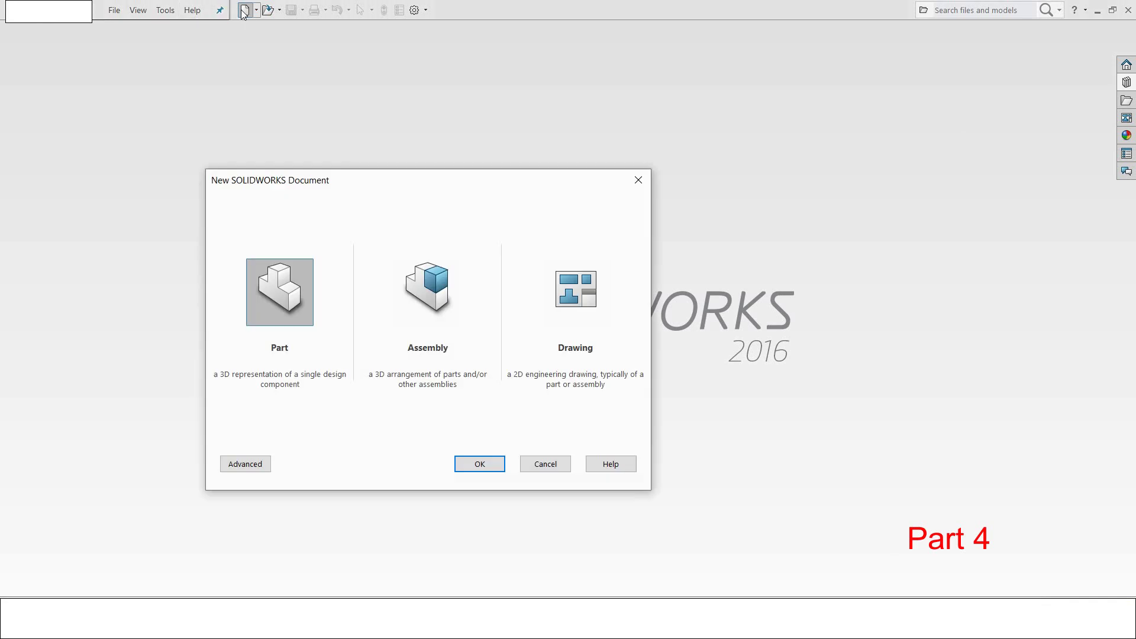
left_click(484, 467)
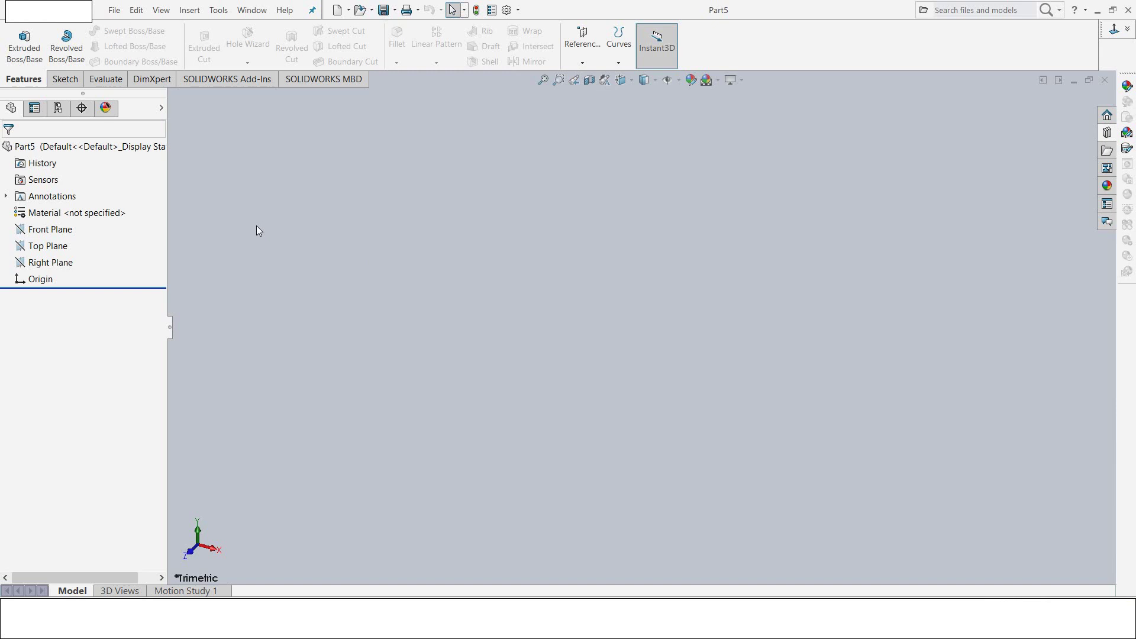
Step: Start an extruded boss on the Top Plane and draw a circle at the origin
left_click(23, 42)
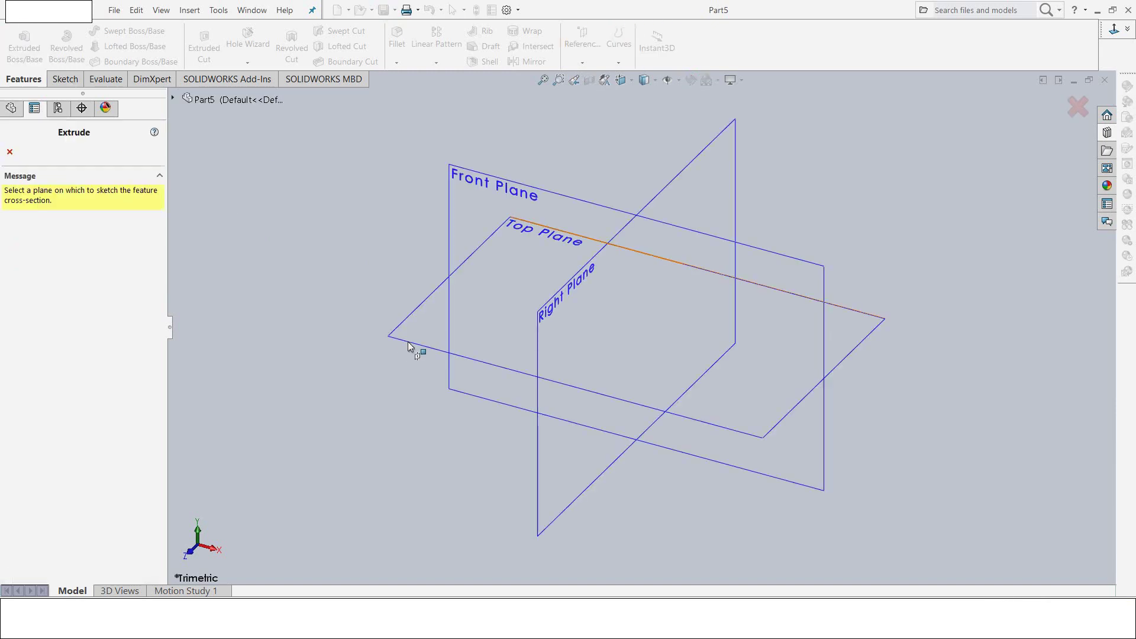
left_click(404, 341)
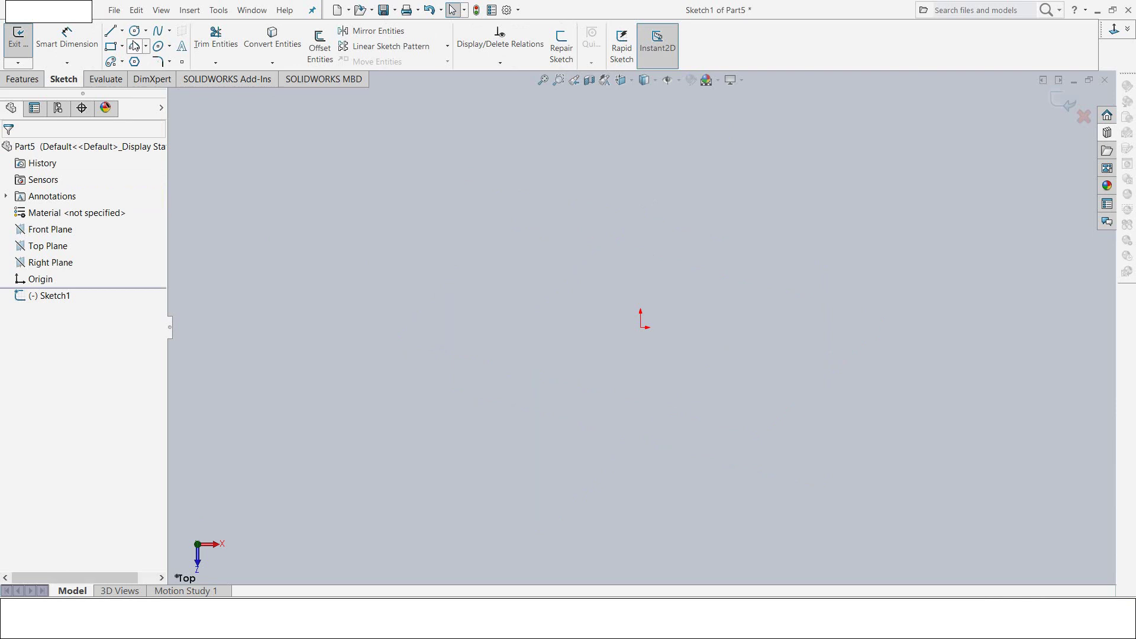
left_click(135, 30)
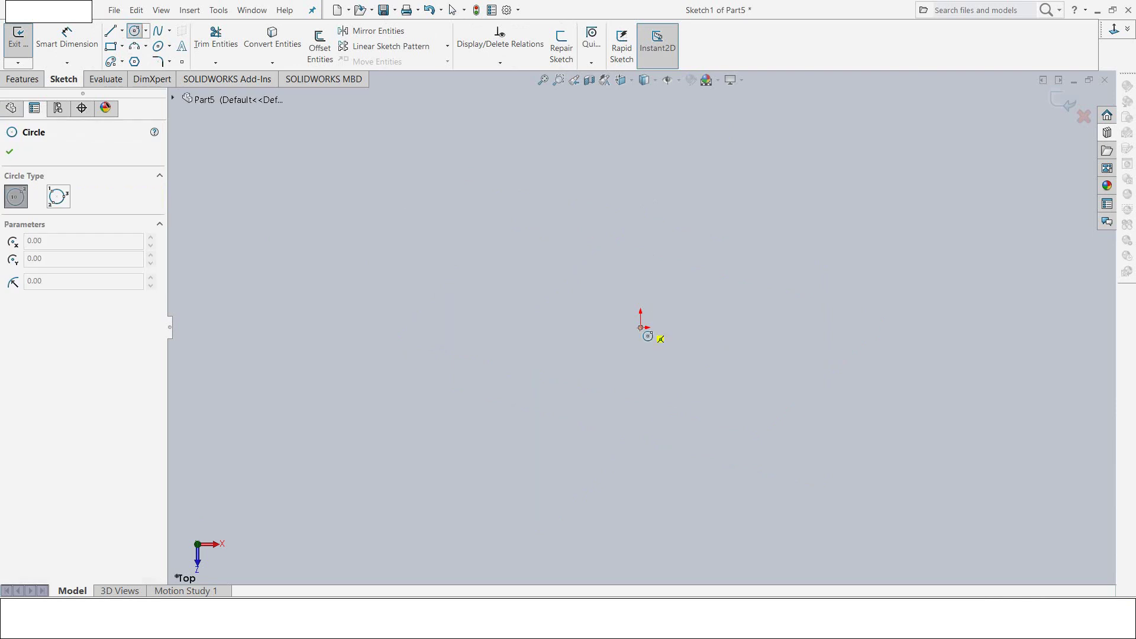
left_click(641, 327)
left_click(720, 274)
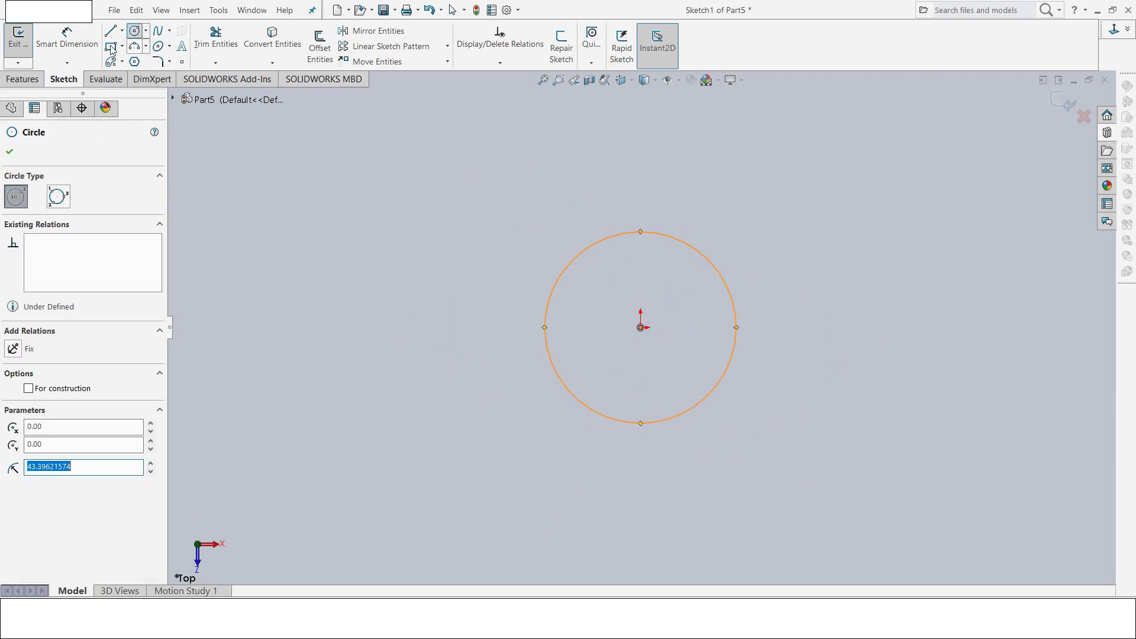
Step: Dimension the circle to an 18.48 mm diameter and exit to the extrusion preview
left_click(67, 38)
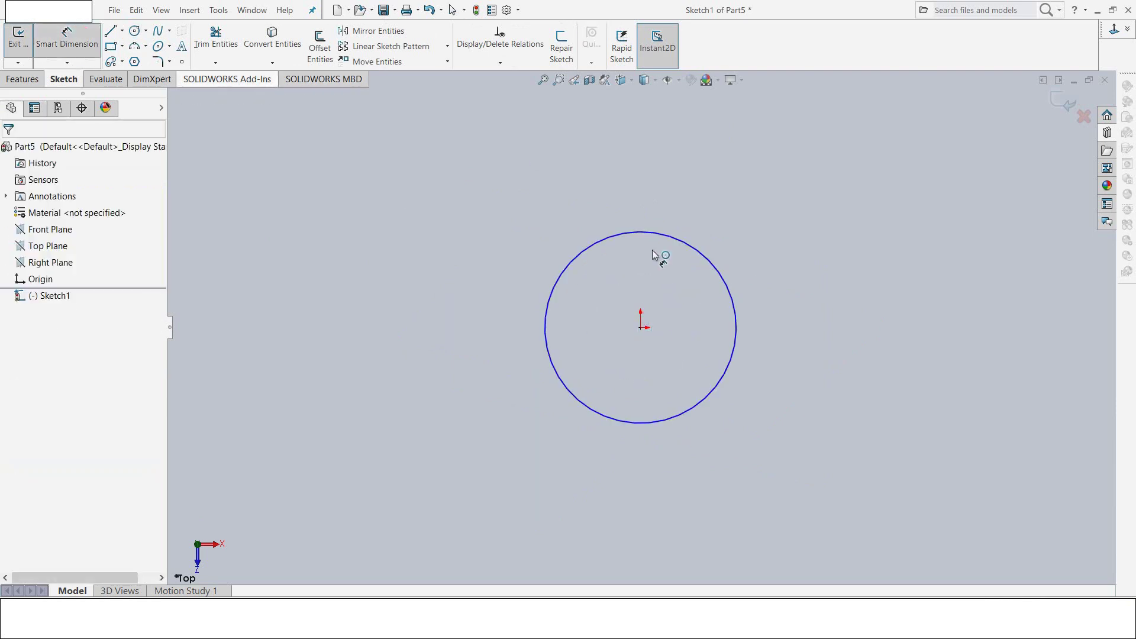
left_click(713, 267)
left_click(812, 209)
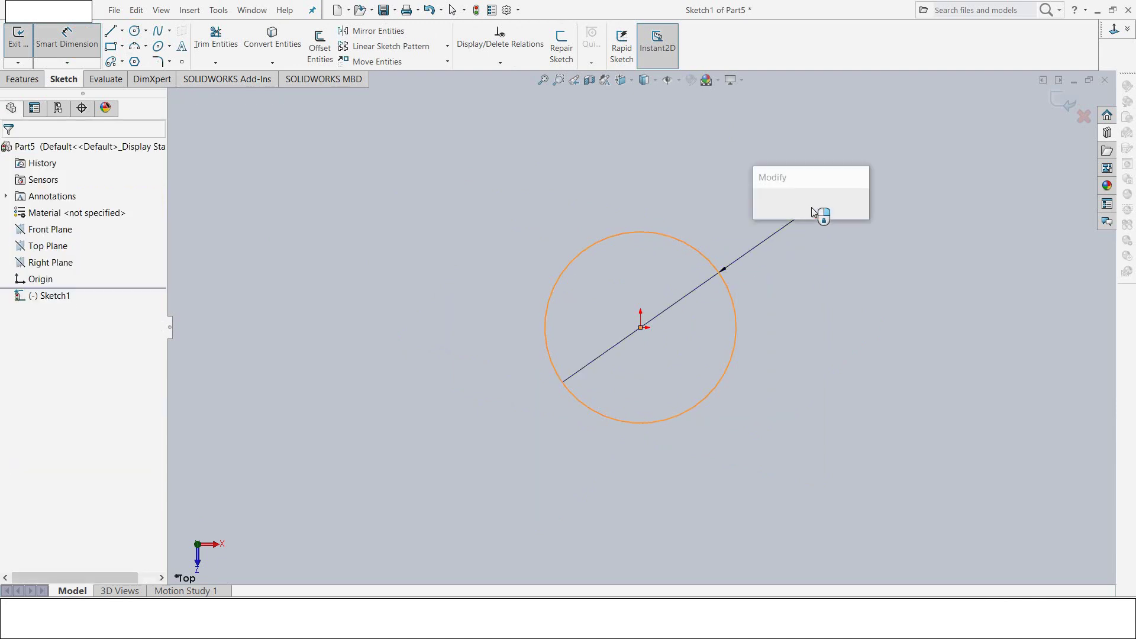
type("1")
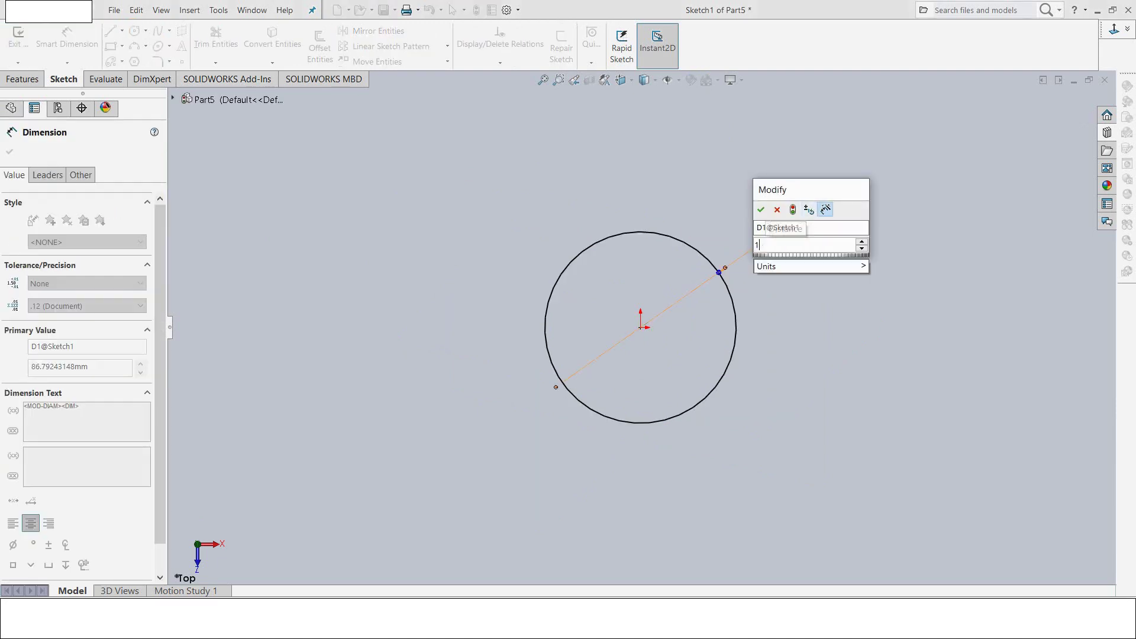
type("8.4")
type("8")
key("Return")
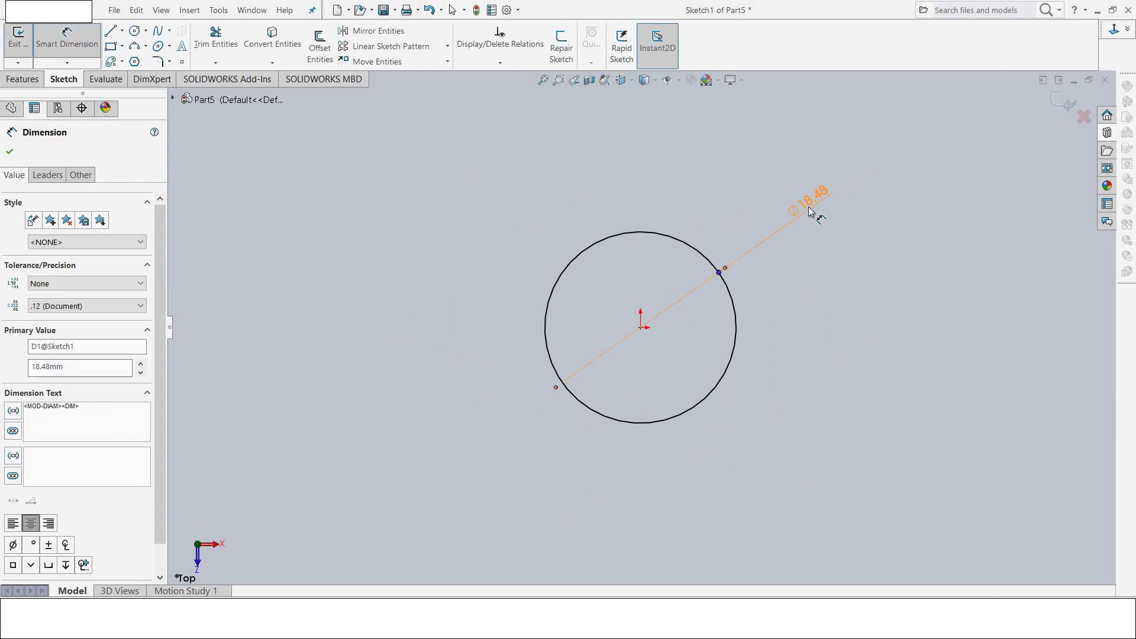
left_click(19, 44)
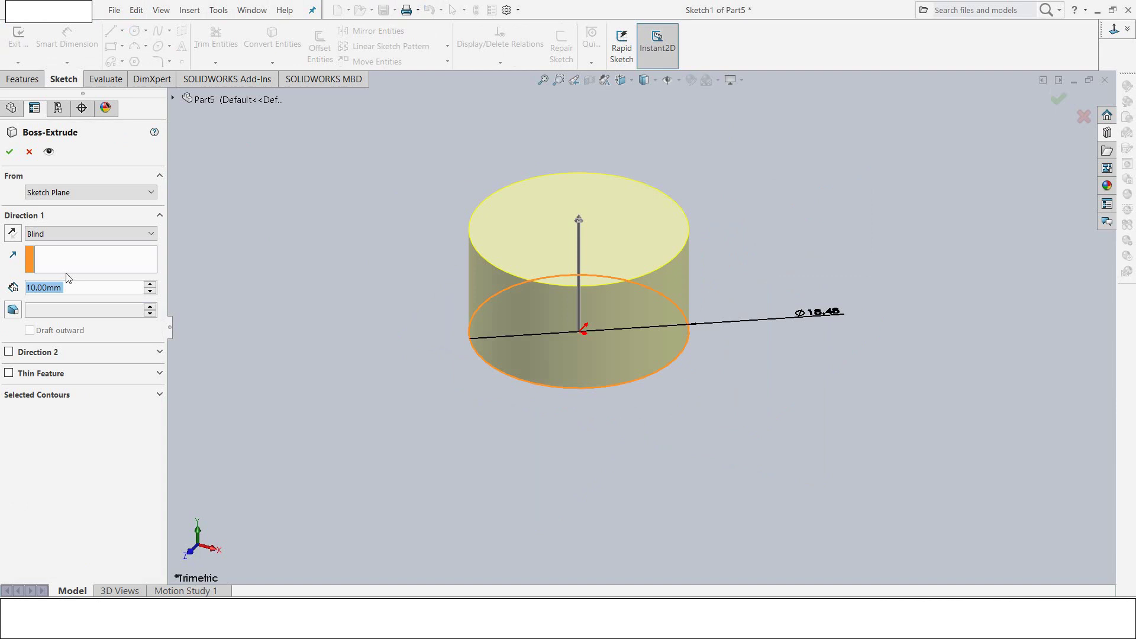
Step: Extrude the Ø18.48 circle 8 mm using the Mid Plane end condition
type("8")
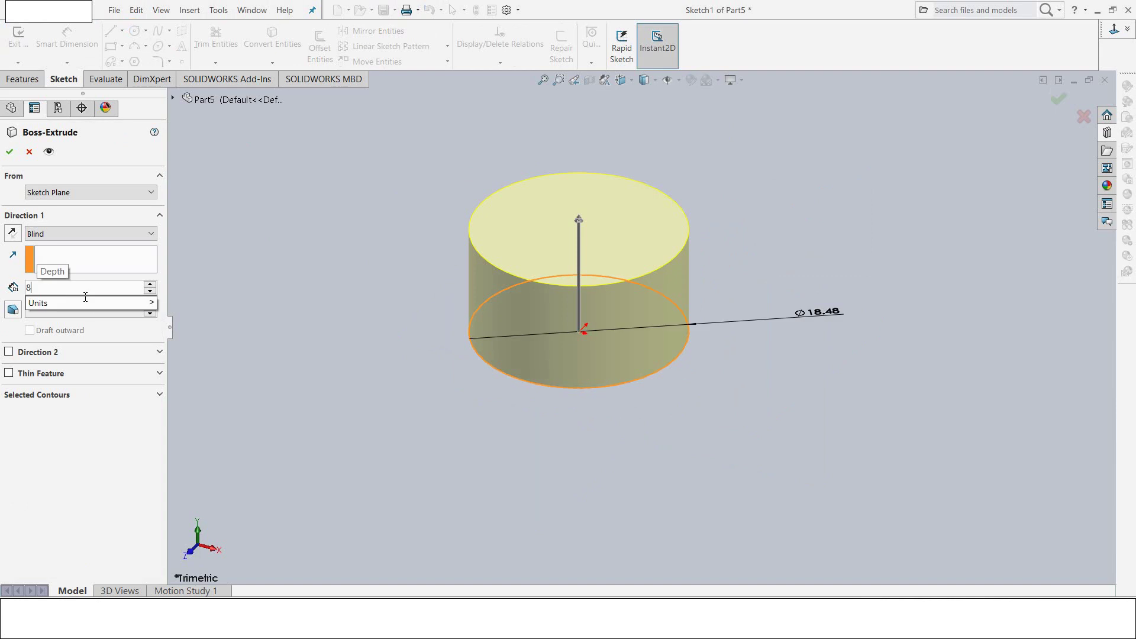
left_click(71, 233)
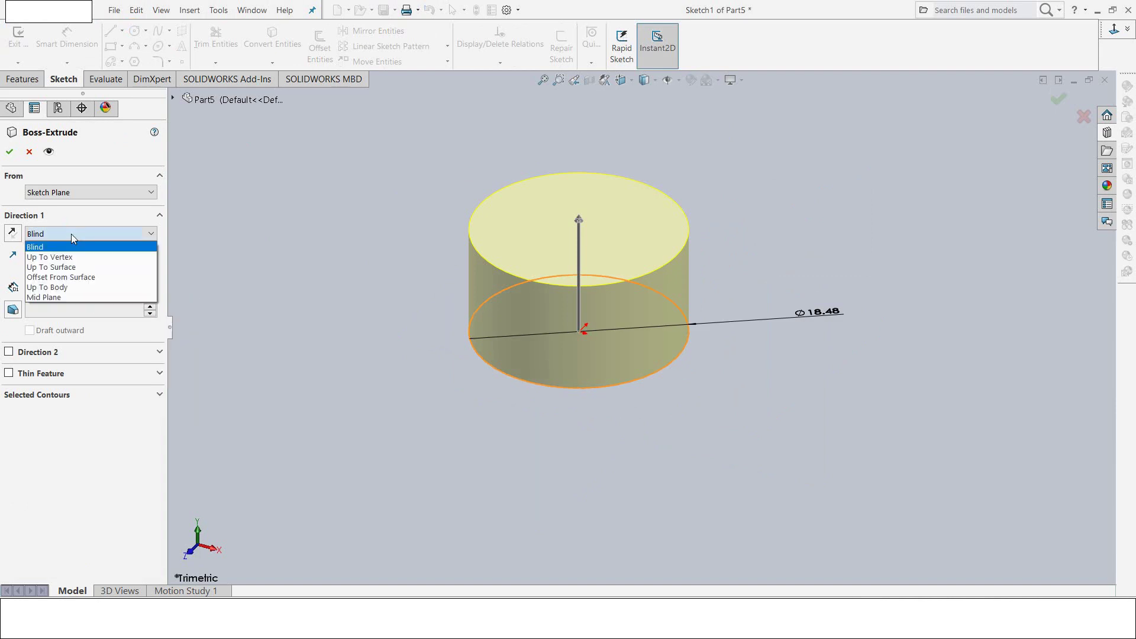
left_click(62, 297)
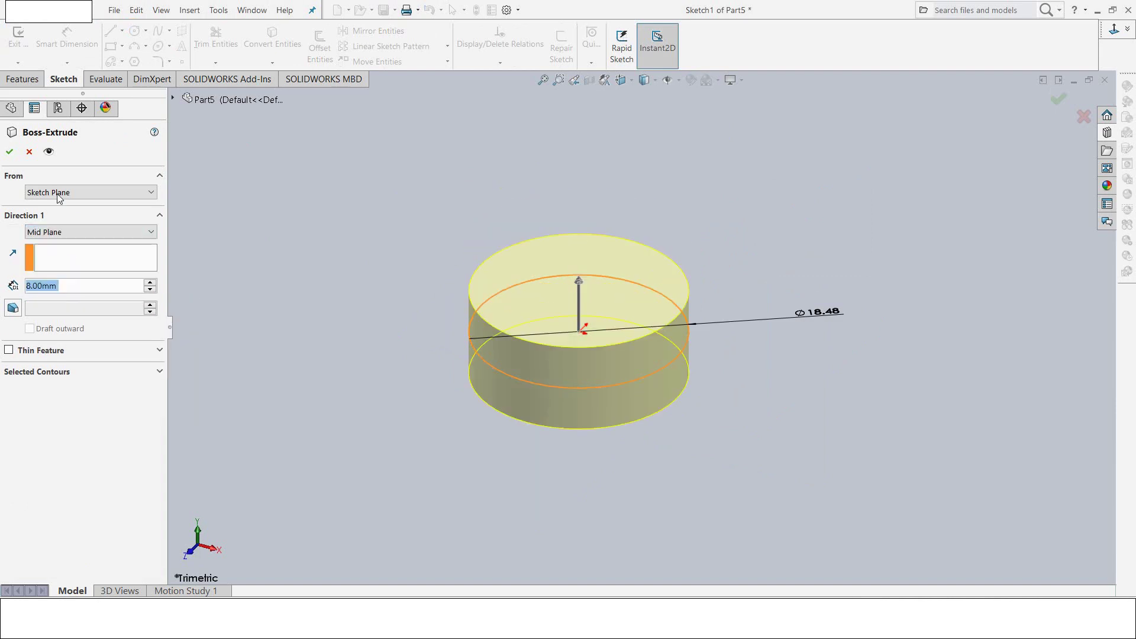
left_click(14, 152)
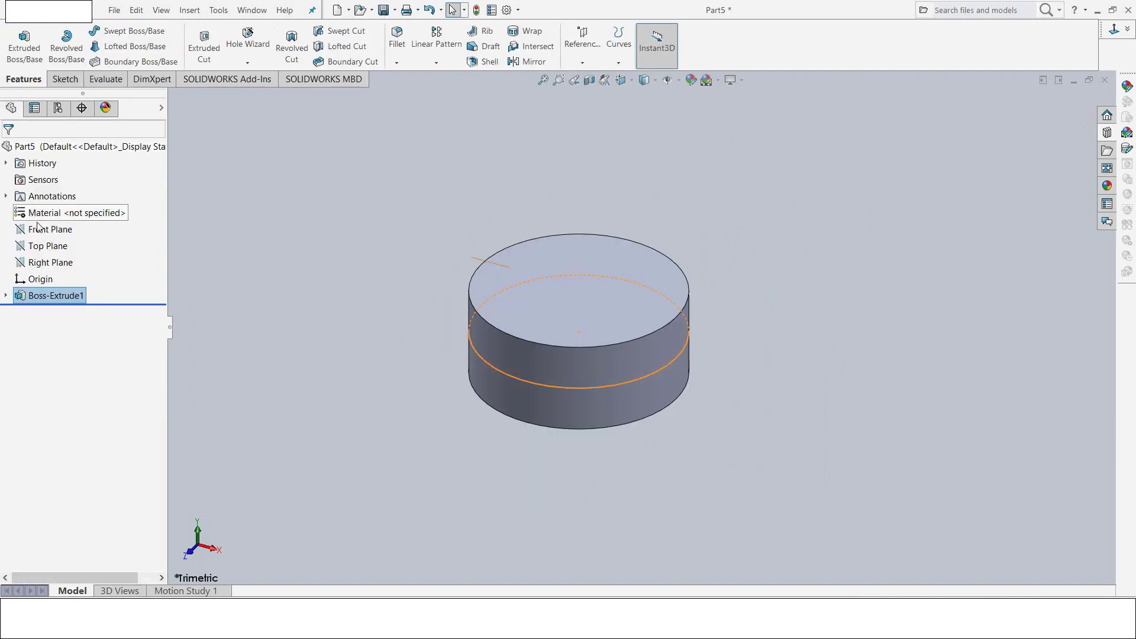
Step: Assign DIN Steel (Unalloyed) 1.0503 (C45) to the cylinder
right_click(65, 219)
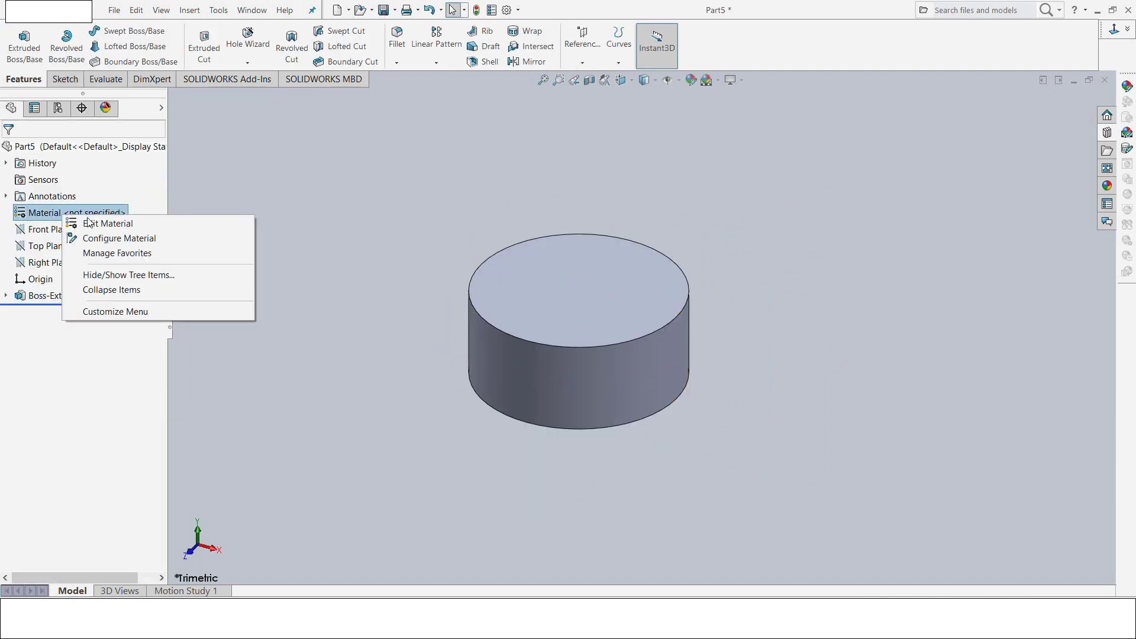
left_click(89, 223)
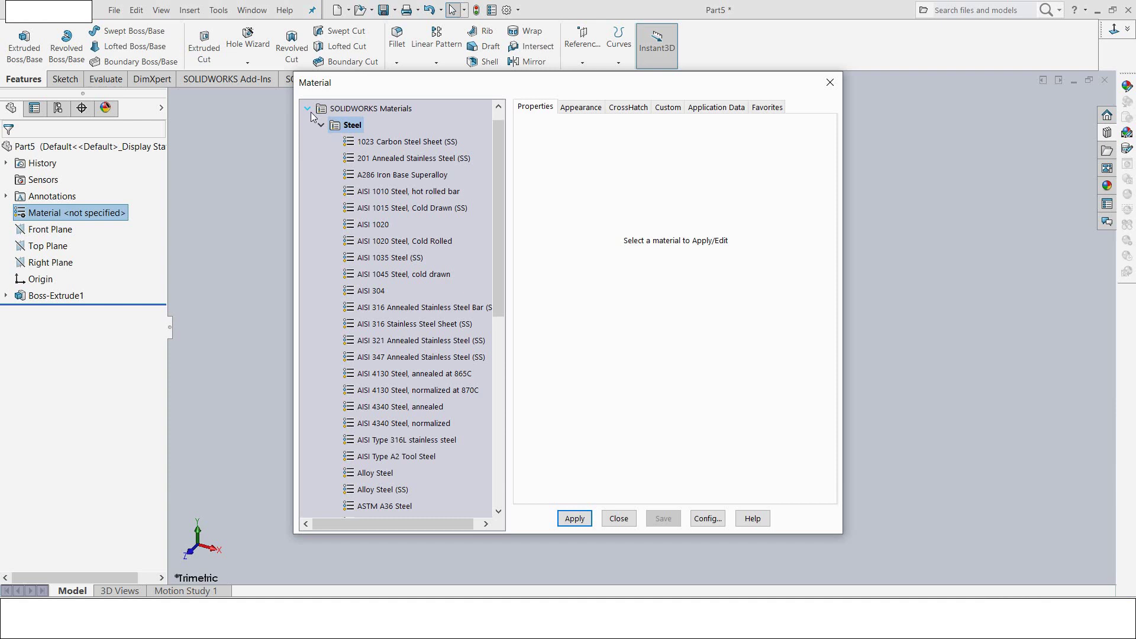
left_click(309, 111)
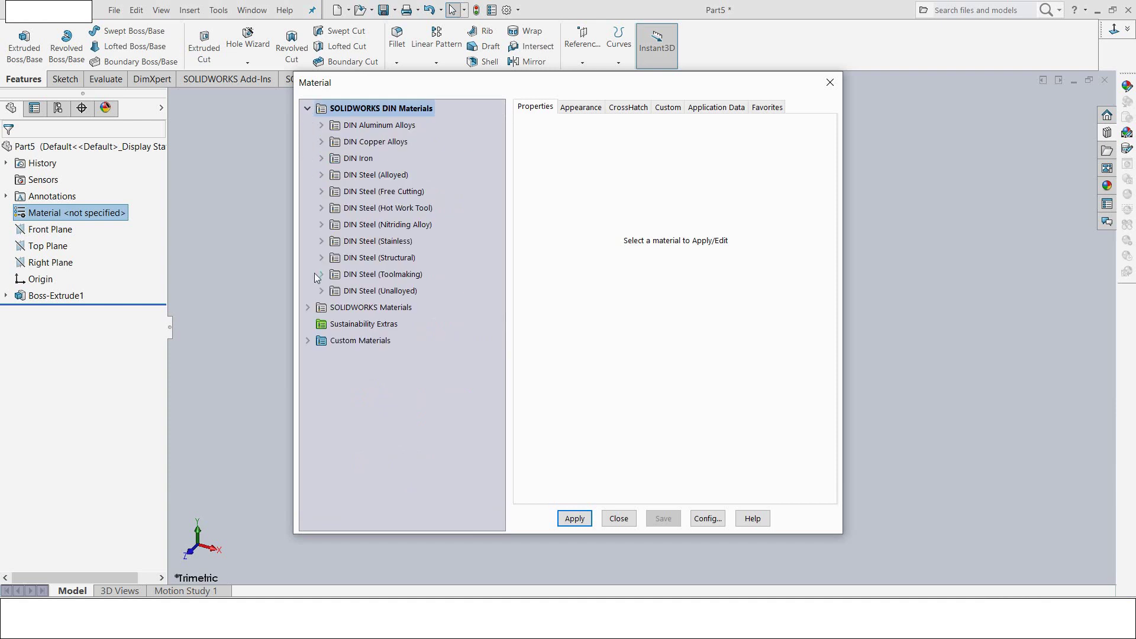
left_click(322, 291)
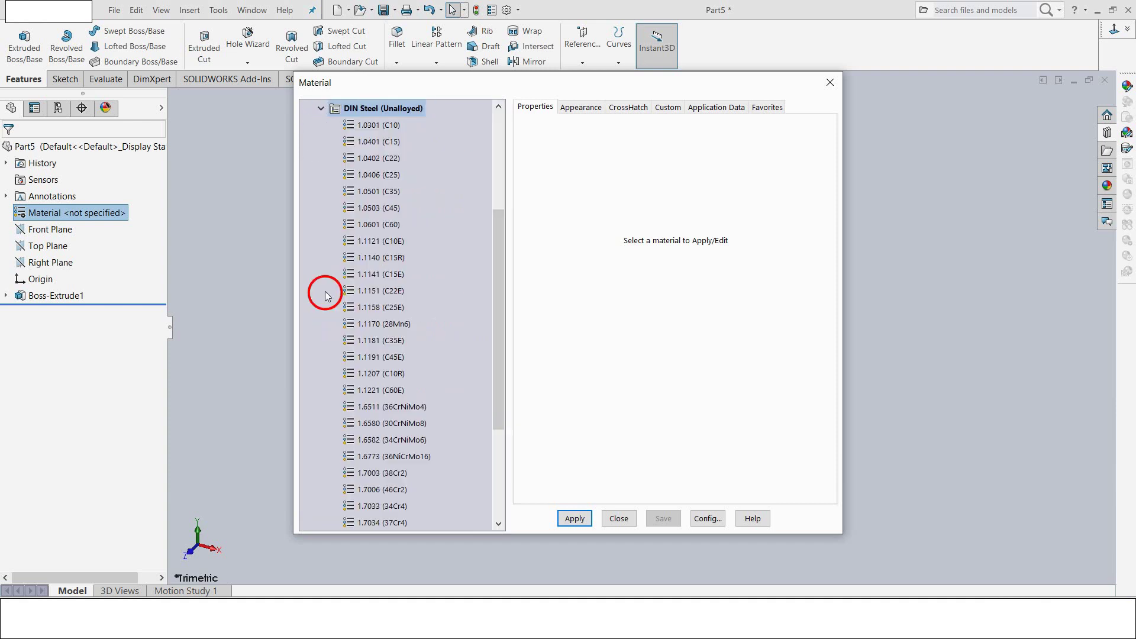
left_click(388, 208)
left_click(574, 518)
left_click(617, 522)
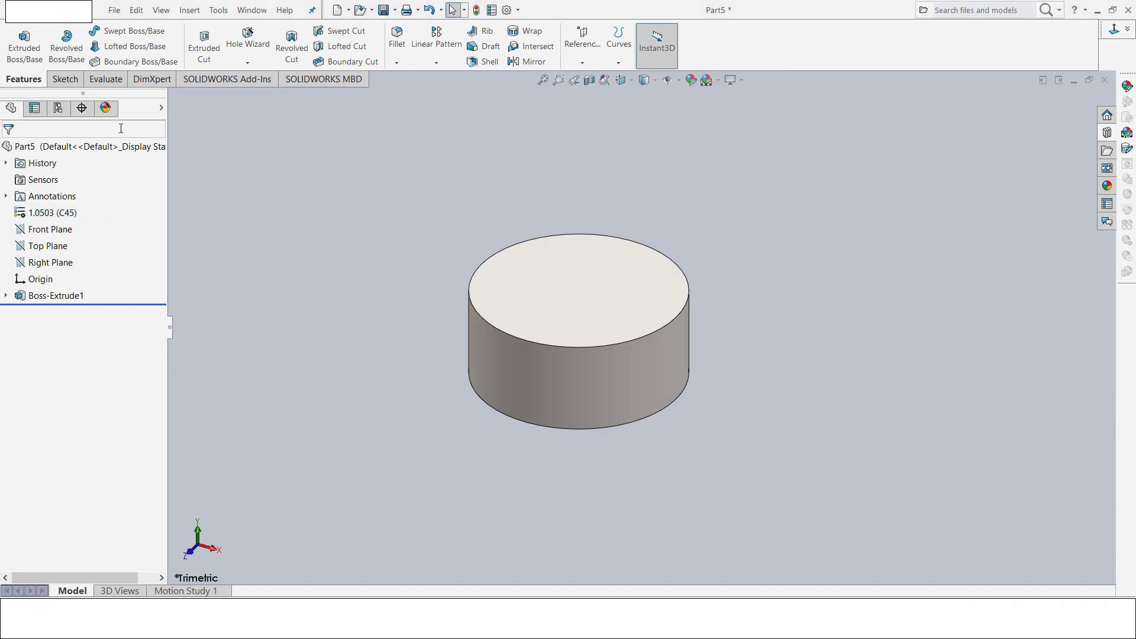
left_click(397, 63)
Step: Start a 1.24 mm chamfer, then delete the first wrong edge and face selections
left_click(413, 94)
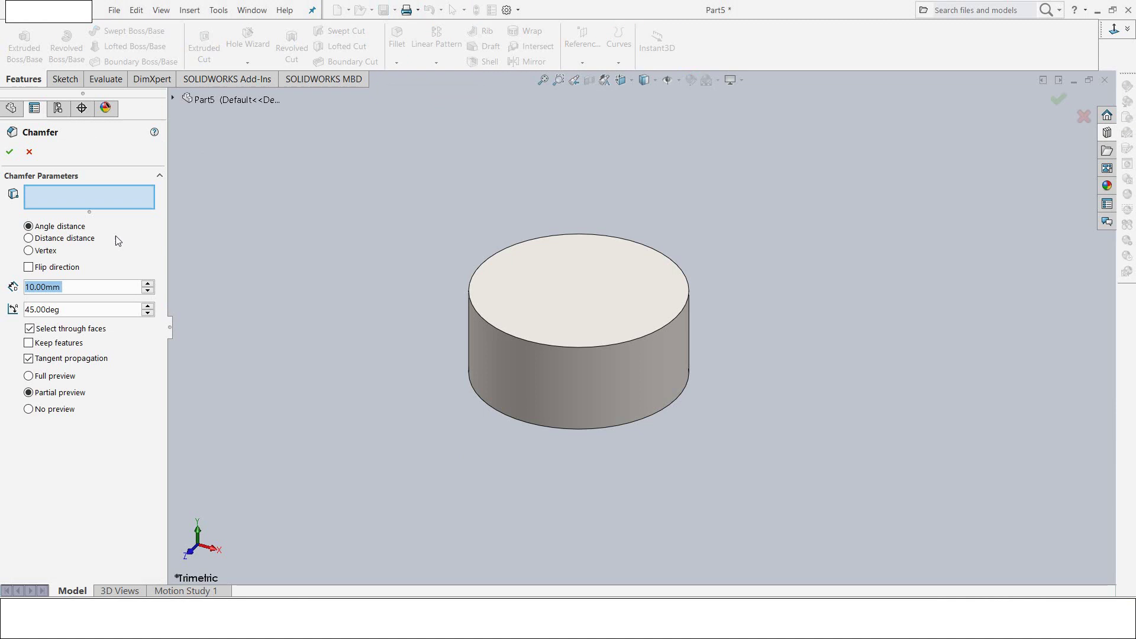
type("1.2")
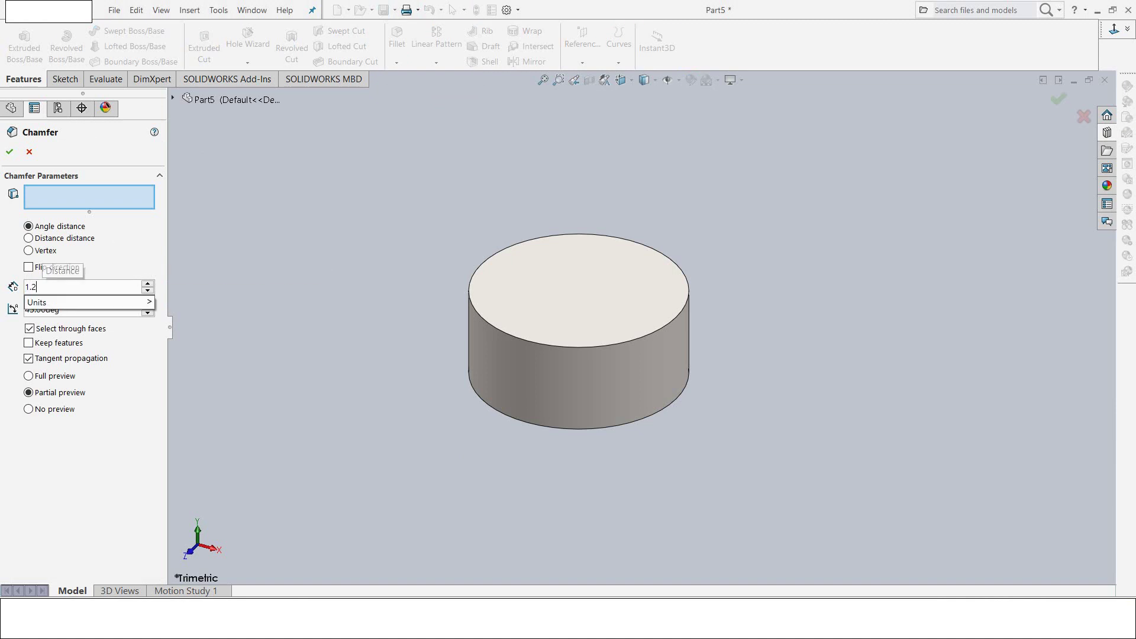
type("4")
left_click(519, 341)
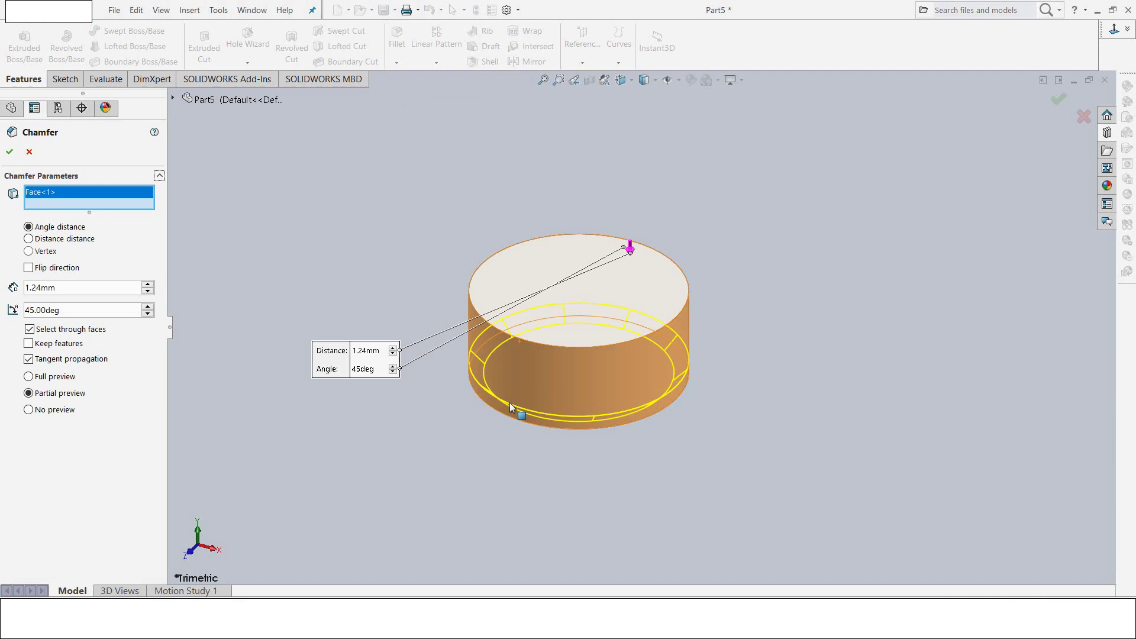
left_click(560, 347)
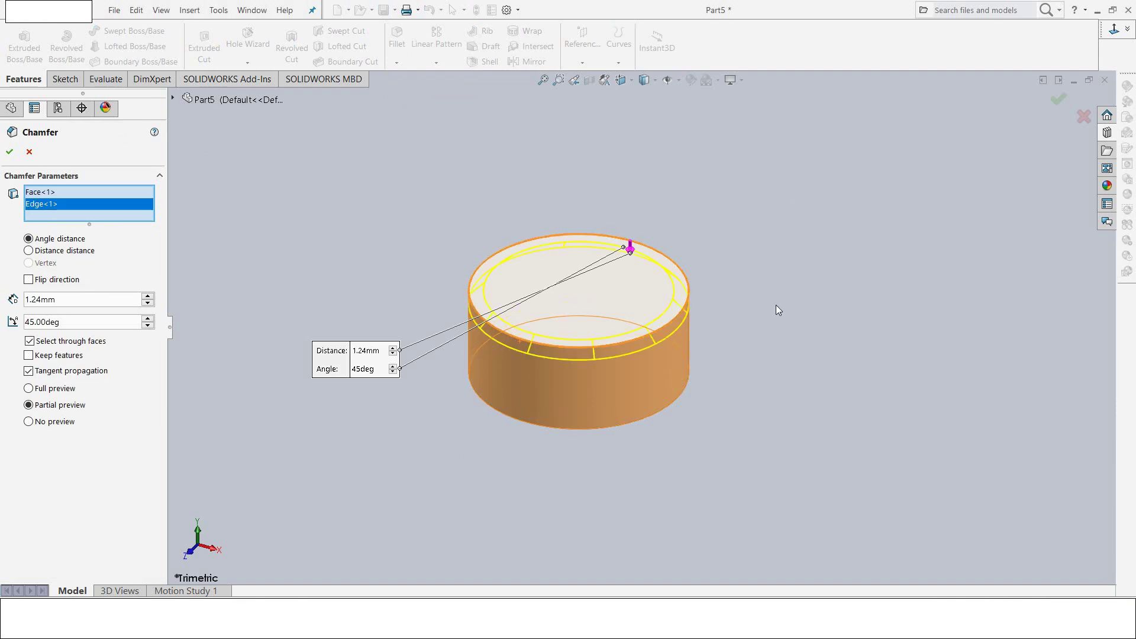
mouse_move(775, 313)
middle_mouse_down()
mouse_move(733, 264)
mouse_move(723, 221)
middle_mouse_up()
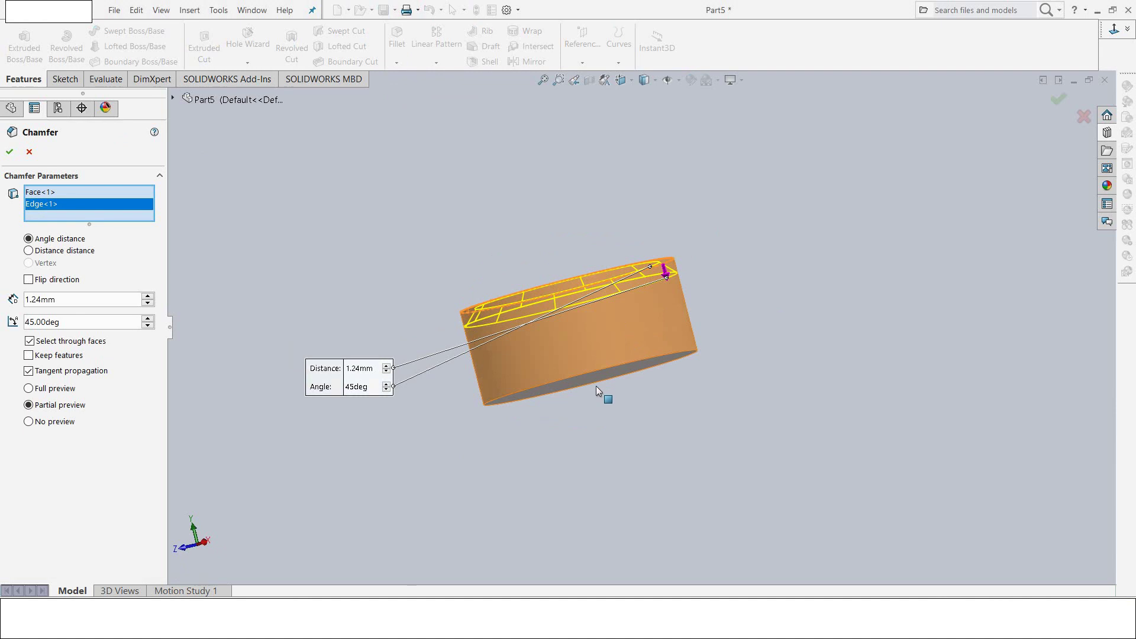
left_click(40, 192)
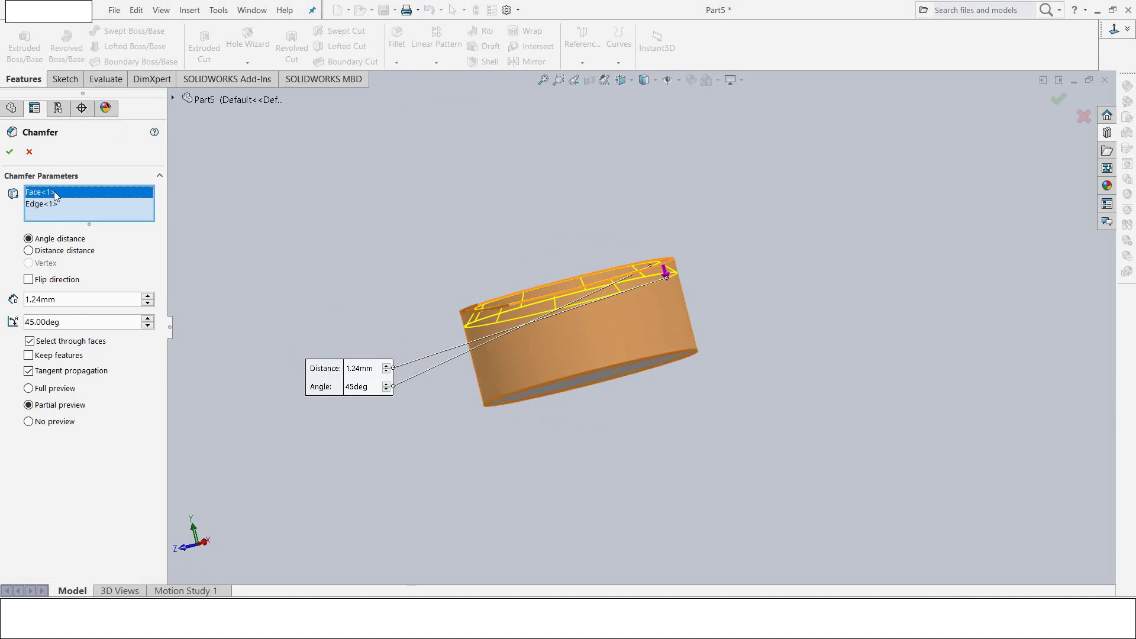
key("Delete")
key("Delete")
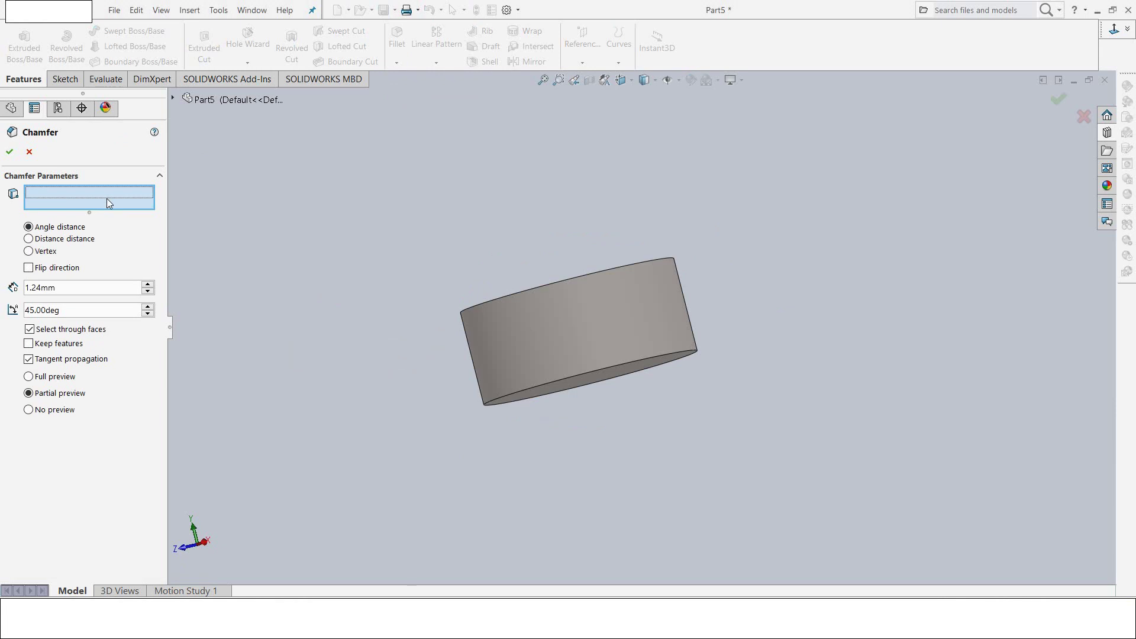
Step: Chamfer the cylinder's top edge and bottom face at 1.24 mm × 45°
middle_click_drag(362, 254, 363, 329)
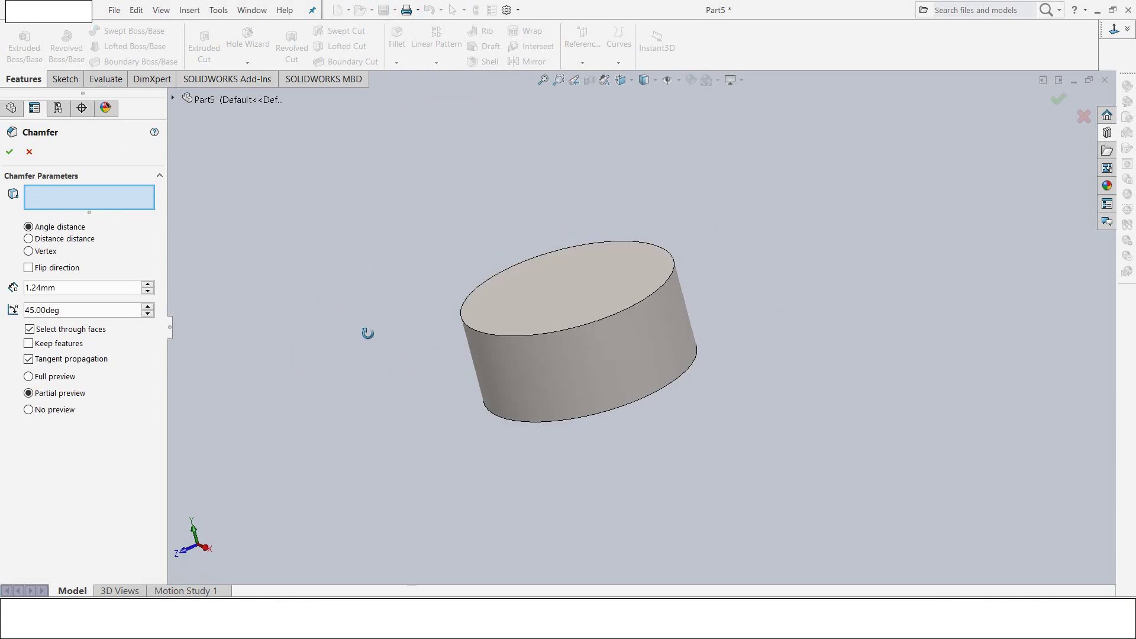
left_click(516, 347)
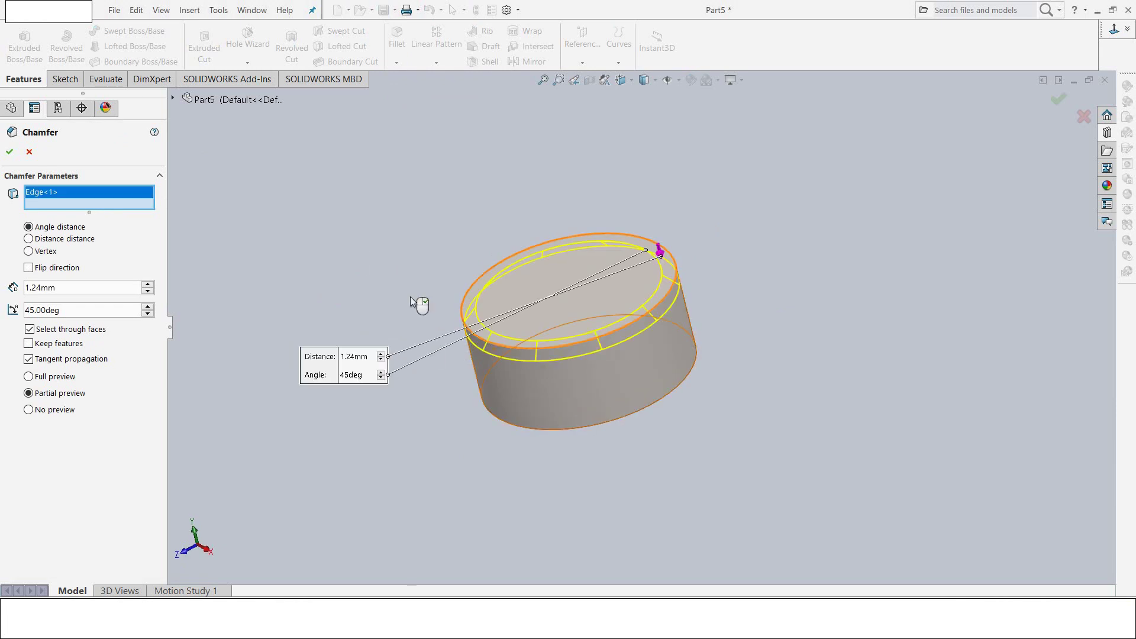
middle_click_drag(375, 215, 367, 201)
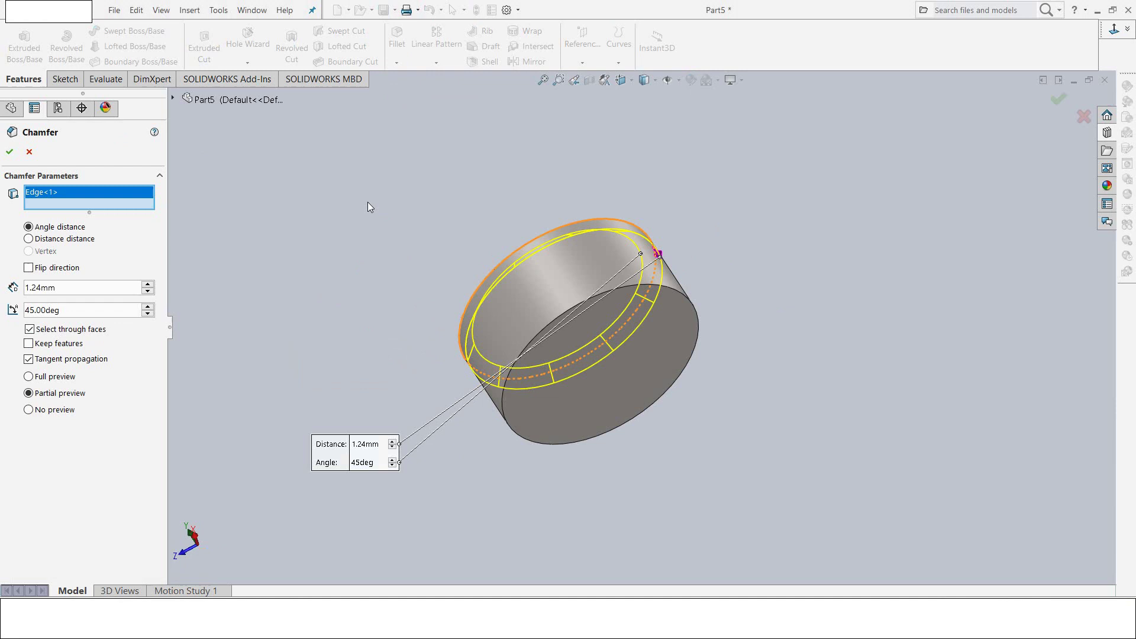
left_click(540, 336)
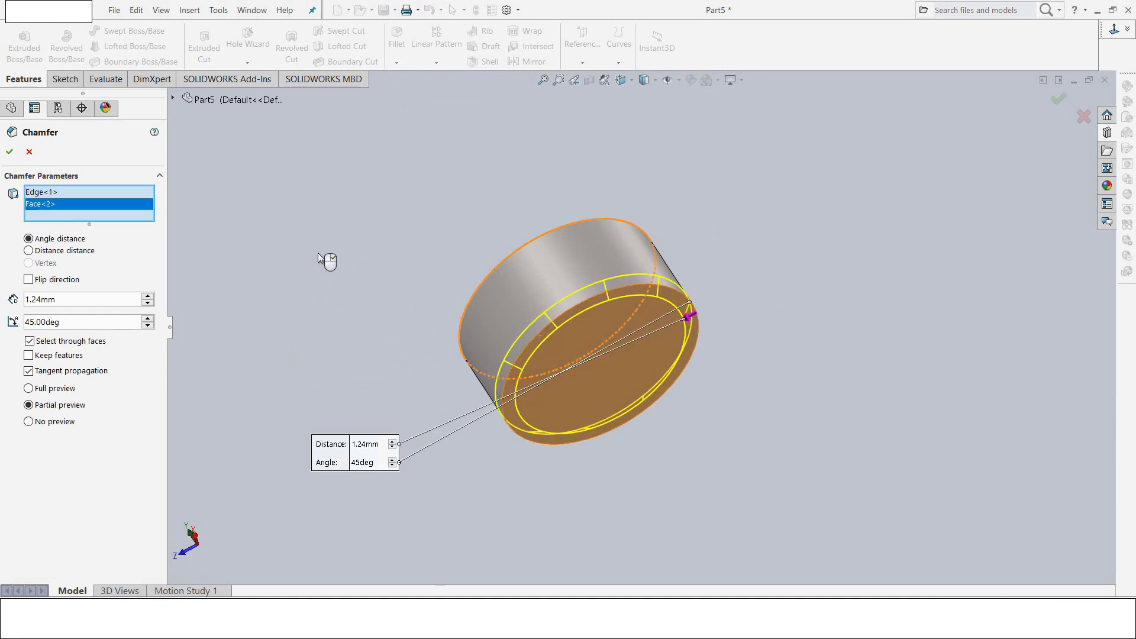
mouse_move(372, 335)
middle_mouse_down()
mouse_move(382, 358)
mouse_move(375, 350)
middle_mouse_up()
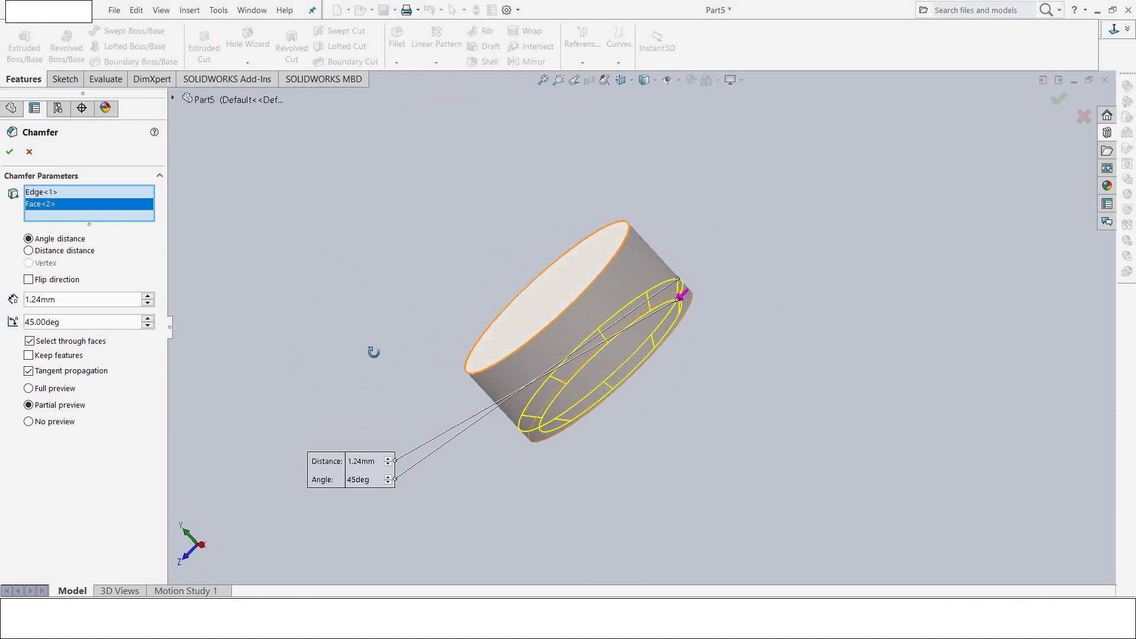
left_click(9, 154)
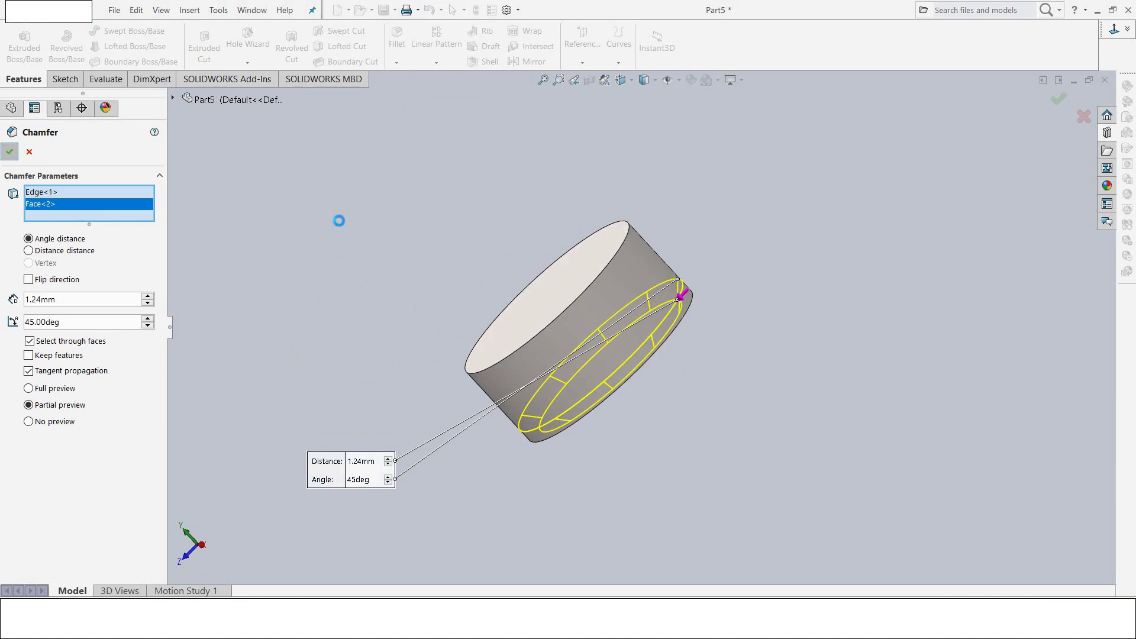
mouse_move(421, 257)
middle_mouse_down()
mouse_move(454, 320)
mouse_move(402, 232)
middle_mouse_up()
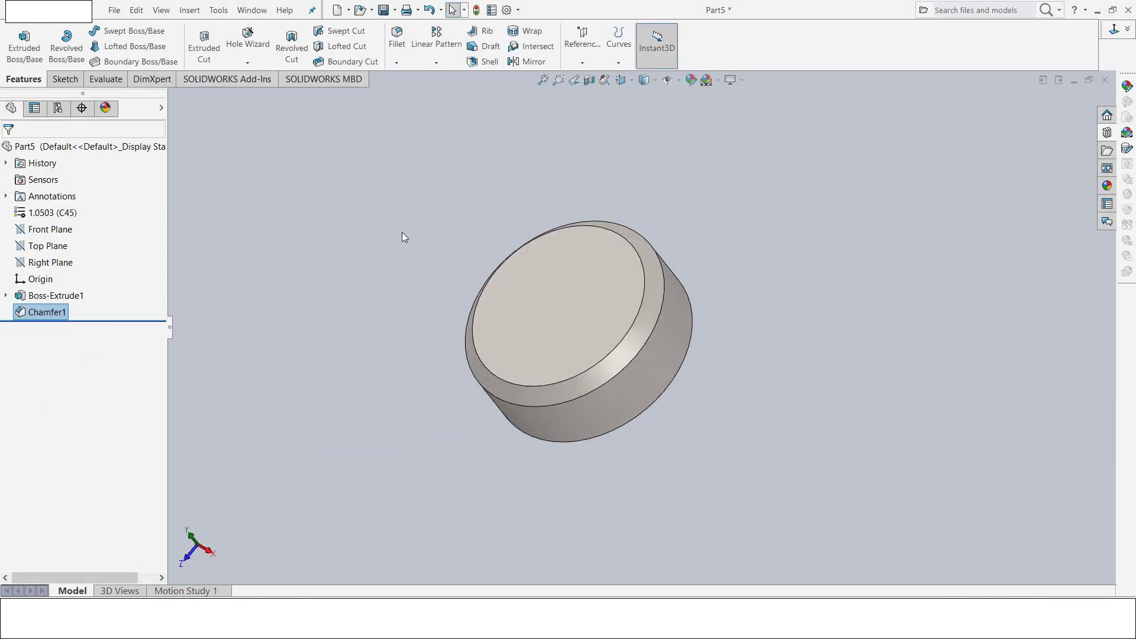
Step: Start a Hole Wizard tapped hole sized M10x1.0
left_click(252, 68)
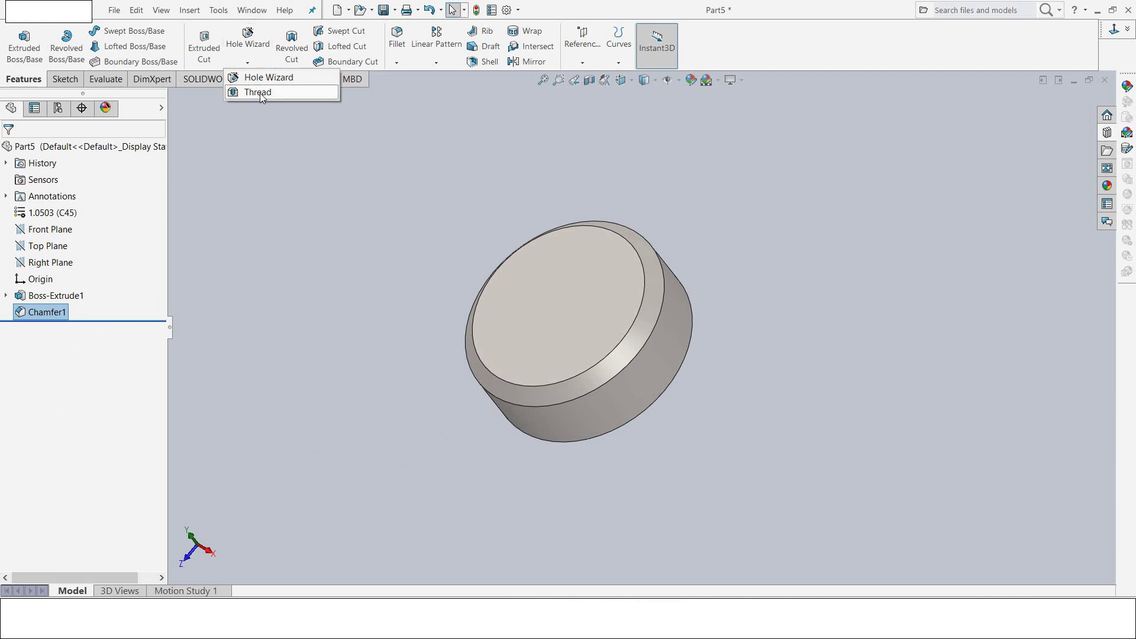
left_click(260, 94)
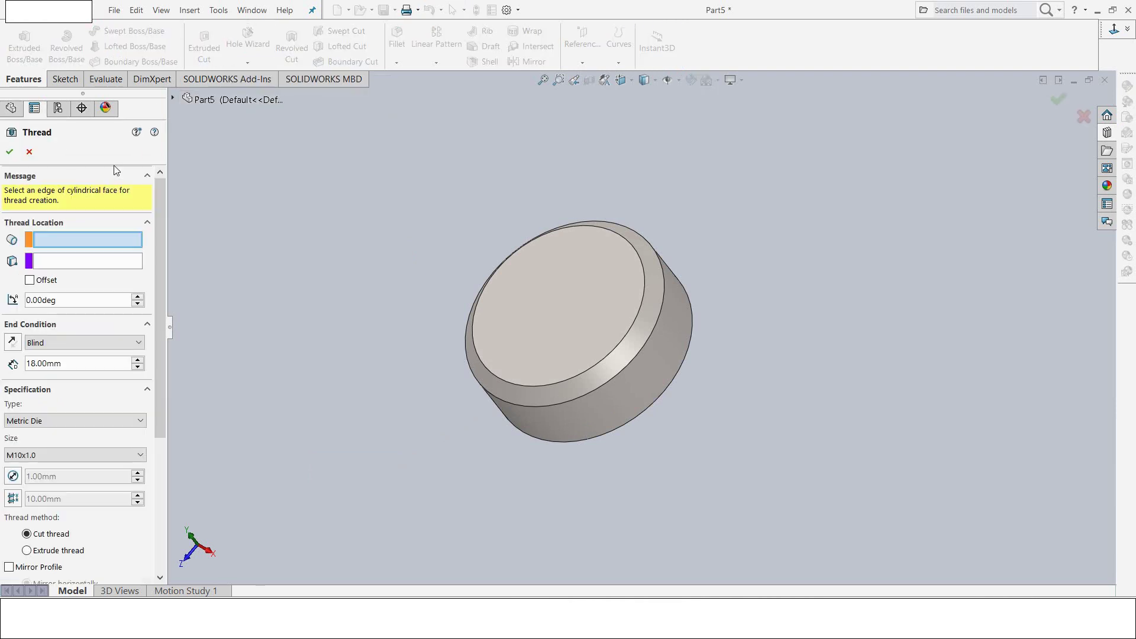
left_click(37, 153)
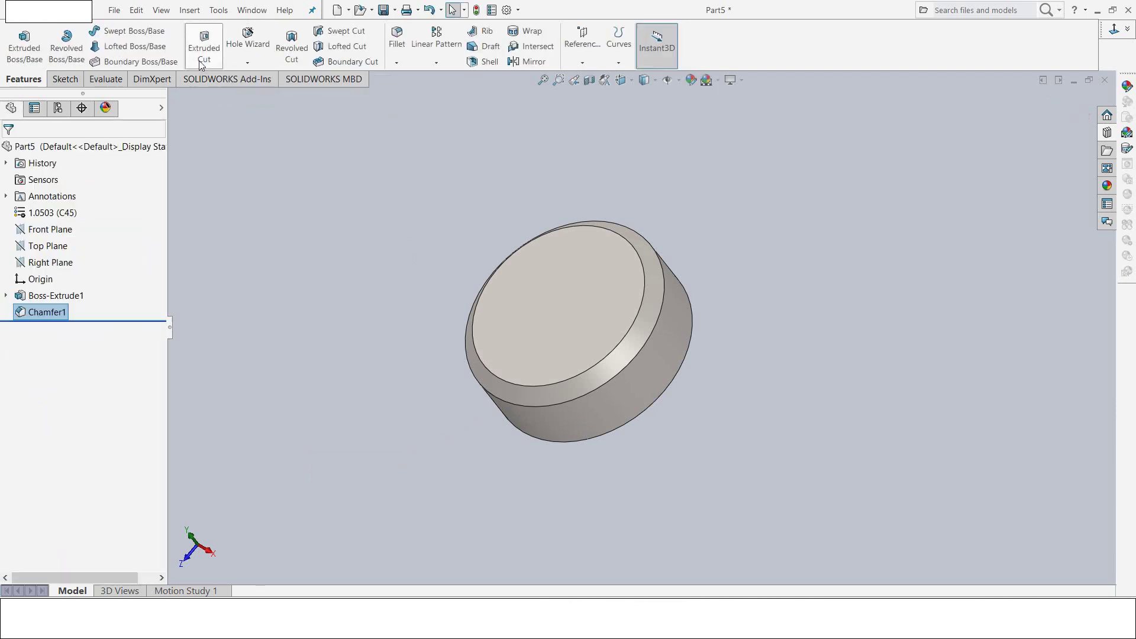
left_click(252, 67)
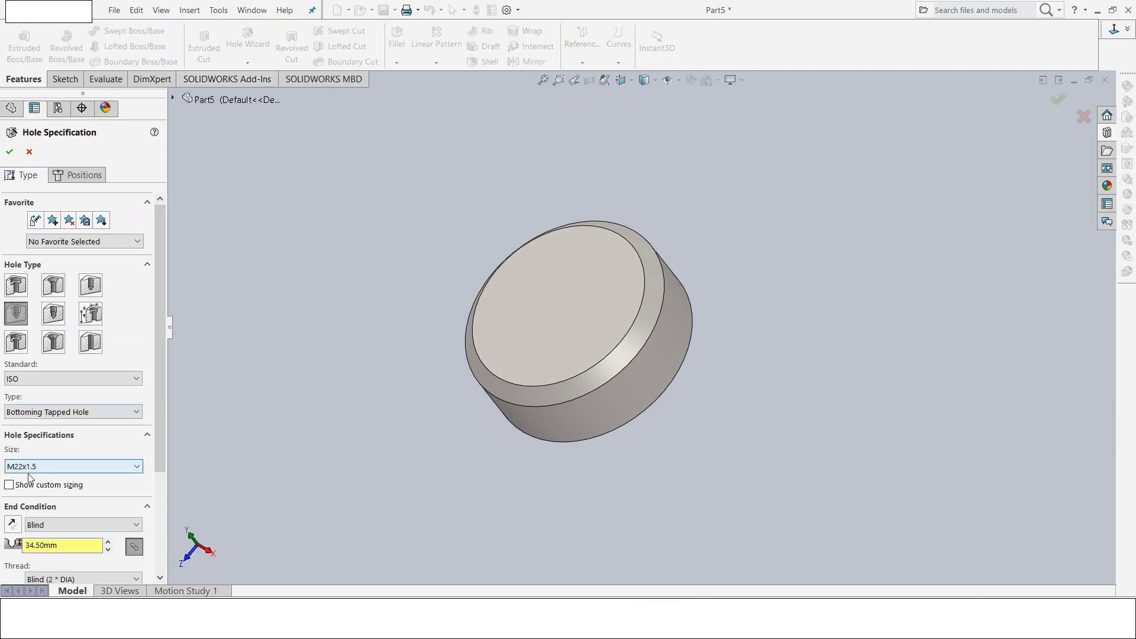
left_click(46, 467)
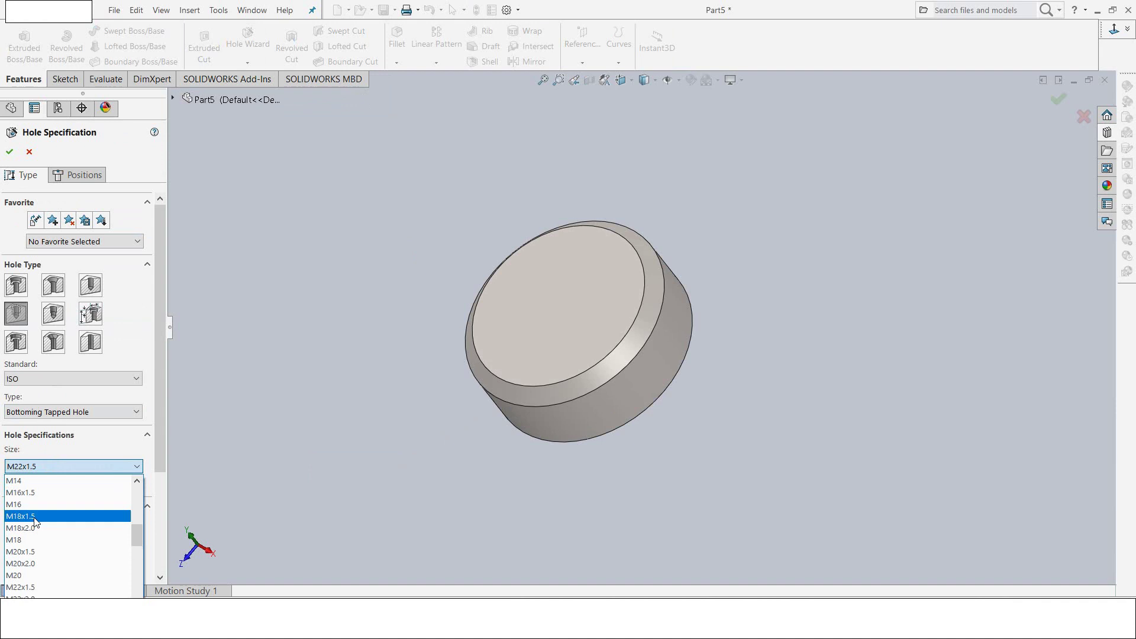
scroll(37, 503, "up", 3)
scroll(40, 489, "up", 2)
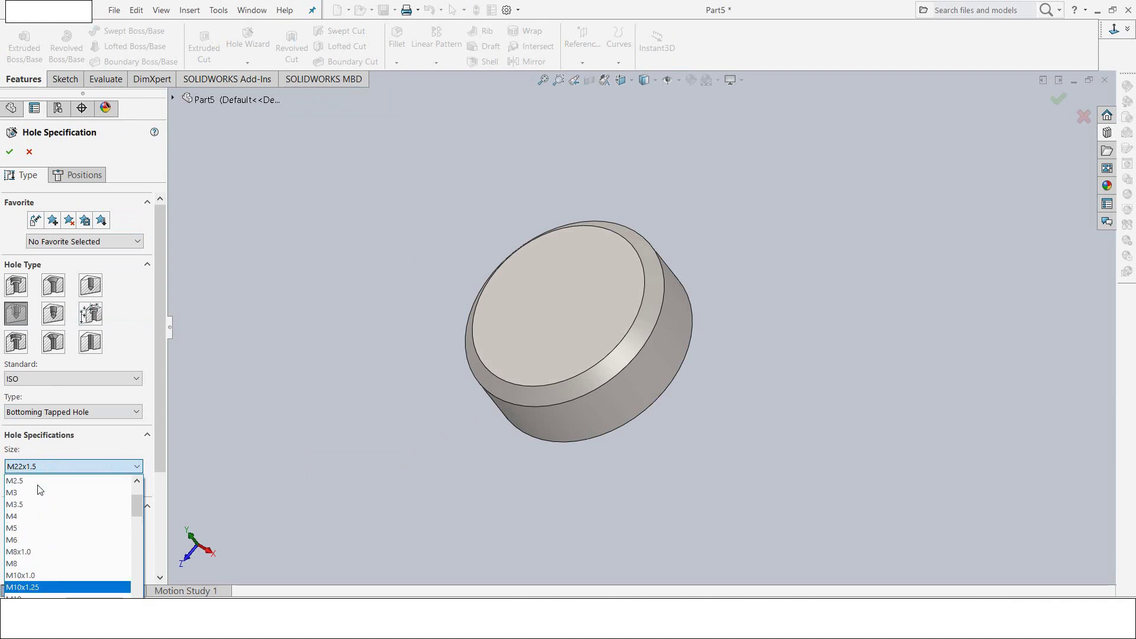
scroll(34, 503, "down", 1)
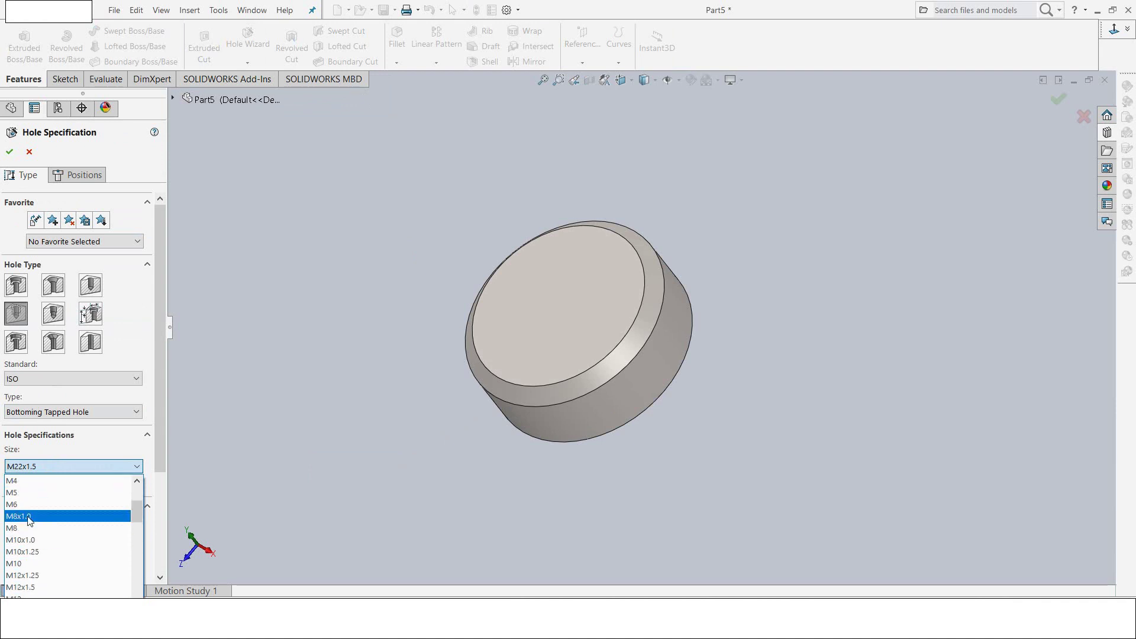
left_click(33, 540)
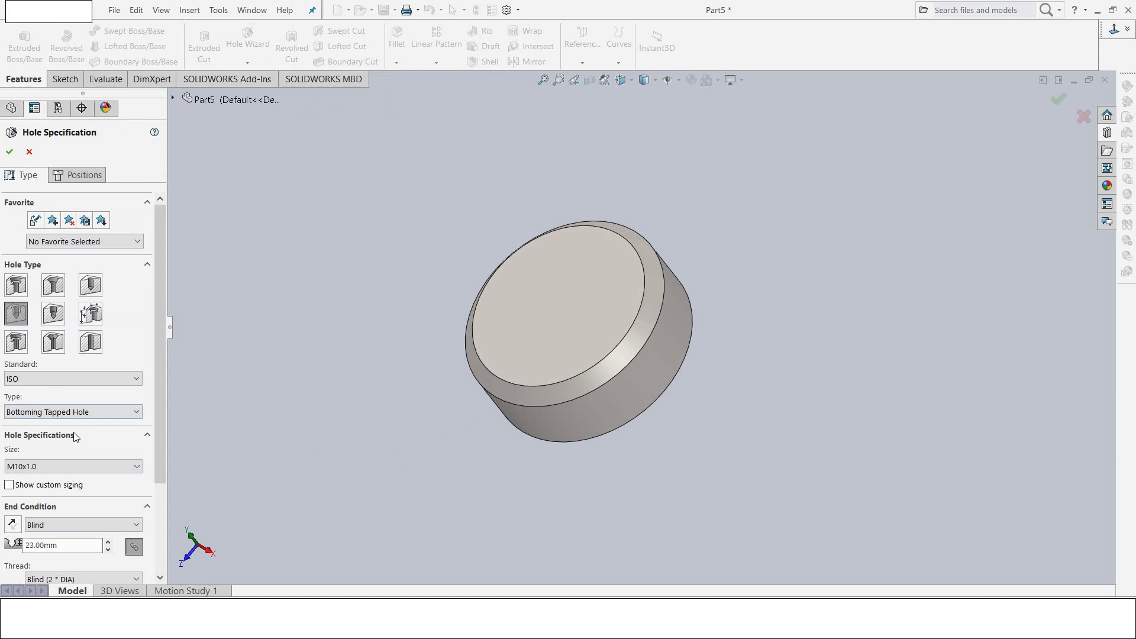
Step: Make the hole Through All and place it at the top-face centre
left_click(76, 525)
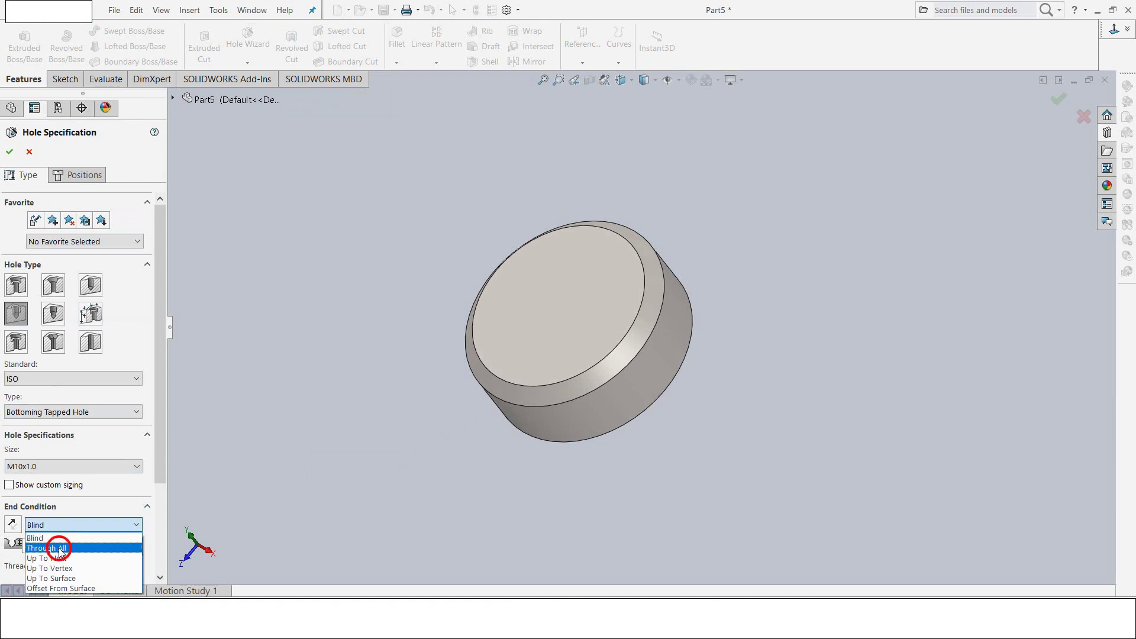
left_click(90, 175)
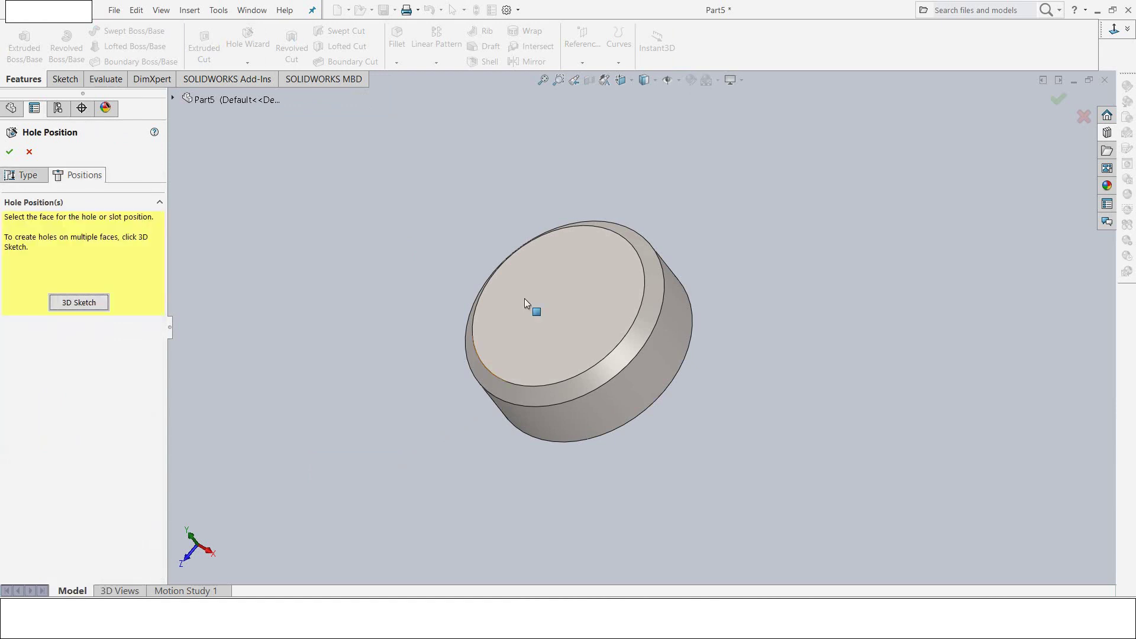
left_click(546, 327)
left_click(558, 305)
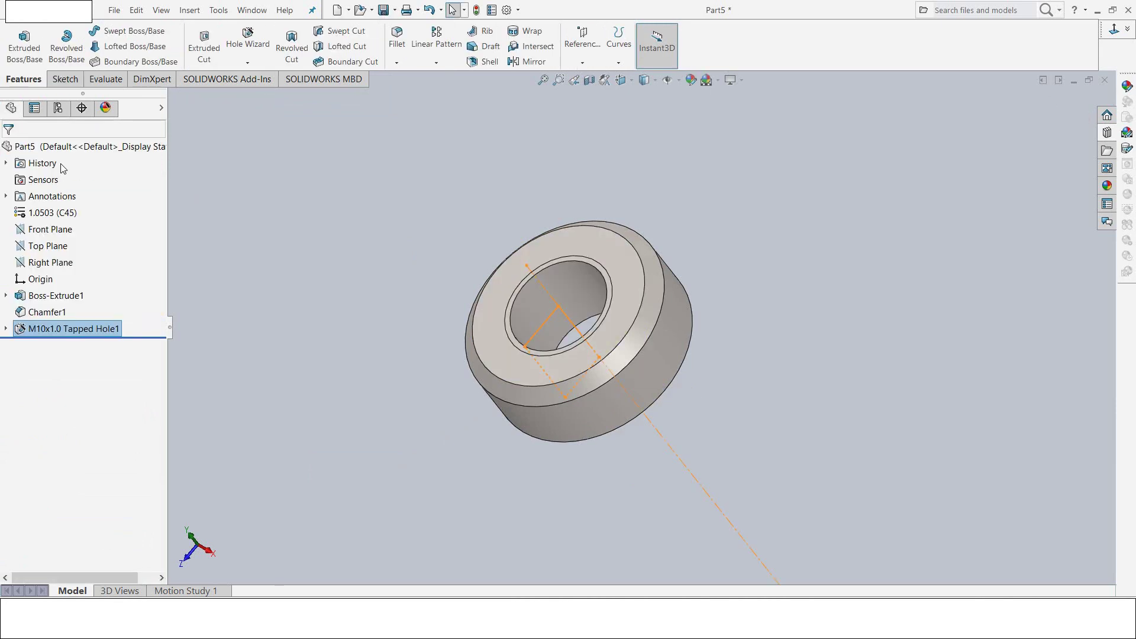
Step: Sketch a new extrusion on the top face, viewed normal, with a hexagon centred on the origin
left_click(251, 128)
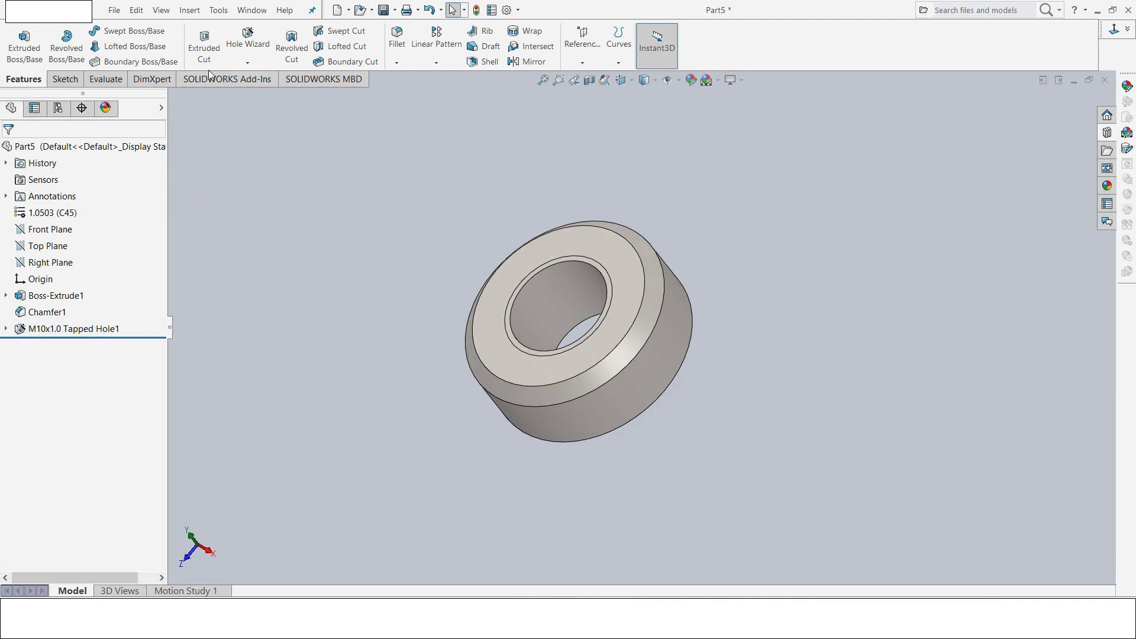
left_click(204, 44)
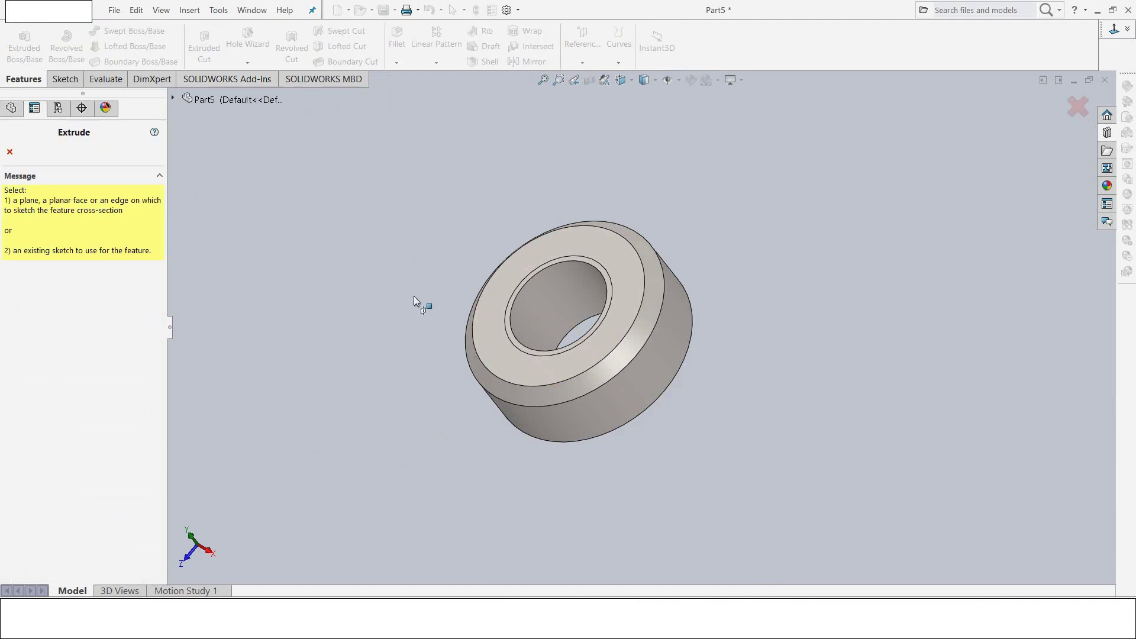
left_click(492, 350)
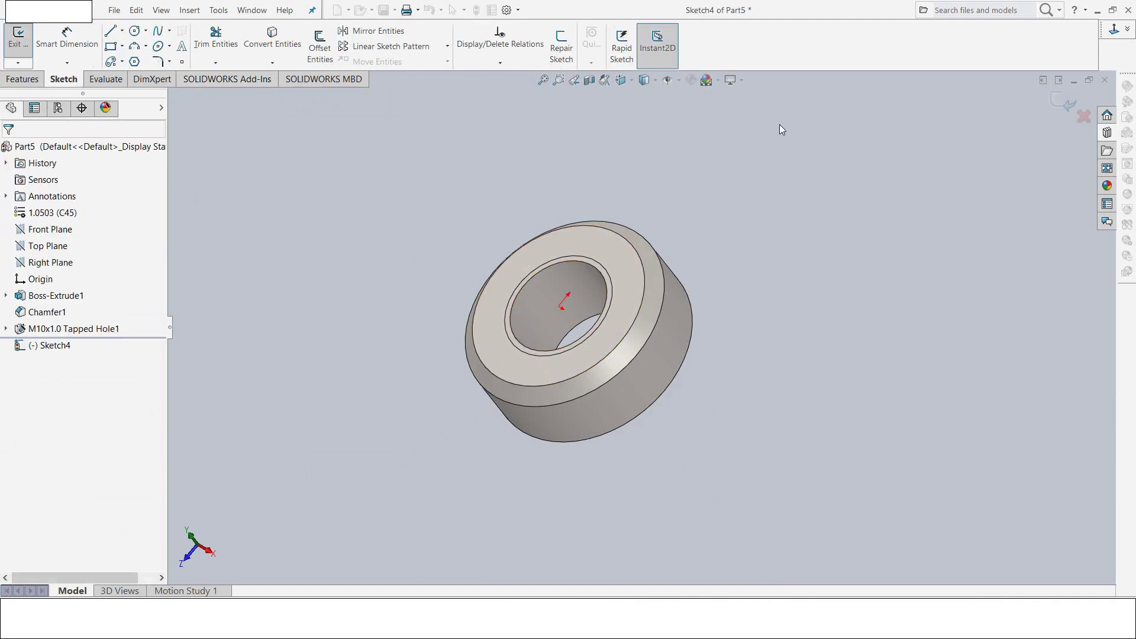
left_click(1114, 30)
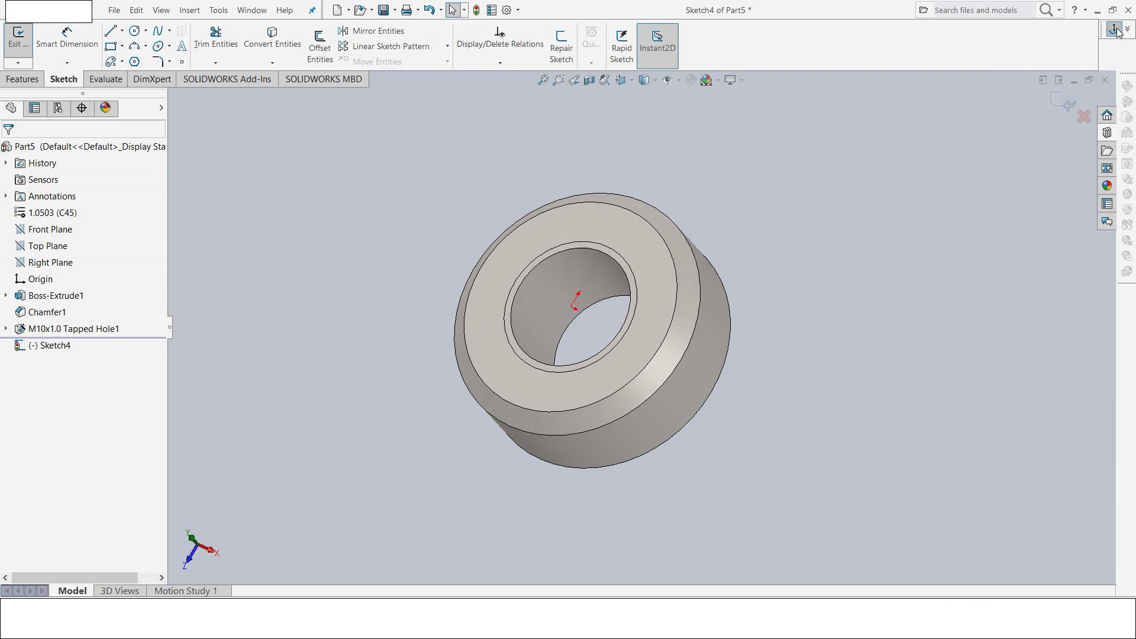
left_click(134, 61)
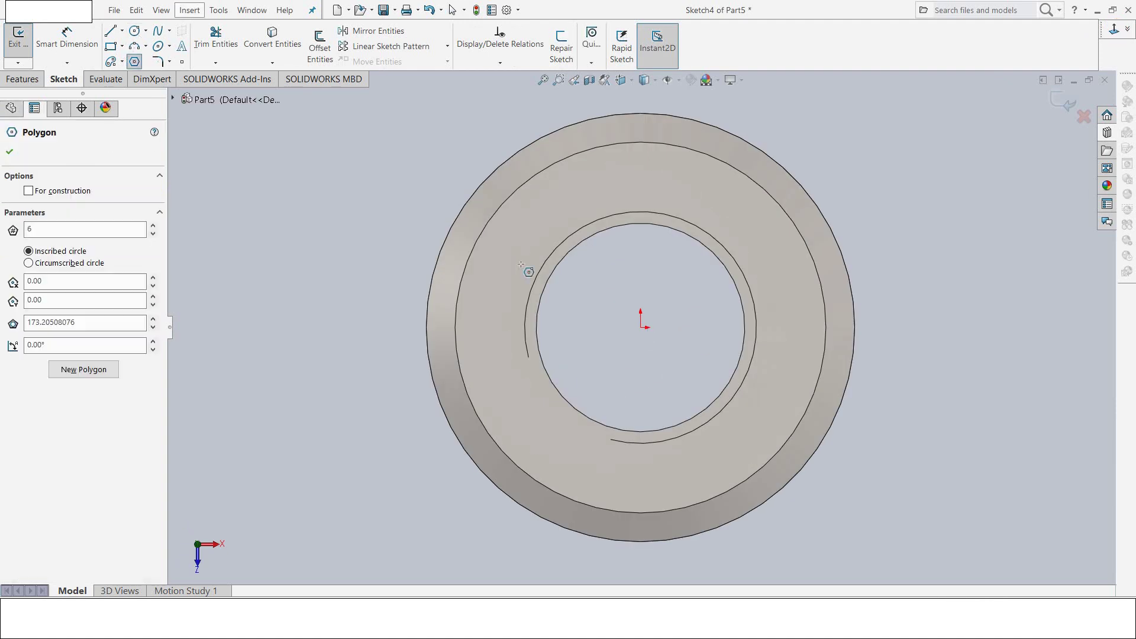
left_click(640, 327)
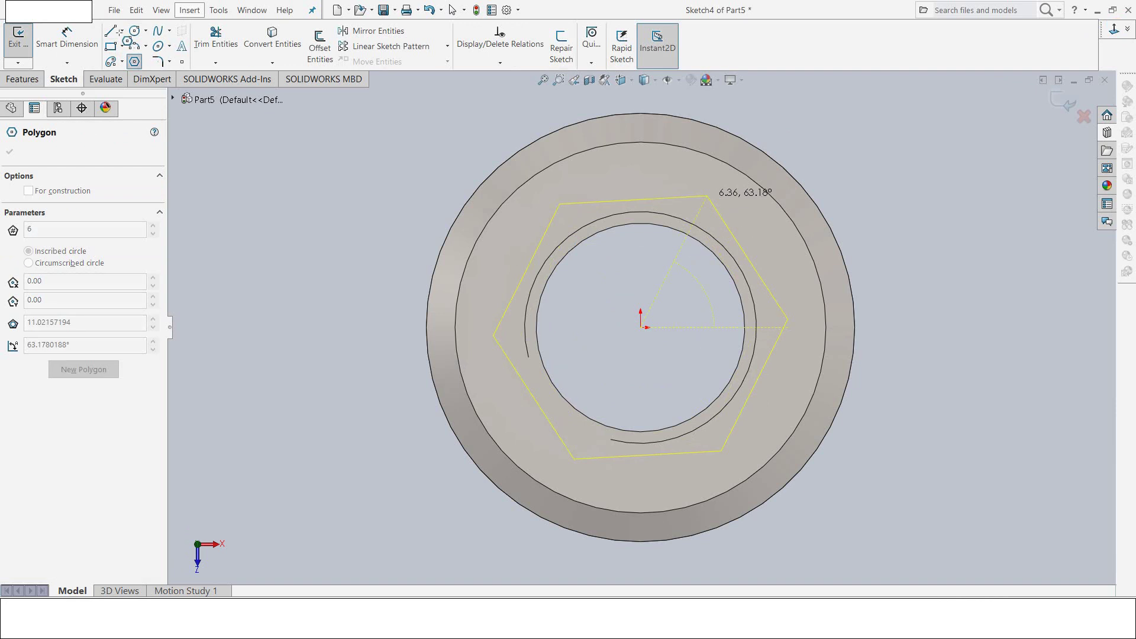
Step: Add a vertical construction centerline from the origin to the hexagon's top-edge midpoint
left_click(707, 195)
left_click(122, 31)
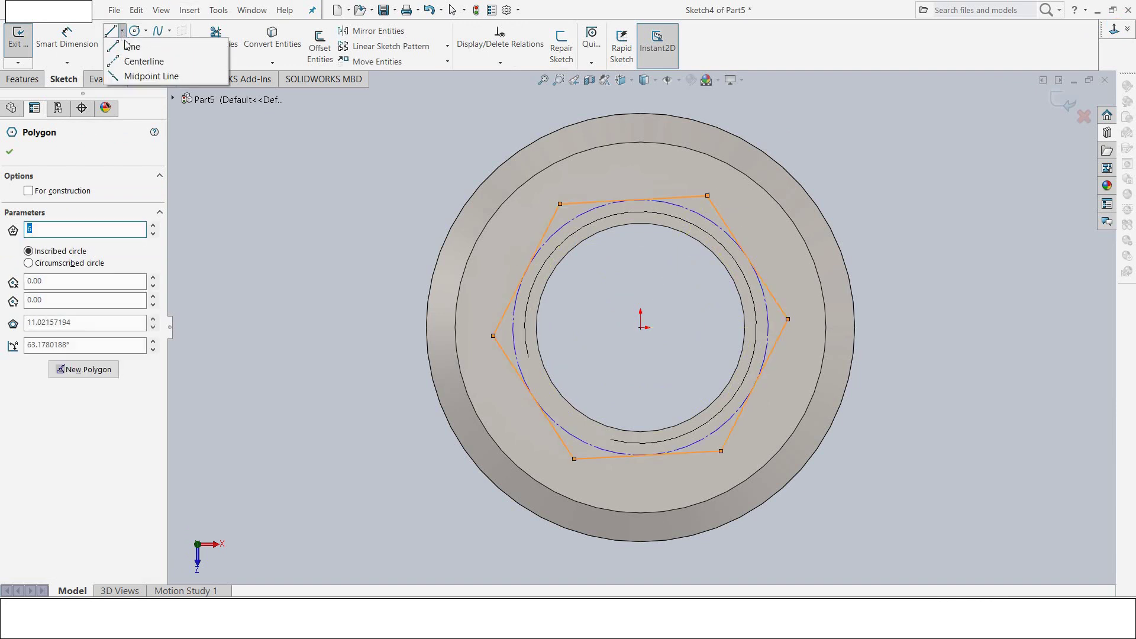
left_click(133, 61)
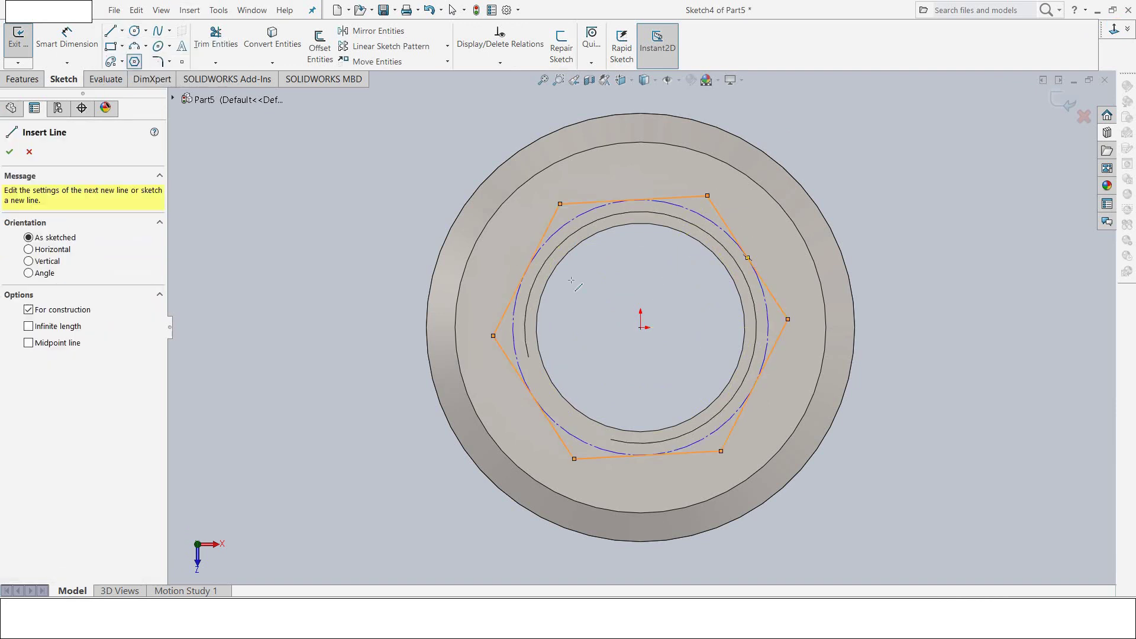
left_click(641, 327)
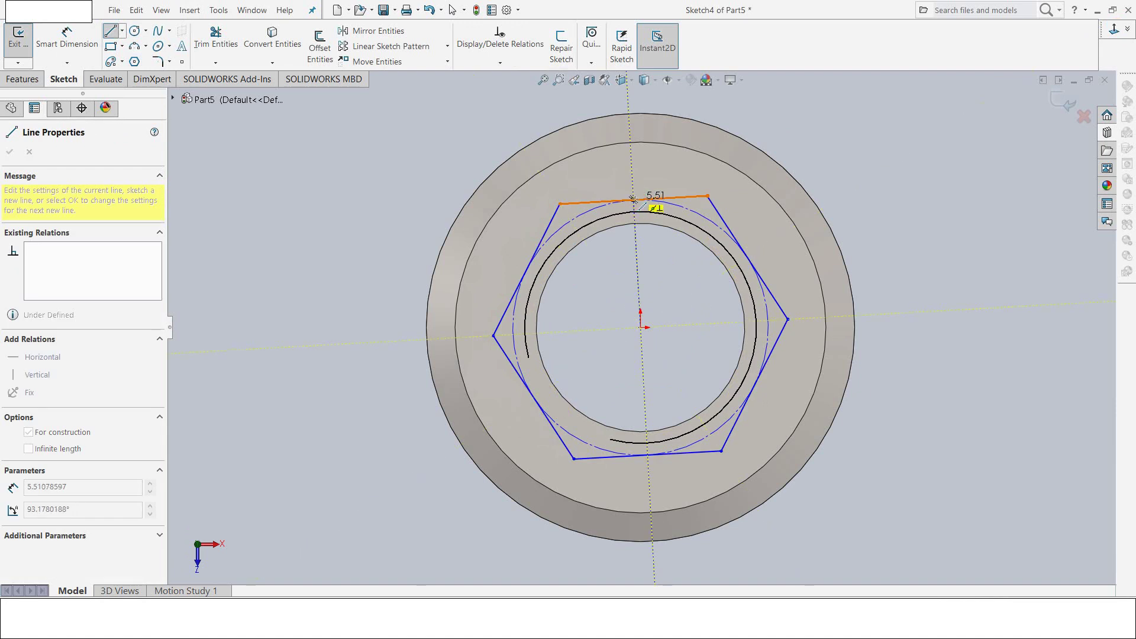
left_click(633, 200)
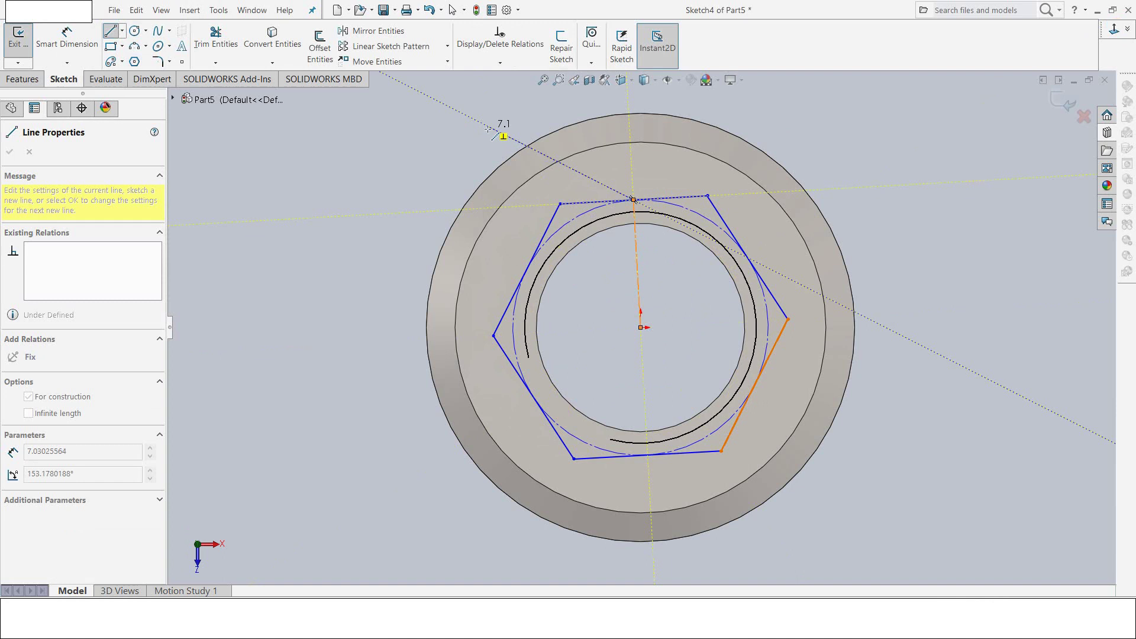
key("Escape")
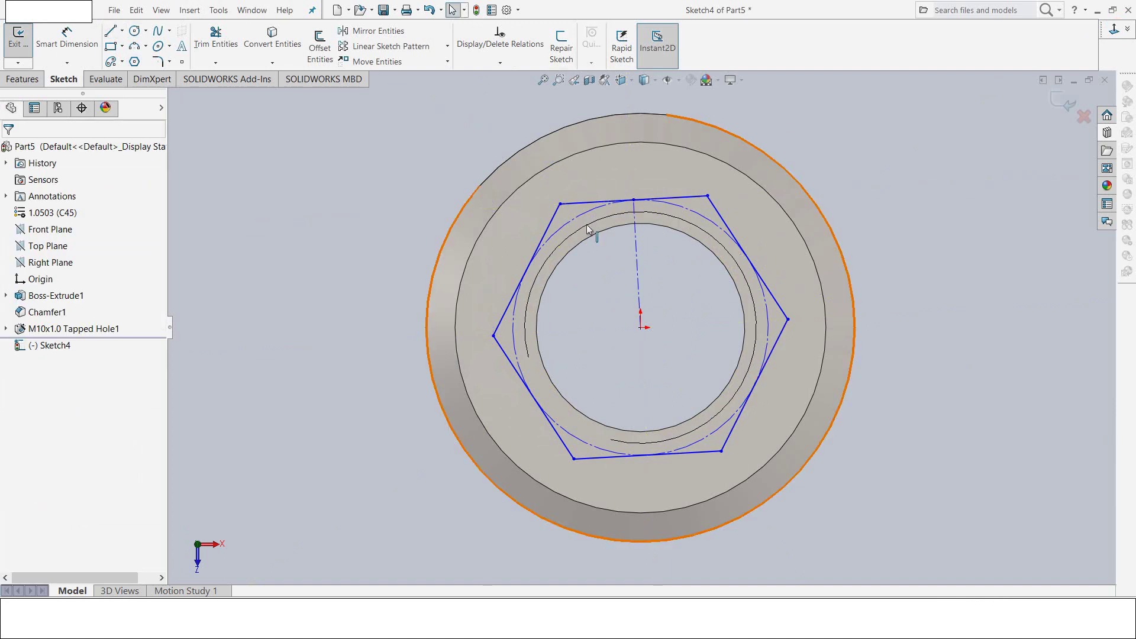
left_click(637, 268)
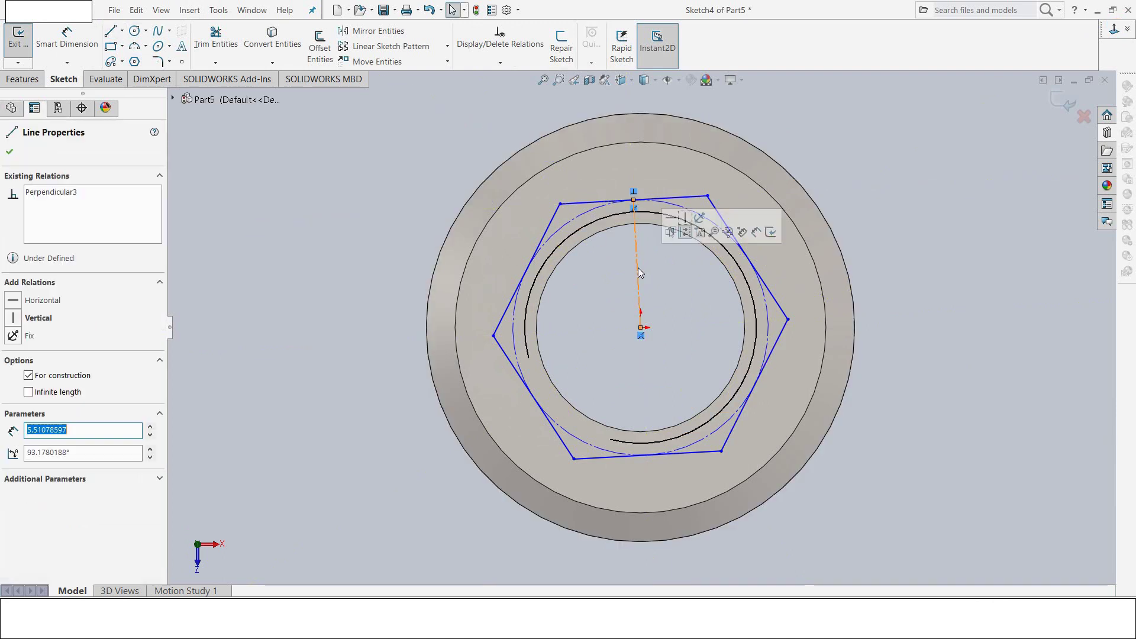
left_click(685, 217)
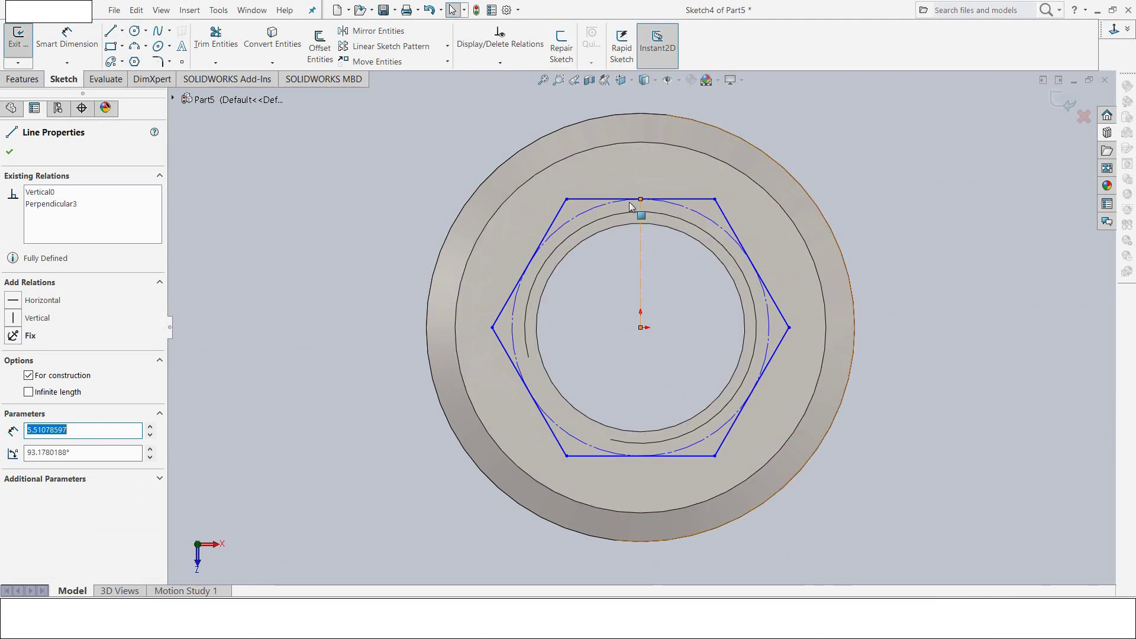
Step: Dimension the hexagon 16 mm between its top and bottom flats and exit the sketch
left_click(63, 38)
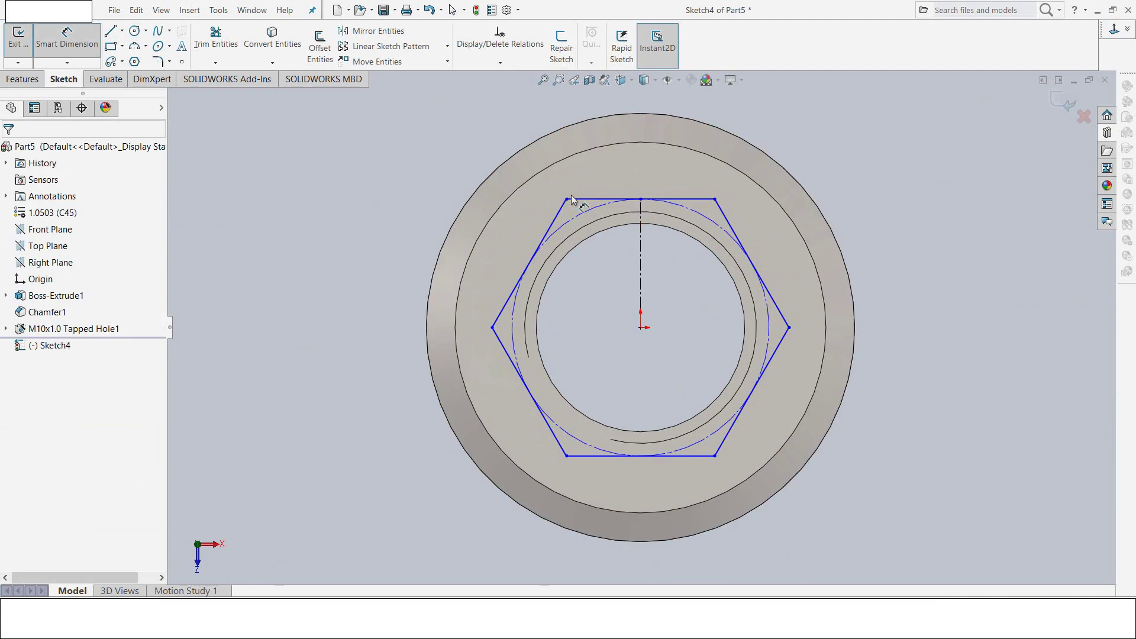
left_click(590, 201)
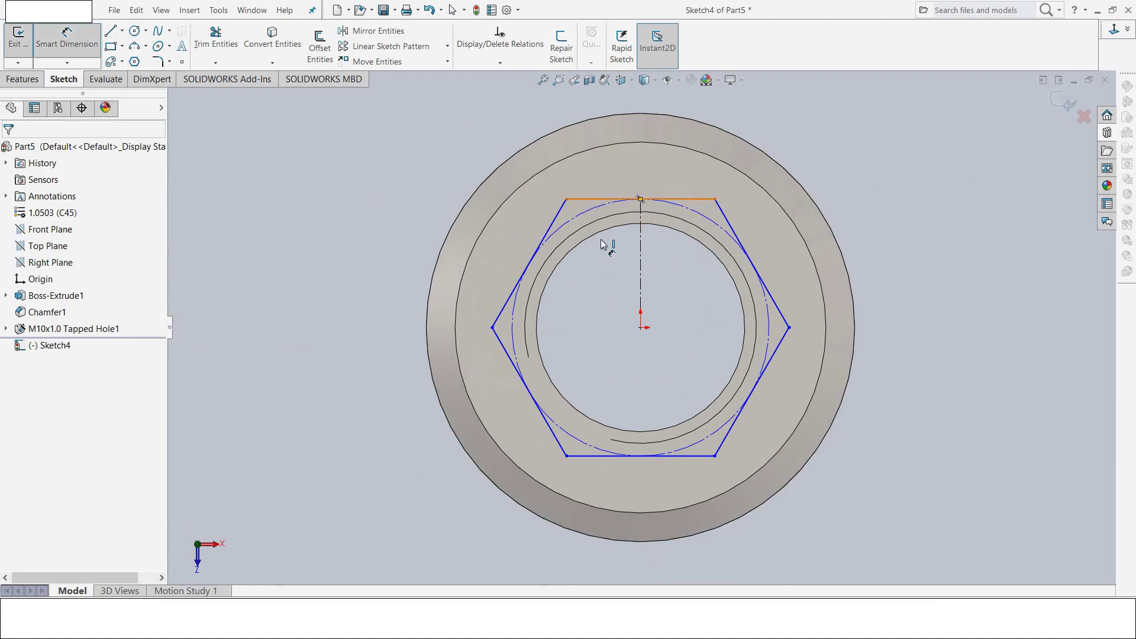
left_click(598, 462)
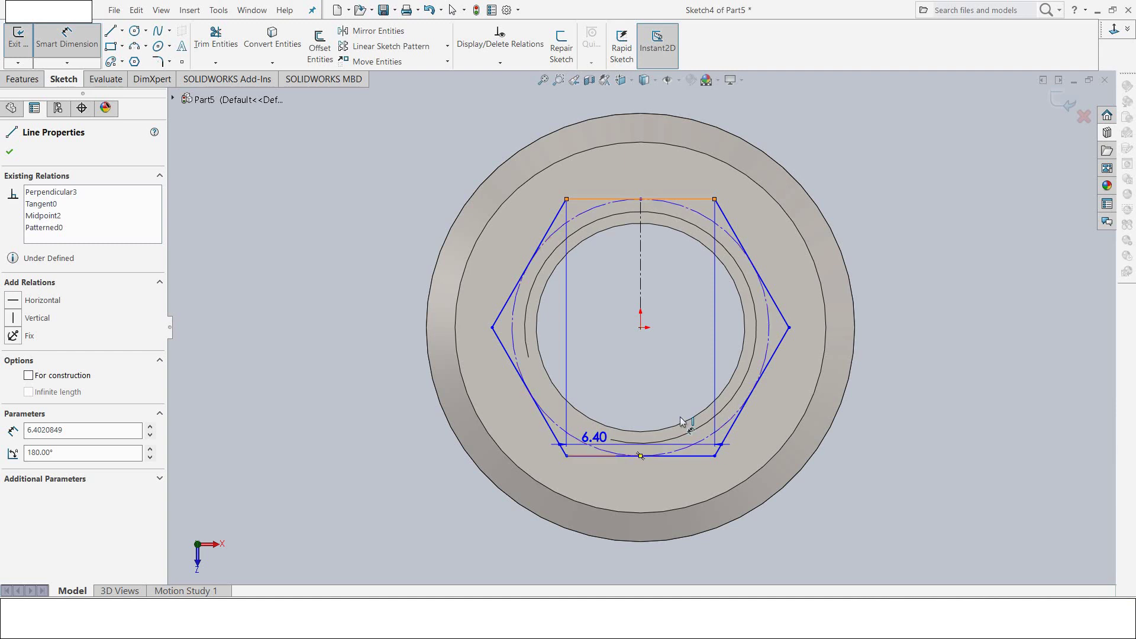
left_click(909, 296)
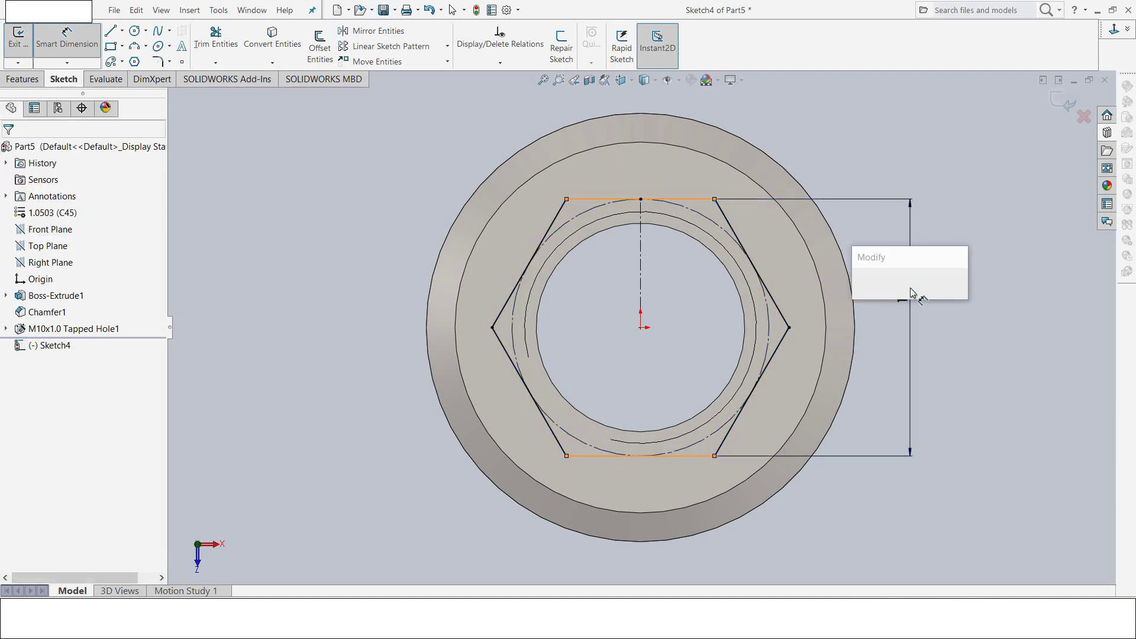
type("16")
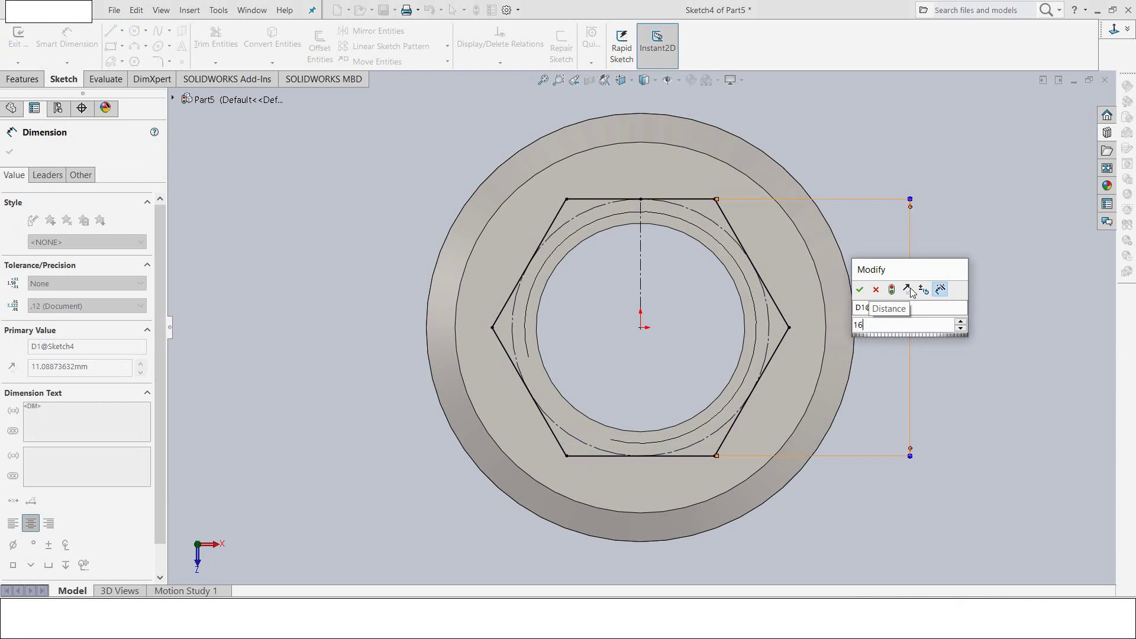
key("Return")
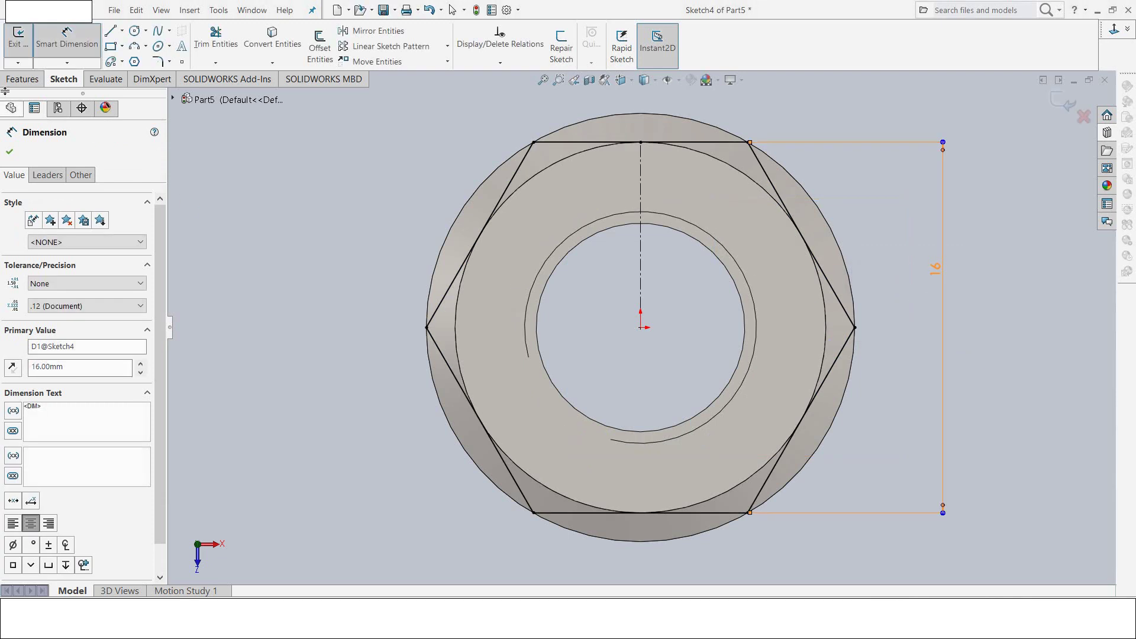
left_click(11, 44)
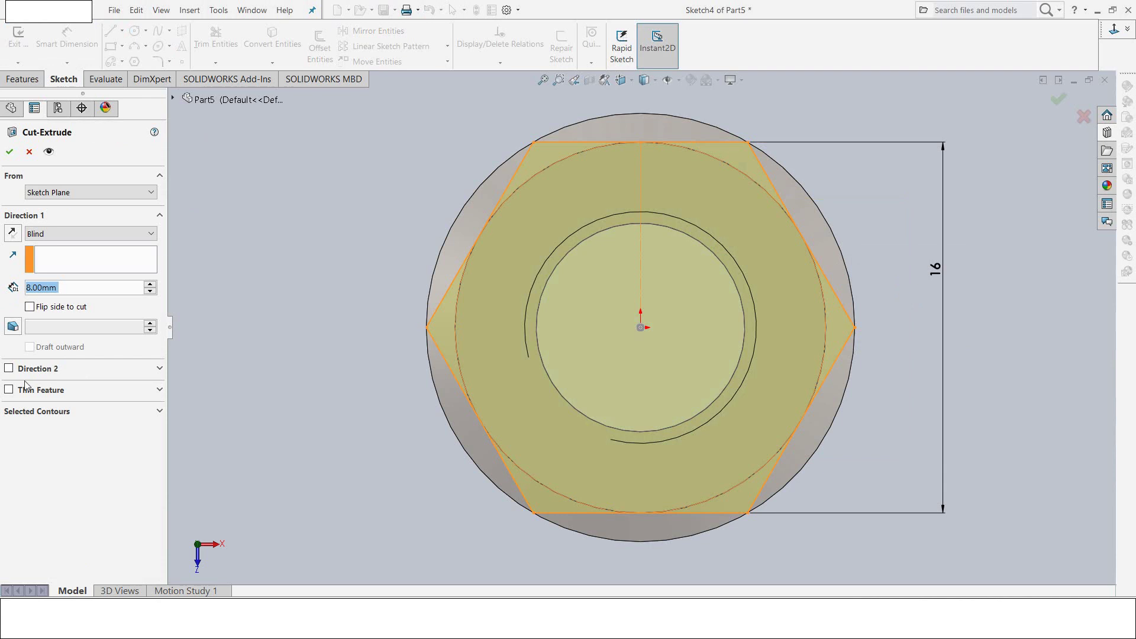
Step: Apply an 8 mm Blind thin cut with a 10 mm one-direction wall, then inspect the nut
left_click(9, 389)
key("f")
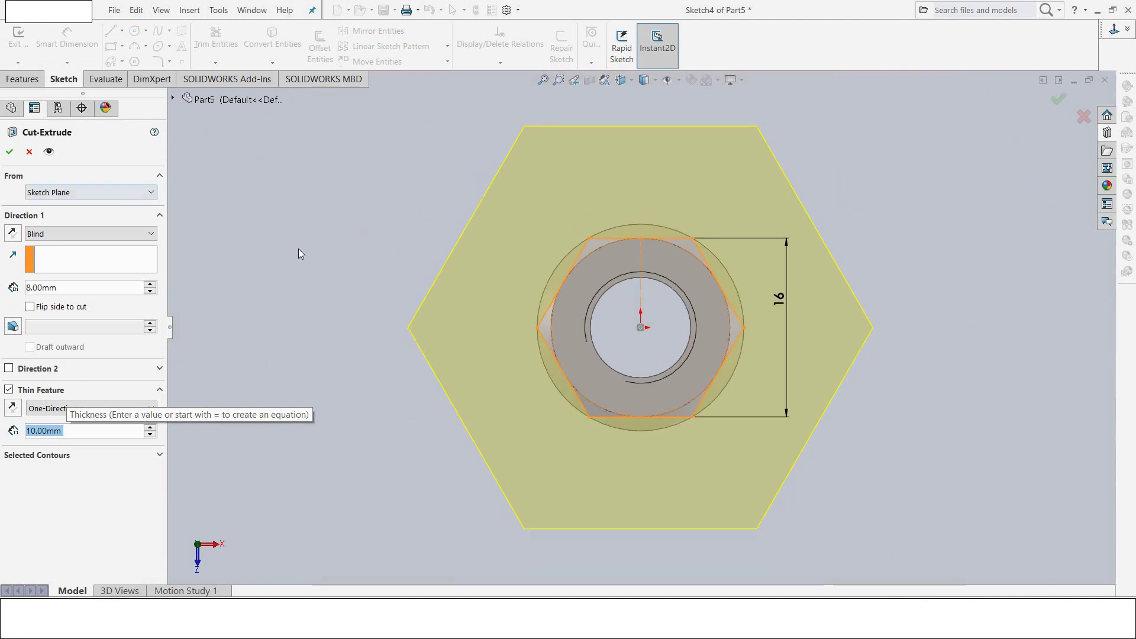
mouse_move(317, 251)
middle_mouse_down()
mouse_move(467, 343)
mouse_move(443, 357)
mouse_move(362, 338)
mouse_move(342, 312)
middle_mouse_up()
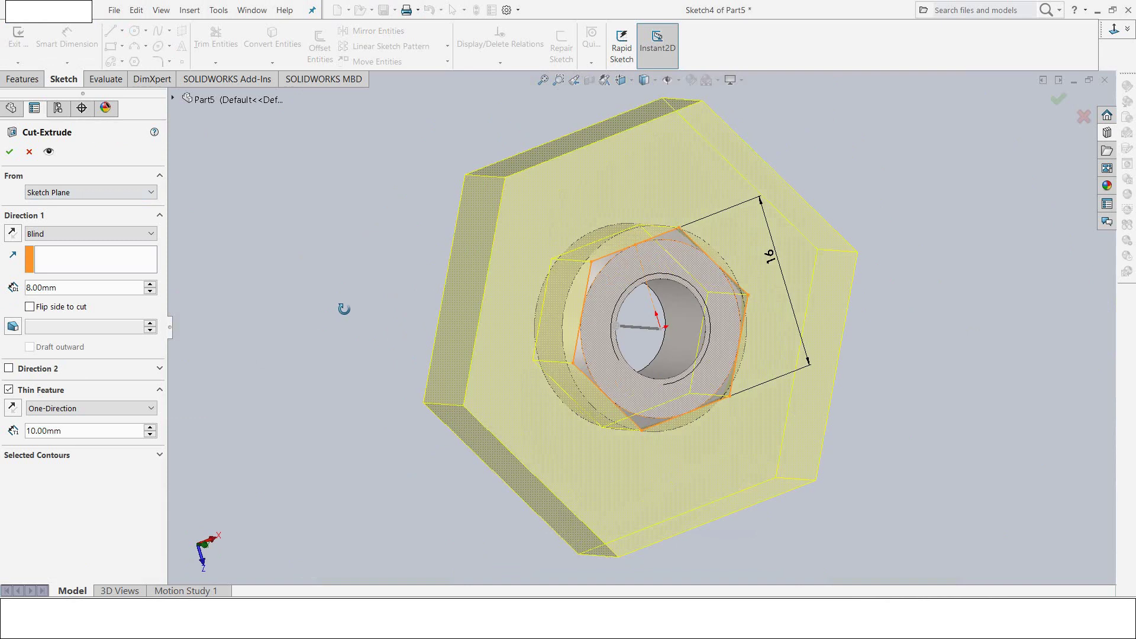
left_click(10, 152)
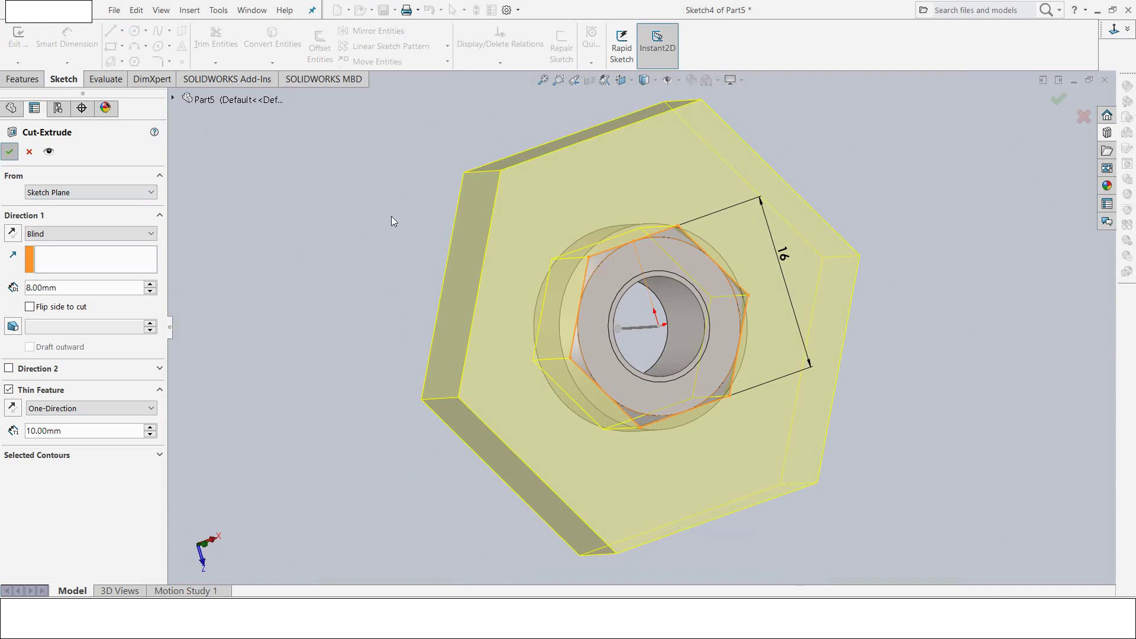
mouse_move(407, 240)
middle_mouse_down()
mouse_move(506, 328)
mouse_move(378, 265)
middle_mouse_up()
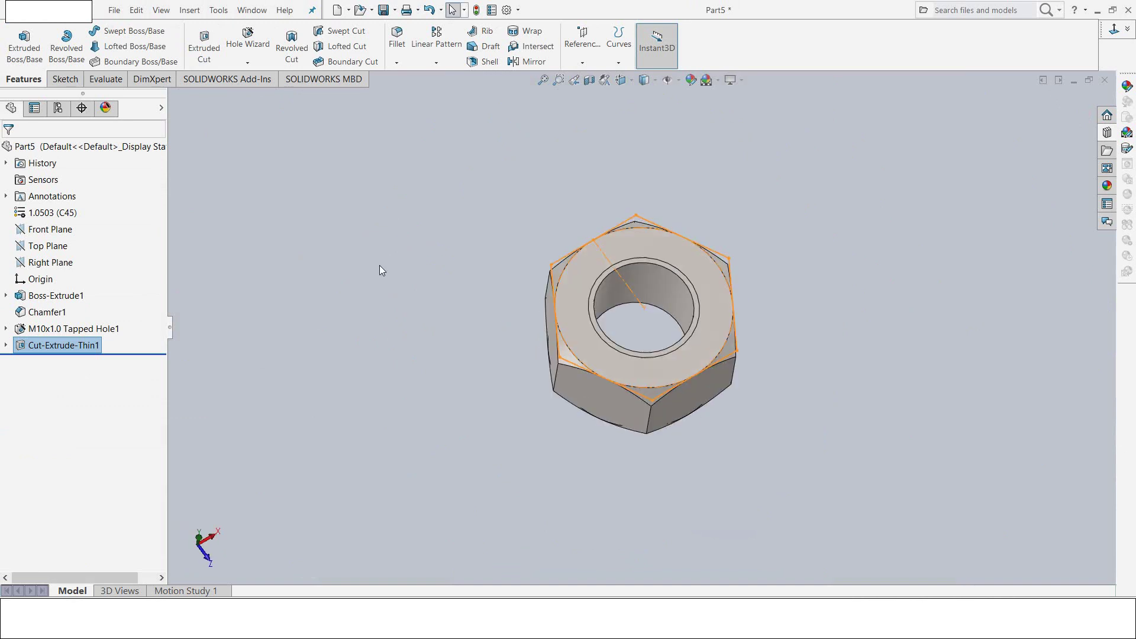
left_click(379, 267)
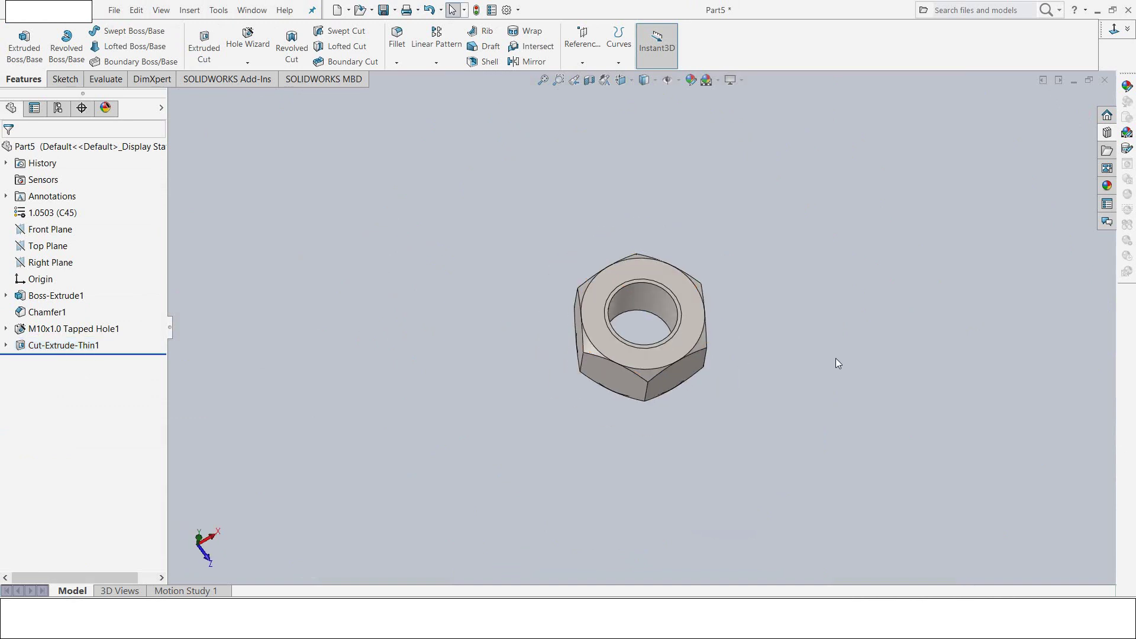
scroll(822, 352, "down", 3)
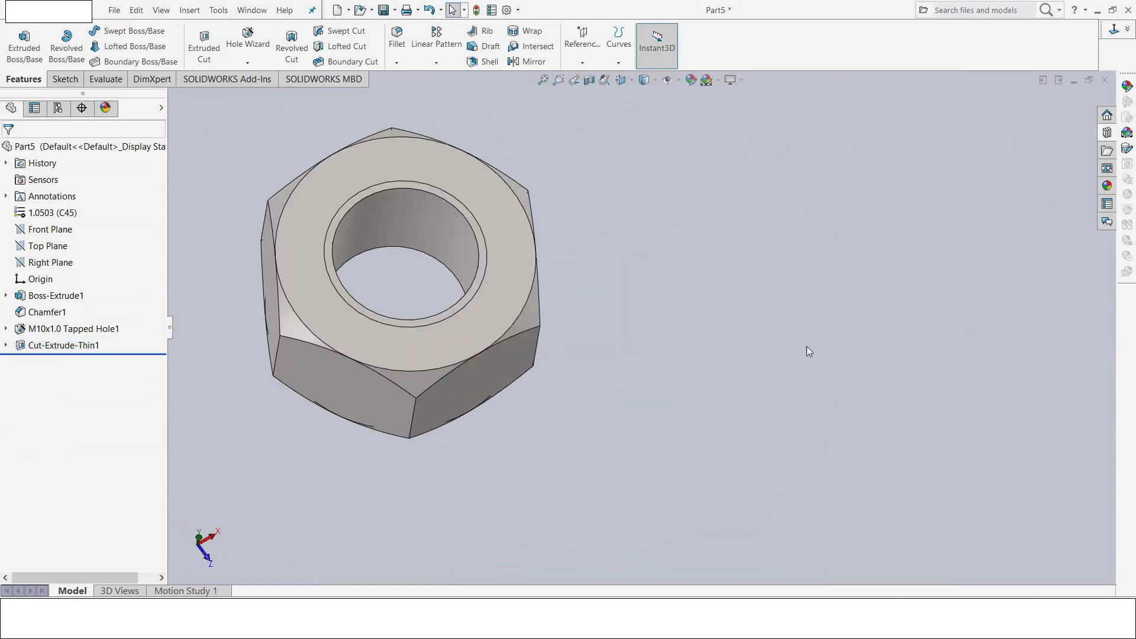
Step: Save the nut as EX11.4, close it, and start an extrusion in a new part
left_click(384, 10)
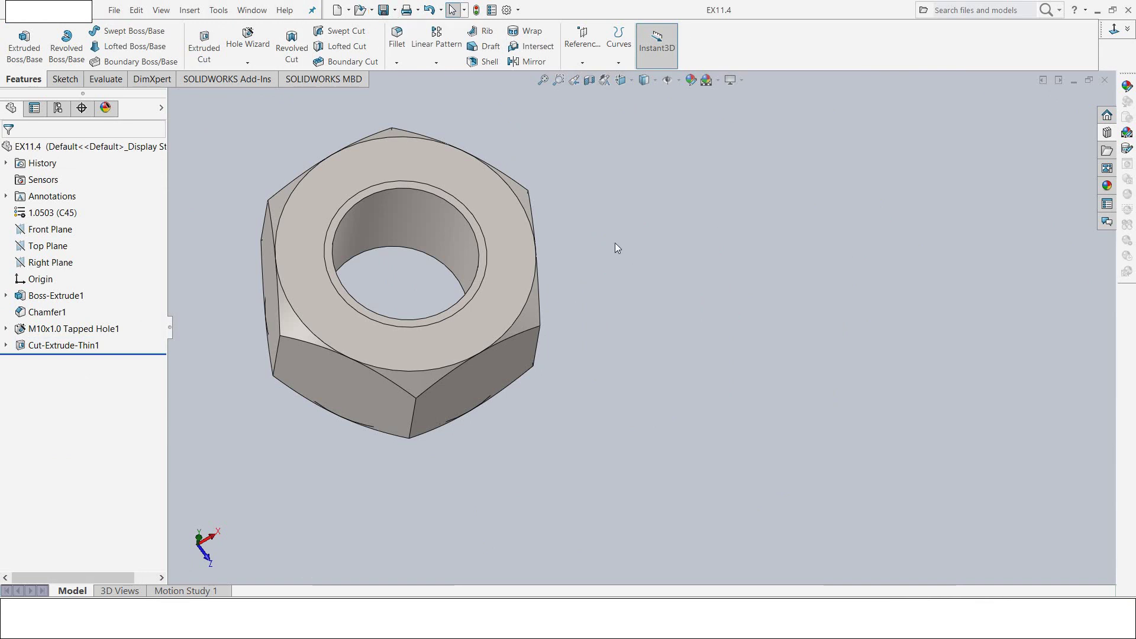
left_click(1105, 79)
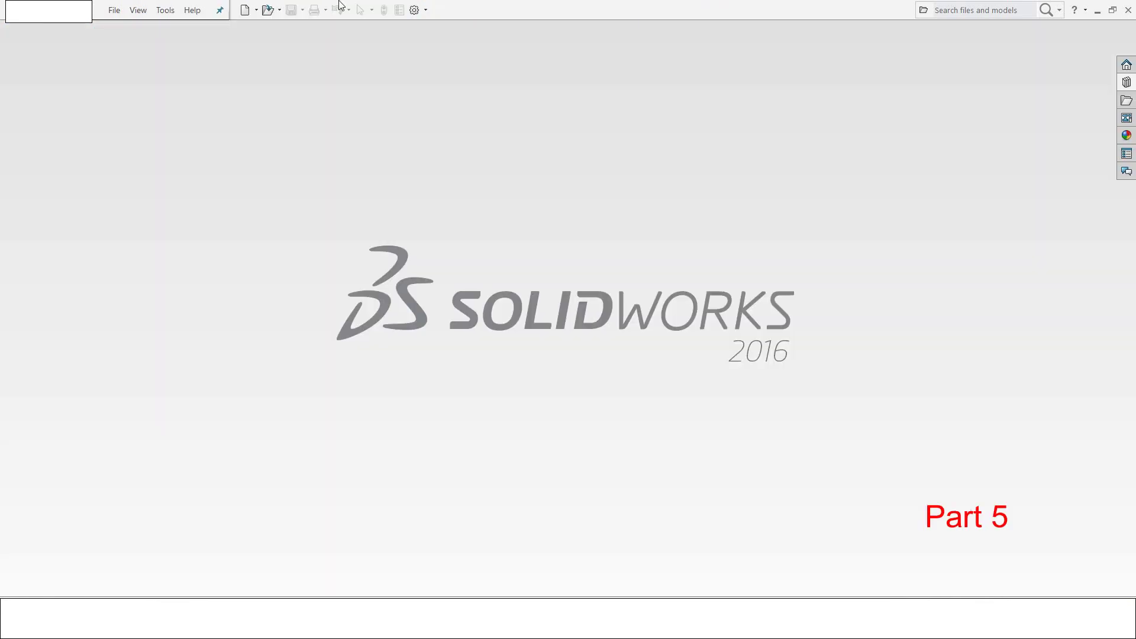
left_click(245, 10)
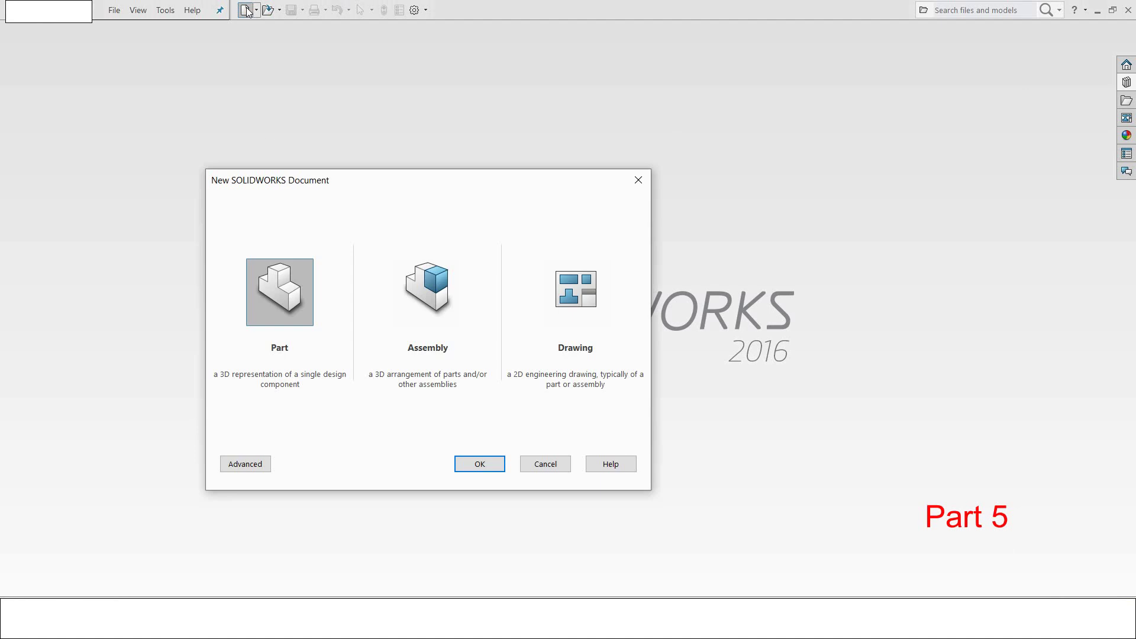
left_click(467, 465)
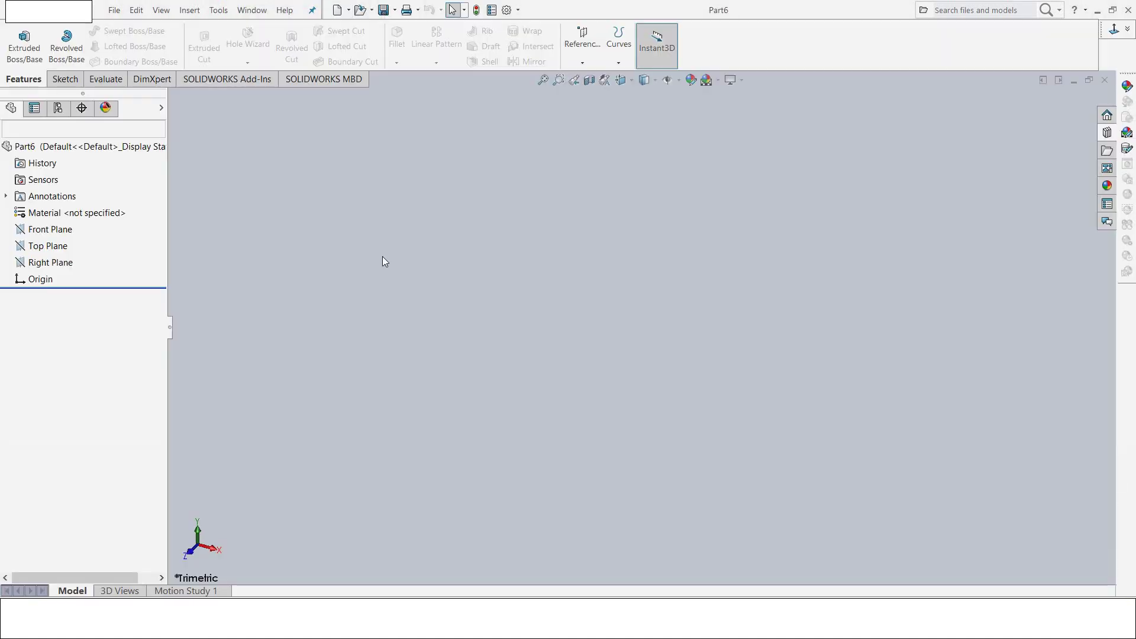
left_click(25, 46)
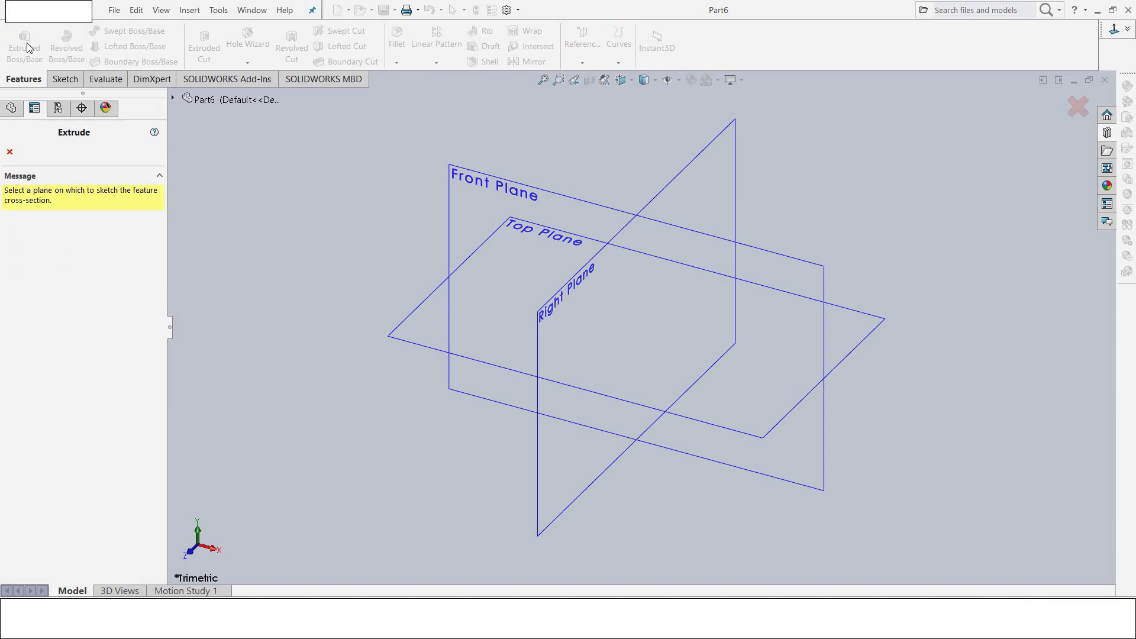
Step: On the Top Plane, draw a large circle at the origin and a smaller one inside it
left_click(407, 338)
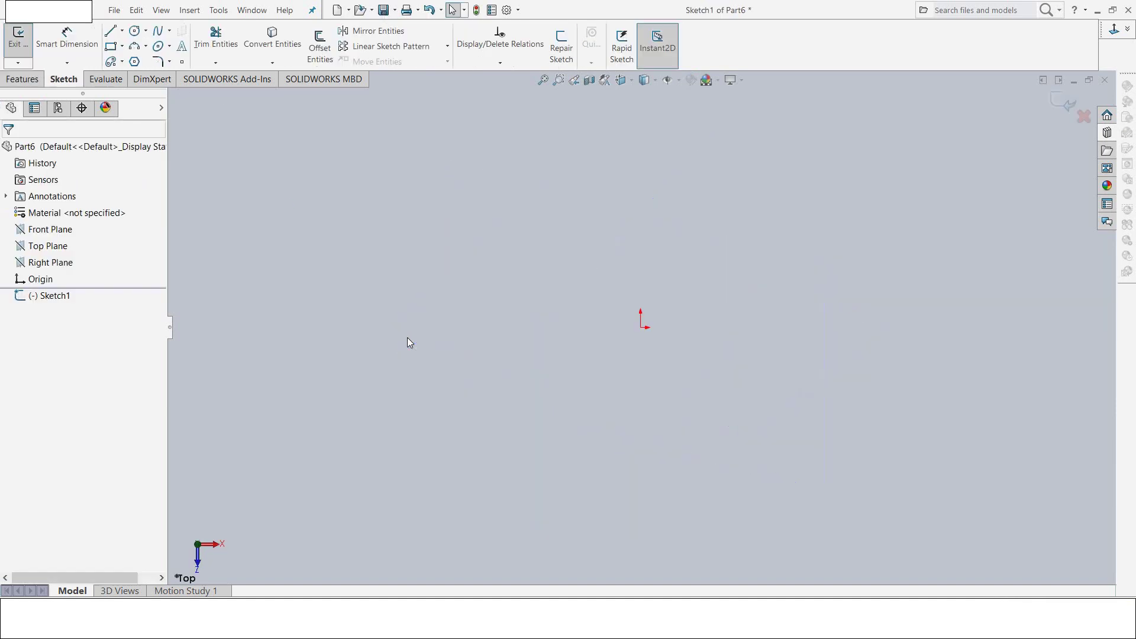
left_click(134, 30)
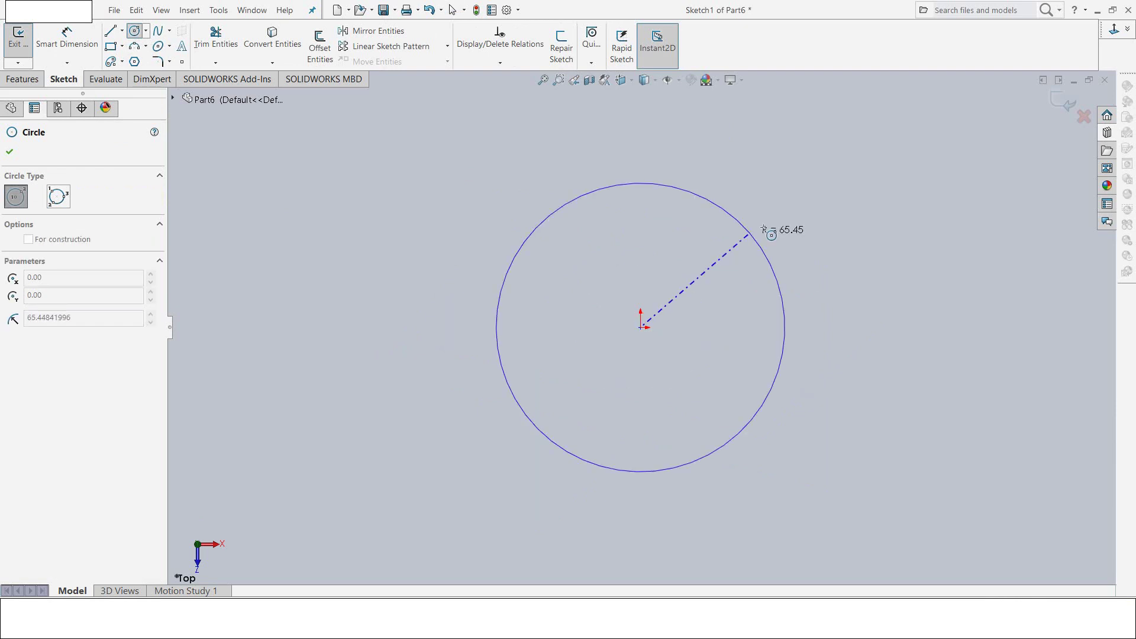
left_click_drag(640, 327, 765, 203)
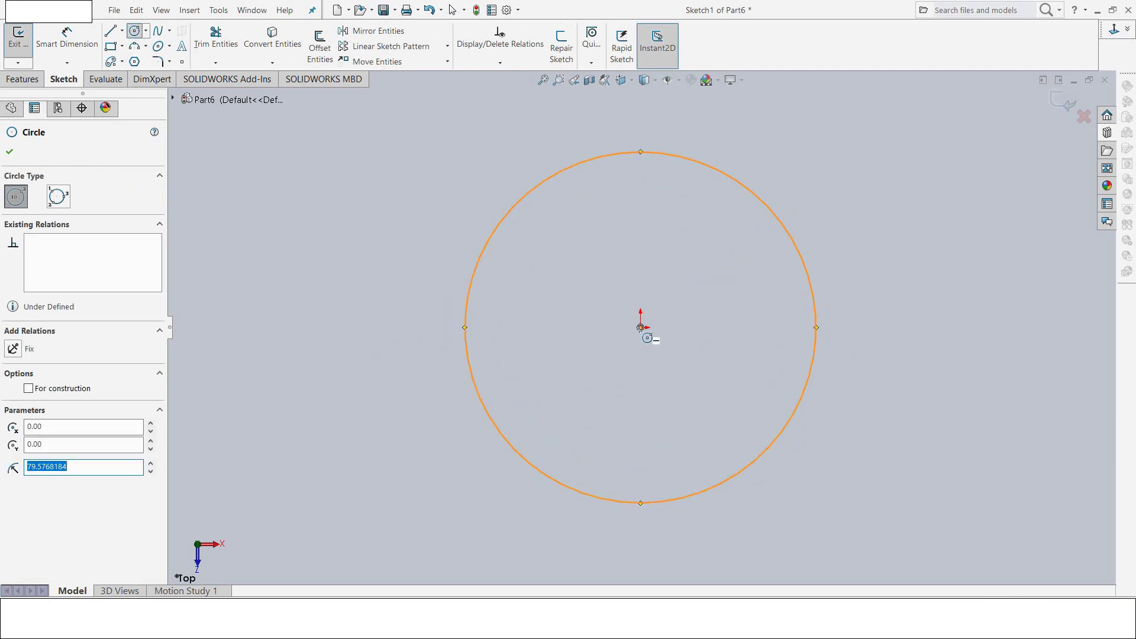
left_click_drag(644, 327, 710, 258)
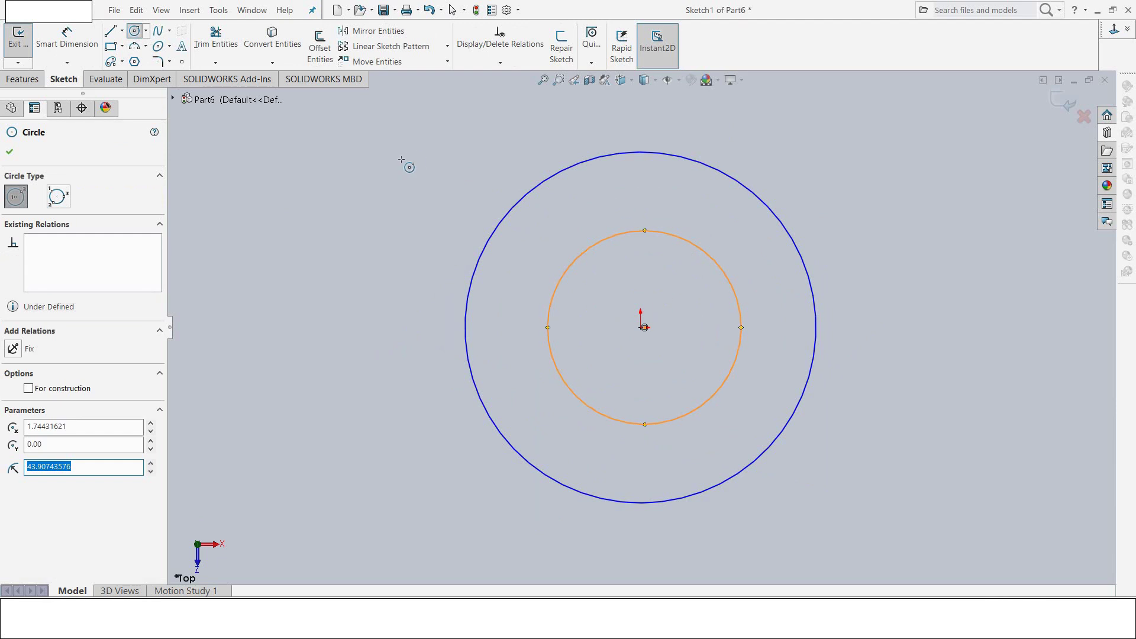
key("Escape")
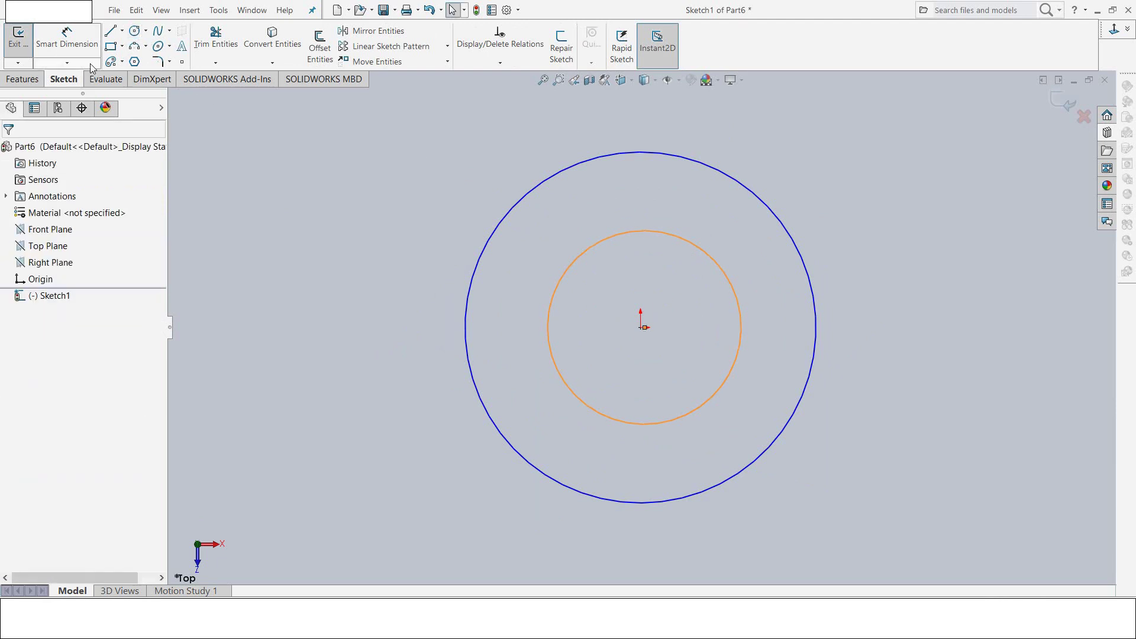
left_click(67, 36)
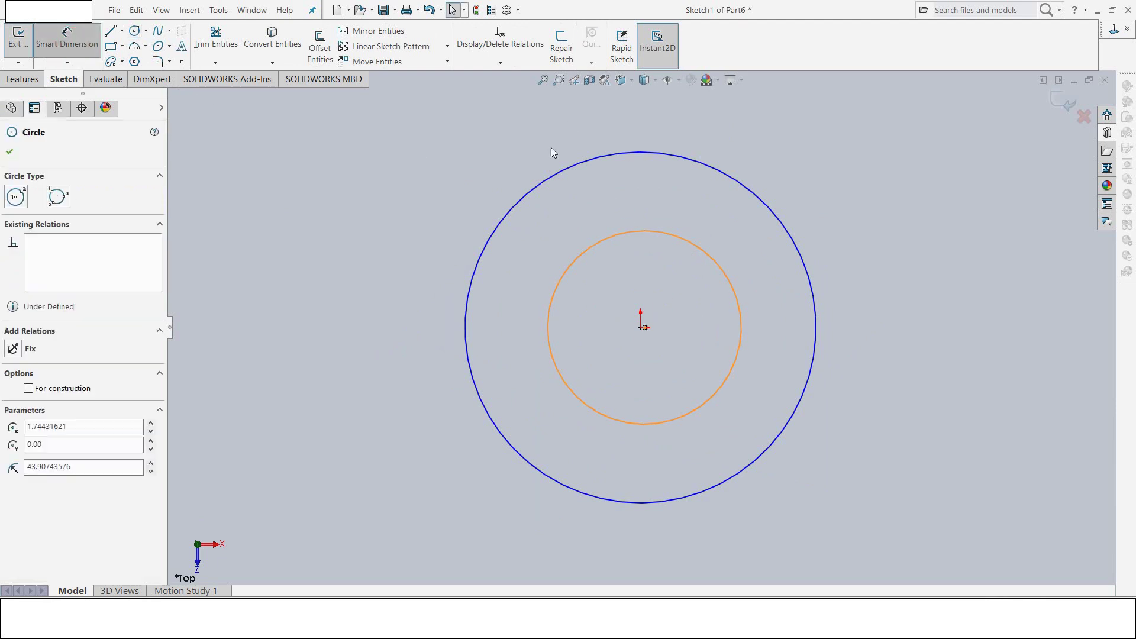
left_click(664, 155)
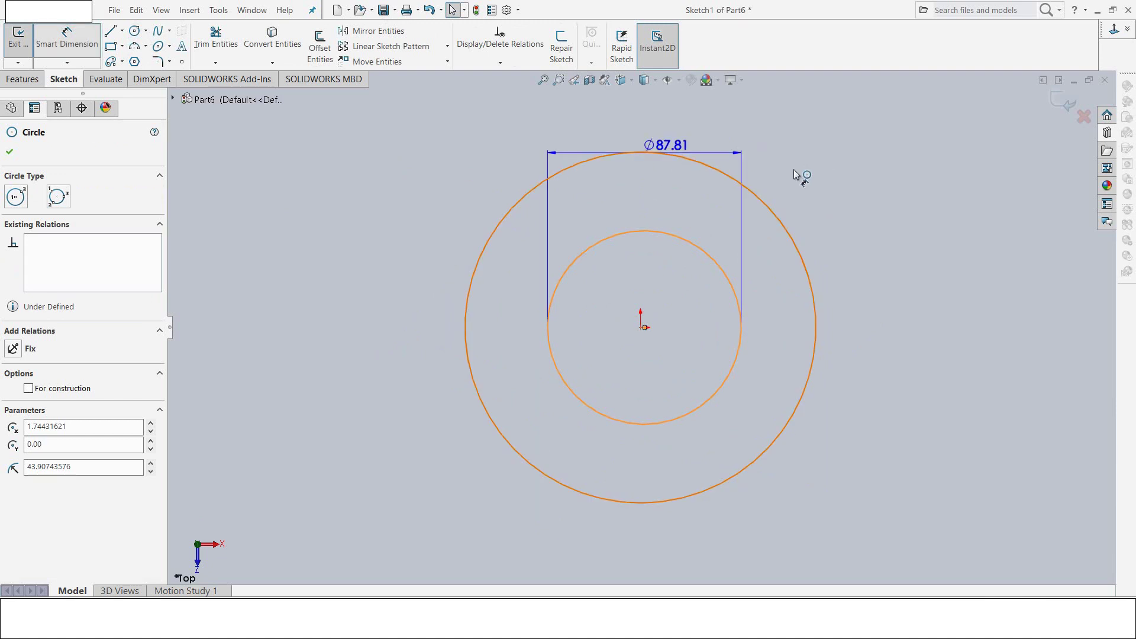
Step: Dimension the inner circle Ø15 and the outer circle Ø55.80
left_click(829, 179)
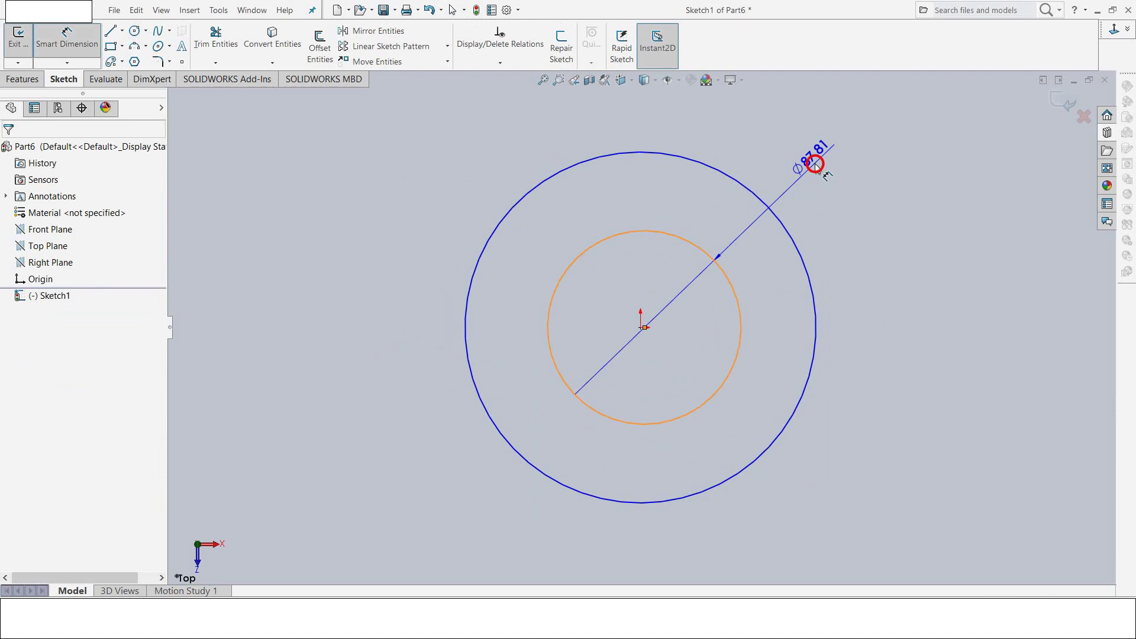
left_click(817, 168)
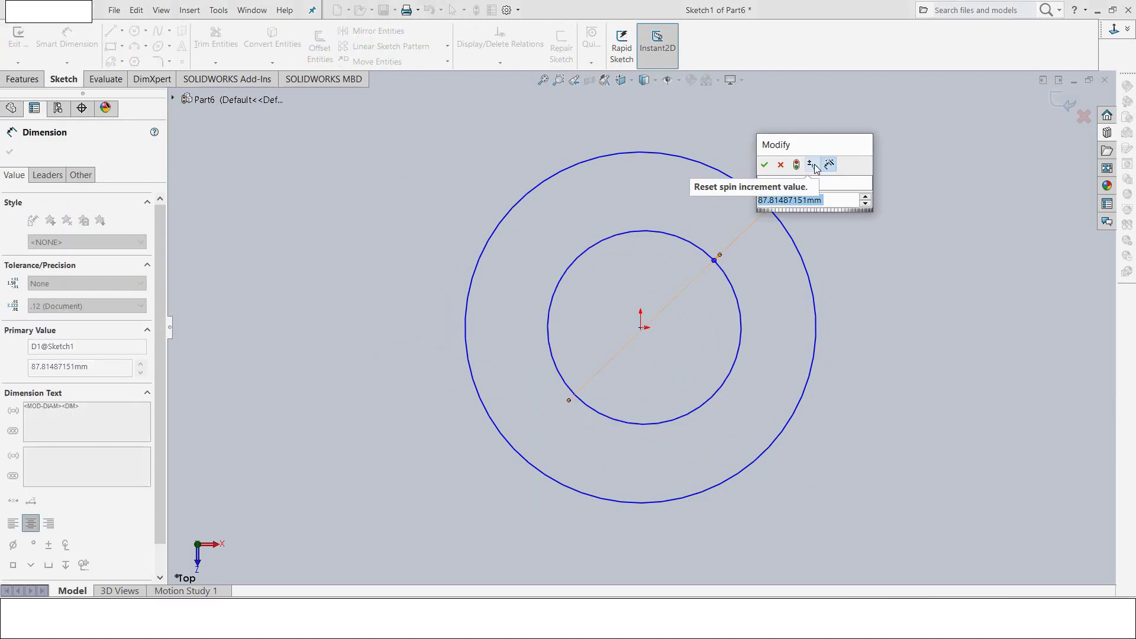
type("15")
key("Return")
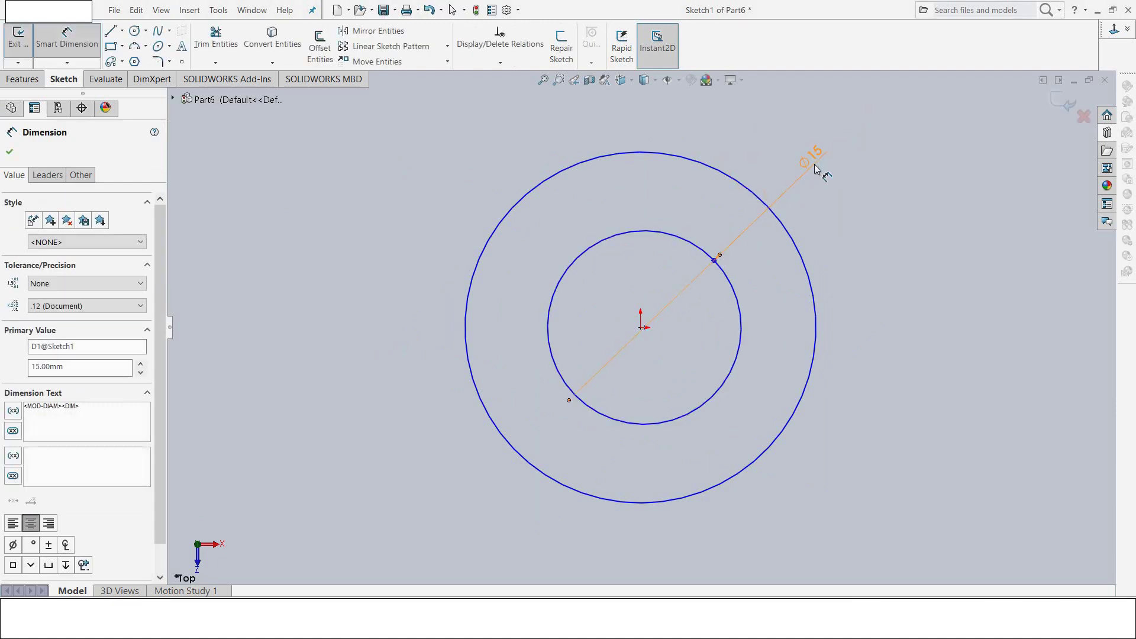
left_click(712, 169)
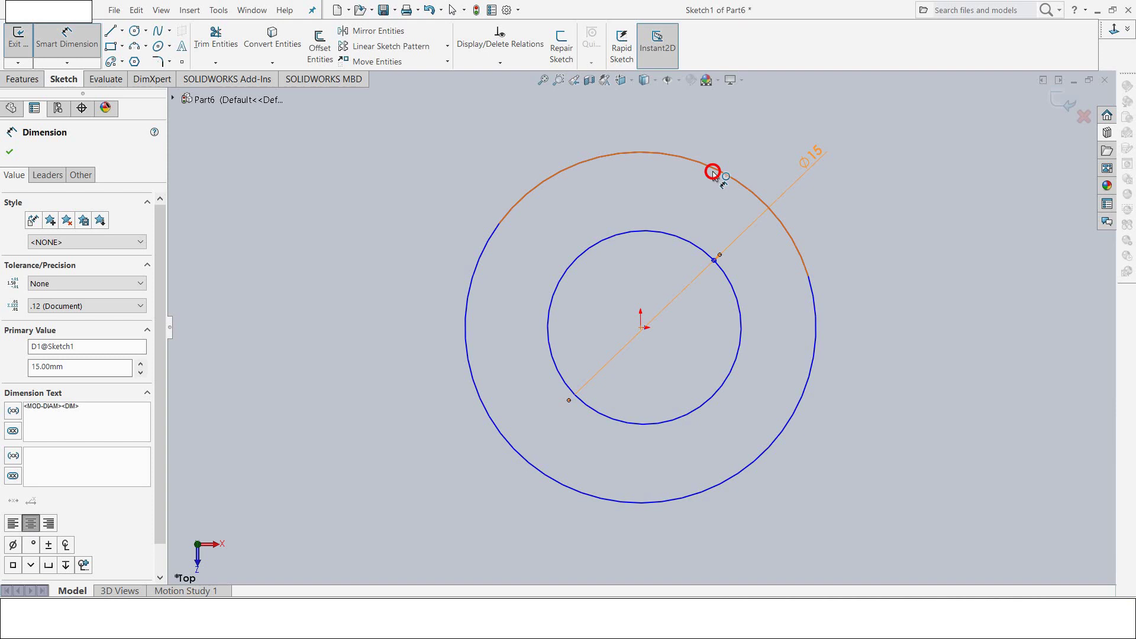
left_click(769, 137)
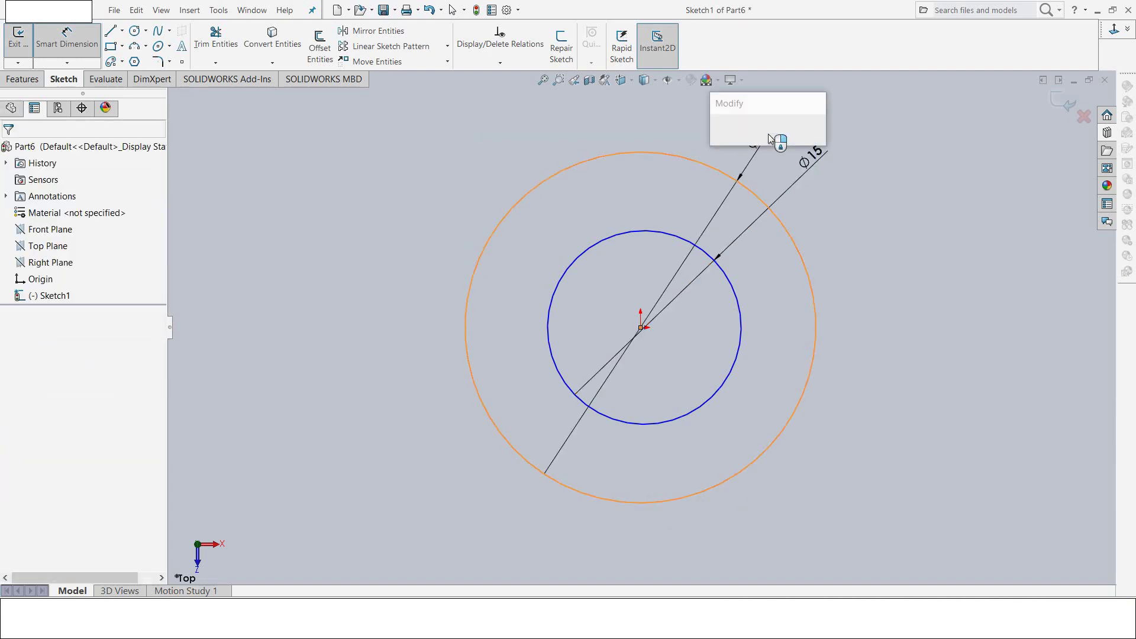
type("5")
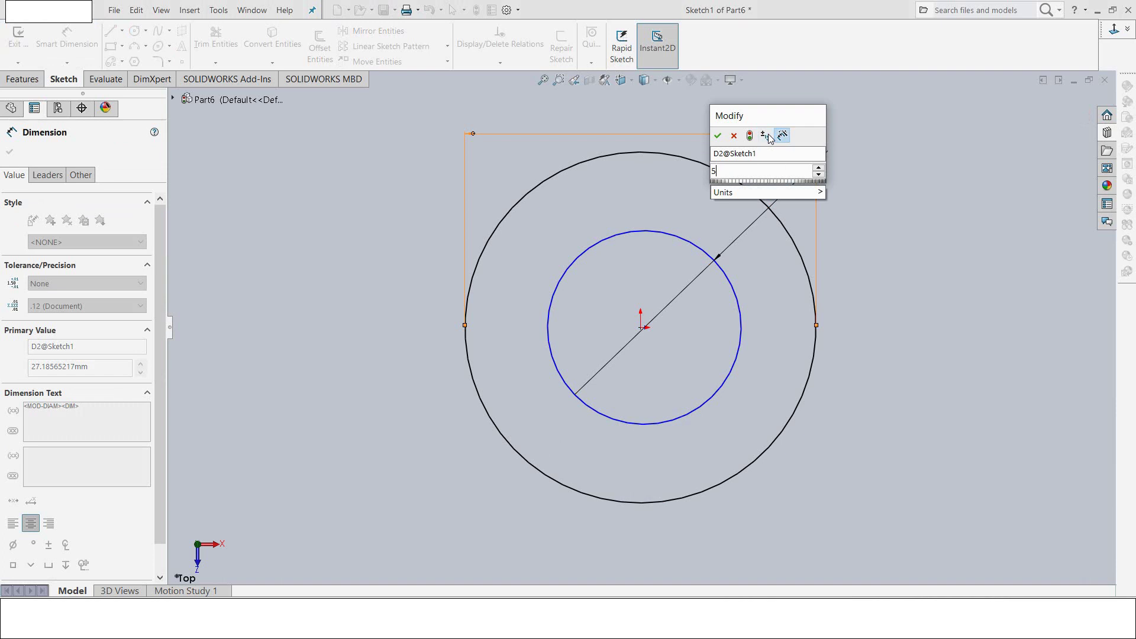
type("5.80")
key("Return")
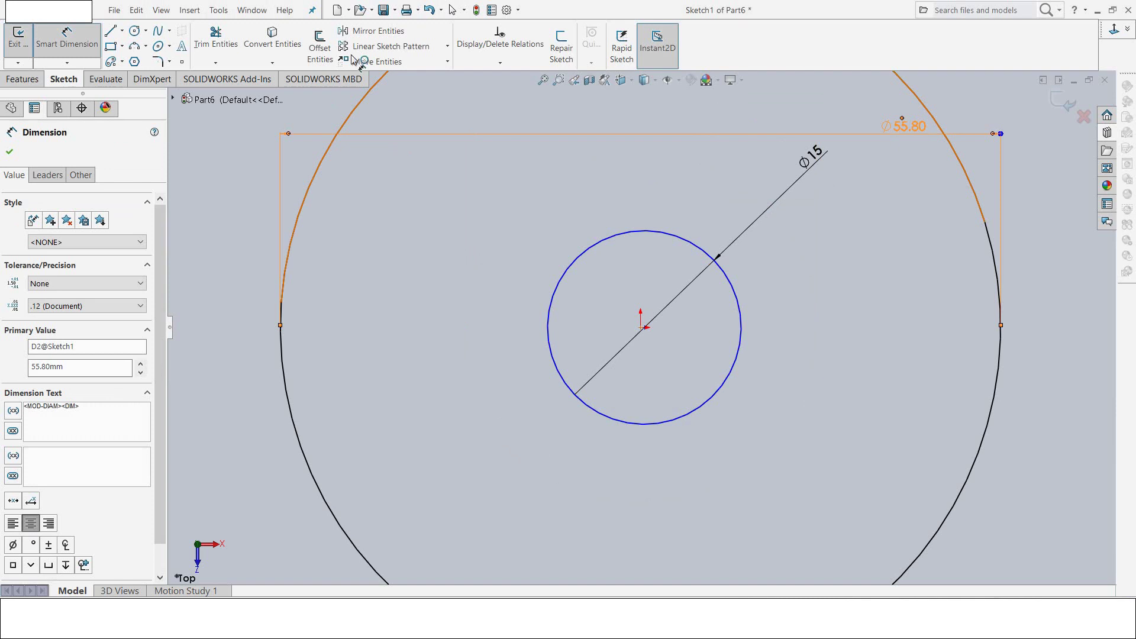
Step: Add a Concentric relation between the inner and outer circles
left_click(501, 63)
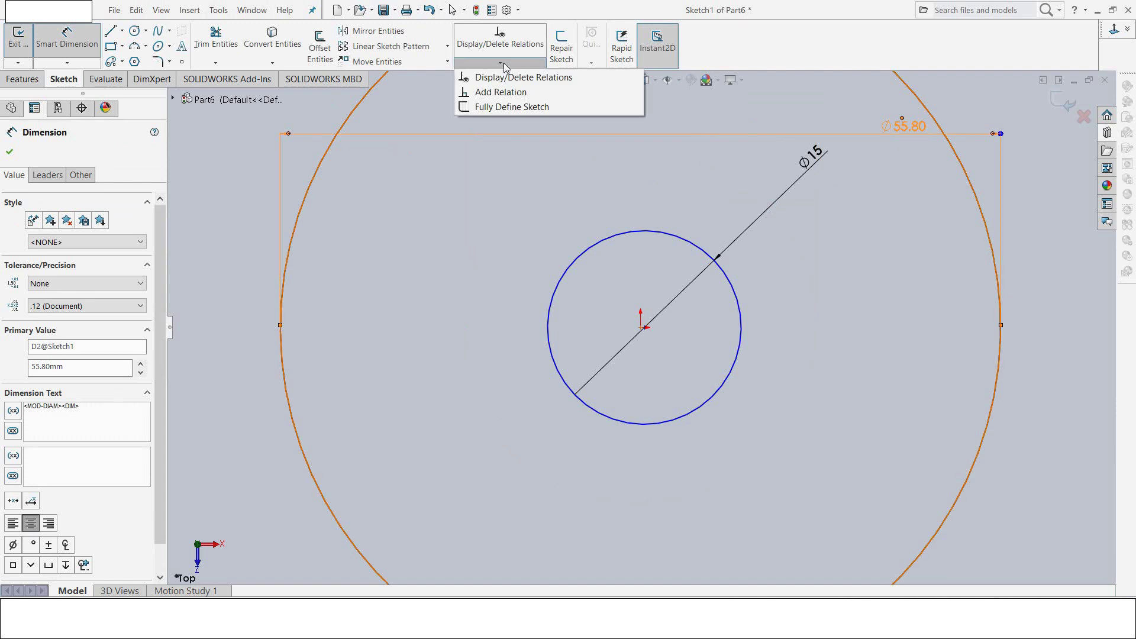
left_click(506, 90)
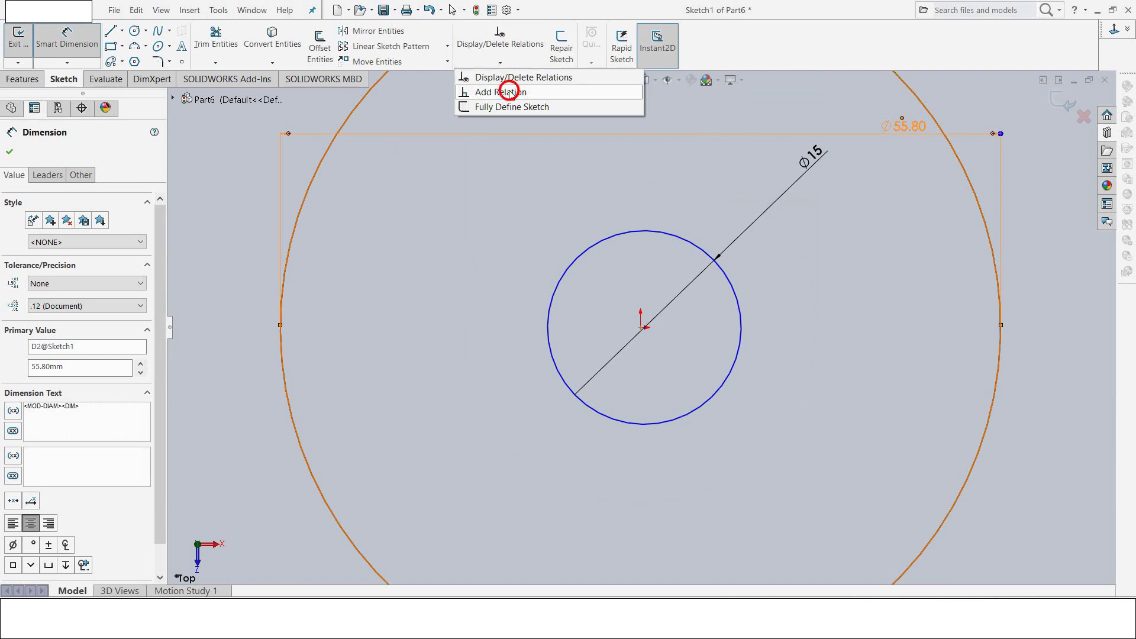
left_click(586, 249)
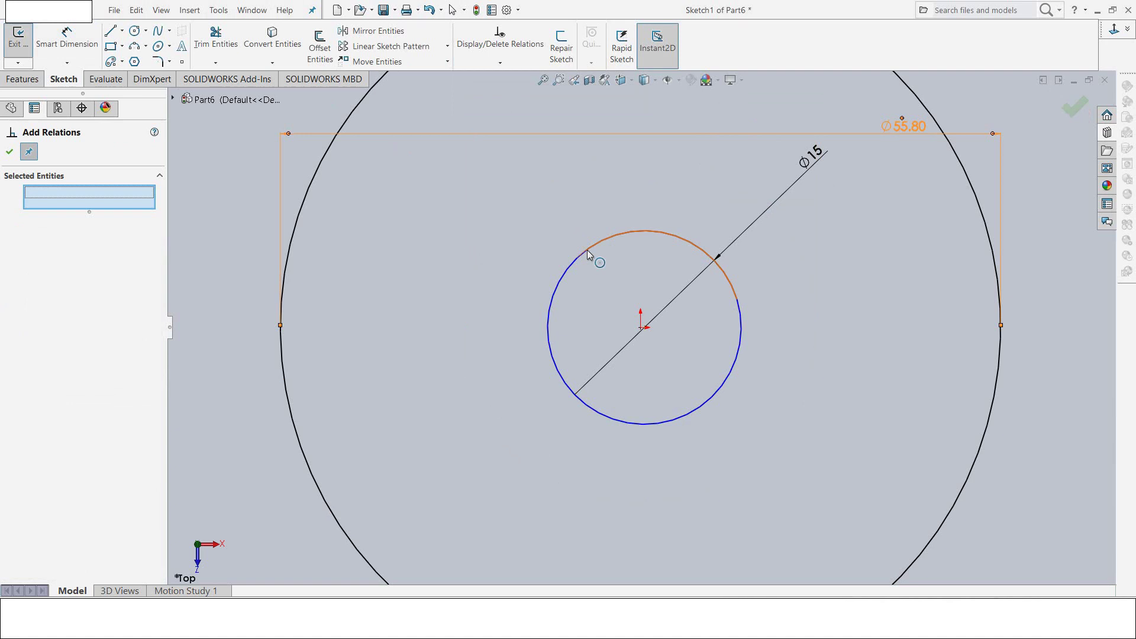
left_click(293, 229)
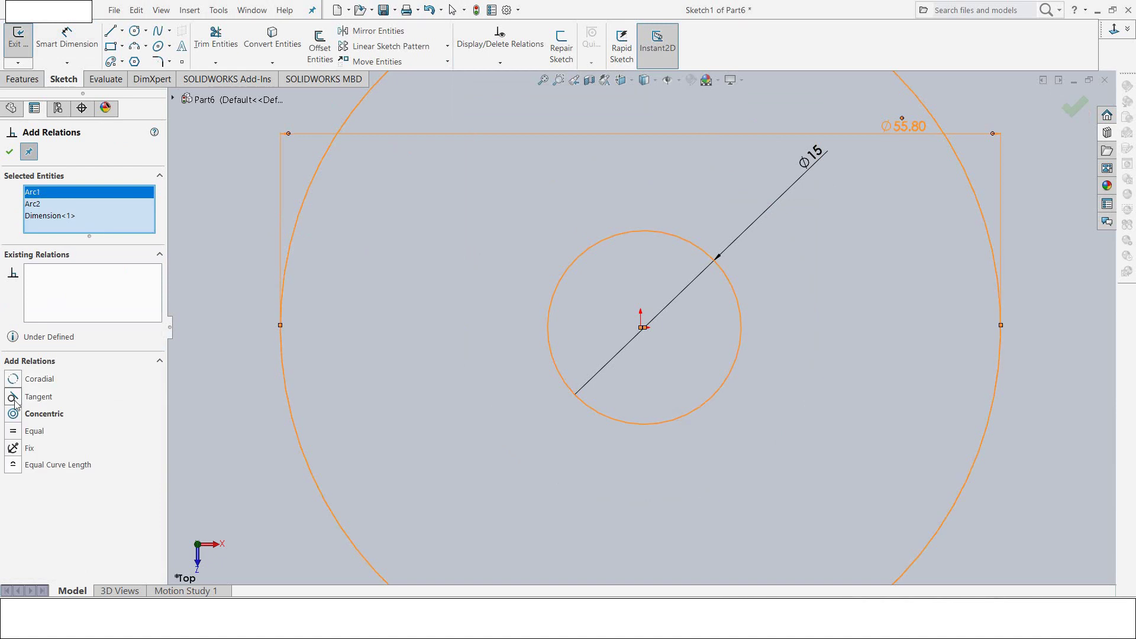
left_click(14, 414)
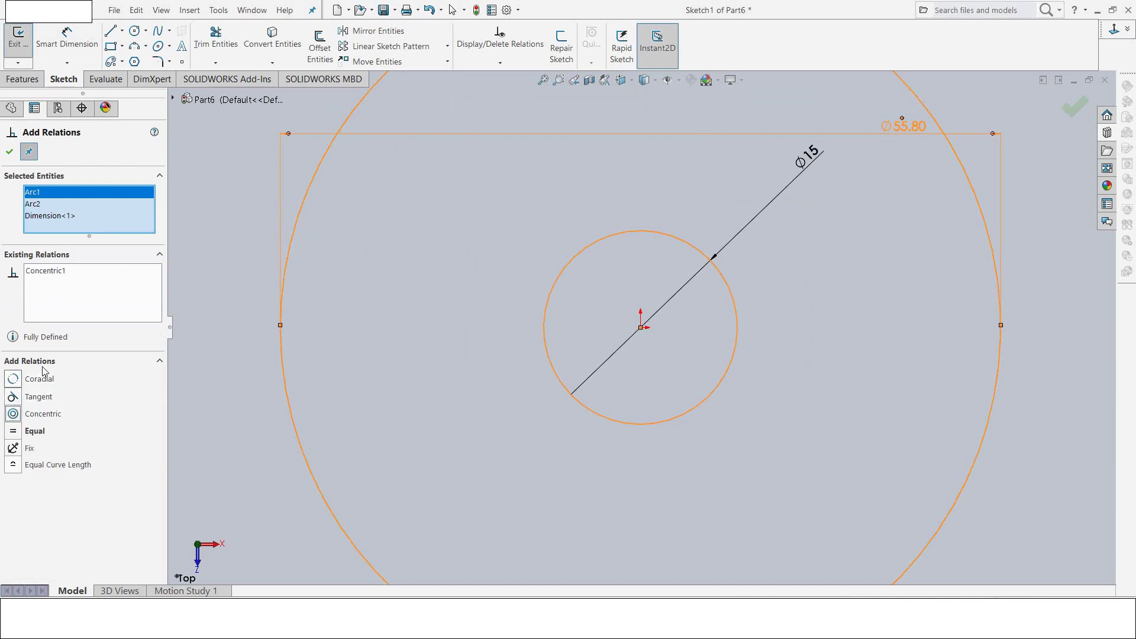
left_click(9, 152)
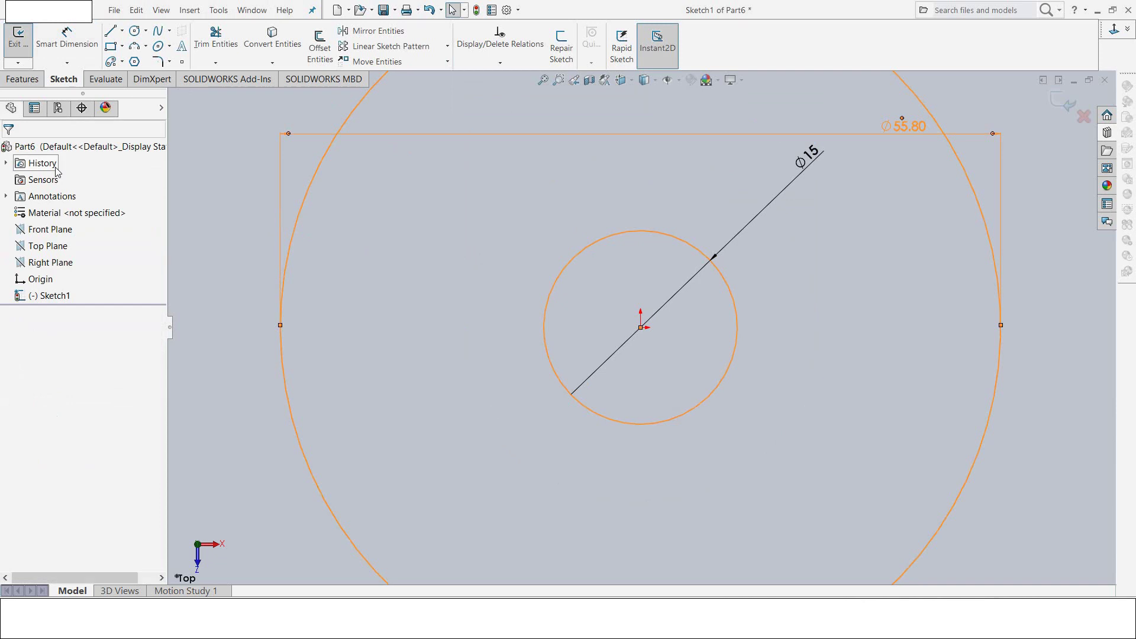
Step: Extrude the two-circle sketch 2 mm using the Mid Plane end condition
key("f")
left_click(368, 275)
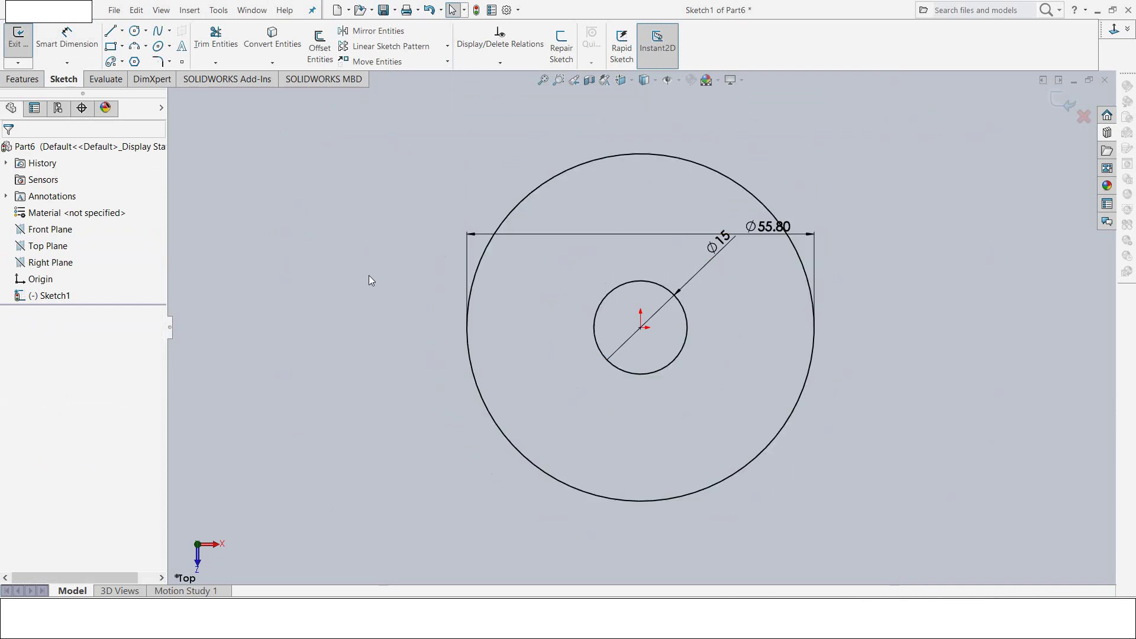
left_click(18, 42)
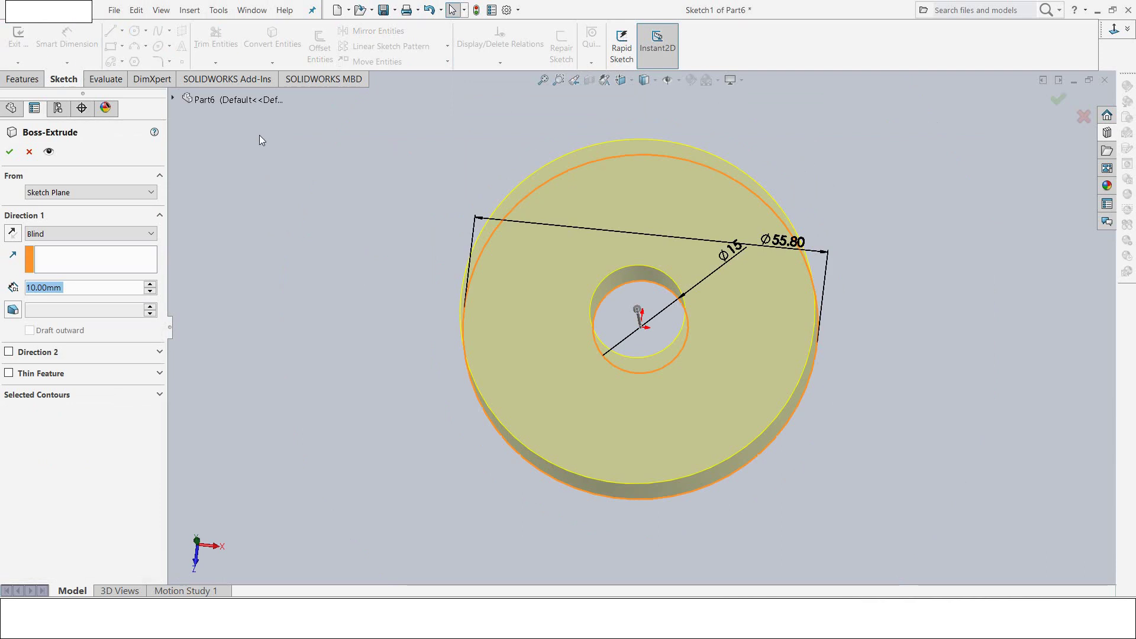
type("2")
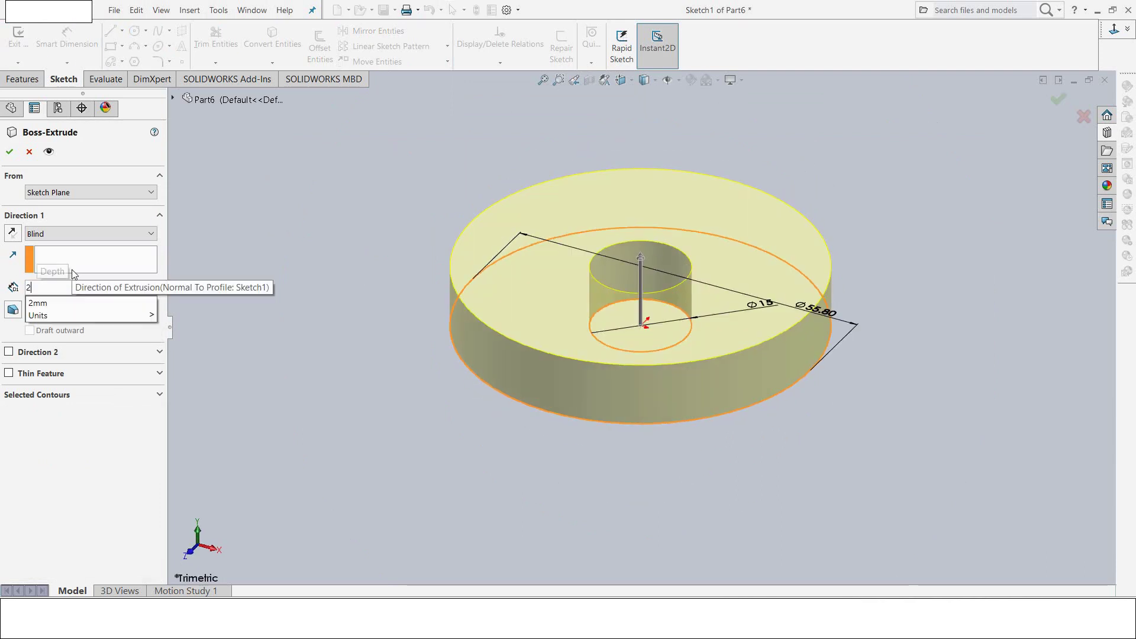
key("Return")
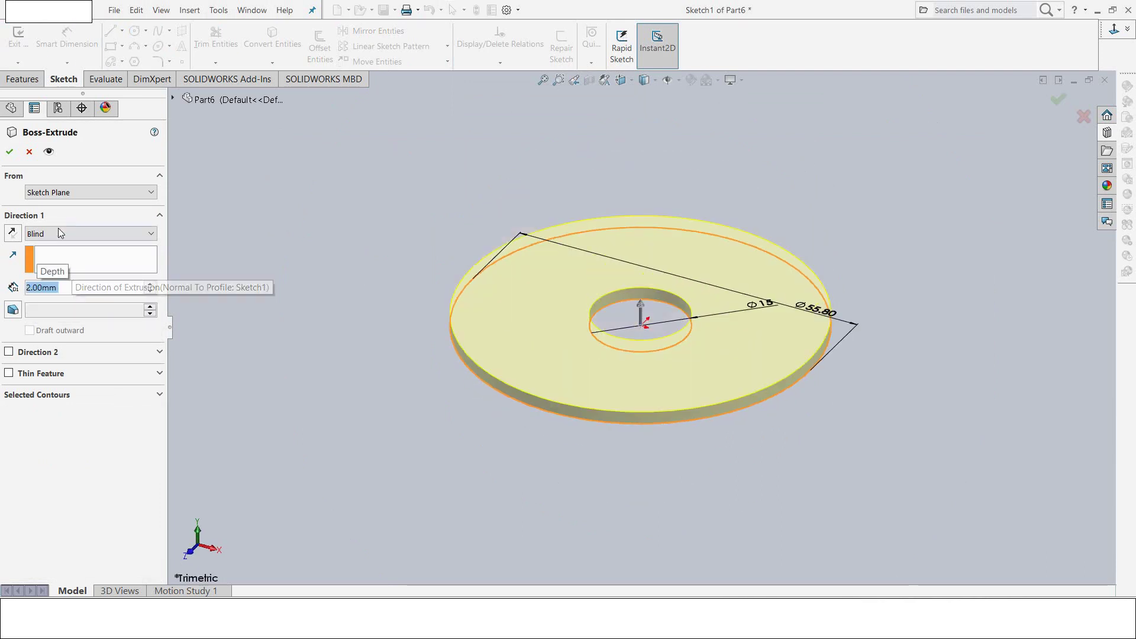
left_click(56, 233)
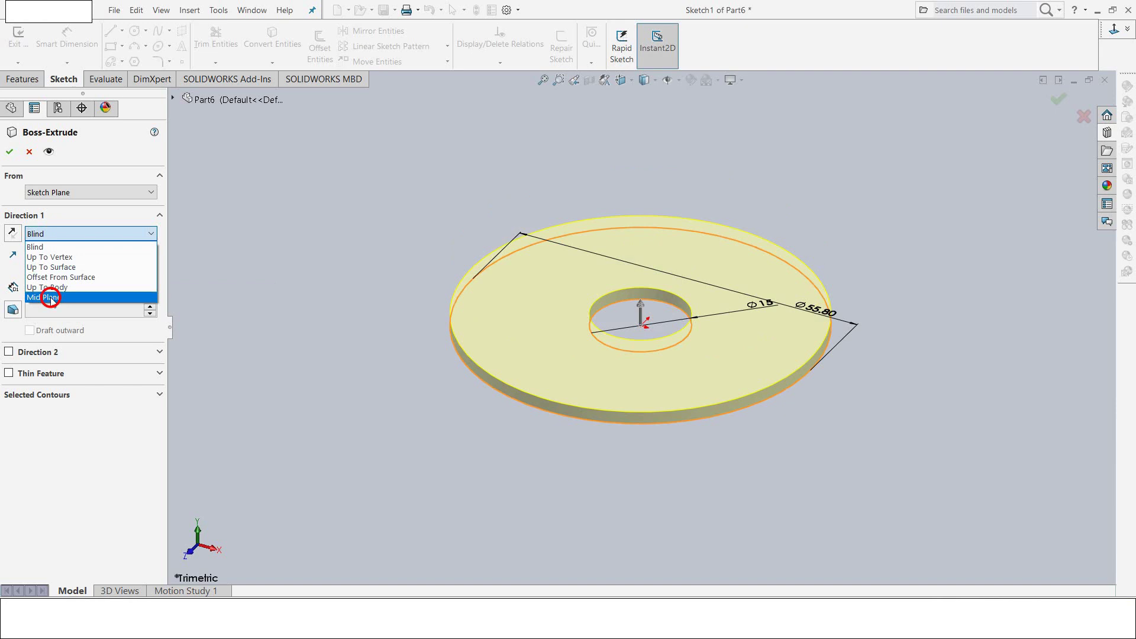
left_click(53, 296)
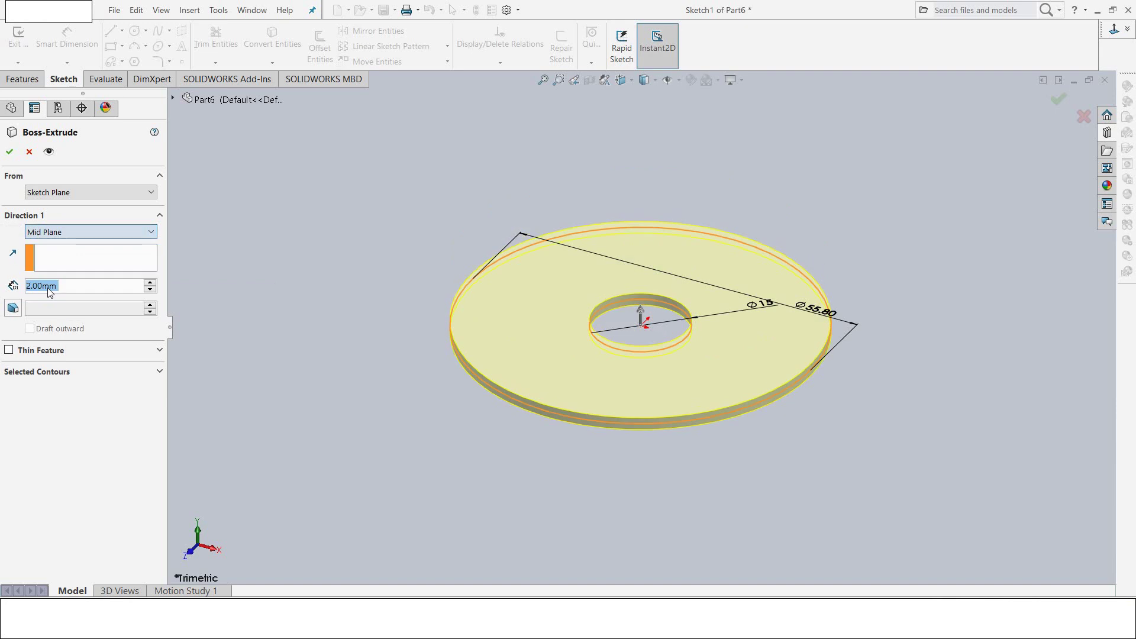
left_click(5, 151)
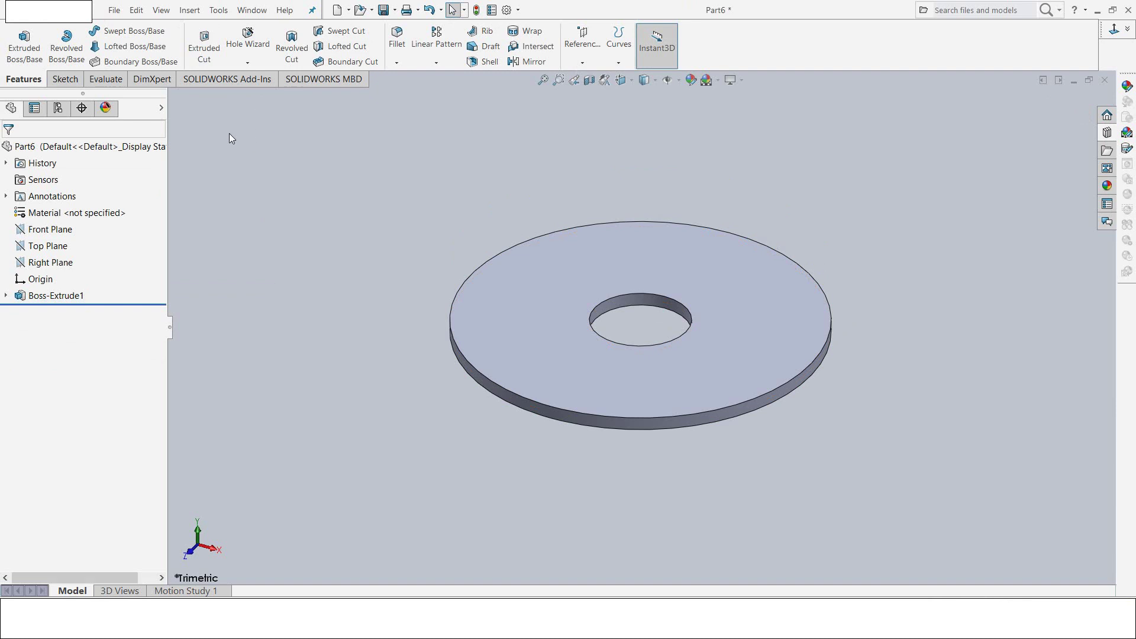
Step: Fillet the edges of the washer's top and bottom faces with a 0.5 mm radius
left_click(397, 38)
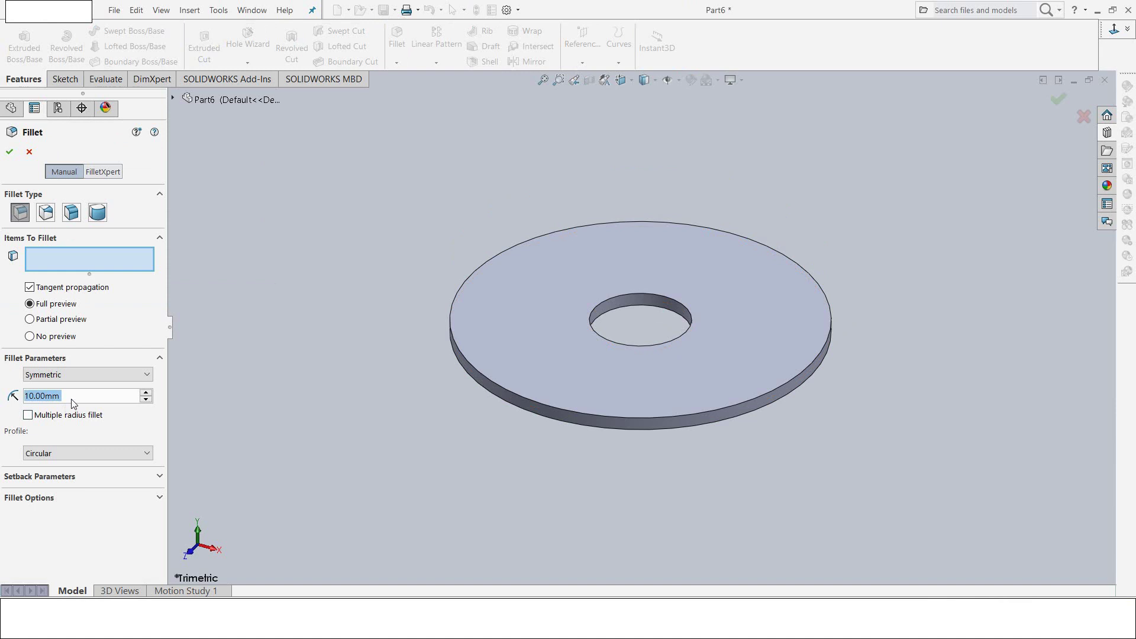
type("0.5")
key("Return")
left_click(499, 368)
middle_click_drag(392, 377, 495, 265)
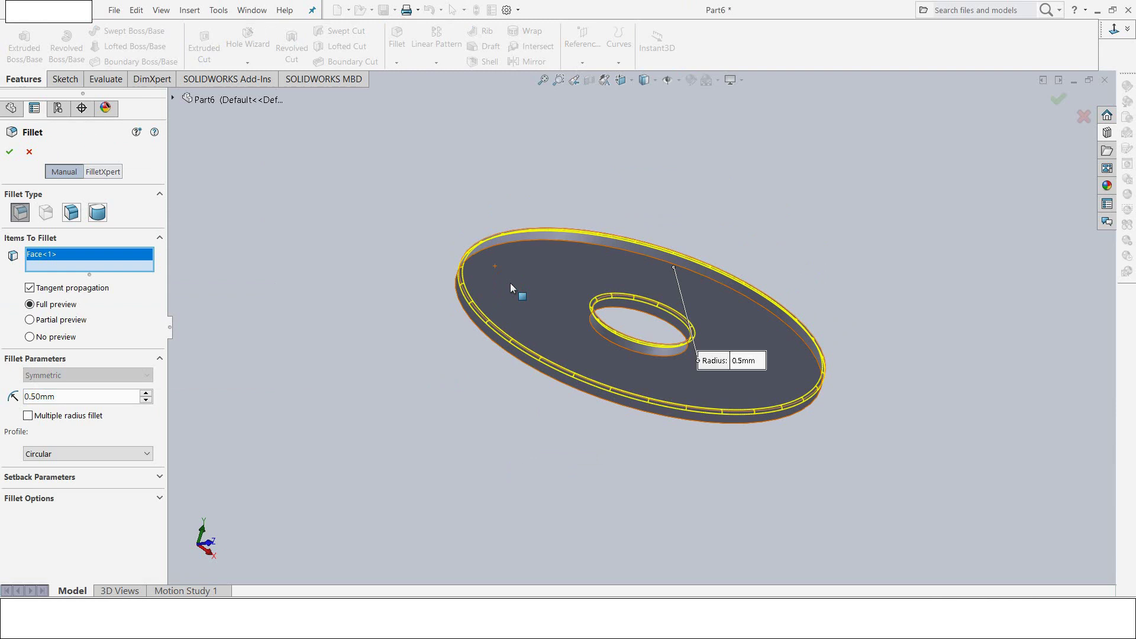
left_click(510, 285)
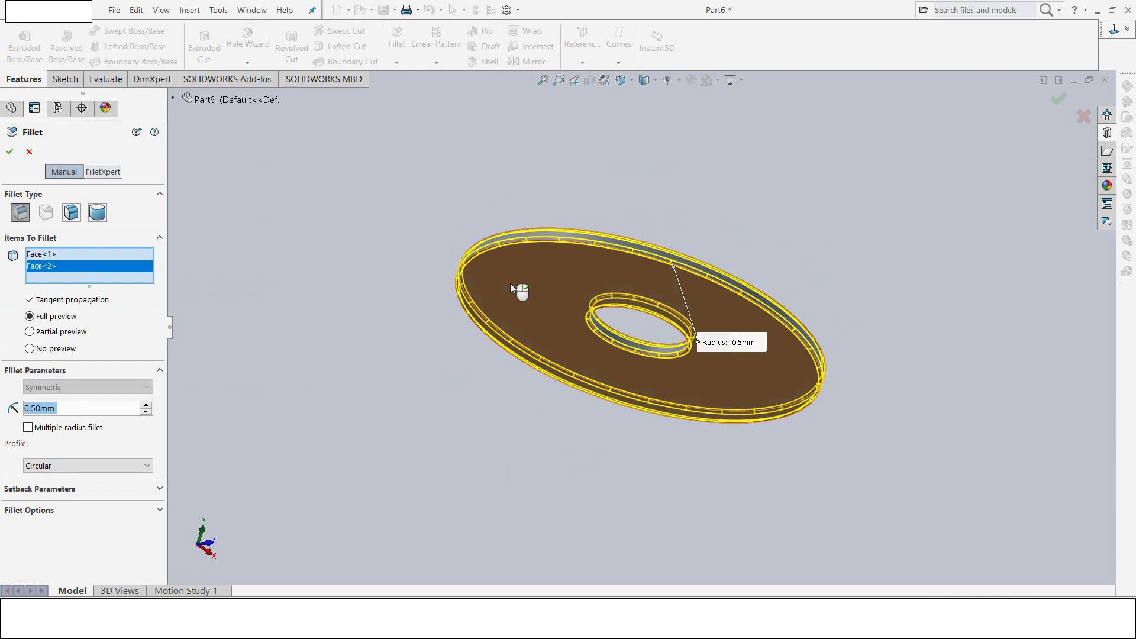
left_click(10, 152)
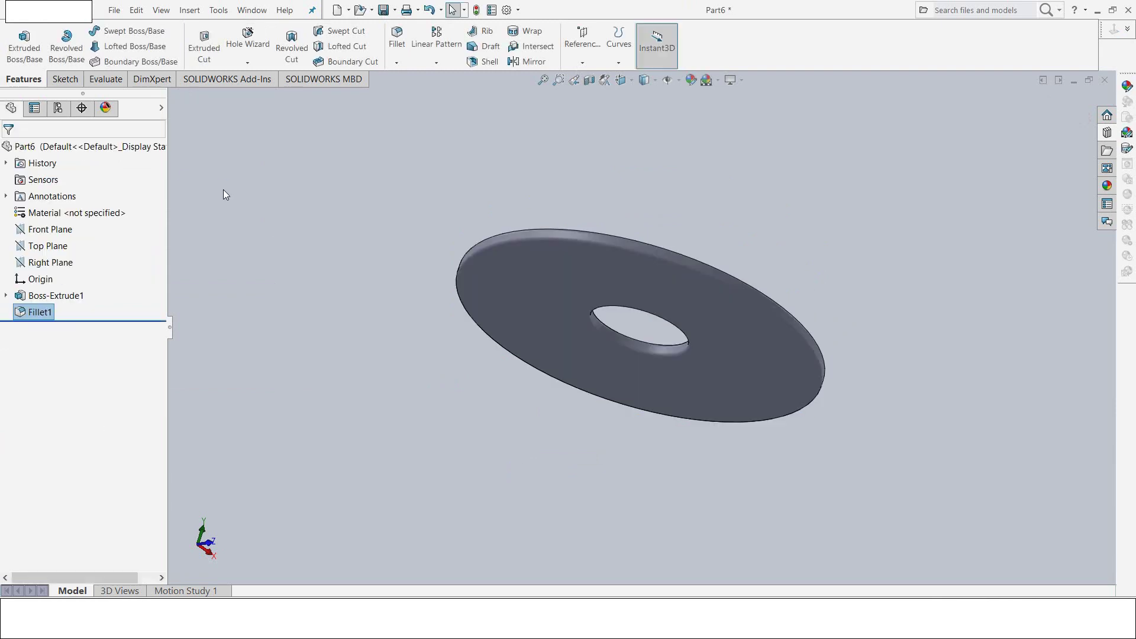
Step: Assign DIN Steel (Structural) 1.0044 (S275JR) to the washer and inspect the result
right_click(117, 213)
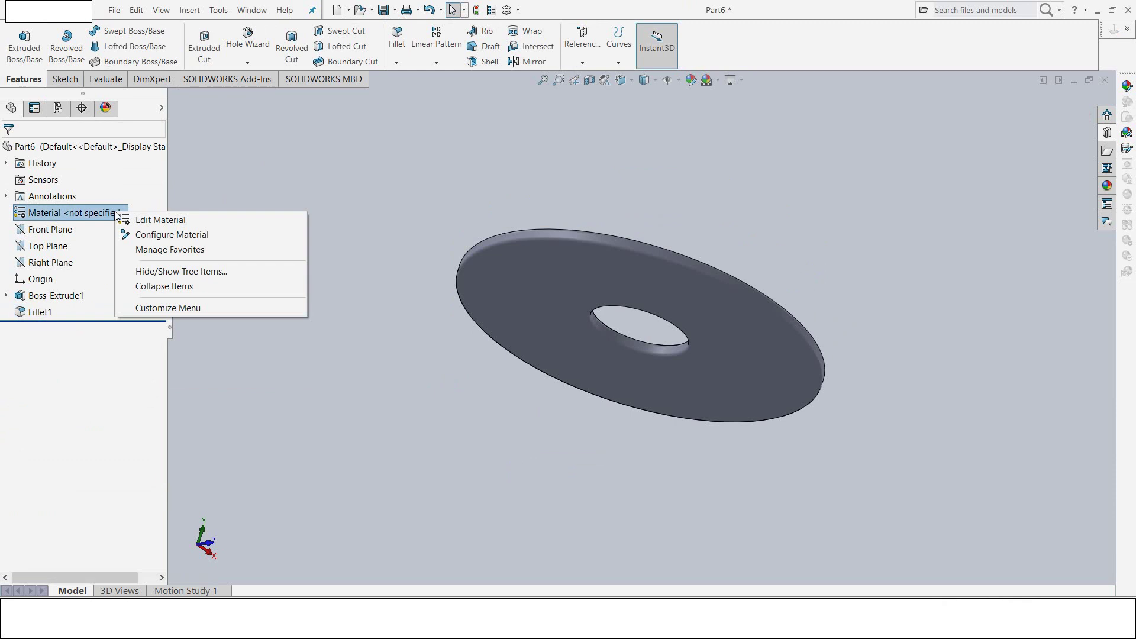
left_click(137, 222)
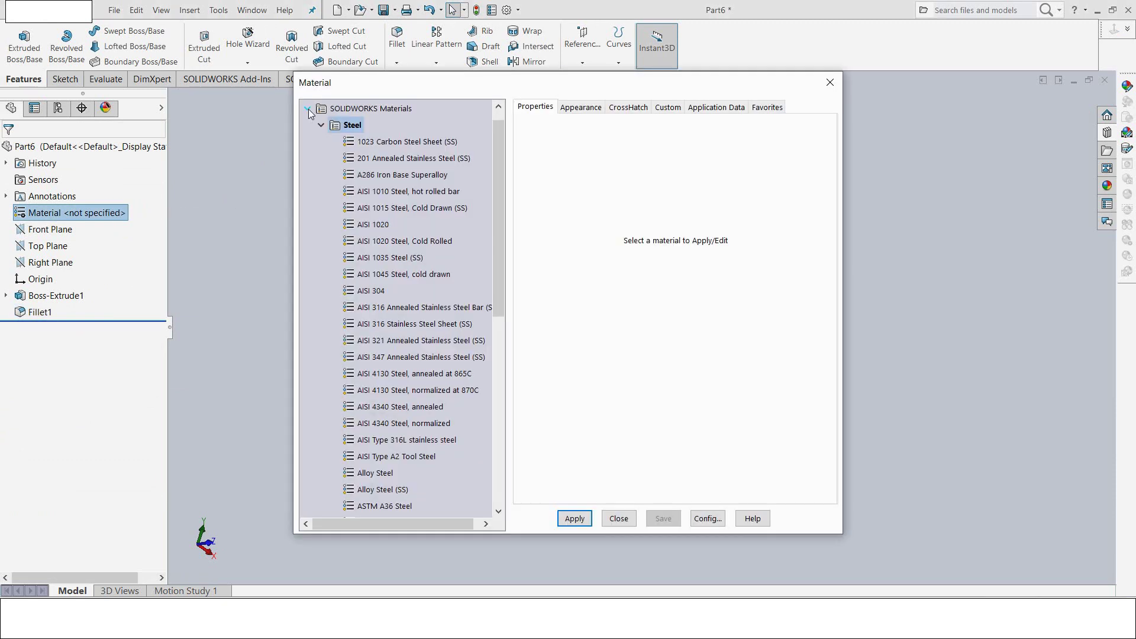
left_click(307, 109)
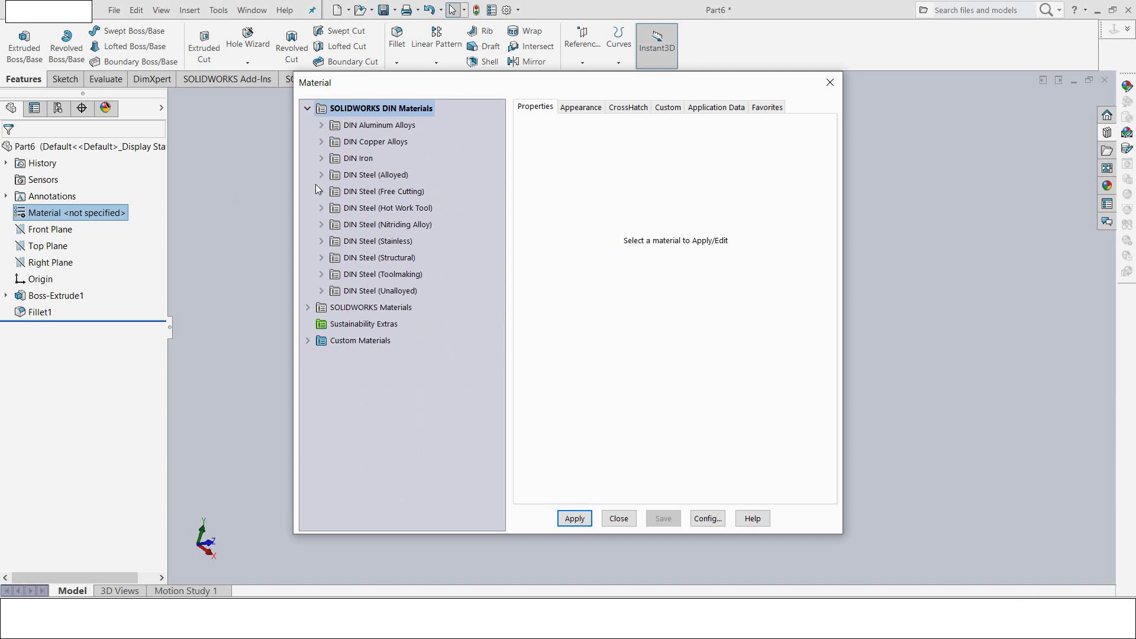
left_click(321, 258)
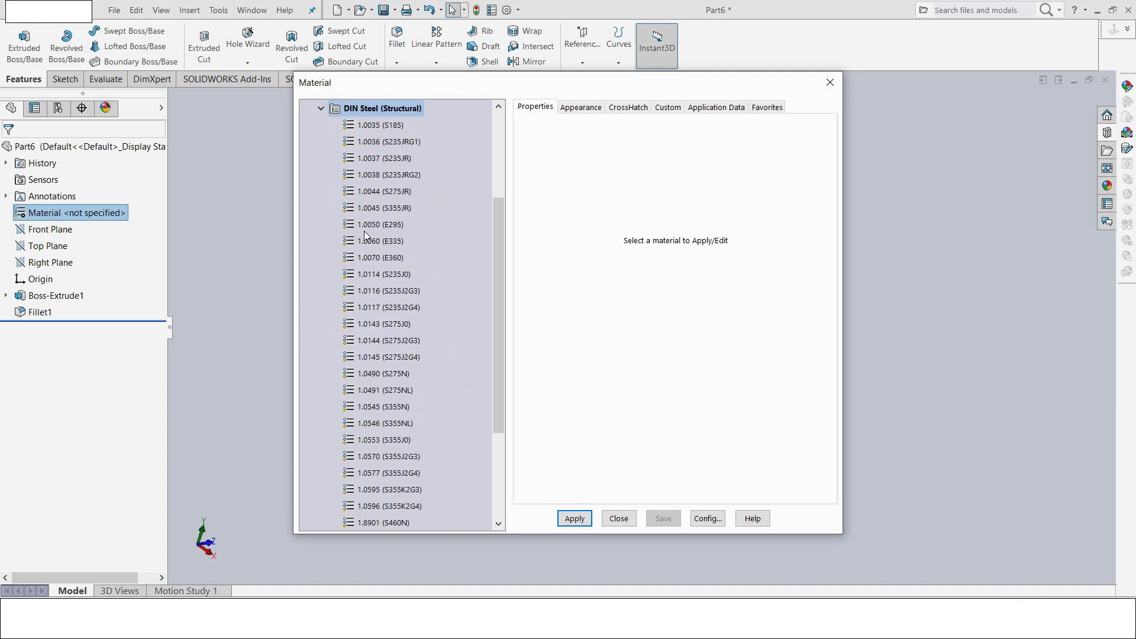
left_click(390, 192)
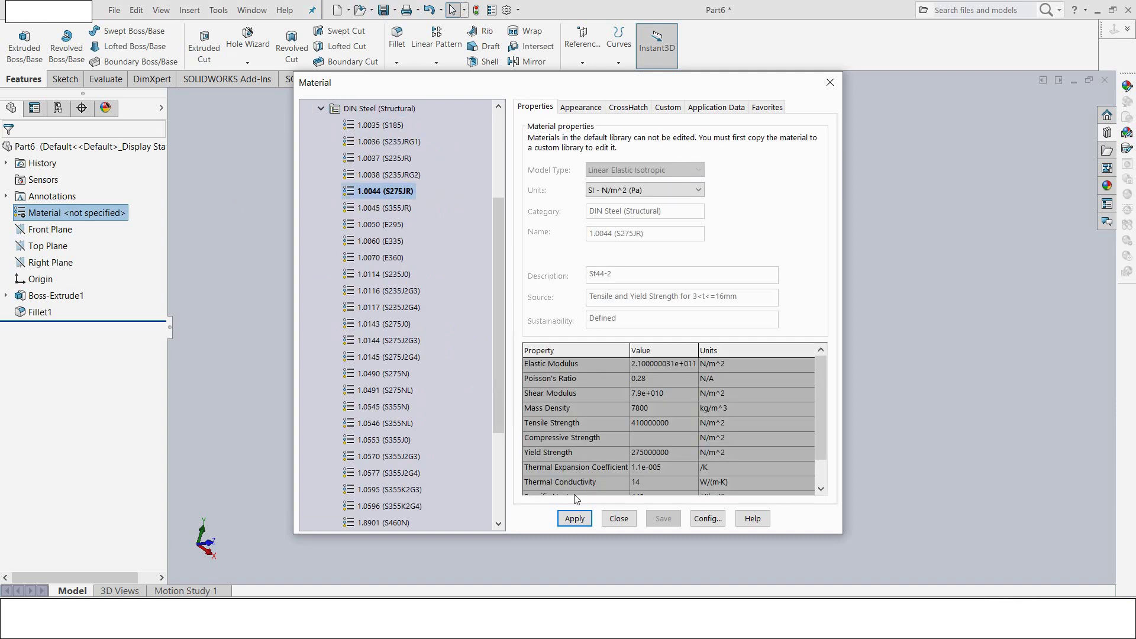
left_click(575, 520)
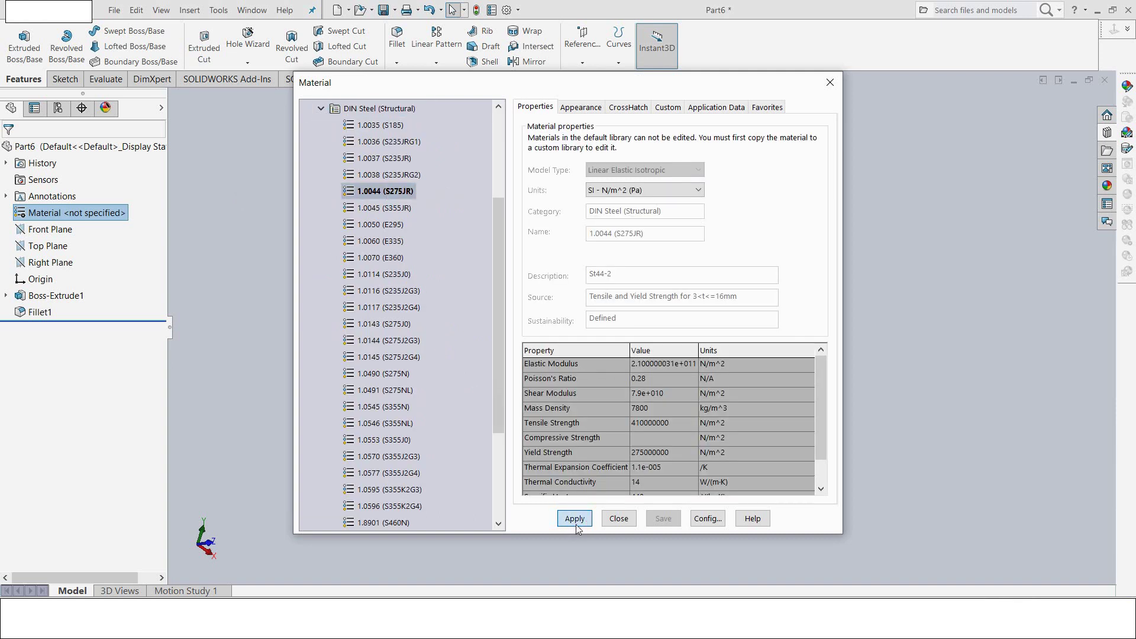
left_click(618, 519)
mouse_move(442, 394)
middle_mouse_down()
mouse_move(426, 284)
mouse_move(395, 390)
mouse_move(359, 414)
middle_mouse_up()
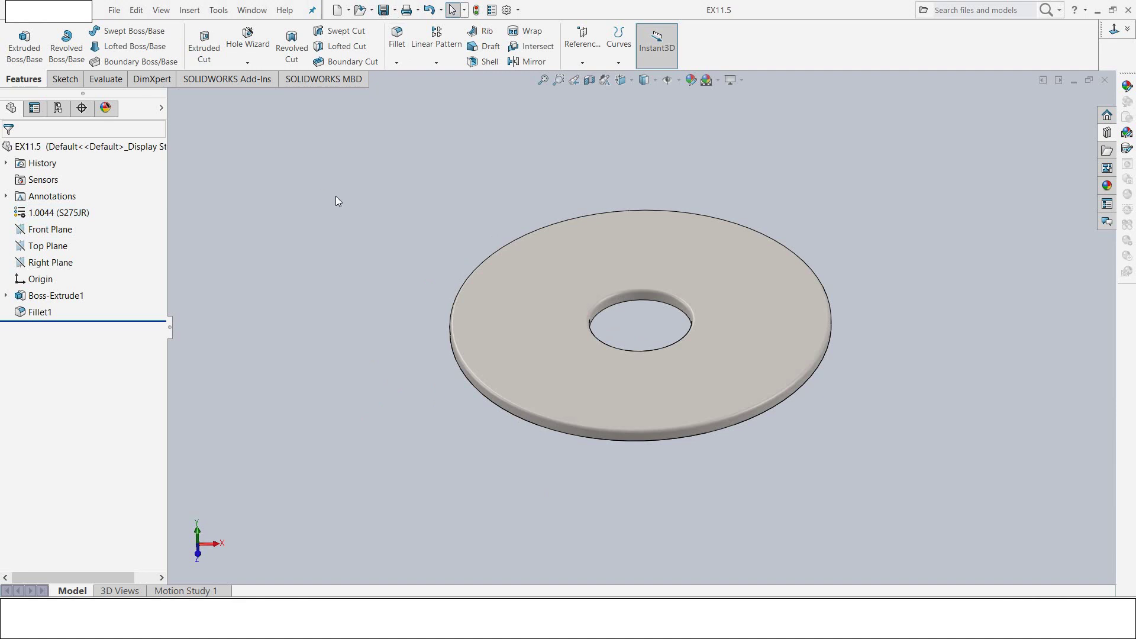
middle_click_drag(335, 196, 344, 251)
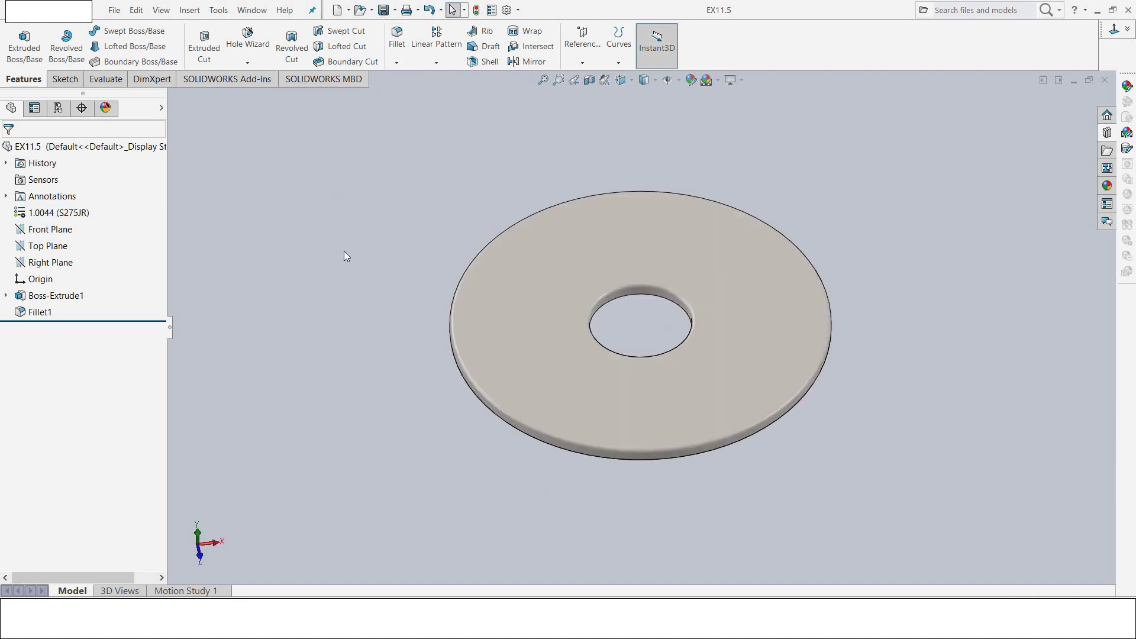
key("z")
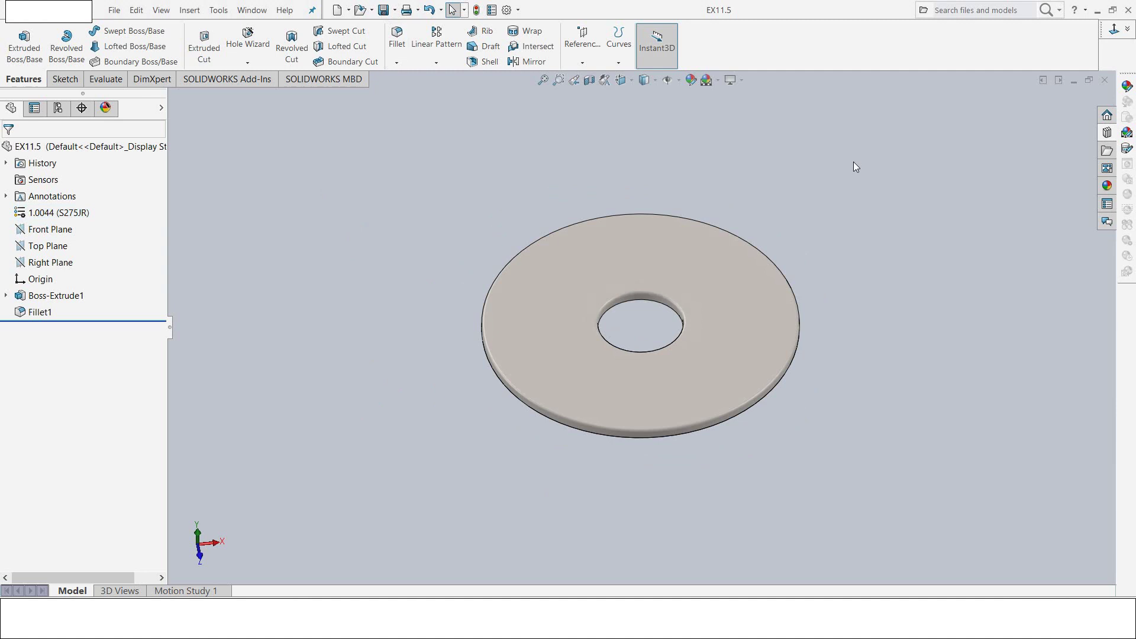
Step: Close the washer, create a new part, and start a revolve sketch on the Front Plane
left_click(1104, 80)
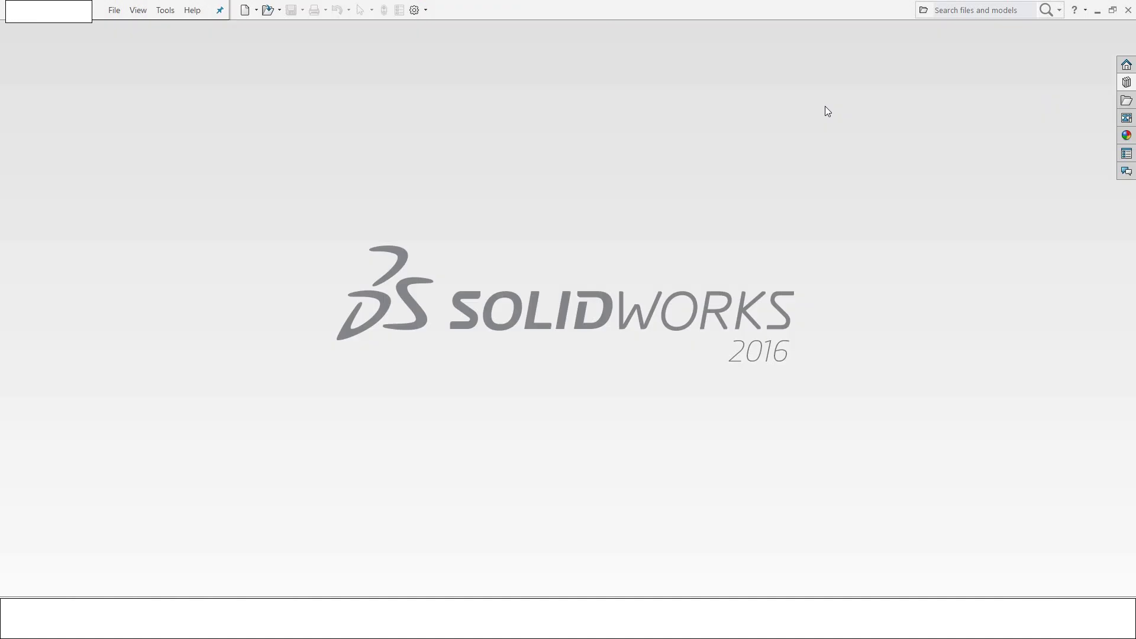
left_click(246, 11)
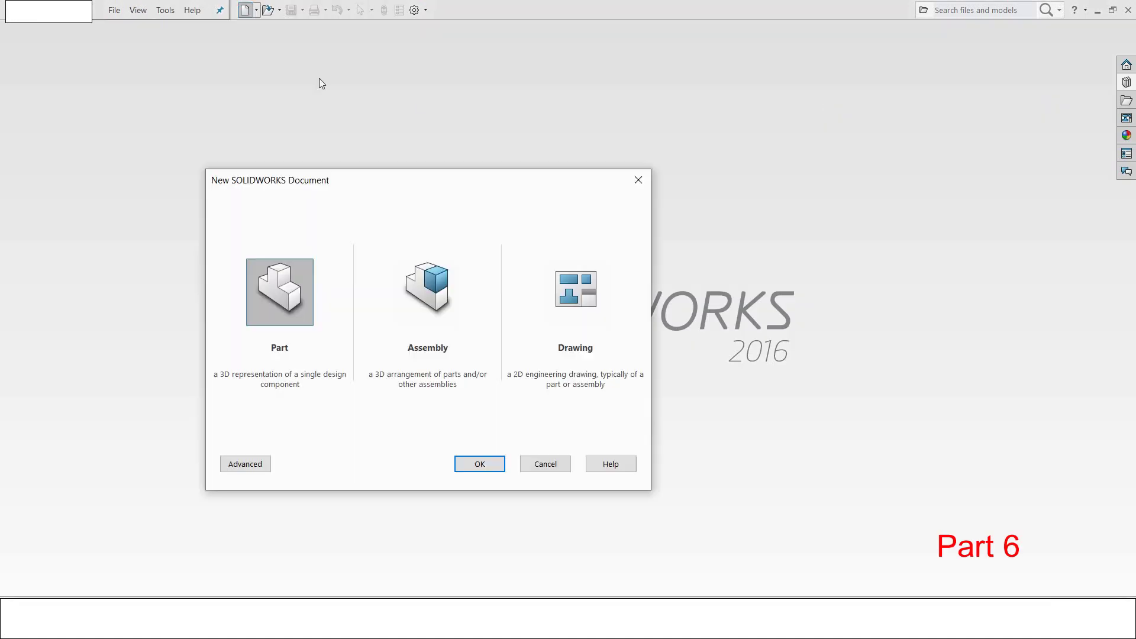
left_click(484, 465)
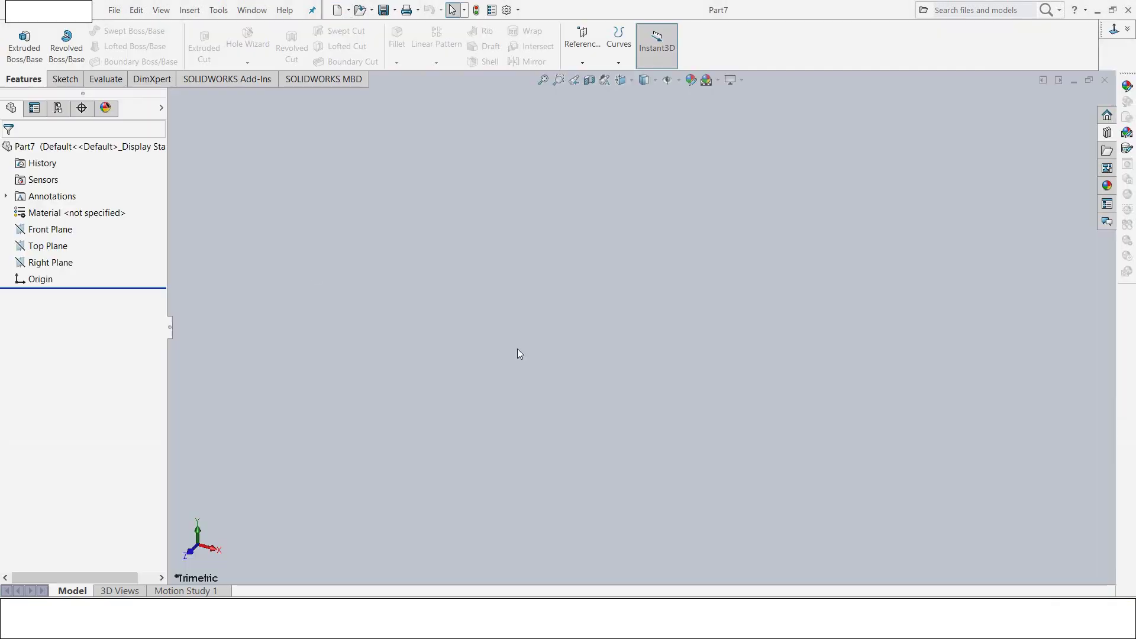
left_click(66, 44)
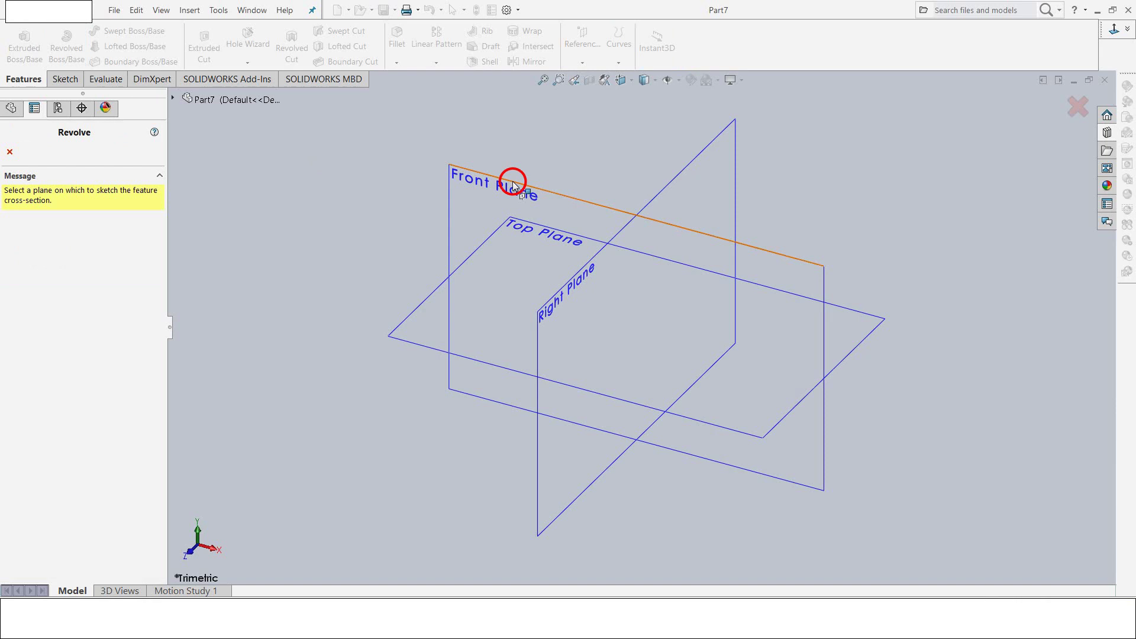
left_click(513, 182)
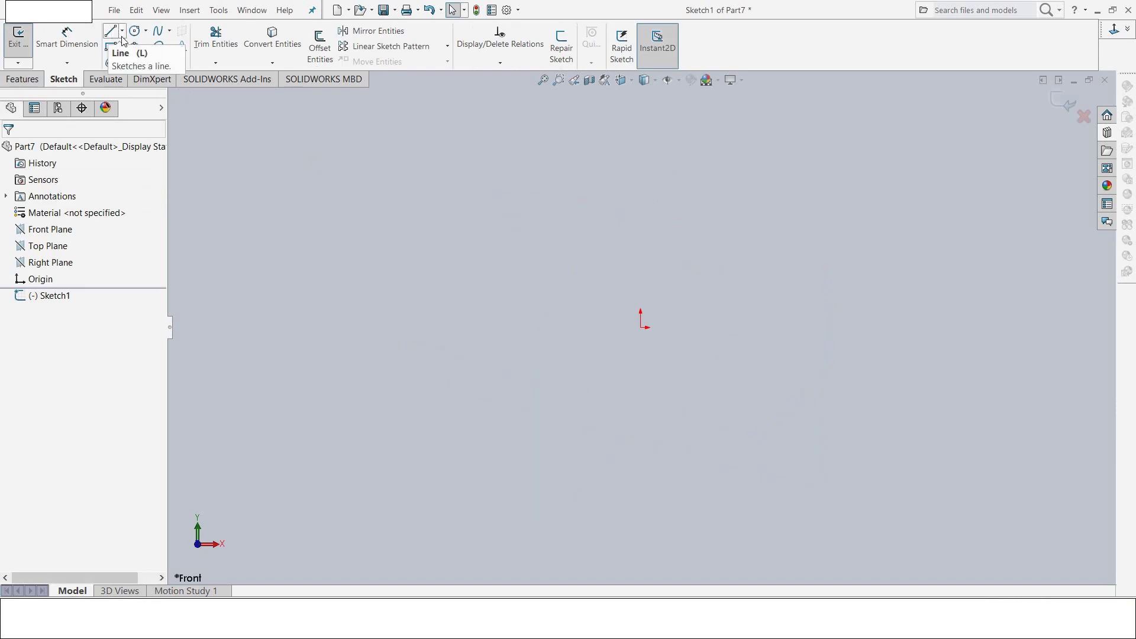
Step: Draw a vertical construction centerline running down from the origin
left_click(122, 32)
left_click(135, 58)
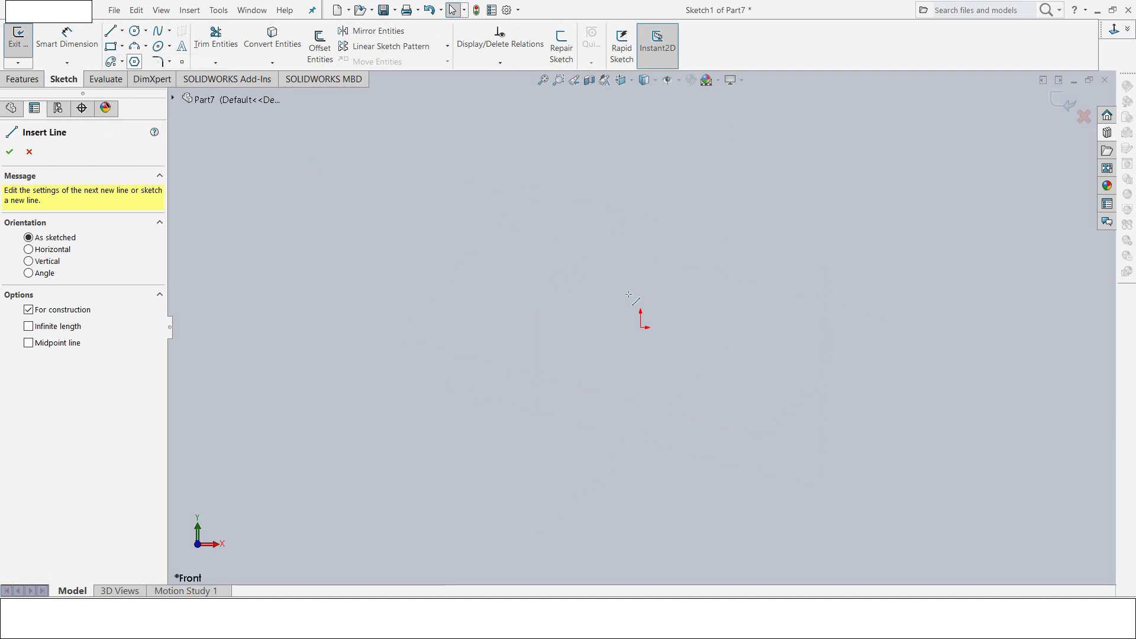
left_click(640, 328)
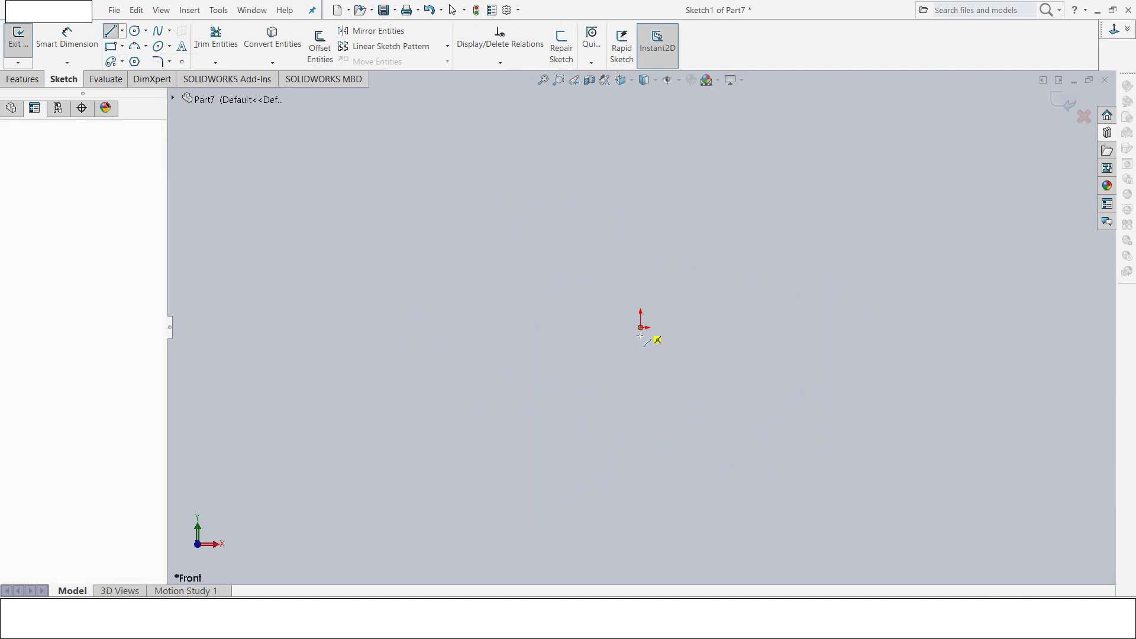
left_click(640, 398)
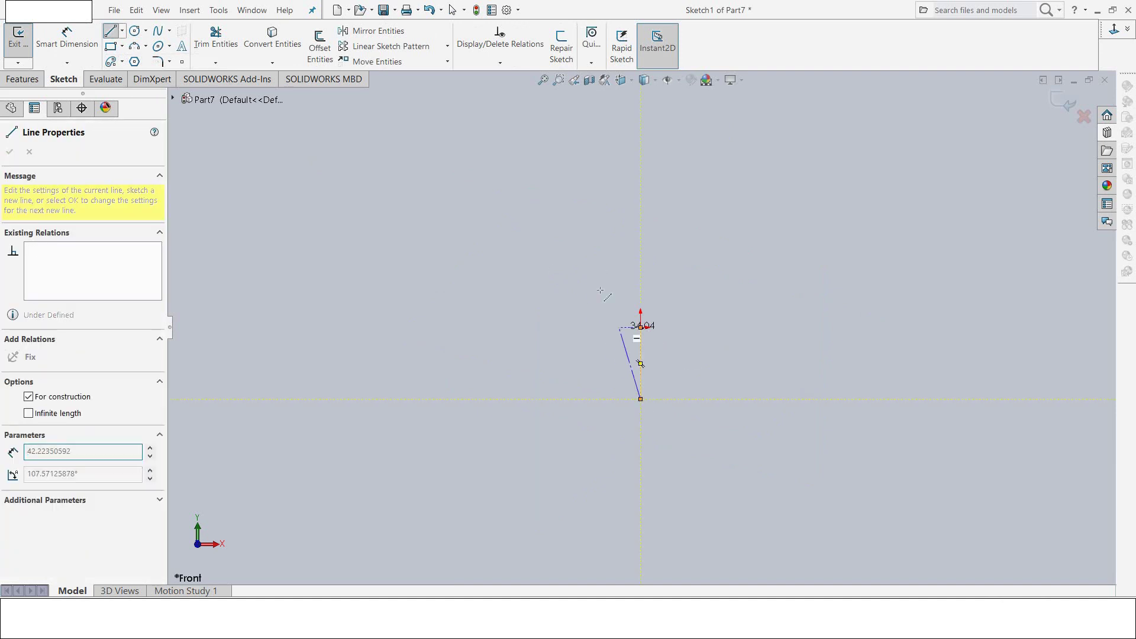
key("Escape")
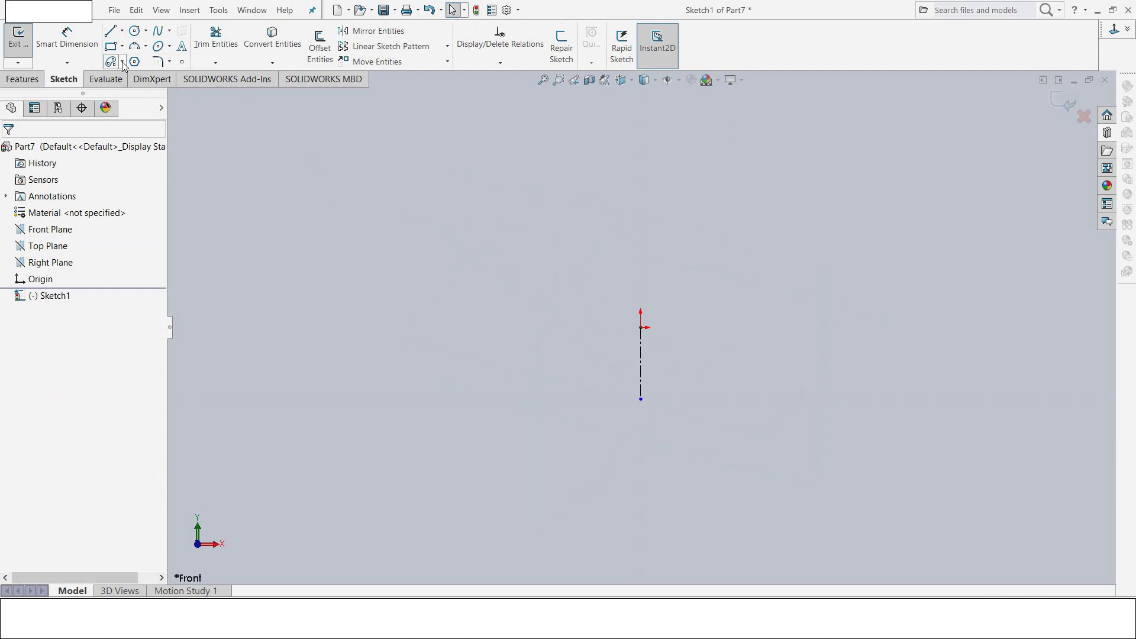
Step: Draw a closed eight-line stepped profile to the right of the centerline
left_click(110, 33)
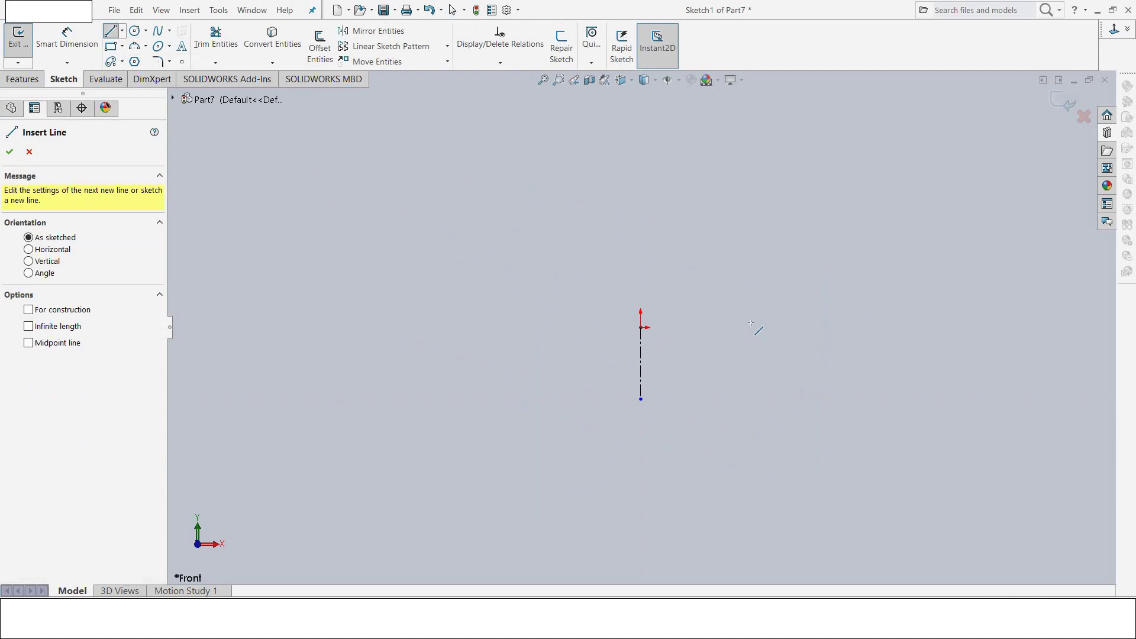
left_click(722, 273)
left_click(723, 319)
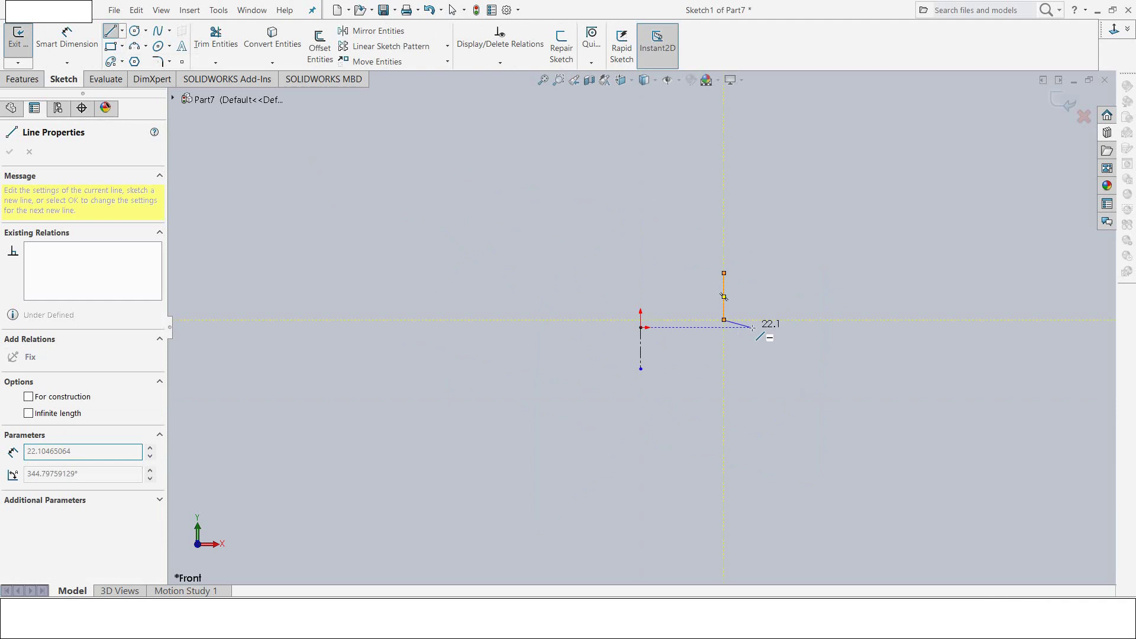
left_click(771, 319)
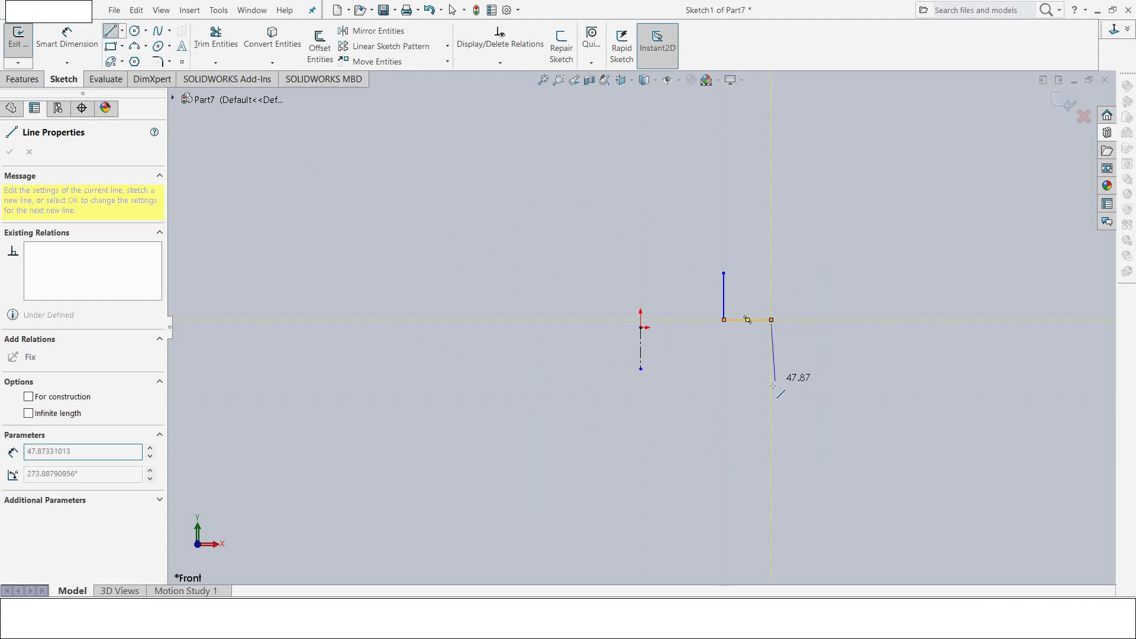
left_click(772, 415)
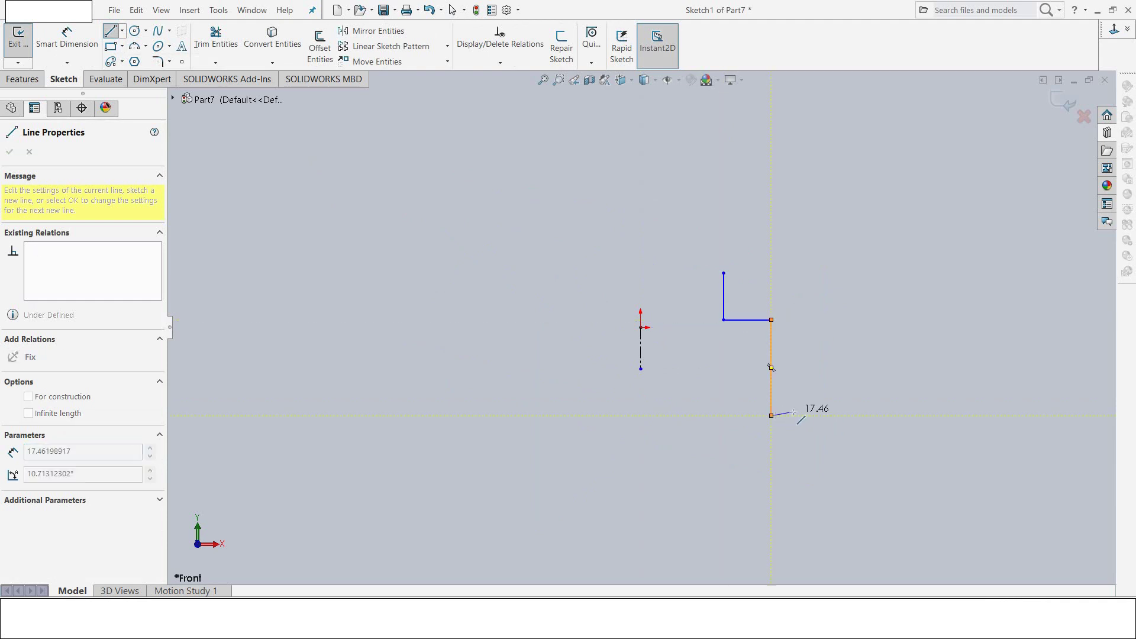
left_click(795, 416)
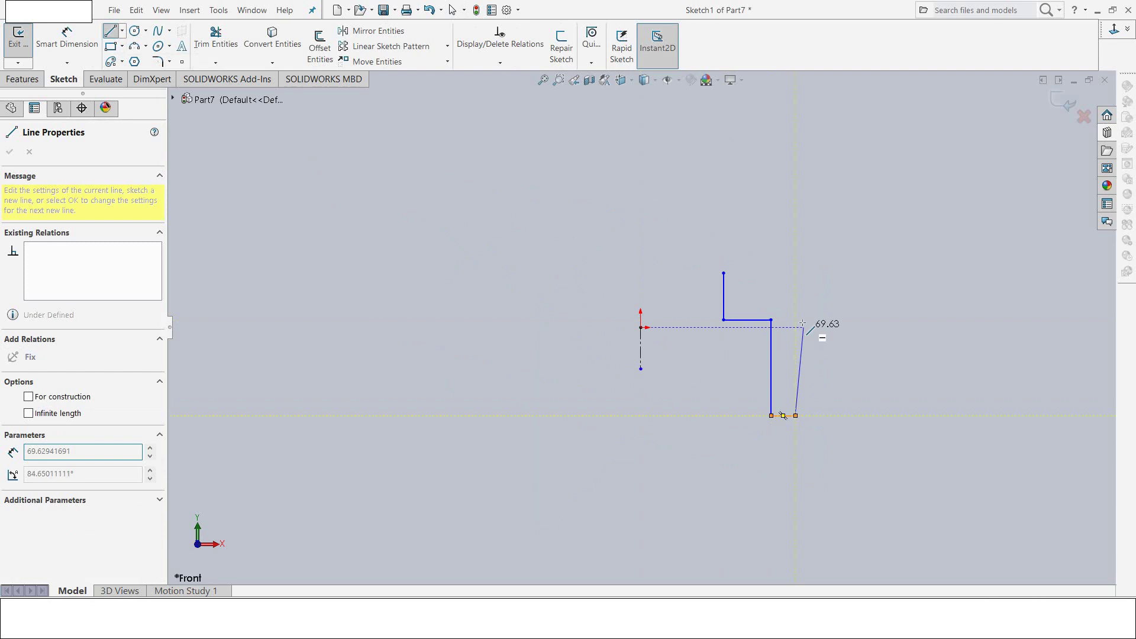
left_click(795, 302)
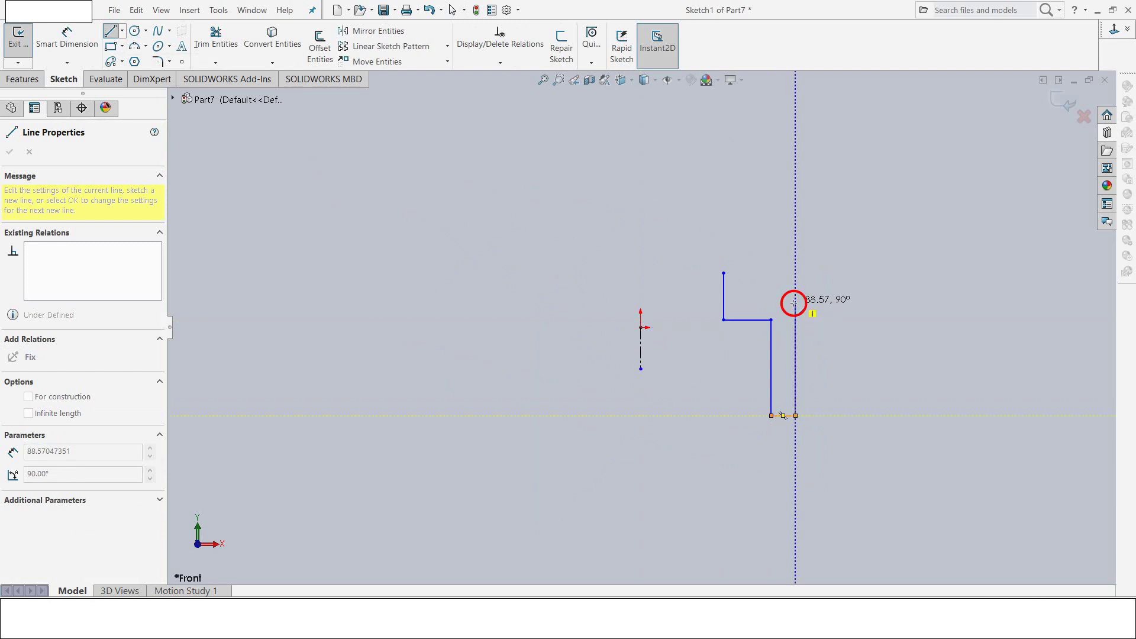
left_click(741, 303)
left_click(742, 285)
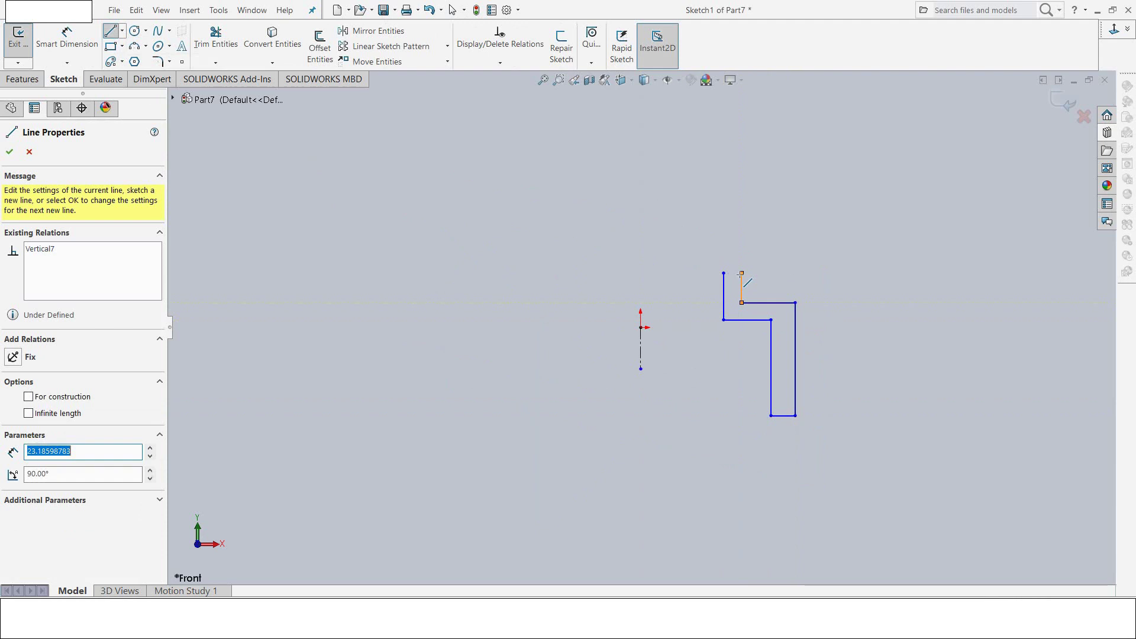
left_click(724, 273)
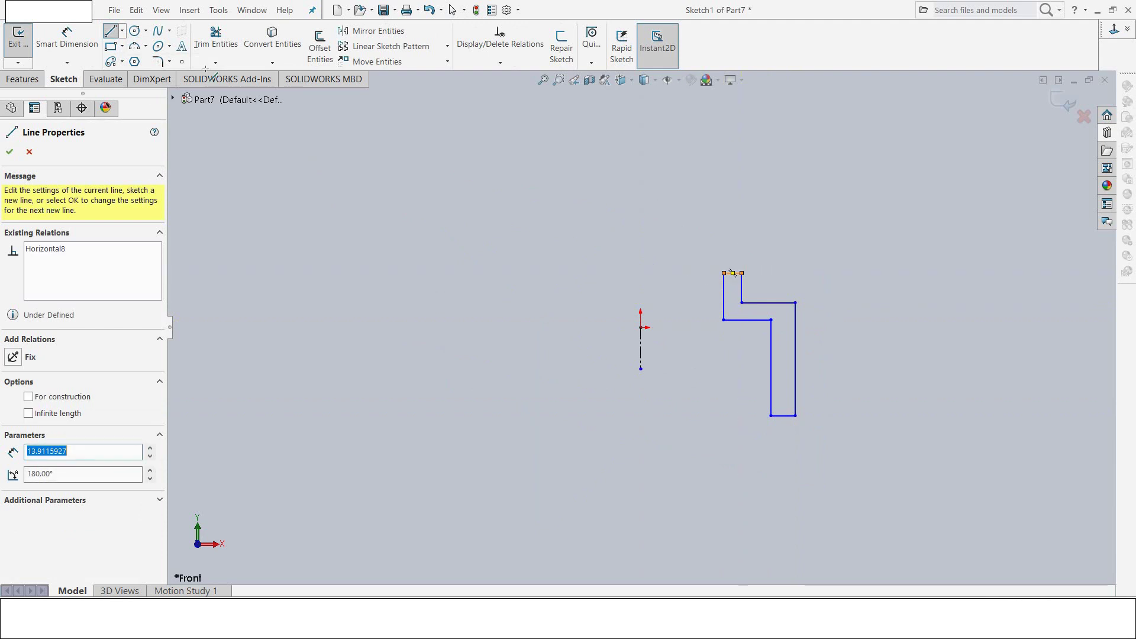
left_click(67, 37)
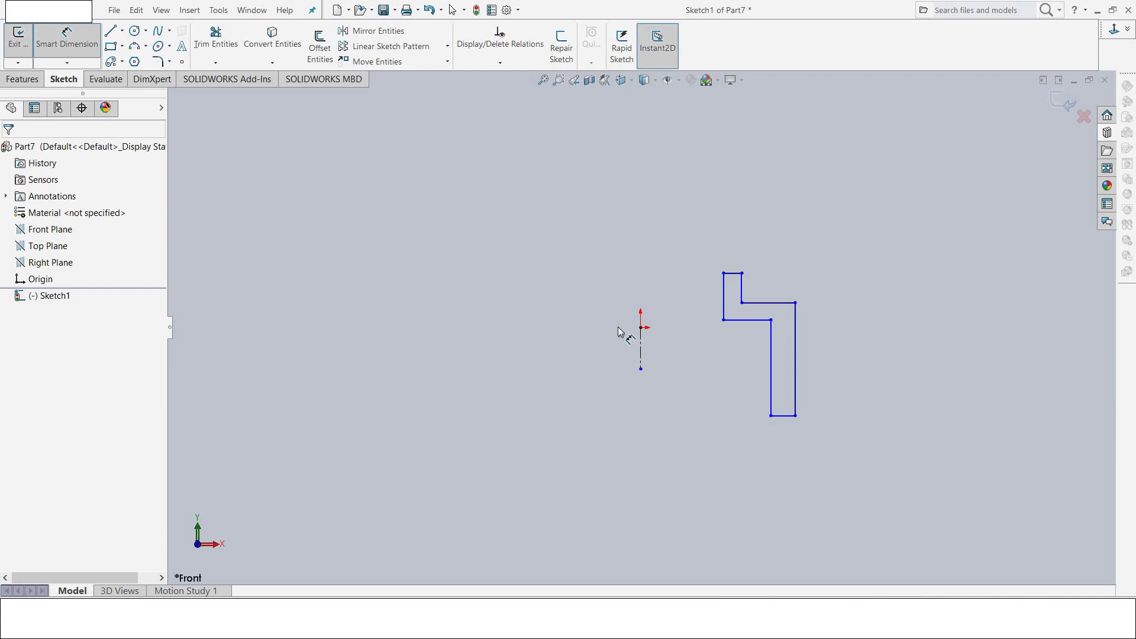
Step: Dimension the inner edge from the centreline as a 26.20 mm diameter
scroll(625, 333, "down", 2)
scroll(648, 346, "down", 2)
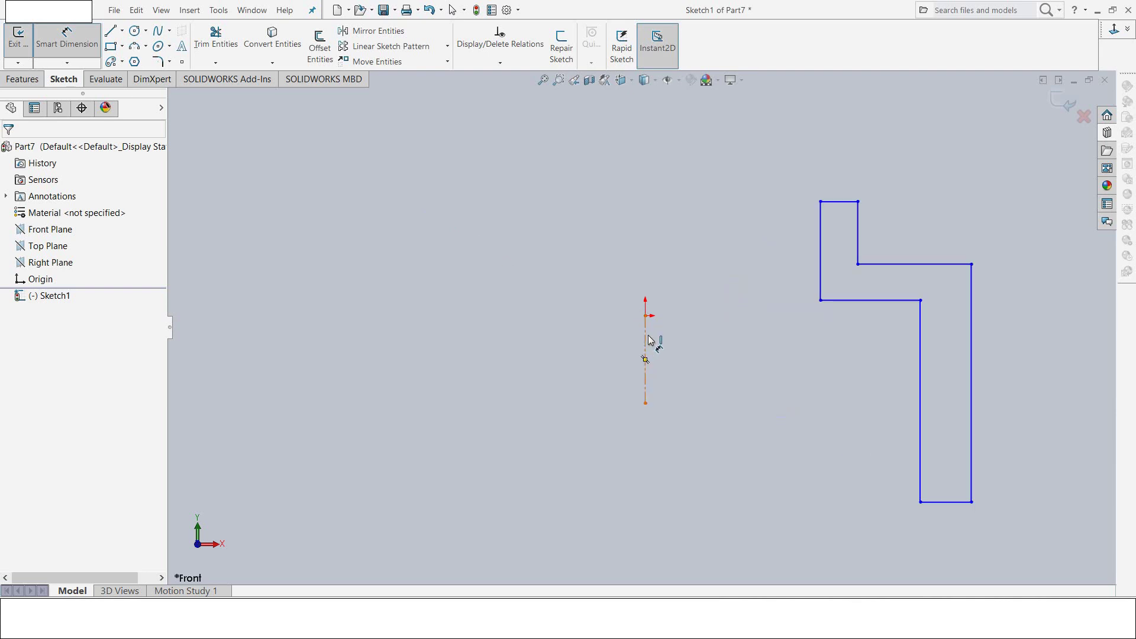
left_click(647, 343)
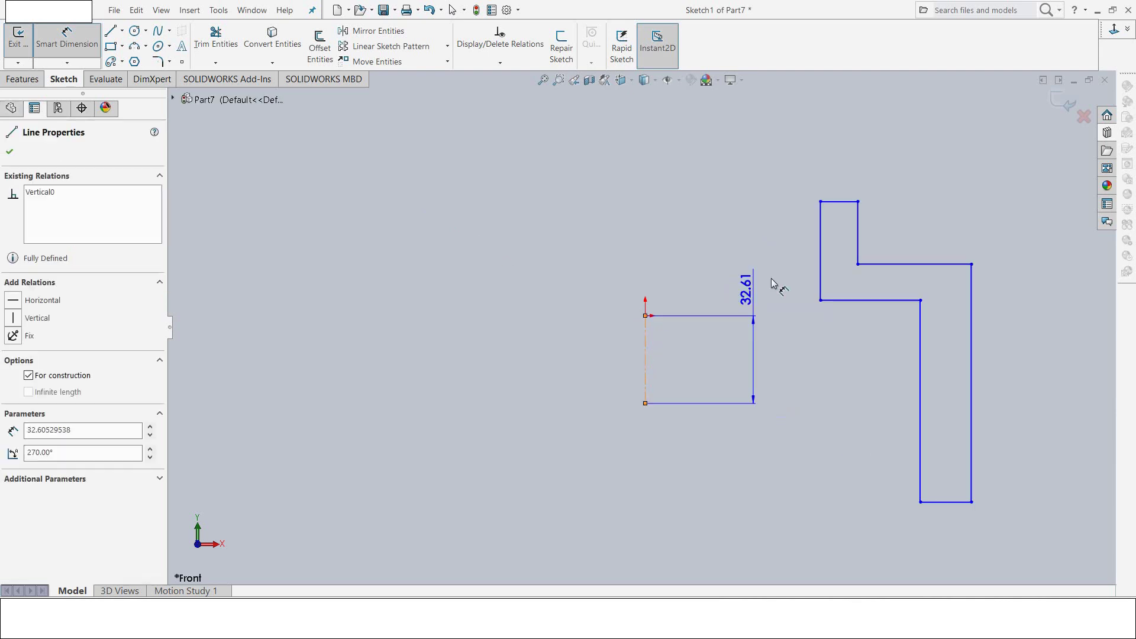
left_click(818, 269)
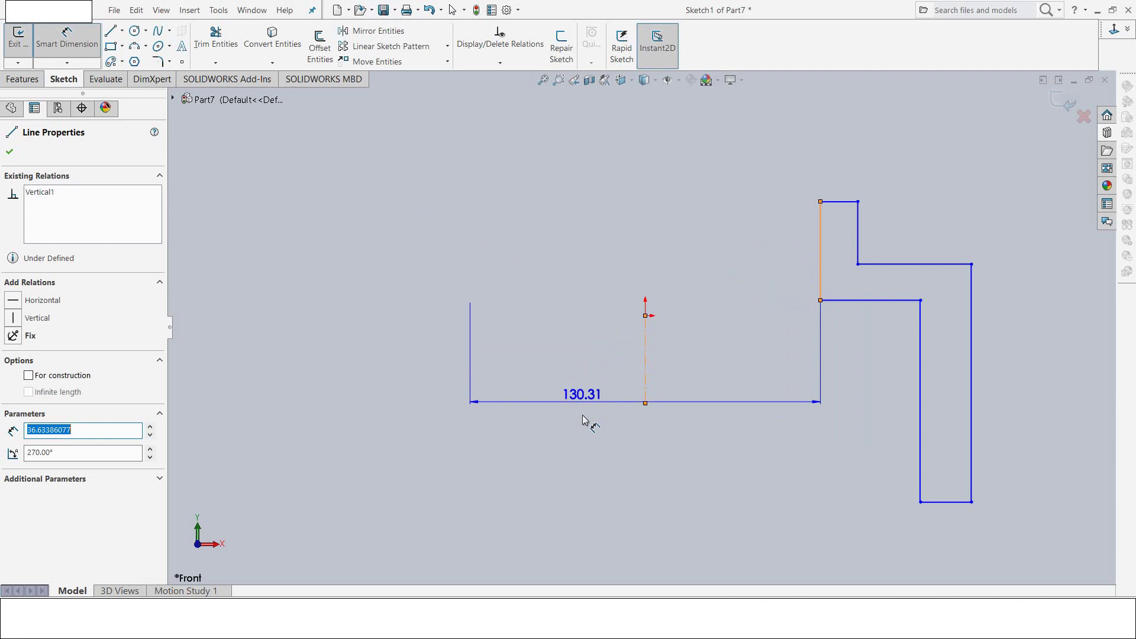
left_click(594, 448)
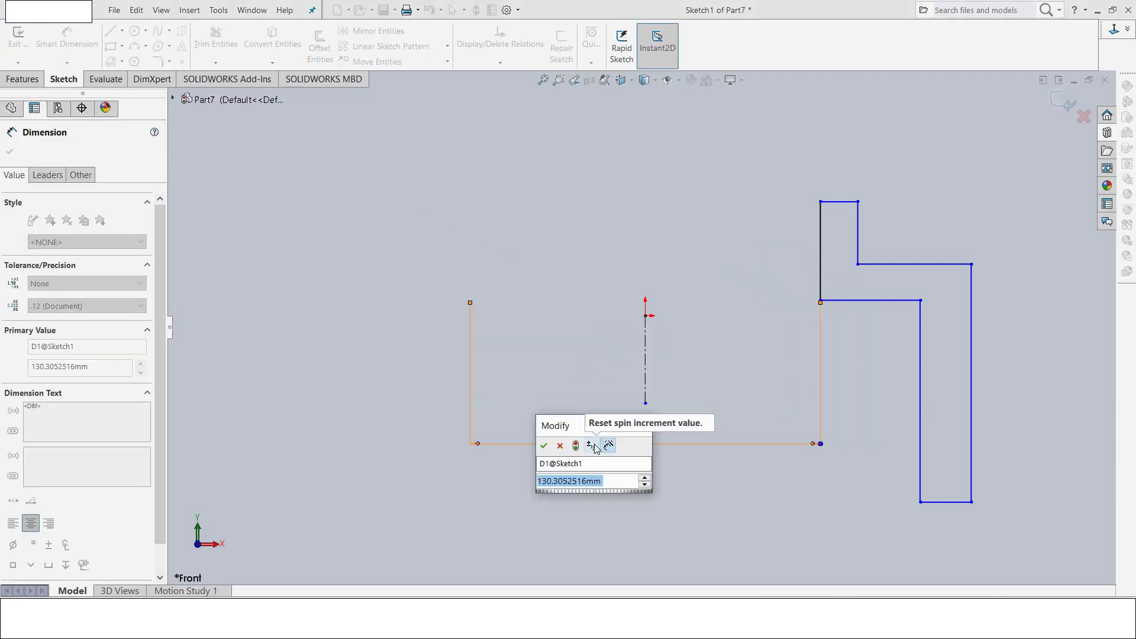
type("26.")
type("2")
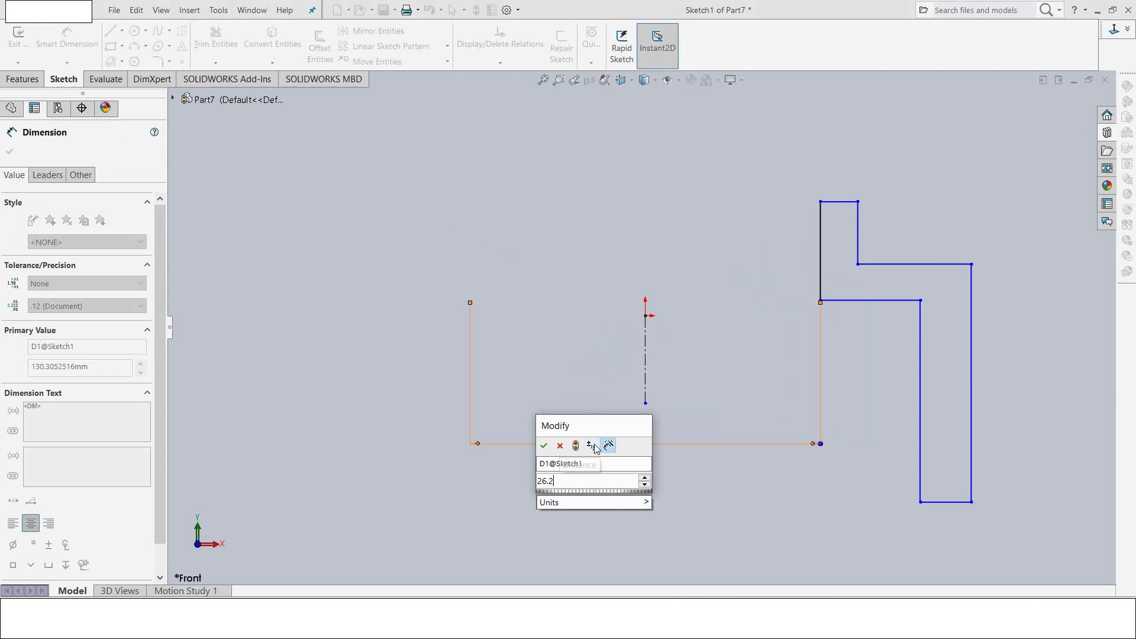
key("Return")
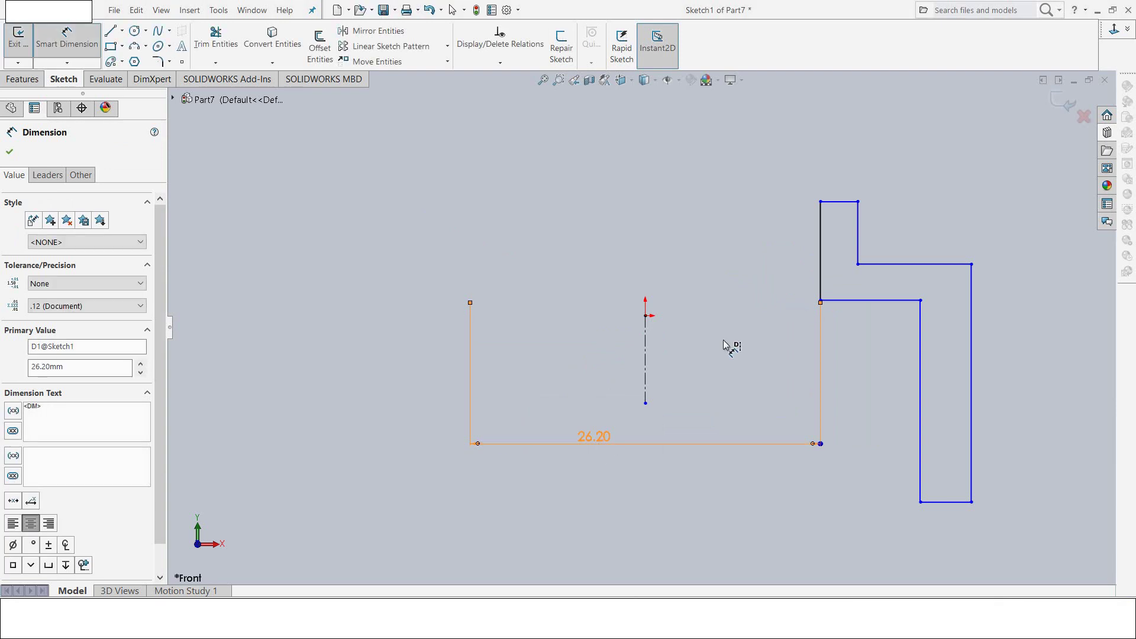
Step: Add a 60 mm dimension to the right vertical edge
left_click(917, 449)
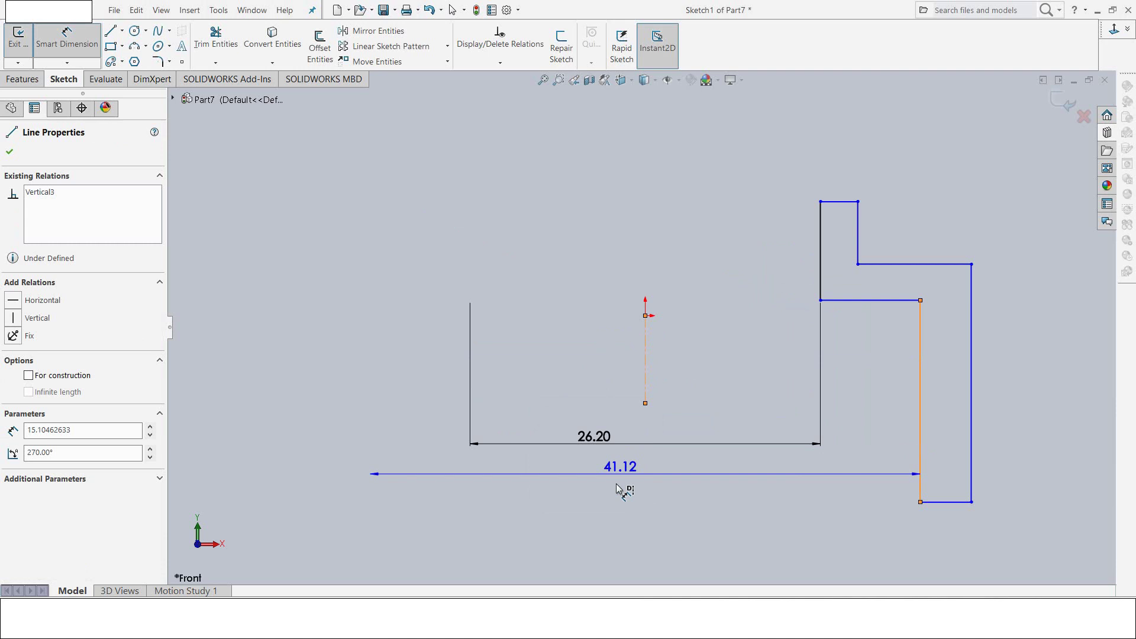
left_click(608, 536)
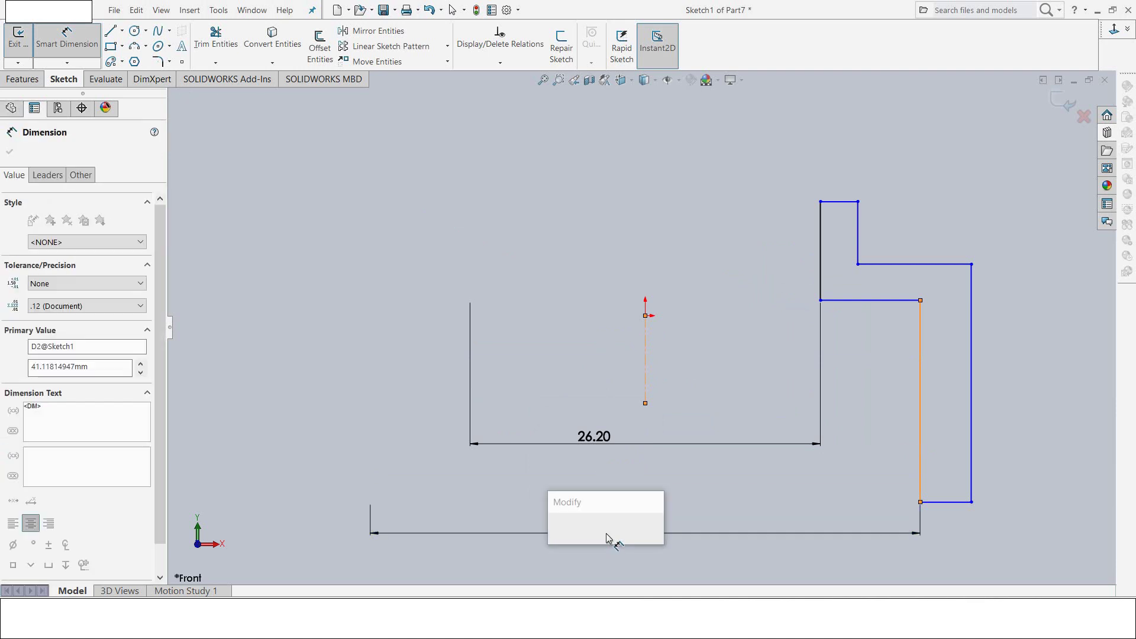
type("60")
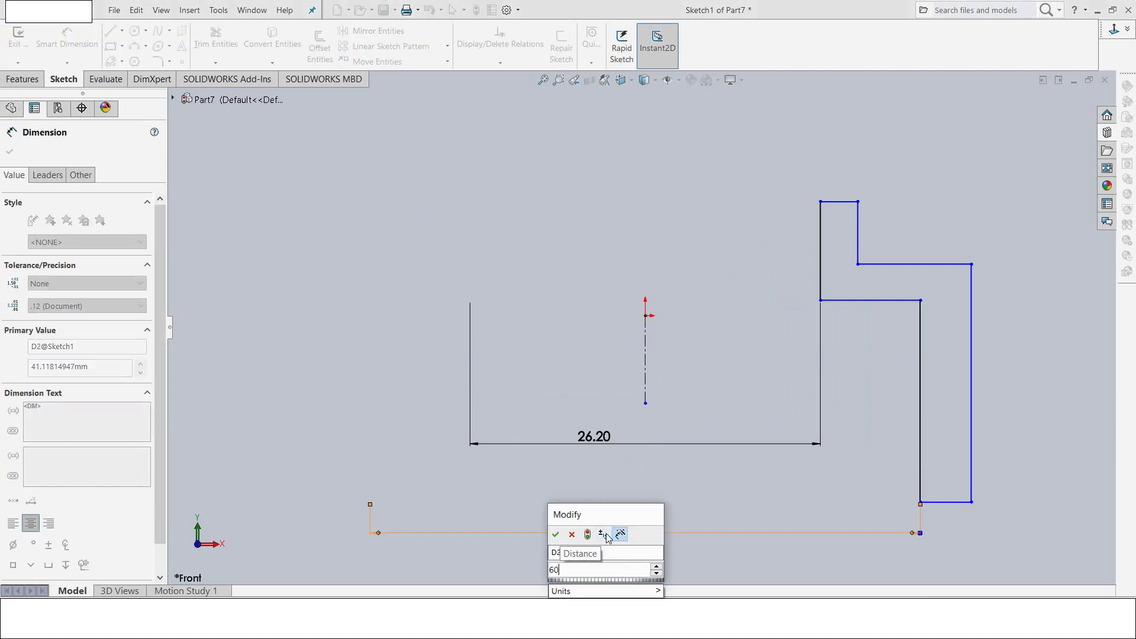
key("Escape")
key("Return")
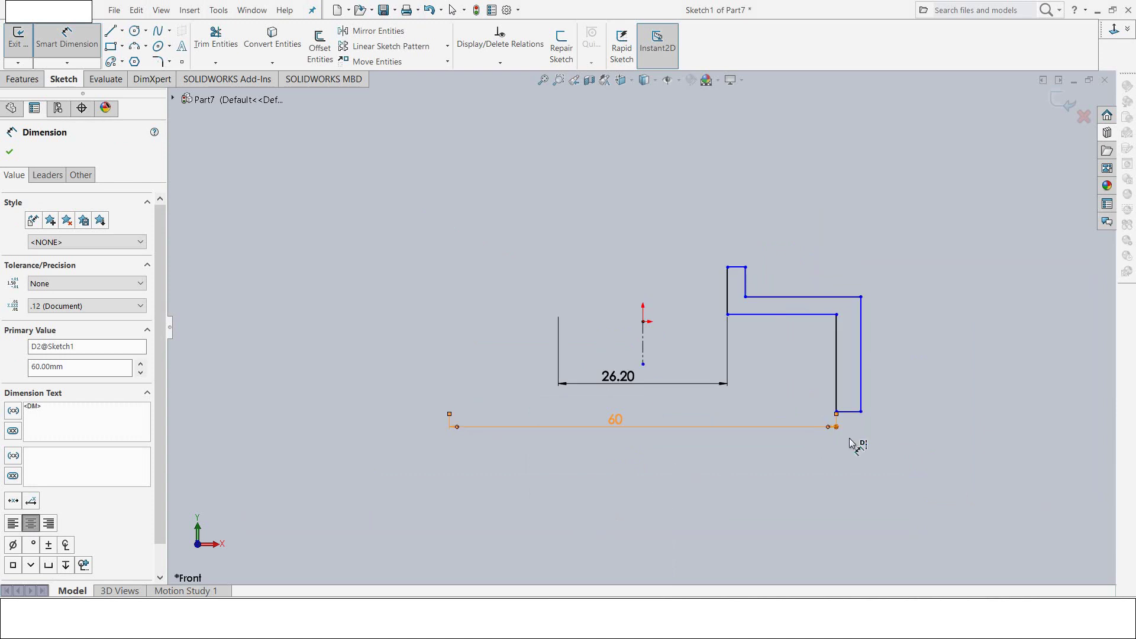
Step: Dimension the short bottom edge width (3.82)
scroll(858, 448, "down", 1)
scroll(854, 450, "down", 2)
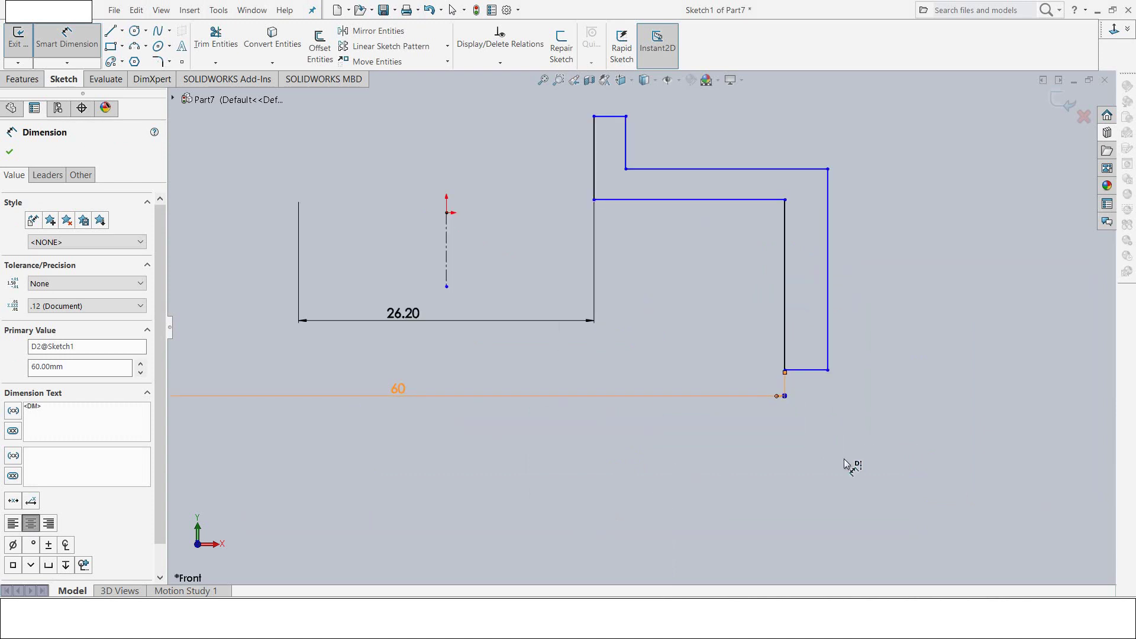
left_click(820, 373)
left_click_drag(827, 410, 717, 355)
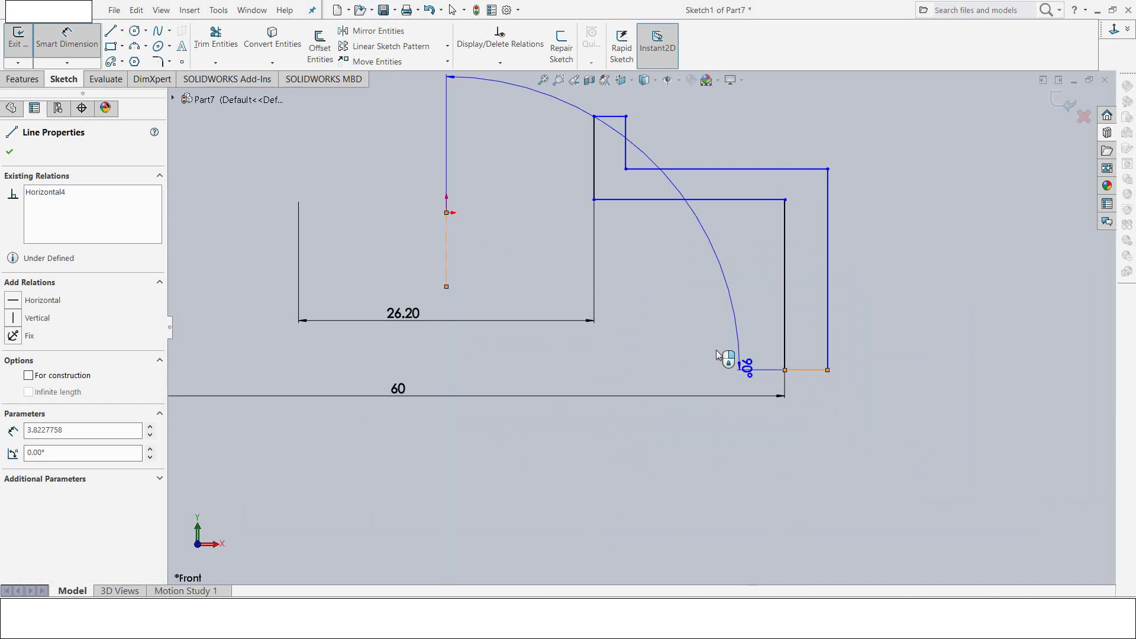
left_click(798, 403)
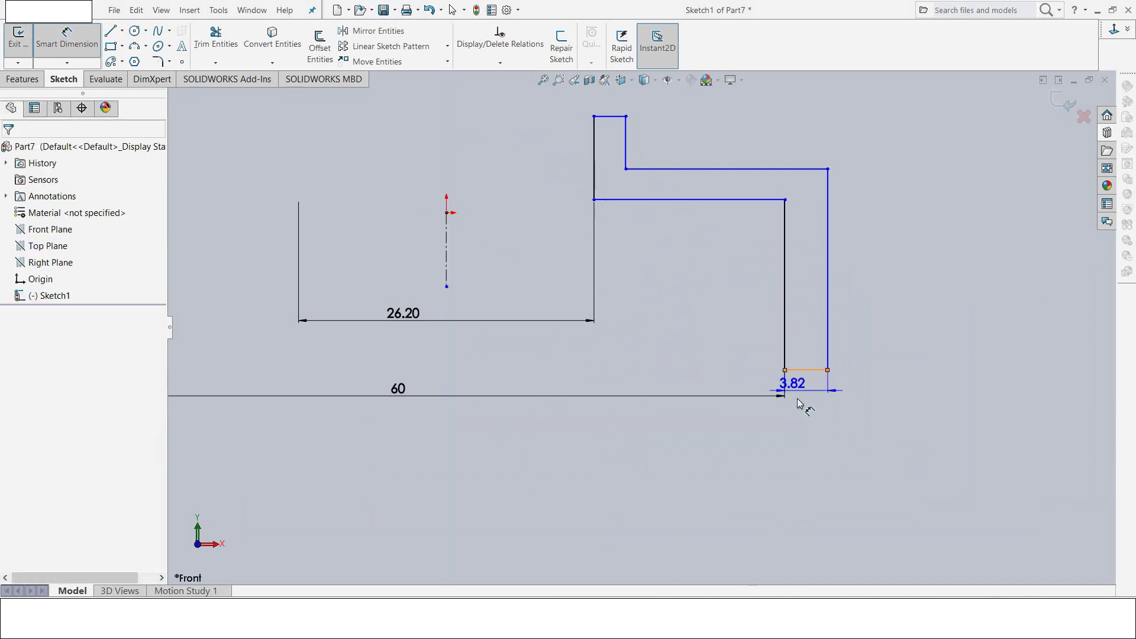
left_click(807, 421)
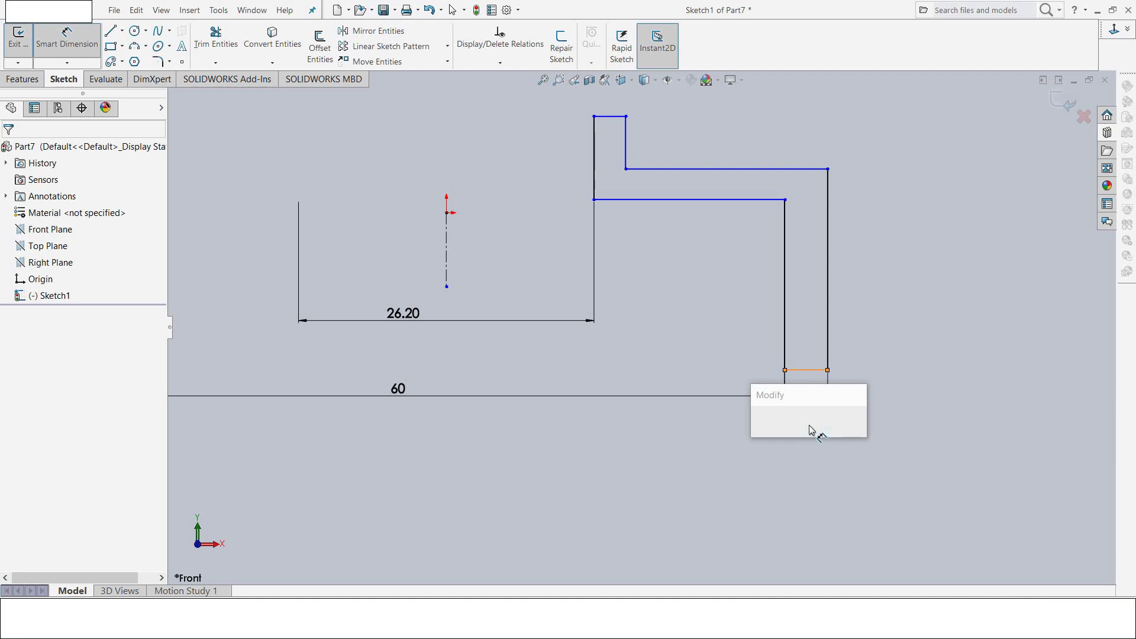
type("2")
key("Return")
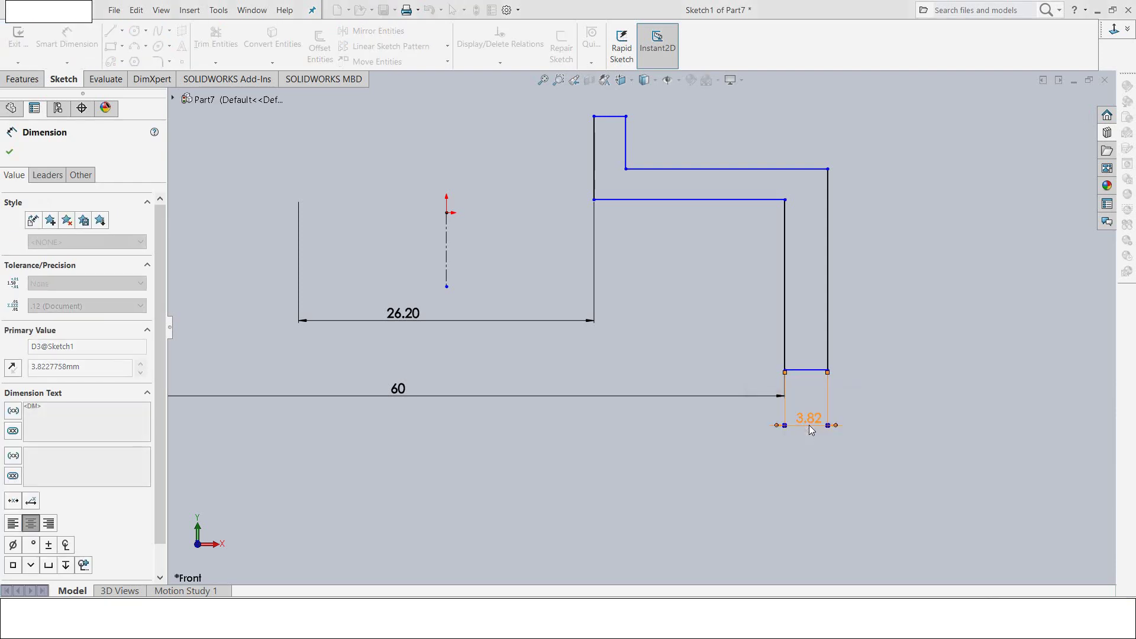
Step: Set the top wall width and the horizontal line spacing to 2 mm each
left_click(609, 116)
key("z")
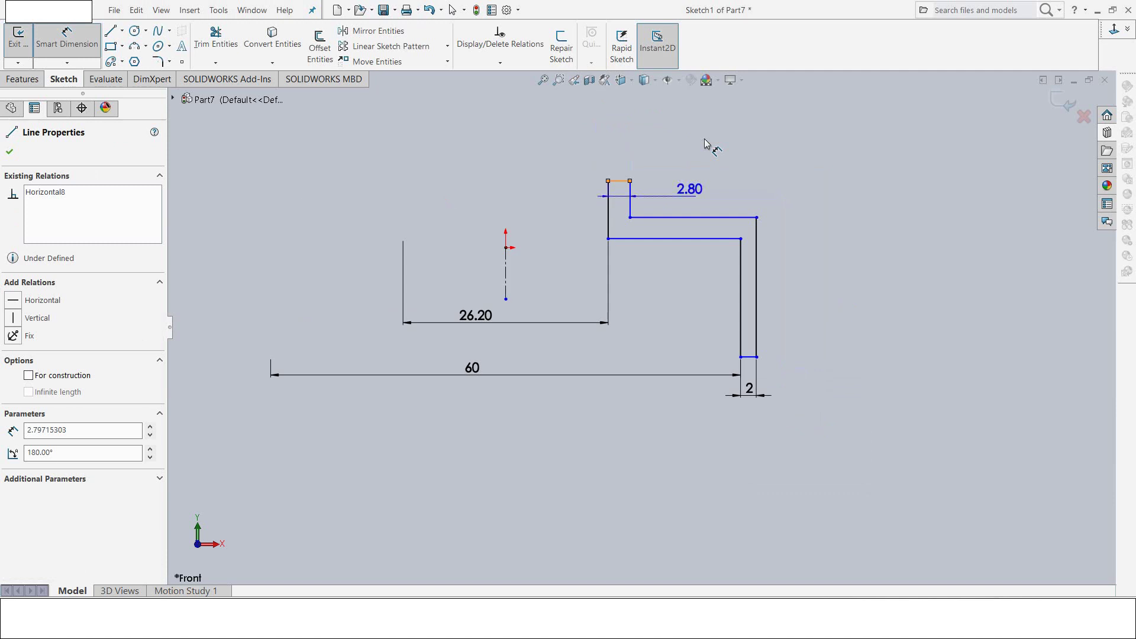
left_click(673, 159)
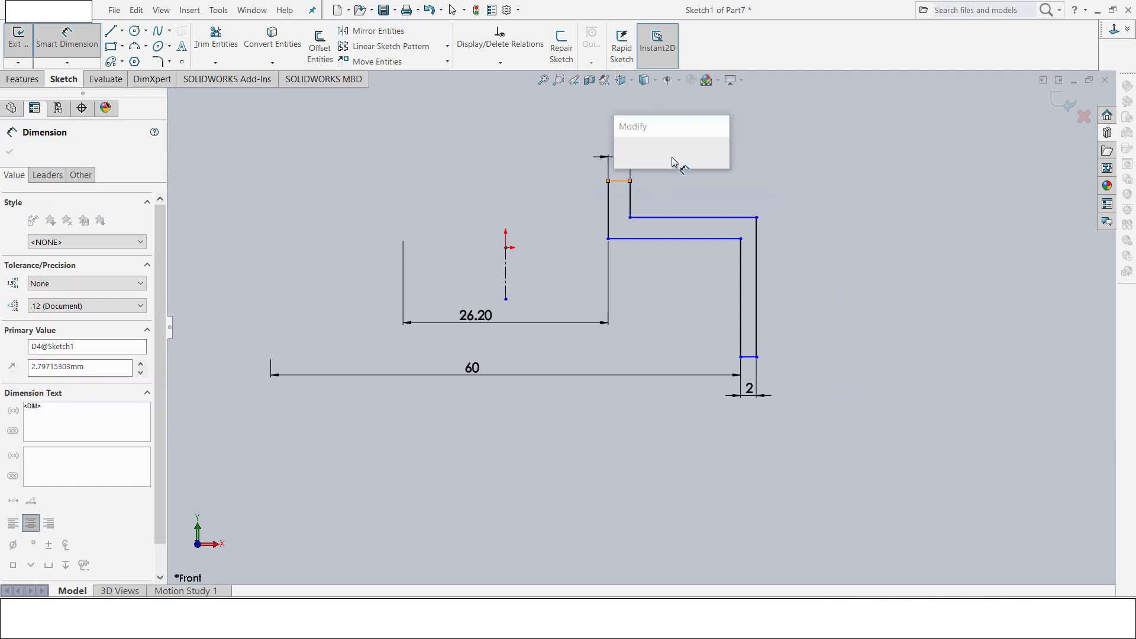
type("2")
key("Return")
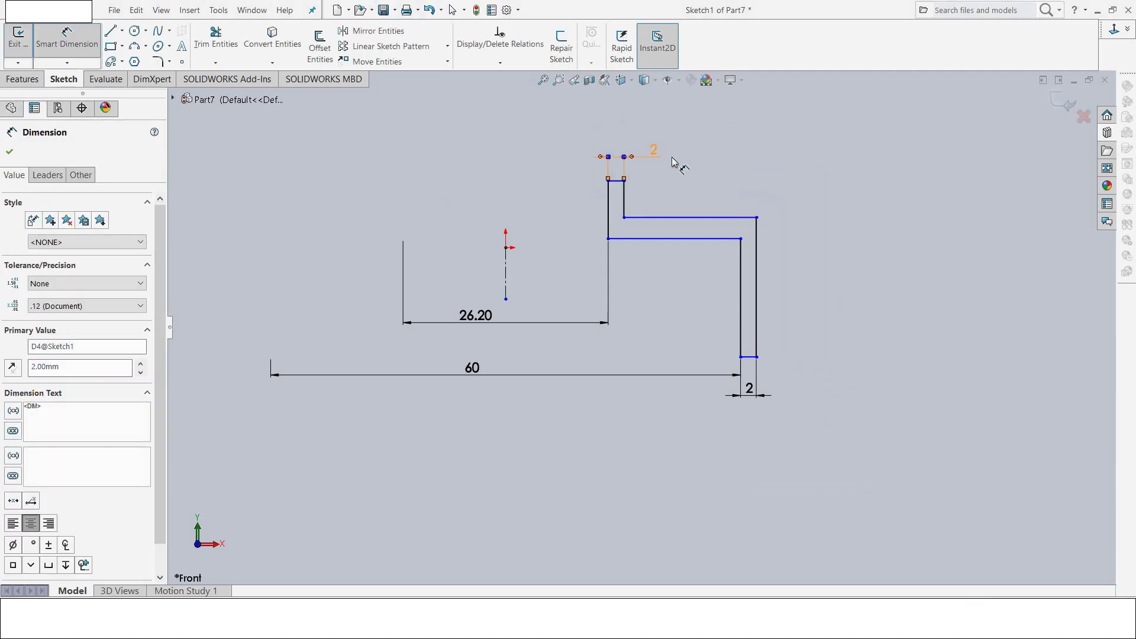
left_click(701, 218)
left_click(707, 239)
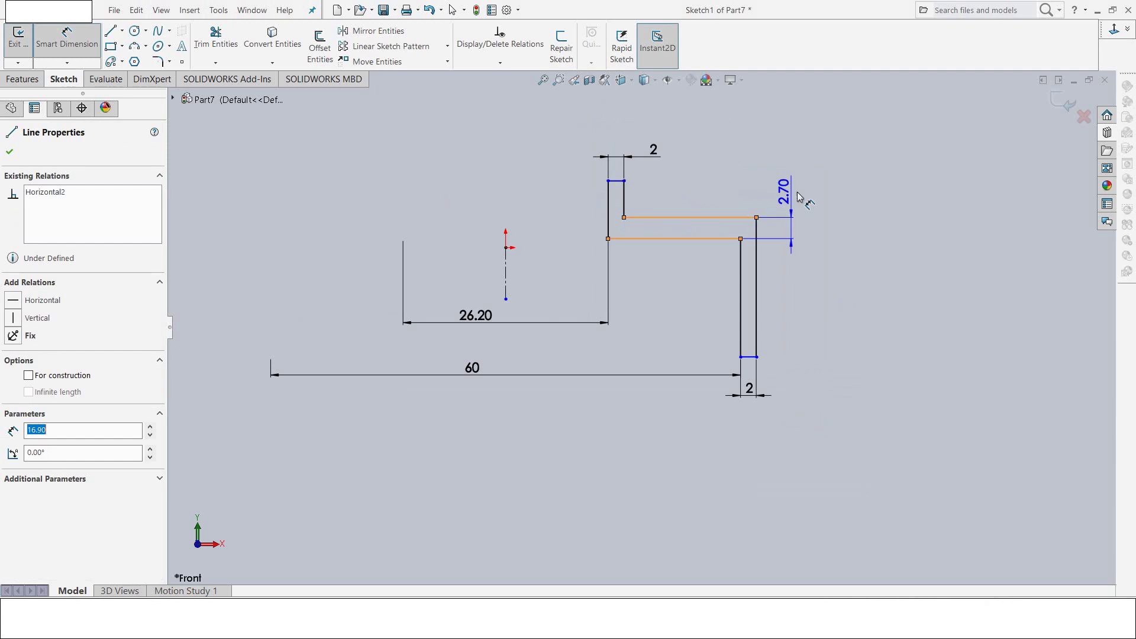
left_click(802, 194)
type("2")
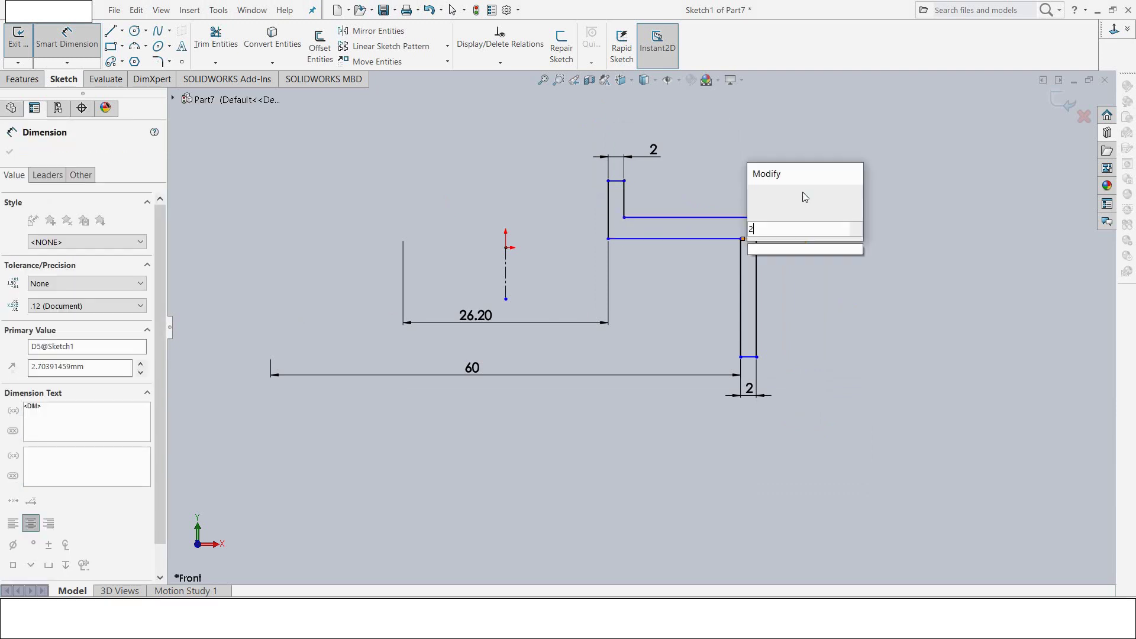
key("Return")
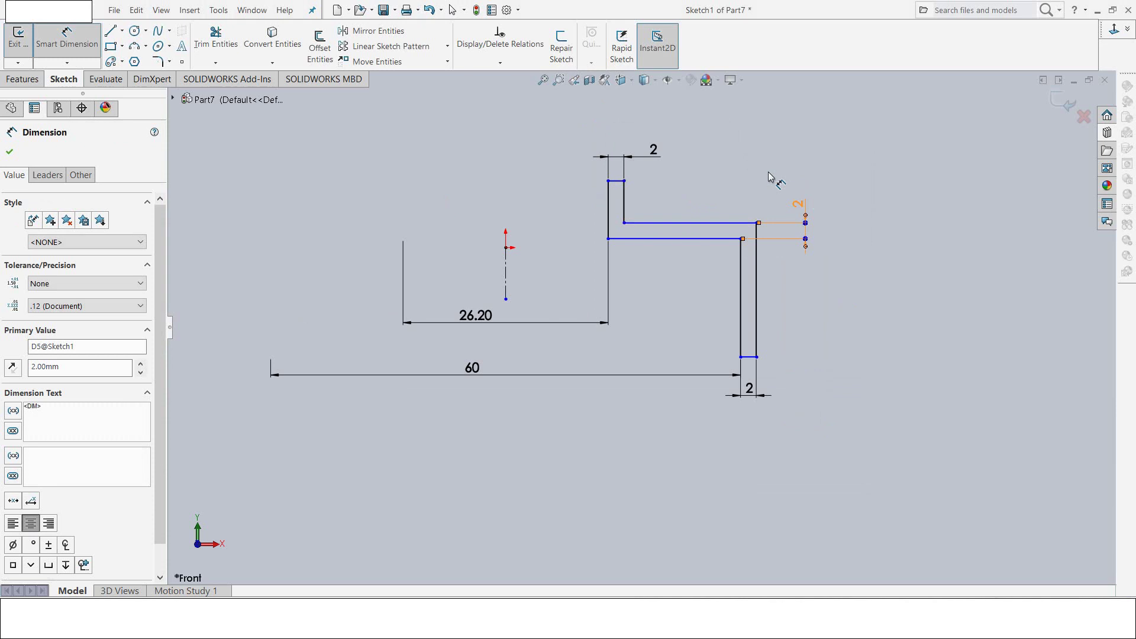
Step: Dimension the 40 mm overall height and the 30 mm step height
left_click(616, 180)
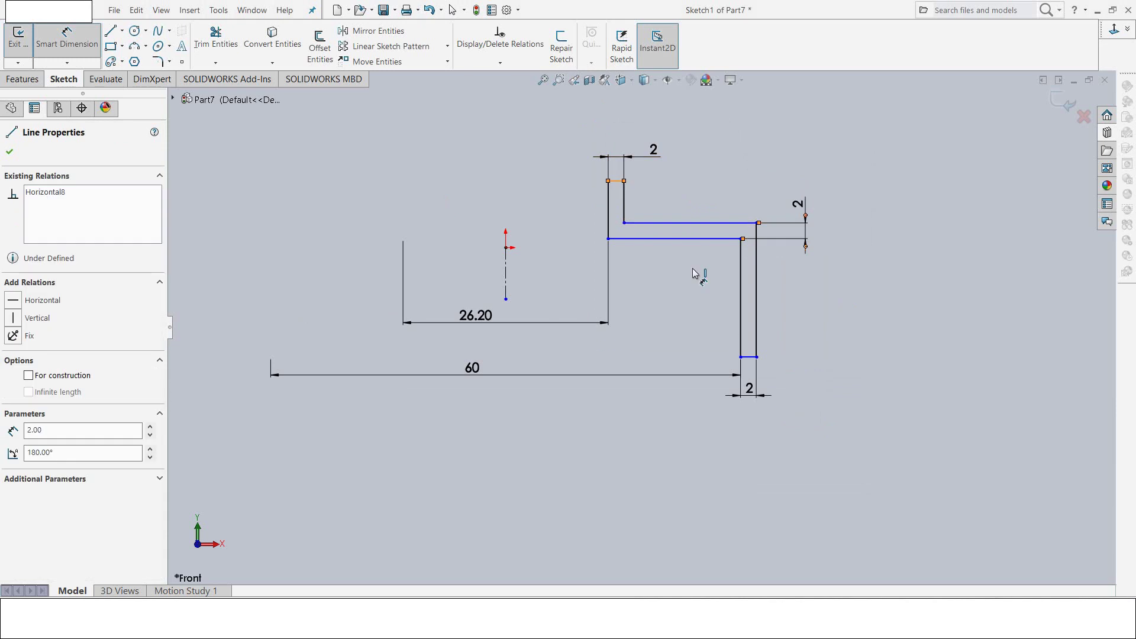
left_click(749, 356)
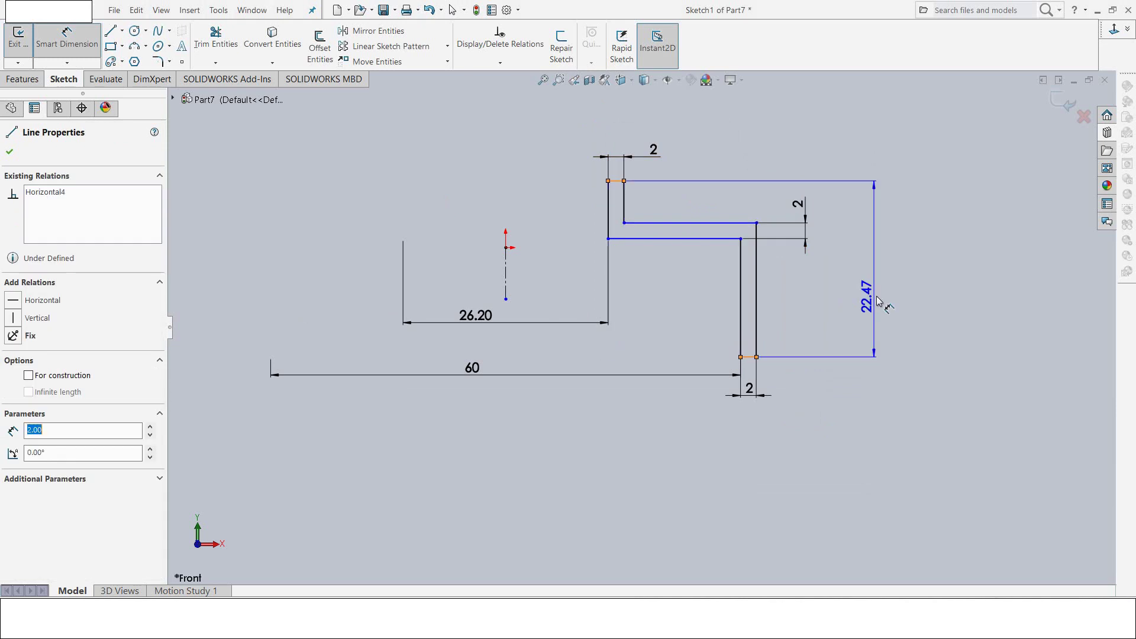
left_click(878, 302)
type("40")
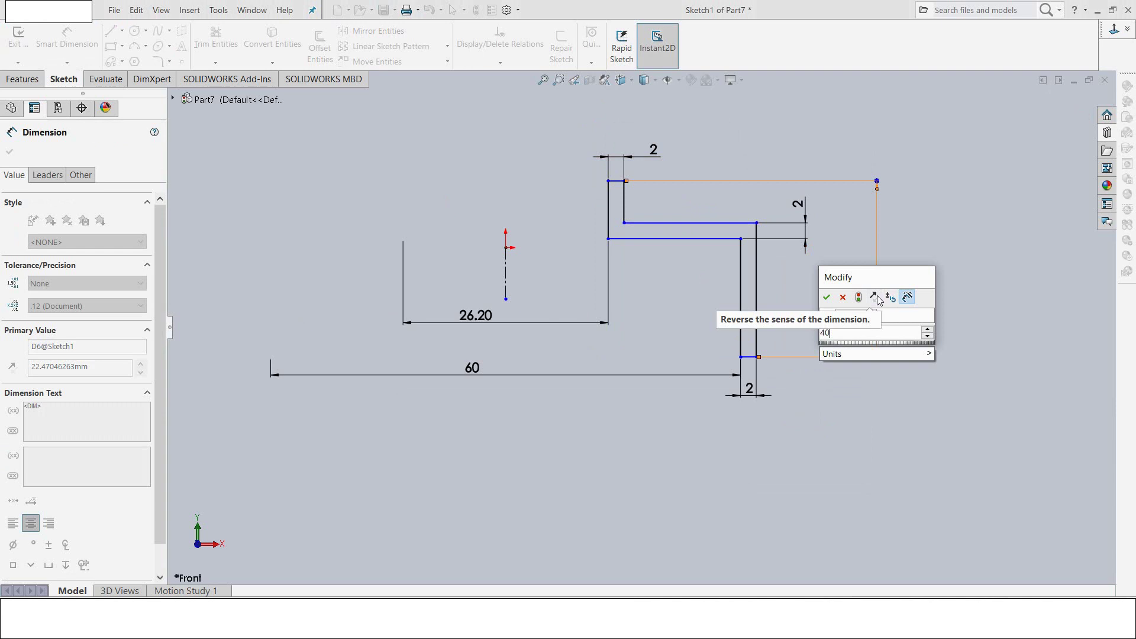
key("Return")
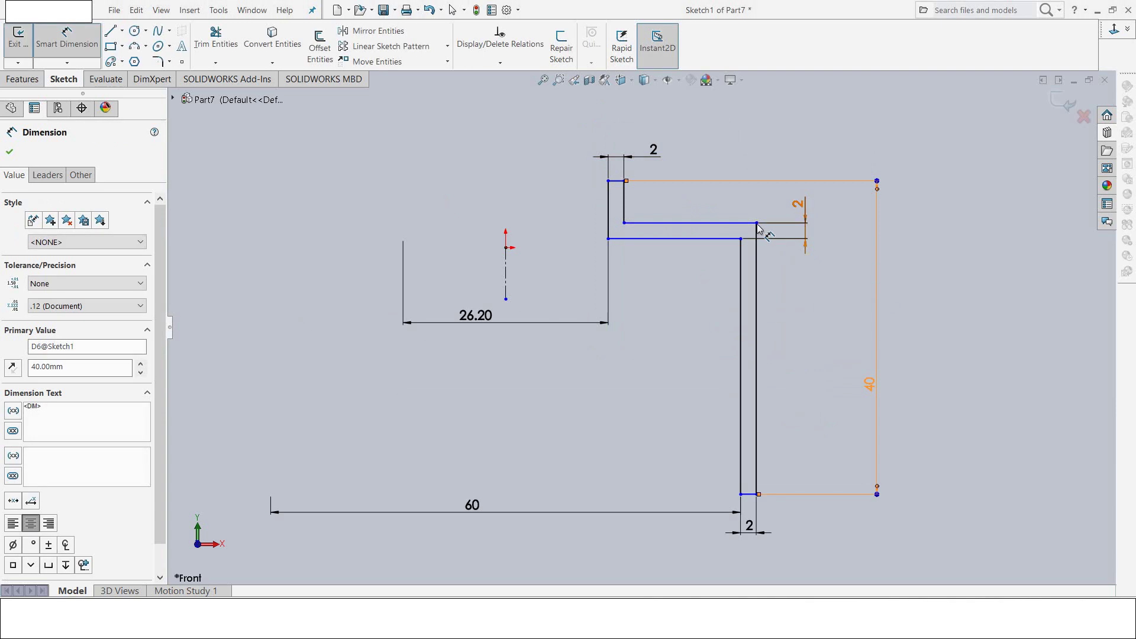
left_click(751, 224)
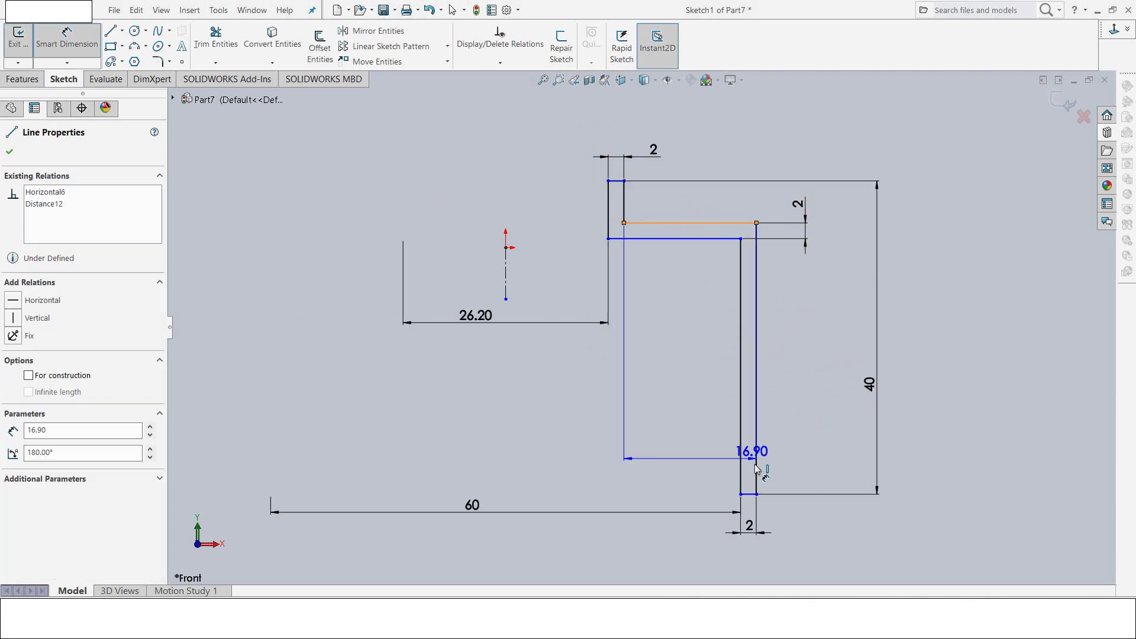
left_click(749, 494)
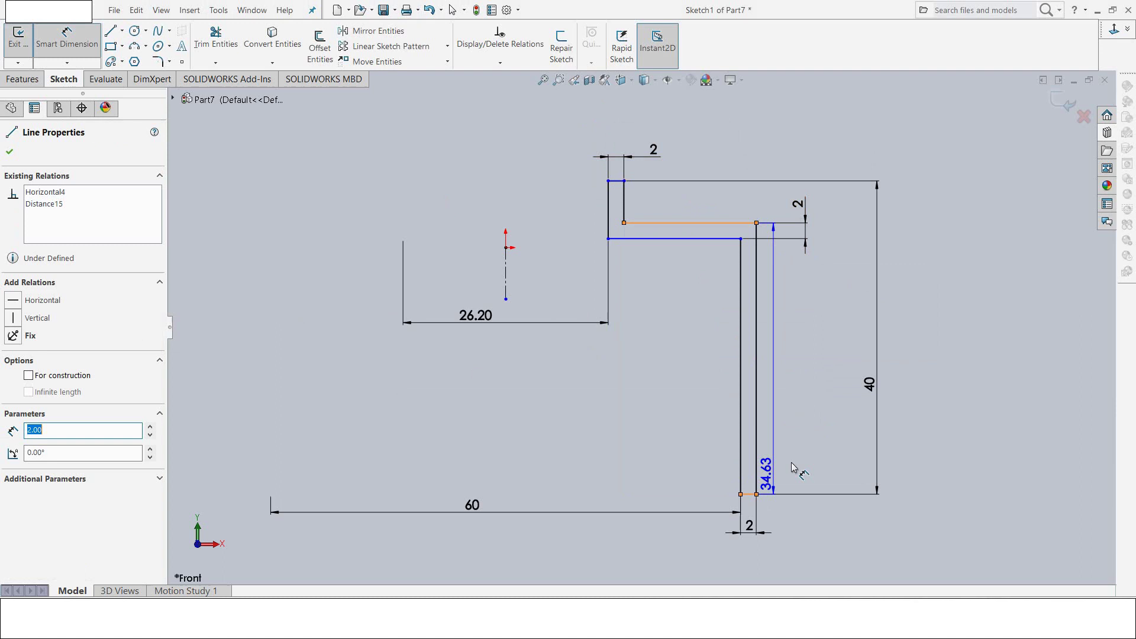
left_click(839, 422)
type("3")
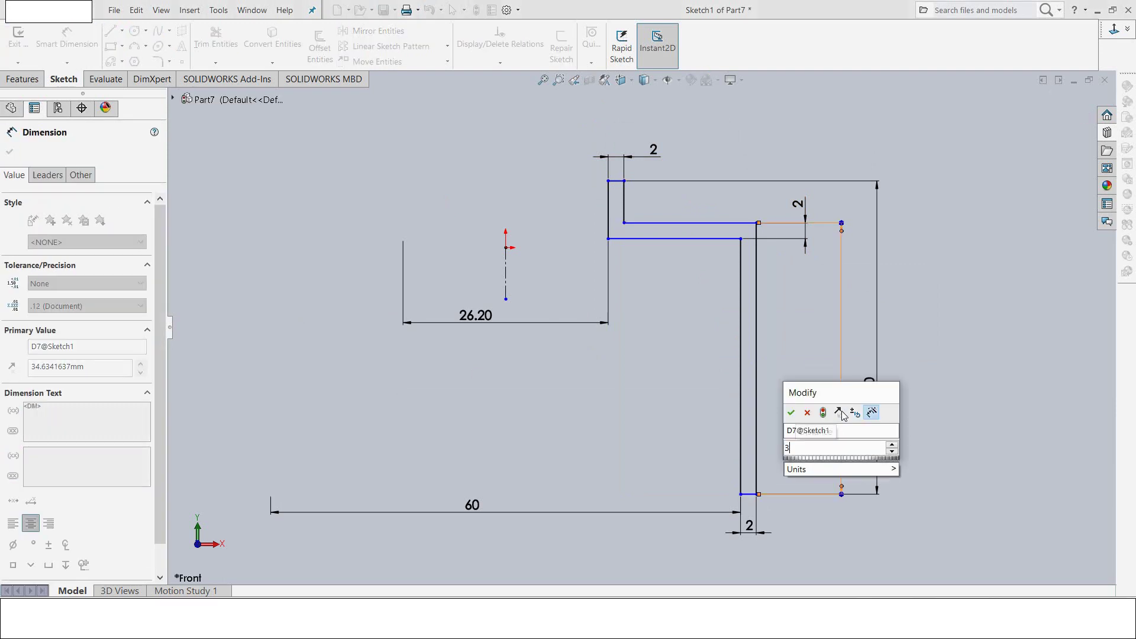
type("0")
key("Return")
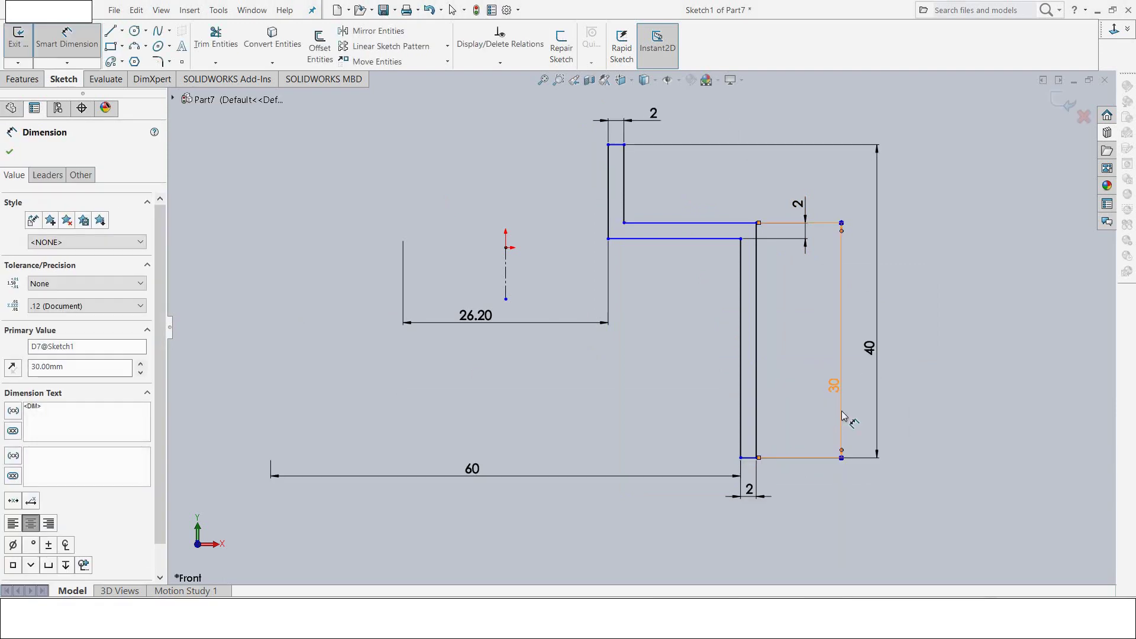
Step: Dimension the bottom edge 20 mm from the origin
left_click(506, 249)
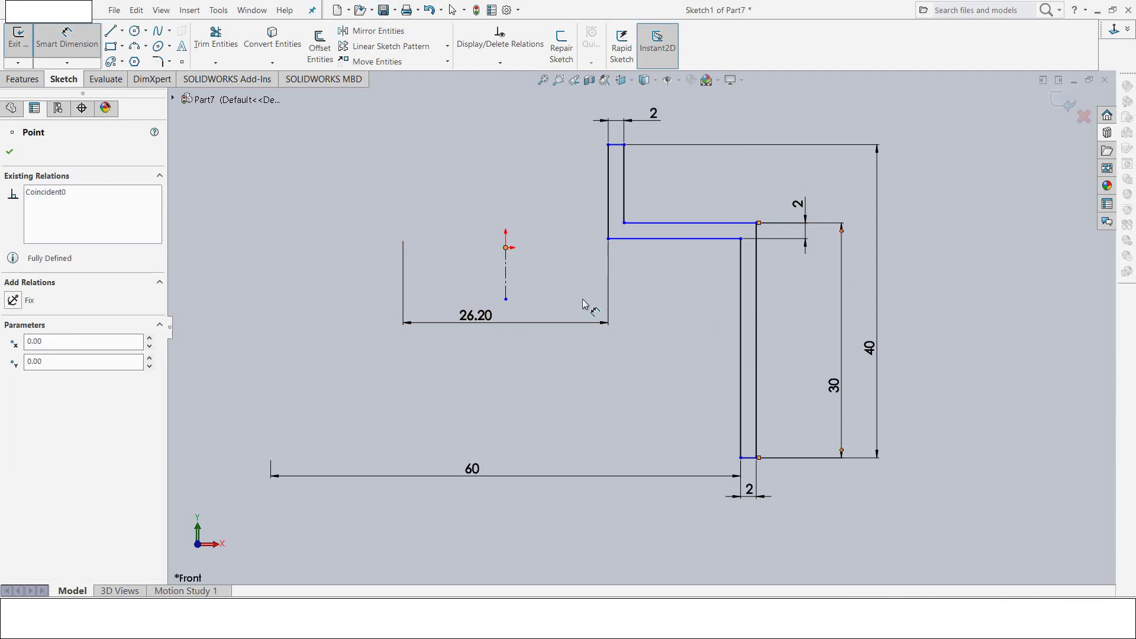
left_click(752, 459)
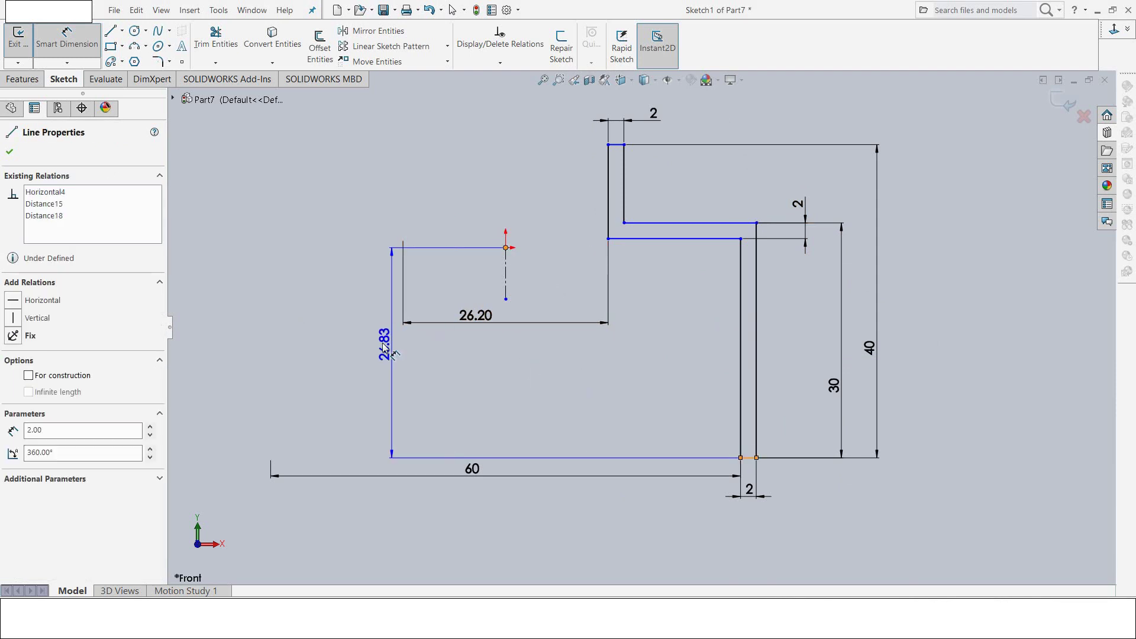
left_click(379, 343)
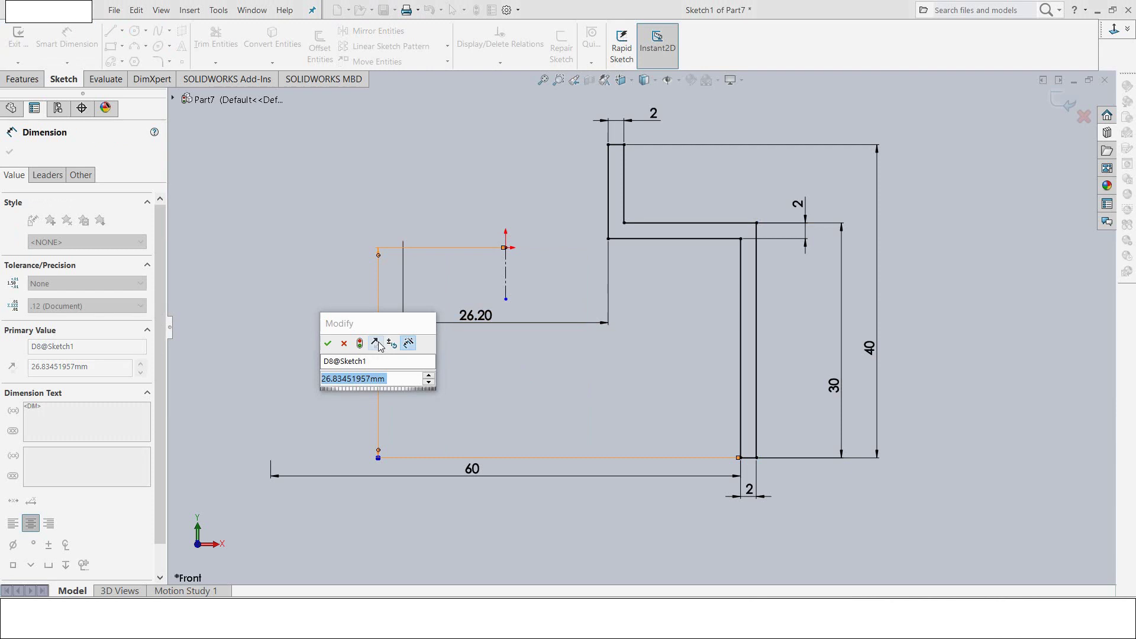
type("20")
key("Return")
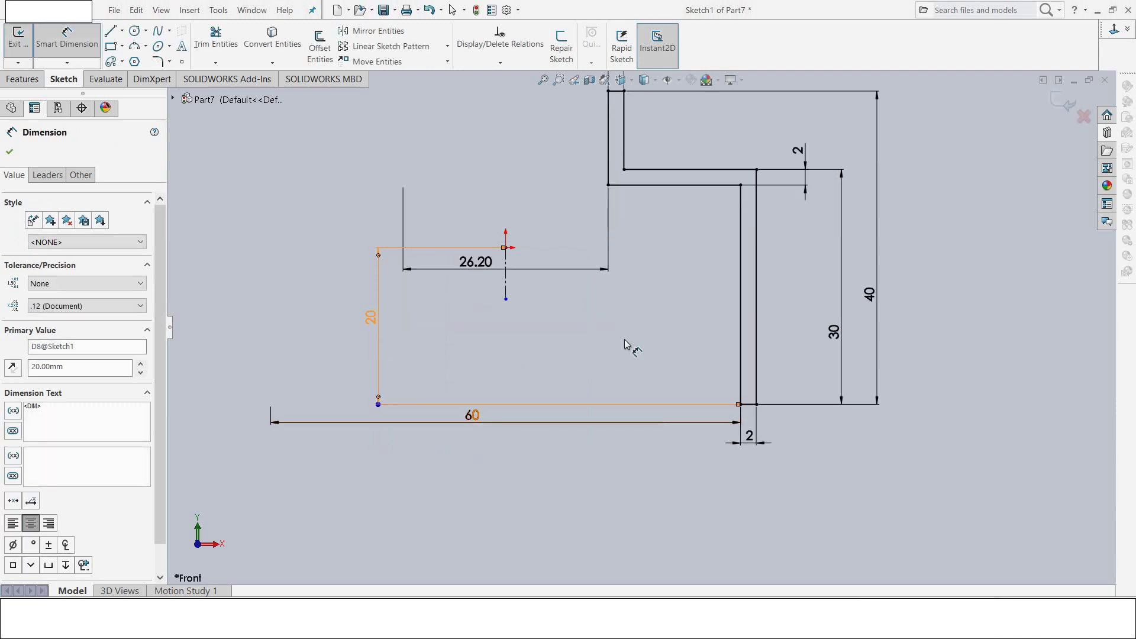
middle_click_drag(629, 340, 579, 389, "ctrl")
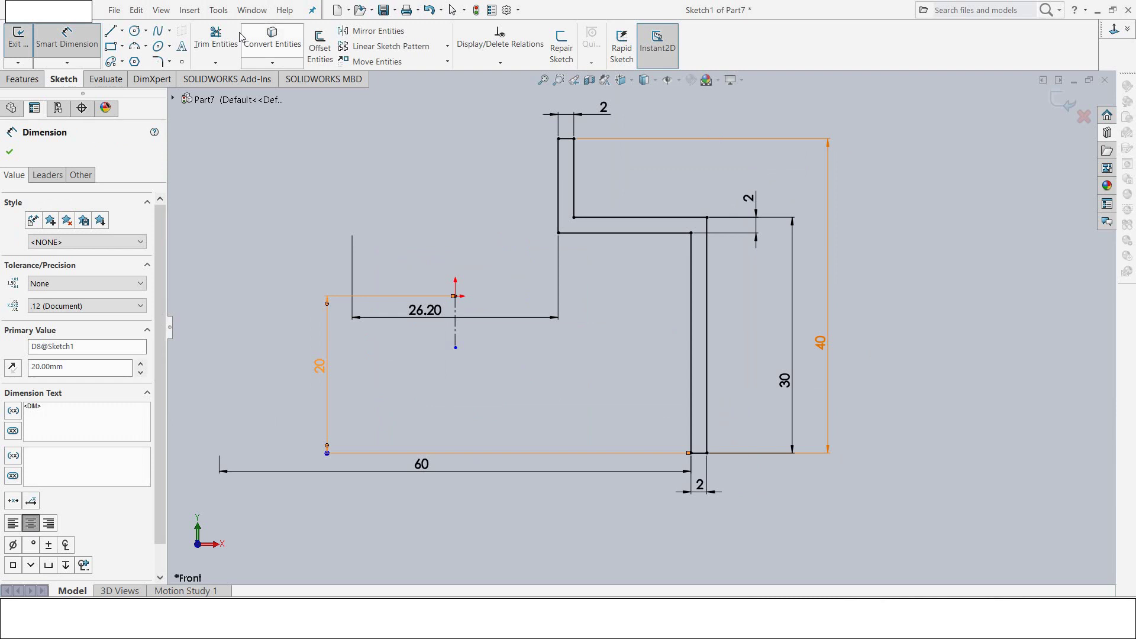
left_click(156, 62)
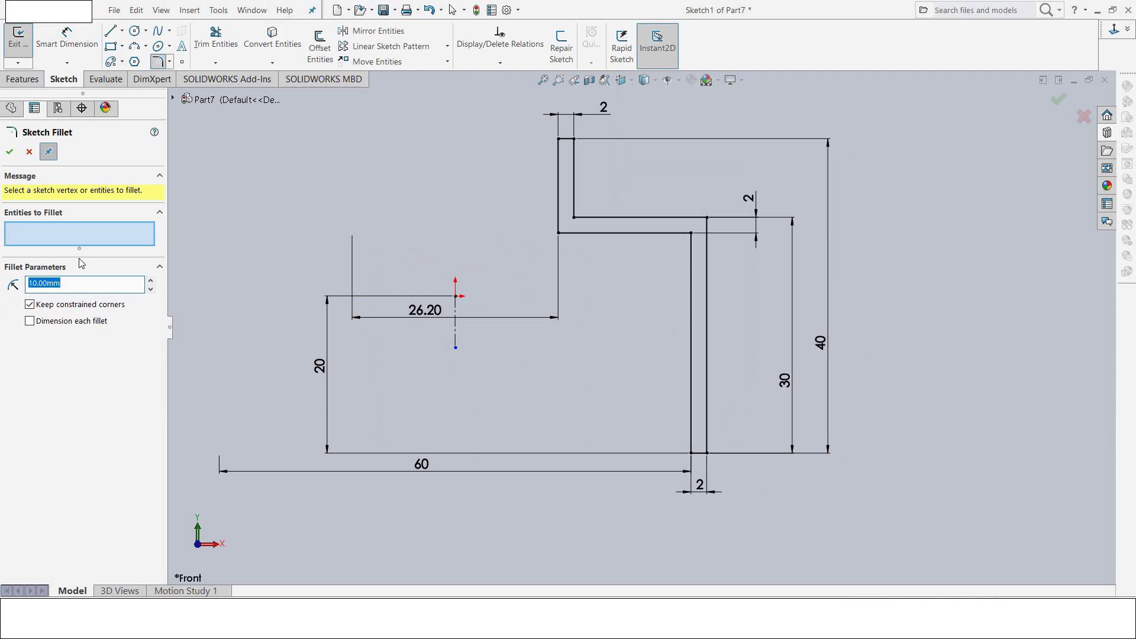
Step: Fillet the inner bend corner with a 2 mm radius
type("2")
left_click(691, 233)
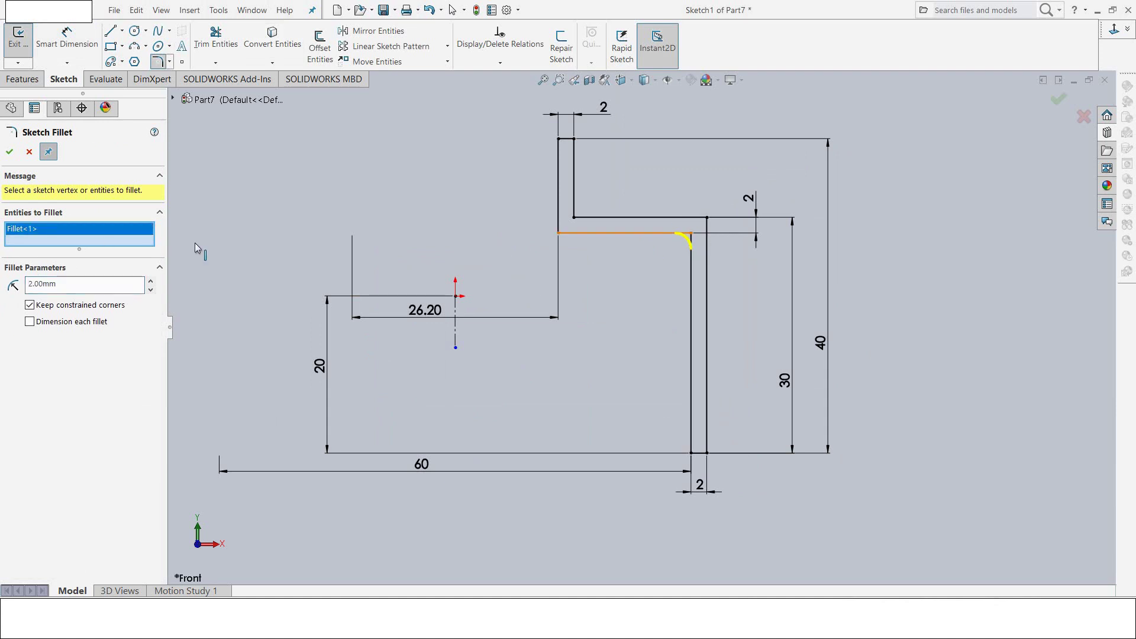
left_click(10, 152)
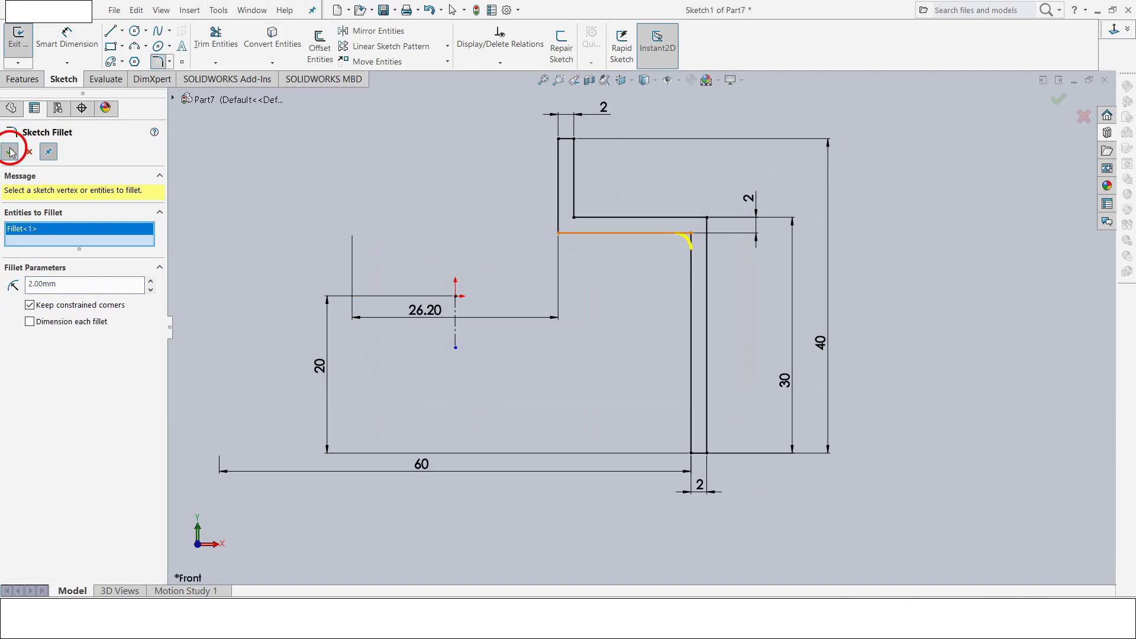
Step: Fillet the outer bend corner at 4 mm, then enter 7 as the next radius
left_click(64, 284)
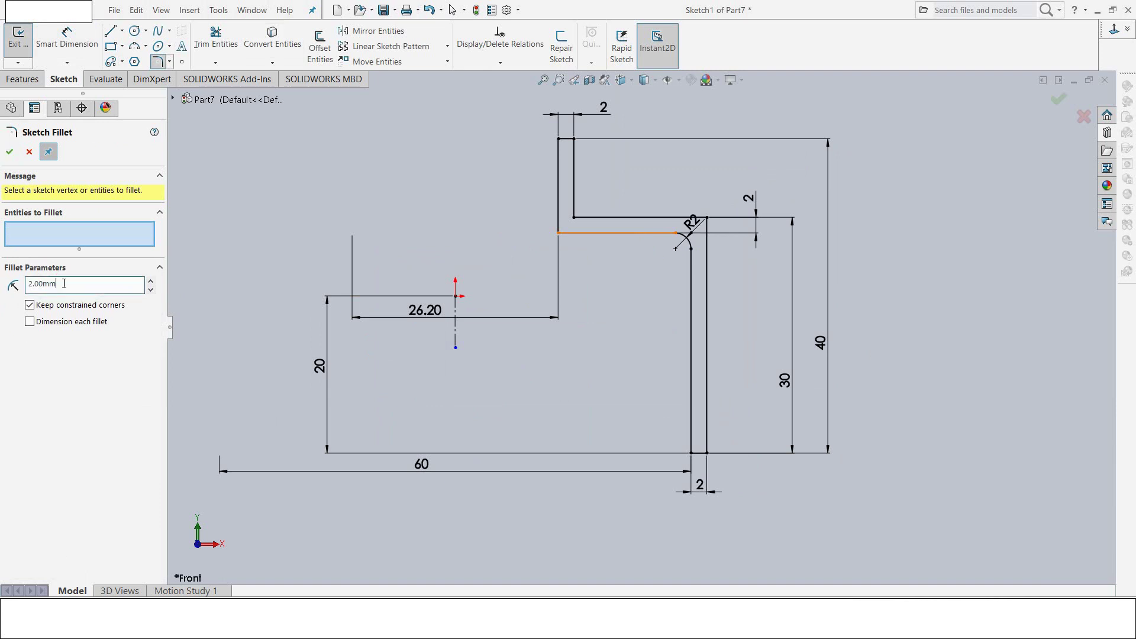
double_click(64, 284)
type("4")
left_click(705, 218)
key("Return")
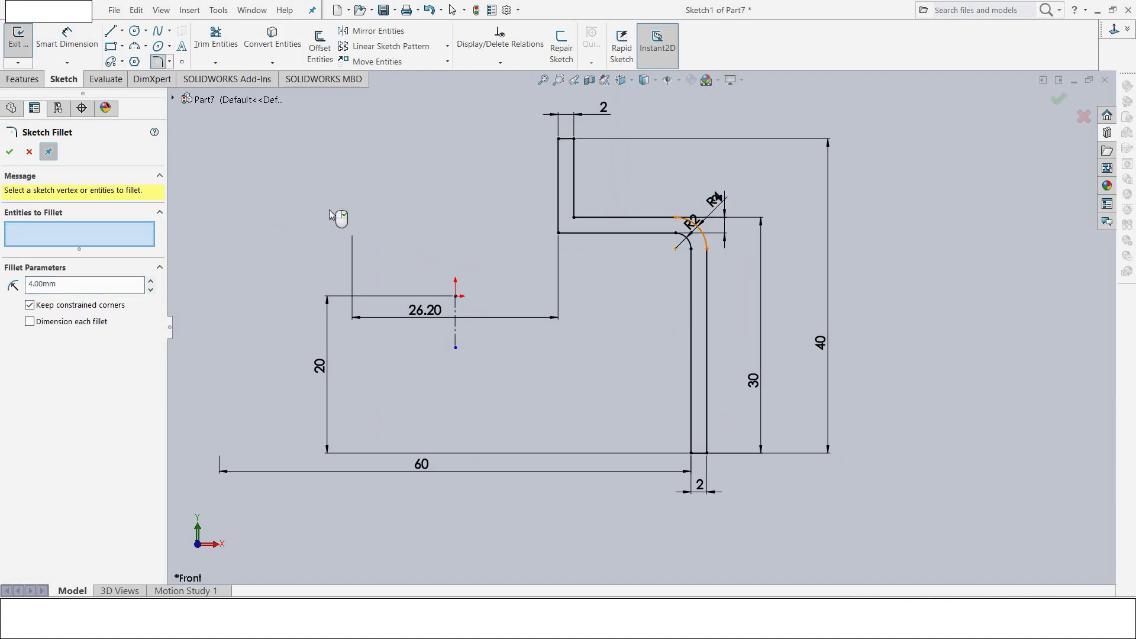
left_click(73, 285)
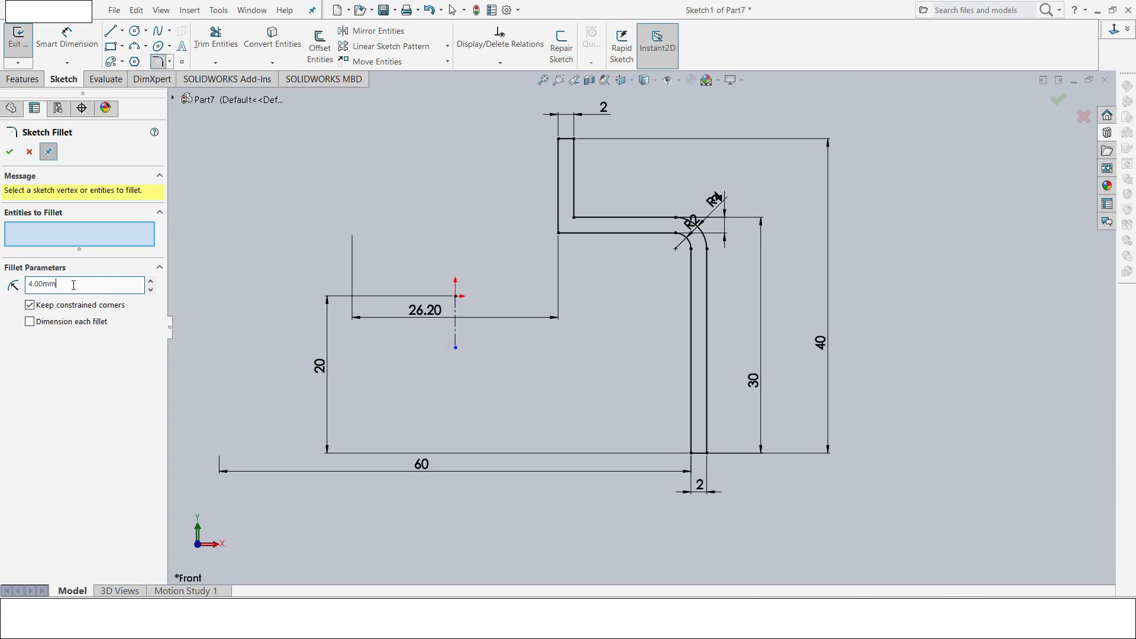
left_click_drag(73, 285, 25, 285)
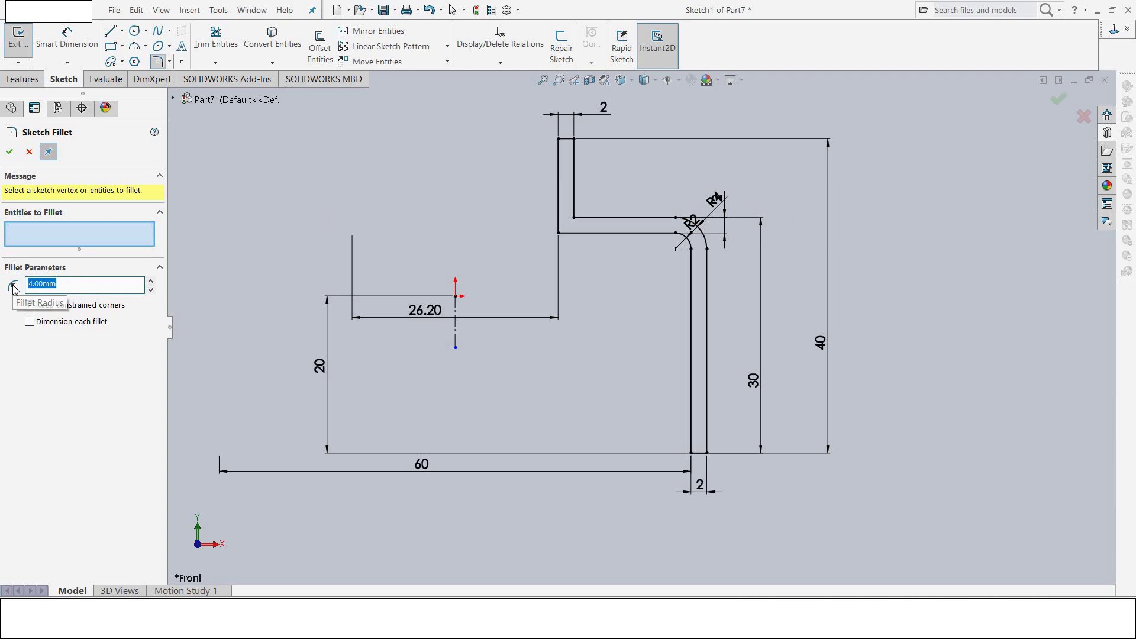
type("7")
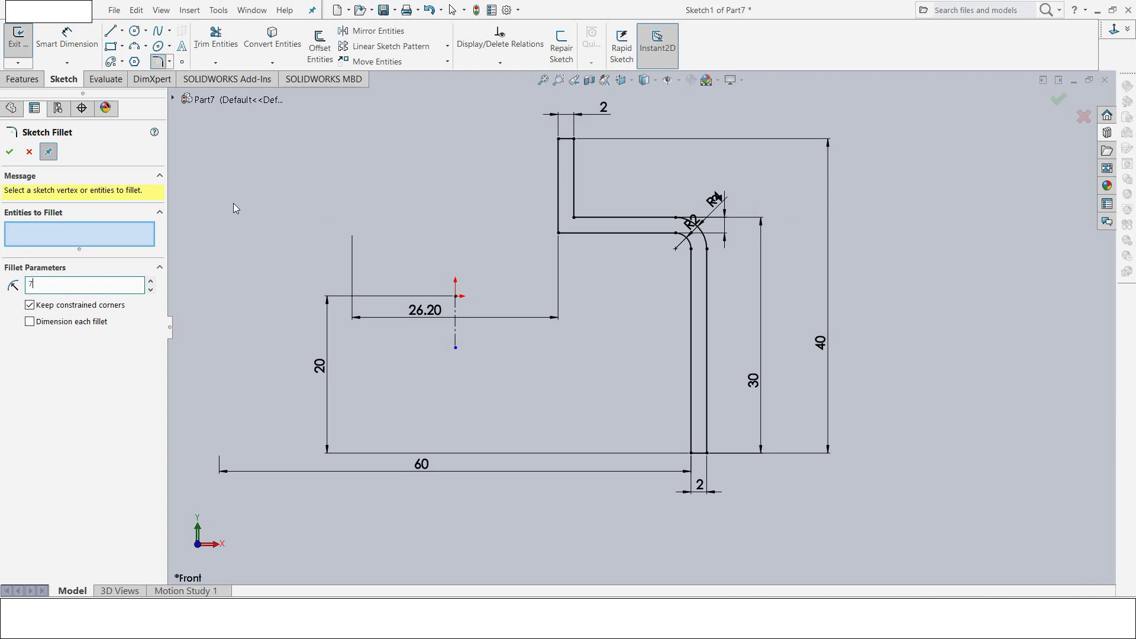
Step: Add an R7 fillet to the upper step's inner corner and R9 to the outer elbow
key("Return")
left_click(574, 218)
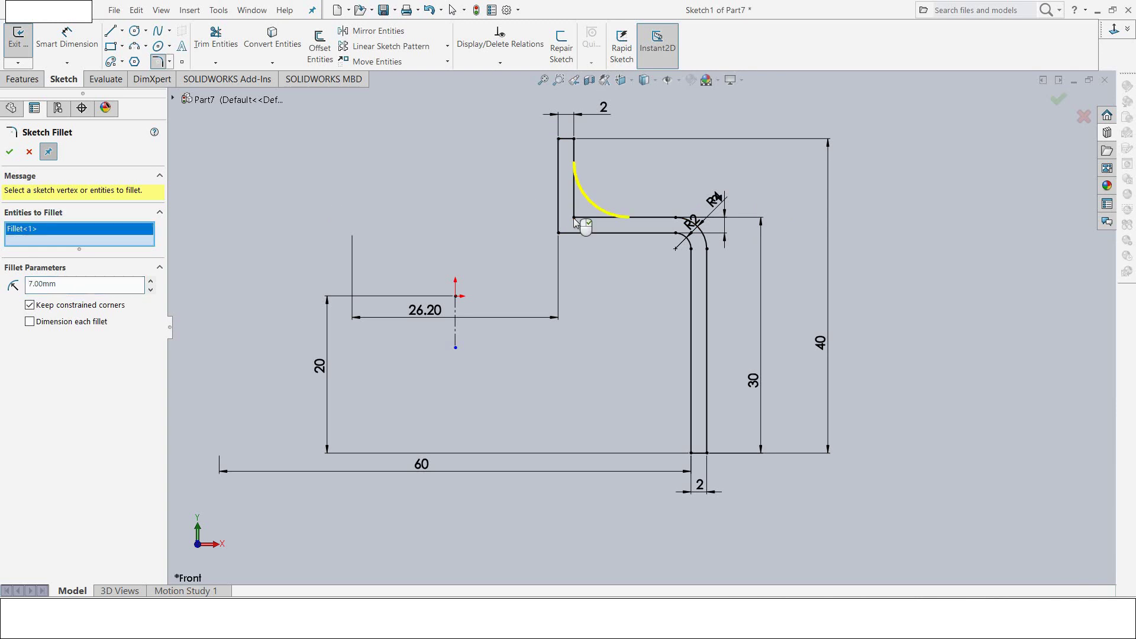
key("Return")
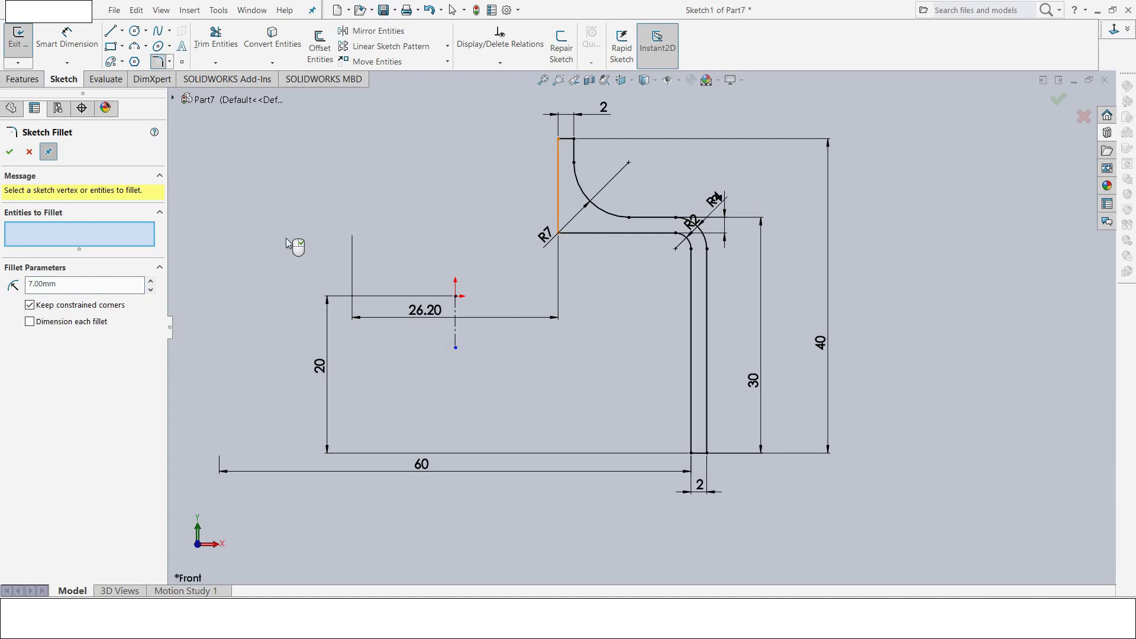
left_click(80, 290)
left_click_drag(80, 290, 20, 288)
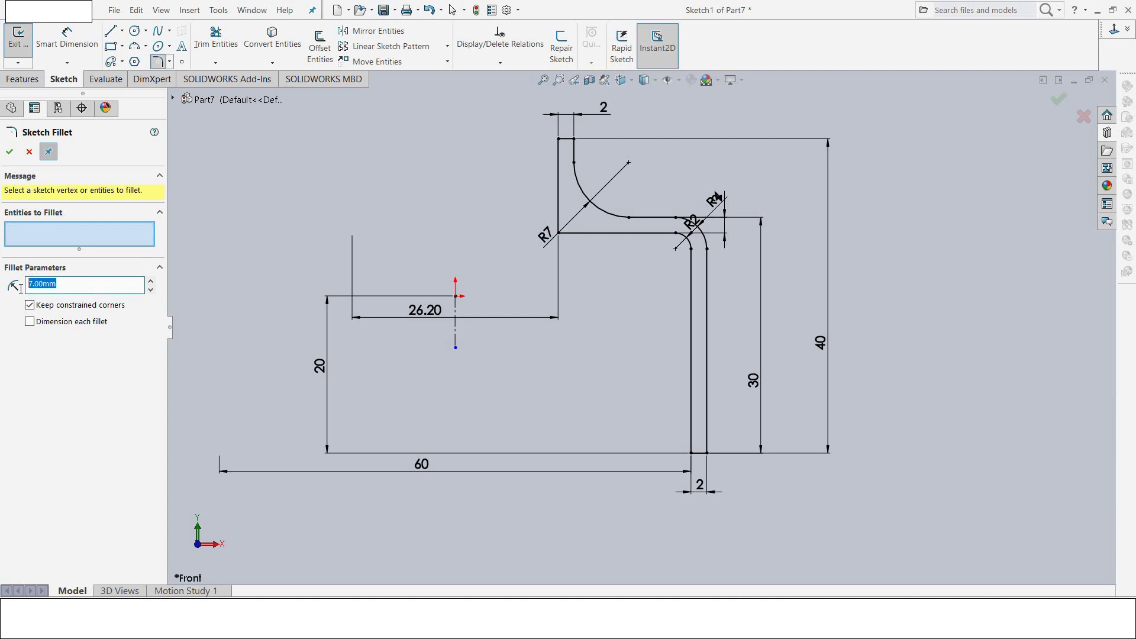
type("9")
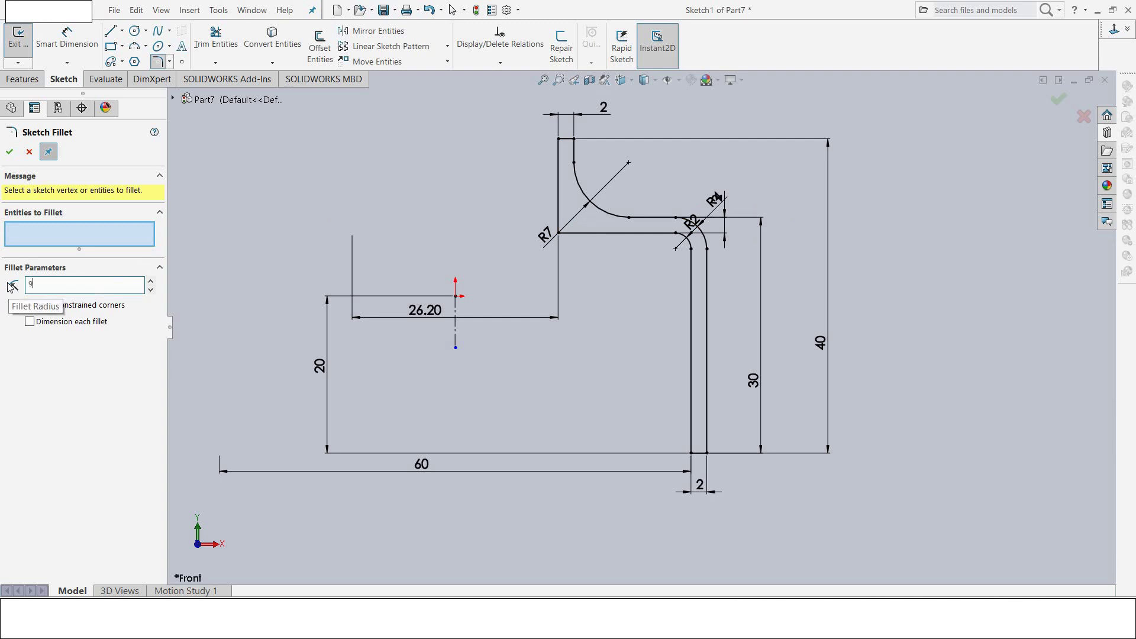
key("Return")
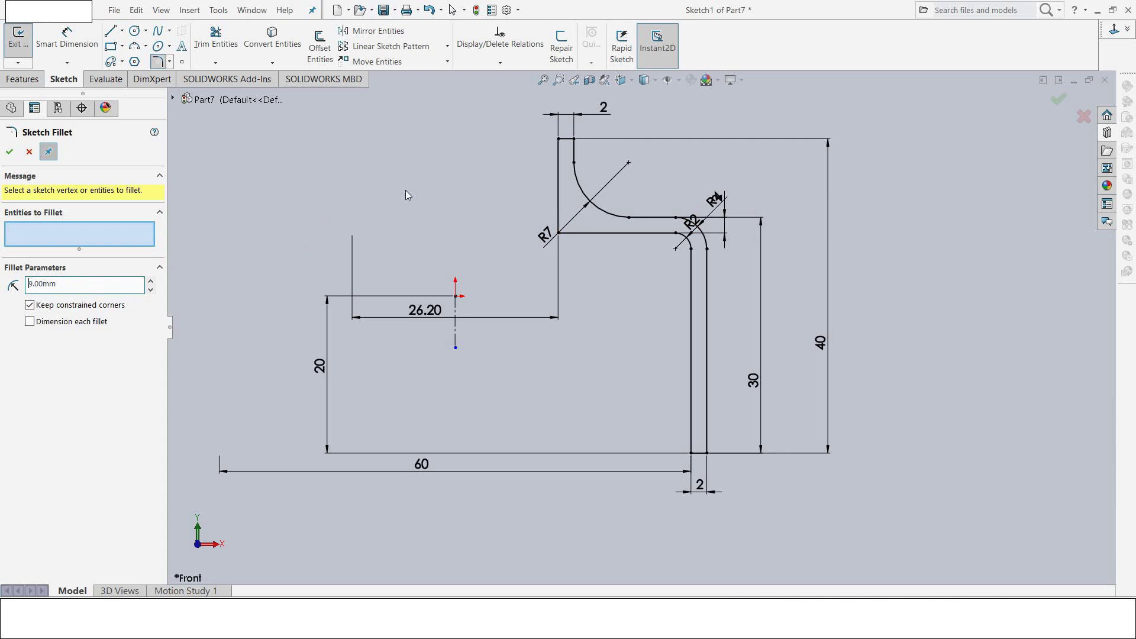
left_click(558, 233)
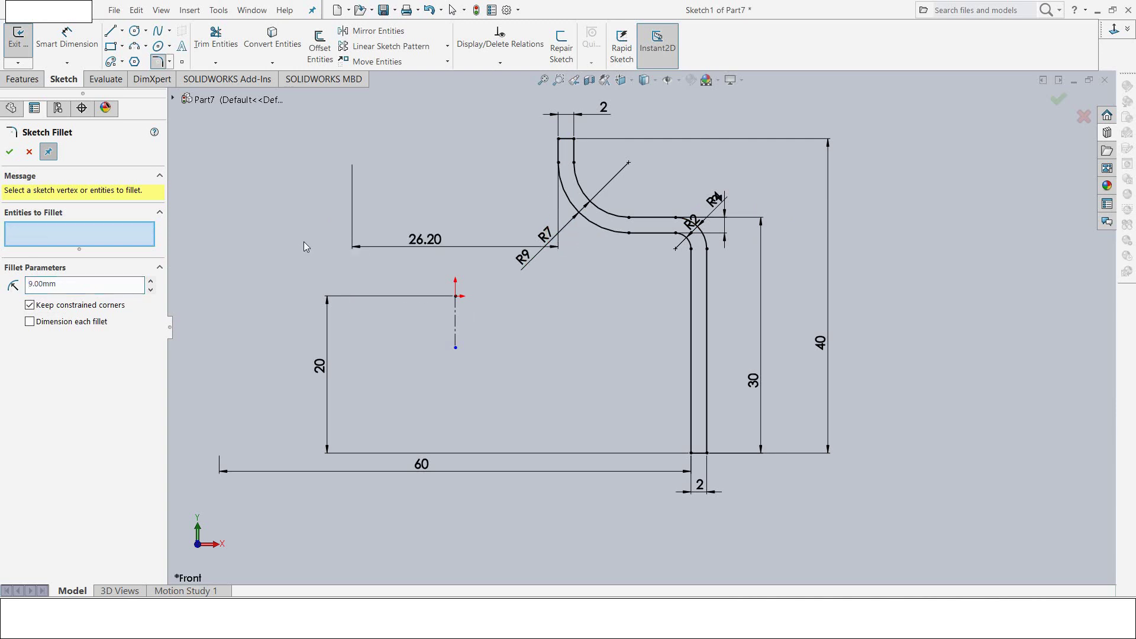
Step: Add 0.5 mm fillets to the four thin-wall end corners
double_click(74, 290)
type("0.5")
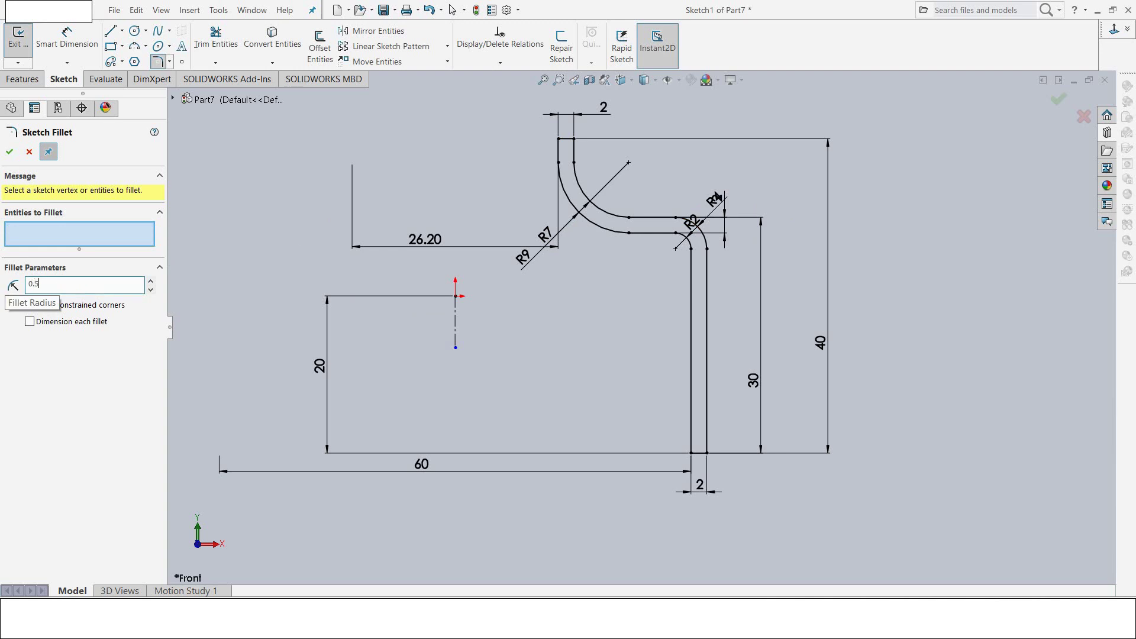
key("Return")
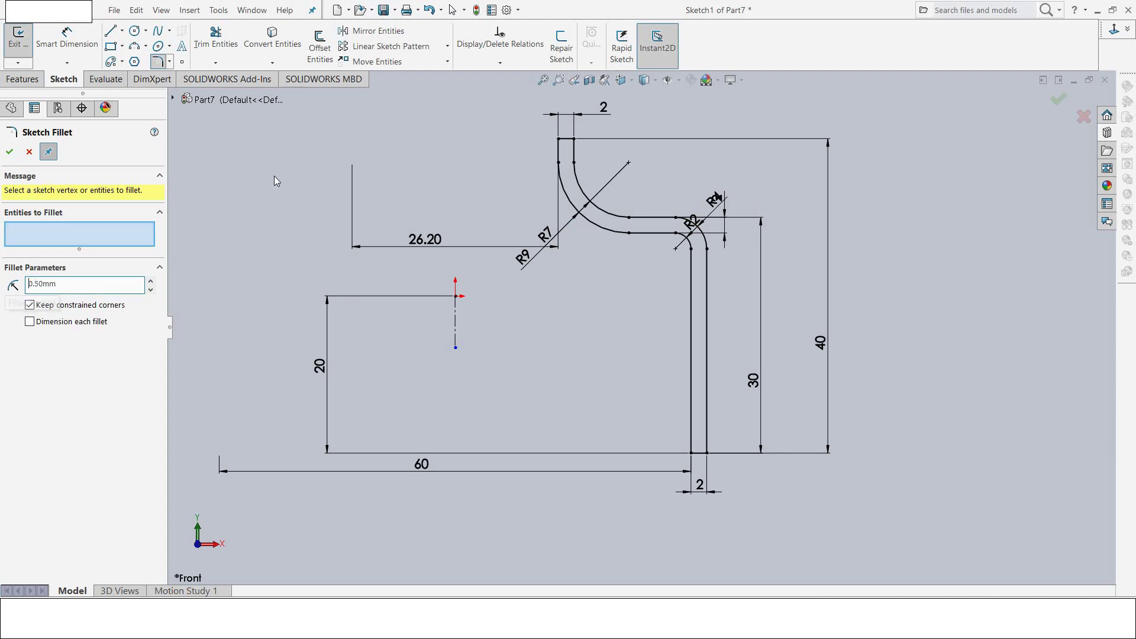
left_click(559, 139)
left_click(573, 139)
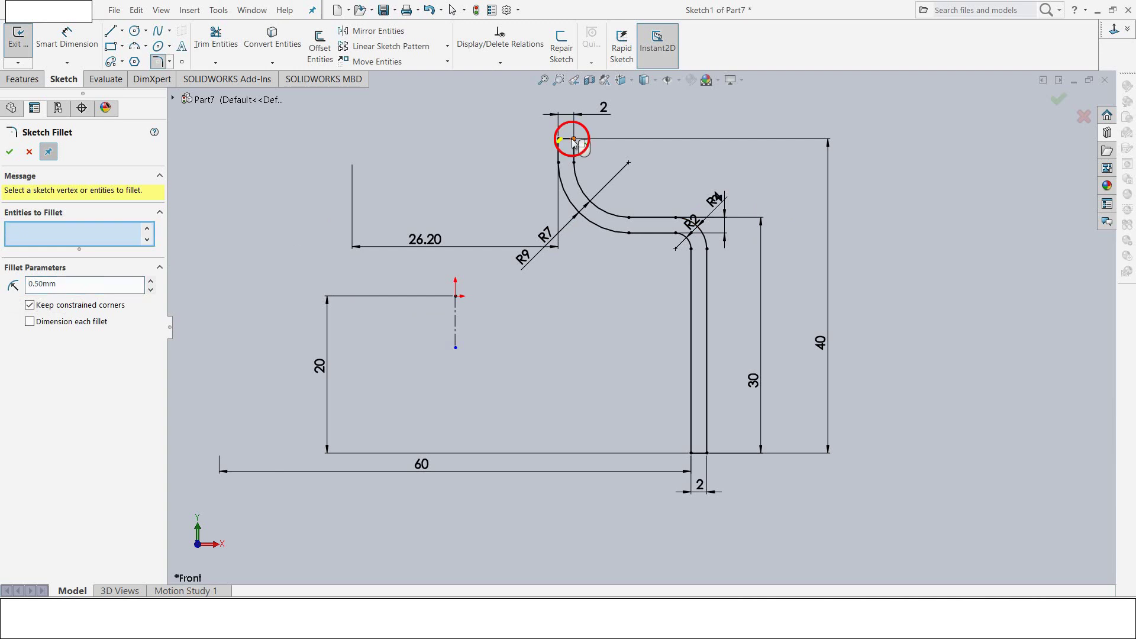
left_click(691, 453)
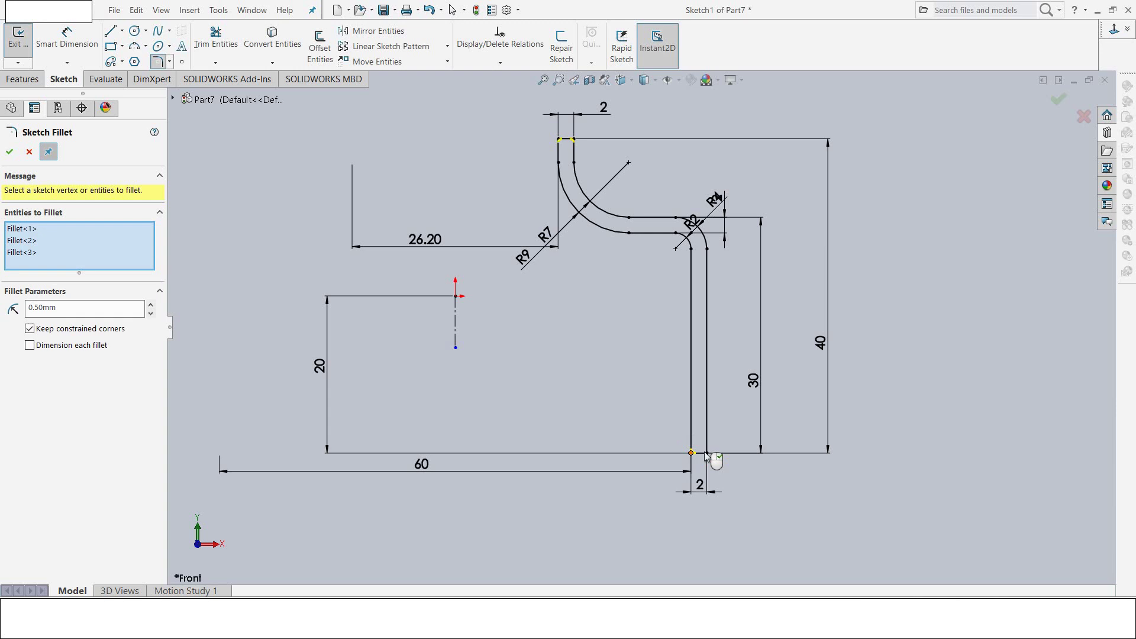
left_click(706, 453)
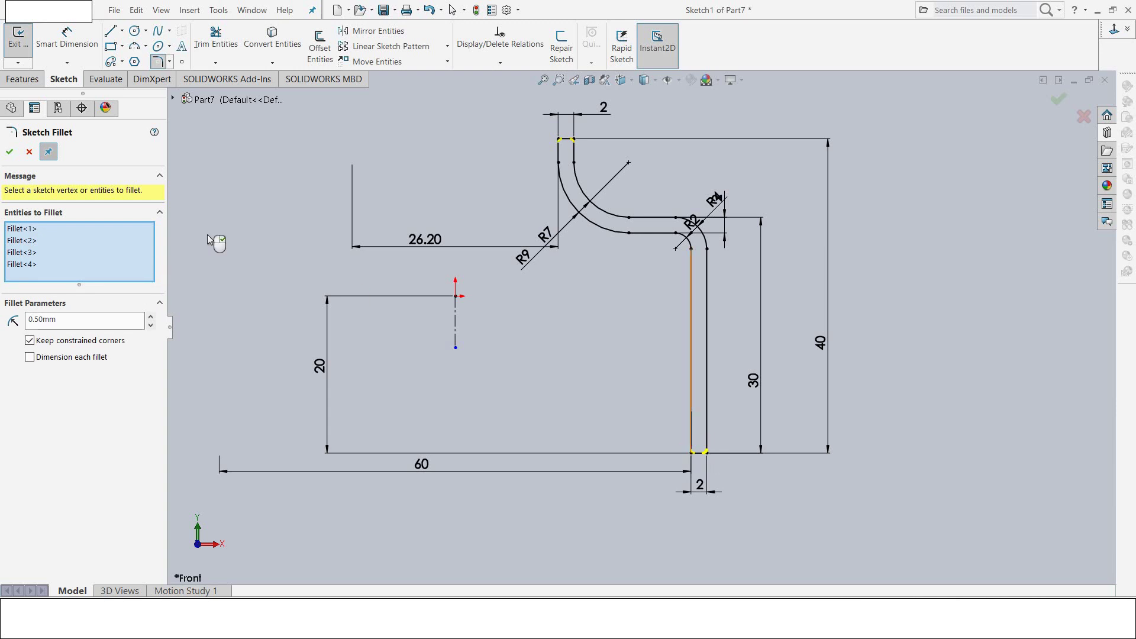
left_click(8, 152)
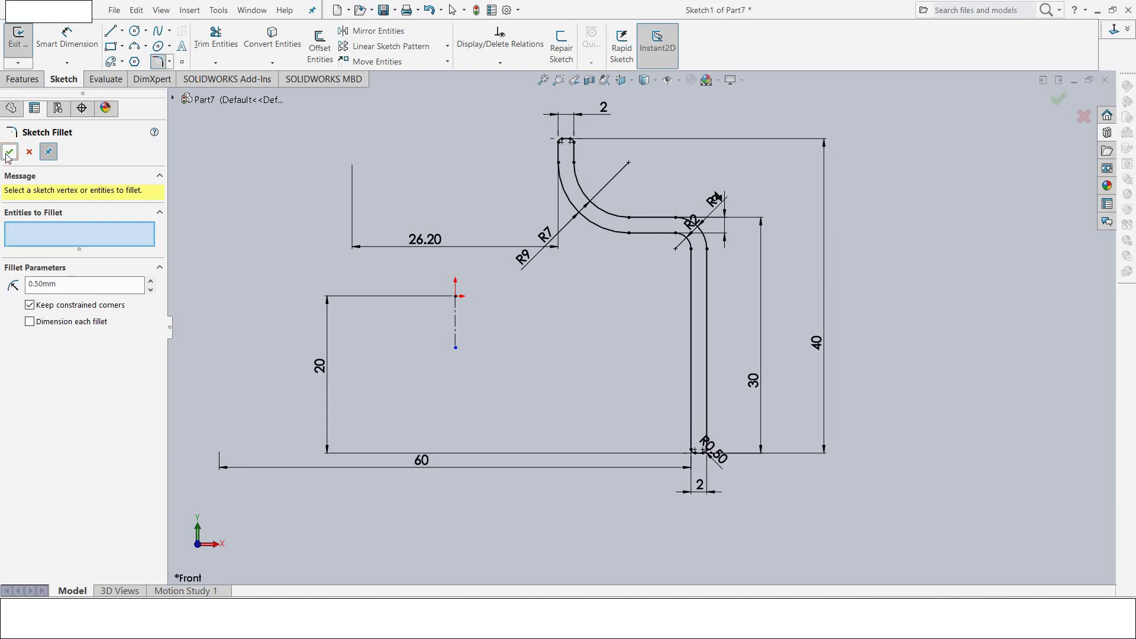
Step: Revolve the profile 360° around Line1 to create Revolve1
left_click(10, 45)
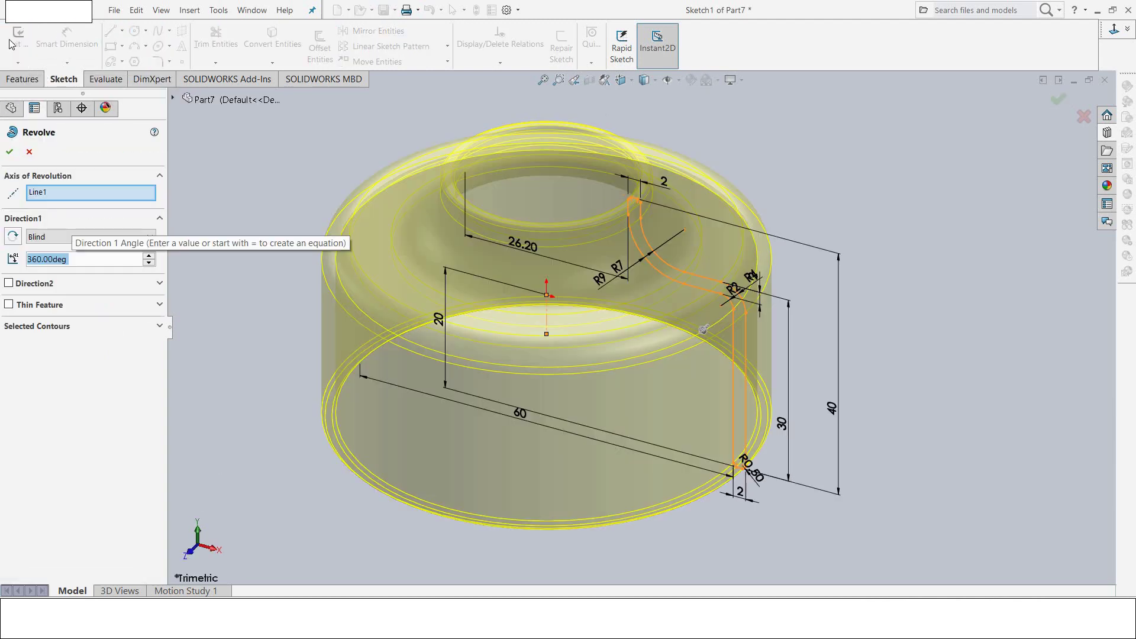
left_click(9, 152)
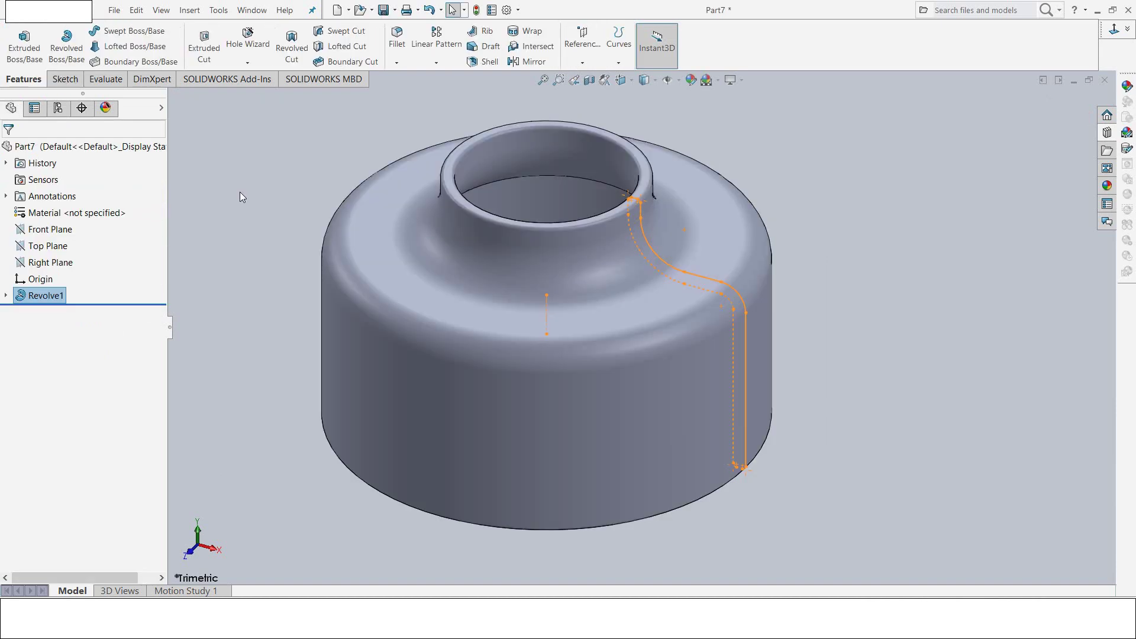
middle_click_drag(311, 215, 338, 210)
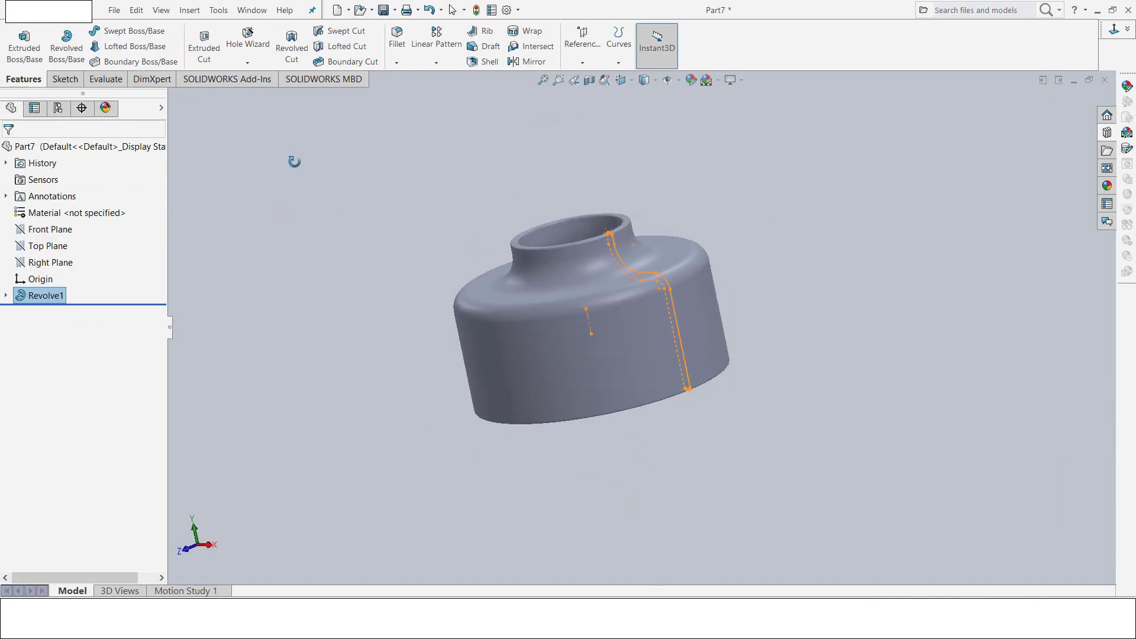
left_click(338, 213)
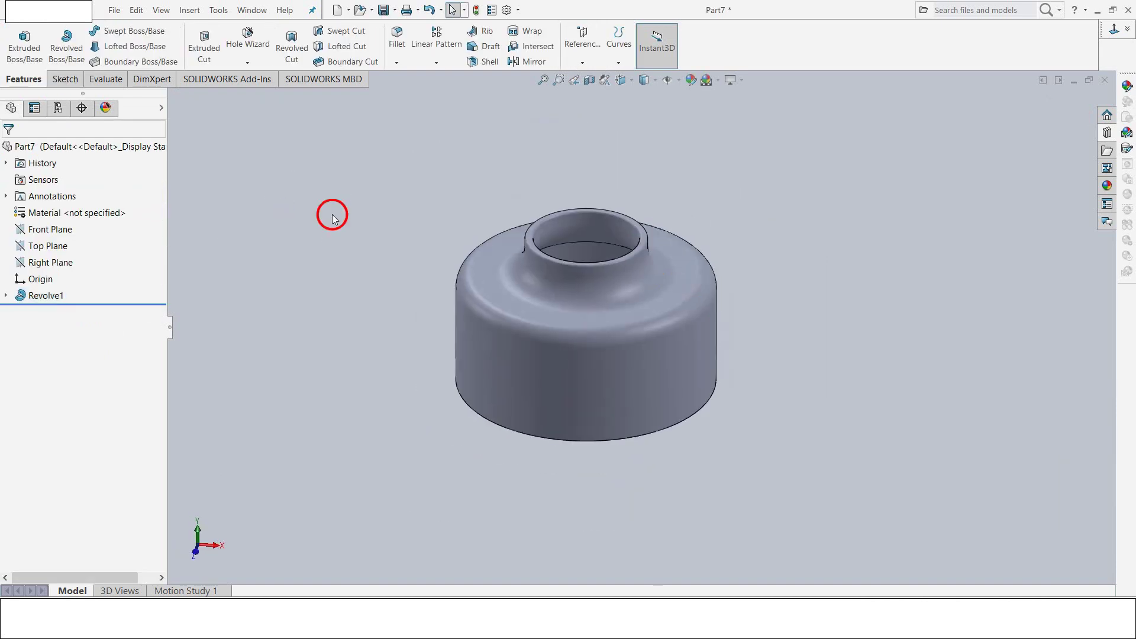
right_click(115, 218)
left_click(145, 227)
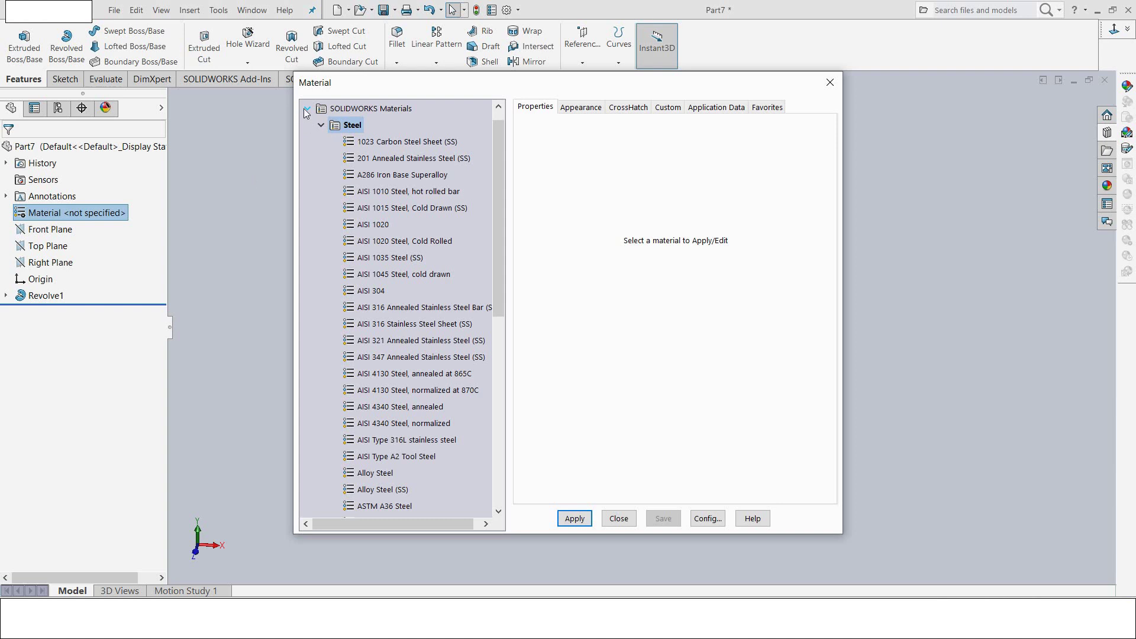
Step: Apply DIN Steel (Structural) 1.0044 (S275JR) to the part
left_click(307, 109)
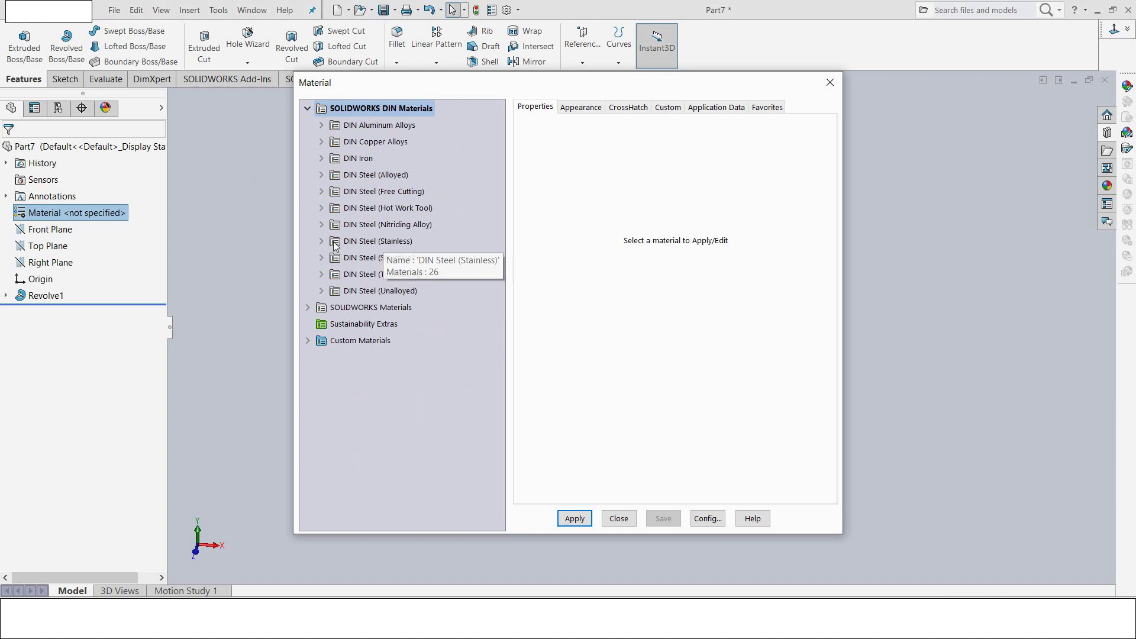
left_click(322, 259)
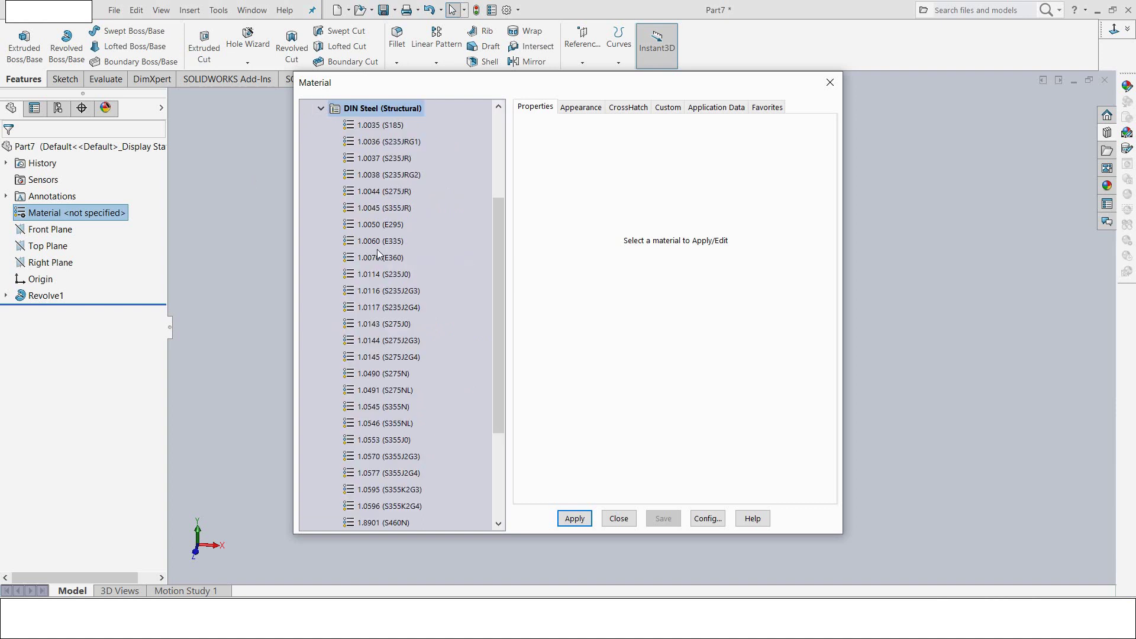
left_click(395, 191)
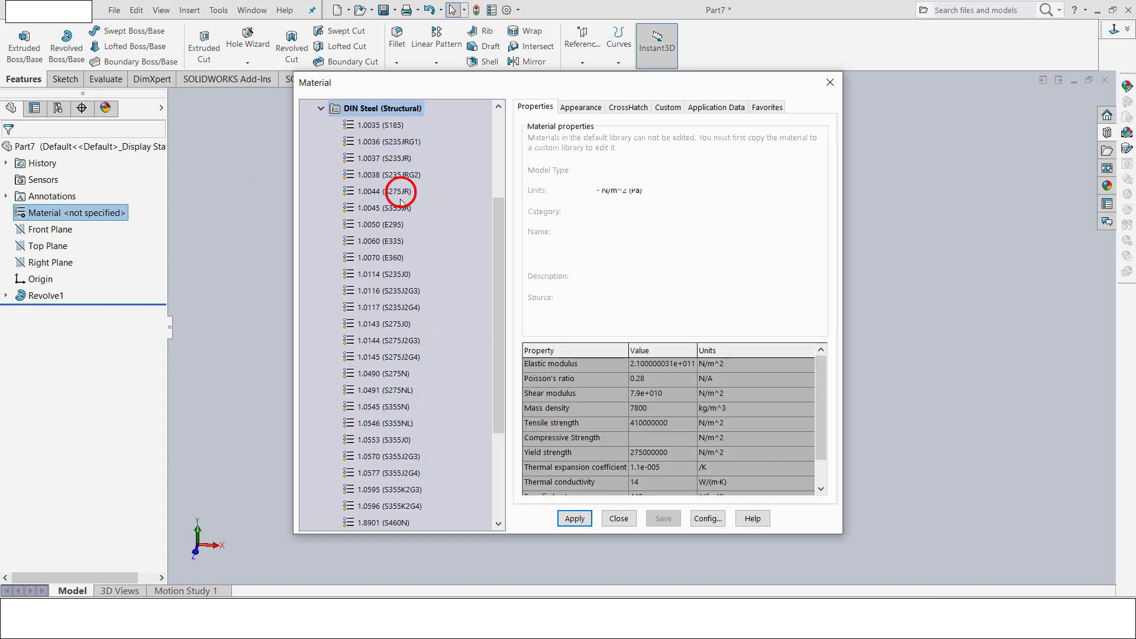
left_click(575, 521)
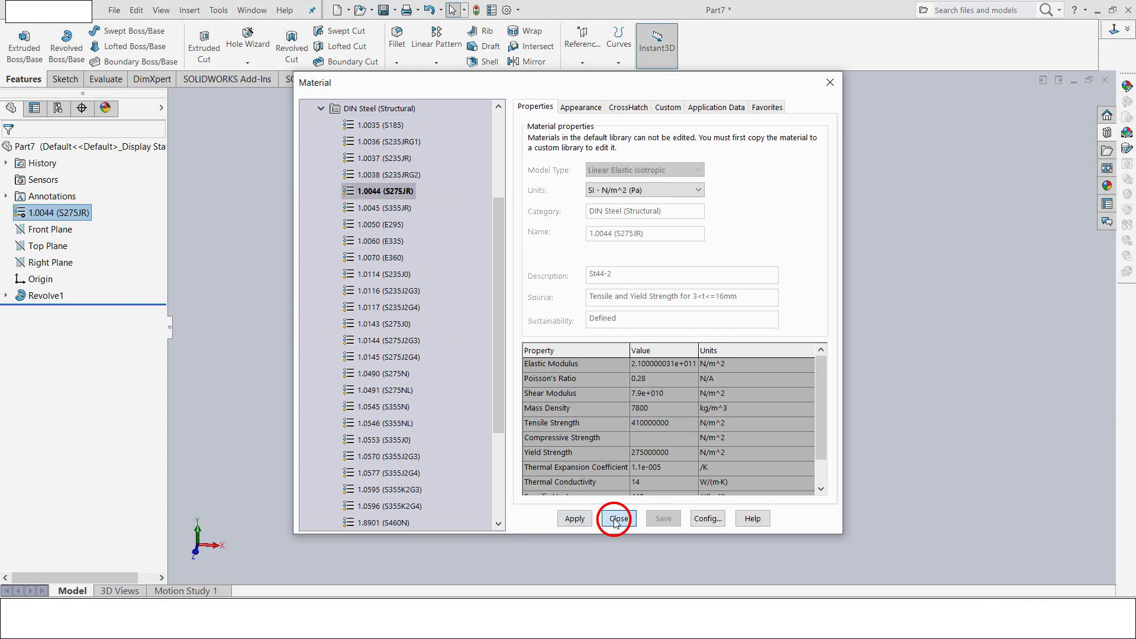
left_click(615, 521)
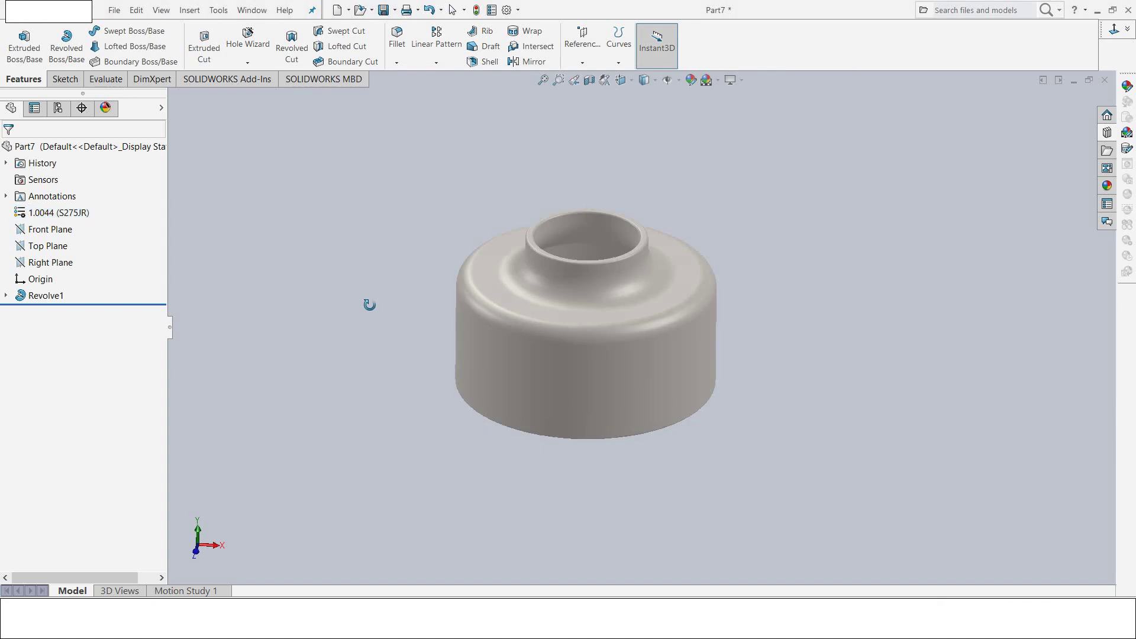
Step: Start a Thread feature with the Metric Die M60x1.5 size
middle_click_drag(367, 314, 332, 176)
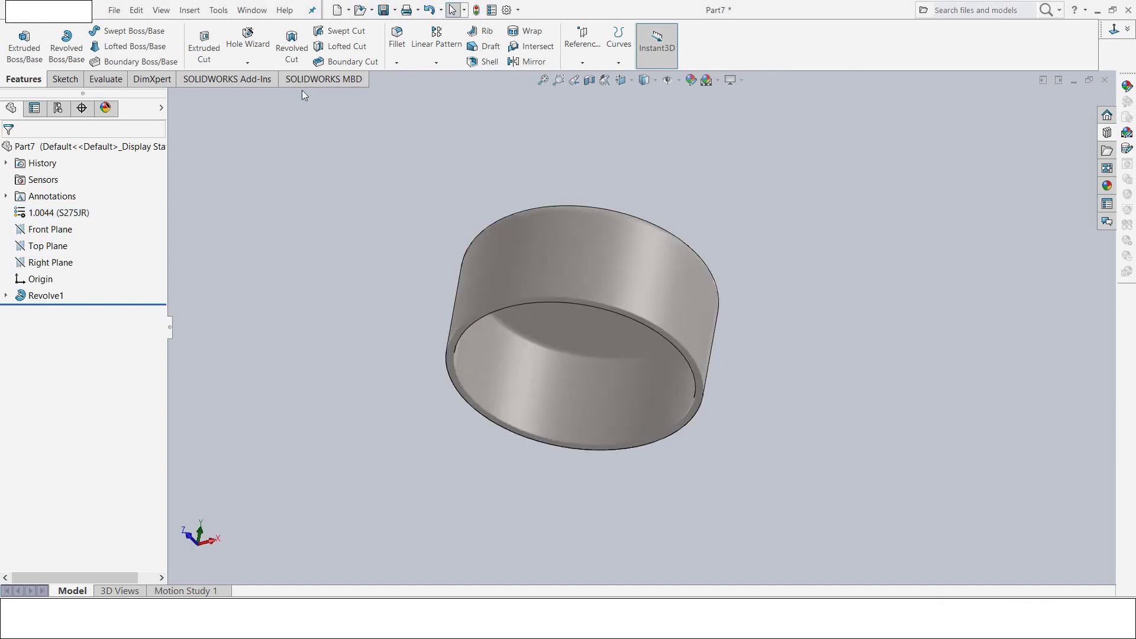
left_click(248, 63)
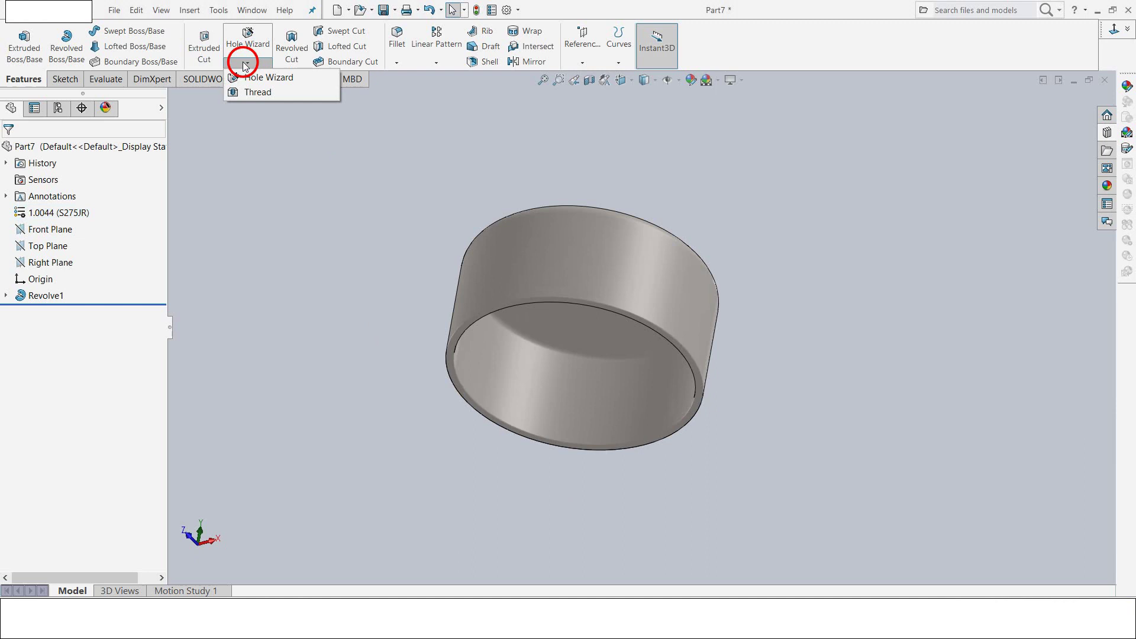
left_click(255, 93)
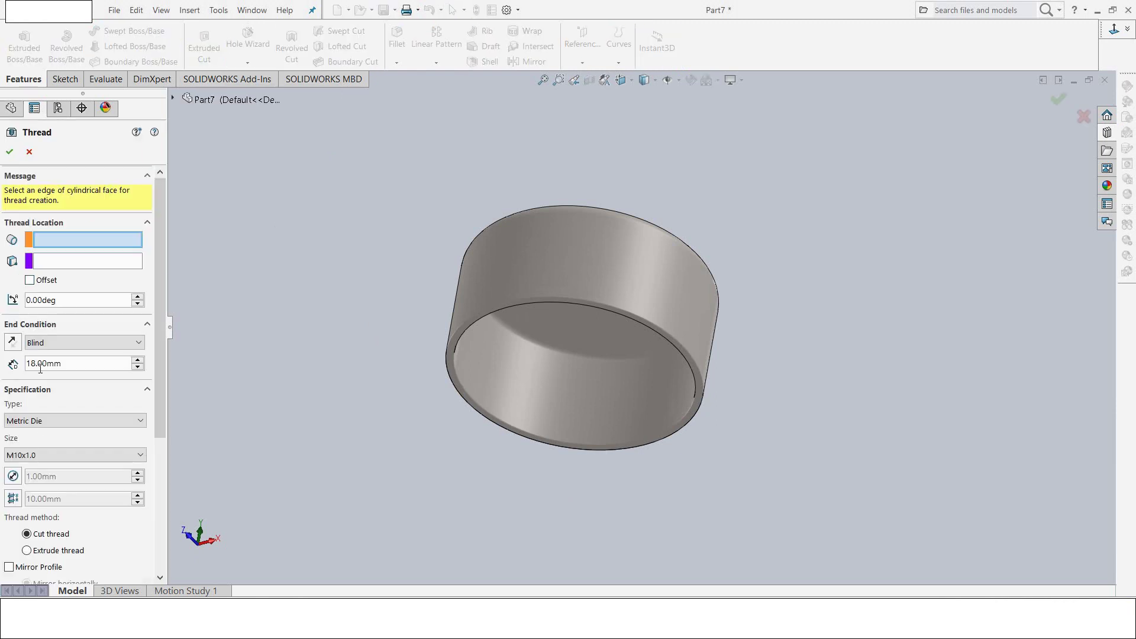
left_click(48, 455)
scroll(53, 414, "down", 1)
scroll(59, 395, "down", 2)
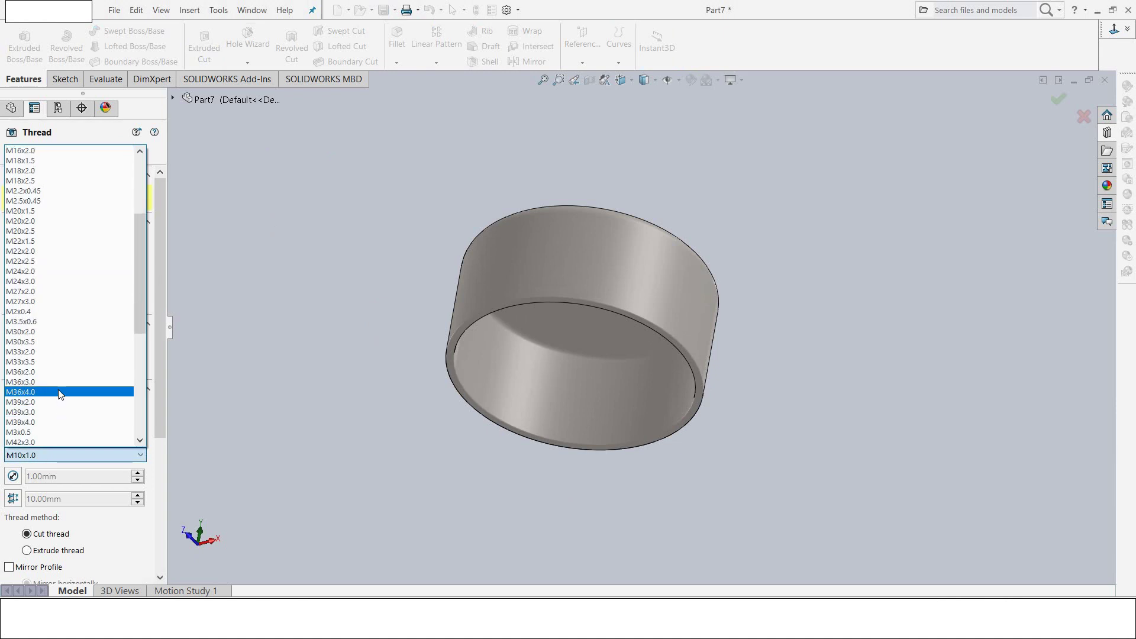
scroll(60, 395, "down", 3)
scroll(59, 395, "down", 1)
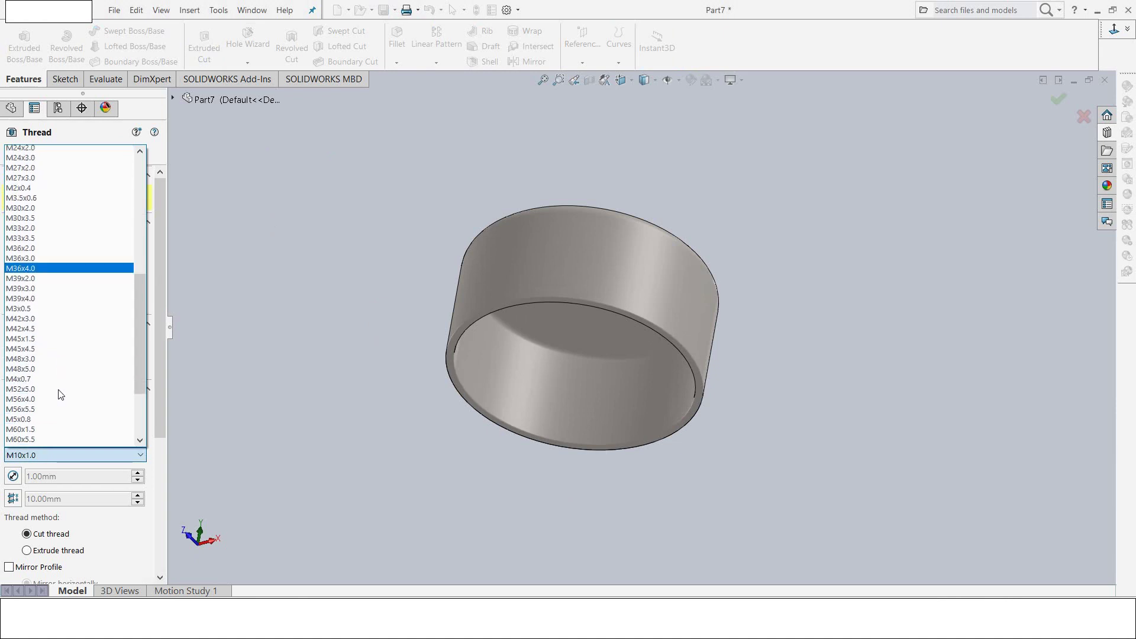
scroll(59, 394, "down", 1)
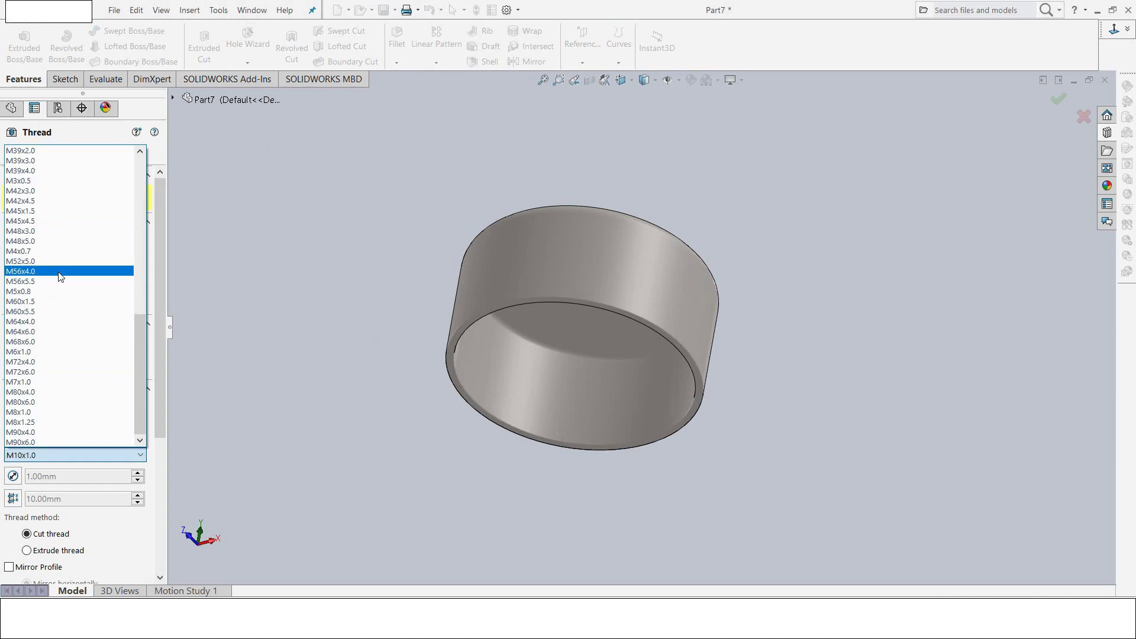
scroll(33, 260, "down", 3)
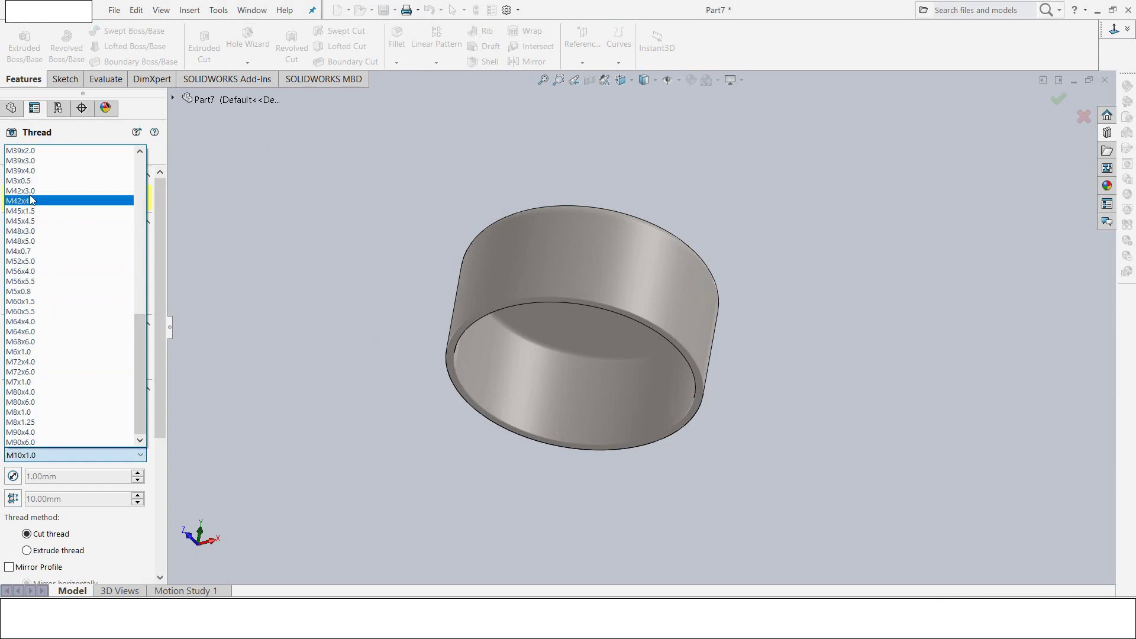
left_click(28, 302)
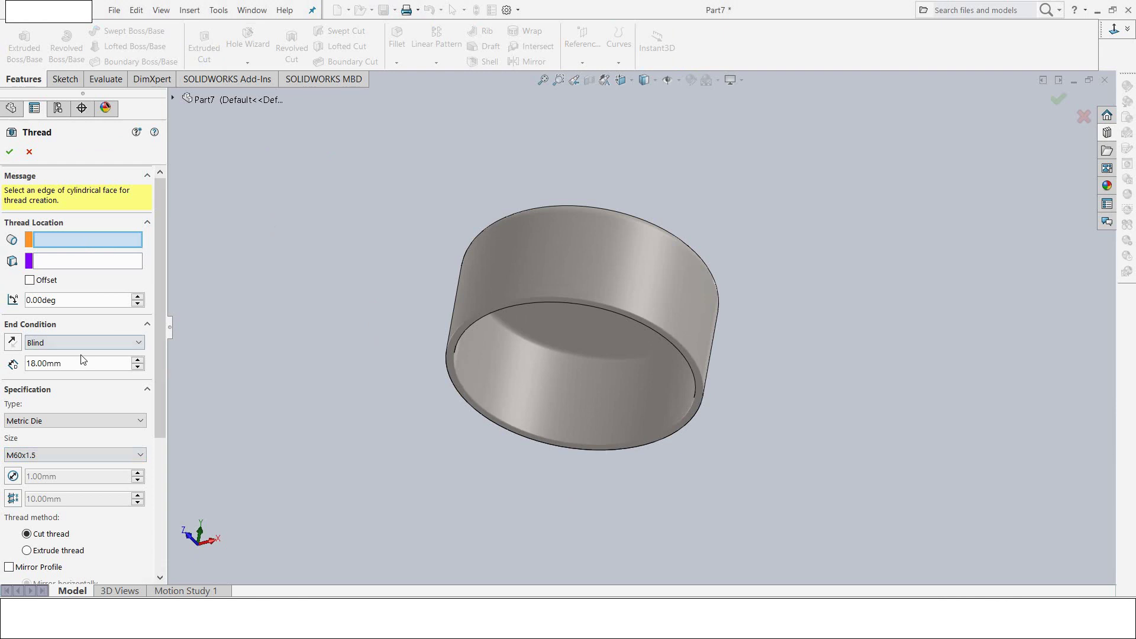
Step: Set a 26 mm thread depth on the cap's inner circular edge
left_click_drag(71, 362, 18, 365)
type("26")
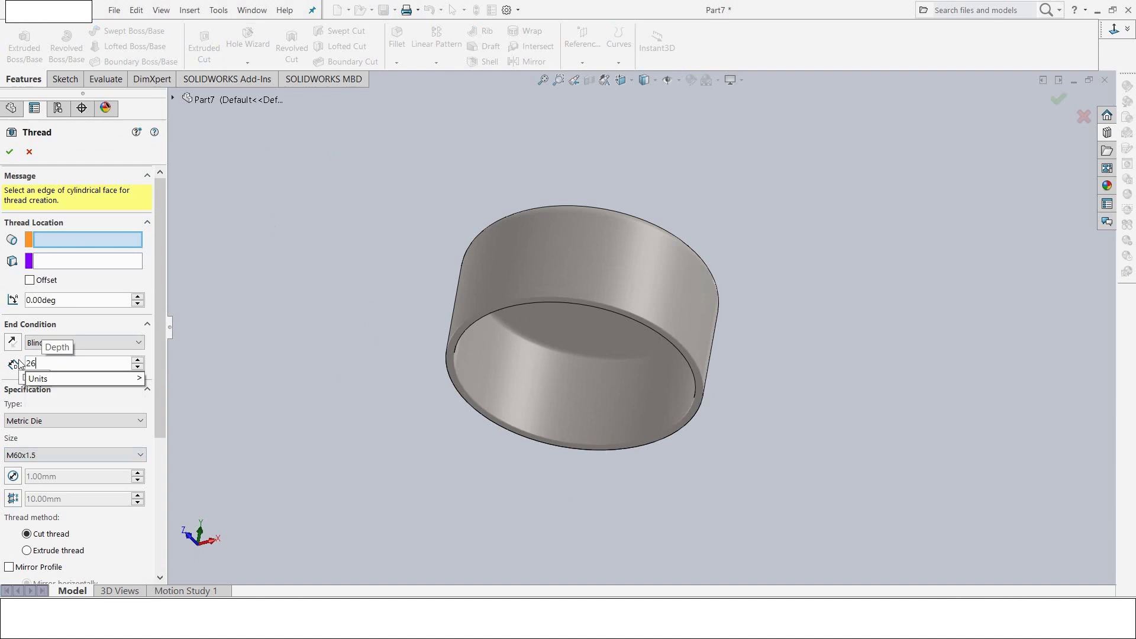
key("Return")
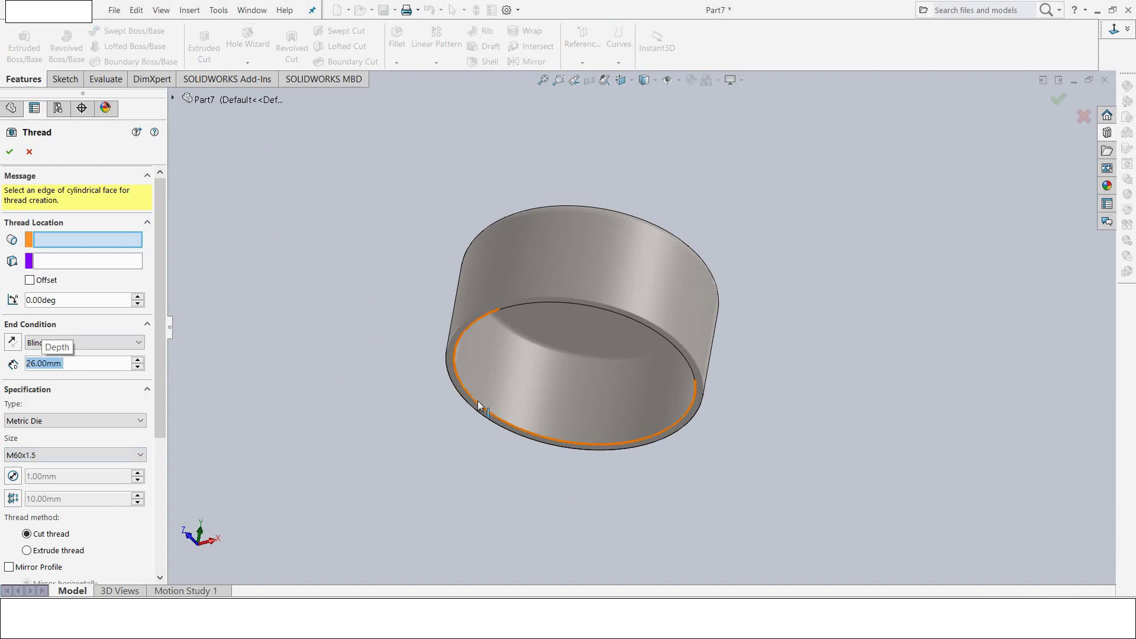
left_click(480, 403)
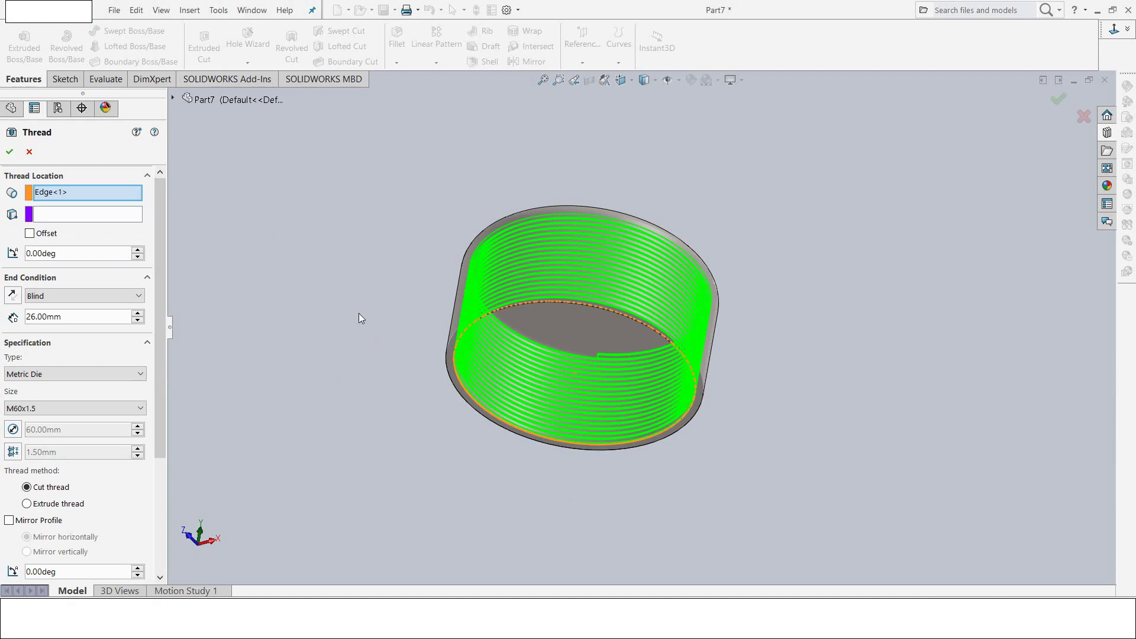
mouse_move(359, 314)
middle_mouse_down()
mouse_move(323, 429)
mouse_move(325, 411)
middle_mouse_up()
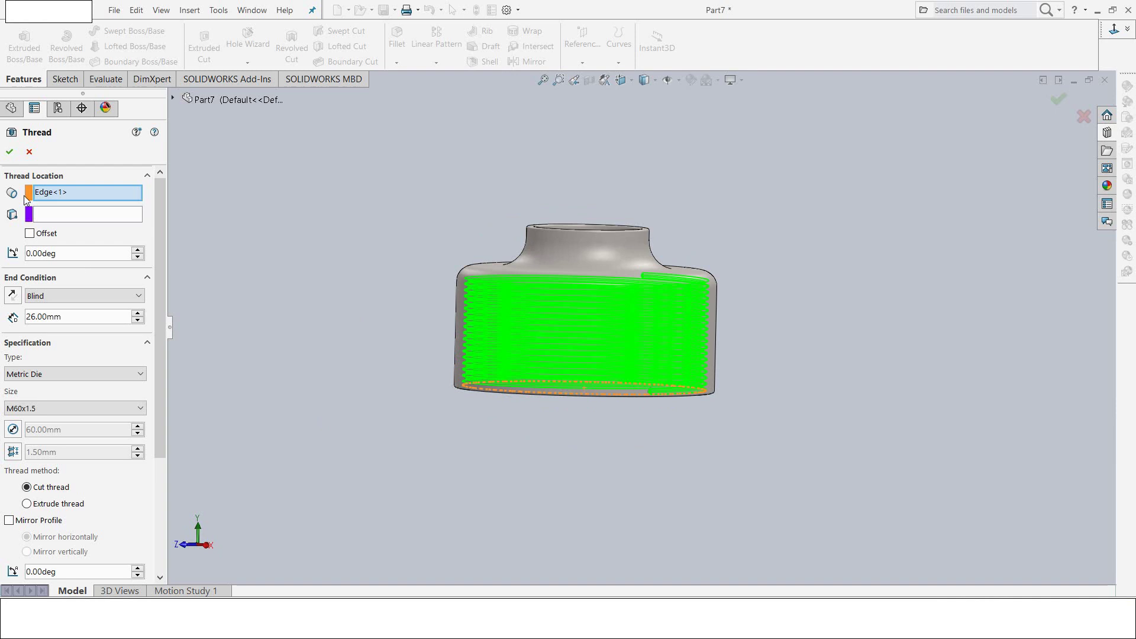
Step: Confirm Thread1, suppress it, and close the cap part
left_click(10, 154)
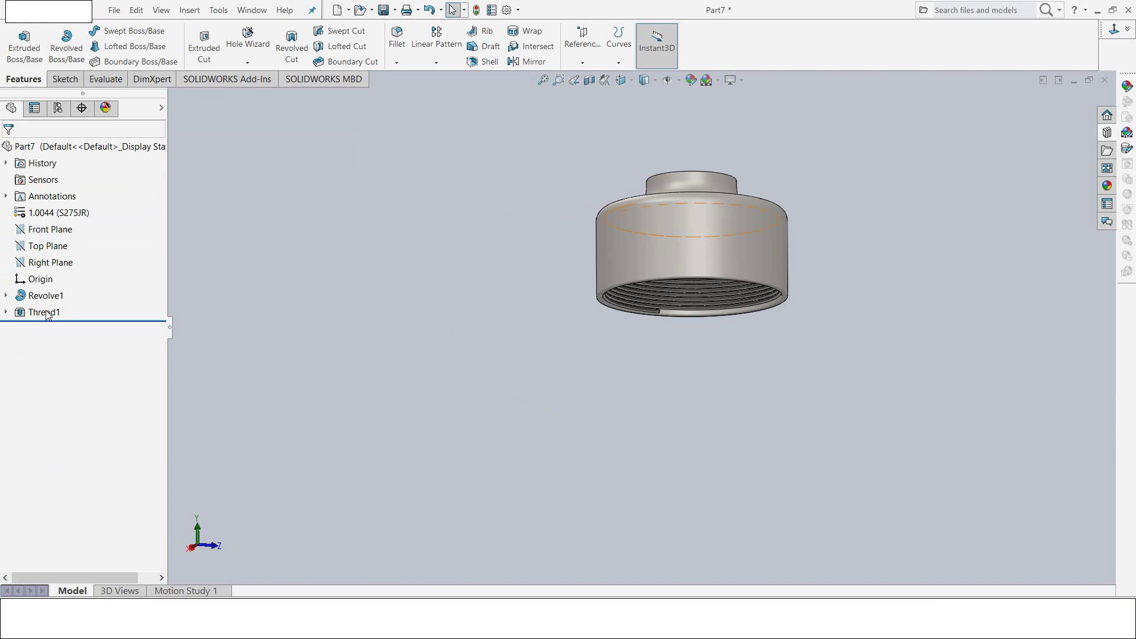
right_click(48, 314)
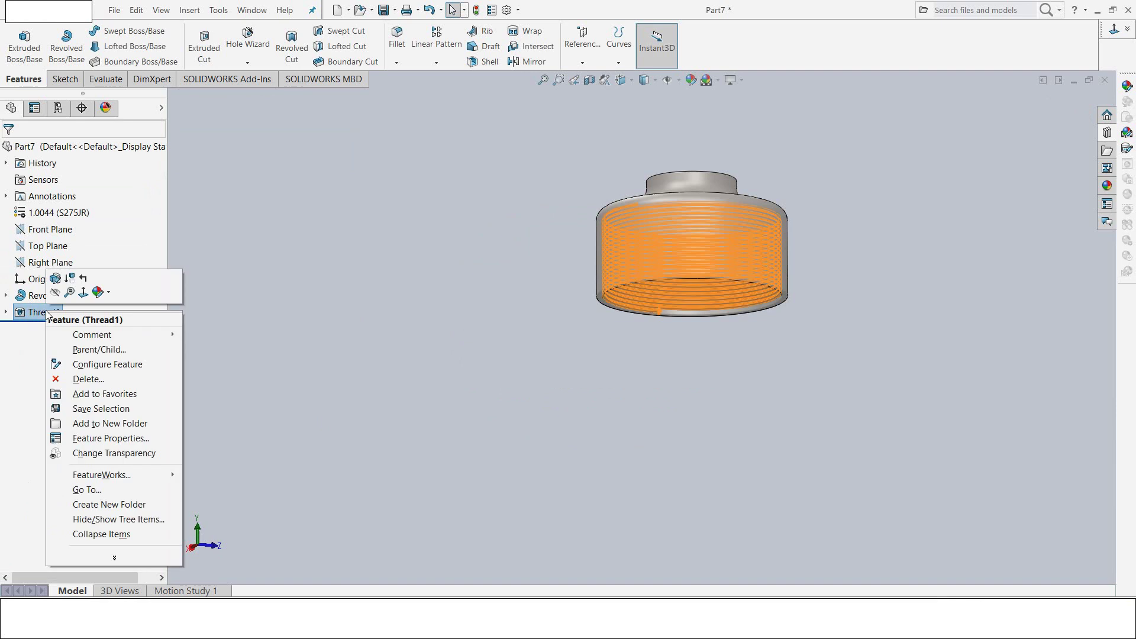
left_click(69, 278)
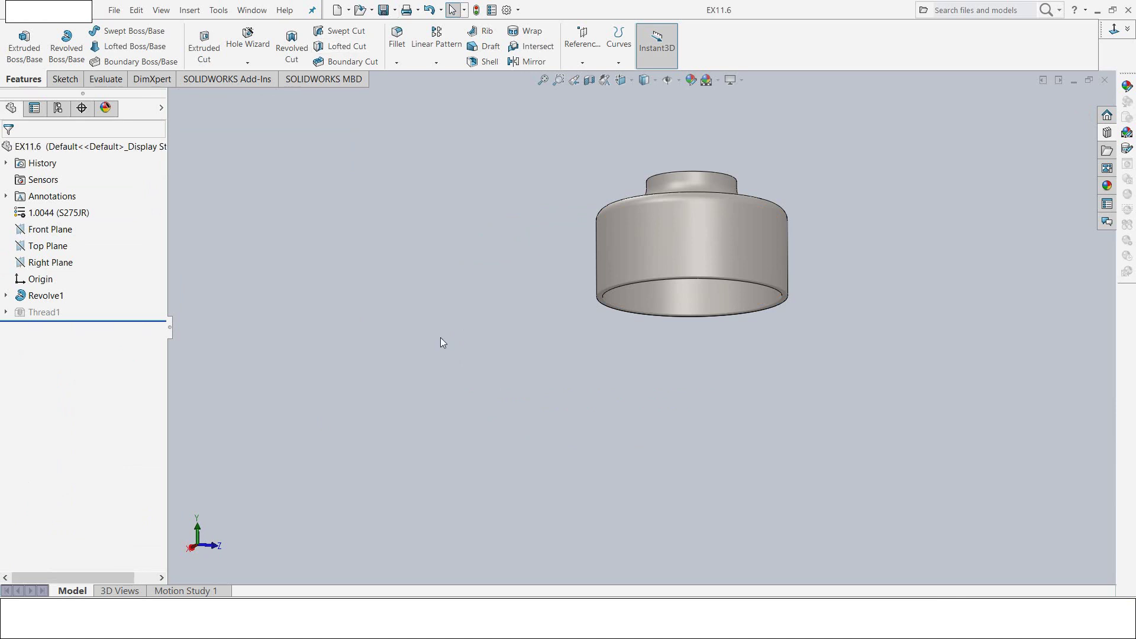
middle_click_drag(467, 314, 445, 411)
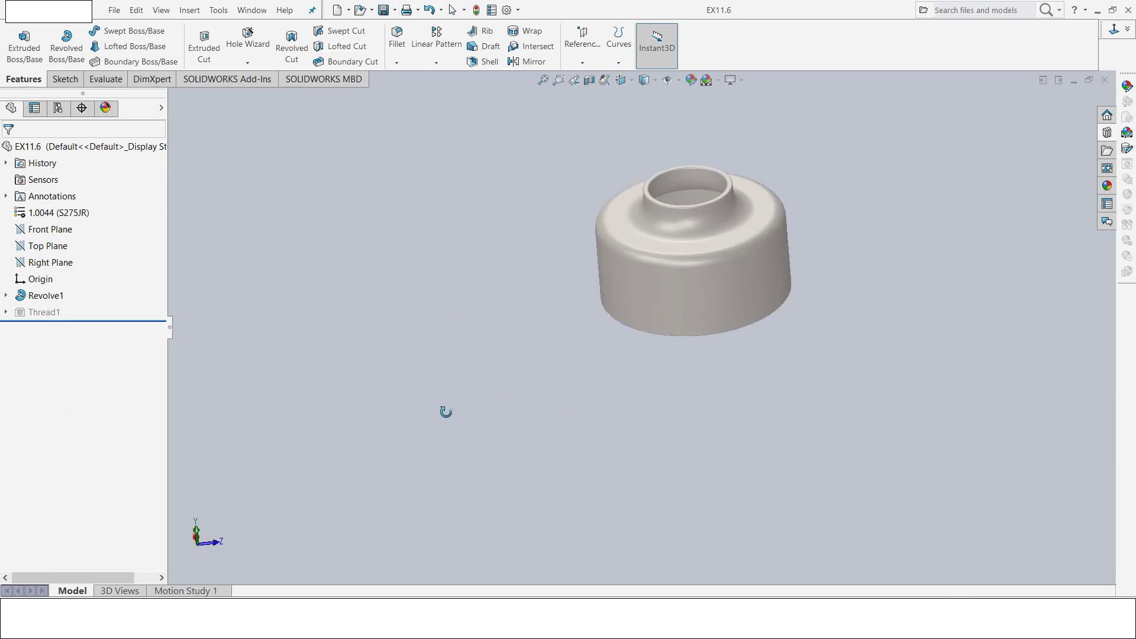
left_click(1105, 81)
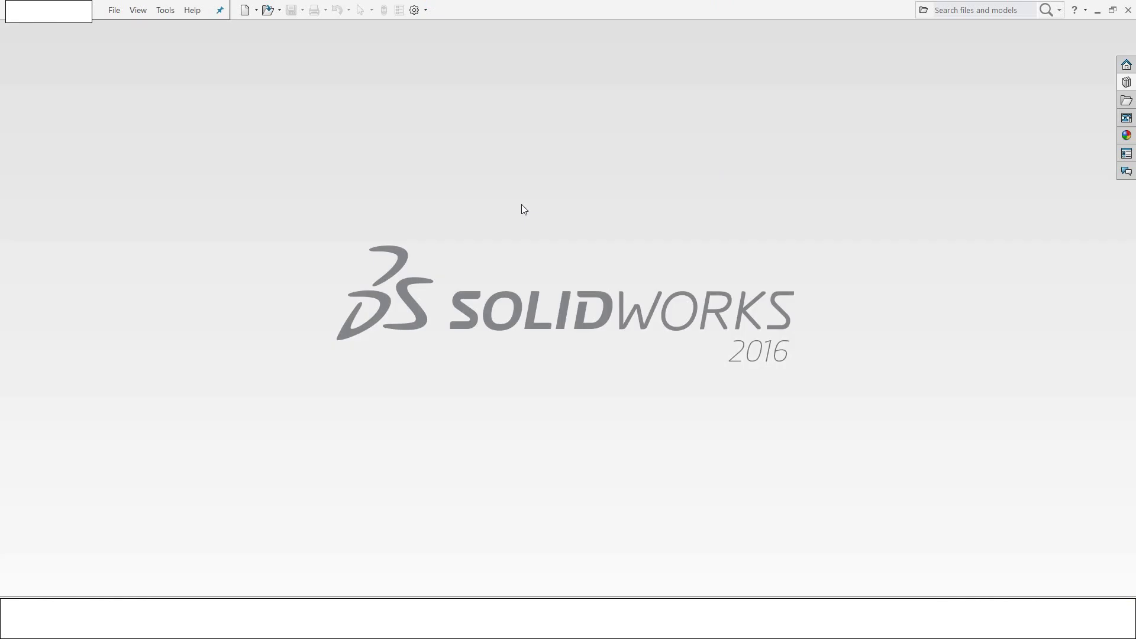
Step: Create a new part document and start an Extruded Boss/Base
left_click(242, 10)
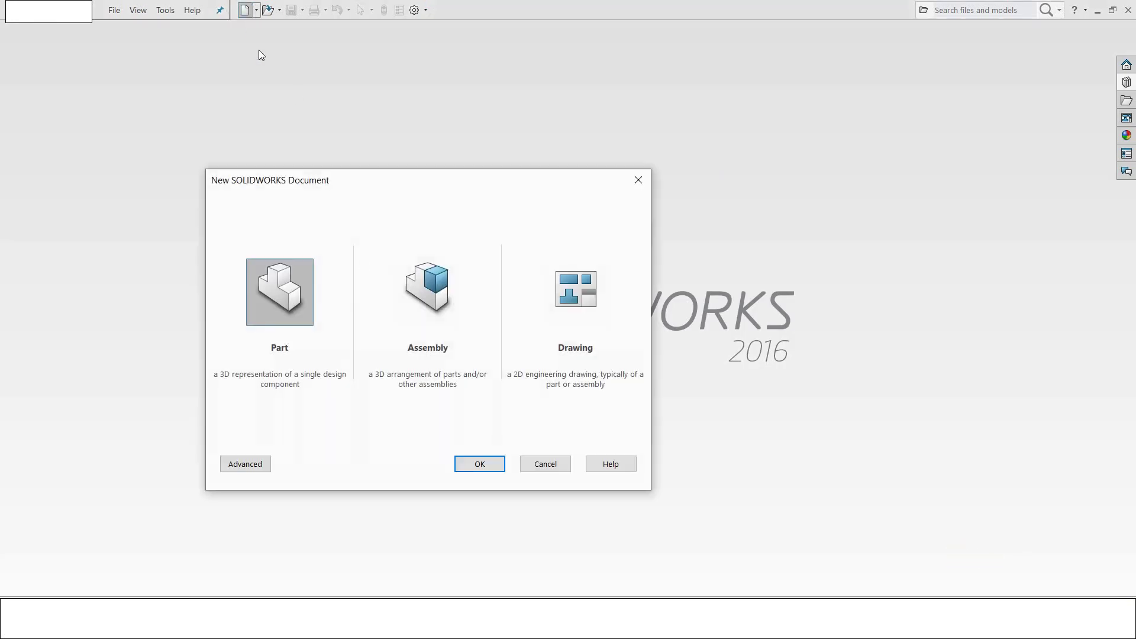
left_click(478, 467)
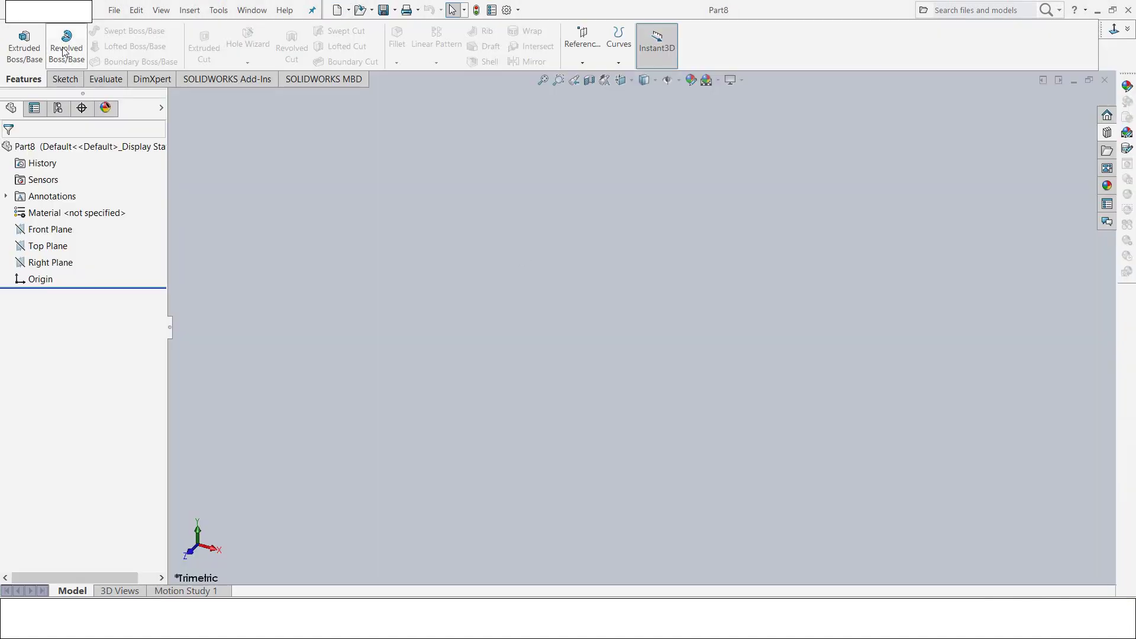
left_click(24, 54)
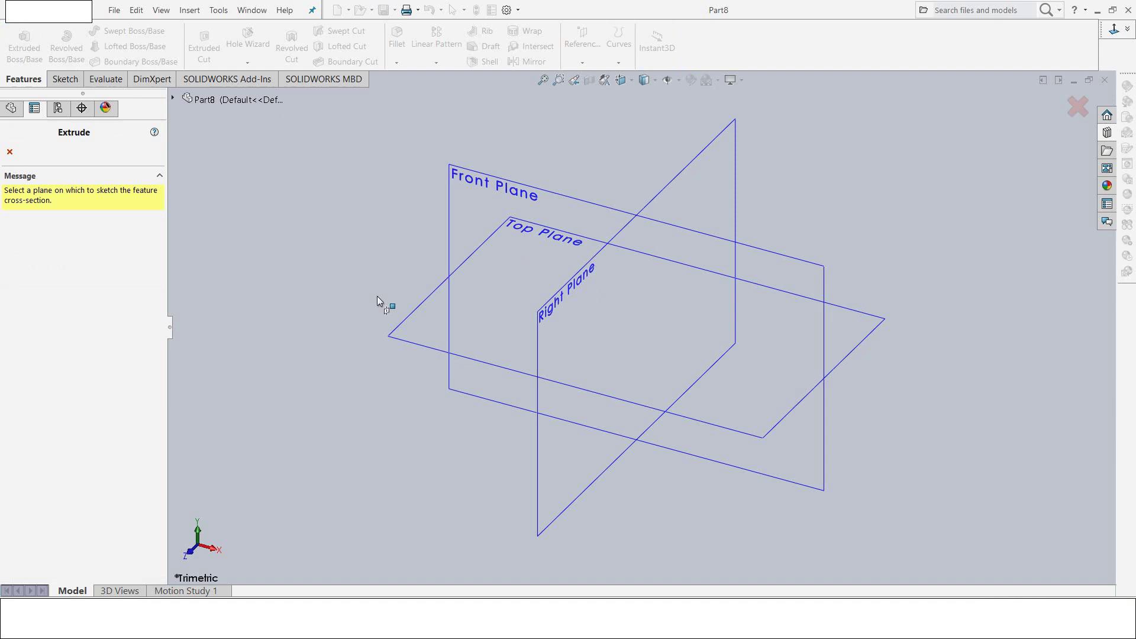
Step: Draw an origin-centred circle on the Top Plane and dimension it Ø40 mm
left_click(399, 344)
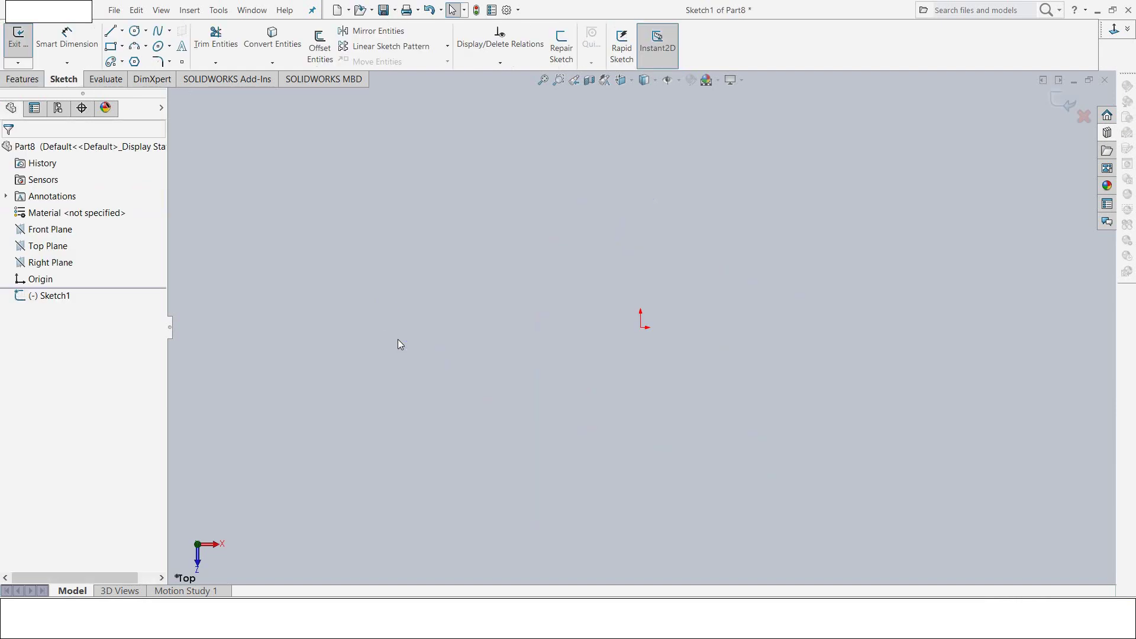
left_click(135, 31)
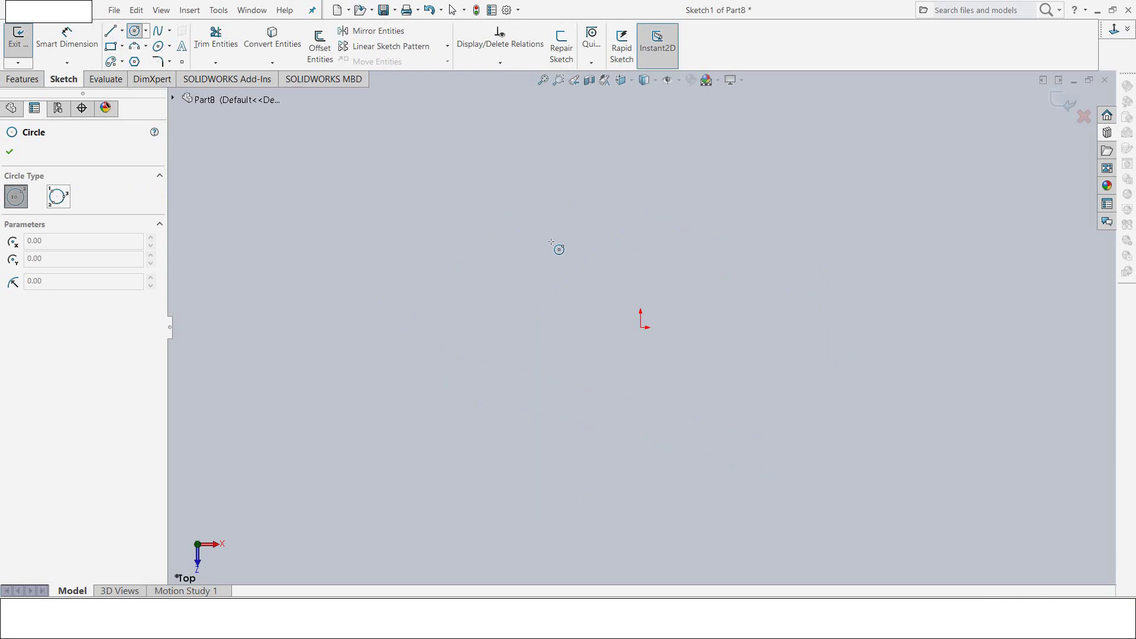
left_click(640, 327)
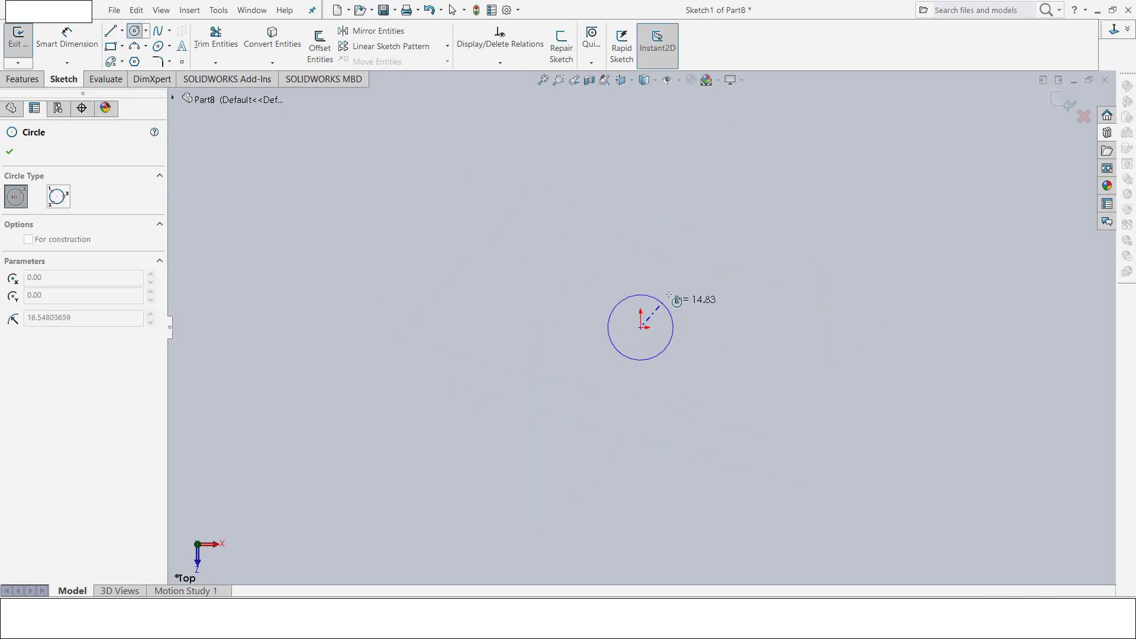
left_click(688, 280)
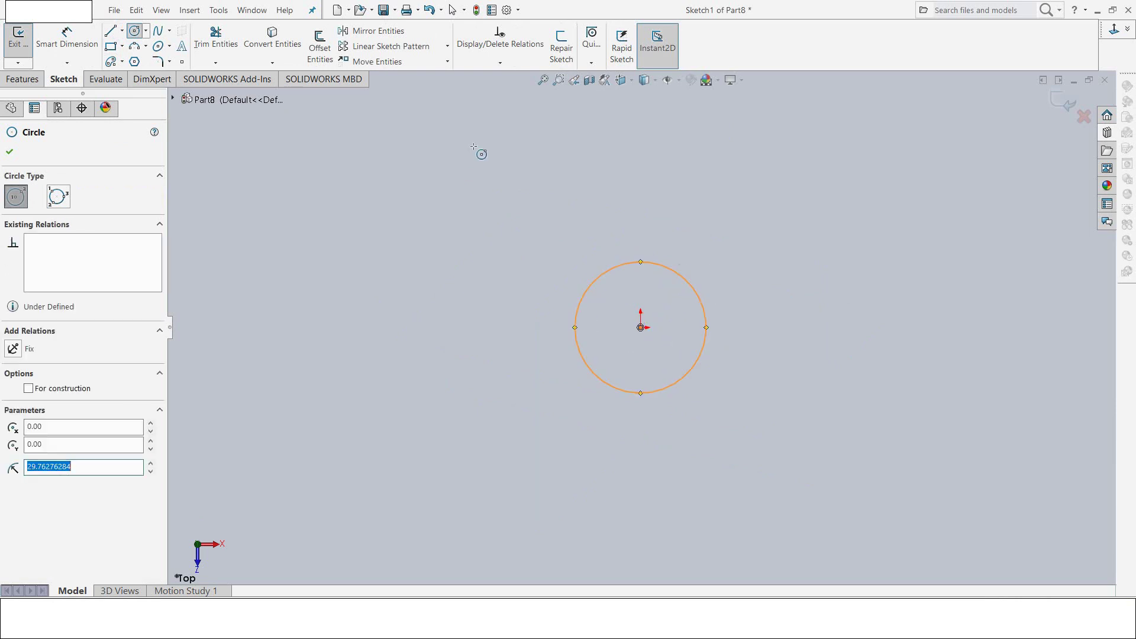
left_click(66, 37)
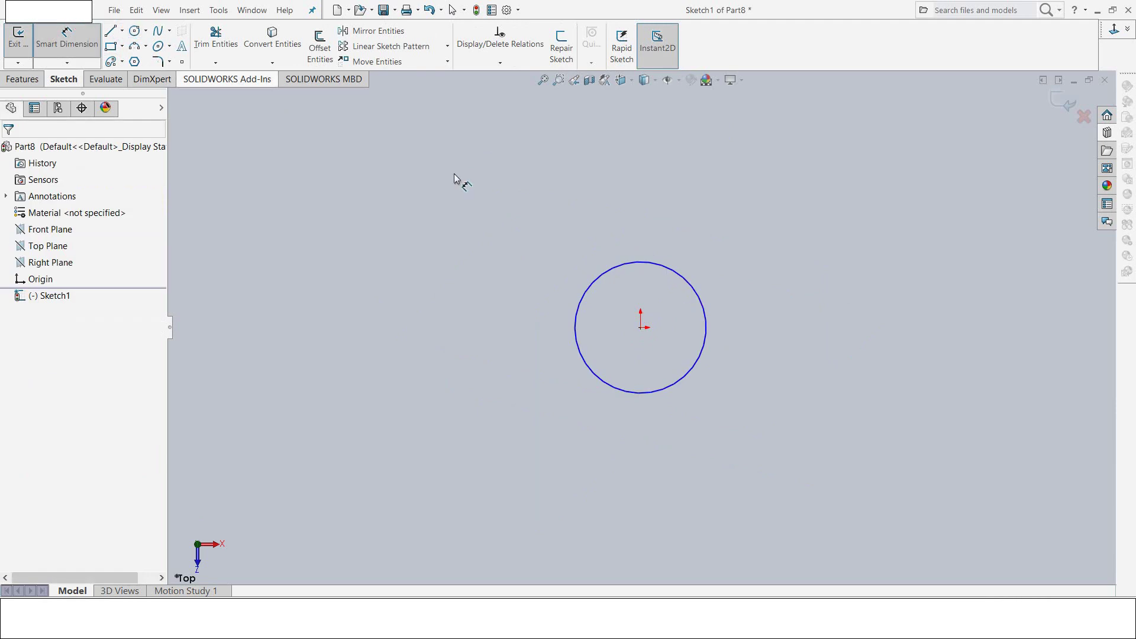
left_click(696, 290)
left_click(751, 252)
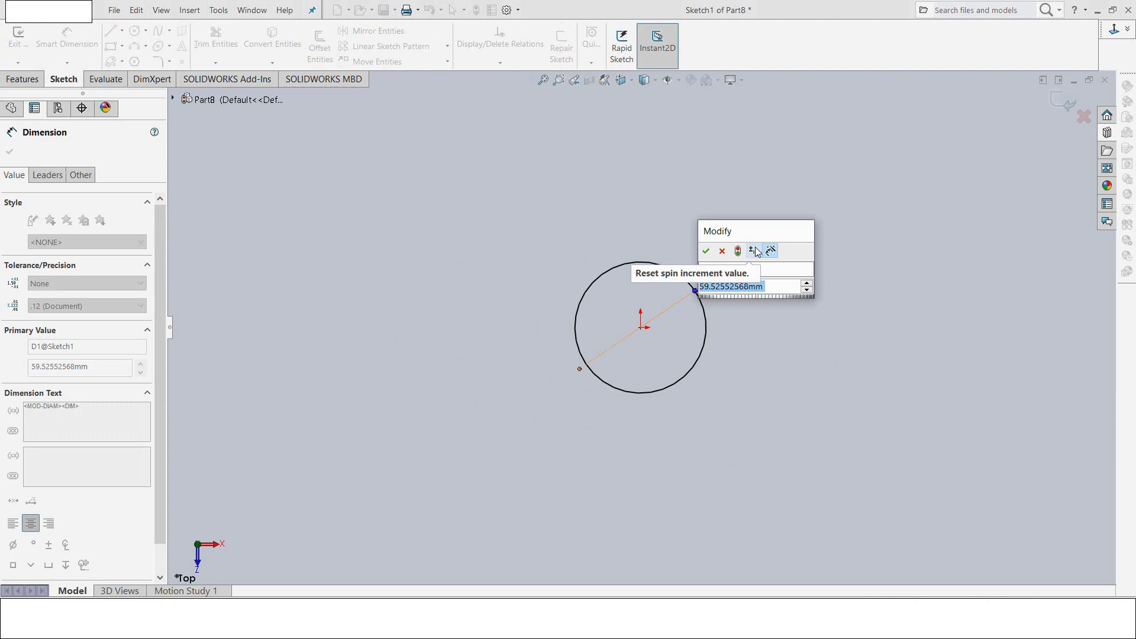
type("40")
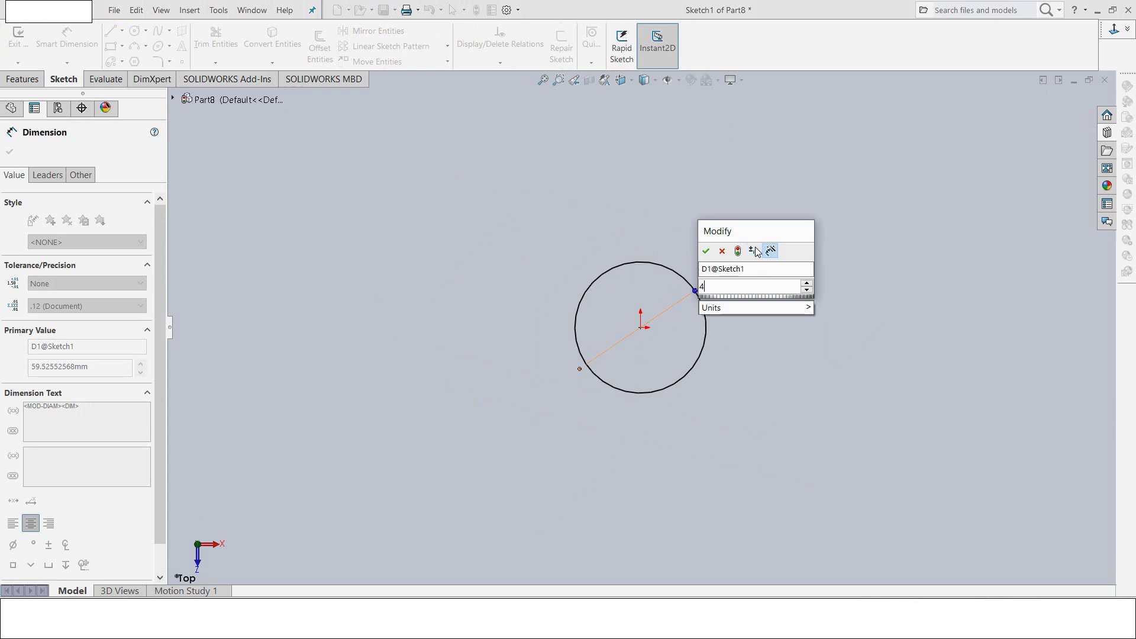
key("Return")
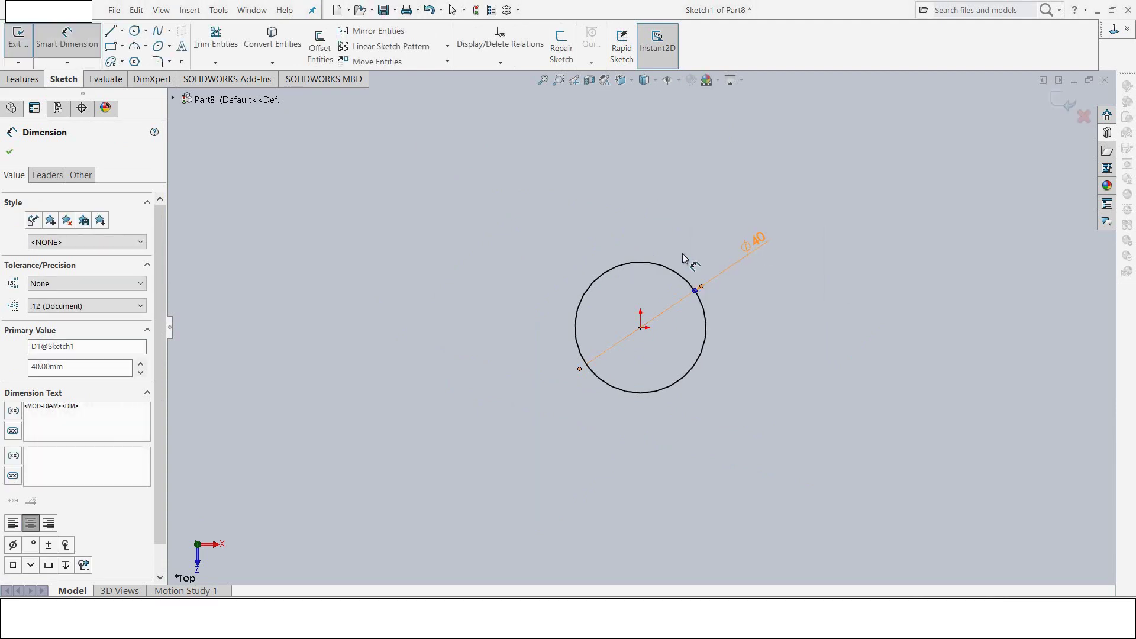
left_click(17, 38)
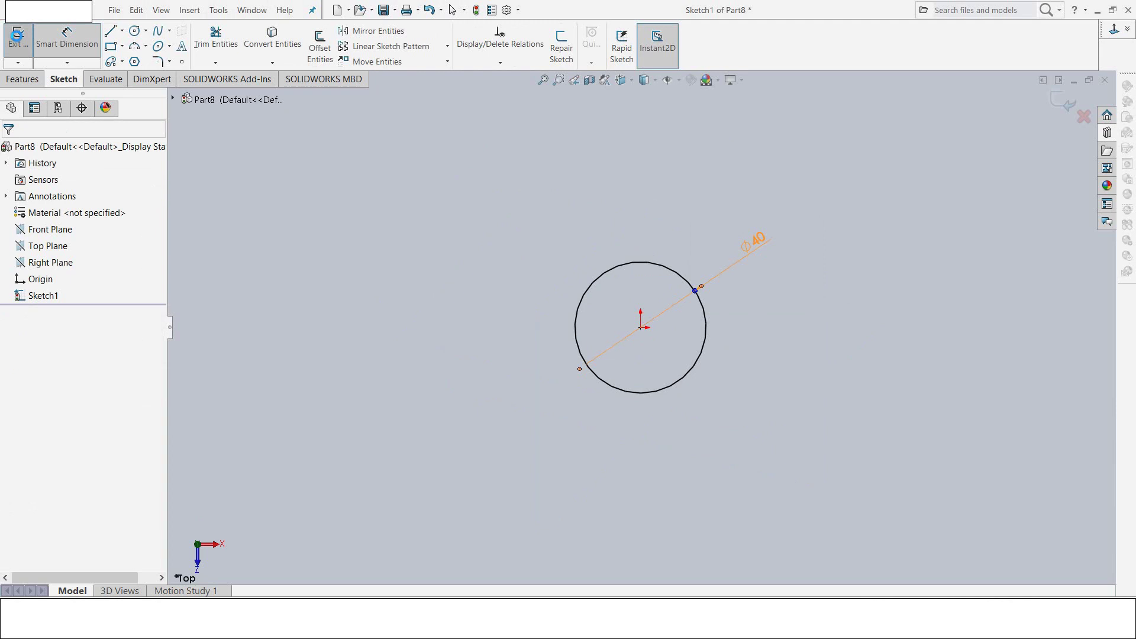
Step: Extrude the circle 50 mm with the Mid Plane end condition
left_click(17, 34)
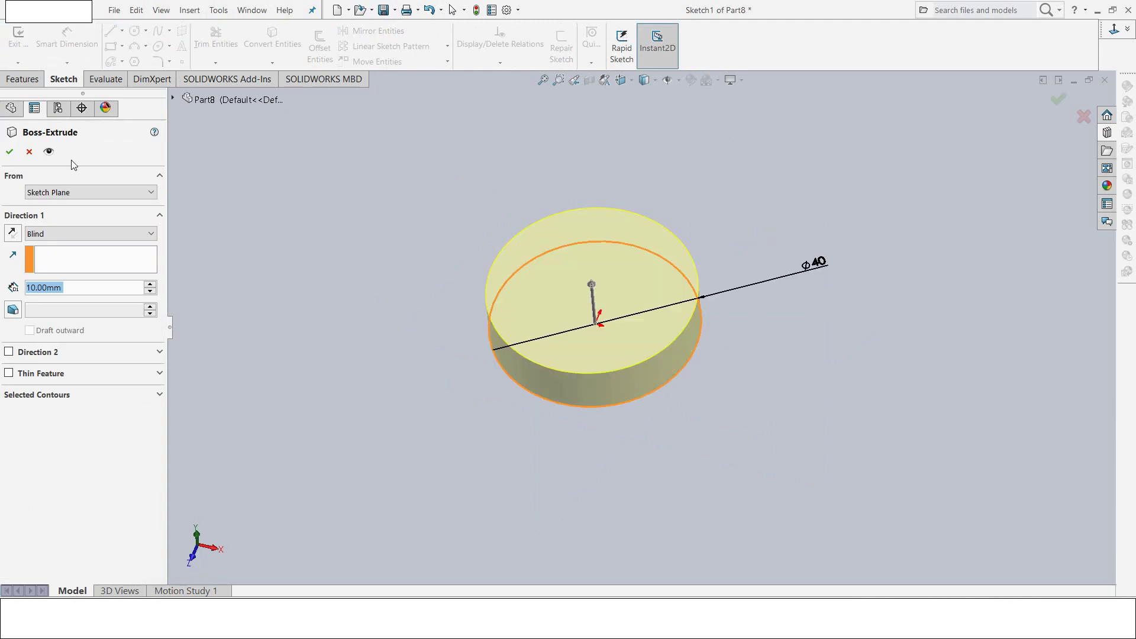
left_click(70, 234)
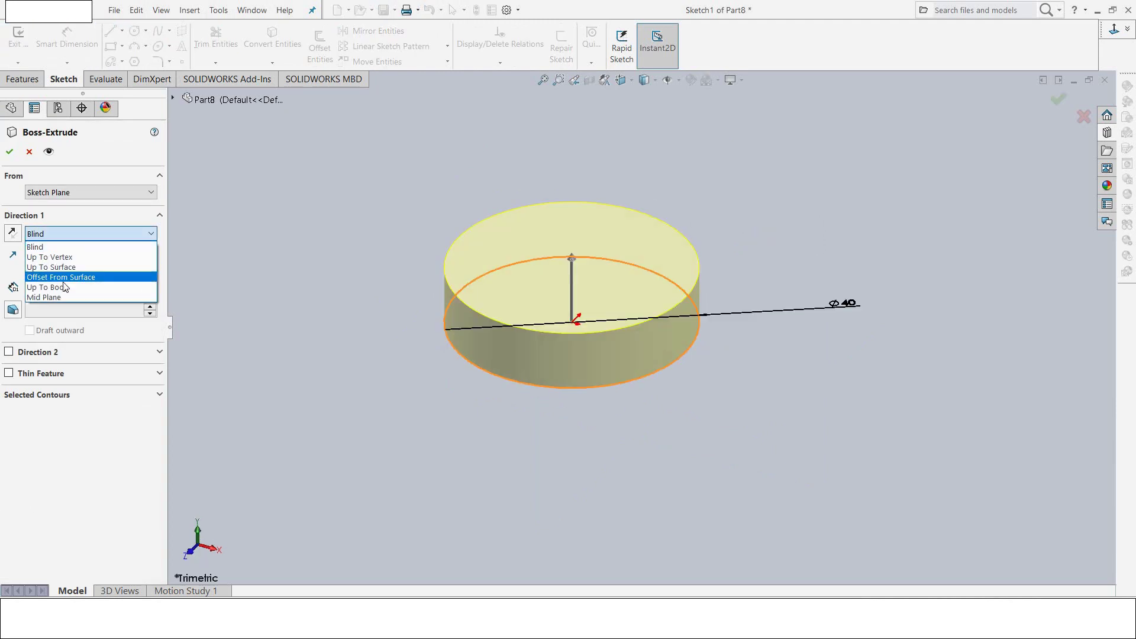
left_click(51, 297)
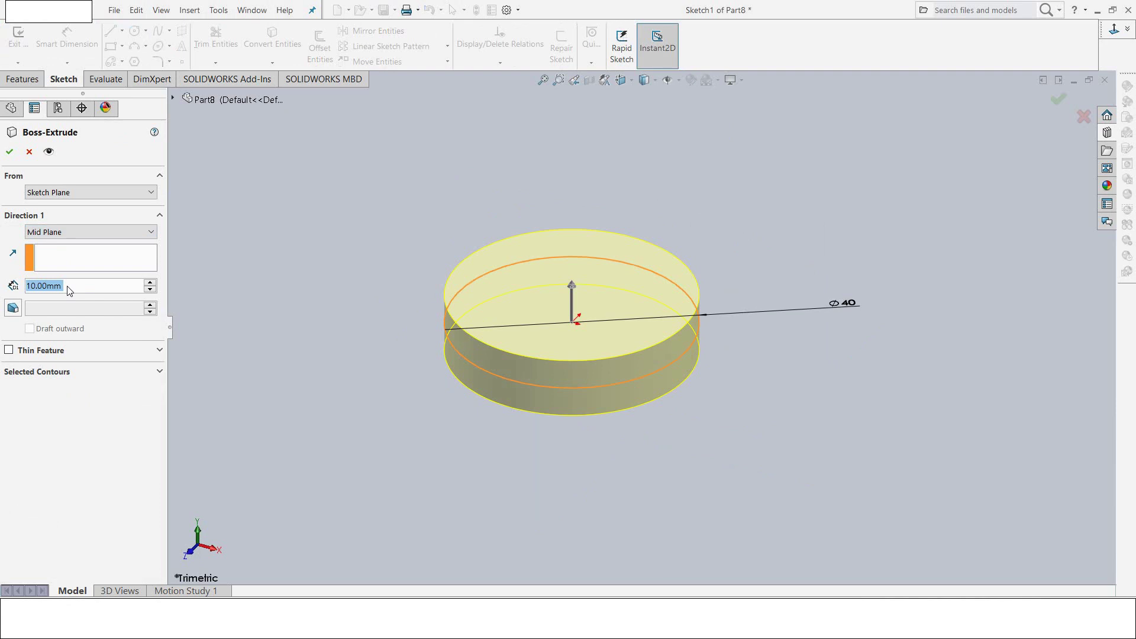
type("50")
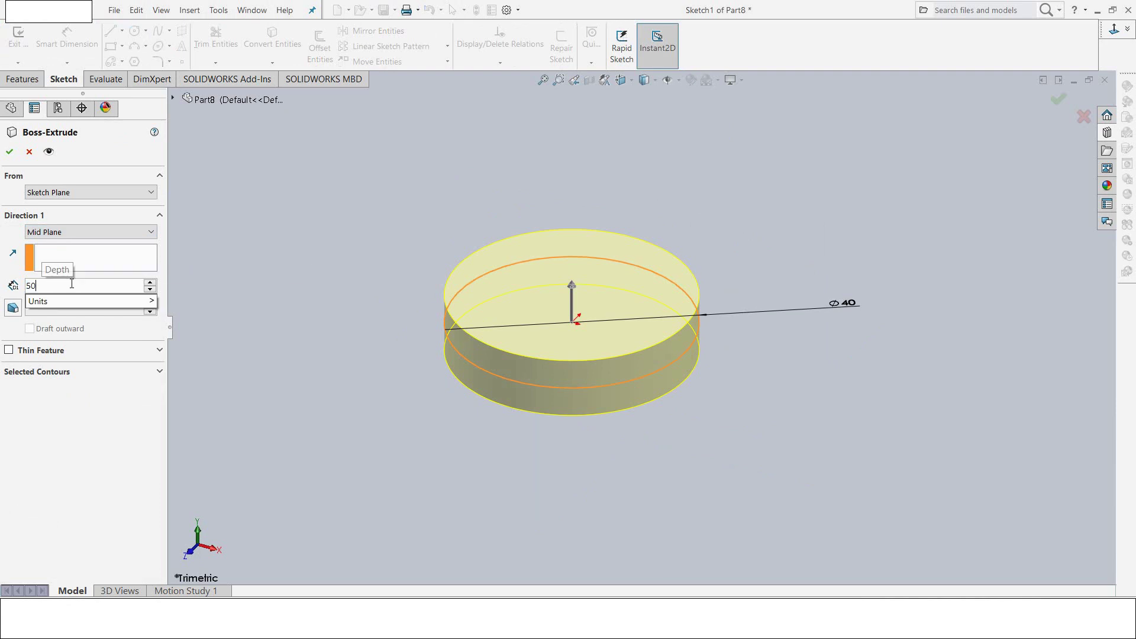
key("Return")
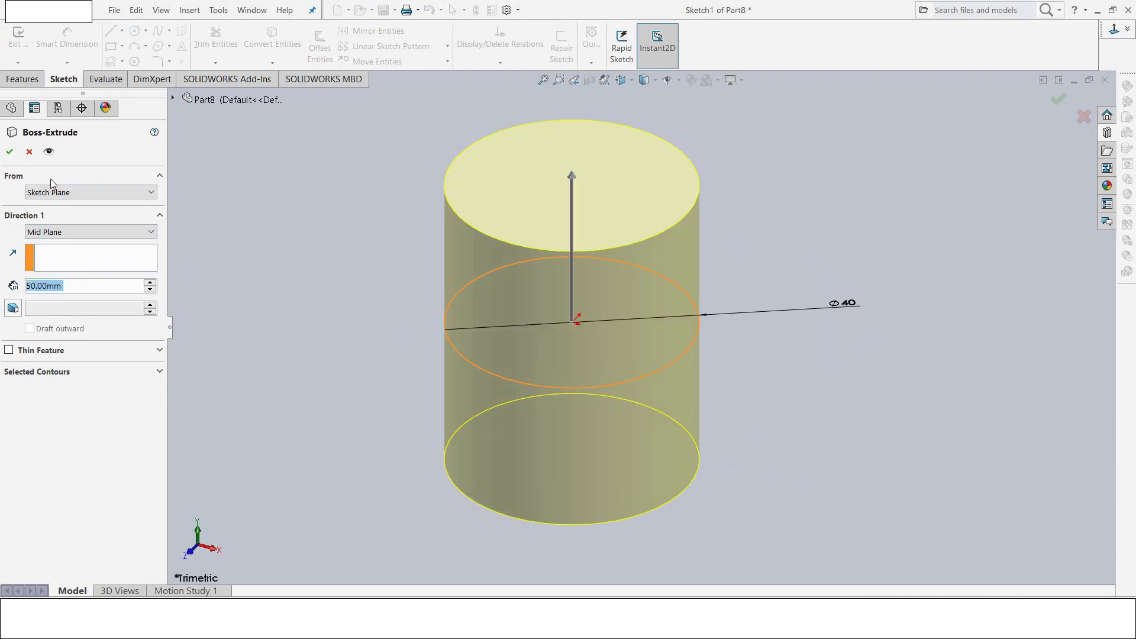
left_click(10, 152)
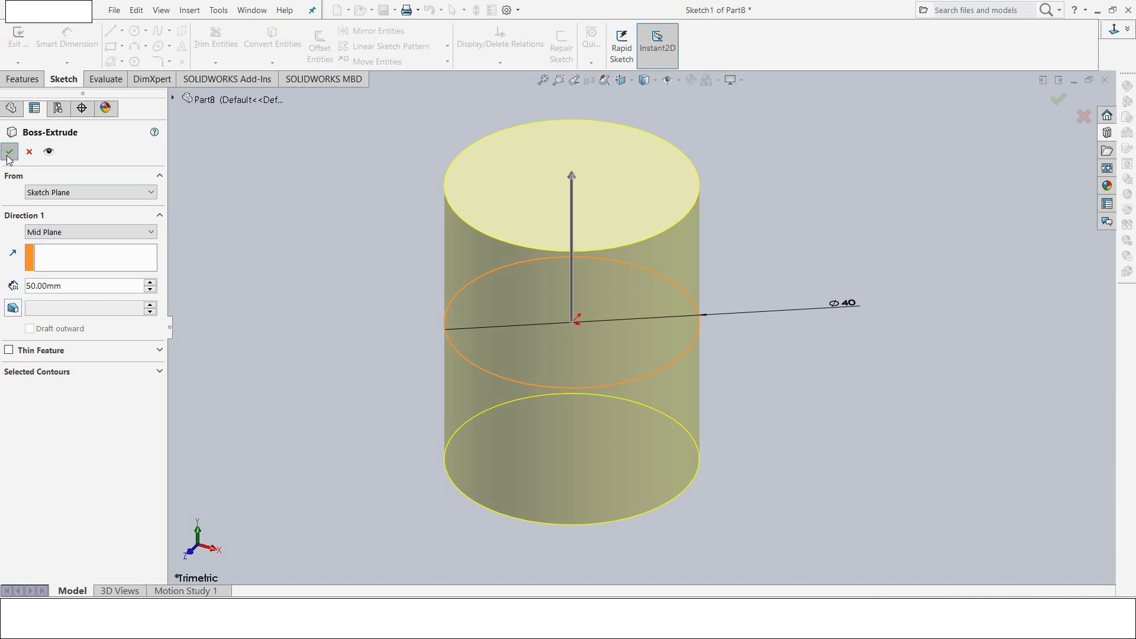
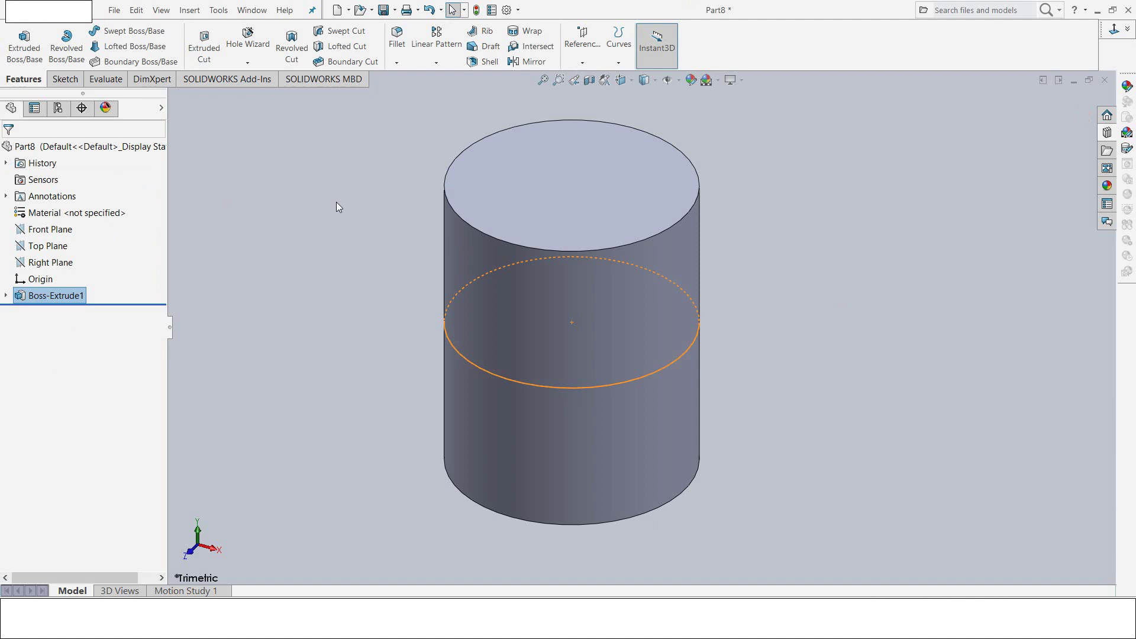
Step: Apply 1.0503 (C45) from the DIN Steel (Unalloyed) library as the part material
right_click(76, 216)
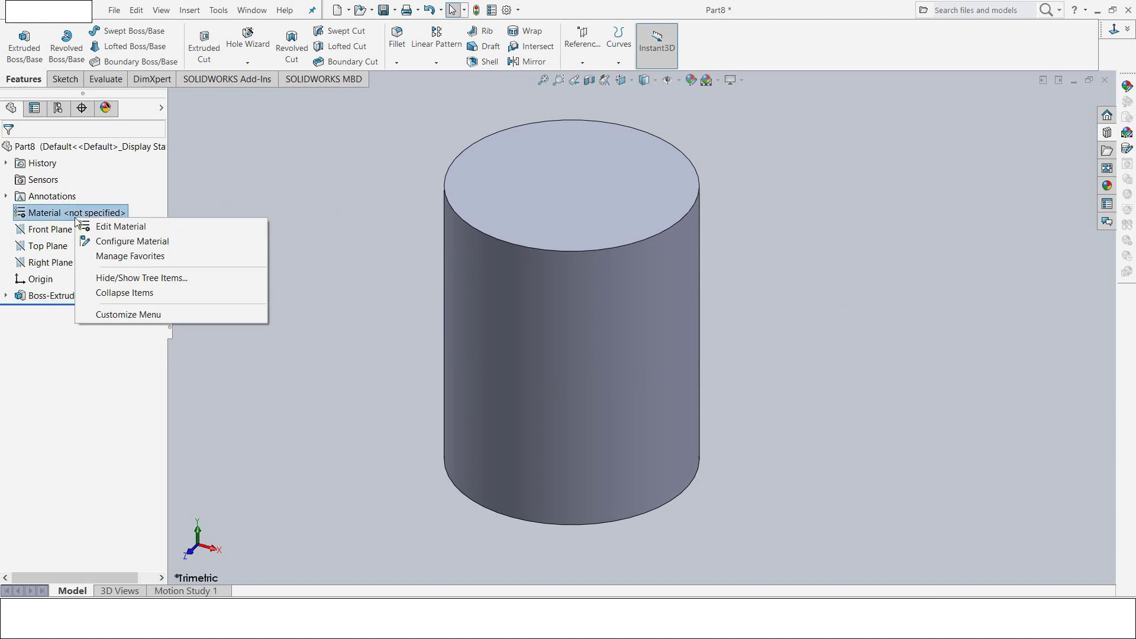
left_click(116, 227)
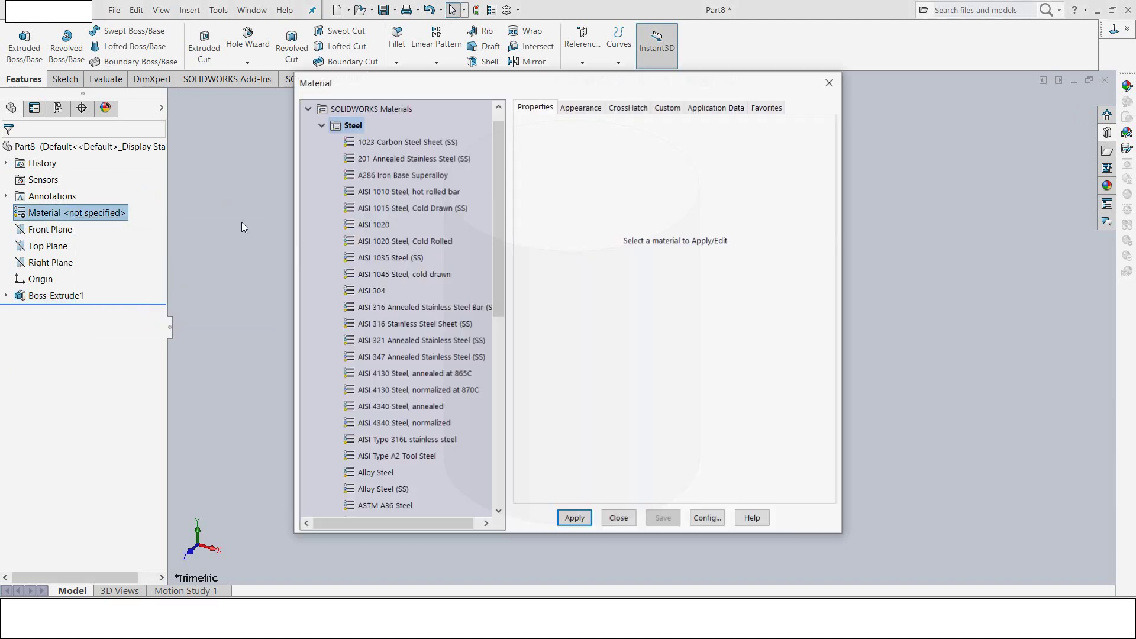
left_click(307, 109)
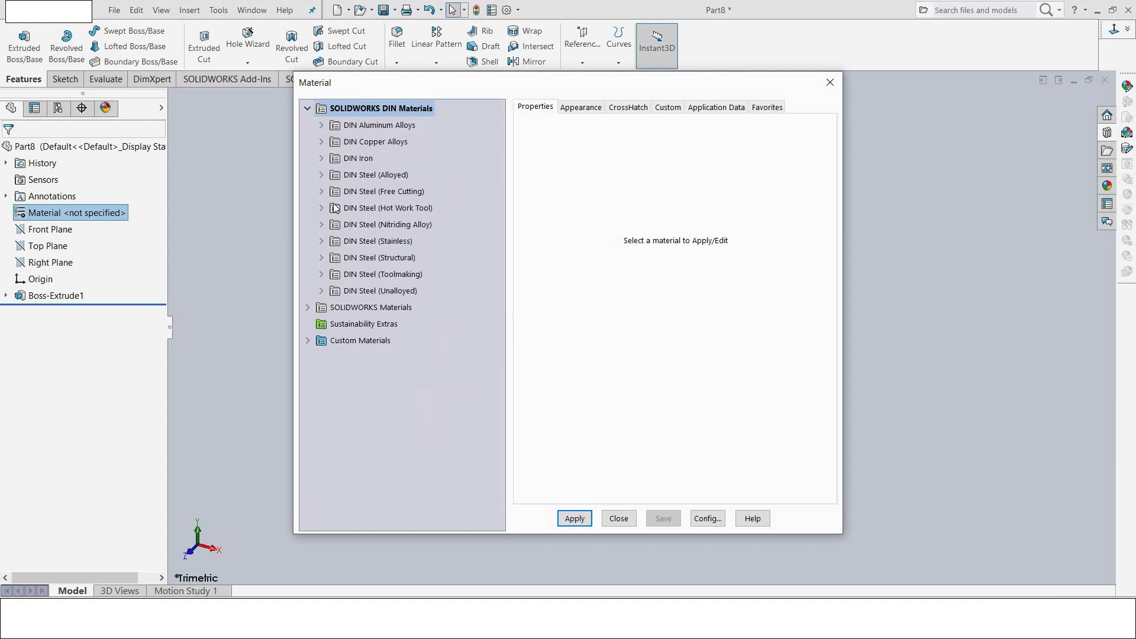
left_click(321, 291)
left_click(385, 209)
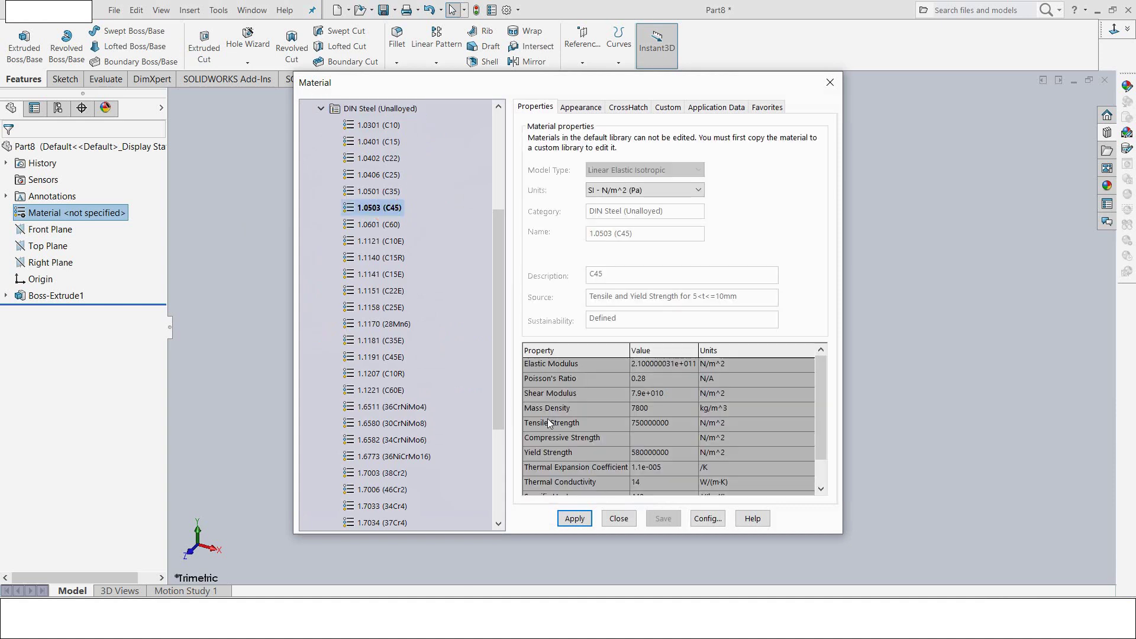
left_click(575, 520)
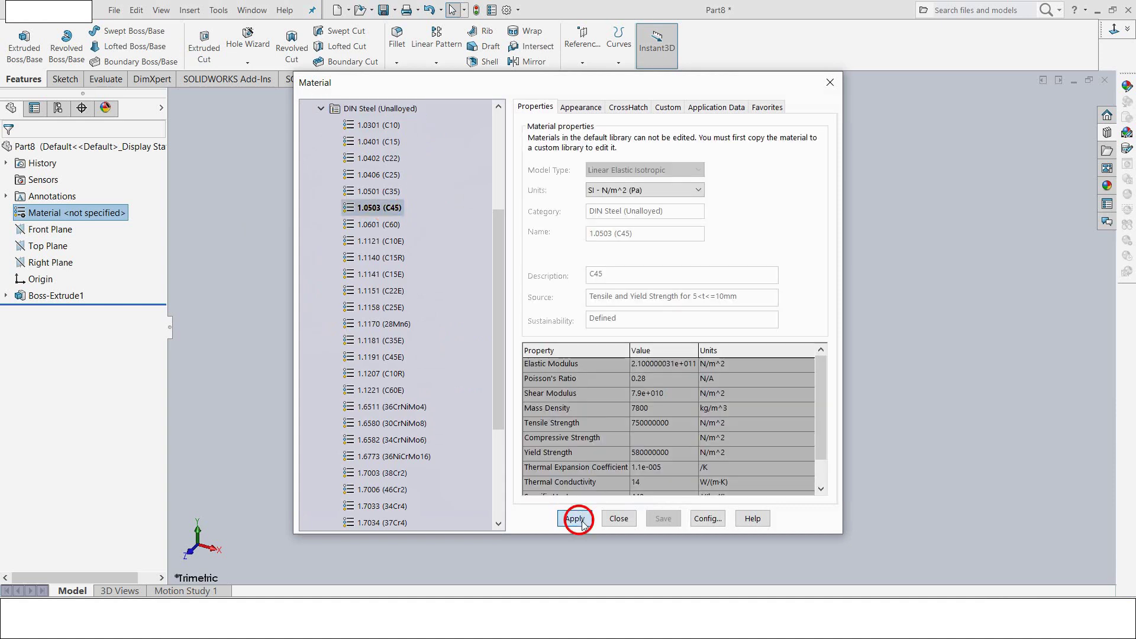
left_click(619, 518)
left_click(368, 282)
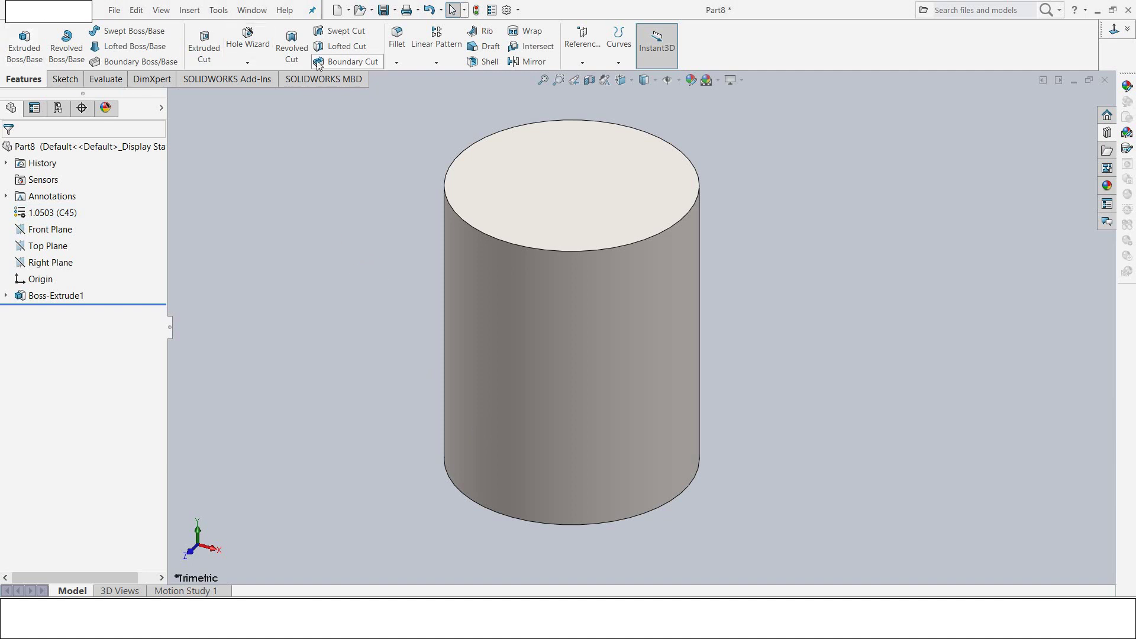
Step: Chamfer the cylinder's top circular edge at 1 mm × 45°
left_click(397, 62)
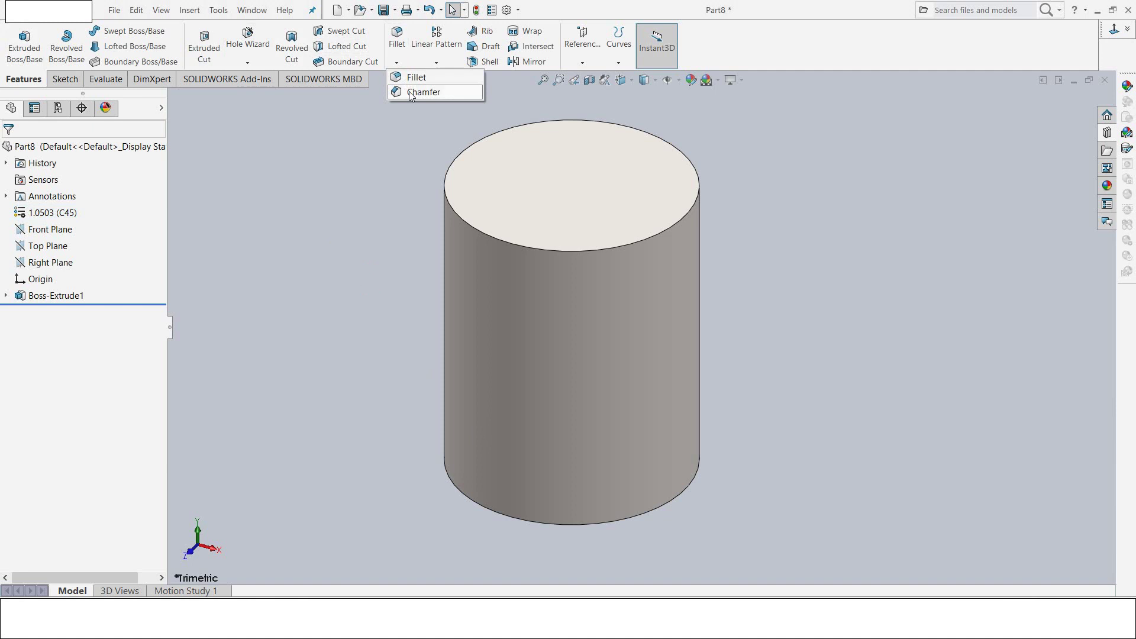
left_click(409, 94)
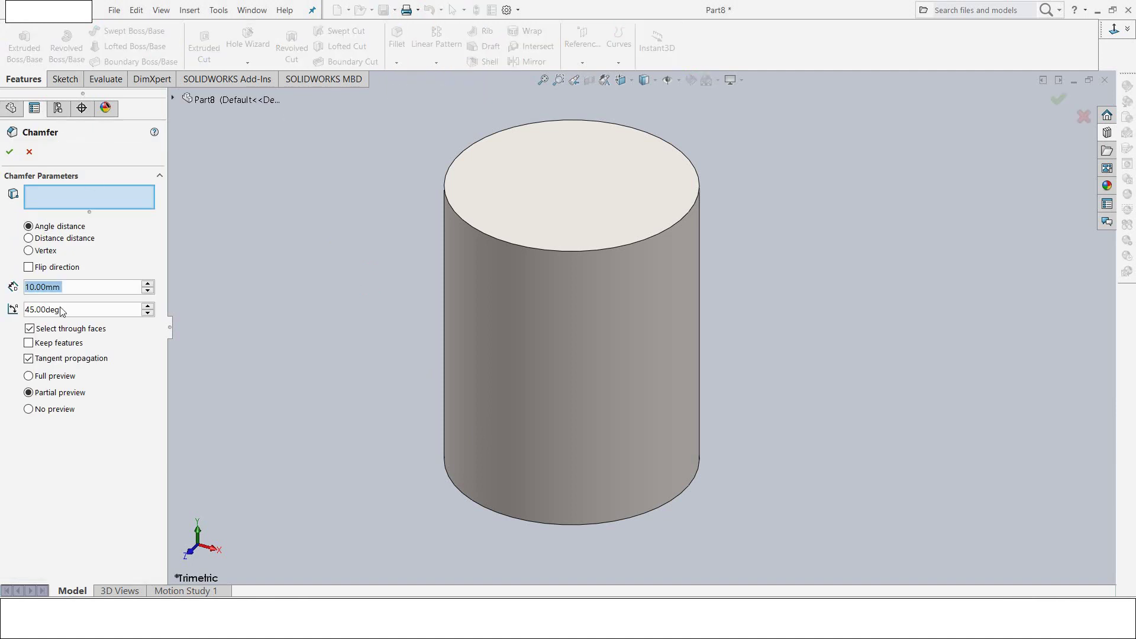
type("1")
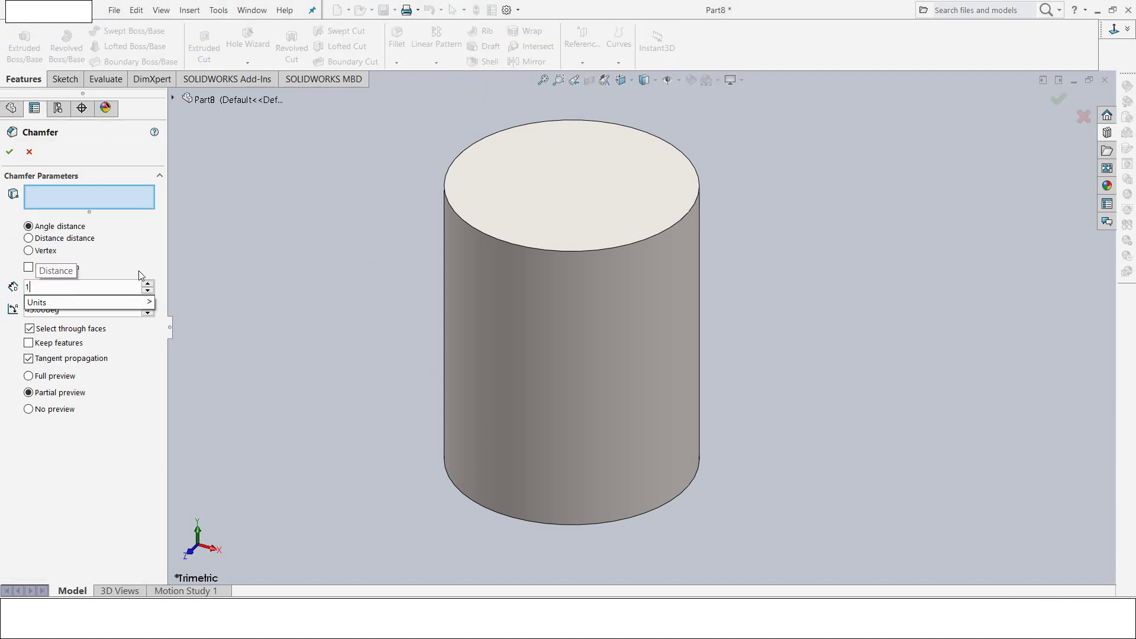
key("Return")
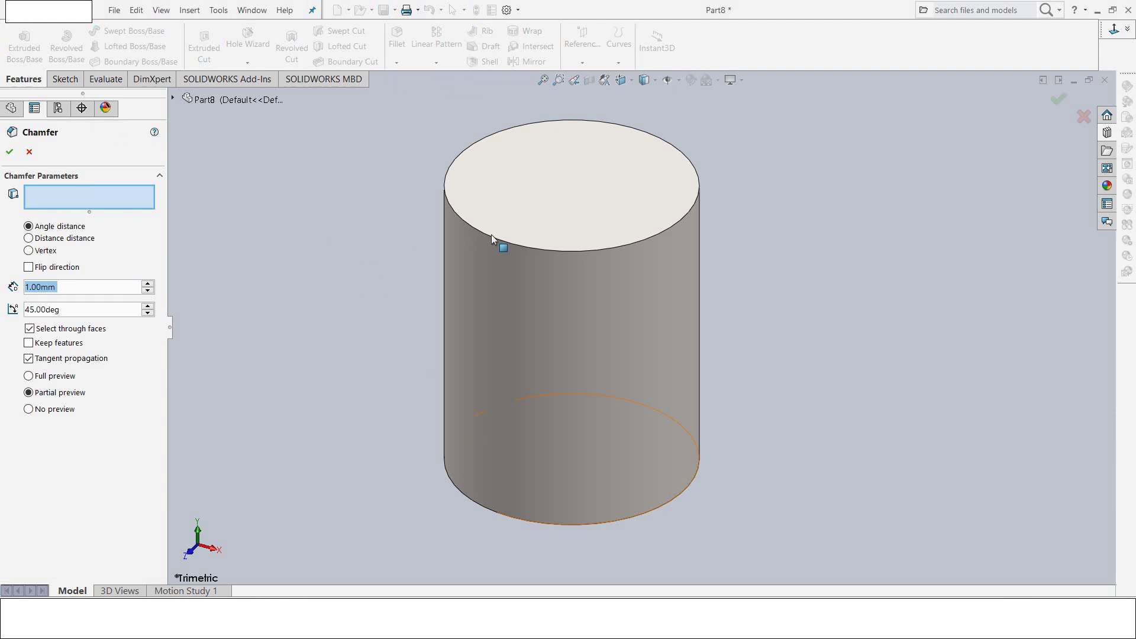
left_click(491, 235)
left_click(10, 152)
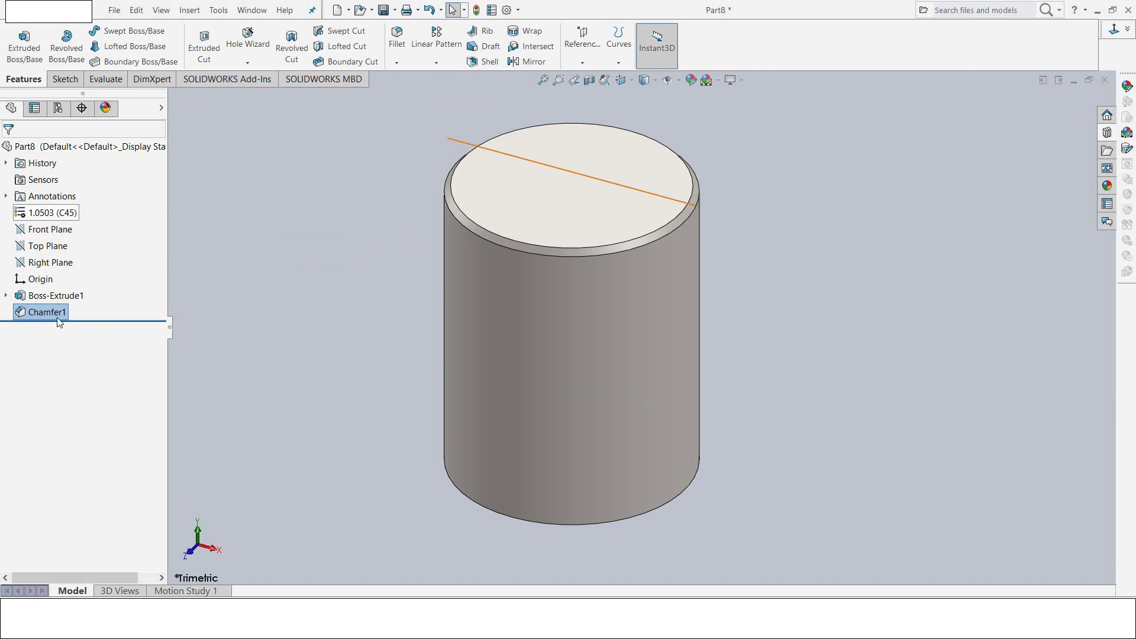
Step: Clear the selection and select the Right Plane for the next sketch
left_click(268, 228)
scroll(322, 221, "down", 2)
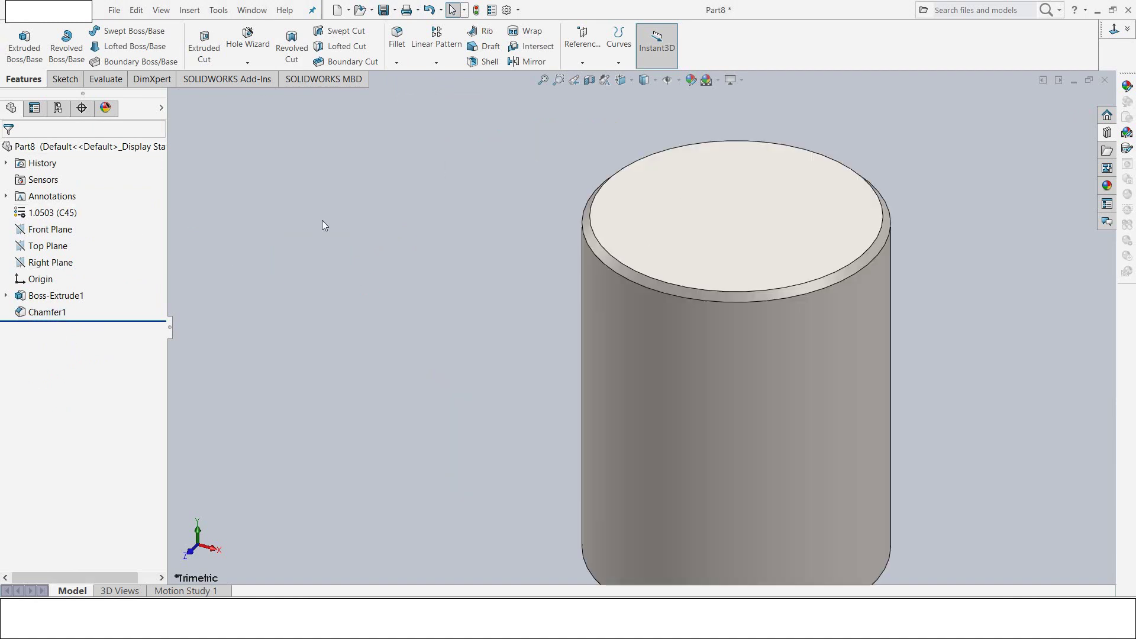
scroll(322, 221, "up", 2)
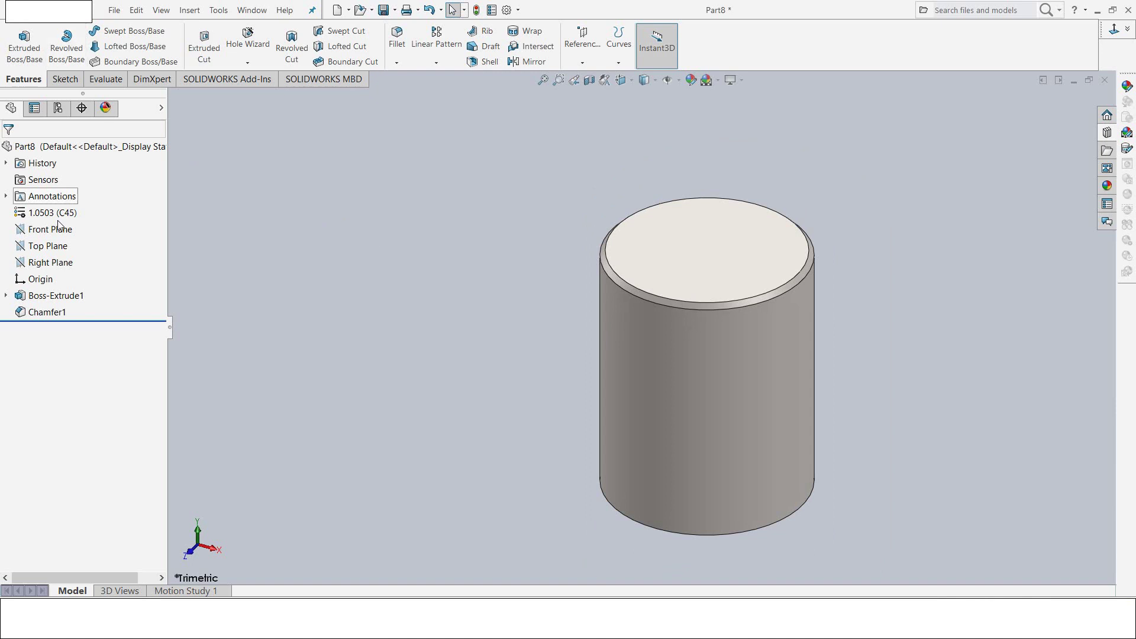
left_click(51, 264)
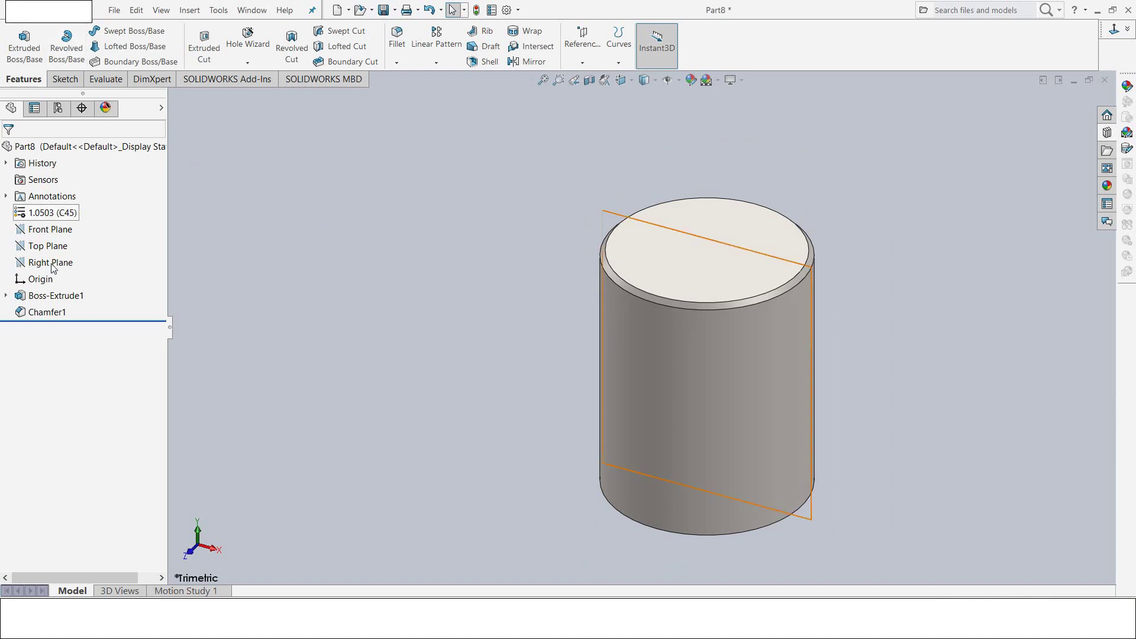
Step: On the Right Plane, draw a closed four-sided profile with a sloped top edge, left of the origin
left_click(68, 42)
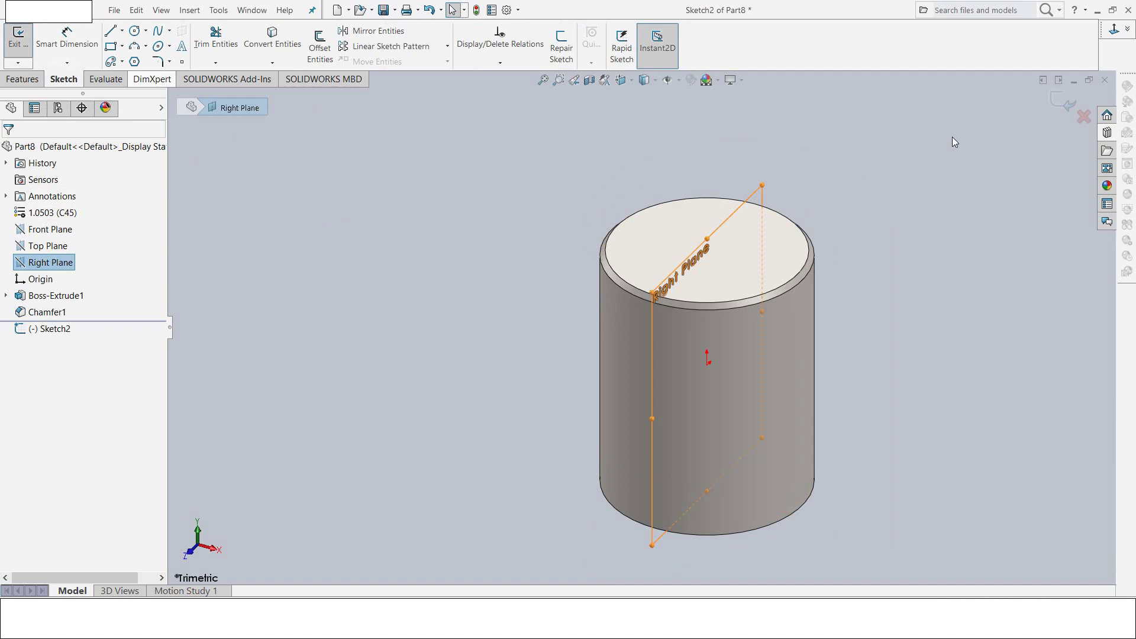
left_click(1112, 33)
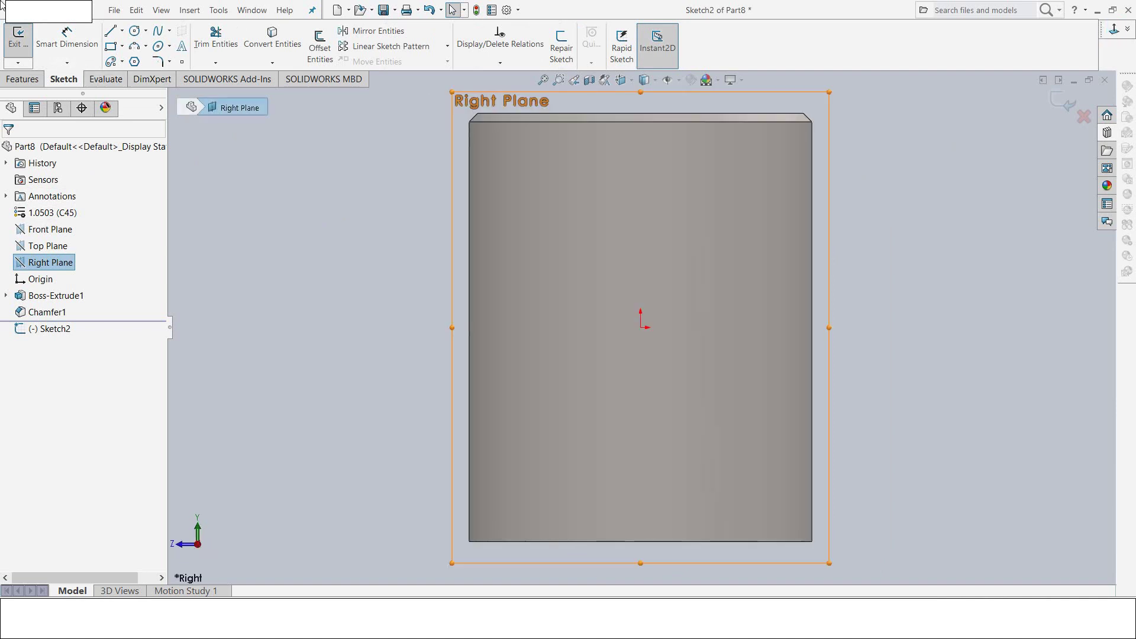
left_click(110, 30)
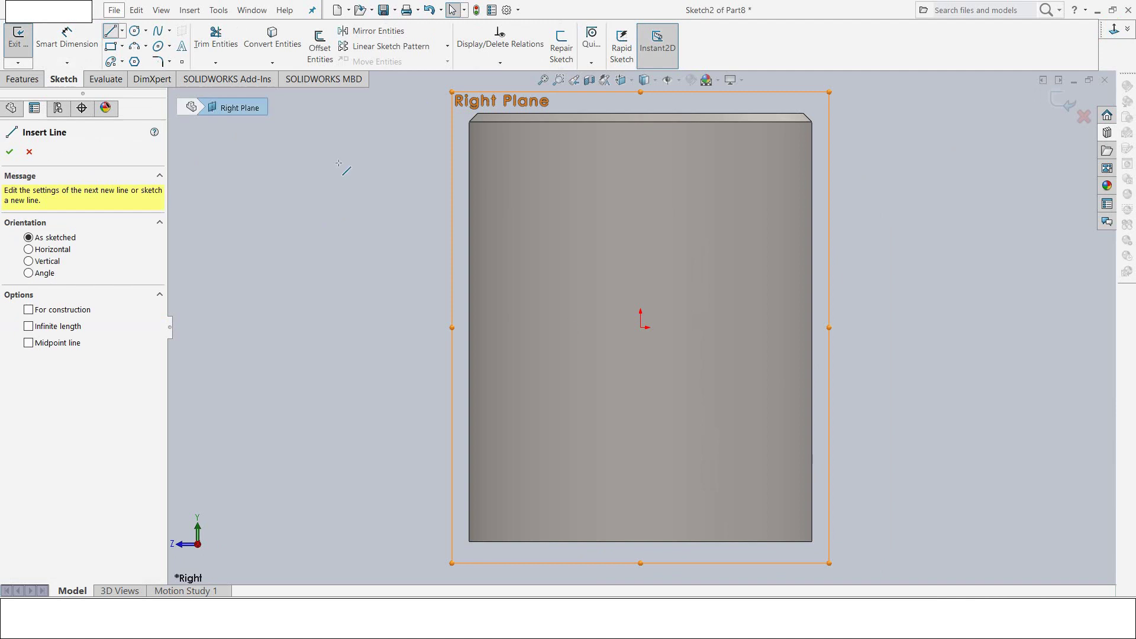
left_click(564, 327)
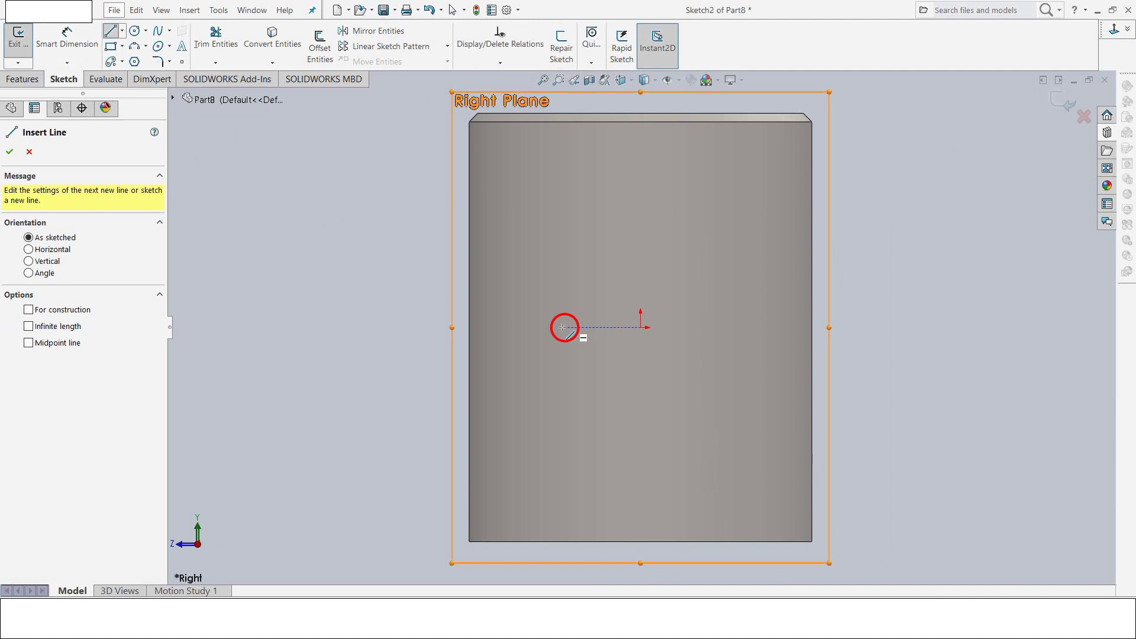
key("z")
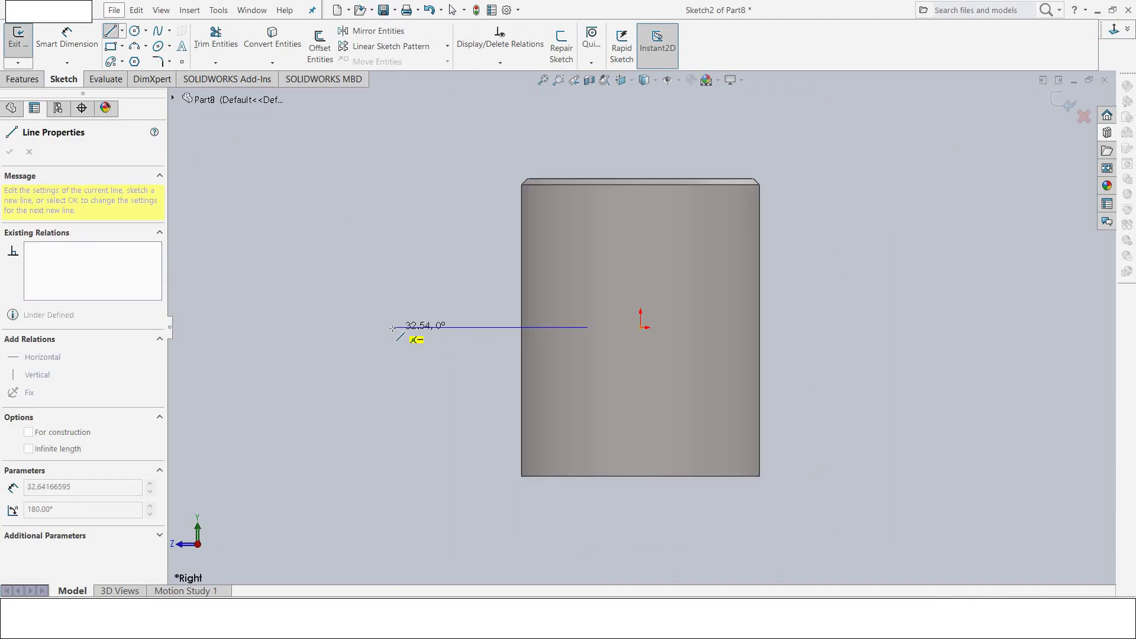
left_click(391, 327)
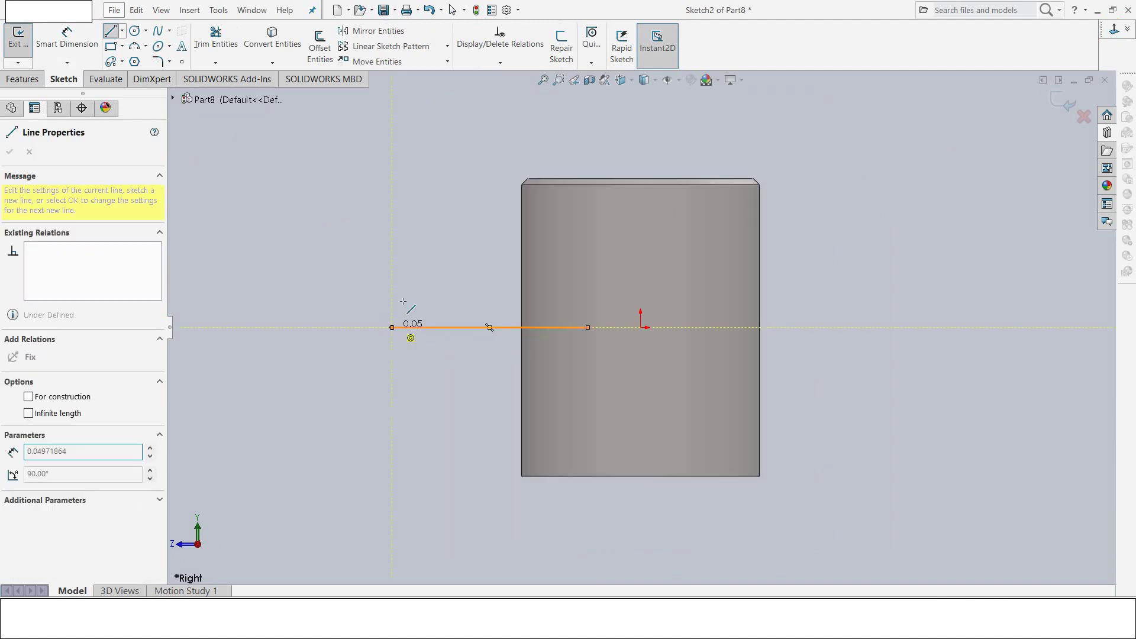
left_click(392, 237)
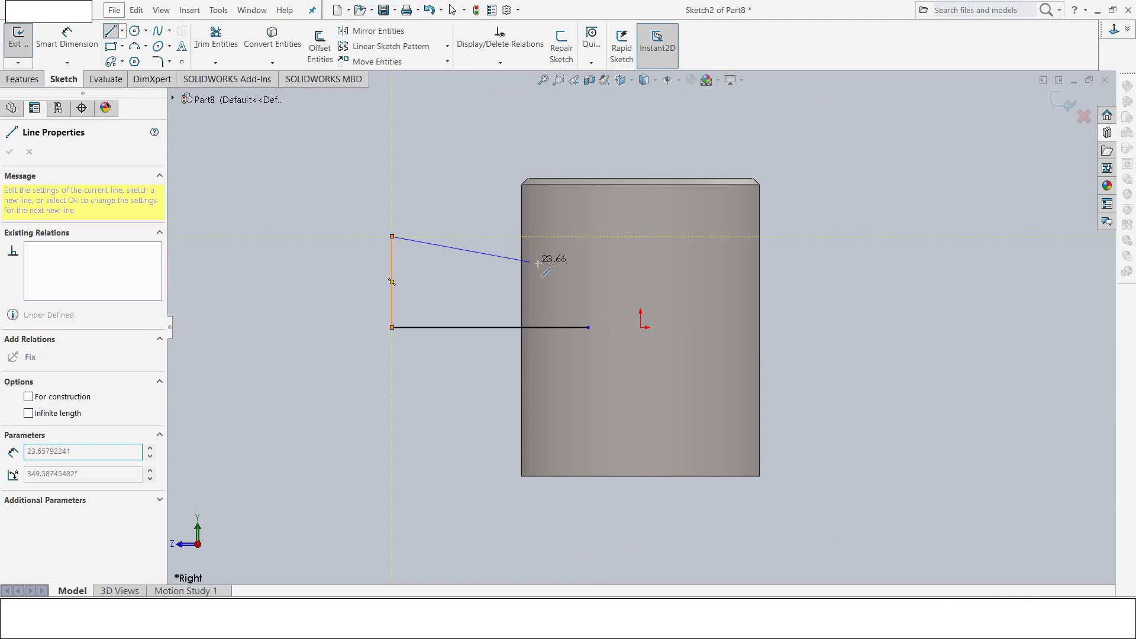
left_click(587, 267)
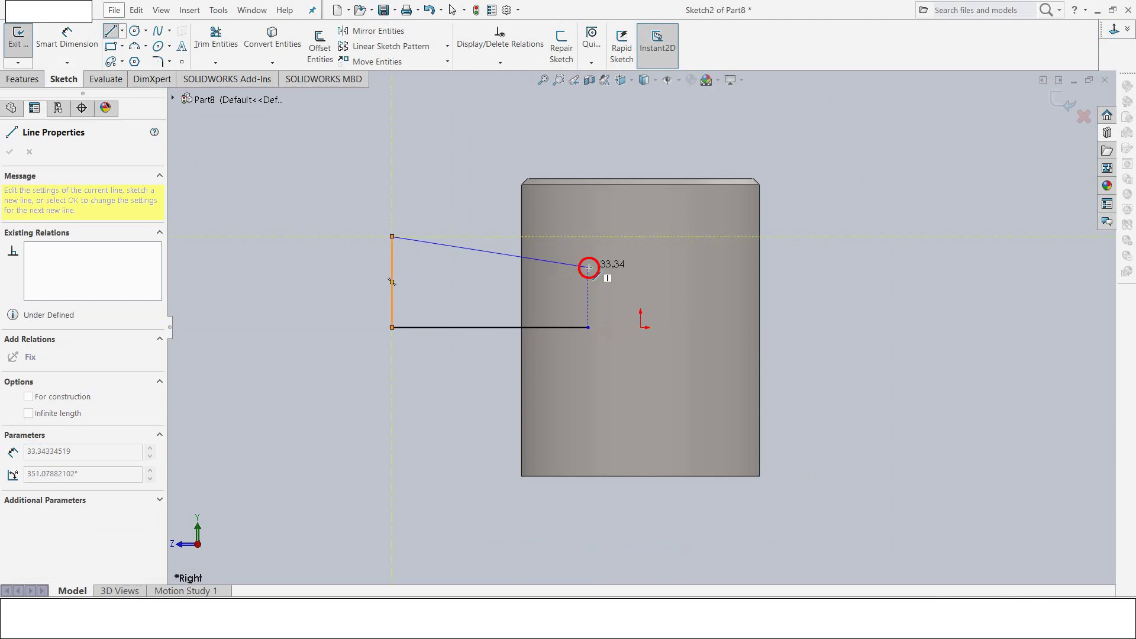
left_click(588, 327)
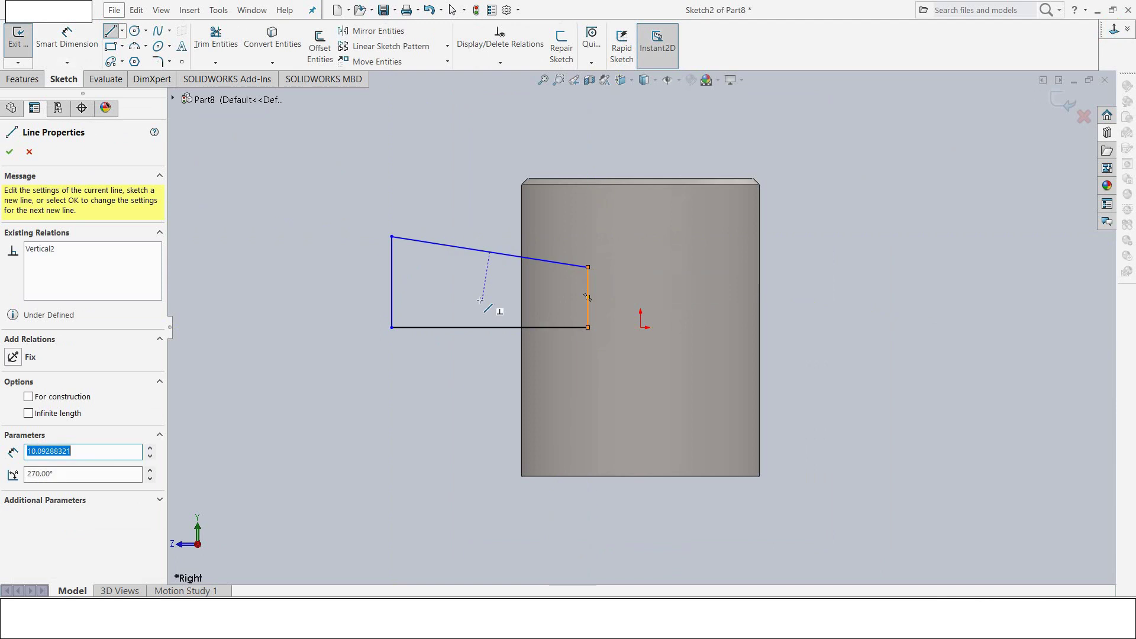
key("Escape")
Step: Place the profile's left edge 100 mm from the origin and make the bottom line 95 mm
left_click(67, 39)
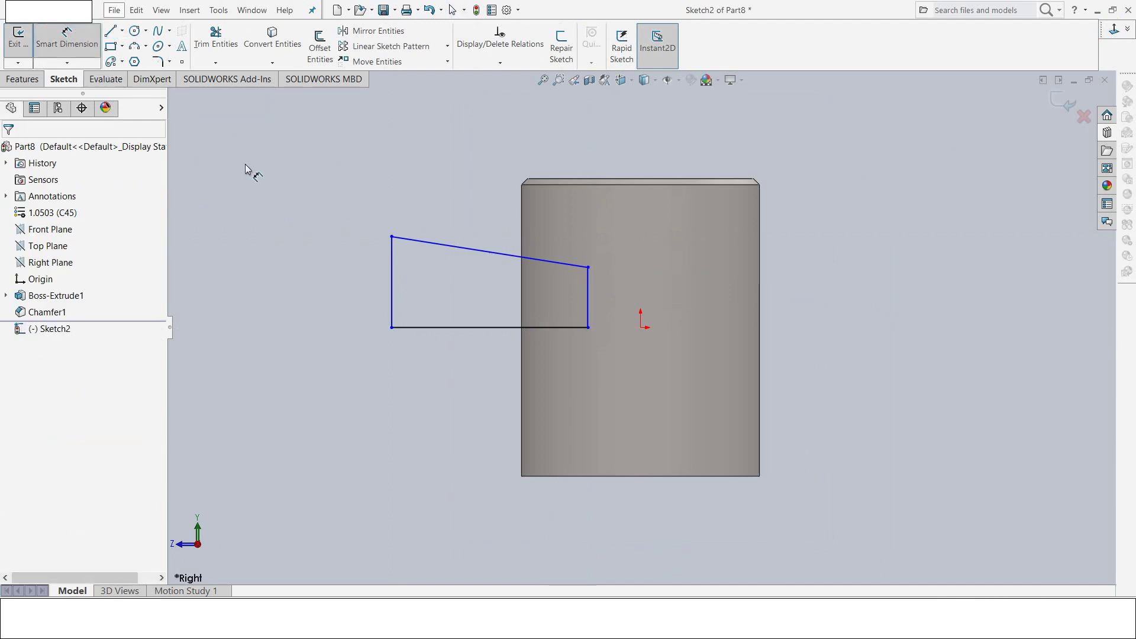
left_click(391, 303)
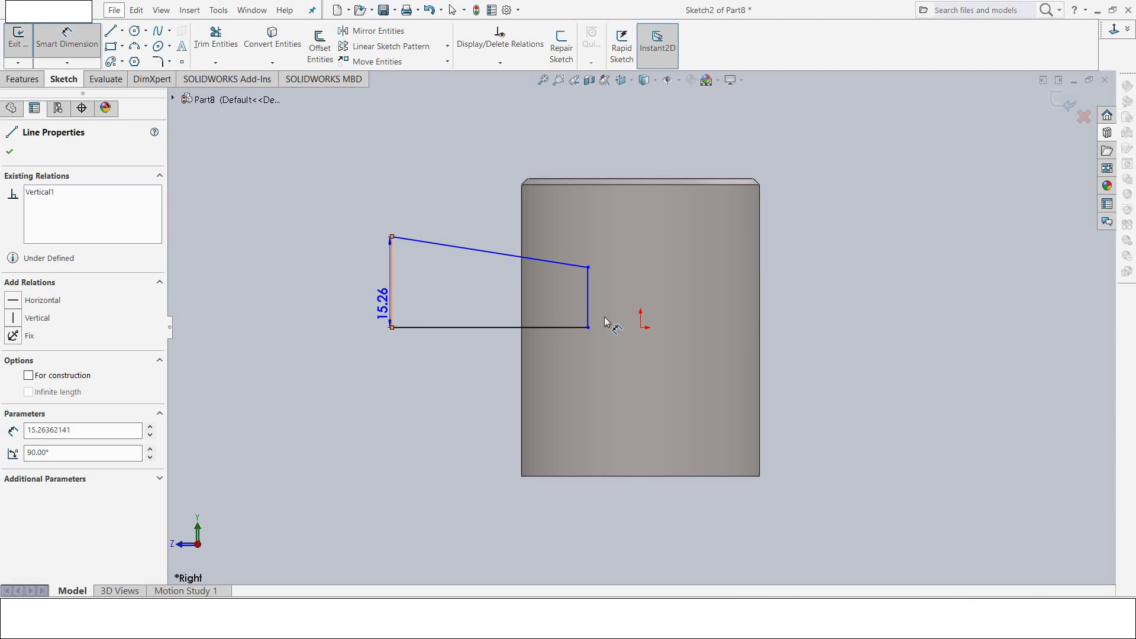
left_click(639, 327)
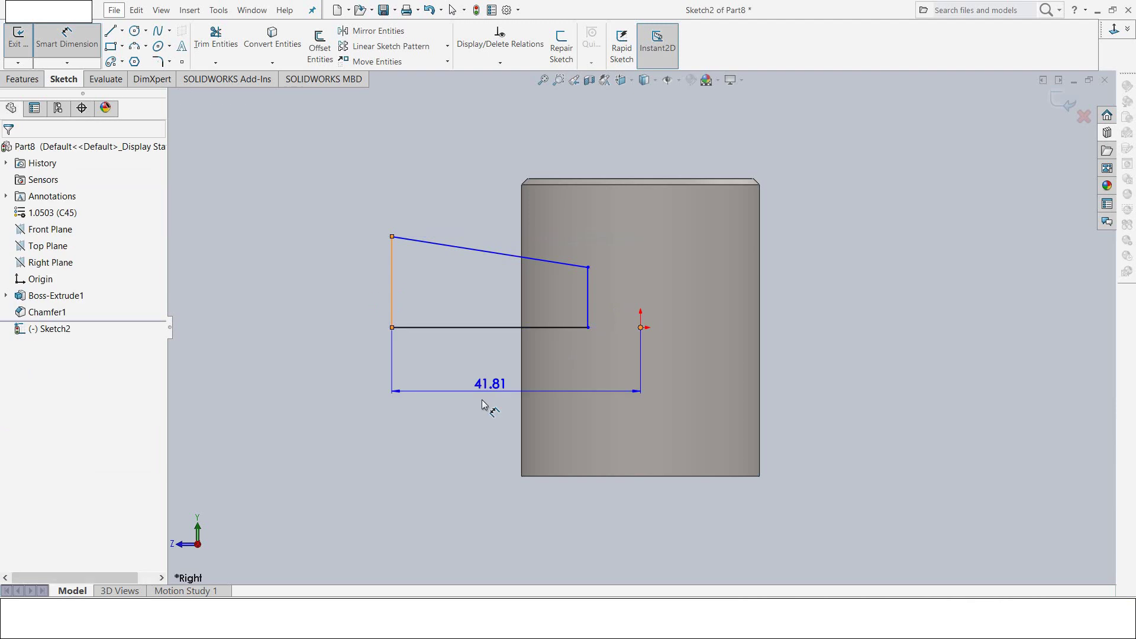
left_click(473, 425)
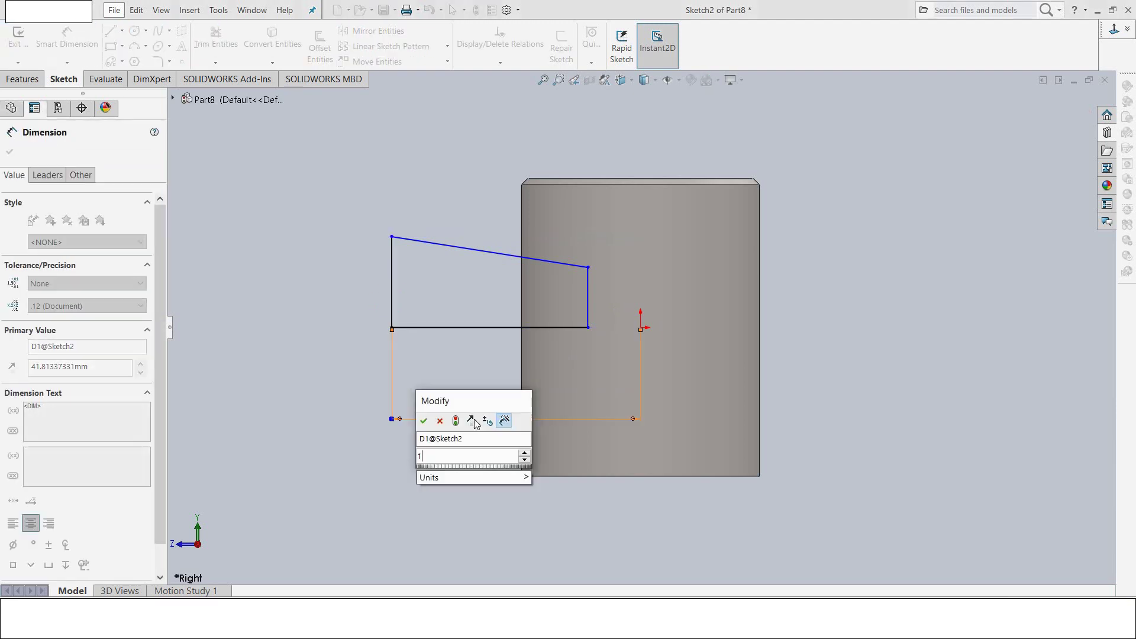
type("100")
key("Return")
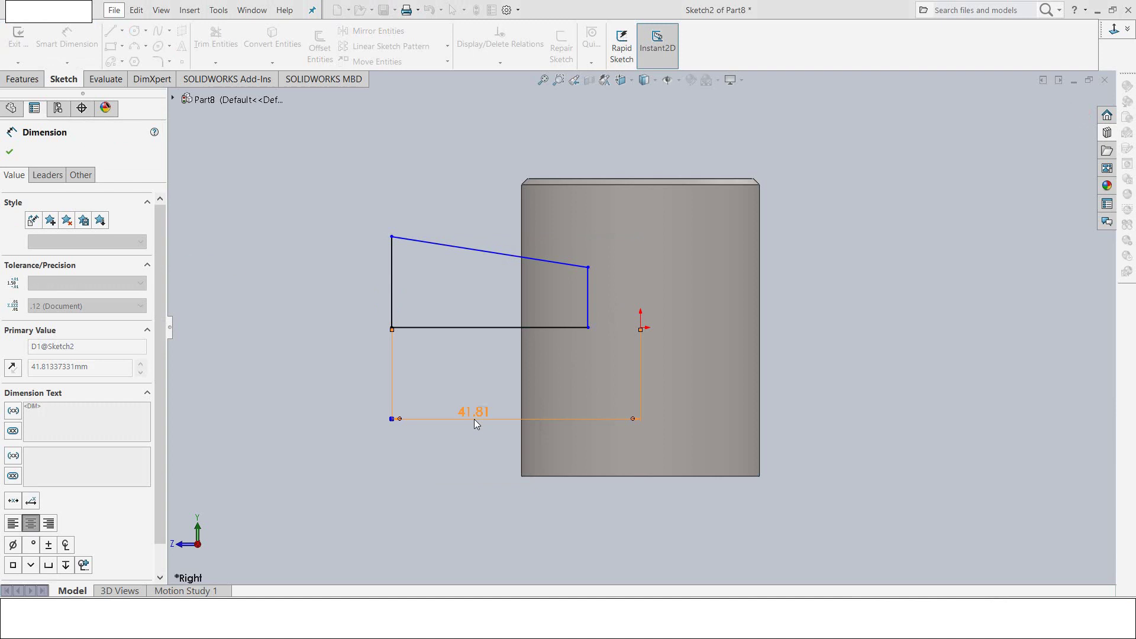
left_click(226, 330)
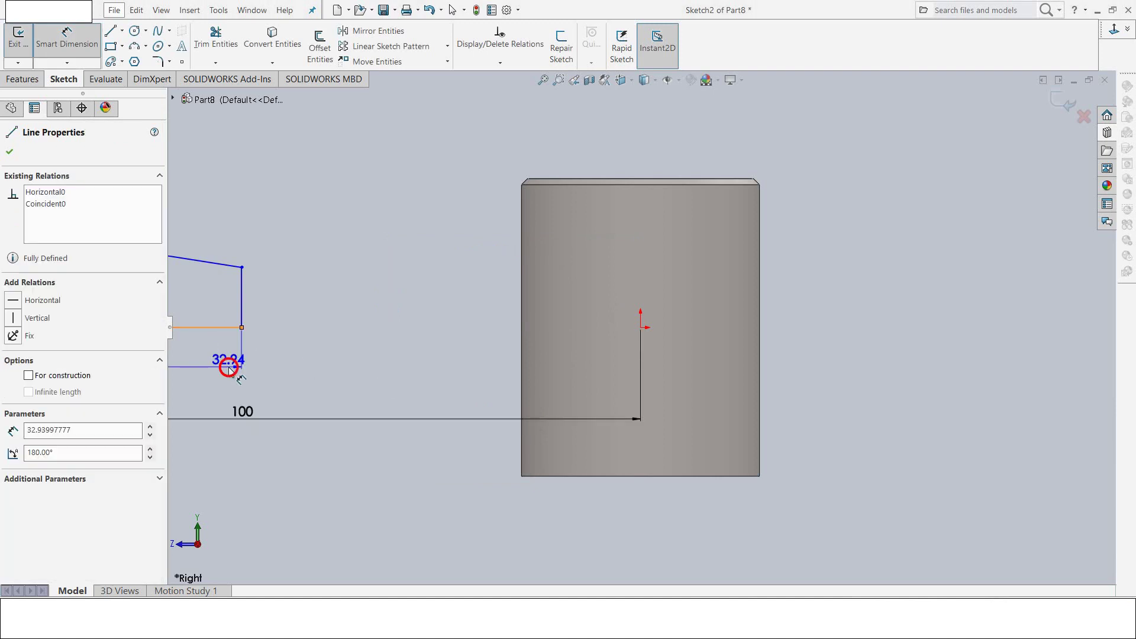
left_click(229, 370)
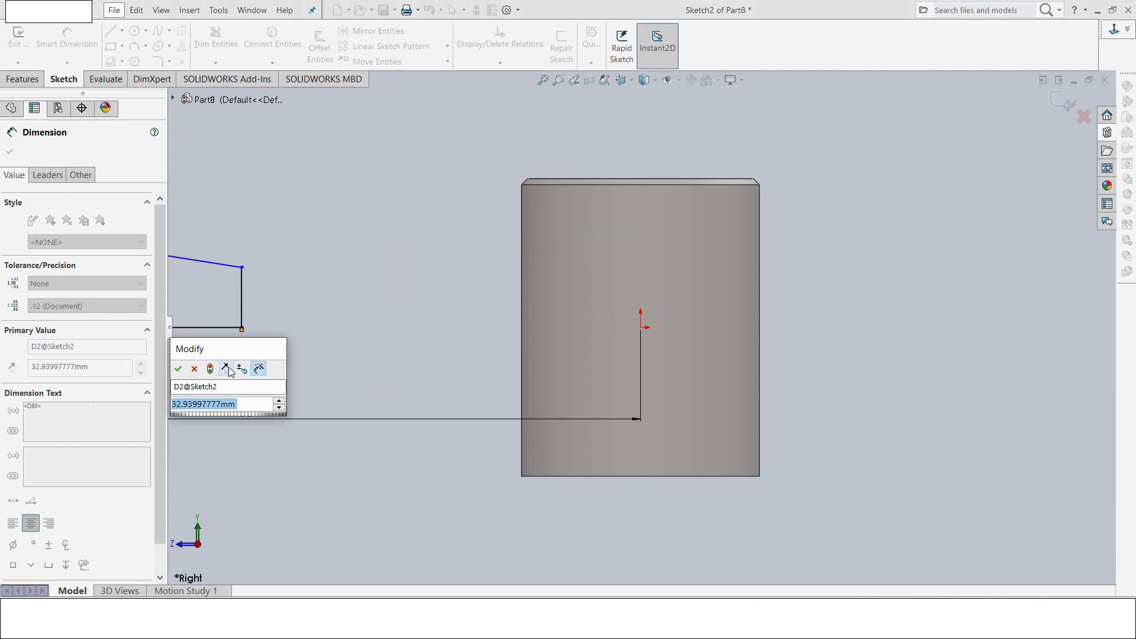
type("95")
key("Return")
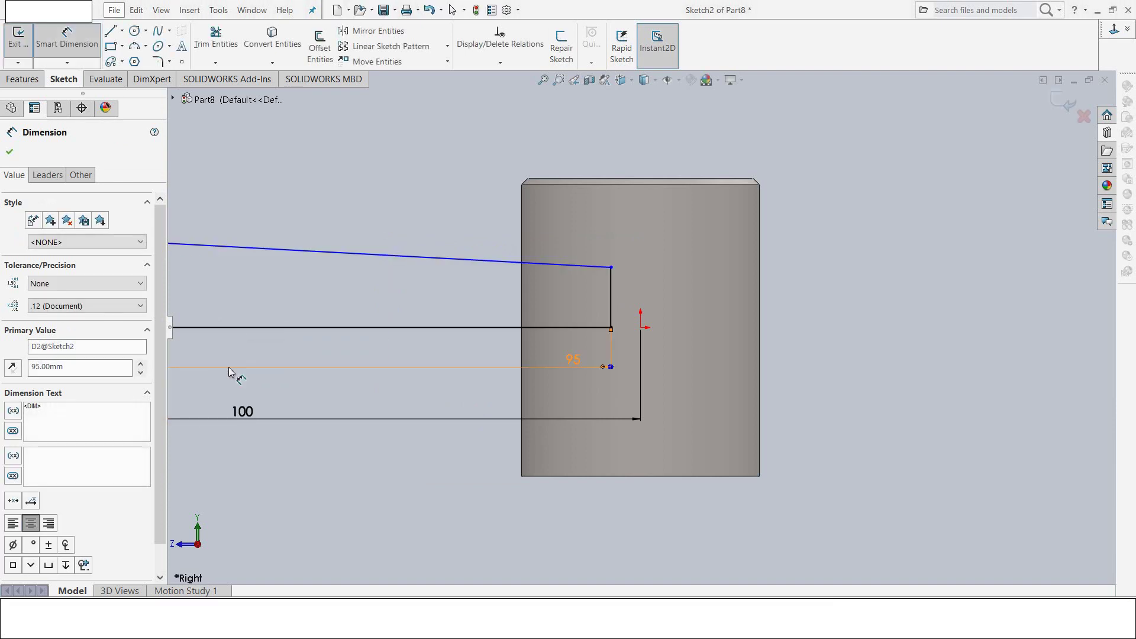
Step: Set the short vertical edge to 19 mm and the left vertical edge to 26 mm
left_click(612, 282)
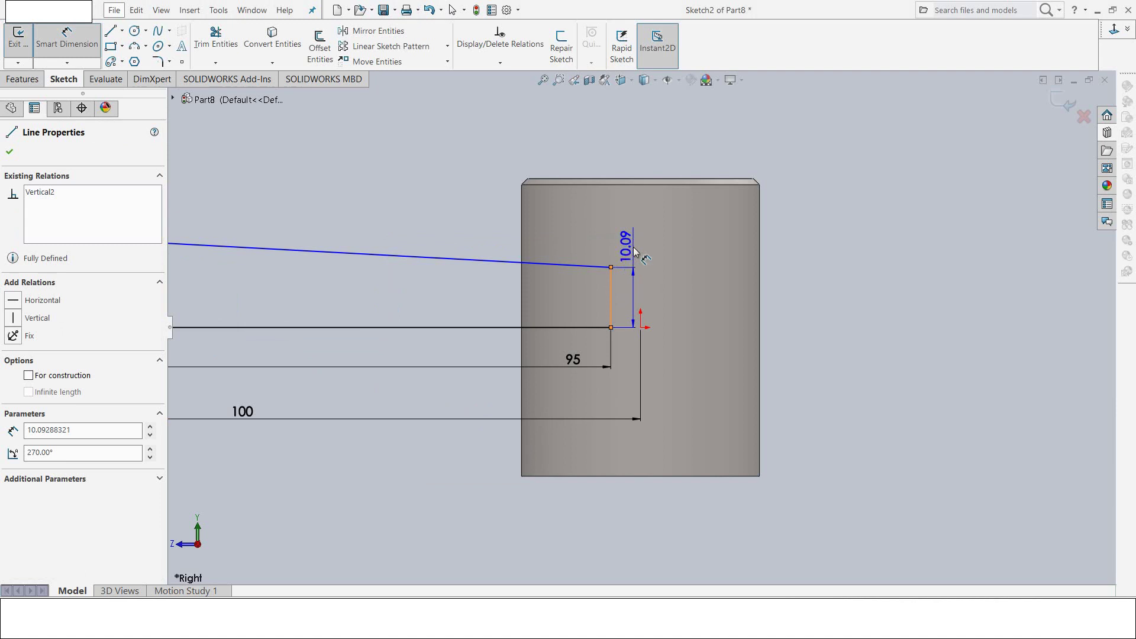
left_click(633, 251)
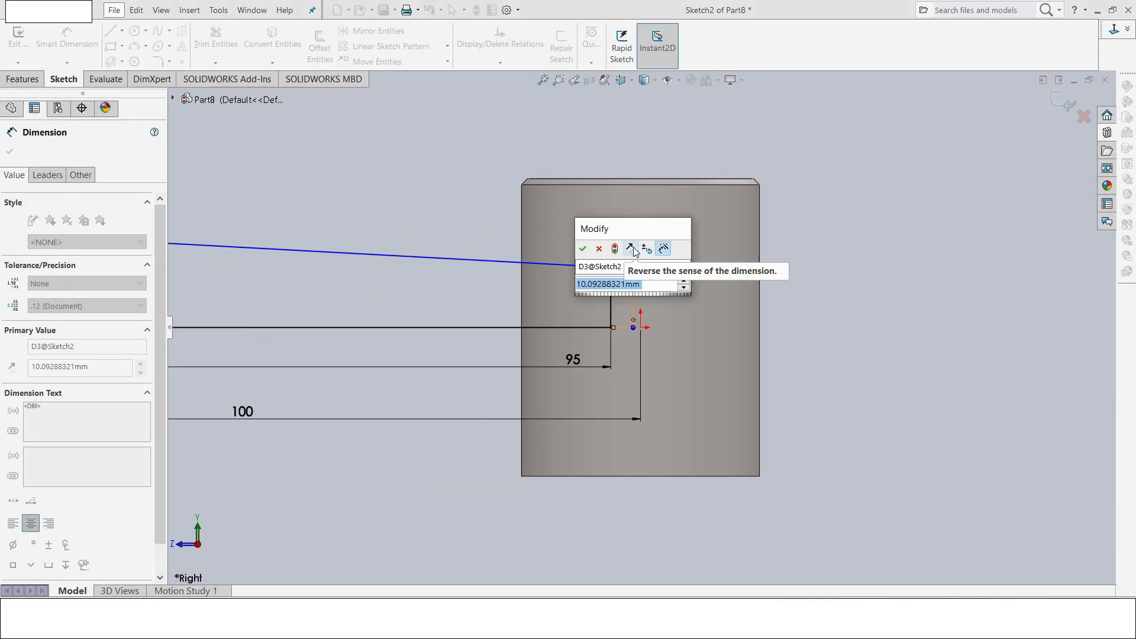
type("19")
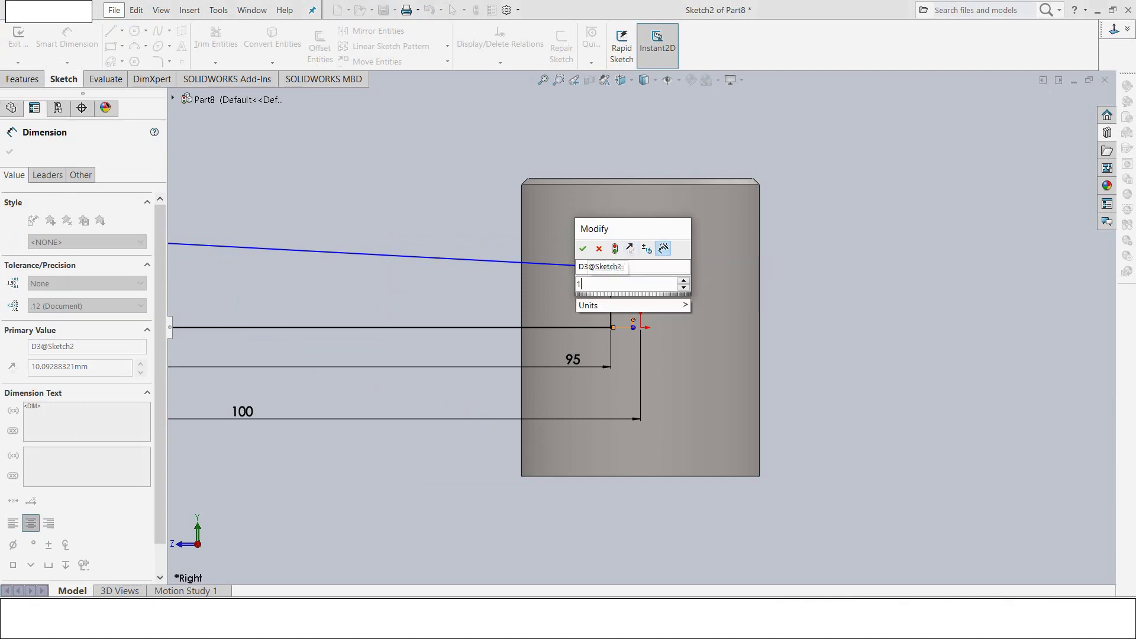
key("Return")
scroll(639, 317, "up", 3)
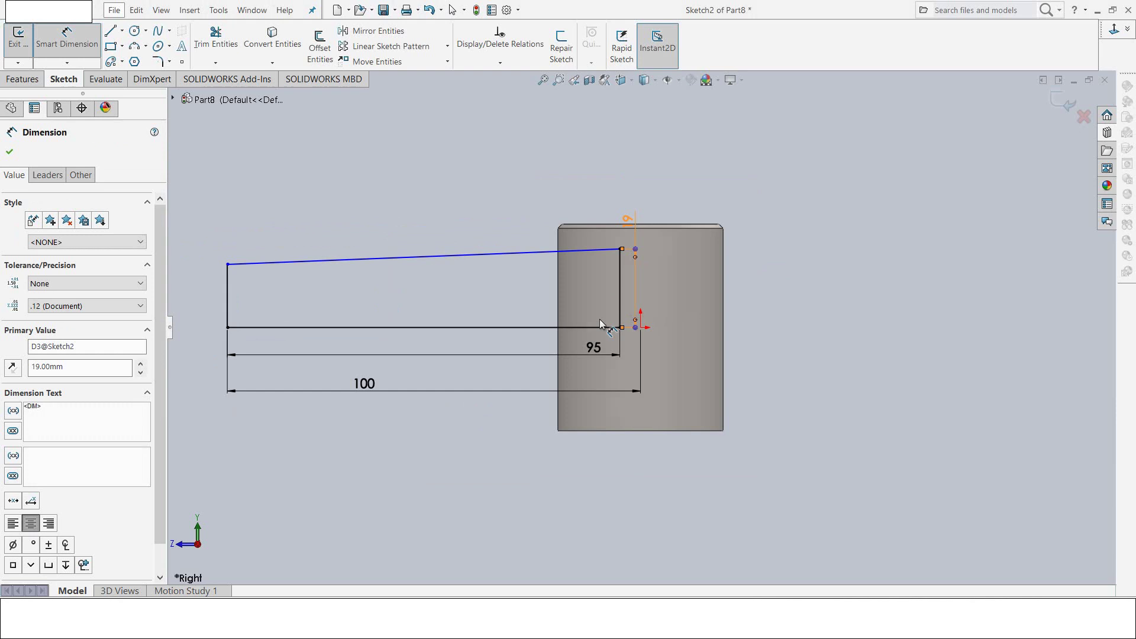
scroll(567, 308, "up", 2)
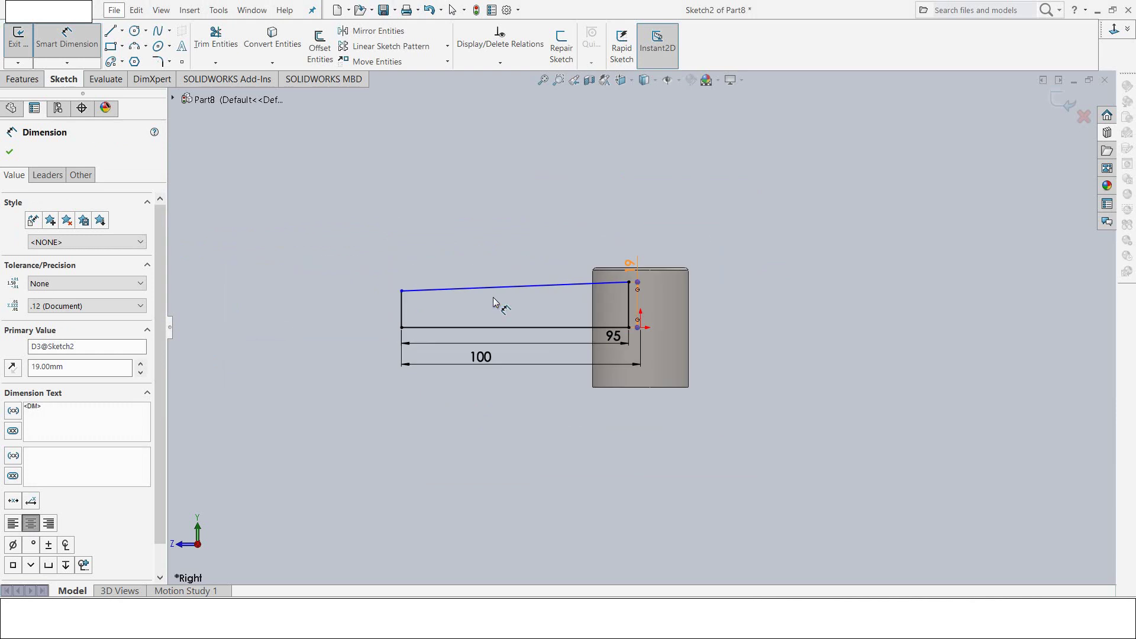
left_click(401, 309)
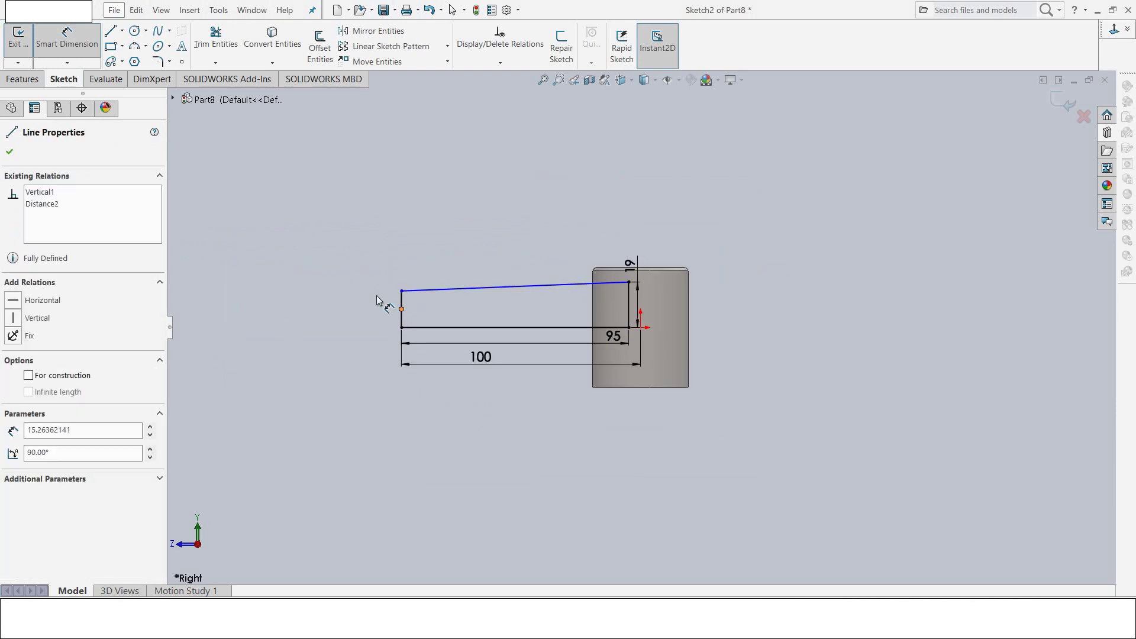
key("Escape")
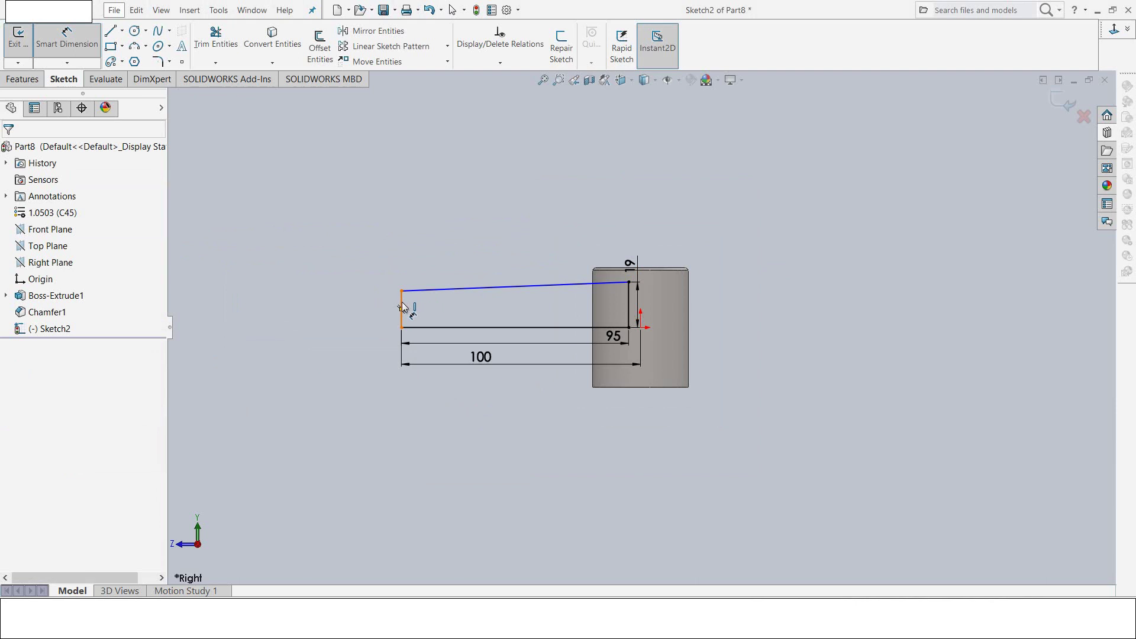
left_click(403, 307)
left_click(356, 290)
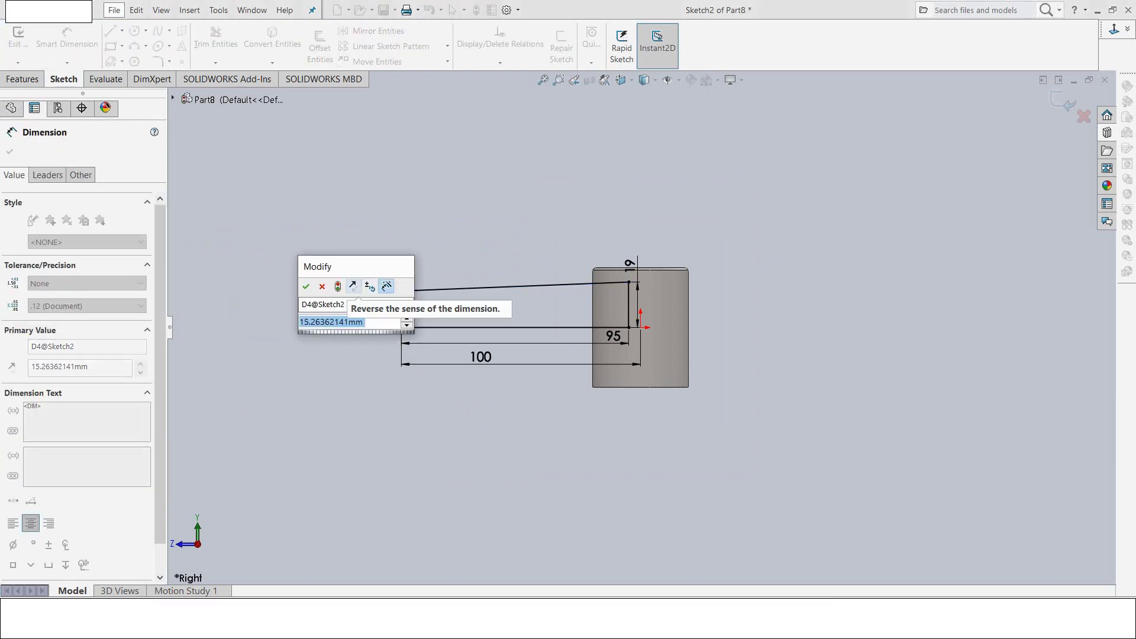
type("26")
key("Return")
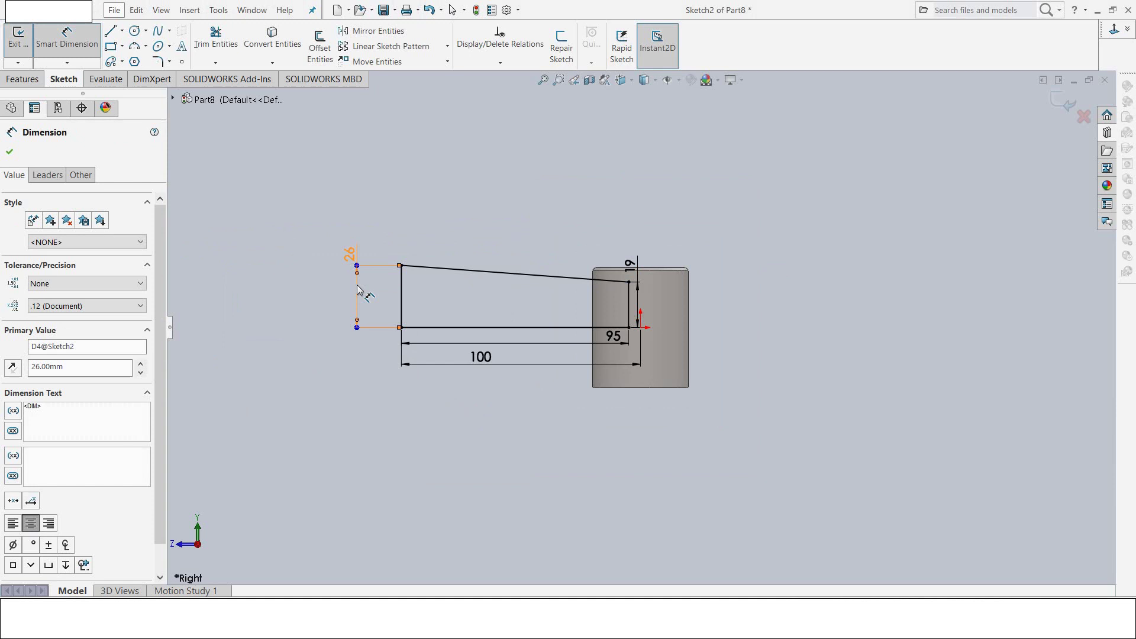
left_click(24, 34)
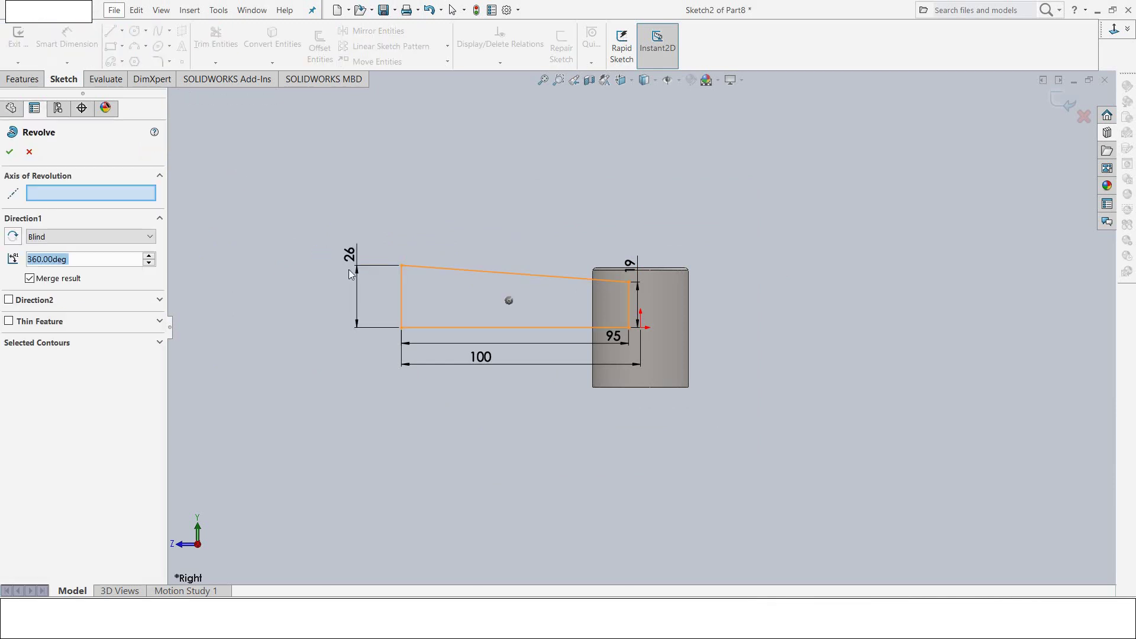
Step: Revolve the profile 360° about its bottom line into a conical shaft on the cylinder
left_click(41, 194)
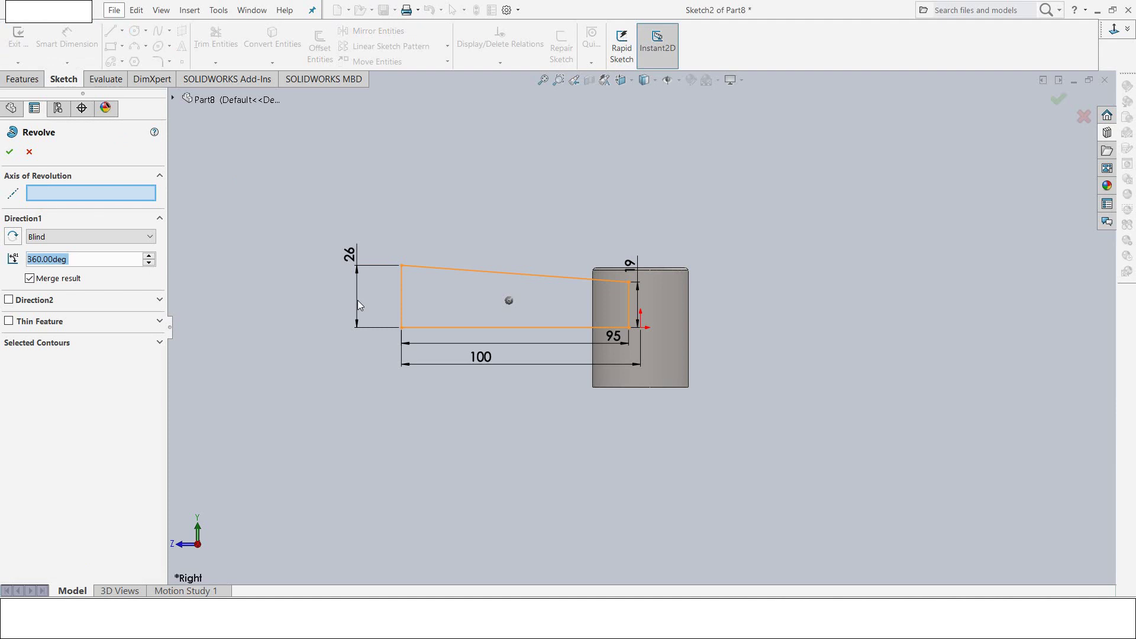
left_click(420, 327)
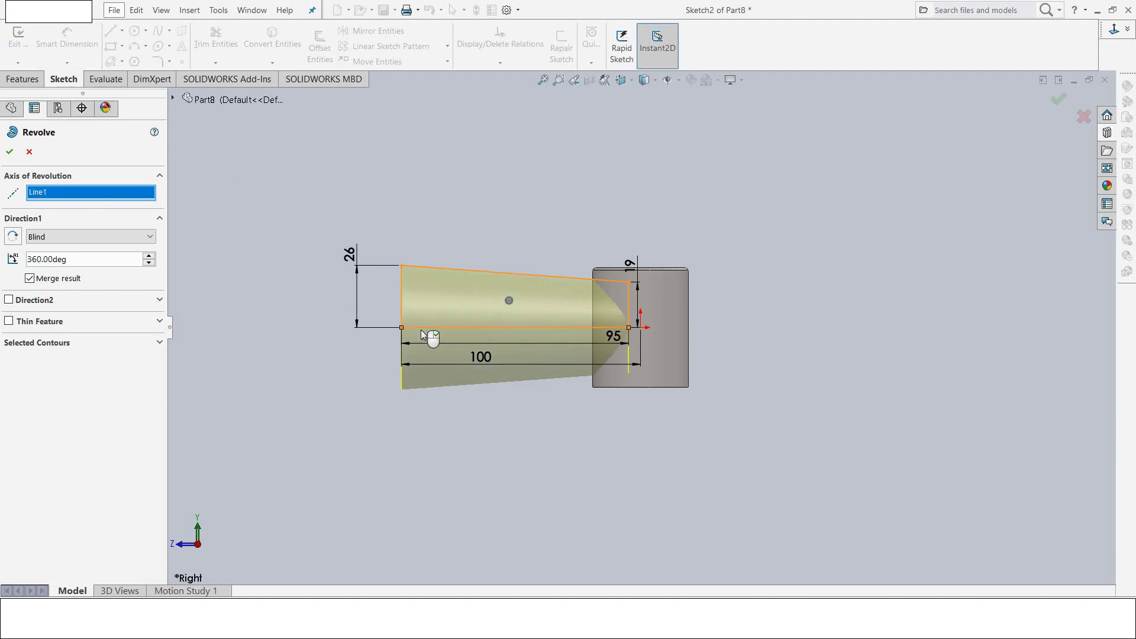
left_click(10, 152)
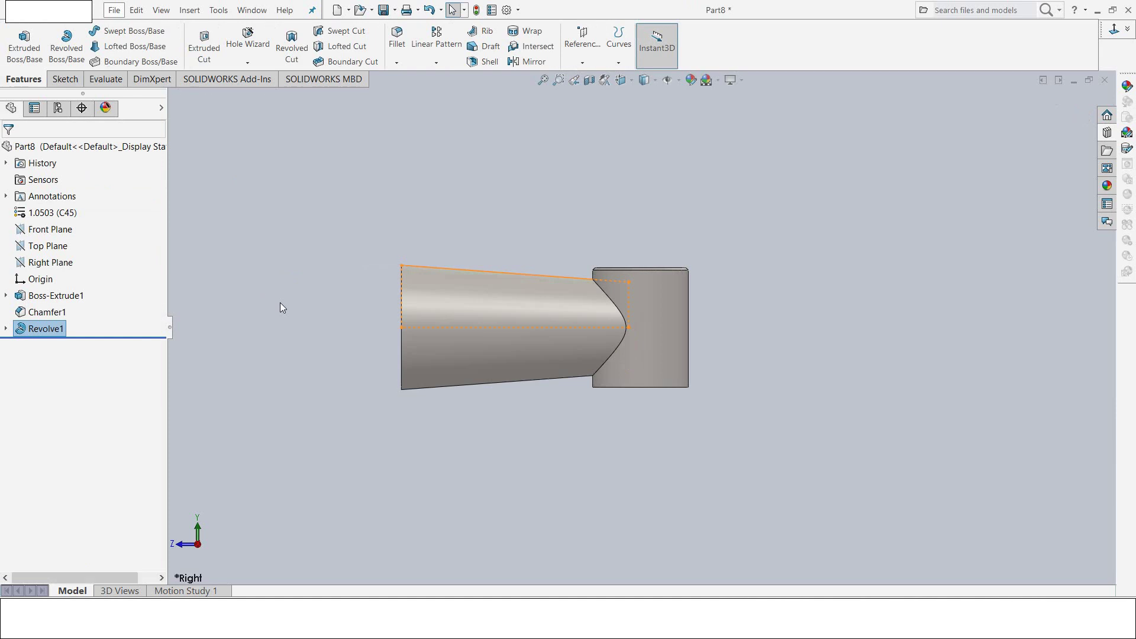
key("ctrl+7")
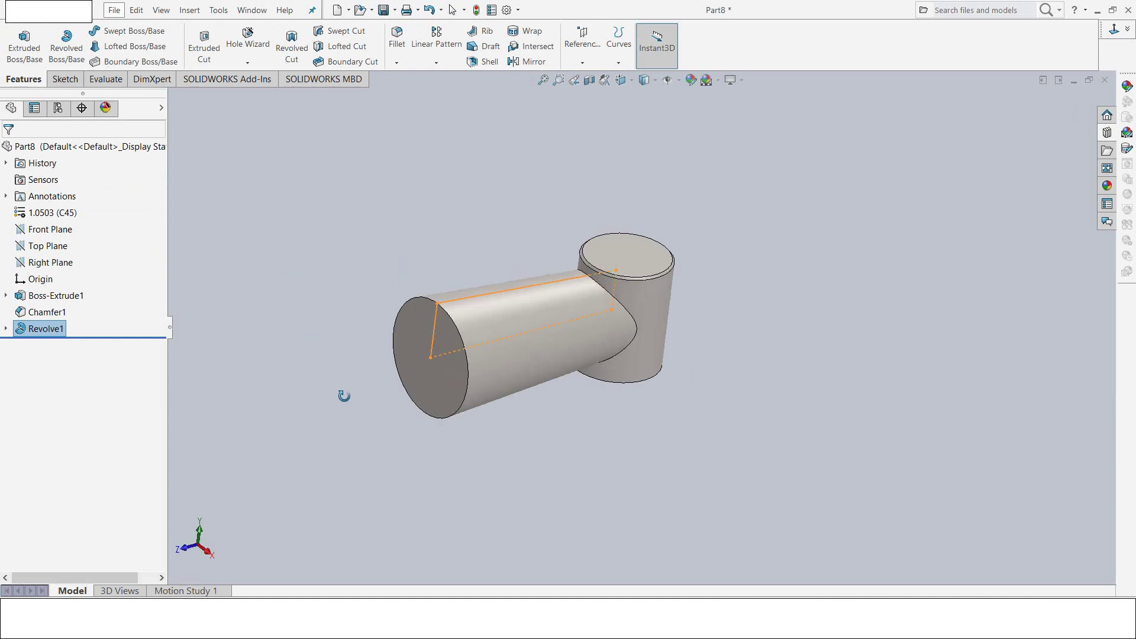
Step: Round the conical shaft's large circular end edge with a 2 mm fillet
left_click(254, 268)
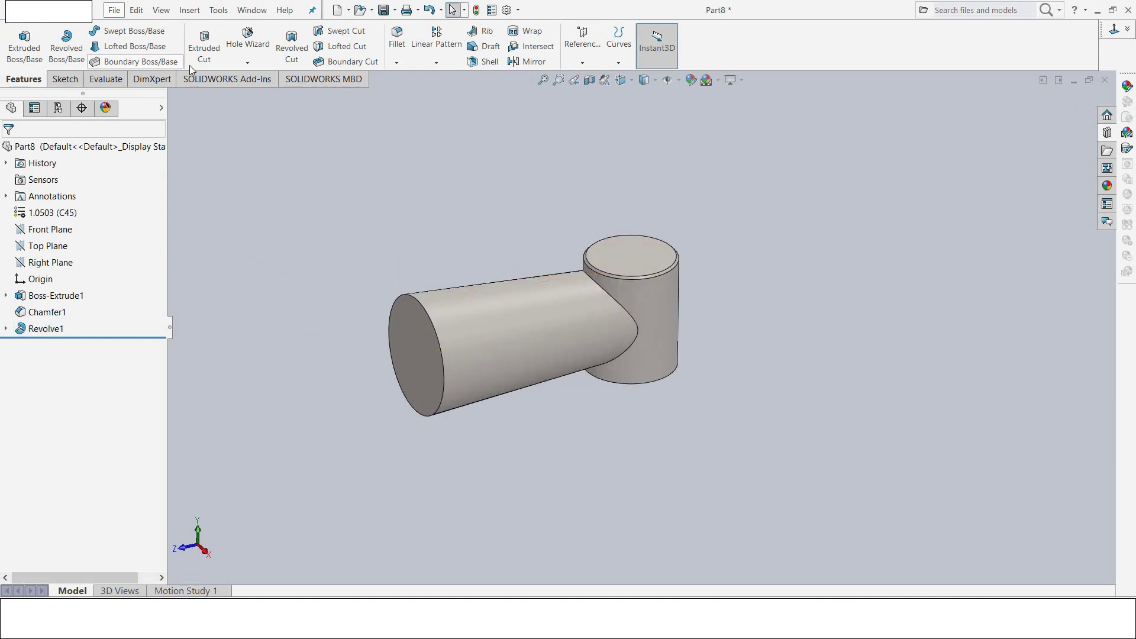
left_click(396, 62)
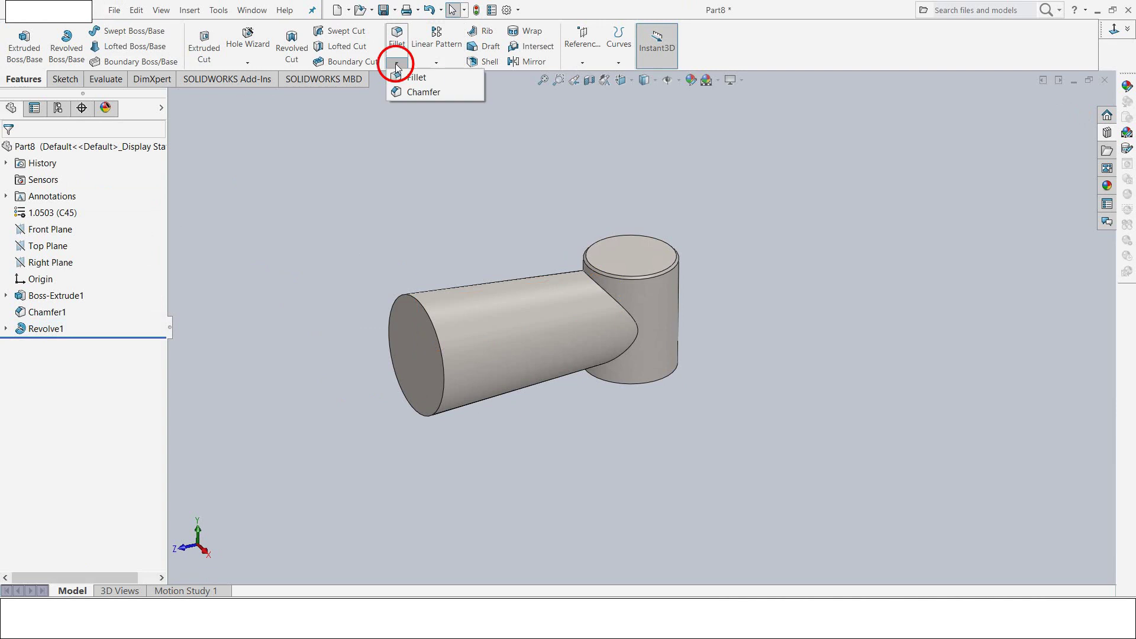
left_click(397, 45)
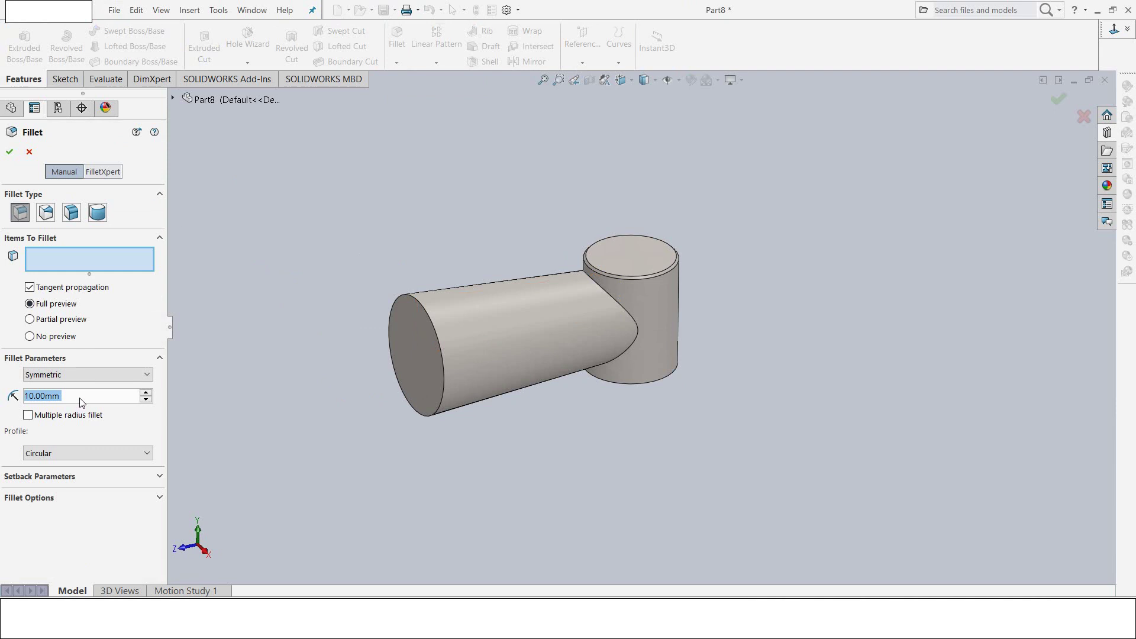
type("2")
key("Return")
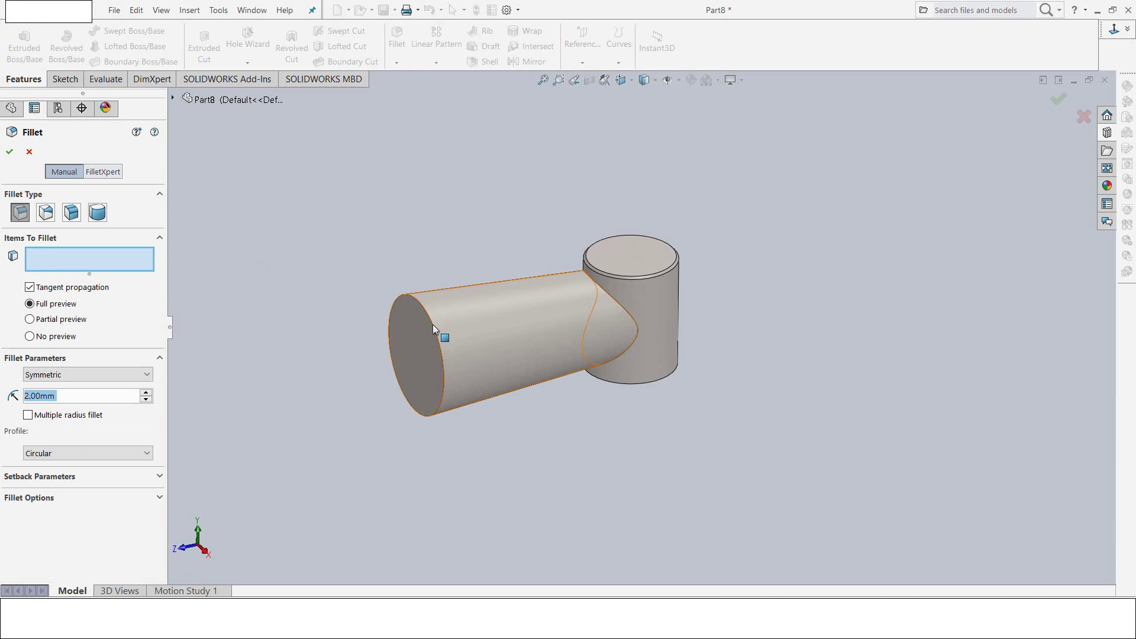
left_click(433, 325)
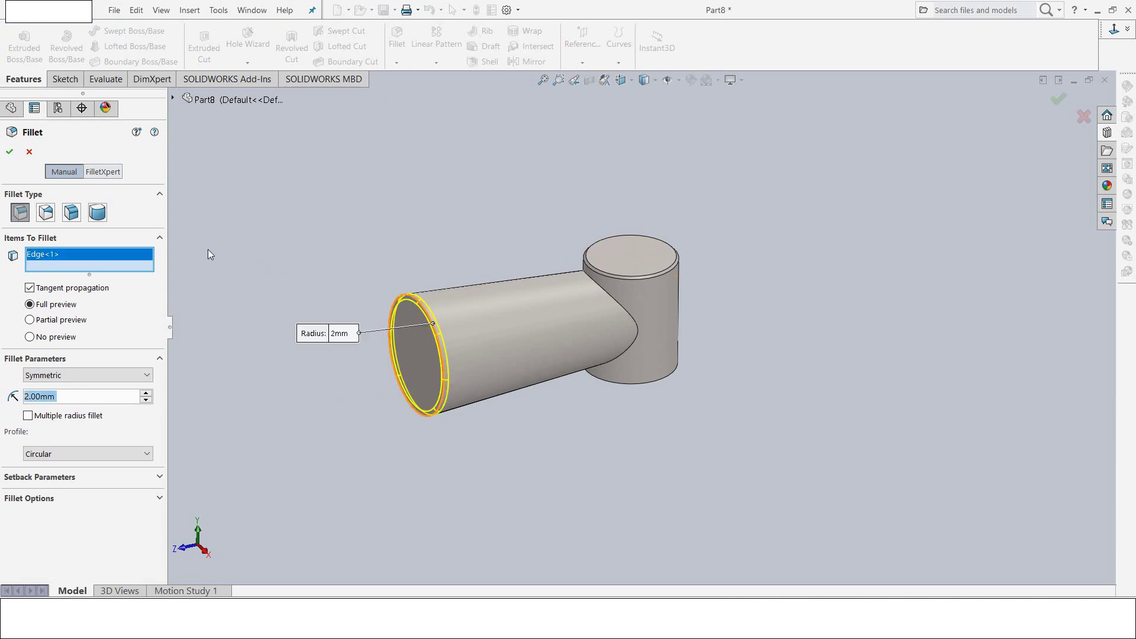
left_click(9, 152)
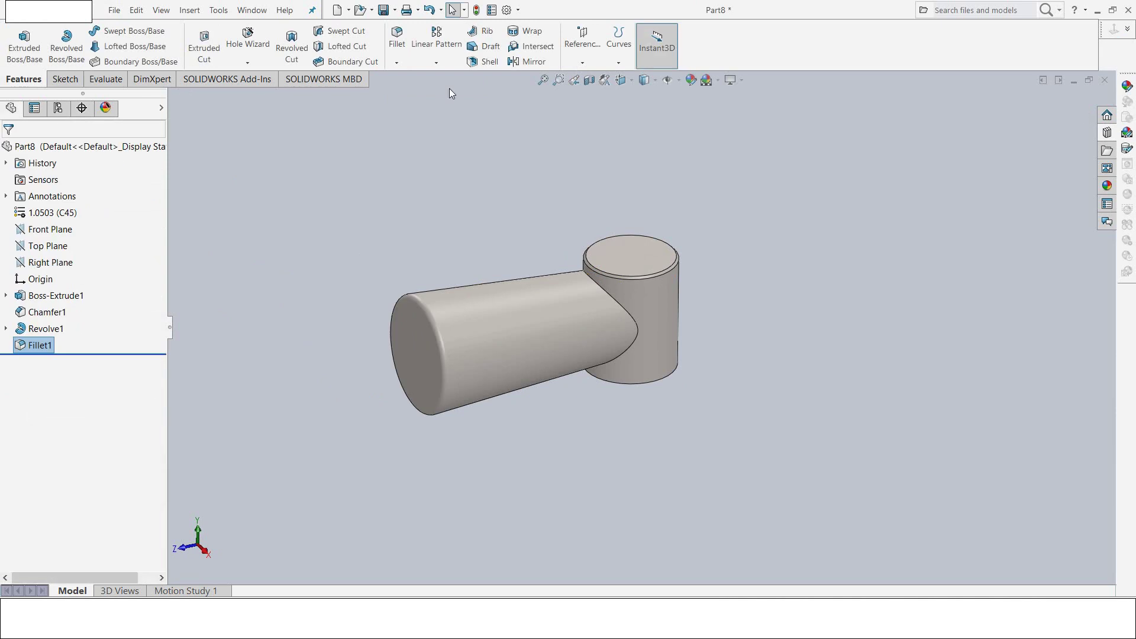
Step: Add a 4 mm fillet on the edge where the conical shaft meets the cylinder
left_click(397, 34)
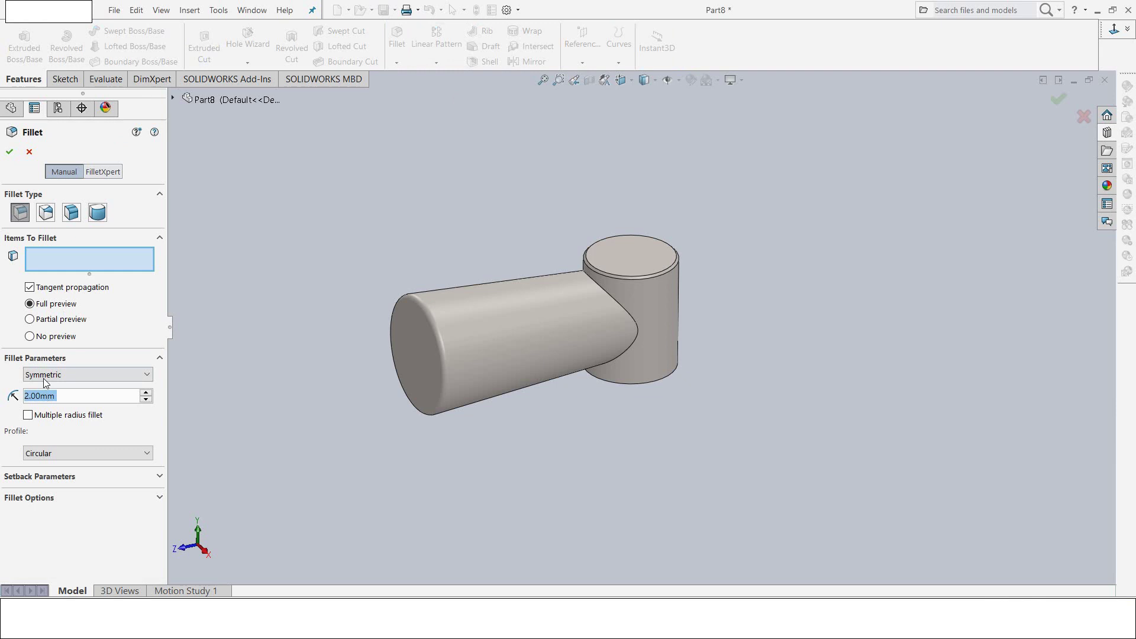
type("4")
key("Return")
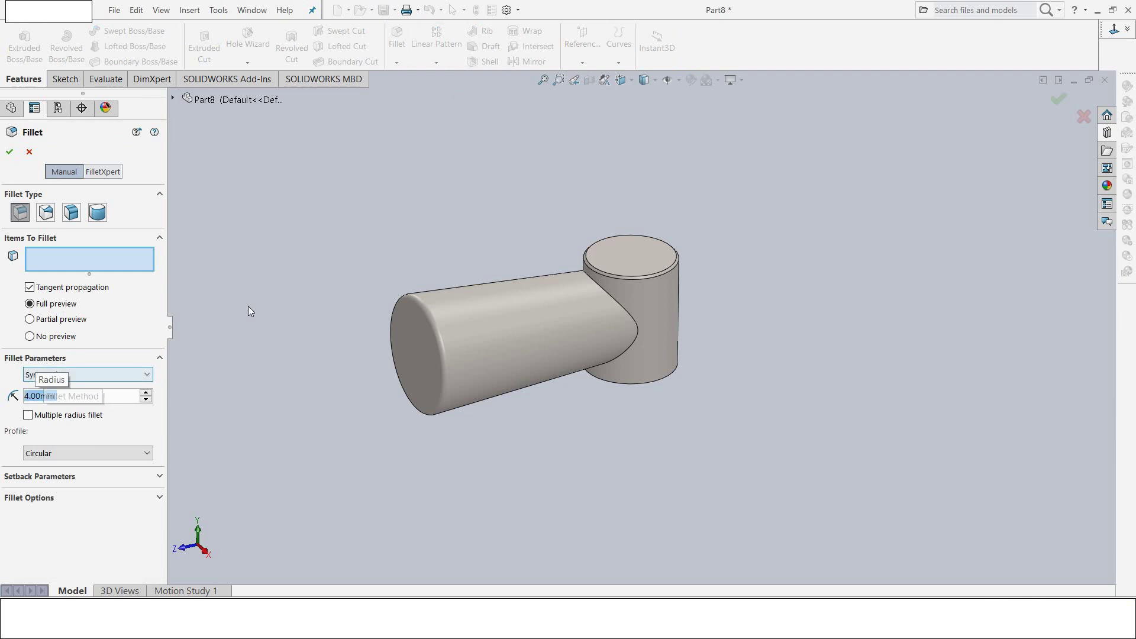
left_click(613, 299)
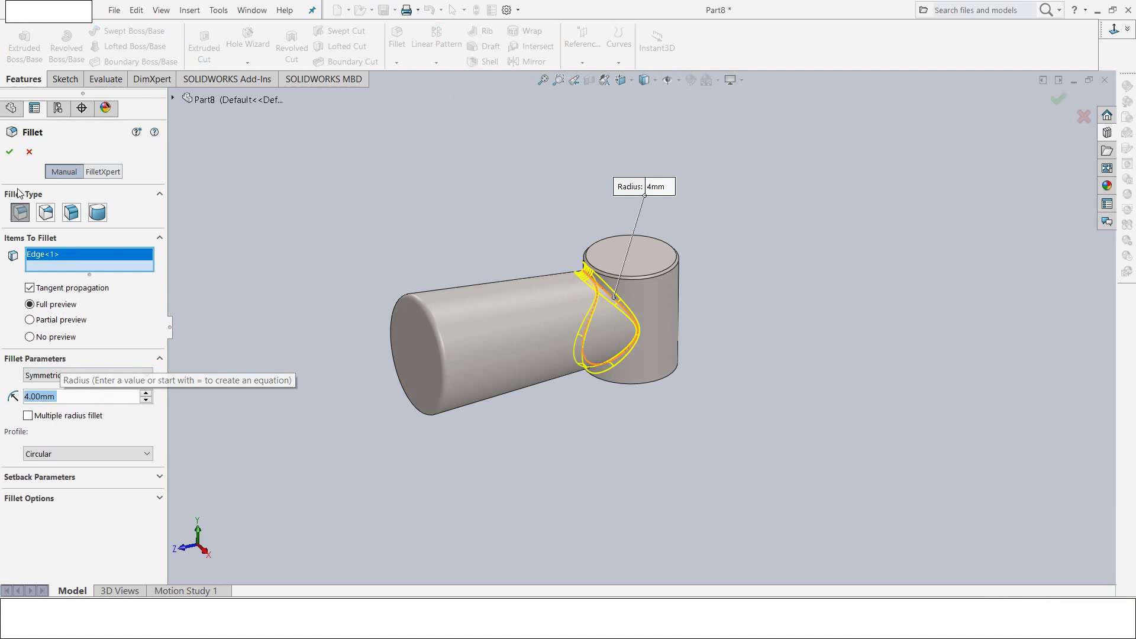
left_click(8, 152)
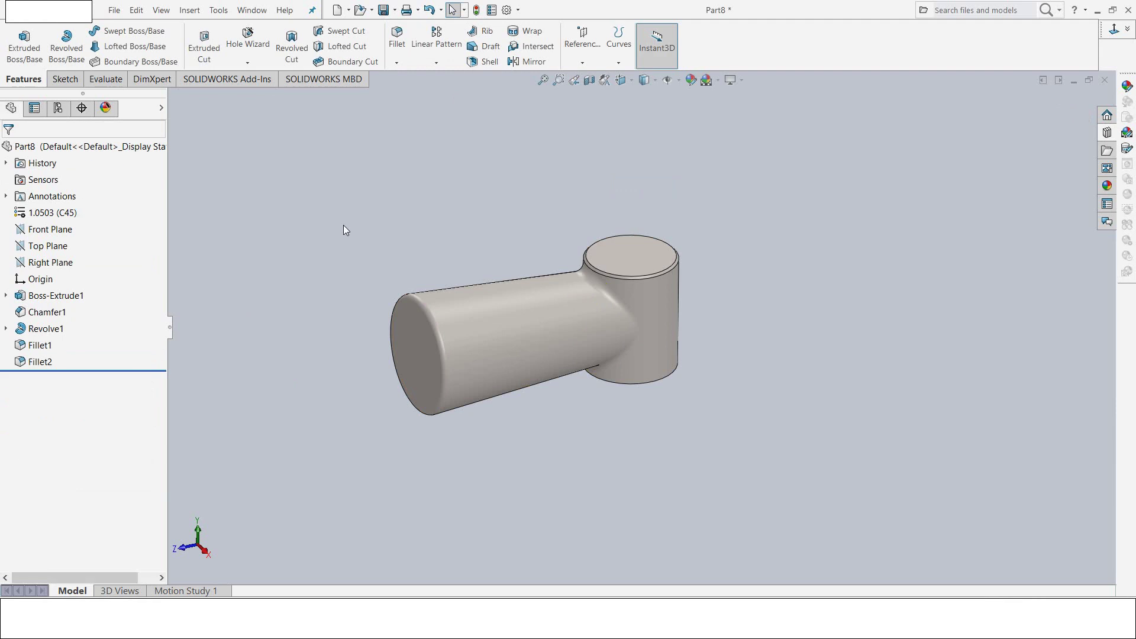
key("z")
middle_click_drag(403, 269, 390, 109)
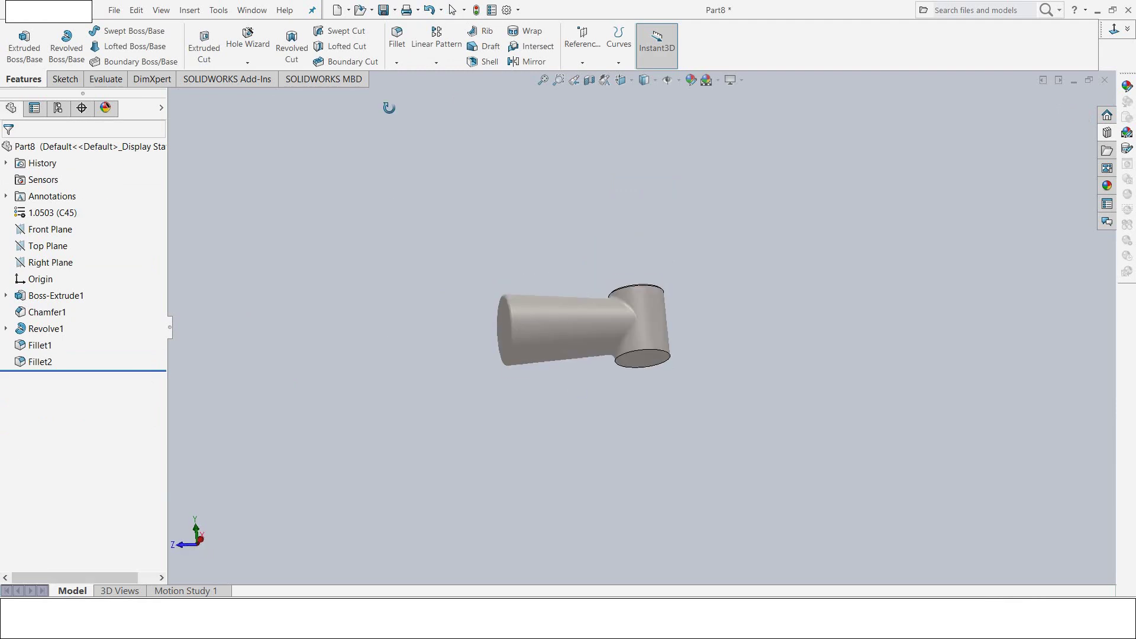
scroll(721, 354, "down", 3)
scroll(719, 349, "down", 3)
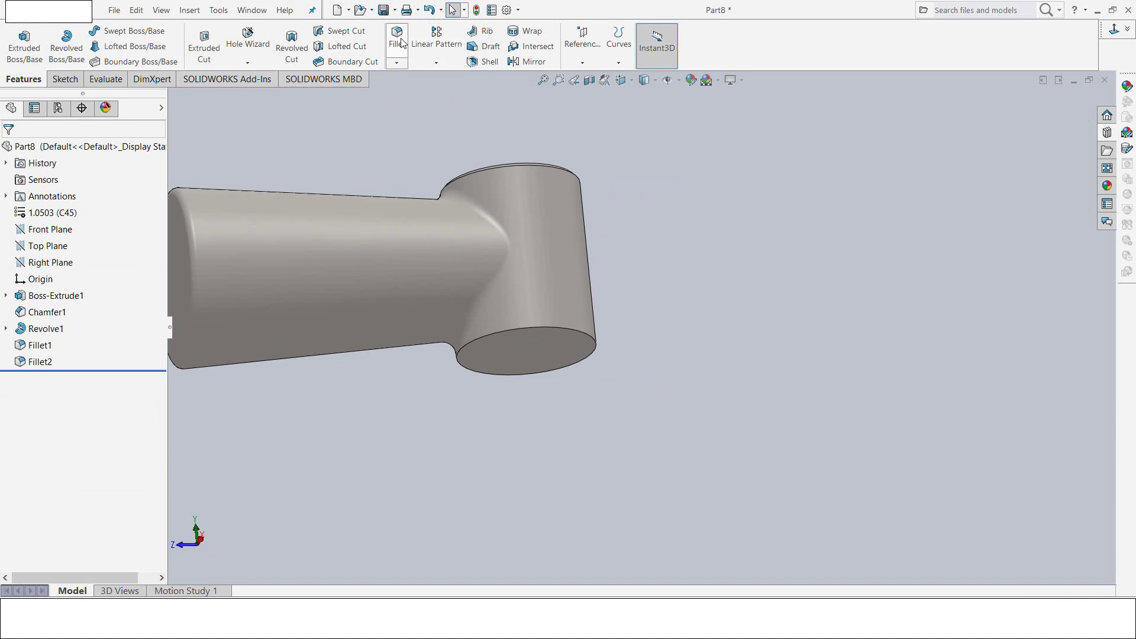
Step: Chamfer the cylinder's lower circular edge at 0.5 mm × 45°
left_click(396, 63)
left_click(409, 91)
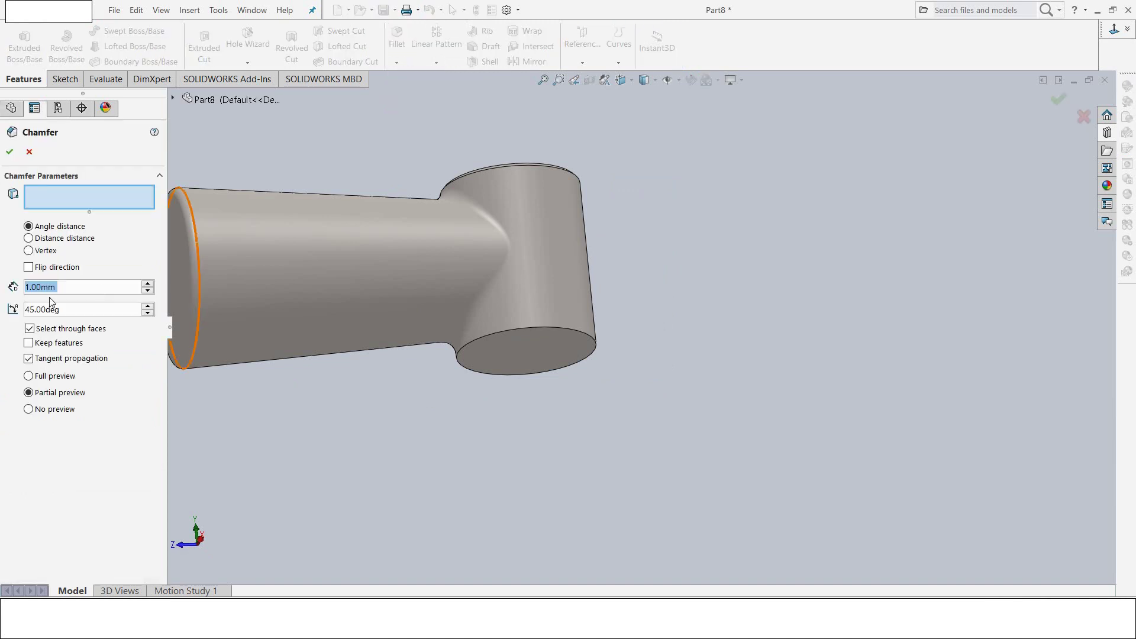
type("0.5")
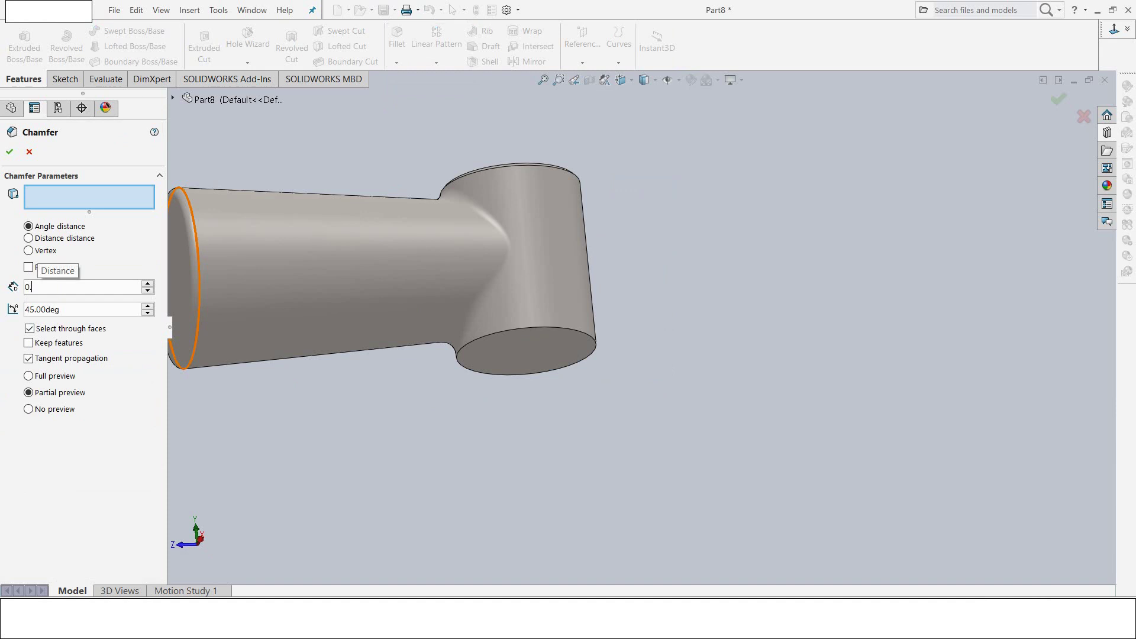
key("Return")
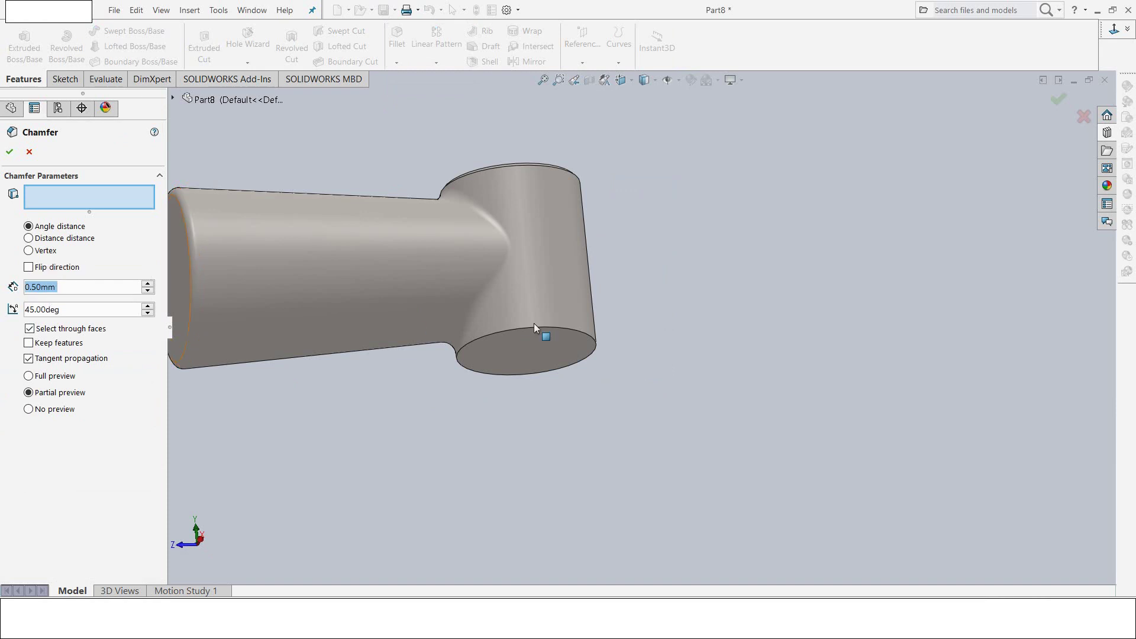
left_click(549, 328)
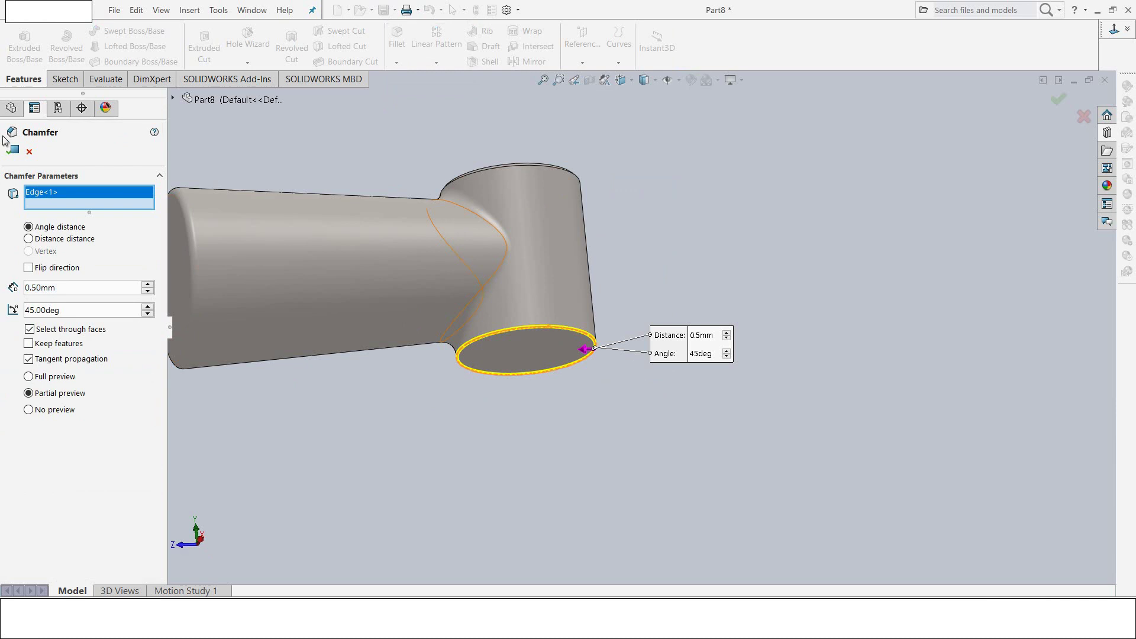
left_click(9, 153)
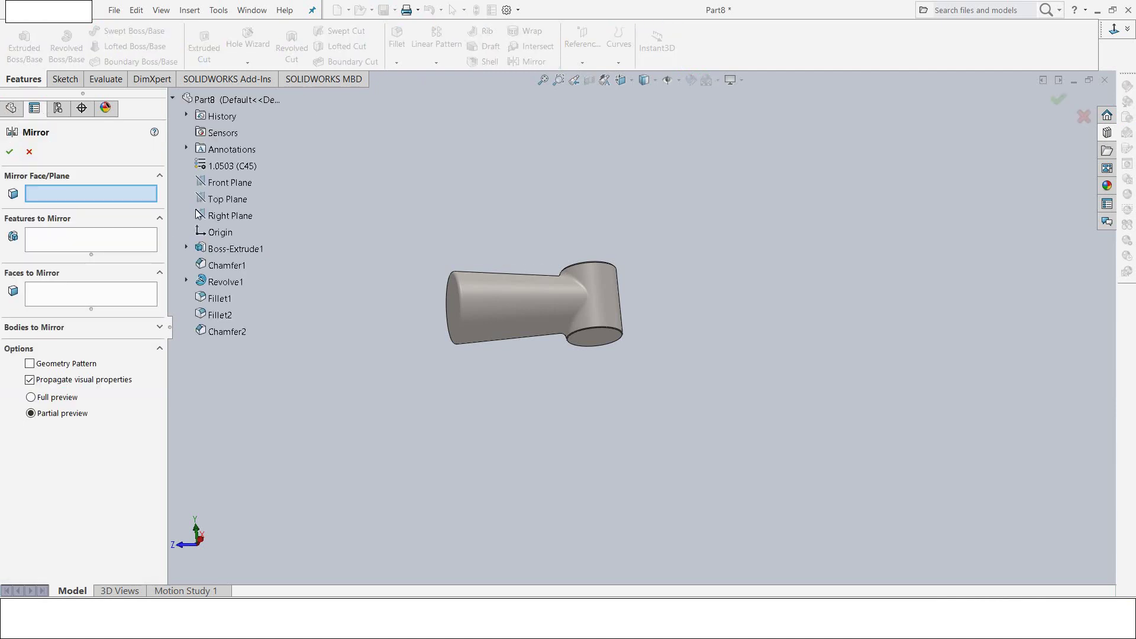
Step: Mirror Revolve1, Fillet2 and Fillet1 across the Front Plane
left_click(228, 188)
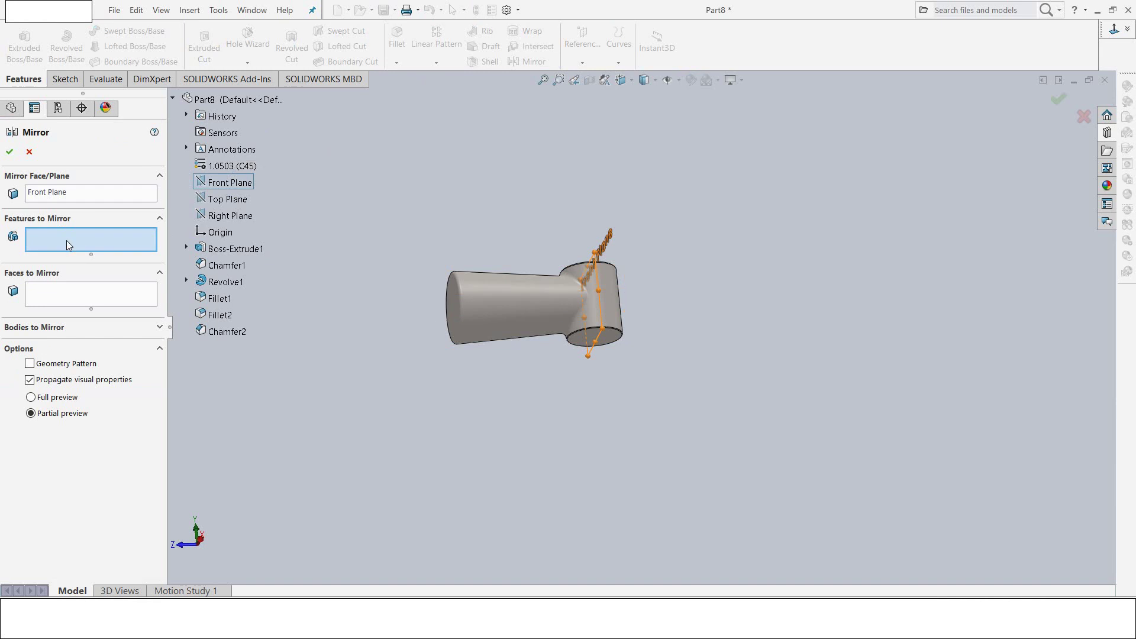
left_click(216, 286)
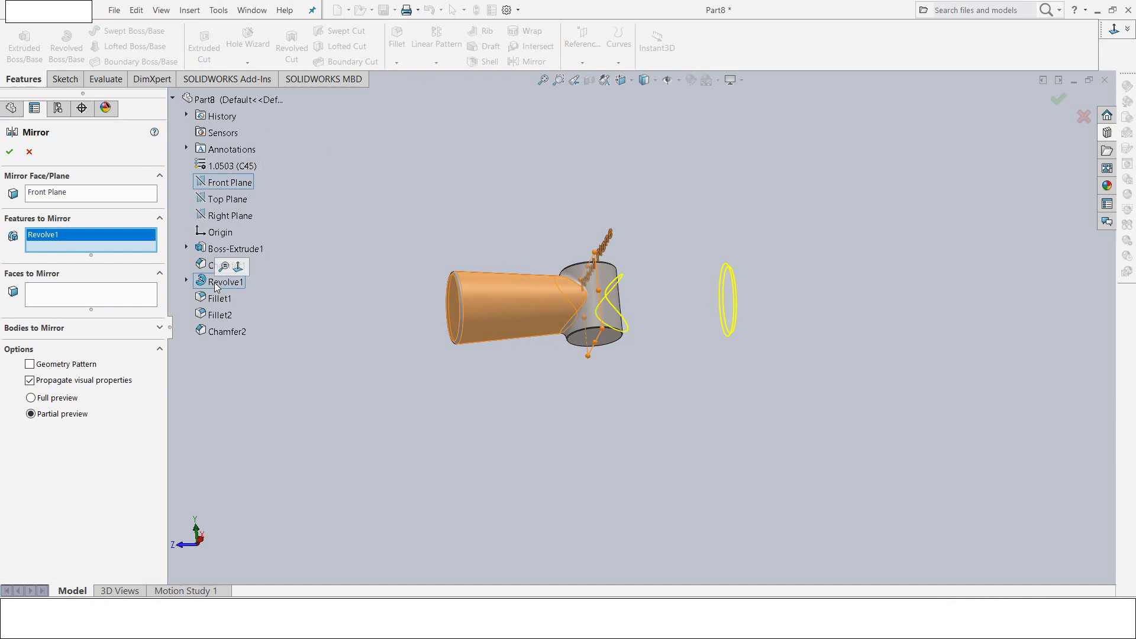
left_click(220, 318)
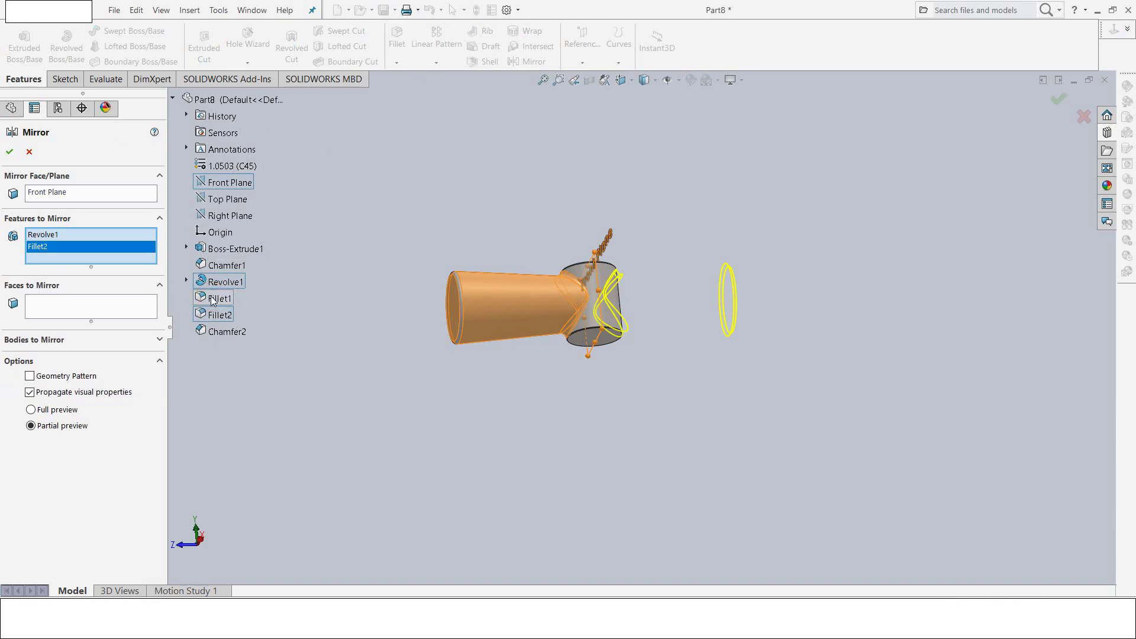
left_click(209, 299)
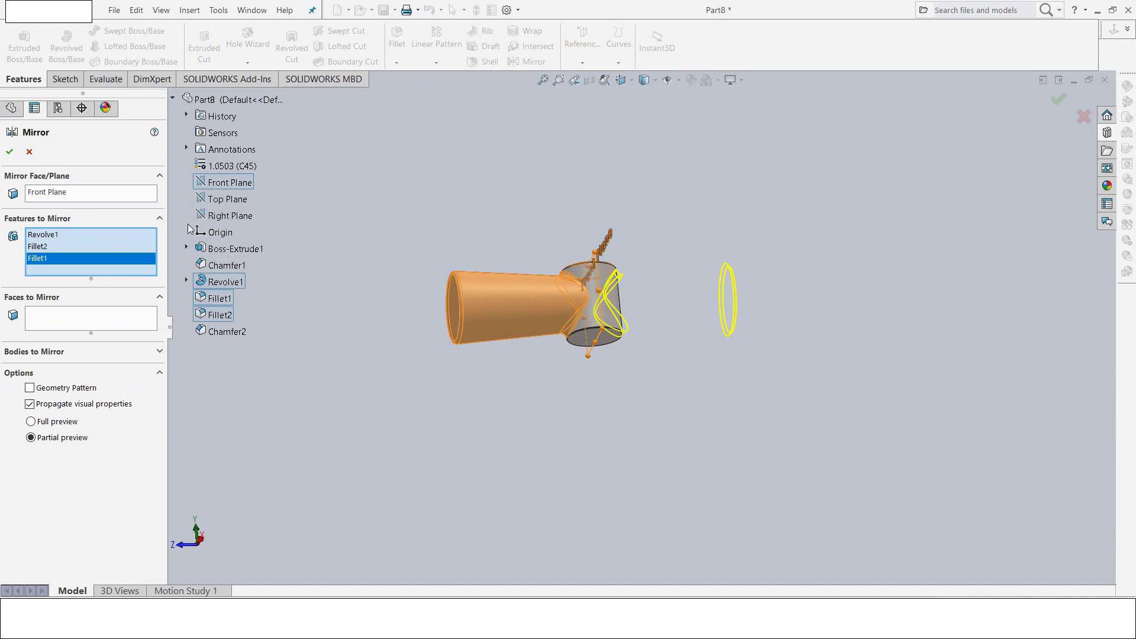
left_click(10, 152)
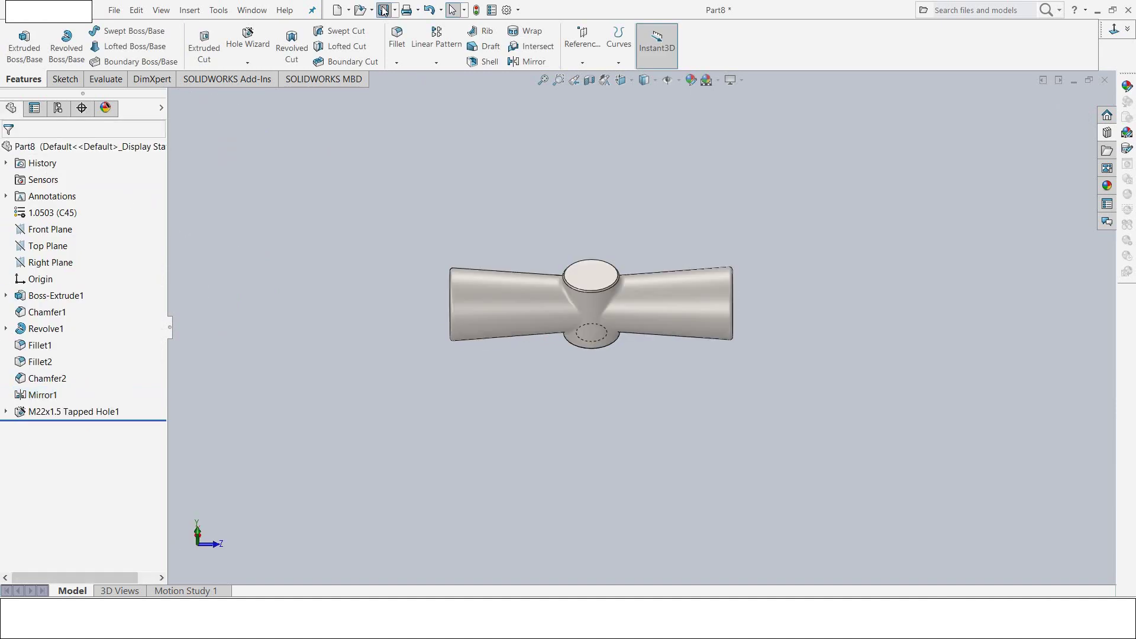
left_click(383, 11)
Step: Save the part as EX11.7
scroll(202, 160, "down", 1)
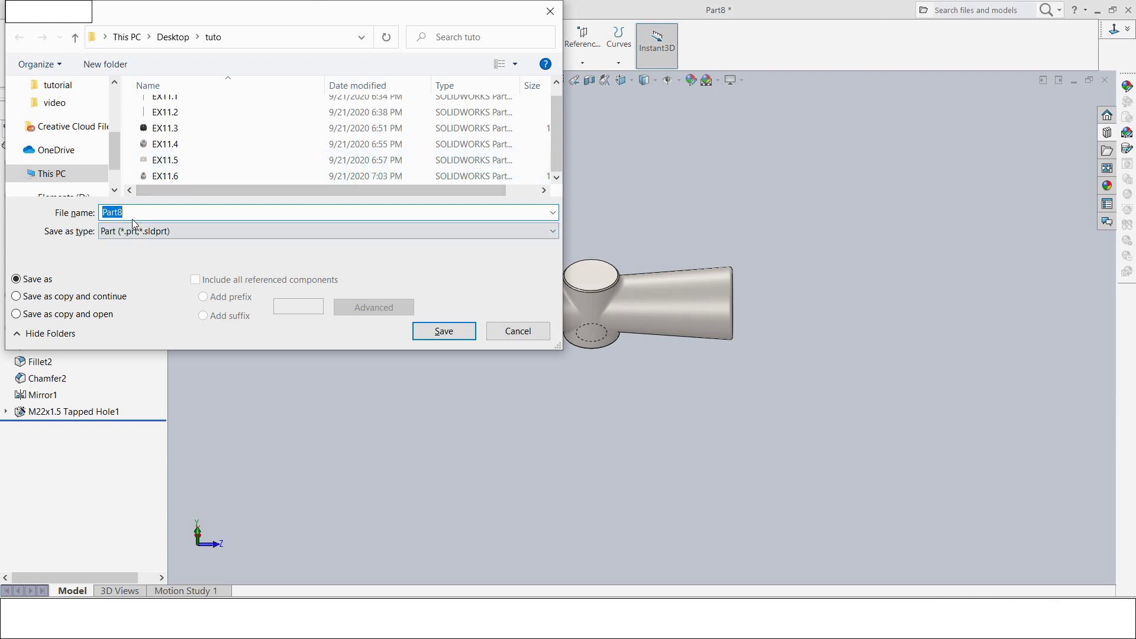
type("E")
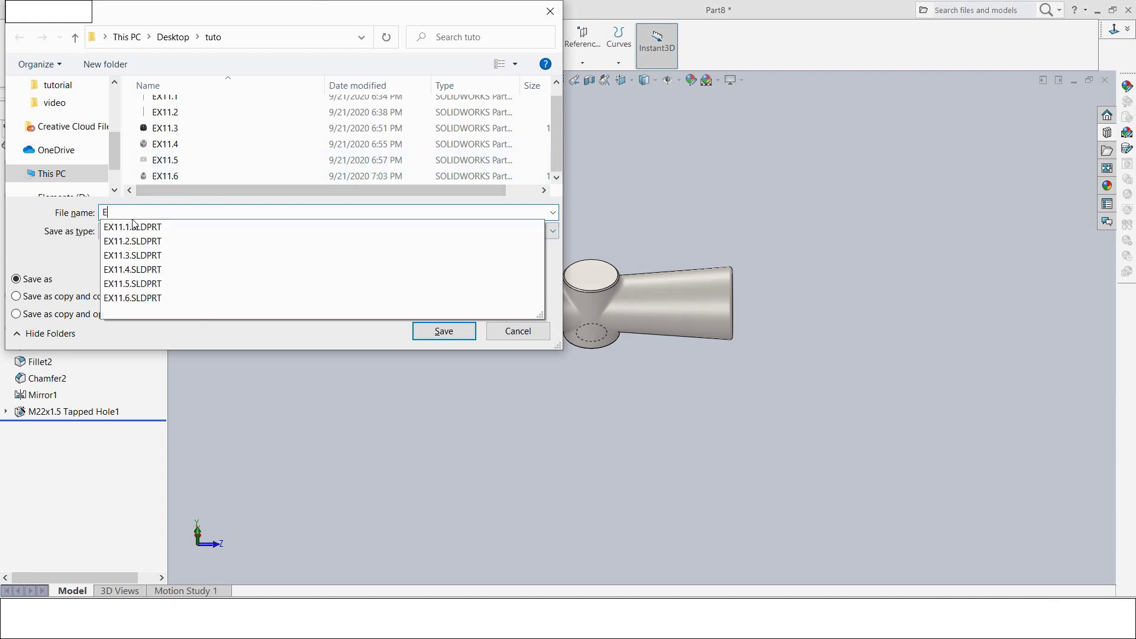
type("X11.")
type("7")
key("Return")
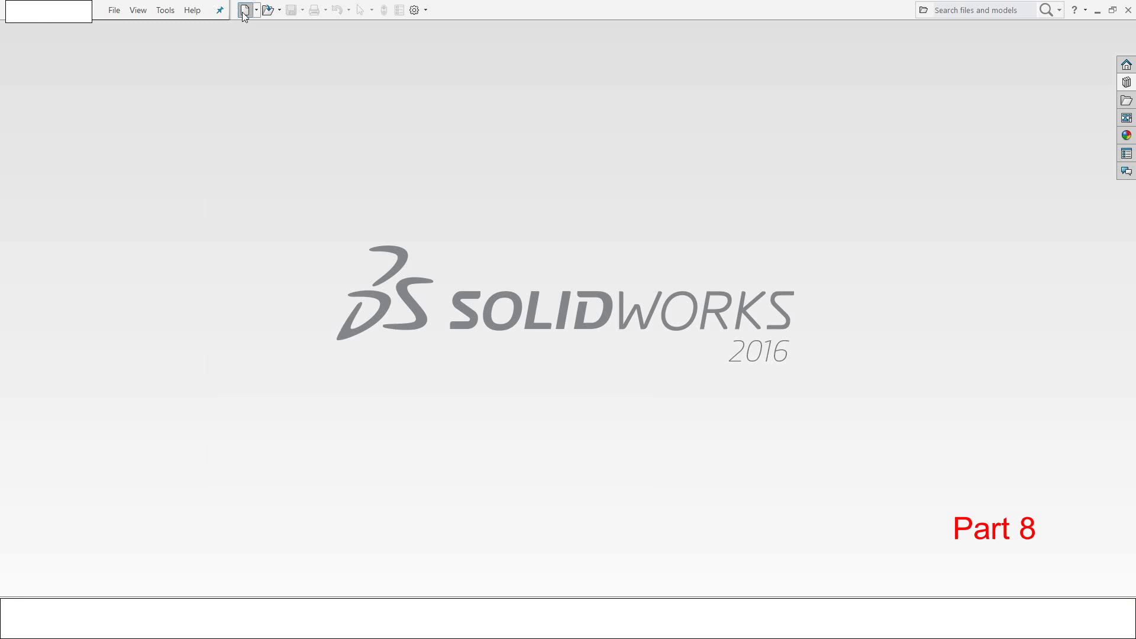
Step: Create a new part document and start a new sketch in it
left_click(243, 12)
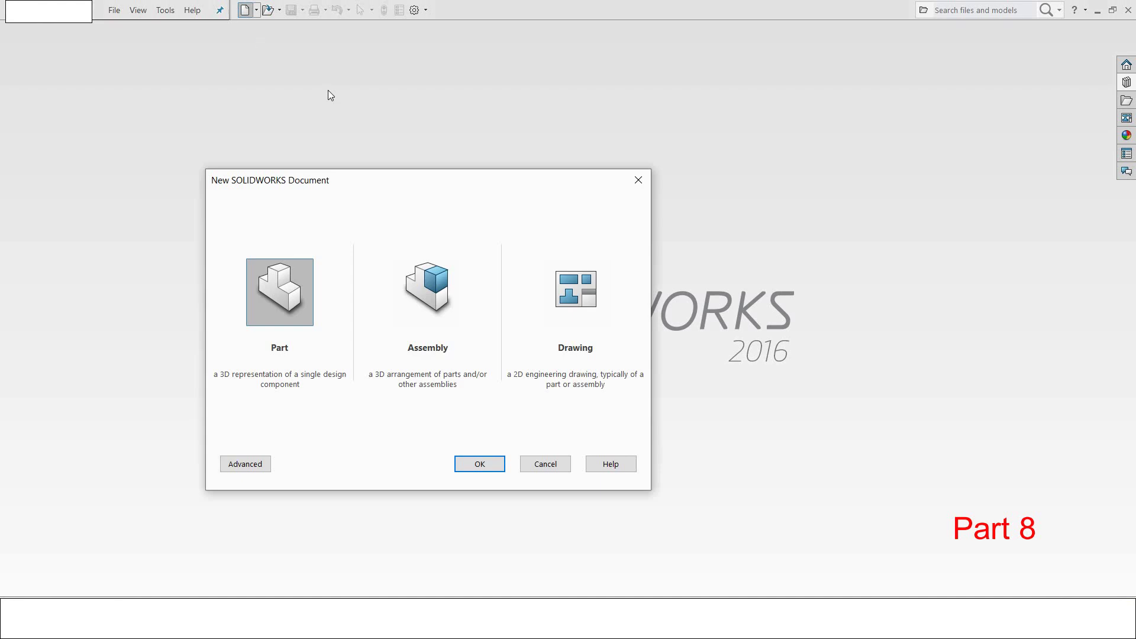
left_click(479, 464)
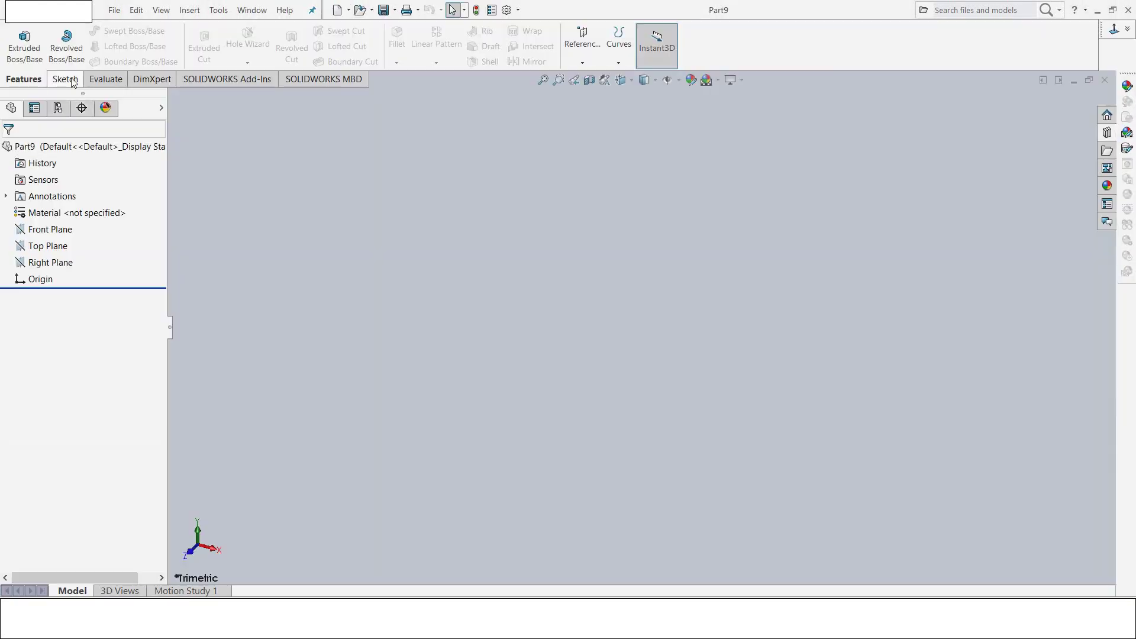
left_click(72, 83)
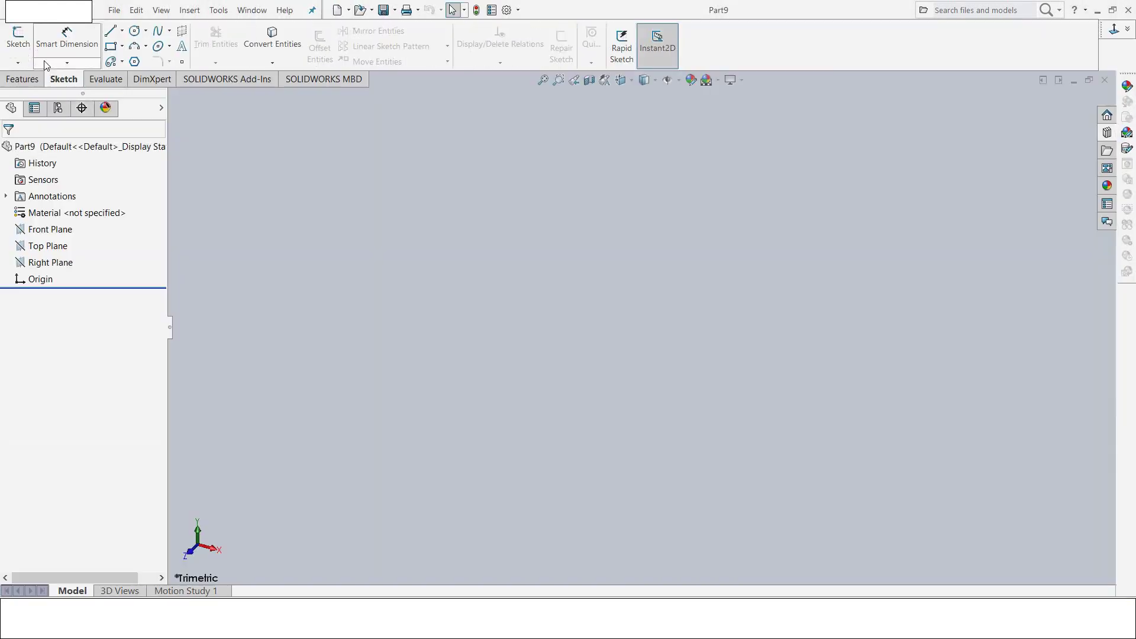
left_click(20, 45)
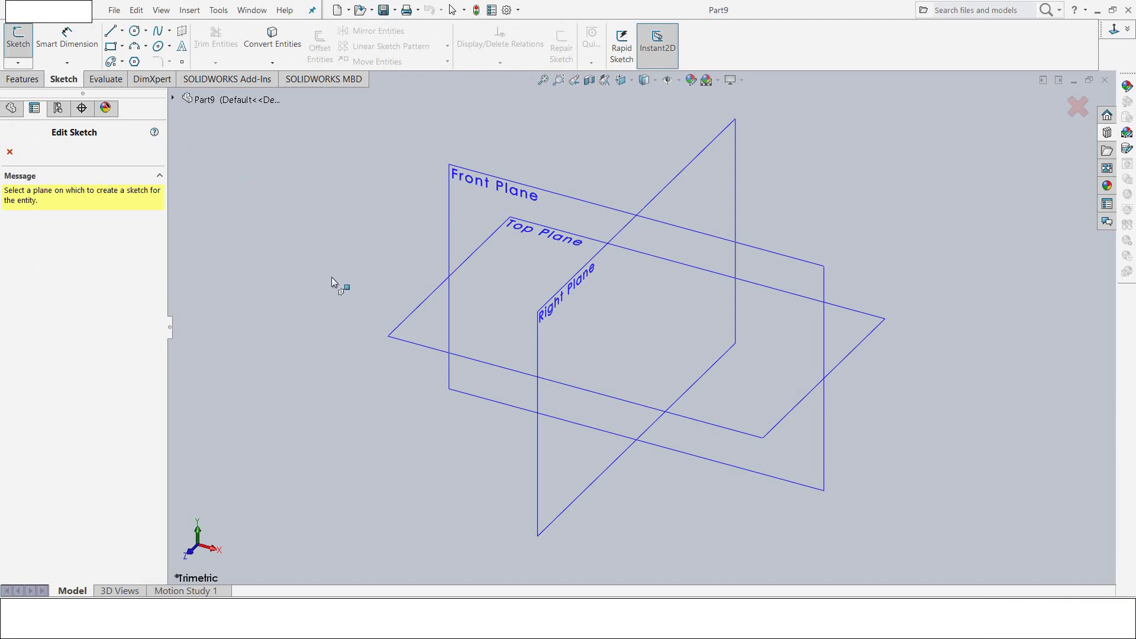
Step: Draw a circle centred on the origin on the Top Plane
left_click(404, 342)
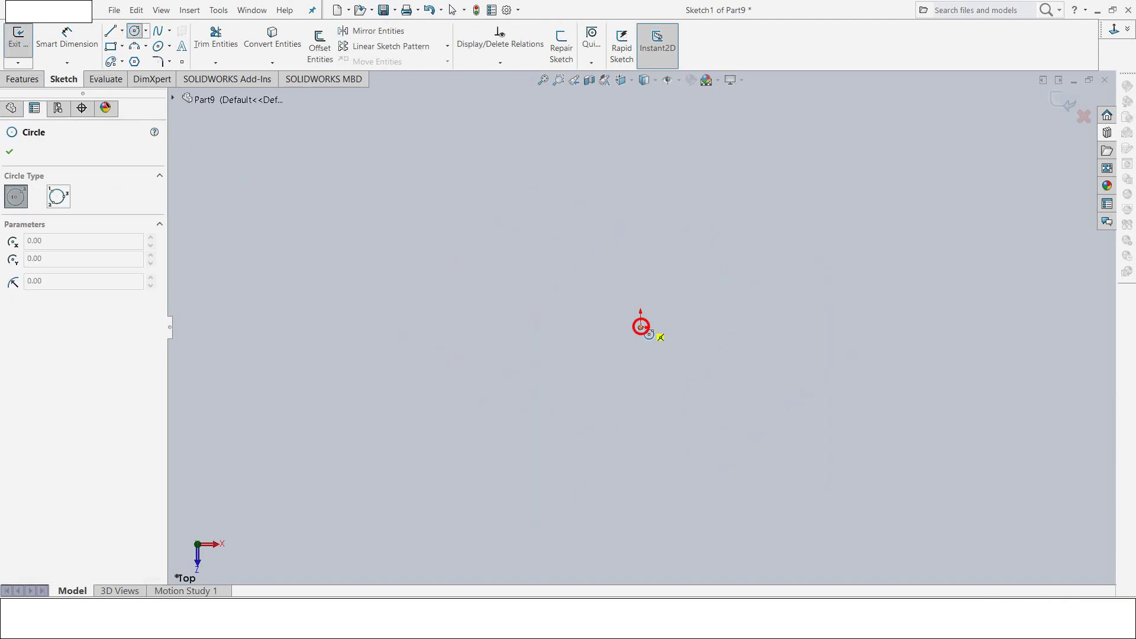
left_click(641, 326)
left_click(710, 259)
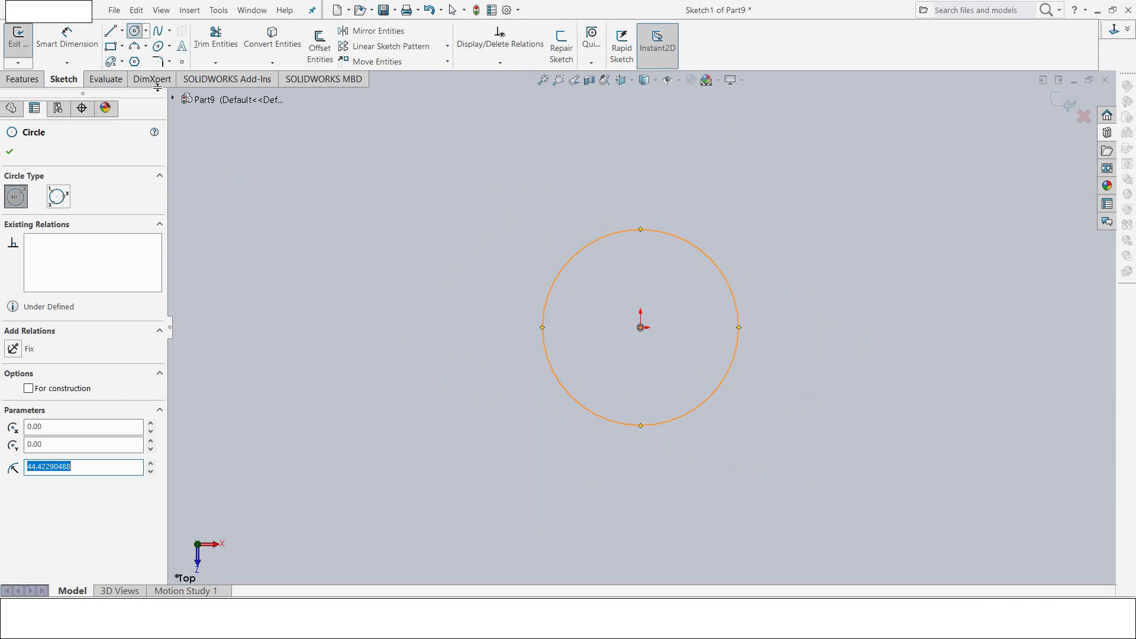
Step: Dimension the circle to a 35 mm diameter
left_click(66, 32)
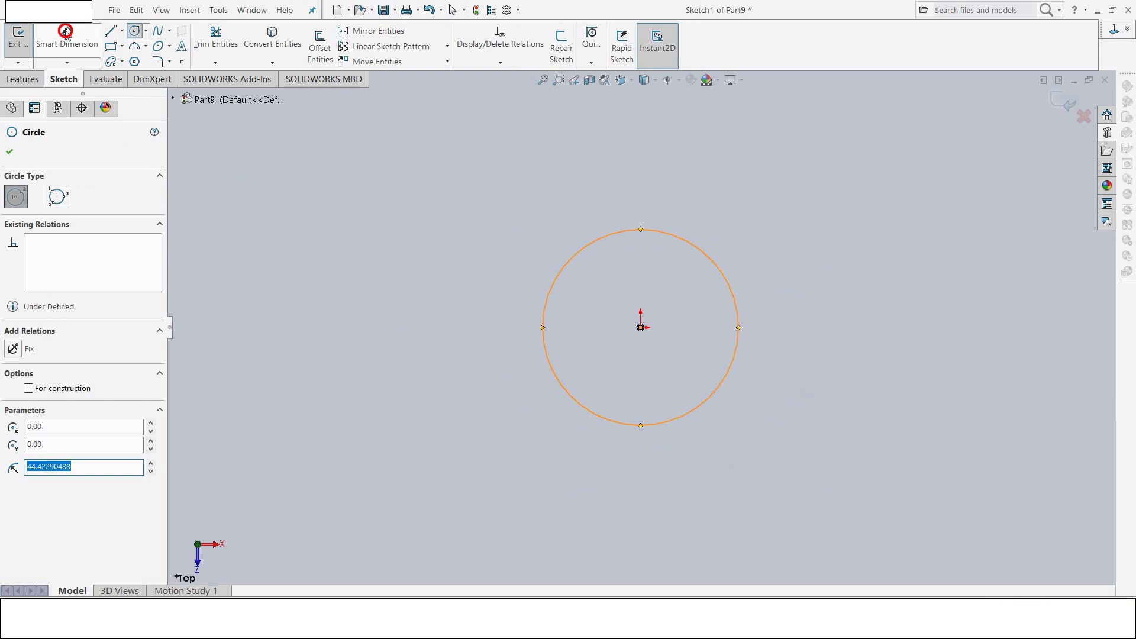
left_click(715, 267)
left_click(776, 226)
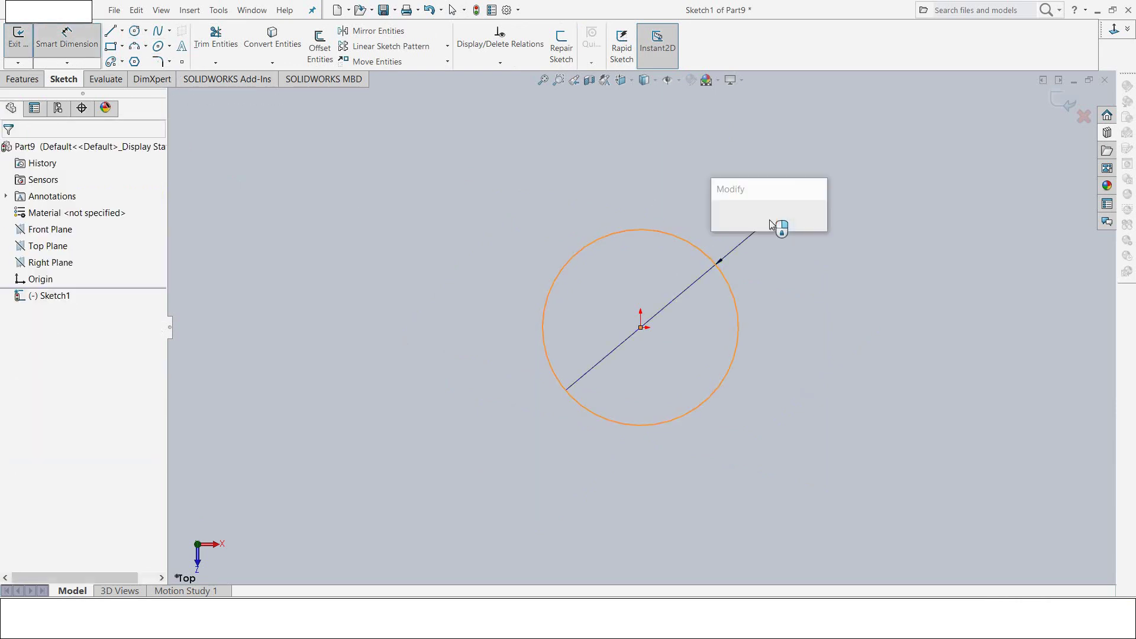
type("35")
key("Return")
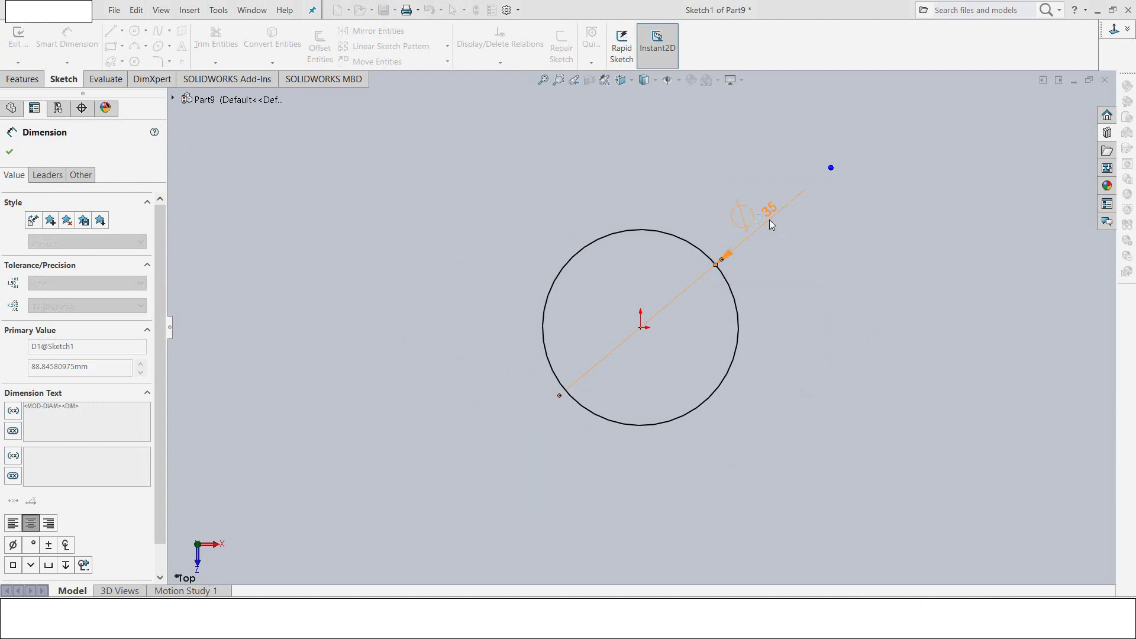
left_click(189, 11)
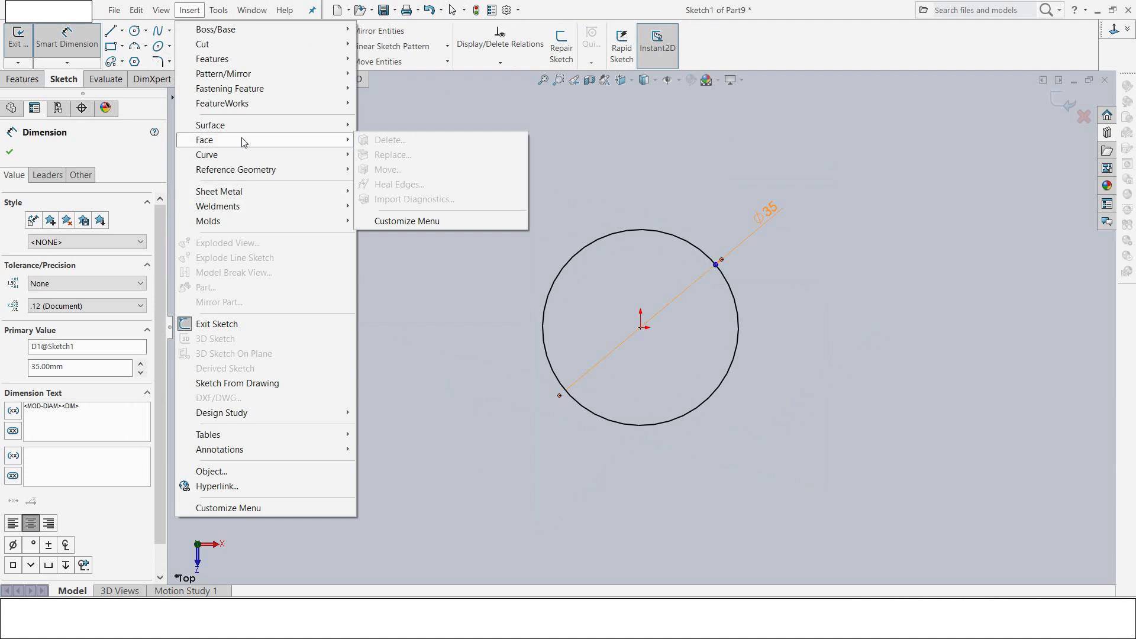
mouse_move(207, 155)
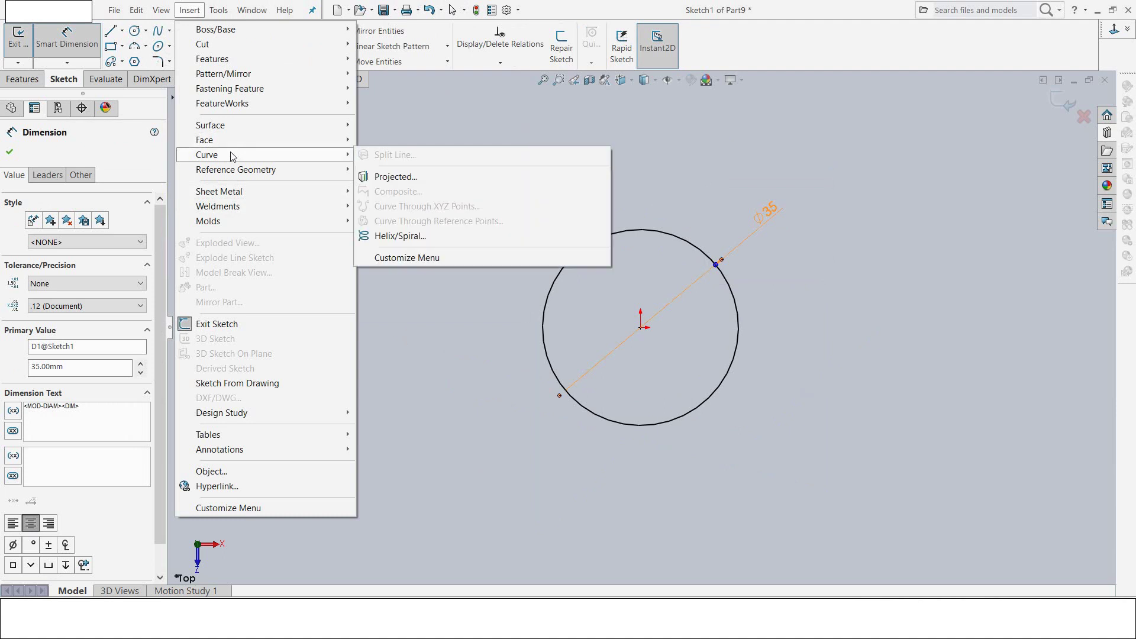
Step: Create a helix from the 35 mm circle with 8 mm pitch and 4 revolutions
left_click(382, 237)
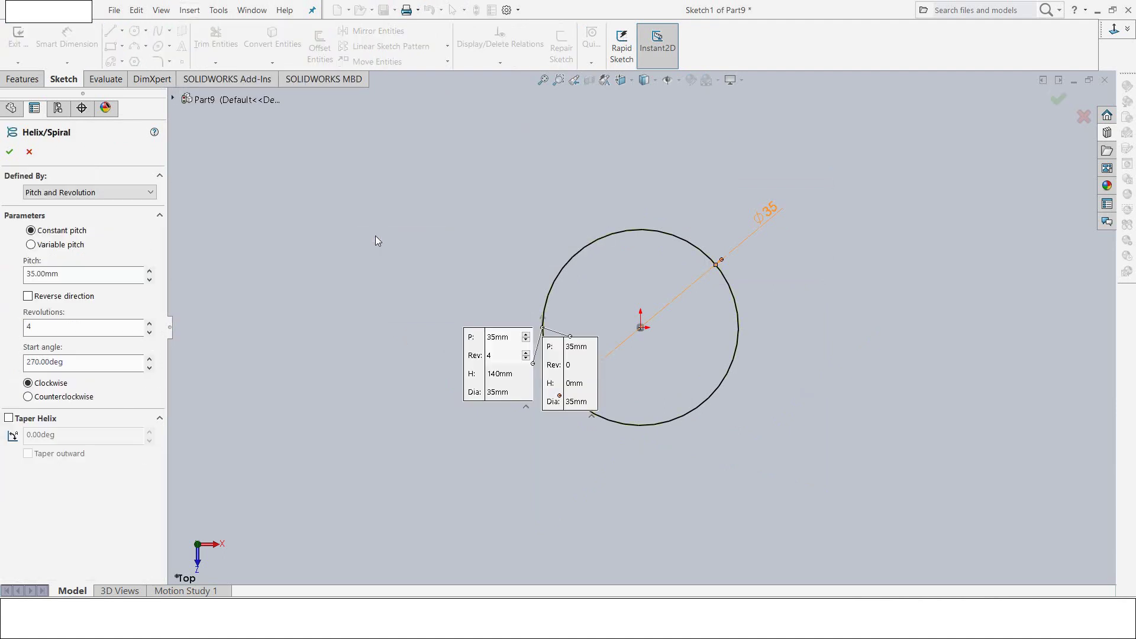
left_click_drag(74, 274, 26, 275)
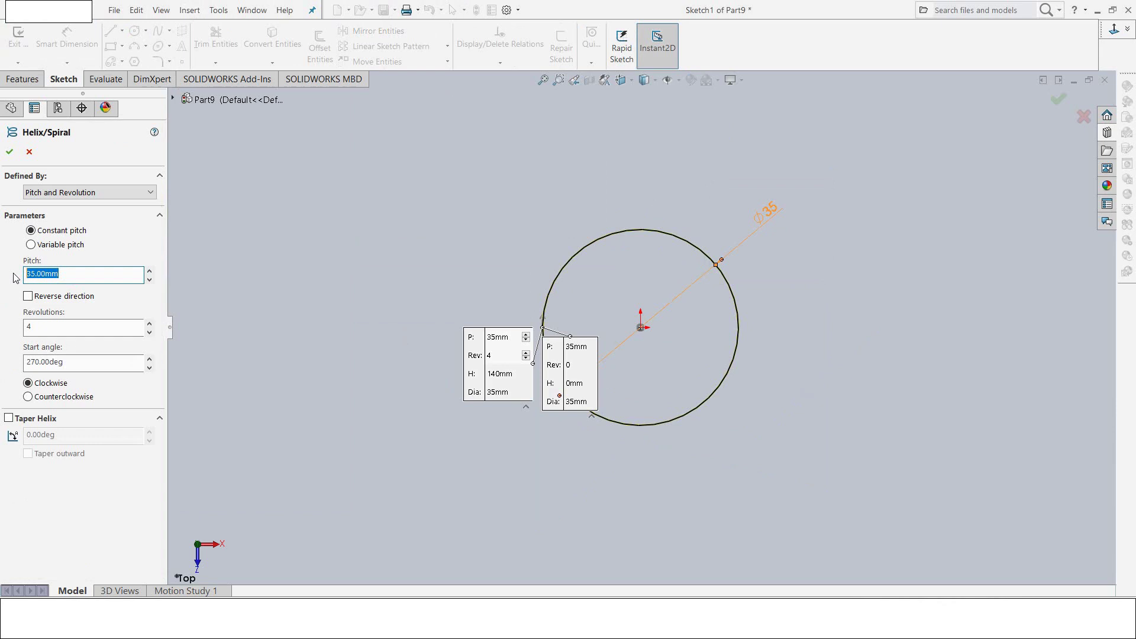
type("8")
left_click(45, 325)
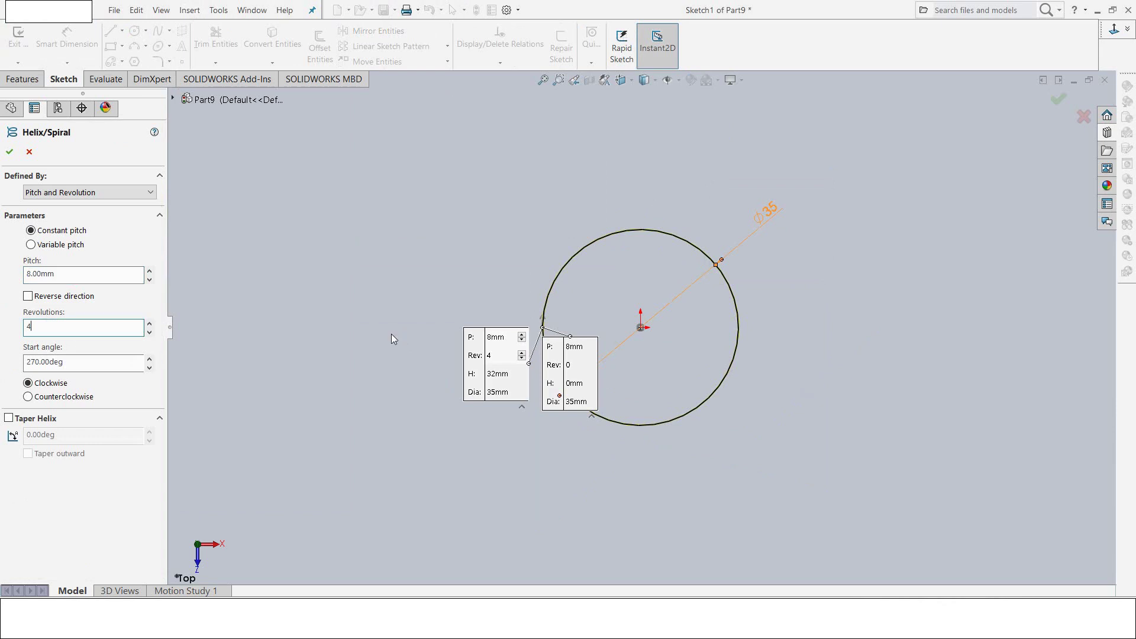
mouse_move(391, 338)
middle_mouse_down()
mouse_move(406, 267)
mouse_move(257, 222)
middle_mouse_up()
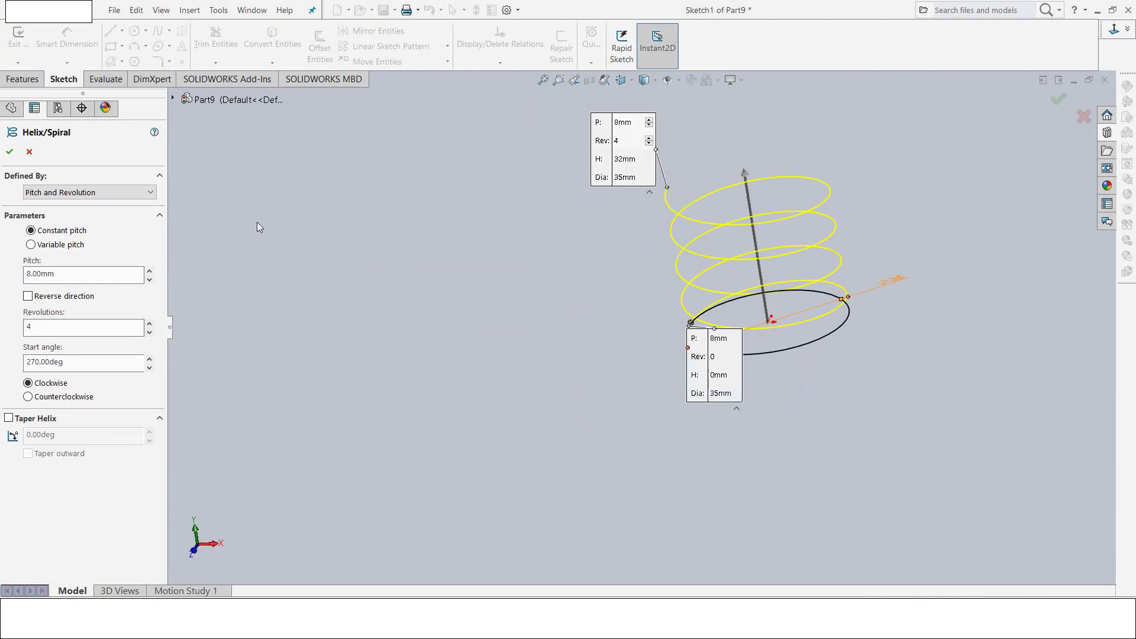
left_click(10, 151)
left_click(355, 277)
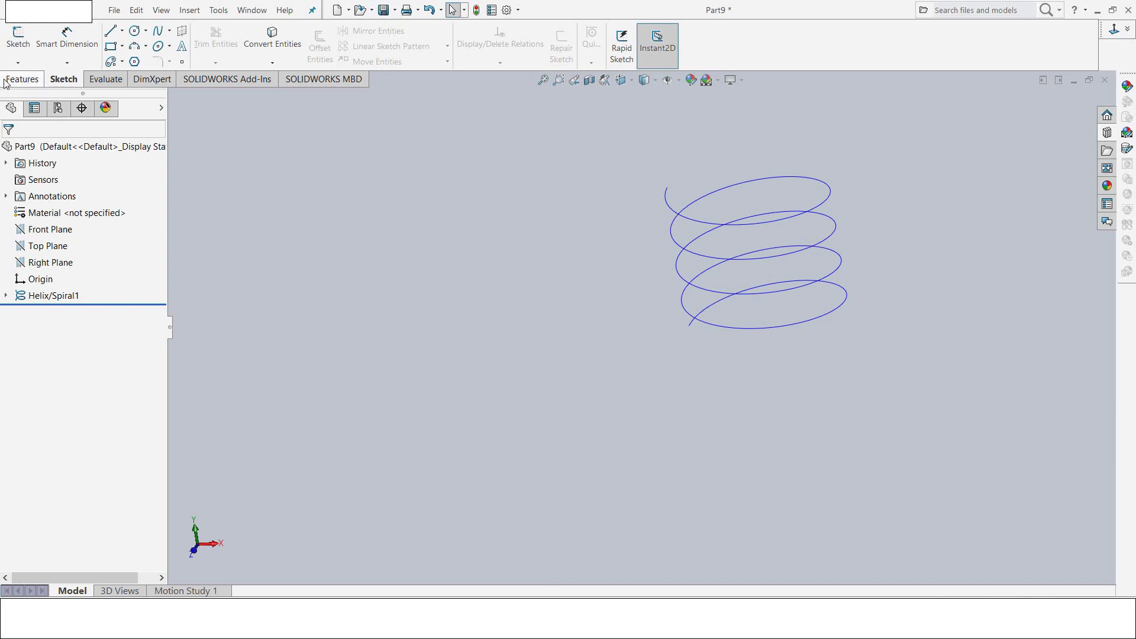
Step: Add Plane1 through the helix's lower end point, perpendicular to the helix curve
left_click(22, 79)
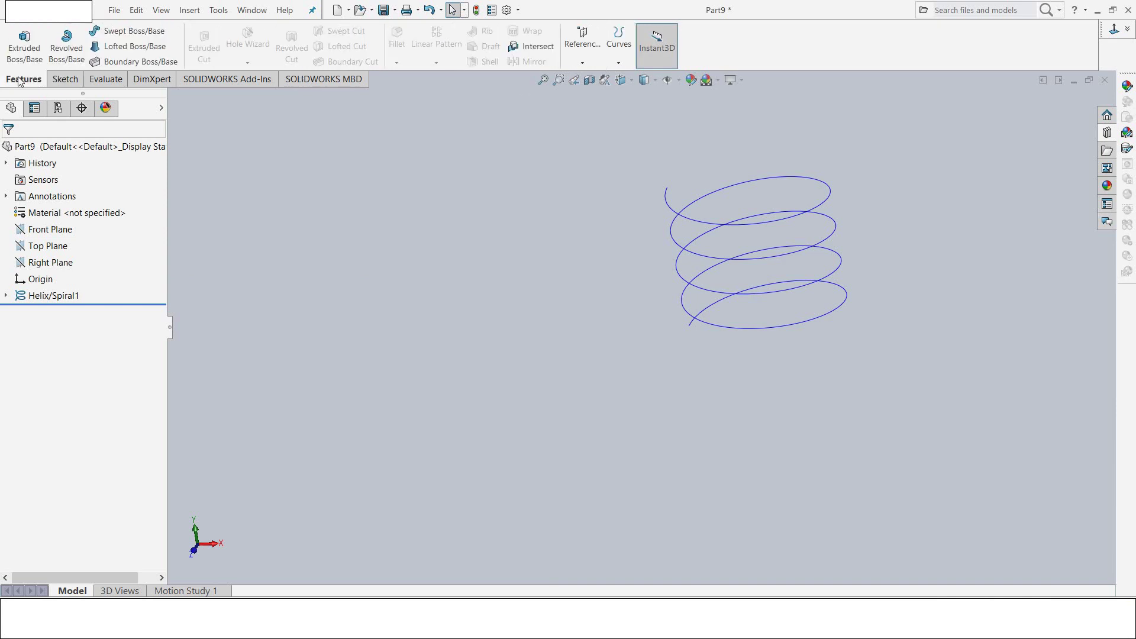
left_click(588, 42)
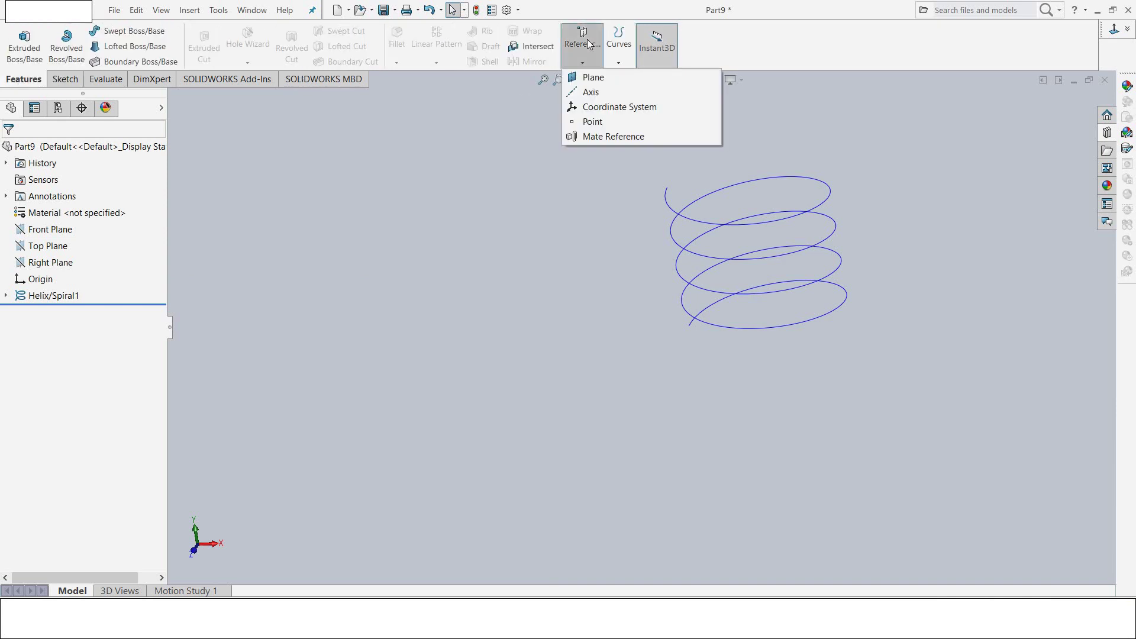
left_click(589, 79)
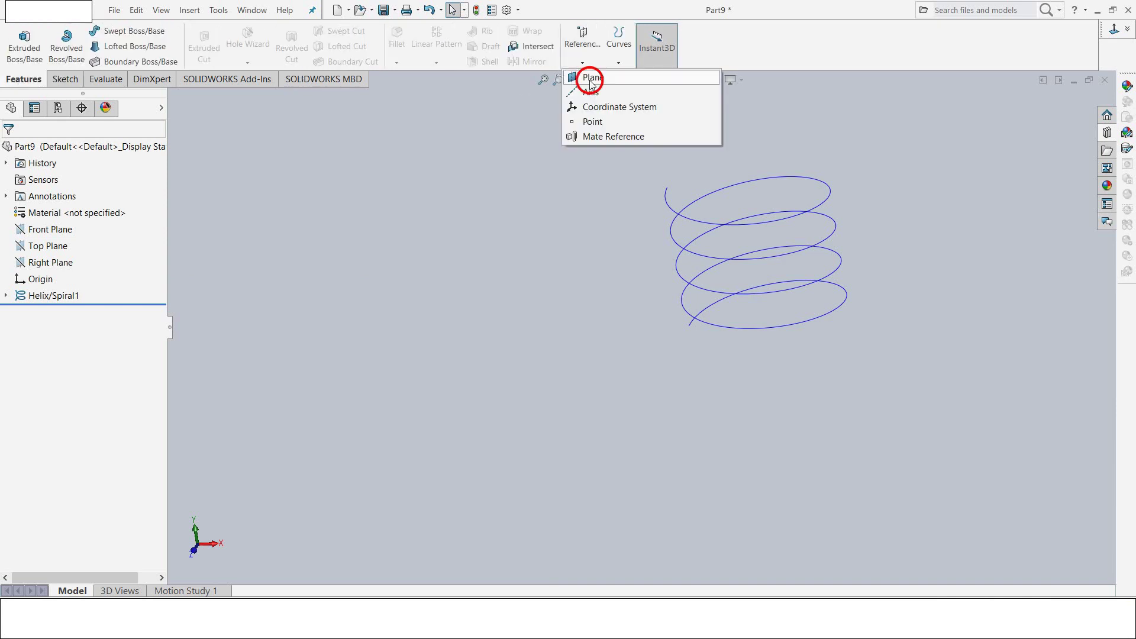
left_click(688, 327)
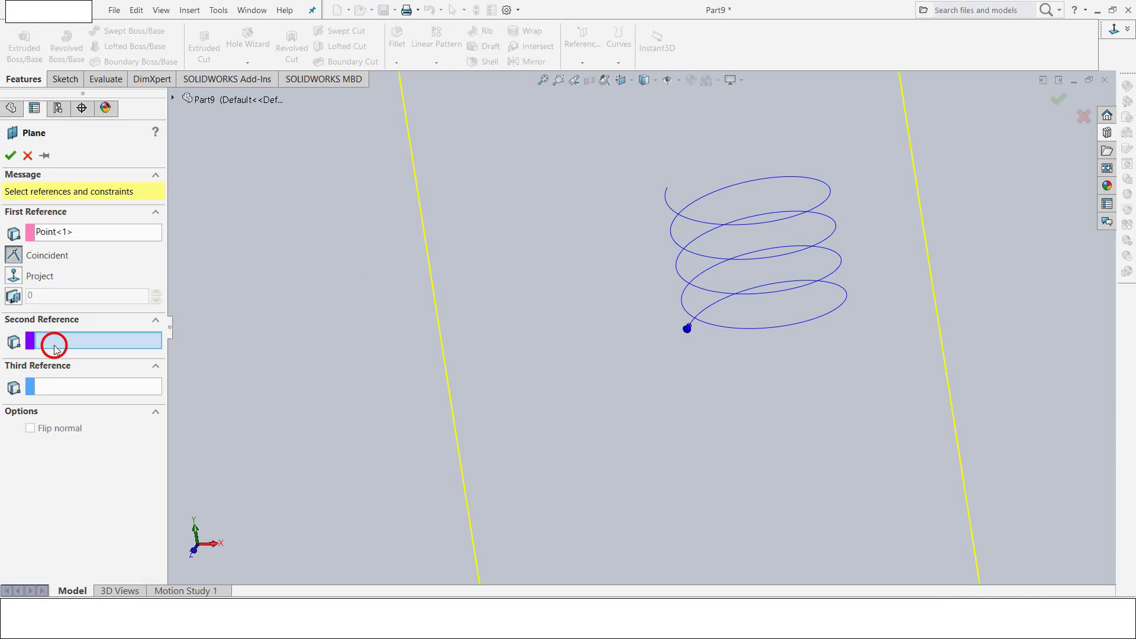
left_click(701, 314)
left_click(10, 155)
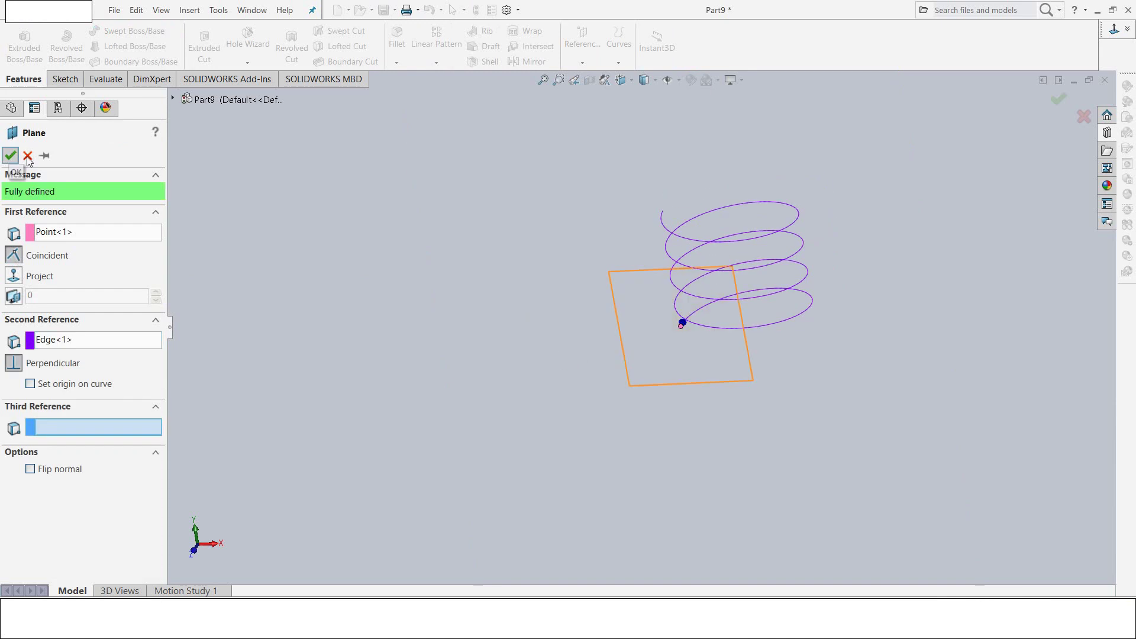
left_click(66, 80)
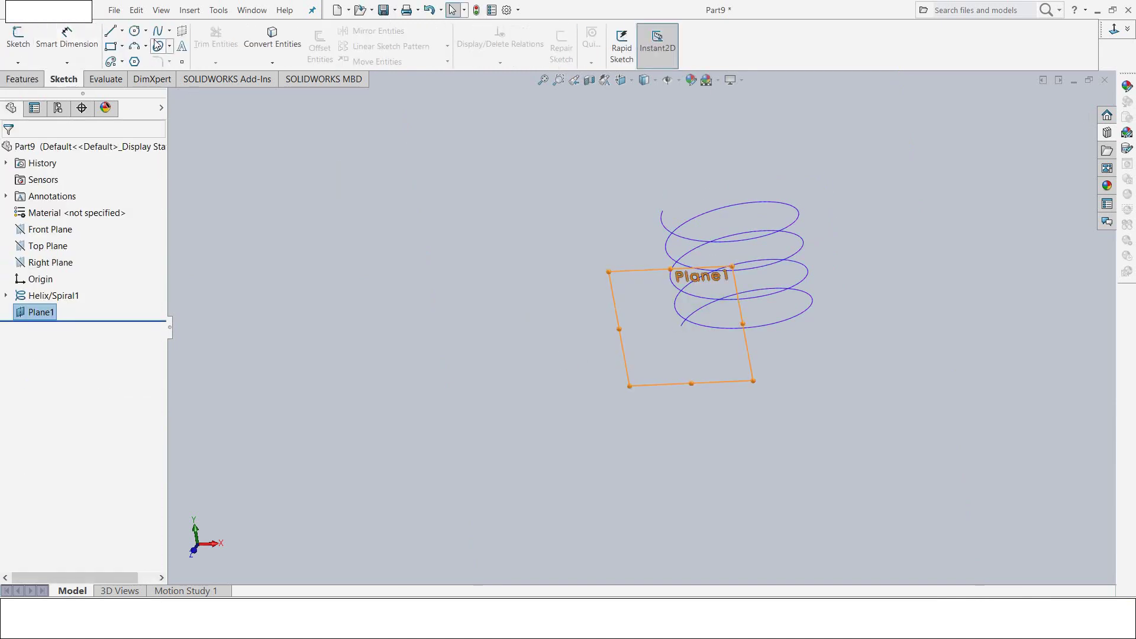
Step: Draw a 4 mm diameter circle on Plane1 centred at the helix end
left_click(135, 30)
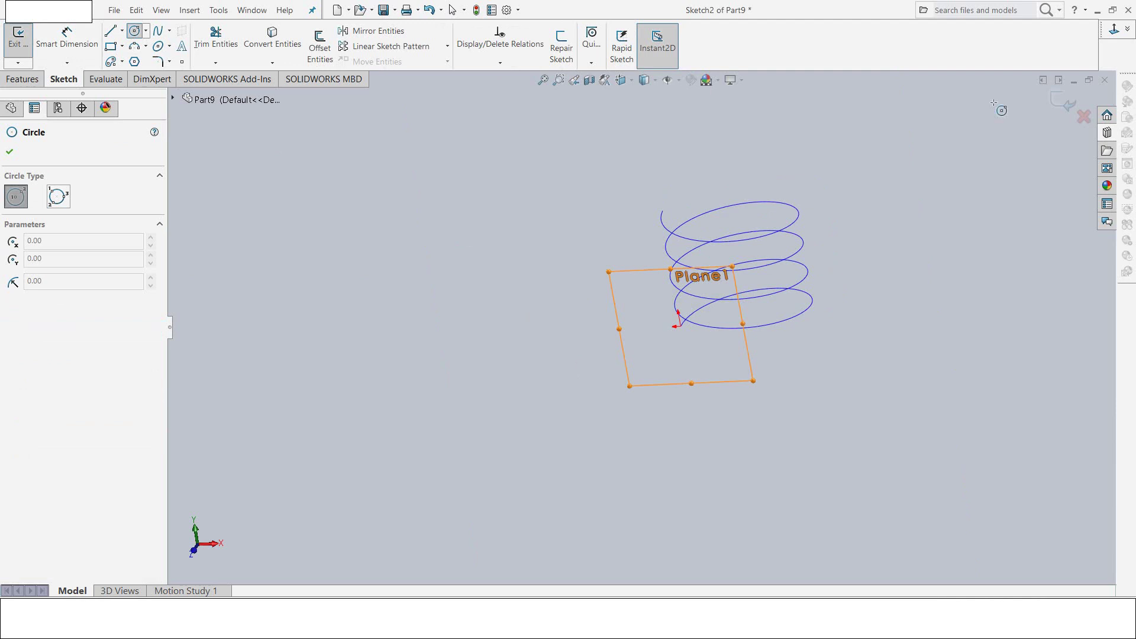
left_click(1112, 30)
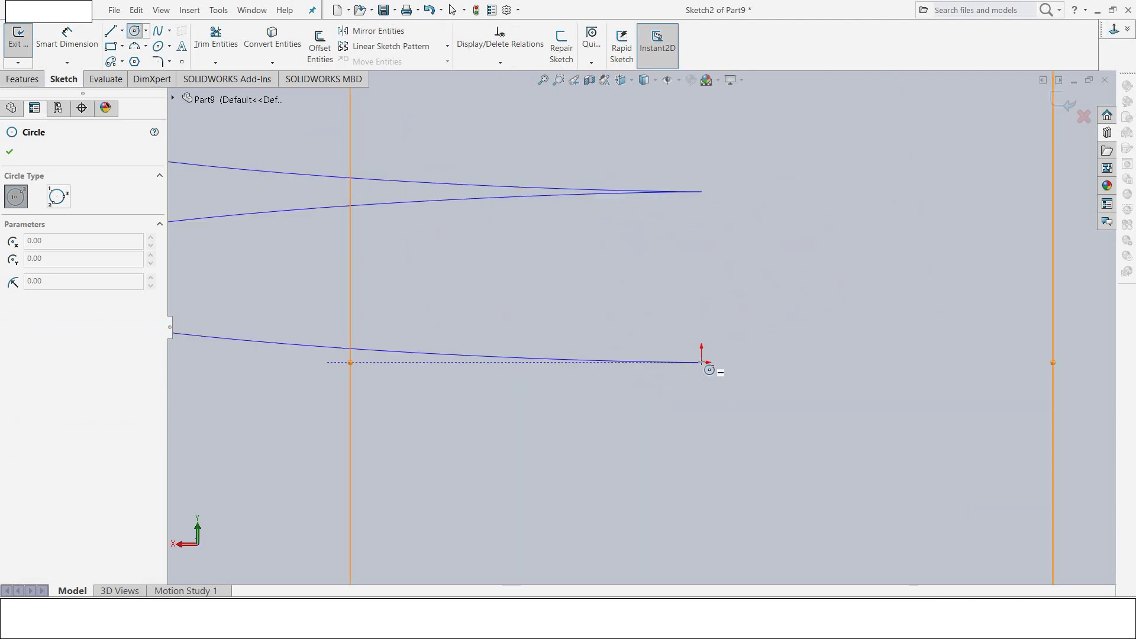
left_click(701, 362)
left_click(67, 38)
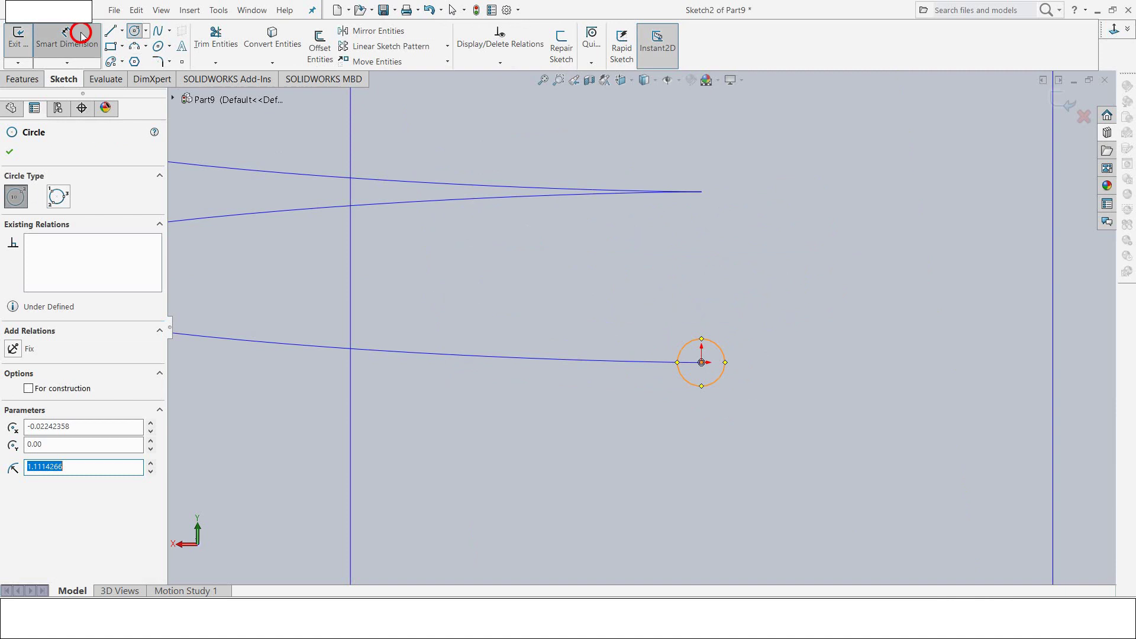
left_click(708, 385)
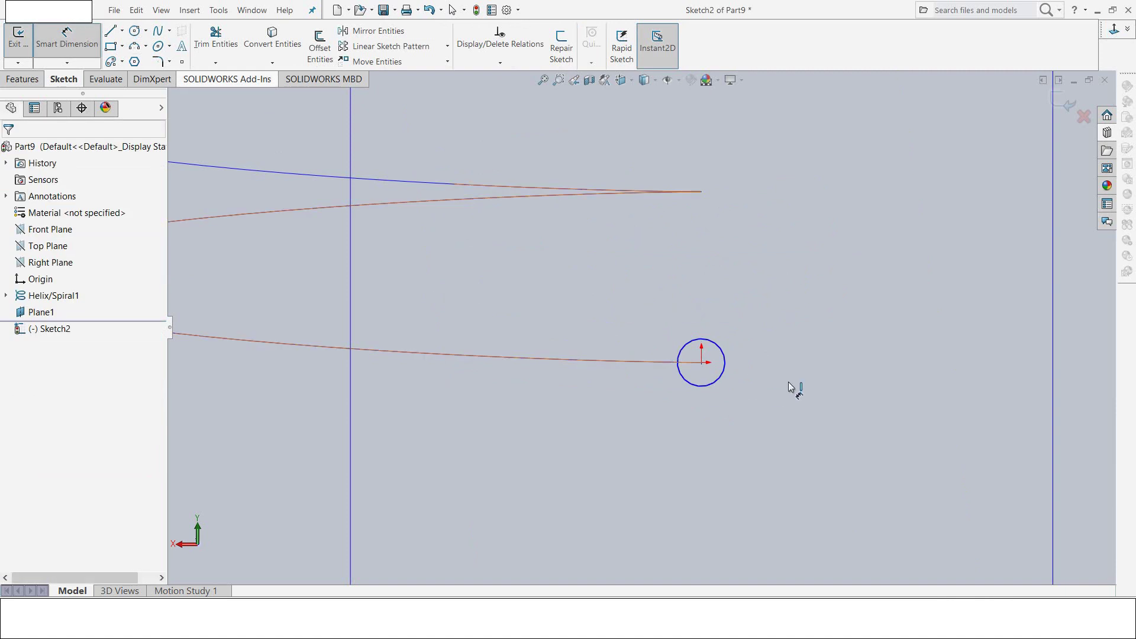
left_click(725, 355)
left_click(768, 331)
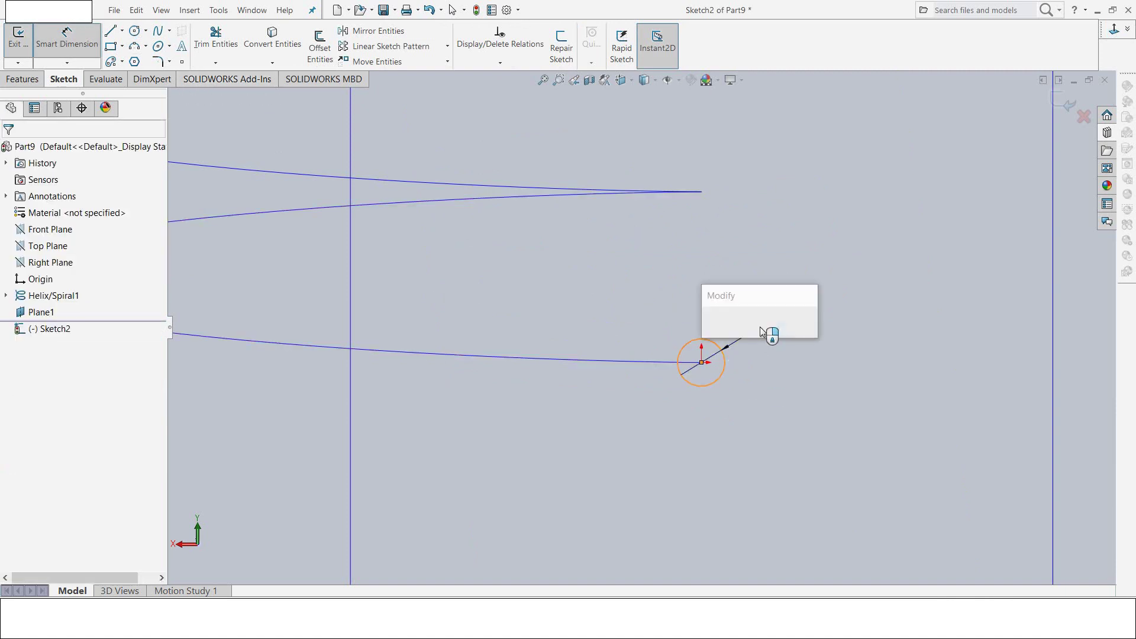
type("4")
key("Return")
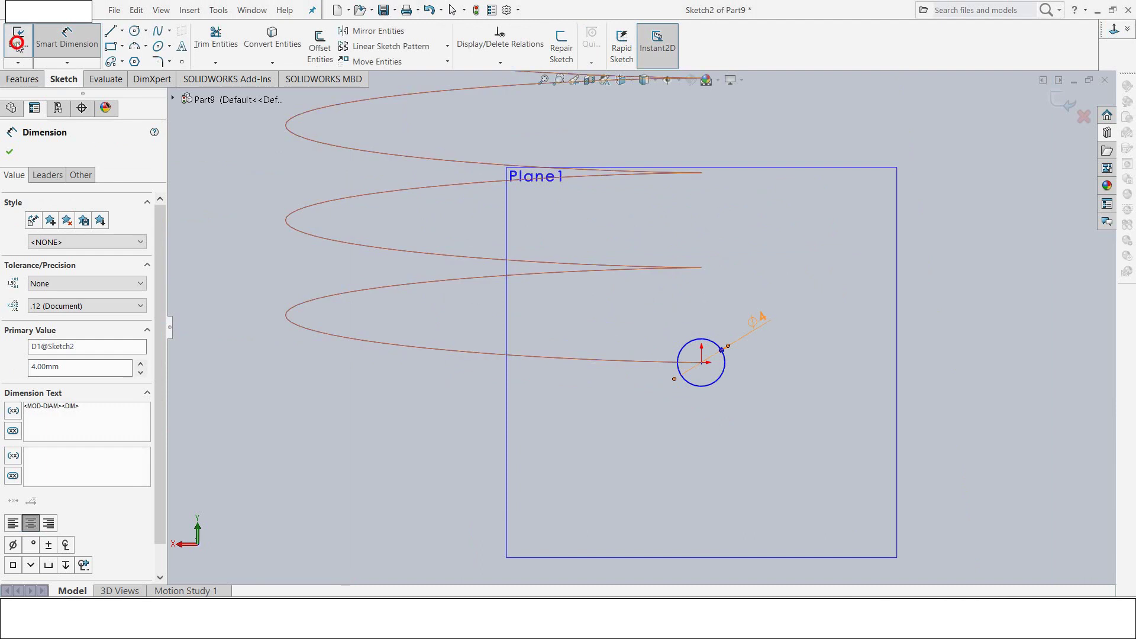
Step: Exit the circle sketch and hide Plane1
left_click(18, 43)
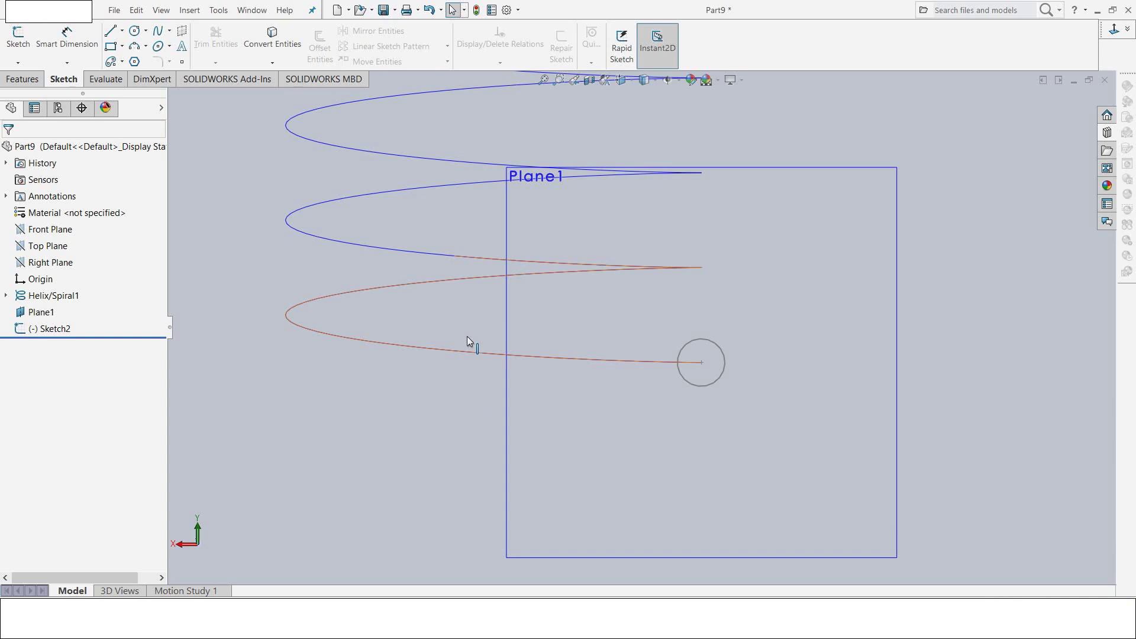
key("z")
key("z")
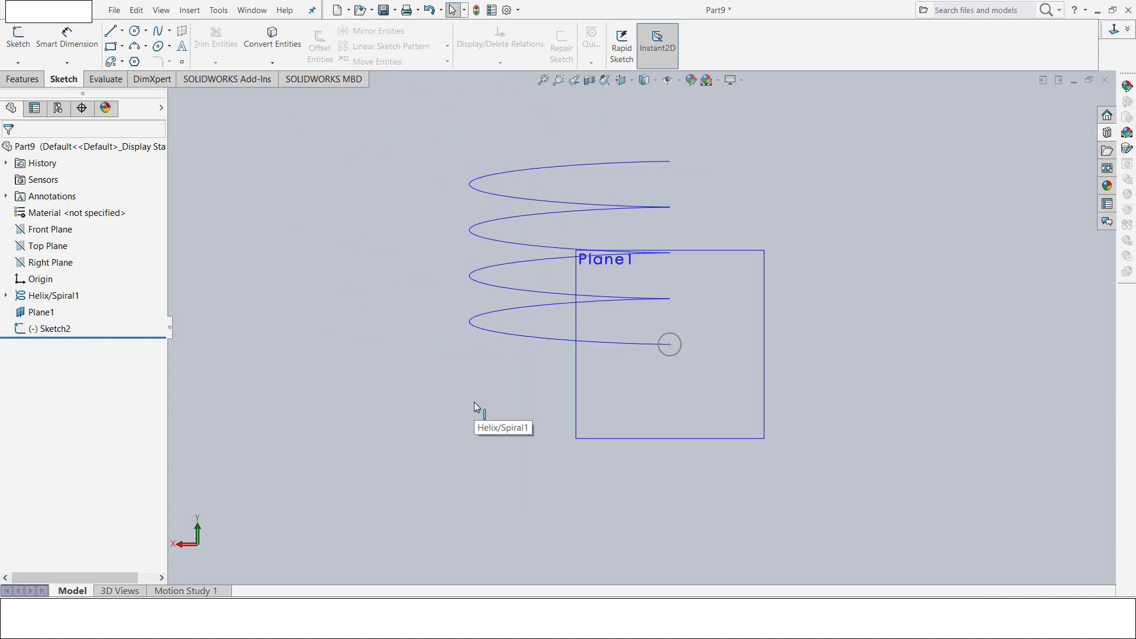
key("z")
middle_click_drag(476, 399, 429, 464)
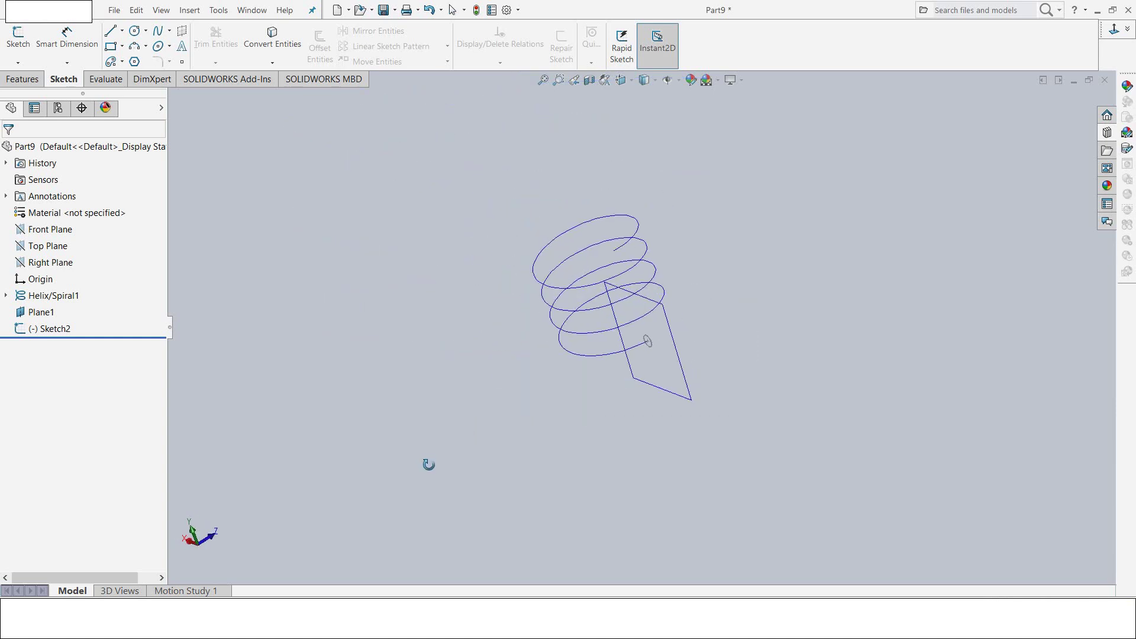
left_click(36, 312)
right_click(36, 313)
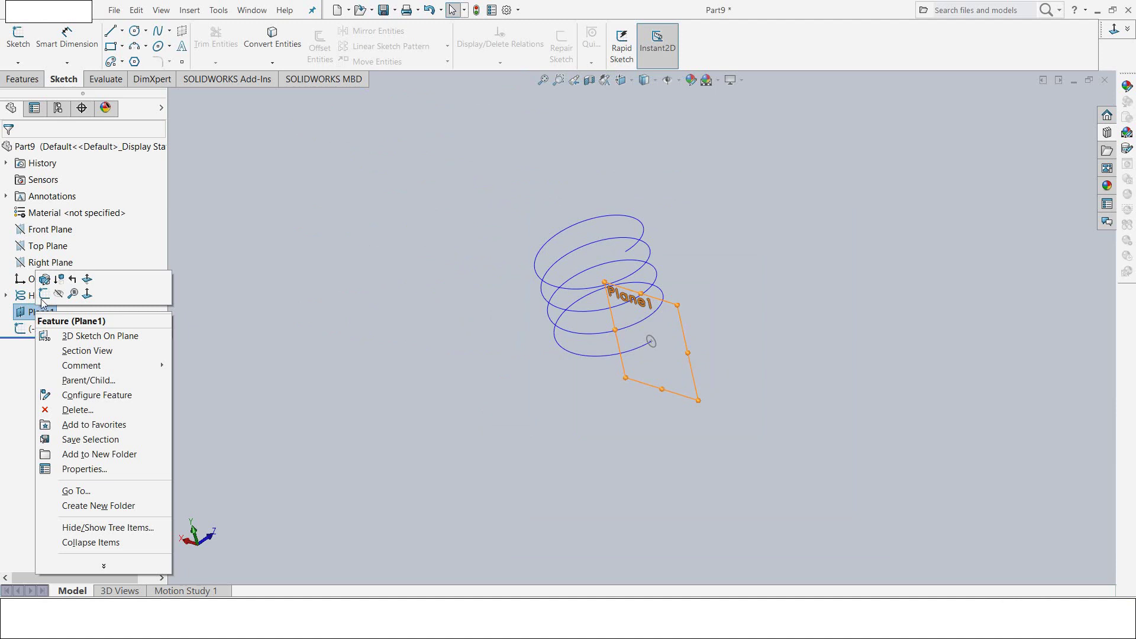
left_click(58, 294)
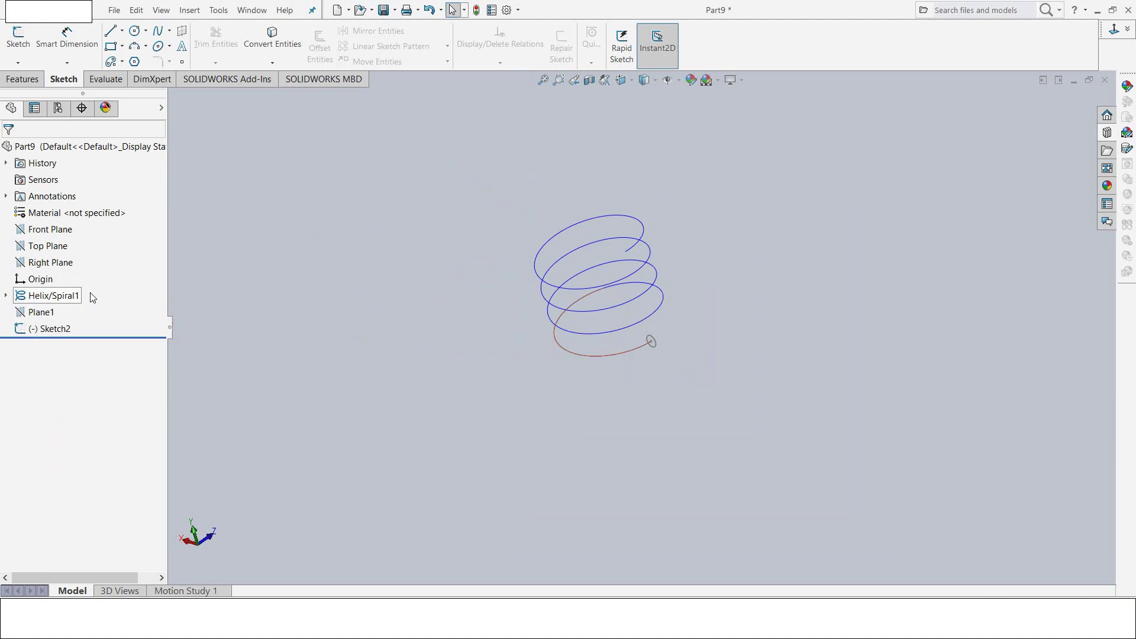
Step: Sweep Sketch2's 4 mm circle along Helix/Spiral1 to form the coil spring
left_click(35, 82)
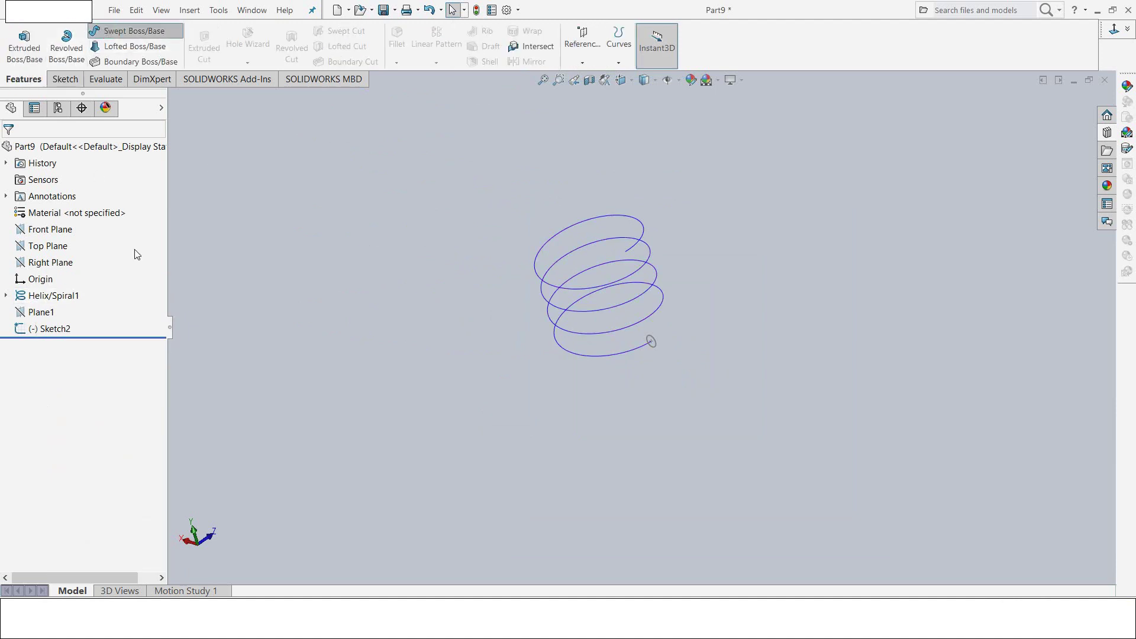
left_click(657, 345)
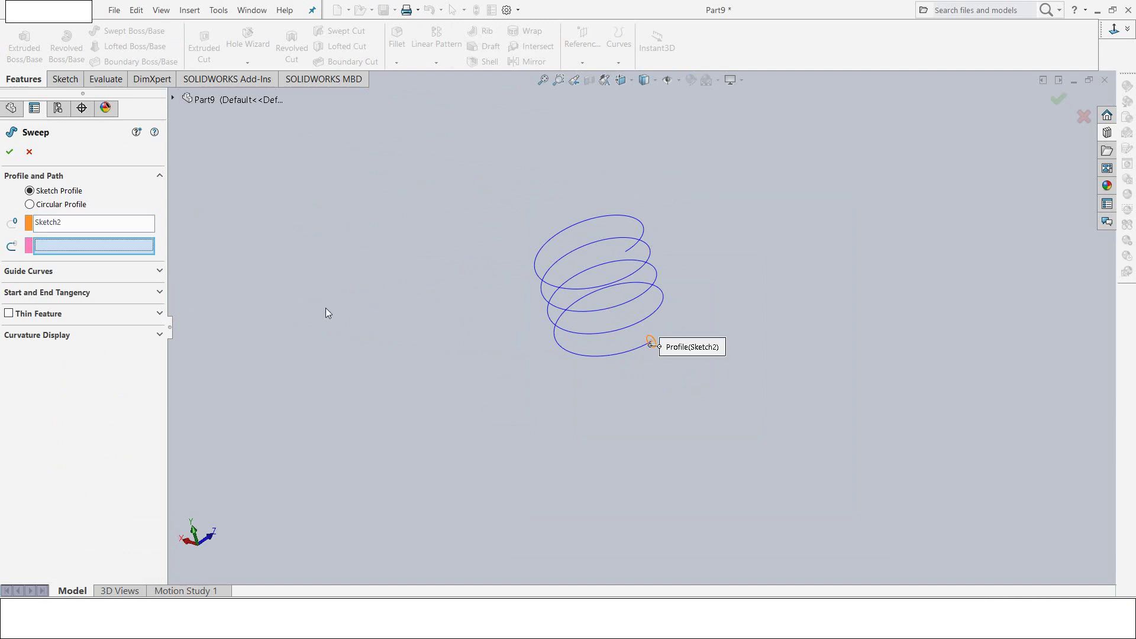
left_click(594, 357)
left_click(9, 150)
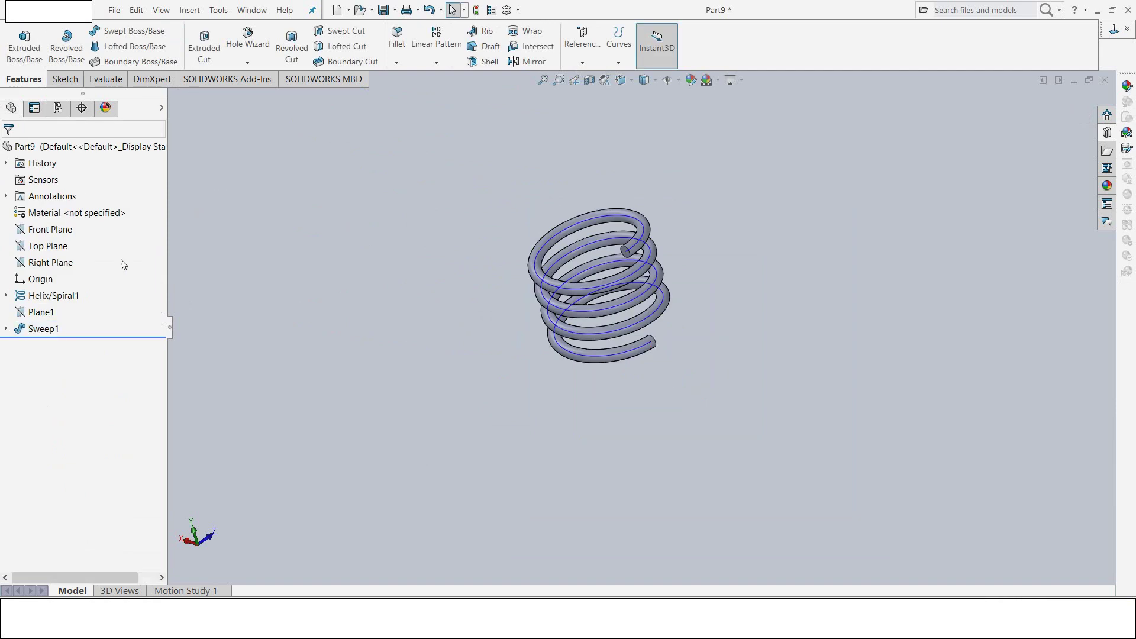
left_click(49, 298)
right_click(48, 302)
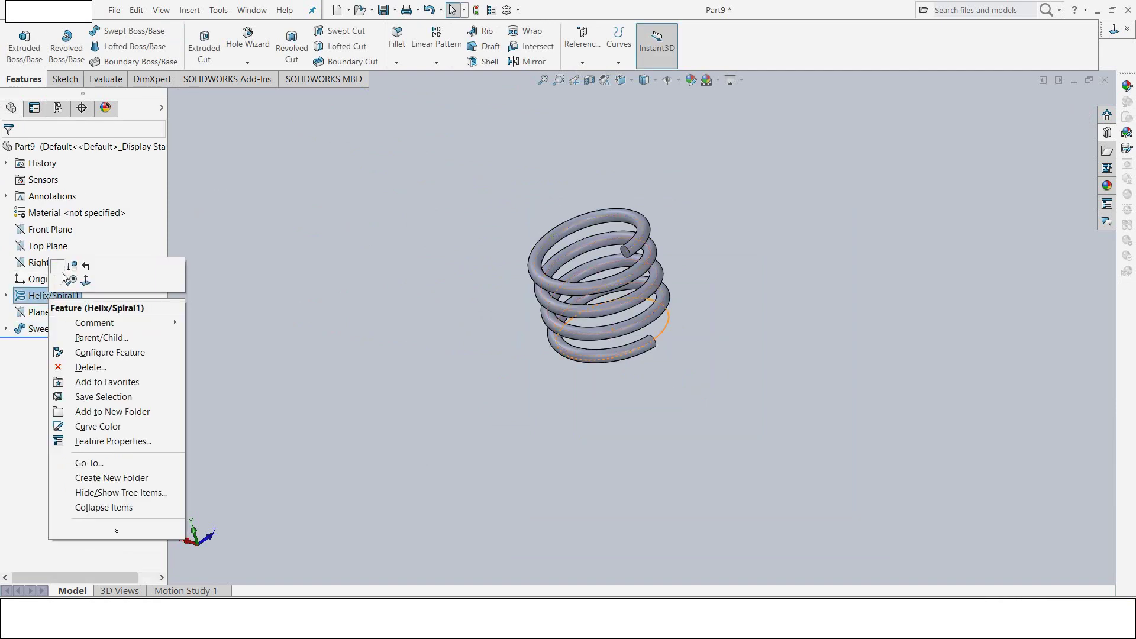
key("Escape")
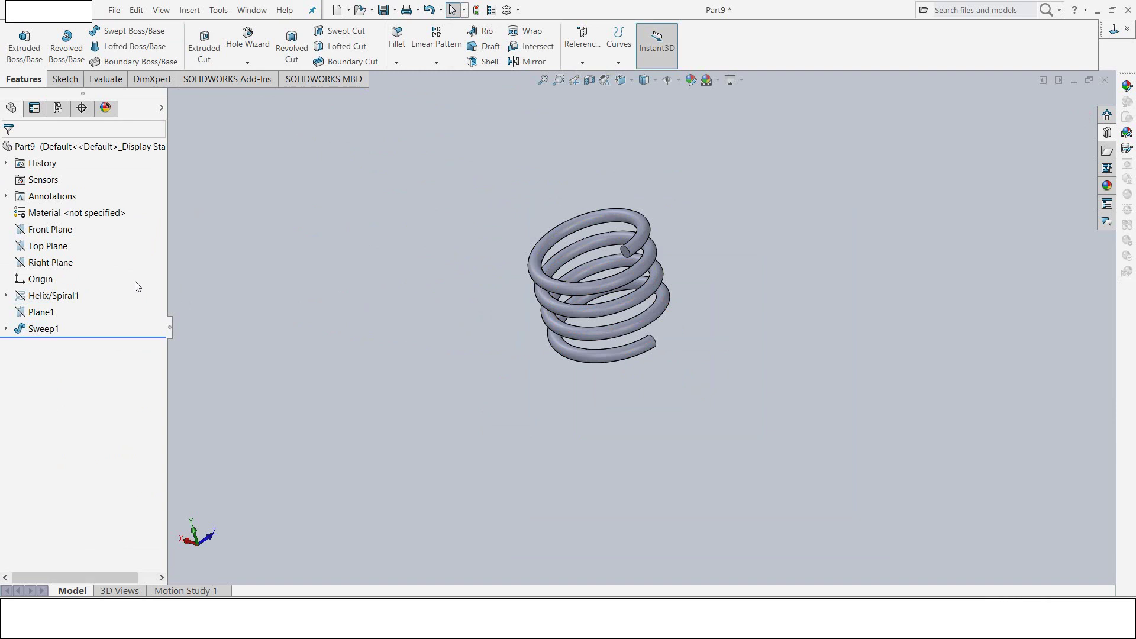
right_click(98, 214)
Step: Assign DIN unalloyed steel 1.0501 (C35) as the spring's material
left_click(115, 224)
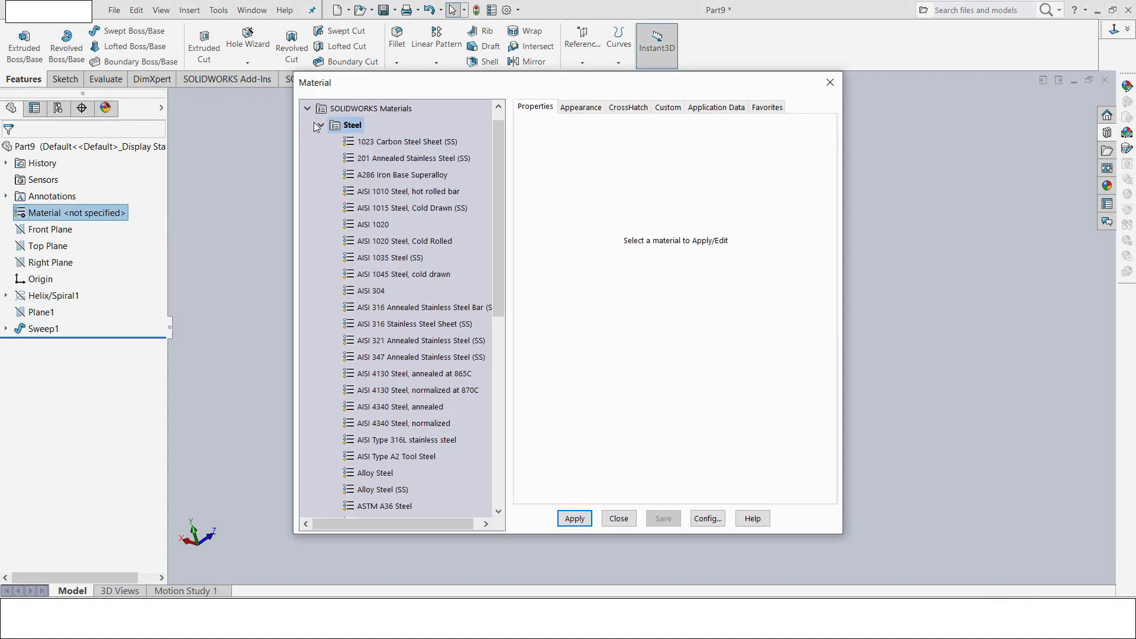
left_click(310, 111)
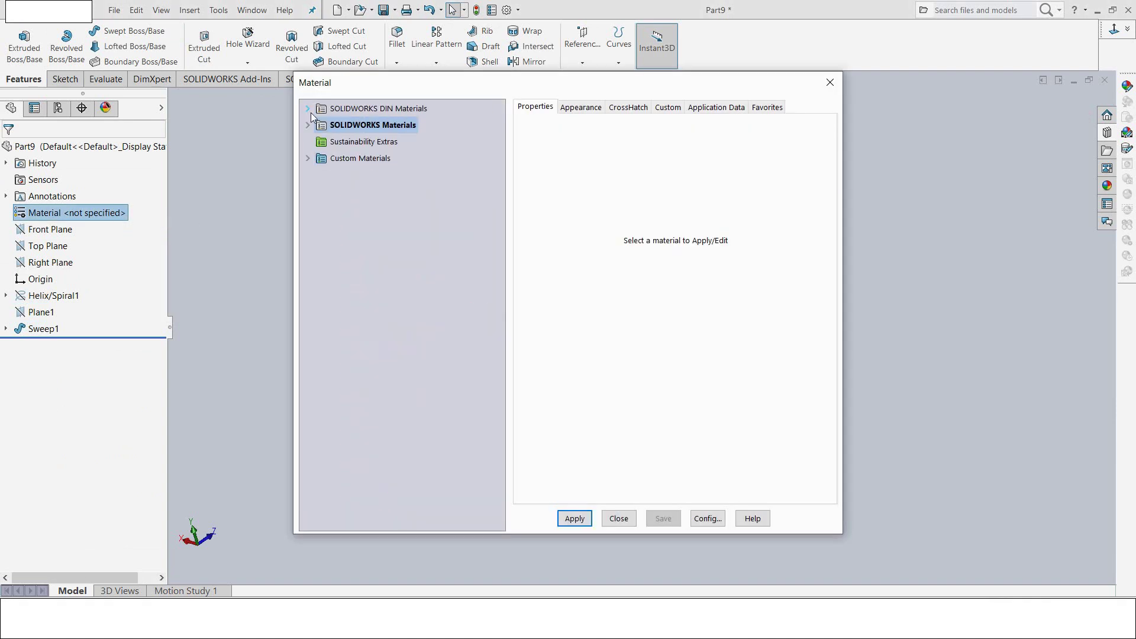
left_click(310, 111)
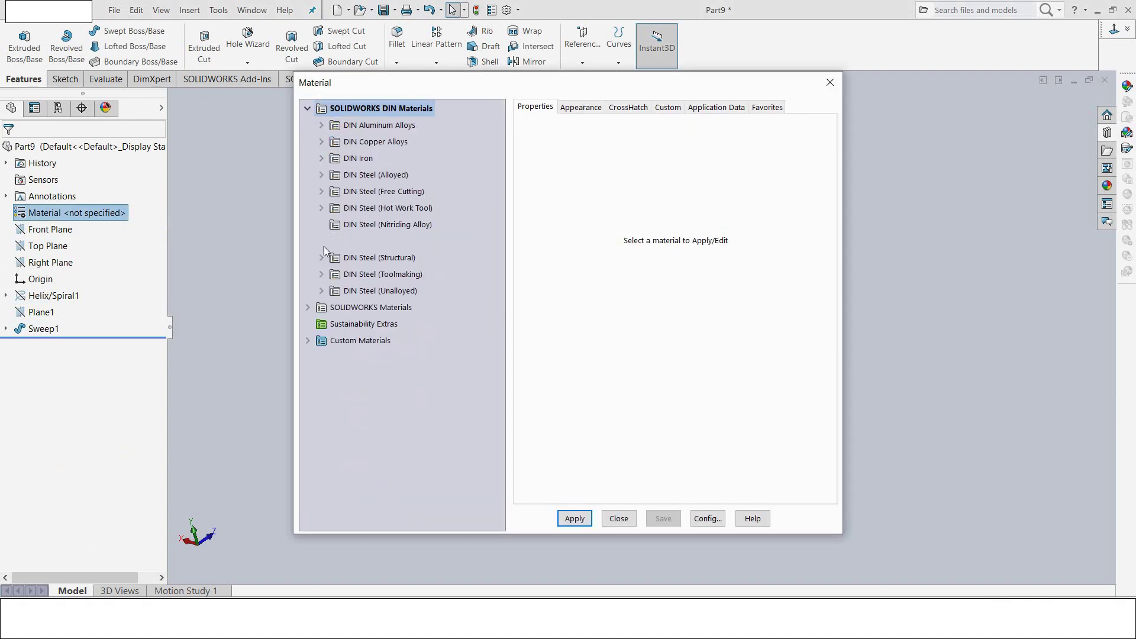
left_click(321, 291)
left_click(391, 190)
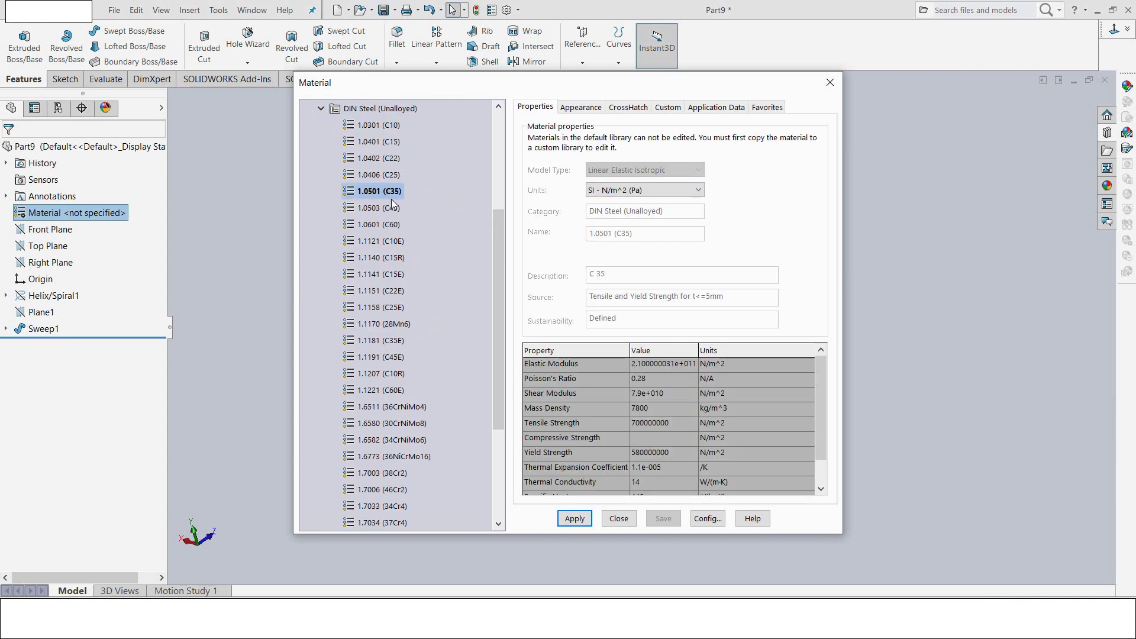
left_click(574, 519)
left_click(618, 518)
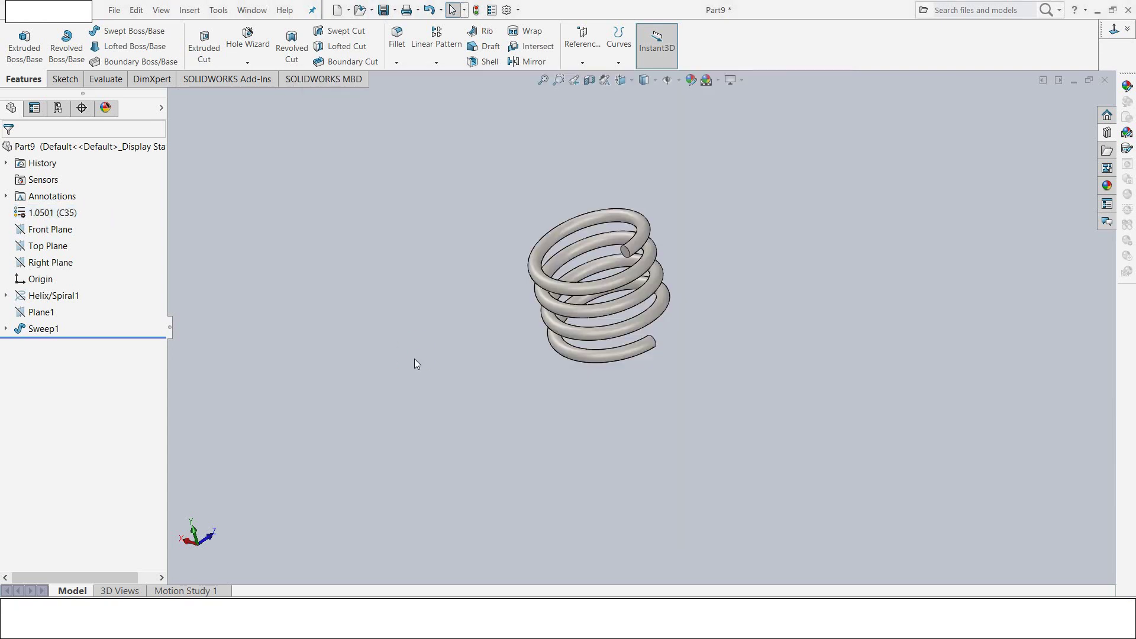
Step: Save the spring as EX11.8, close it and start a new part
left_click(383, 10)
mouse_move(309, 213)
middle_mouse_down()
mouse_move(536, 215)
mouse_move(482, 386)
mouse_move(475, 287)
mouse_move(393, 274)
mouse_move(398, 302)
middle_mouse_up()
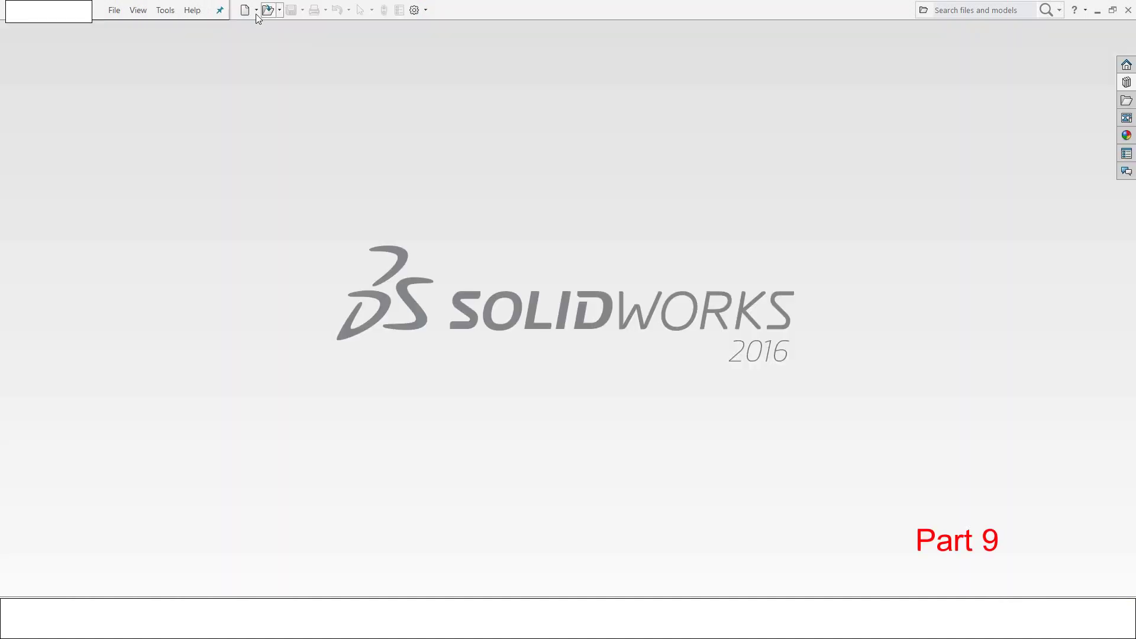
left_click(246, 11)
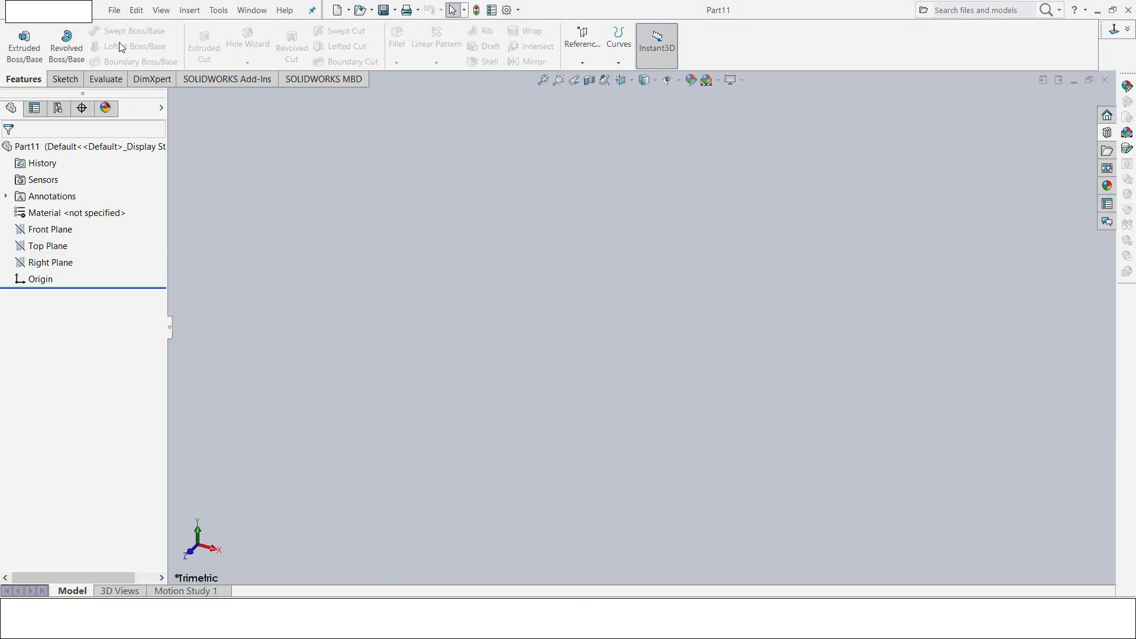
Step: Start a revolve sketch on the Right Plane with a vertical centerline from the origin
left_click(66, 40)
left_click(722, 137)
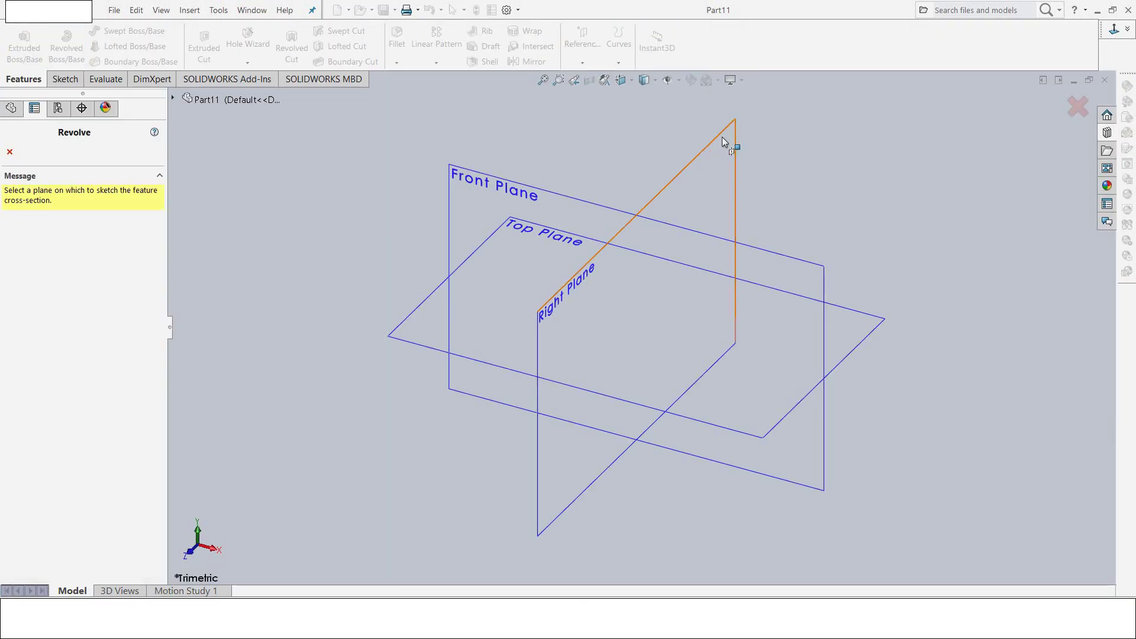
left_click(123, 31)
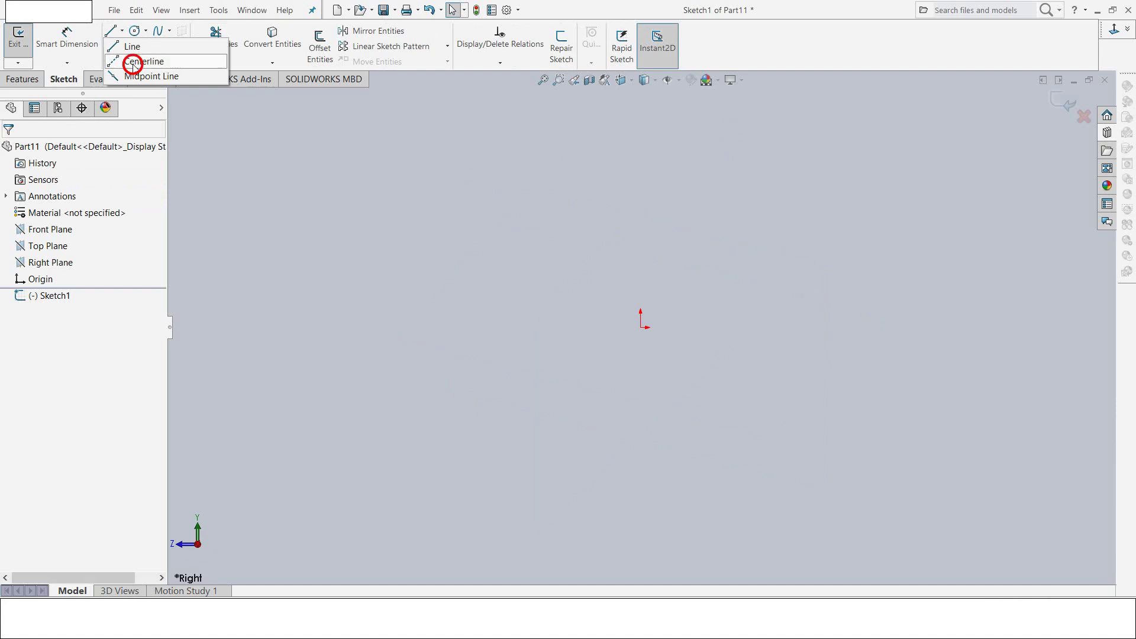
left_click(132, 61)
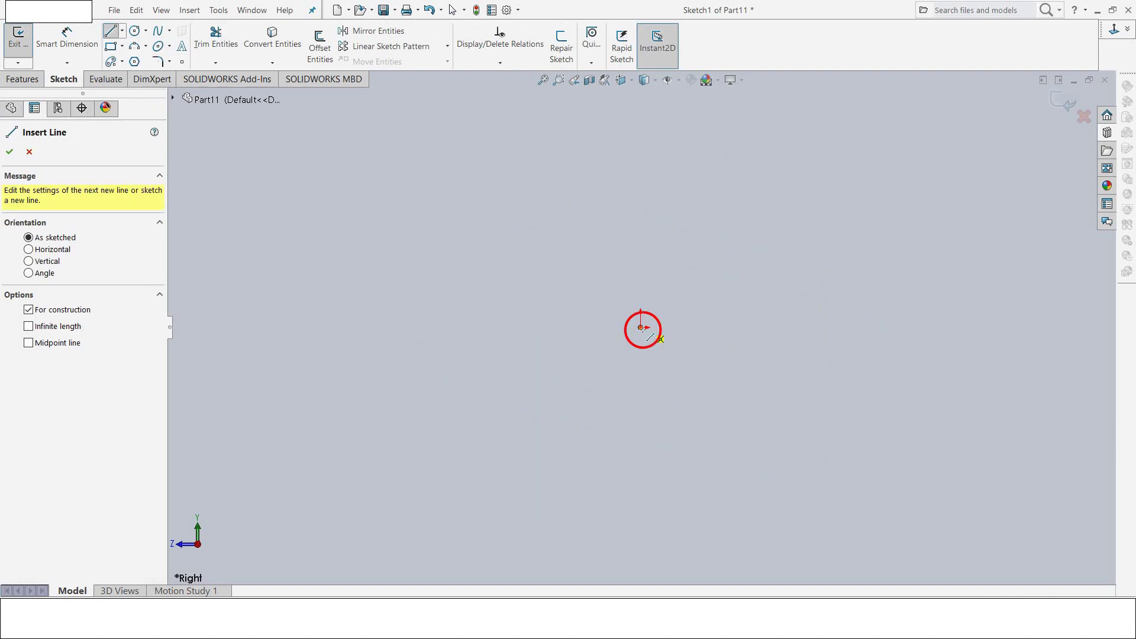
left_click(641, 327)
left_click(640, 413)
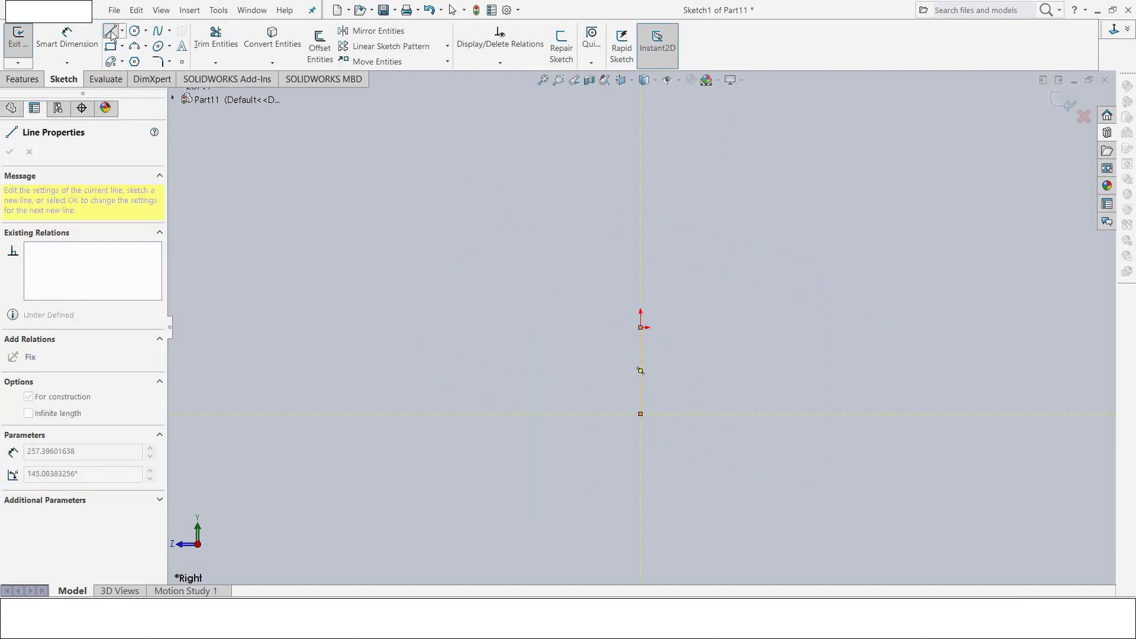
left_click(110, 31)
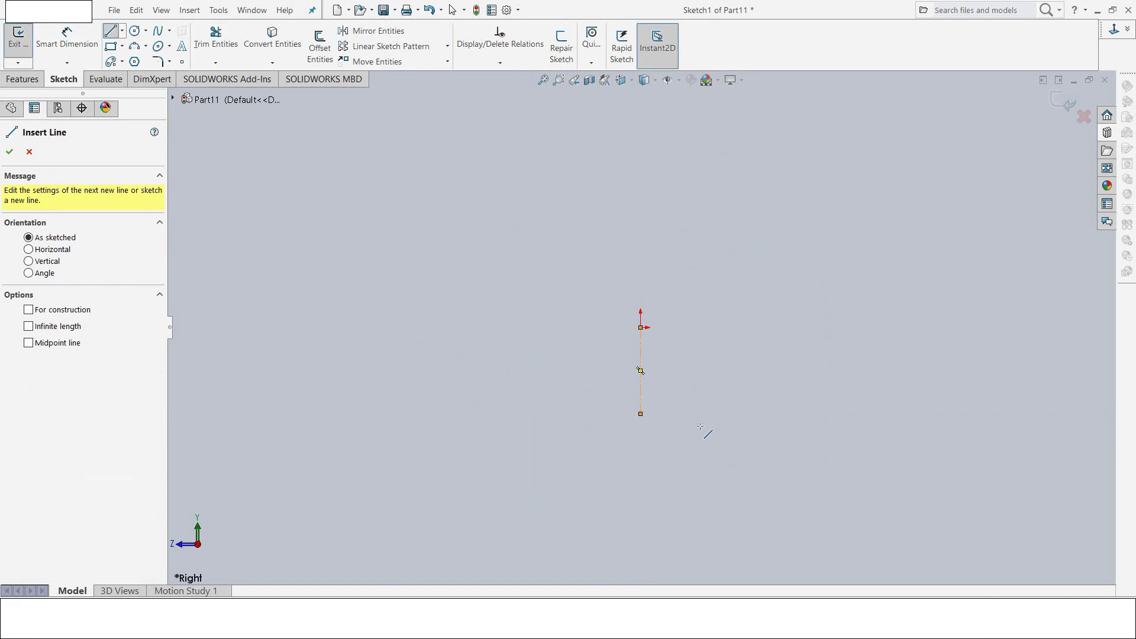
Step: Draw the outer profile: vertical line, angled segment, upper vertical and short top horizontal
left_click(694, 409)
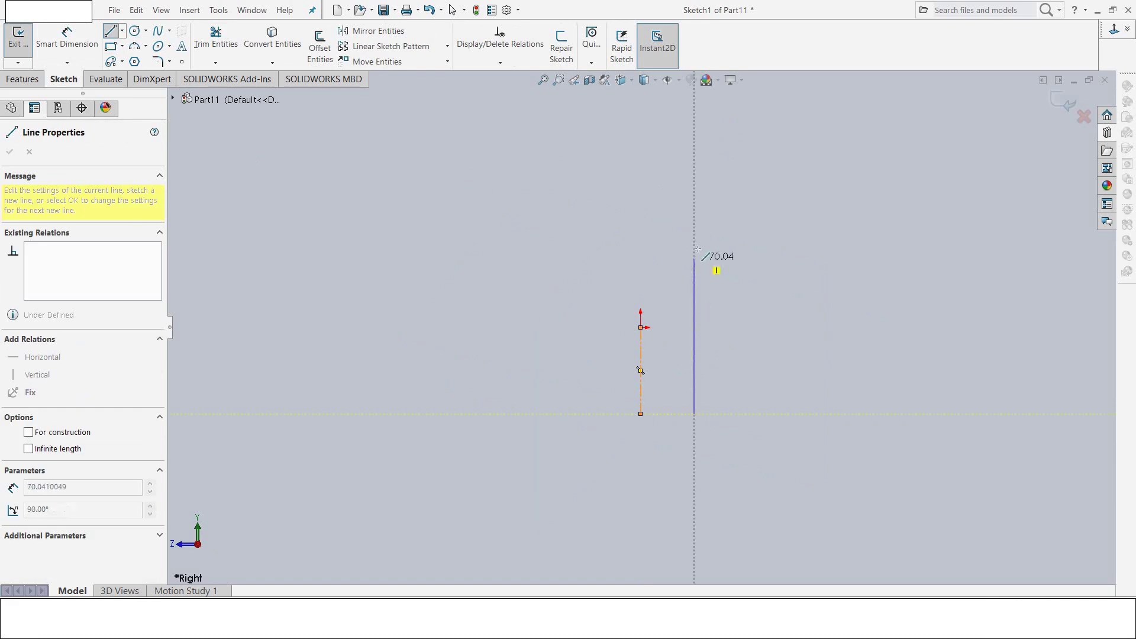
left_click(693, 285)
left_click(712, 258)
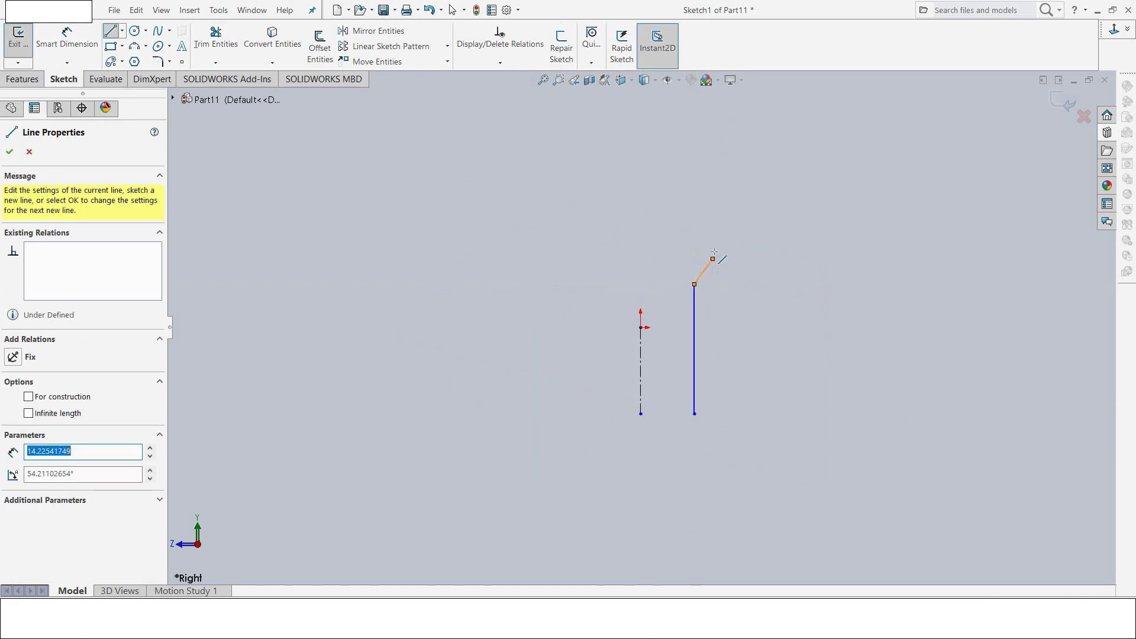
left_click(713, 179)
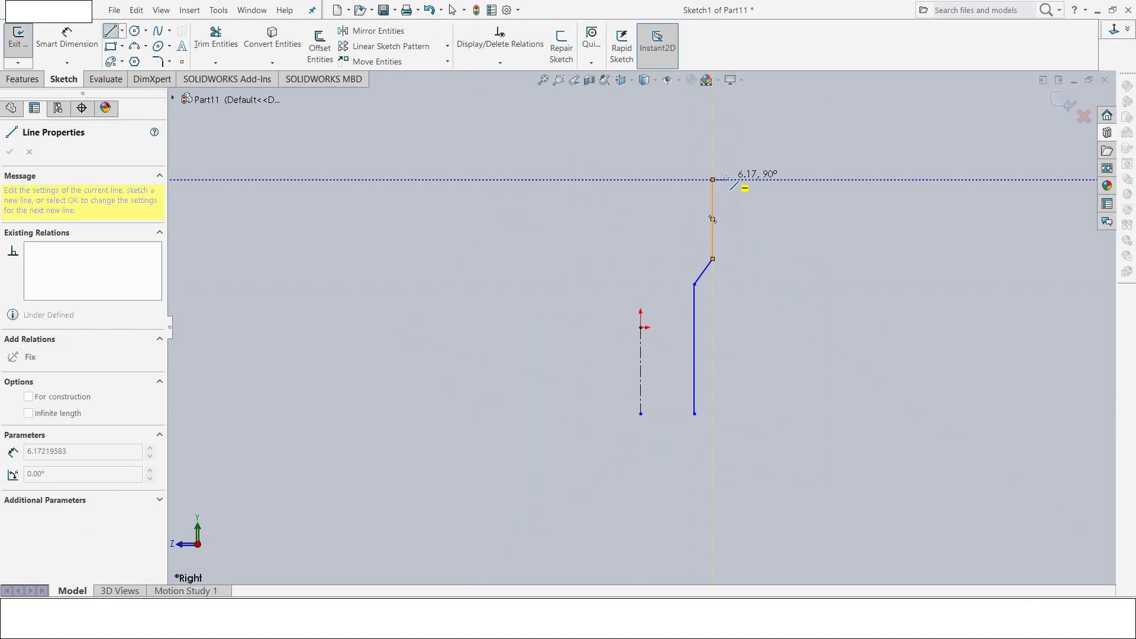
double_click(726, 179)
key("Escape")
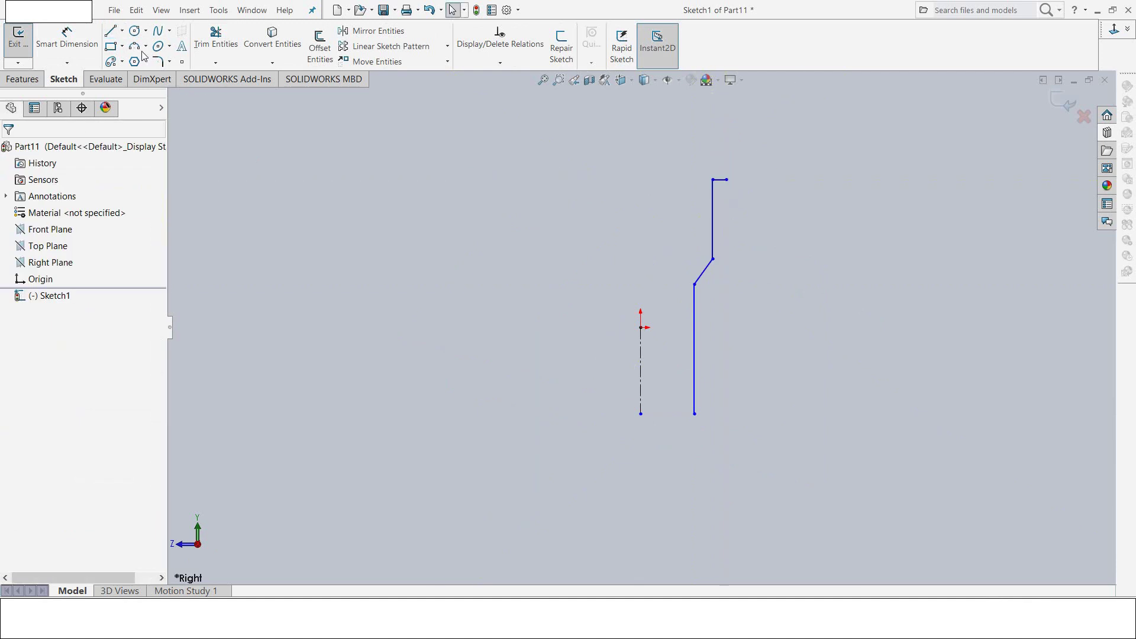
Step: Draw the bottom horizontal line with its right-end rise and short inward step
left_click(116, 32)
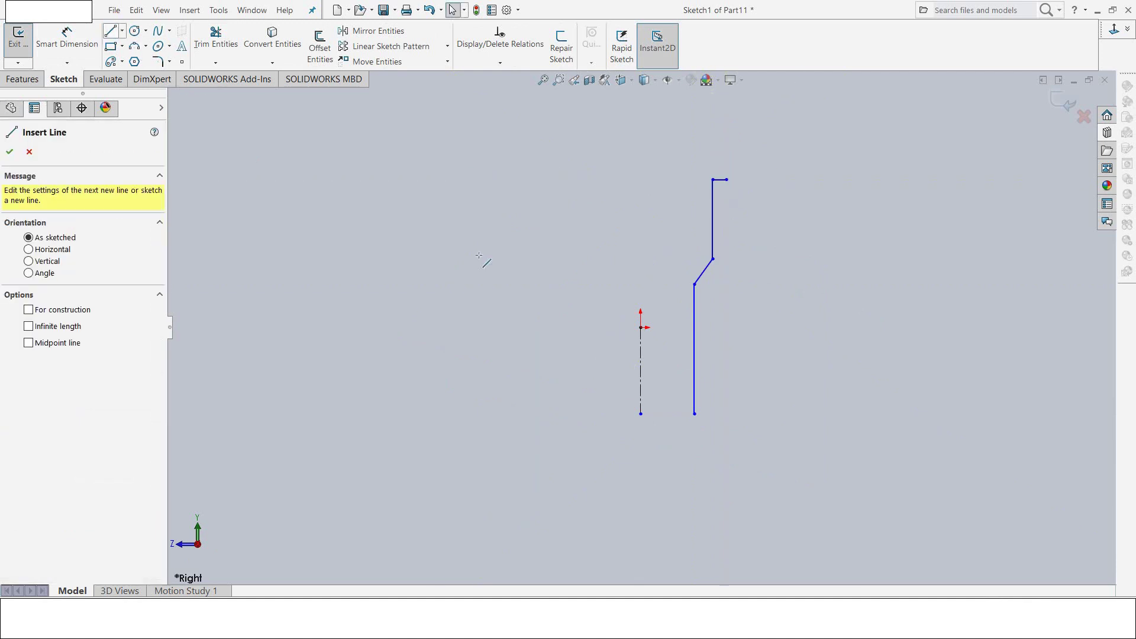
left_click(694, 414)
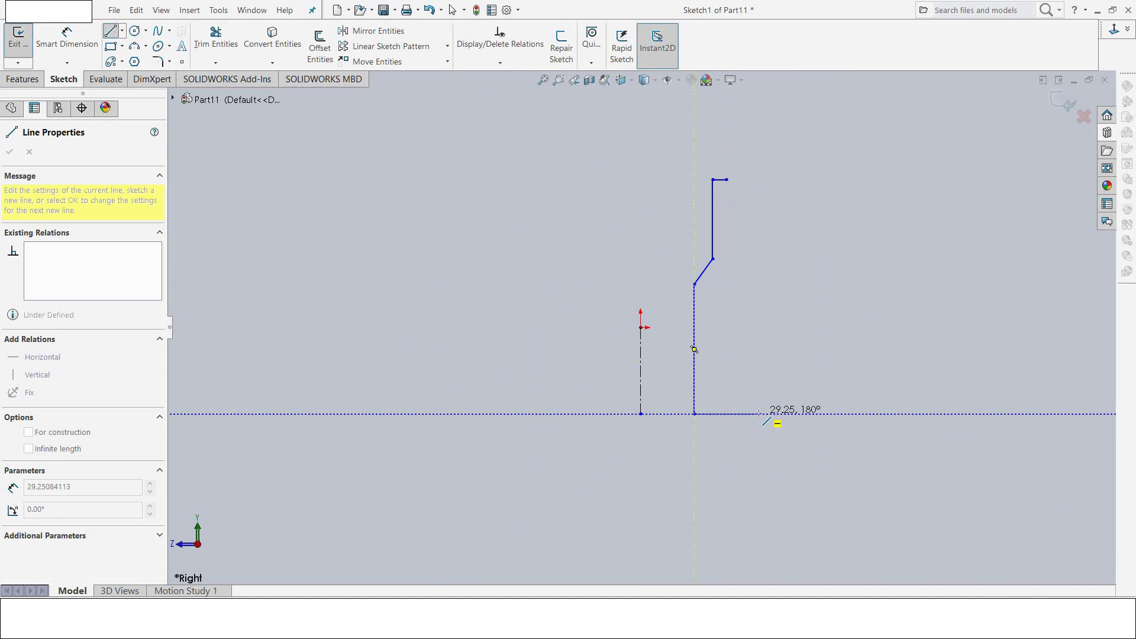
left_click(759, 390)
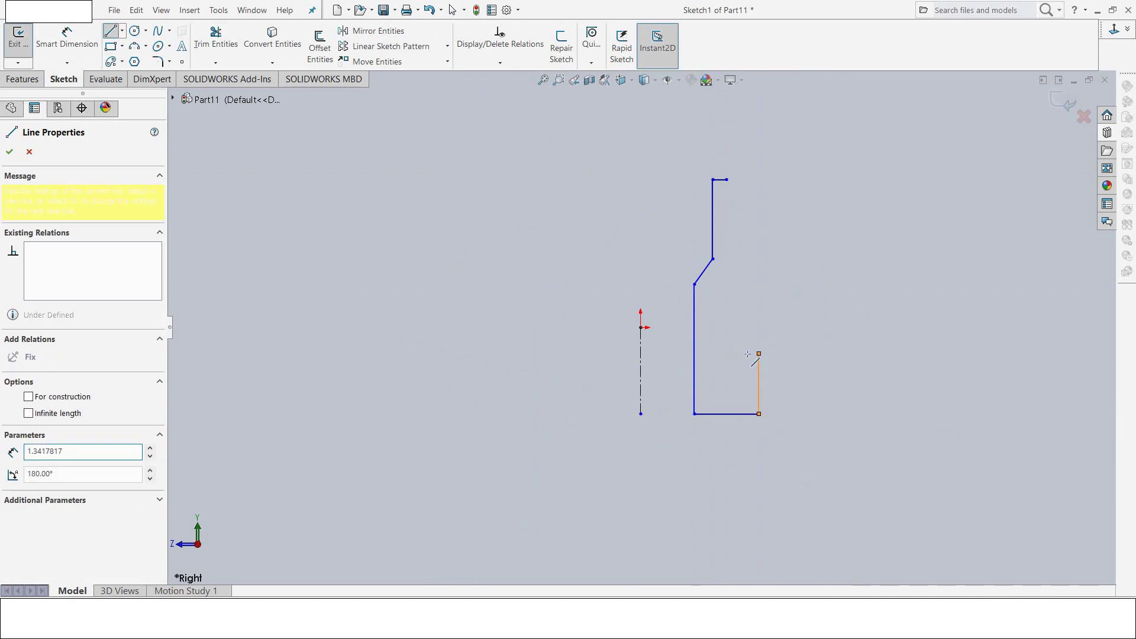
left_click(758, 354)
left_click(745, 354)
key("Escape")
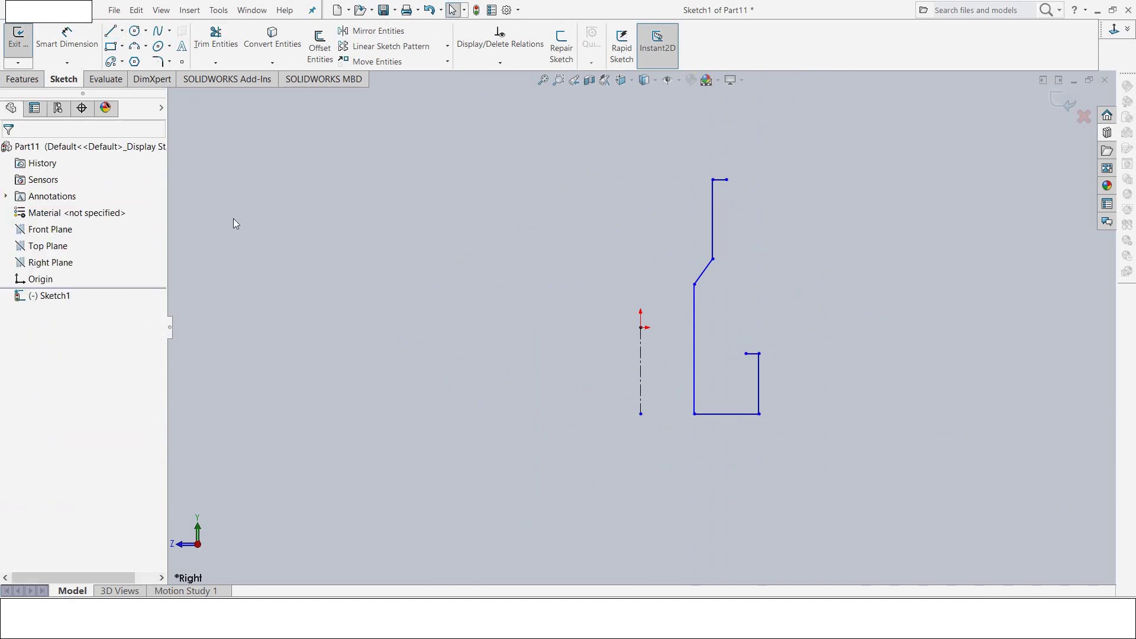
Step: Draw the inner stepped lines going outward, down and back up
left_click(110, 31)
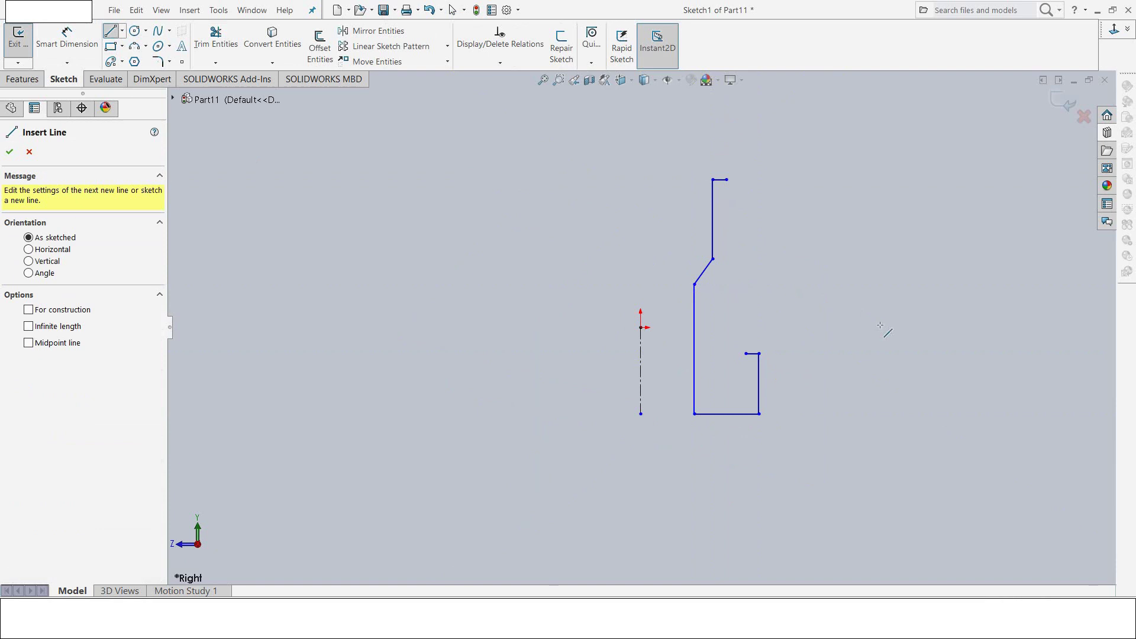
left_click(746, 339)
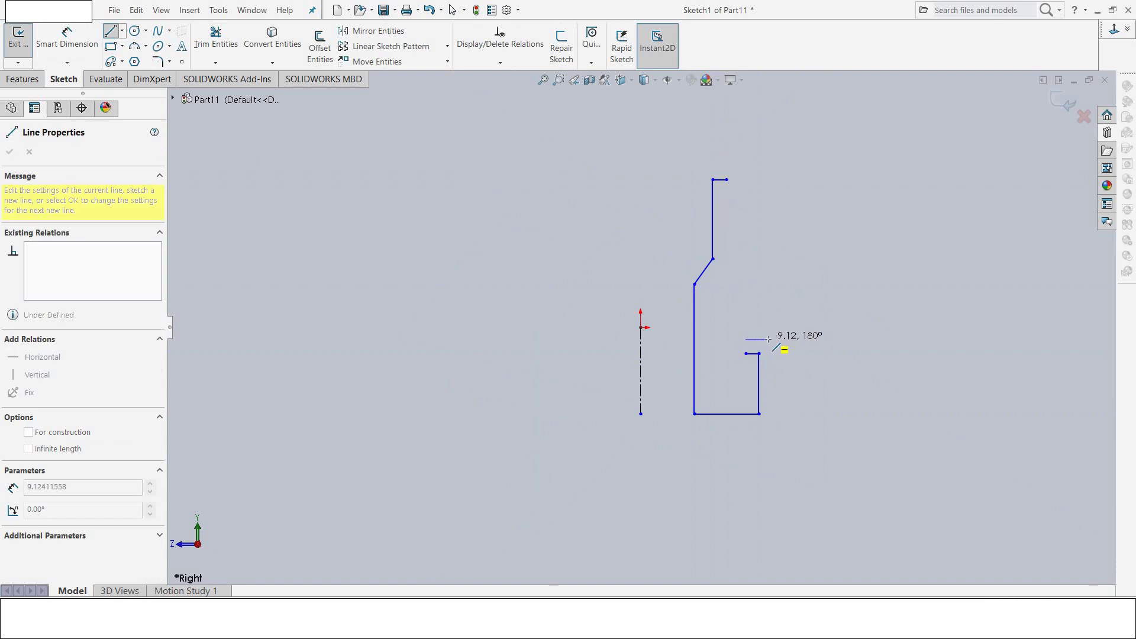
left_click(782, 339)
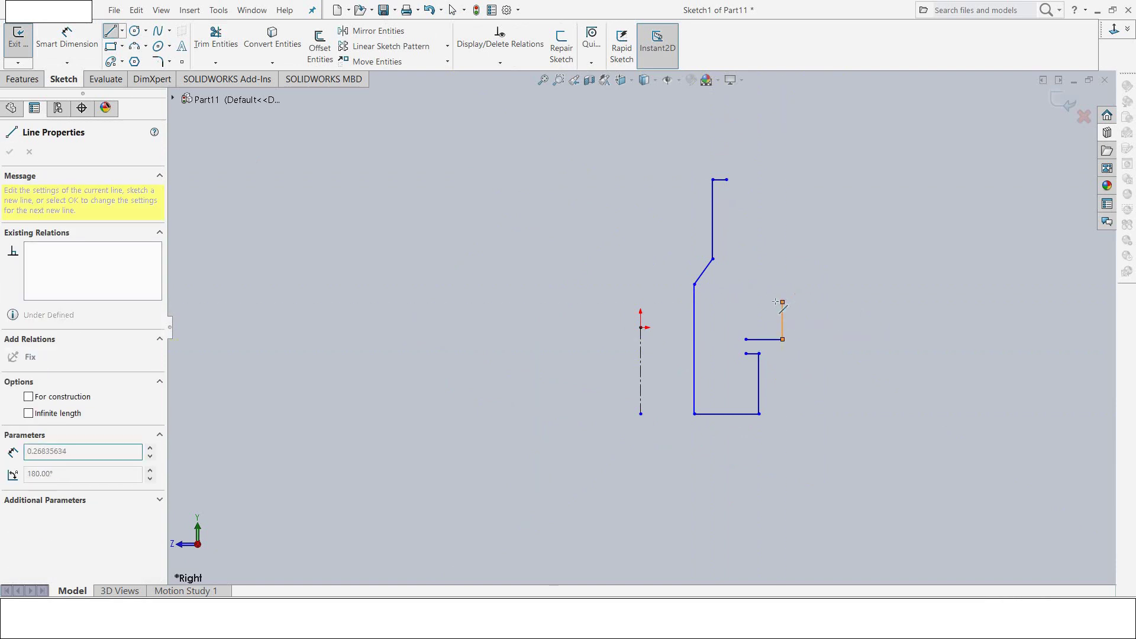
left_click(746, 302)
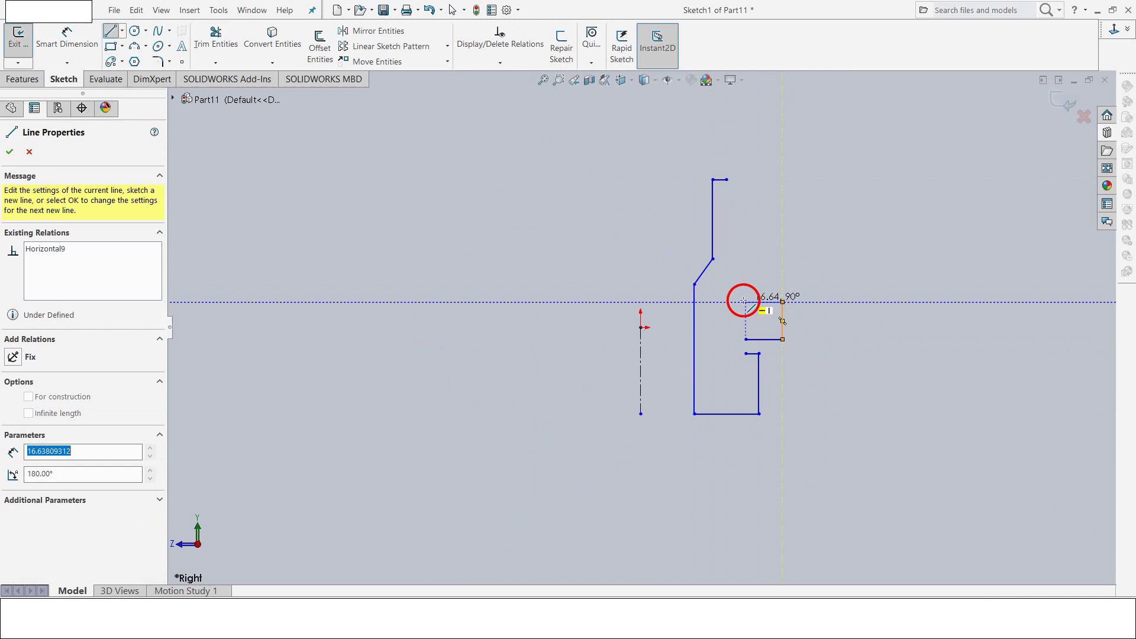
left_click(746, 254)
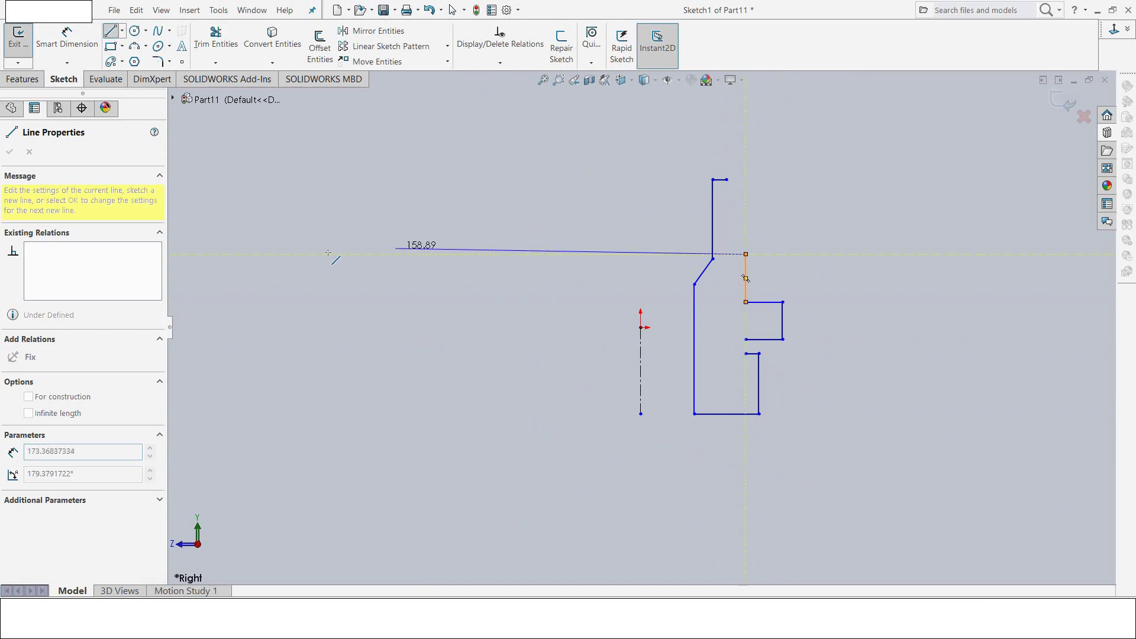
Step: Dimension the centerline to the left profile line as diameter 2
left_click(67, 38)
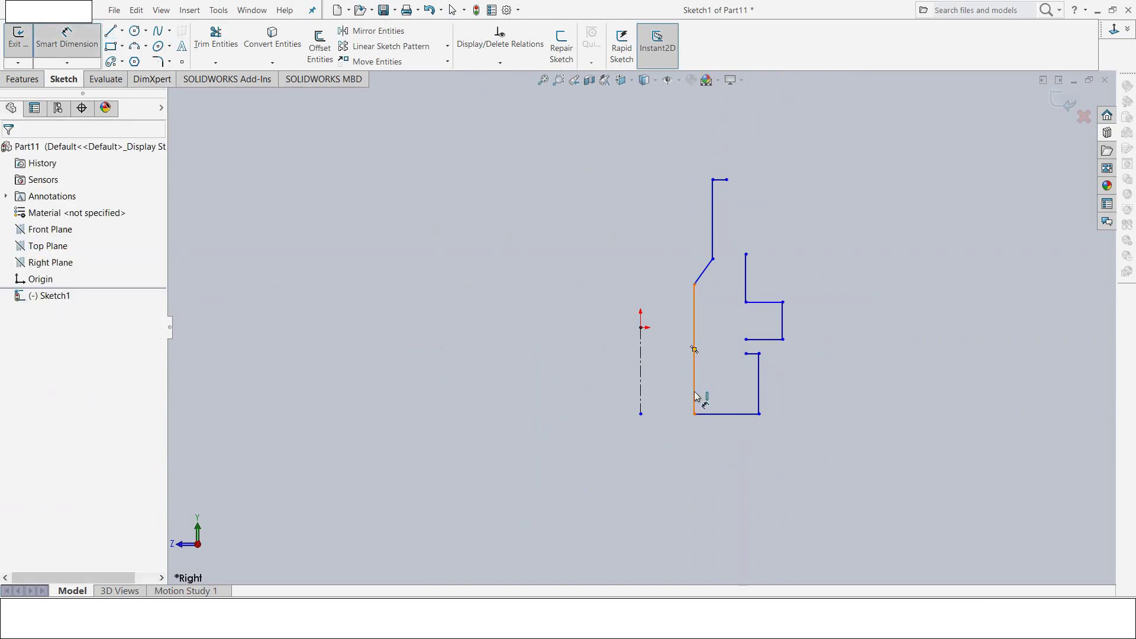
left_click(641, 400)
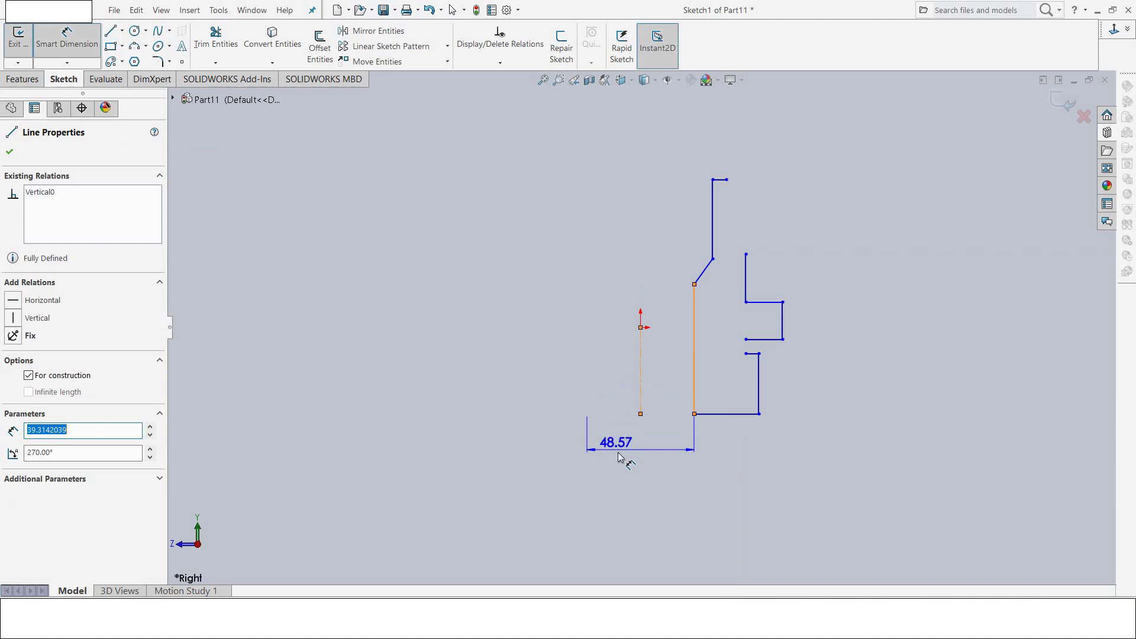
left_click(623, 457)
type("2.00mm")
key("Return")
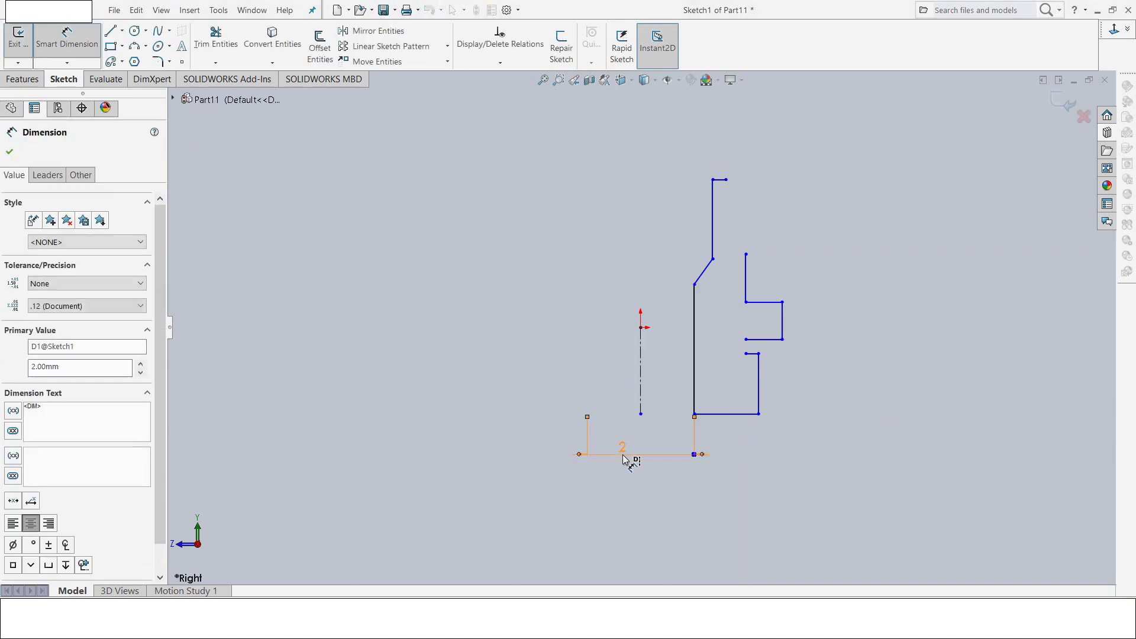
Step: Dimension the lower right line to diameter 16 and the upper line to 4
left_click(641, 372)
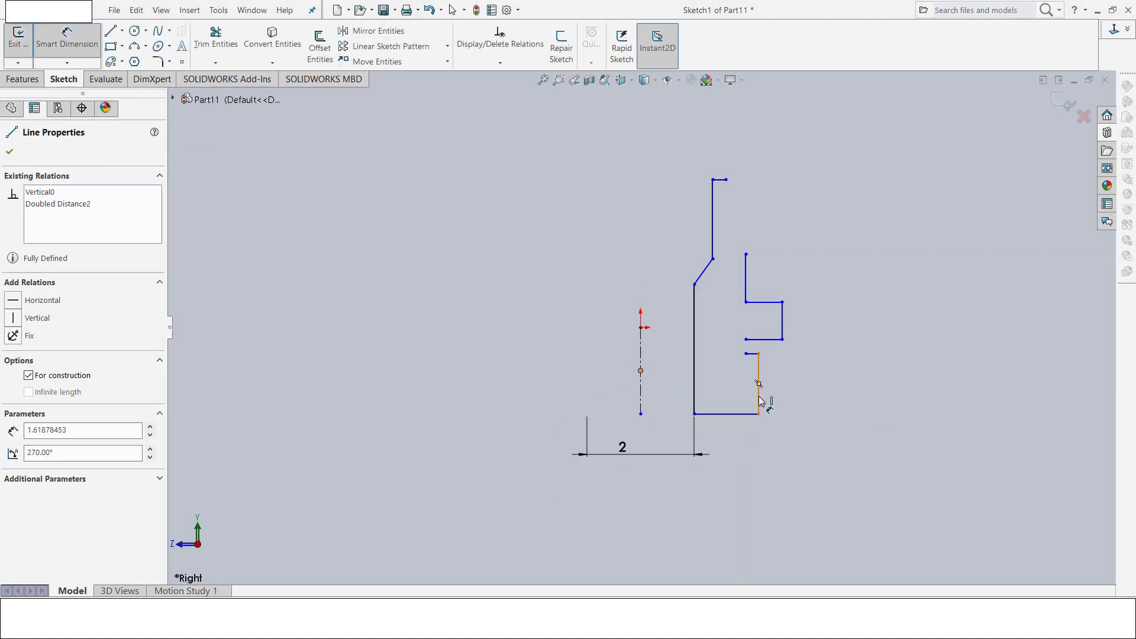
left_click(424, 295)
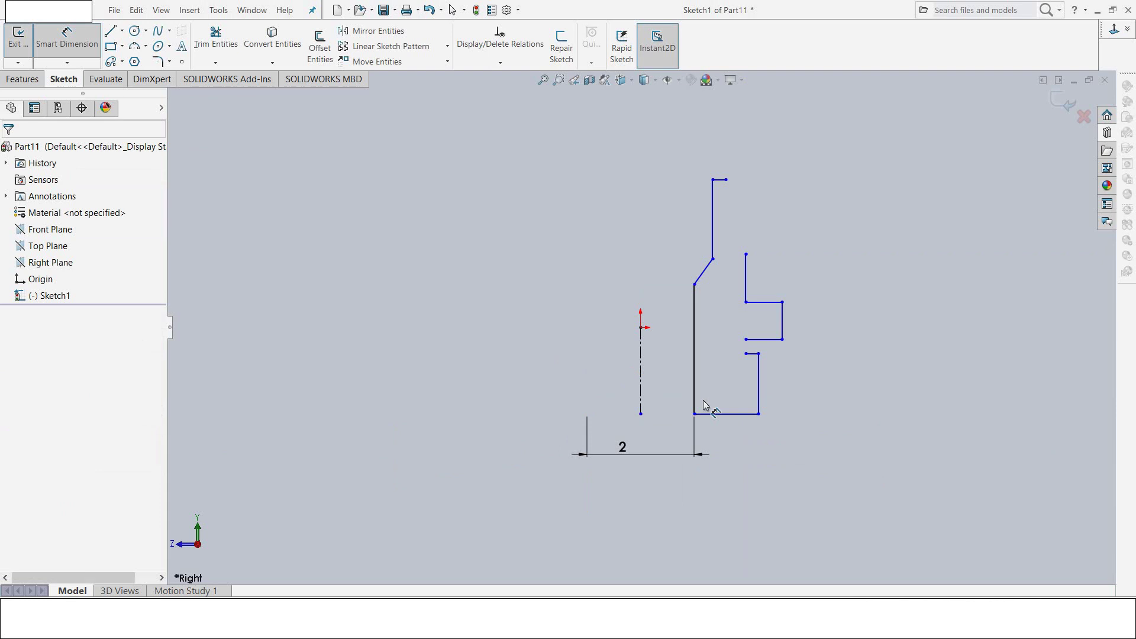
left_click(641, 379)
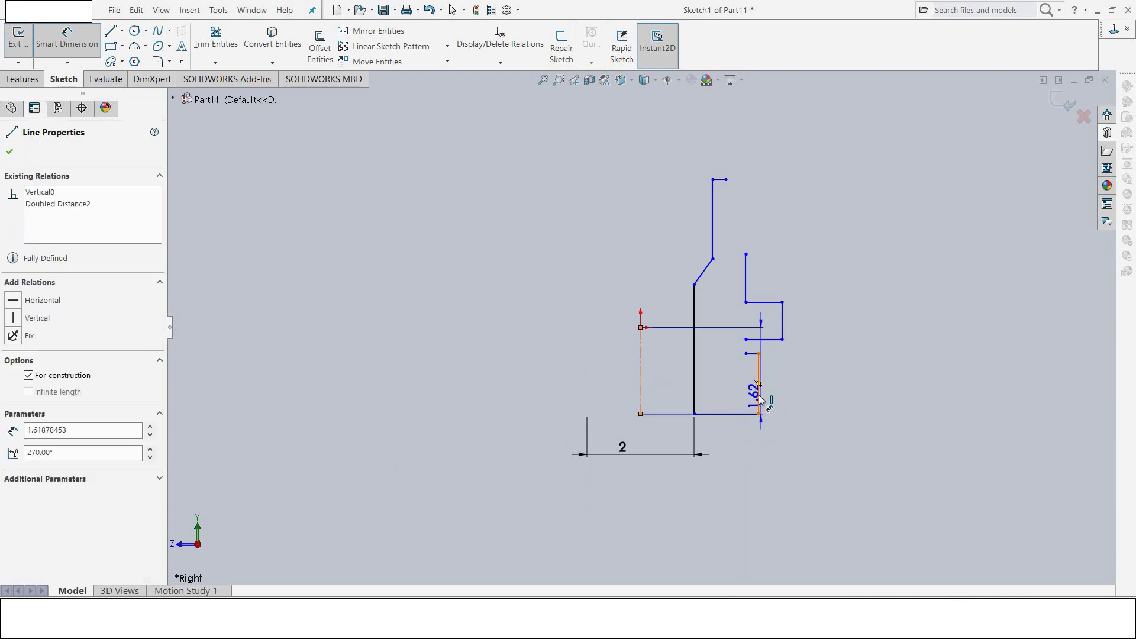
left_click(760, 396)
left_click(586, 507)
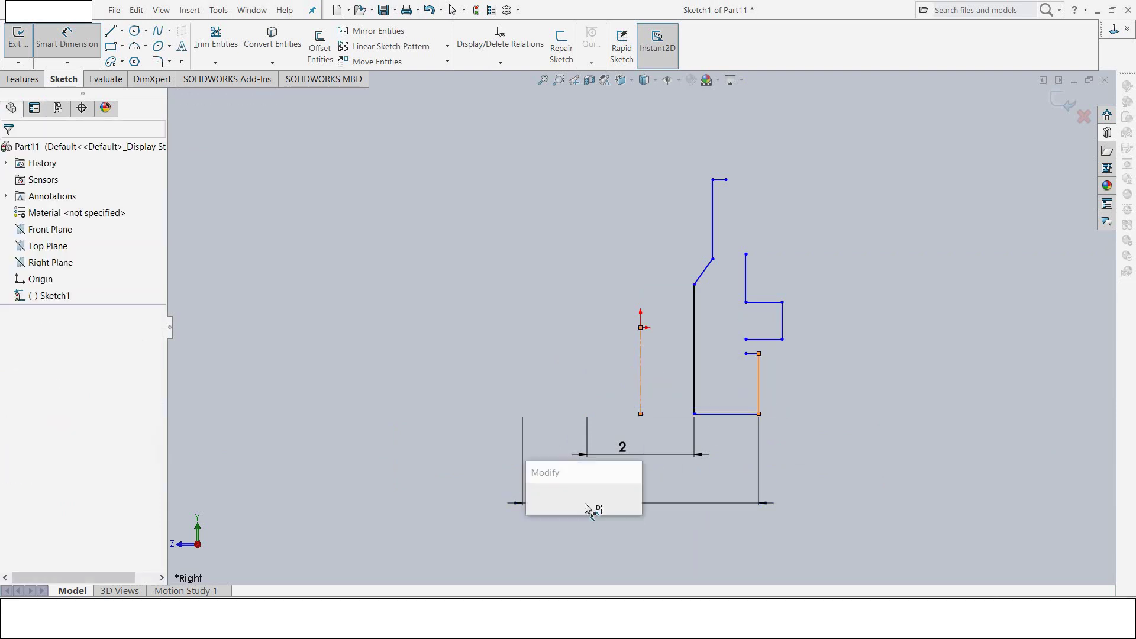
type("16")
key("Return")
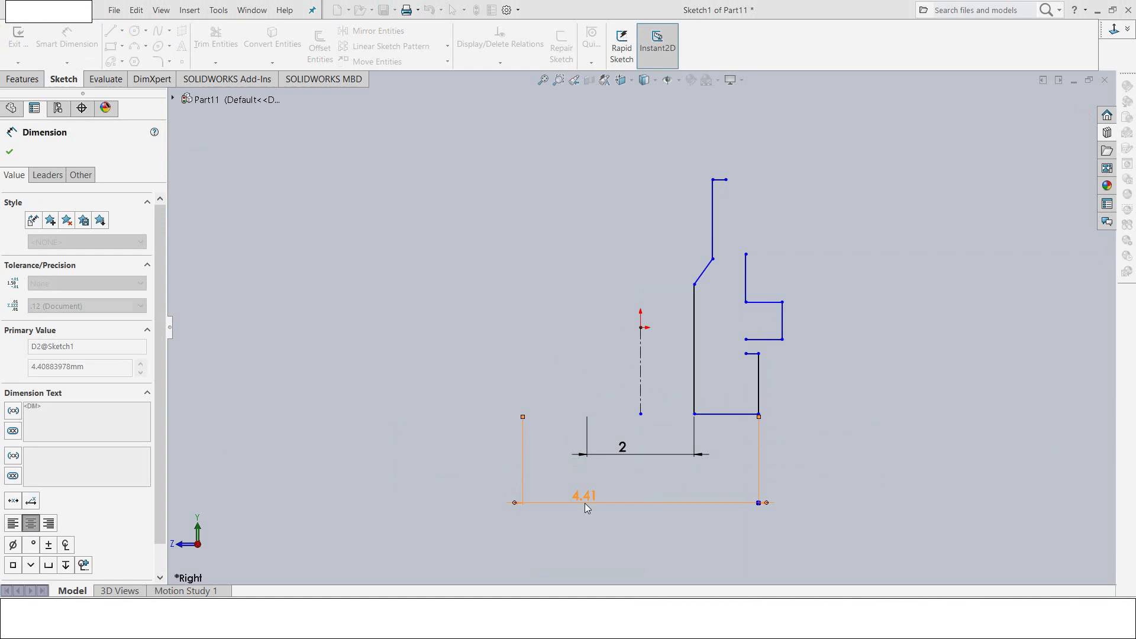
left_click(714, 232)
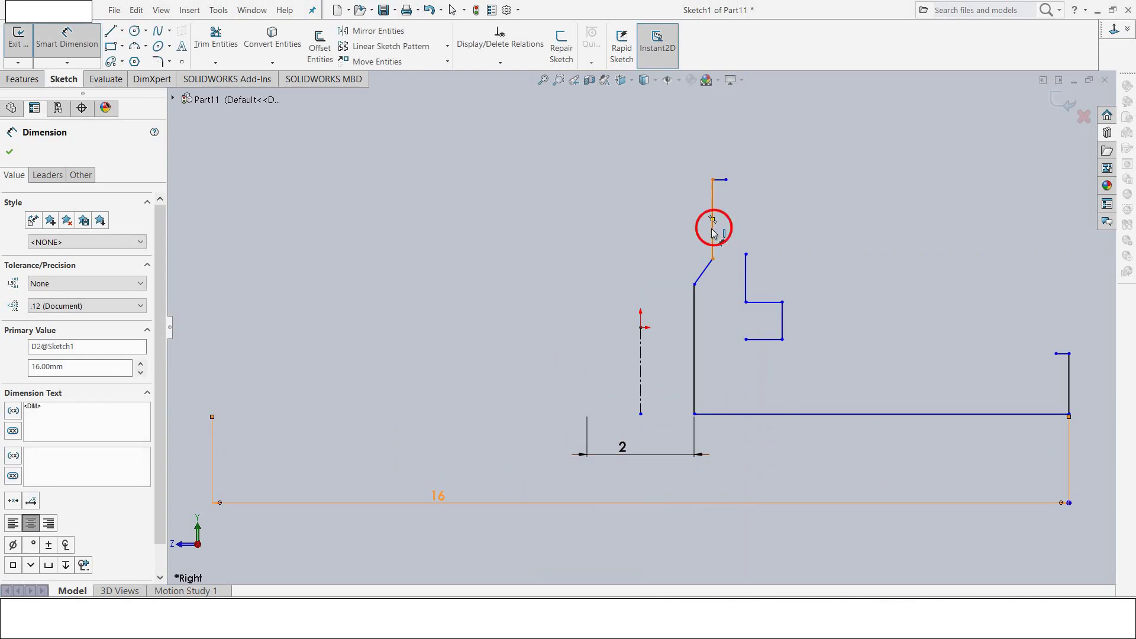
left_click(617, 223)
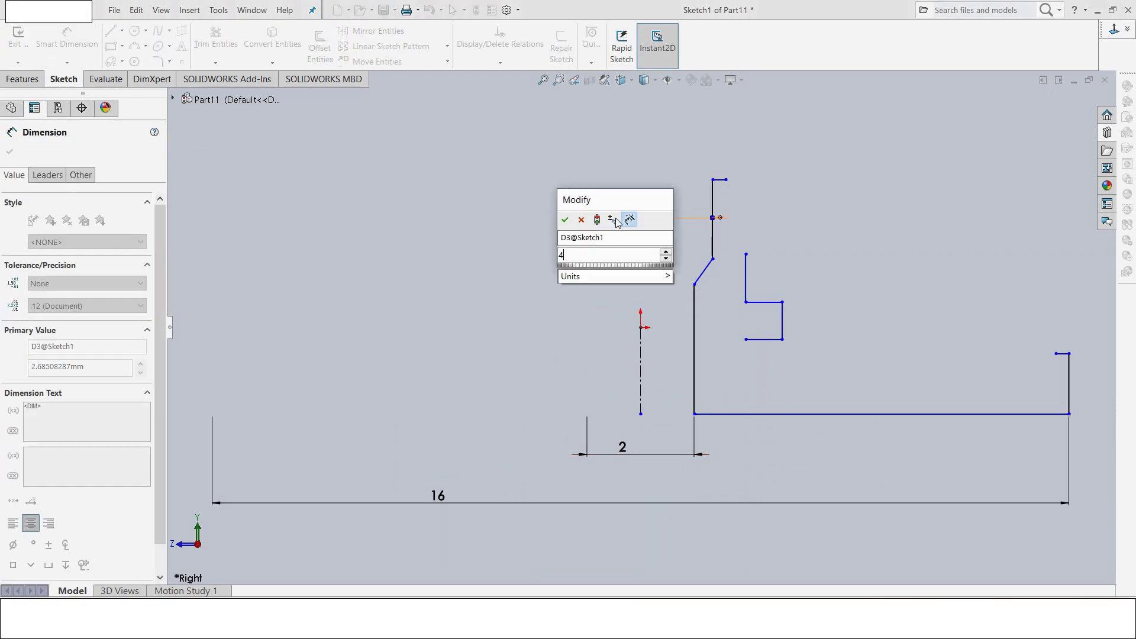
type("4")
key("Return")
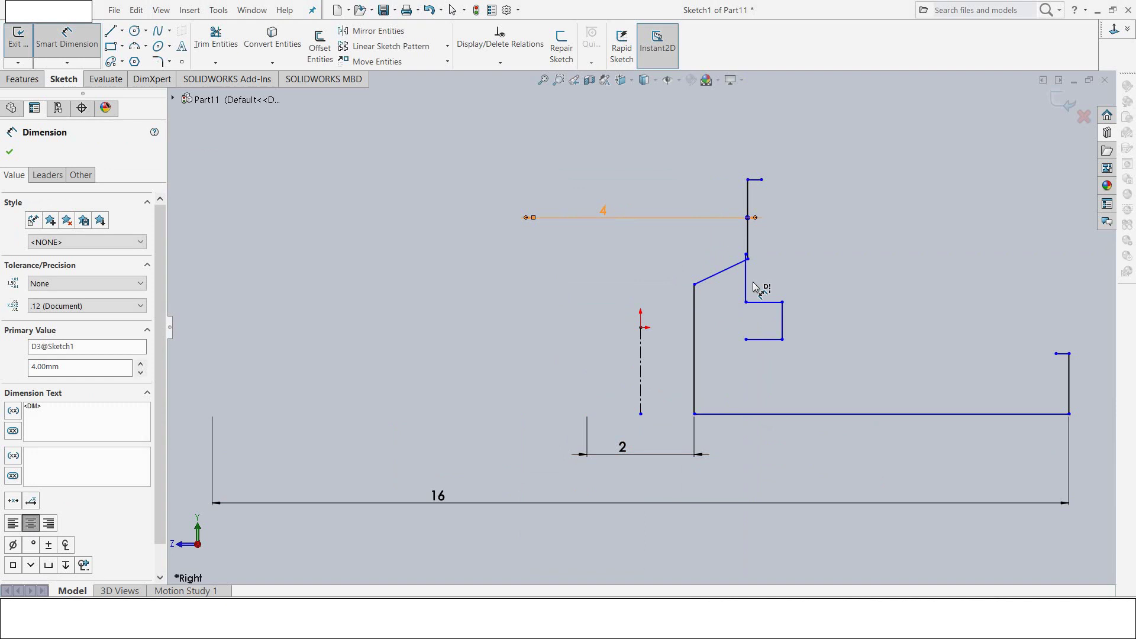
Step: Add the 12 and 20.78 mm diameter dimensions to the profile
left_click(744, 289)
left_click(630, 260)
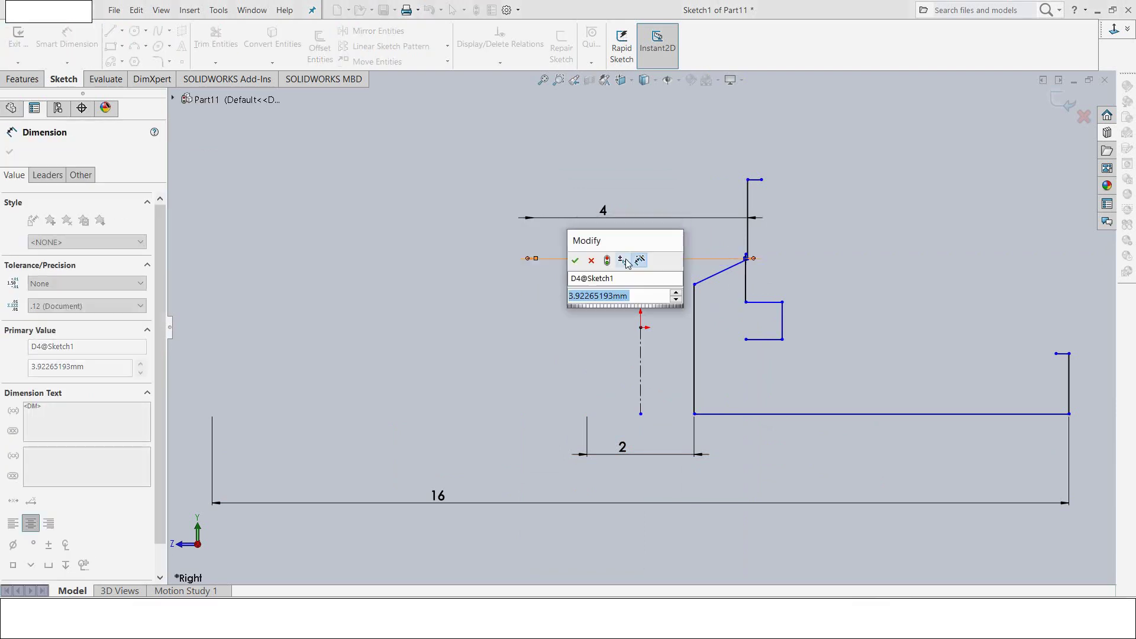
type("12")
key("Return")
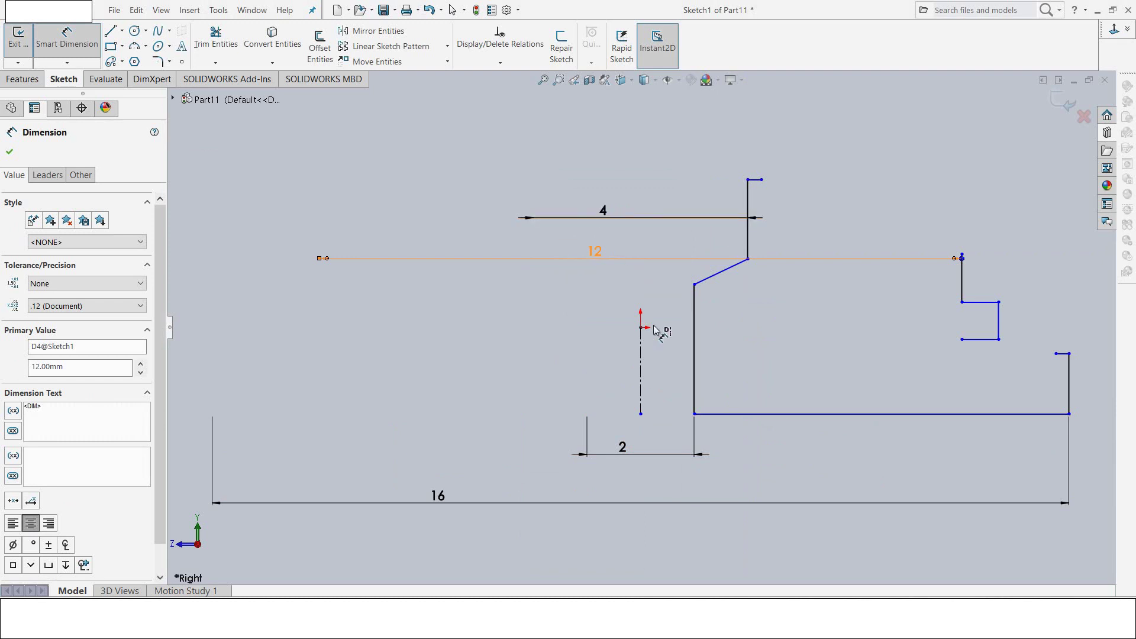
left_click(999, 331)
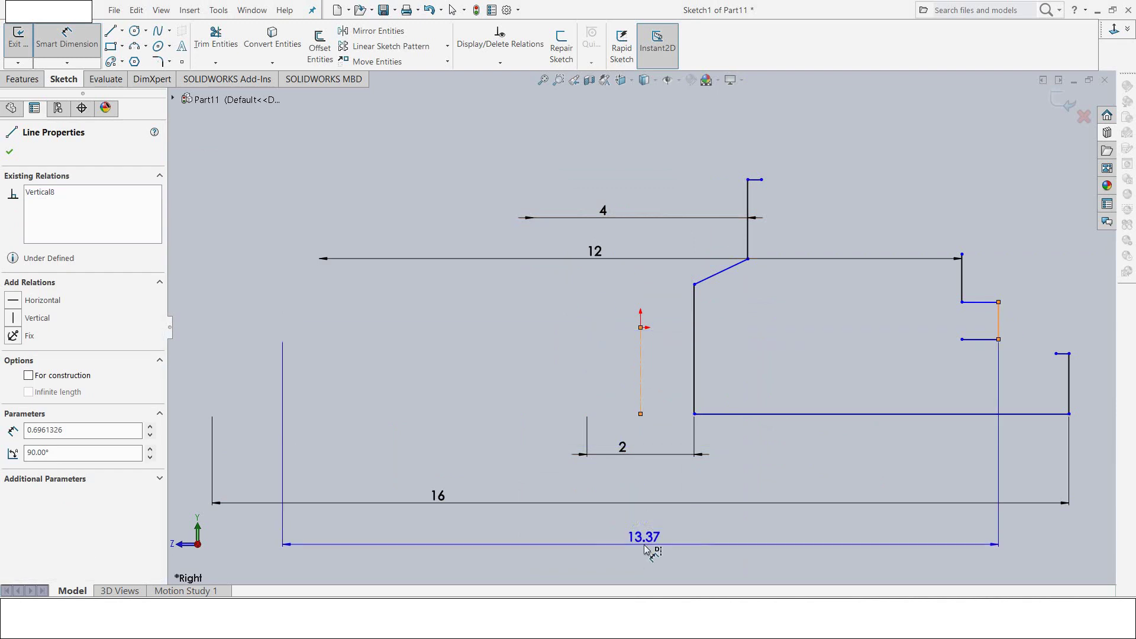
left_click(644, 549)
type("20.")
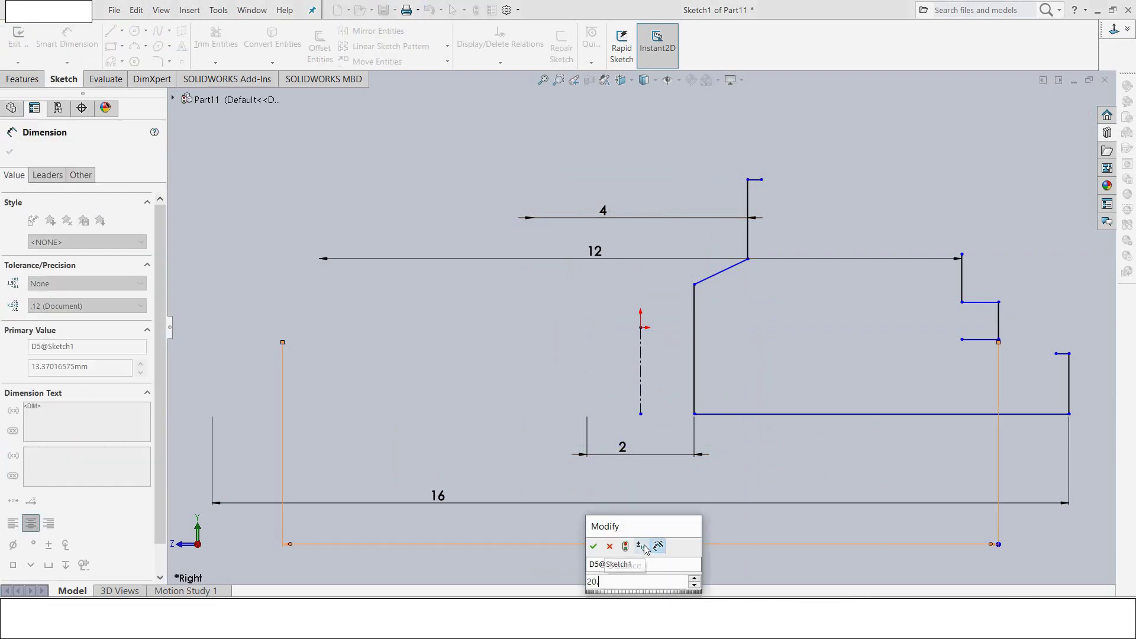
type("78")
key("Return")
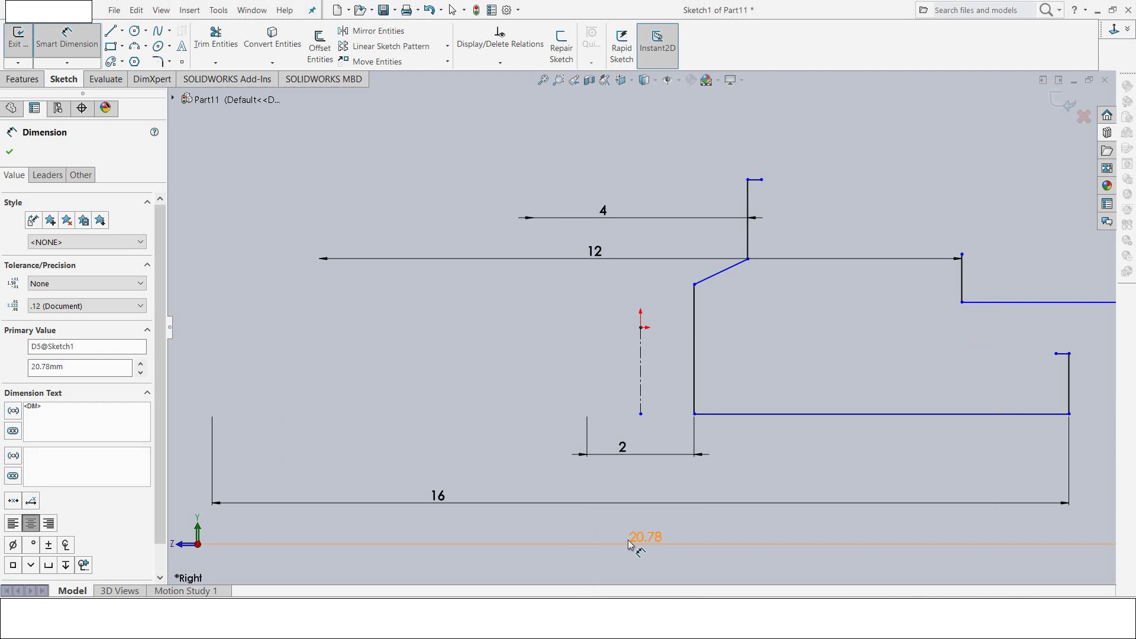
Step: Set the short vertical line's length to 10 mm
scroll(839, 348, "up", 2)
scroll(794, 367, "up", 2)
scroll(761, 367, "down", 2)
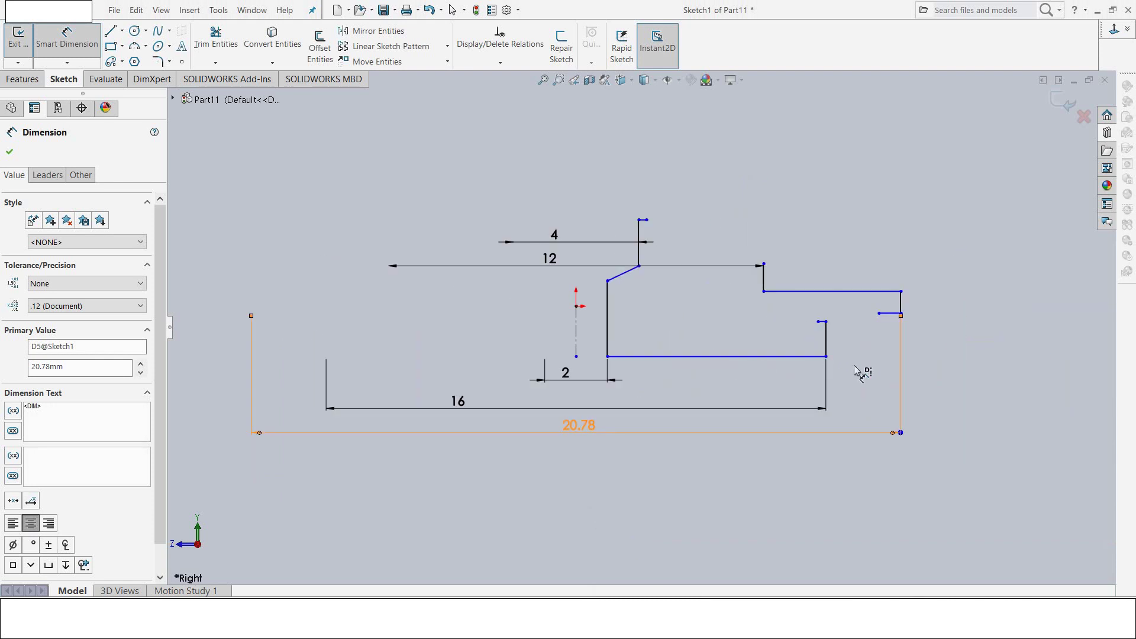
left_click(826, 333)
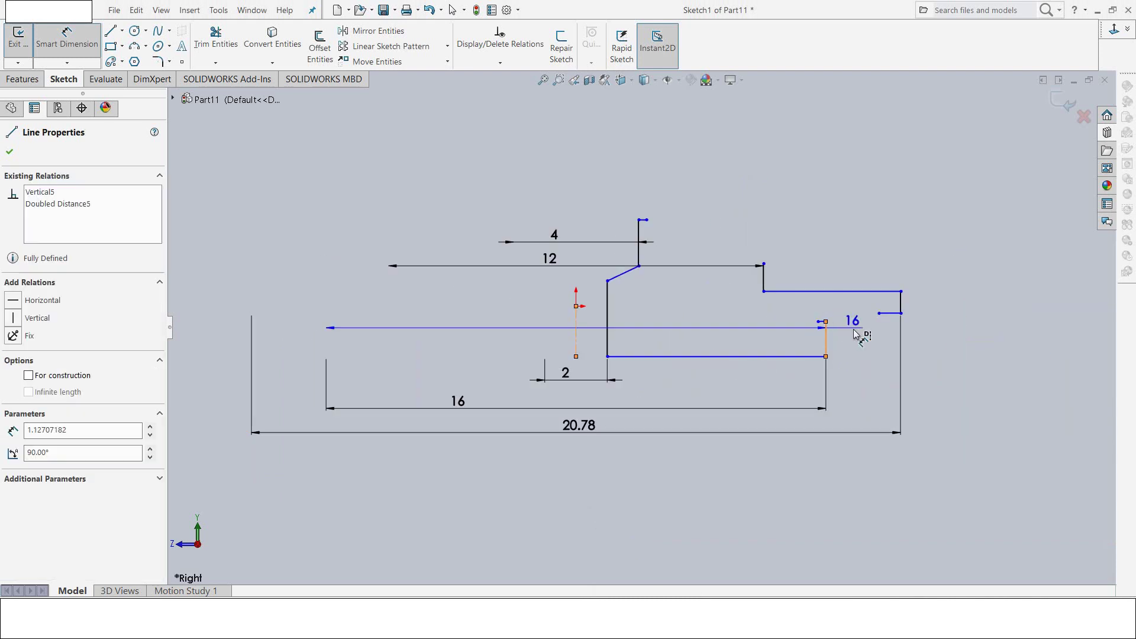
key("Escape")
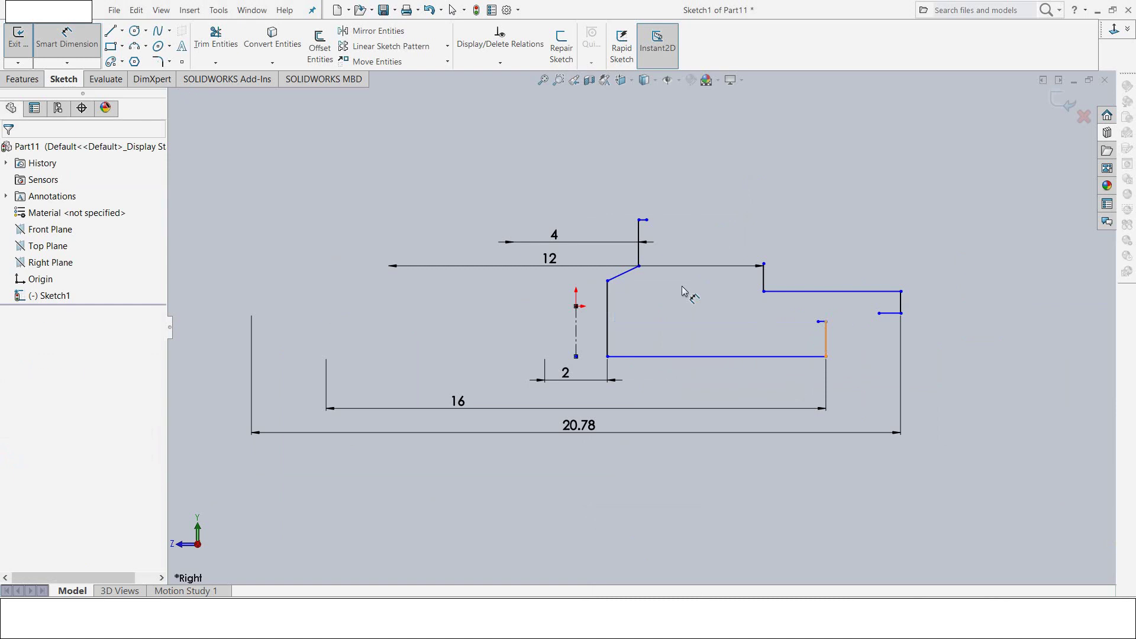
left_click(718, 356)
left_click(870, 352)
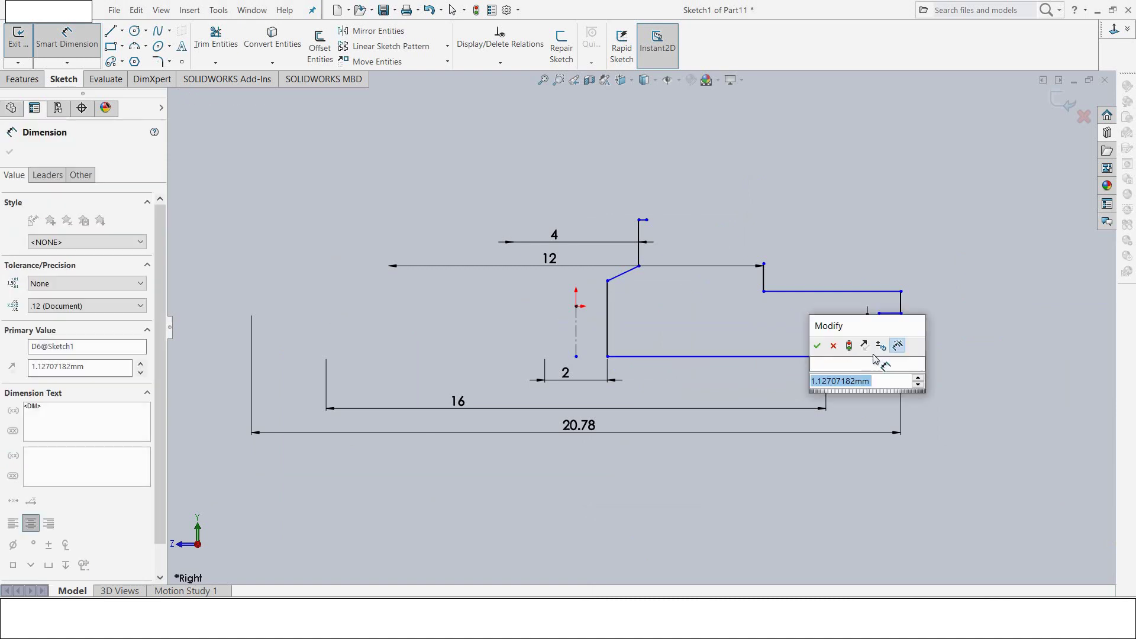
type("10")
key("Return")
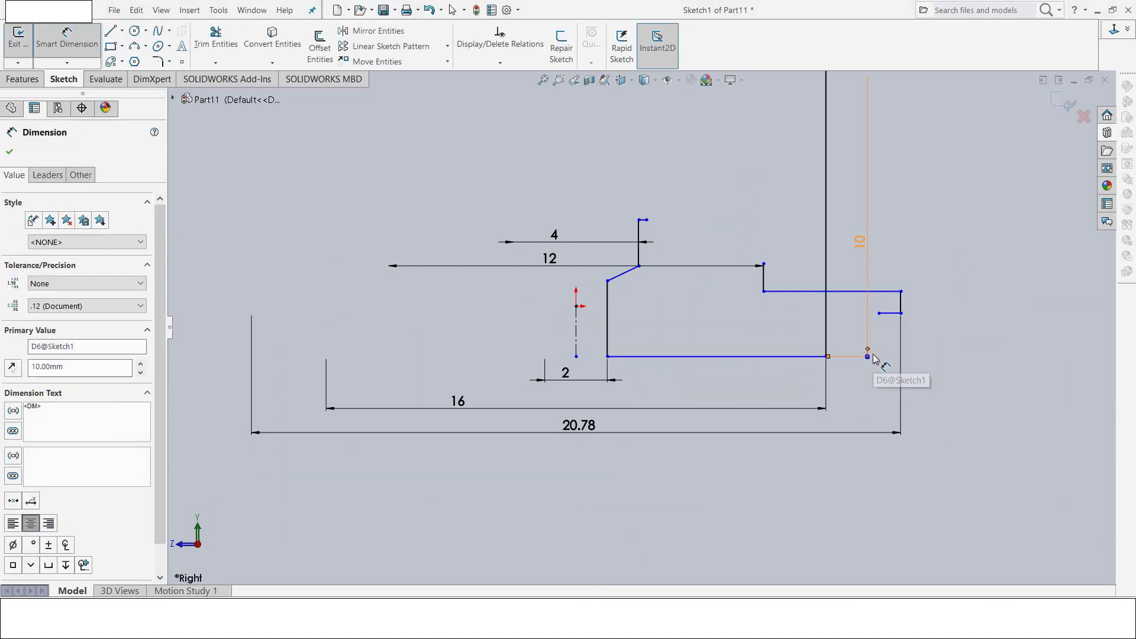
key("f")
left_click(704, 239)
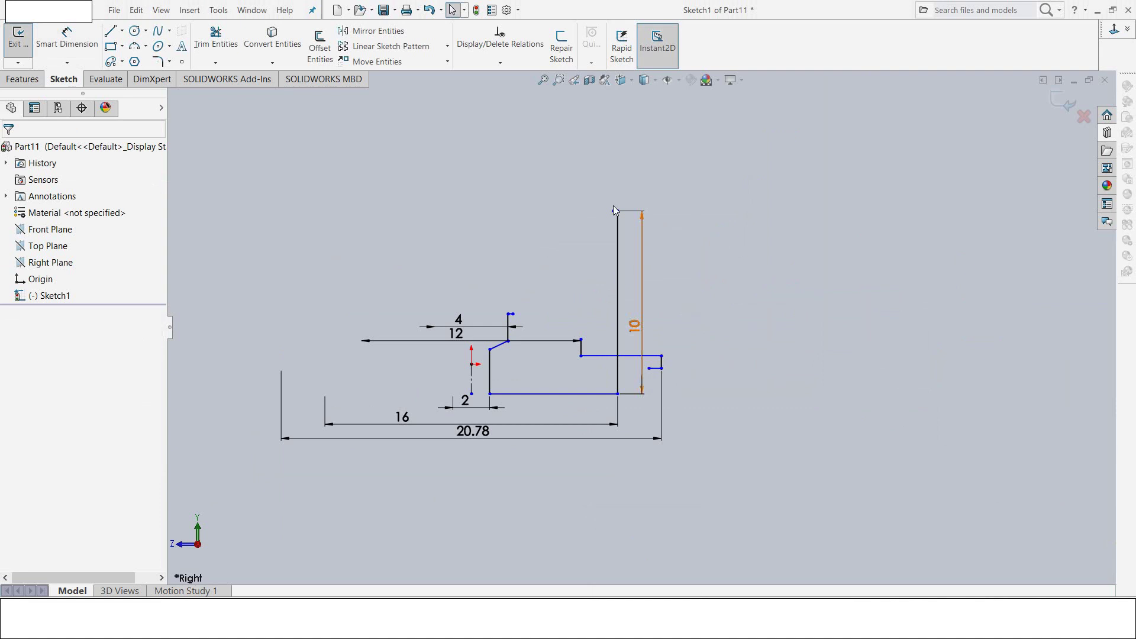
Step: Drag the vertical line's top endpoint and the short horizontal line's end into place
scroll(613, 206, "down", 1)
left_click_drag(619, 220, 615, 471)
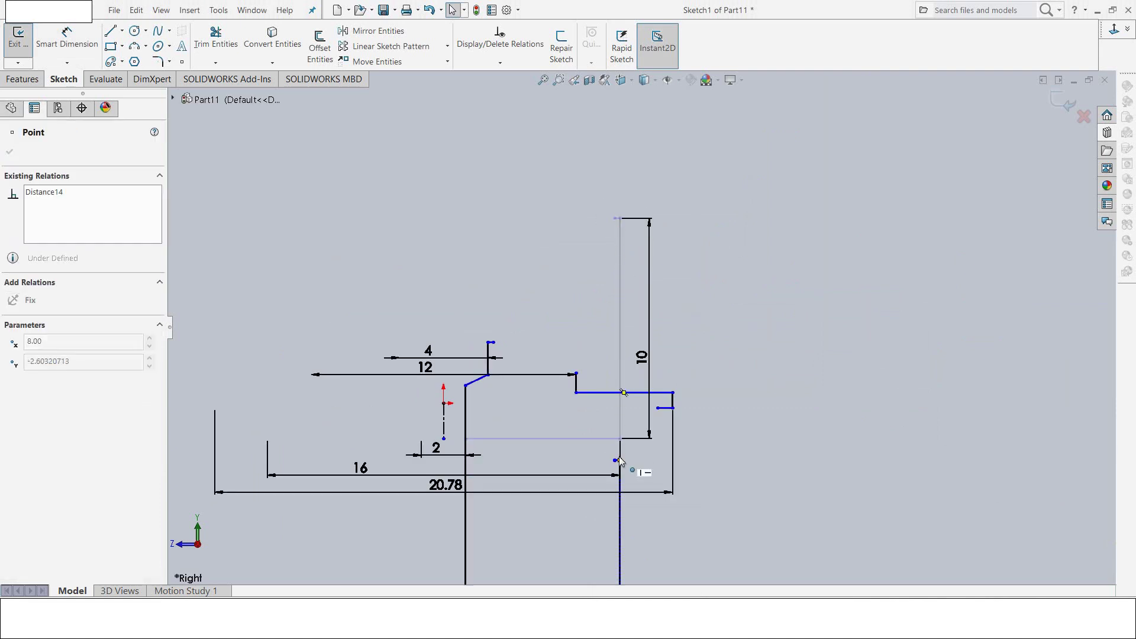
left_click_drag(622, 455, 620, 453)
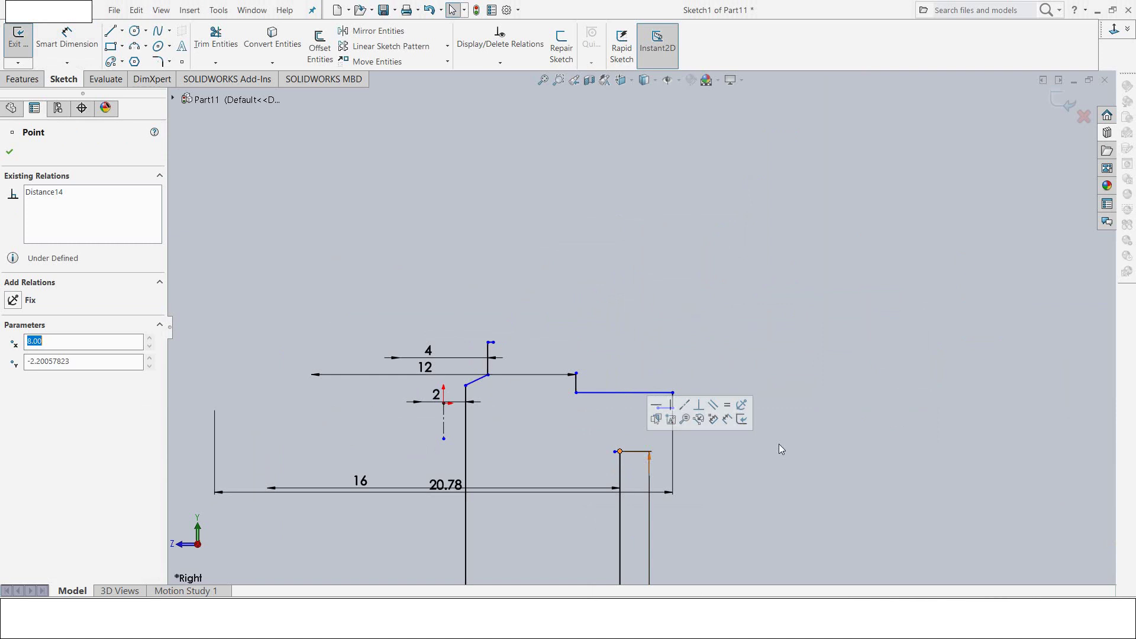
left_click(787, 495)
scroll(733, 456, "down", 2)
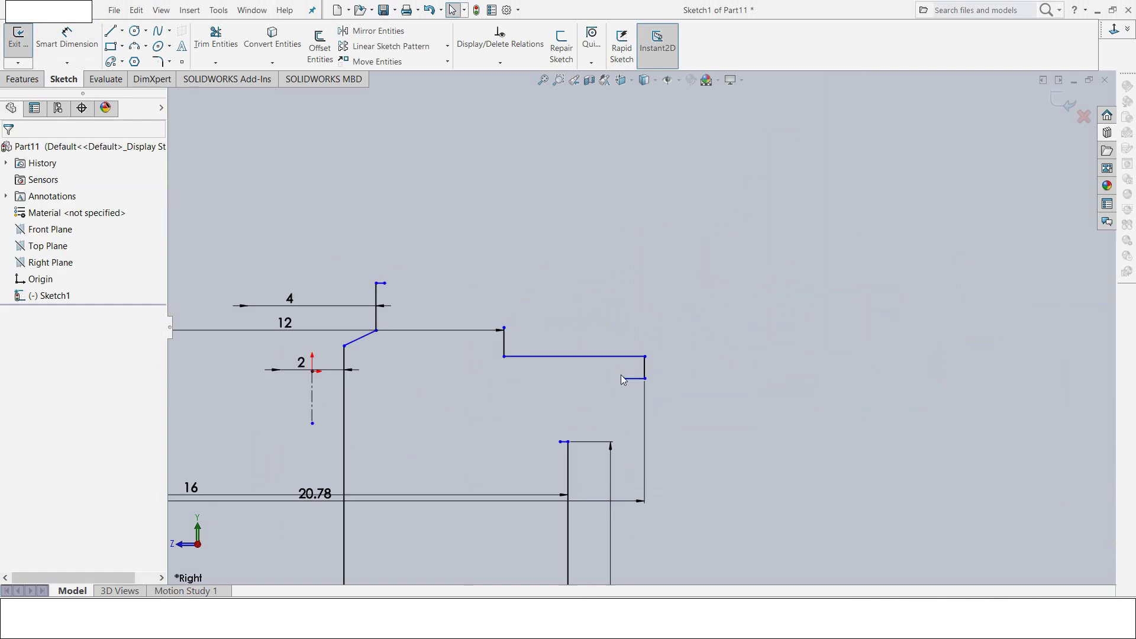
left_click_drag(622, 378, 563, 422)
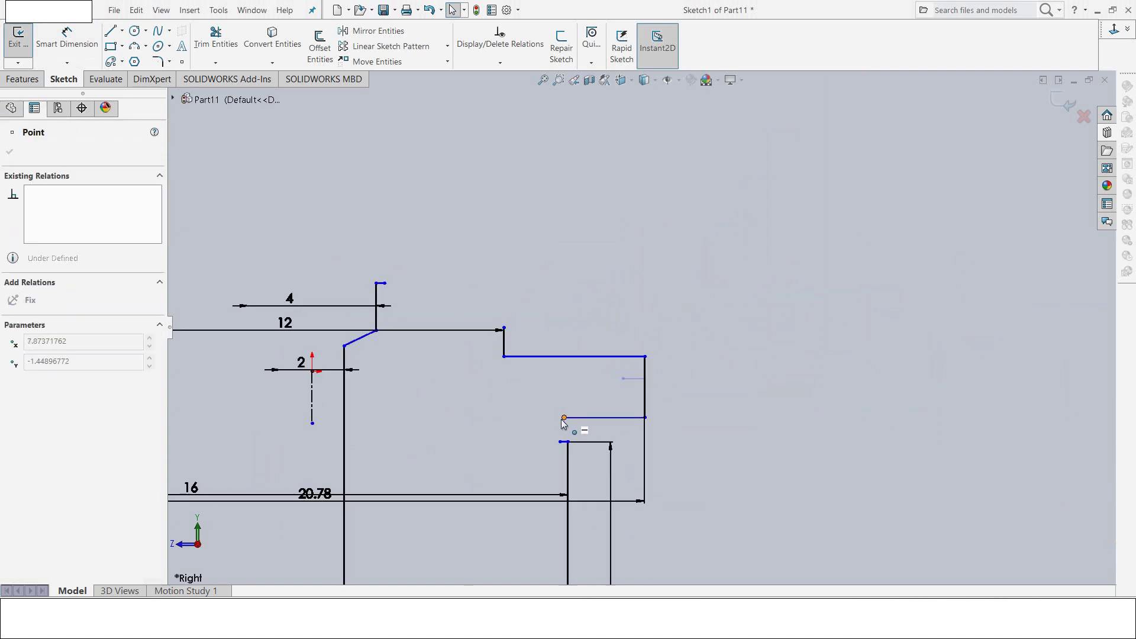
left_click(712, 478)
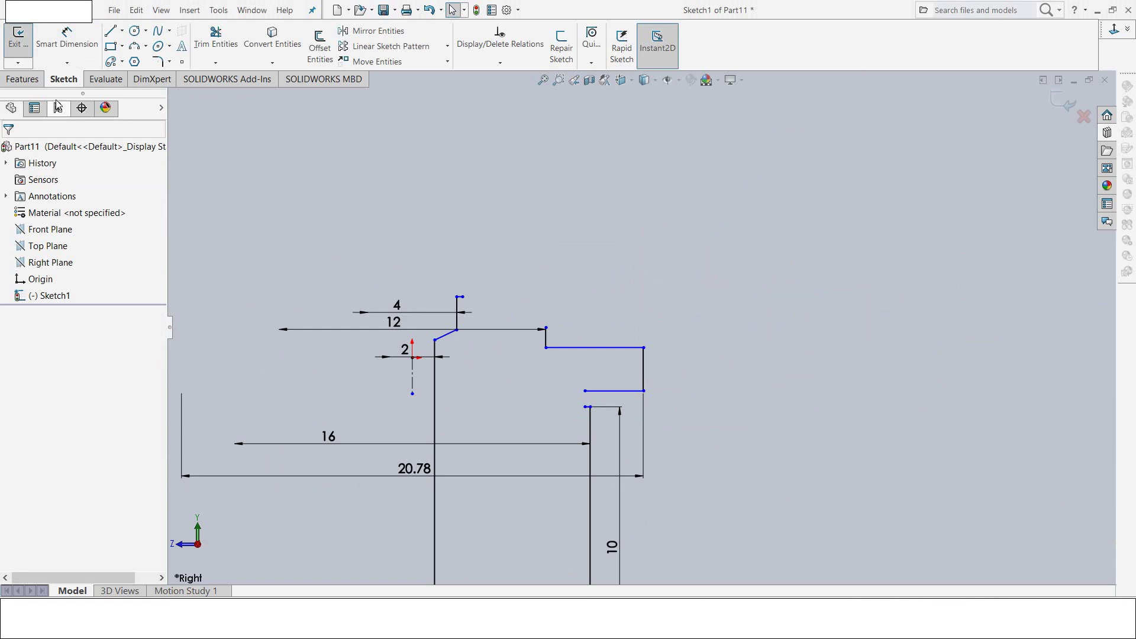
Step: Join the two short horizontal lines with a tangent half-round arc
left_click(135, 47)
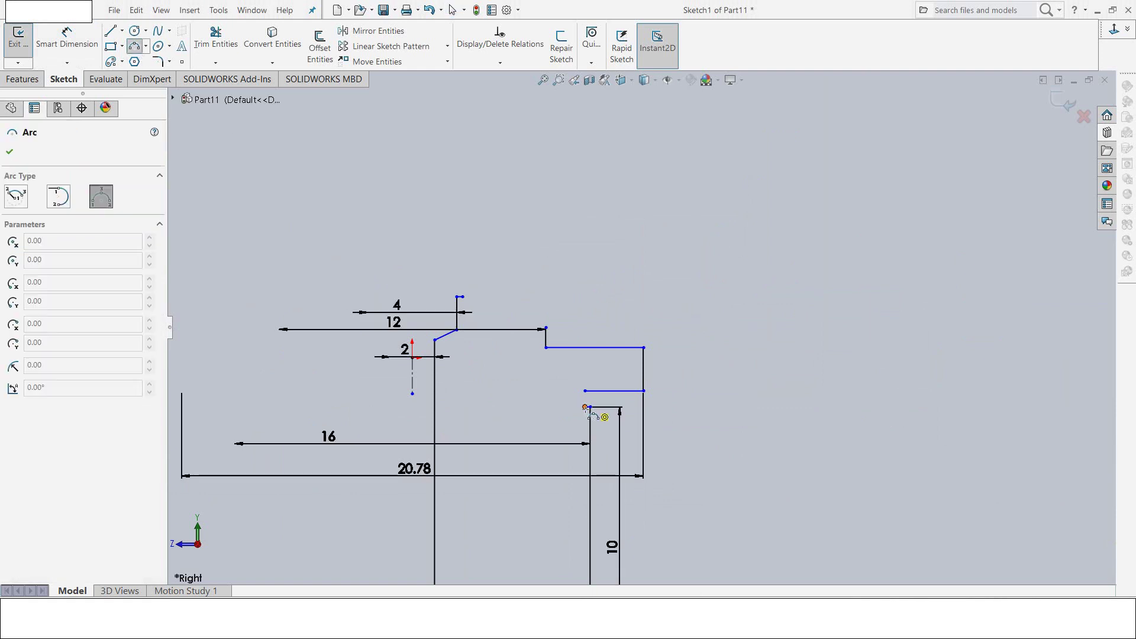
left_click(585, 391)
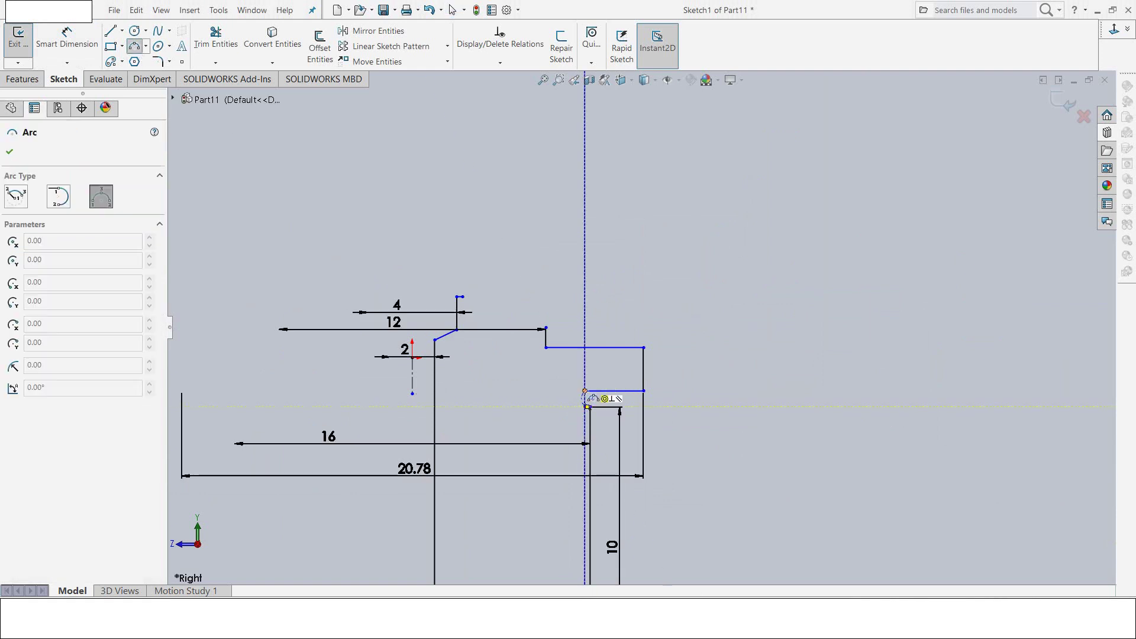
left_click(587, 407)
scroll(570, 393, "down", 4)
scroll(622, 334, "down", 5)
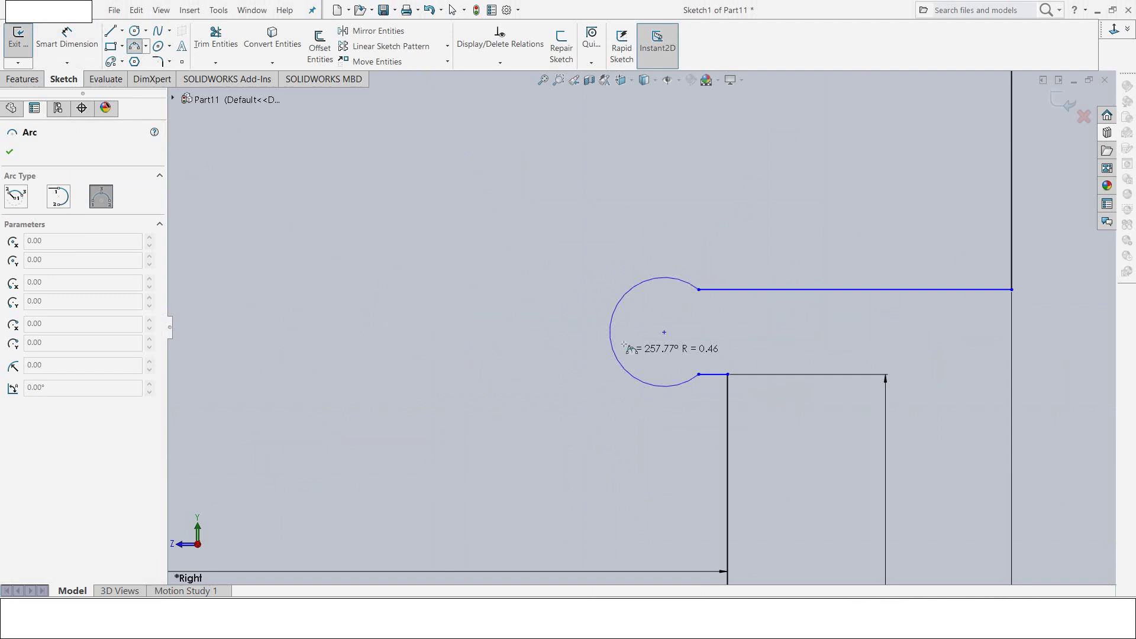
left_click(654, 330)
left_click(77, 39)
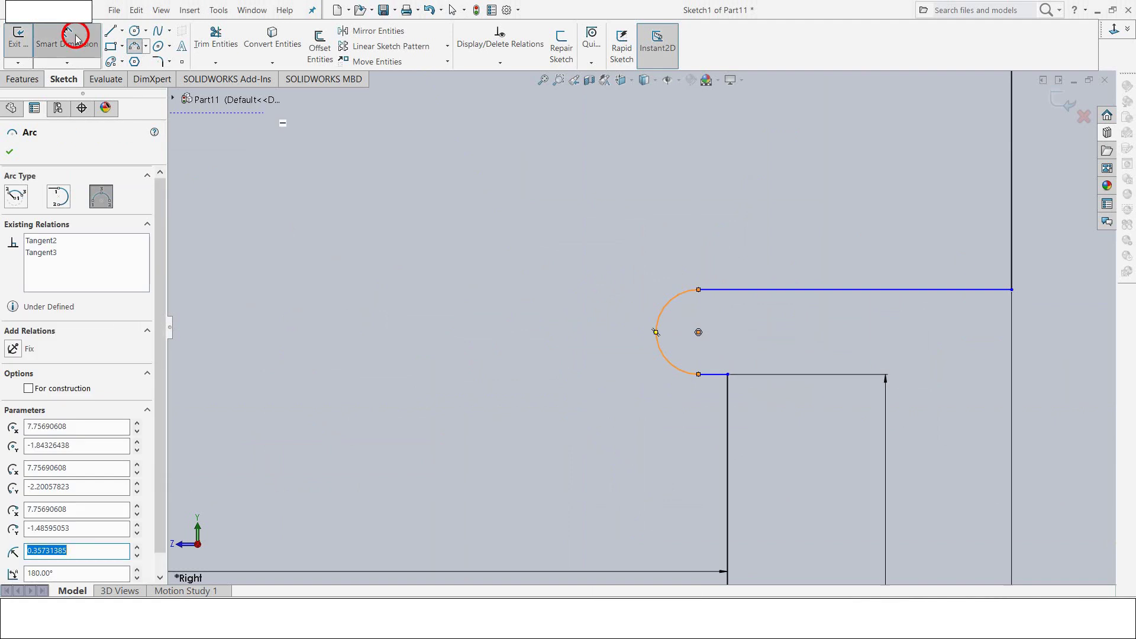
Step: Dimension the arc centre's offset to 0.5 mm and the arc radius to 1 mm
left_click(732, 433)
left_click(784, 445)
type("0.5")
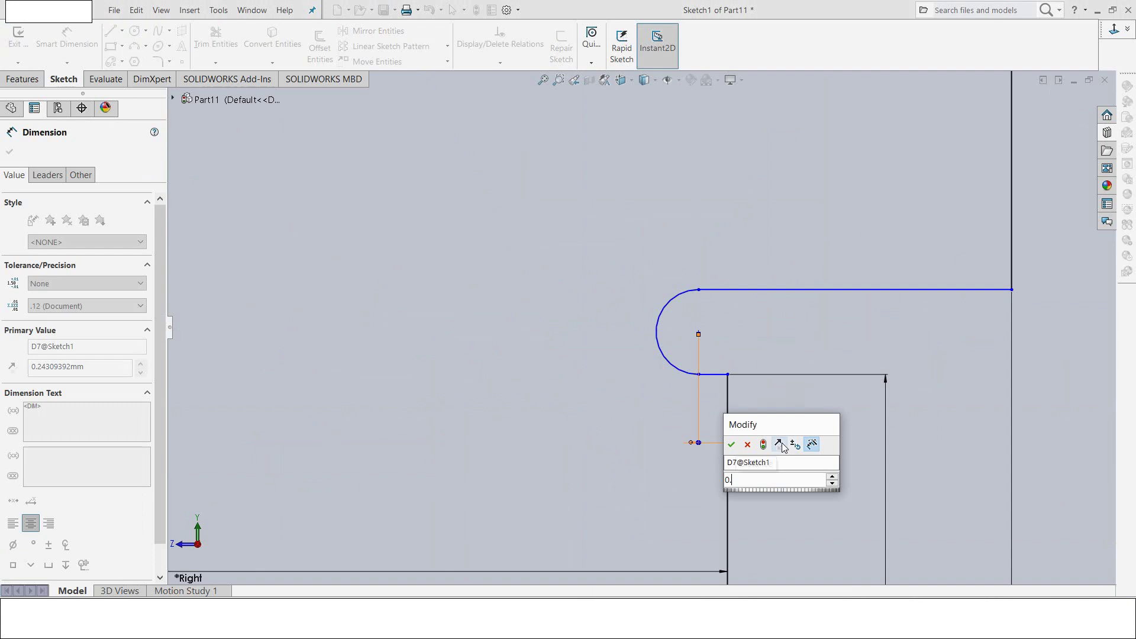
key("Return")
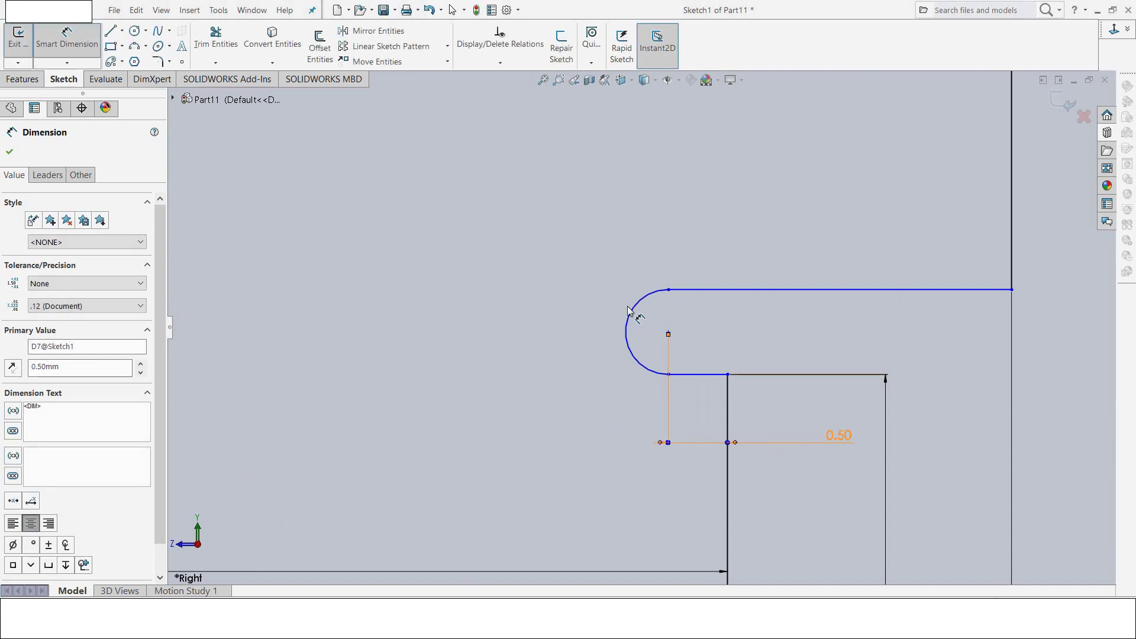
left_click(633, 307)
left_click(578, 286)
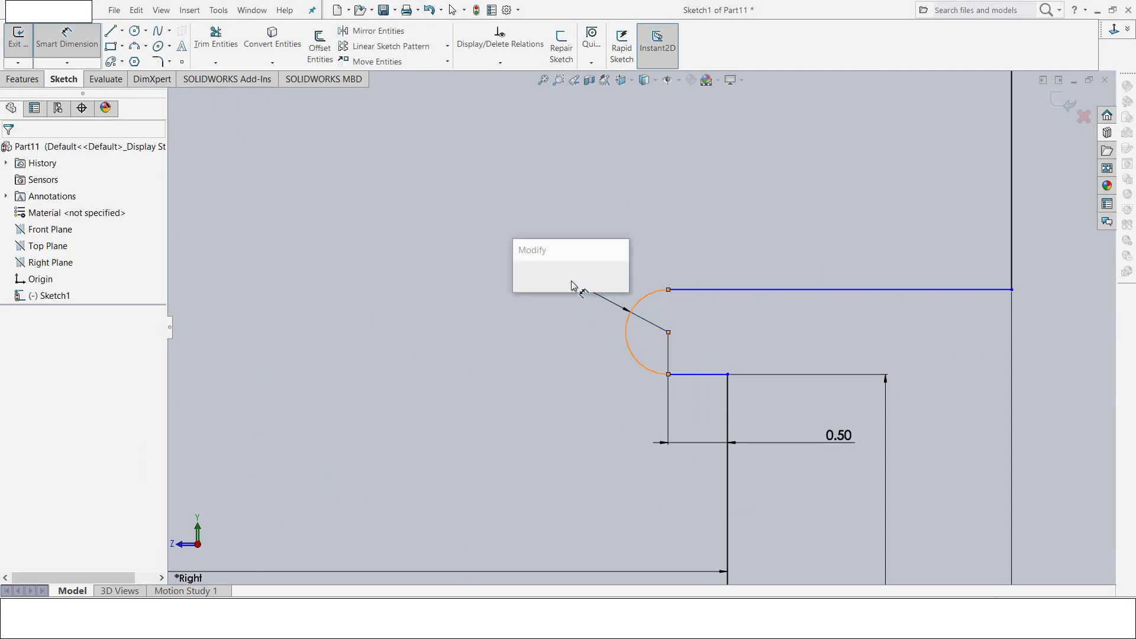
type("1.00mm")
key("Return")
Step: Set the right vertical edge length to 7 mm
scroll(544, 269, "up", 2)
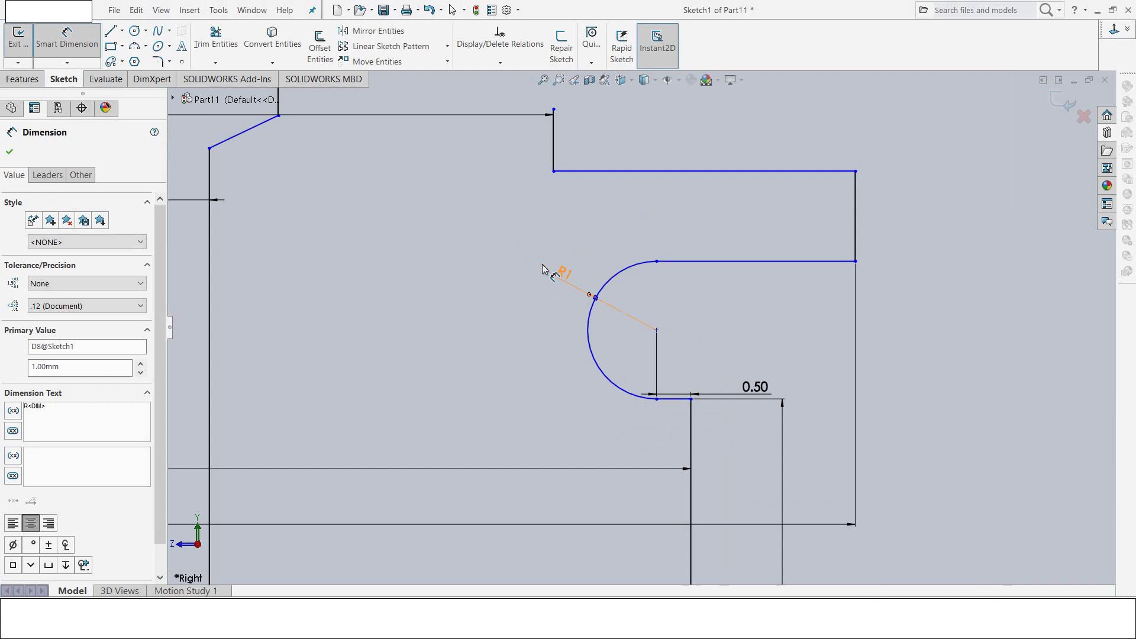
scroll(566, 282, "up", 2)
scroll(646, 340, "up", 2)
scroll(709, 298, "down", 1)
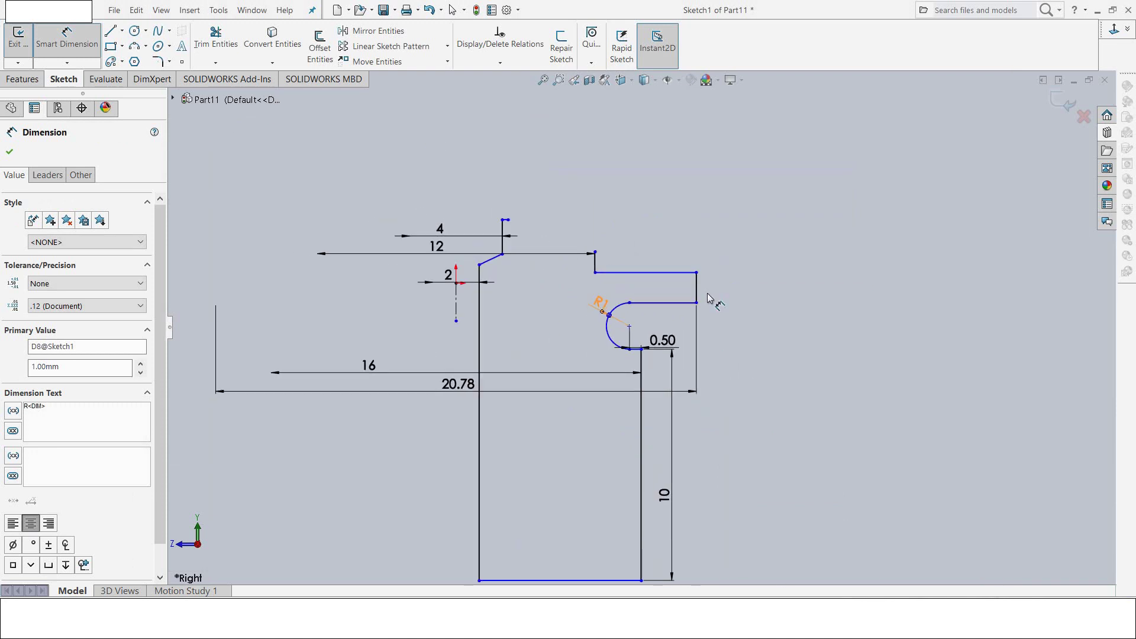
left_click(706, 282)
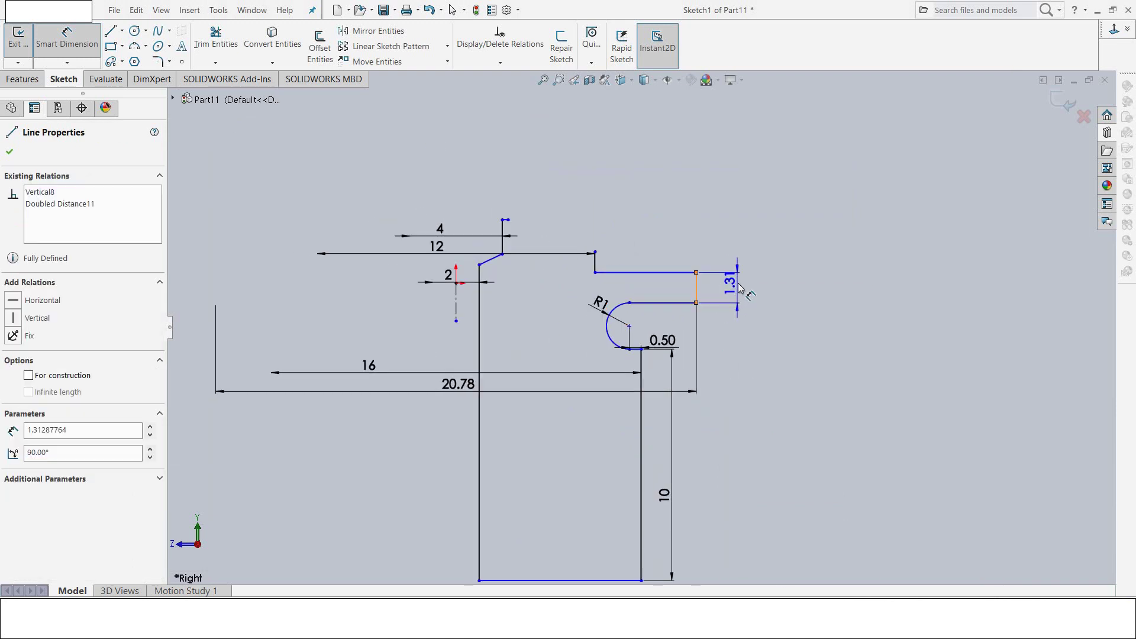
left_click(741, 289)
type("7.00mm")
key("Return")
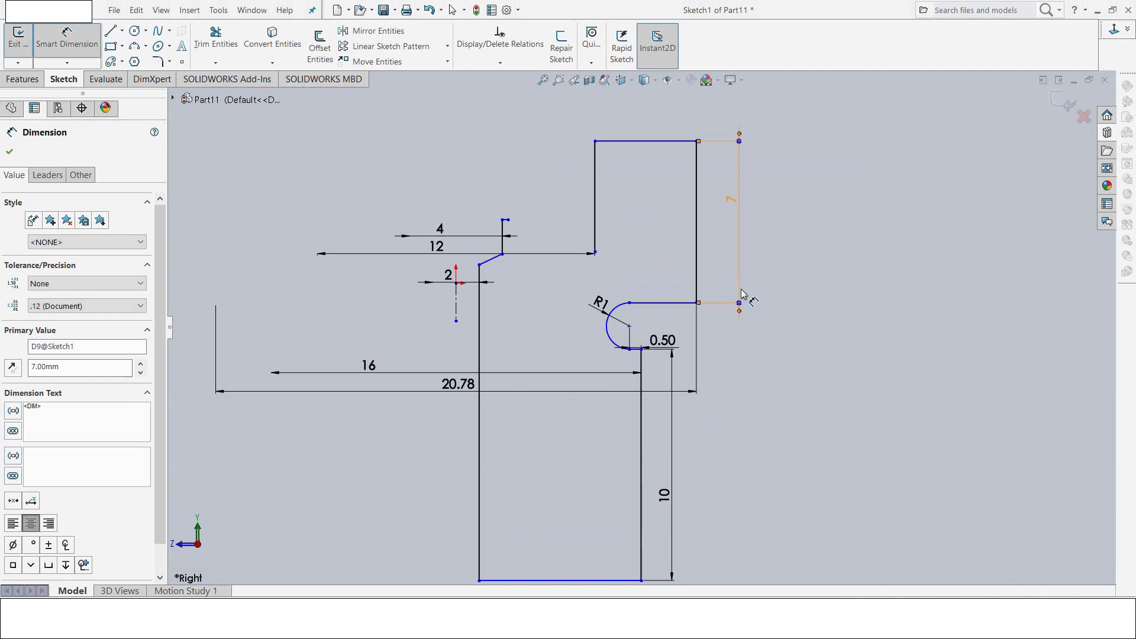
Step: Drag the line's lower endpoint upward and to the right to reshape it into a stub
scroll(784, 337, "up", 5)
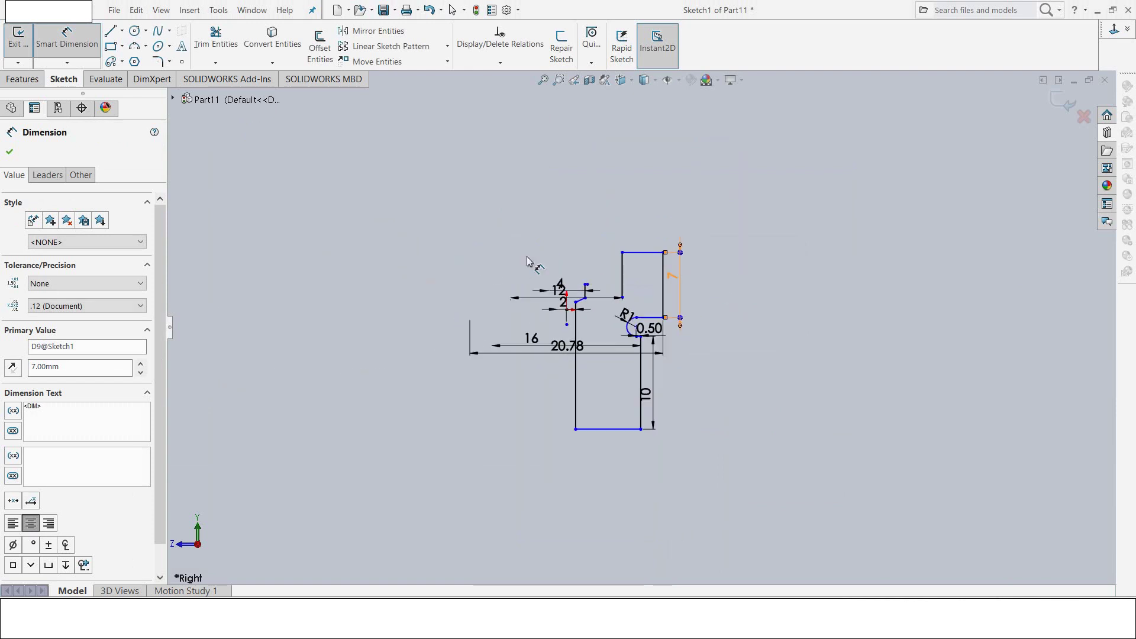
key("Escape")
left_click_drag(622, 299, 621, 218)
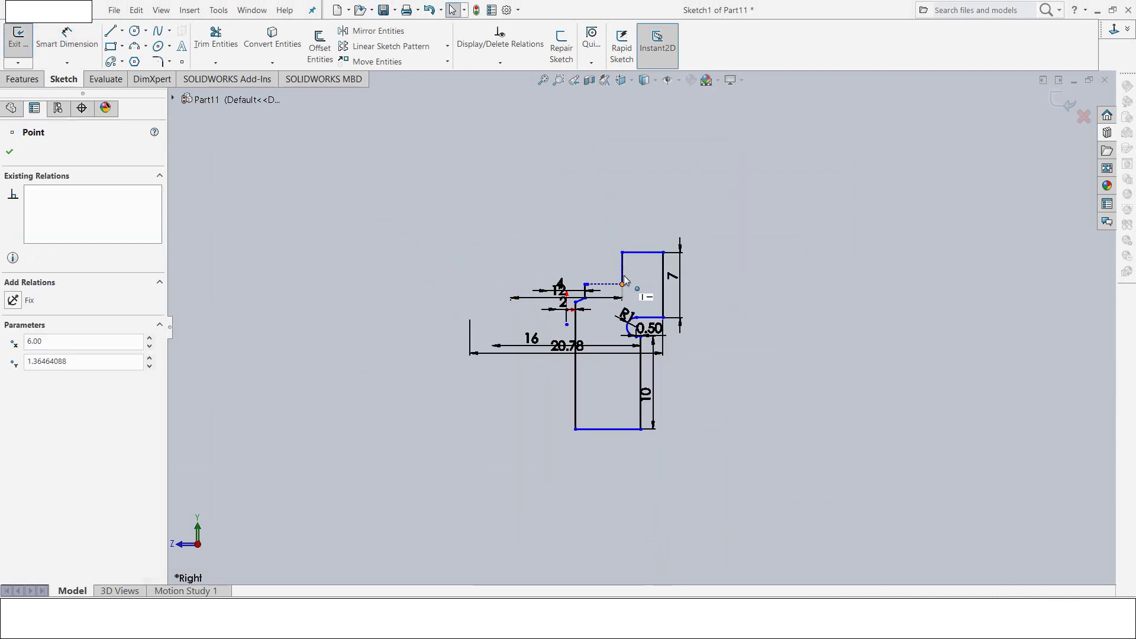
scroll(589, 280, "down", 3)
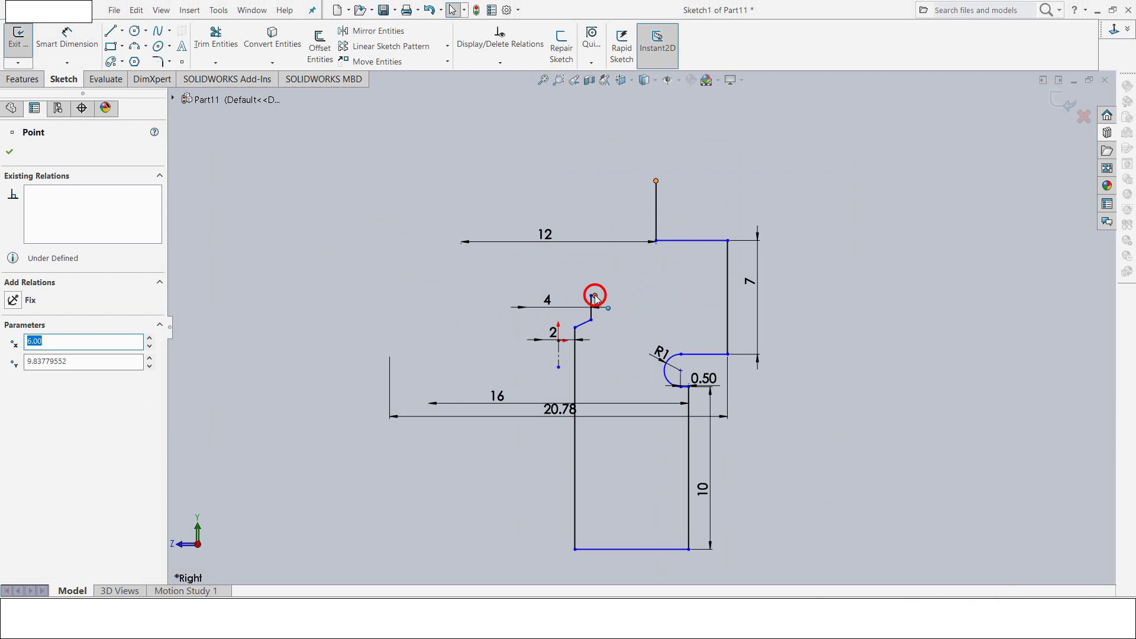
left_click_drag(591, 296, 629, 122)
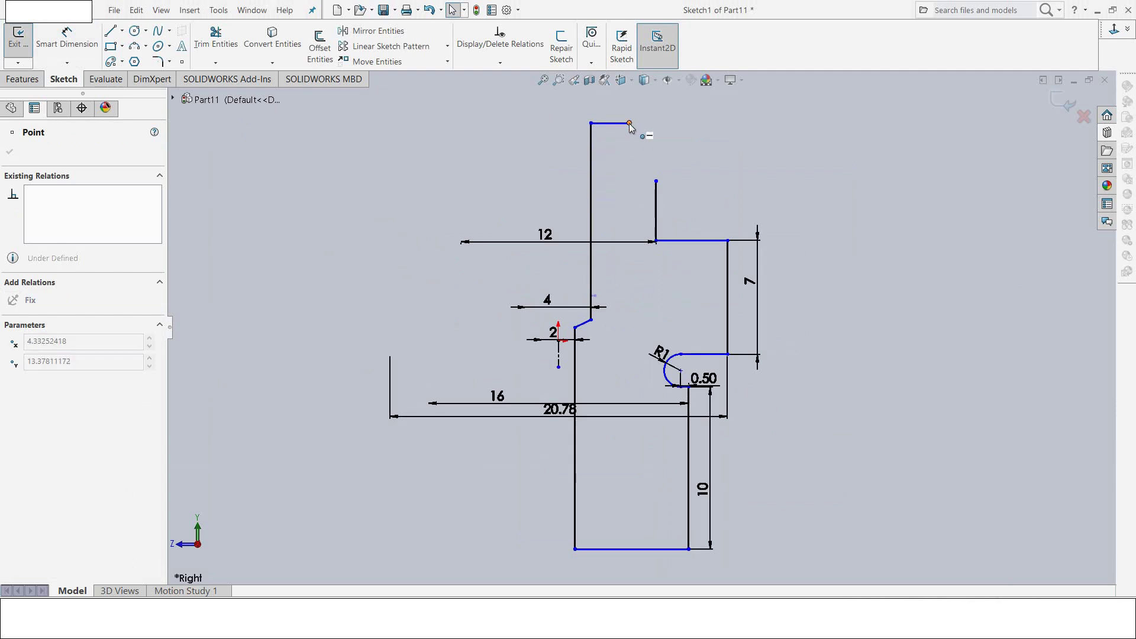
Step: Dimension the left vertical line to 16 mm
left_click(67, 39)
left_click(574, 464)
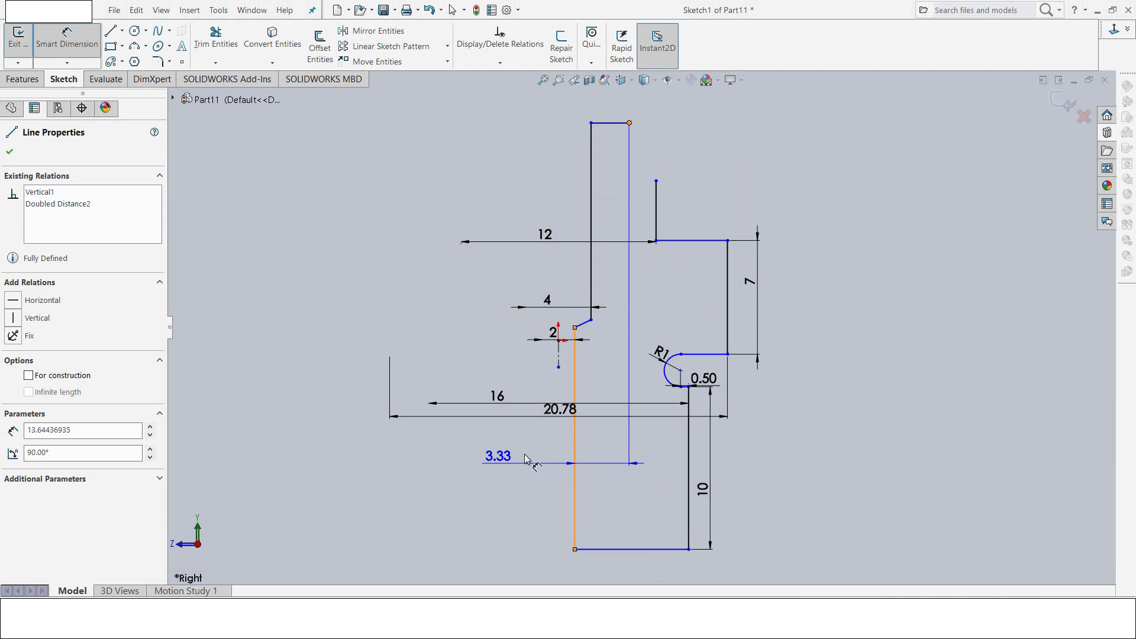
key("Escape")
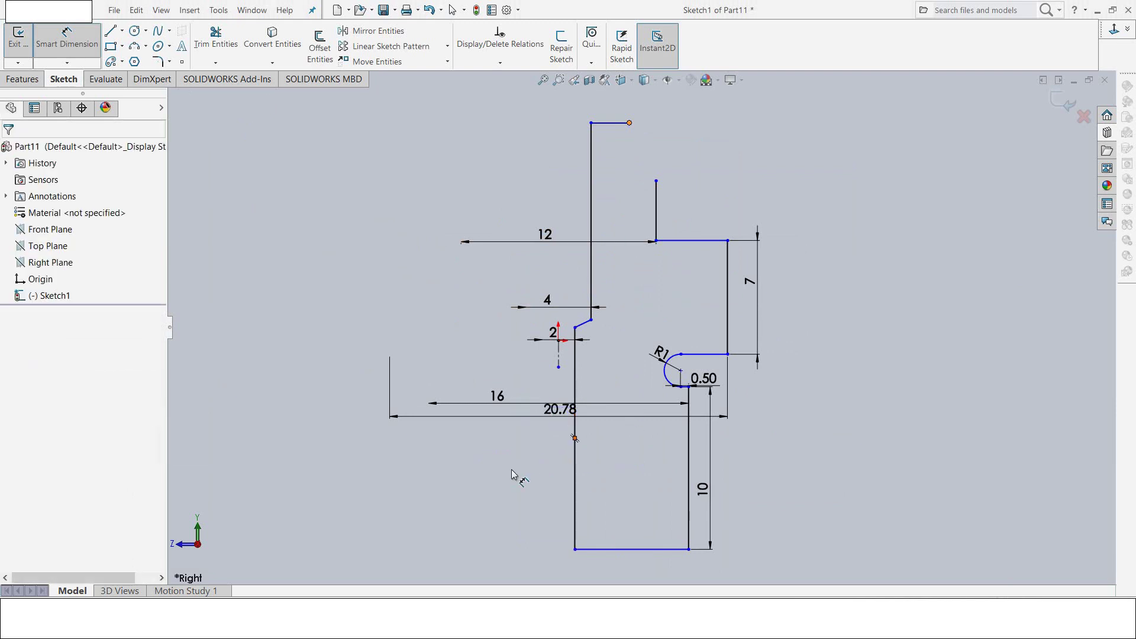
left_click(574, 469)
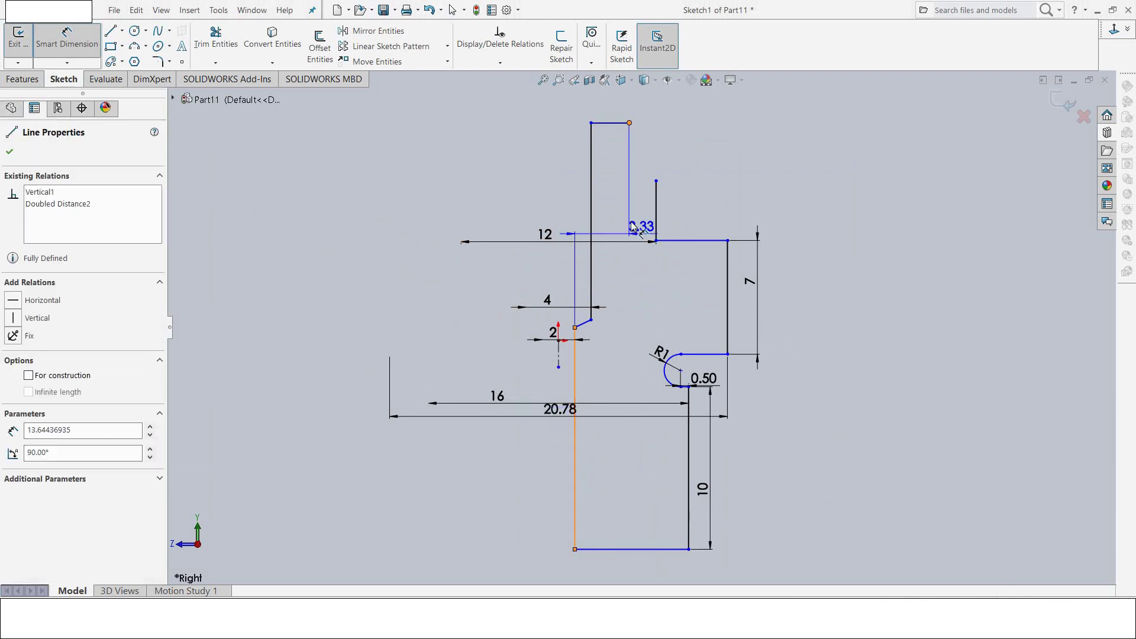
key("Escape")
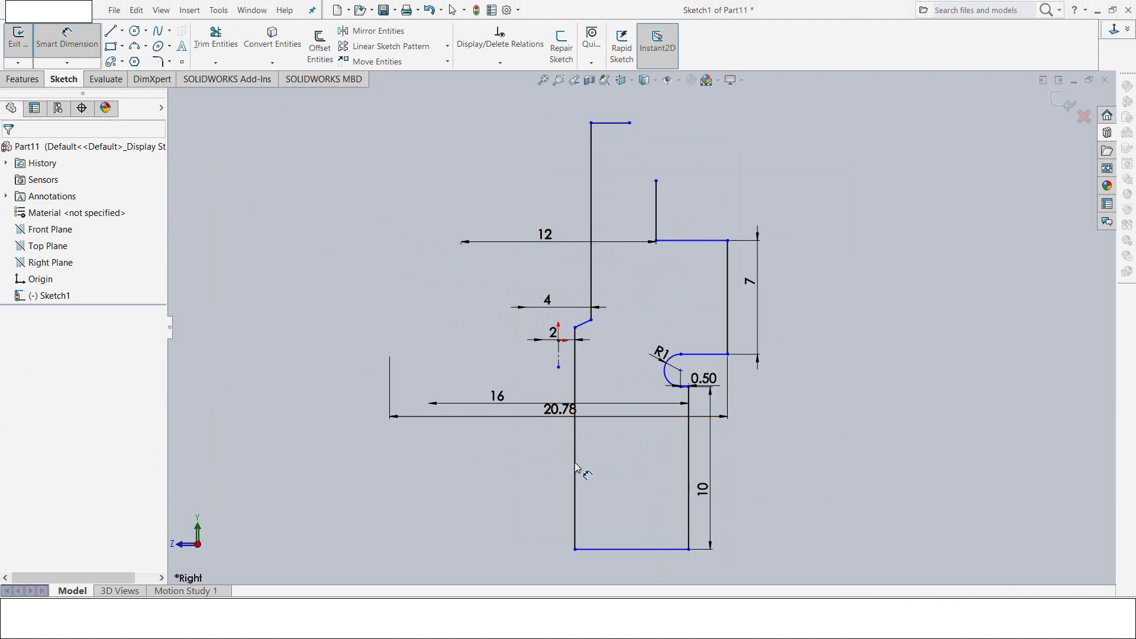
left_click(574, 467)
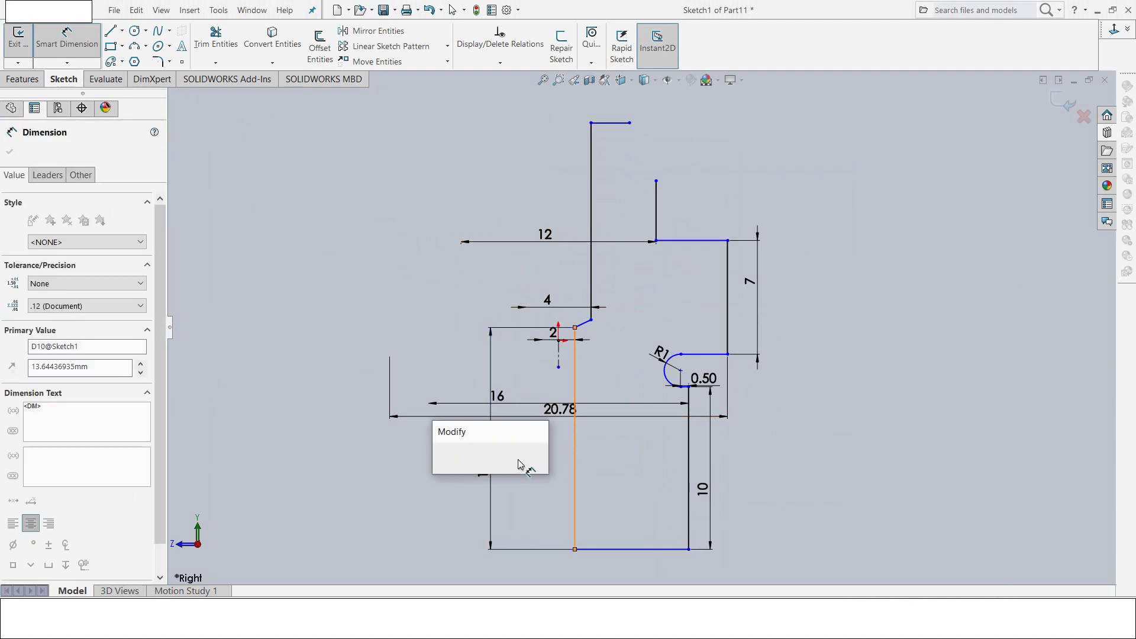
type("16")
key("Return")
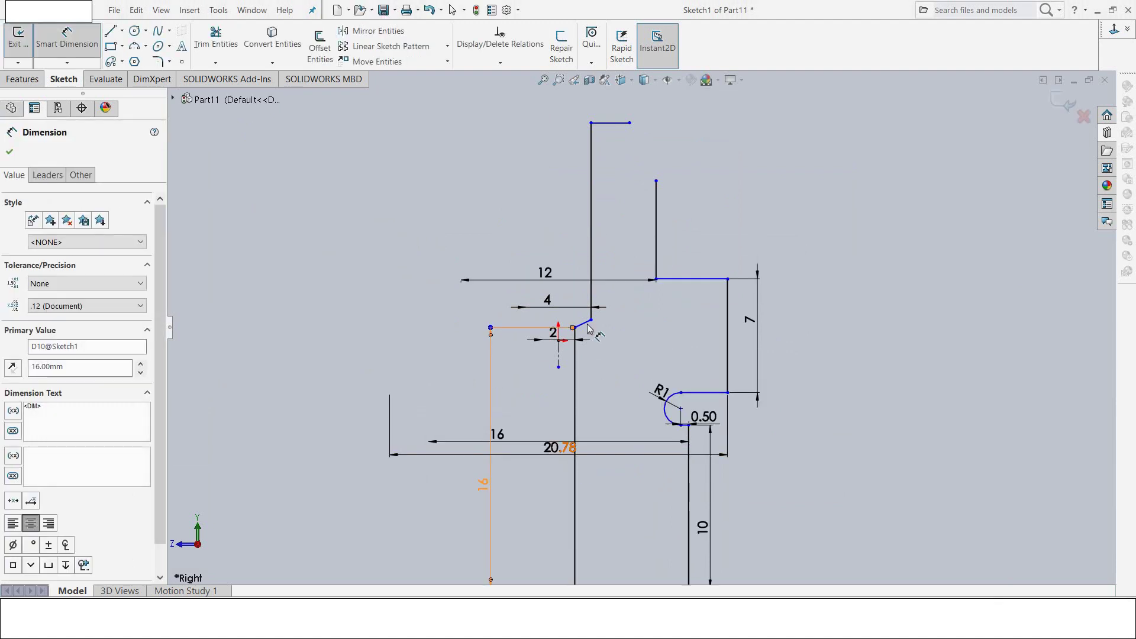
Step: Give the short sloped line a 3 mm vertical height
left_click(587, 320)
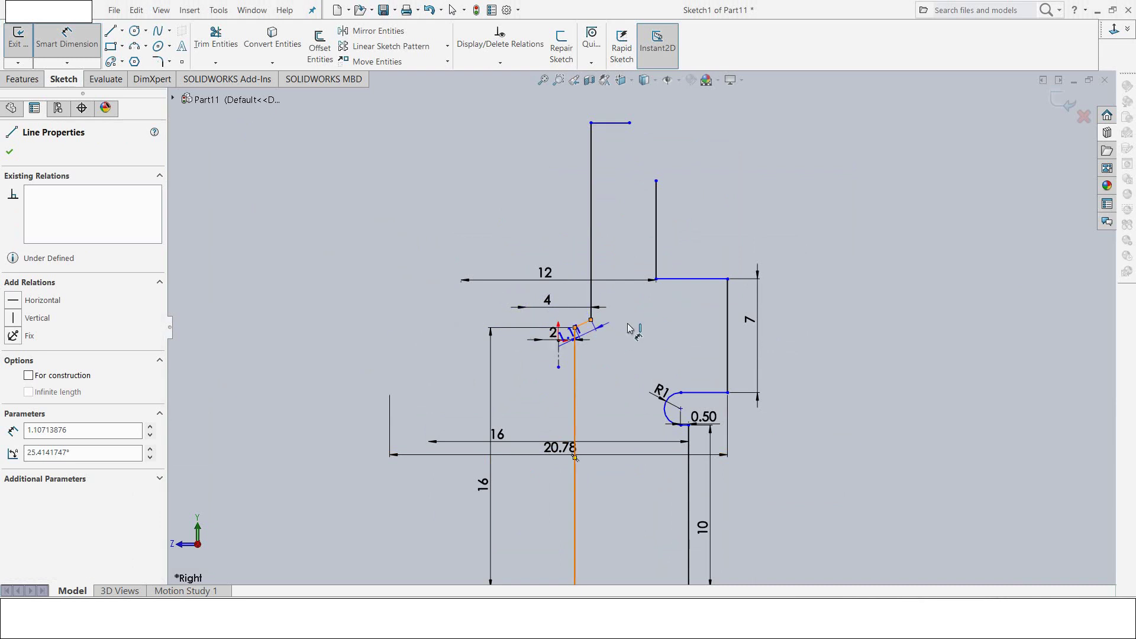
scroll(609, 310, "down", 3)
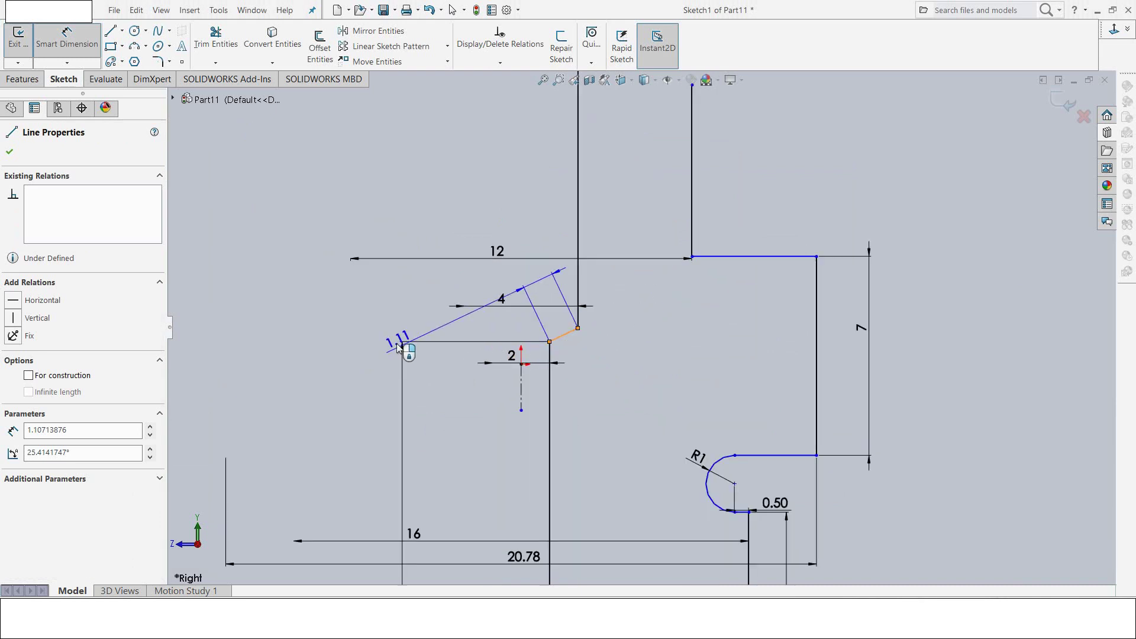
left_click(478, 334)
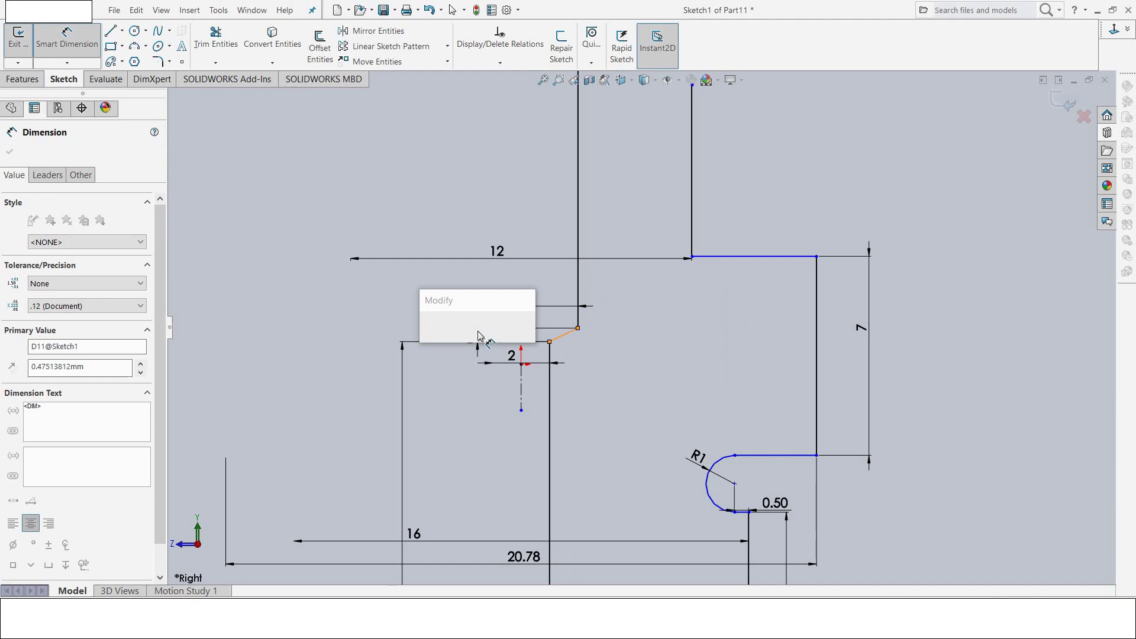
type("3")
key("Return")
Step: Set the overall height from the top line to the bottom line to 44 mm
scroll(483, 337, "up", 1)
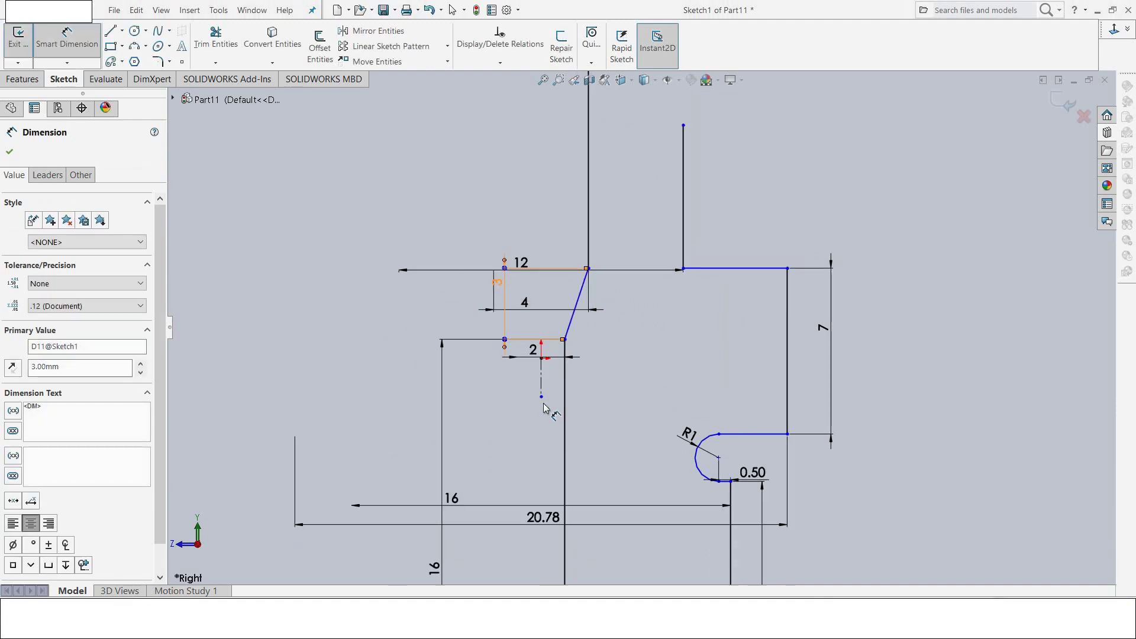
scroll(545, 404, "up", 3)
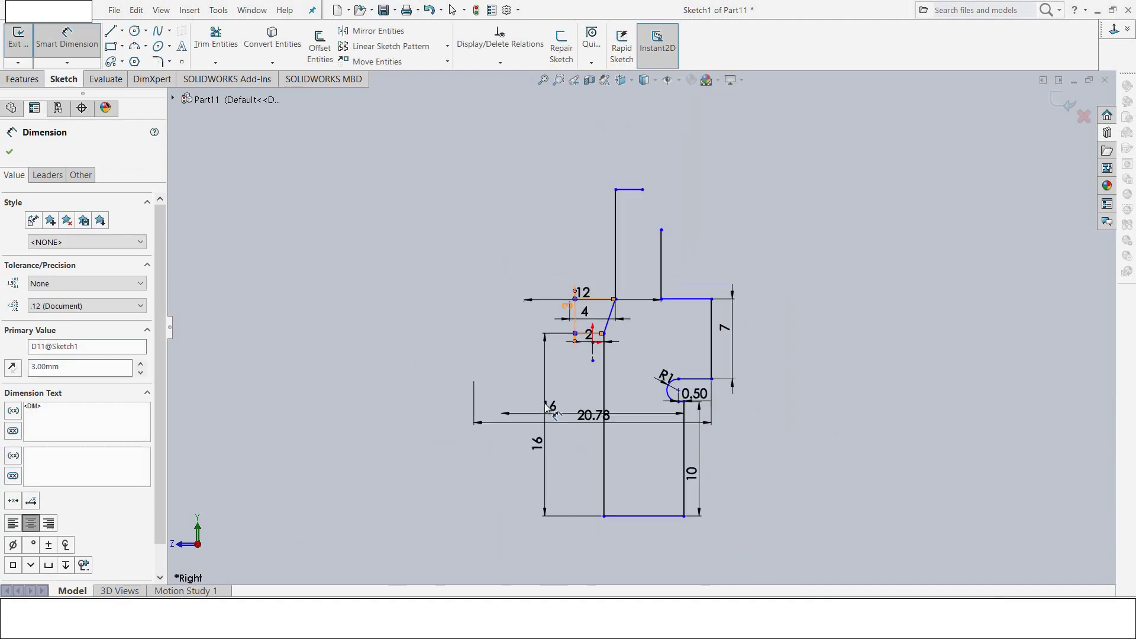
left_click(633, 189)
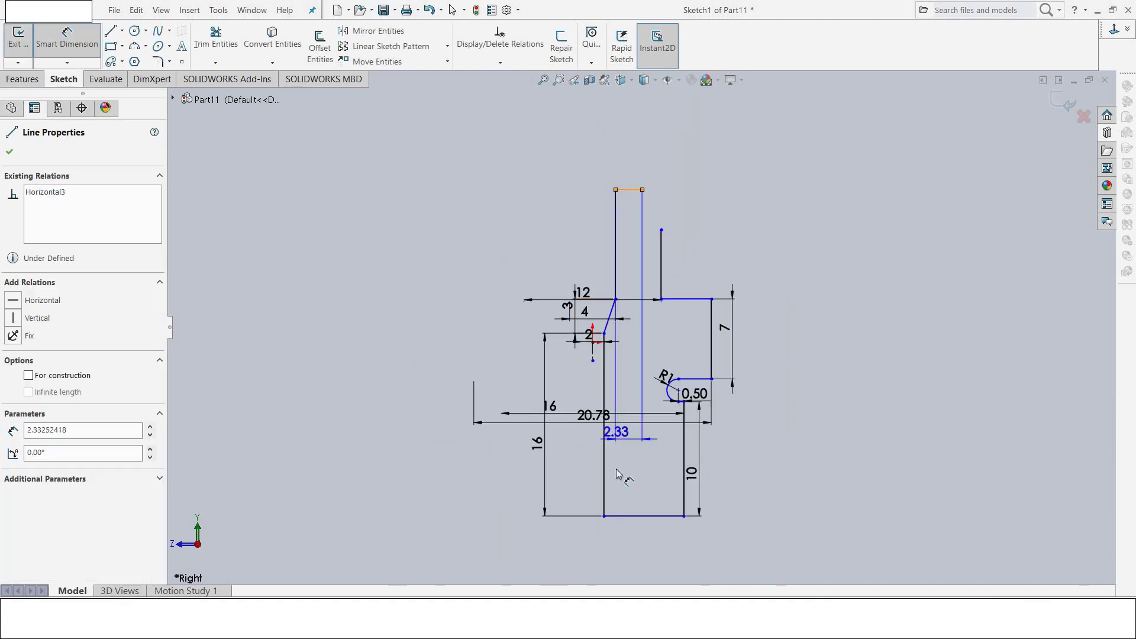
left_click(634, 519)
left_click(440, 382)
type("44")
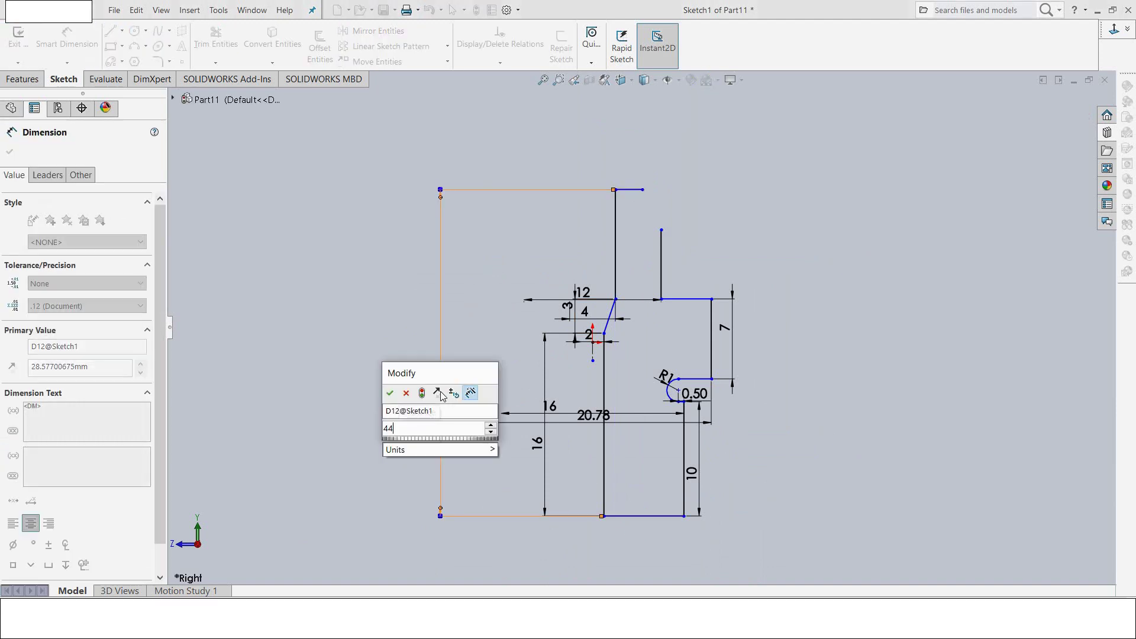
key("Return")
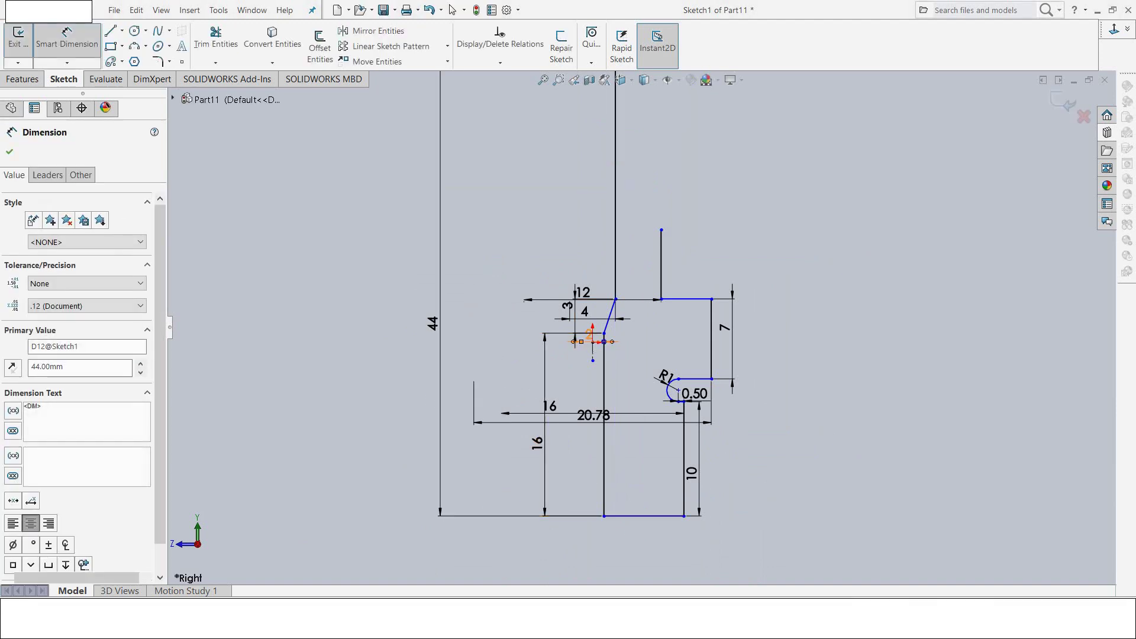
Step: Dimension the bottom line 22 mm from the sketch origin
left_click(616, 516)
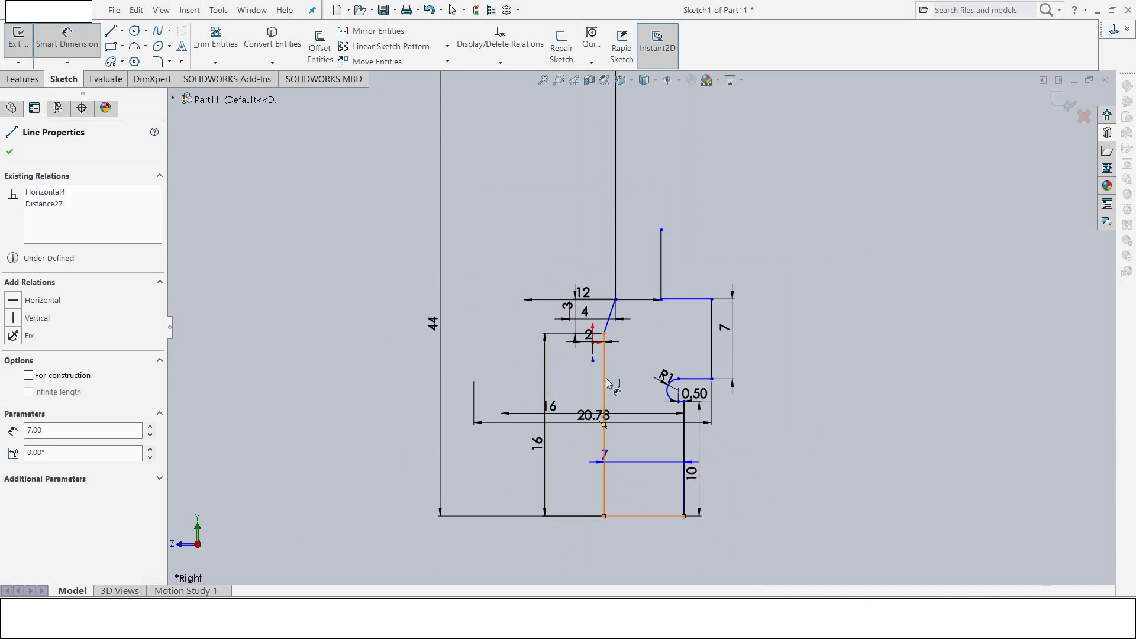
scroll(583, 314, "down", 4)
scroll(583, 313, "down", 3)
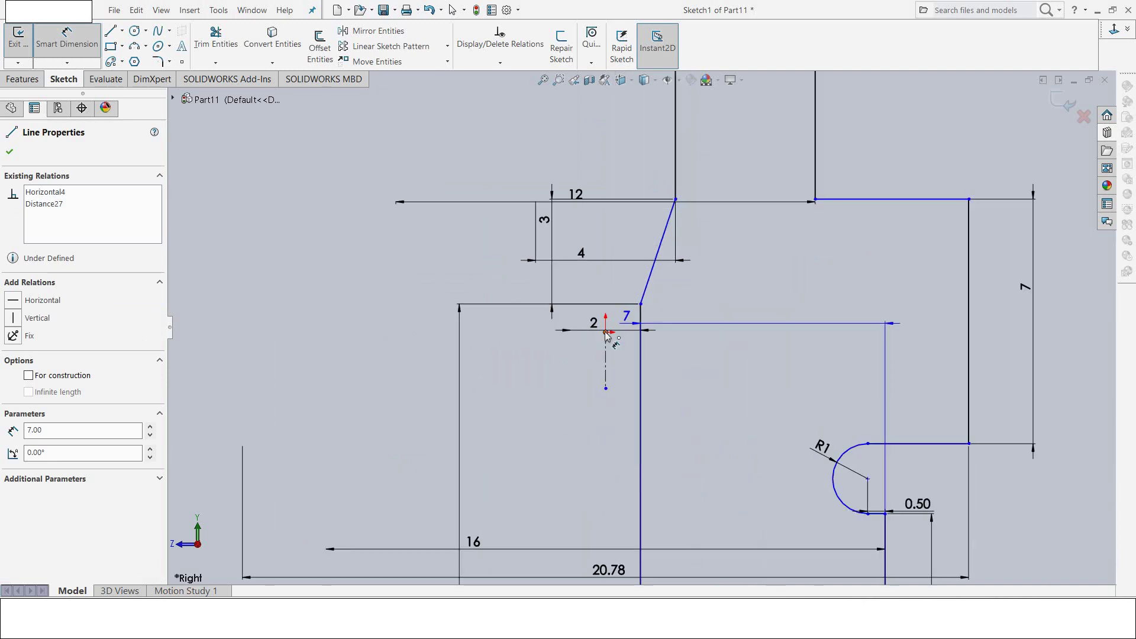
left_click(610, 326)
scroll(616, 325, "up", 5)
left_click(477, 370)
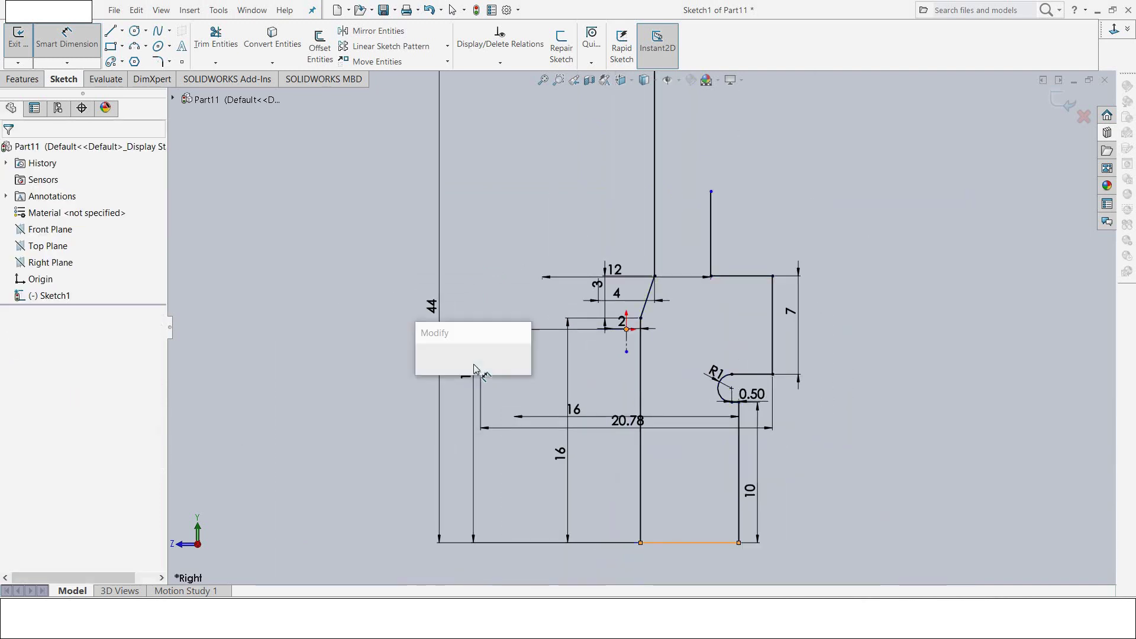
type("22")
key("Return")
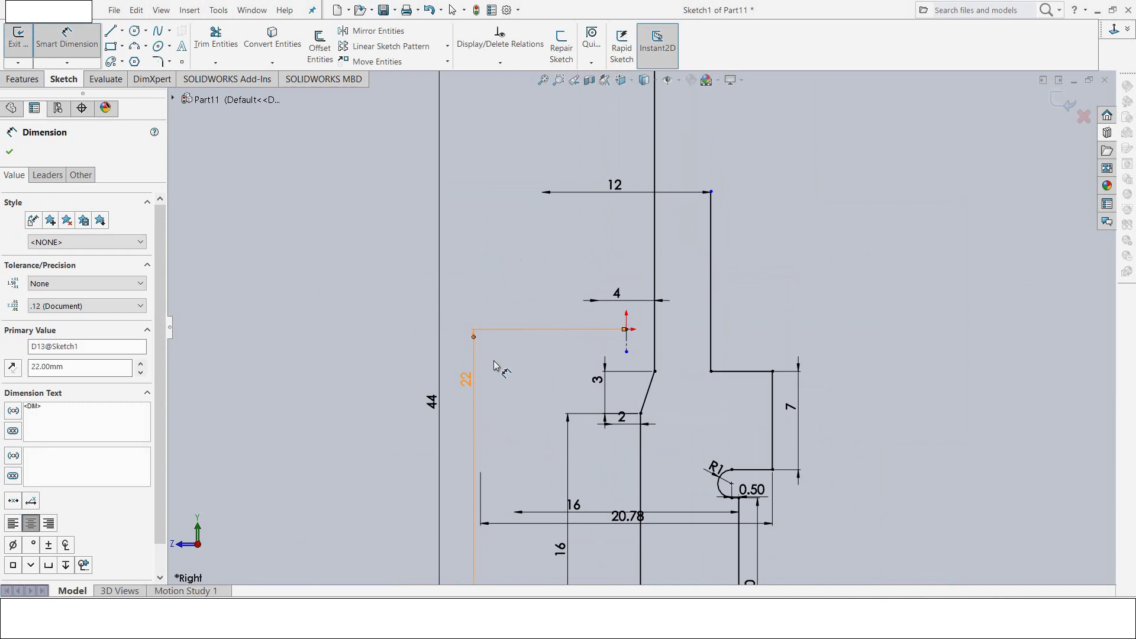
scroll(655, 236, "down", 3)
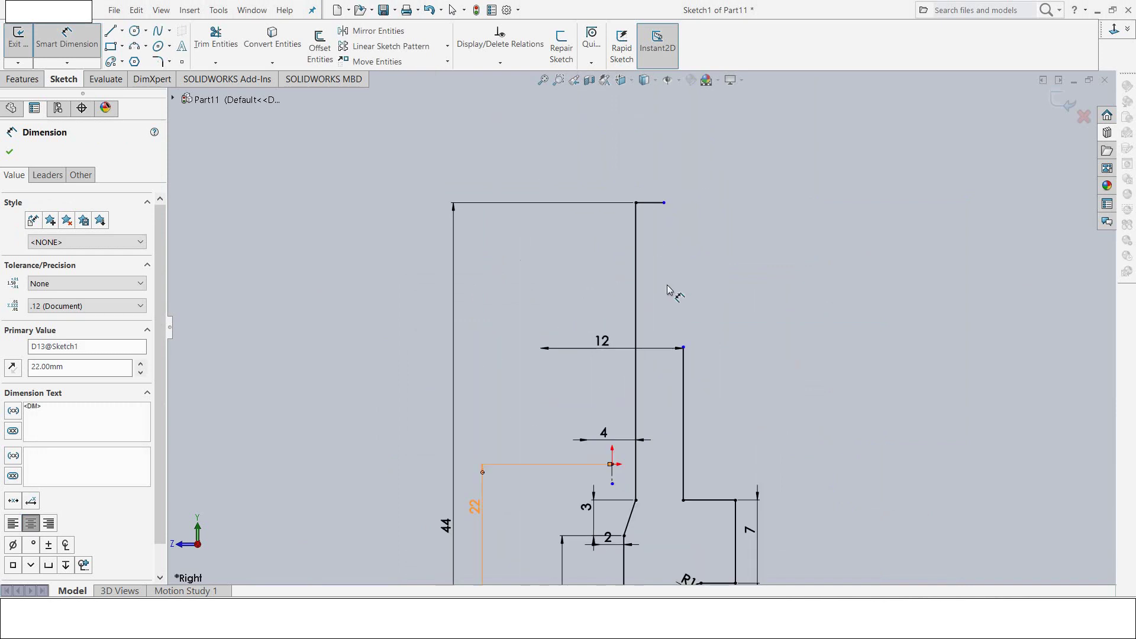
Step: Draw a short horizontal line from the shoulder and a tangent arc forming the first tooth
left_click(110, 32)
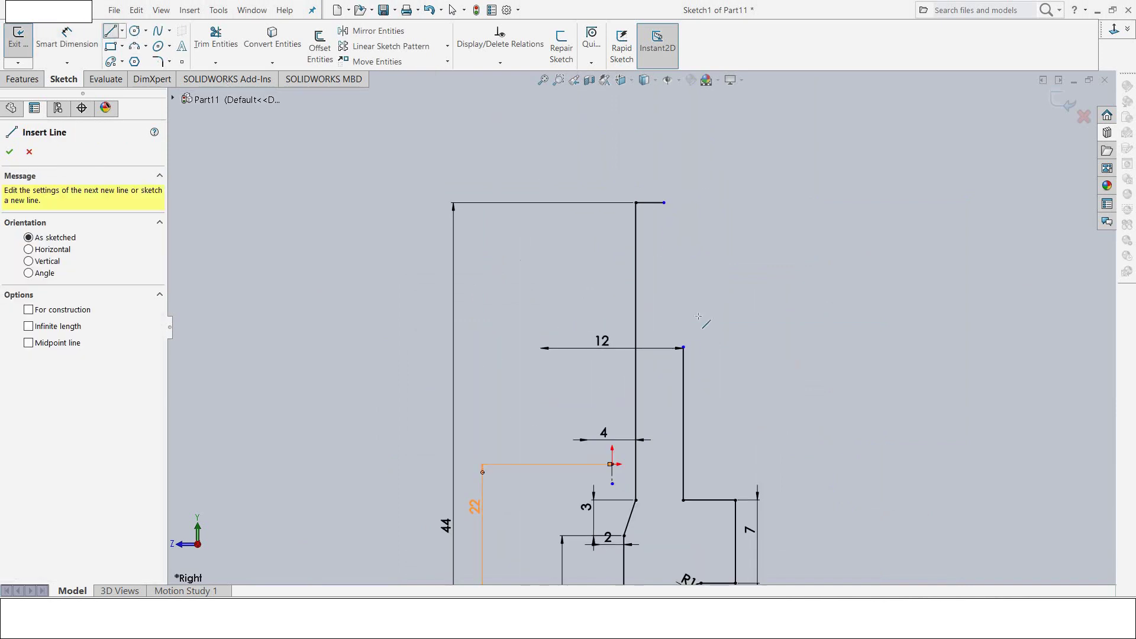
left_click_drag(684, 348, 717, 347)
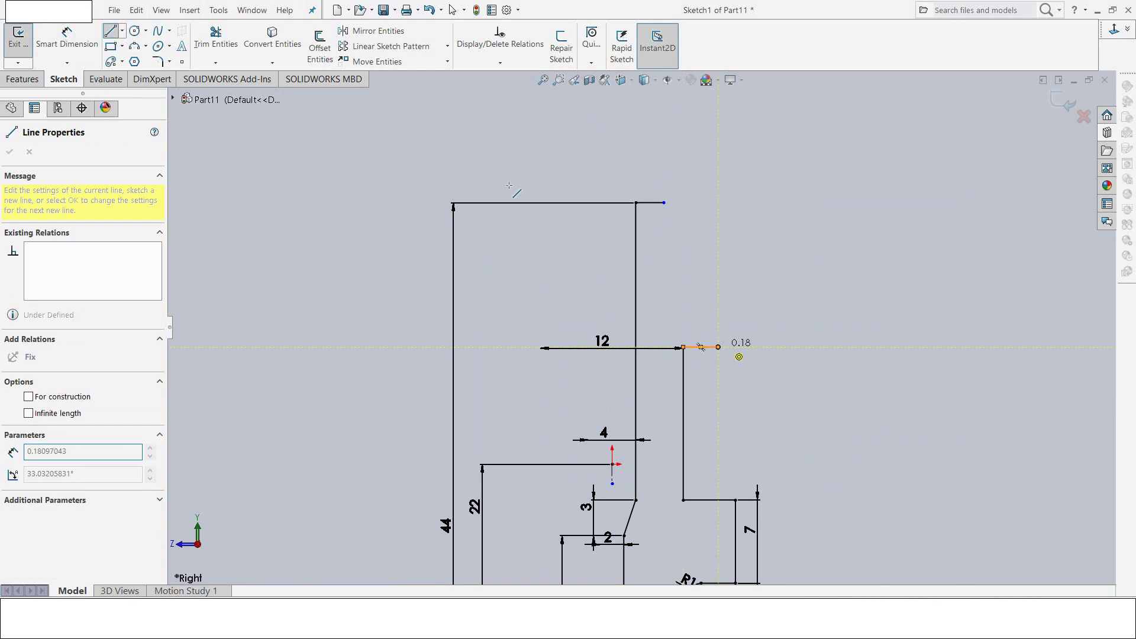
key("a")
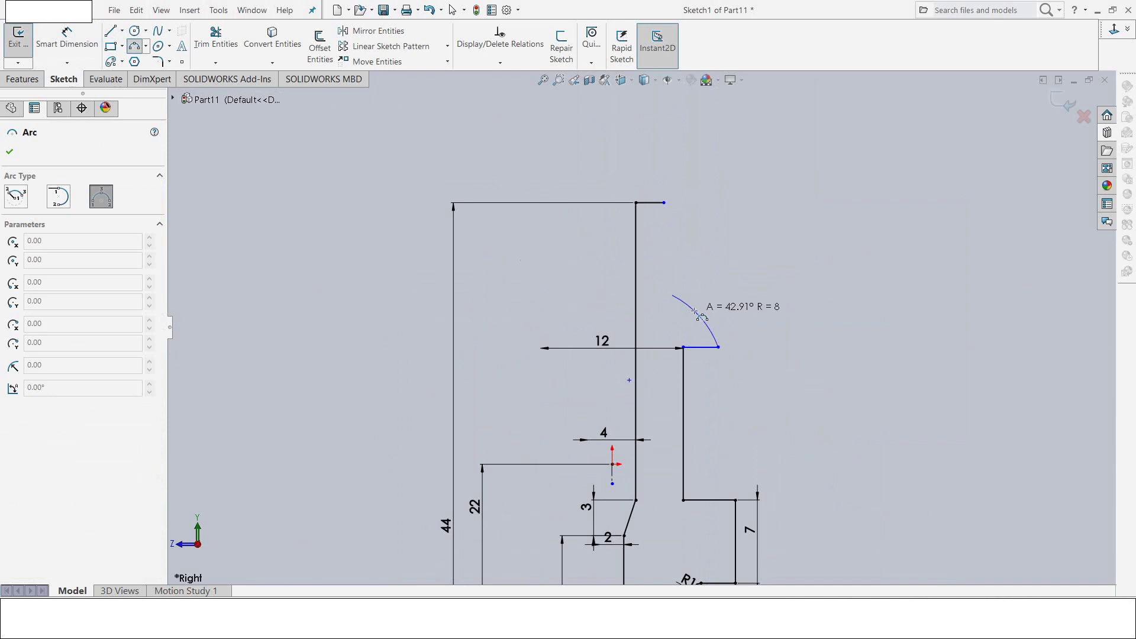
left_click(692, 310)
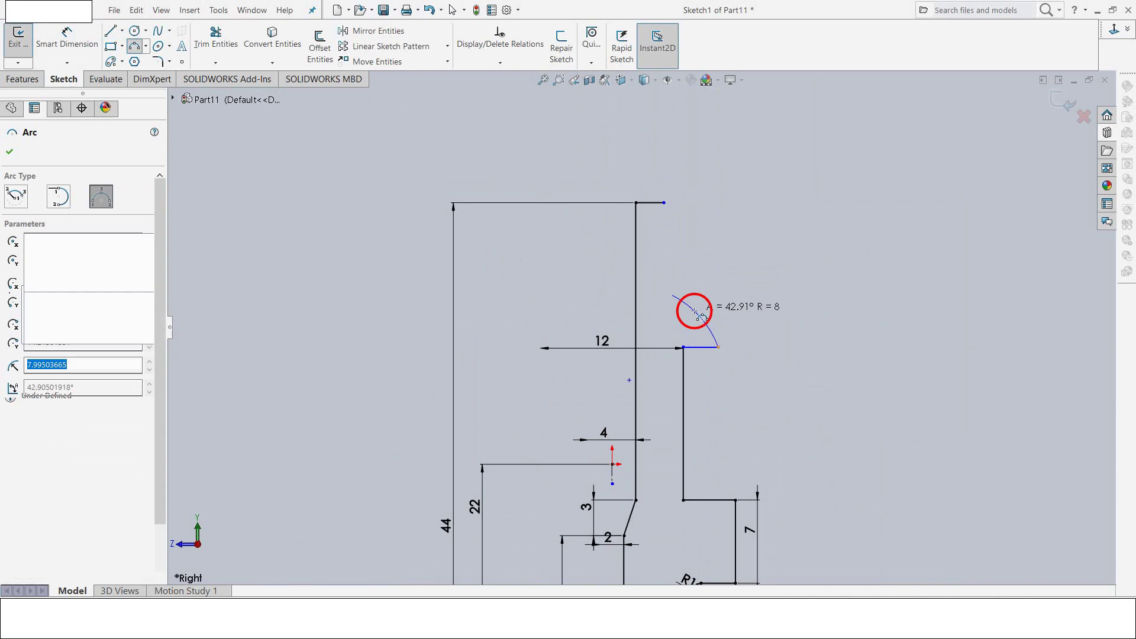
Step: Add a horizontal step and a three-point arc forming the second tooth
left_click(112, 34)
left_click(672, 295)
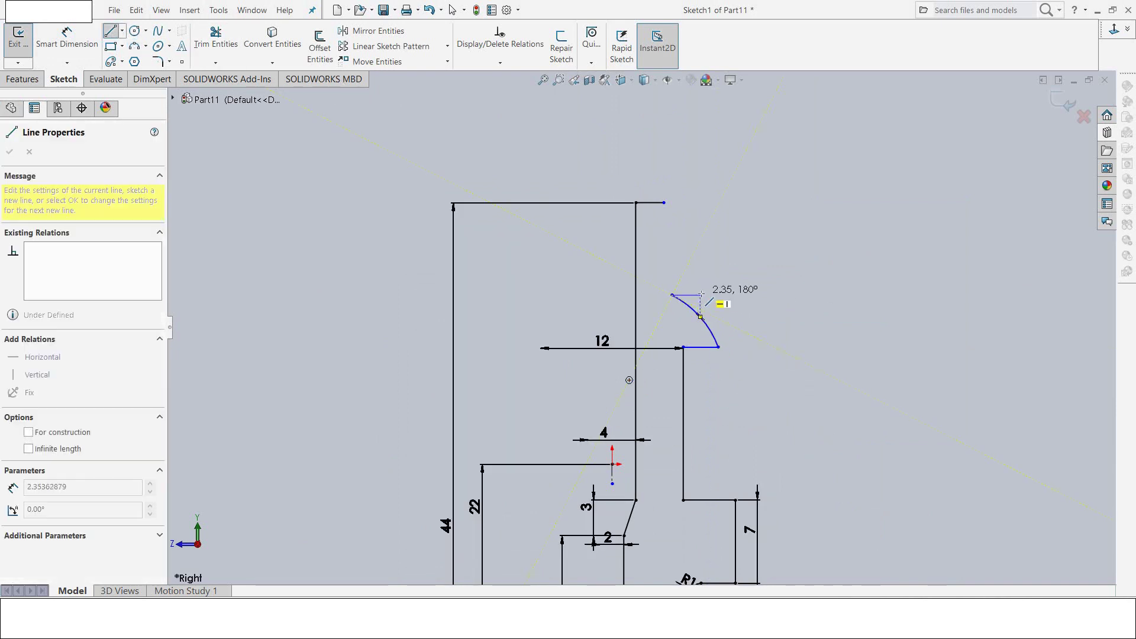
left_click(718, 295)
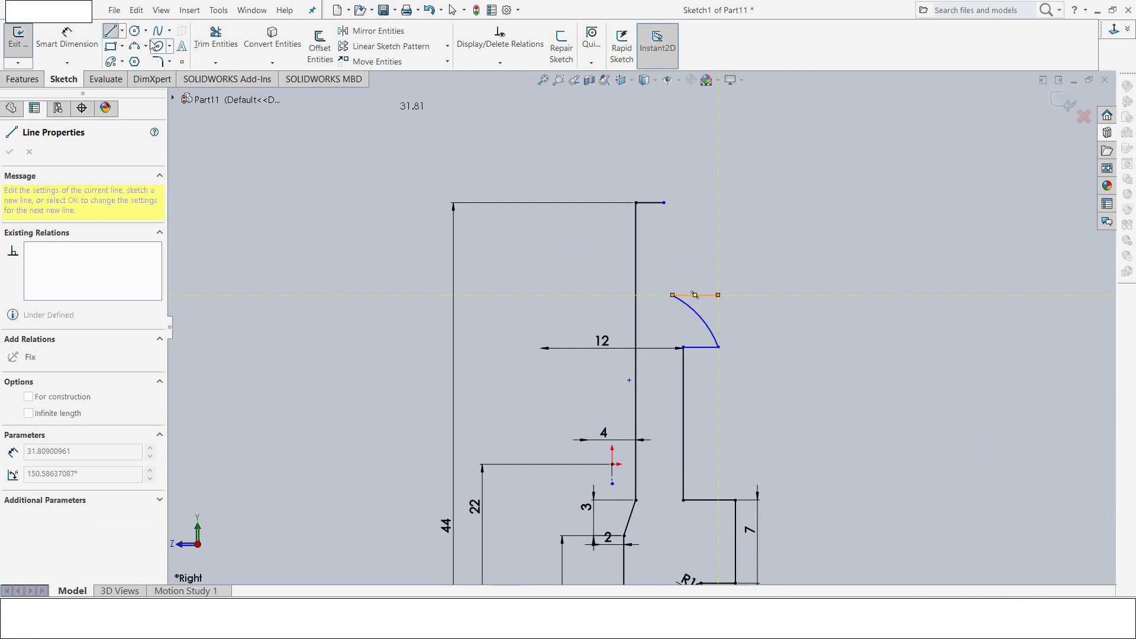
left_click(146, 47)
left_click(133, 46)
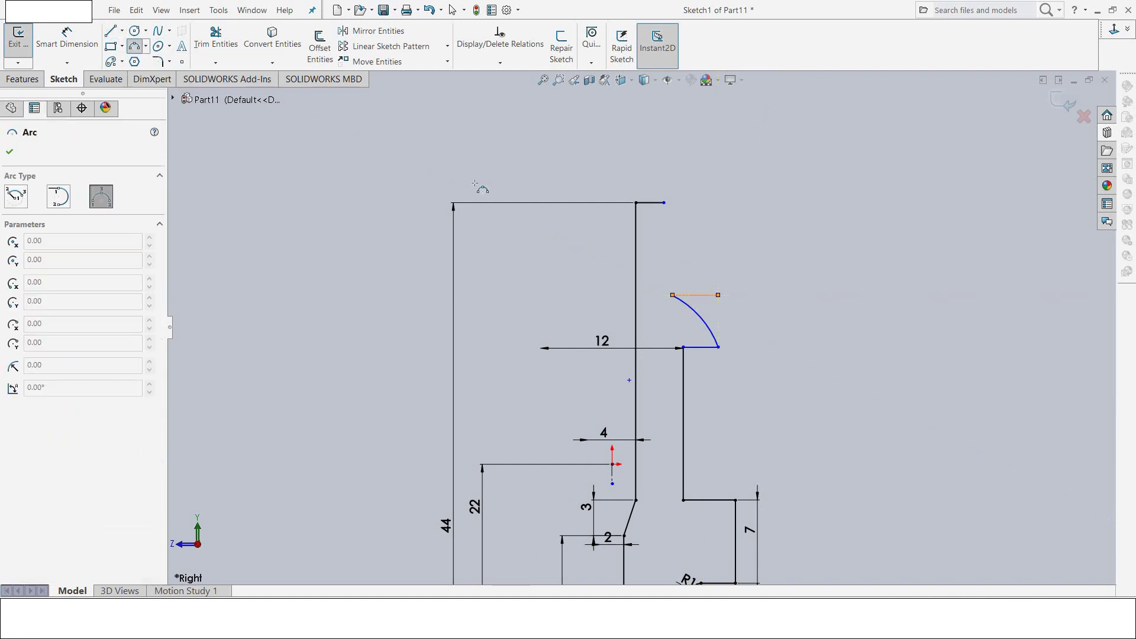
left_click(718, 295)
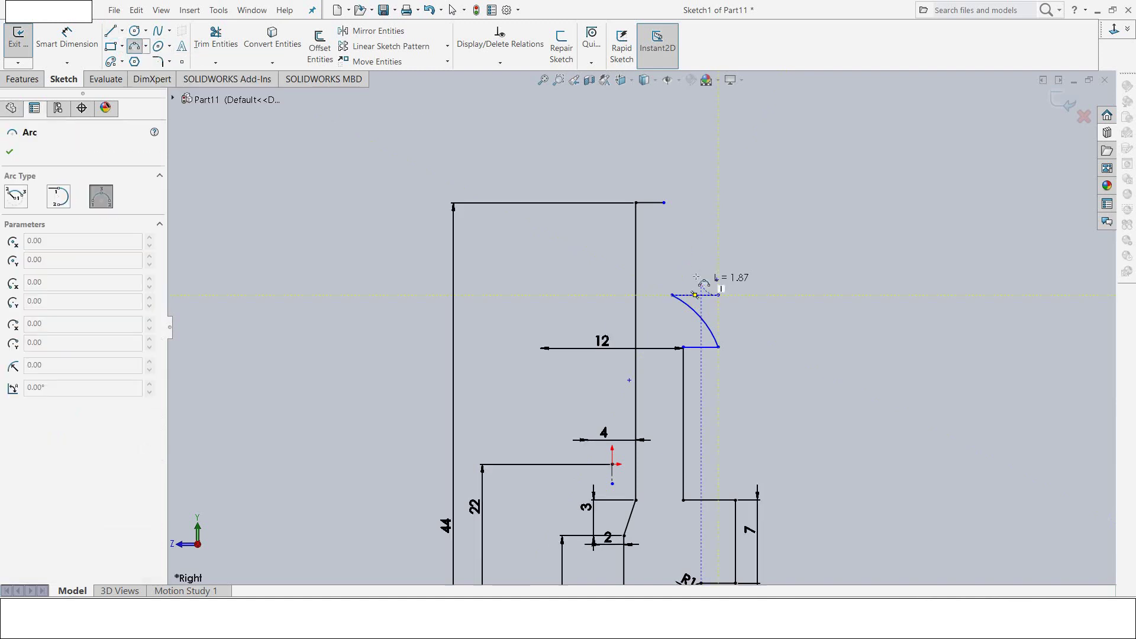
left_click(663, 251)
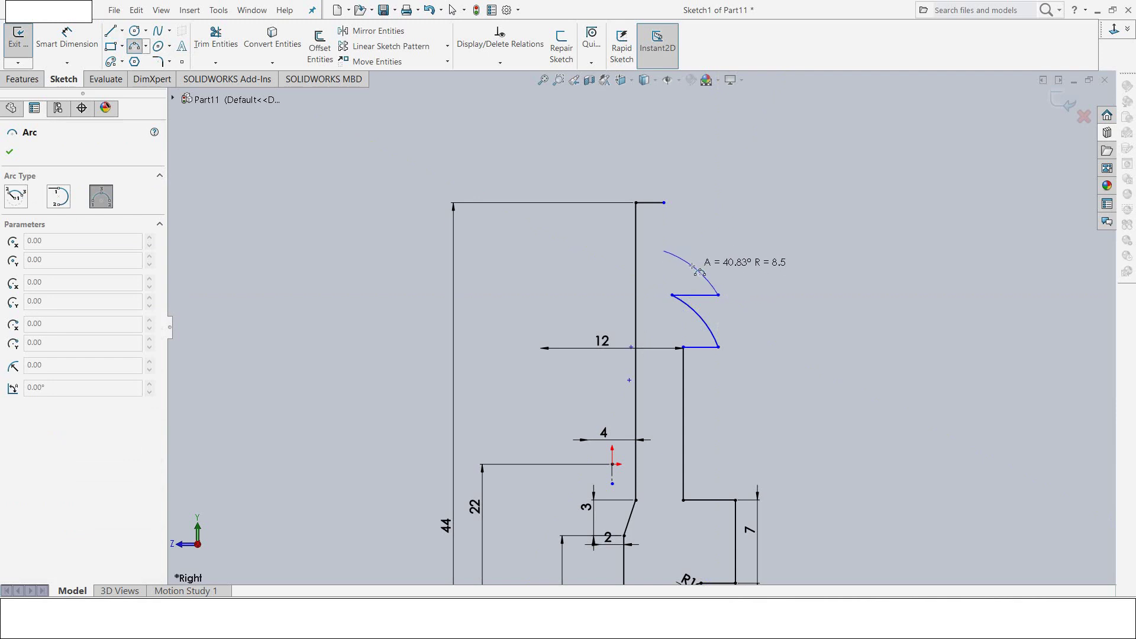
left_click(694, 267)
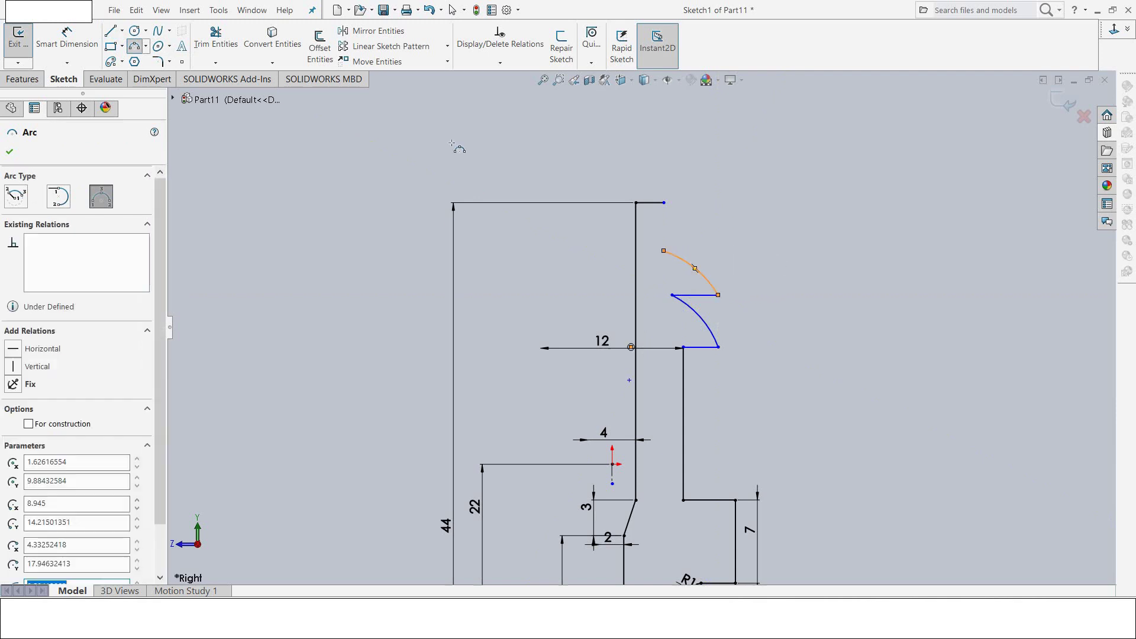
Step: Add another horizontal step and a three-point arc ending at the top line corner
left_click(110, 31)
left_click(663, 251)
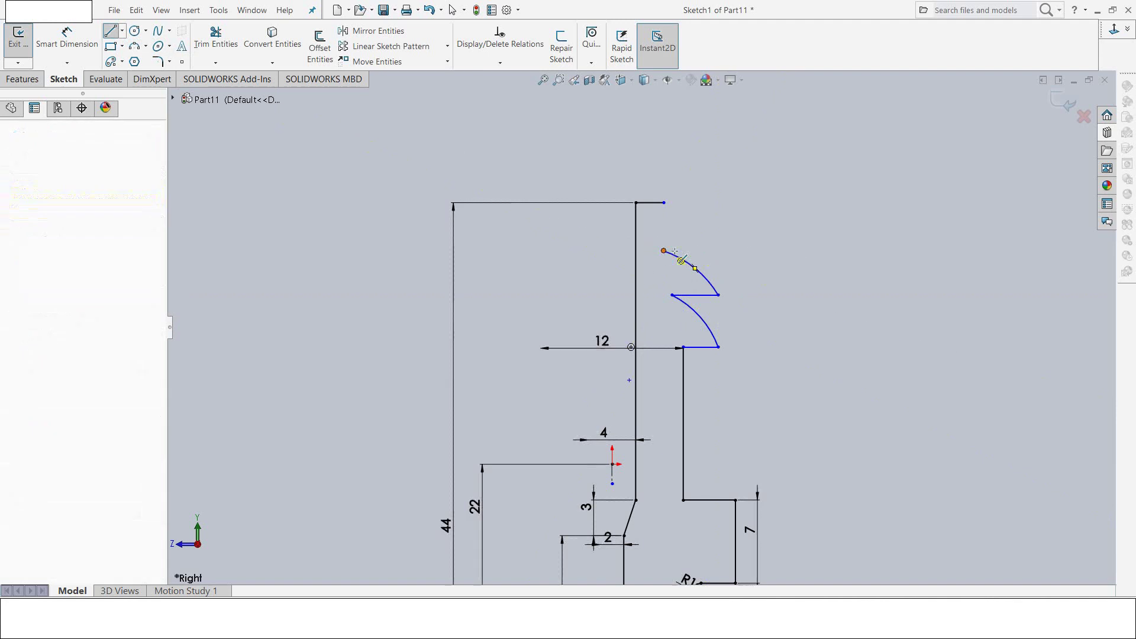
left_click(707, 251)
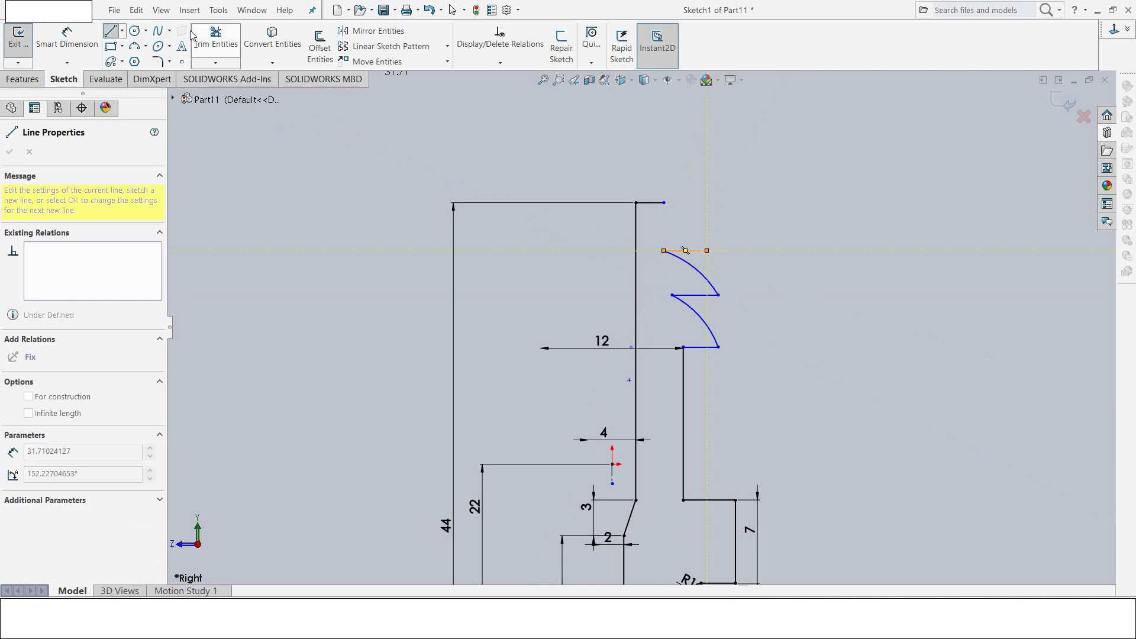
left_click(135, 47)
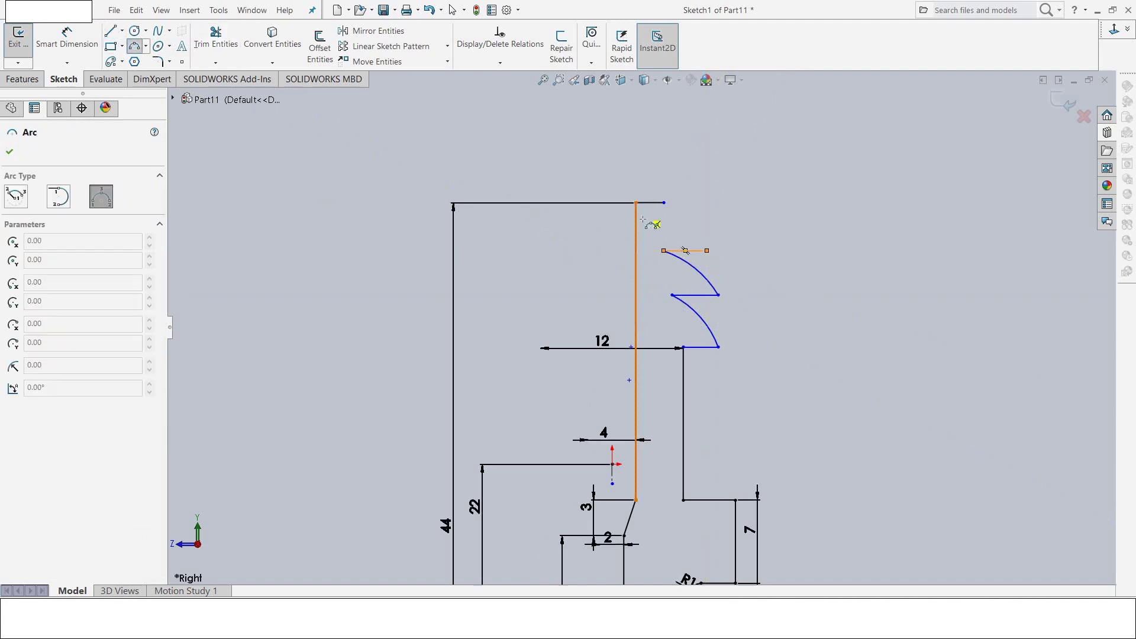
left_click(707, 251)
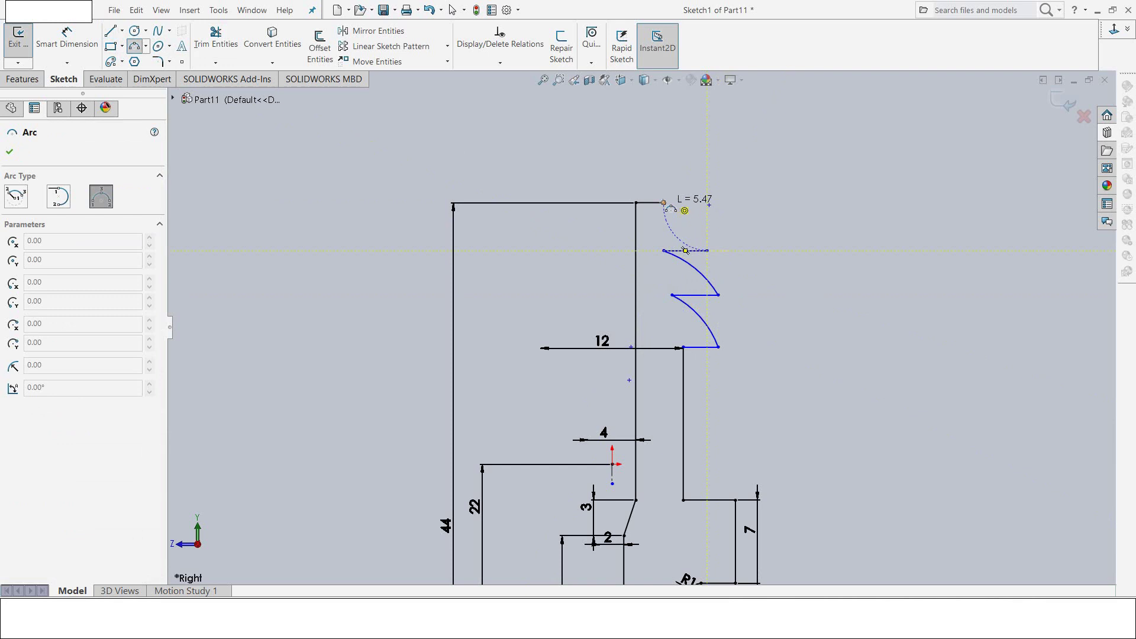
left_click(664, 203)
left_click(686, 222)
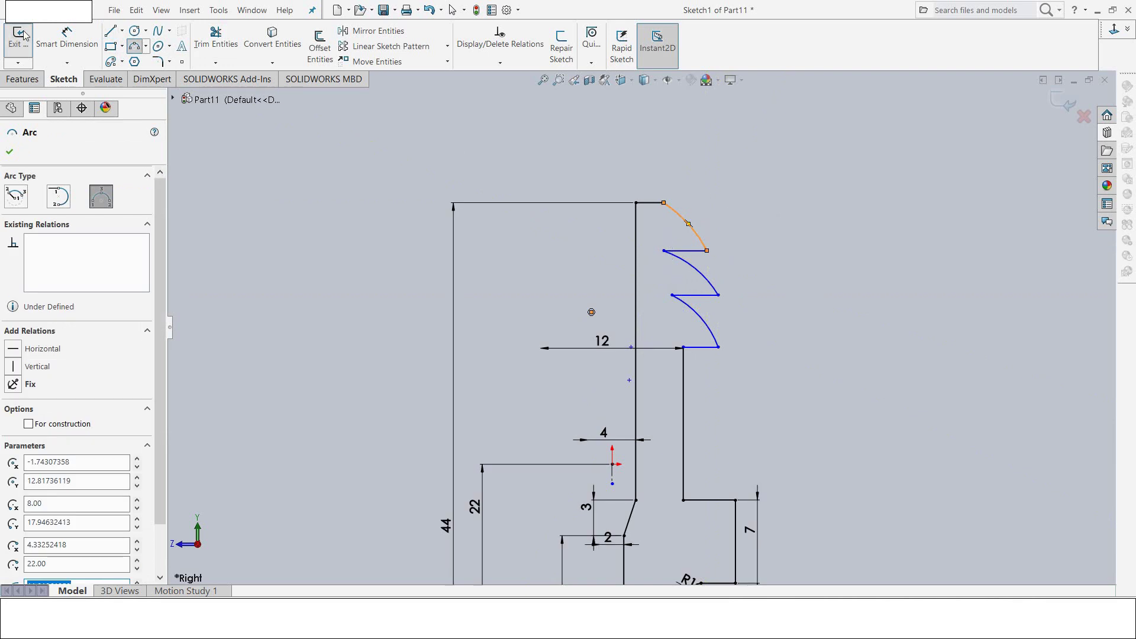
Step: Give the top tooth arc R10 and set the first tooth spacing to 5 mm
key("d")
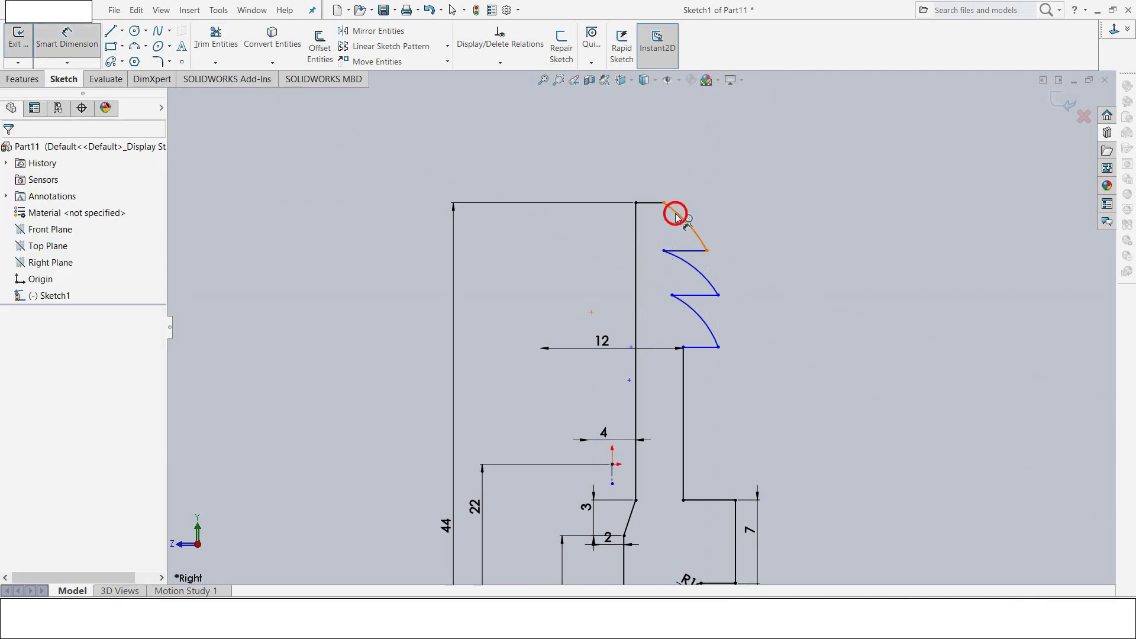
left_click(677, 217)
left_click(715, 207)
type("10")
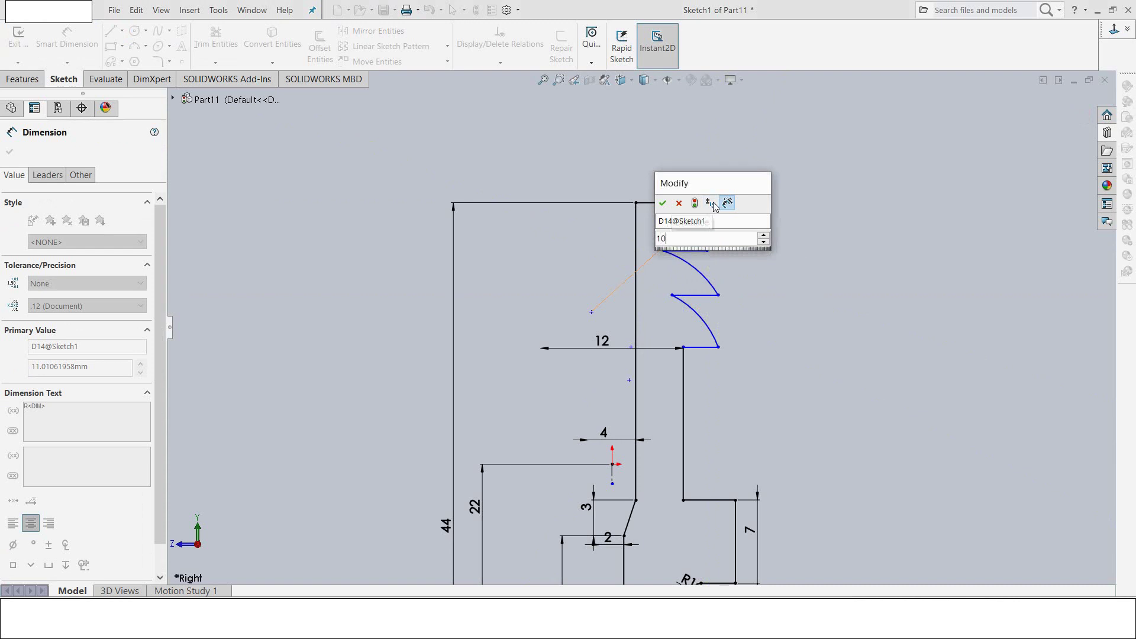
key("Return")
left_click(658, 205)
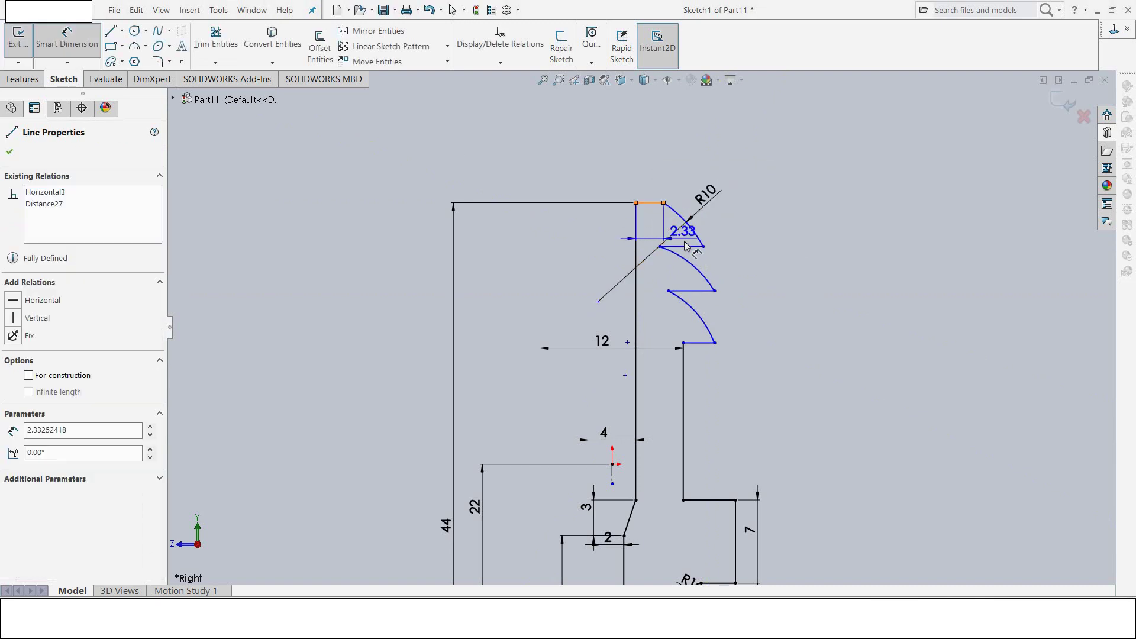
left_click(688, 247)
left_click(751, 225)
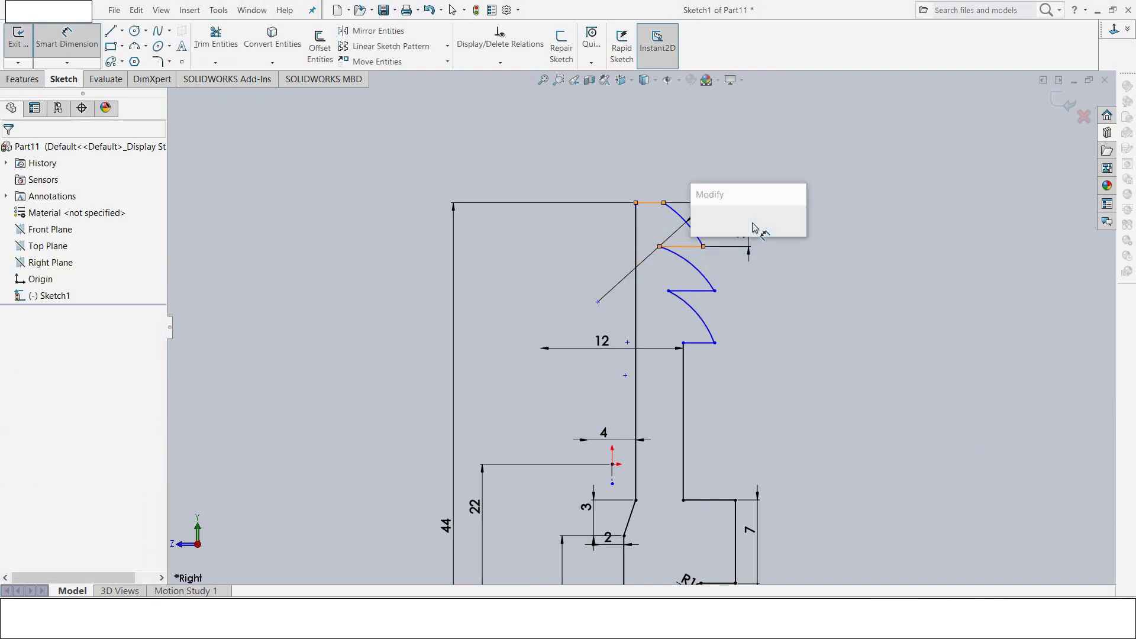
key("Return")
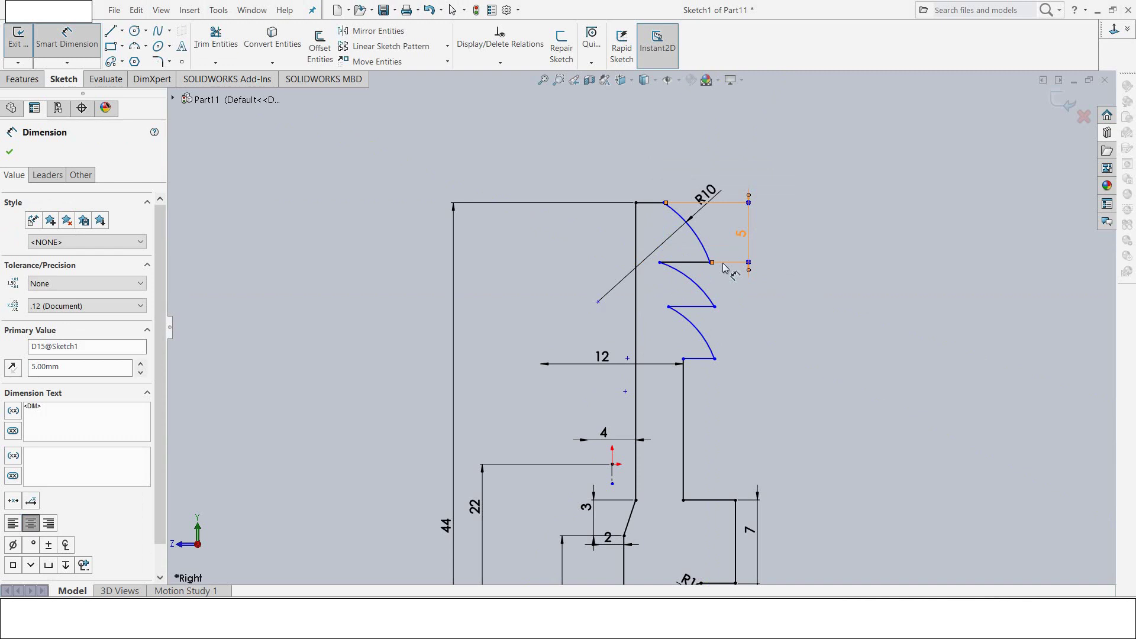
Step: Give the second tooth arc R10 and set the next tooth spacing to 6 mm
left_click(708, 297)
left_click(730, 278)
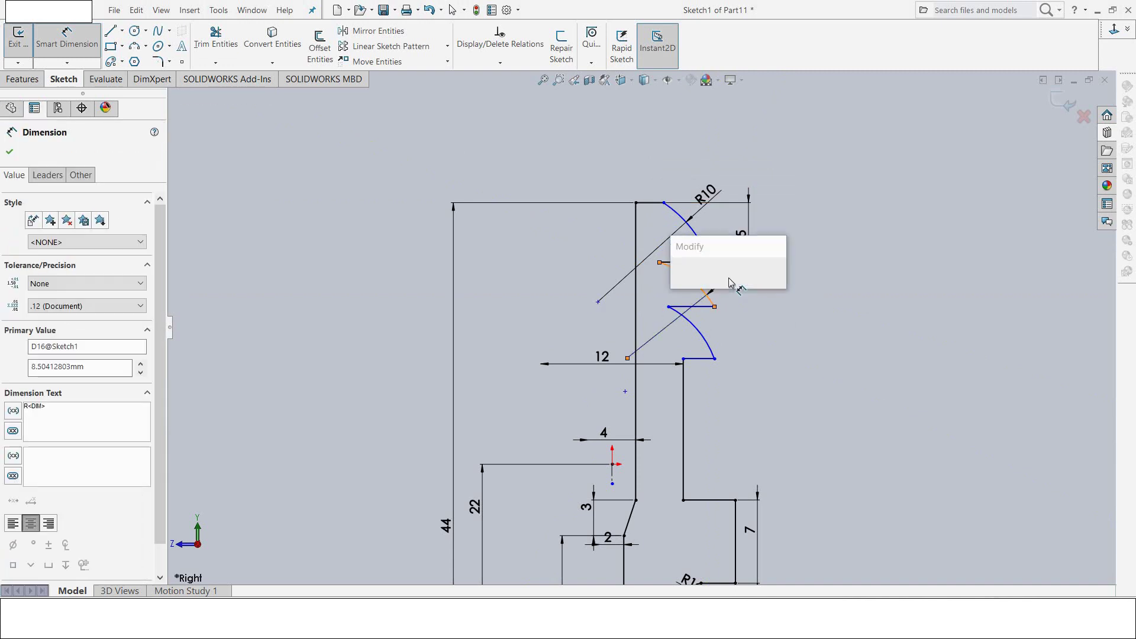
type("10")
key("Return")
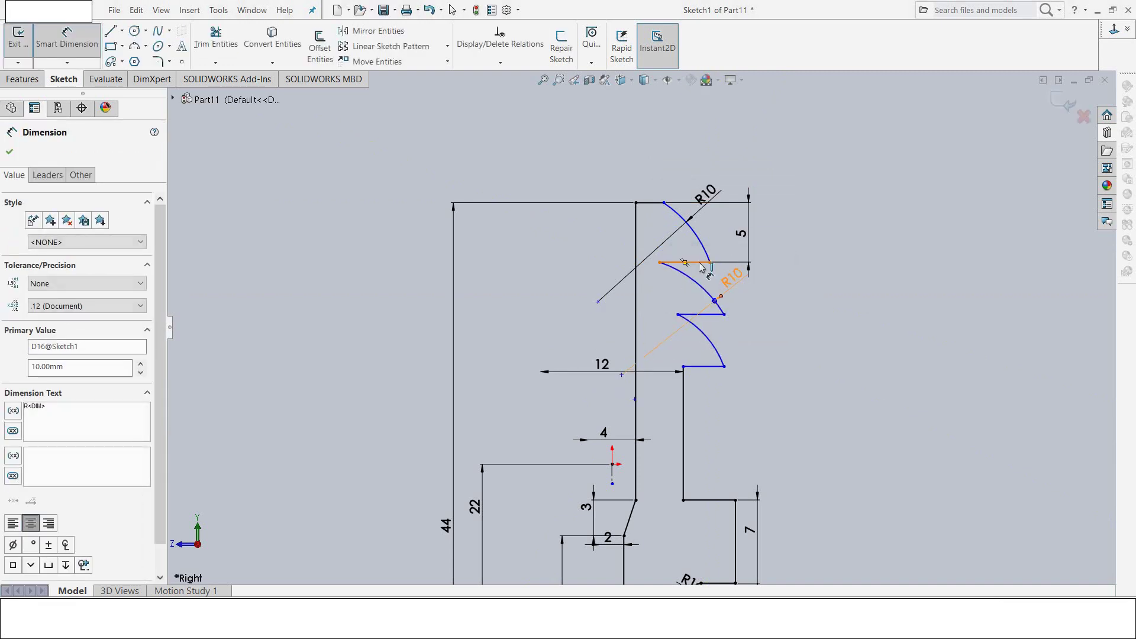
left_click(701, 264)
left_click(721, 314)
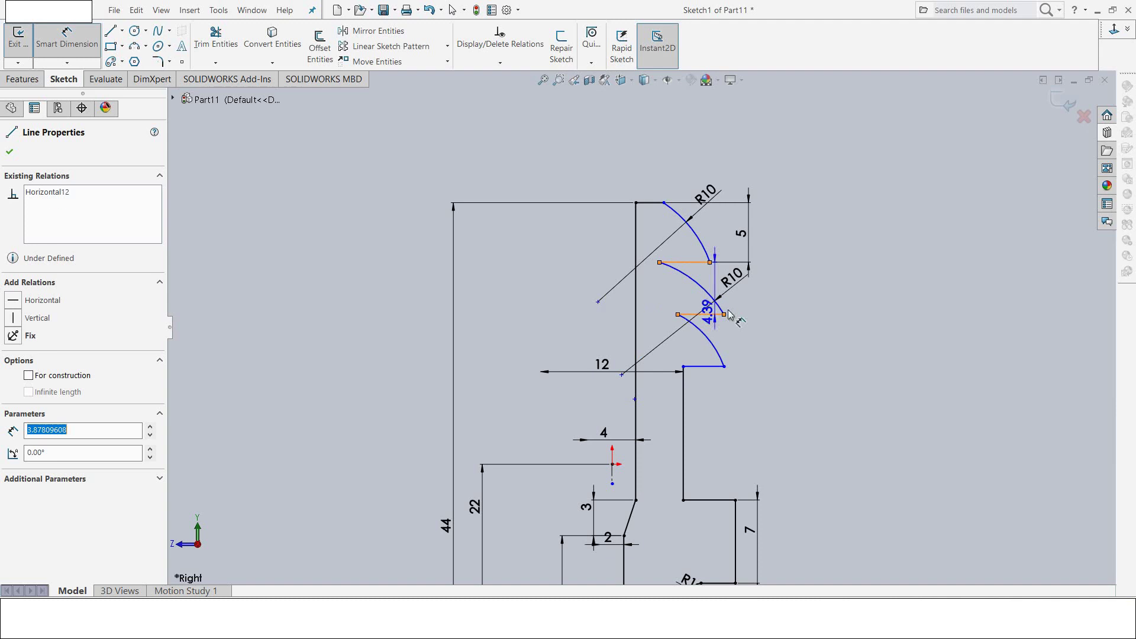
left_click(781, 312)
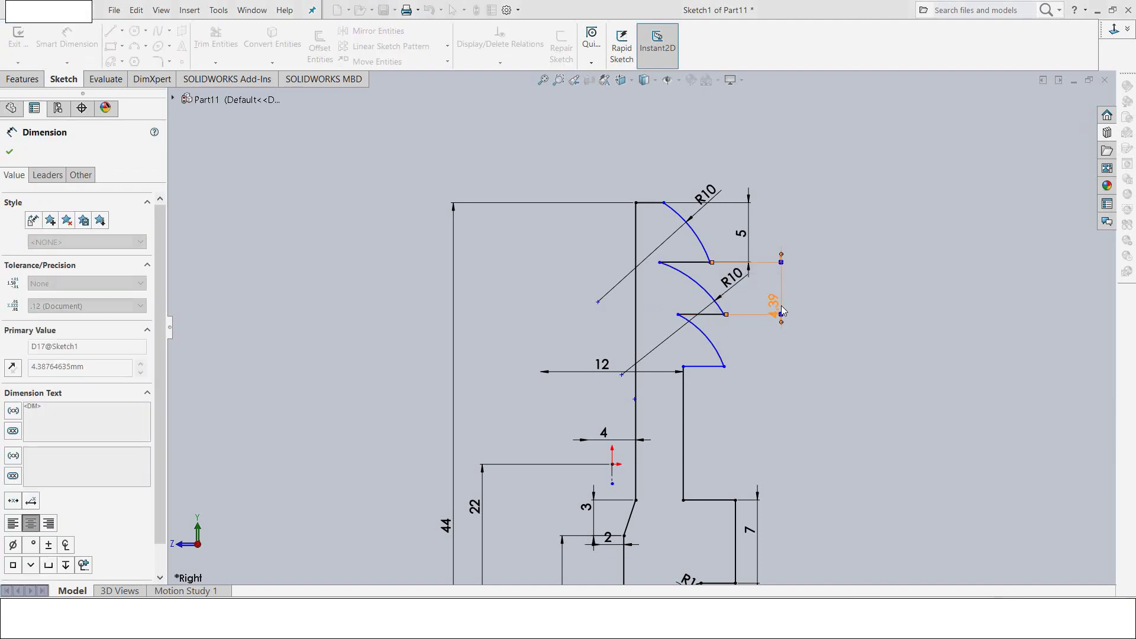
type("6")
key("Return")
Step: Give the lowest tooth arc R10 and set the lower spacing to 6 mm
left_click(720, 367)
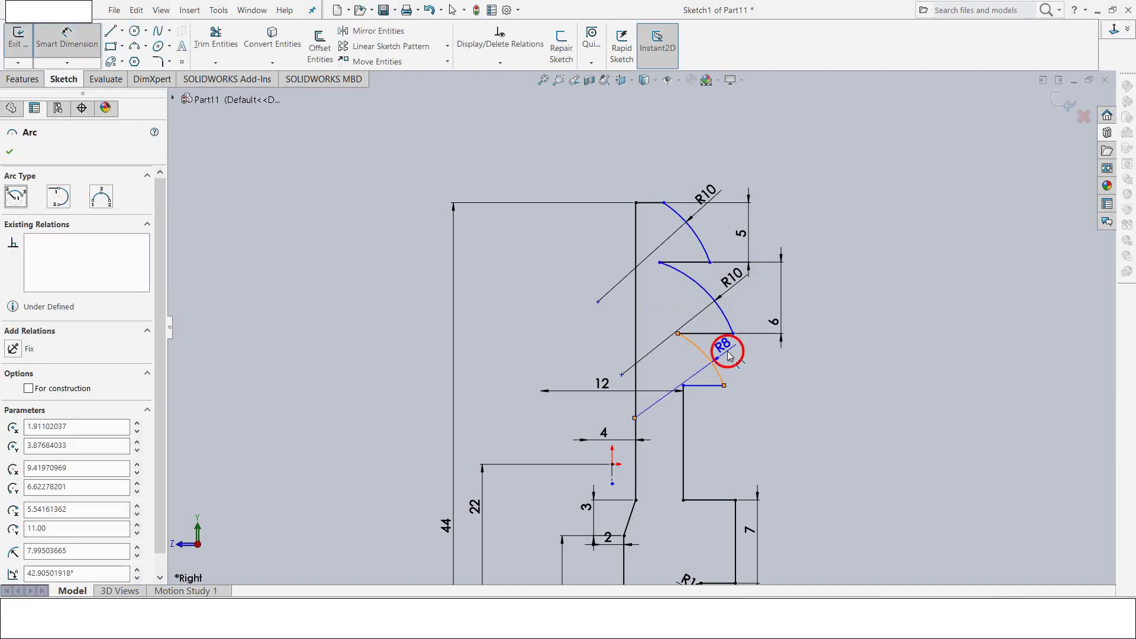
double_click(728, 355)
type("10")
key("Return")
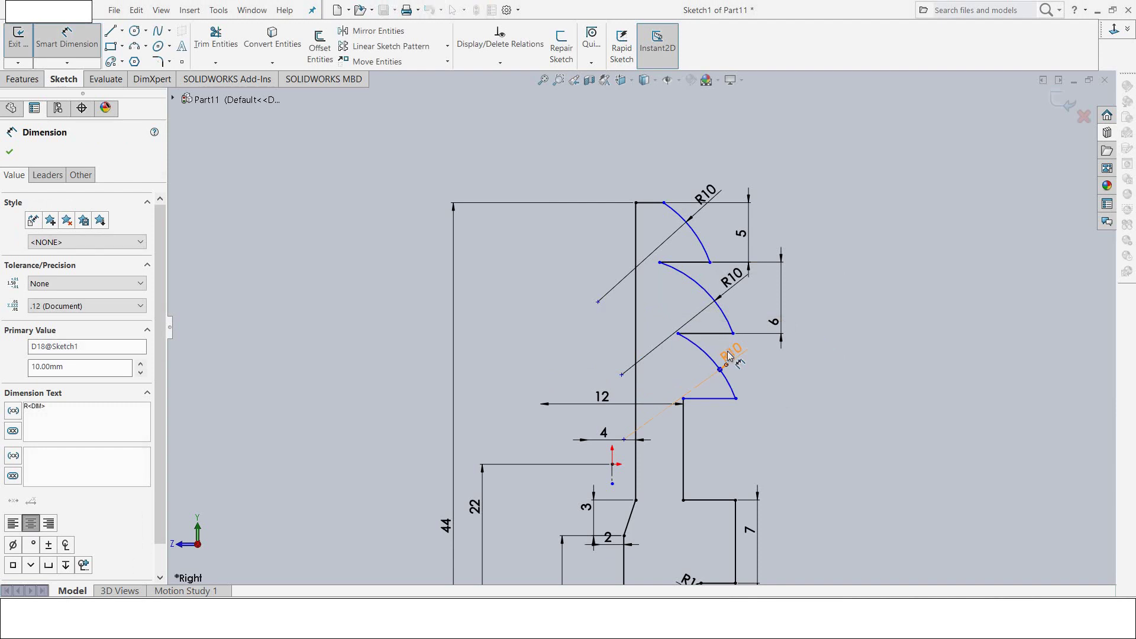
left_click(725, 400)
left_click(717, 333)
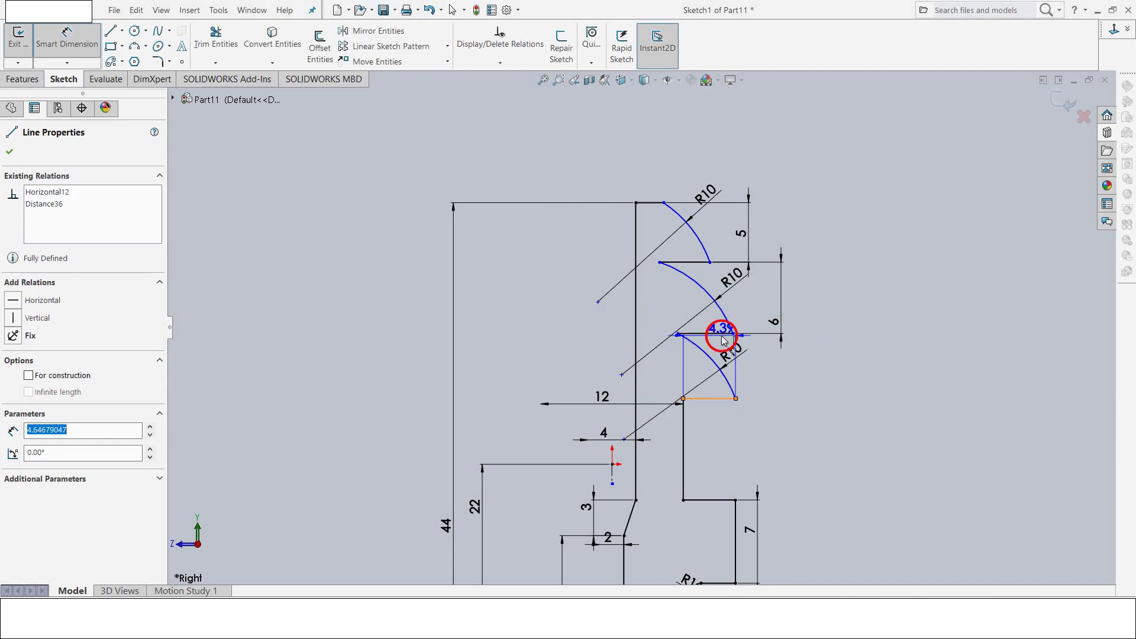
left_click(775, 369)
type("6")
key("Return")
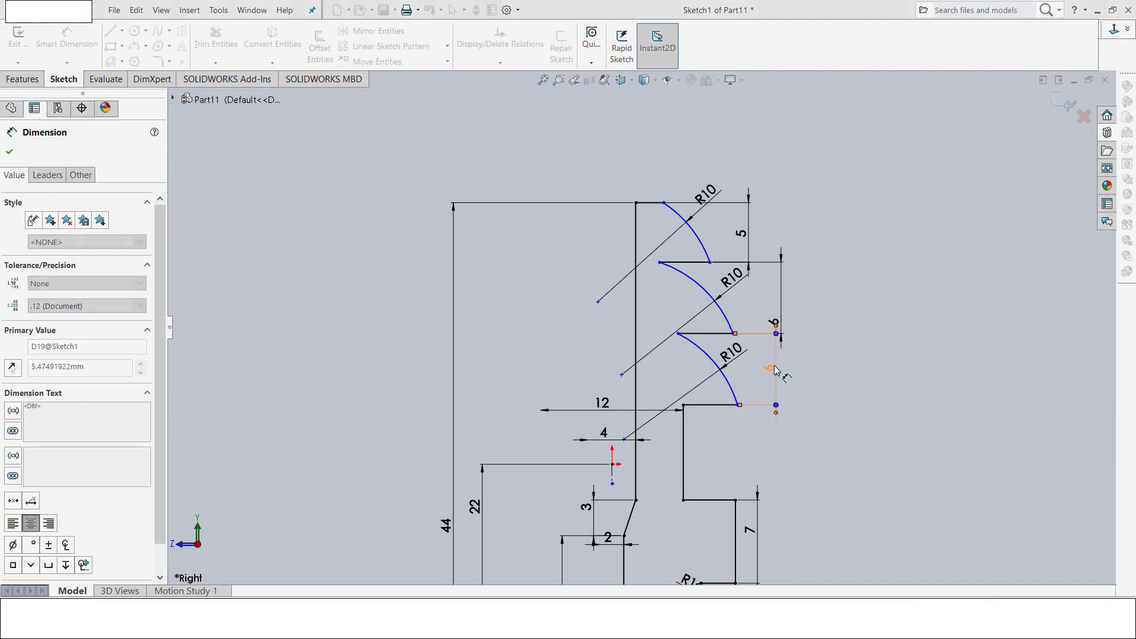
Step: Set the bottom step line and the third tooth's top line to 3 mm each
left_click(729, 408)
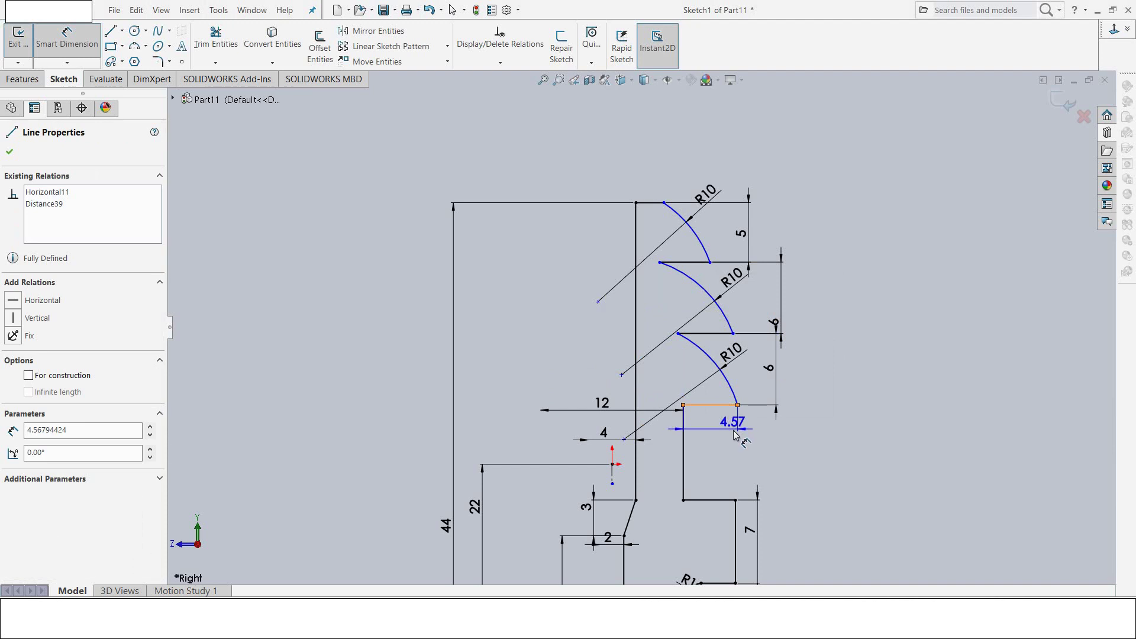
left_click(729, 432)
type("3")
key("Return")
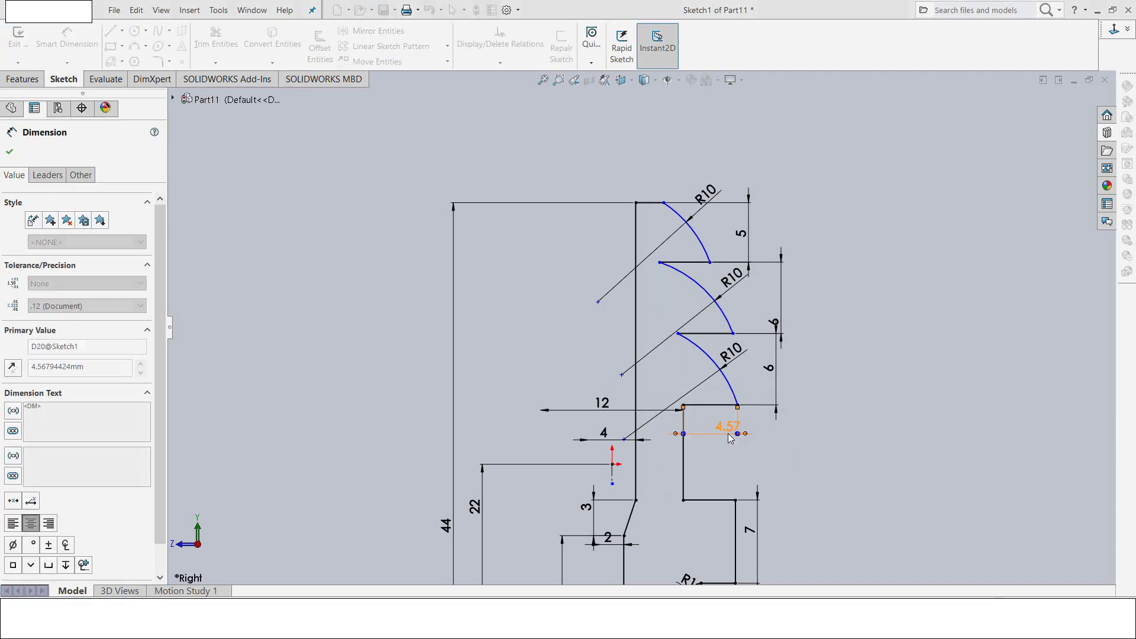
scroll(727, 337, "down", 2)
left_click(713, 333)
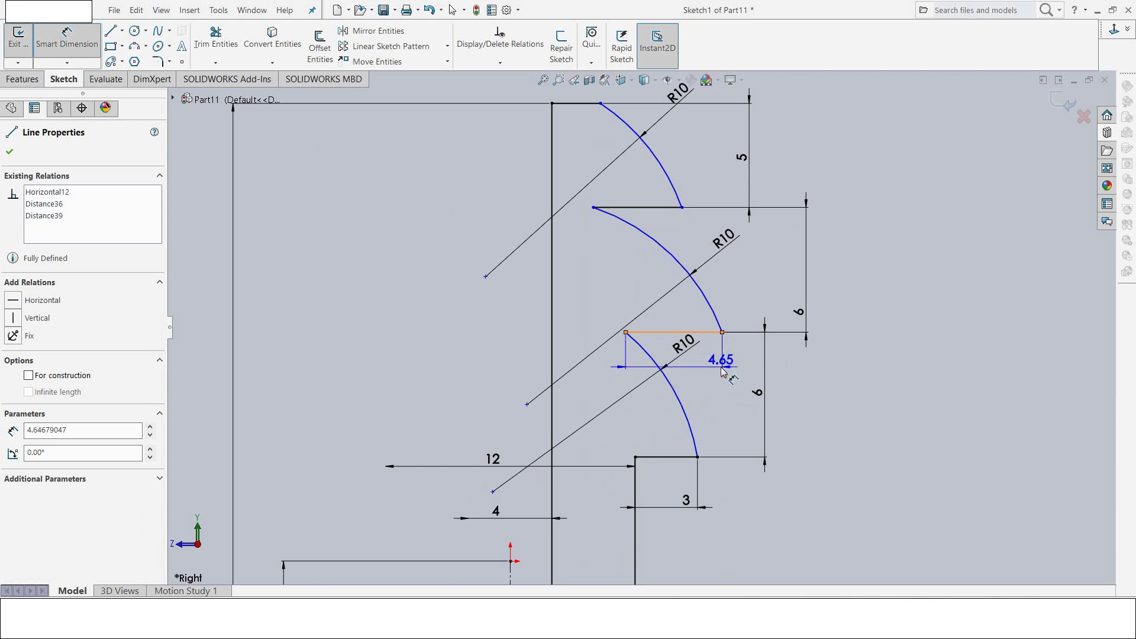
left_click(722, 368)
type("3")
key("Return")
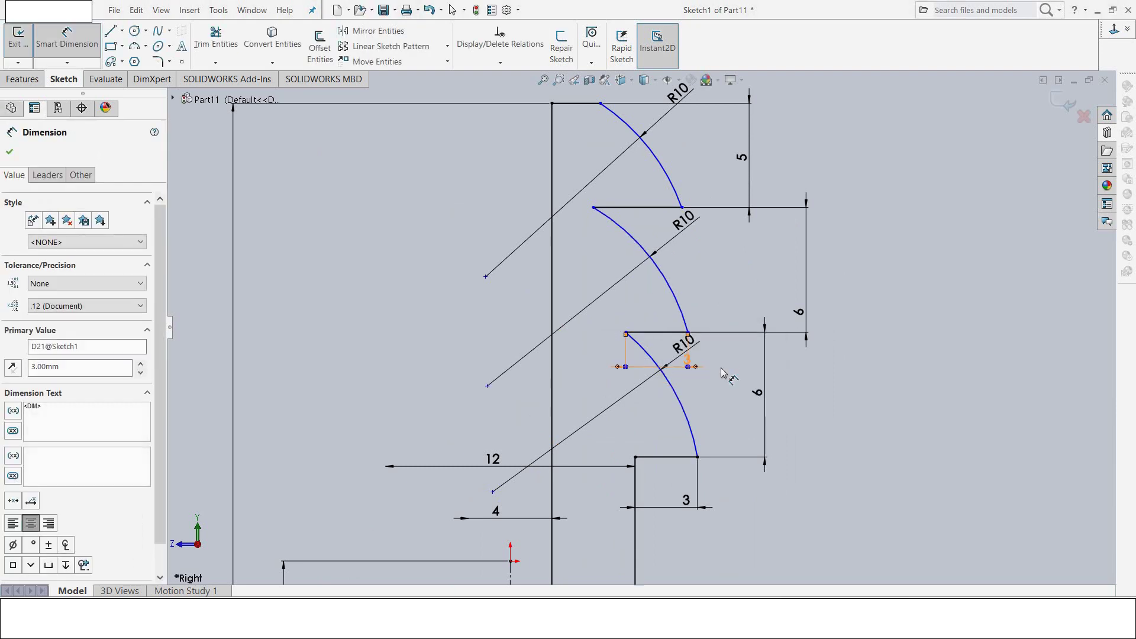
Step: Set the second tooth's top line length to 3 mm
scroll(728, 373, "up", 2)
left_click(655, 245)
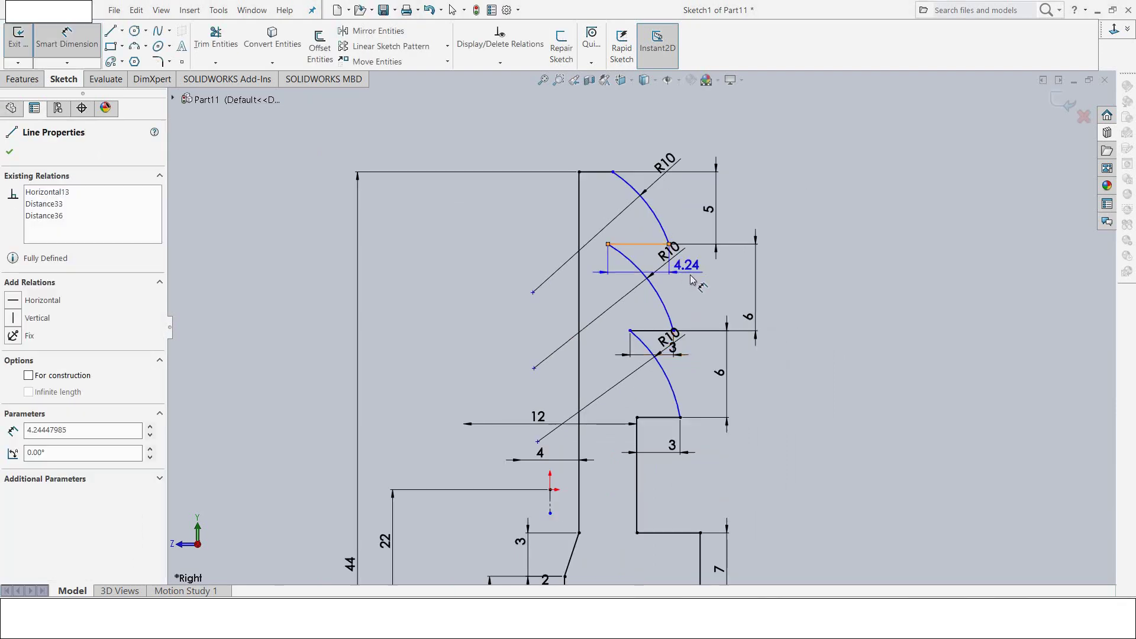
left_click(639, 276)
type("3")
key("Return")
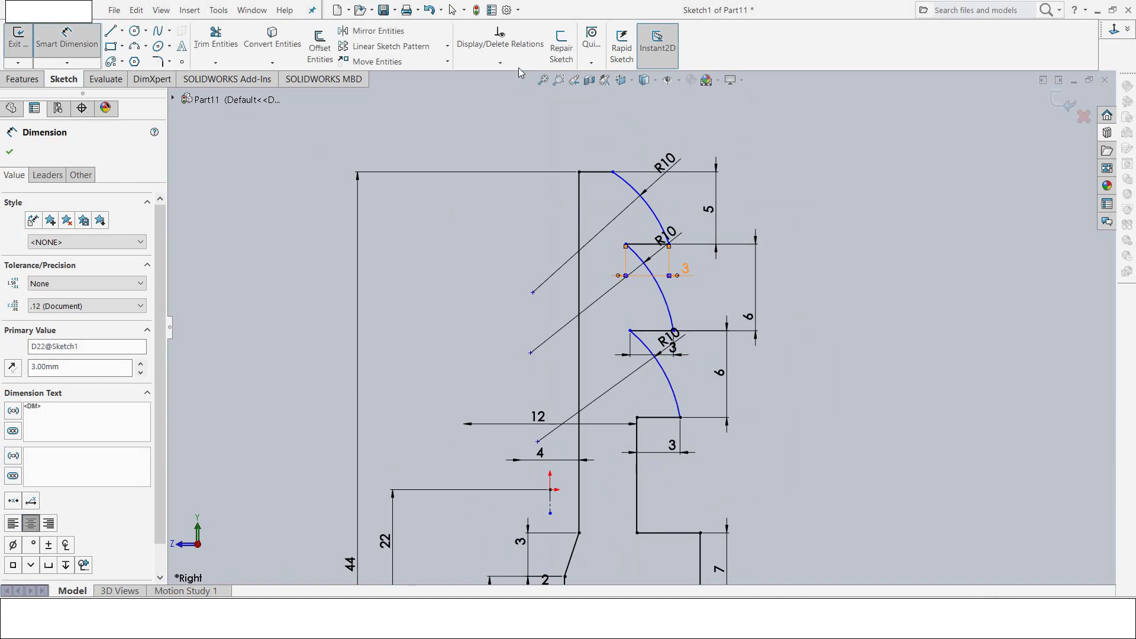
left_click(500, 62)
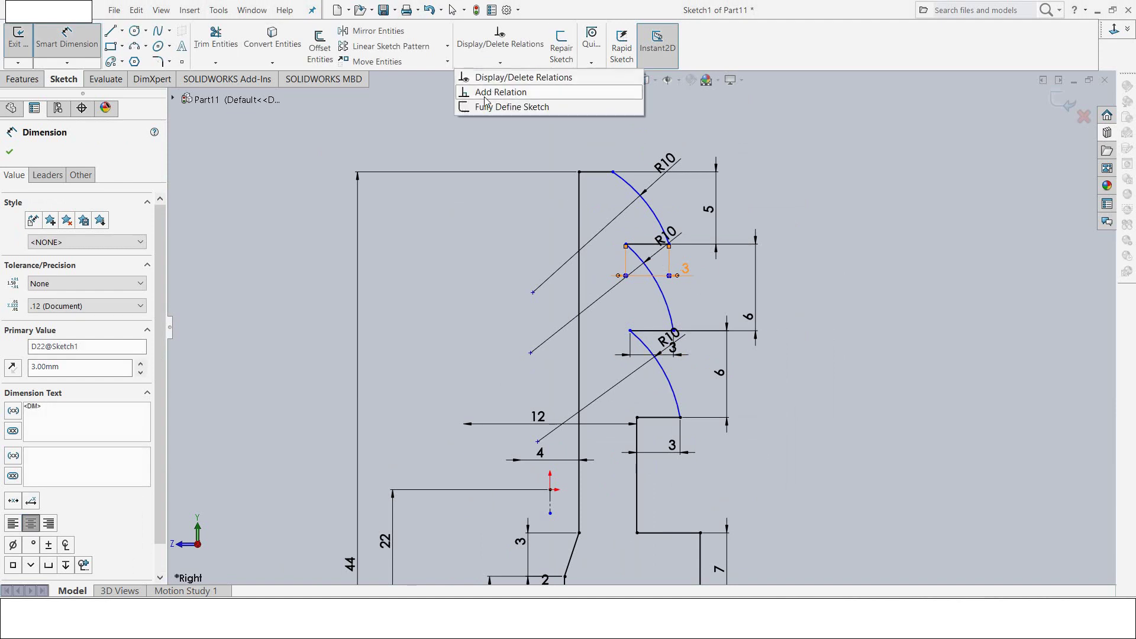
Step: Make the second and third tooth corner points coincident with the long vertical line
left_click(486, 93)
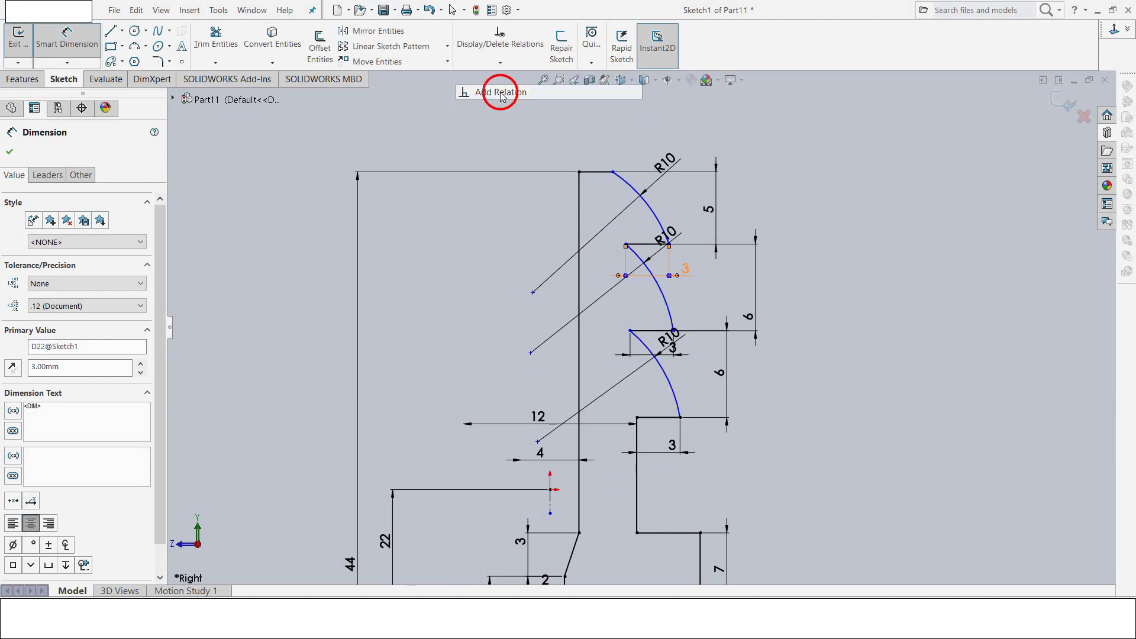
left_click(625, 245)
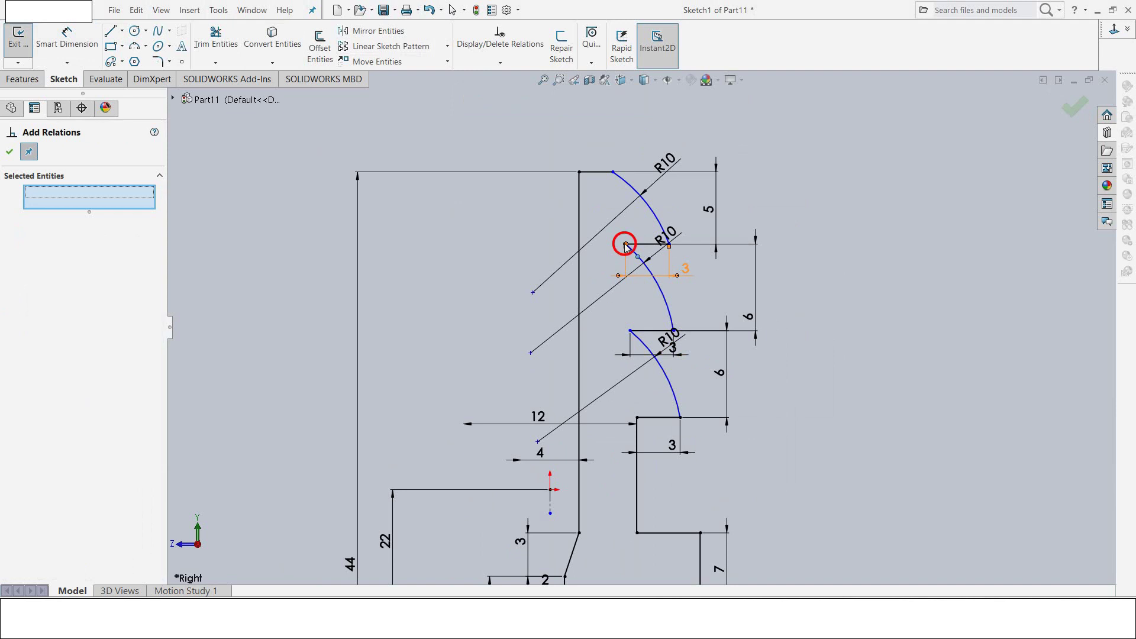
left_click(636, 504)
left_click(13, 396)
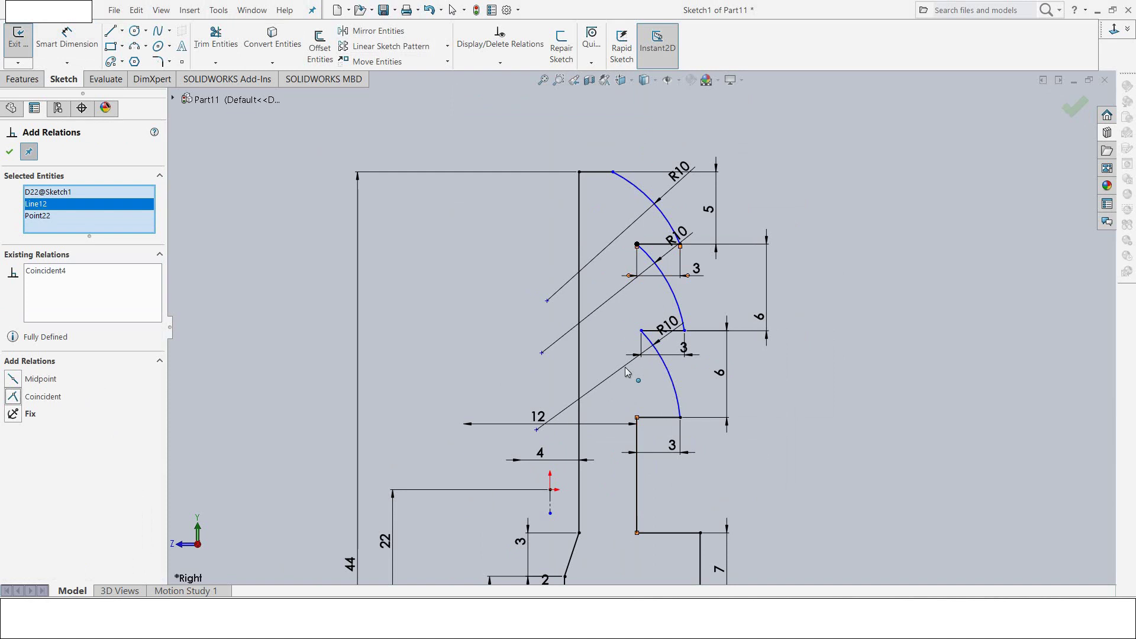
left_click(622, 477)
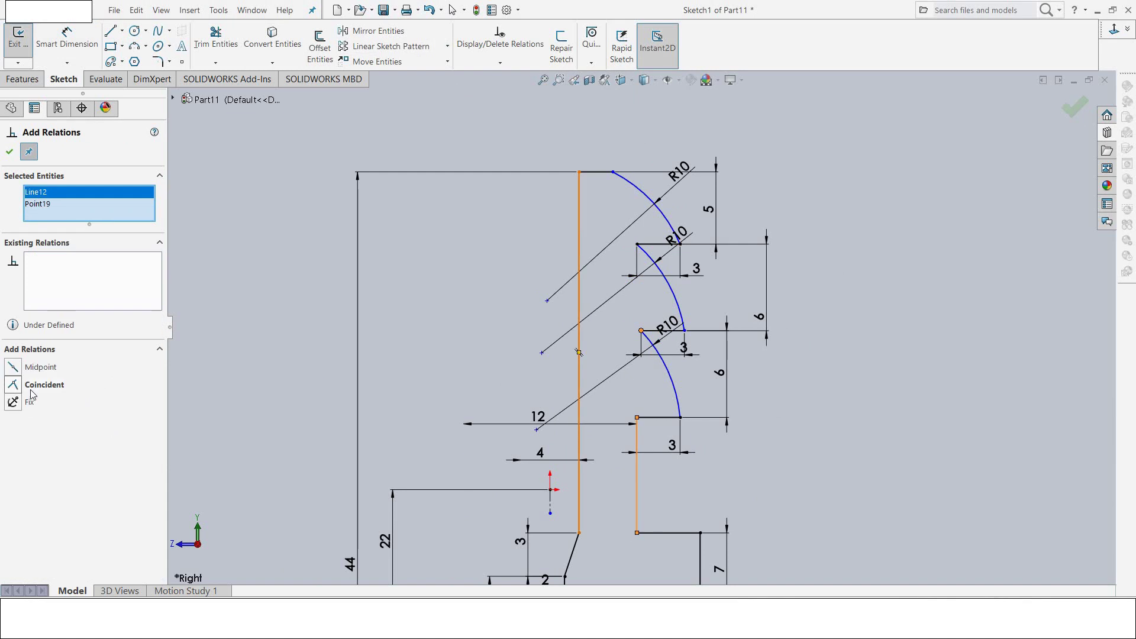
left_click(26, 388)
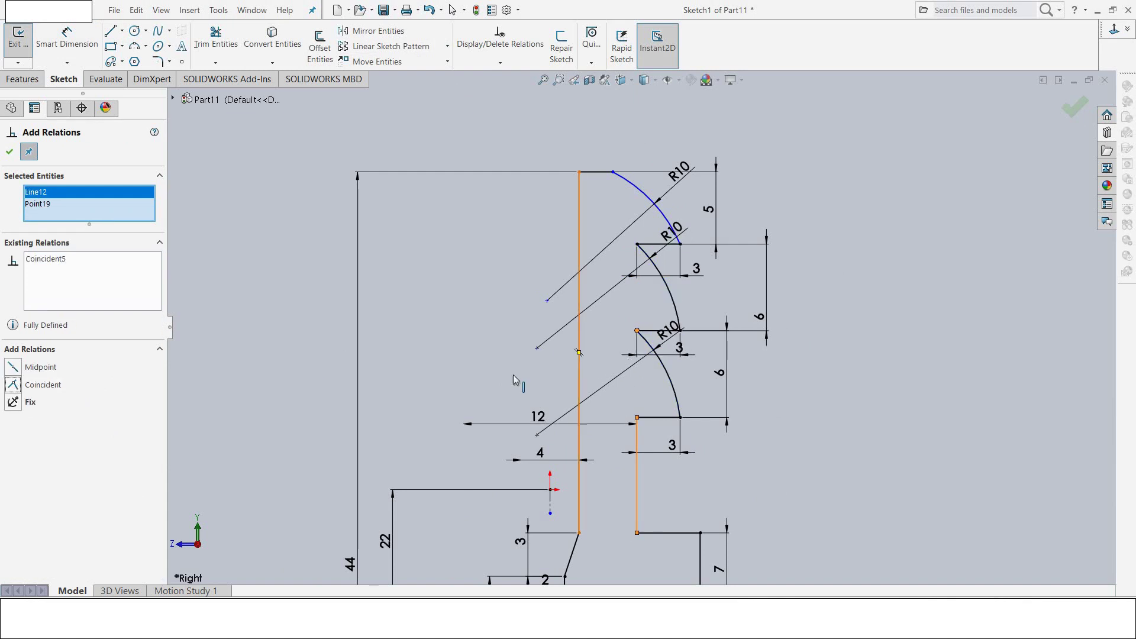
scroll(606, 304, "up", 2)
scroll(606, 304, "down", 2)
scroll(706, 258, "down", 2)
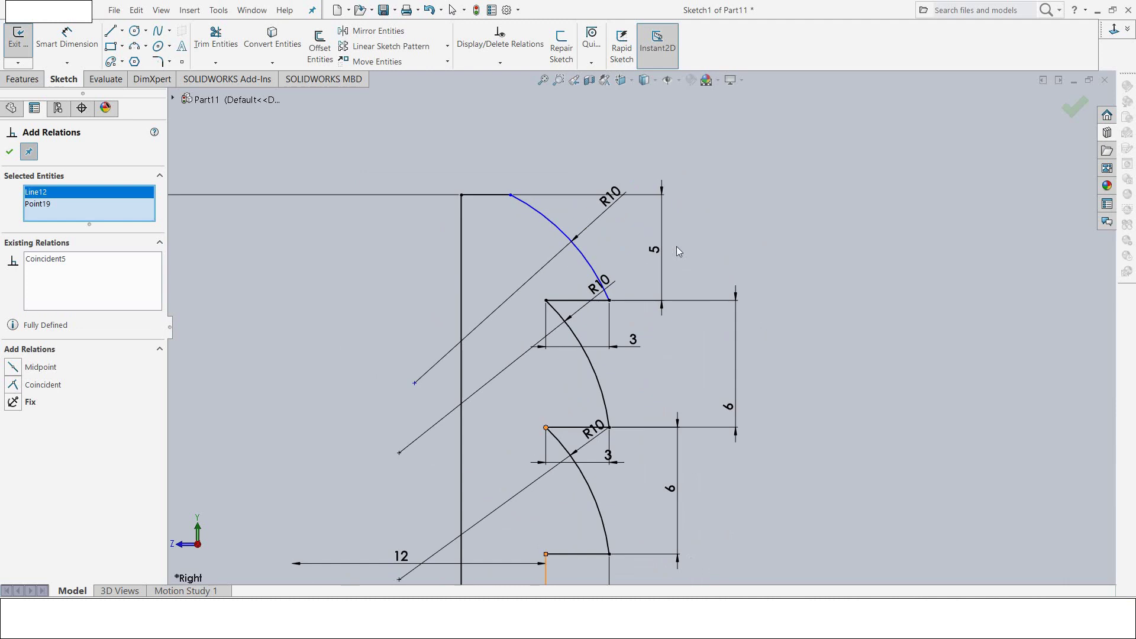
Step: Dimension the first tooth's top flat to 3 mm, then select Sketch Chamfer
left_click(66, 37)
left_click(491, 195)
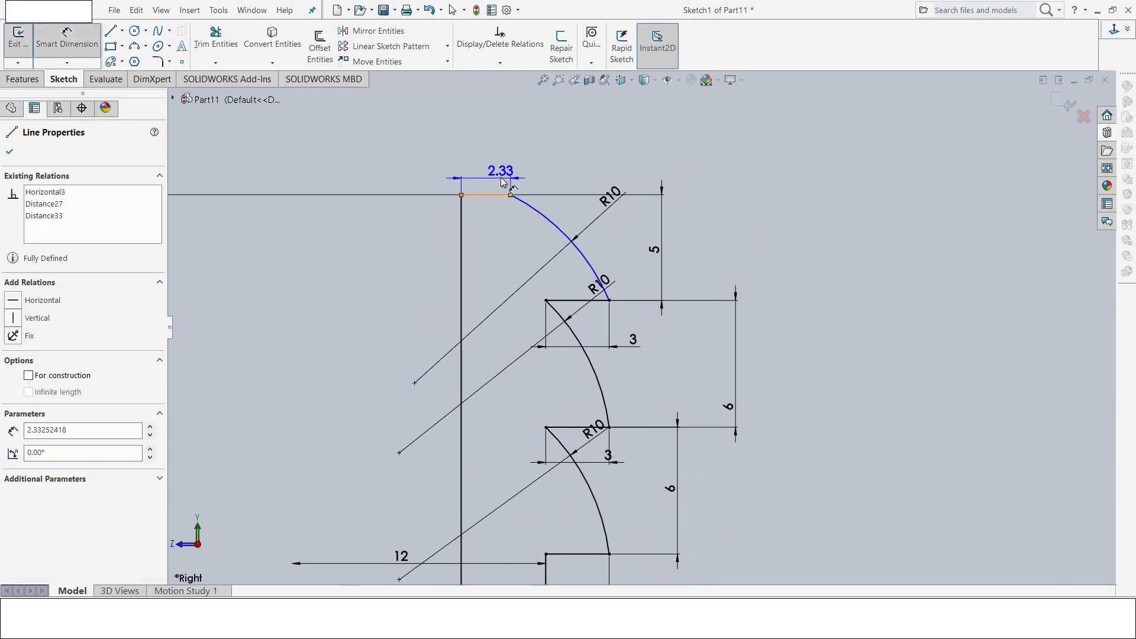
left_click(492, 166)
type("3.00mm")
key("Return")
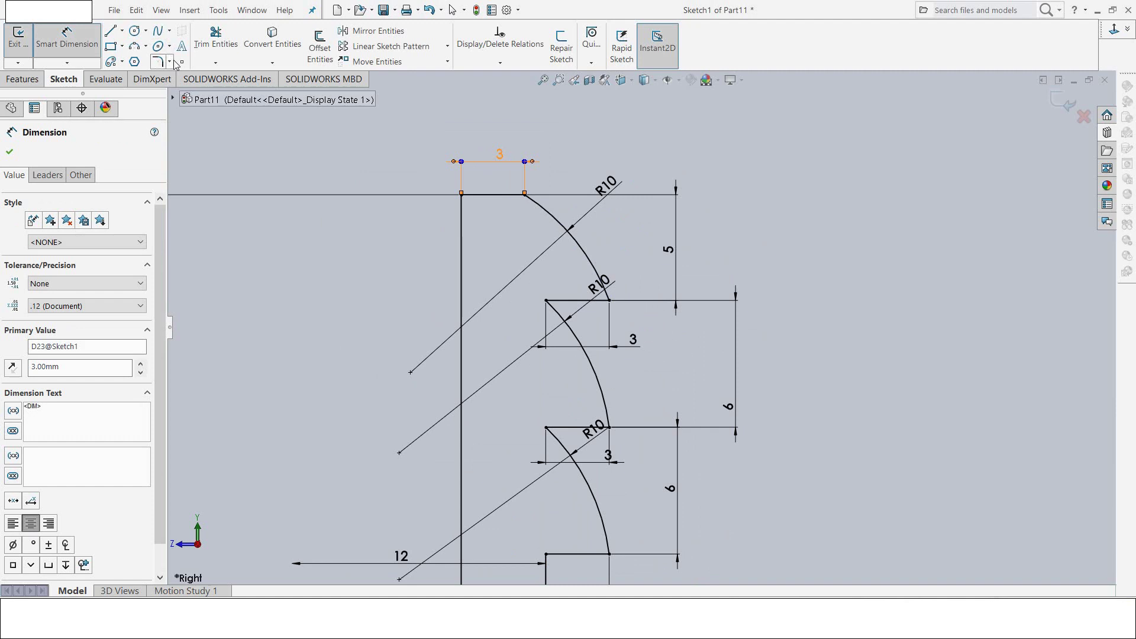
left_click(171, 62)
left_click(198, 95)
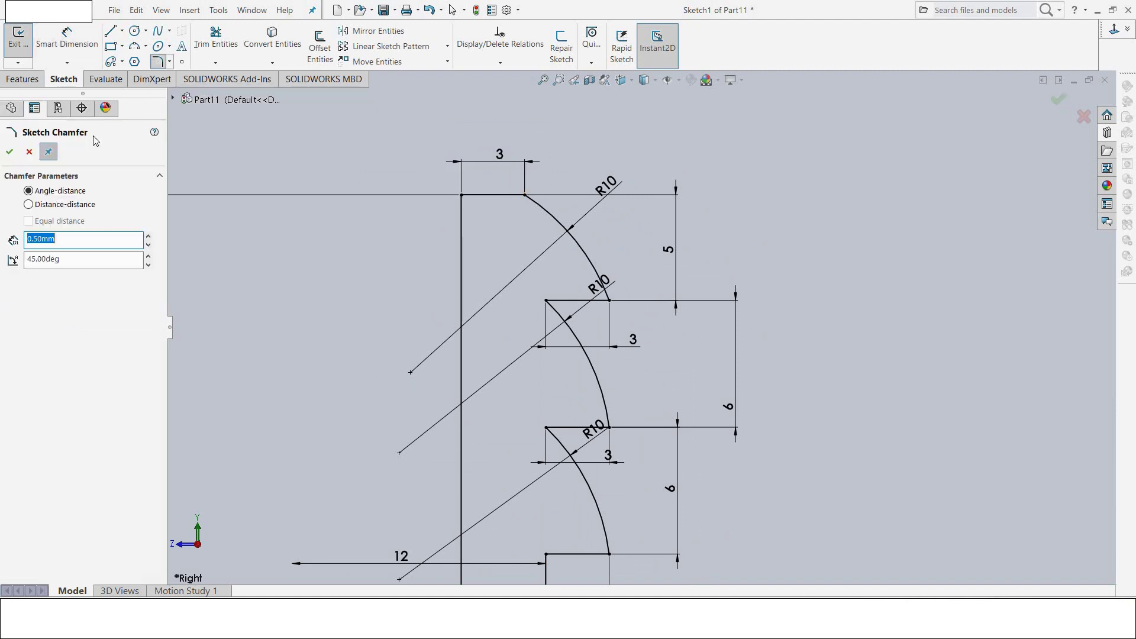
Step: Chamfer the profile's flange step corners at 1.39 mm × 45°
left_click(461, 196)
key("f")
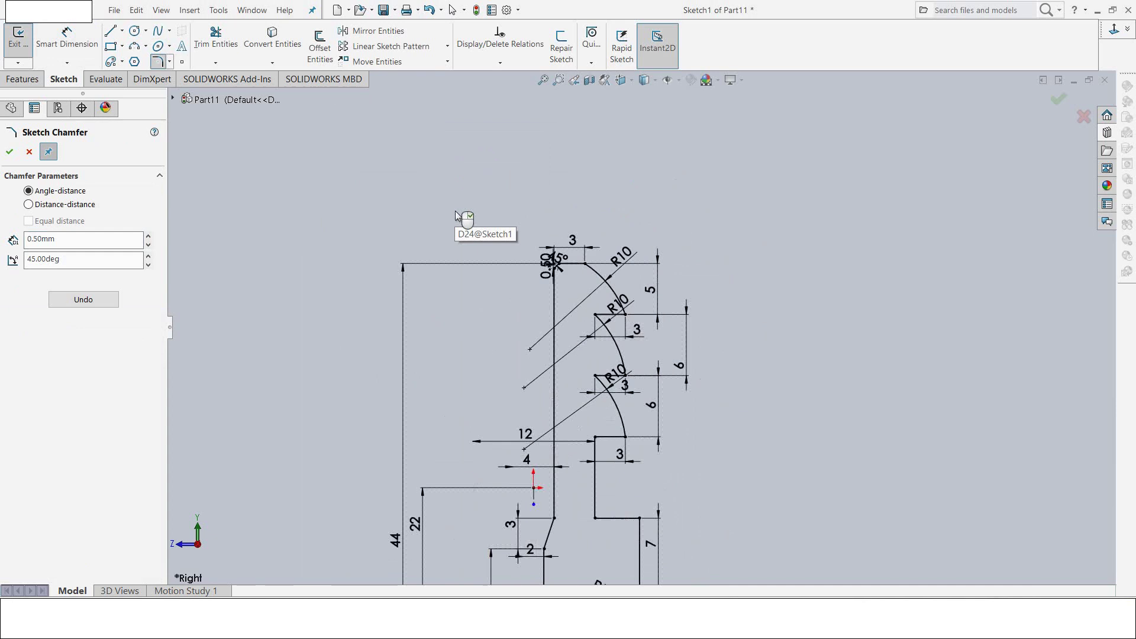
scroll(598, 504, "up", 5)
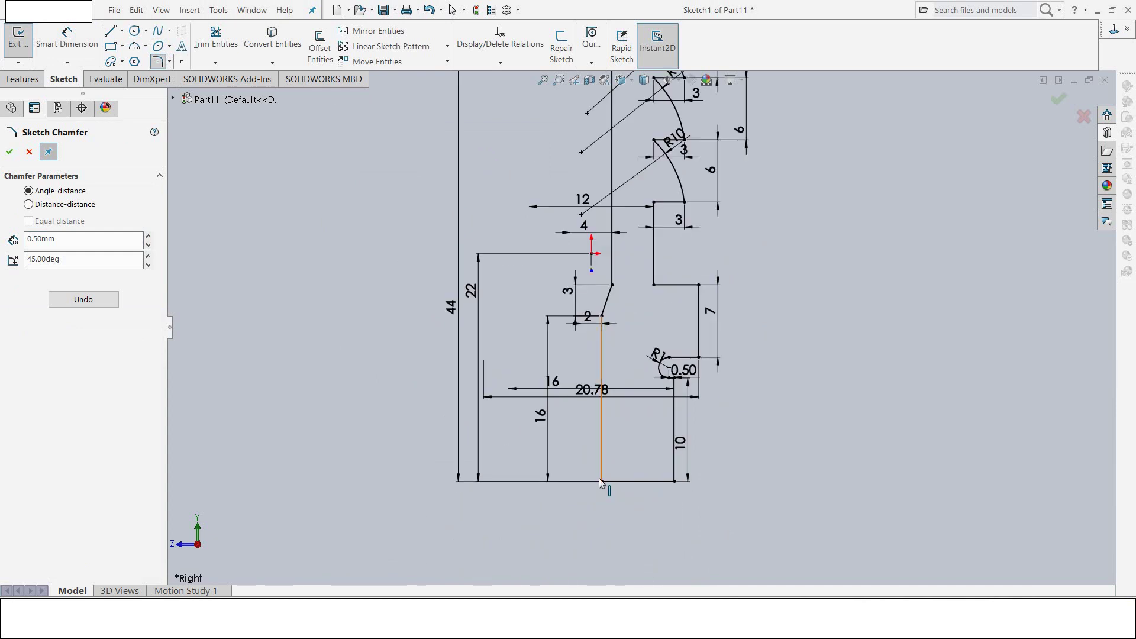
left_click(600, 480)
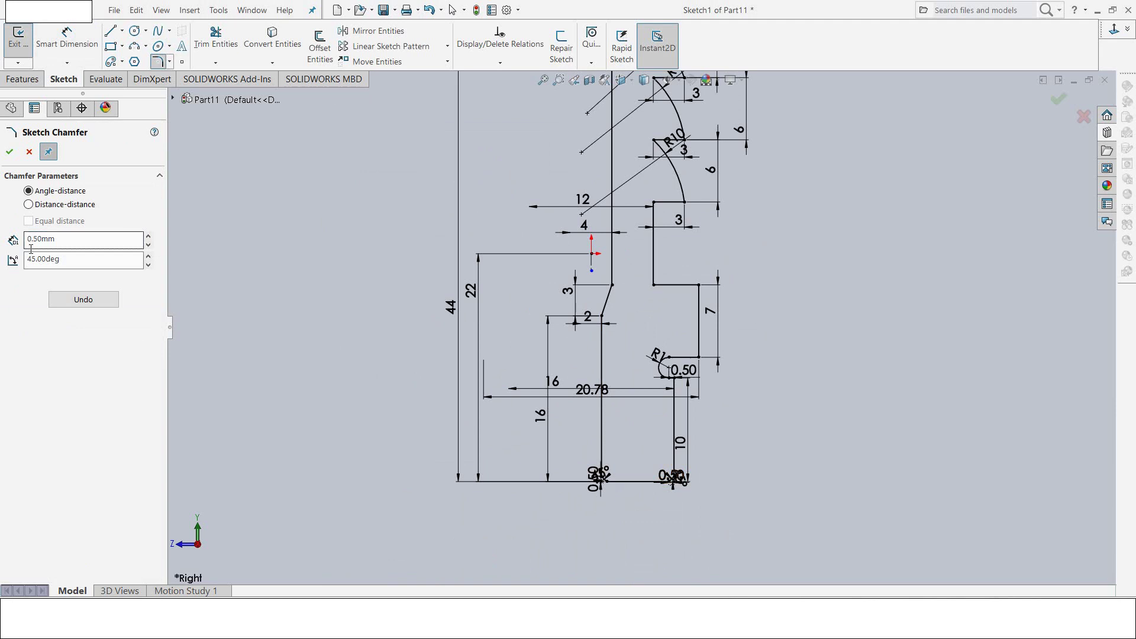
left_click_drag(61, 241, 7, 243)
type("1.39")
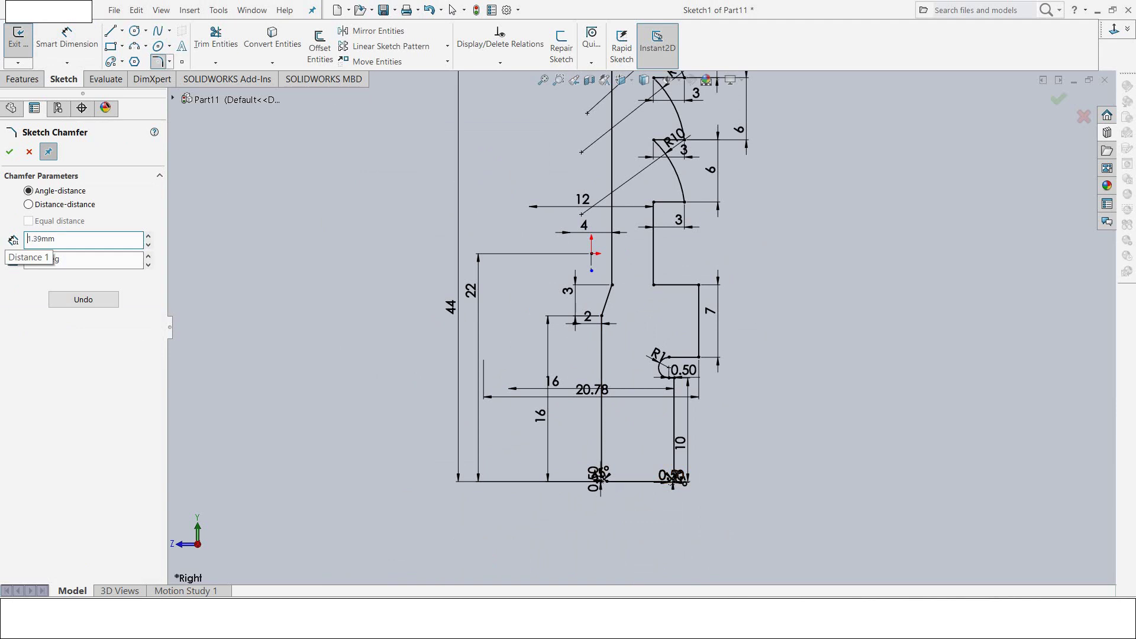
left_click(698, 295)
left_click(699, 358)
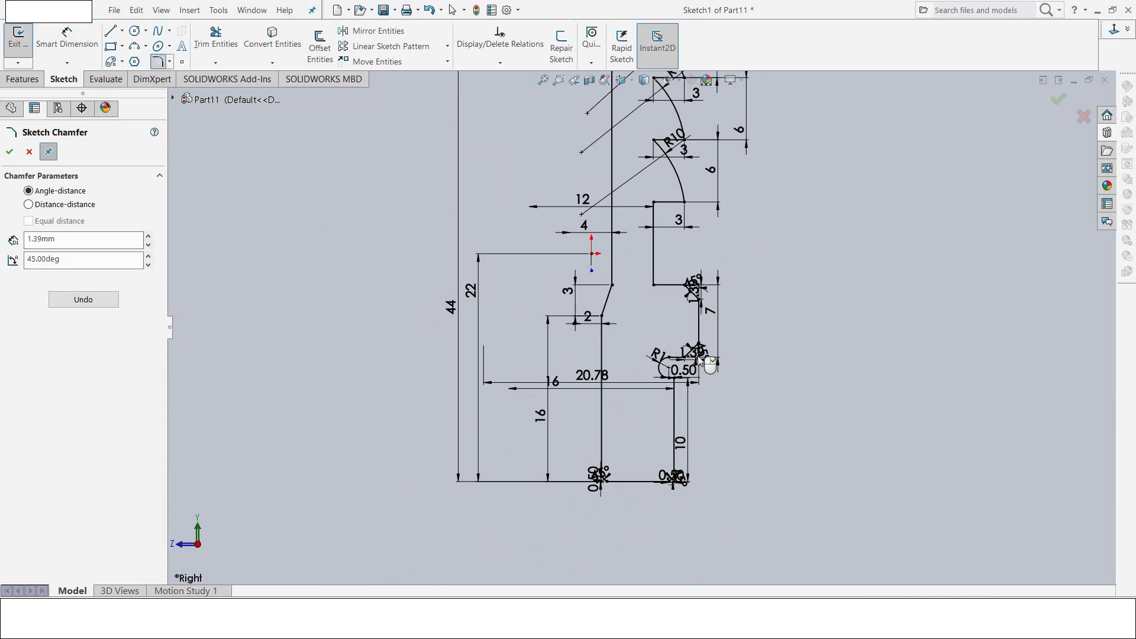
scroll(565, 294, "up", 3)
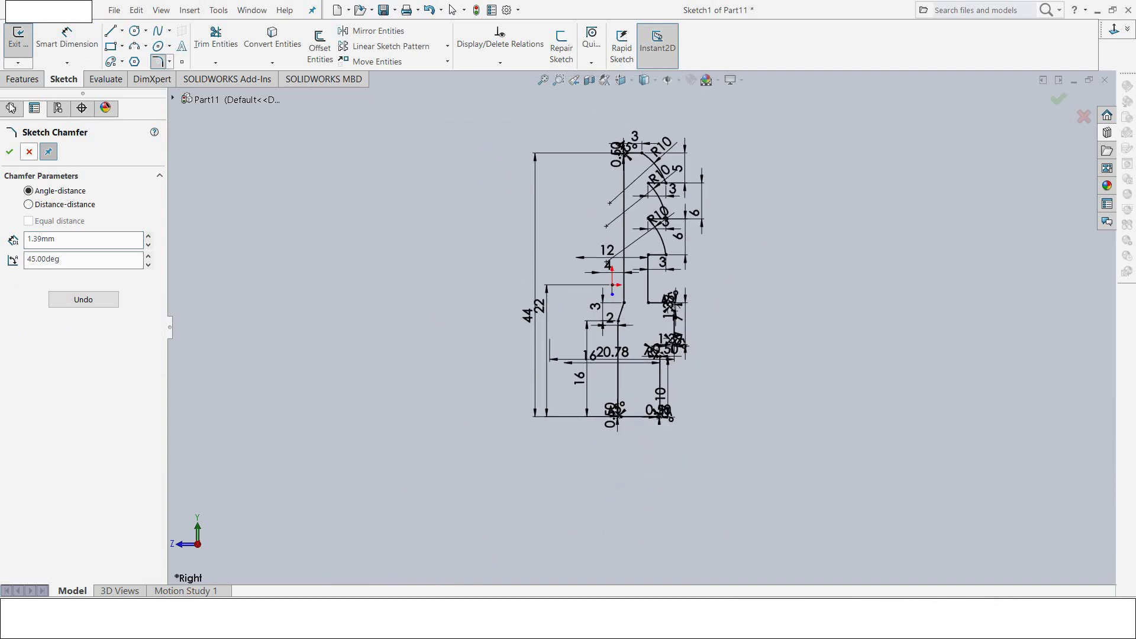
Step: Revolve the finished profile 360° about Line1 and bring up the material options
left_click(14, 41)
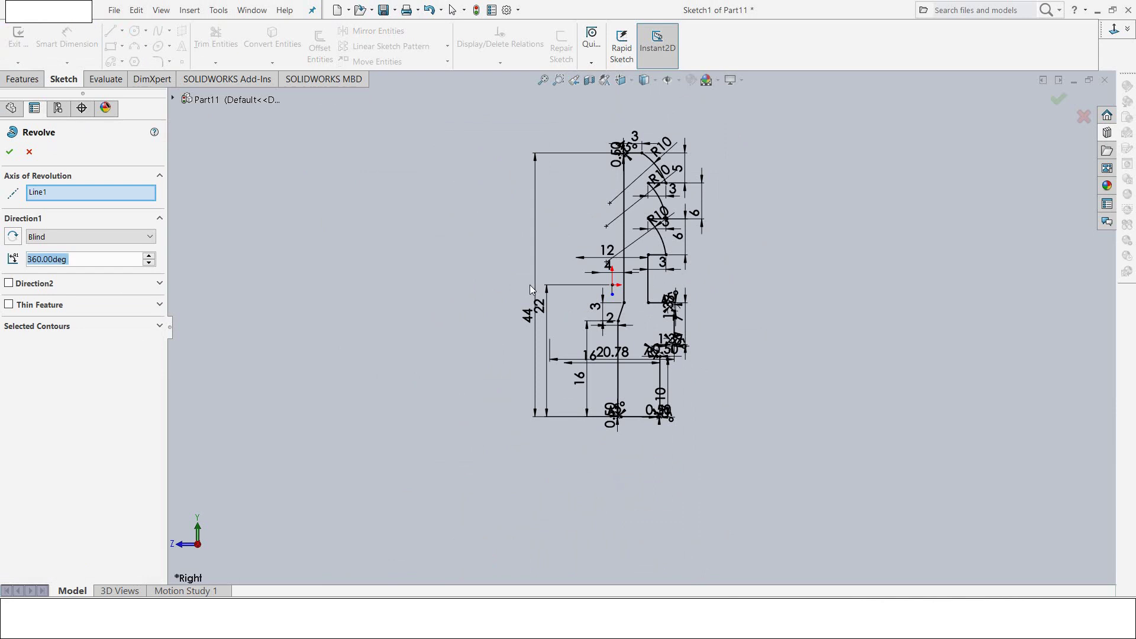
left_click(8, 153)
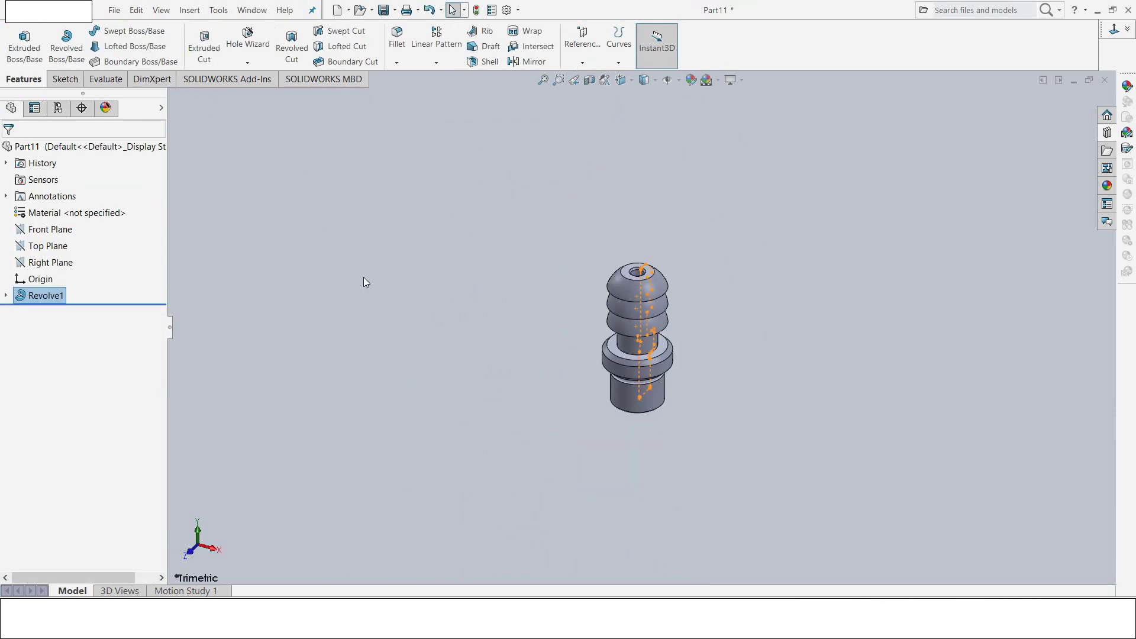
right_click(105, 214)
Step: Assign DIN unalloyed steel 1.0503 (C45) as the part's material
left_click(130, 230)
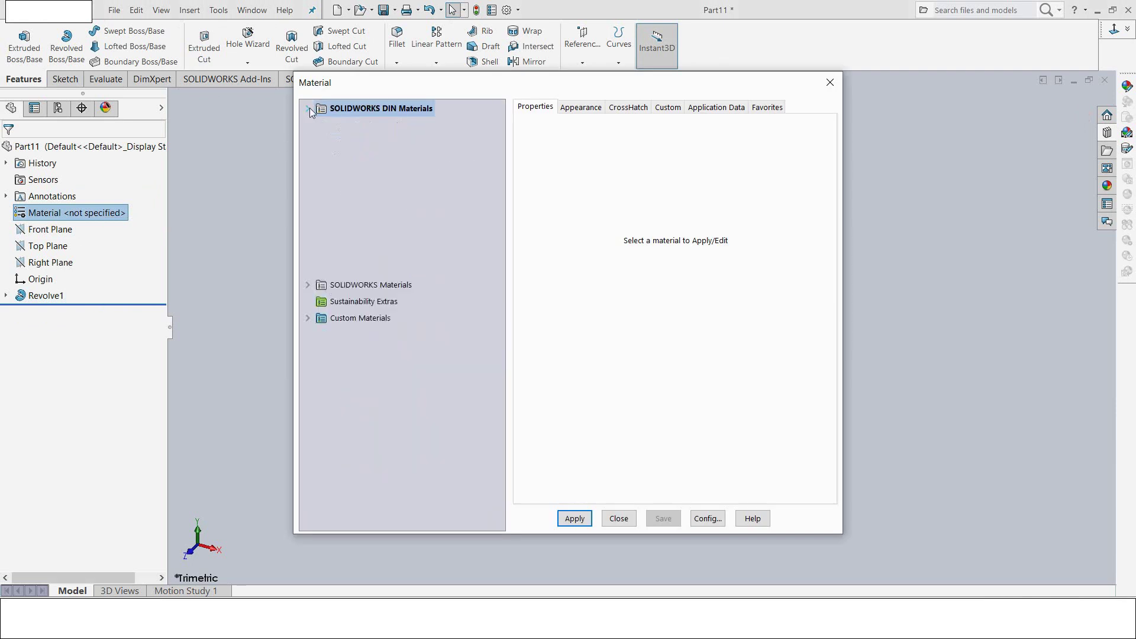
left_click(321, 291)
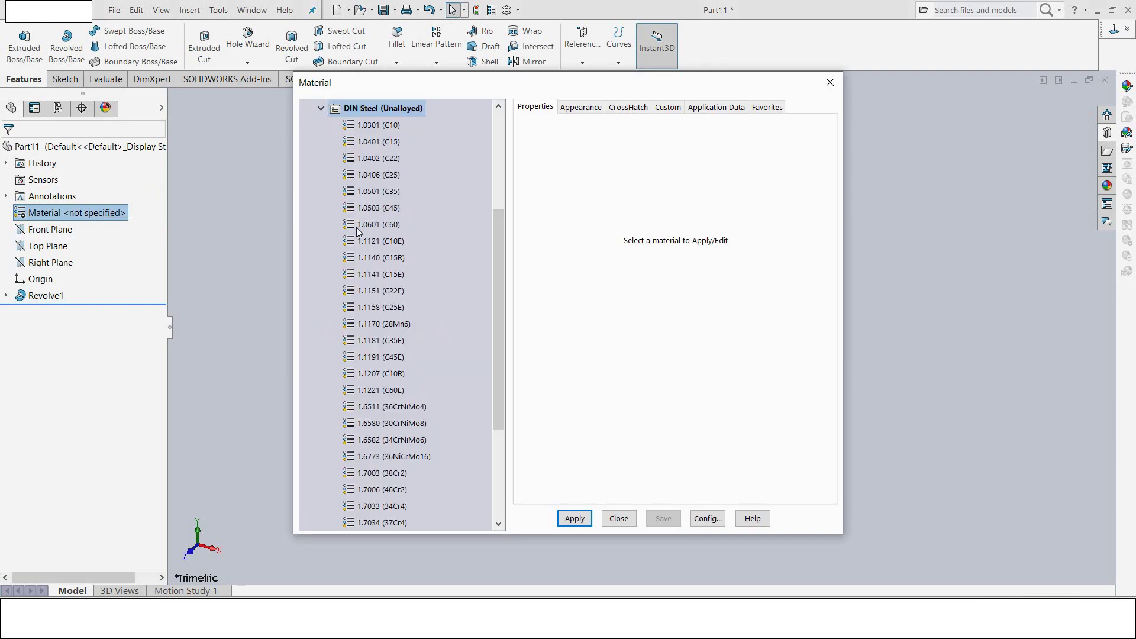
left_click(376, 209)
left_click(575, 520)
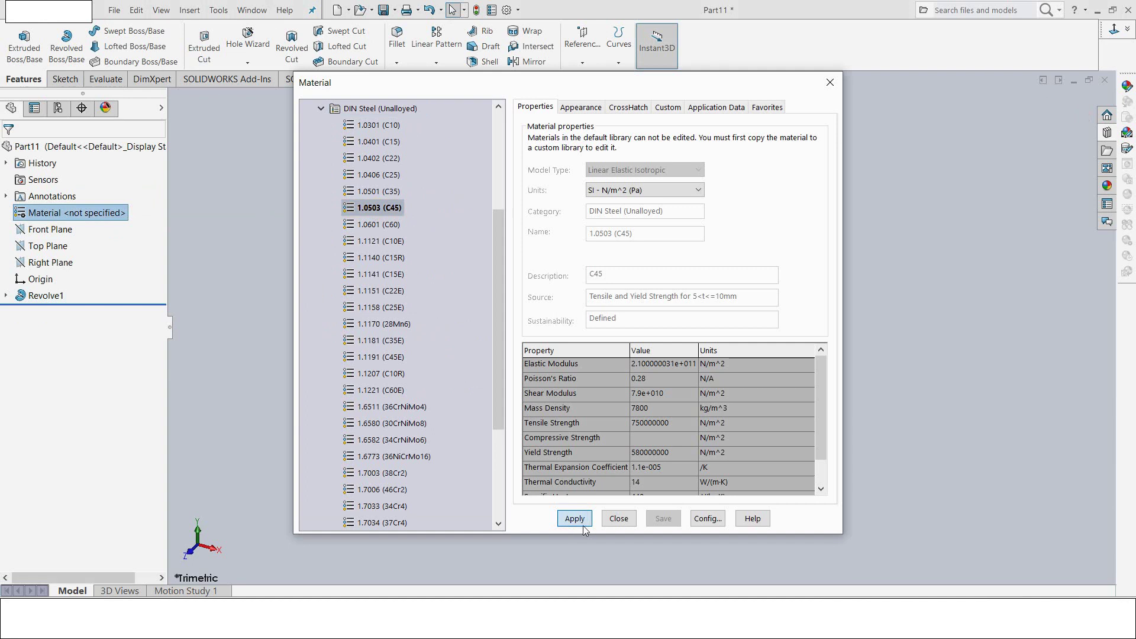
left_click(619, 518)
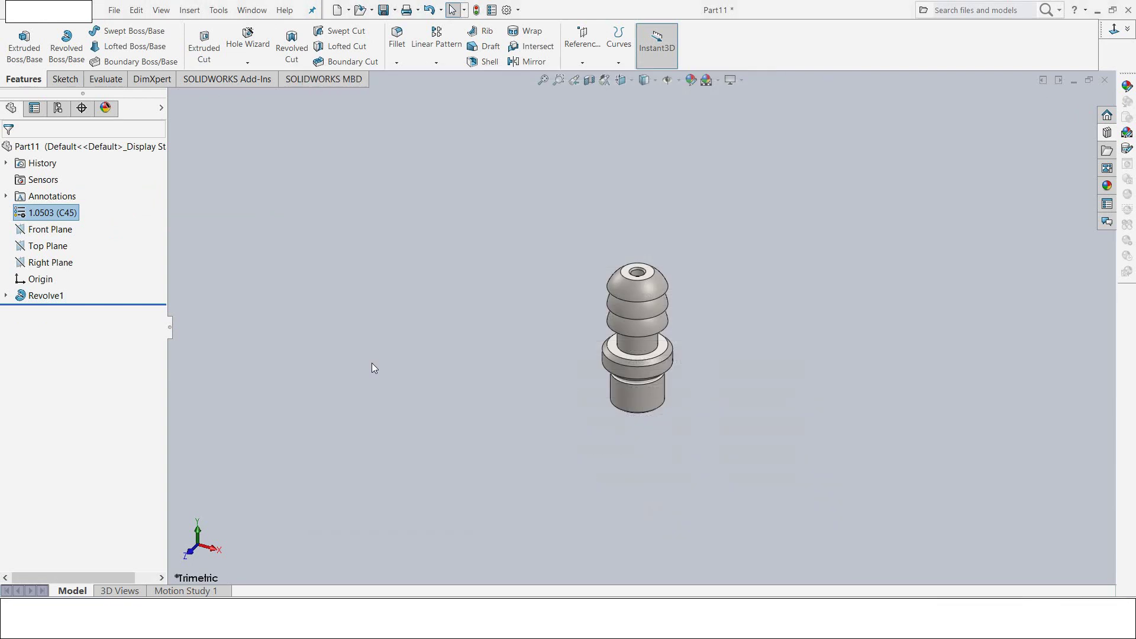
left_click(201, 52)
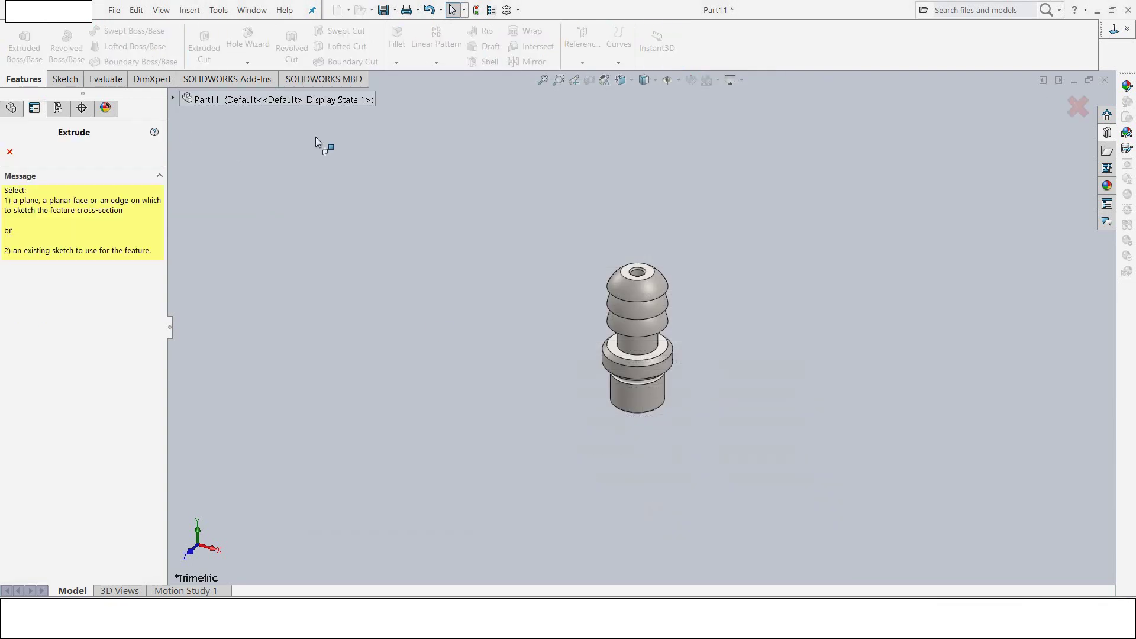
Step: On the flange's flat face, sketch a hexagon centred on the origin
left_click(665, 342)
left_click(1114, 38)
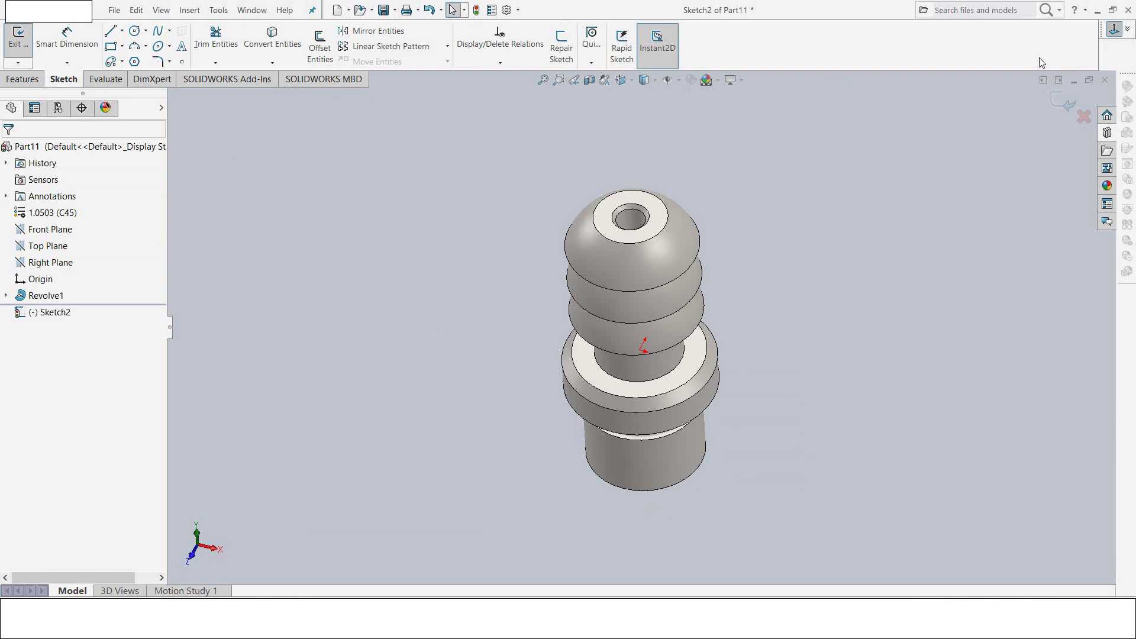
left_click(135, 62)
left_click(641, 327)
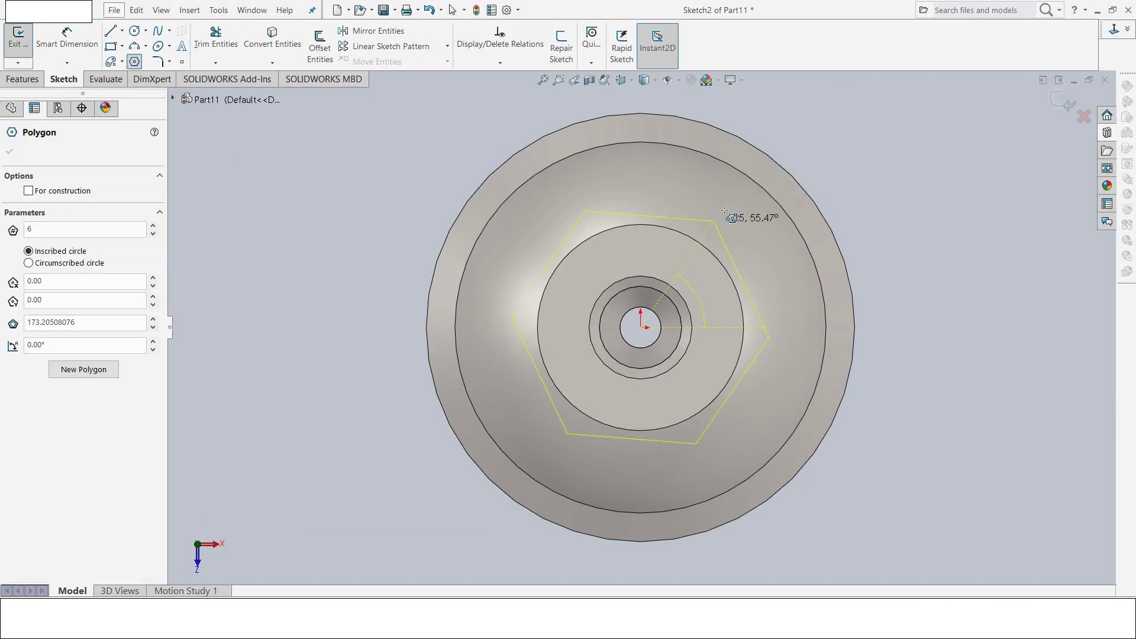
left_click(749, 111)
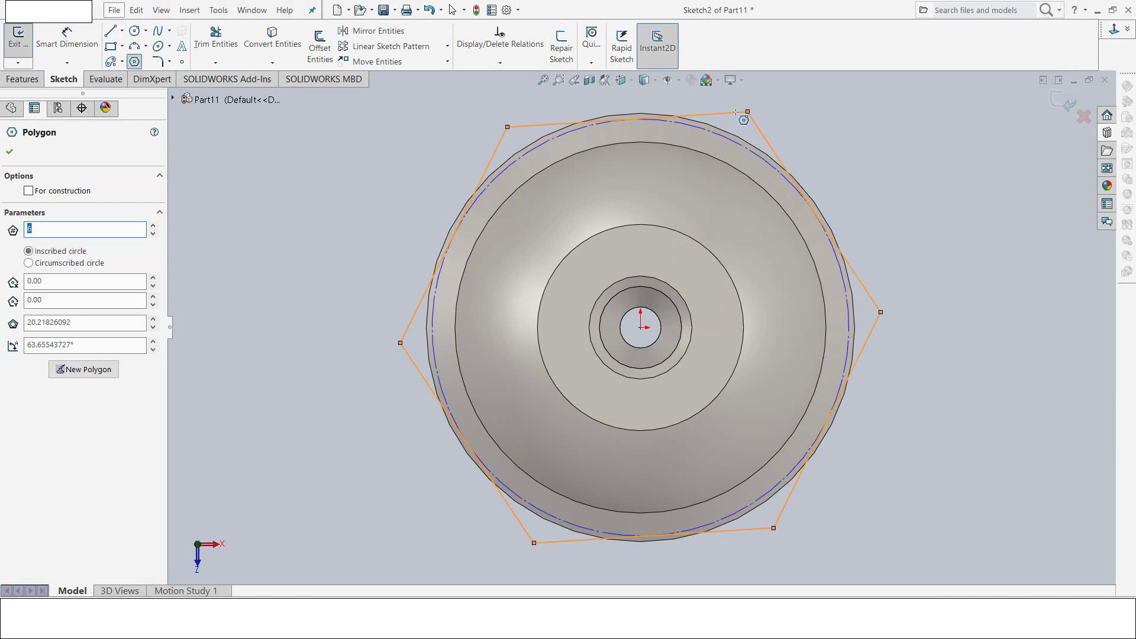
Step: Level the hexagon with a vertical centerline from the origin to its top edge
left_click(121, 33)
left_click(139, 55)
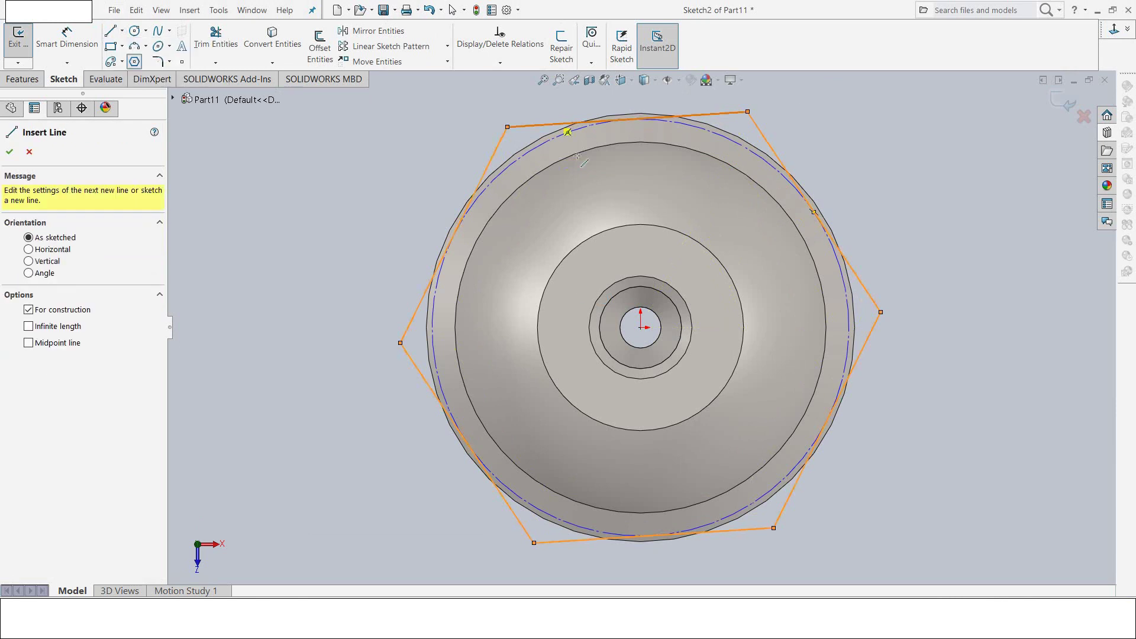
left_click(640, 327)
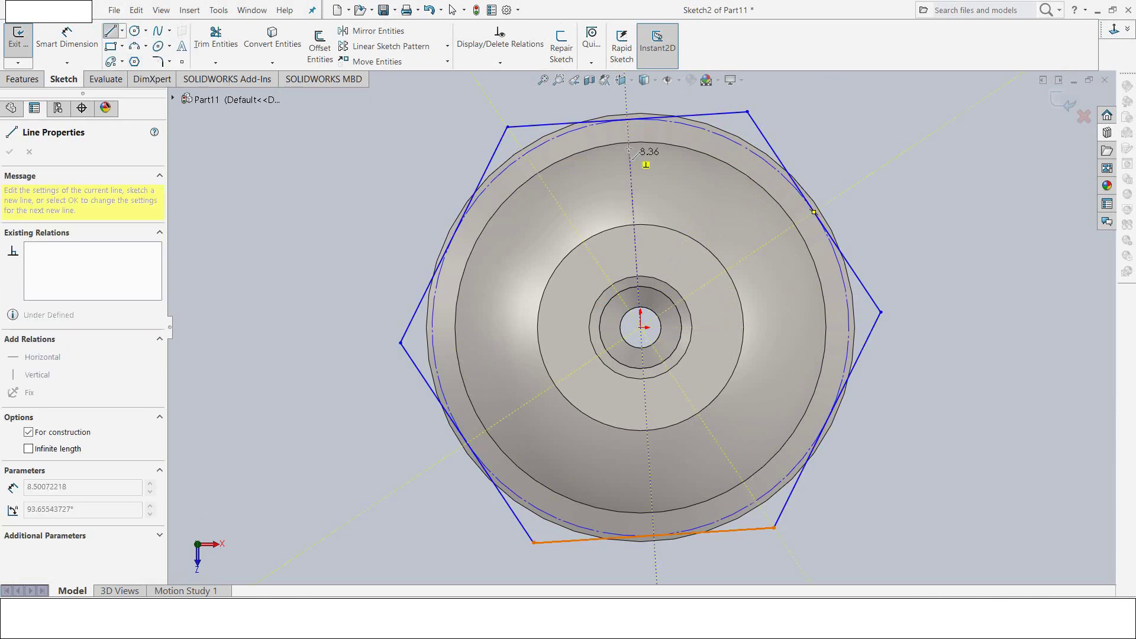
left_click(627, 119)
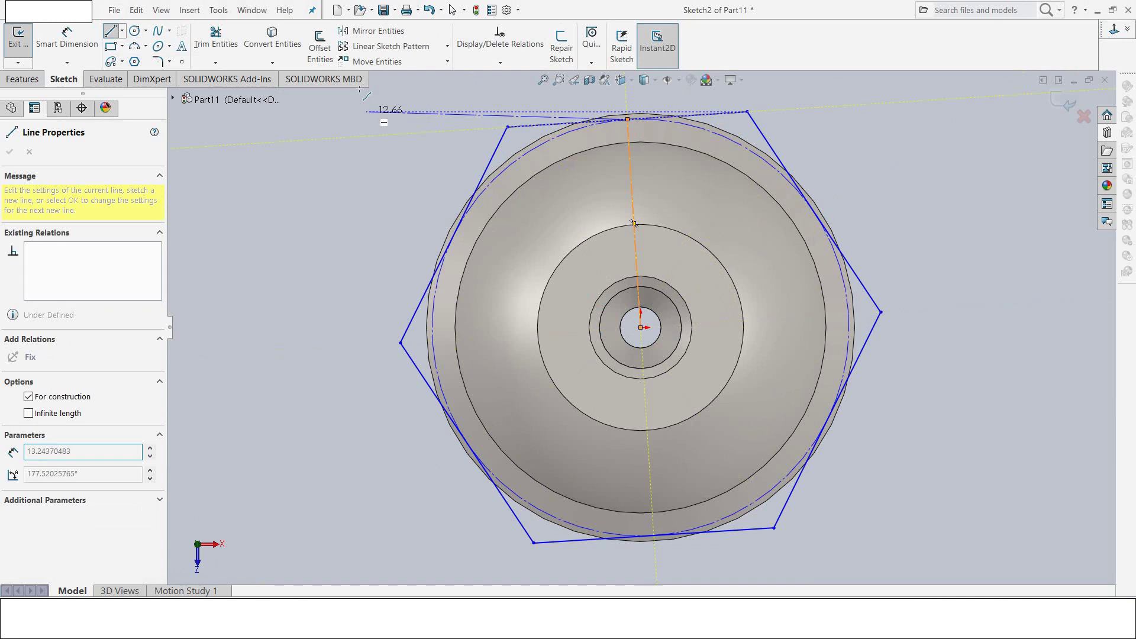
key("Escape")
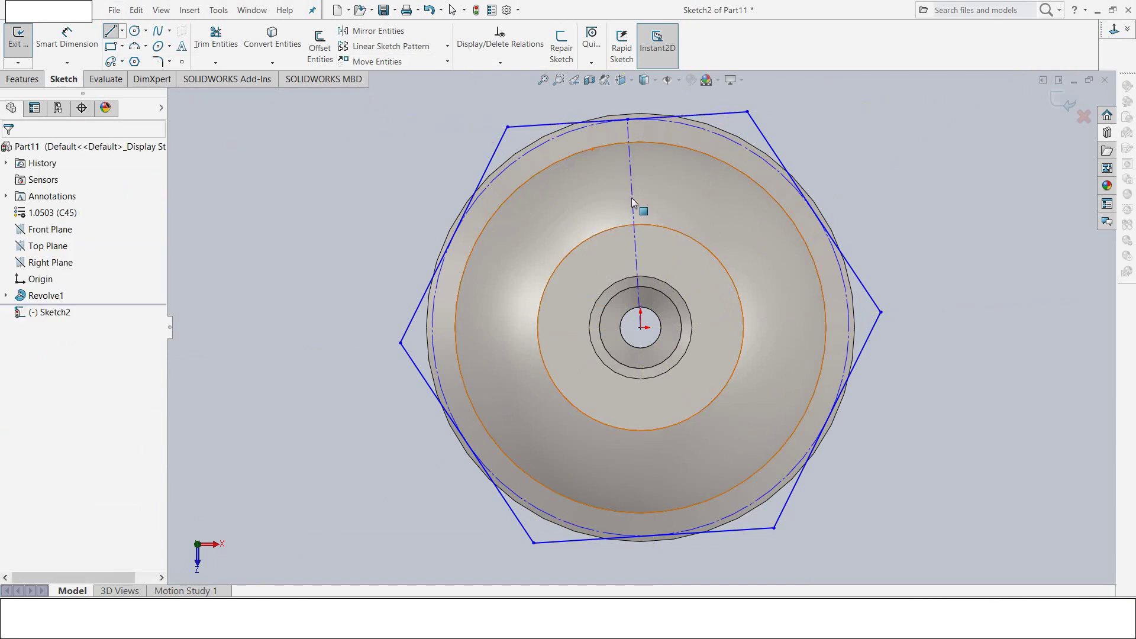
left_click(632, 198)
key("f")
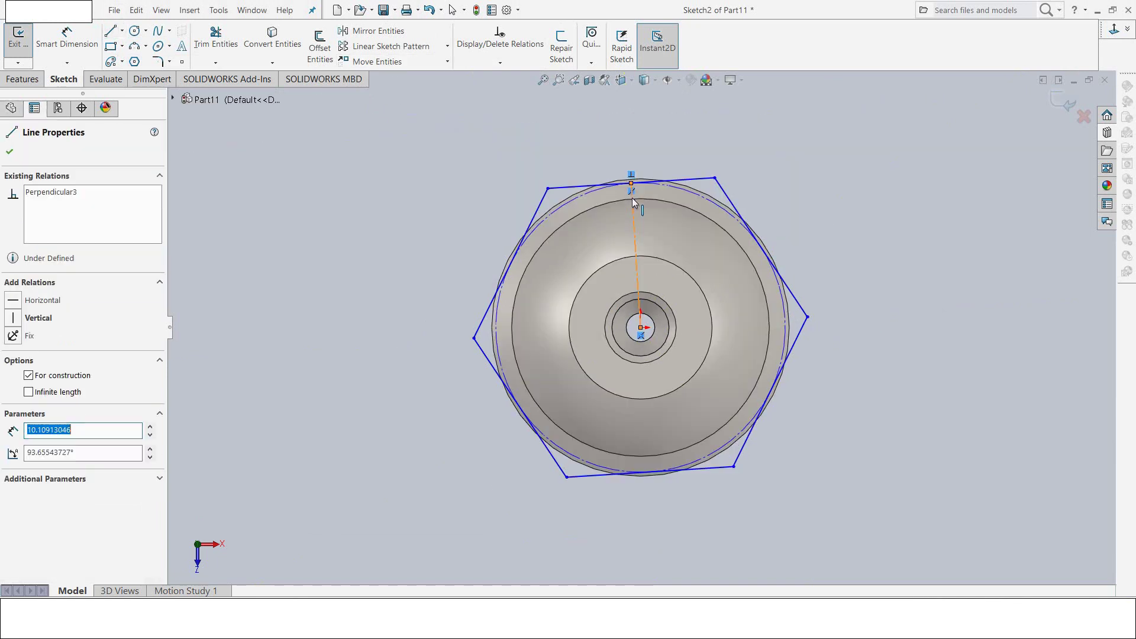
left_click(11, 318)
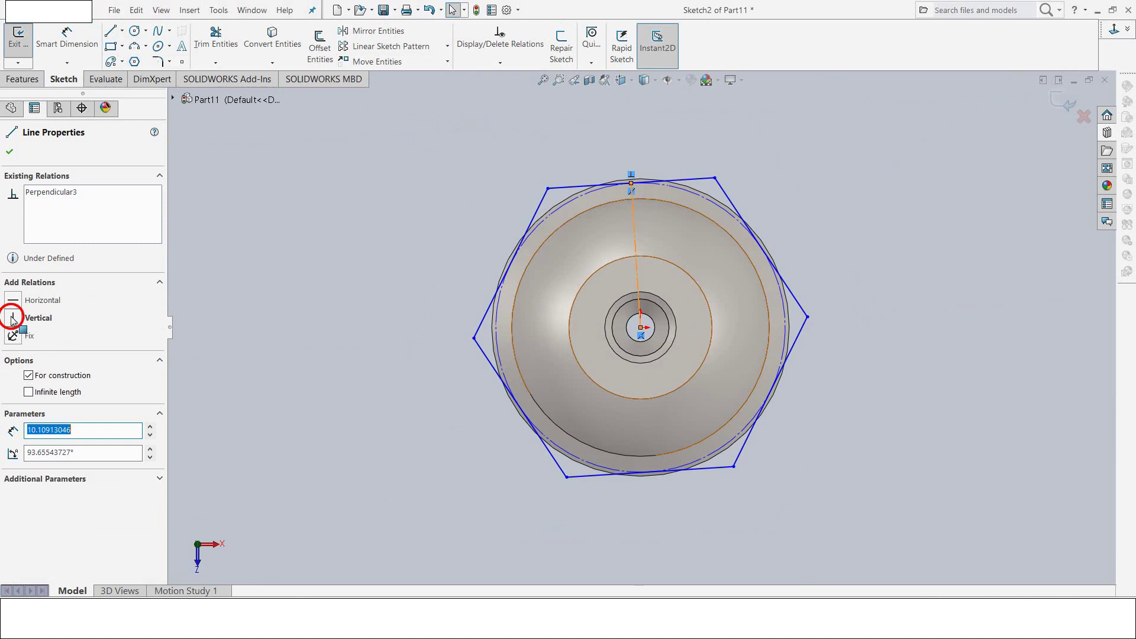
Step: Dimension the hexagon 18 mm across the flats
left_click(78, 47)
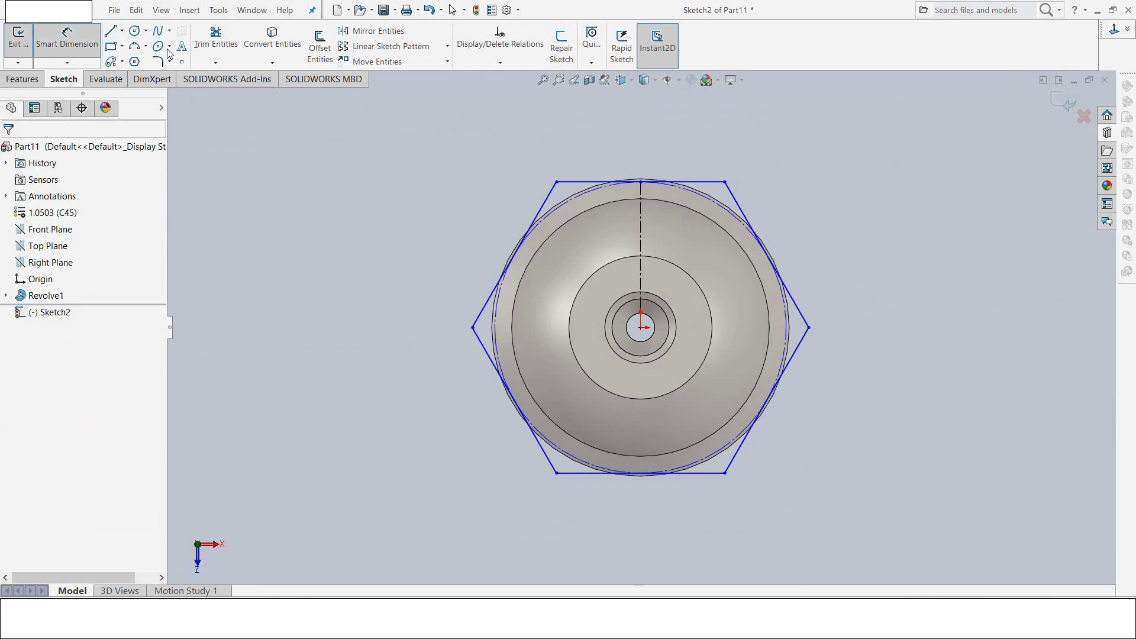
left_click(704, 190)
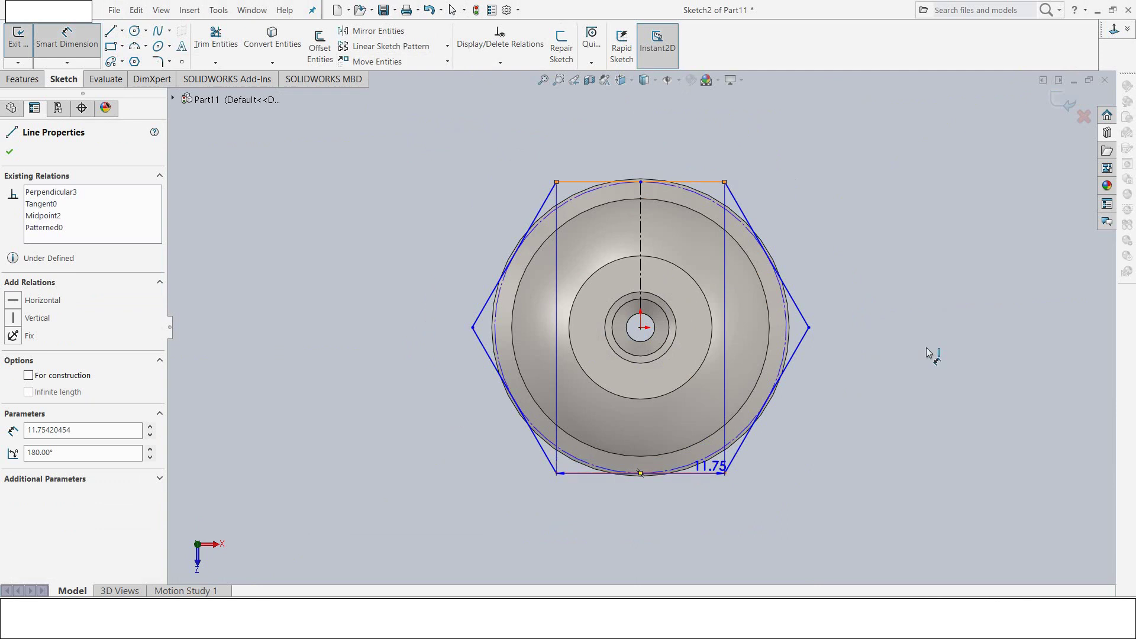
left_click(703, 472)
left_click(900, 325)
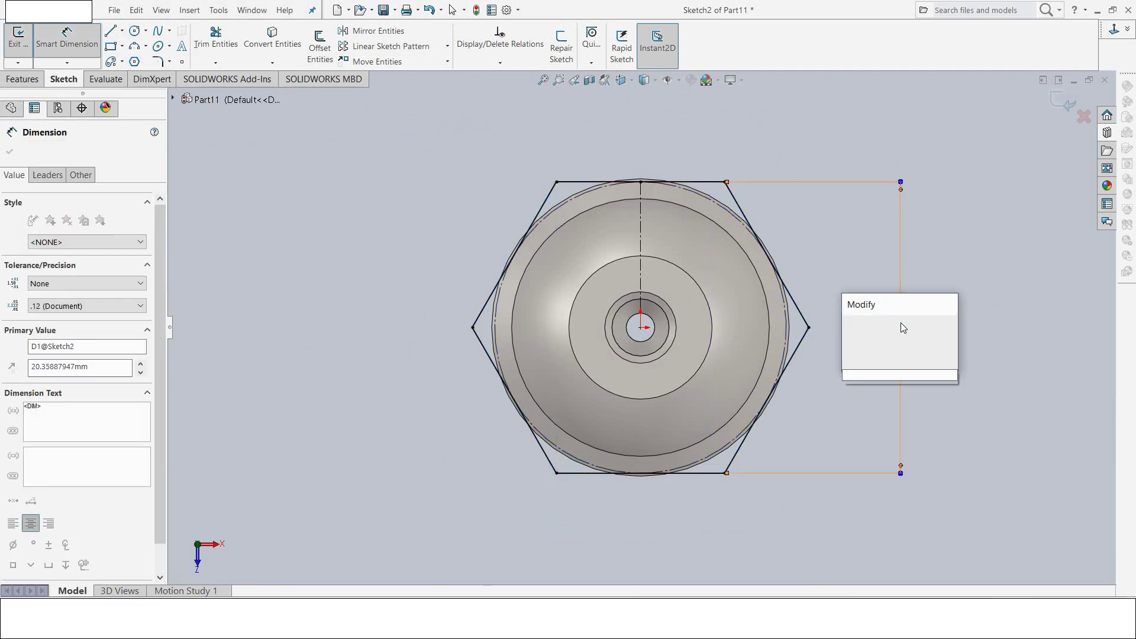
type("18")
key("Return")
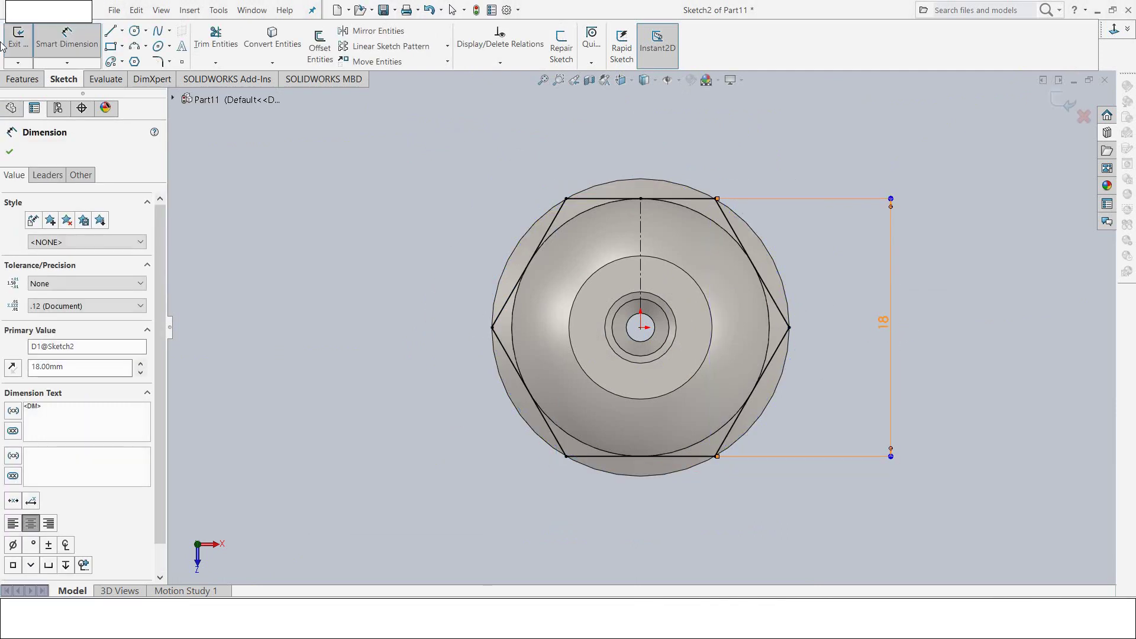
Step: Finish the sketch and make the cut a Through All thin Cut-Extrude
left_click(19, 39)
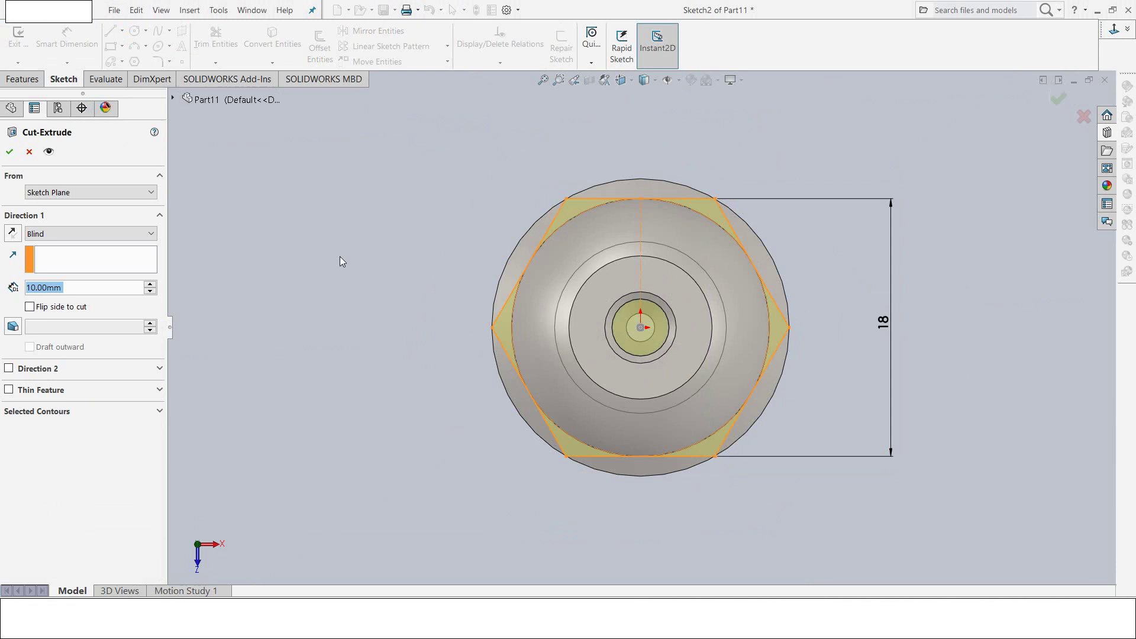
left_click(9, 390)
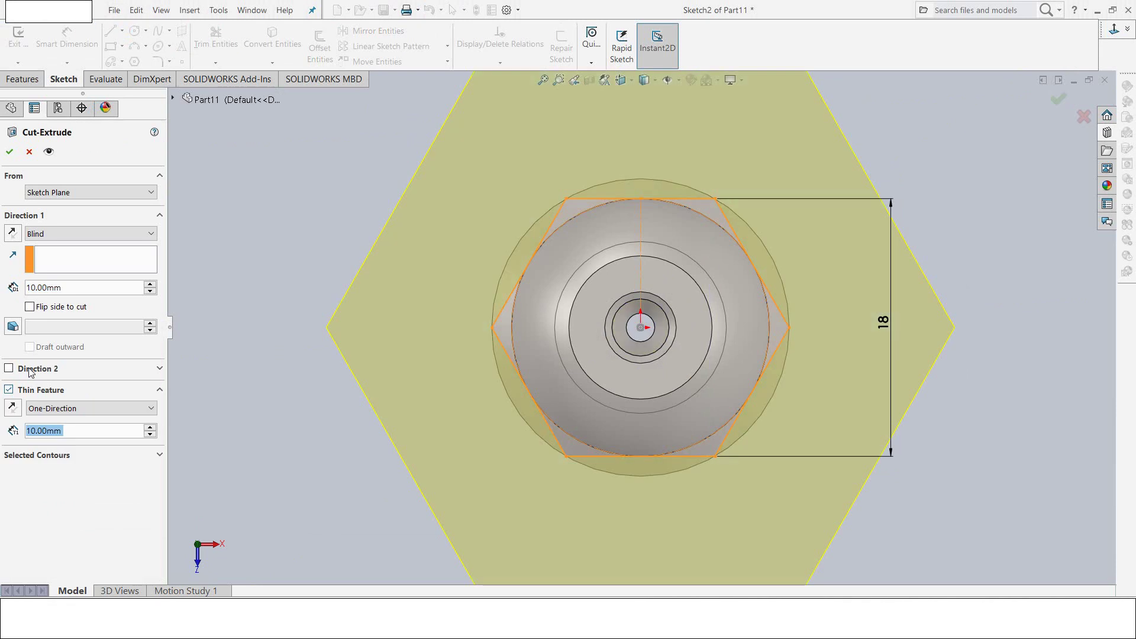
left_click(61, 236)
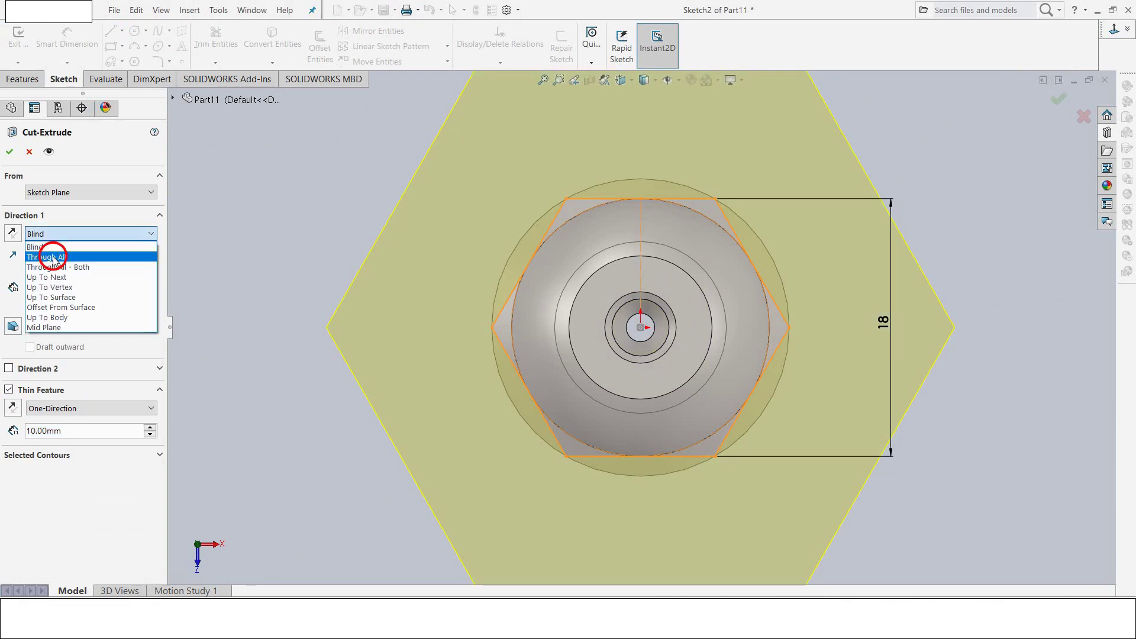
left_click(41, 253)
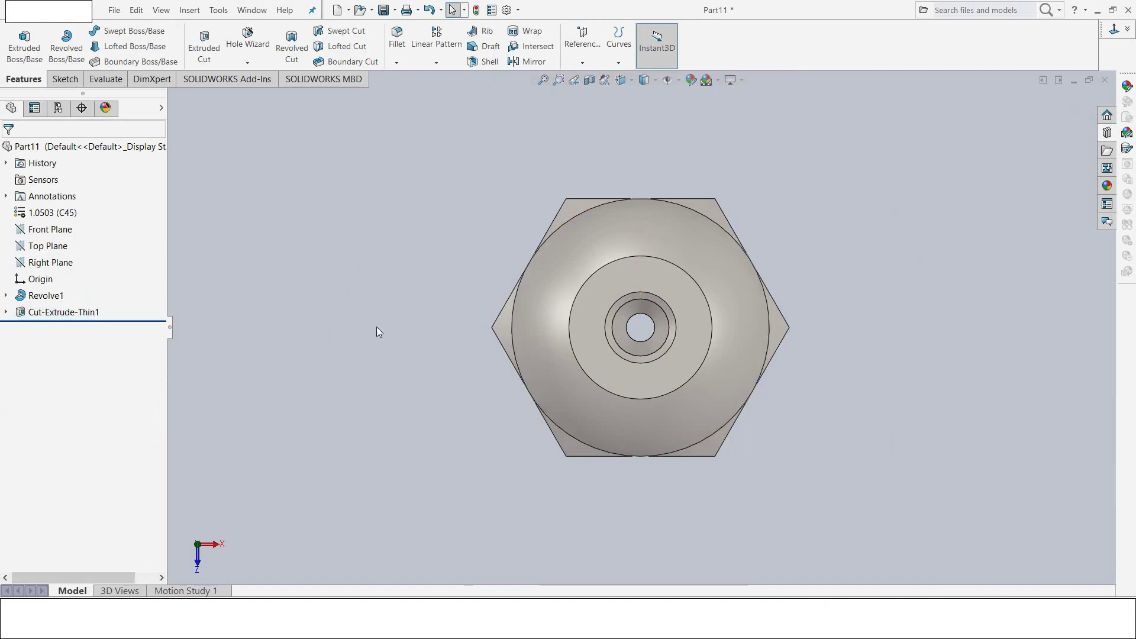
Step: Orbit the part to inspect the barb teeth and 18 mm hex flange
mouse_move(377, 327)
middle_mouse_down()
mouse_move(393, 191)
mouse_move(431, 298)
mouse_move(481, 361)
mouse_move(462, 329)
mouse_move(457, 264)
mouse_move(502, 332)
mouse_move(522, 239)
mouse_move(530, 352)
mouse_move(560, 456)
mouse_move(553, 477)
mouse_move(444, 361)
mouse_move(659, 421)
mouse_move(819, 379)
mouse_move(832, 296)
mouse_move(675, 449)
mouse_move(596, 422)
mouse_move(608, 307)
middle_mouse_up()
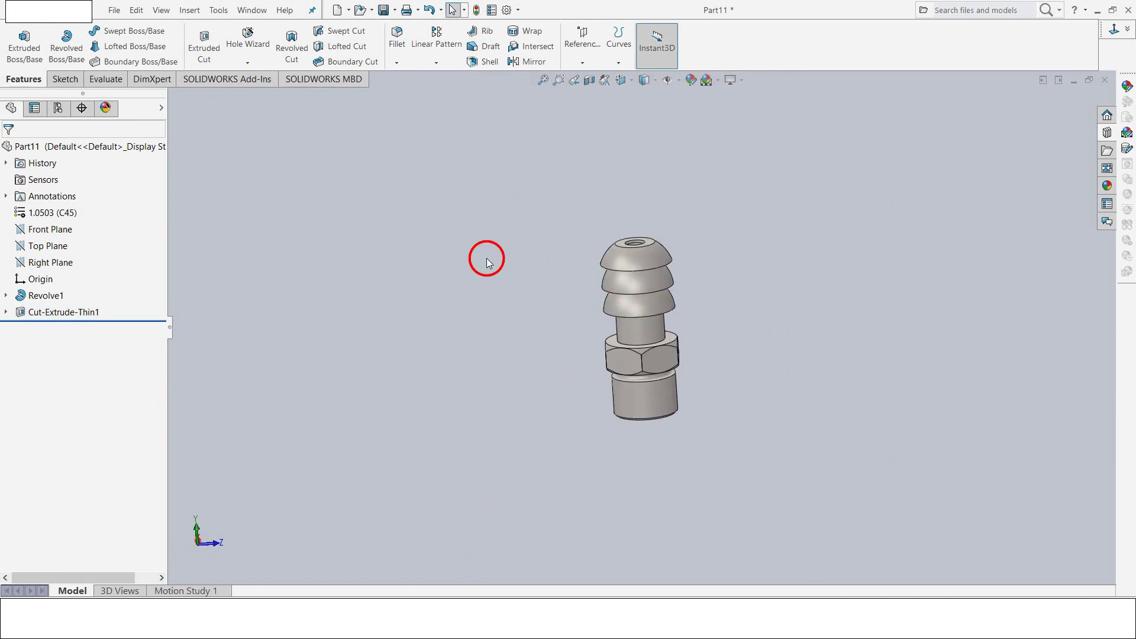
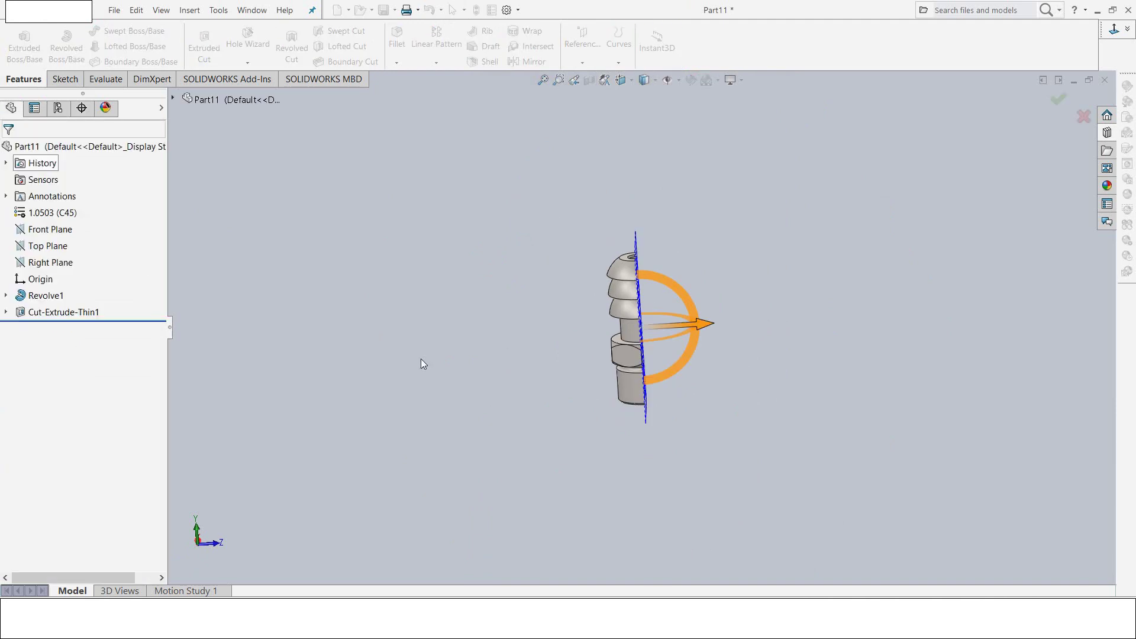
Step: Orbit the sectioned fitting and turn off Section View to show the whole part
mouse_move(421, 363)
middle_mouse_down()
mouse_move(355, 408)
mouse_move(421, 363)
middle_mouse_up()
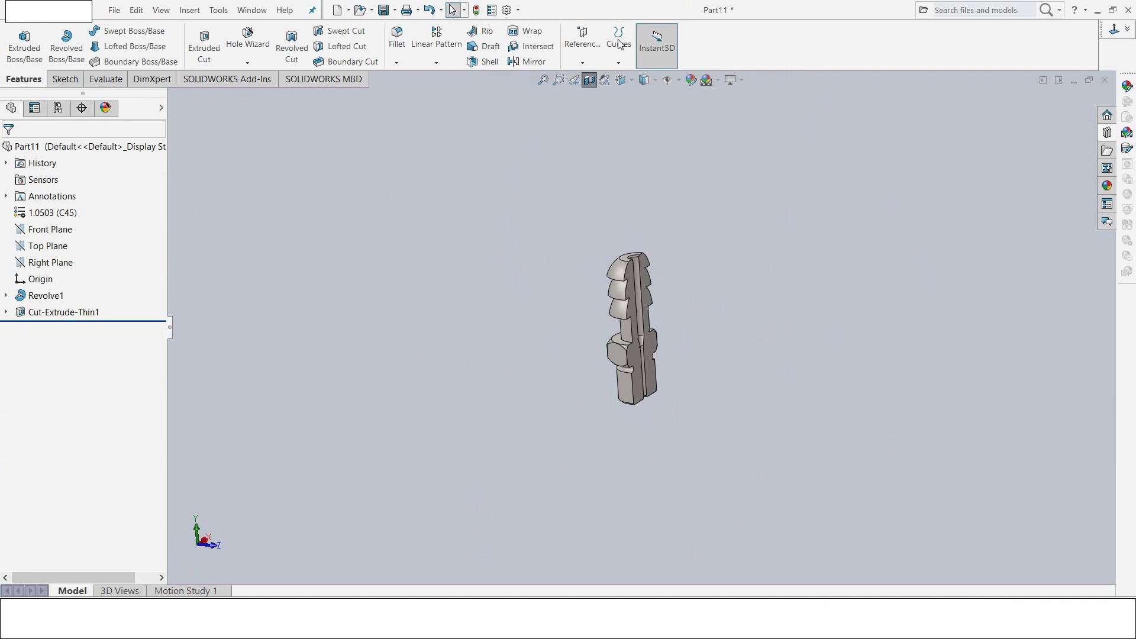
left_click(589, 80)
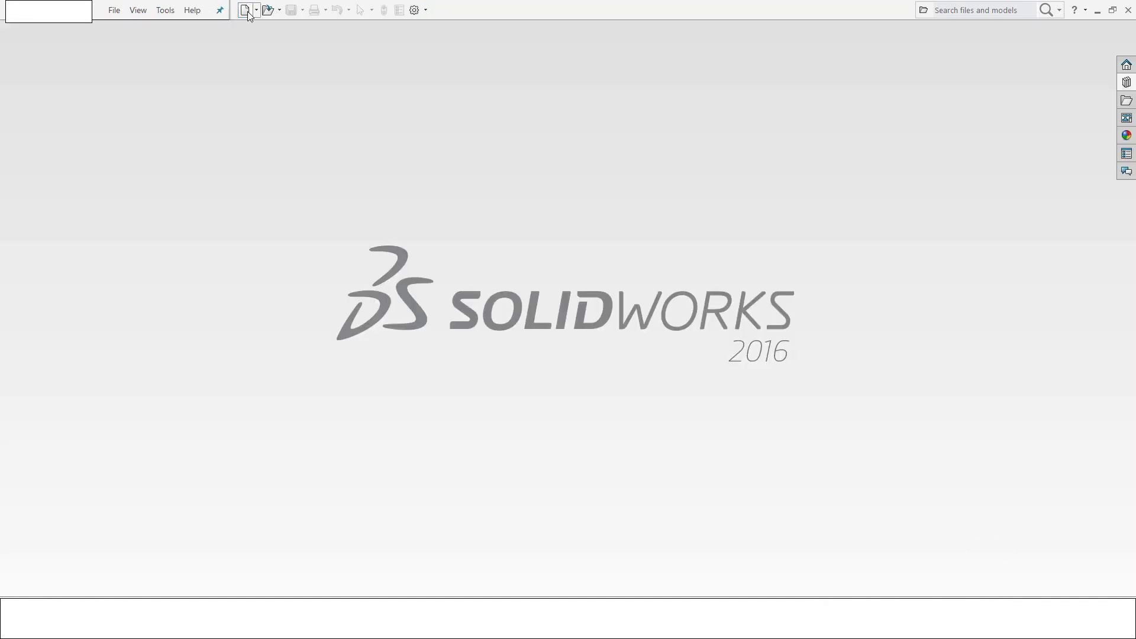
Step: Create a new part and start an extruded boss sketch on the Top Plane
left_click(248, 12)
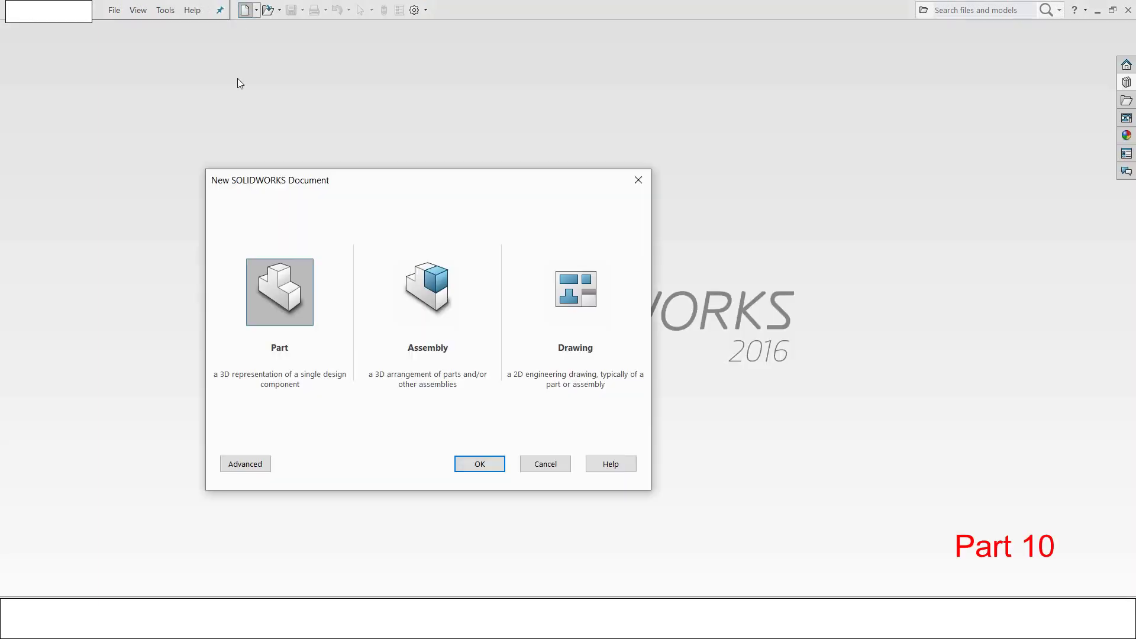
left_click(478, 466)
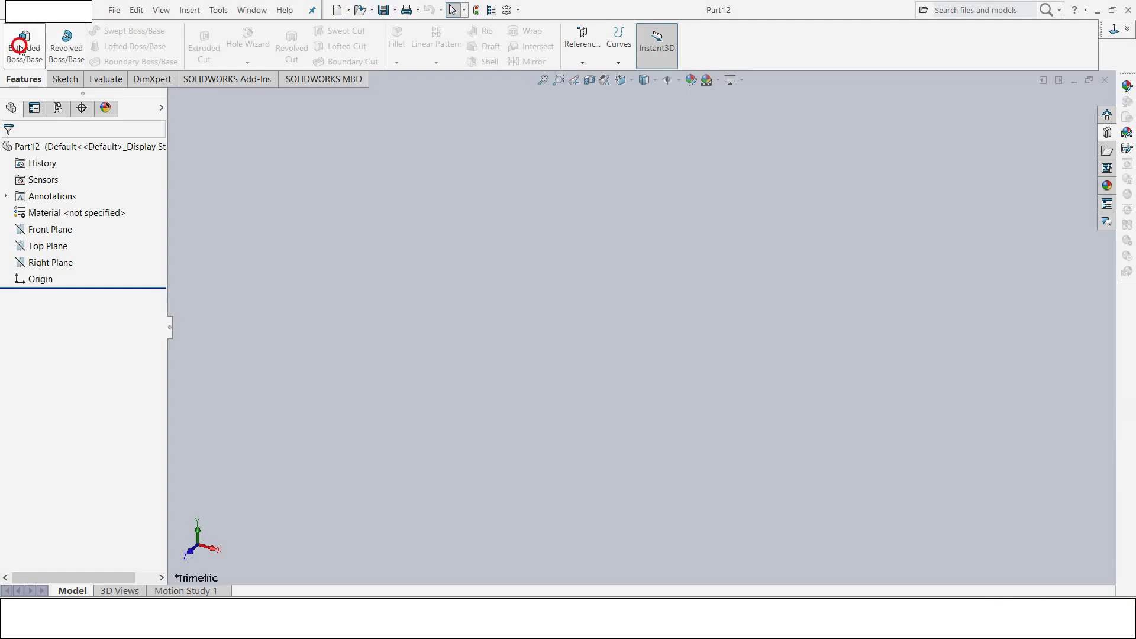
left_click(24, 45)
left_click(409, 341)
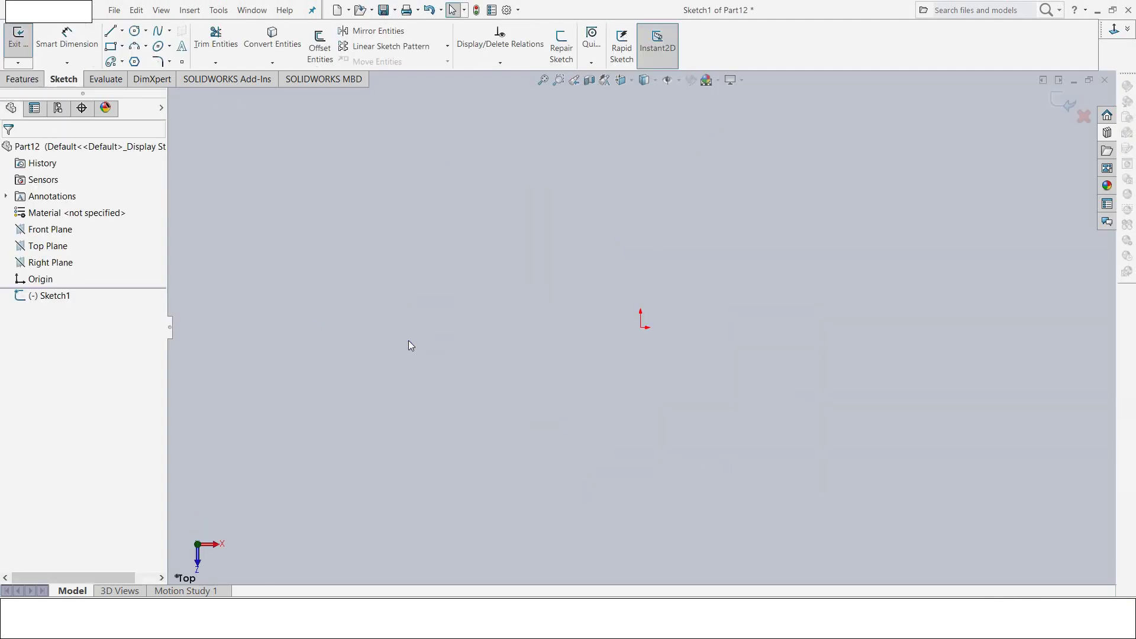
Step: Draw a straight slot about 123.71 mm long and 45.89 mm wide through the origin
left_click(124, 62)
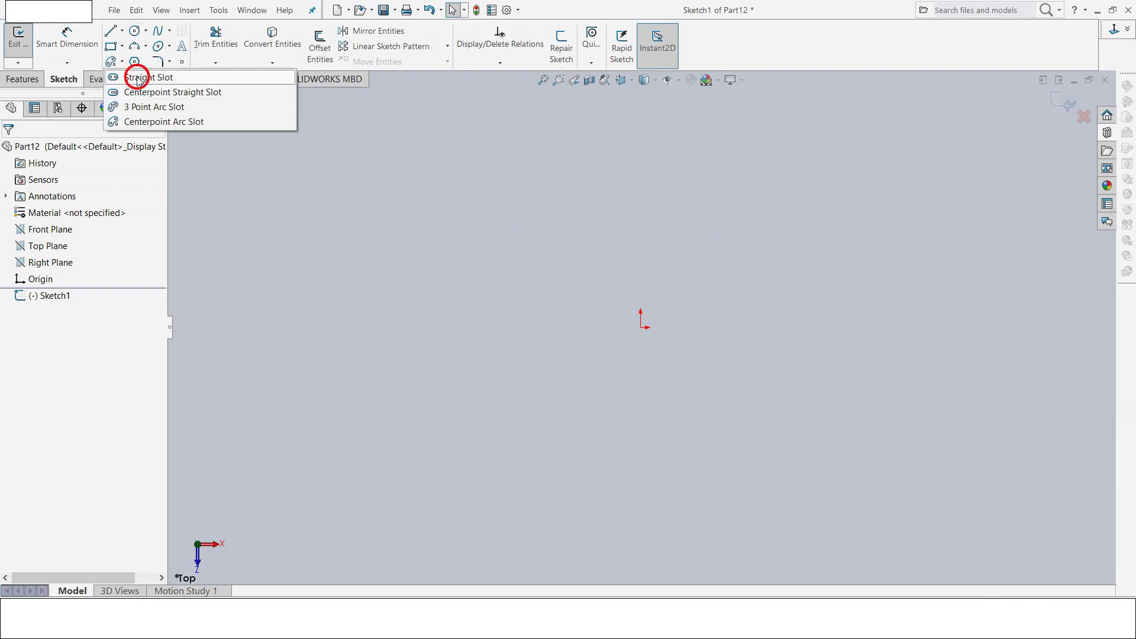
left_click(132, 78)
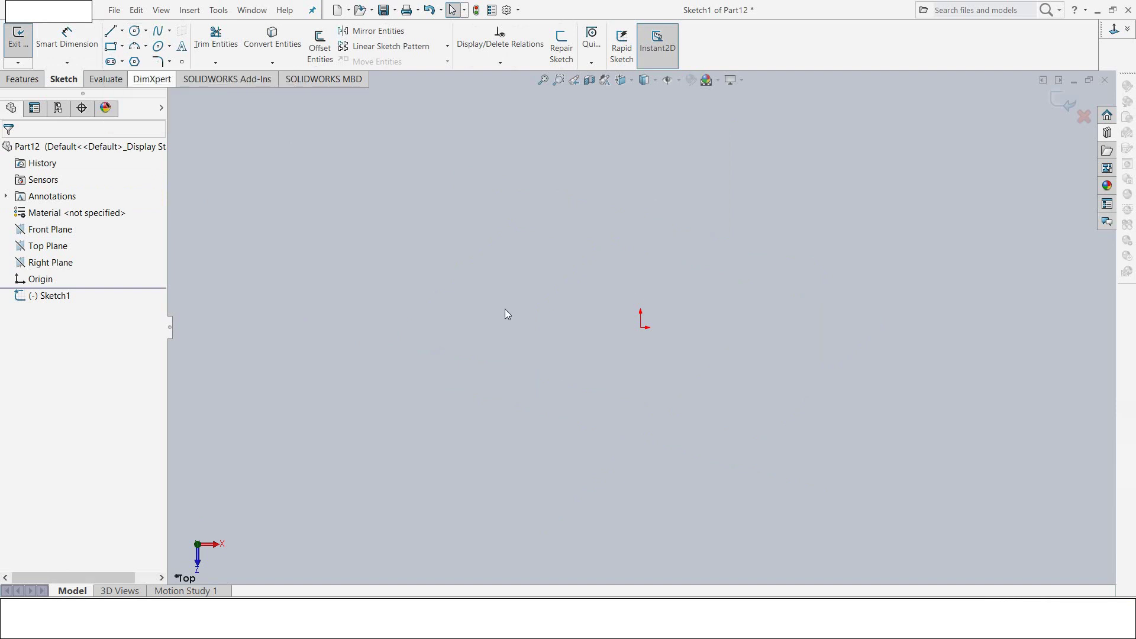
left_click(785, 327)
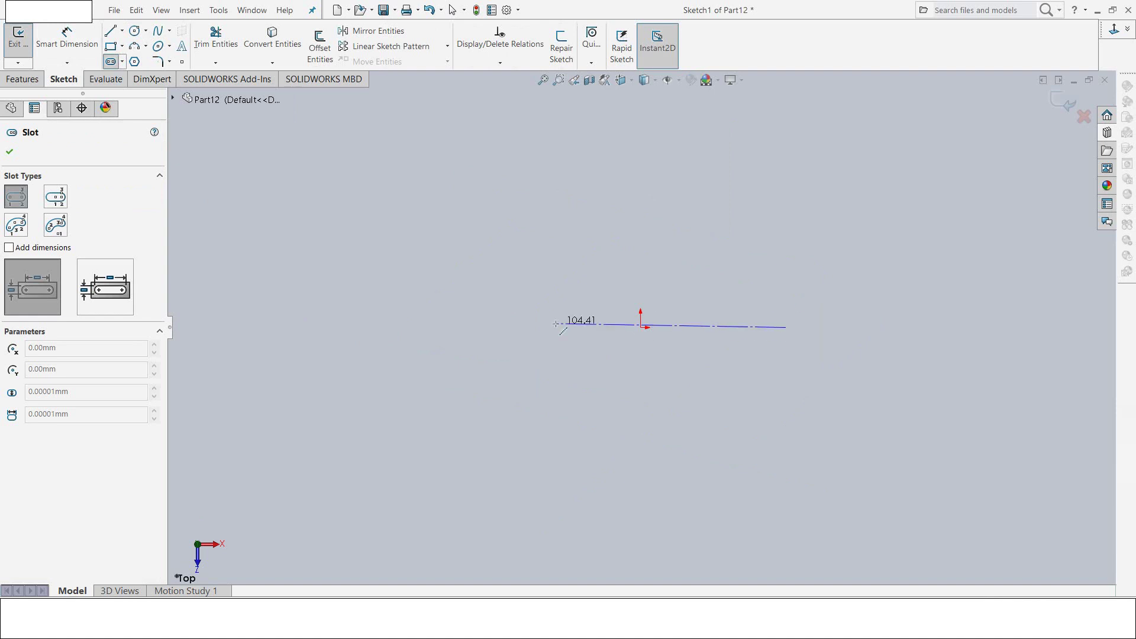
left_click(513, 326)
left_click(454, 277)
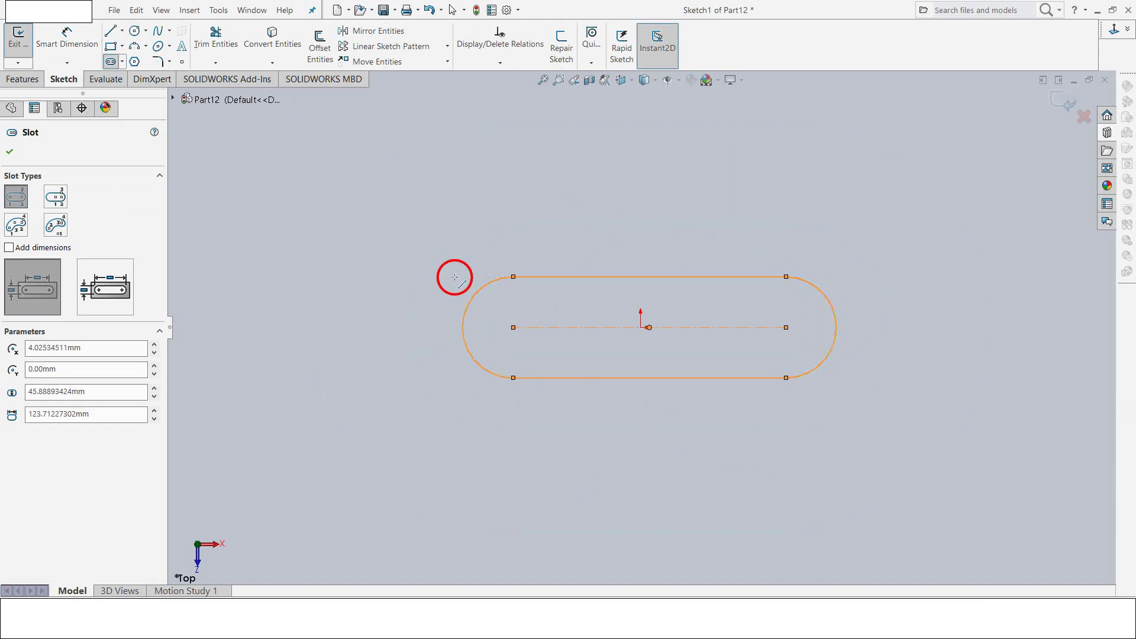
Step: Dimension the slot's end arc radius and set 190 mm between the end centres
left_click(67, 38)
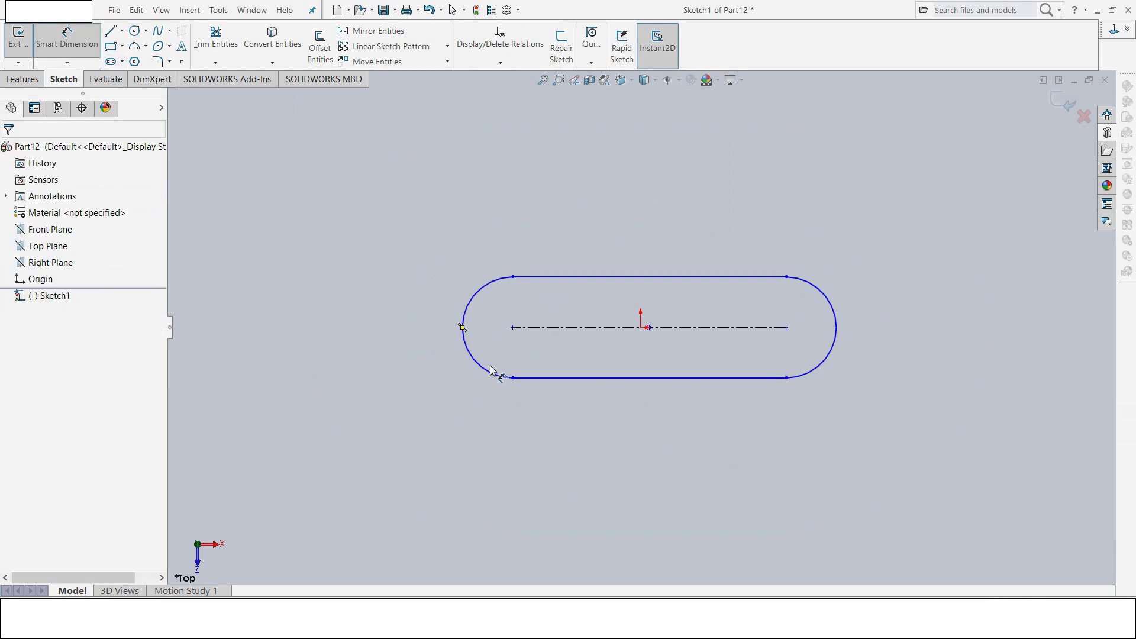
left_click(489, 372)
left_click(385, 369)
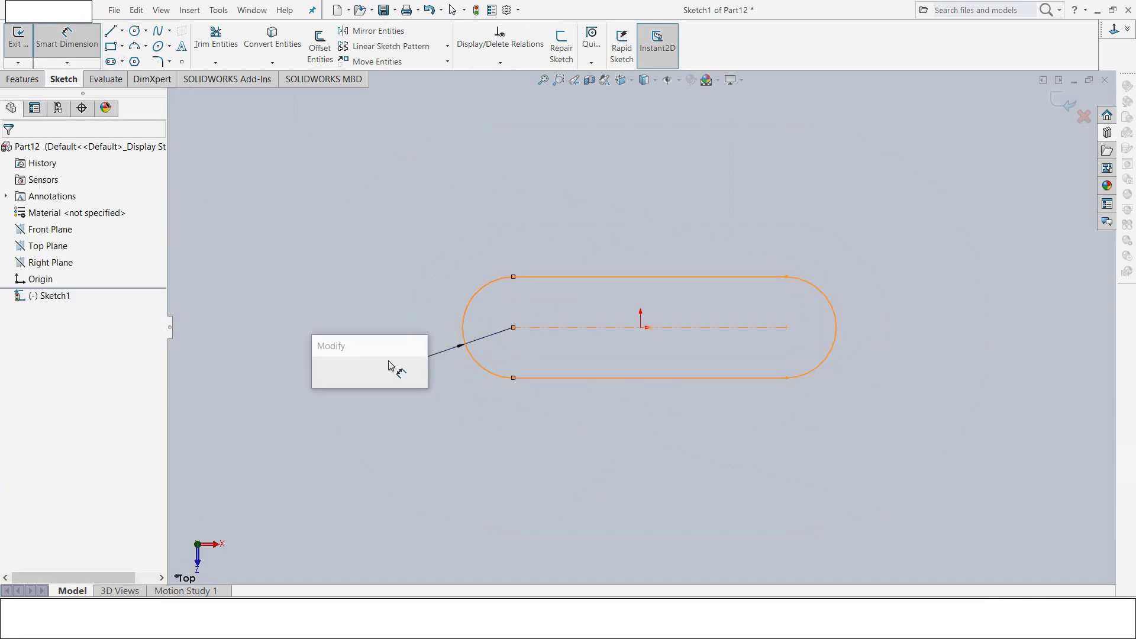
type("80")
key("Return")
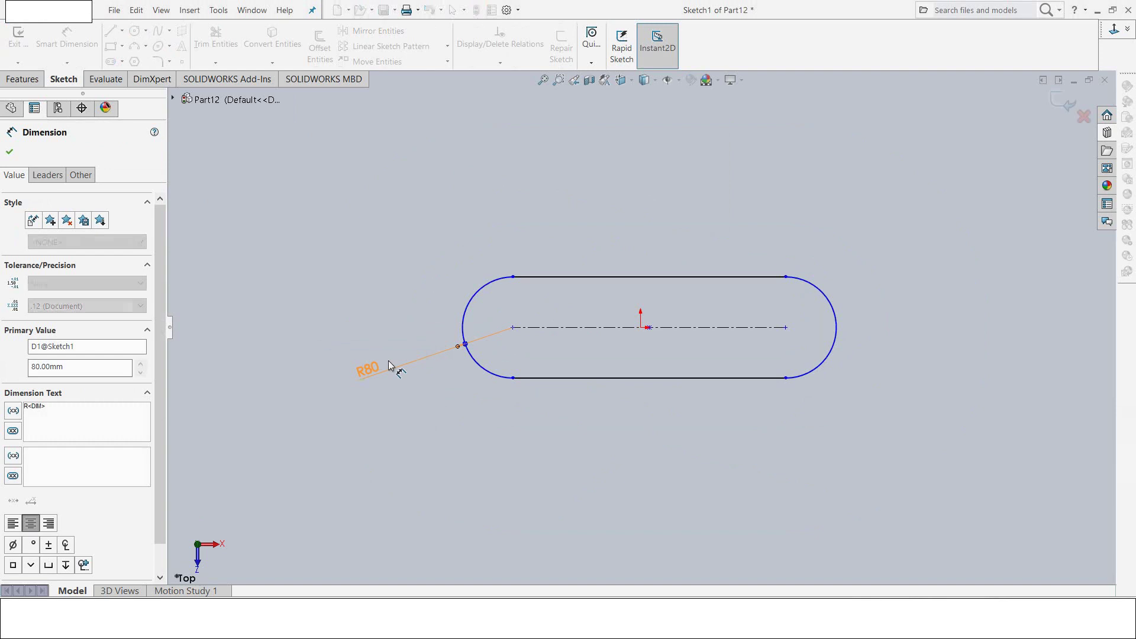
left_click(607, 378)
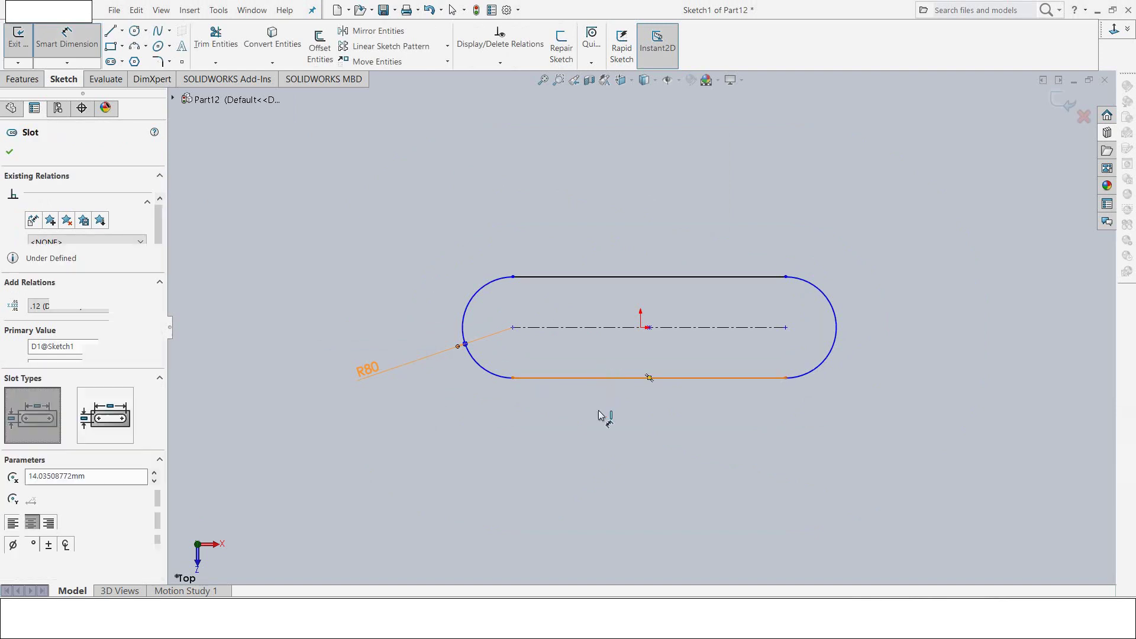
left_click(599, 417)
type("190")
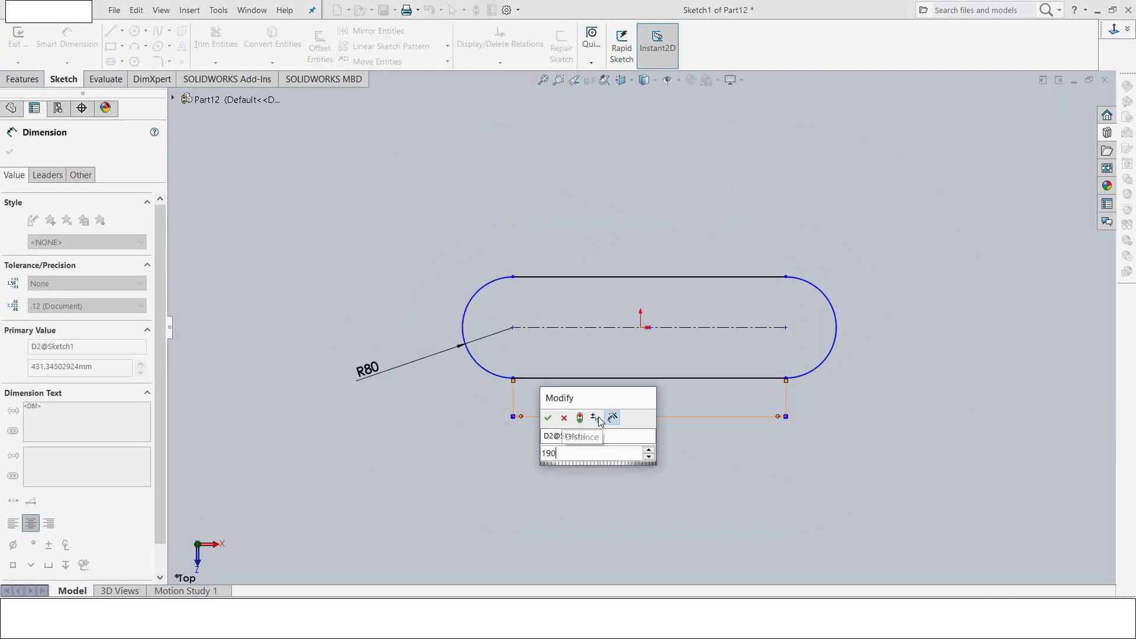
key("Return")
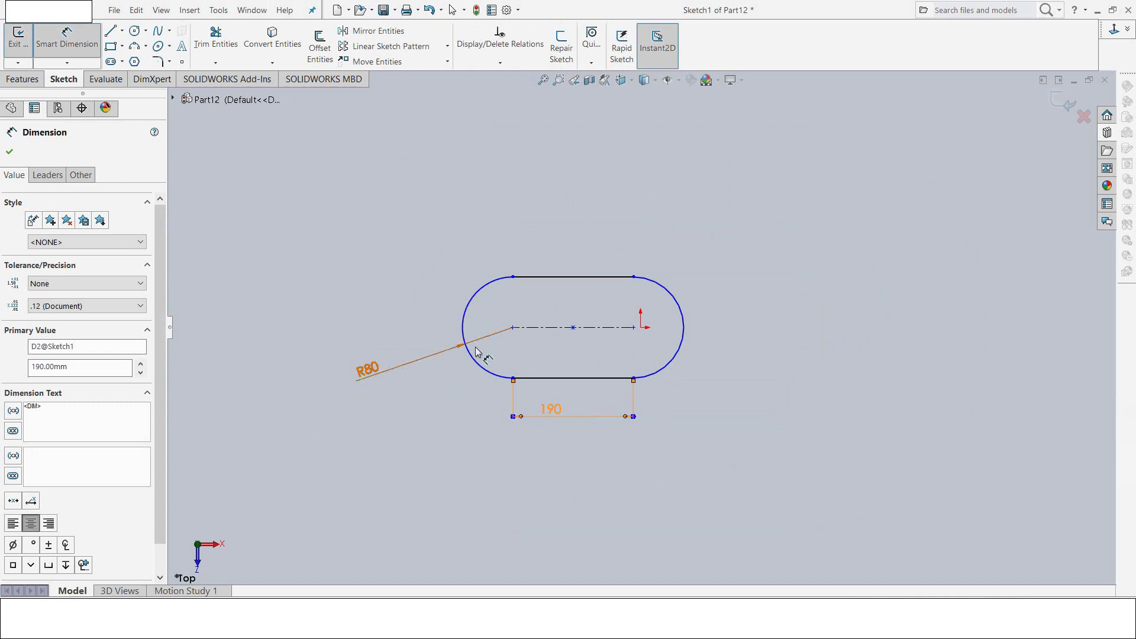
Step: Dimension the left end arc centre's distance to the origin, initially 80 mm
left_click(481, 371)
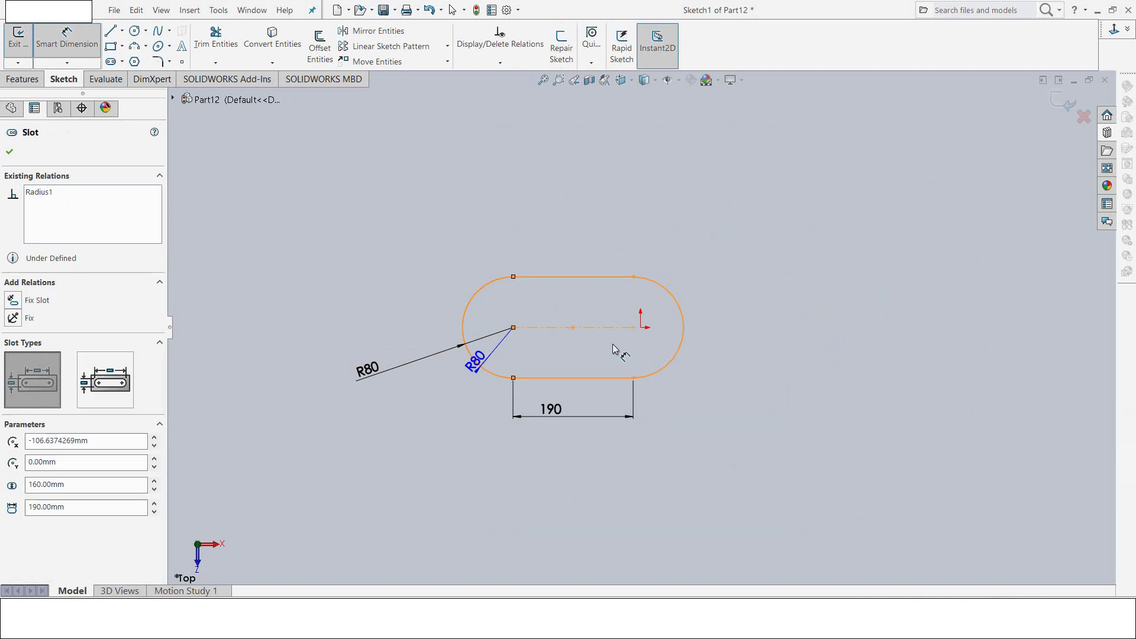
left_click(640, 326)
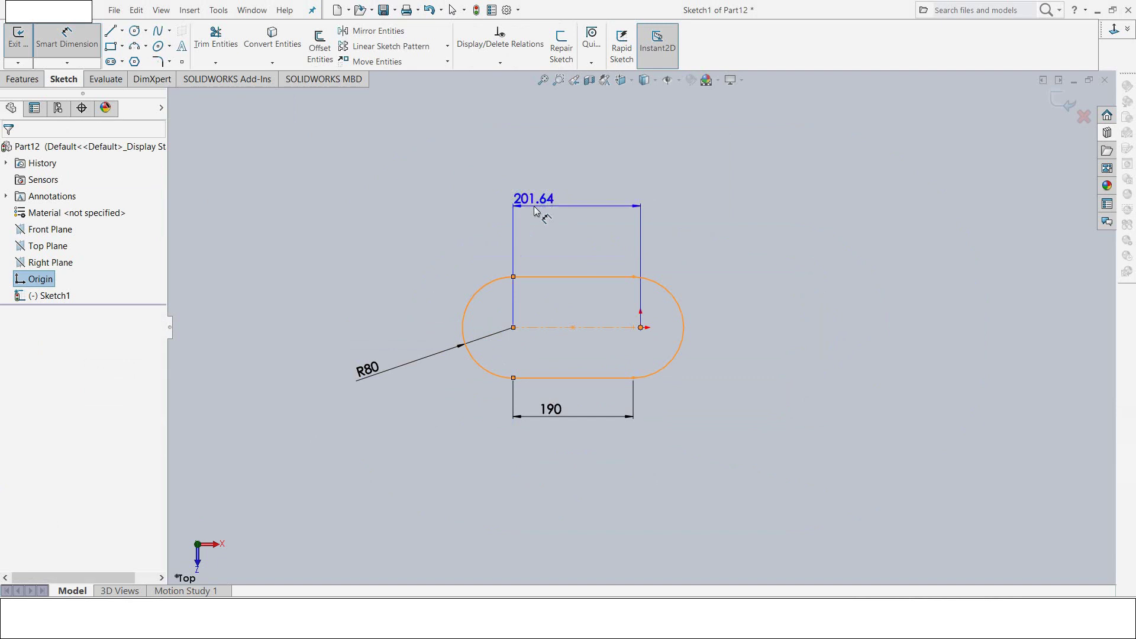
left_click(584, 223)
type("80")
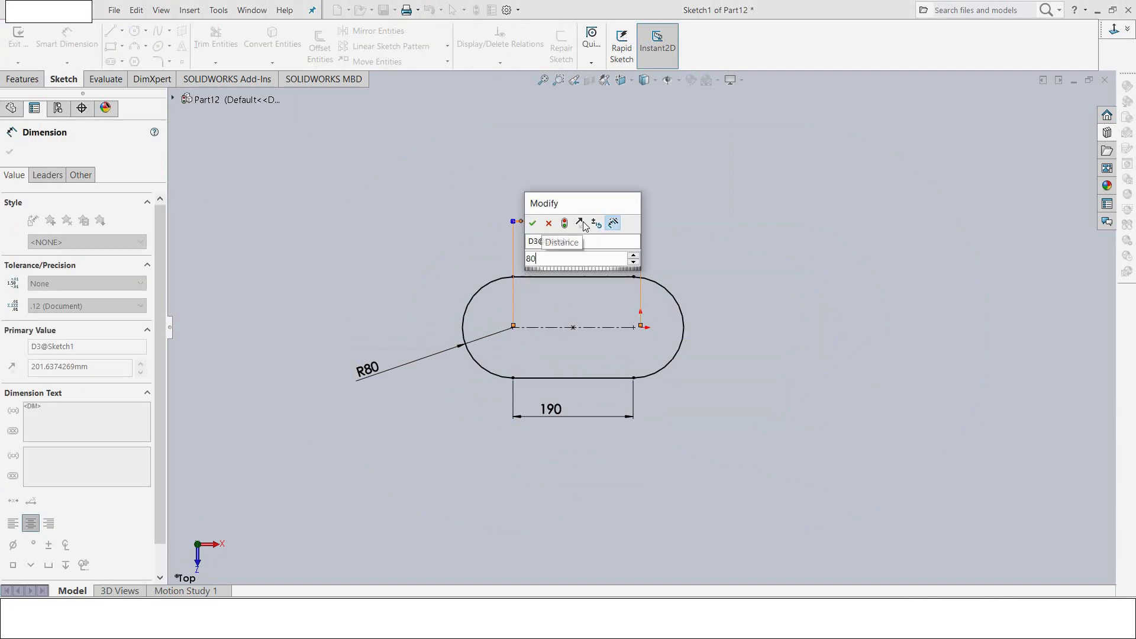
key("Return")
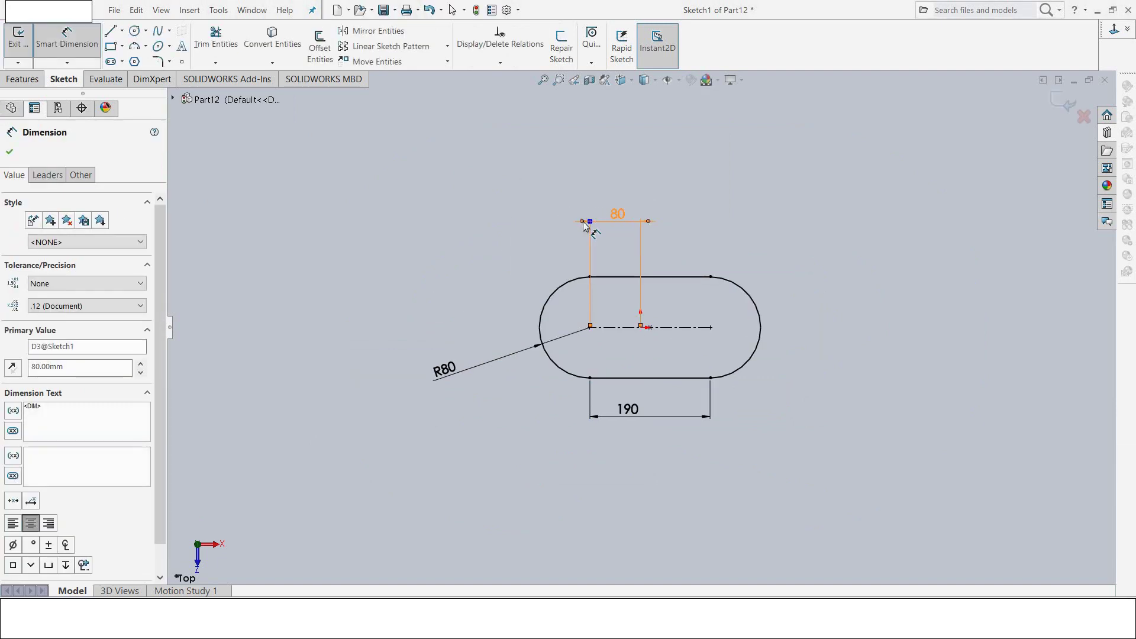
Step: Correct the end radius to R40 and the origin offset to 90 mm
left_click(448, 371)
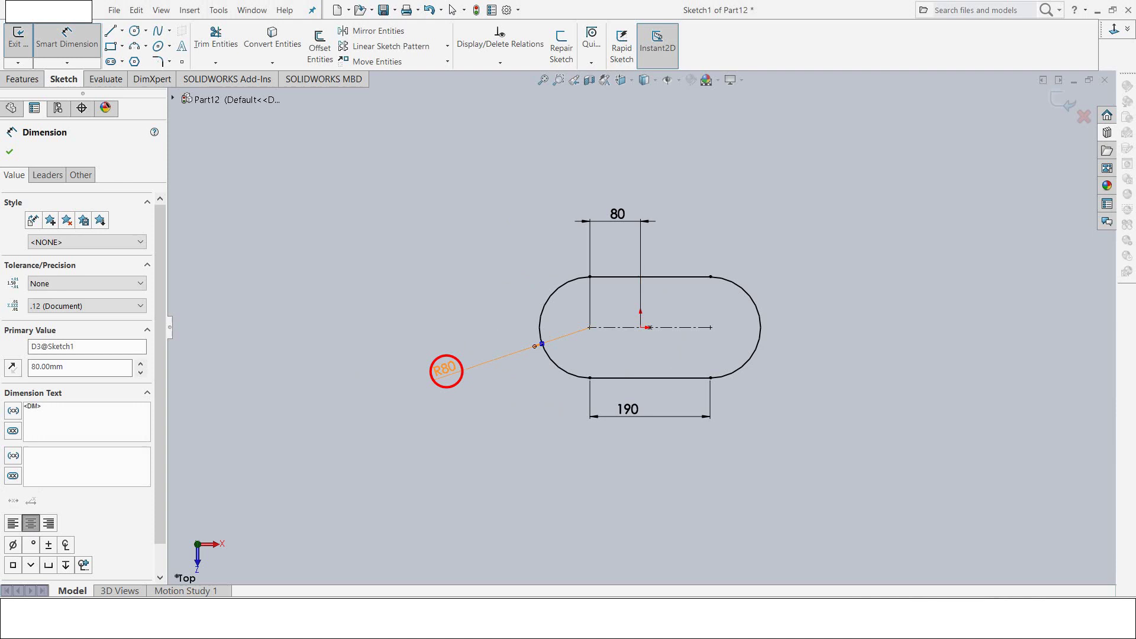
double_click(448, 370)
type("40")
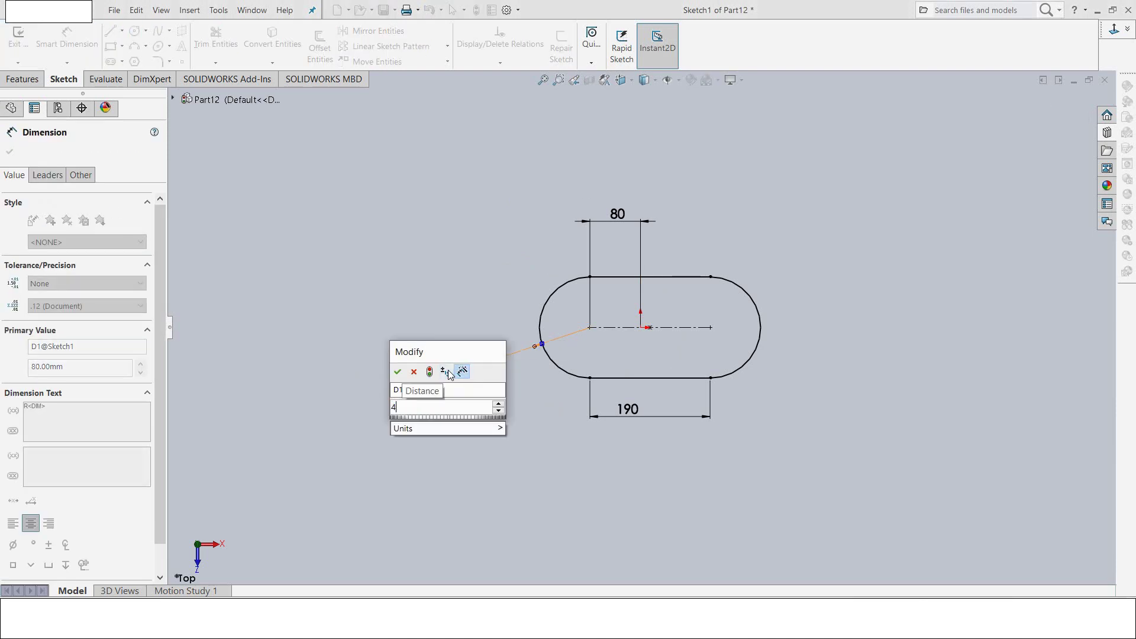
left_click(397, 372)
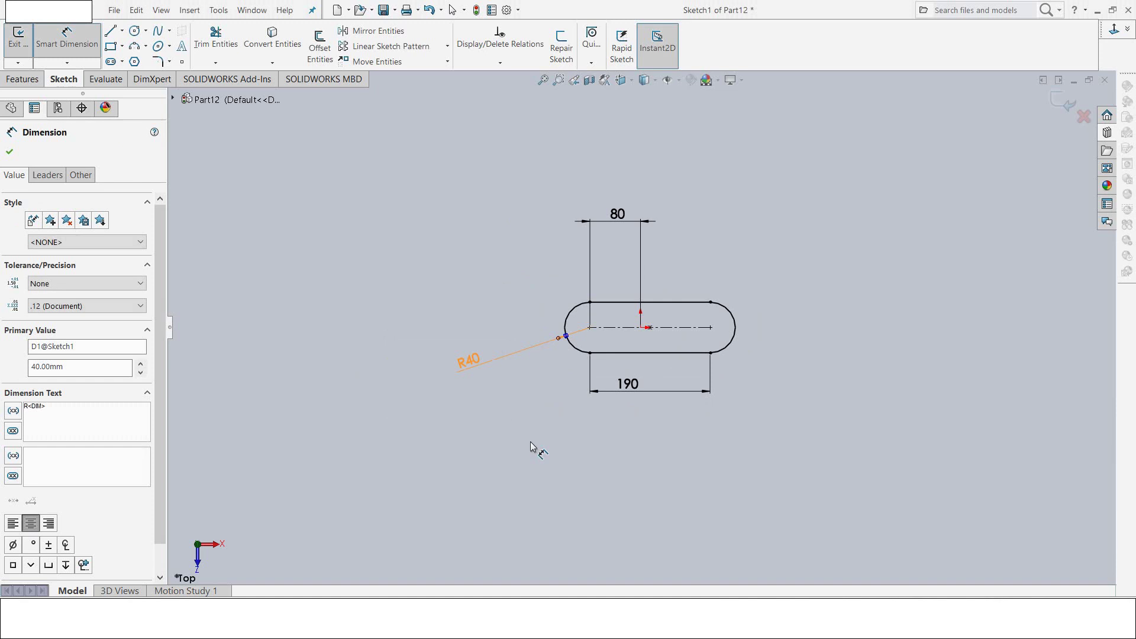
key("Escape")
scroll(698, 320, "up", 3)
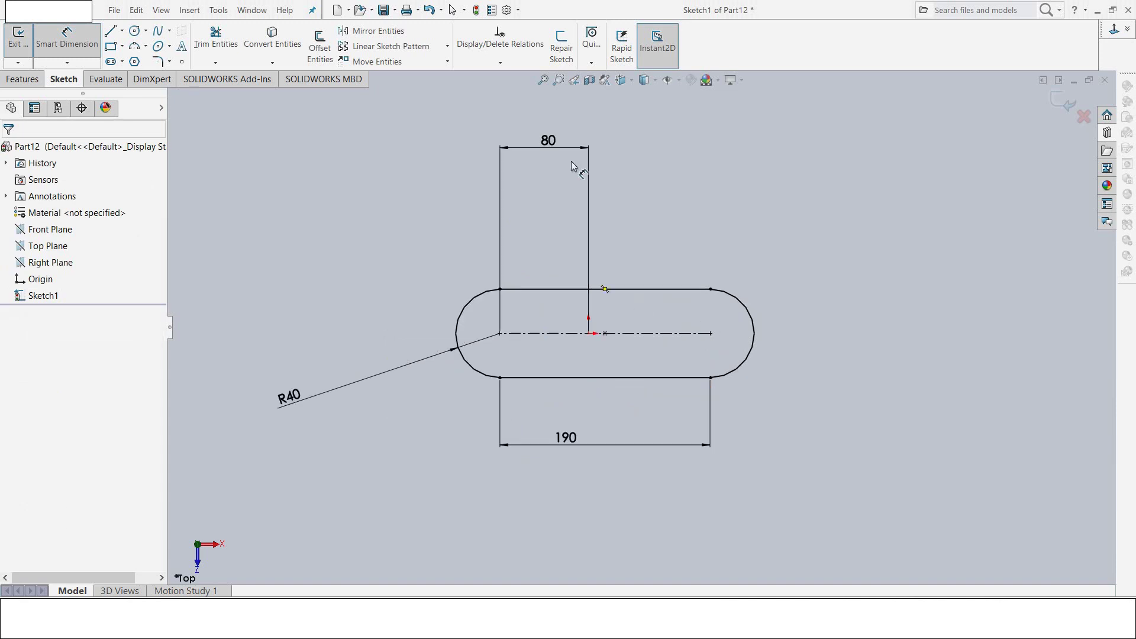
left_click(547, 142)
type("90")
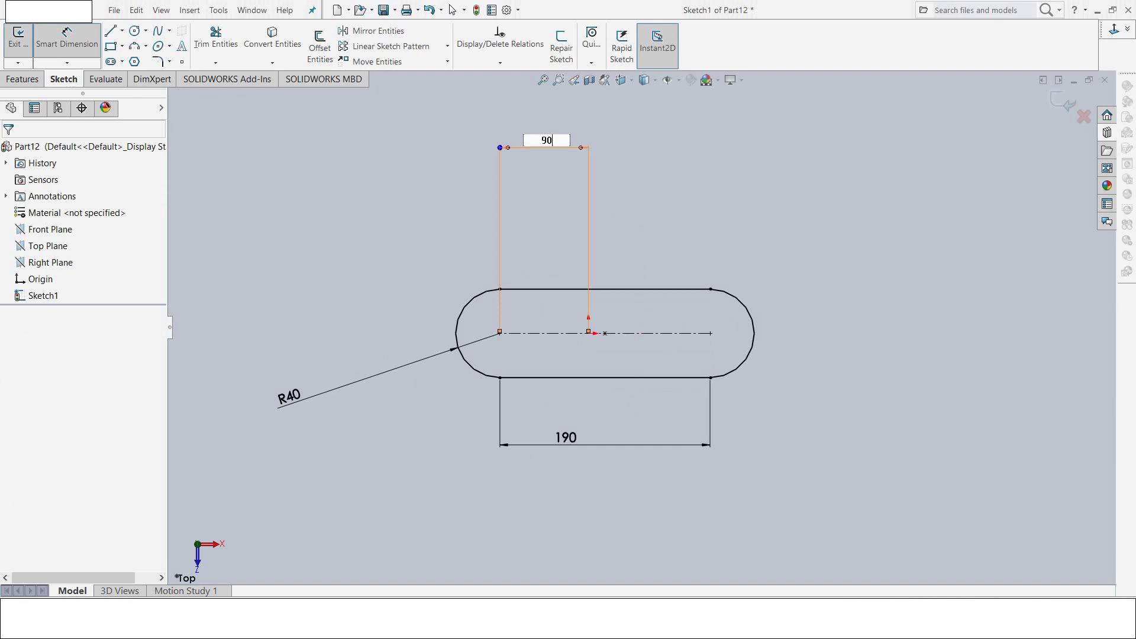
key("Return")
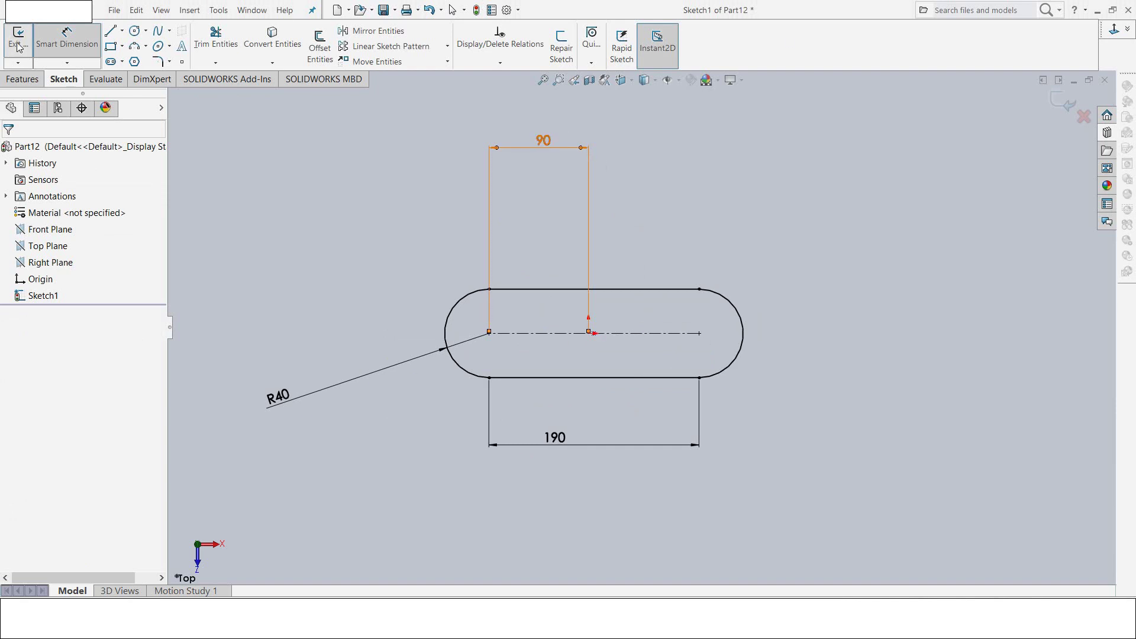
Step: Extrude the slot sketch 10 mm with the Mid Plane end condition into a plate
left_click(18, 50)
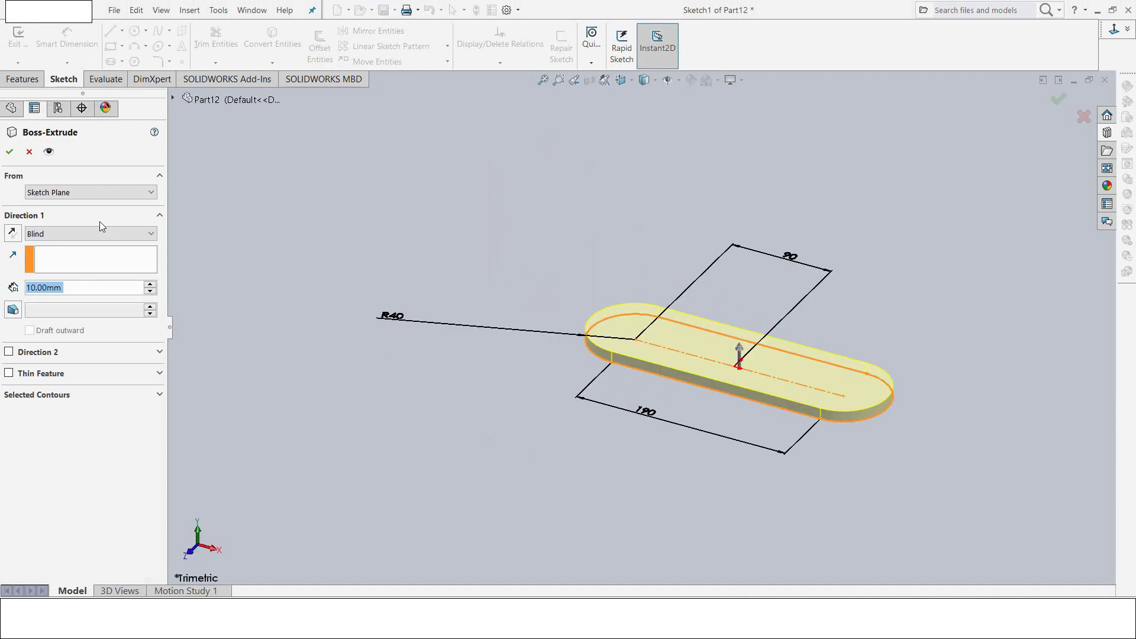
left_click(61, 233)
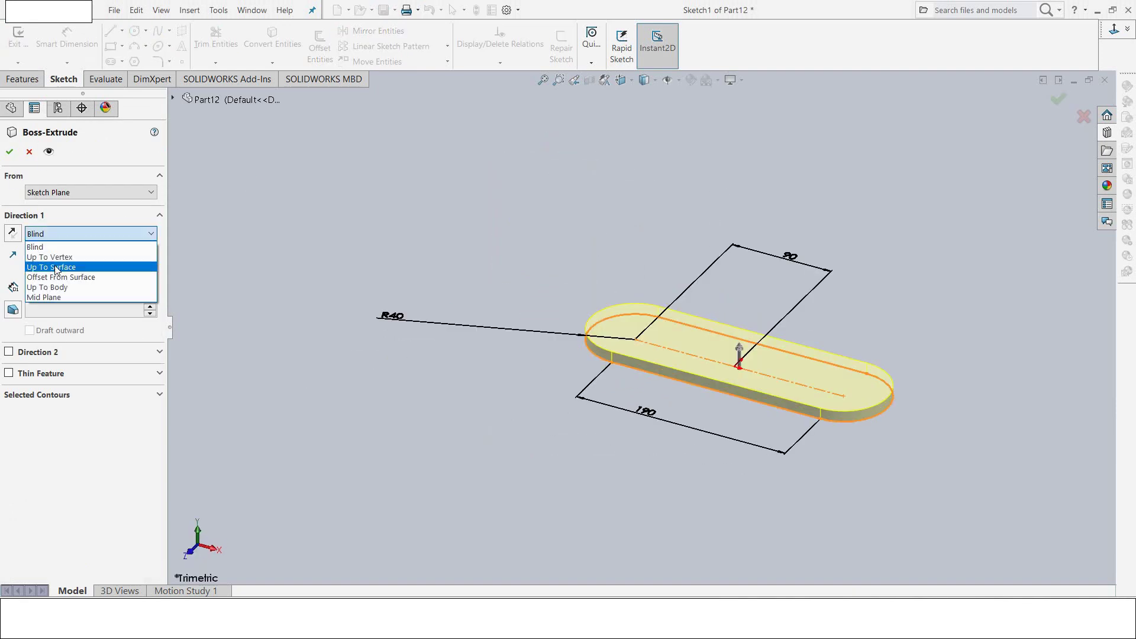
left_click(53, 296)
left_click(10, 151)
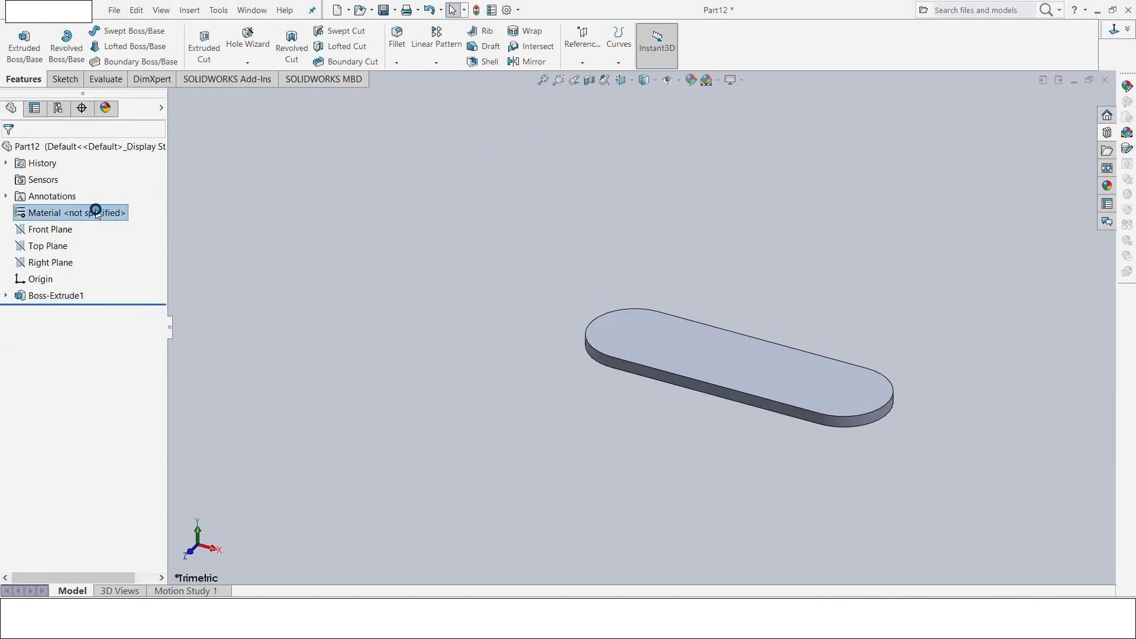
Step: Assign DIN Steel (Unalloyed) 1.0503 (C45) as the plate's material
right_click(97, 213)
left_click(141, 218)
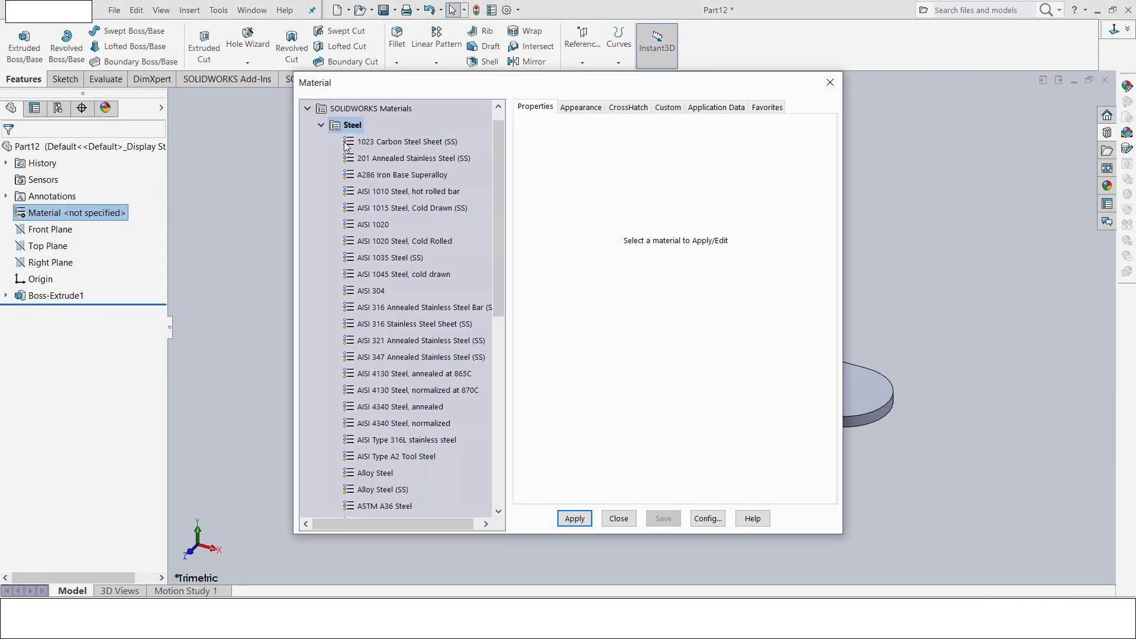
left_click(310, 112)
left_click(306, 110)
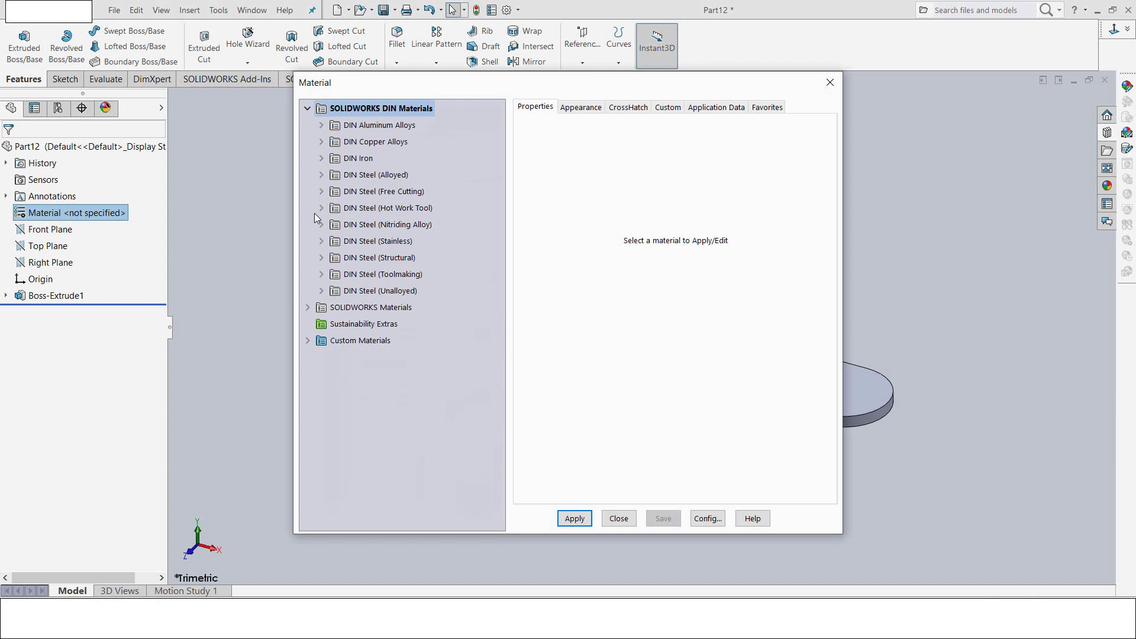
left_click(320, 291)
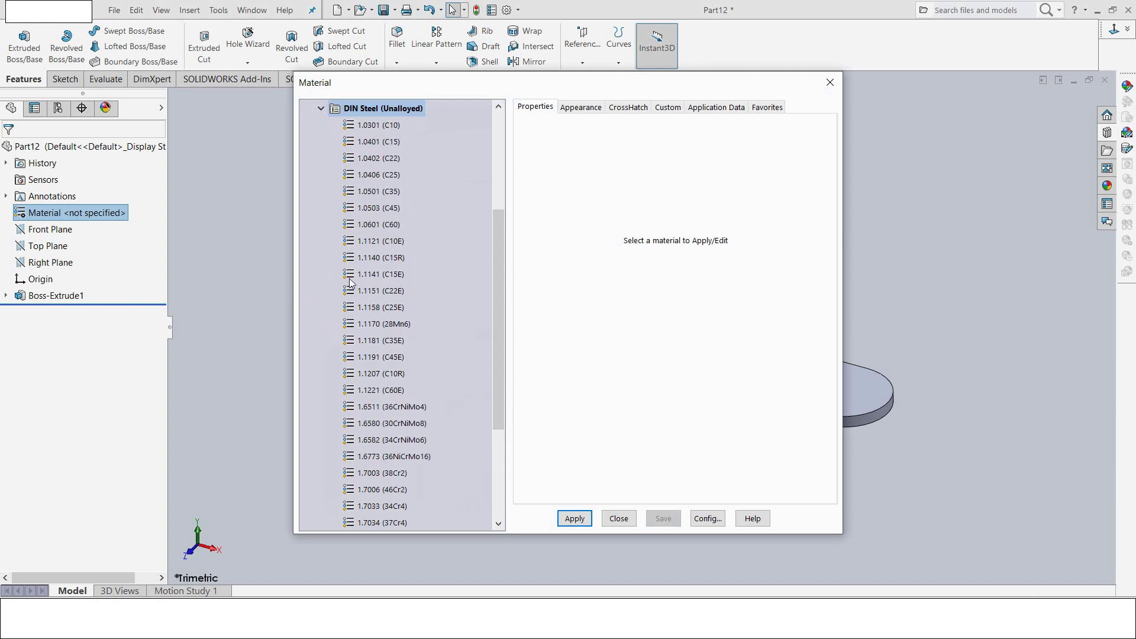
left_click(393, 208)
left_click(574, 519)
left_click(619, 518)
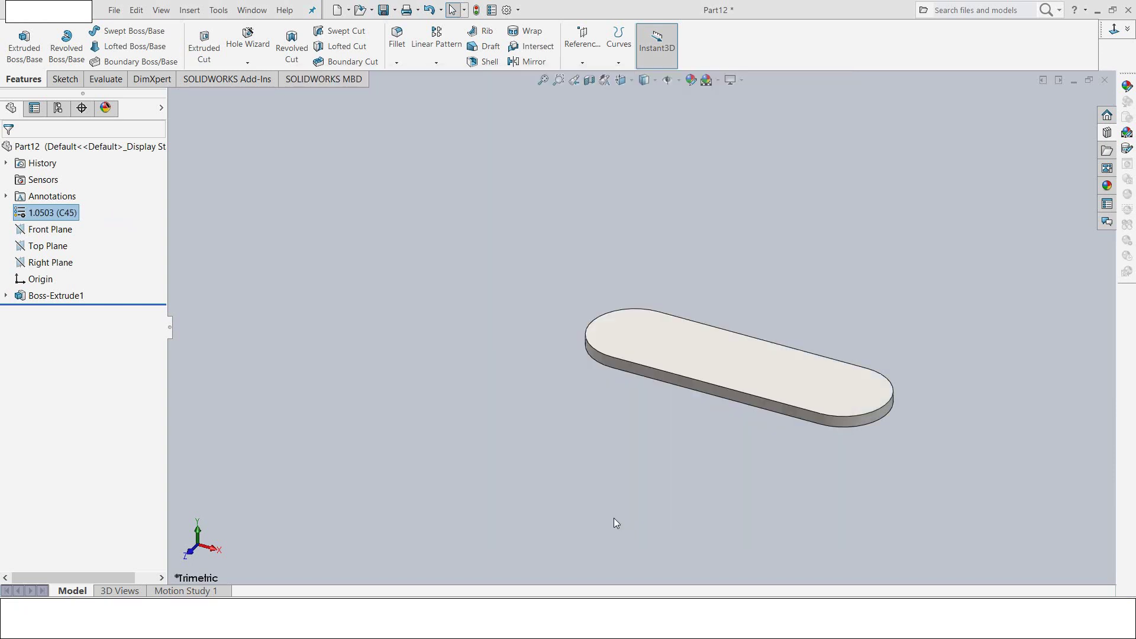
left_click(202, 36)
Step: On the plate's top face, offset the whole slot outline 10 mm inward
middle_click_drag(427, 343, 456, 203)
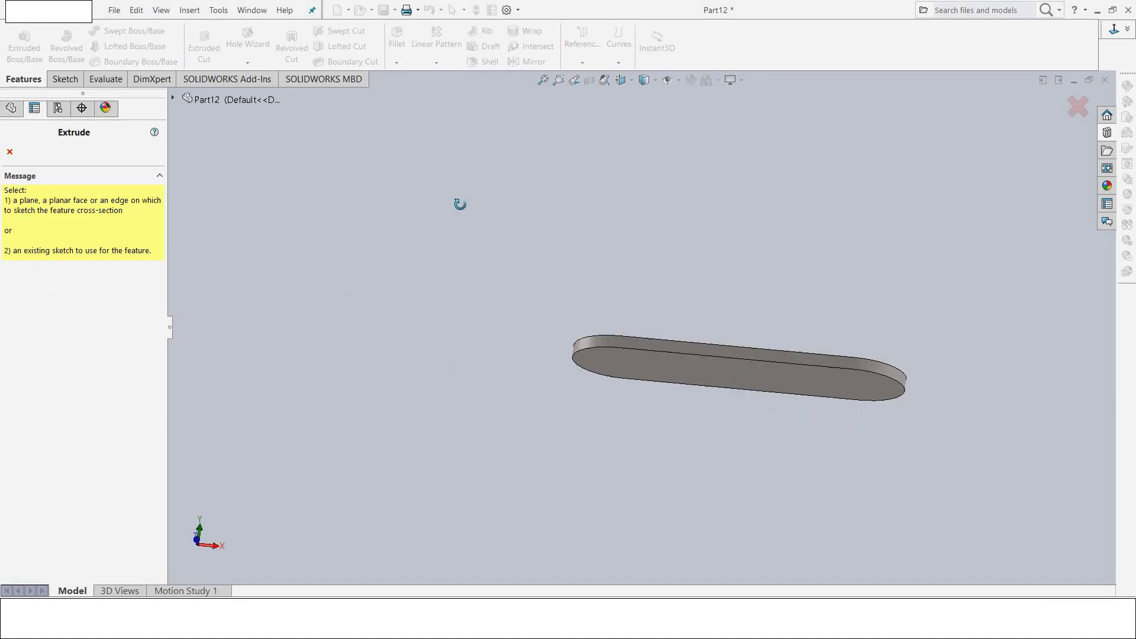
left_click(619, 363)
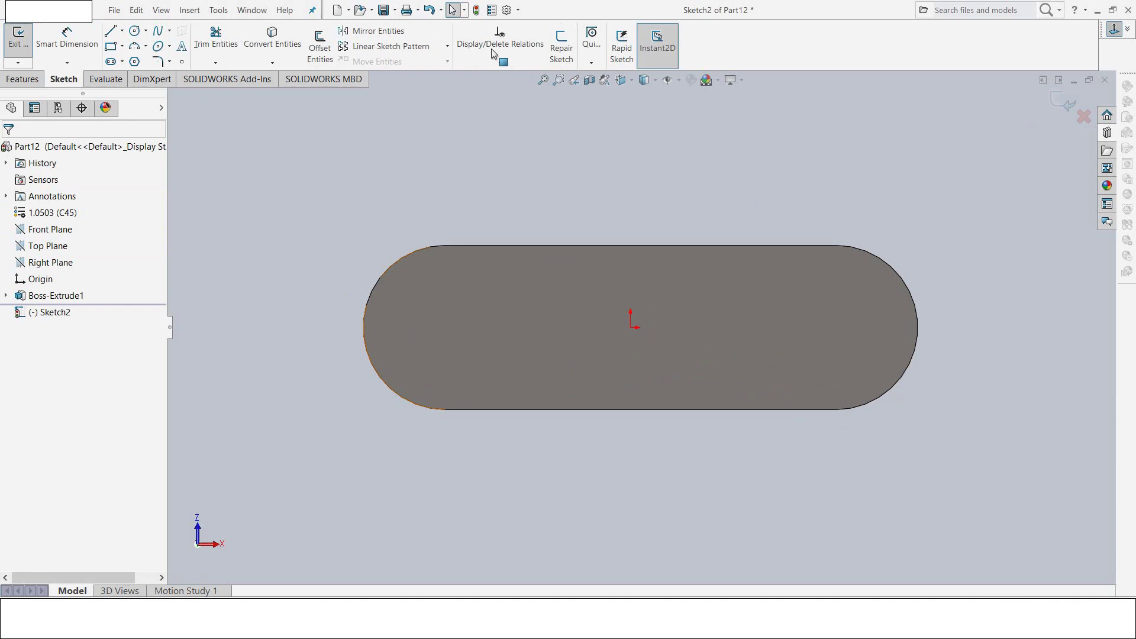
left_click(322, 37)
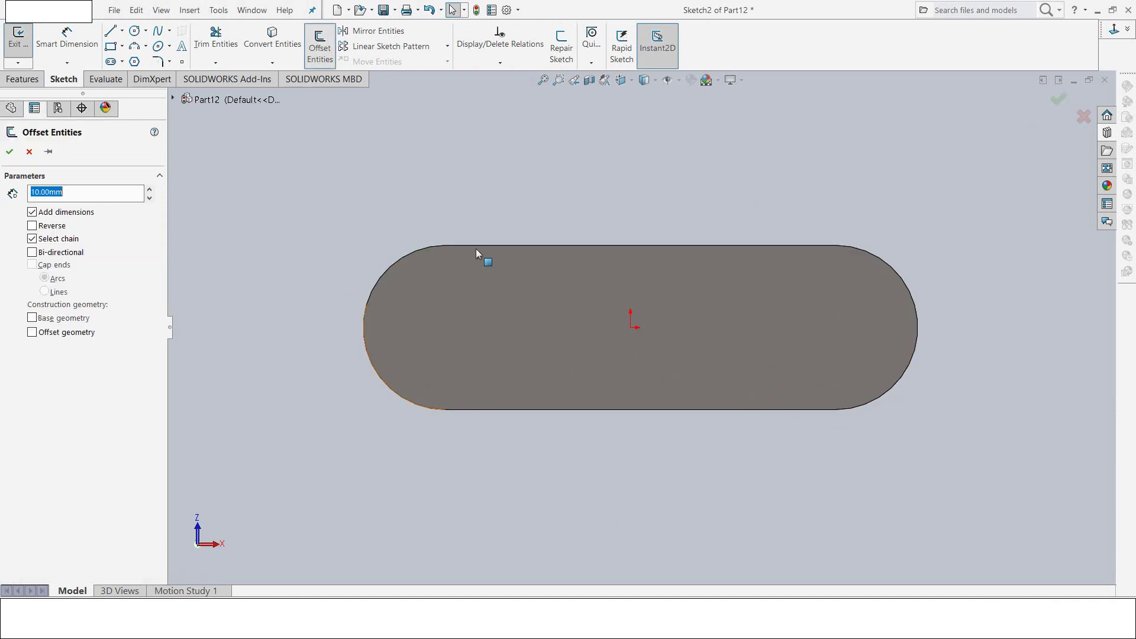
left_click(456, 246)
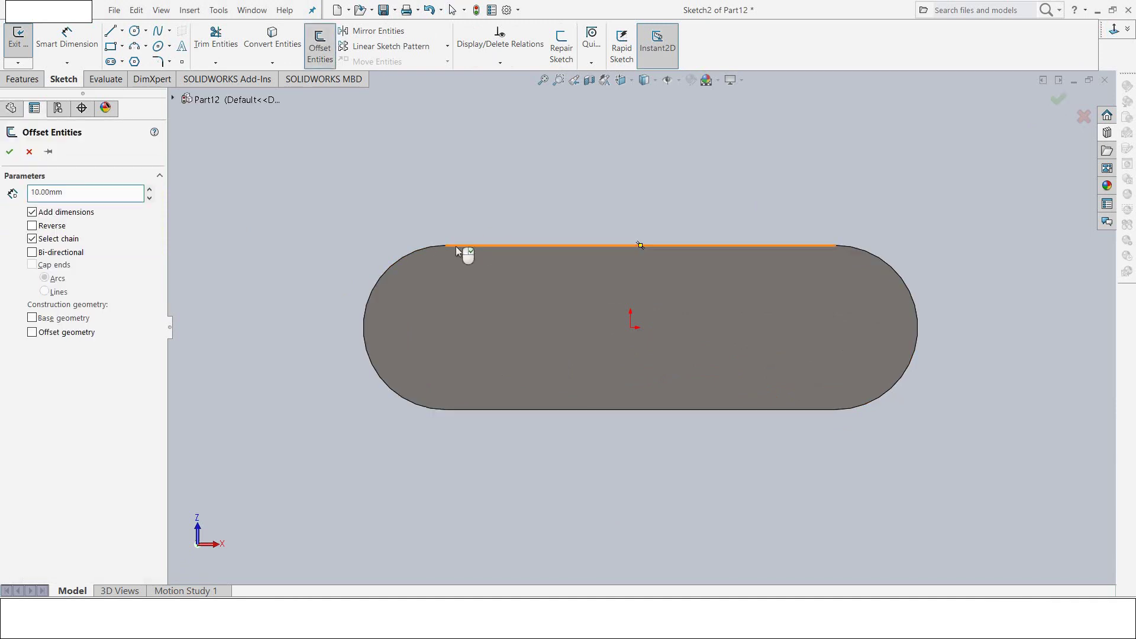
left_click(424, 247)
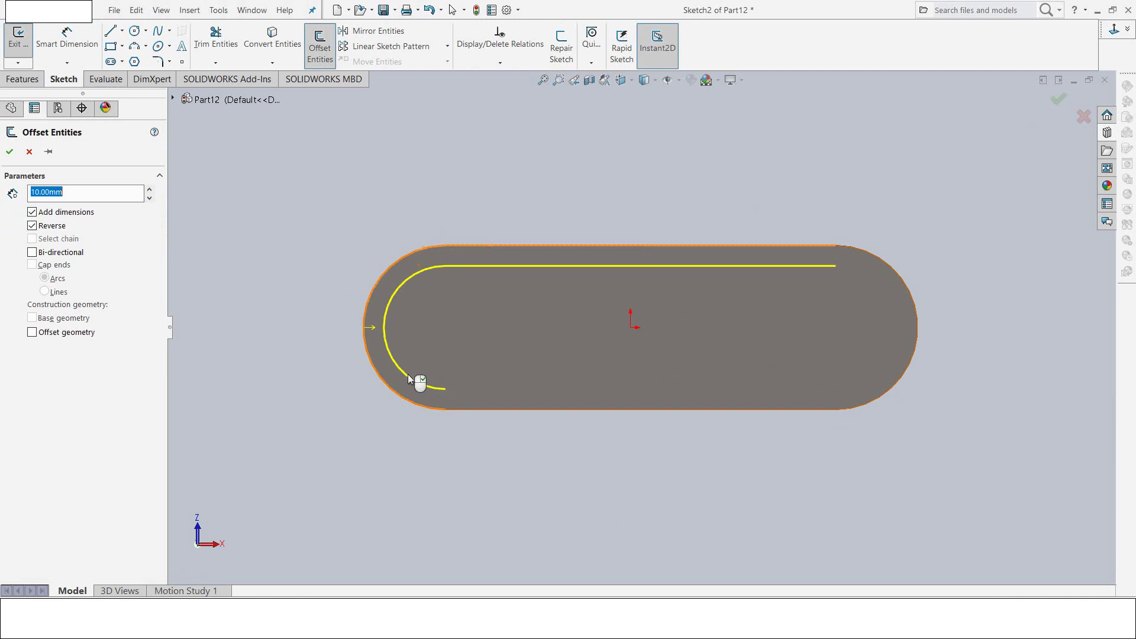
left_click(488, 410)
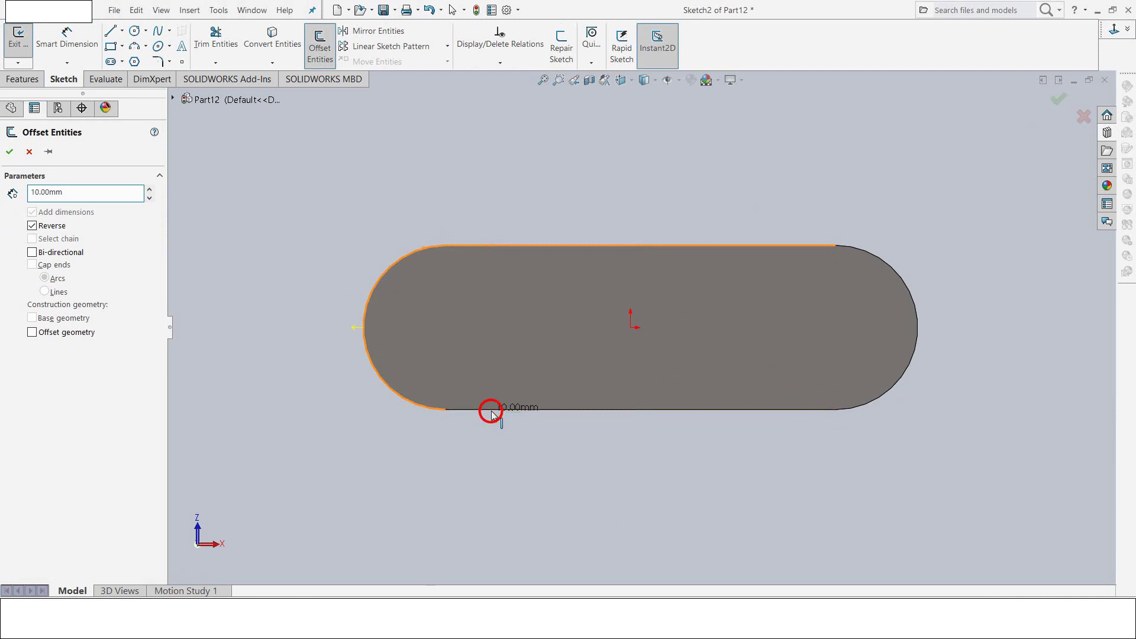
left_click(875, 400)
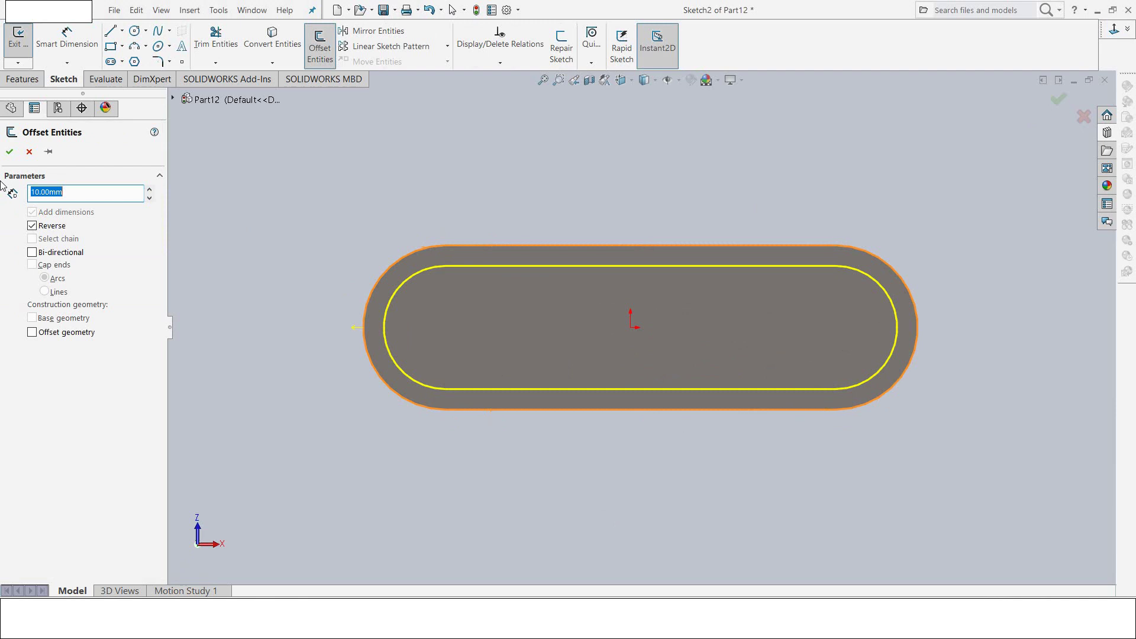
left_click(11, 151)
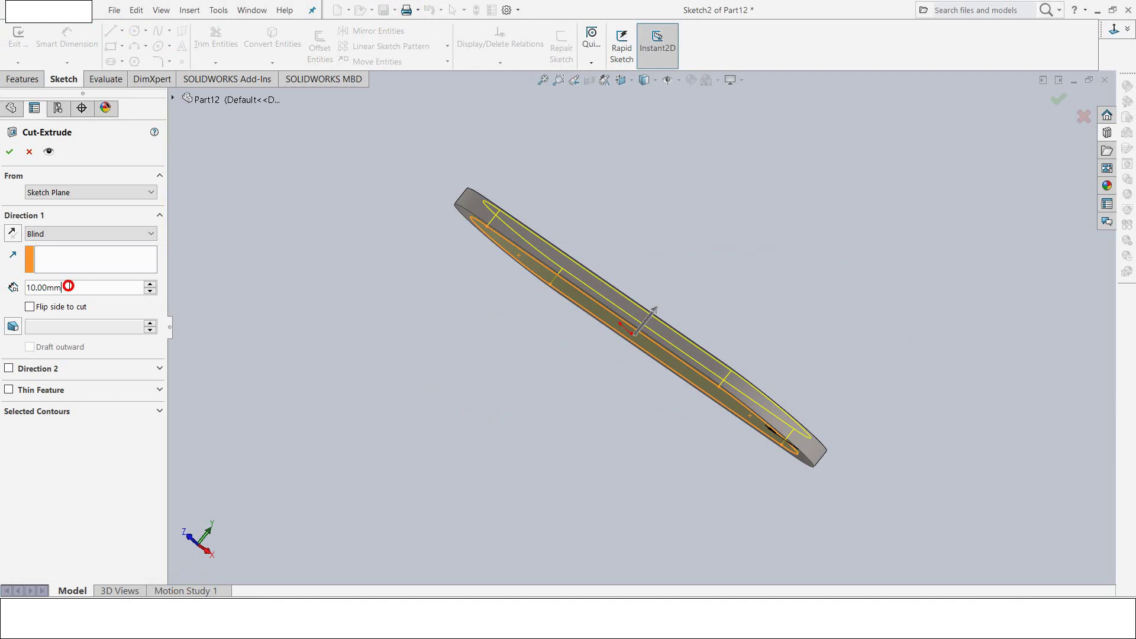
Step: Cut the inner slot as a 3 mm deep blind pocket
left_click_drag(69, 286, 13, 287)
type("3")
key("Return")
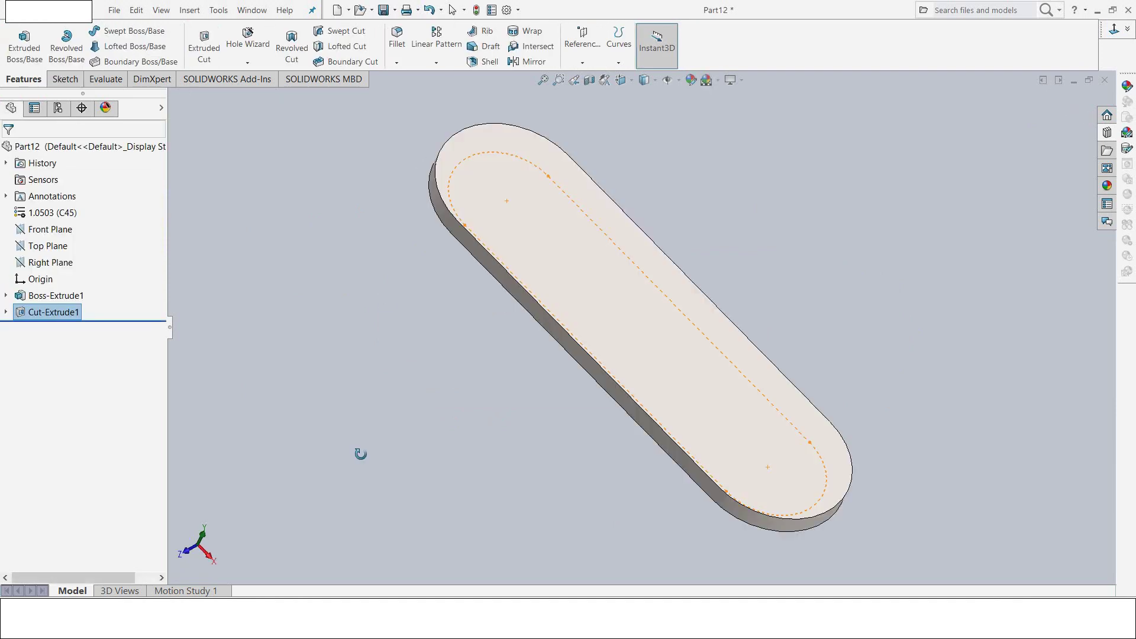
left_click(209, 185)
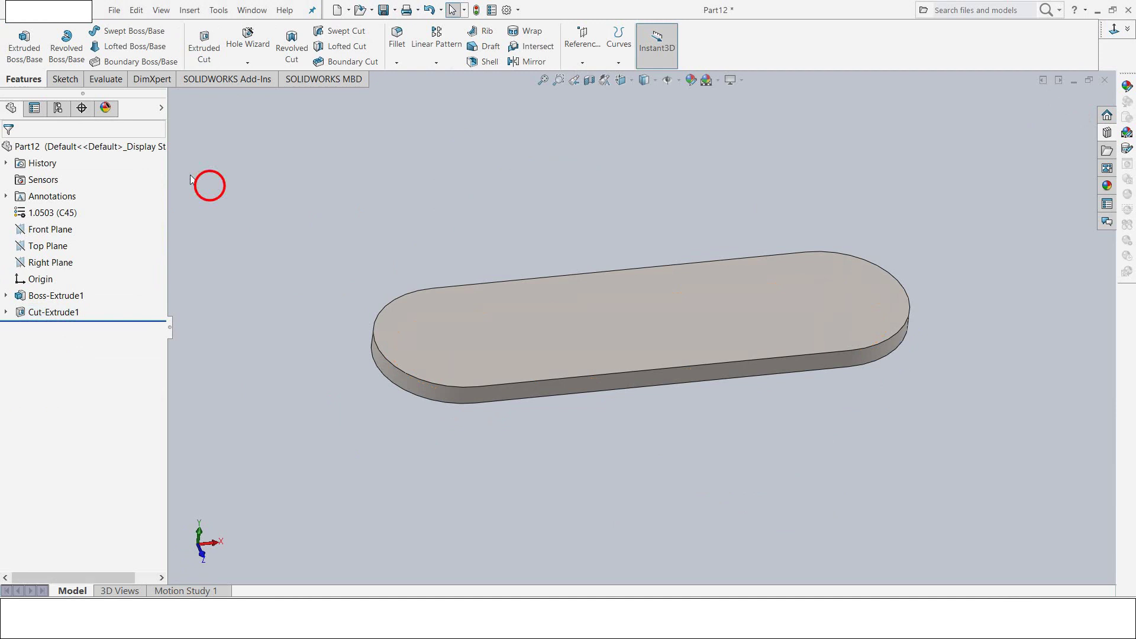
left_click(25, 44)
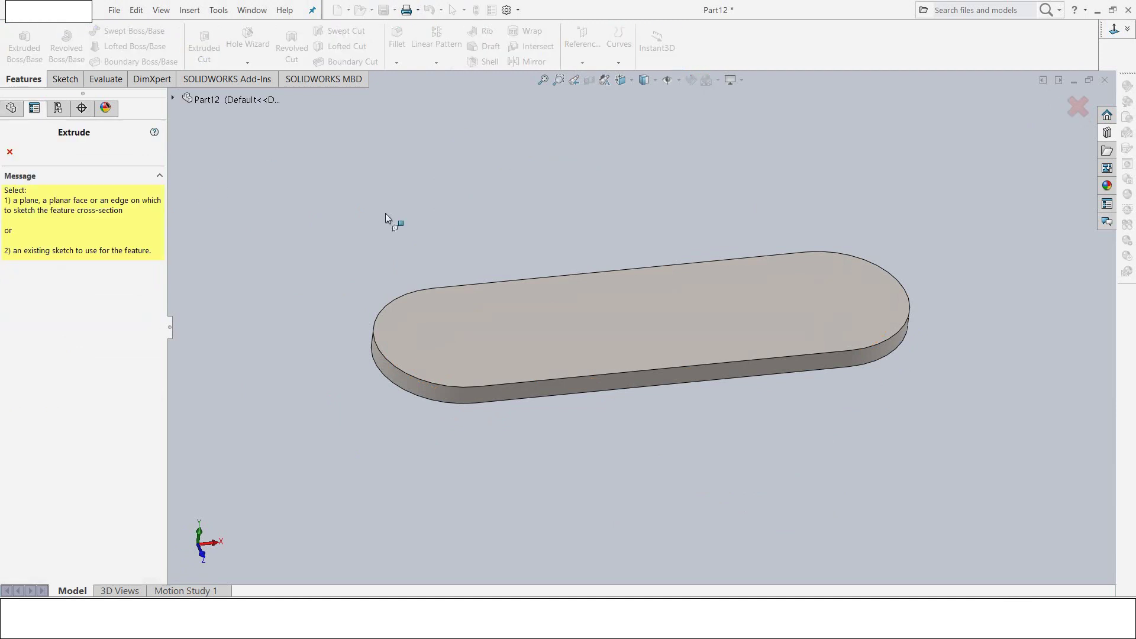
Step: On the top face, sketch a large circle at the origin and a smaller circle left of it
left_click(490, 342)
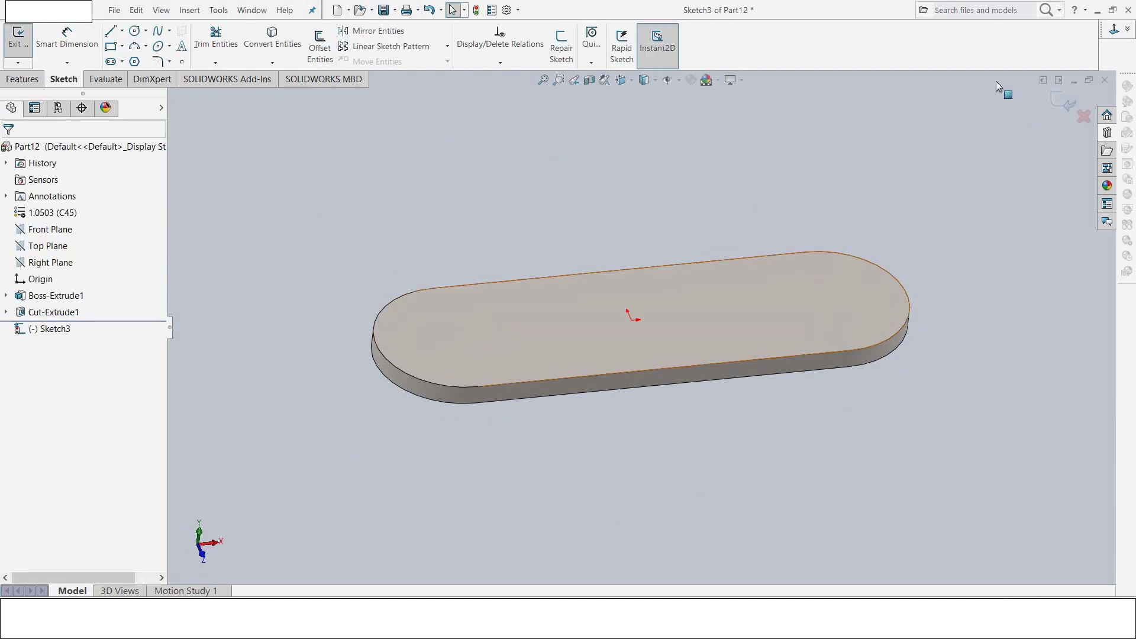
left_click(1112, 32)
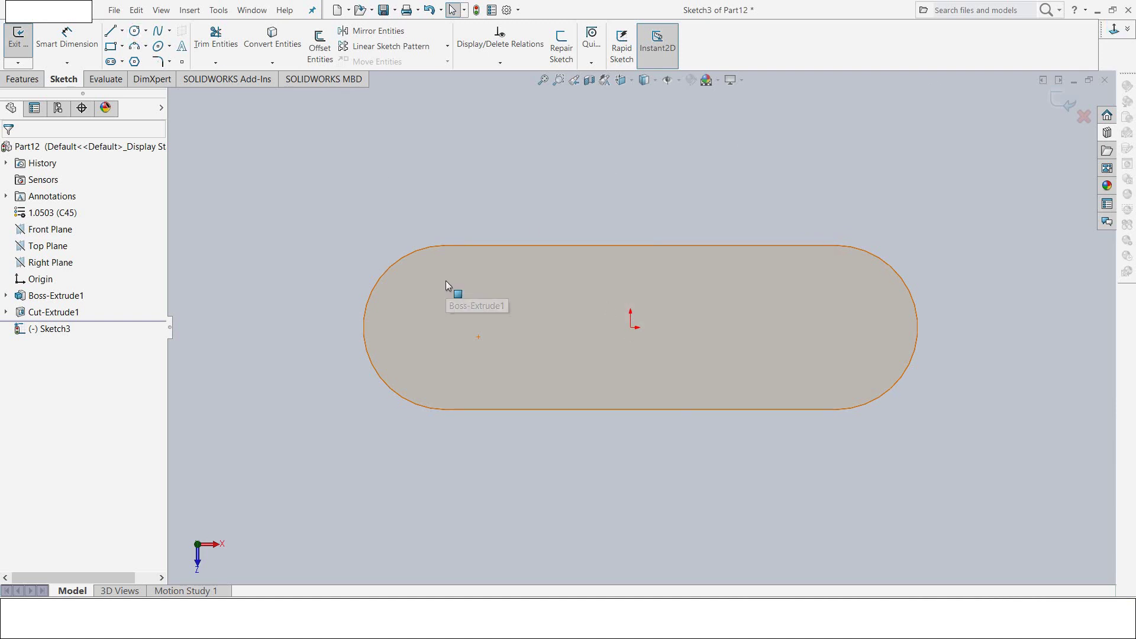
left_click(134, 31)
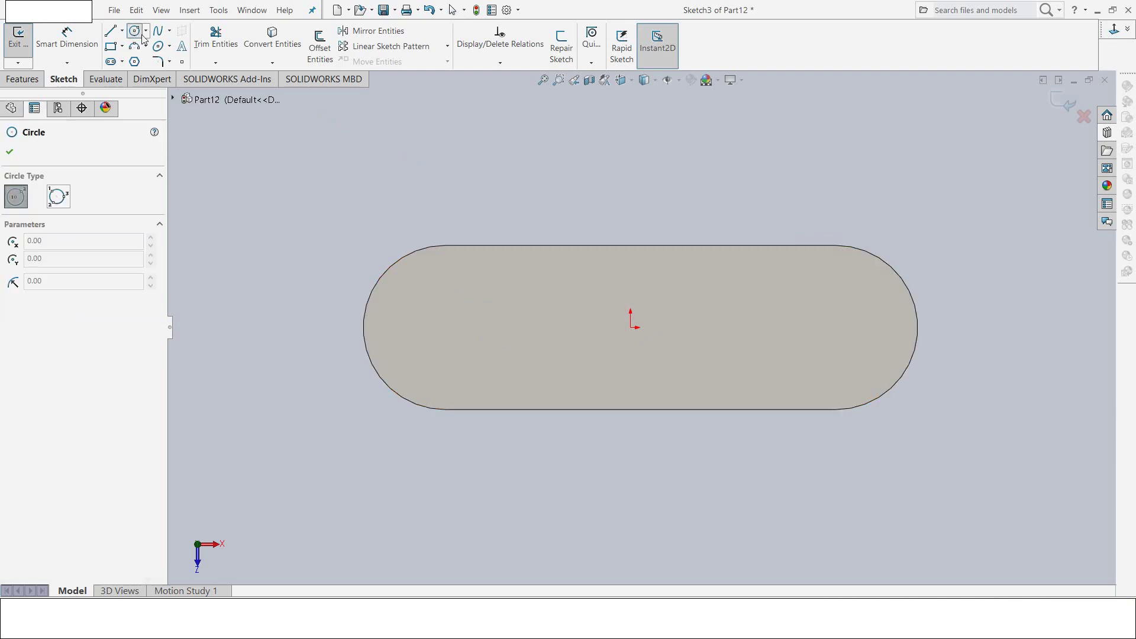
left_click(631, 327)
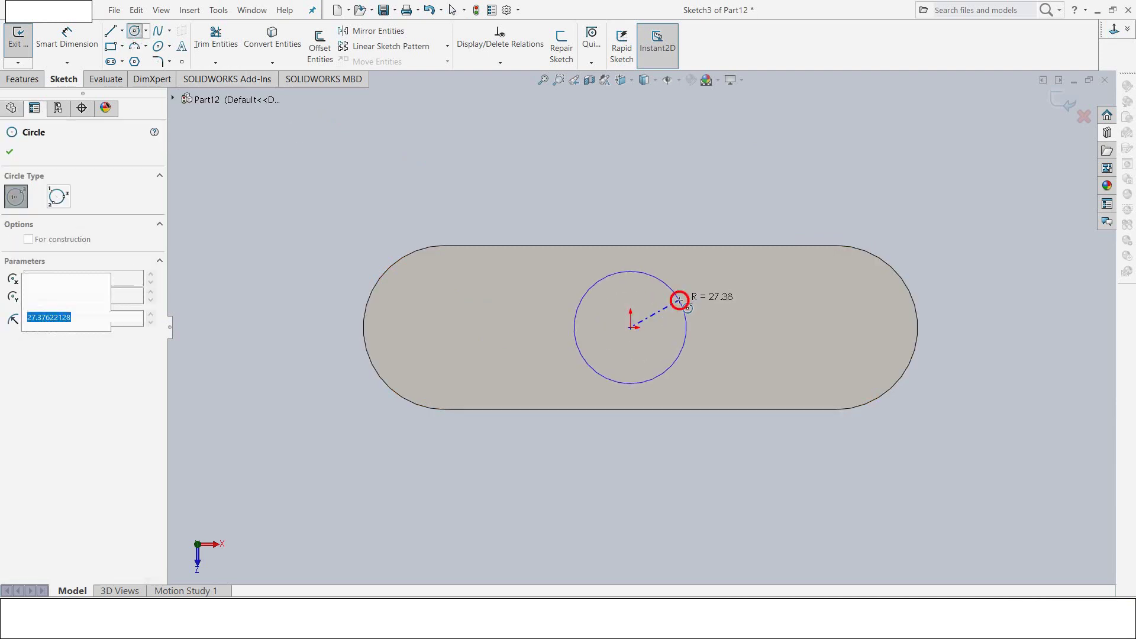
left_click(678, 300)
left_click(472, 328)
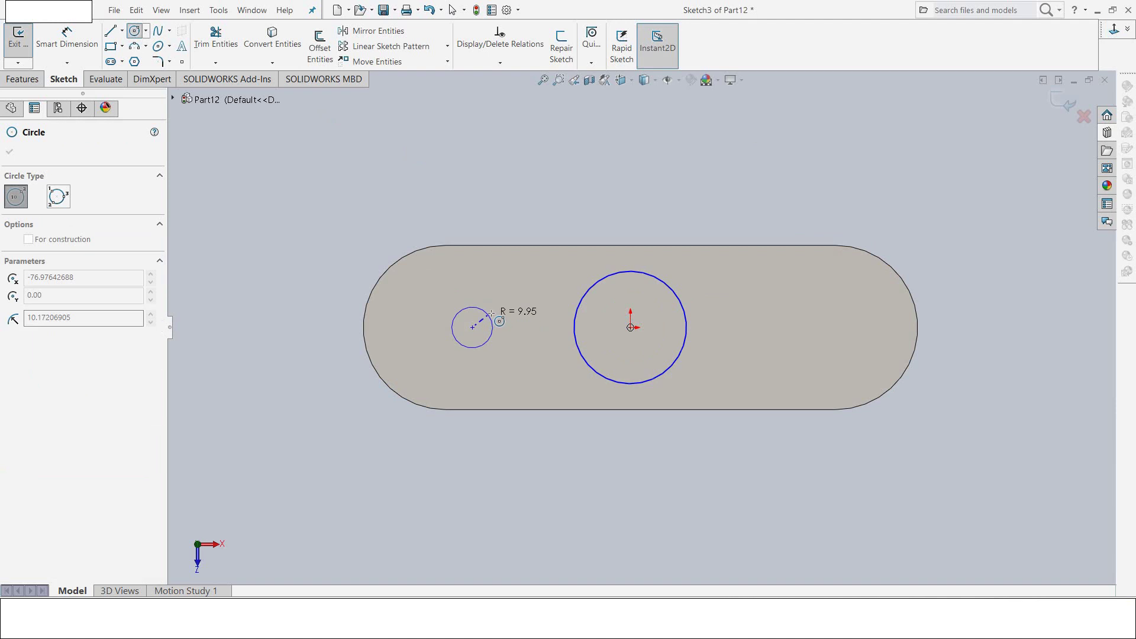
left_click(494, 307)
Step: Draw two angled lines, one above and one below the small circle
left_click(110, 30)
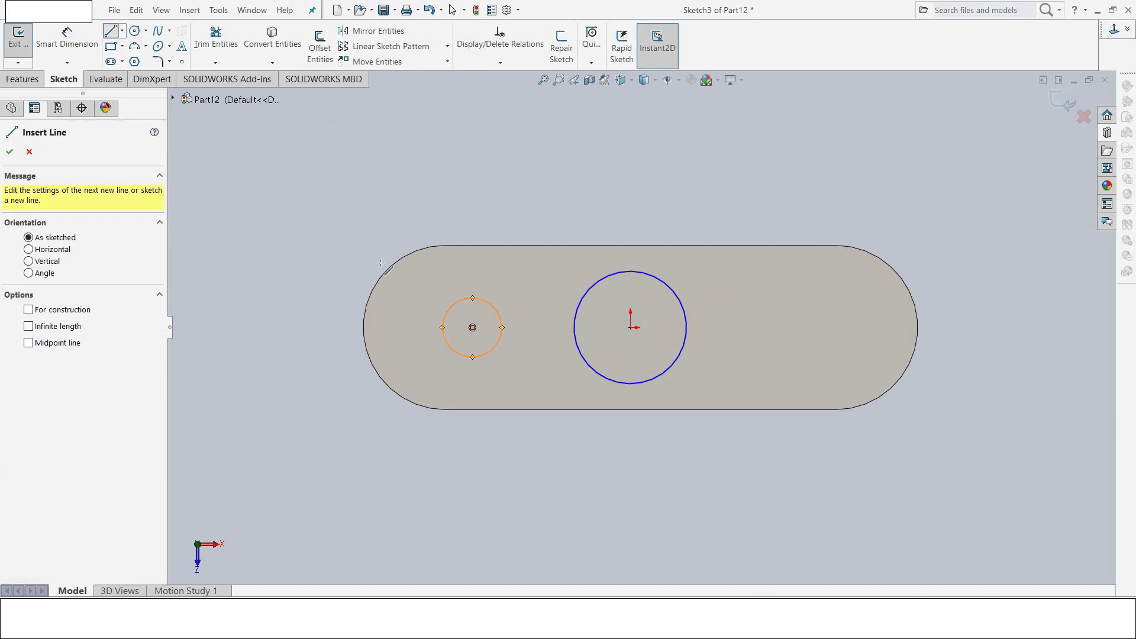
left_click_drag(431, 292, 438, 292)
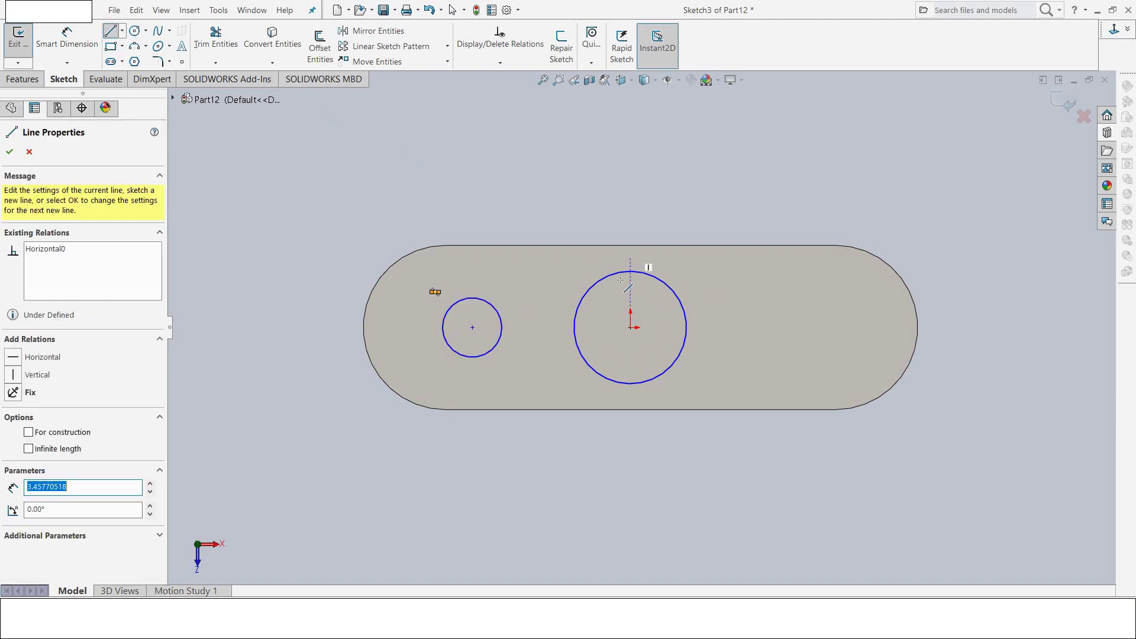
key("ctrl+z")
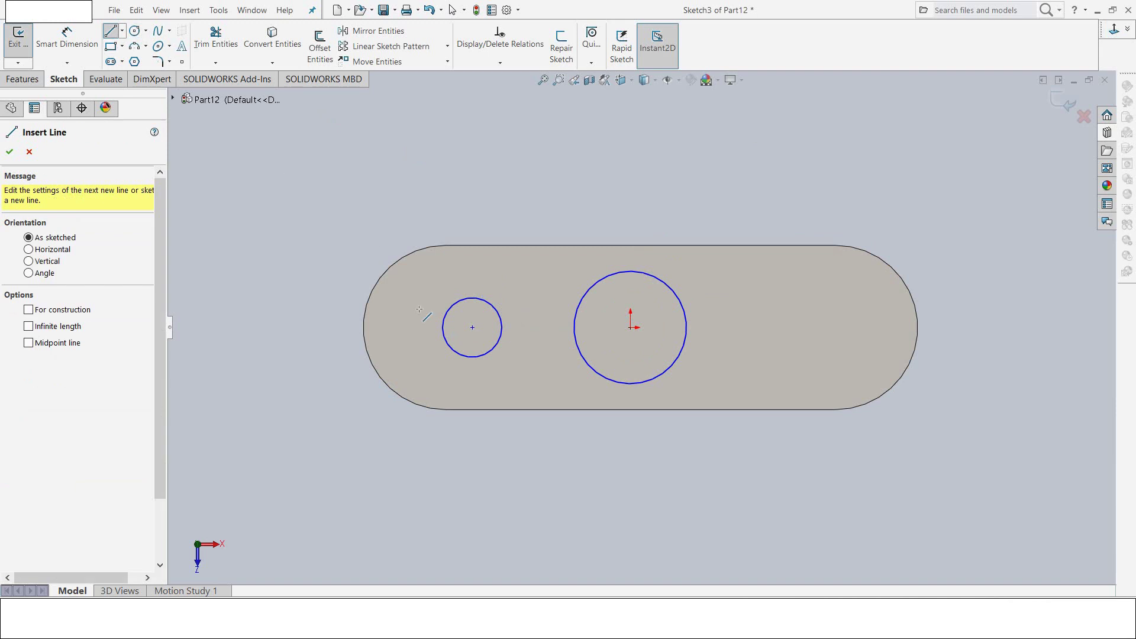
left_click(432, 290)
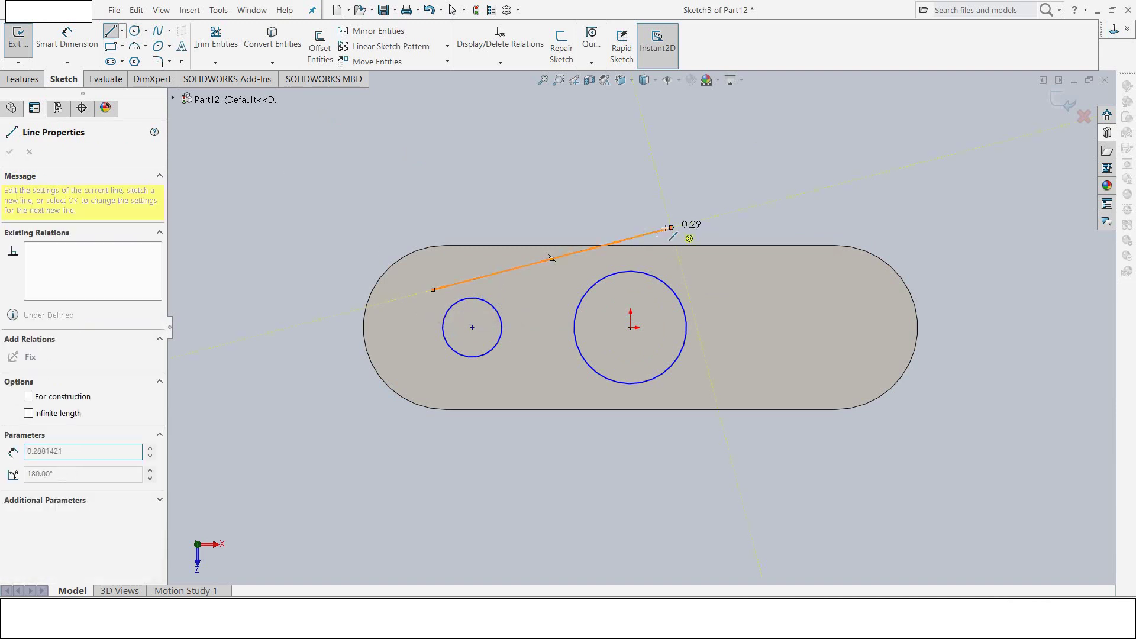
key("Escape")
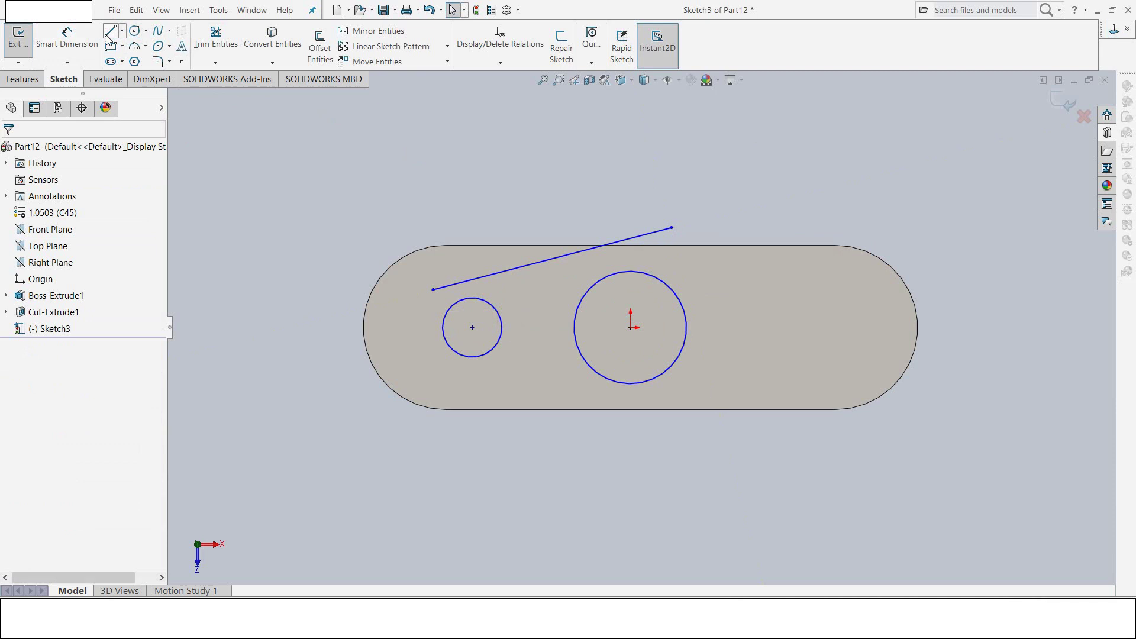
left_click(110, 33)
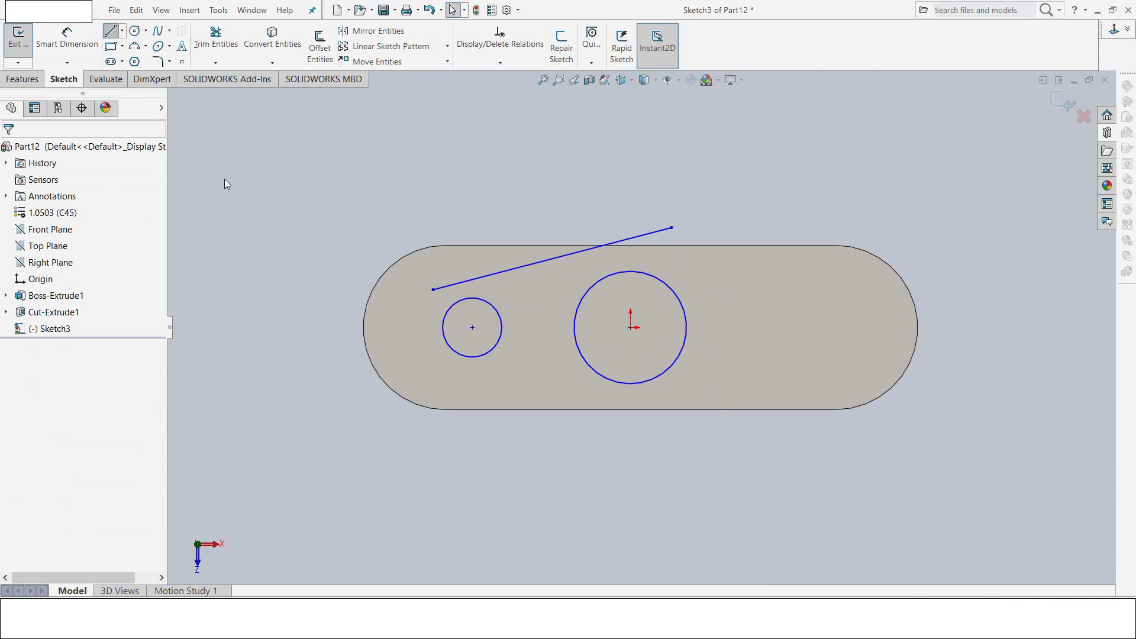
left_click(432, 364)
left_click(683, 479)
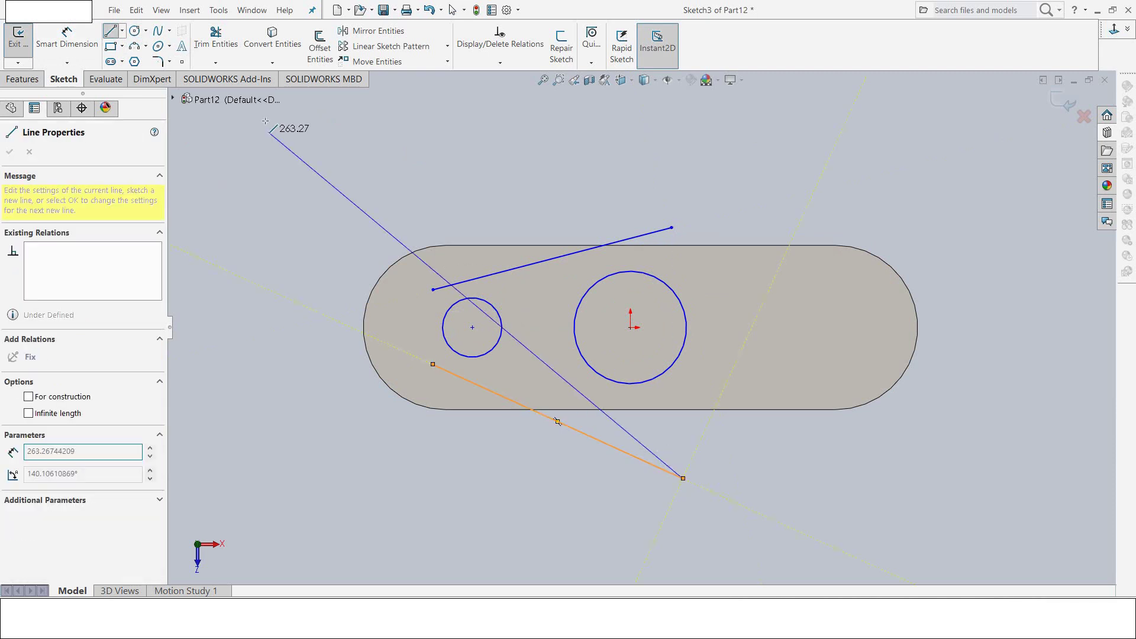
key("Escape")
left_click(67, 38)
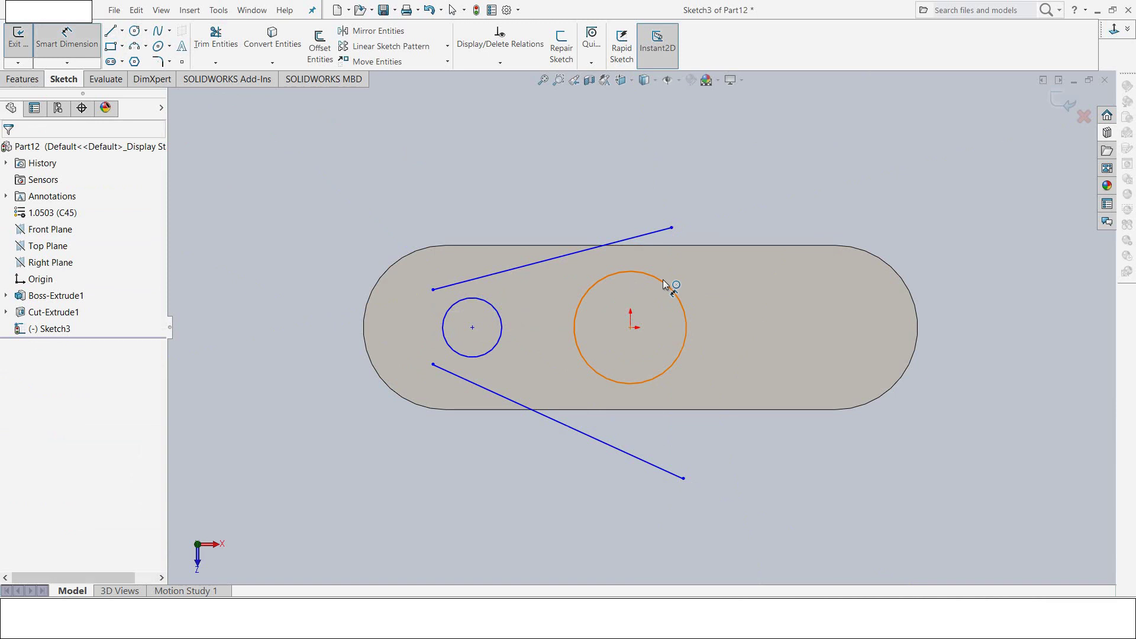
Step: Set the large circle to Ø75 mm and the small circle to Ø35 mm
left_click(663, 284)
left_click(748, 221)
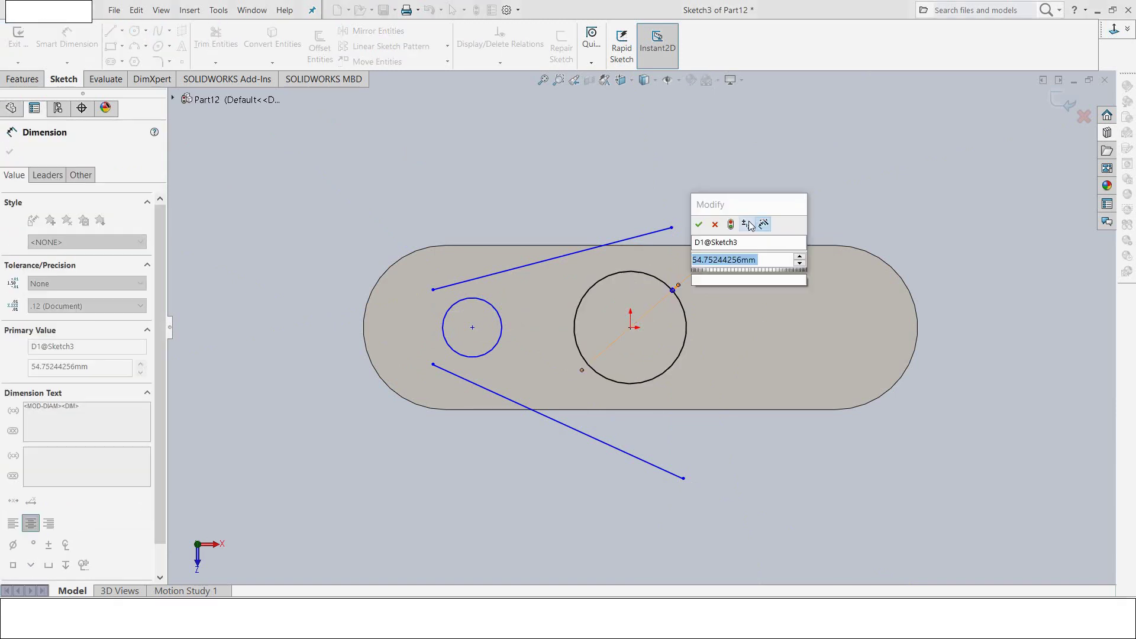
type("75")
key("Return")
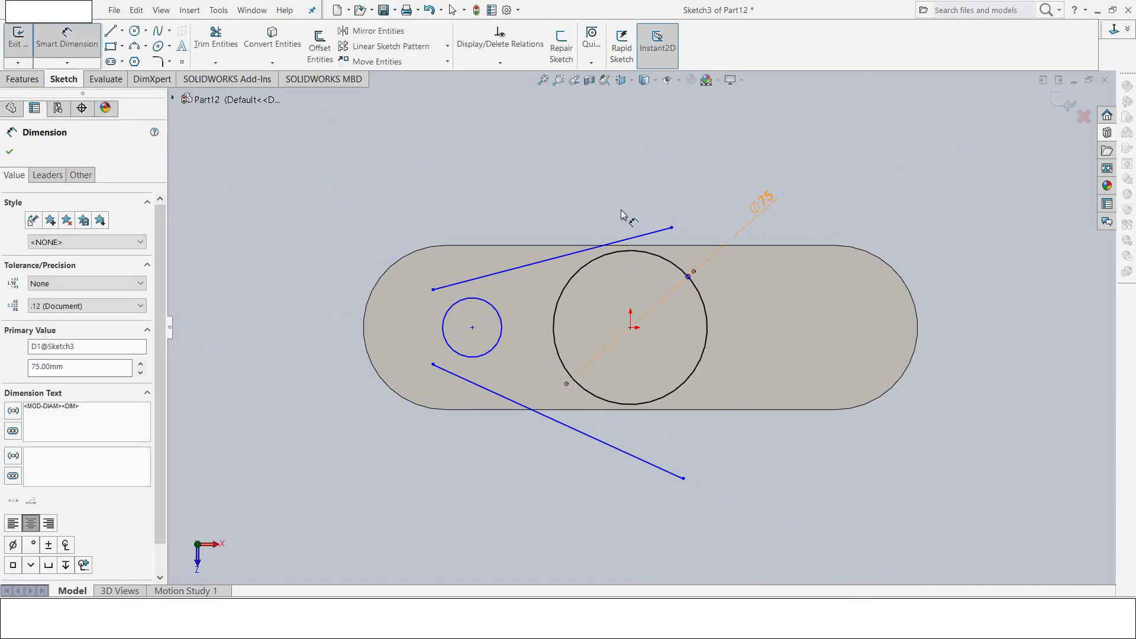
left_click(483, 301)
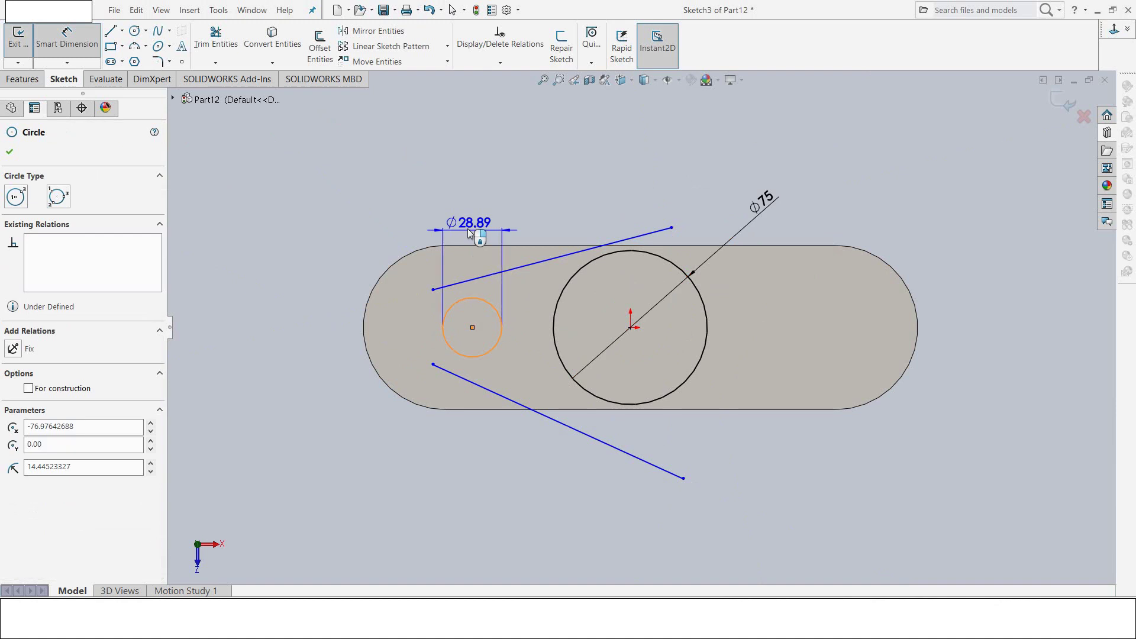
left_click(469, 216)
type("35")
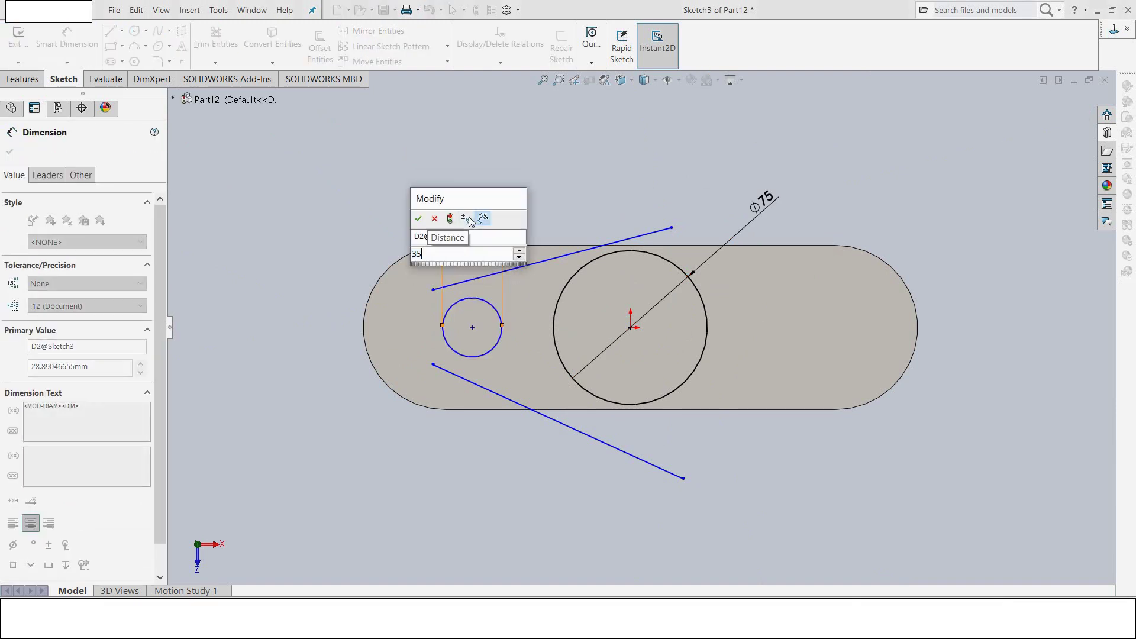
key("Return")
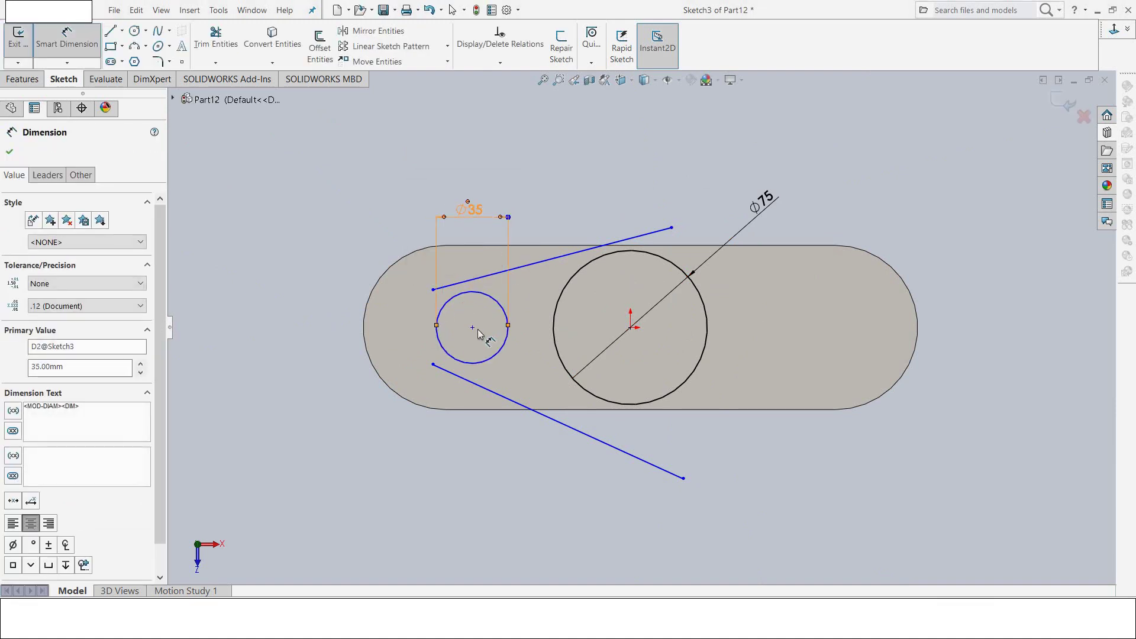
left_click(472, 329)
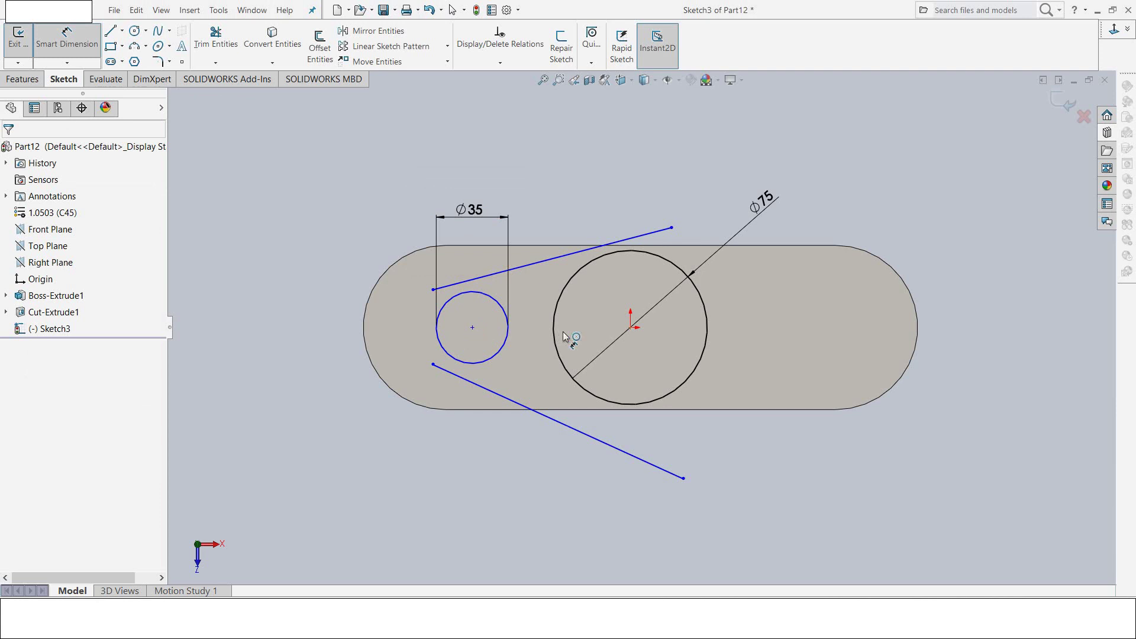
Step: Dimension the horizontal distance between the circle centres as 65 mm
left_click(472, 328)
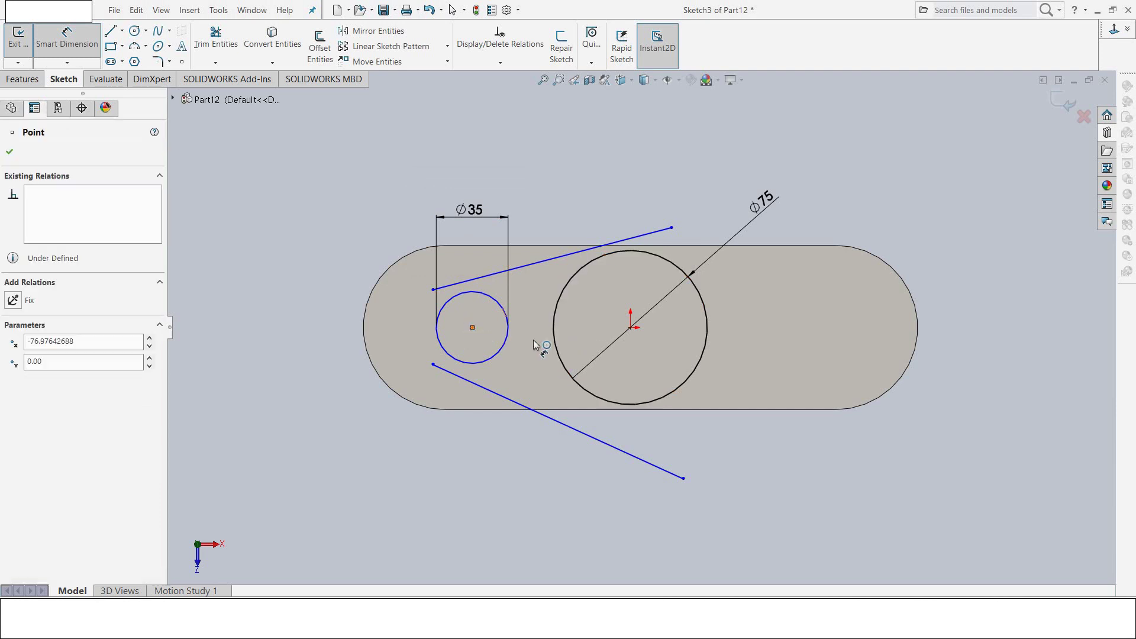
left_click(631, 328)
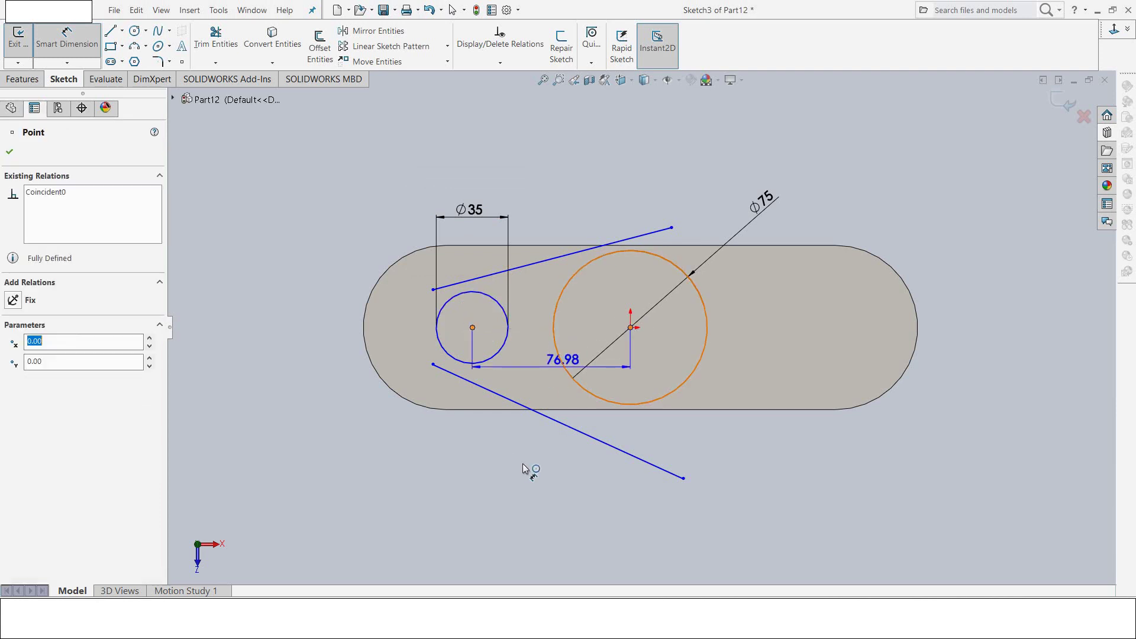
left_click(518, 486)
type("6")
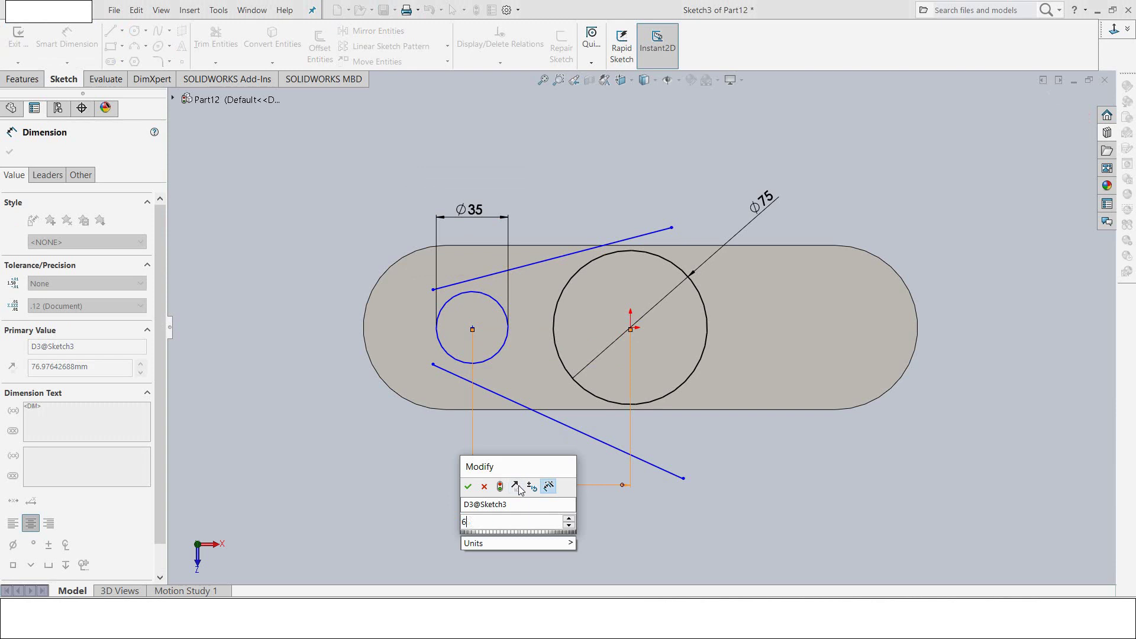
type("5")
key("Return")
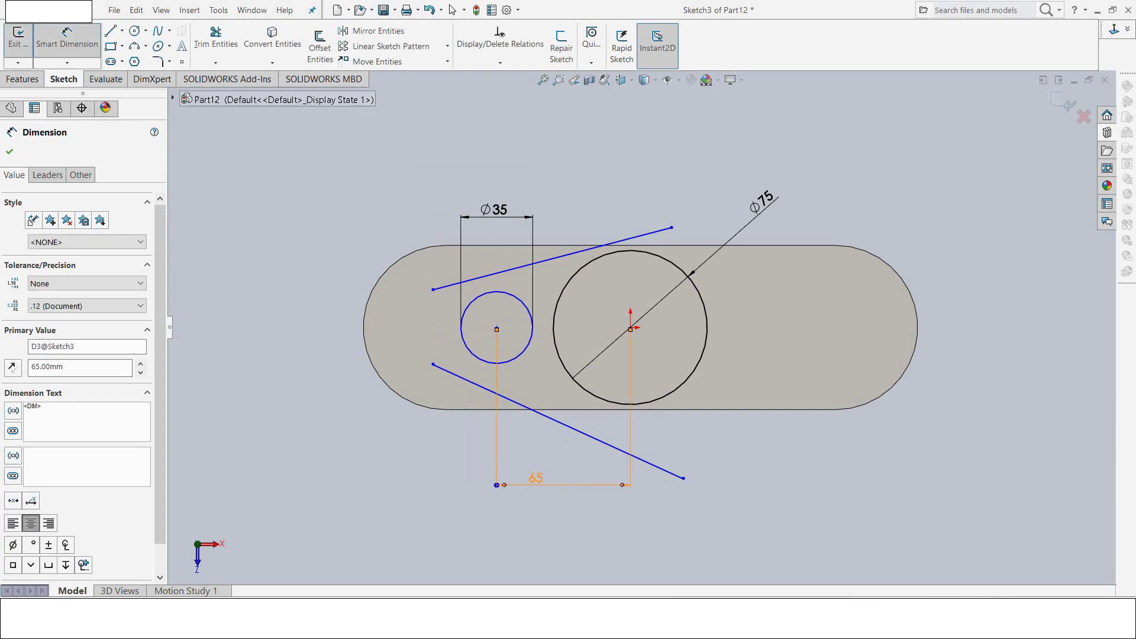
left_click(99, 29)
left_click(122, 30)
Step: Draw a centerline joining the small and large circle centres
left_click(138, 56)
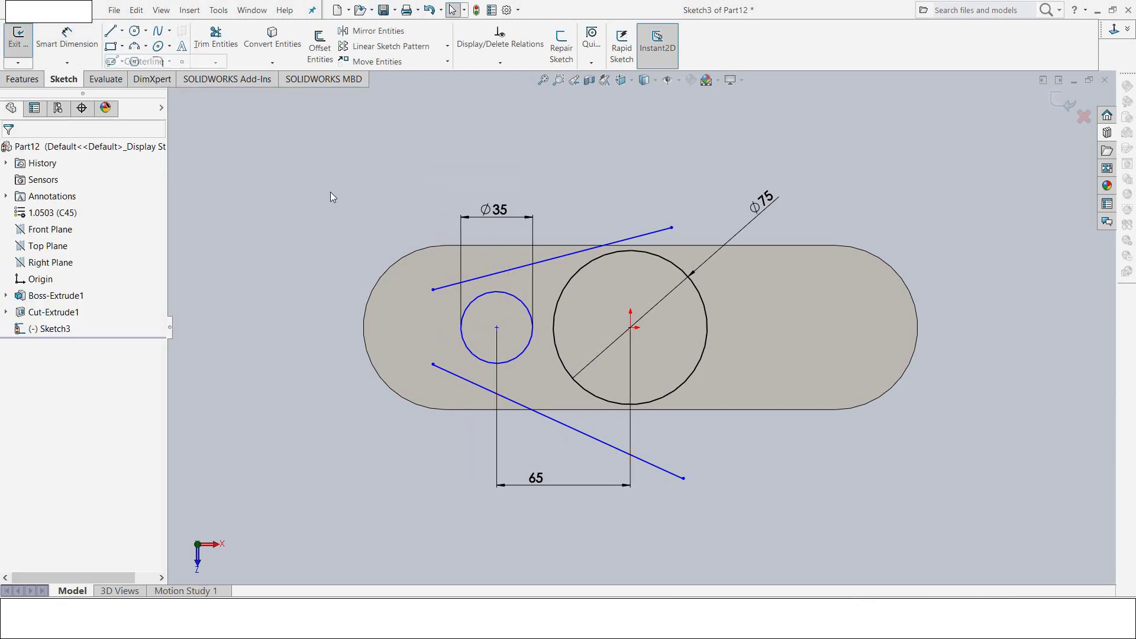
left_click(496, 327)
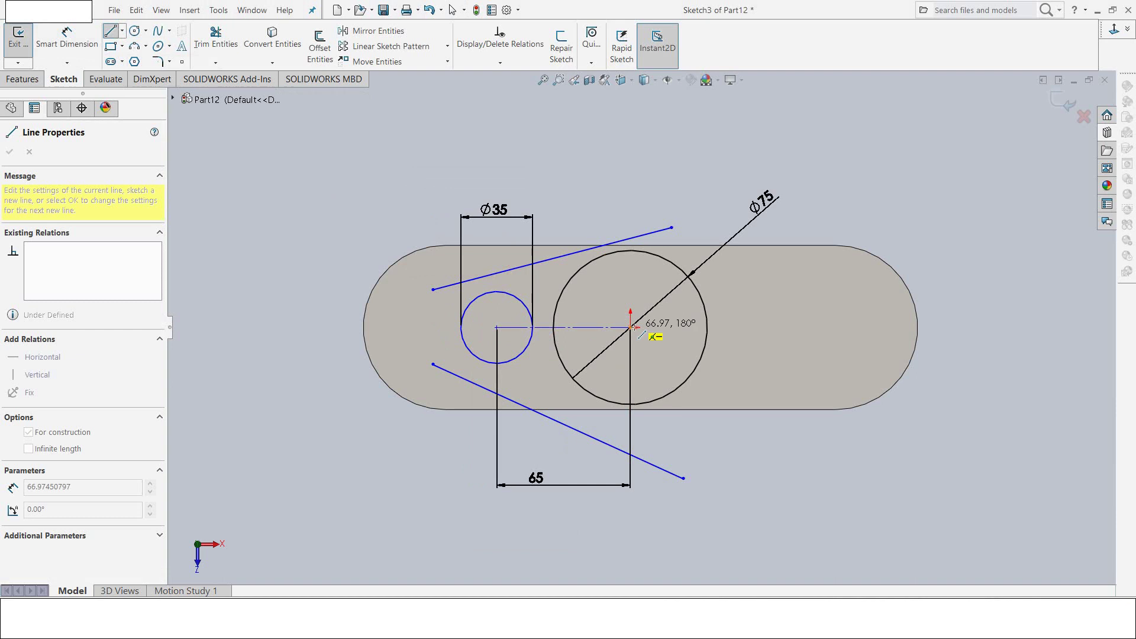
left_click(630, 327)
key("Escape")
key("Escape")
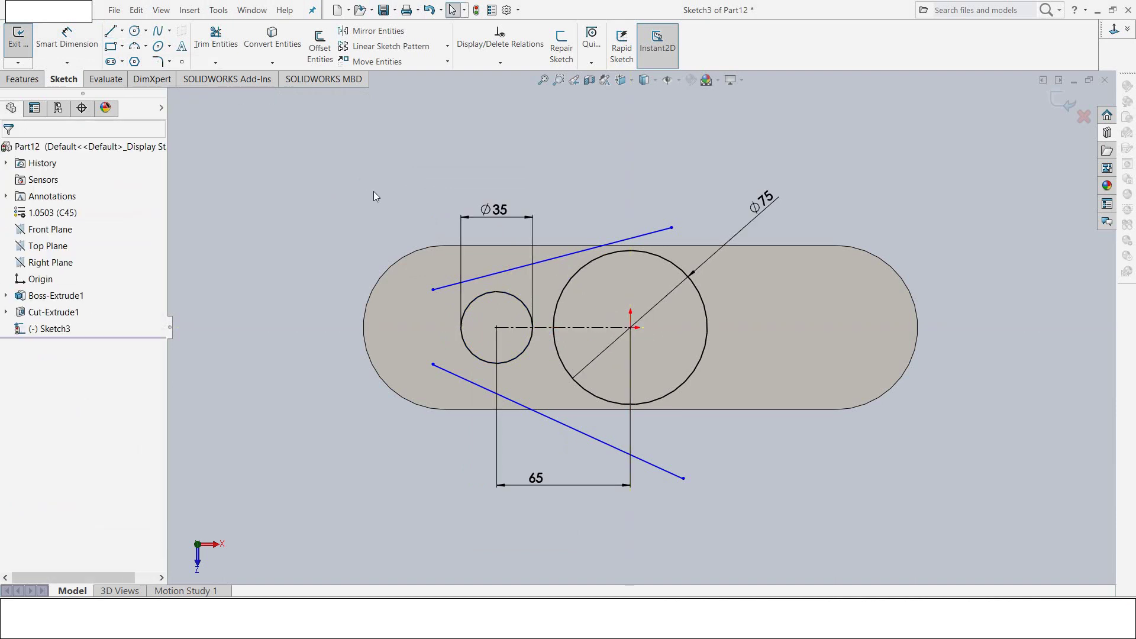
left_click(508, 64)
left_click(503, 92)
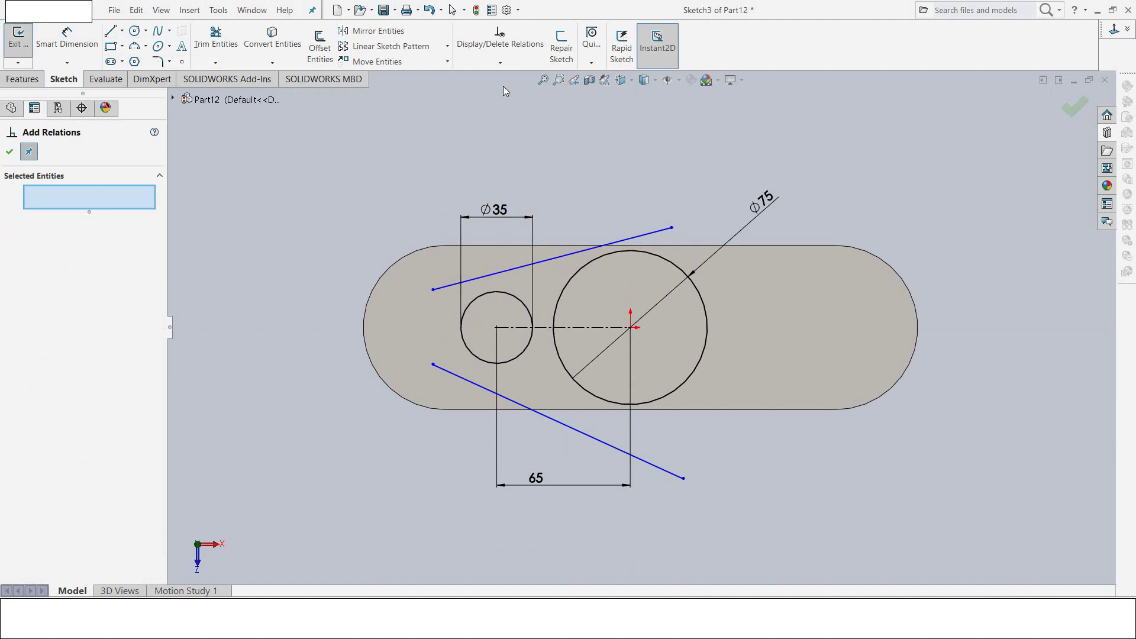
Step: Make the upper slanted line tangent to both the small and large circles
left_click(486, 275)
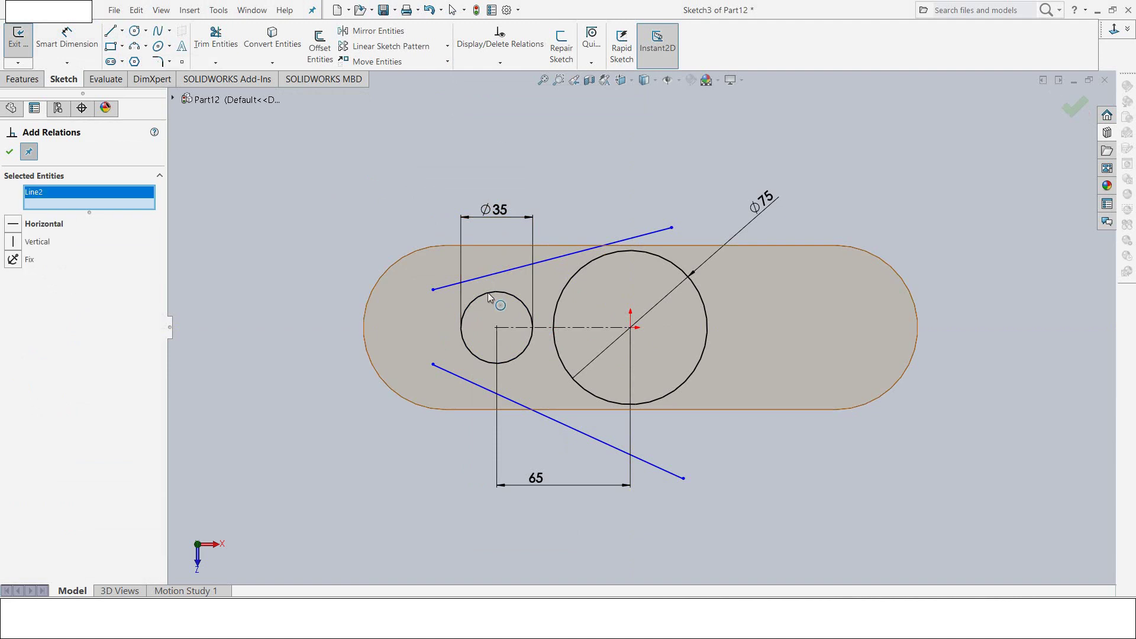
left_click(490, 297)
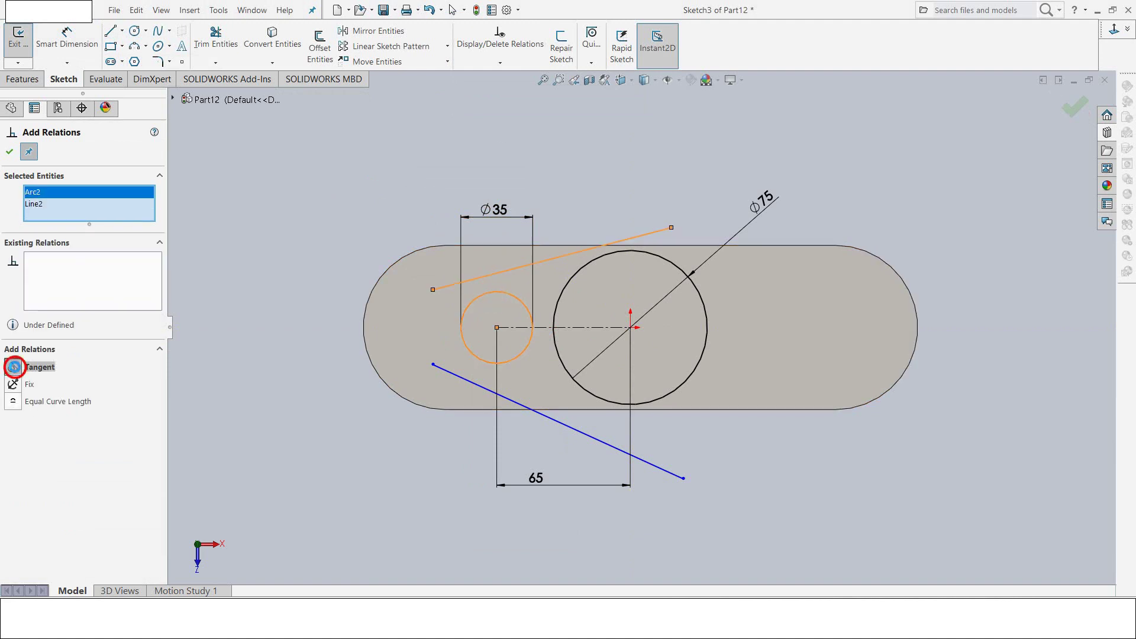
left_click(13, 367)
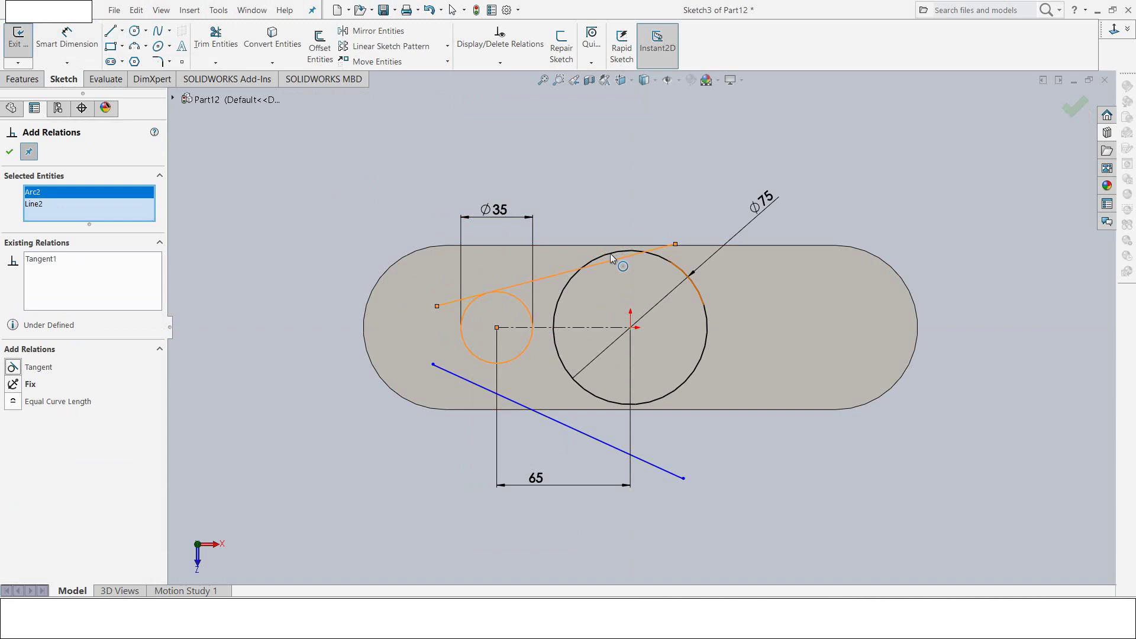
left_click(628, 256)
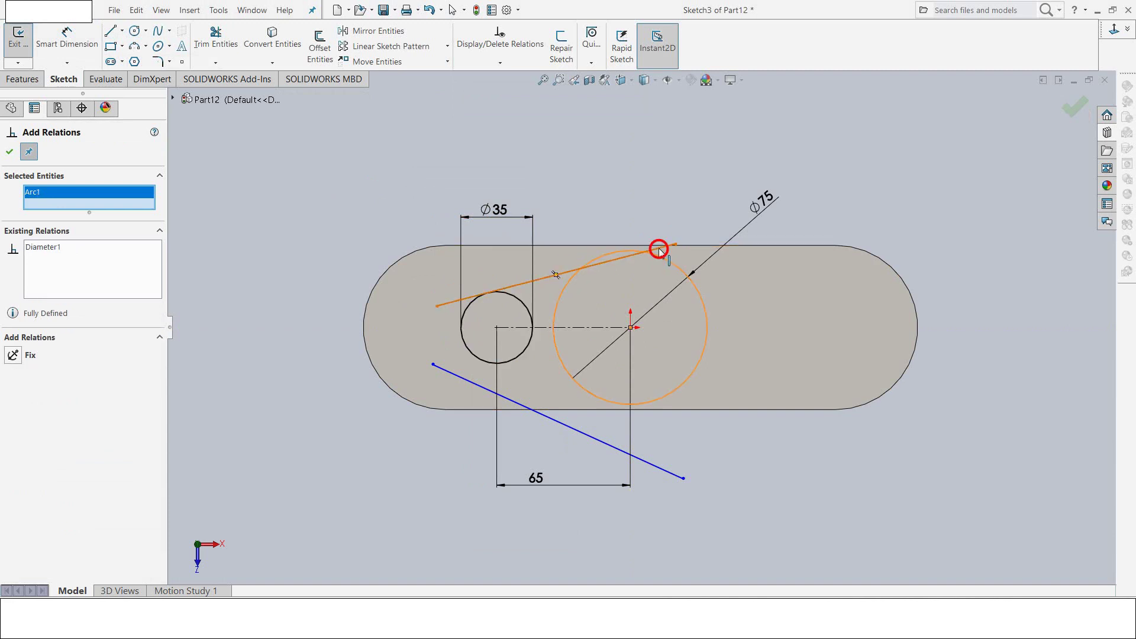
left_click(660, 252)
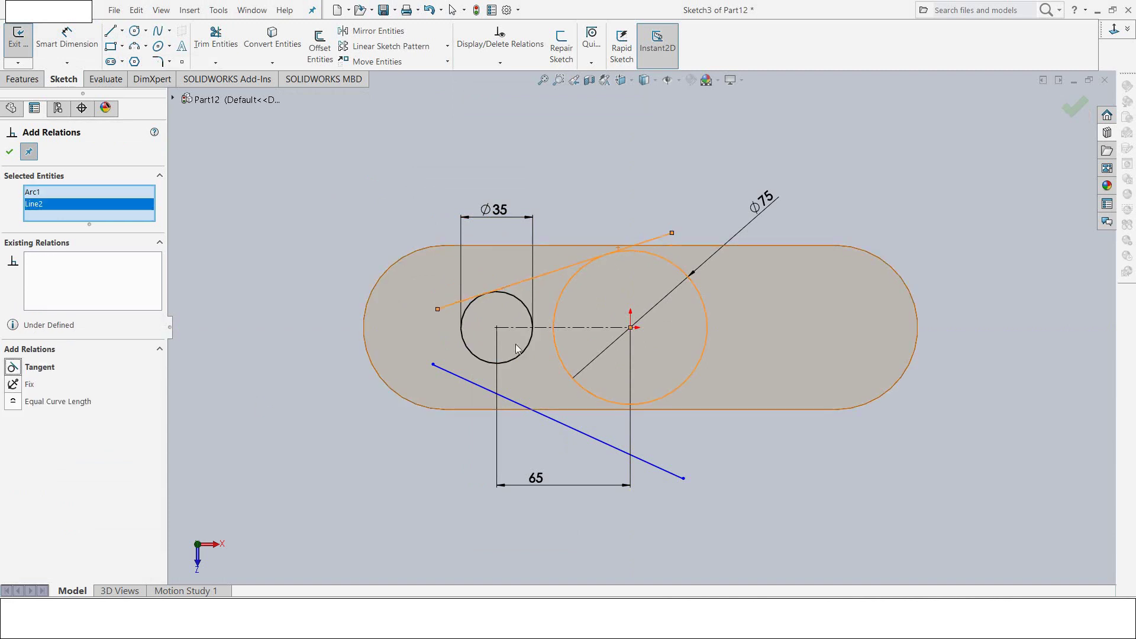
left_click(482, 361)
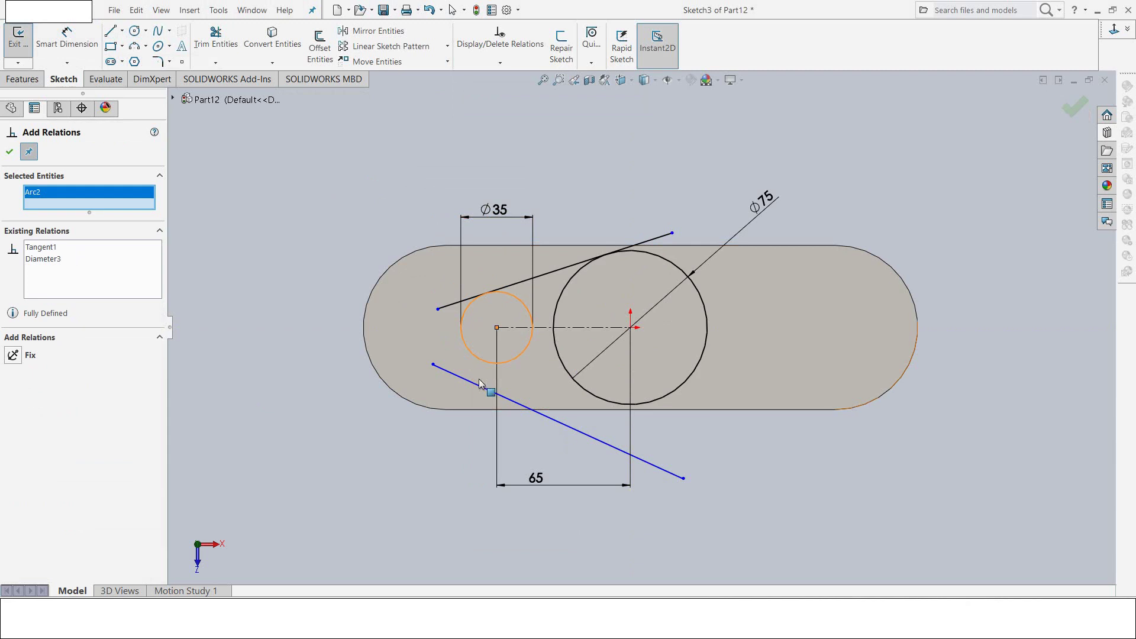
Step: Make the lower slanted line tangent to both the small and large circles
left_click(478, 388)
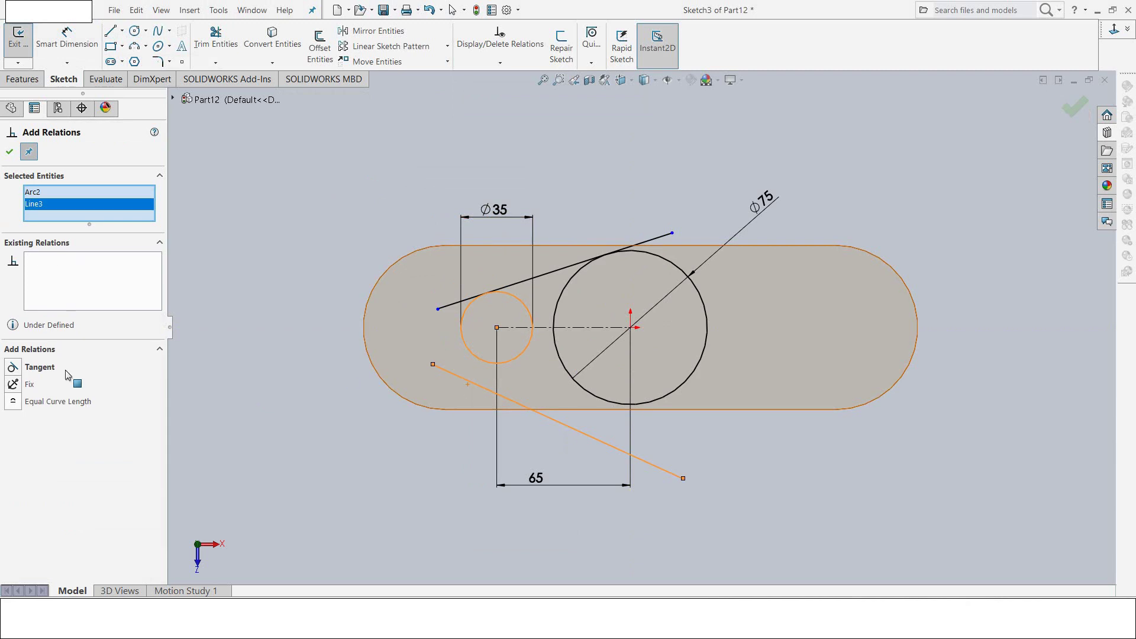
left_click(10, 367)
left_click(597, 401)
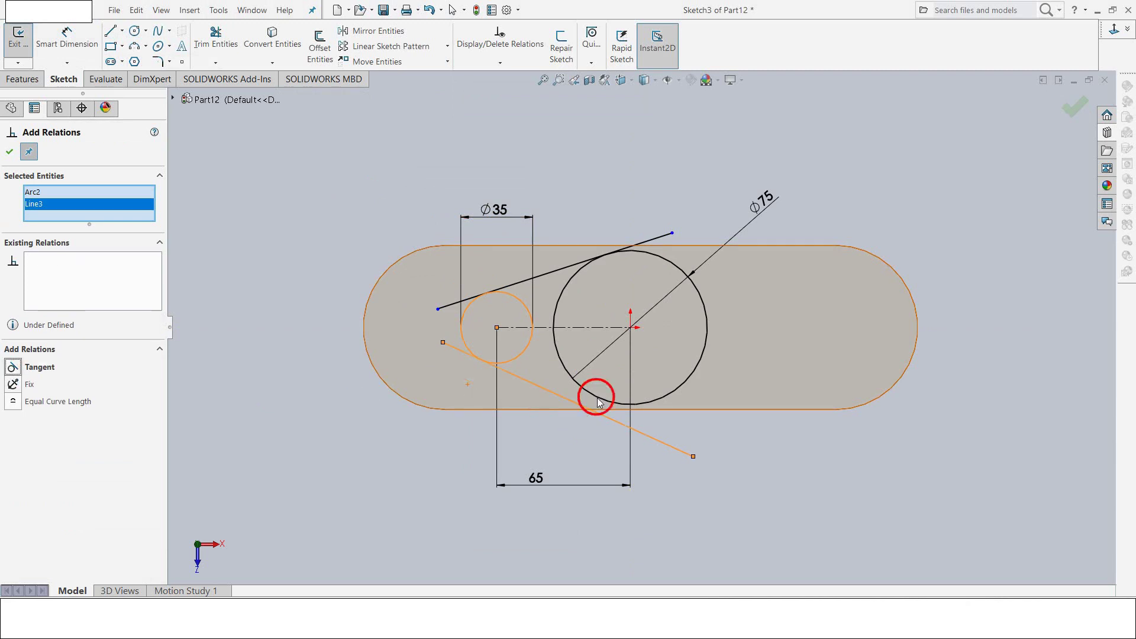
left_click(639, 433)
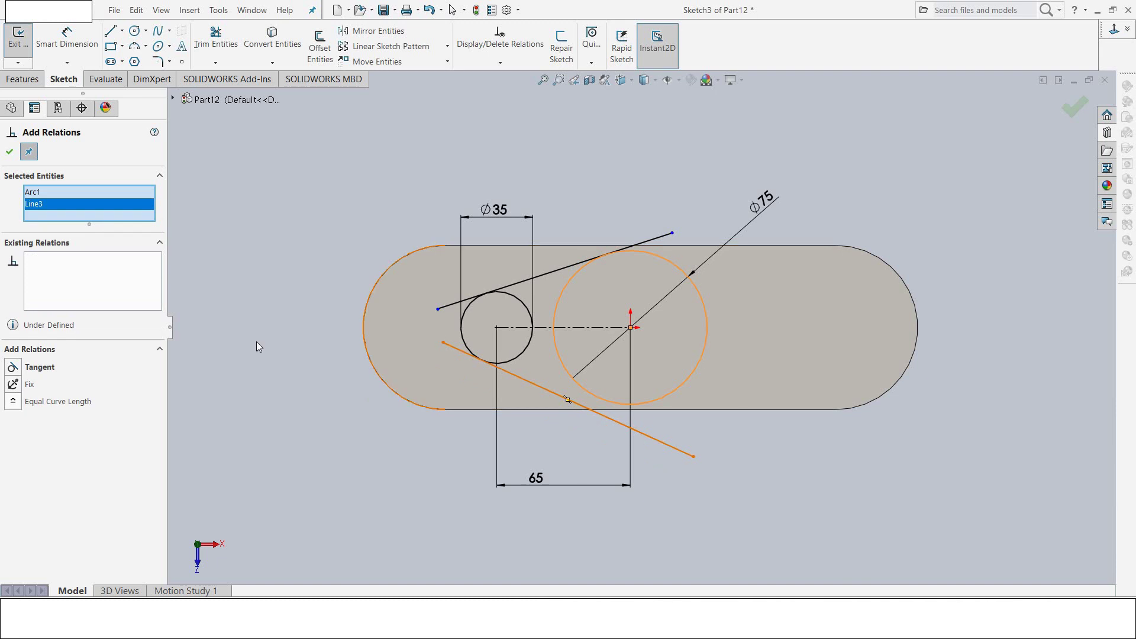
left_click(14, 368)
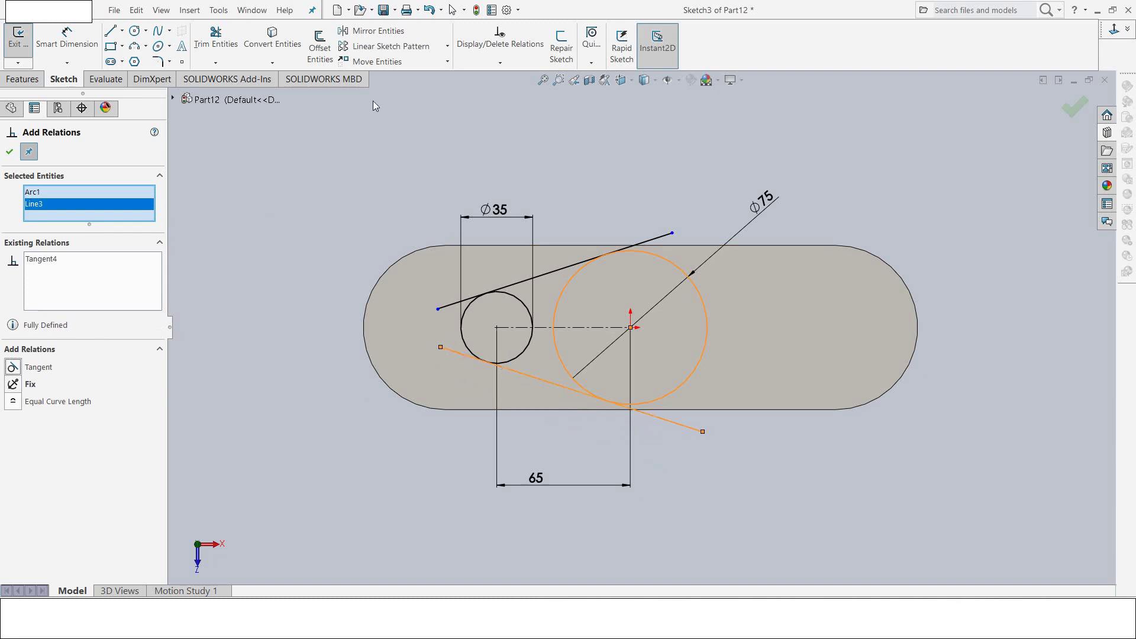
left_click(215, 37)
Step: Trim the line stubs, both circles' inner arcs and the overhanging line ends into a teardrop outline
left_click(443, 311)
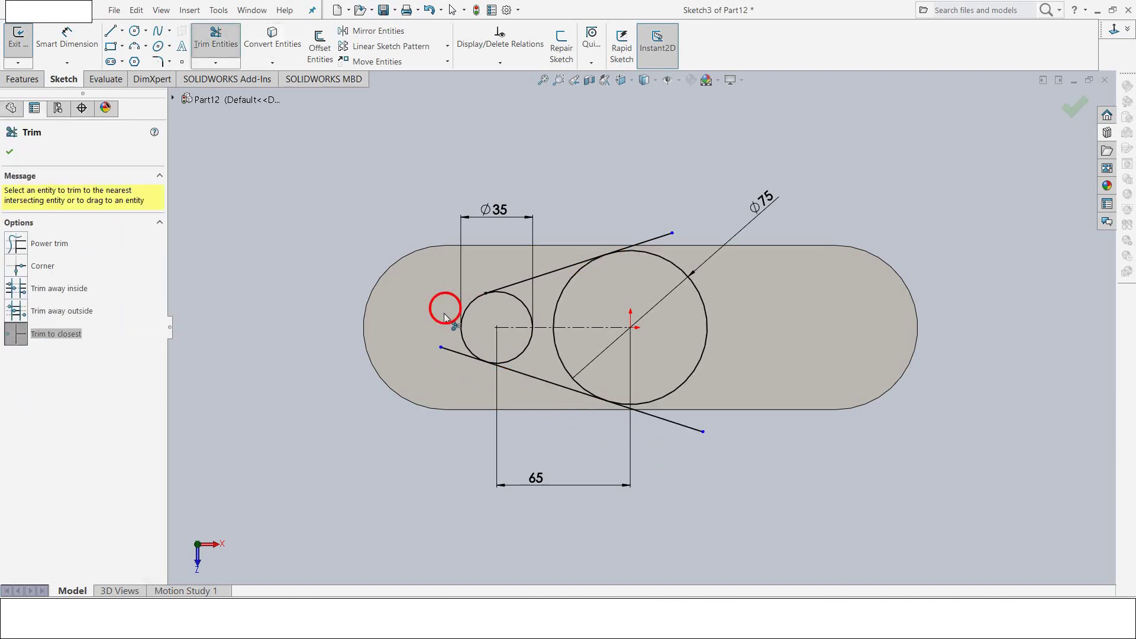
left_click(448, 349)
left_click(514, 356)
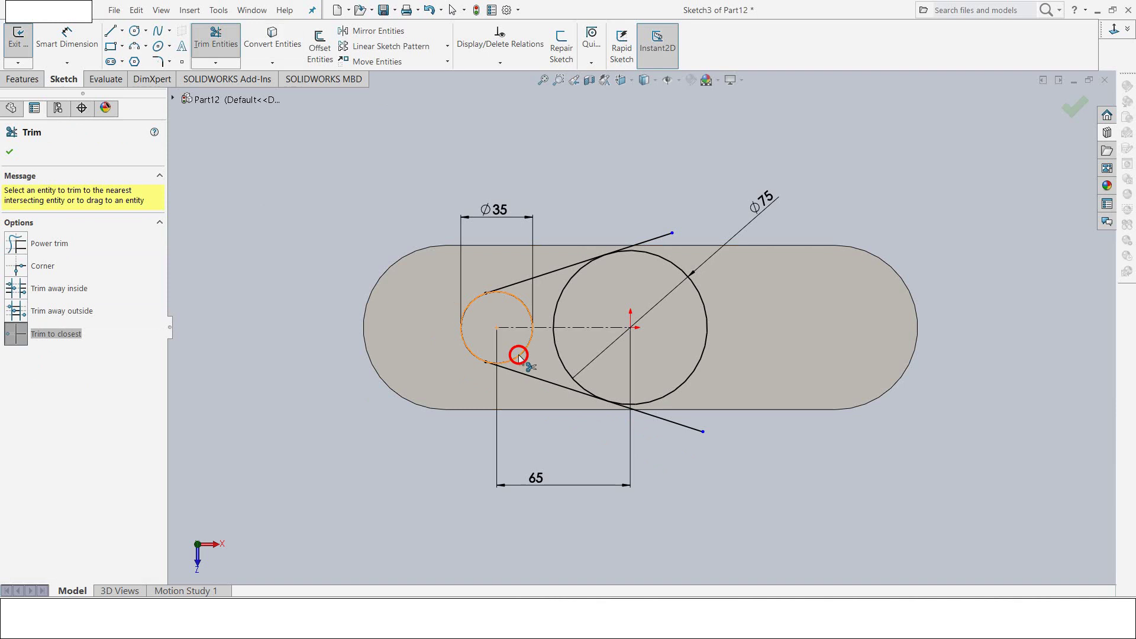
left_click(525, 307)
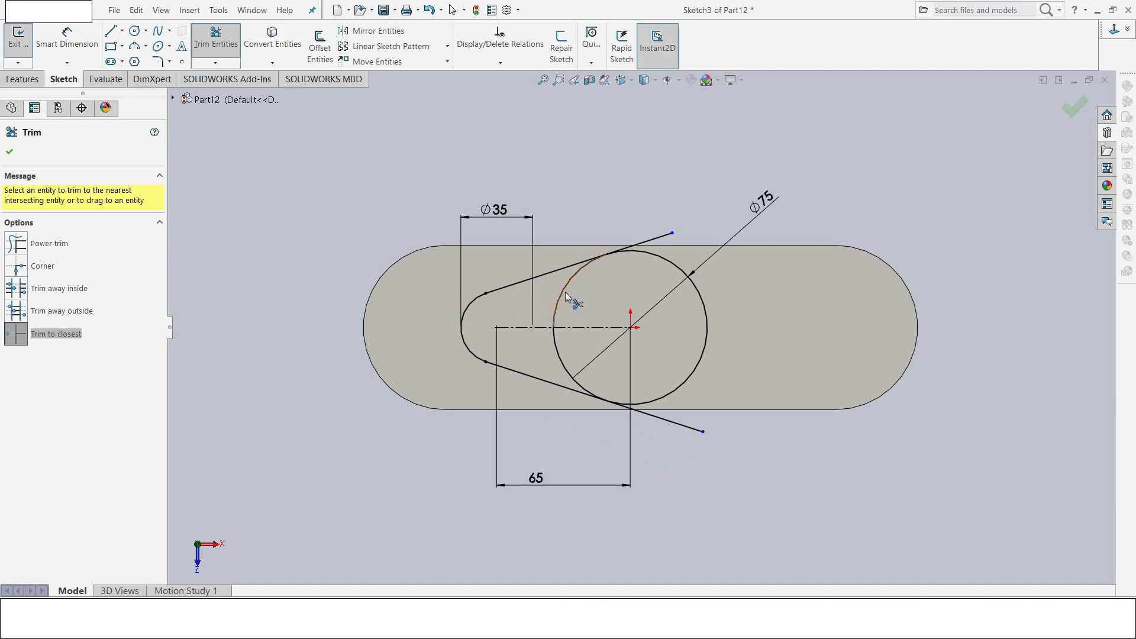
left_click(561, 298)
left_click(557, 349)
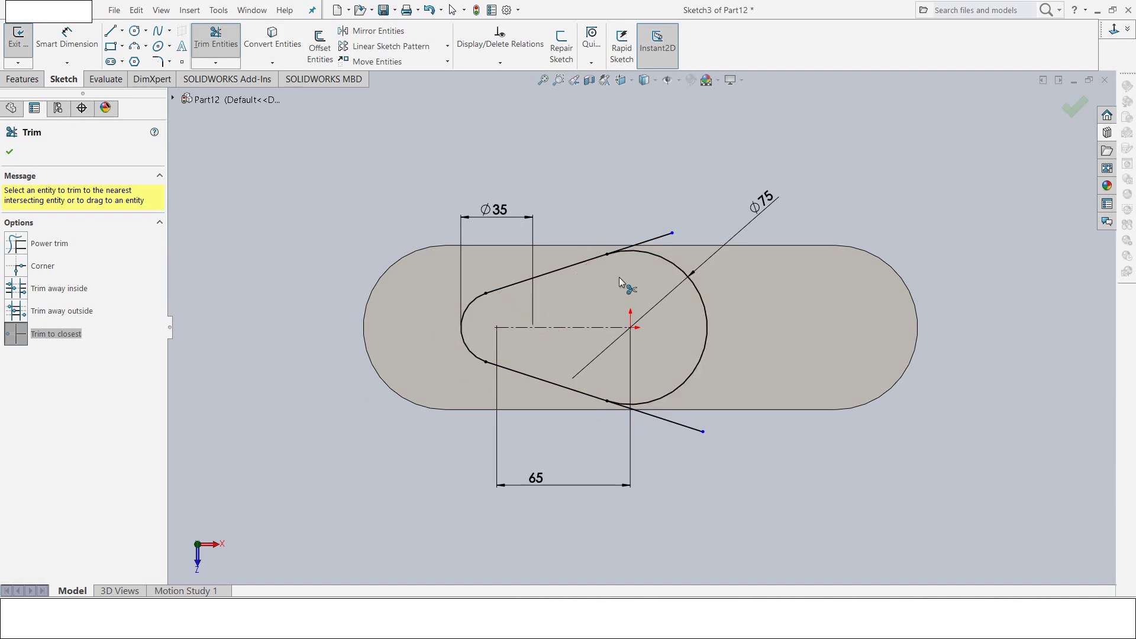
left_click(644, 241)
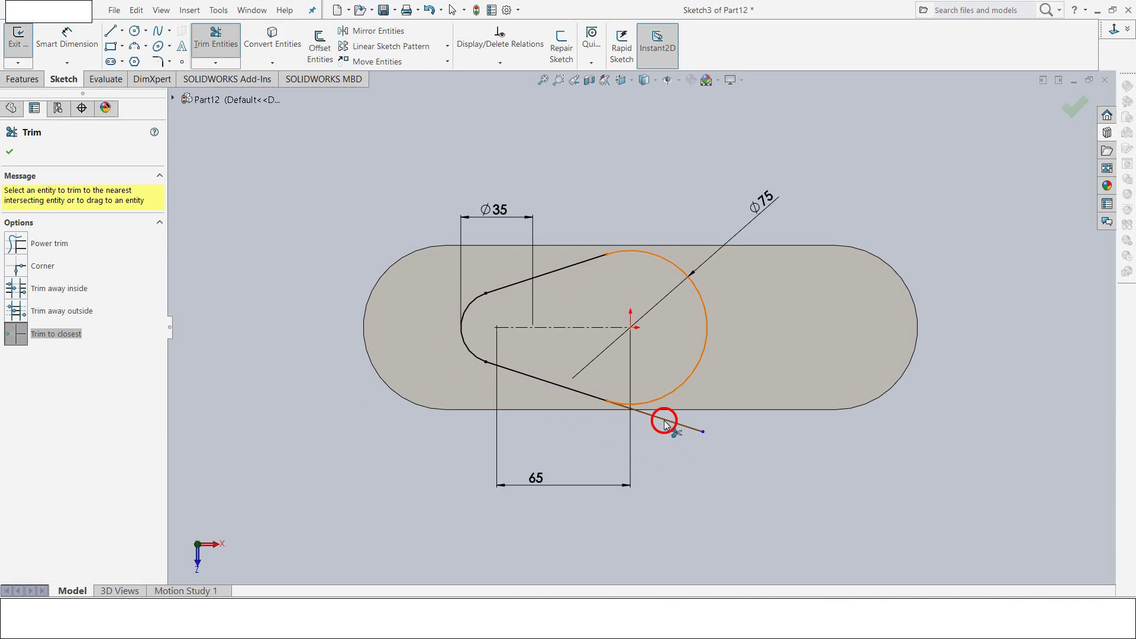
left_click(665, 419)
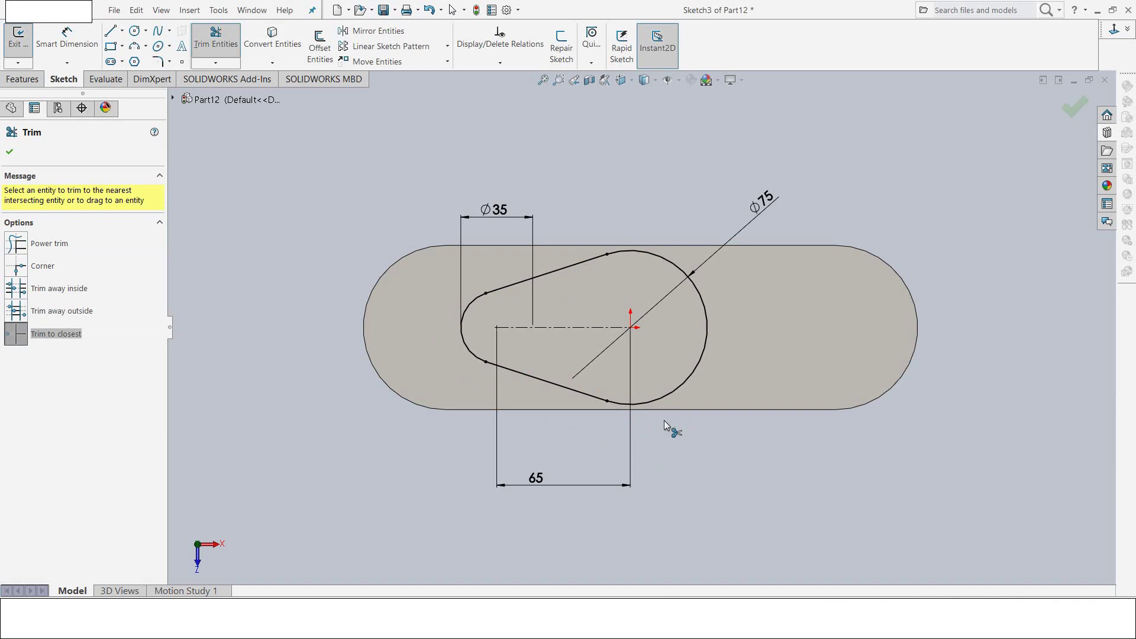
Step: Extrude the teardrop sketch as a 20 mm Blind boss with a 15° draft
left_click(18, 37)
left_click(18, 37)
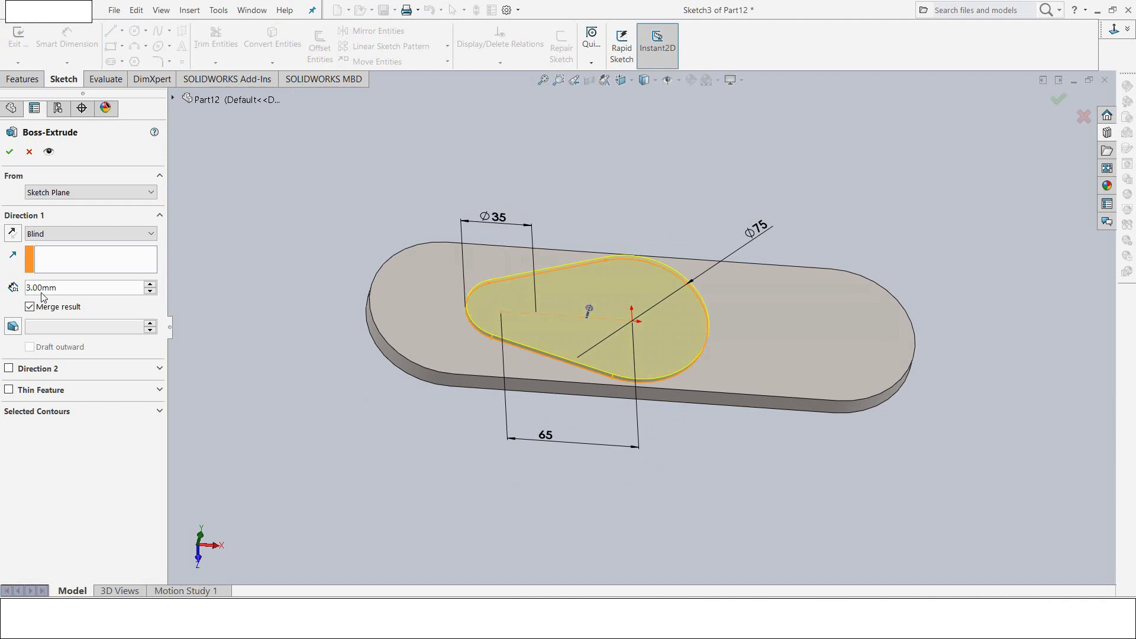
left_click_drag(76, 288, 37, 287)
type("15")
key("Return")
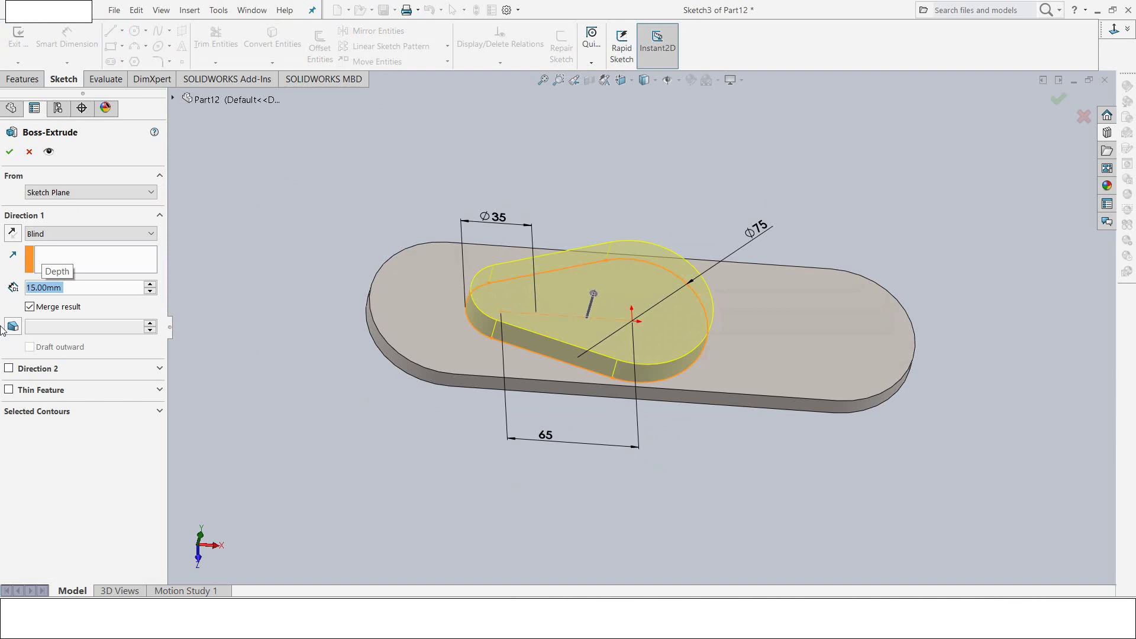
type("20")
key("Return")
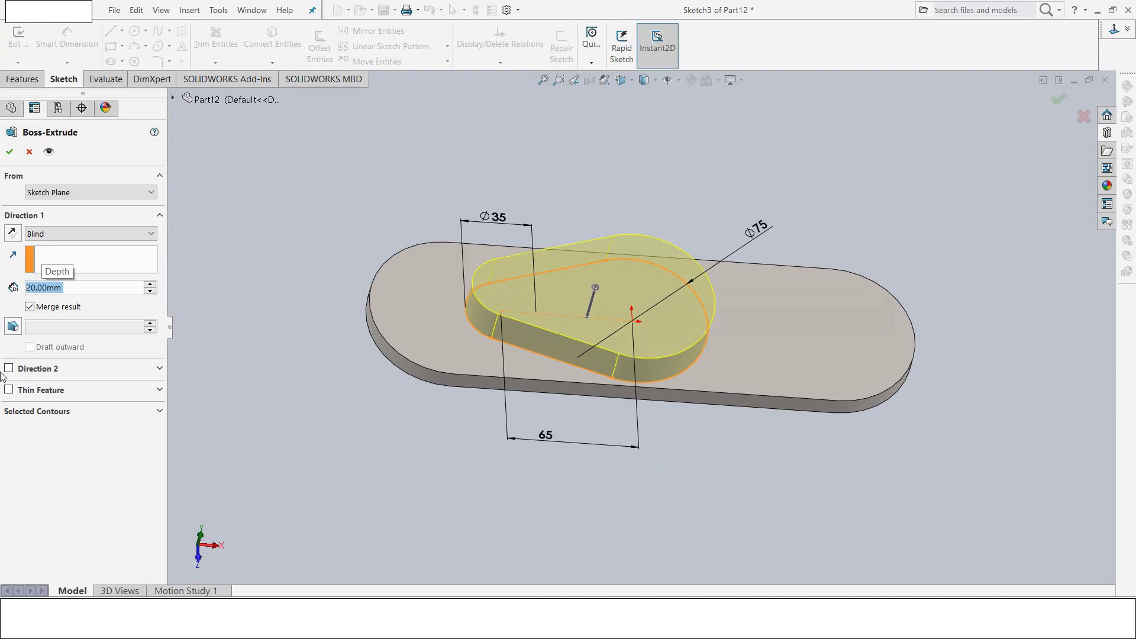
left_click(13, 331)
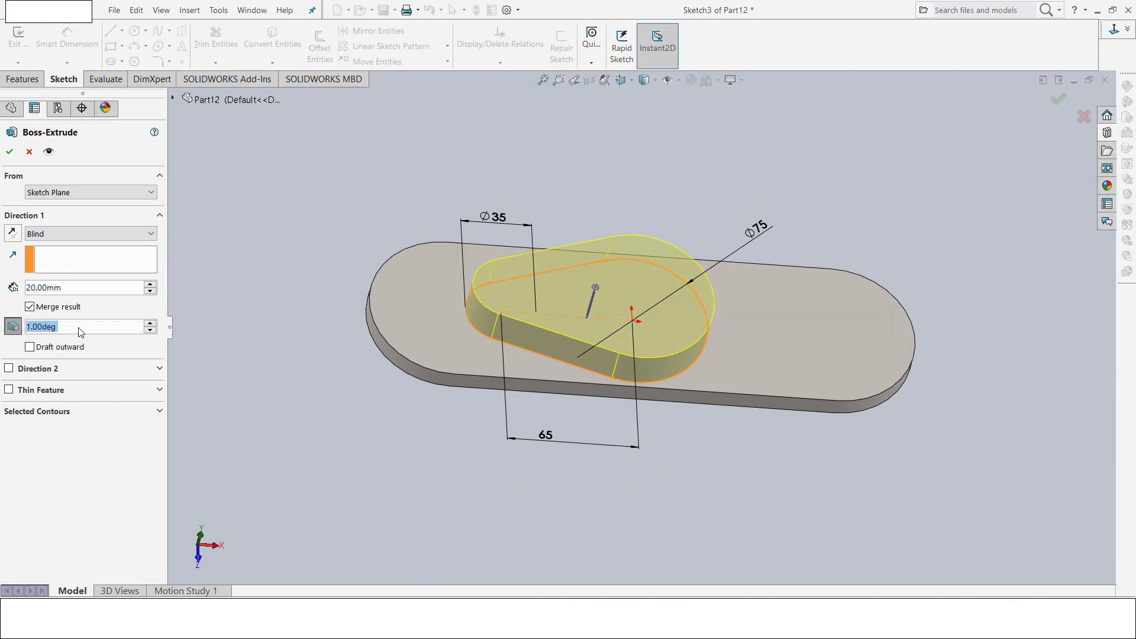
type("15")
key("Return")
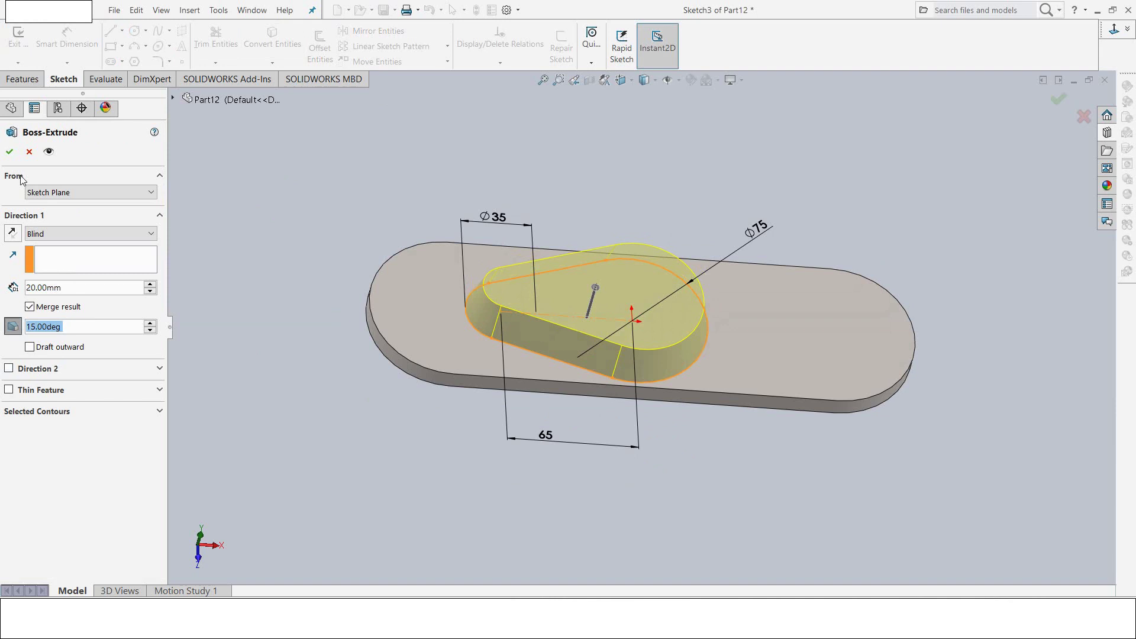
left_click(9, 153)
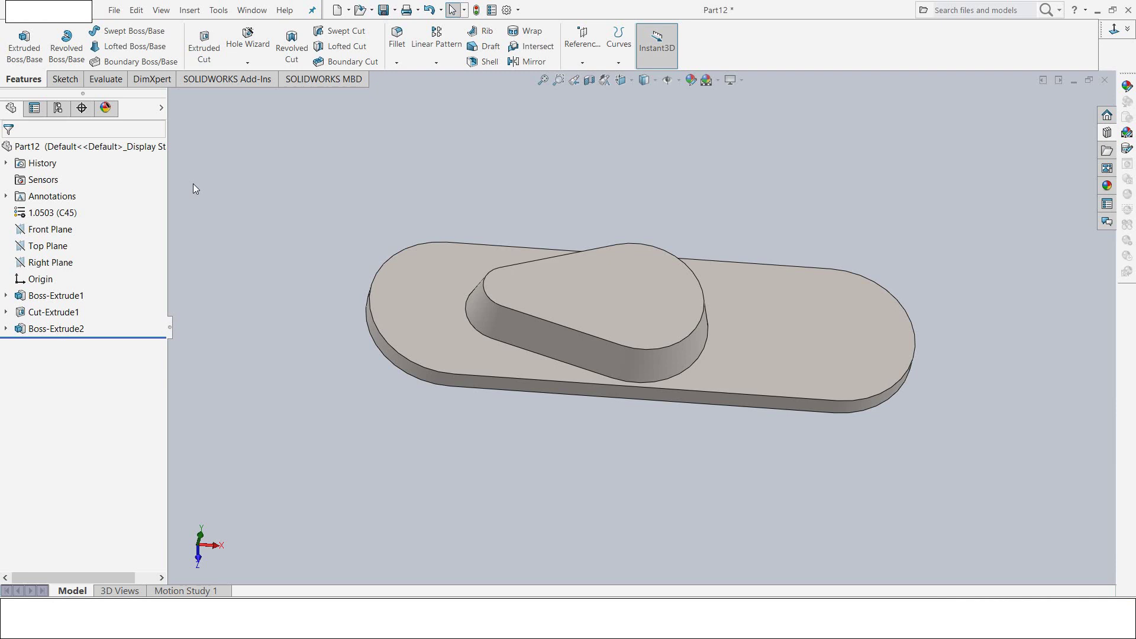
Step: On the boss top face, sketch a circle at the origin dimensioned to 60 mm diameter
left_click(210, 41)
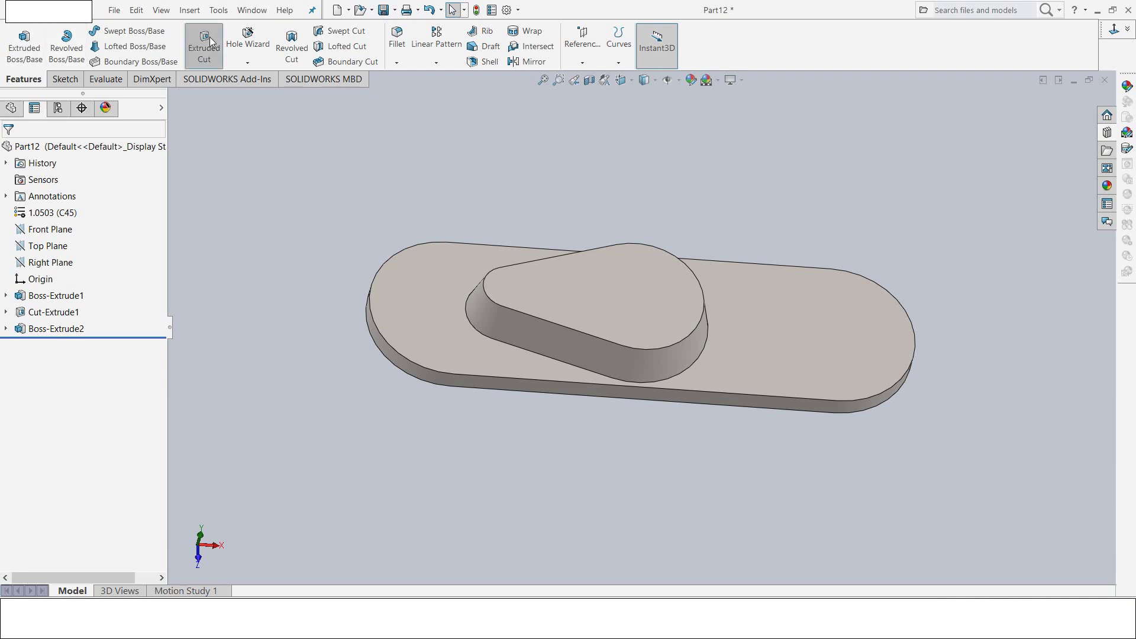
left_click(628, 285)
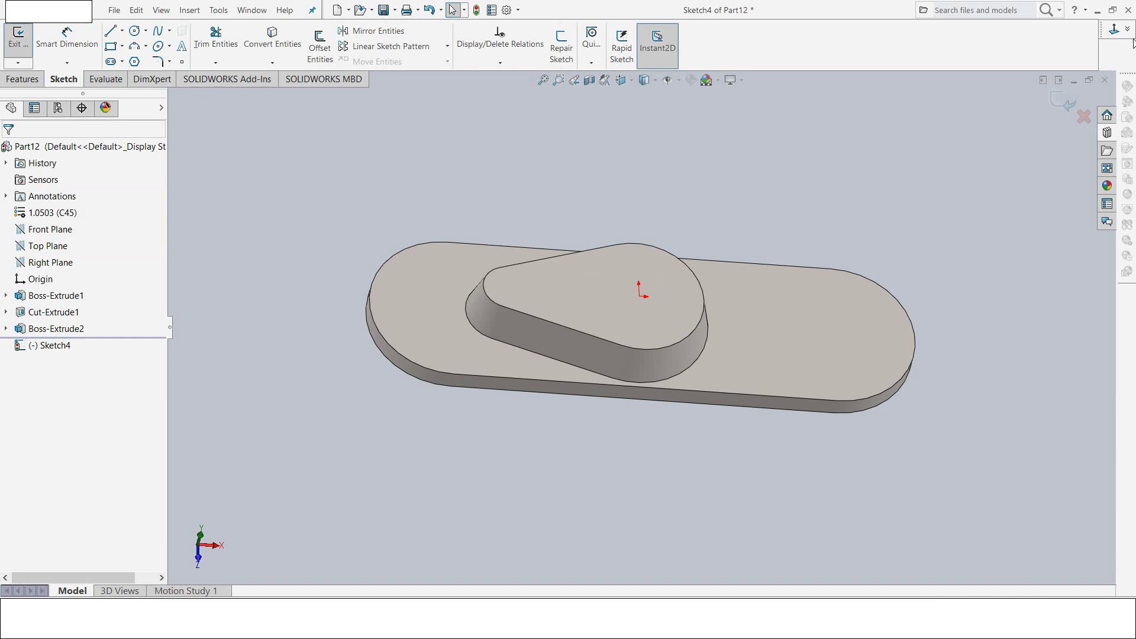
left_click(1116, 31)
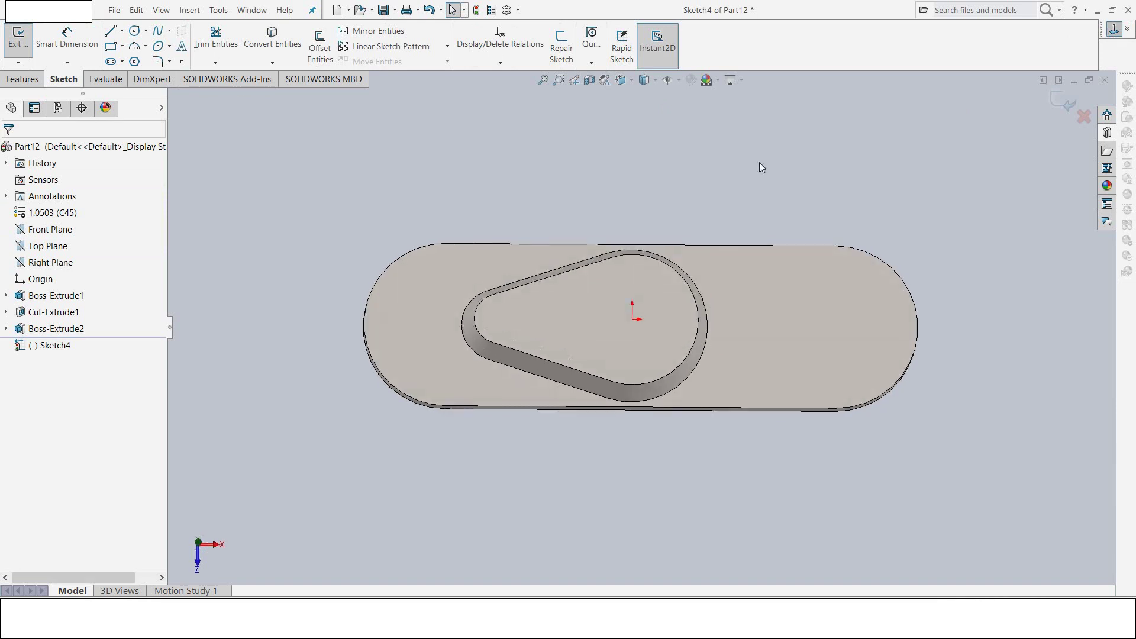
left_click(135, 30)
left_click(631, 327)
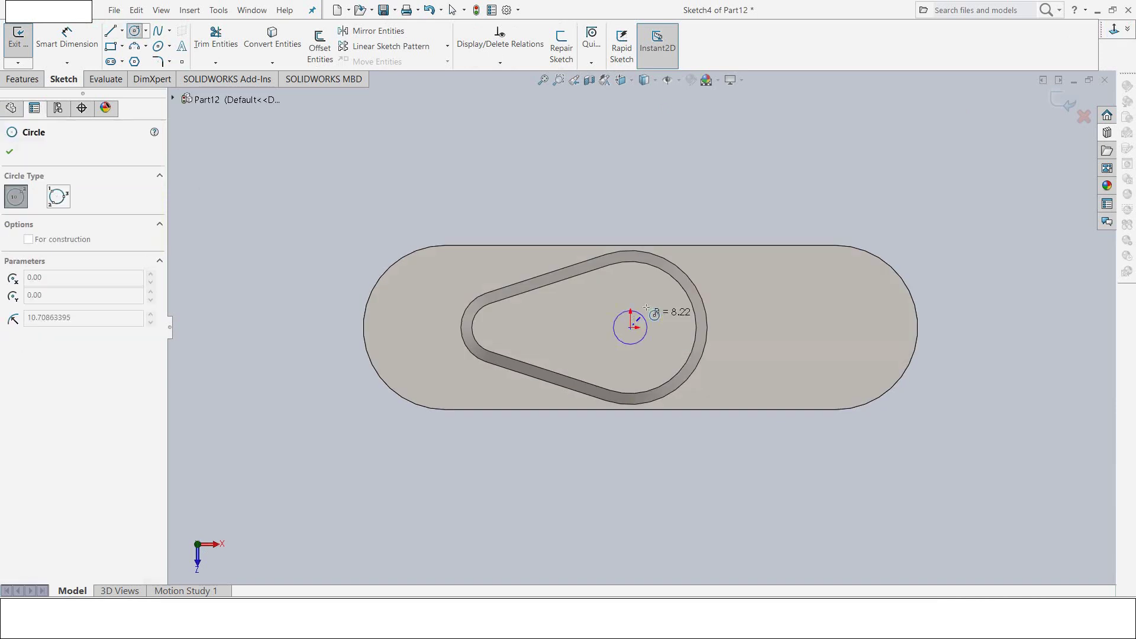
left_click(649, 290)
left_click(64, 39)
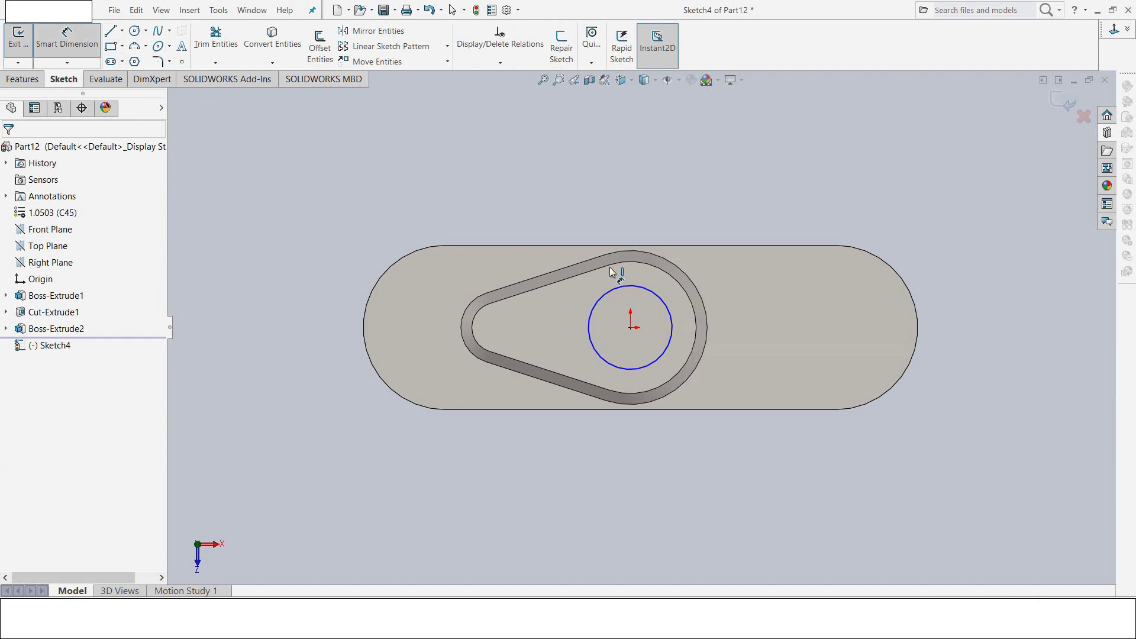
left_click(633, 284)
left_click(722, 204)
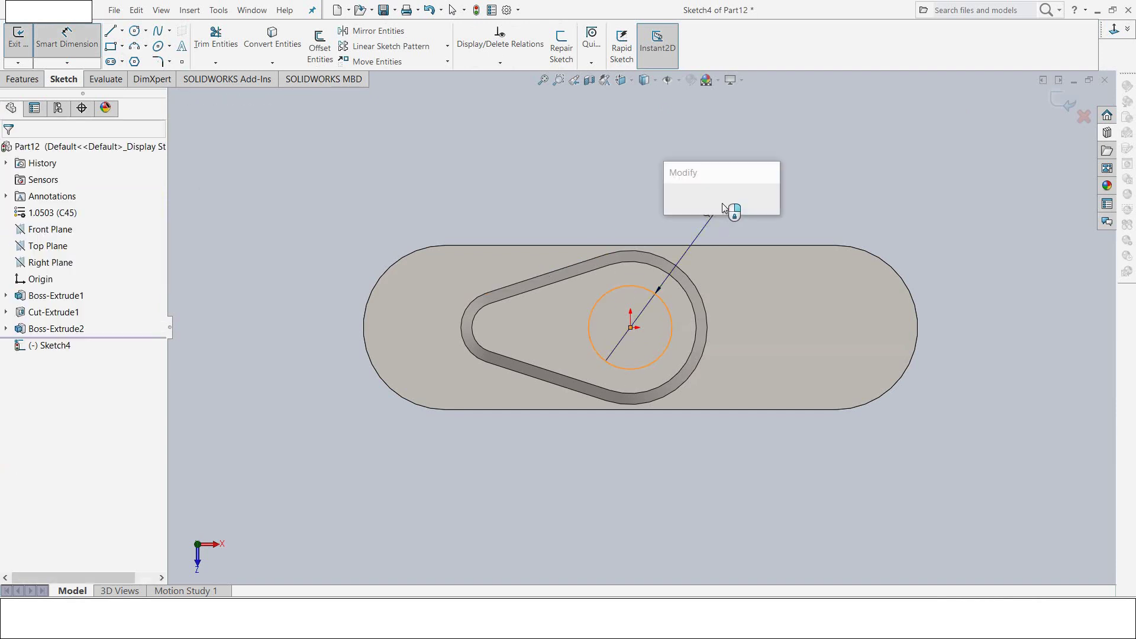
type("60")
key("Return")
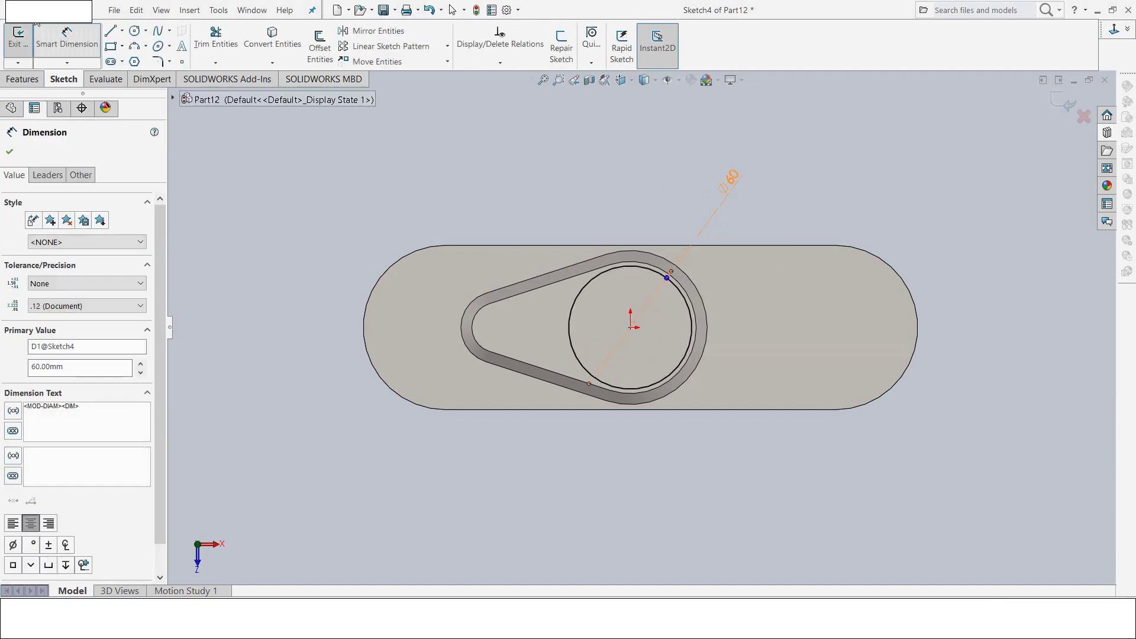
Step: Cut the 60 mm circle 15 mm deep into the boss
left_click(13, 43)
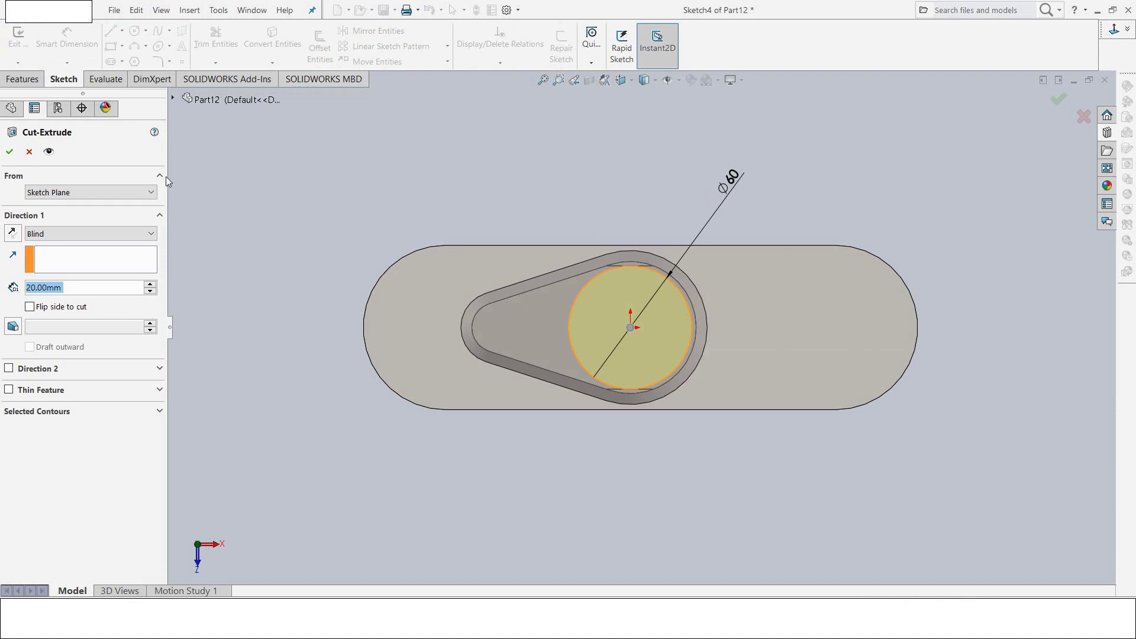
type("15")
key("Return")
mouse_move(195, 385)
middle_mouse_down()
mouse_move(254, 266)
mouse_move(299, 224)
middle_mouse_up()
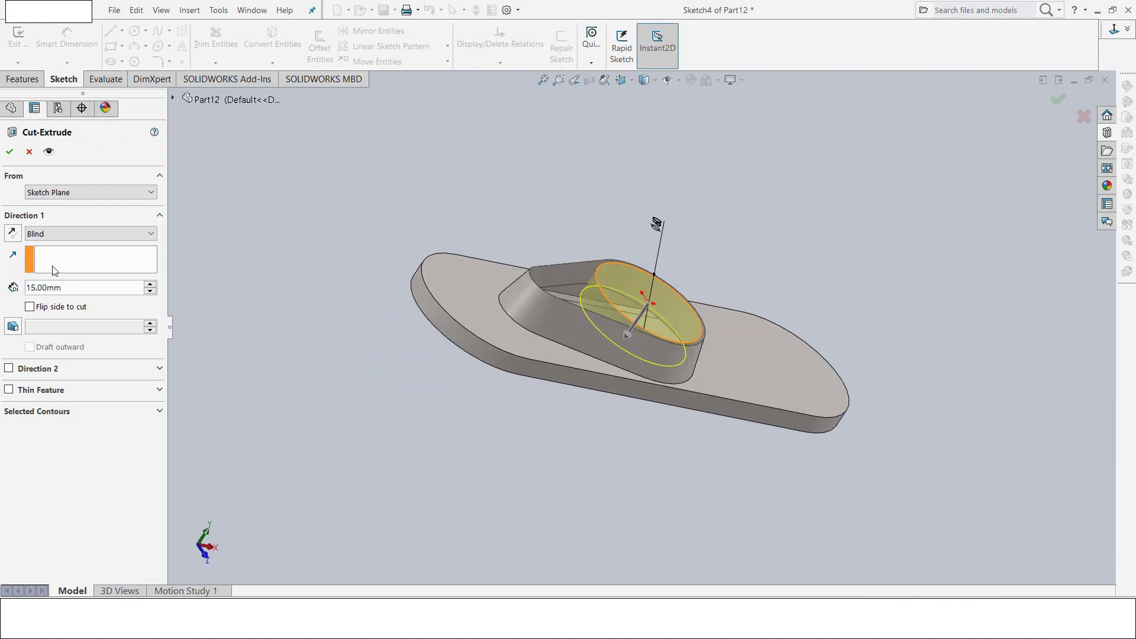
left_click(9, 154)
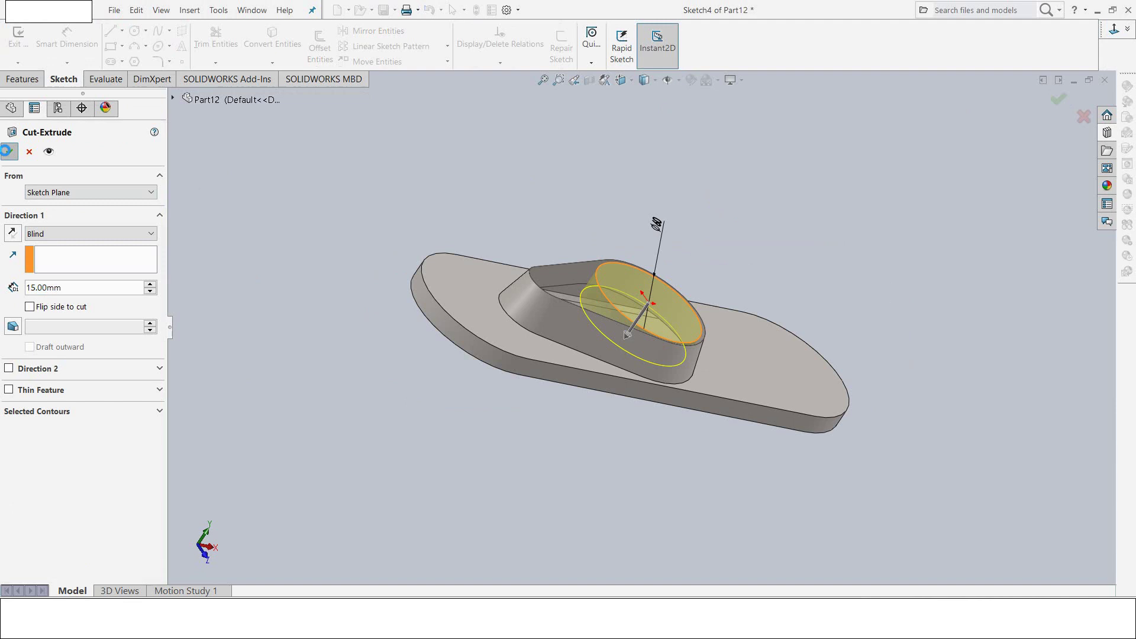
left_click(325, 406)
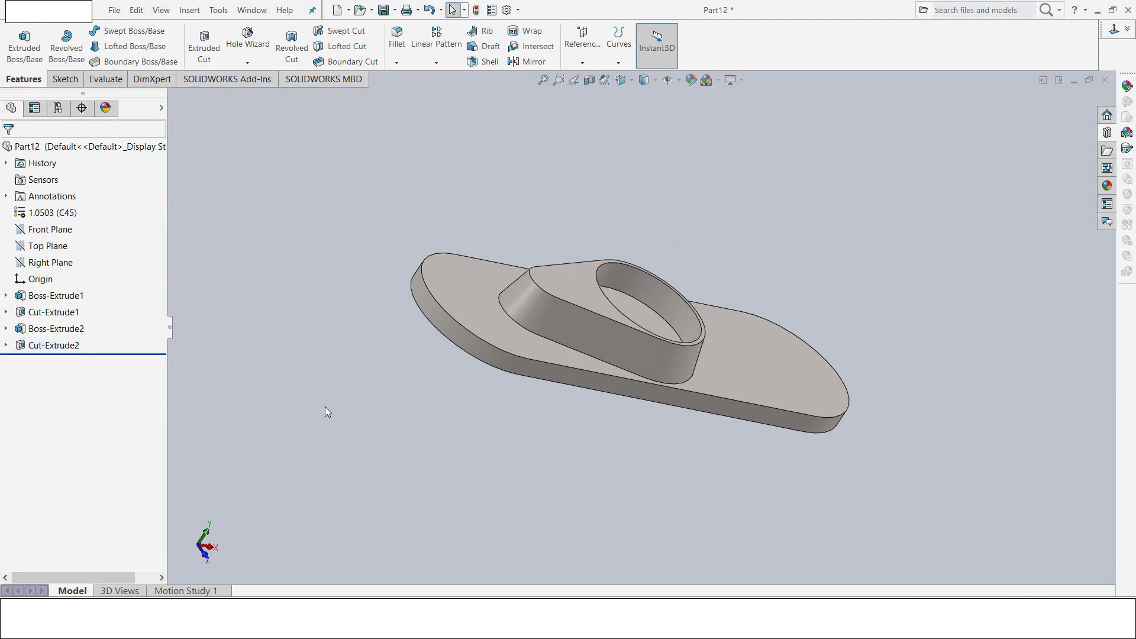
Step: Sketch on the boss top face and convert the keyhole face outline into the sketch
key("ctrl+5")
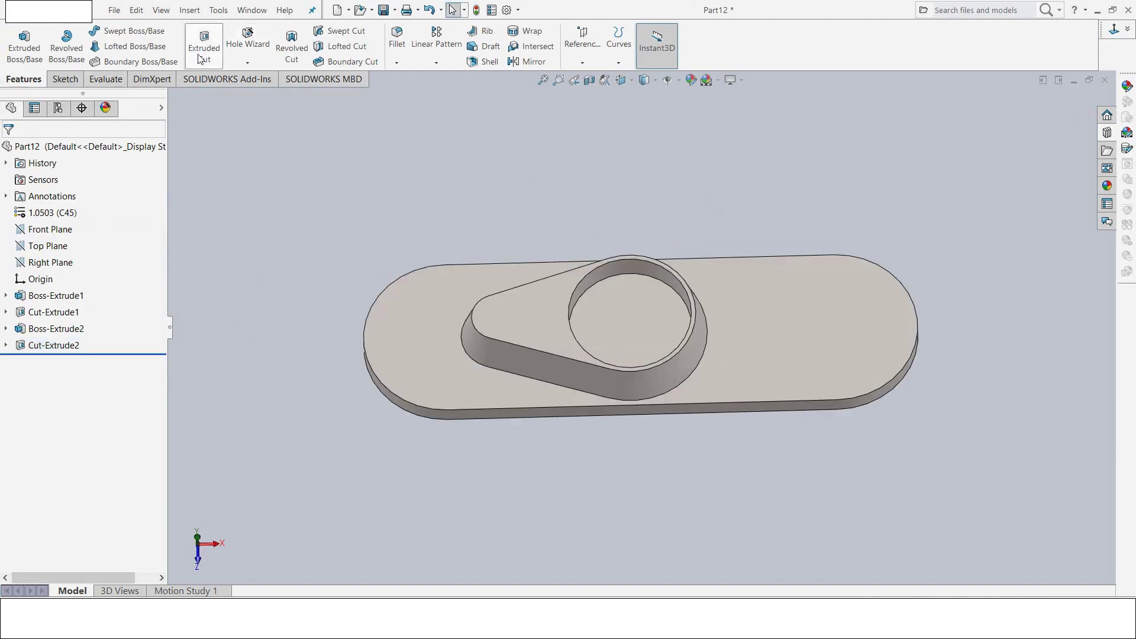
left_click(205, 42)
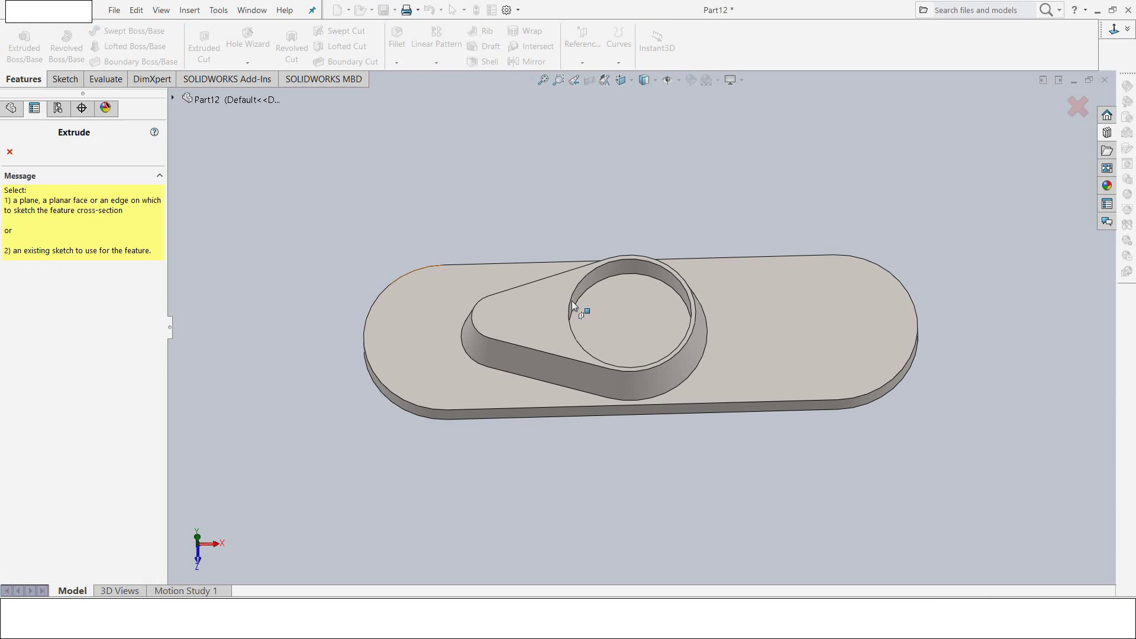
left_click(620, 321)
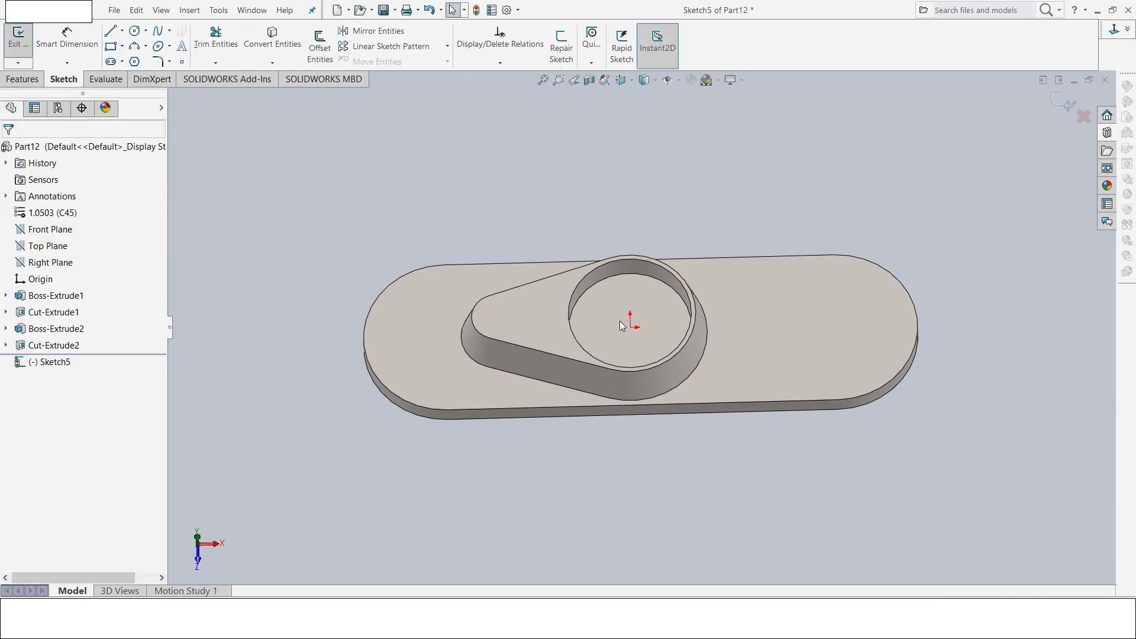
left_click(261, 47)
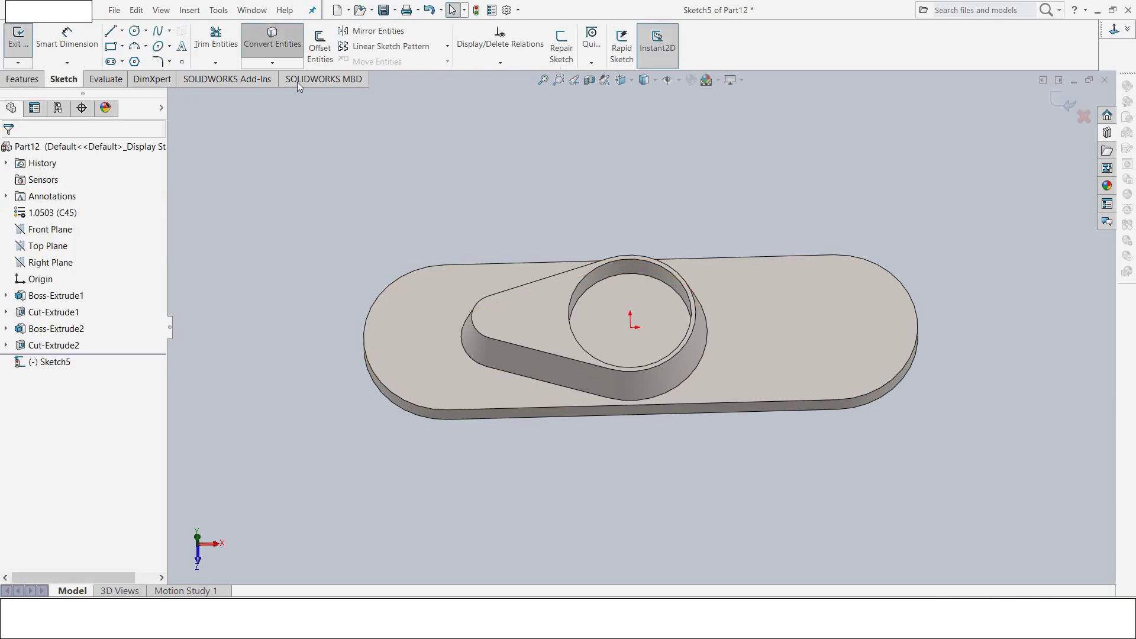
left_click(506, 318)
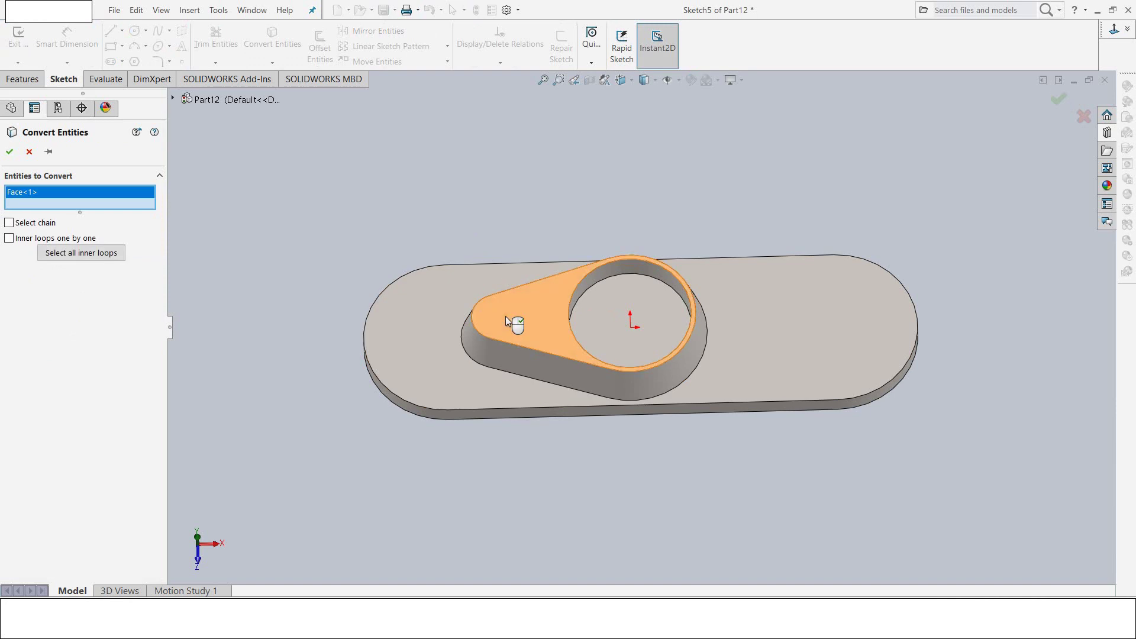
left_click(10, 154)
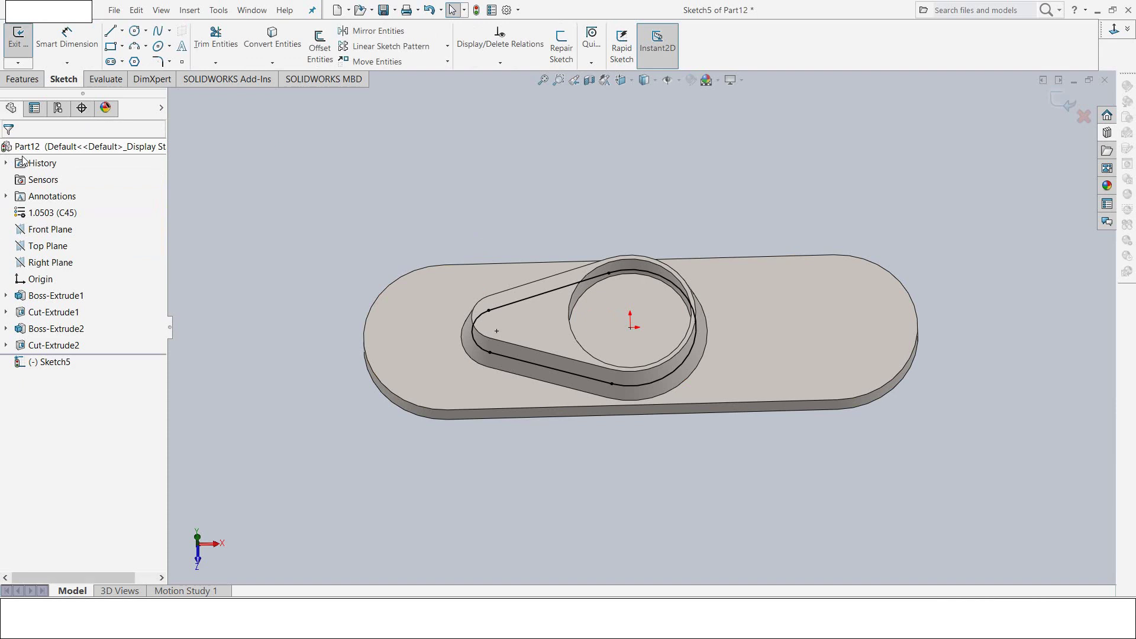
Step: Cut the converted keyhole outline 3 mm deep
left_click(20, 46)
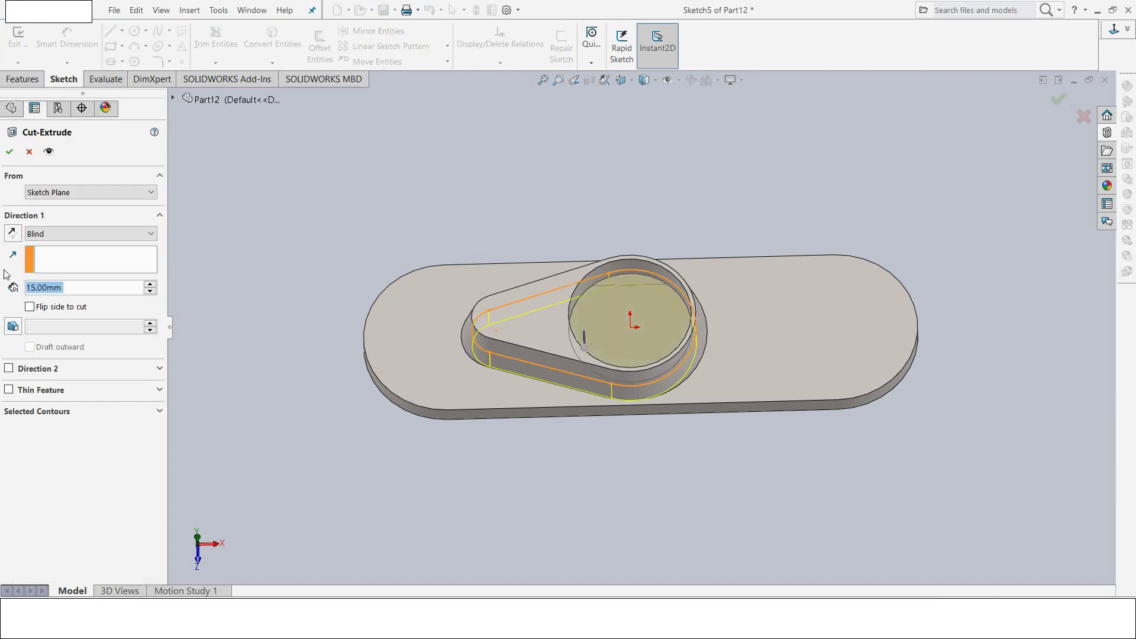
type("3")
key("Return")
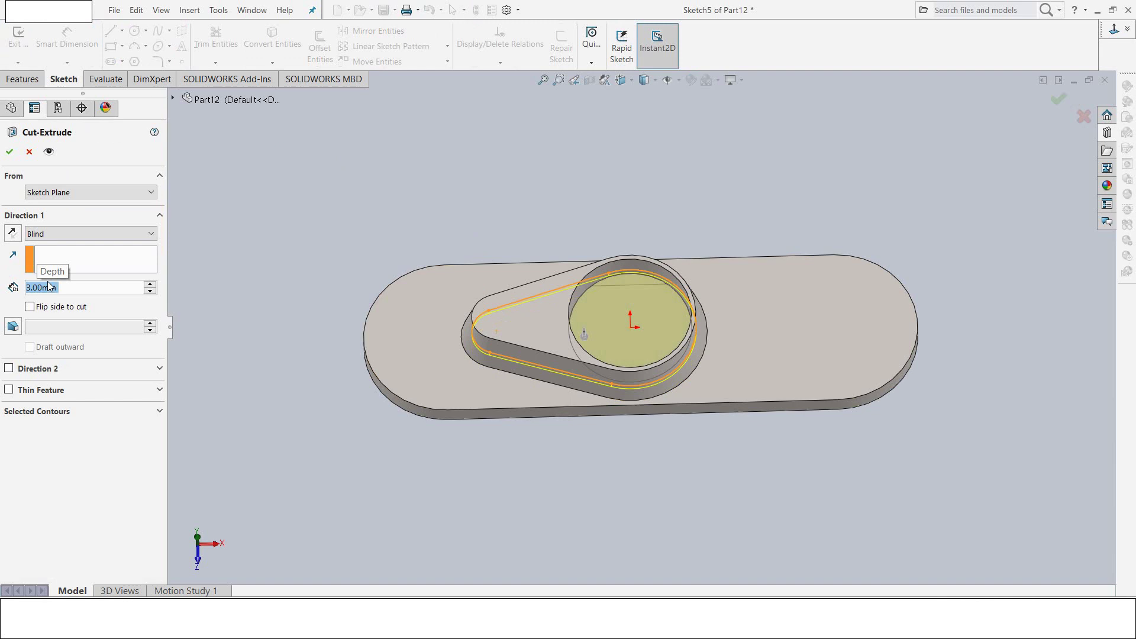
mouse_move(254, 408)
middle_mouse_down()
mouse_move(264, 332)
mouse_move(218, 317)
mouse_move(208, 338)
mouse_move(220, 334)
mouse_move(201, 330)
middle_mouse_up()
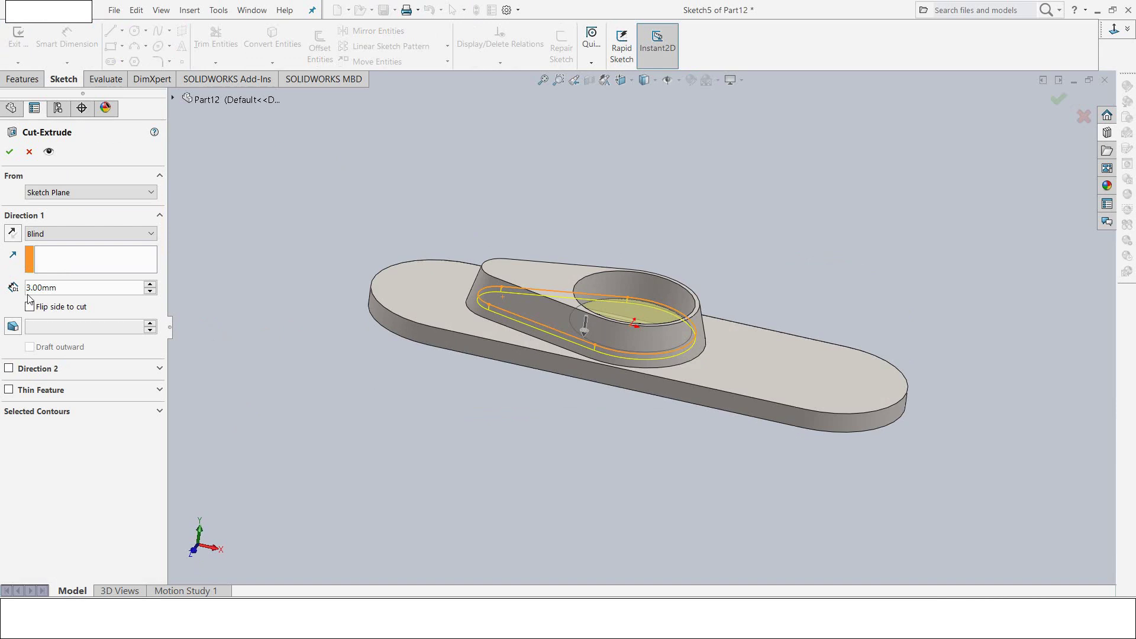
left_click(10, 152)
mouse_move(456, 396)
middle_mouse_down()
mouse_move(438, 424)
mouse_move(459, 388)
mouse_move(459, 456)
middle_mouse_up()
left_click(441, 466)
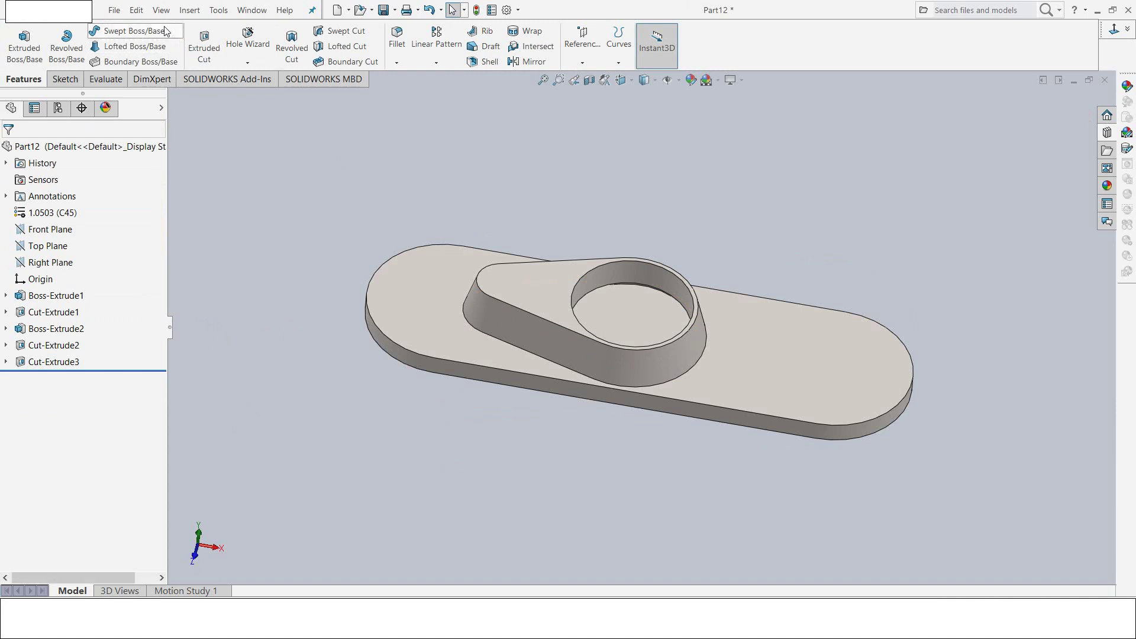
Step: Sketch a 16 mm diameter circle centred on the narrow slot end
left_click(204, 44)
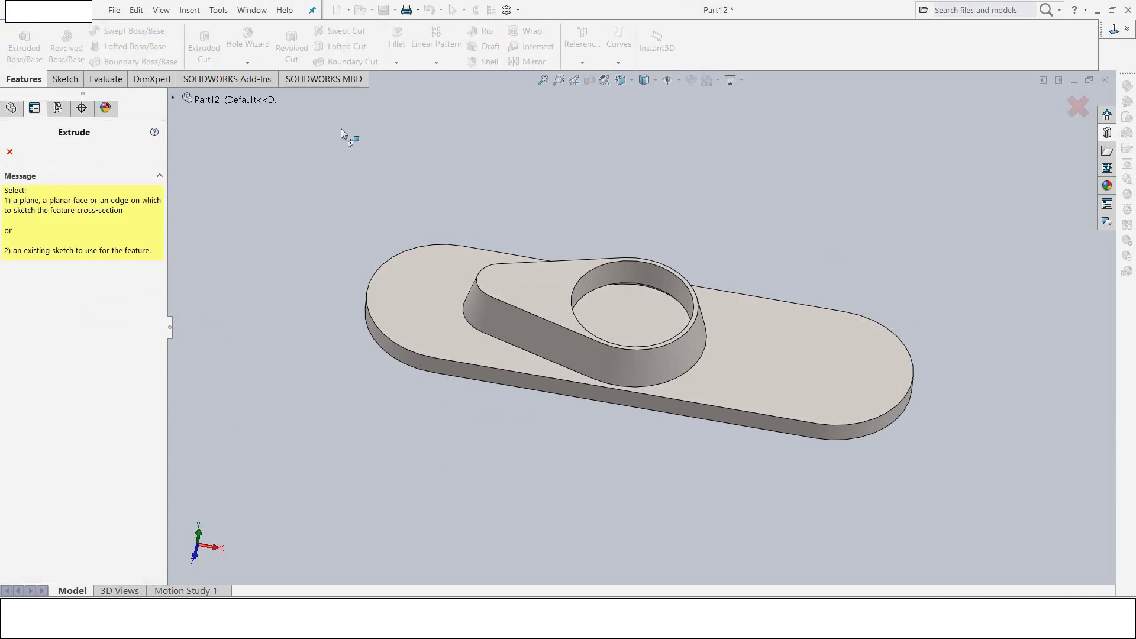
left_click(586, 257)
left_click(1111, 30)
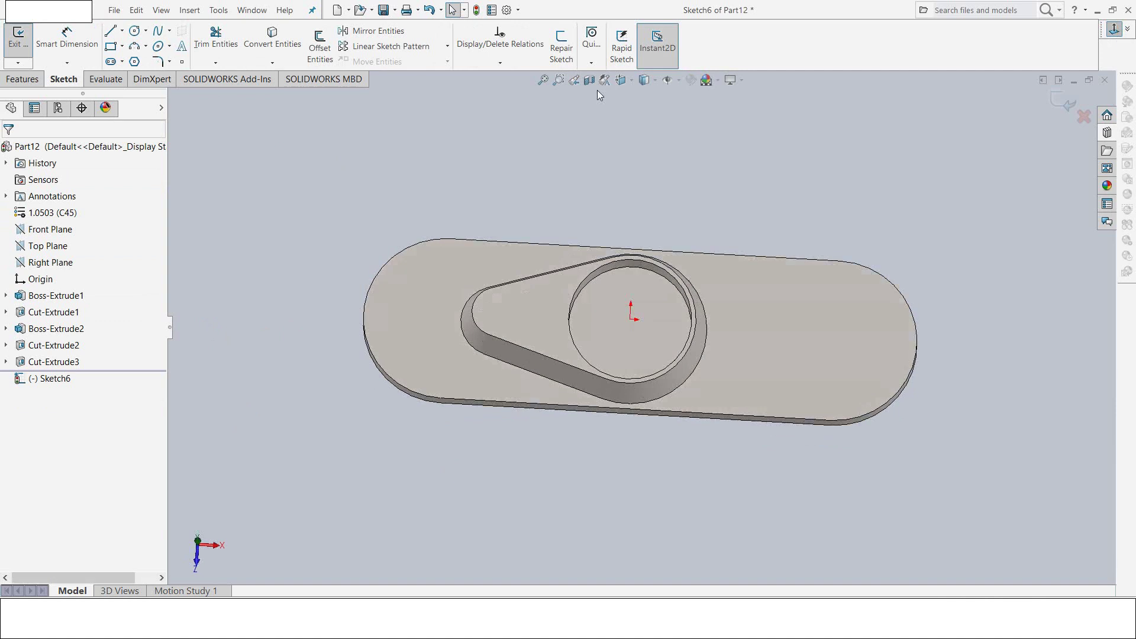
left_click(134, 30)
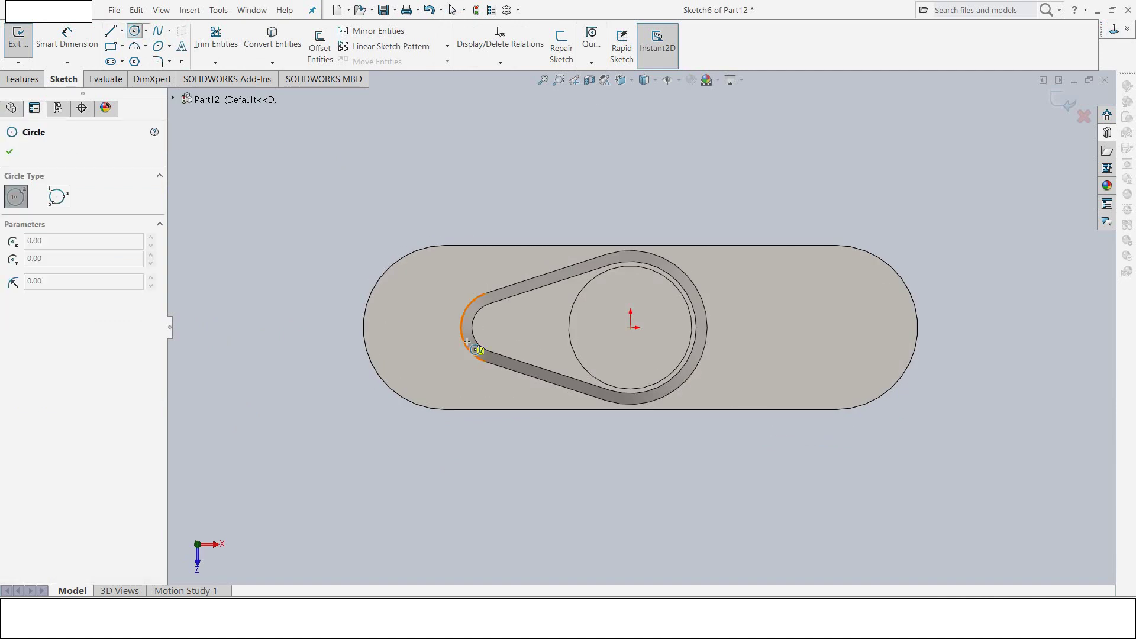
left_click(496, 327)
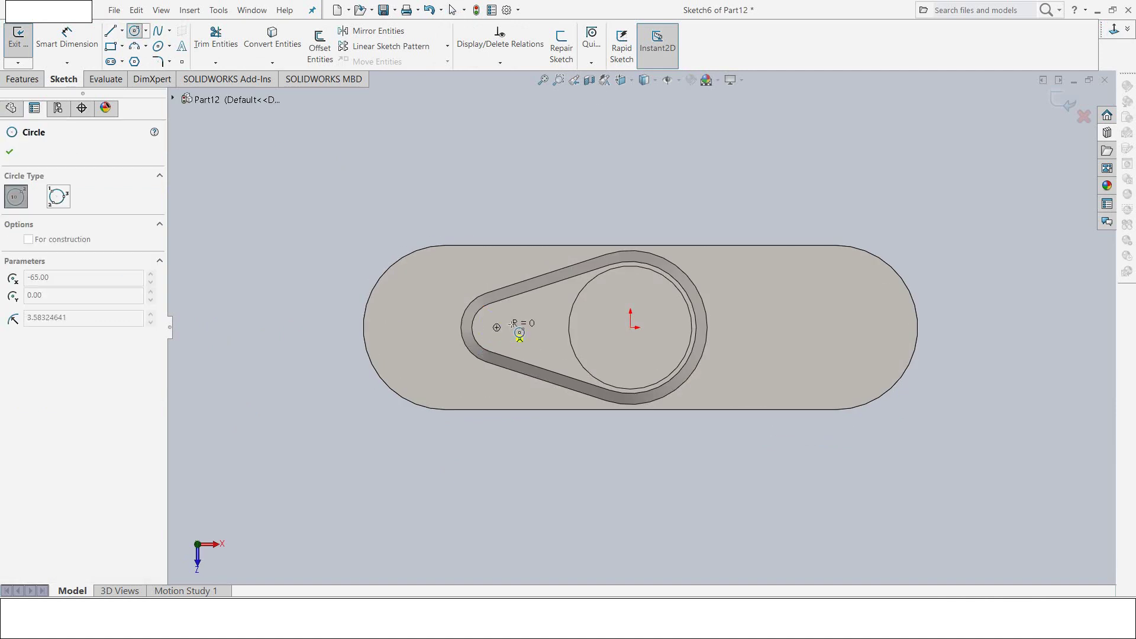
left_click(516, 329)
left_click(68, 37)
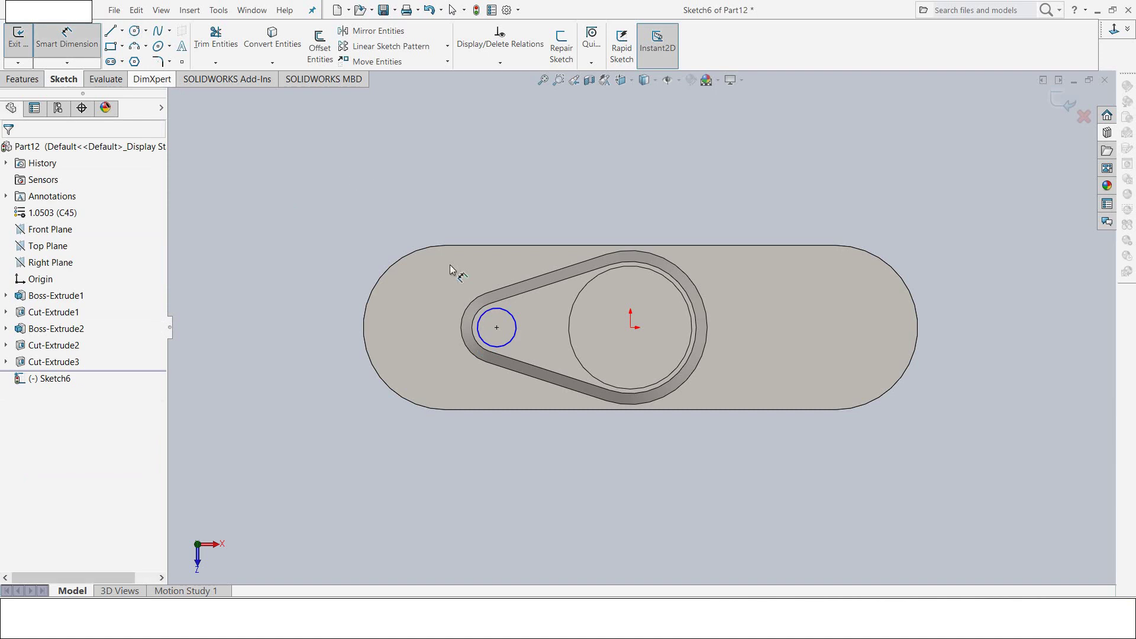
left_click(500, 308)
left_click(516, 225)
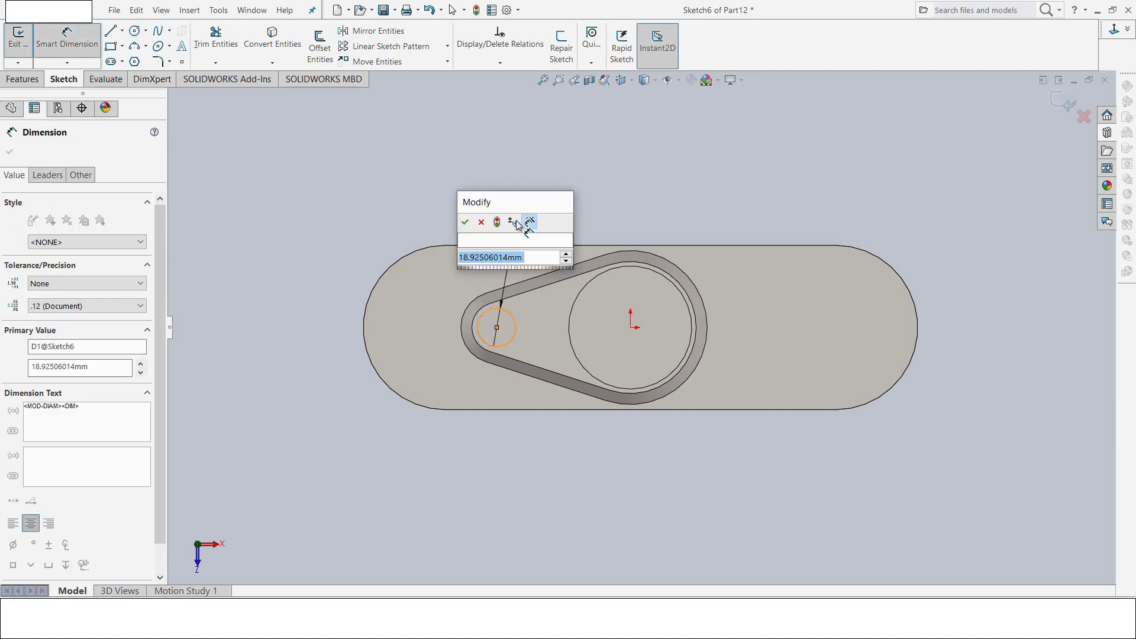
type("16")
key("Return")
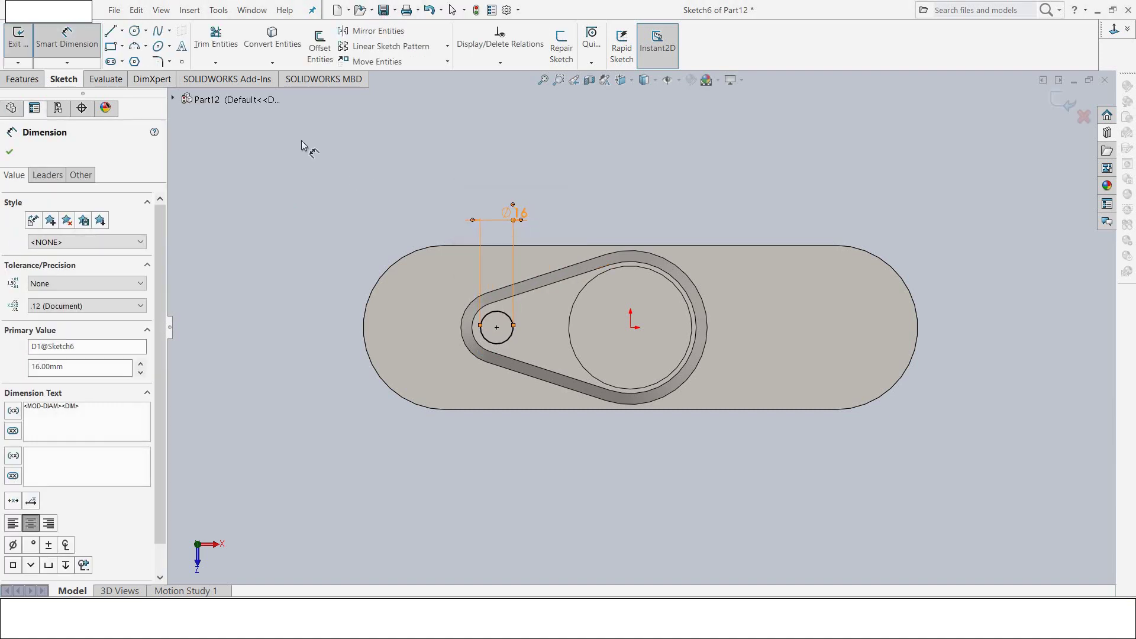
Step: Cut the 16 mm circle 15 mm deep into the part
left_click(7, 41)
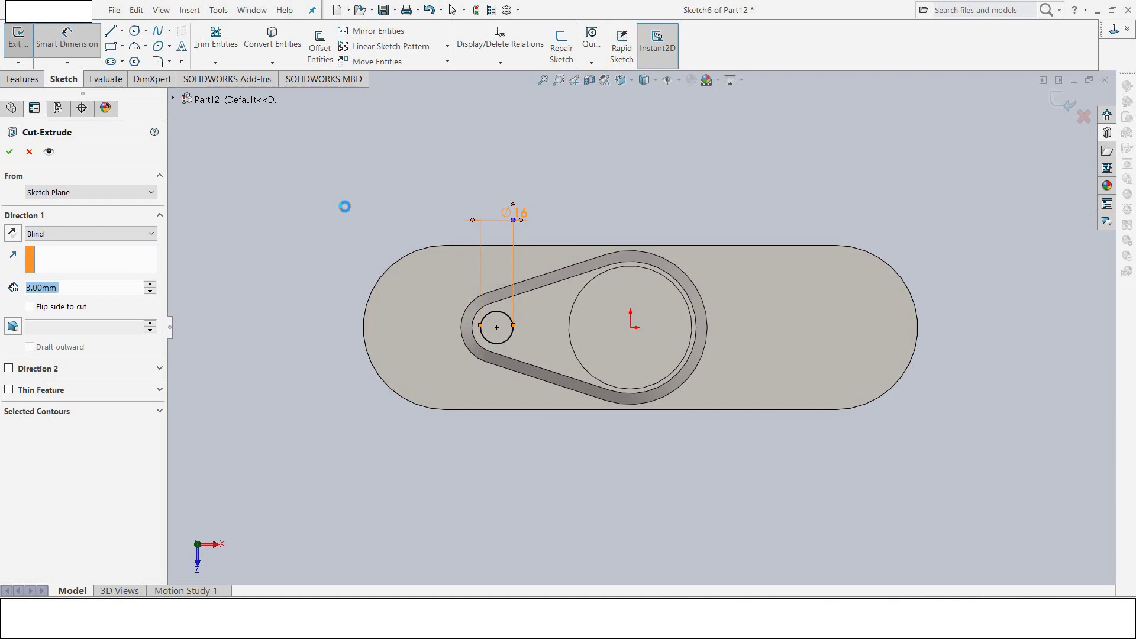
type("15")
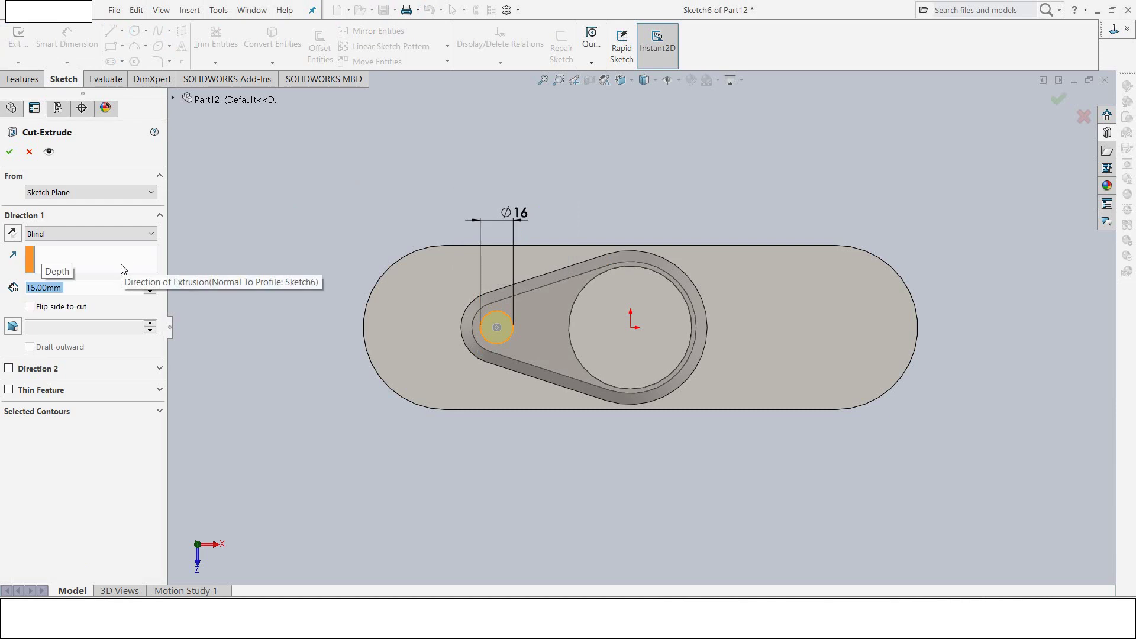
key("Return")
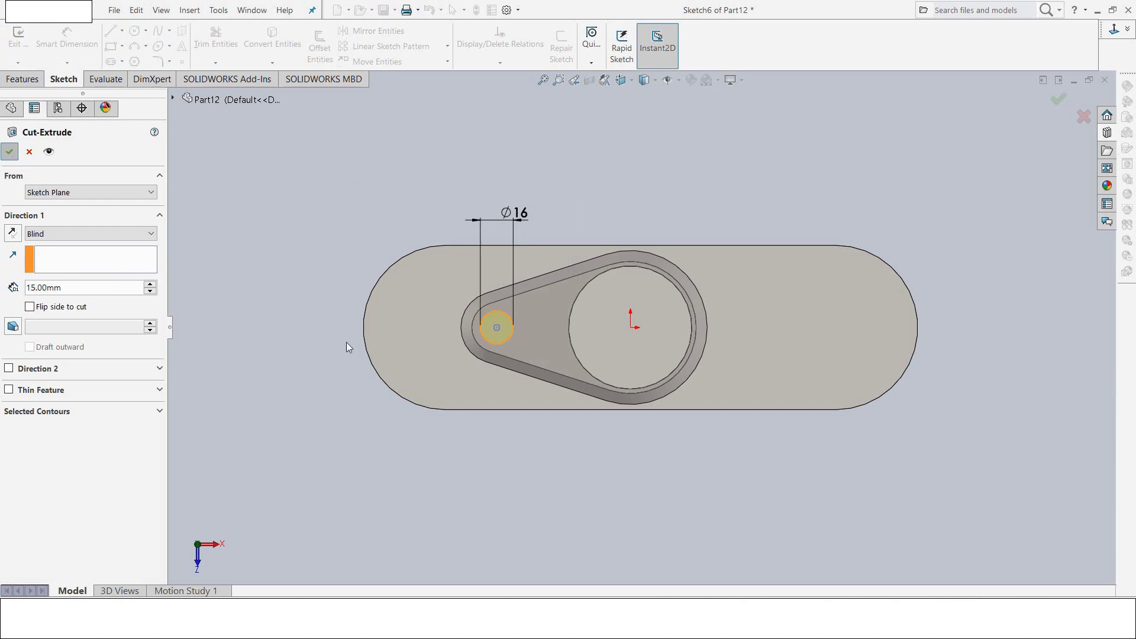
middle_click_drag(293, 364, 303, 230)
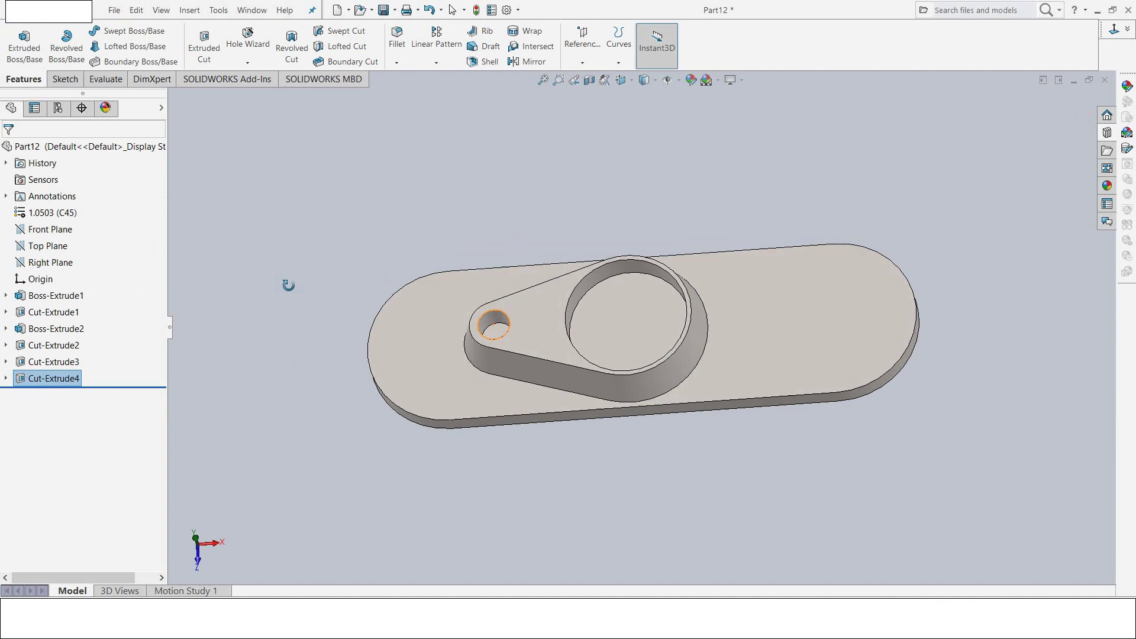
key("Escape")
key("Escape")
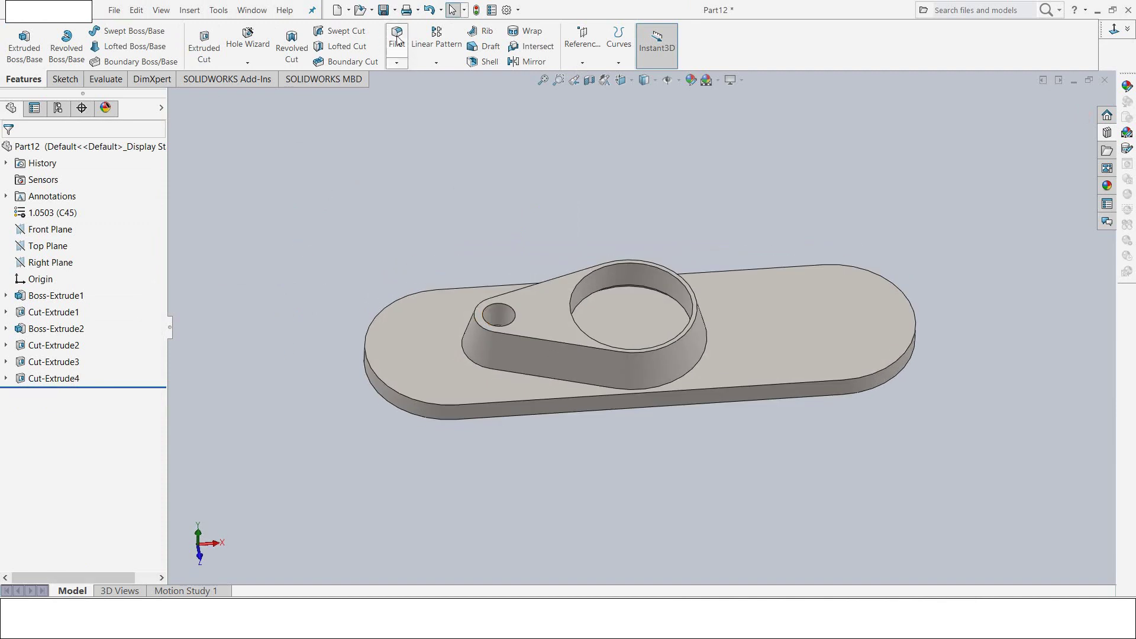
Step: Fillet the edge around the boss base with a 4 mm radius
left_click(398, 41)
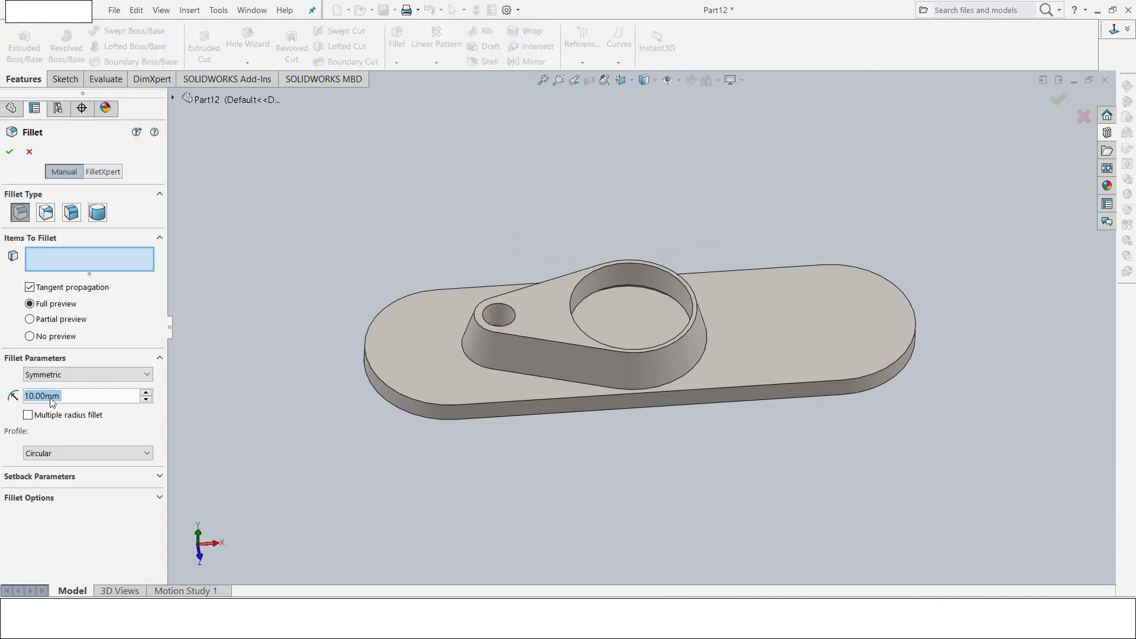
type("4")
key("Return")
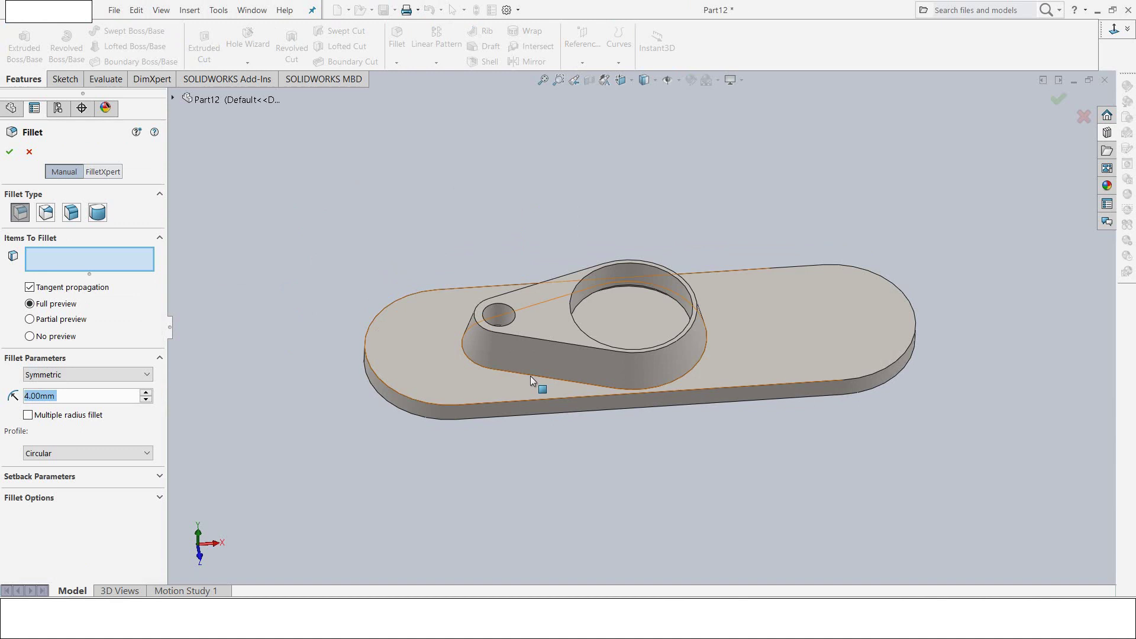
left_click(530, 375)
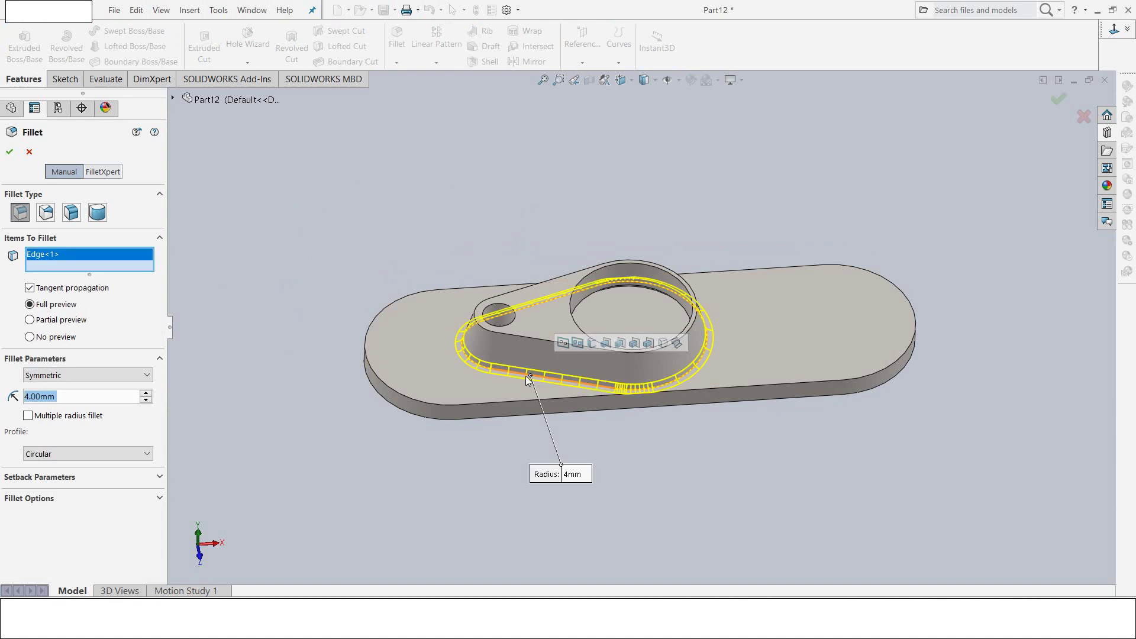
left_click(11, 152)
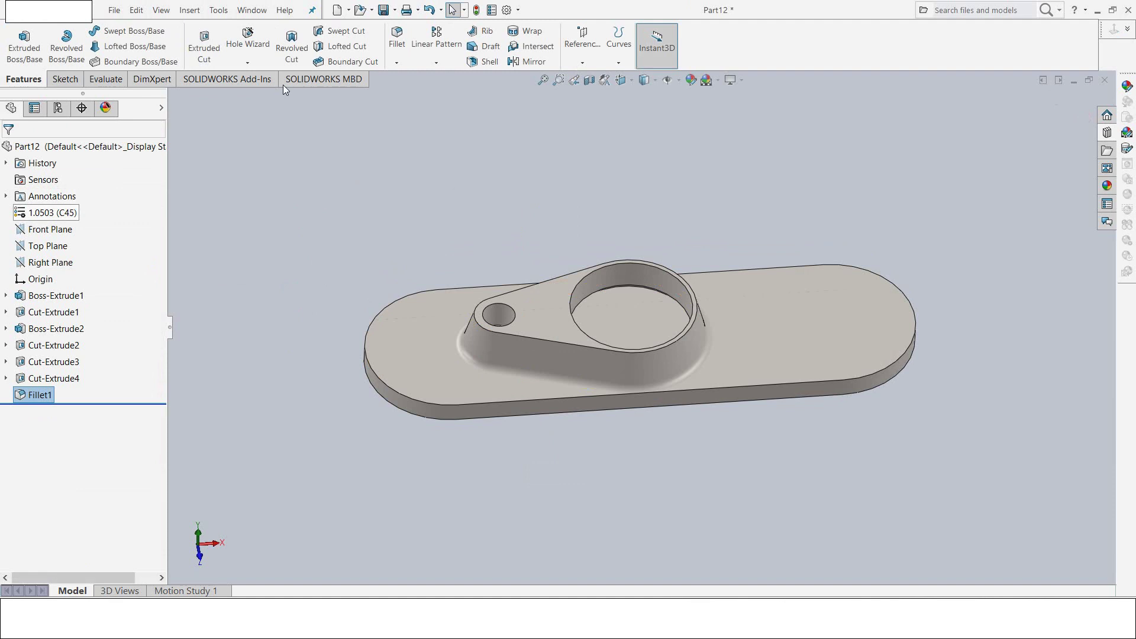
Step: Fillet the plate's outer top edge with a 1 mm radius
left_click(398, 36)
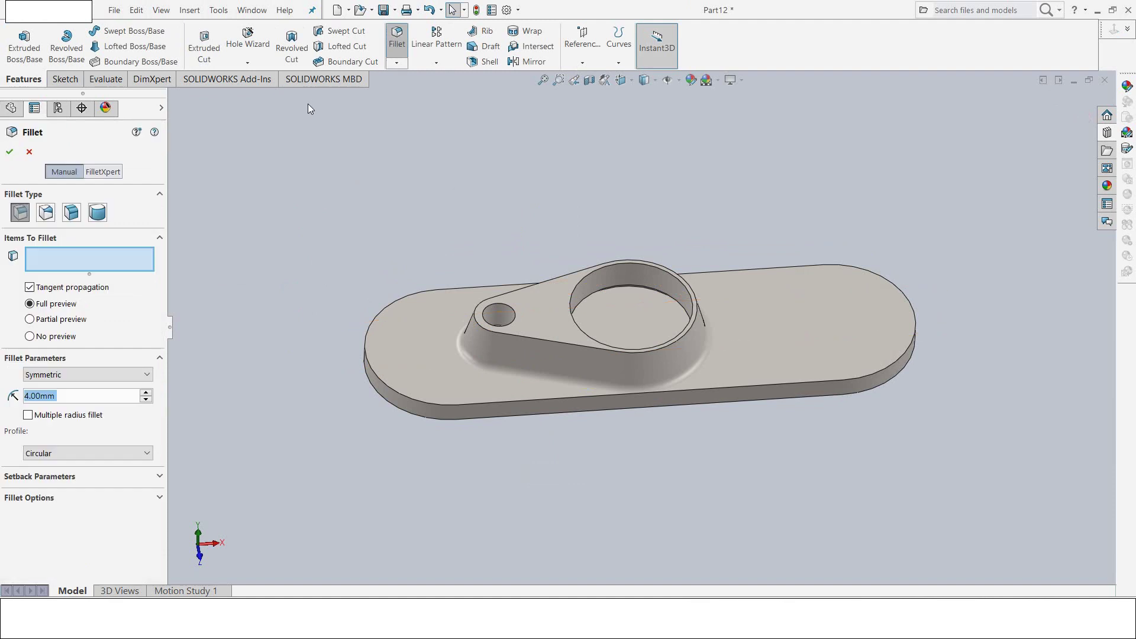
left_click(26, 380)
left_click(35, 384)
type("1")
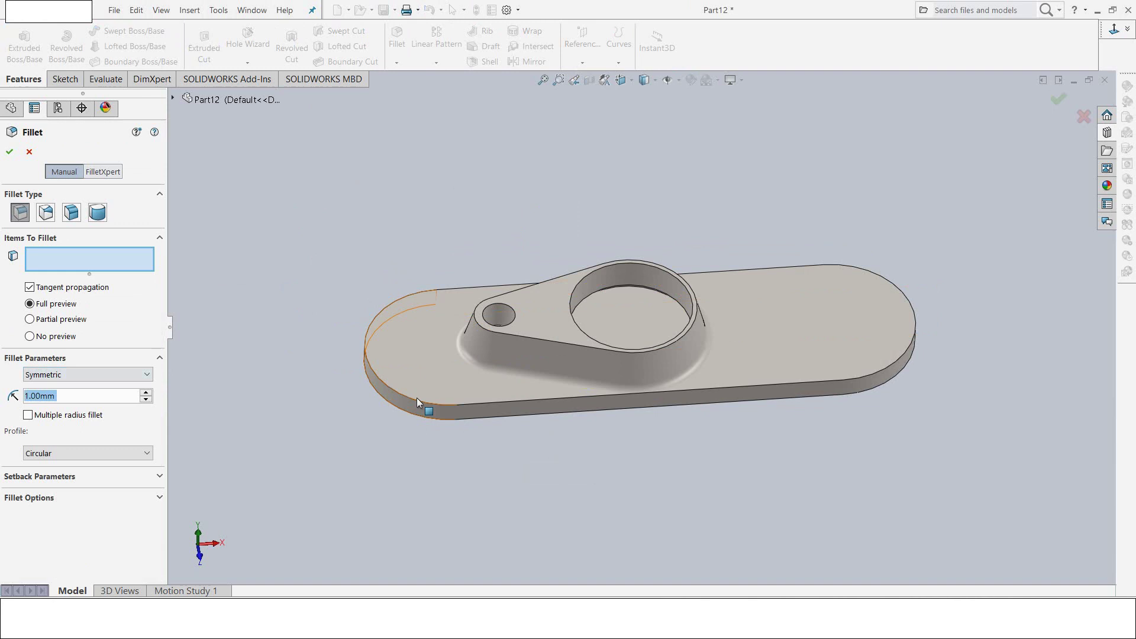
left_click(416, 398)
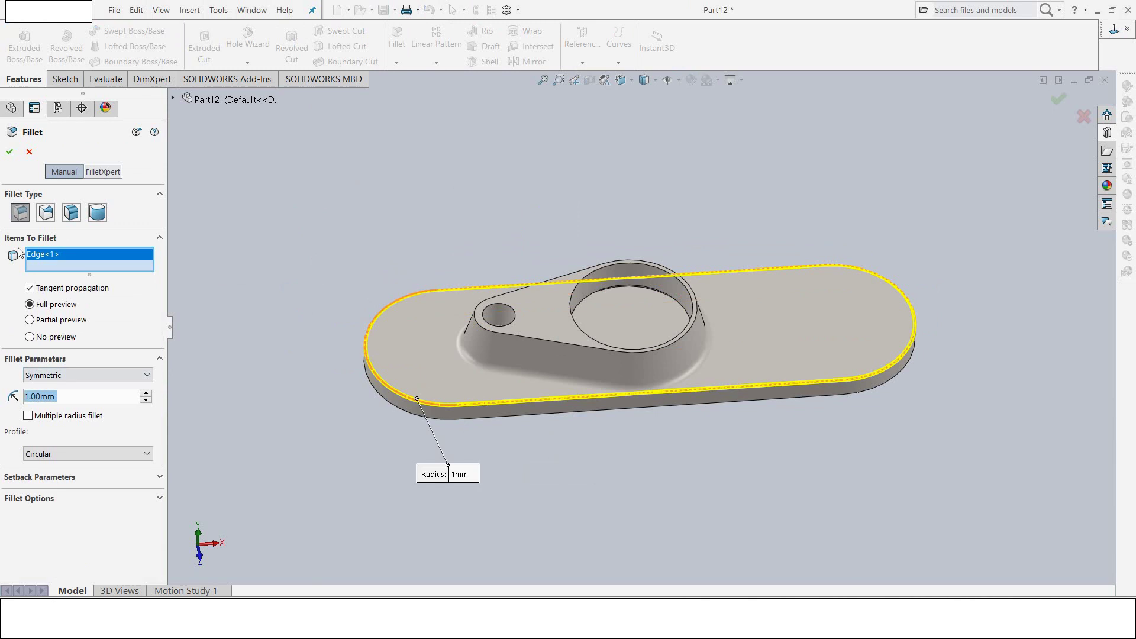
left_click(16, 154)
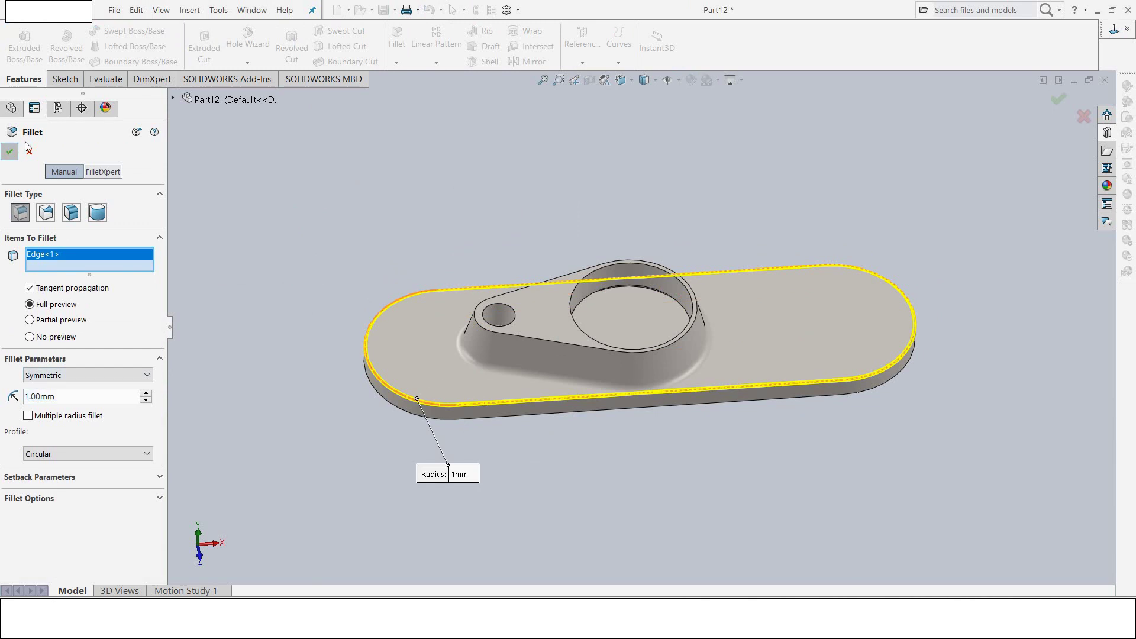
Step: Chamfer the rims of the small and large holes by 0.5 mm, removing a mistaken straight edge
left_click(396, 65)
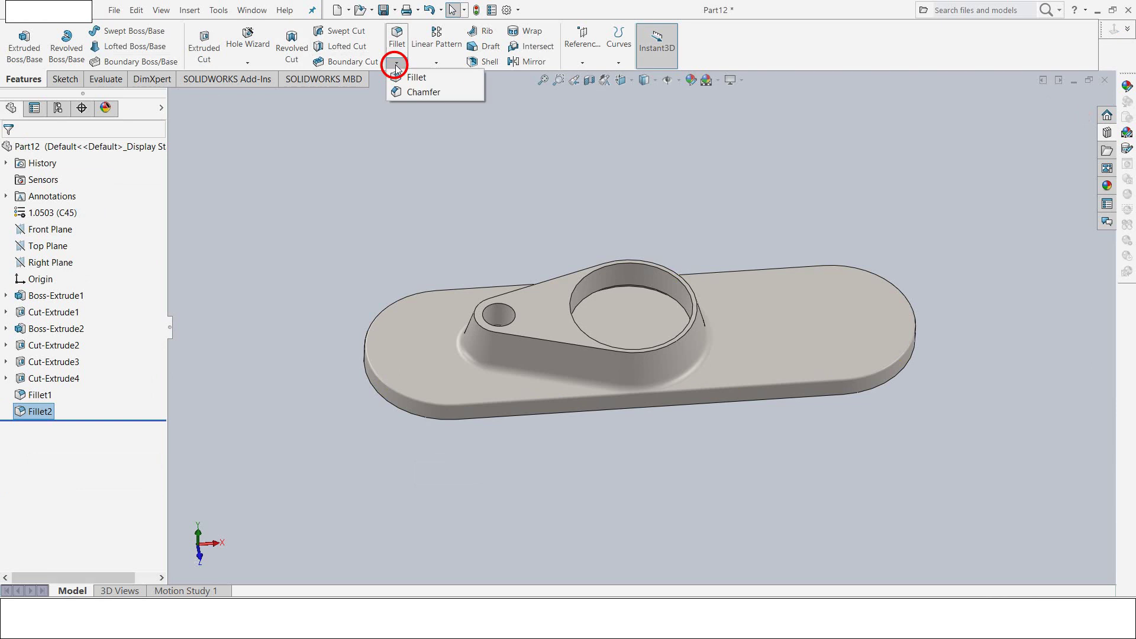
left_click(406, 93)
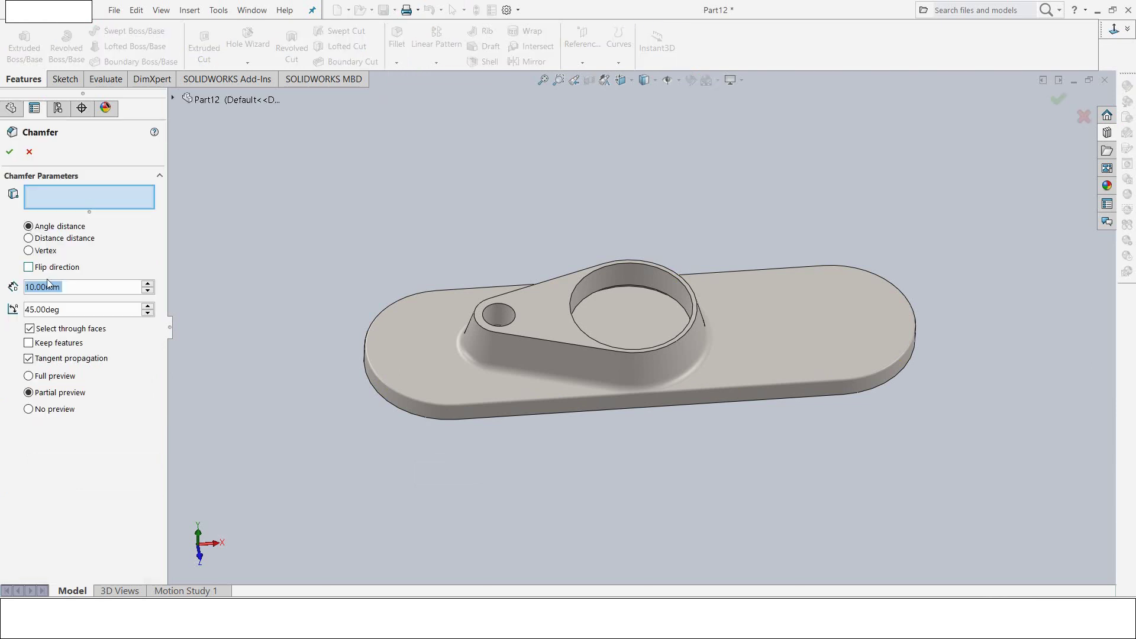
type("0.5")
key("Return")
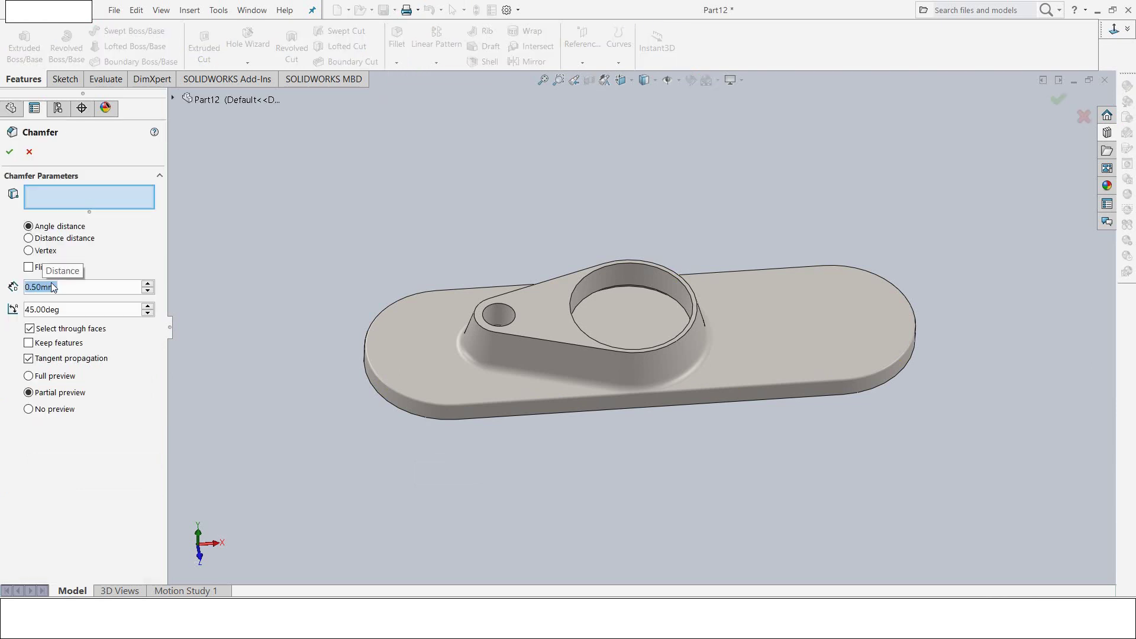
left_click(507, 319)
left_click(572, 305)
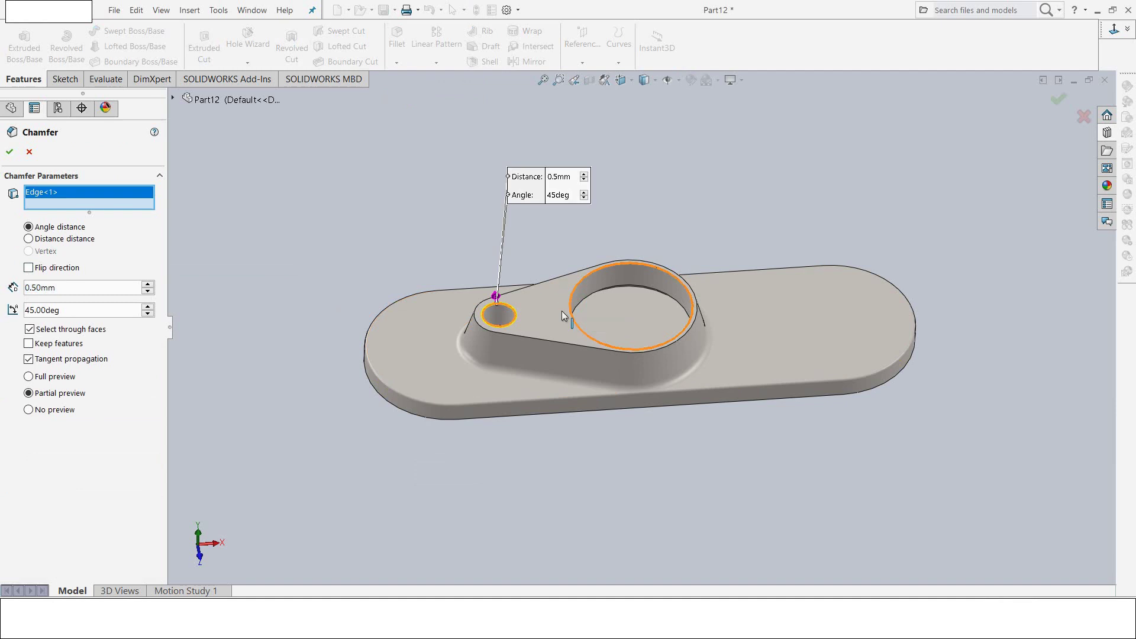
left_click(542, 339)
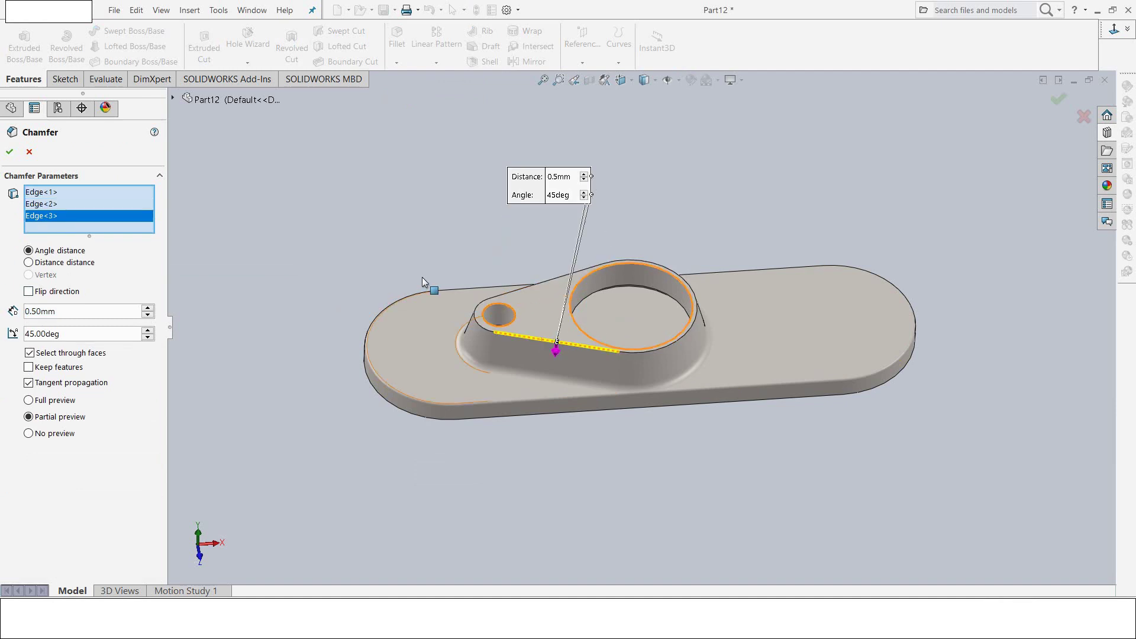
right_click(57, 219)
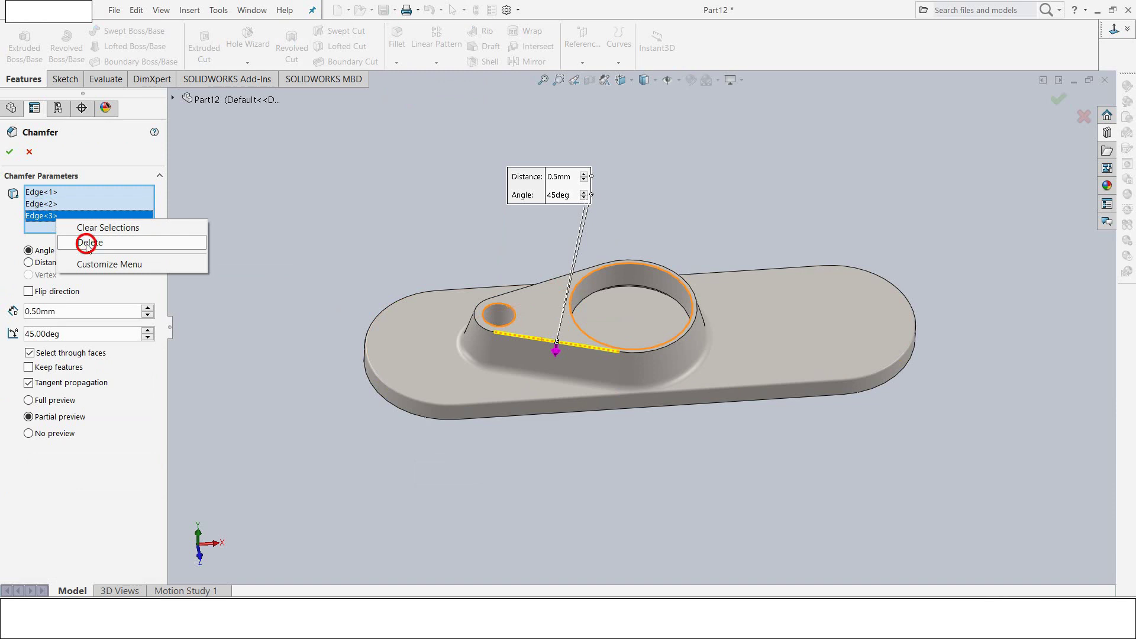
left_click(89, 242)
left_click(10, 151)
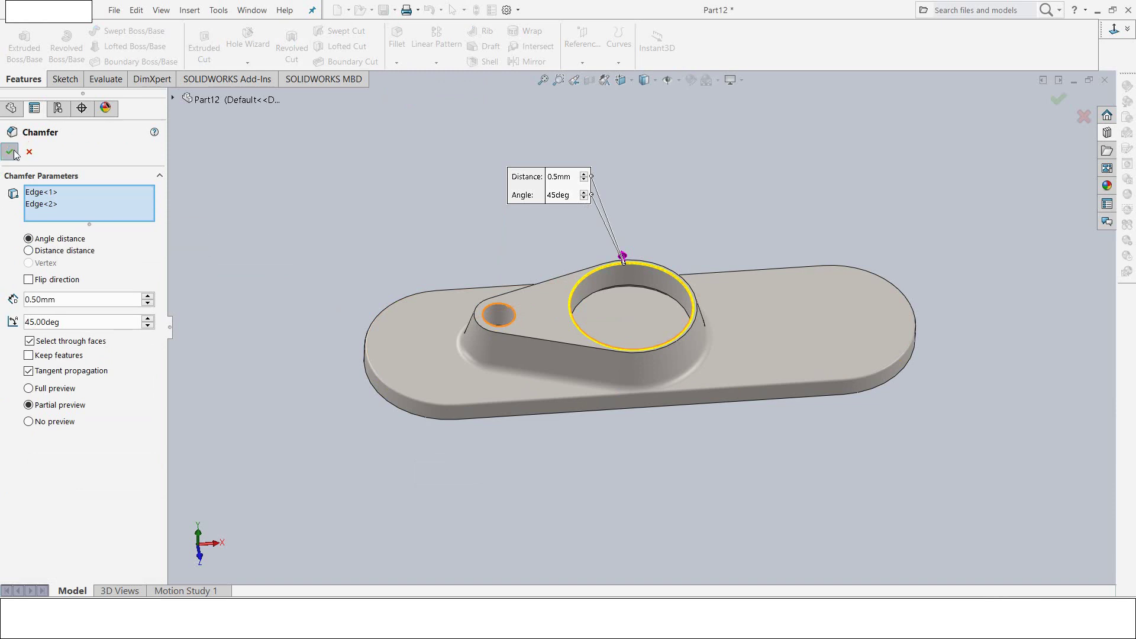
left_click(269, 187)
Step: Orbit the chamfered part to inspect it from low, flat and side-on angles
mouse_move(327, 187)
middle_mouse_down()
mouse_move(350, 337)
mouse_move(342, 233)
mouse_move(416, 394)
mouse_move(461, 380)
mouse_move(431, 230)
mouse_move(470, 295)
middle_mouse_up()
key("Escape")
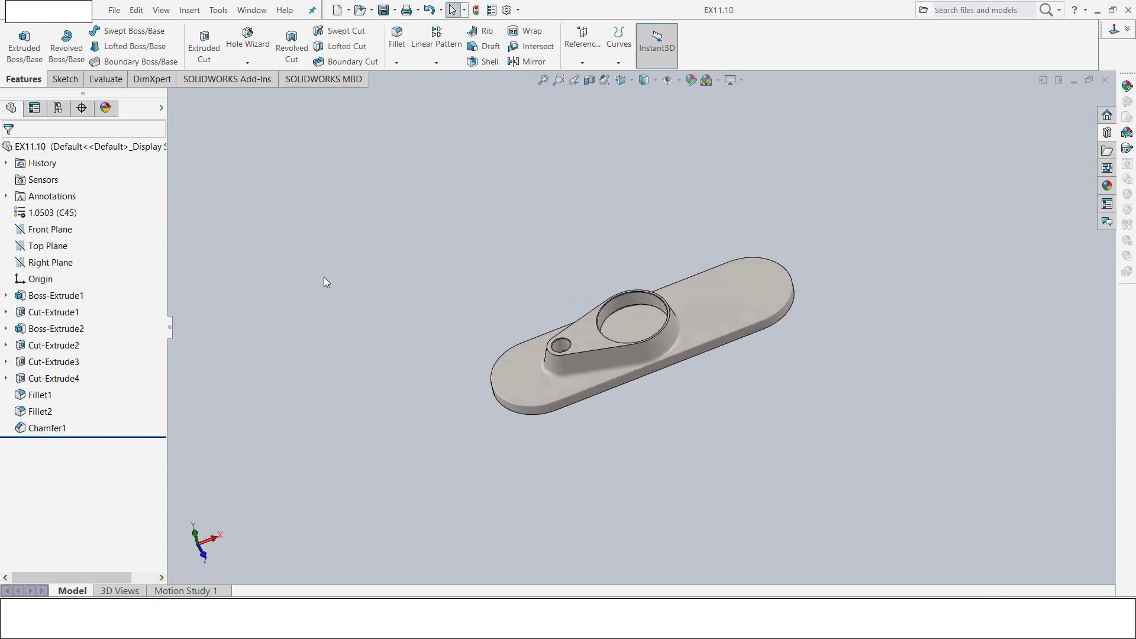
mouse_move(324, 281)
middle_mouse_down()
mouse_move(360, 292)
mouse_move(363, 268)
mouse_move(324, 228)
middle_mouse_up()
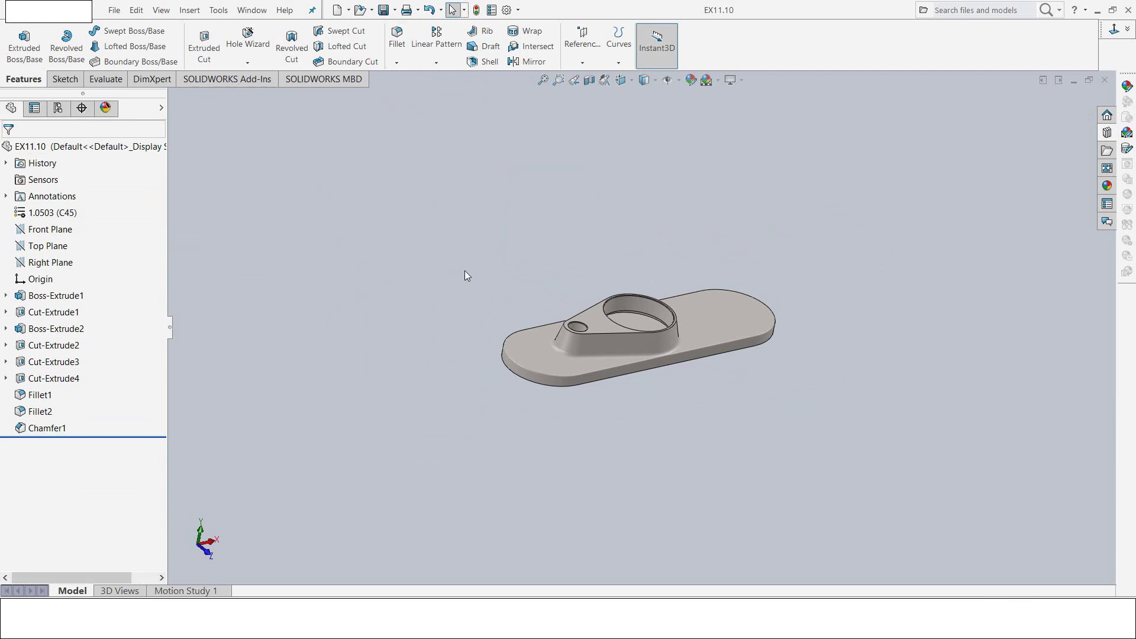
mouse_move(465, 274)
middle_mouse_down()
mouse_move(418, 347)
mouse_move(444, 257)
middle_mouse_up()
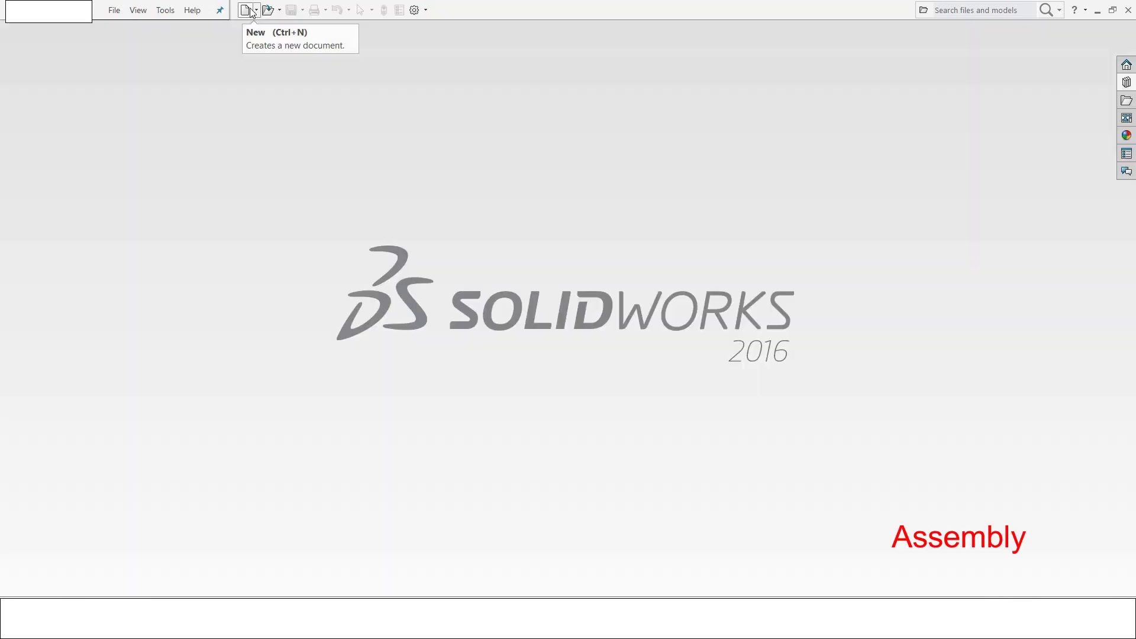
Step: Create a new assembly and place the EX11.10 plate as its first component
left_click(245, 10)
left_click(451, 309)
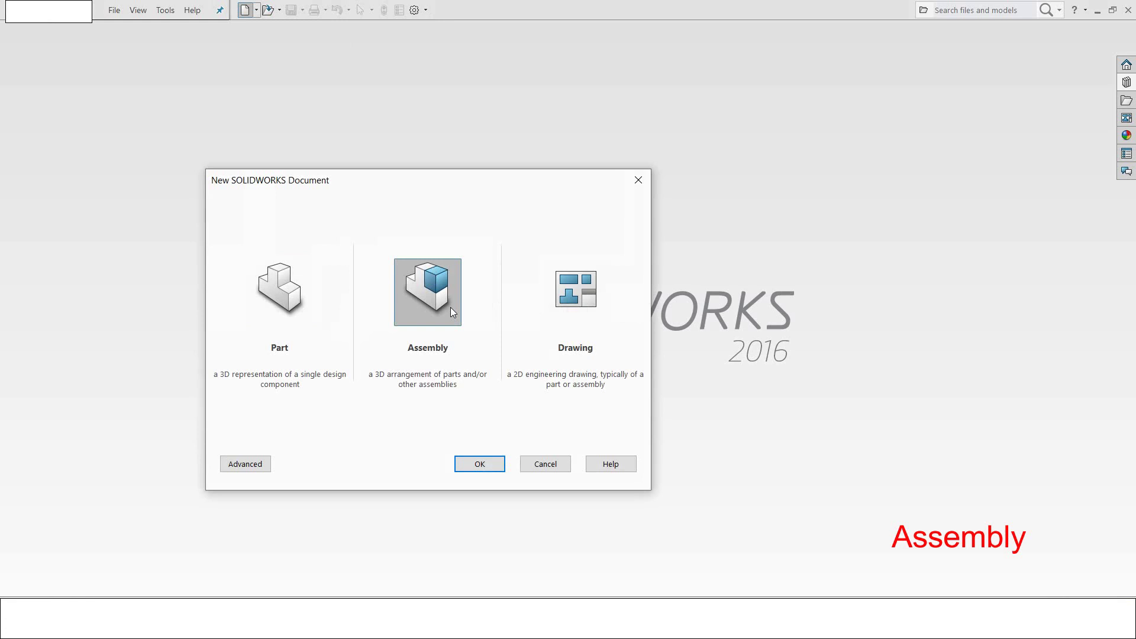
left_click(496, 461)
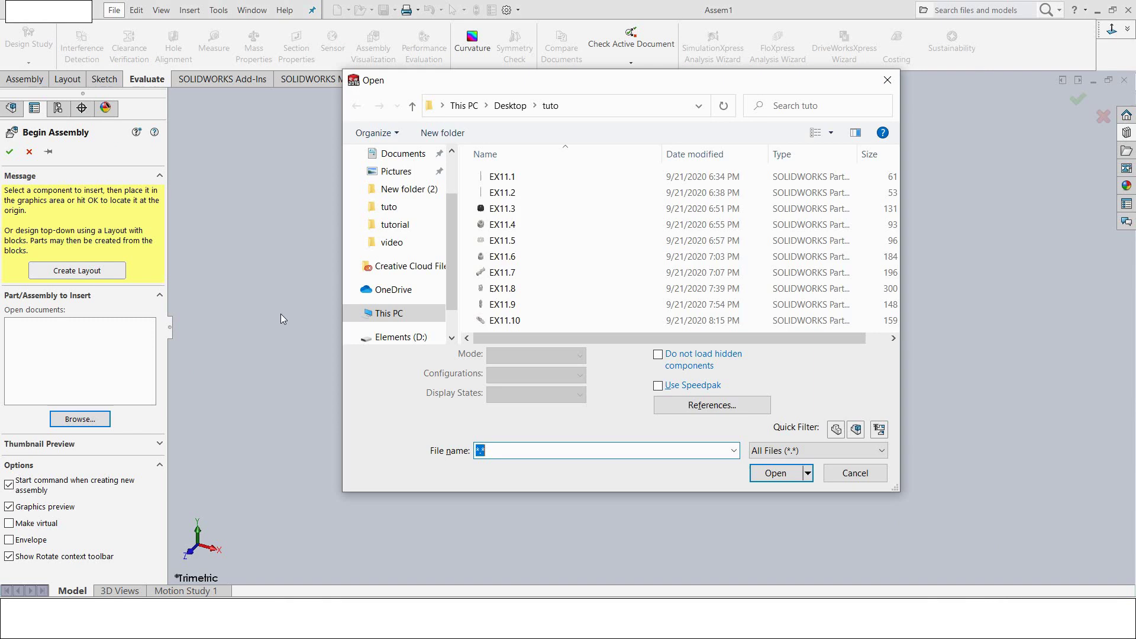
left_click(504, 321)
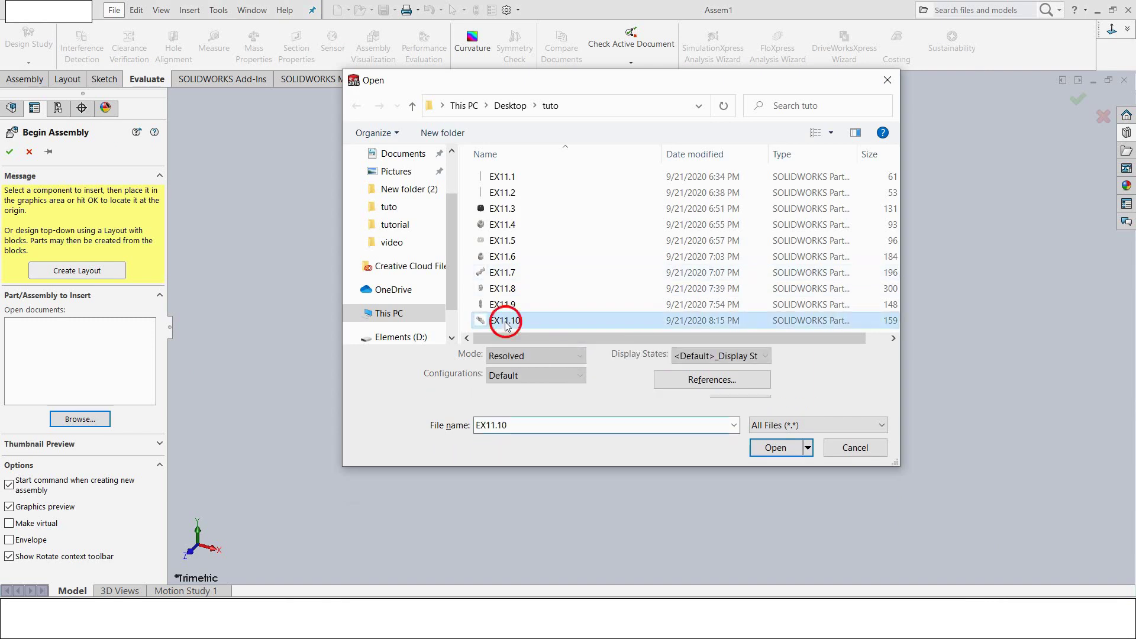
left_click(775, 447)
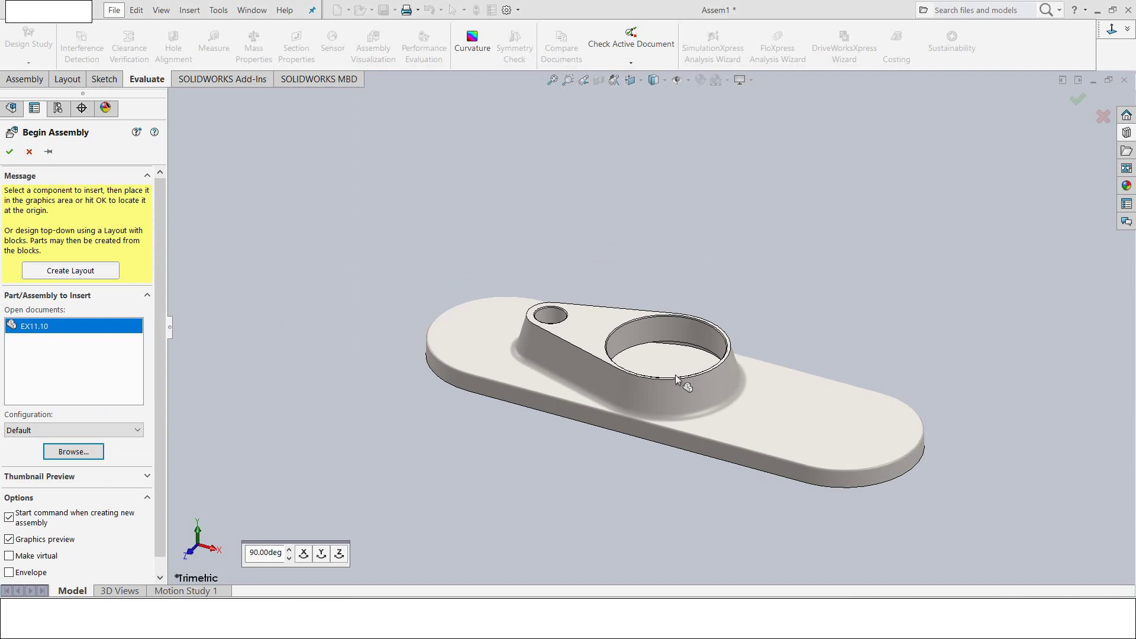
left_click(675, 374)
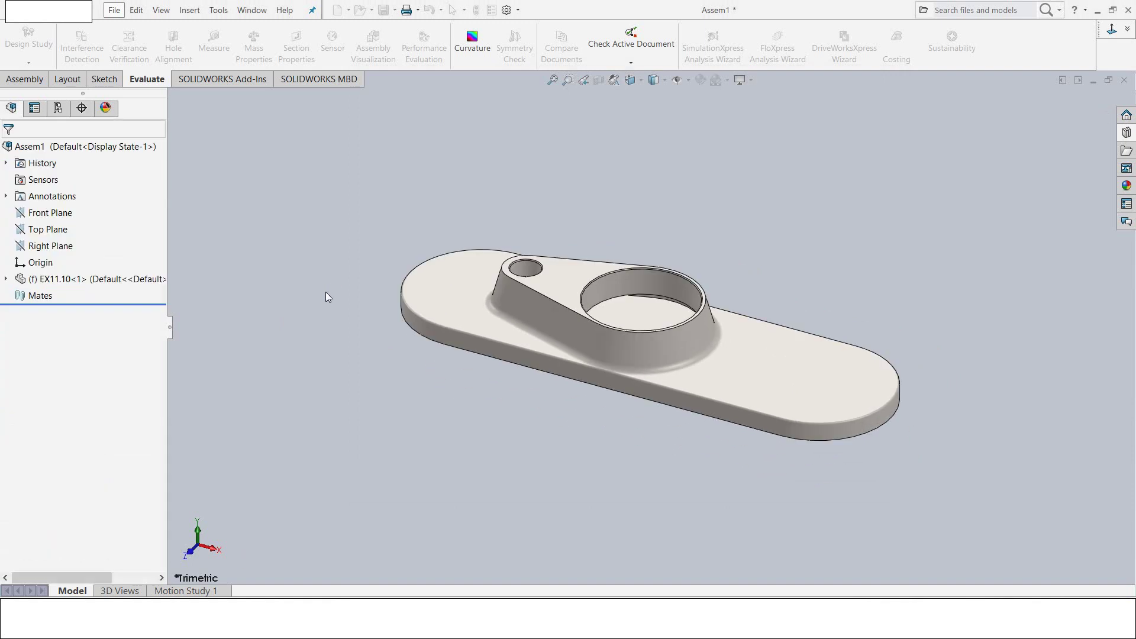
Step: Float EX11.10 and mate its origin coincident with the Assem1 origin
right_click(36, 280)
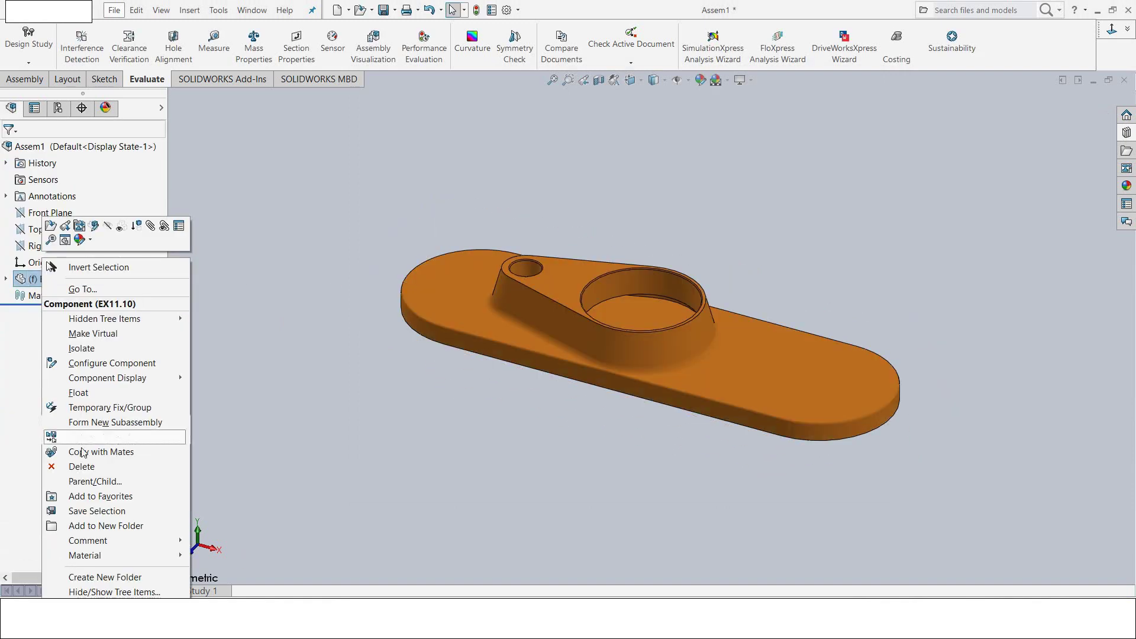
left_click(89, 393)
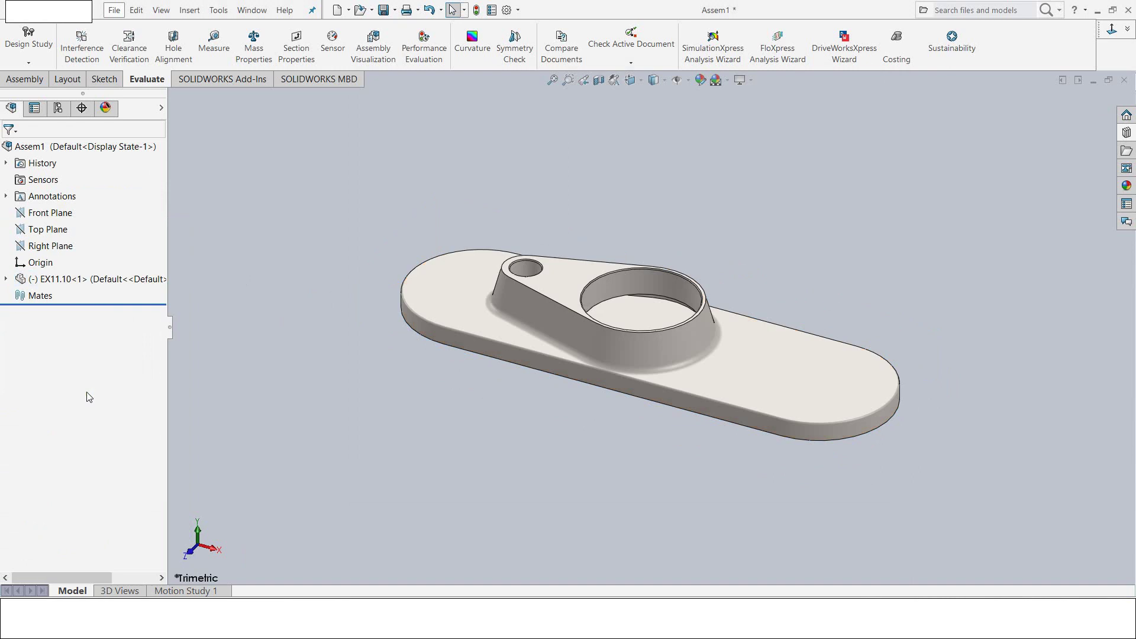
left_click(6, 280)
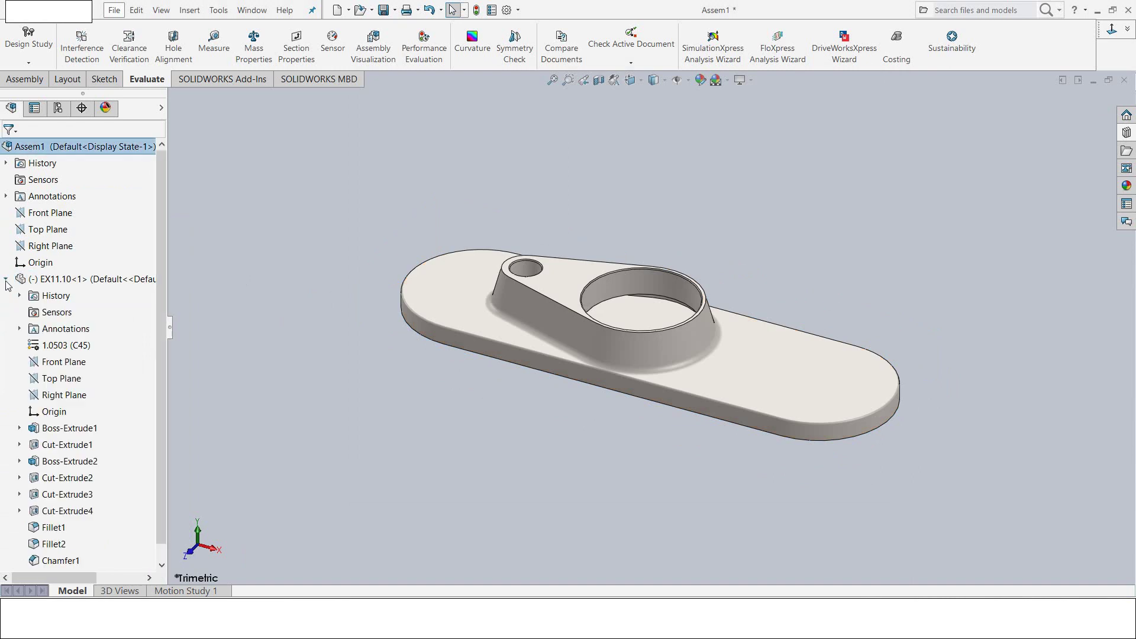
left_click(59, 411)
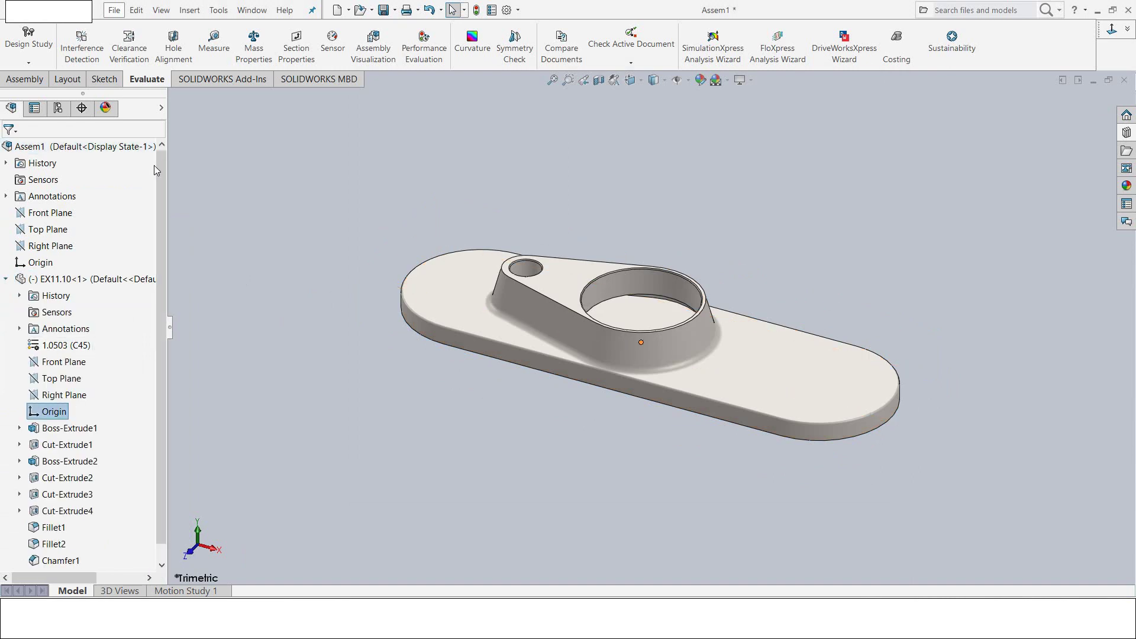
left_click(22, 77)
left_click(131, 46)
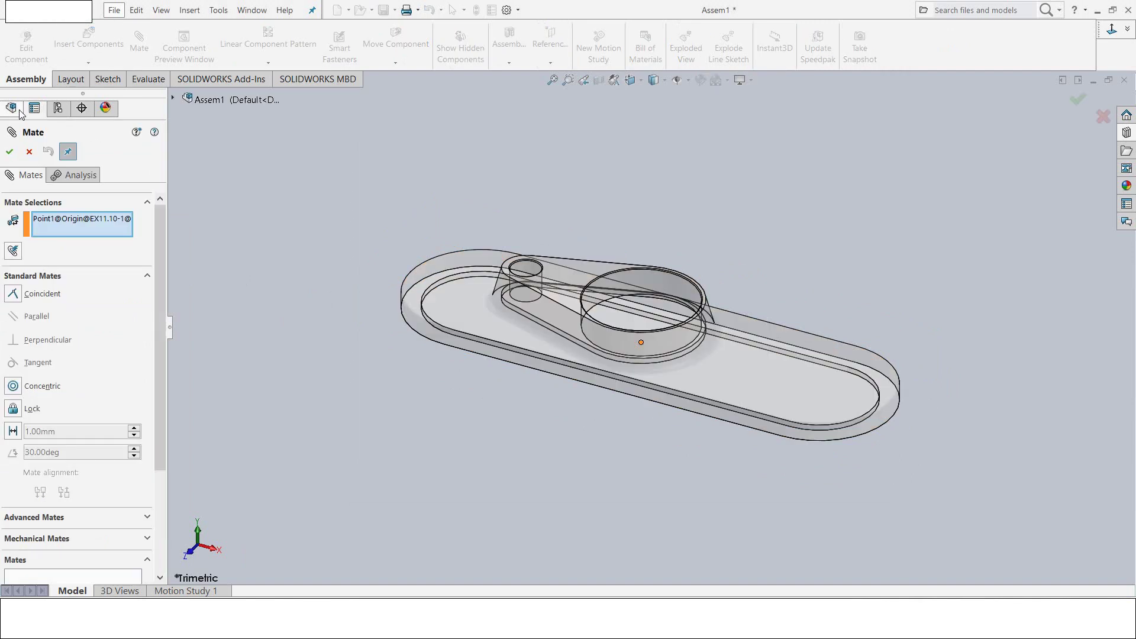
left_click(173, 99)
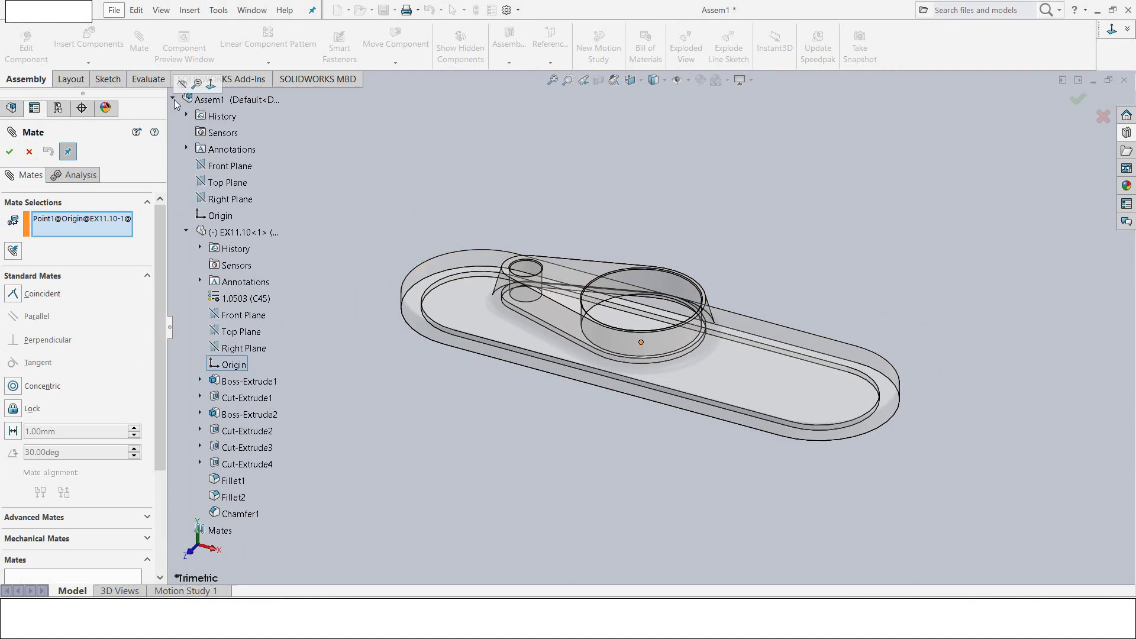
left_click(221, 217)
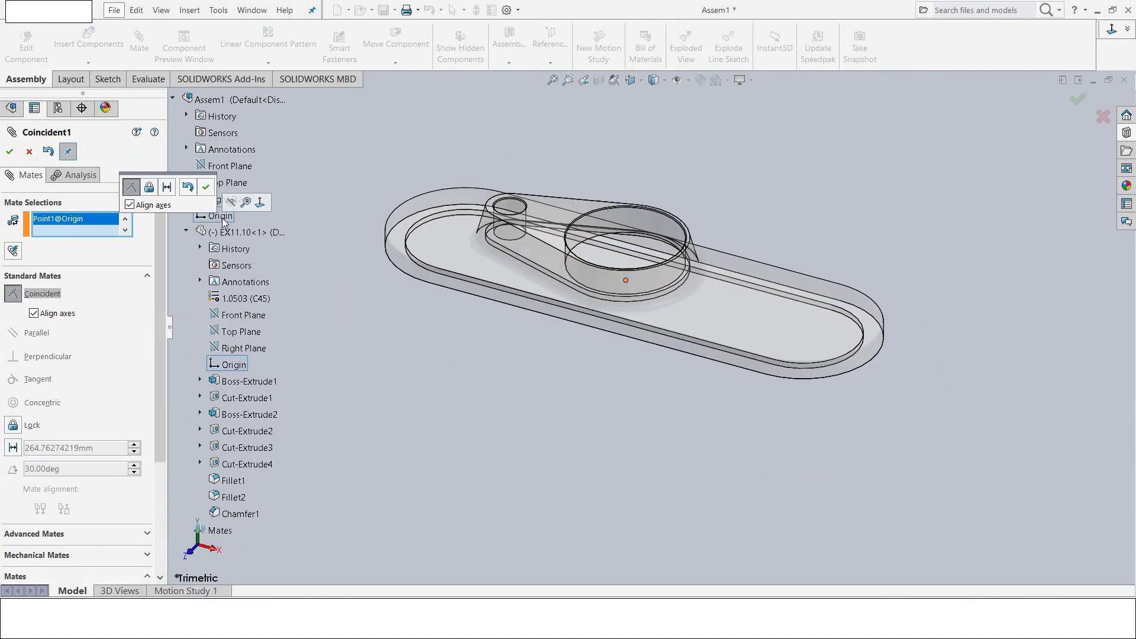
left_click(206, 187)
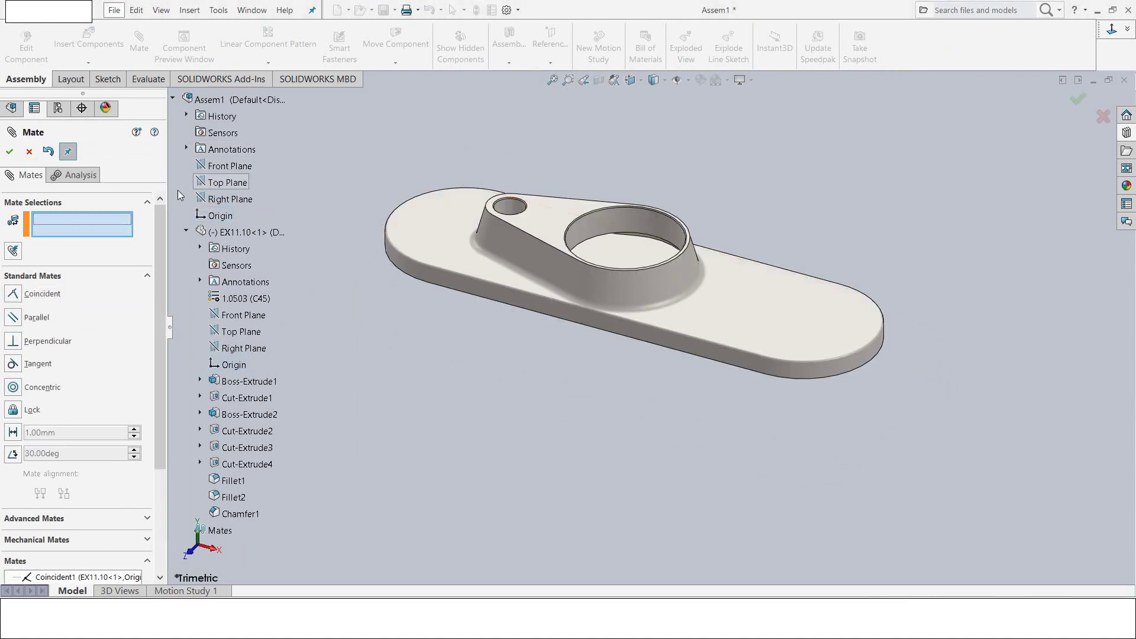
left_click(29, 152)
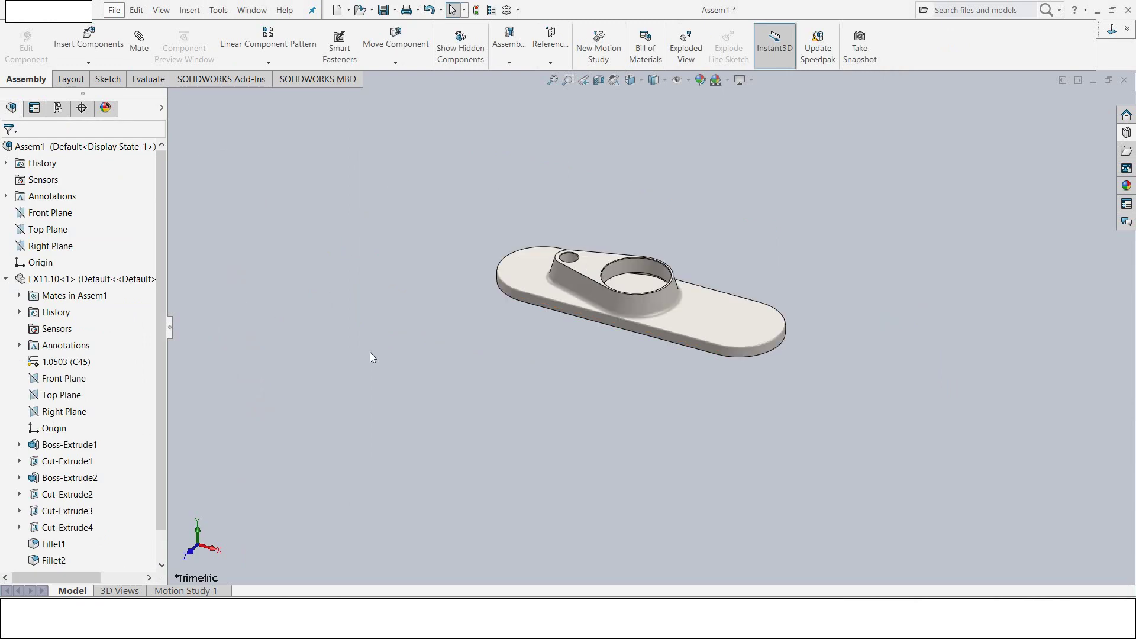
left_click(6, 280)
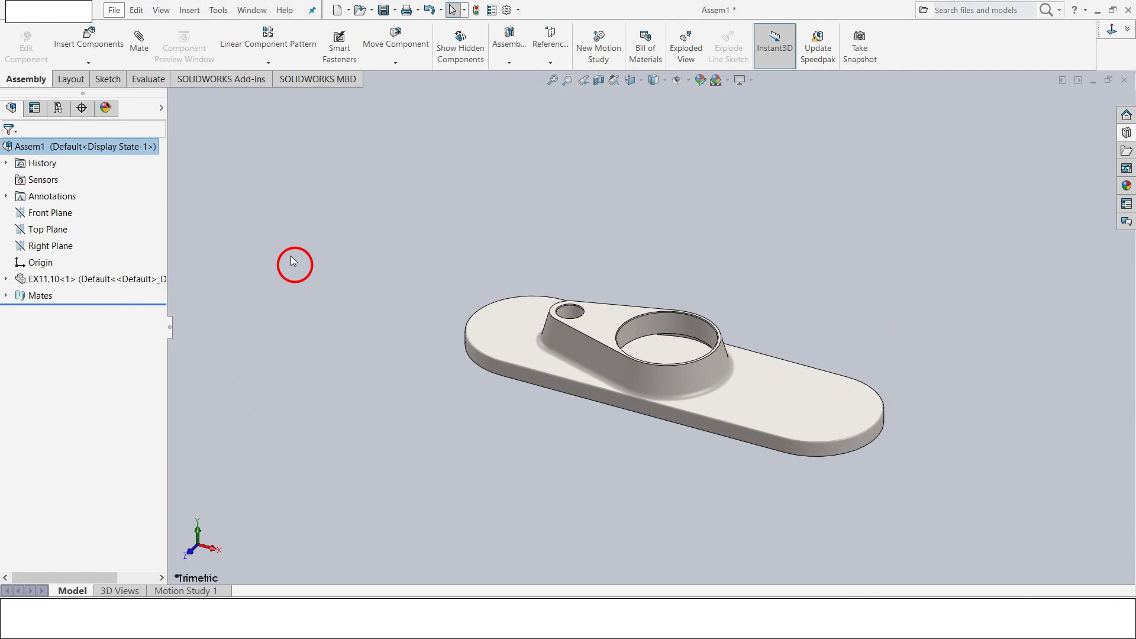
Step: Insert the EX11.1 tube part and place it above the plate
left_click(90, 46)
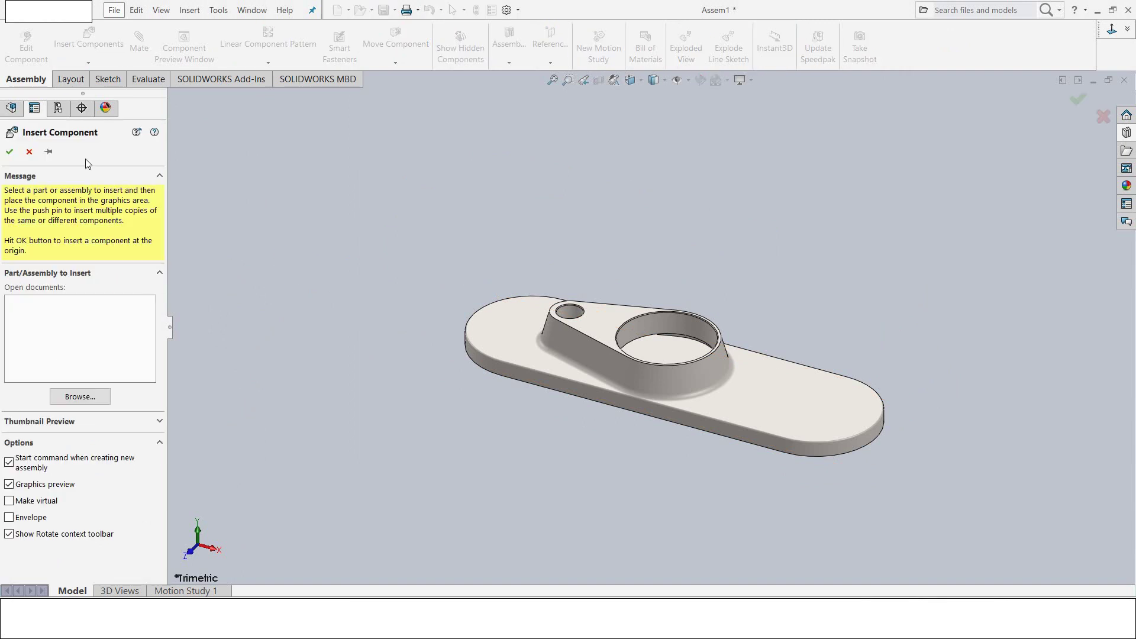
left_click(80, 397)
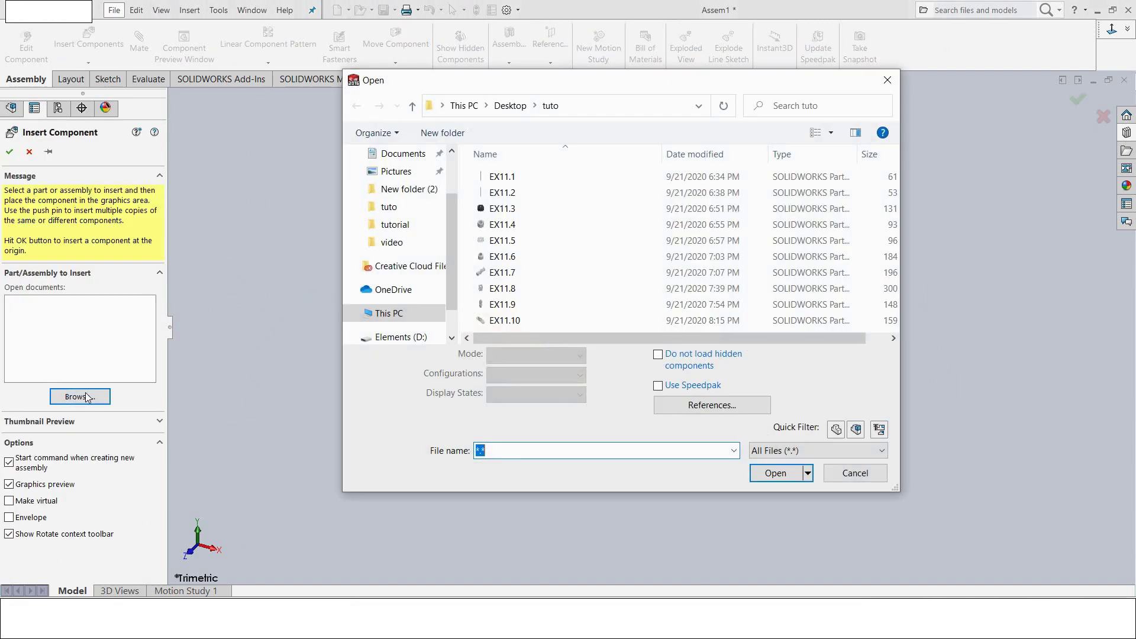
left_click(506, 176)
left_click(763, 448)
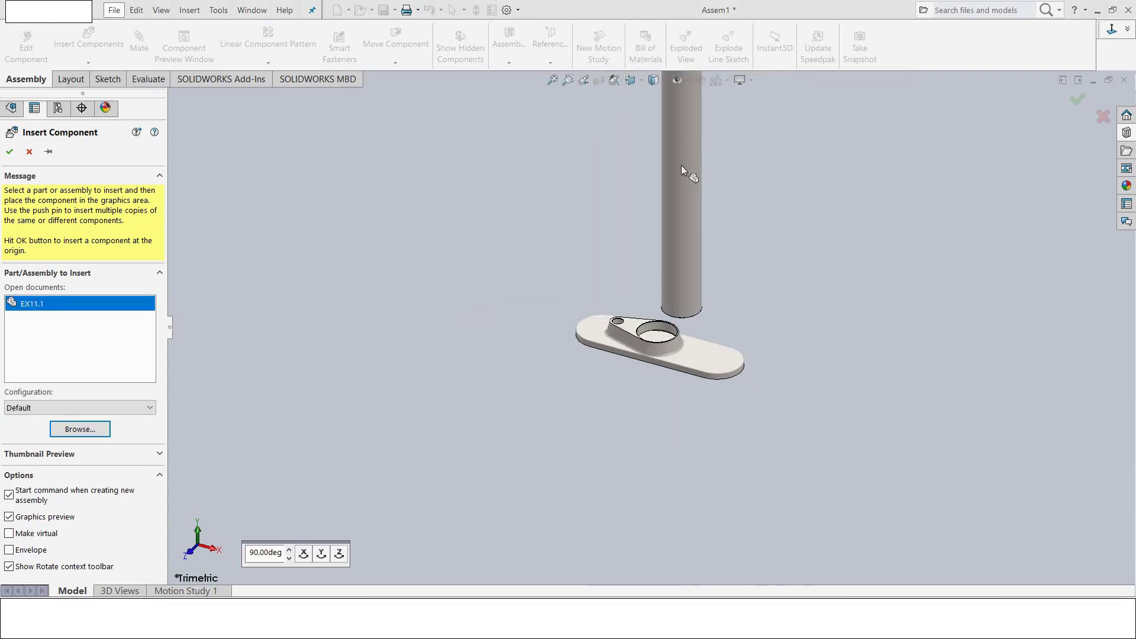
left_click(680, 165)
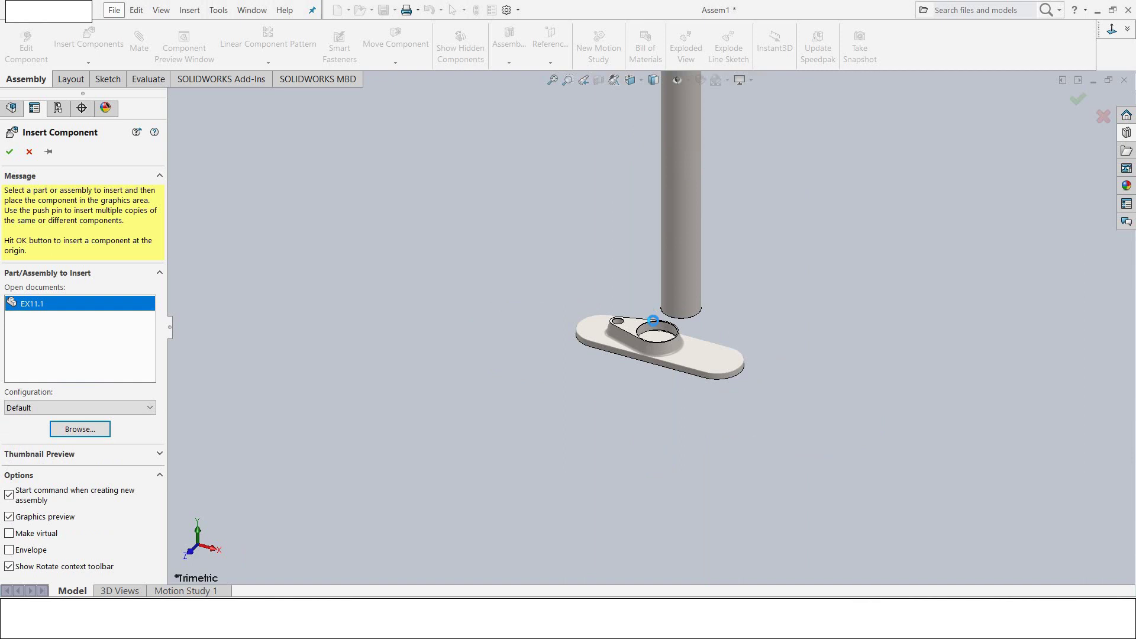
Step: Mate the tube's bottom face coincident with the edge of the plate's large hole
scroll(653, 320, "down", 5)
left_click(634, 353)
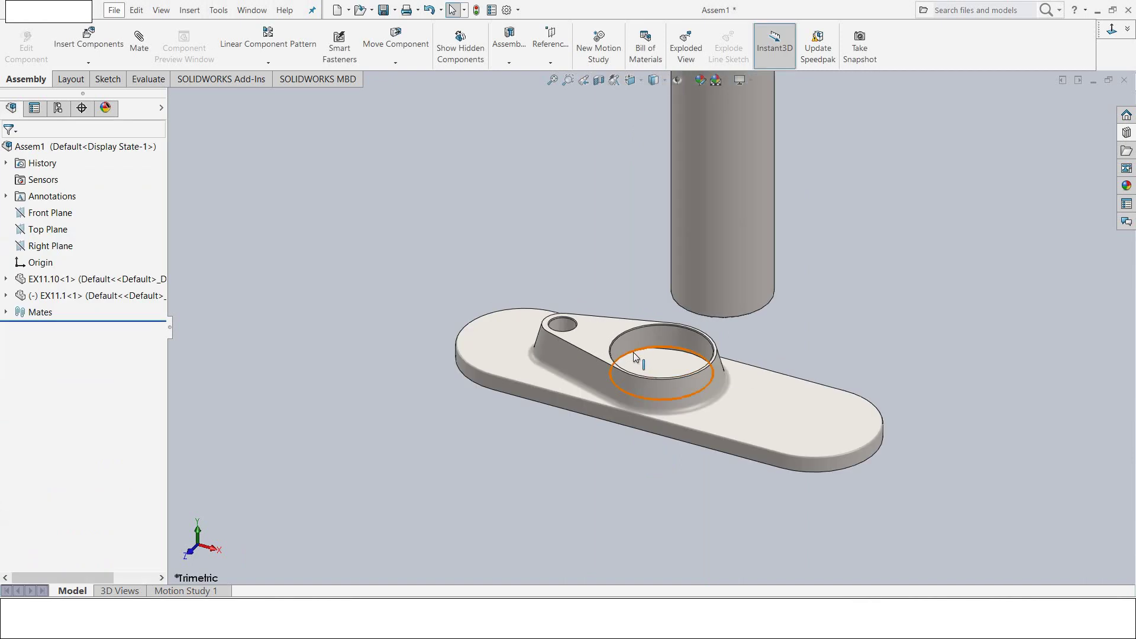
left_click(139, 44)
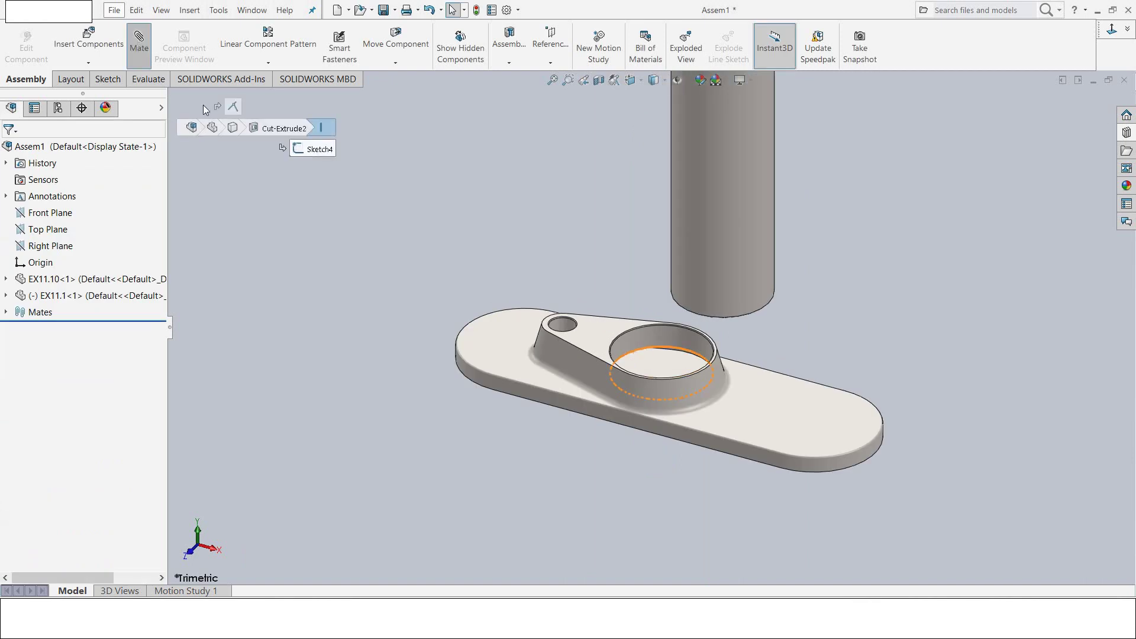
middle_click_drag(375, 292, 649, 410)
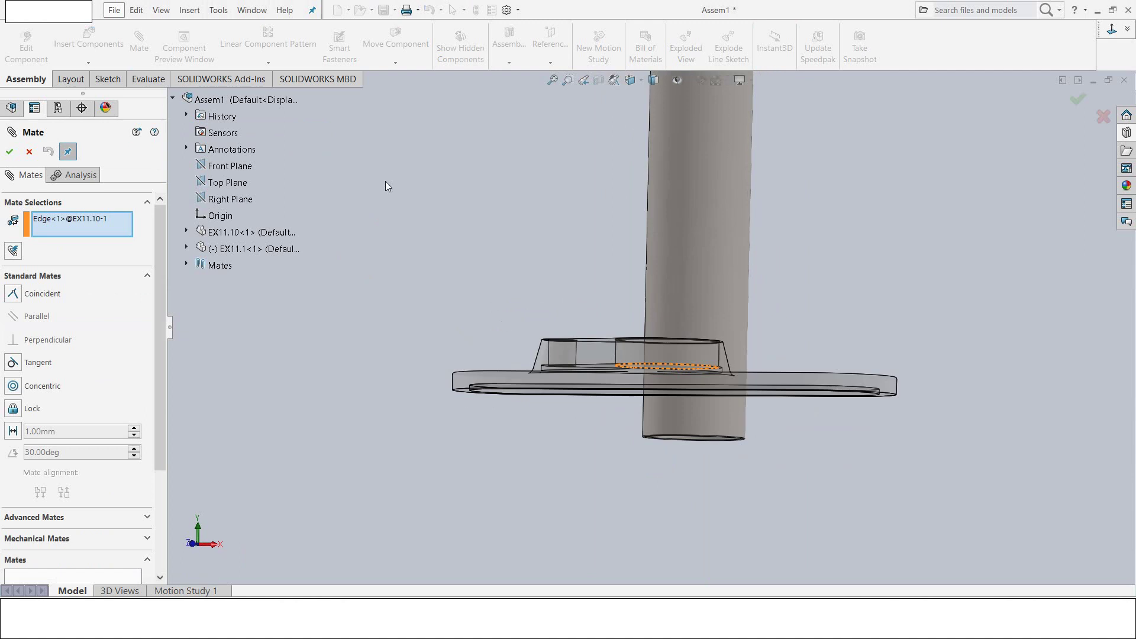
scroll(622, 368, "down", 3)
scroll(624, 332, "down", 3)
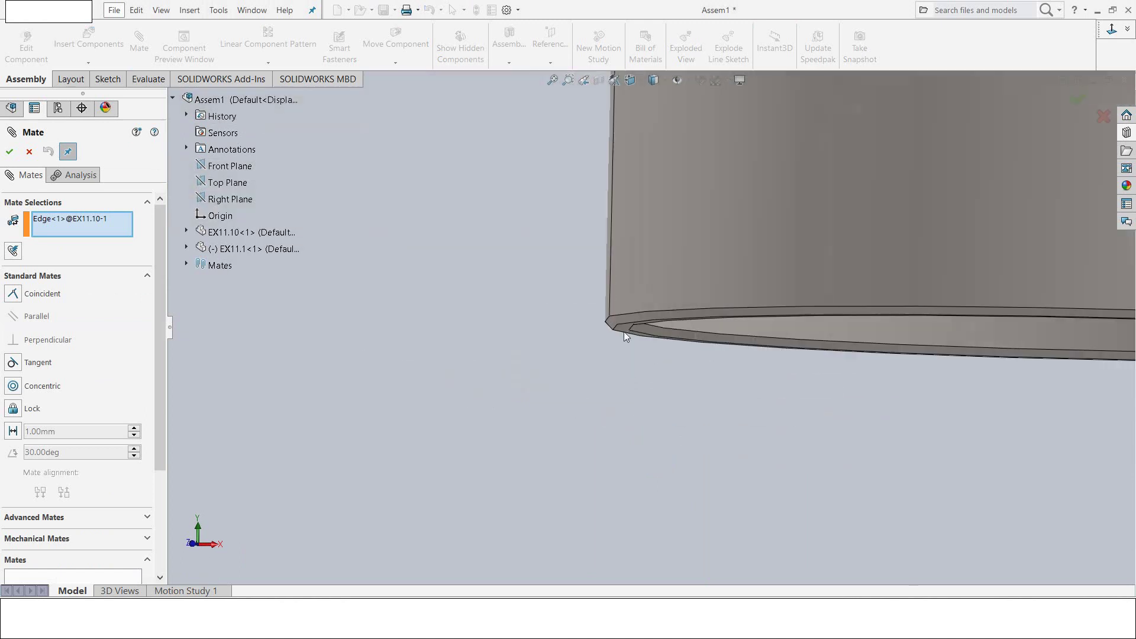
scroll(631, 316, "down", 2)
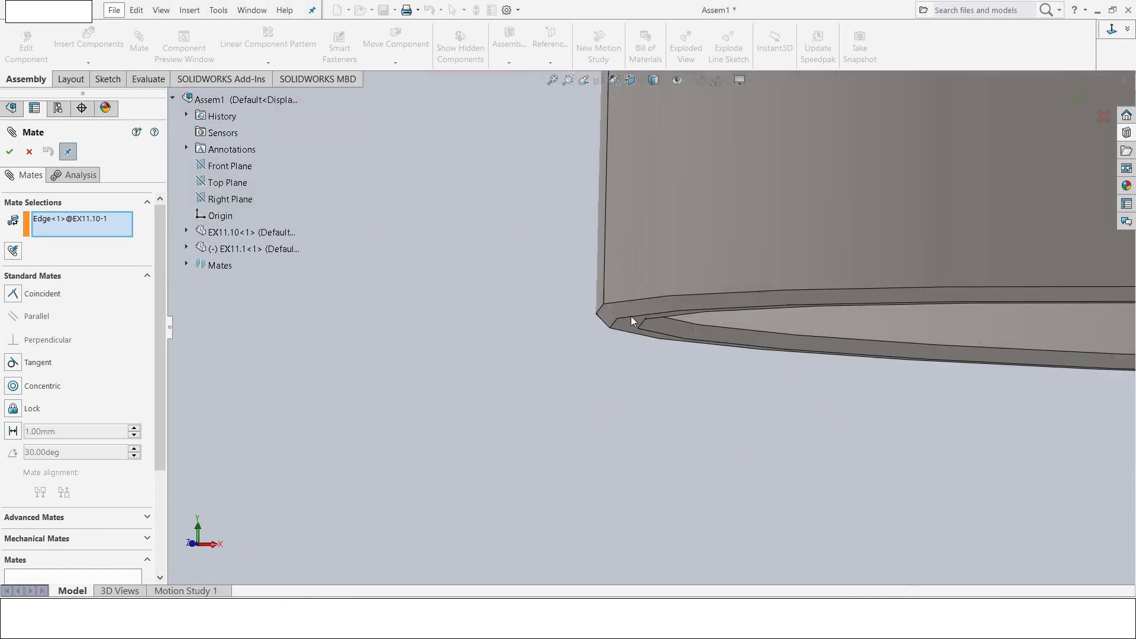
left_click(609, 365)
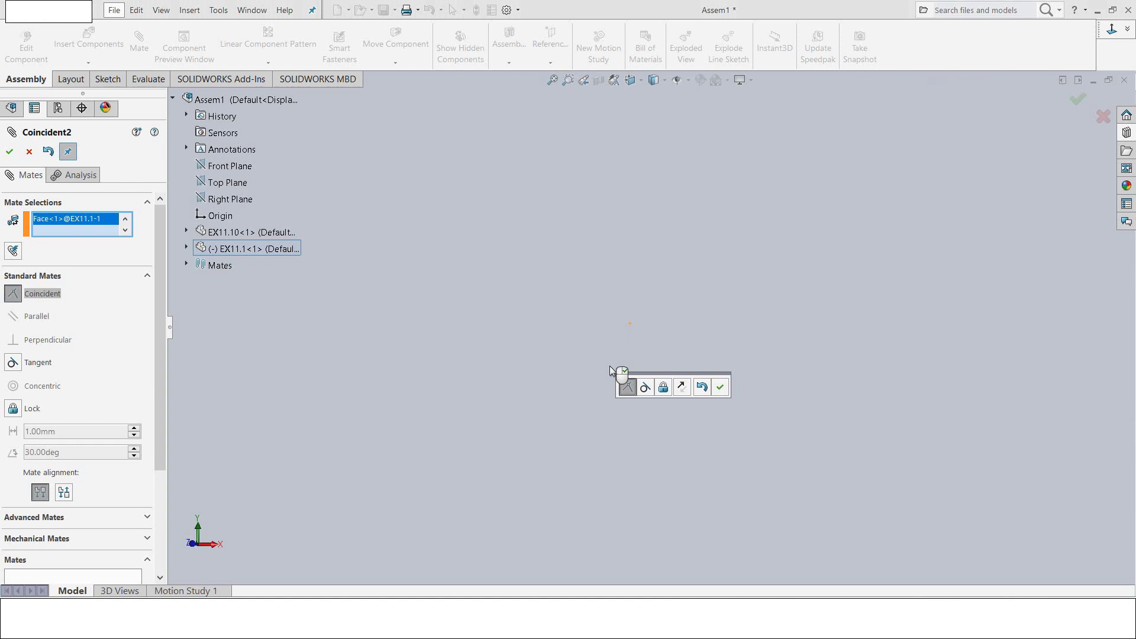
scroll(498, 329, "up", 2)
scroll(498, 329, "up", 2)
scroll(654, 345, "up", 1)
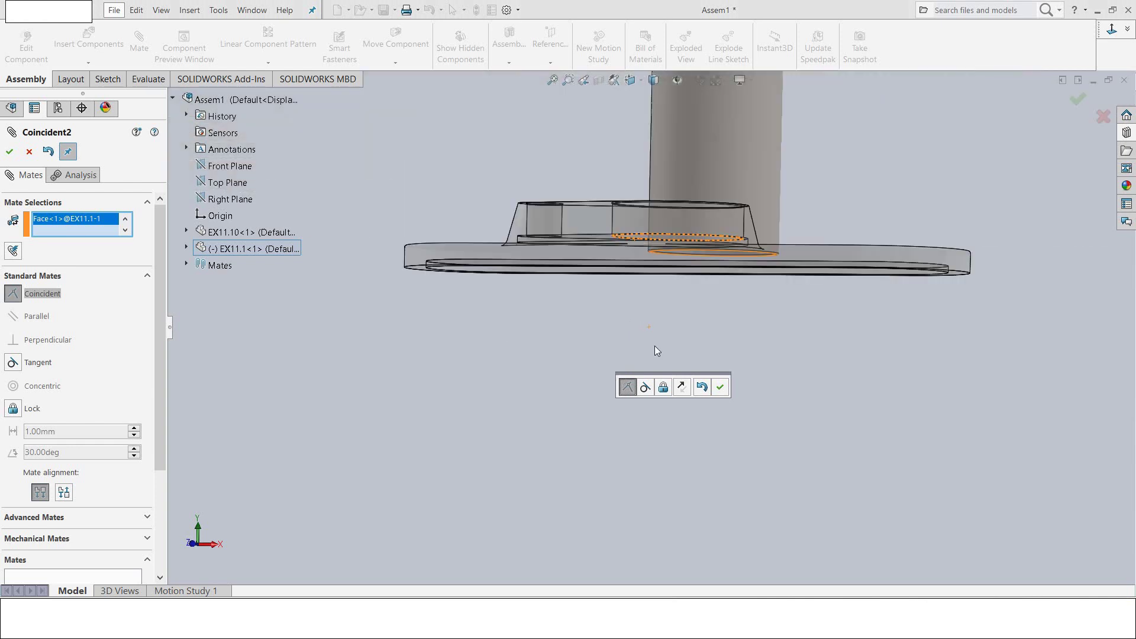
scroll(727, 368, "down", 1)
left_click(721, 388)
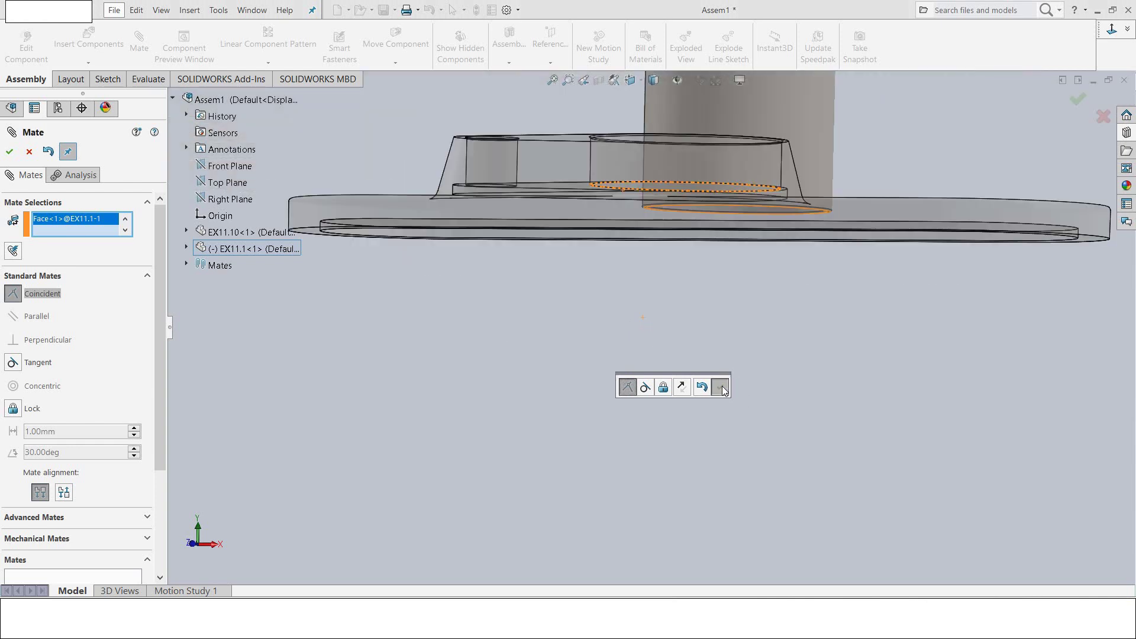
Step: Mate the tube's outer cylindrical face concentric with the boss's round face
left_click(707, 204)
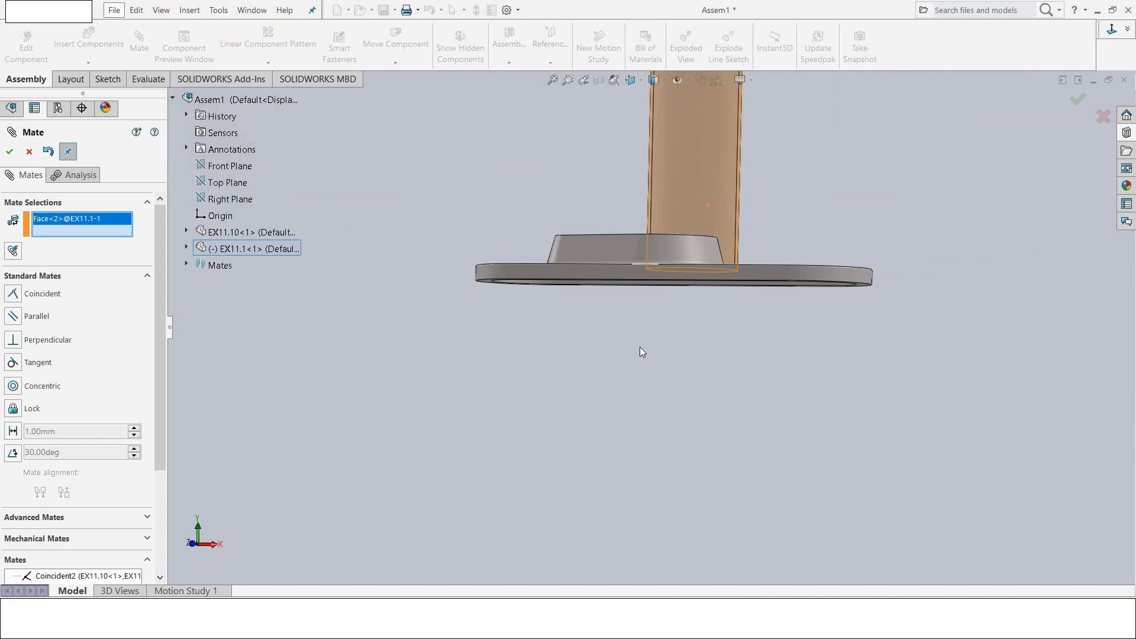
middle_click_drag(643, 353, 629, 446)
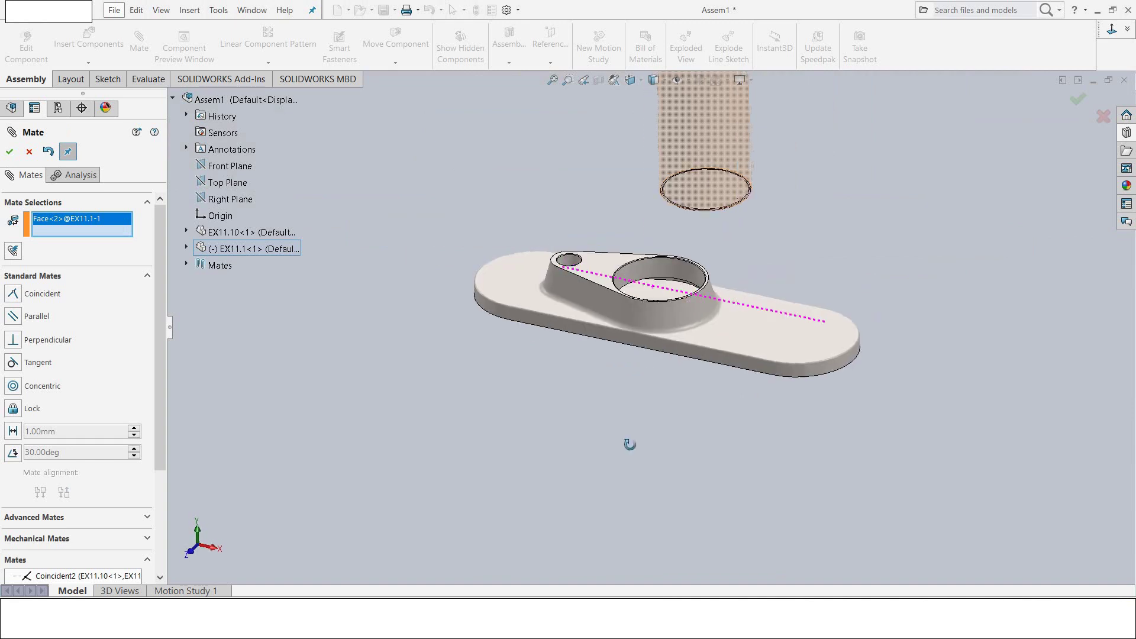
left_click(675, 274)
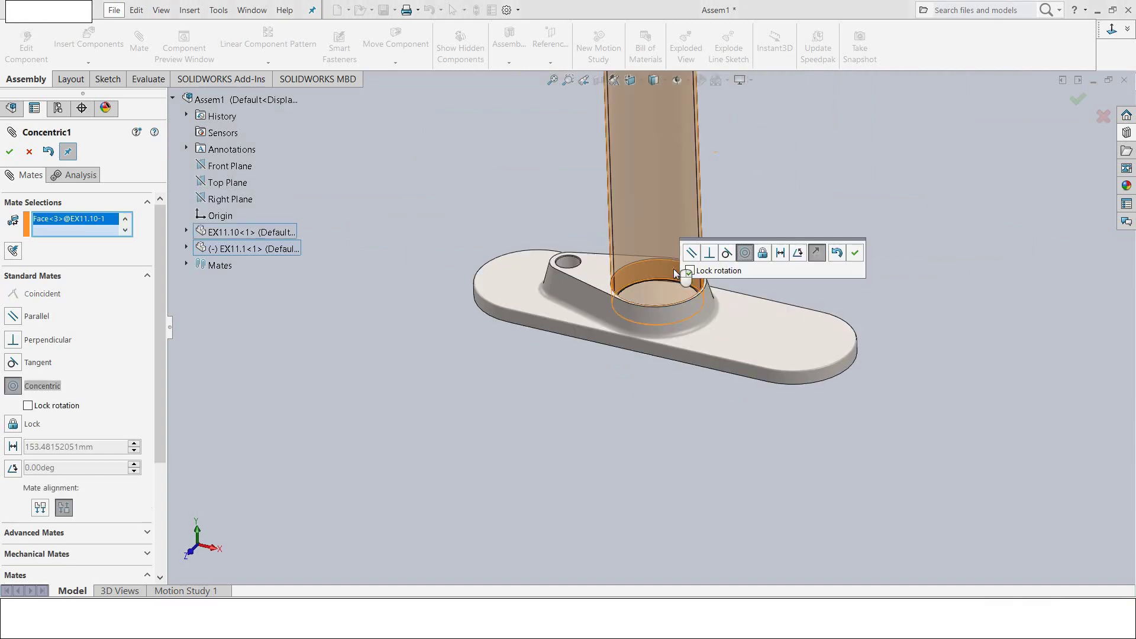
left_click(851, 254)
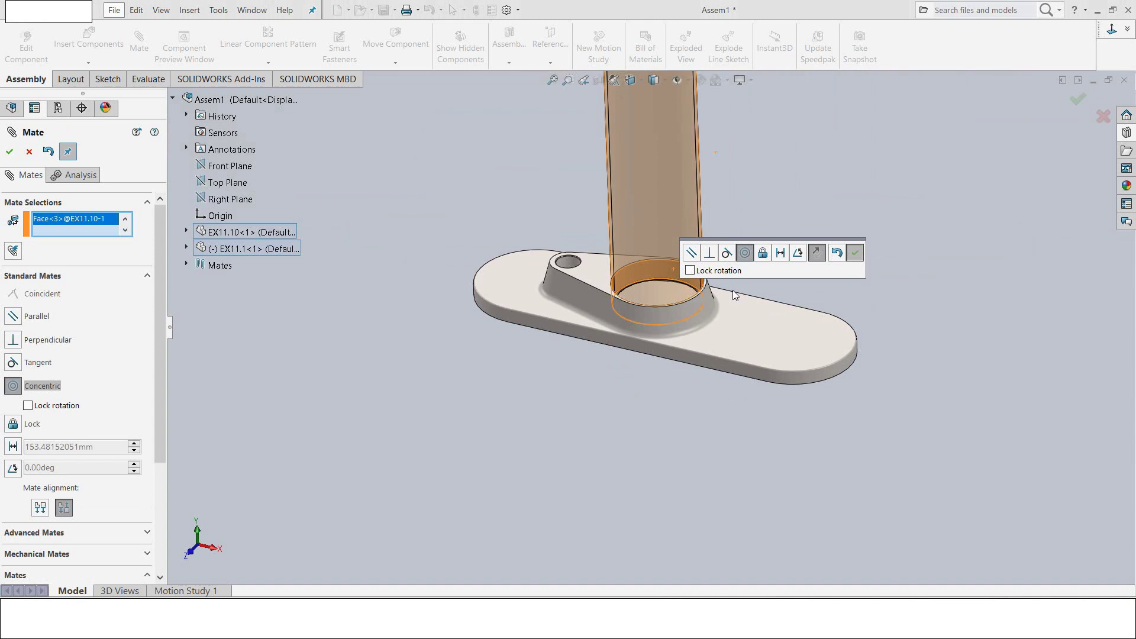
left_click(560, 400)
scroll(556, 421, "up", 2)
scroll(556, 420, "up", 2)
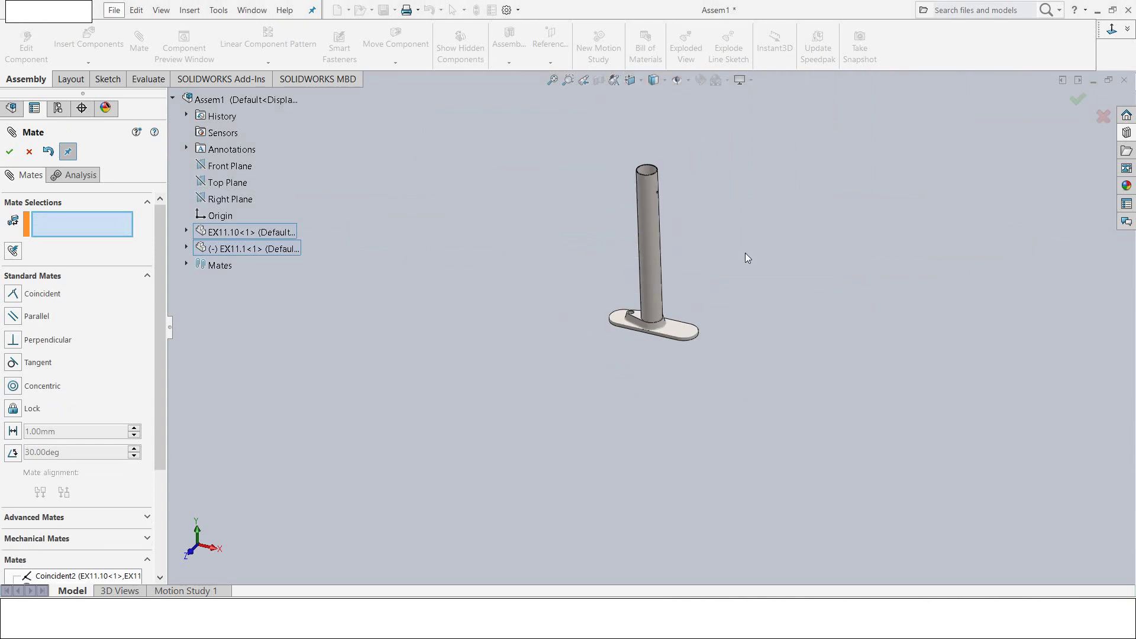
scroll(747, 258, "down", 3)
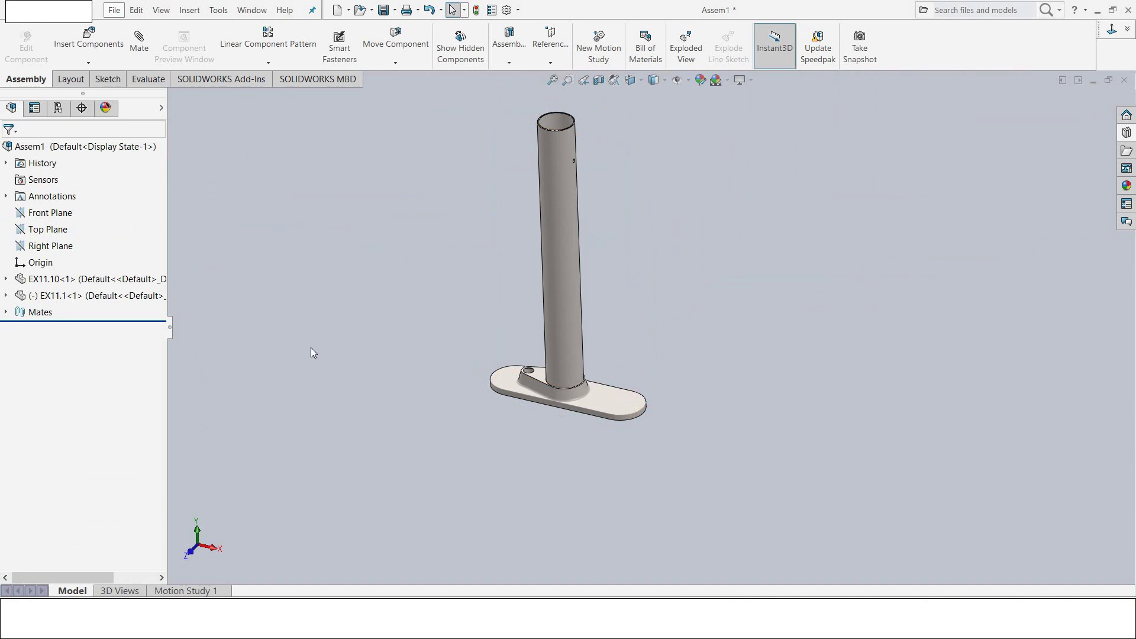
Step: Insert the EX11.9 fitting part and place it beside the base plate
left_click(89, 35)
left_click(99, 398)
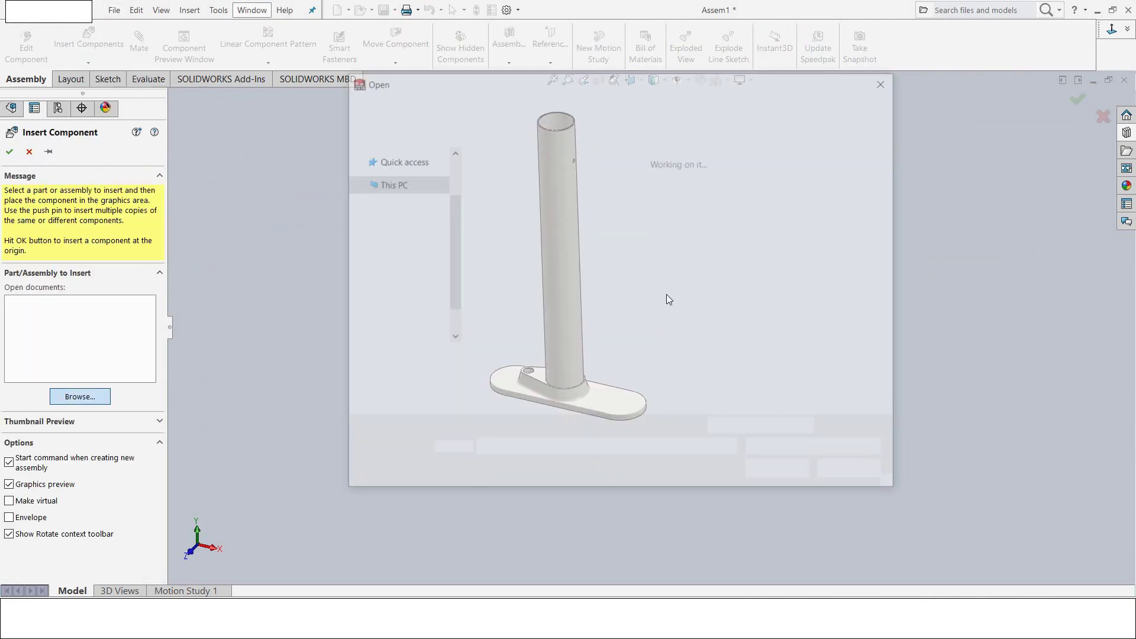
left_click(764, 278)
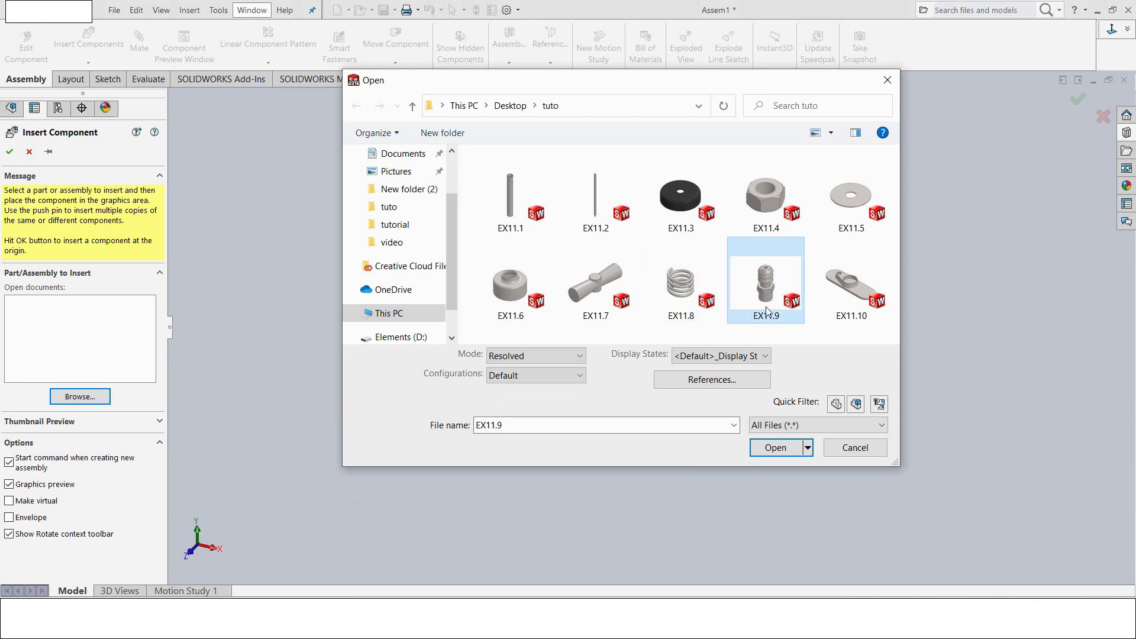
left_click(775, 449)
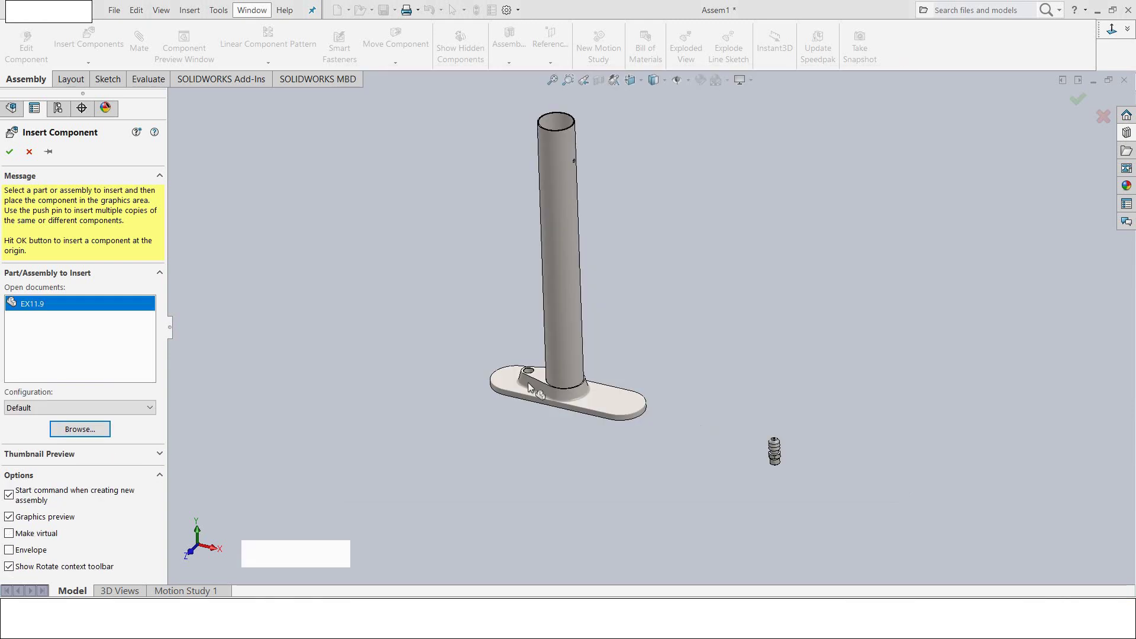
left_click(483, 355)
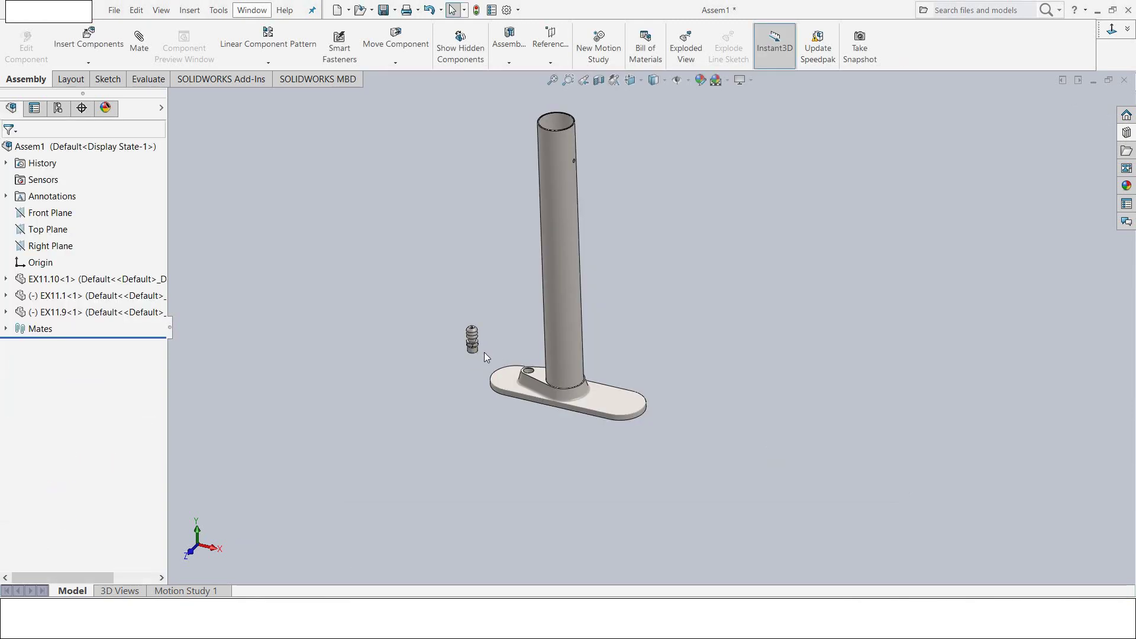
Step: Mate the fitting's lower cylinder concentric with the small hole in the boss
scroll(613, 382, "down", 3)
scroll(662, 378, "down", 2)
left_click(644, 378)
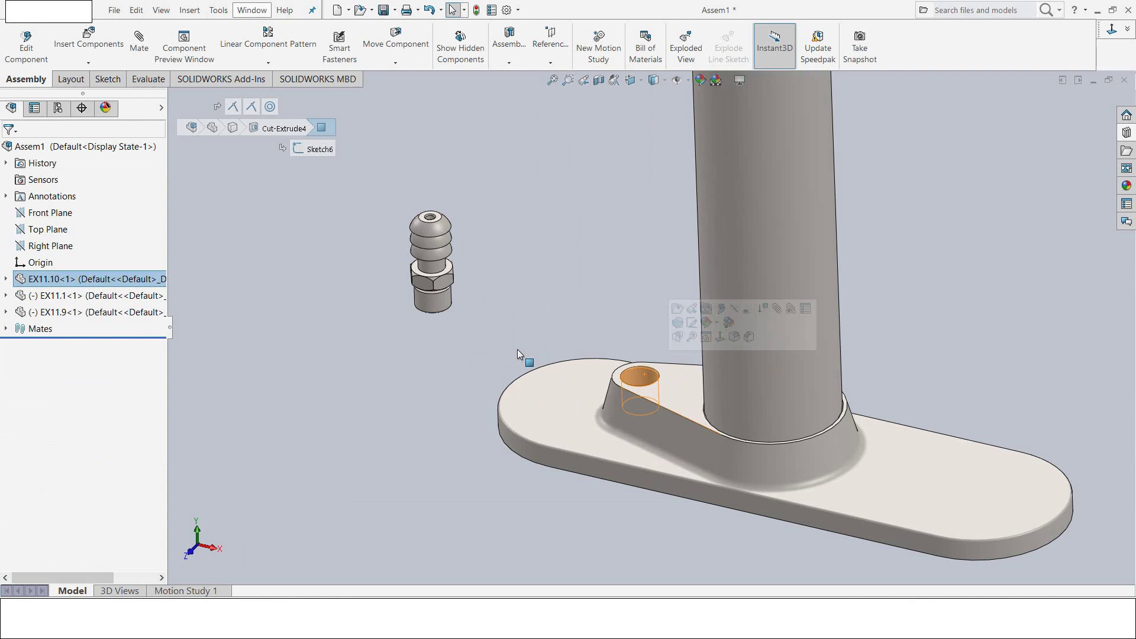
left_click(135, 48)
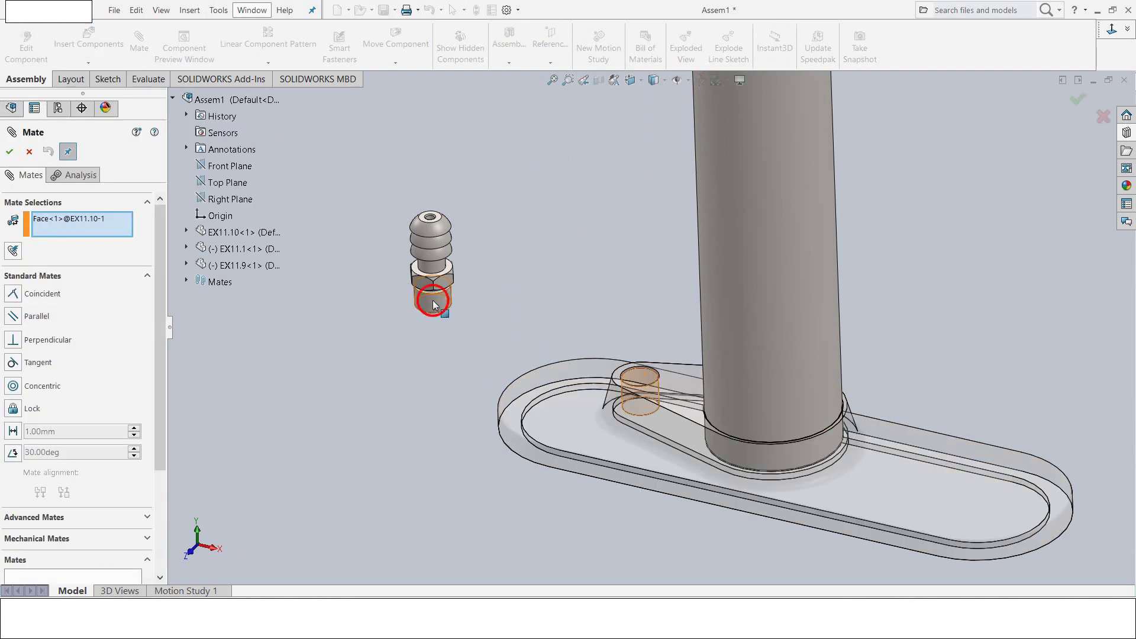
left_click(432, 300)
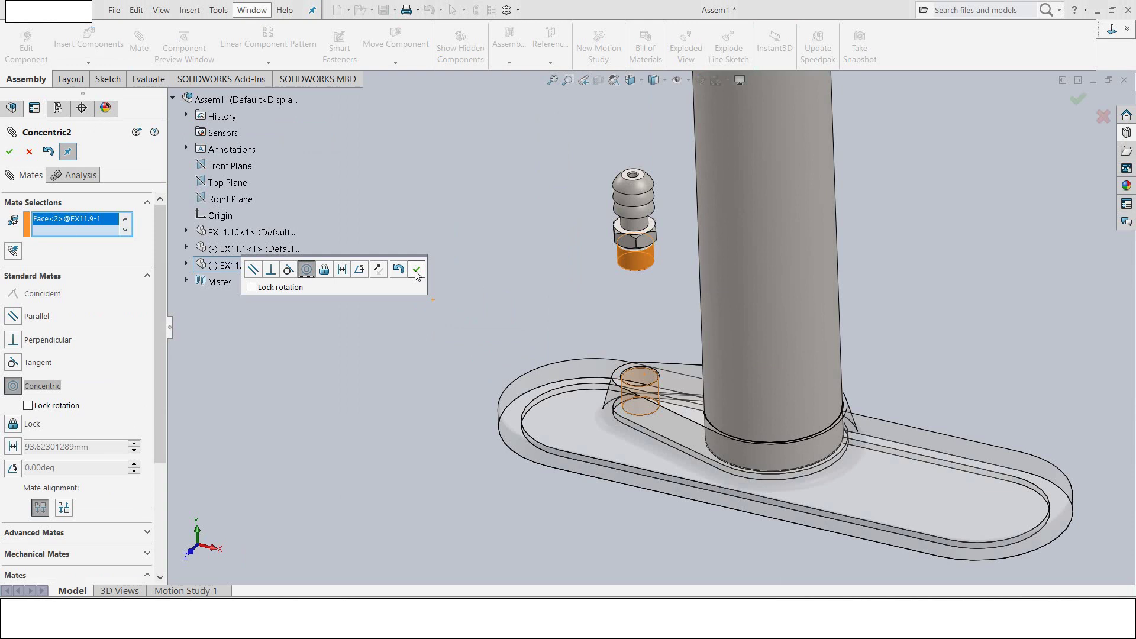
left_click(416, 271)
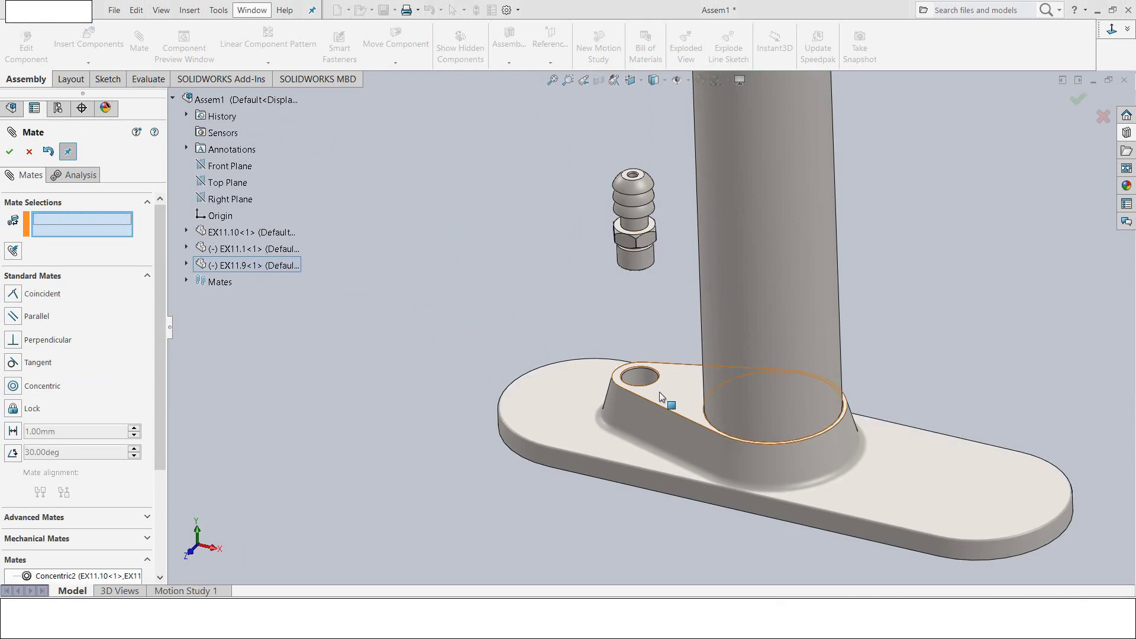
Step: Mate the fitting's shoulder coincident with the boss top face, then close the Mate tool
left_click(660, 392)
mouse_move(551, 218)
middle_mouse_down()
mouse_move(564, 149)
mouse_move(605, 311)
middle_mouse_up()
scroll(605, 311, "down", 3)
scroll(623, 293, "down", 3)
scroll(627, 289, "down", 2)
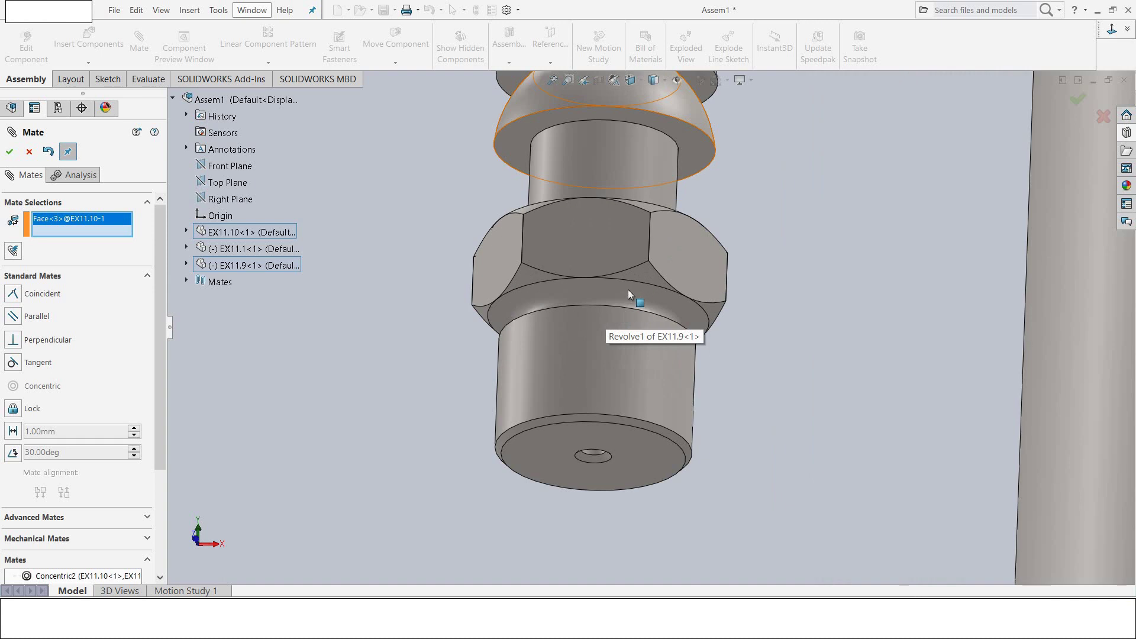
left_click(579, 283)
scroll(569, 261, "up", 3)
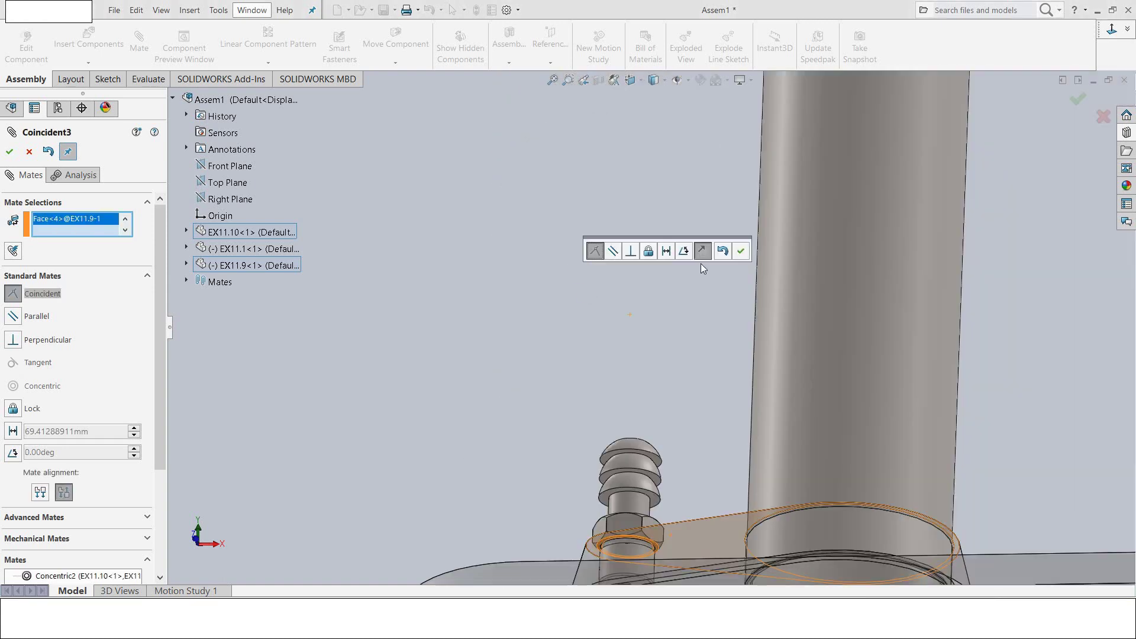
left_click(740, 251)
scroll(615, 319, "up", 3)
scroll(615, 322, "up", 3)
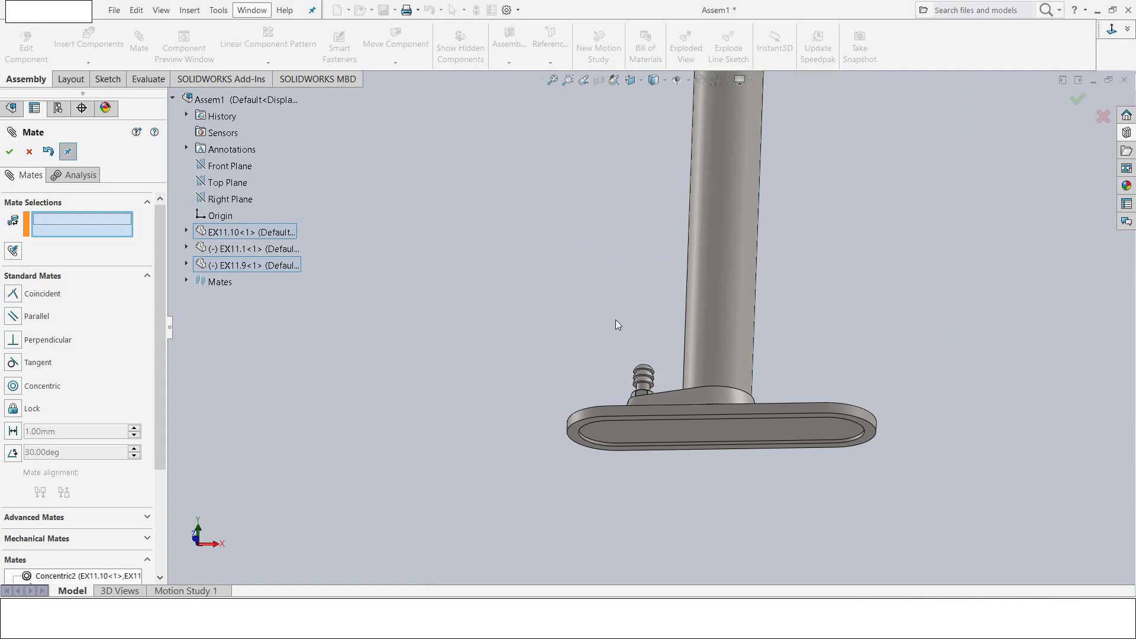
mouse_move(615, 323)
middle_mouse_down()
mouse_move(596, 473)
mouse_move(687, 287)
middle_mouse_up()
scroll(676, 235, "down", 3)
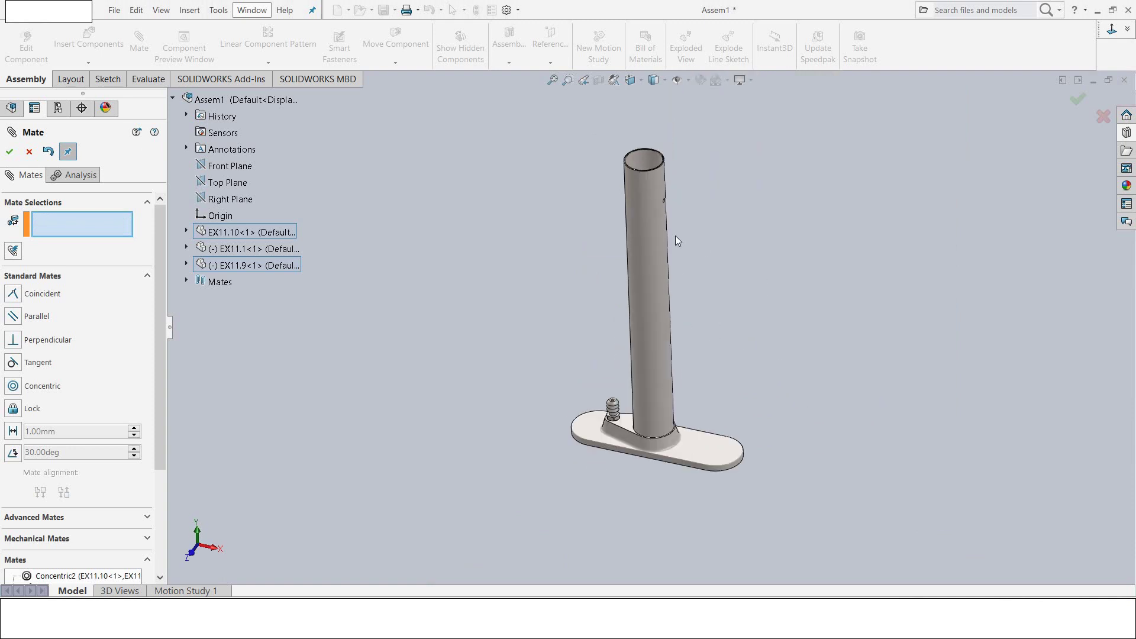
left_click(29, 153)
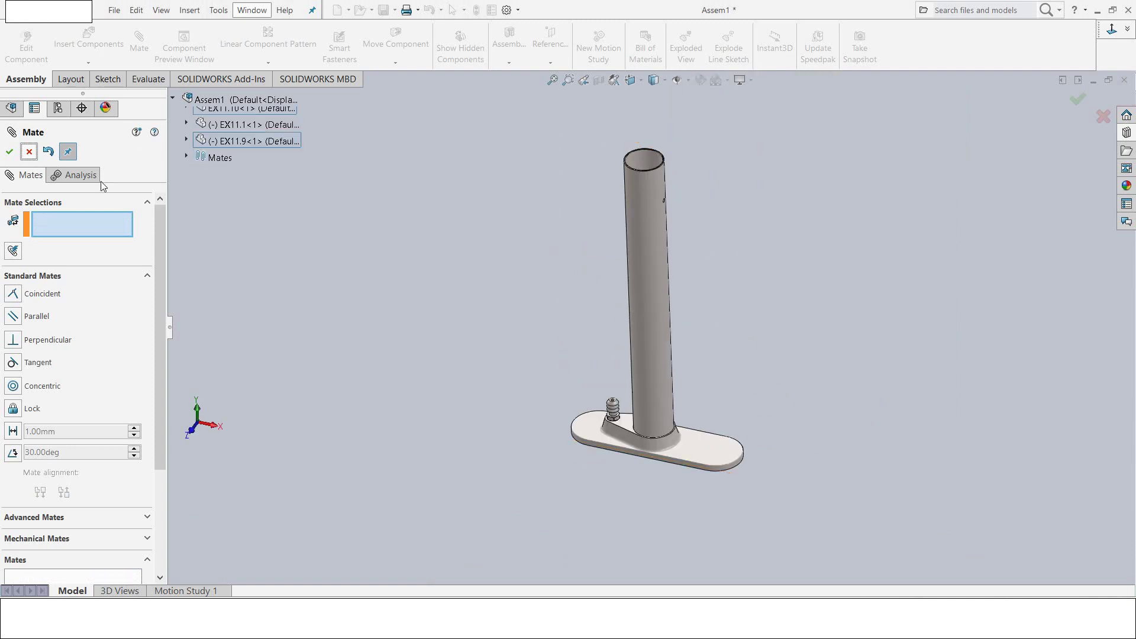
Step: Insert the EX11.2 rod and the EX11.3 rubber foot into the assembly
left_click(85, 48)
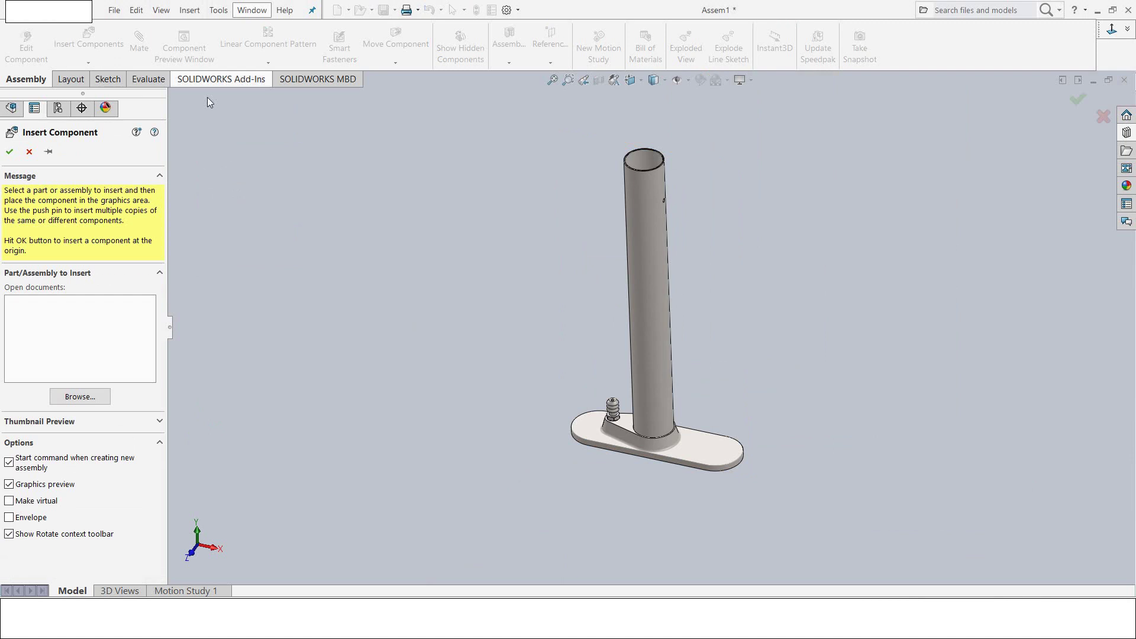
left_click(80, 396)
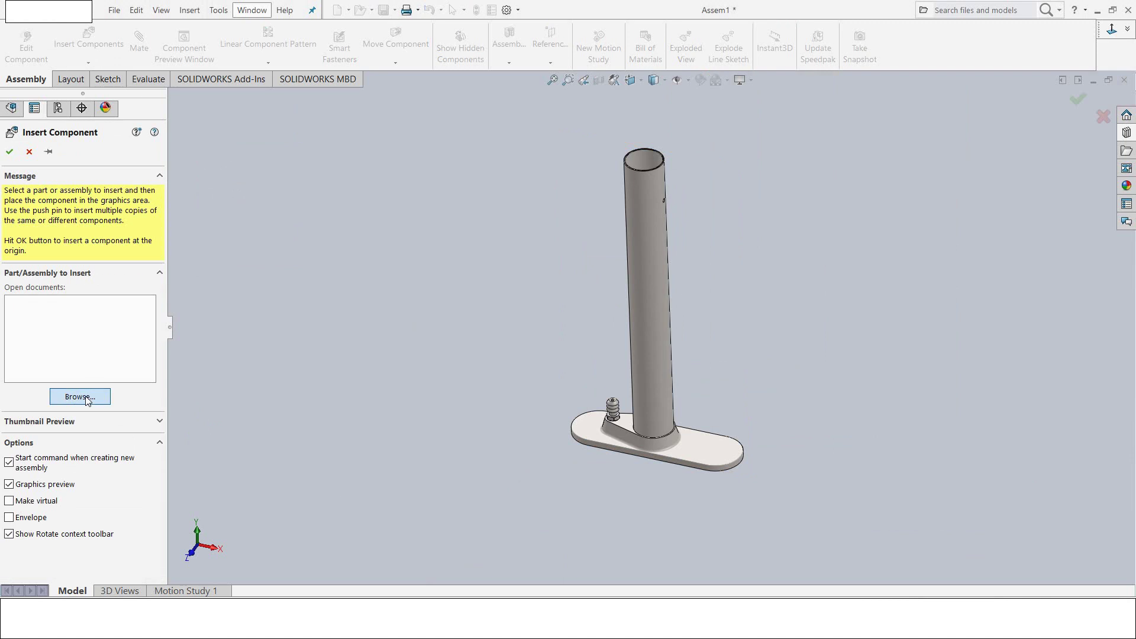
left_click(595, 195)
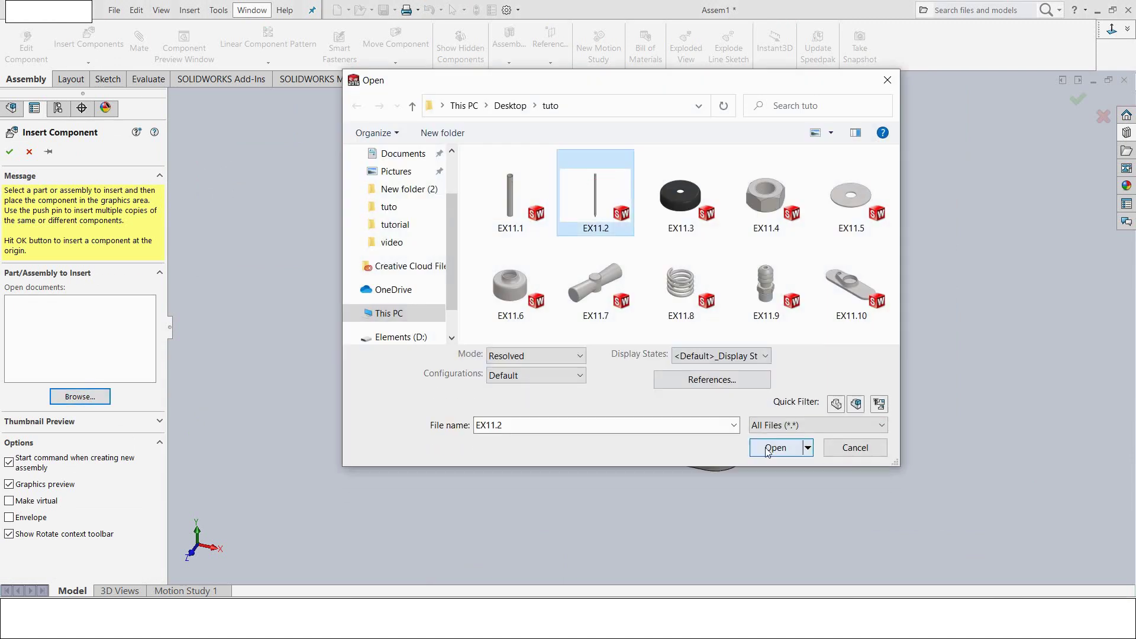
left_click(772, 448)
left_click(822, 286)
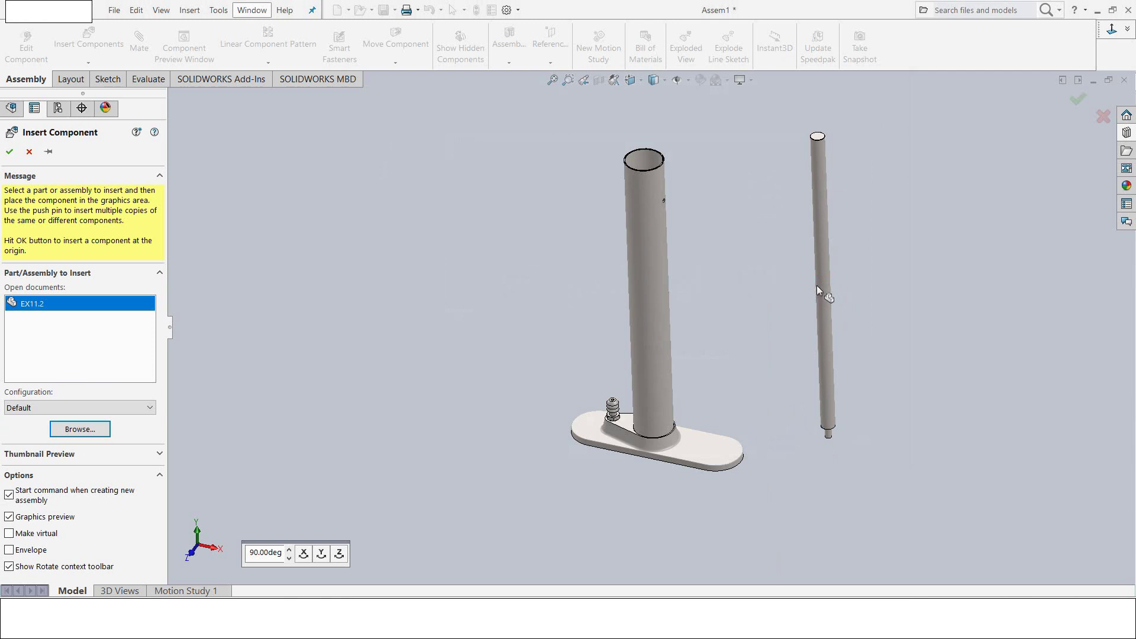
left_click(101, 49)
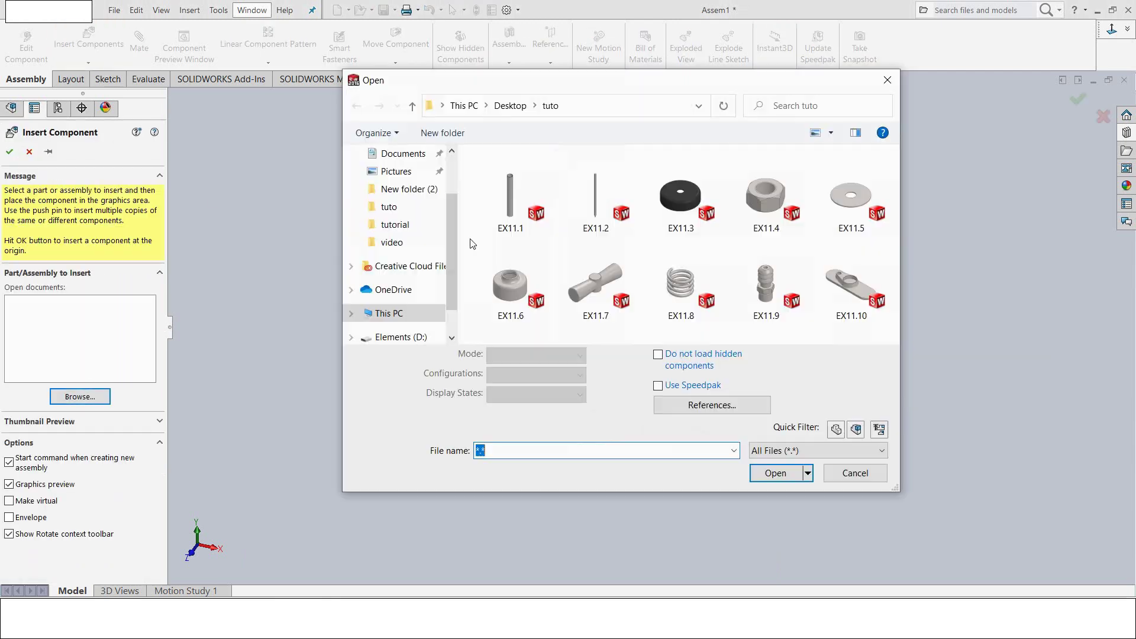
left_click(680, 195)
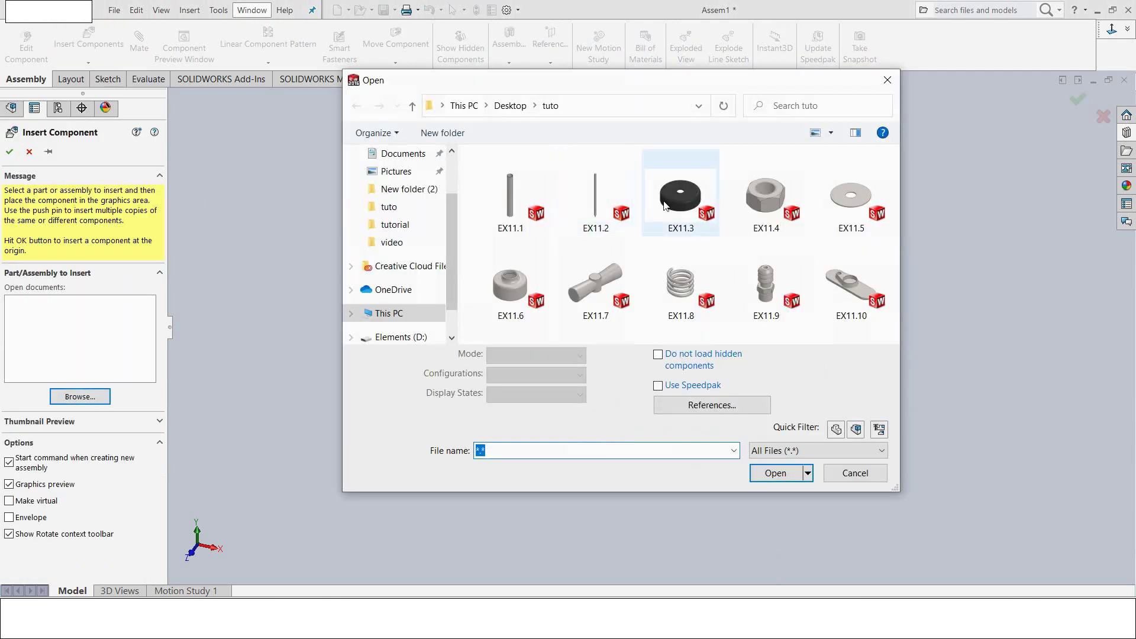
left_click(758, 450)
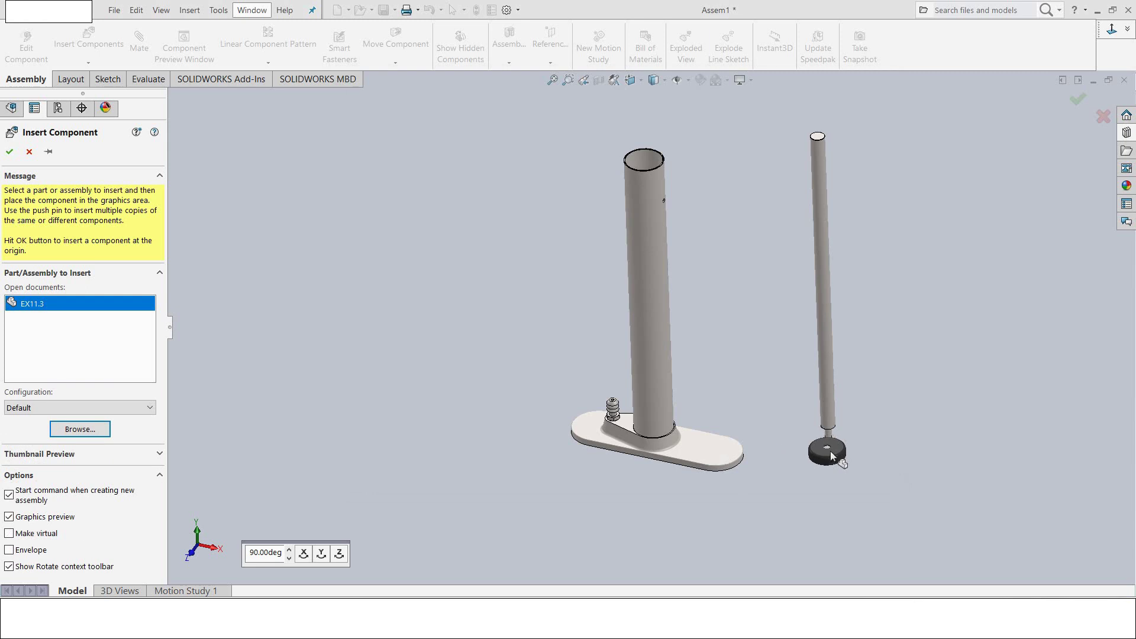
left_click(864, 449)
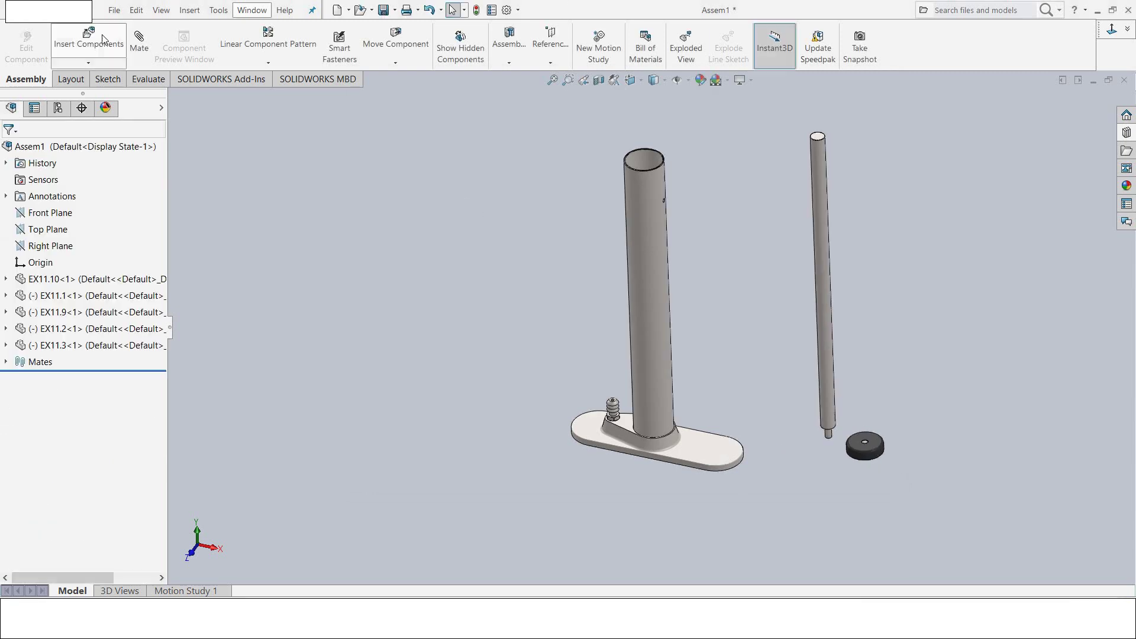
Step: Insert the EX11.5 washer and the EX11.4 nut below the rod
left_click(89, 42)
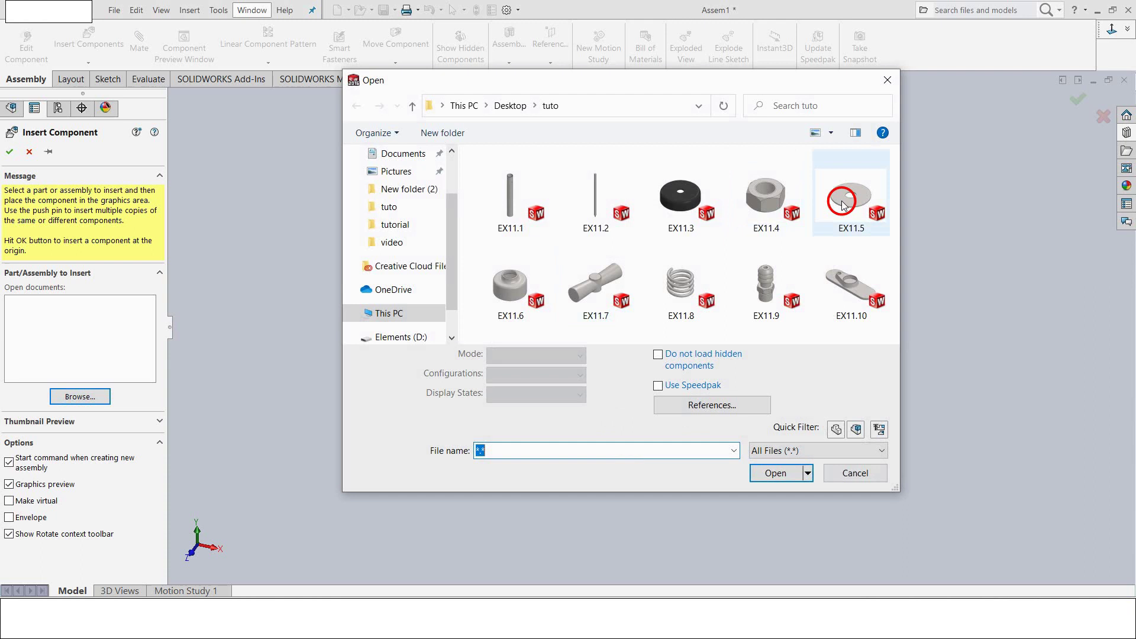
left_click(843, 204)
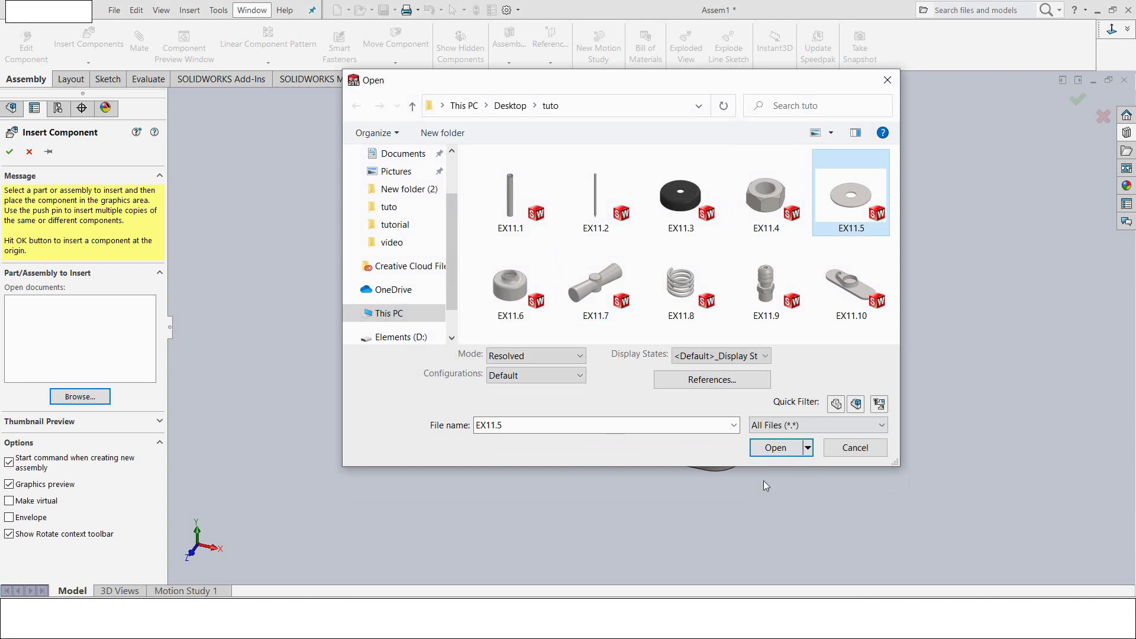
left_click(774, 448)
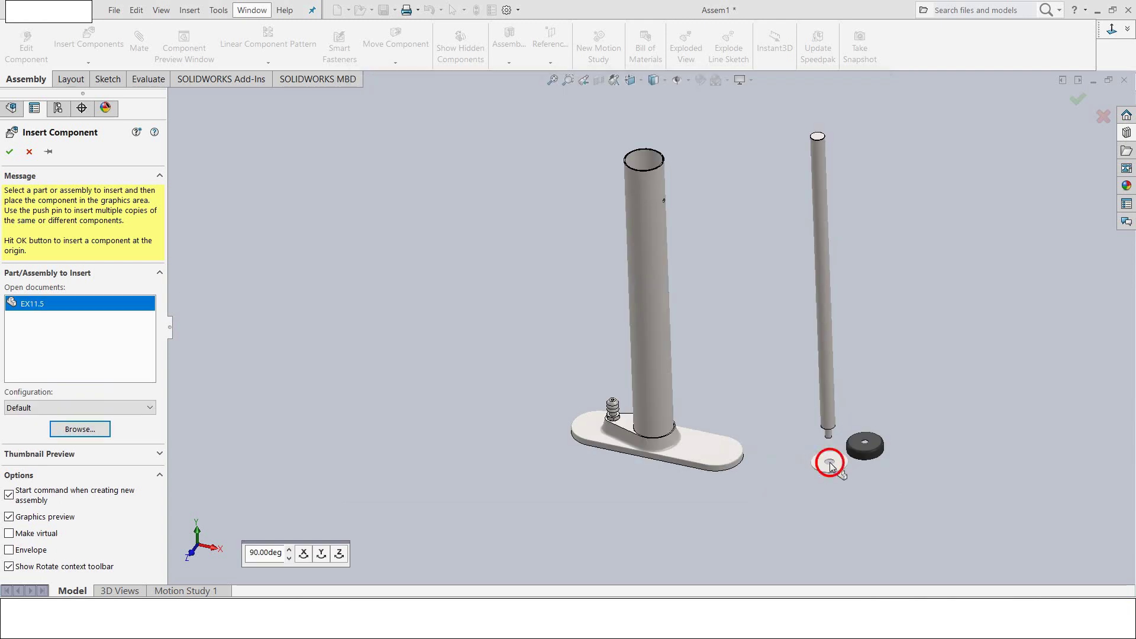
left_click(829, 463)
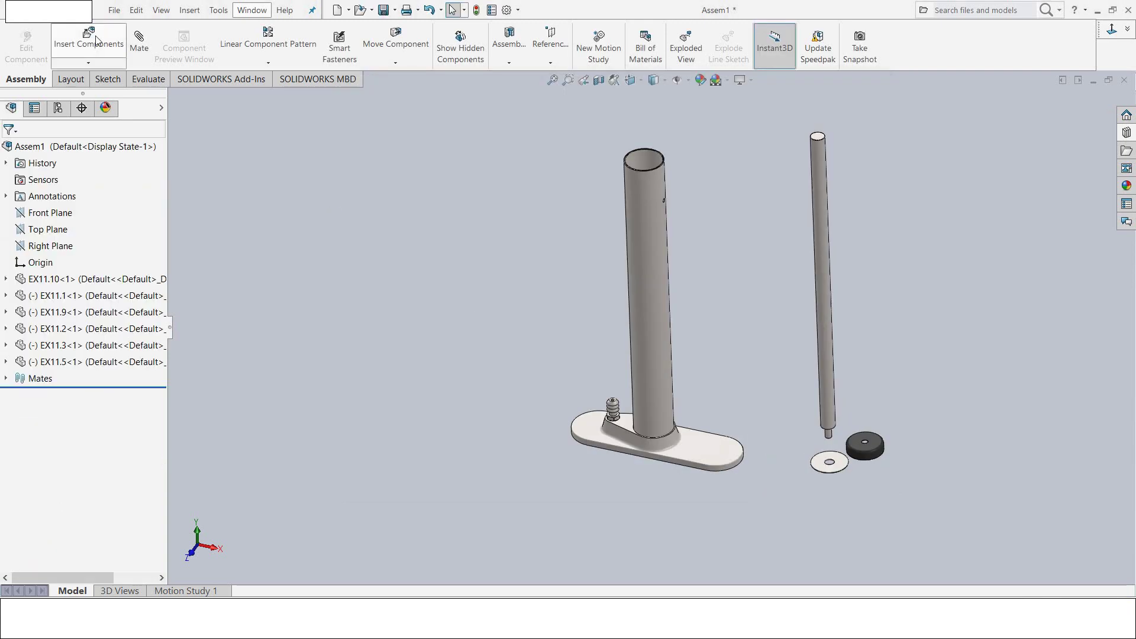
left_click(98, 40)
left_click(77, 395)
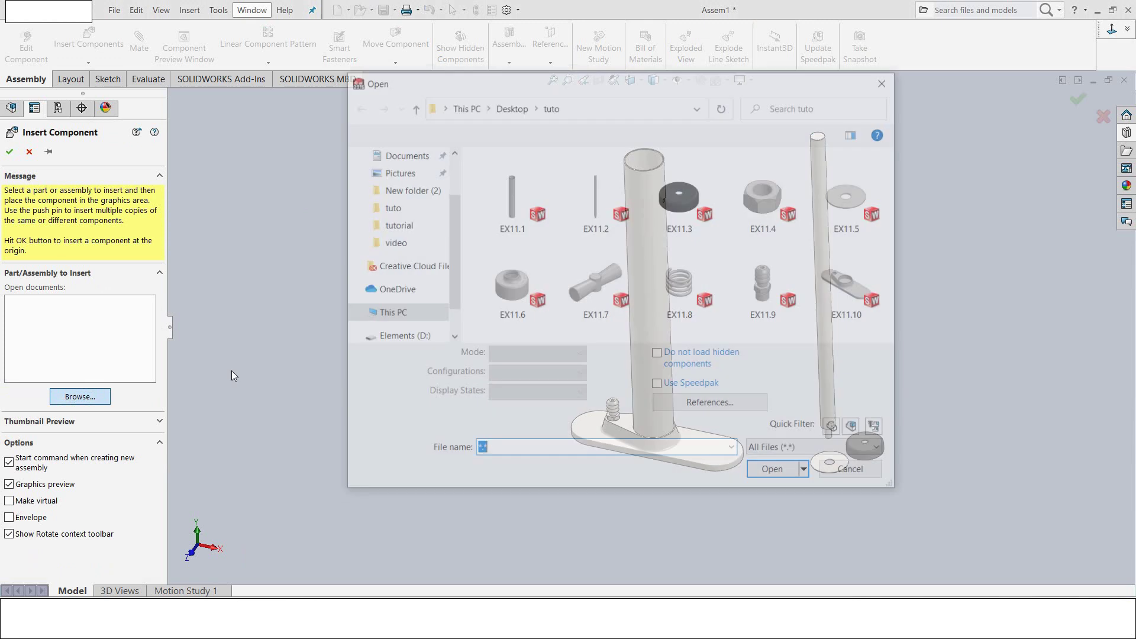
left_click(762, 200)
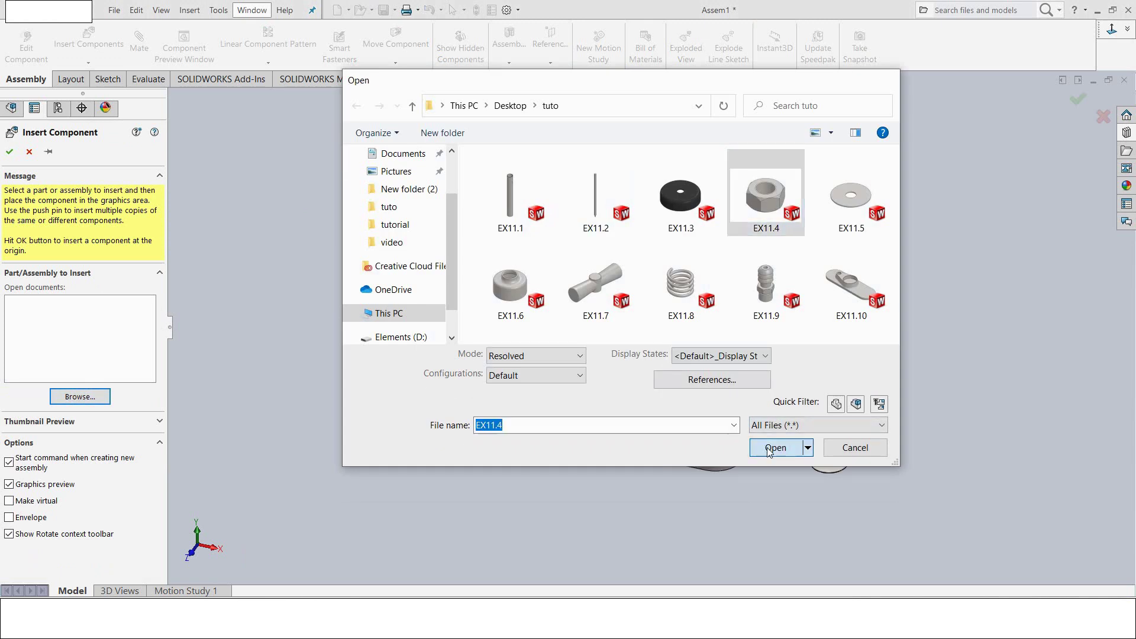
left_click(775, 473)
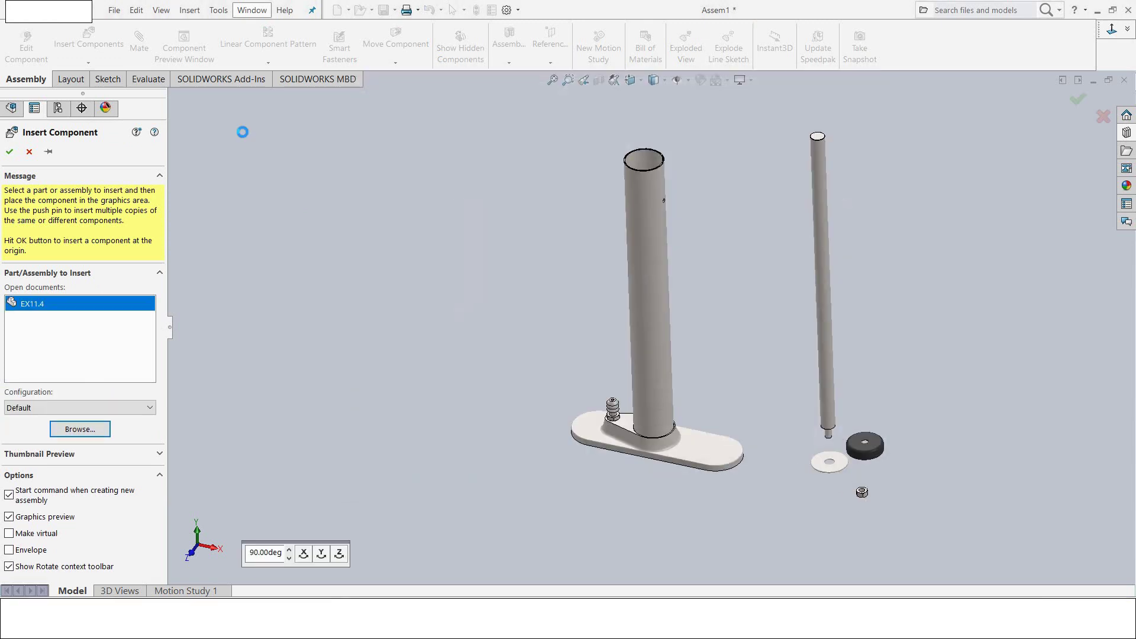
left_click(862, 492)
Step: Insert the EX11.8 spring and the EX11.7 T-handle into the assembly
left_click(94, 50)
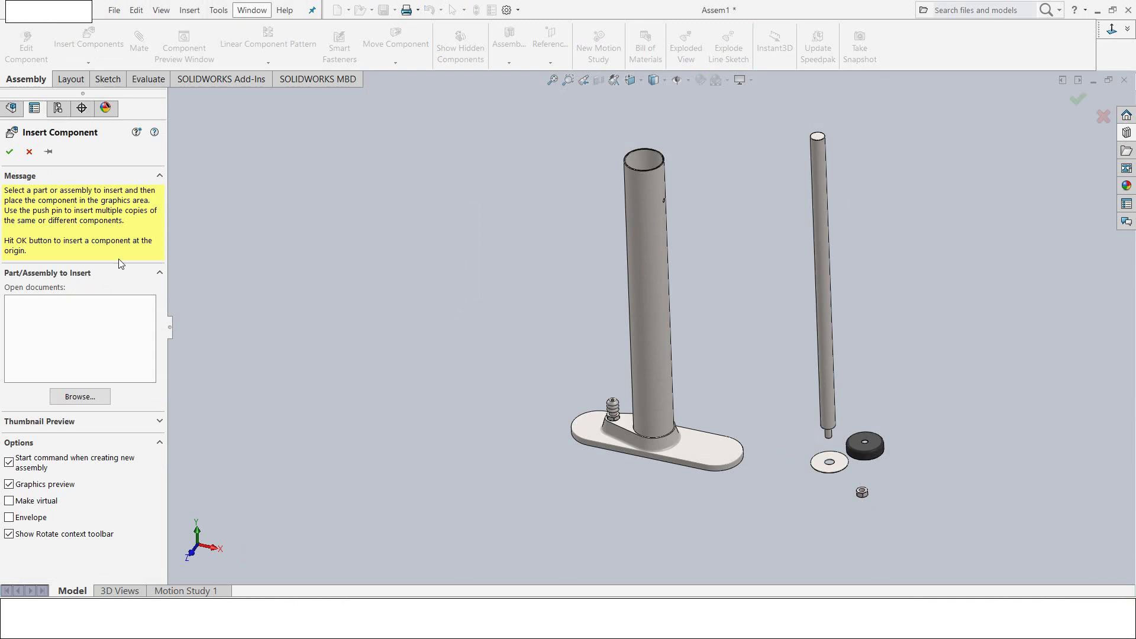
left_click(102, 396)
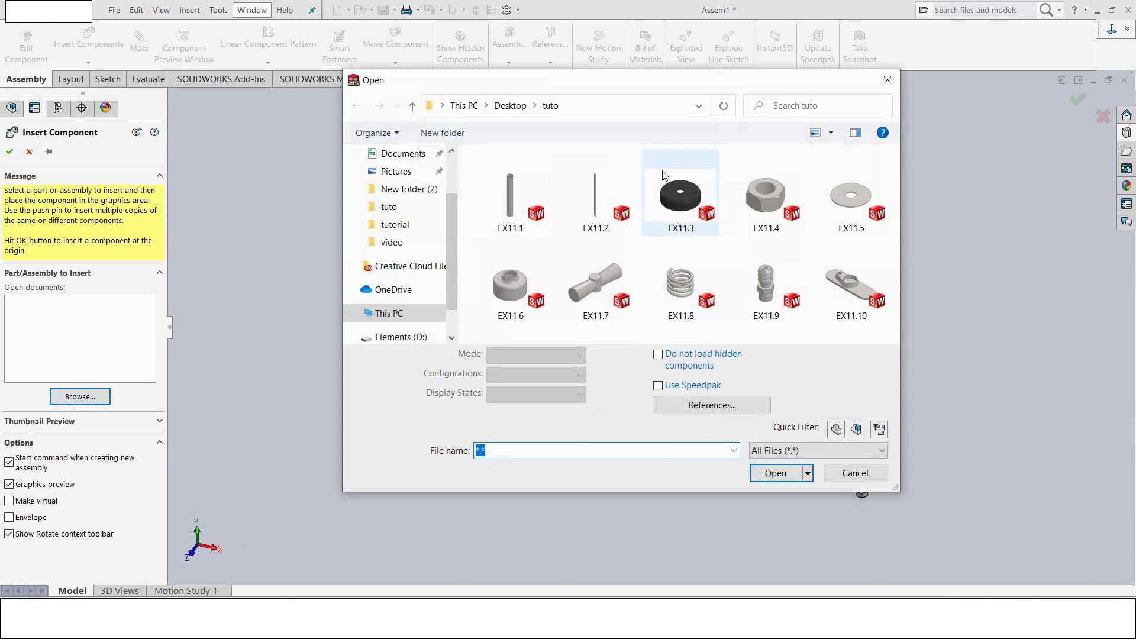
left_click(673, 287)
left_click(766, 450)
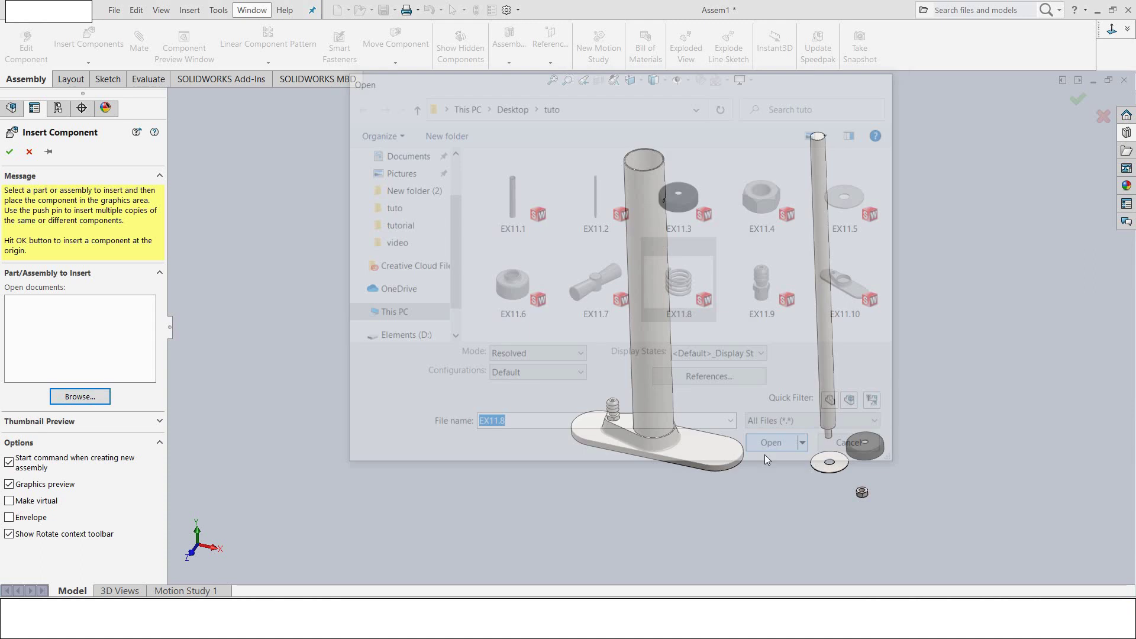
left_click(253, 92)
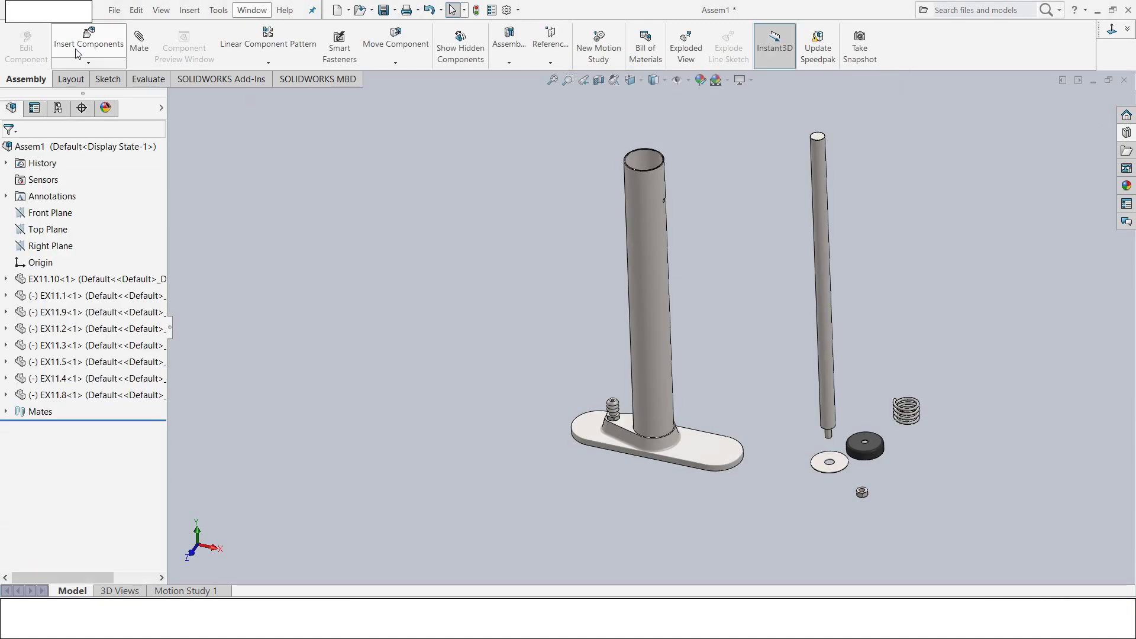
left_click(78, 46)
left_click(87, 395)
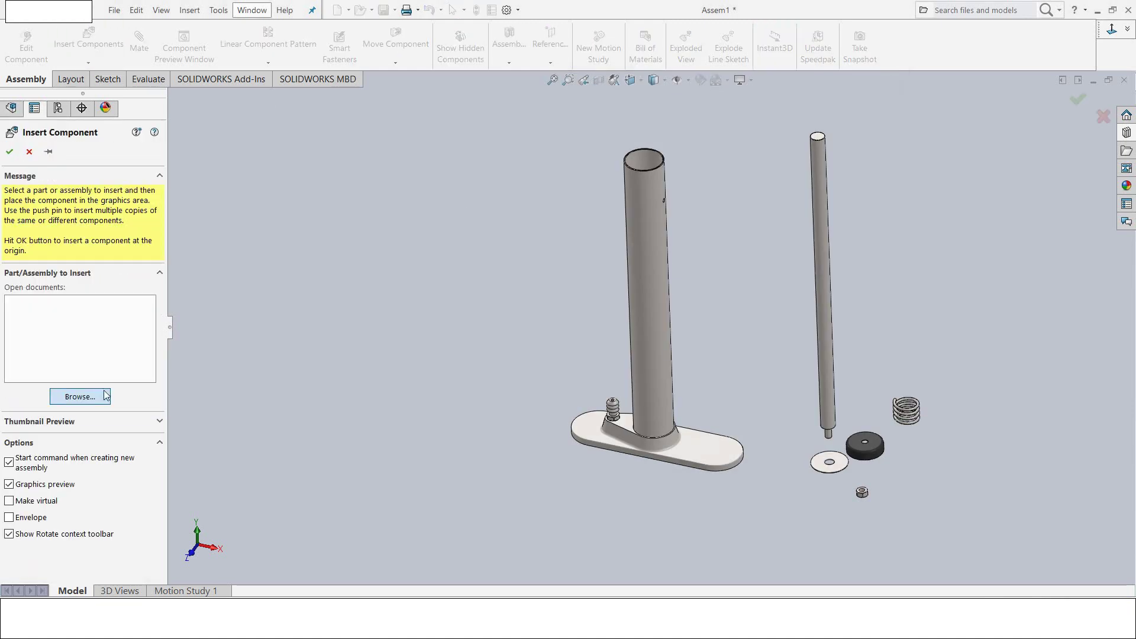
left_click(603, 297)
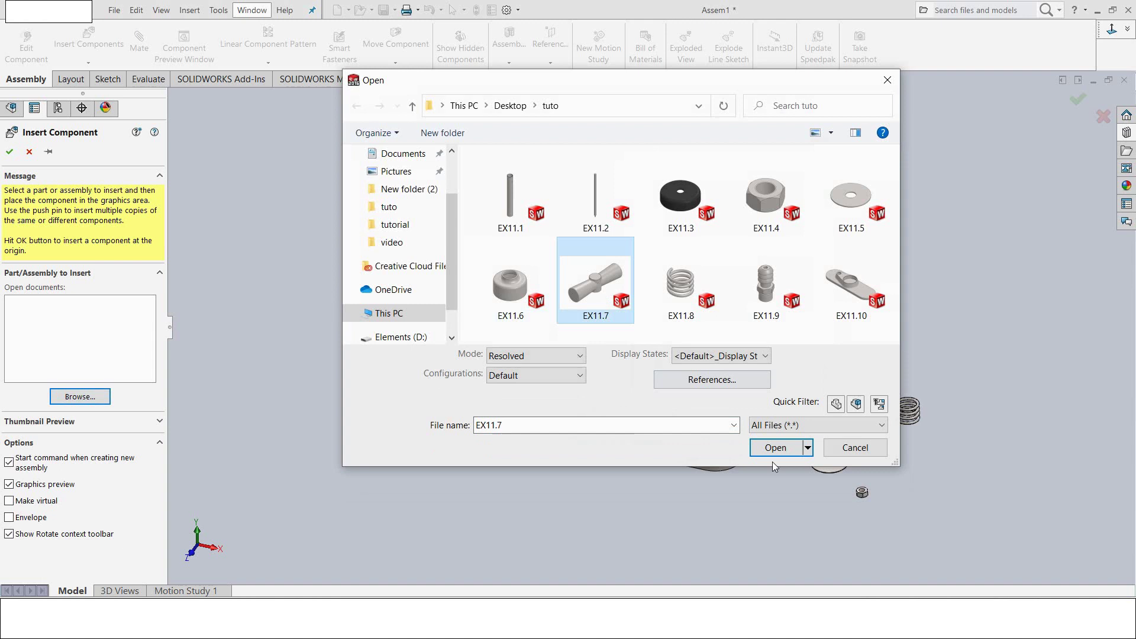
left_click(775, 448)
left_click(897, 245)
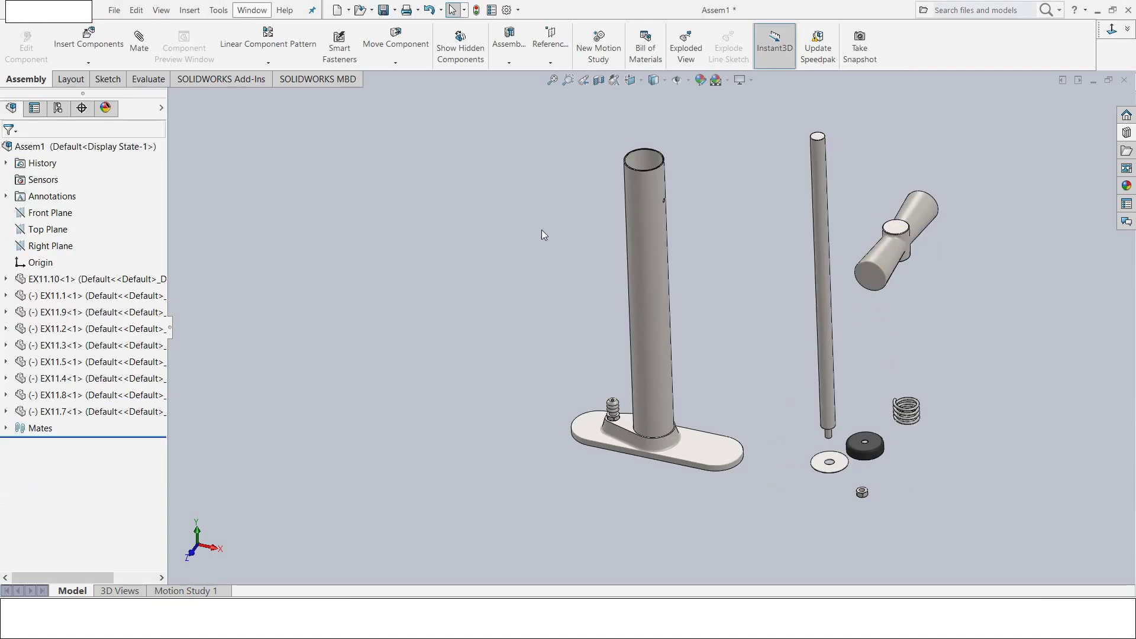
Step: Mate the T-handle's tapped hole concentric with the EX11.2 rod
scroll(860, 211, "down", 1)
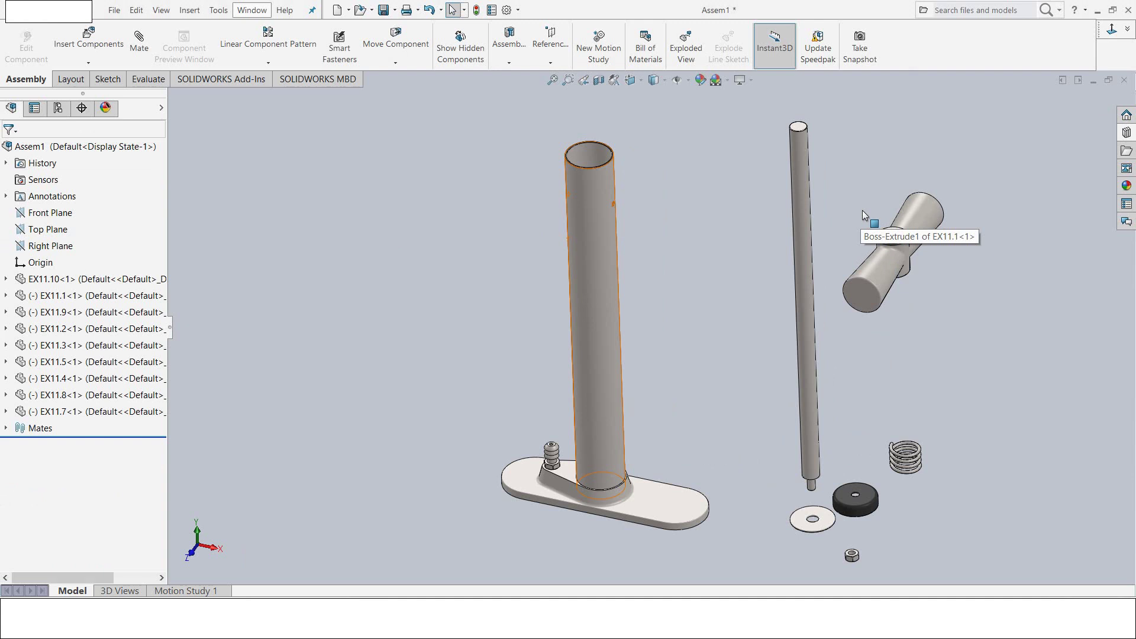
scroll(869, 286, "down", 1)
scroll(839, 271, "down", 2)
mouse_move(839, 271)
middle_mouse_down()
mouse_move(813, 133)
mouse_move(824, 300)
middle_mouse_up()
scroll(825, 300, "down", 1)
scroll(824, 300, "down", 1)
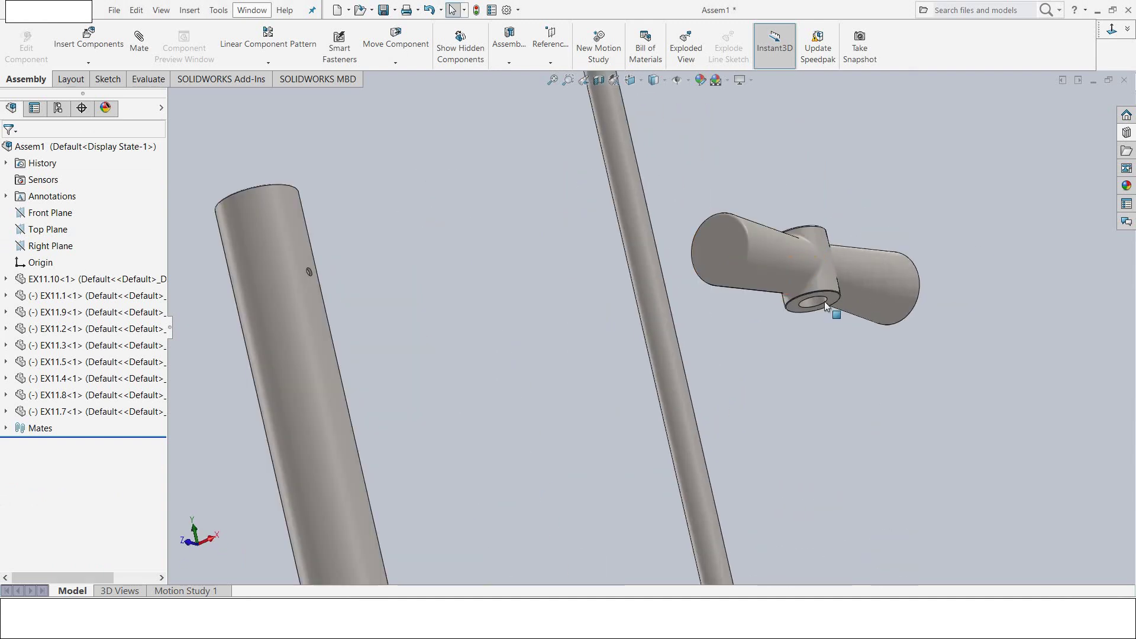
left_click(815, 302)
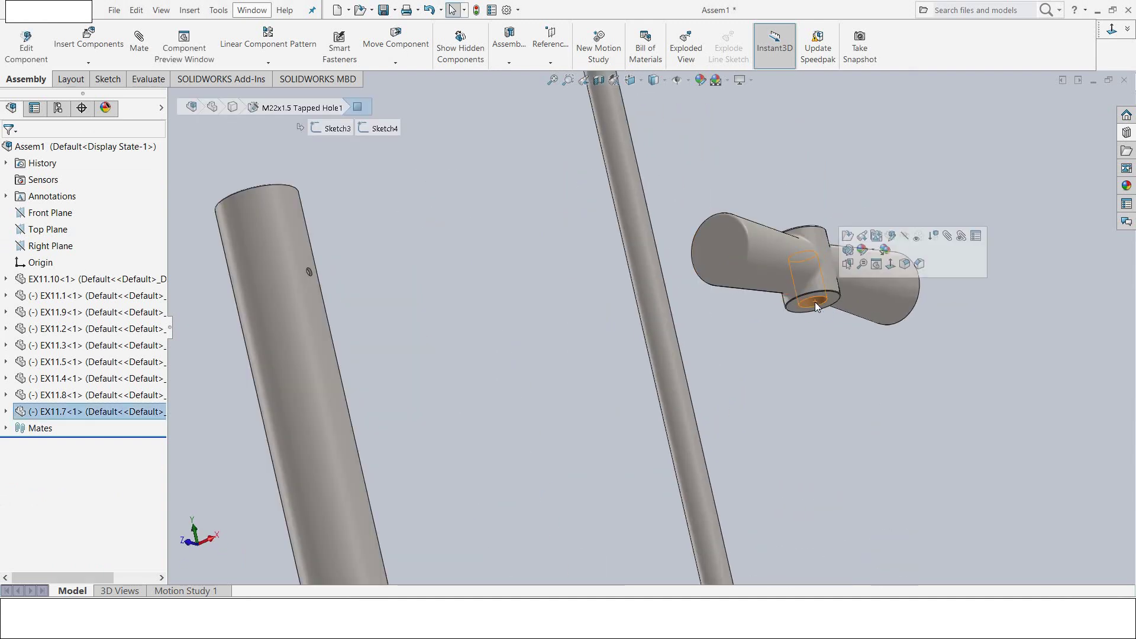
left_click(138, 43)
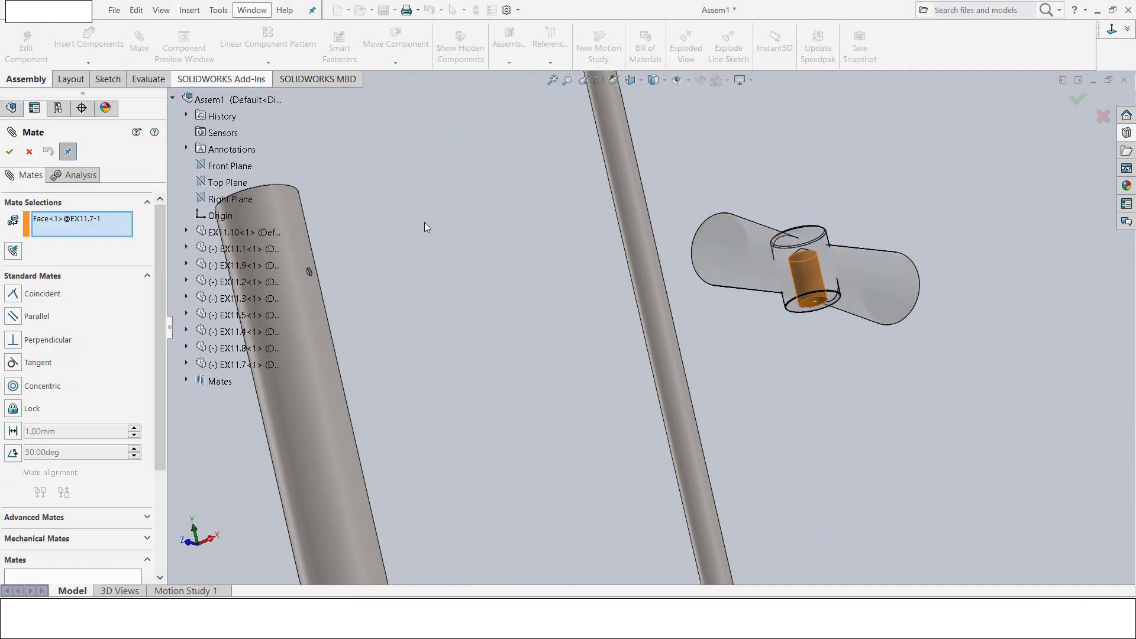
left_click(637, 222)
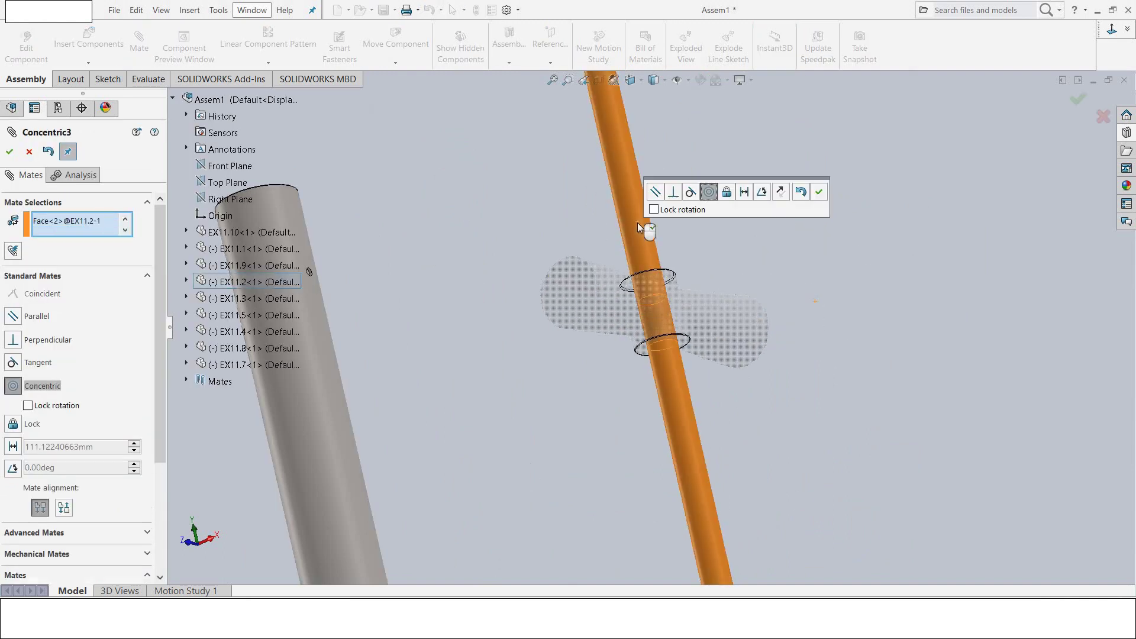
left_click(817, 193)
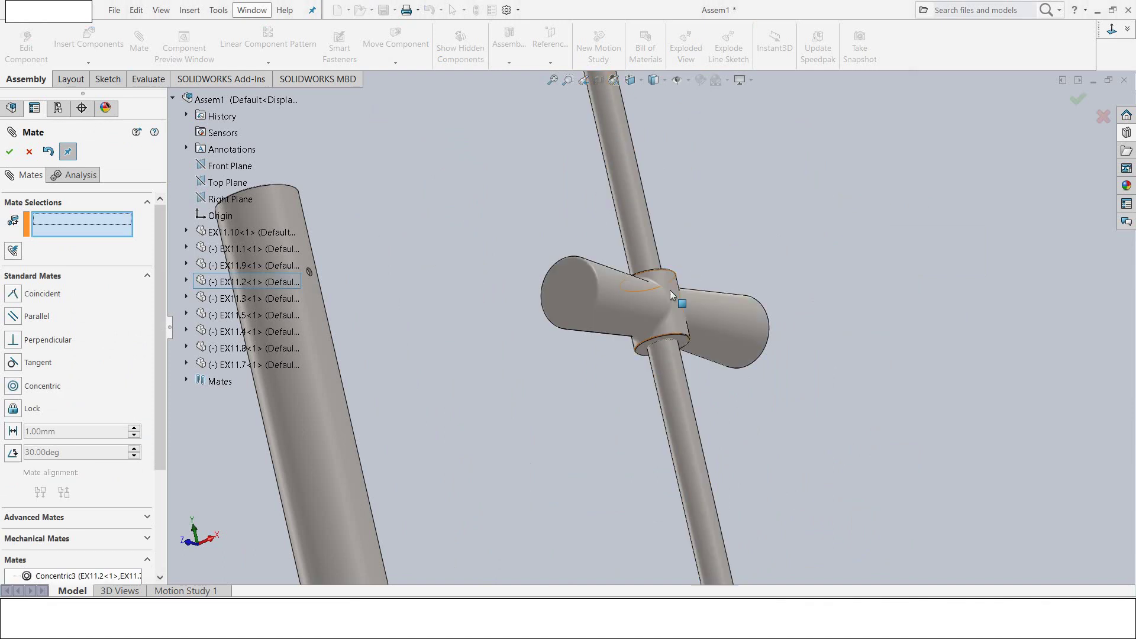
Step: Orbit to the tee and rod junction and select the handle hole's circular edge
scroll(669, 290, "up", 5)
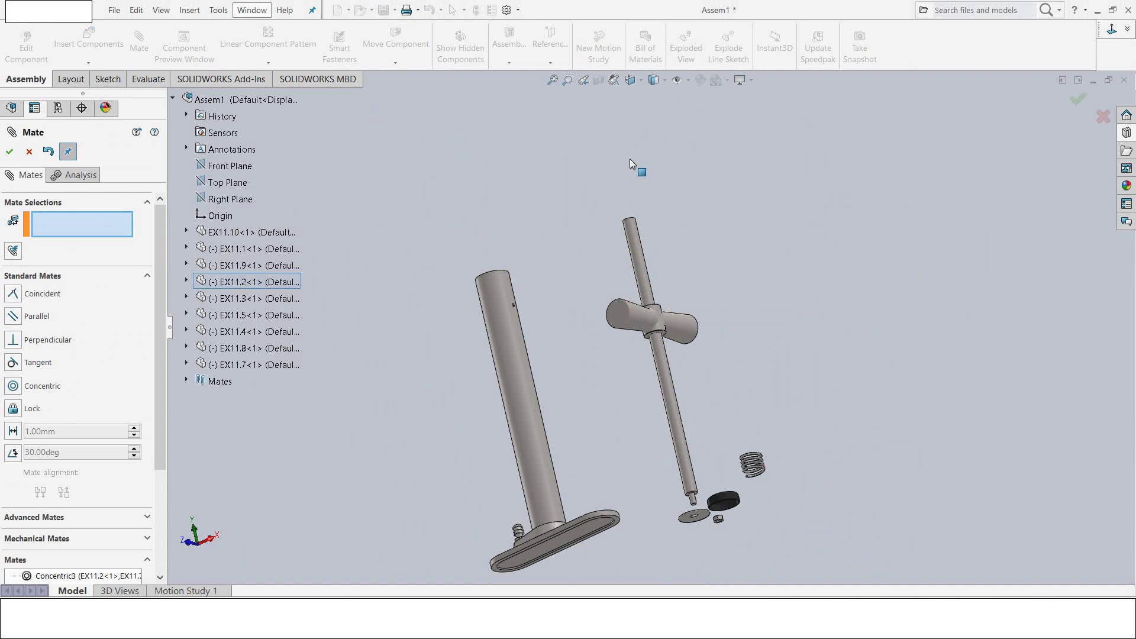
scroll(641, 231, "down", 3)
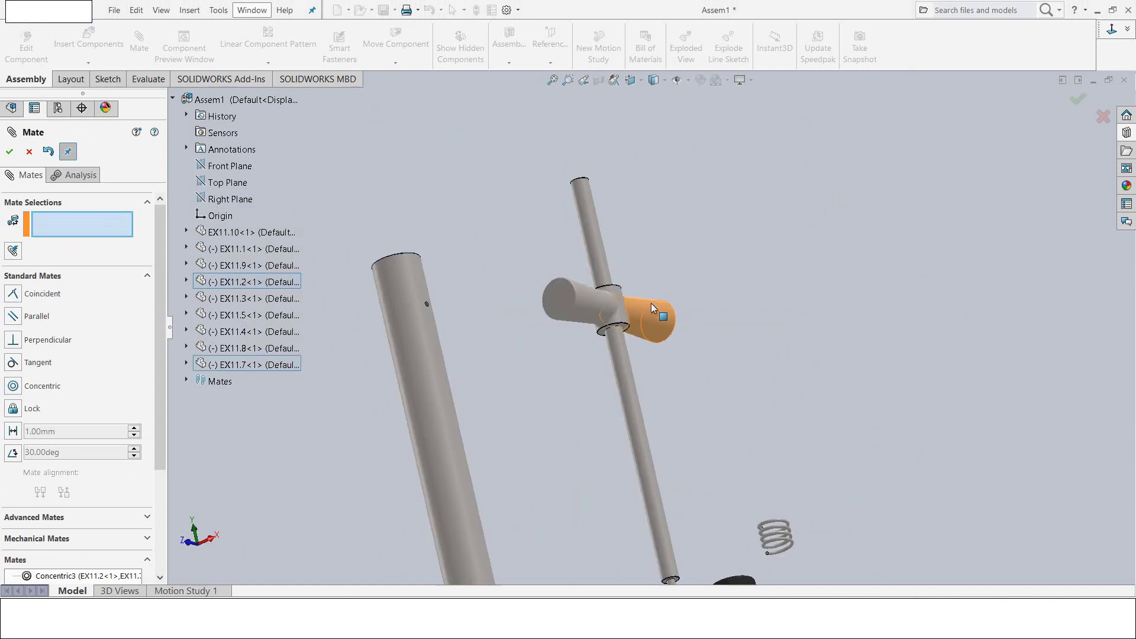
mouse_move(650, 303)
left_mouse_down()
mouse_move(630, 219)
mouse_move(641, 151)
left_mouse_up()
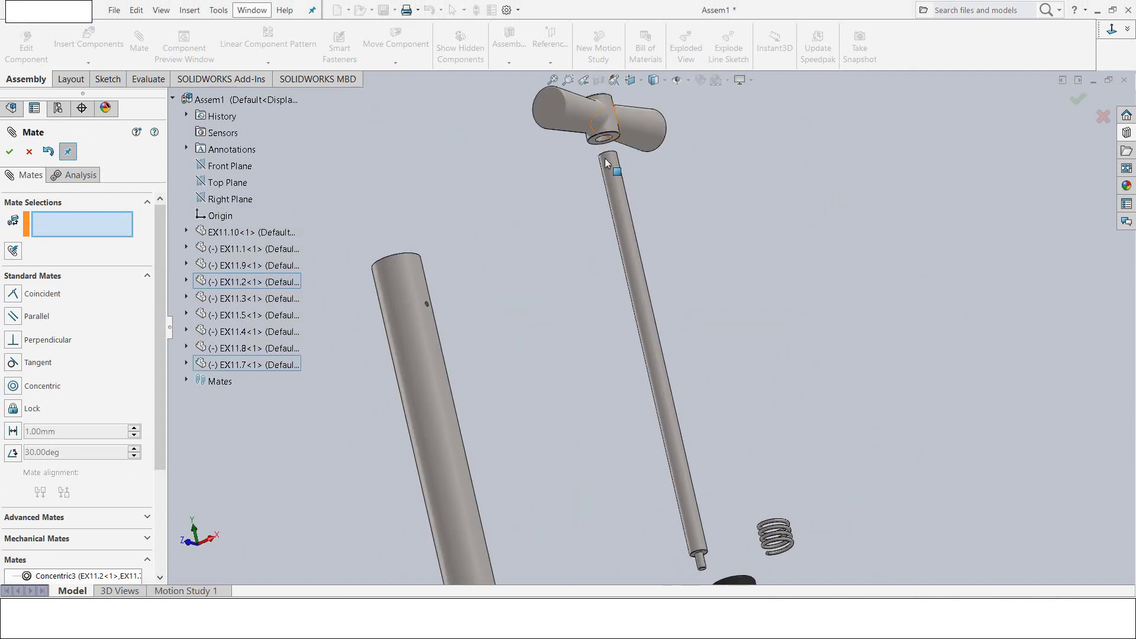
scroll(590, 162, "down", 3)
mouse_move(589, 162)
middle_mouse_down()
mouse_move(575, 131)
mouse_move(577, 195)
mouse_move(651, 227)
middle_mouse_up()
scroll(613, 201, "up", 2)
scroll(613, 201, "down", 3)
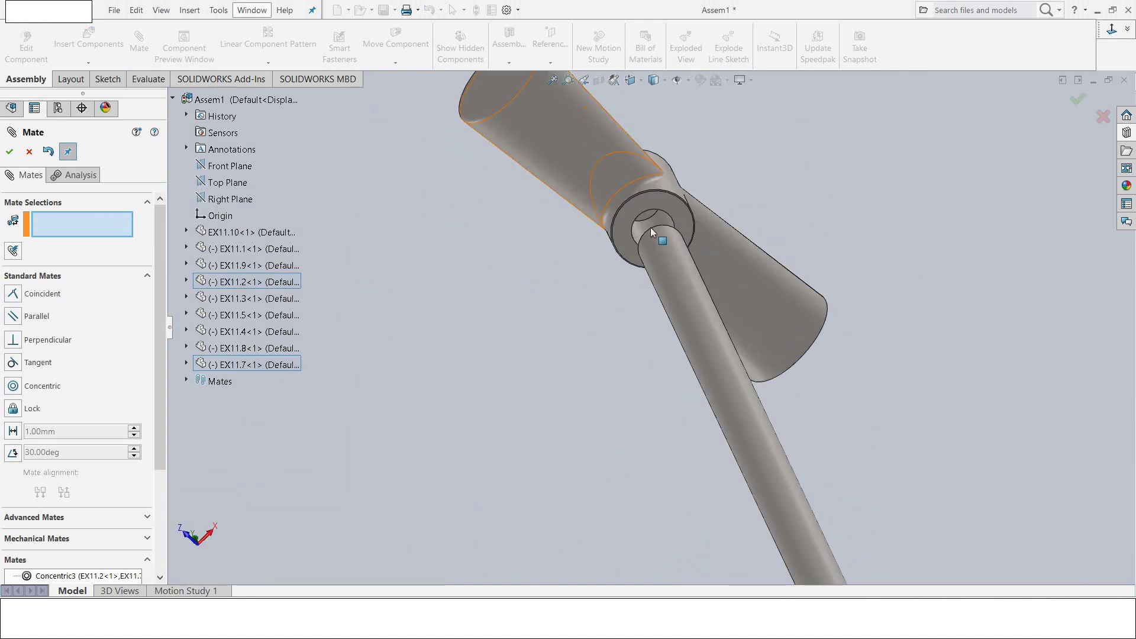
scroll(647, 221, "down", 2)
scroll(648, 221, "down", 2)
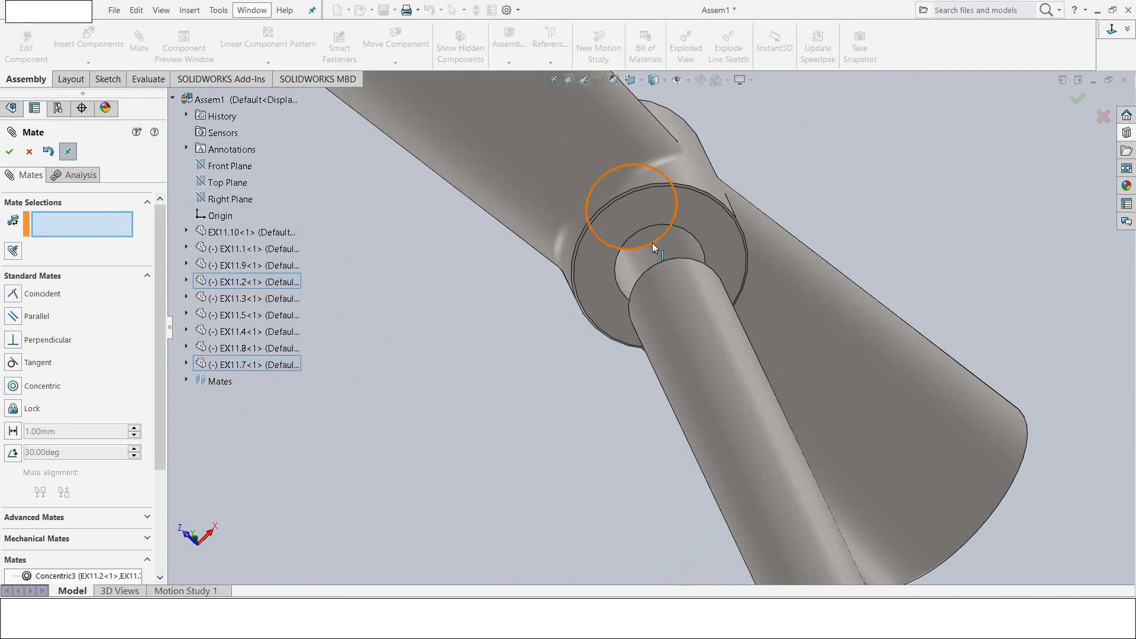
left_click(652, 243)
Step: Mate the rod's top face coincident with the hole edge to seat it in the tee
scroll(630, 304, "up", 3)
mouse_move(577, 368)
middle_mouse_down()
mouse_move(574, 342)
mouse_move(562, 436)
middle_mouse_up()
scroll(623, 465, "down", 2)
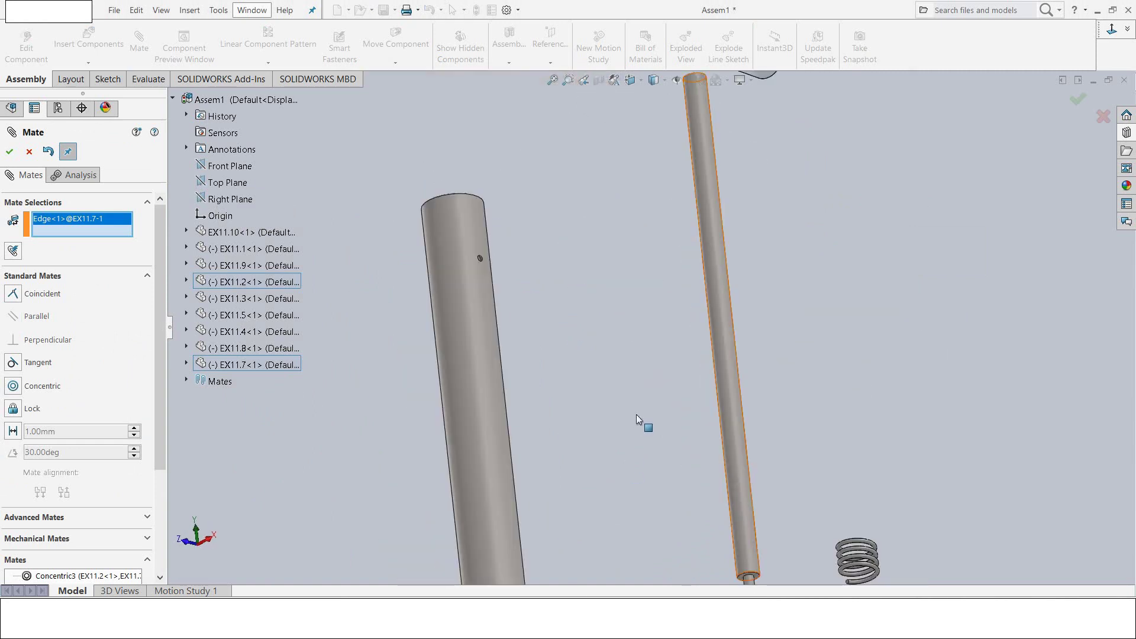
scroll(637, 414, "up", 3)
scroll(660, 280, "down", 1)
scroll(655, 213, "down", 2)
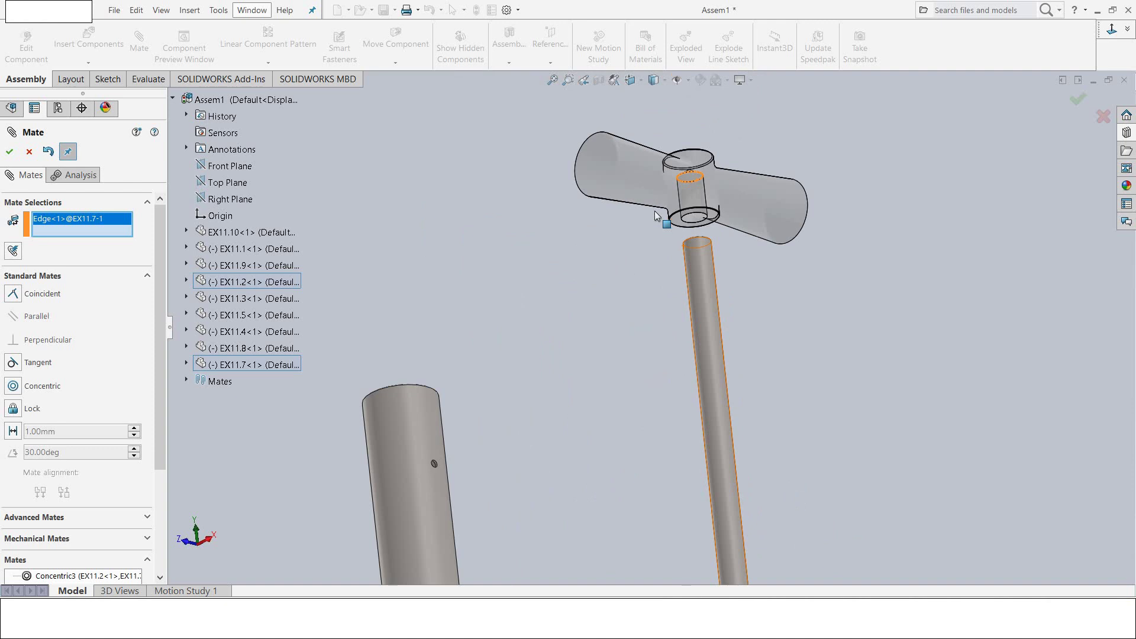
mouse_move(655, 211)
middle_mouse_down()
mouse_move(643, 306)
mouse_move(711, 293)
middle_mouse_up()
scroll(711, 293, "down", 2)
scroll(687, 247, "down", 1)
scroll(681, 243, "down", 1)
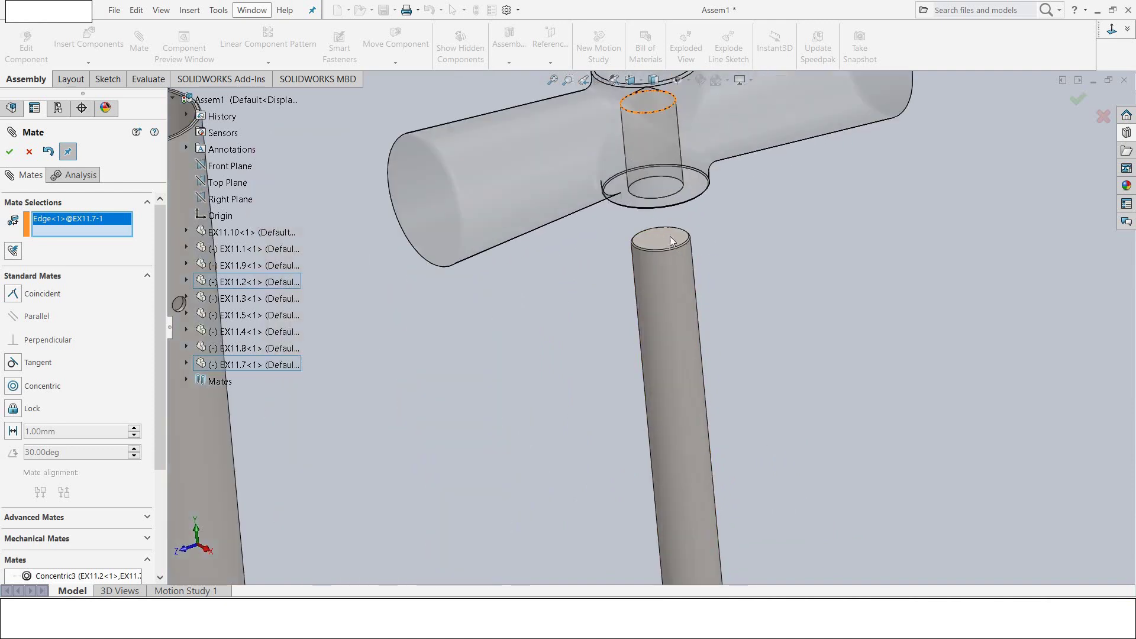
left_click(663, 239)
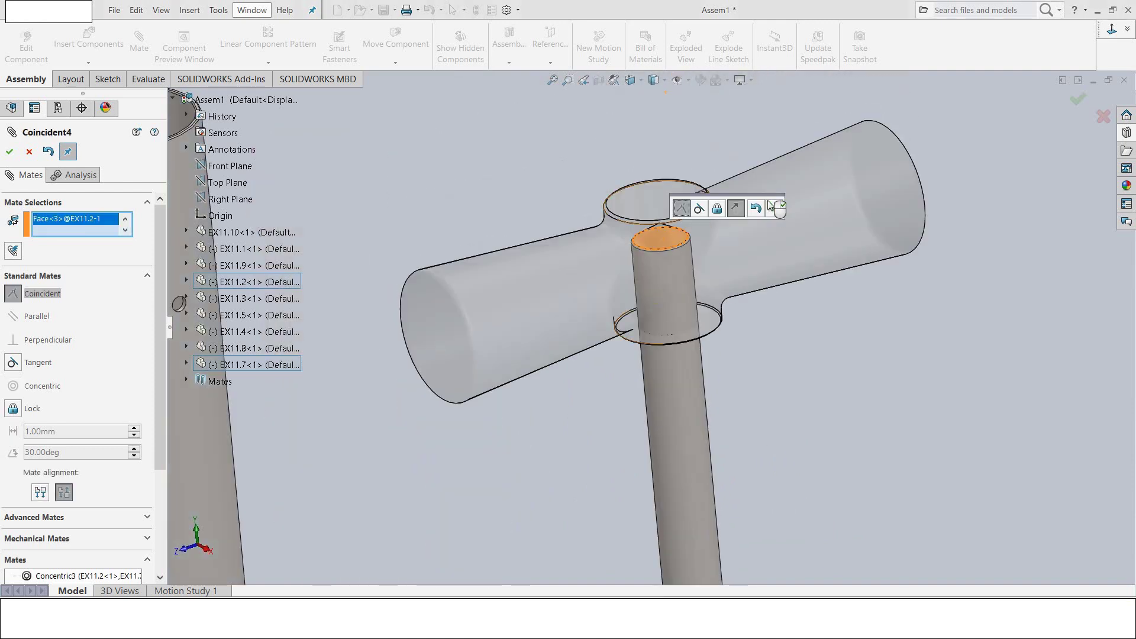
left_click(773, 209)
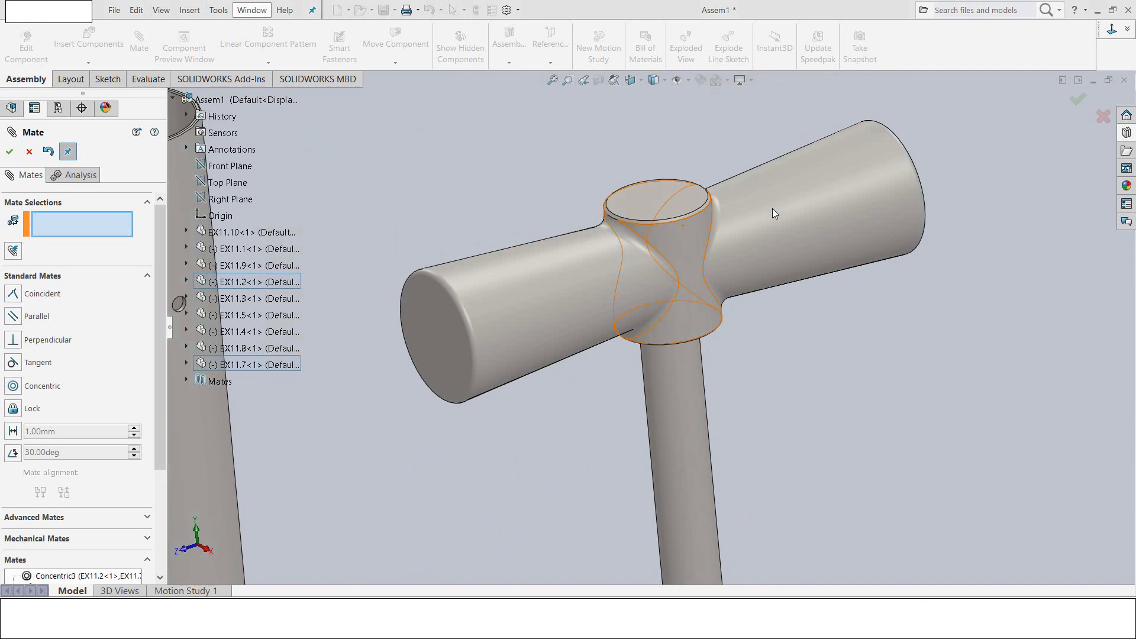
Step: Mate the washer's hole concentric with the fitting stem
key("f")
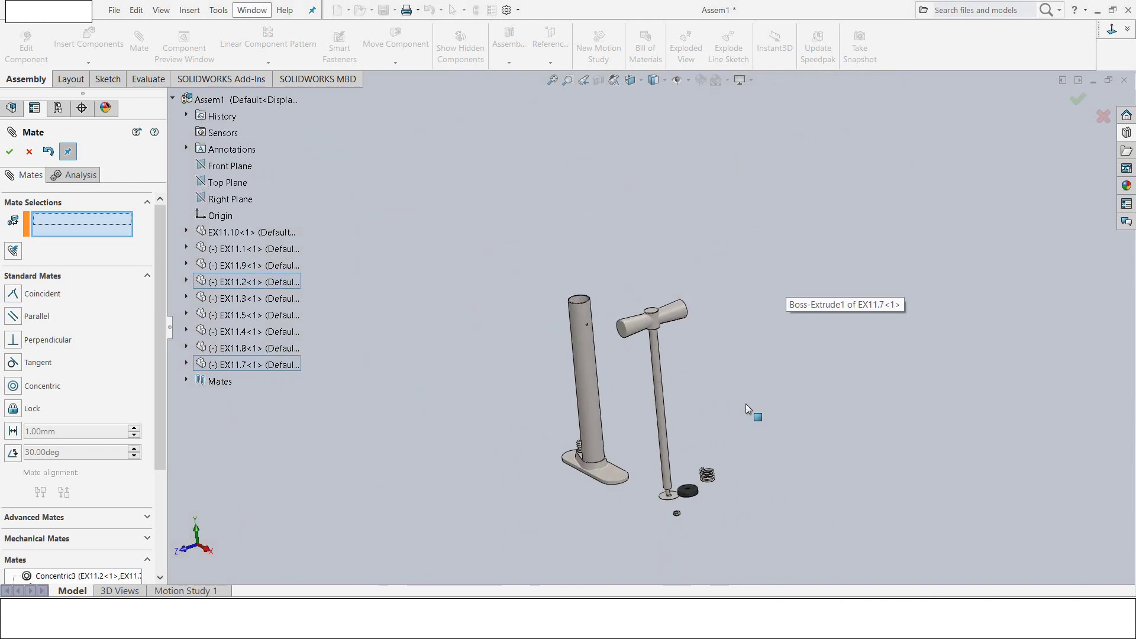
scroll(746, 403, "down", 2)
scroll(672, 495, "down", 2)
scroll(643, 433, "down", 2)
scroll(643, 290, "down", 2)
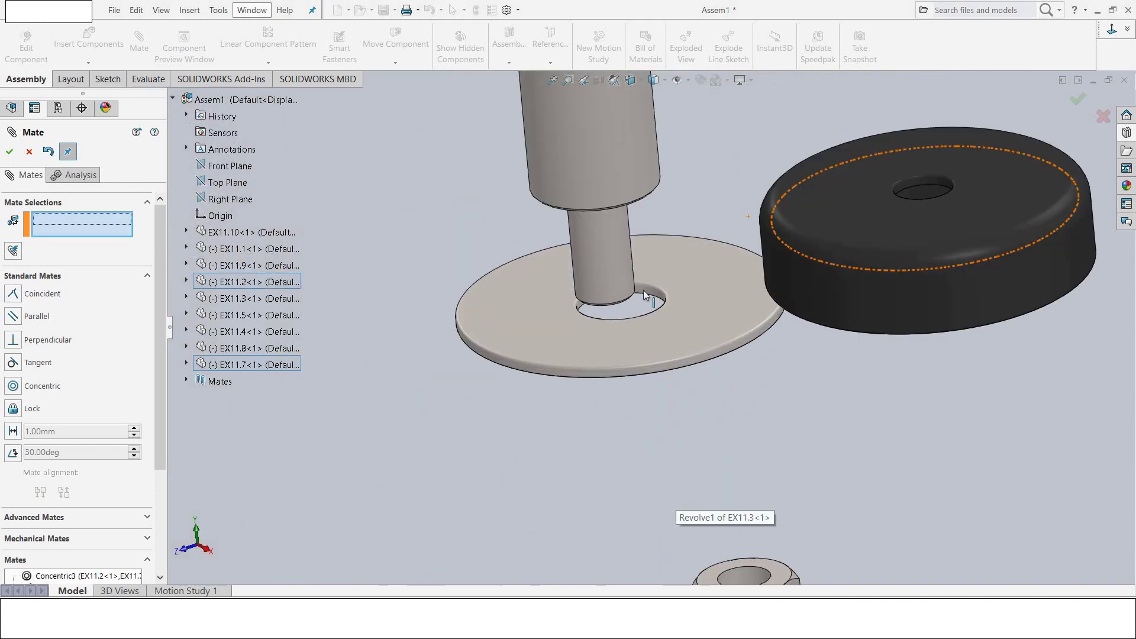
scroll(644, 291, "down", 2)
left_click(645, 293)
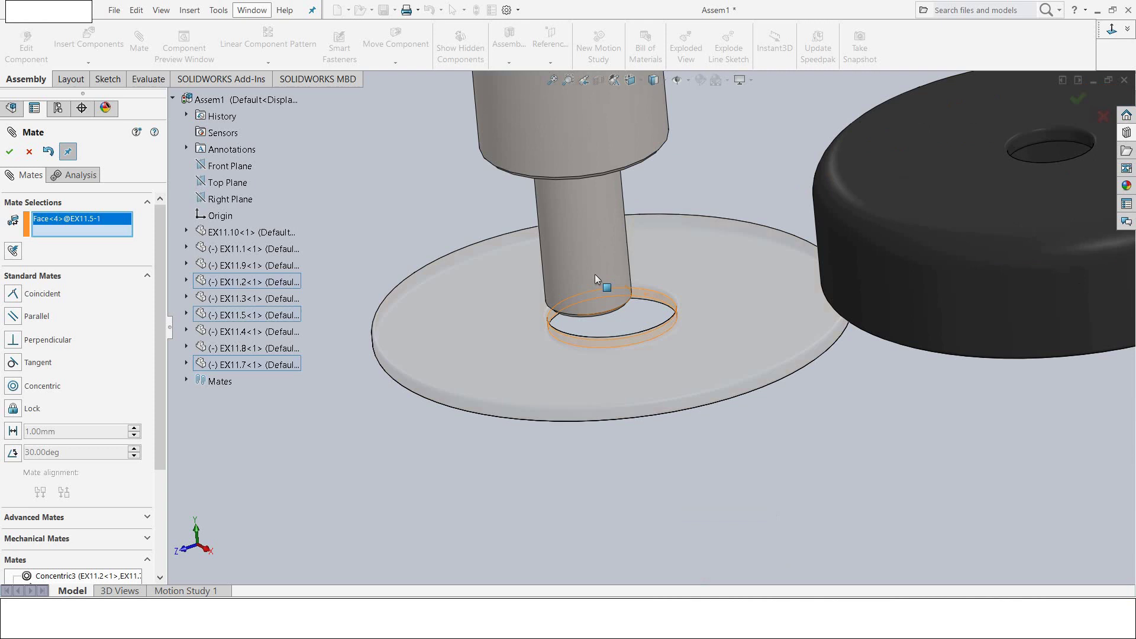
left_click(594, 275)
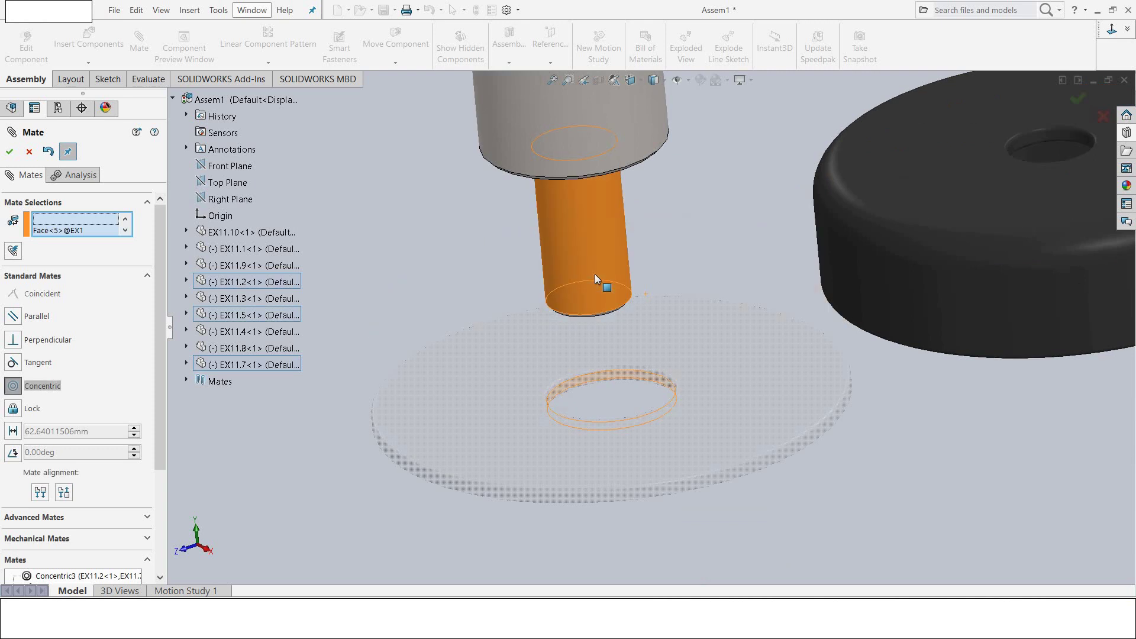
left_click(779, 262)
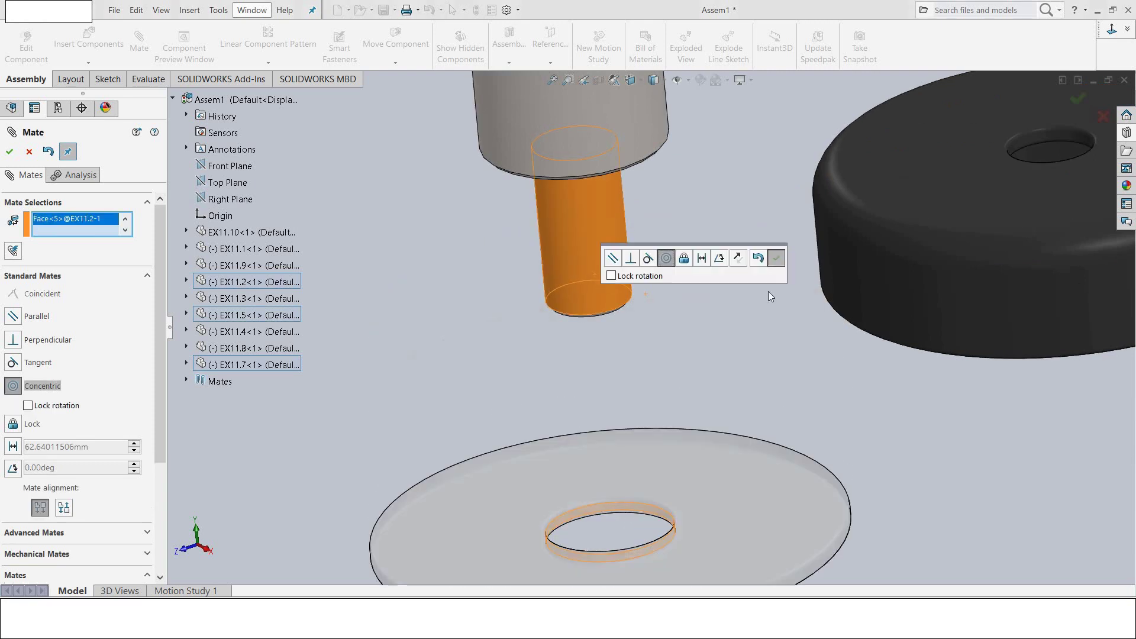
Step: Mate the washer face coincident with the stem's shoulder face
left_click(720, 444)
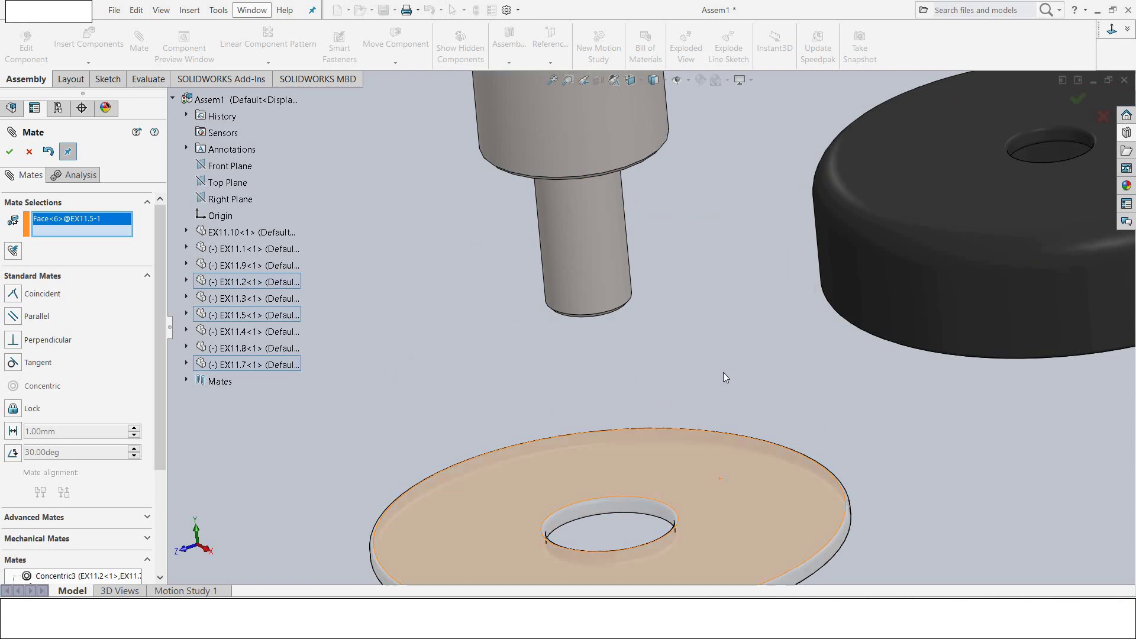
scroll(723, 373, "up", 2)
scroll(723, 373, "up", 2)
scroll(723, 373, "up", 2)
middle_click_drag(745, 418, 719, 300)
scroll(656, 286, "down", 2)
scroll(645, 291, "down", 2)
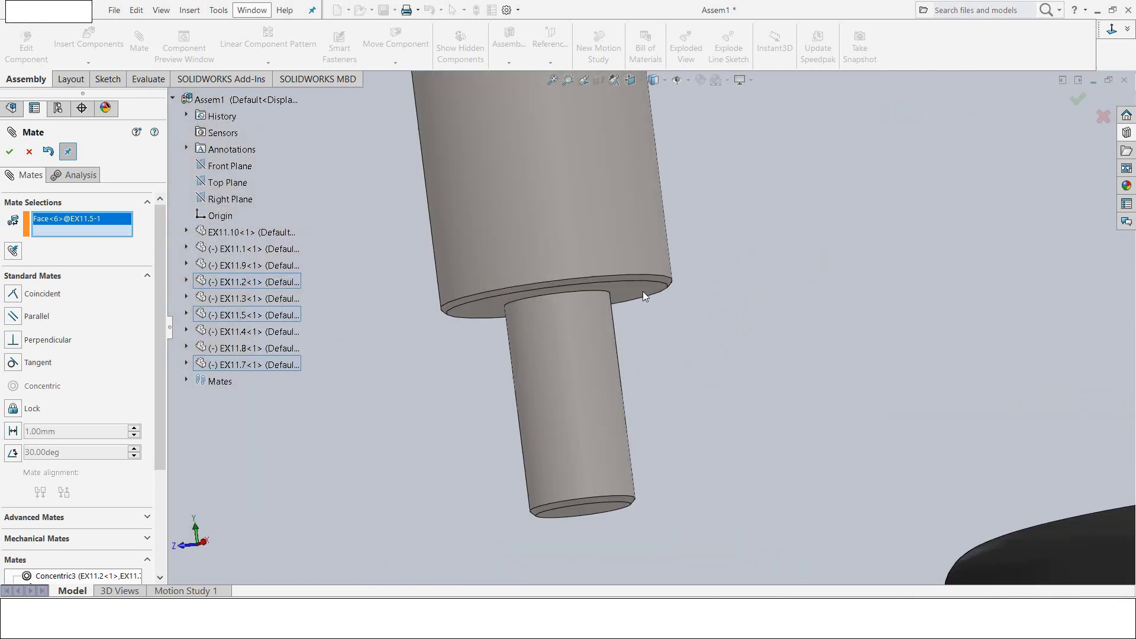
left_click(643, 291)
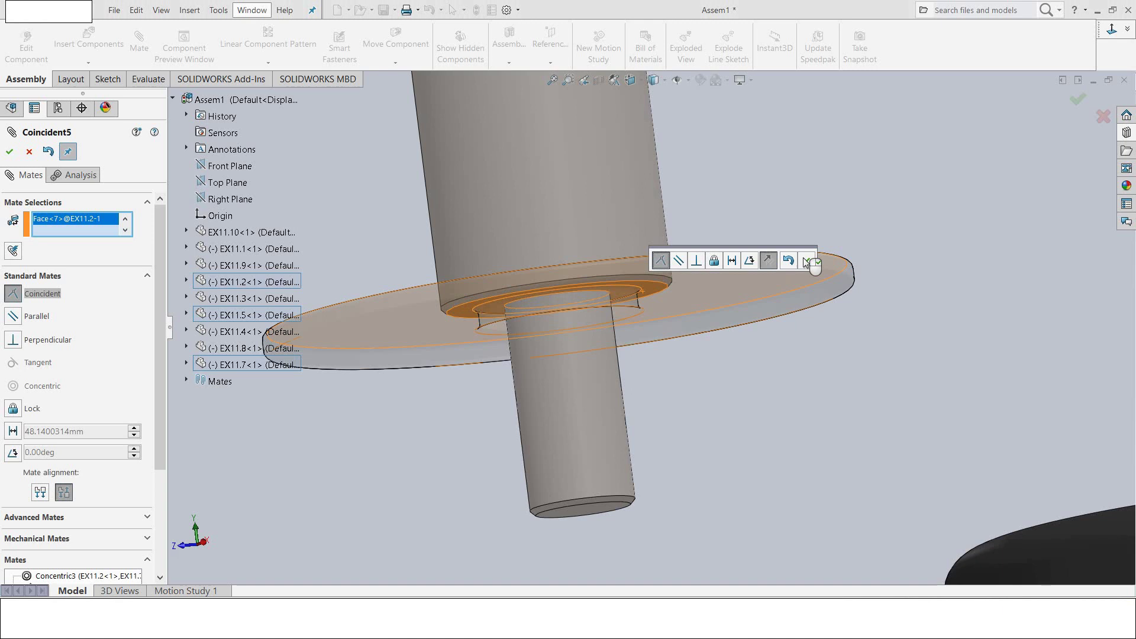
right_click(799, 347)
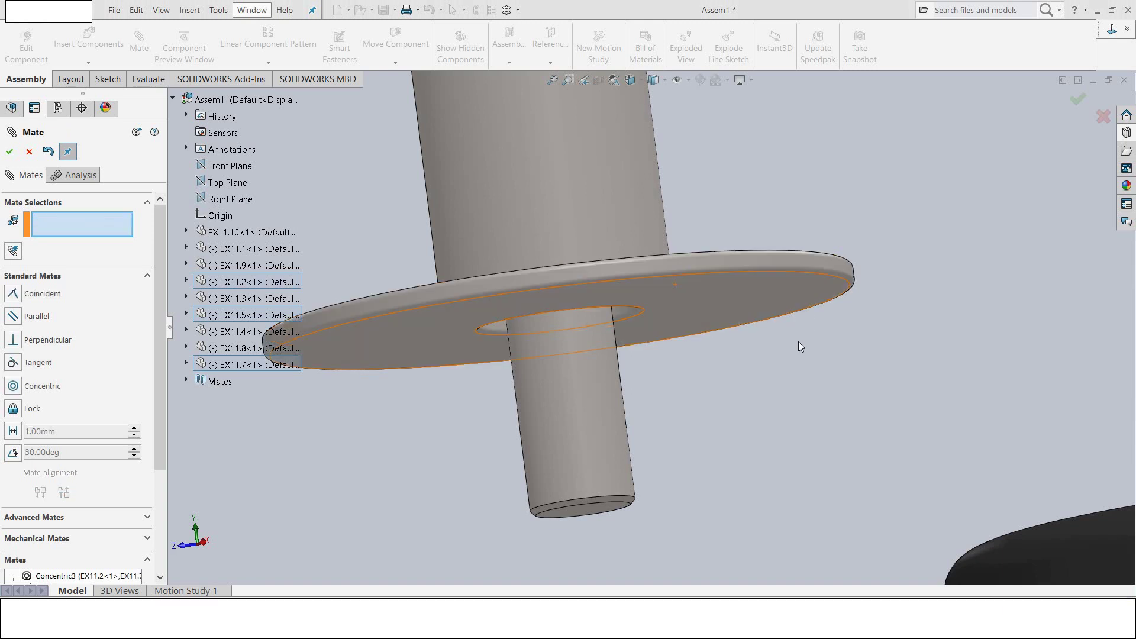
Step: Mate the rubber foot's inner face concentric with the stem
scroll(797, 342, "up", 2)
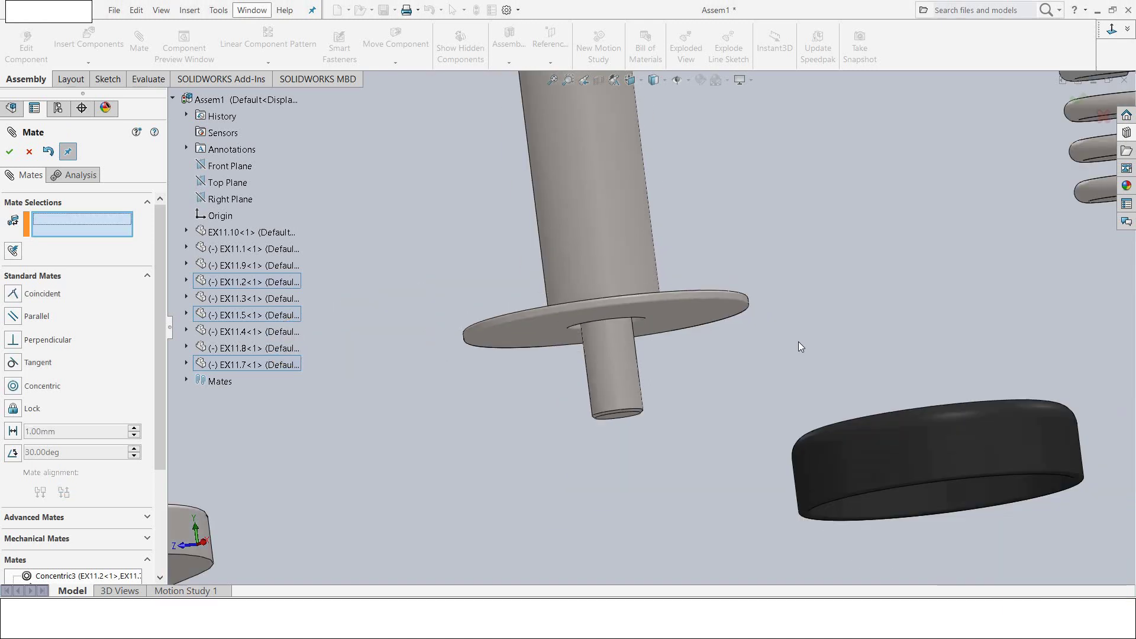
scroll(798, 342, "up", 2)
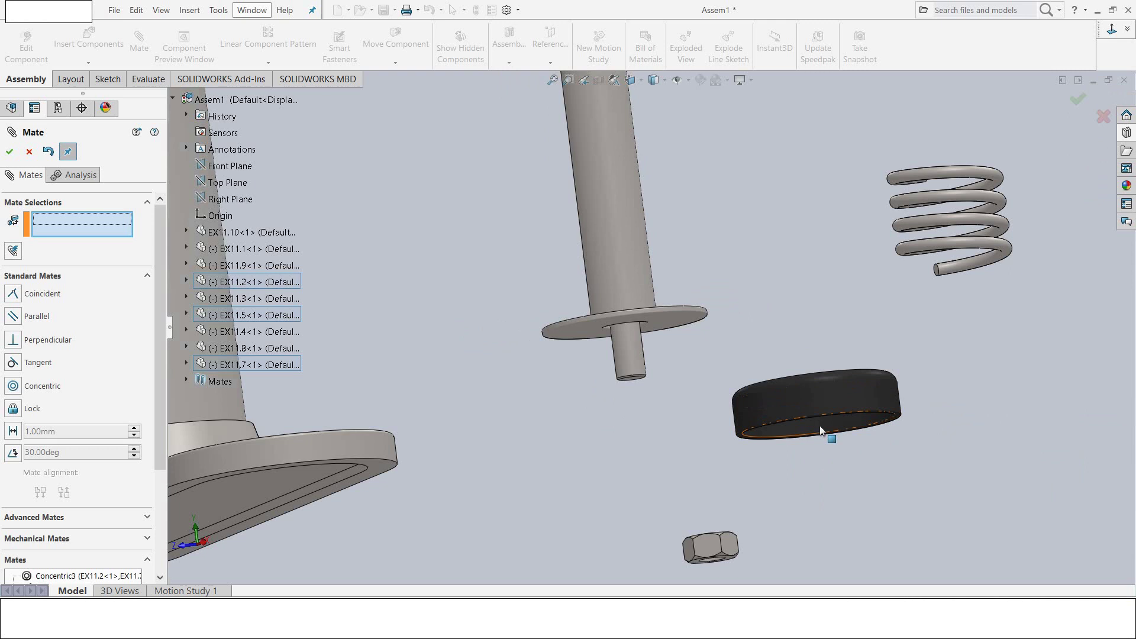
left_click(684, 392)
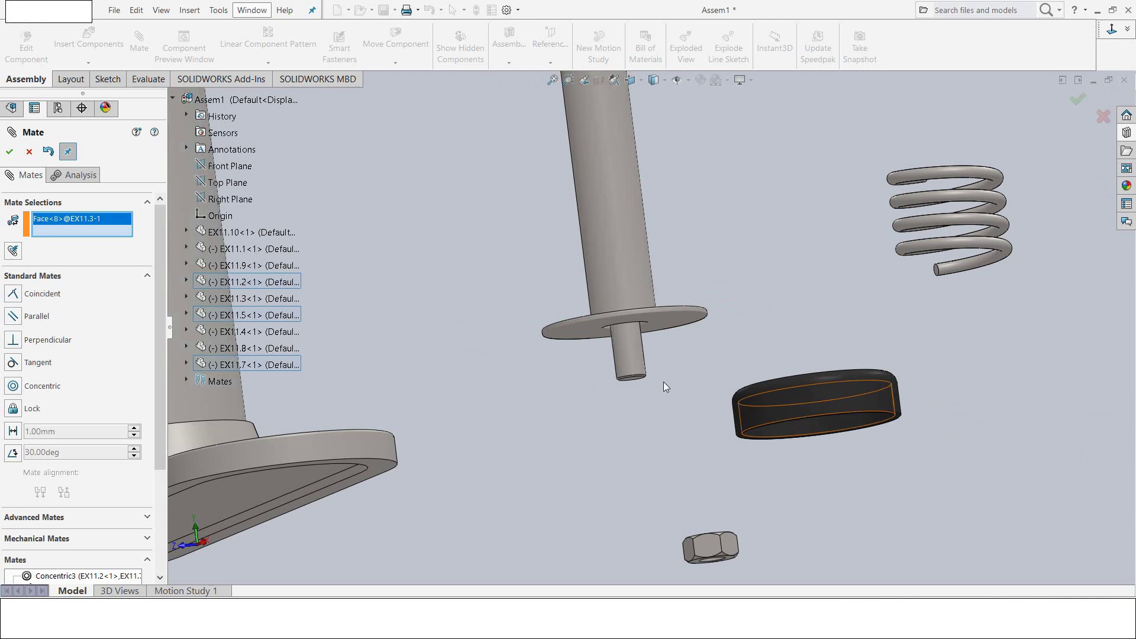
left_click(639, 361)
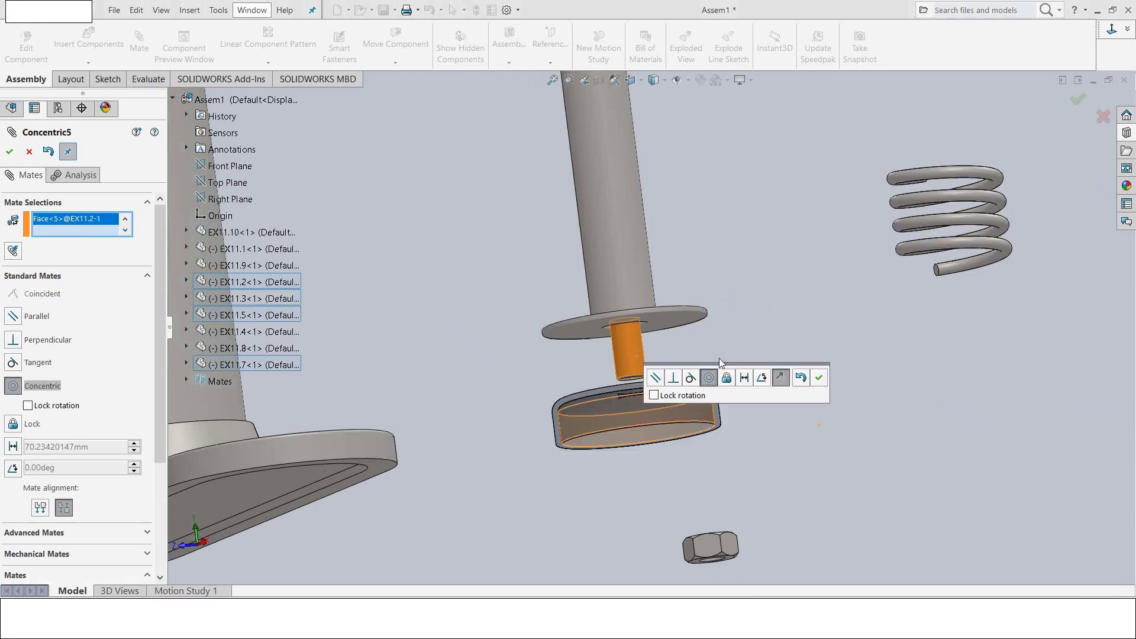
left_click(819, 378)
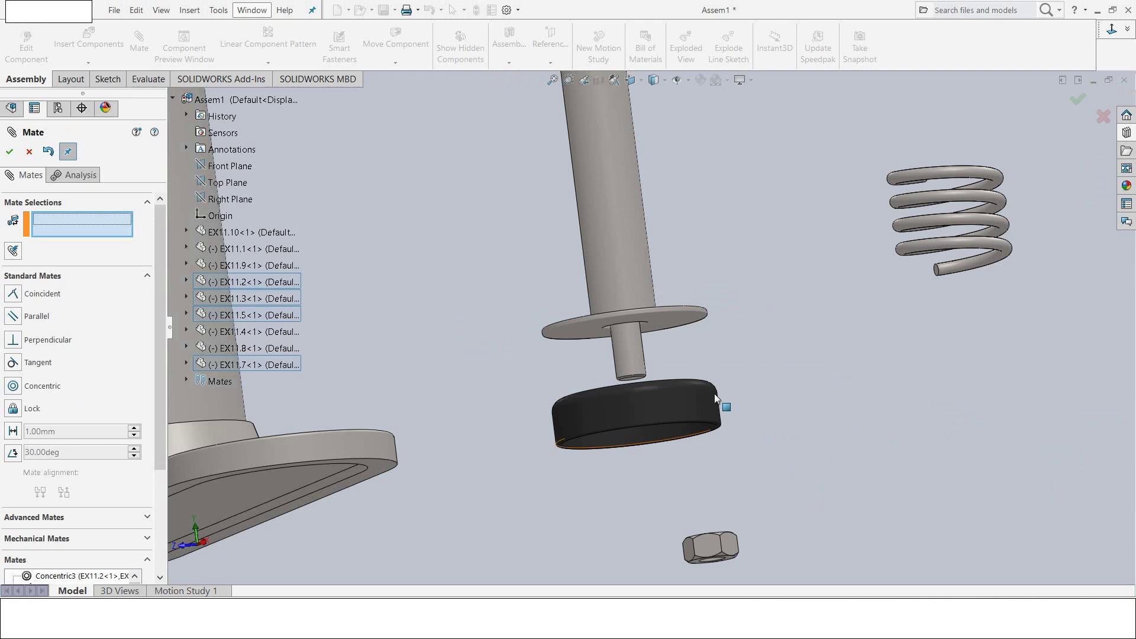
Step: Mate the rubber foot's top face coincident with the washer's underside
scroll(700, 400, "up", 1)
scroll(700, 398, "up", 1)
scroll(700, 398, "up", 1)
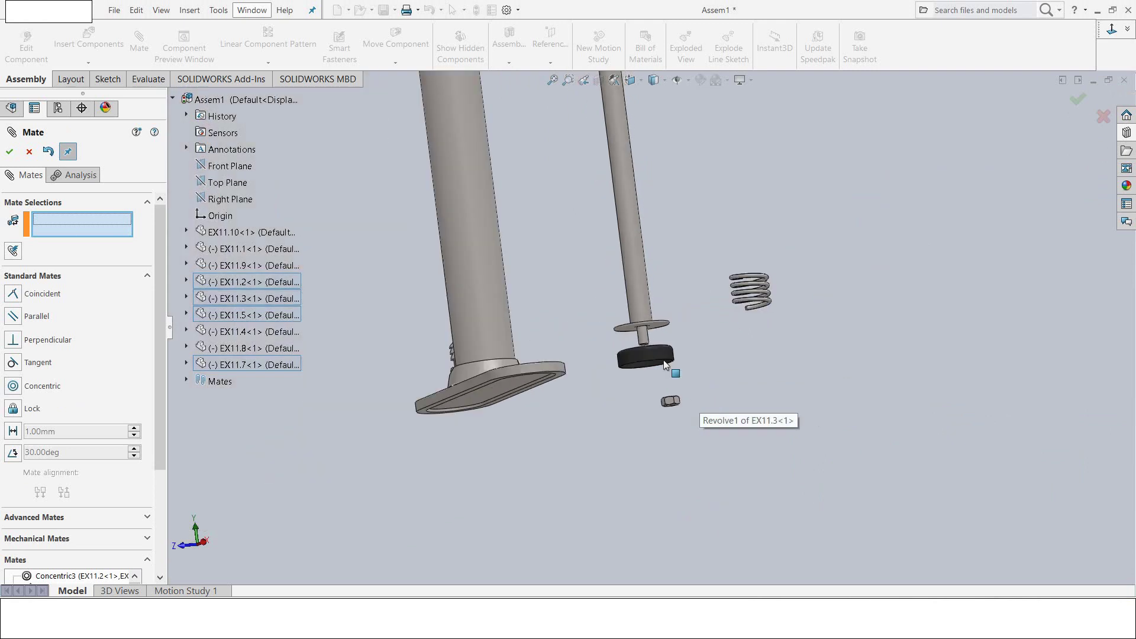
scroll(632, 342, "down", 1)
middle_click_drag(632, 342, 658, 287)
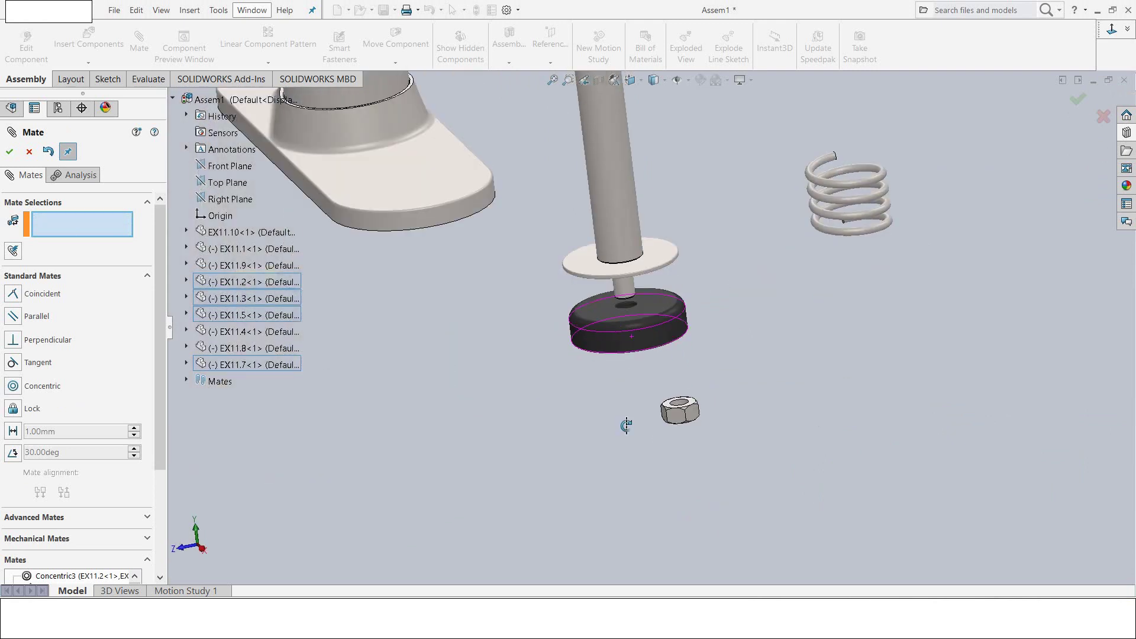
left_click(659, 288)
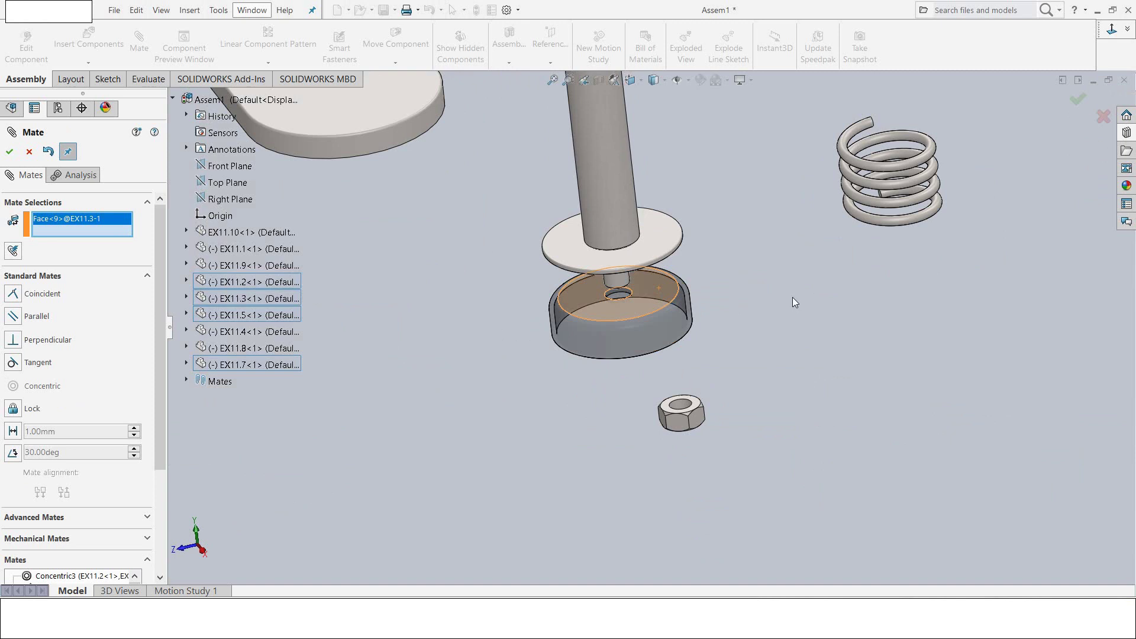
middle_click_drag(793, 297, 783, 310)
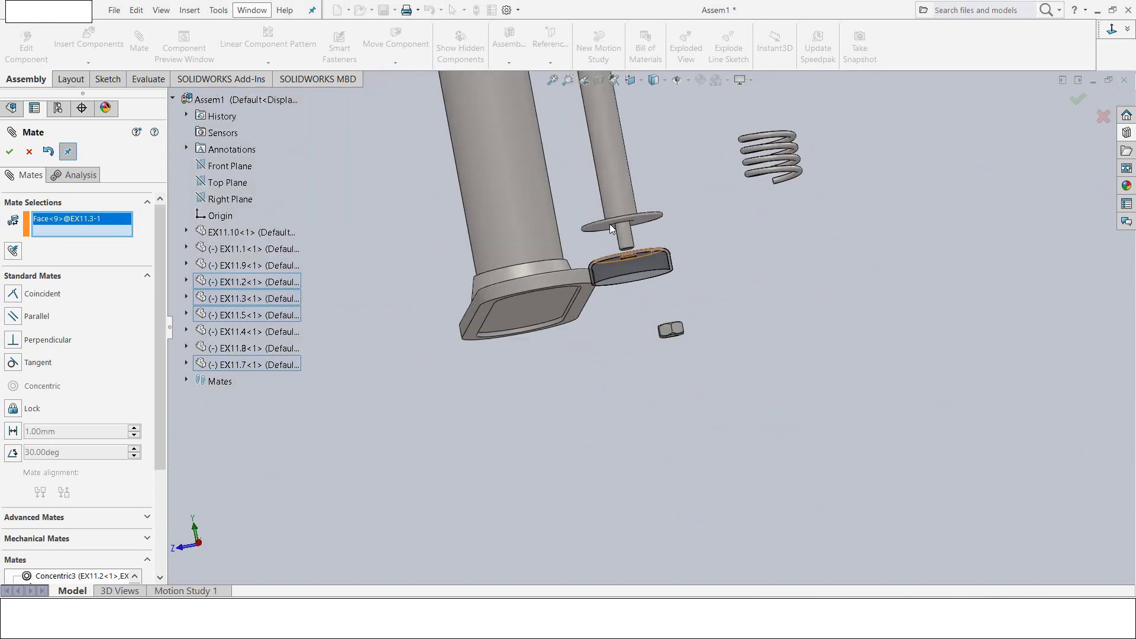
scroll(609, 223, "down", 5)
scroll(644, 235, "down", 3)
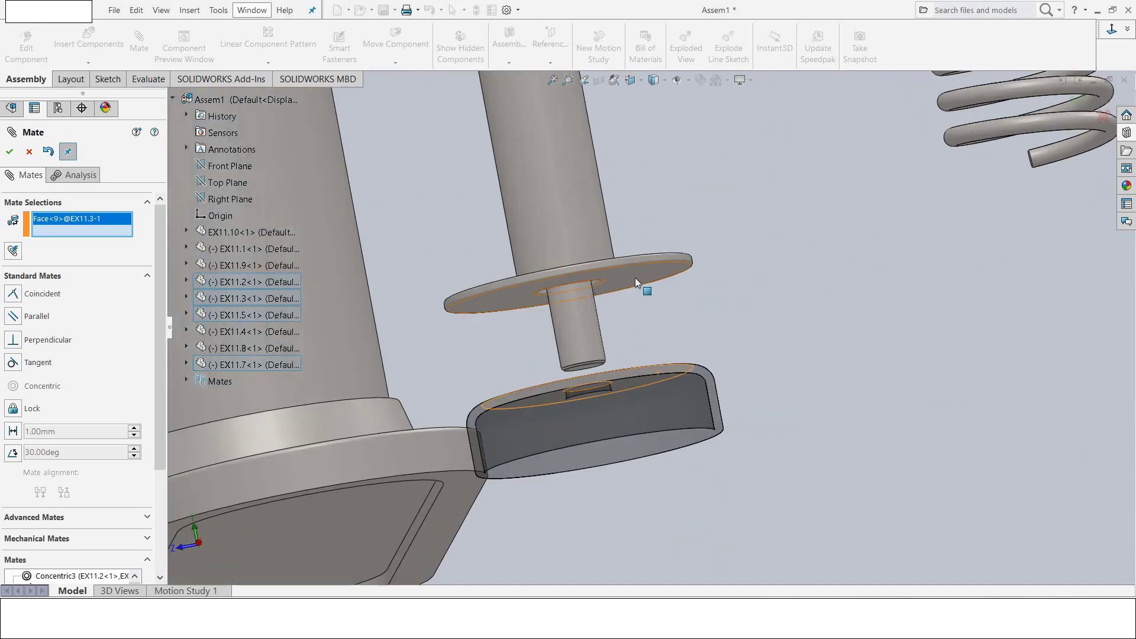
left_click(634, 278)
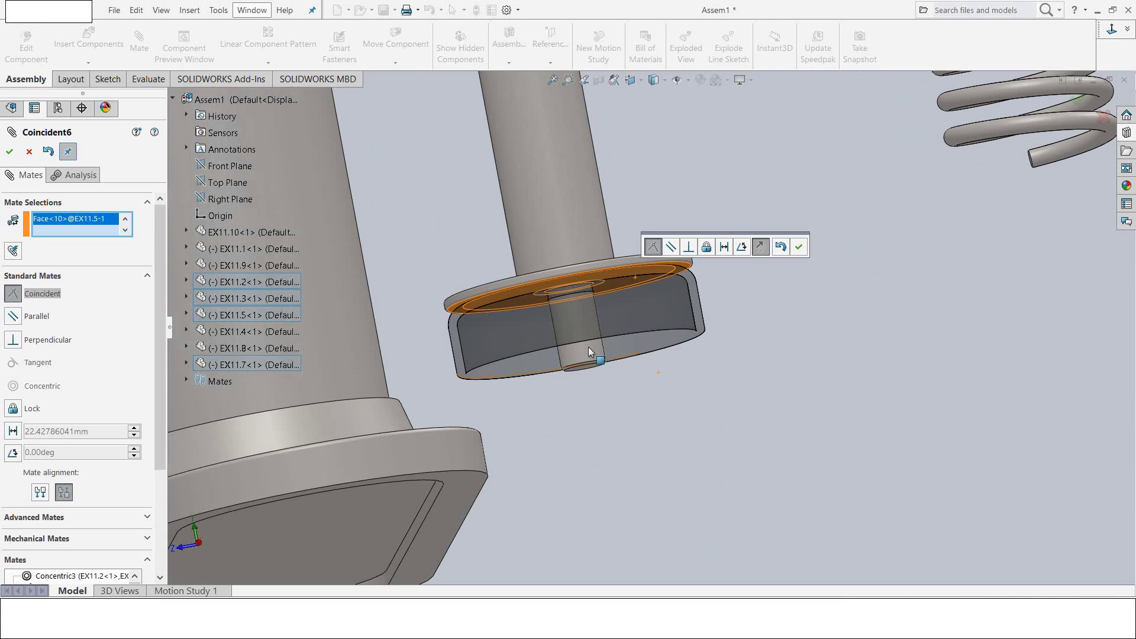
left_click(799, 248)
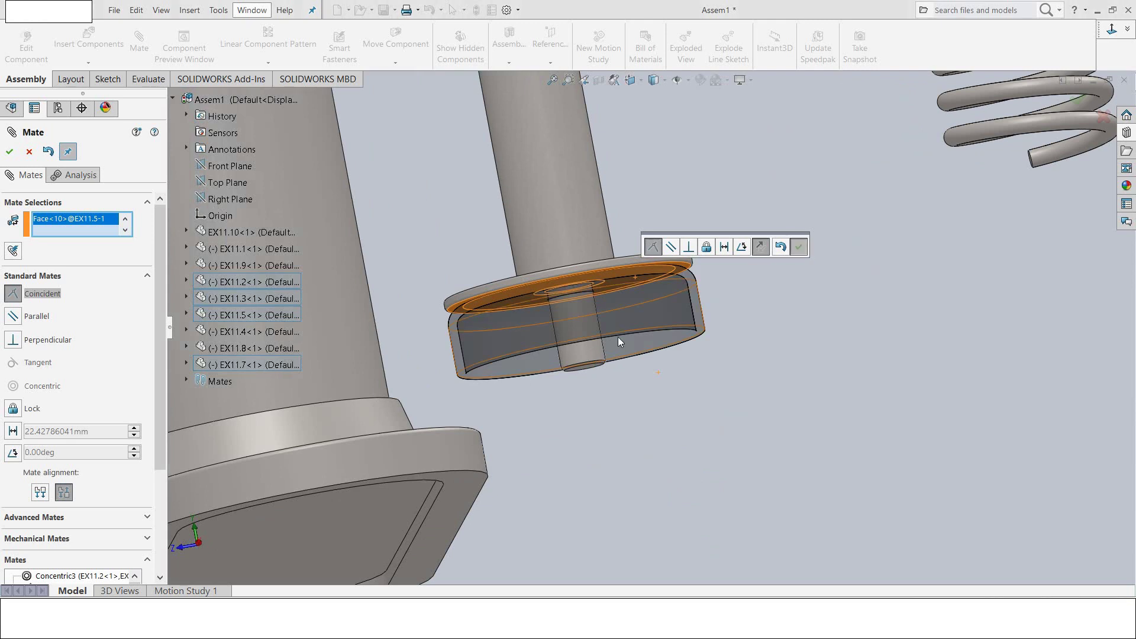
Step: Mate the EX11.4 nut's hole concentric with the stem
scroll(660, 390, "up", 3)
left_click(667, 398)
middle_click_drag(667, 398, 674, 462)
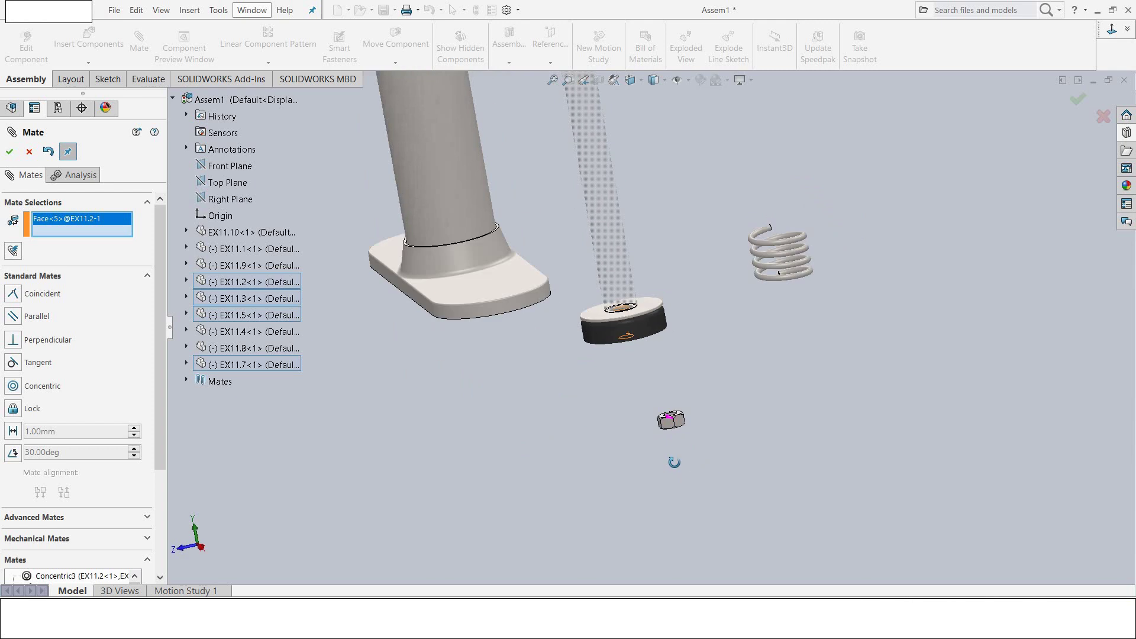
scroll(662, 406, "down", 2)
scroll(673, 396, "down", 3)
scroll(691, 366, "down", 2)
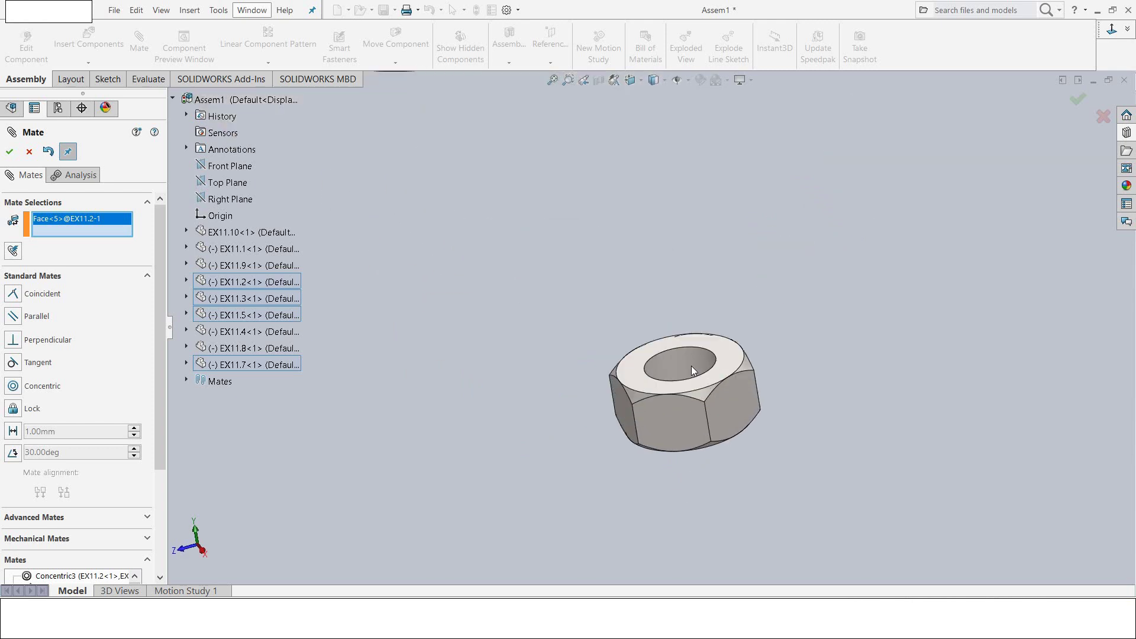
left_click(691, 367)
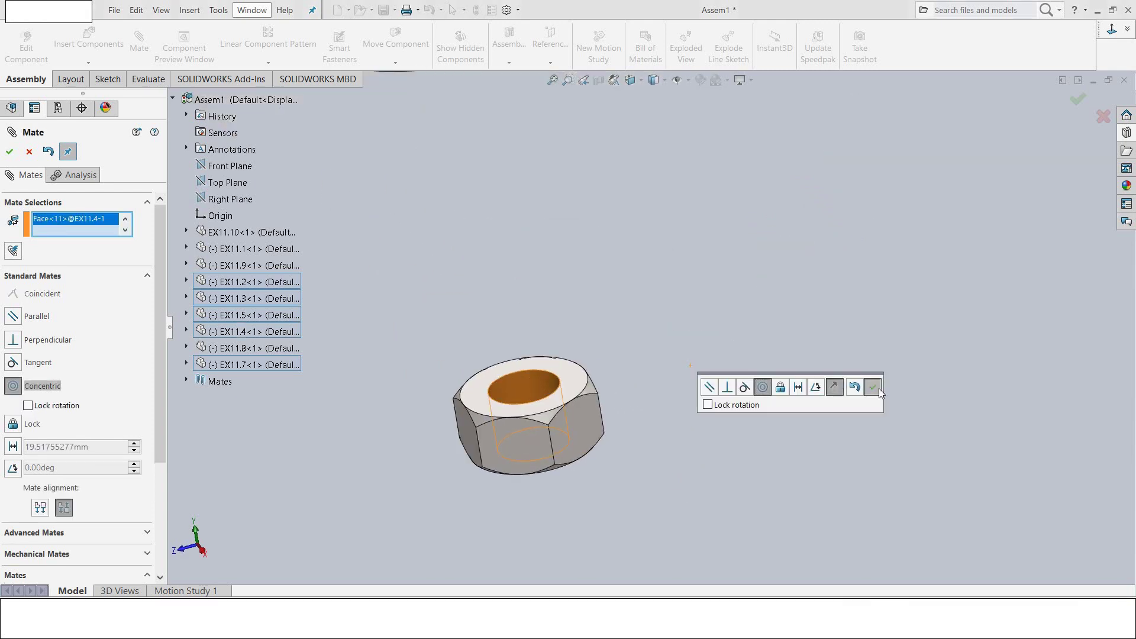
left_click(879, 388)
Step: Mate the nut's top face coincident with the rubber foot's inner face
left_click(590, 382)
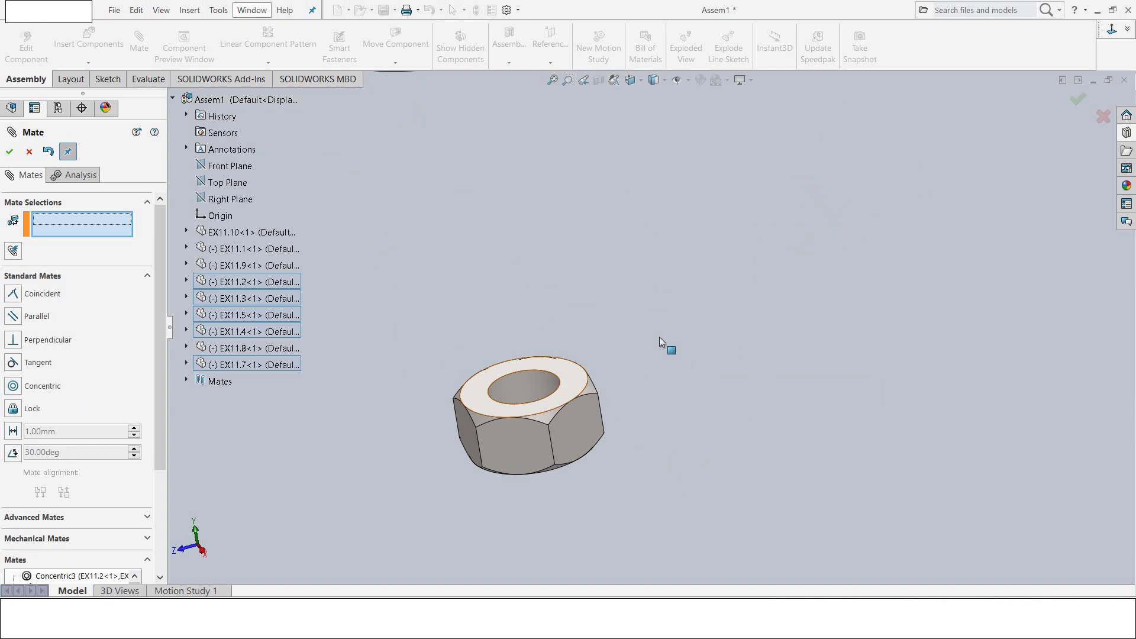
scroll(661, 342, "up", 3)
scroll(663, 340, "up", 2)
mouse_move(662, 339)
middle_mouse_down()
mouse_move(653, 245)
mouse_move(642, 261)
middle_mouse_up()
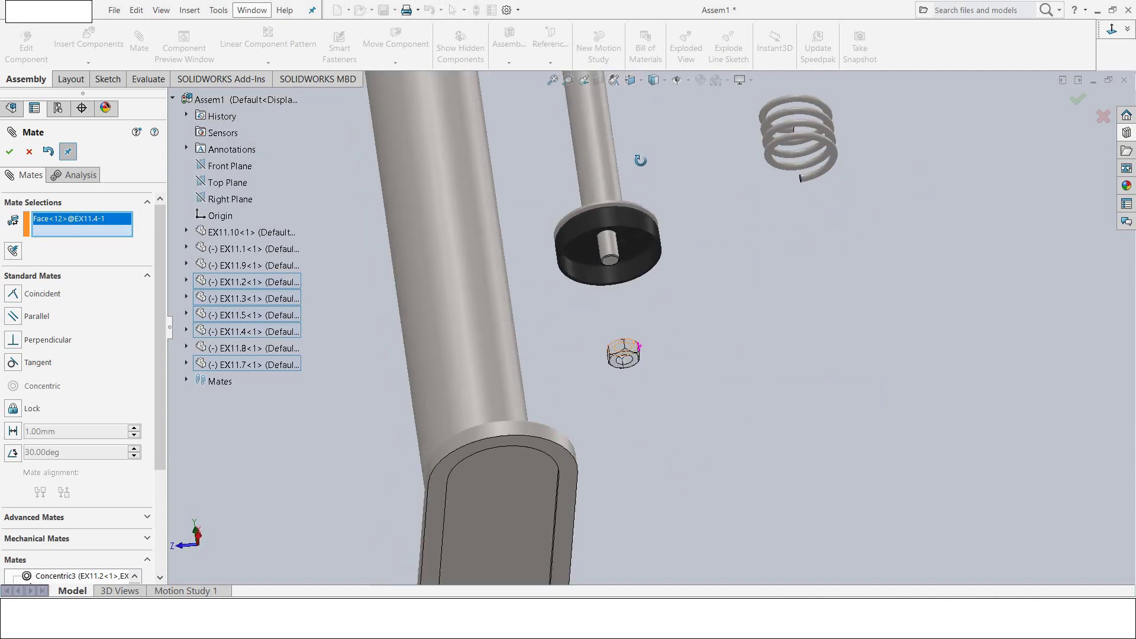
left_click(633, 252)
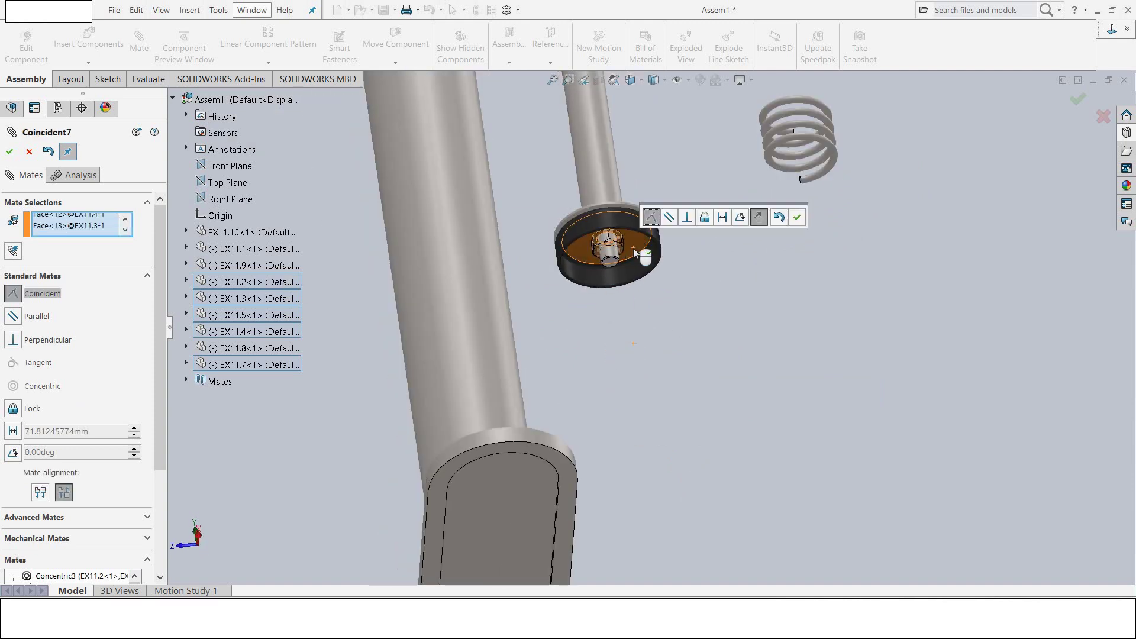
left_click(798, 225)
scroll(776, 267, "up", 2)
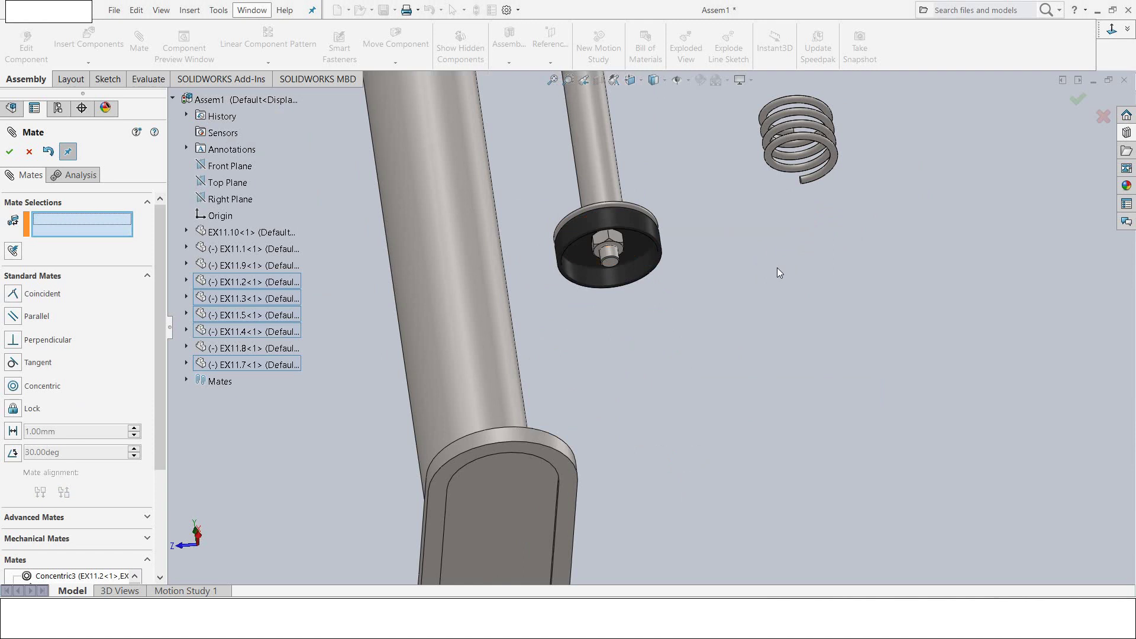
scroll(776, 267, "up", 2)
scroll(776, 267, "up", 2)
scroll(657, 261, "down", 2)
scroll(641, 292, "down", 2)
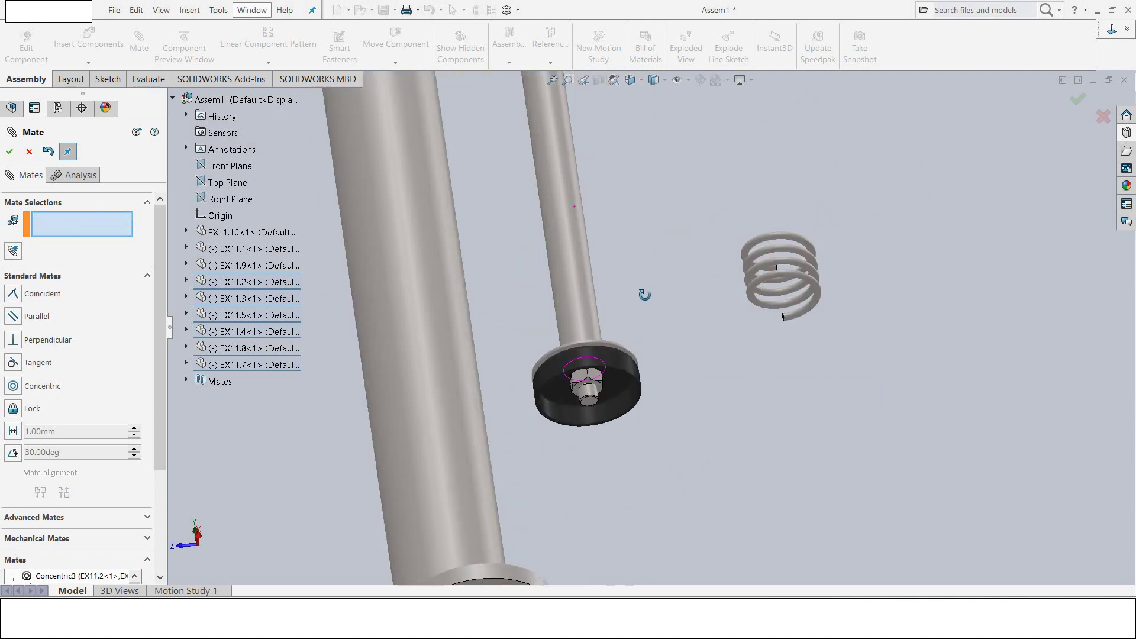
middle_click_drag(642, 292, 655, 449)
scroll(345, 297, "down", 2)
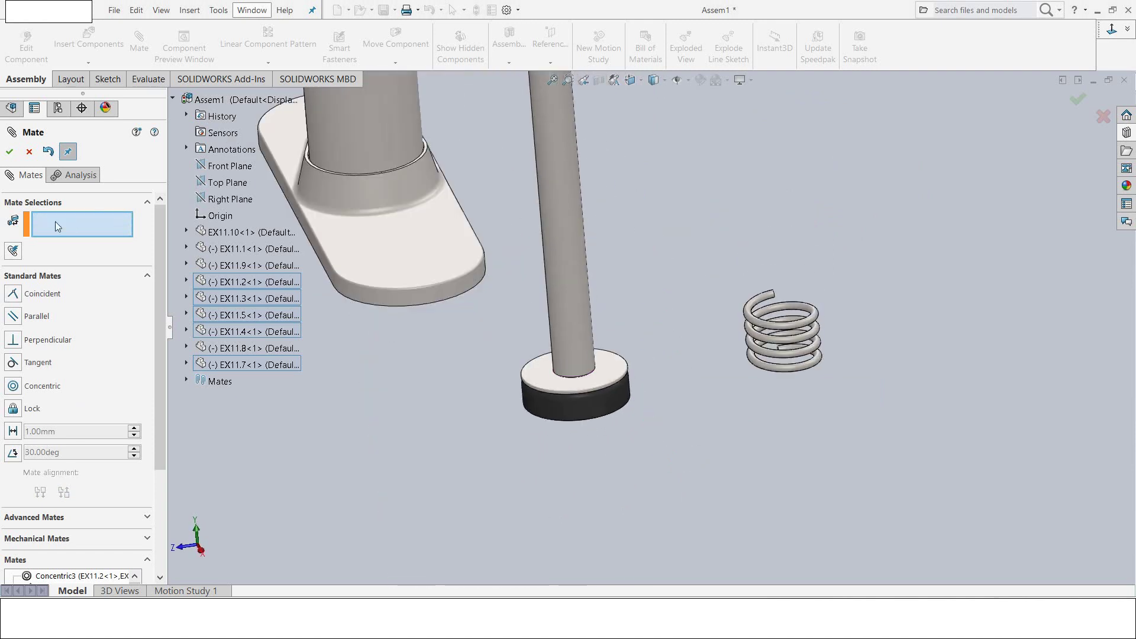
left_click(187, 364)
left_click(187, 364)
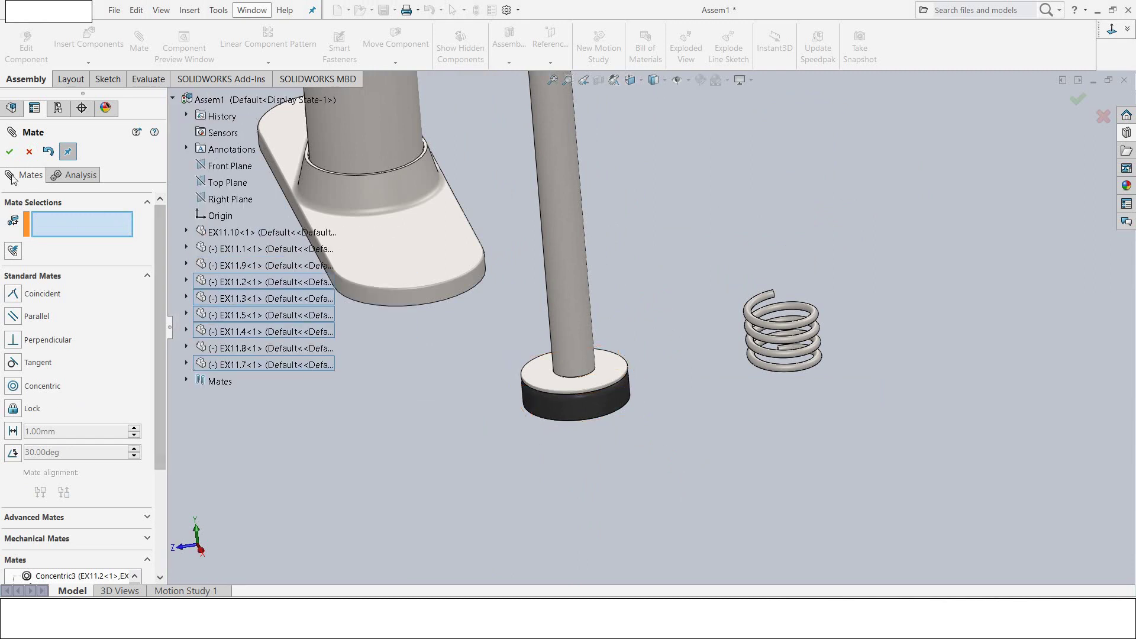
left_click(31, 153)
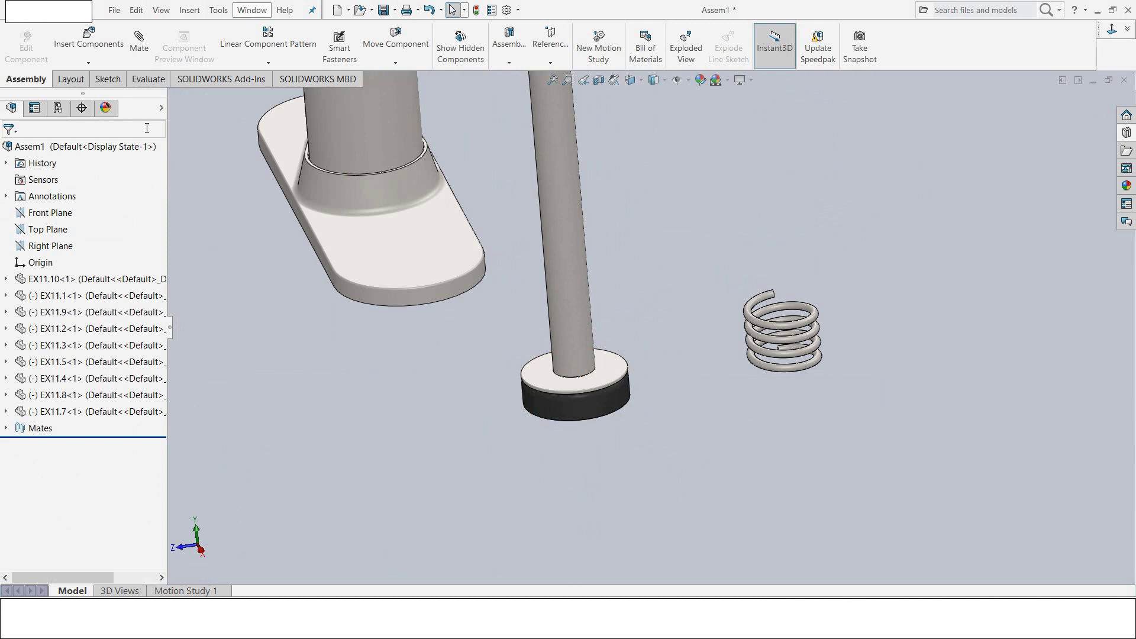
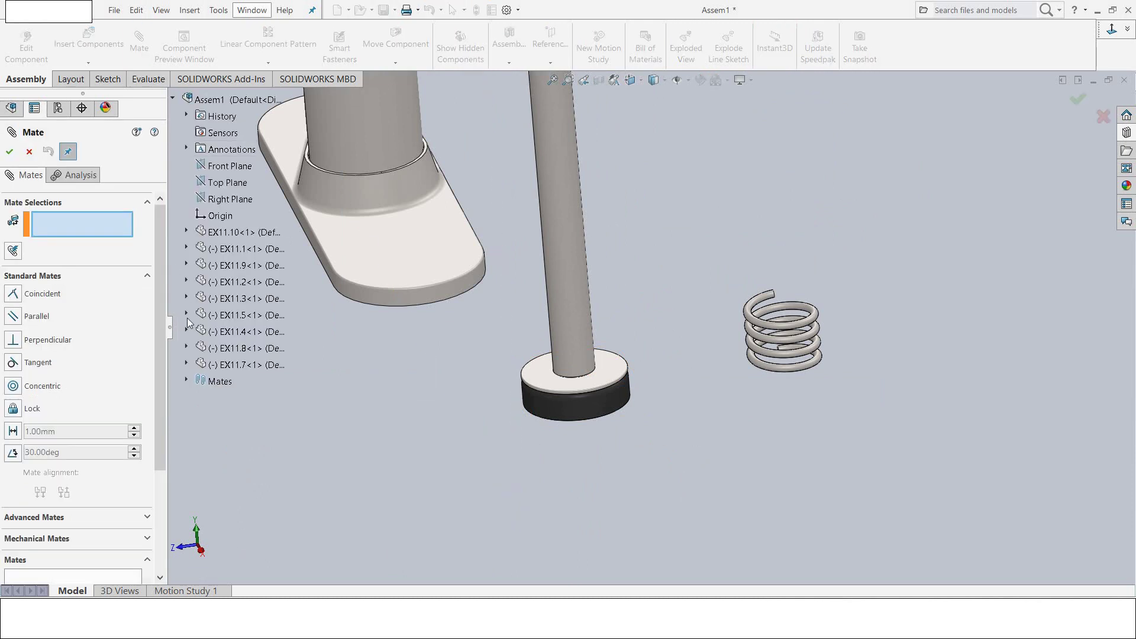
Step: Make the spring's and rod's Front Planes coincident
left_click(186, 348)
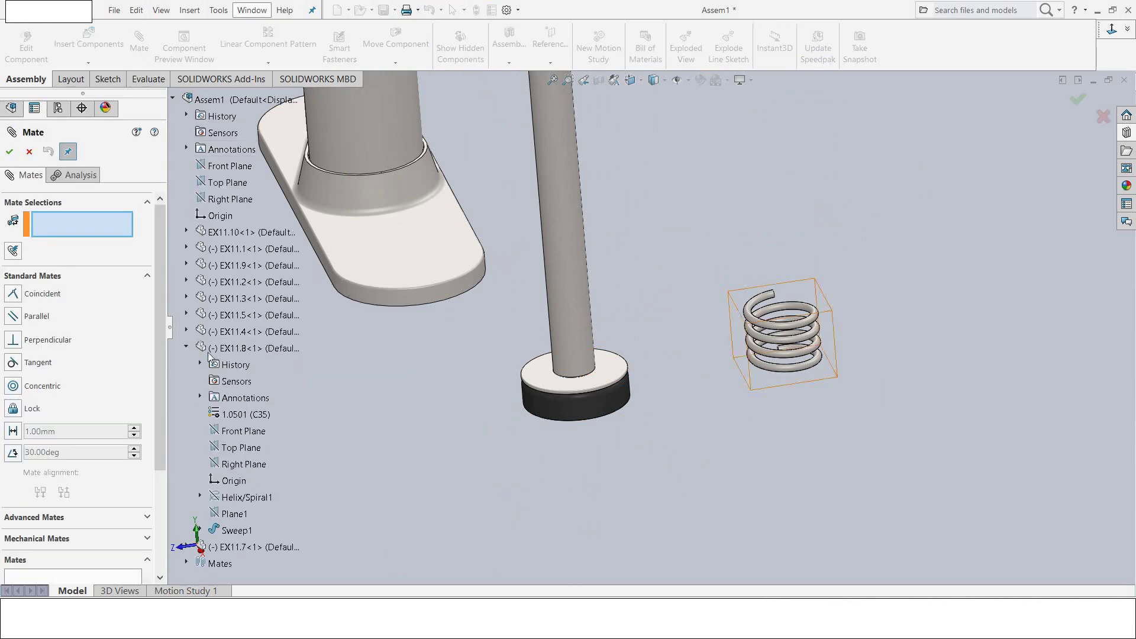
left_click(239, 431)
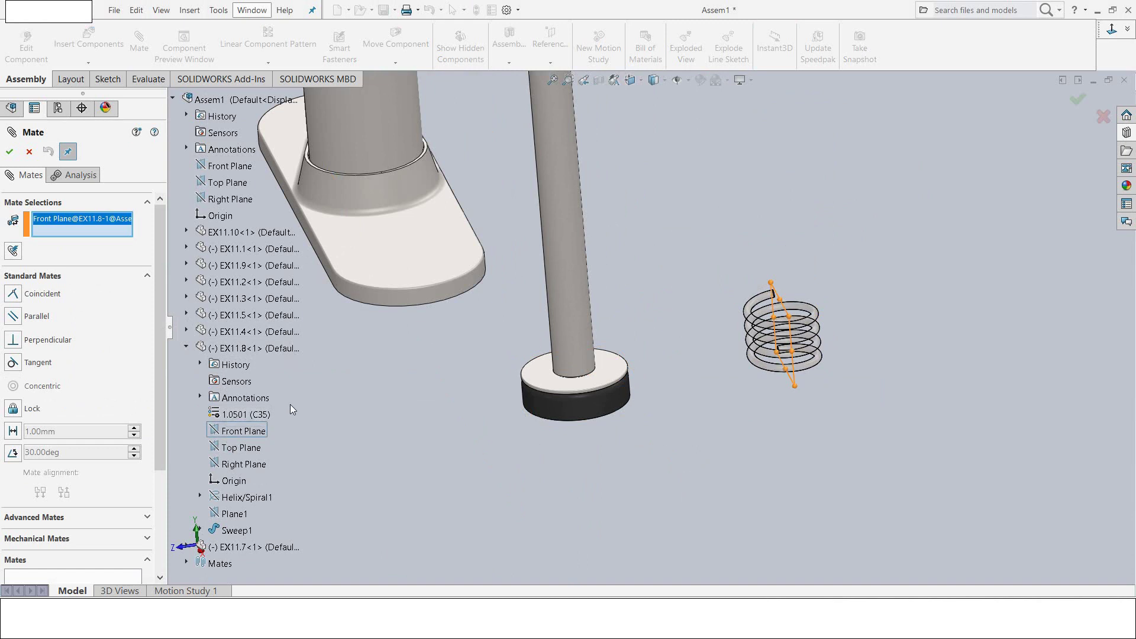
left_click(187, 281)
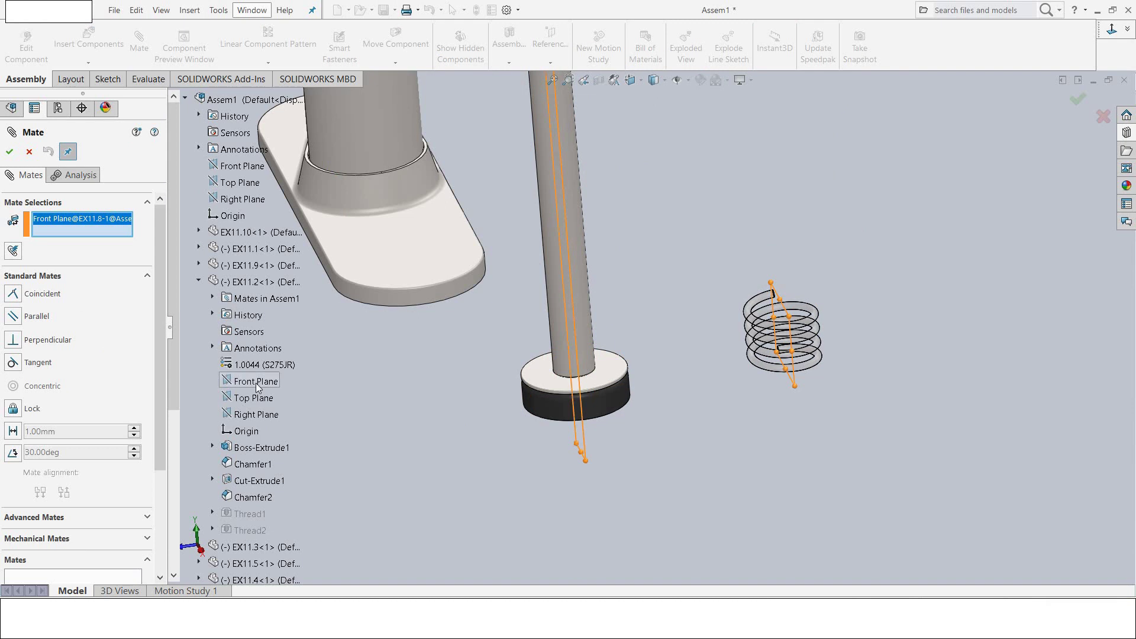
left_click(257, 381)
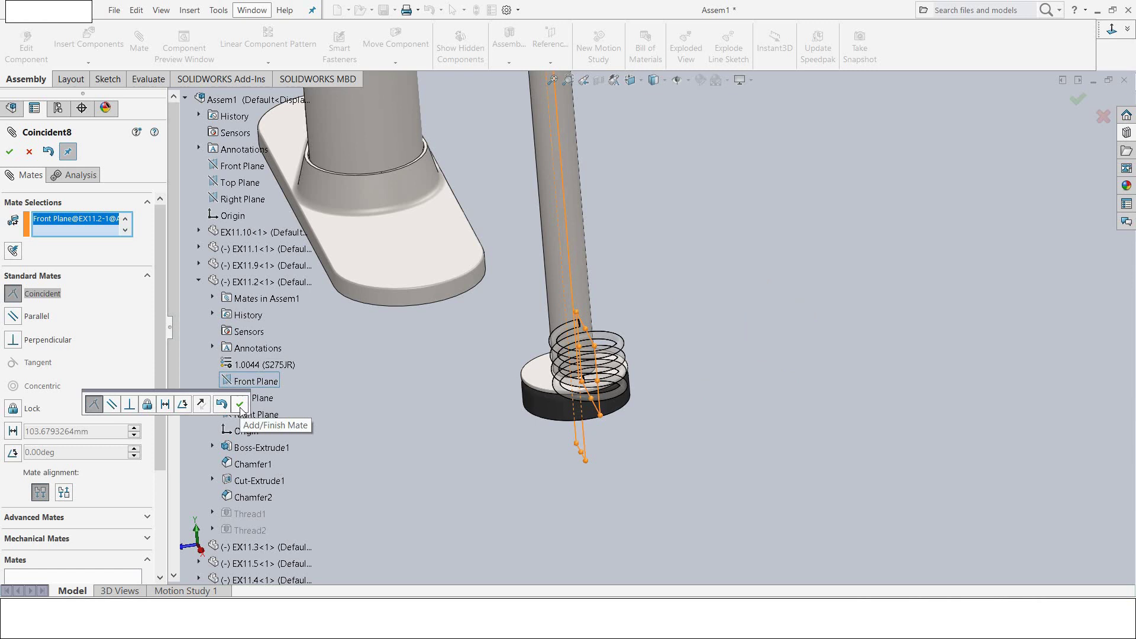
left_click(240, 407)
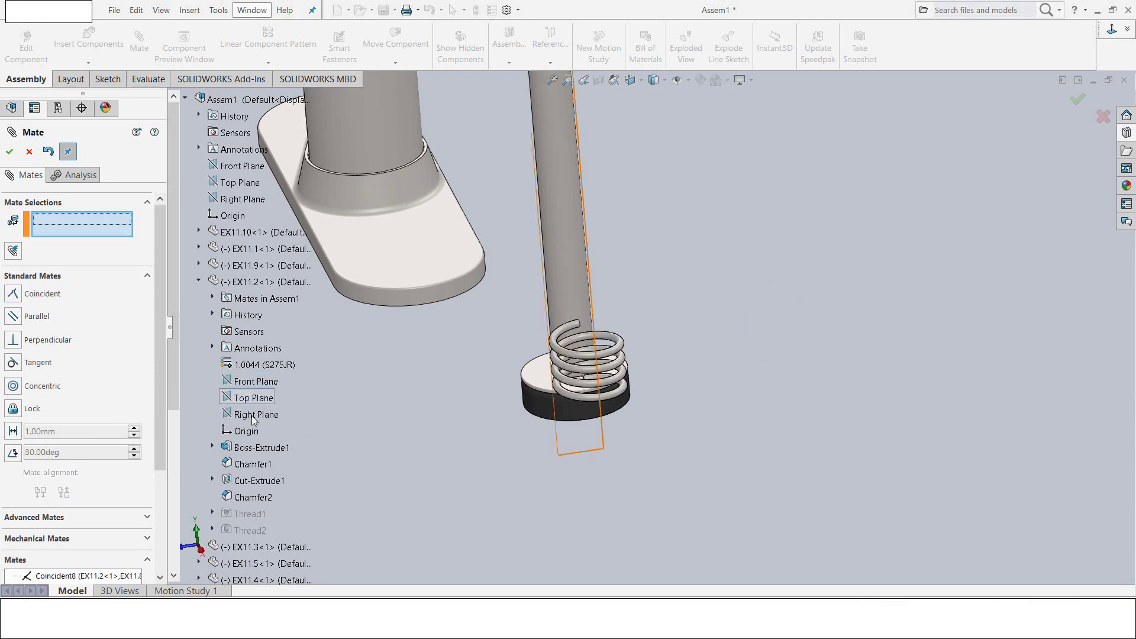
Step: Make the rod's and spring's Right Planes coincident, then pick the spring's Top Plane
left_click(303, 409)
scroll(303, 409, "down", 5)
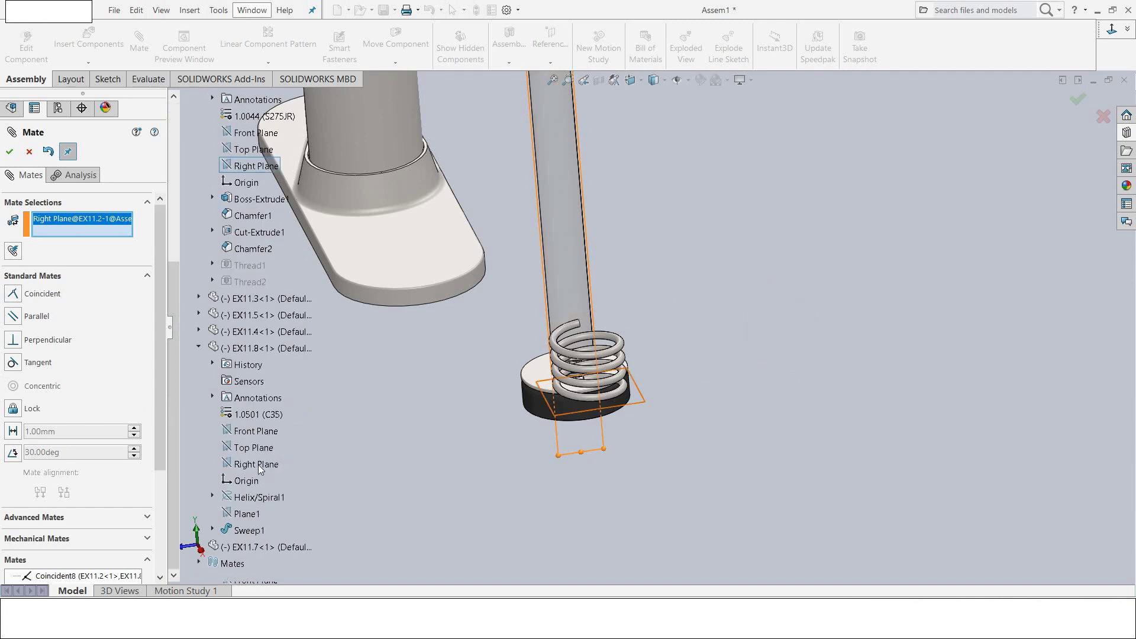
left_click(260, 465)
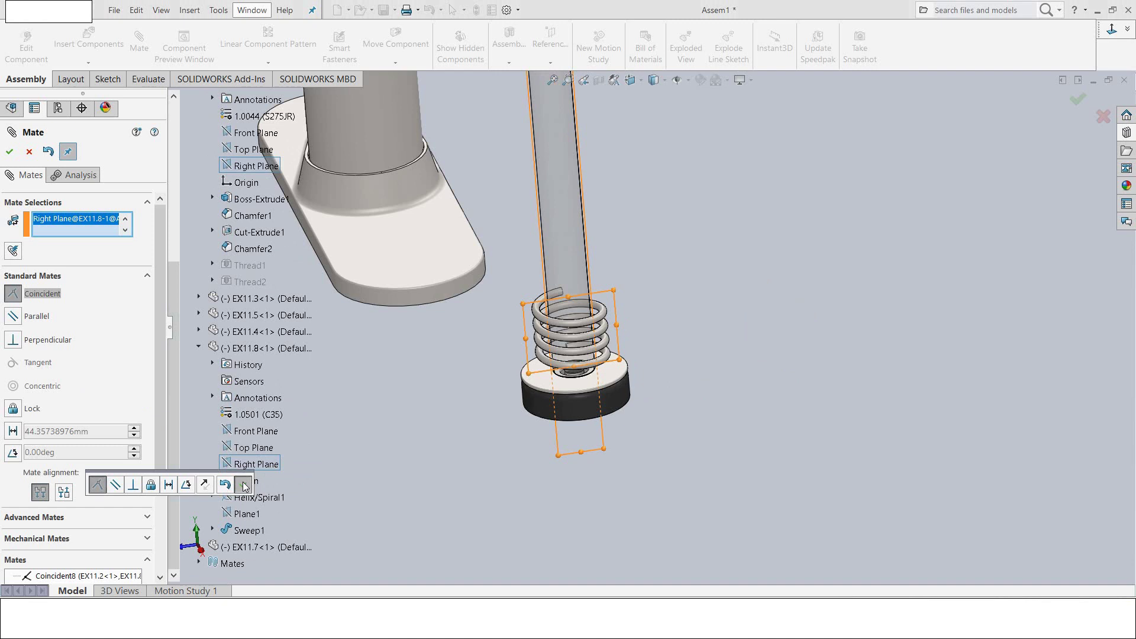
left_click(244, 485)
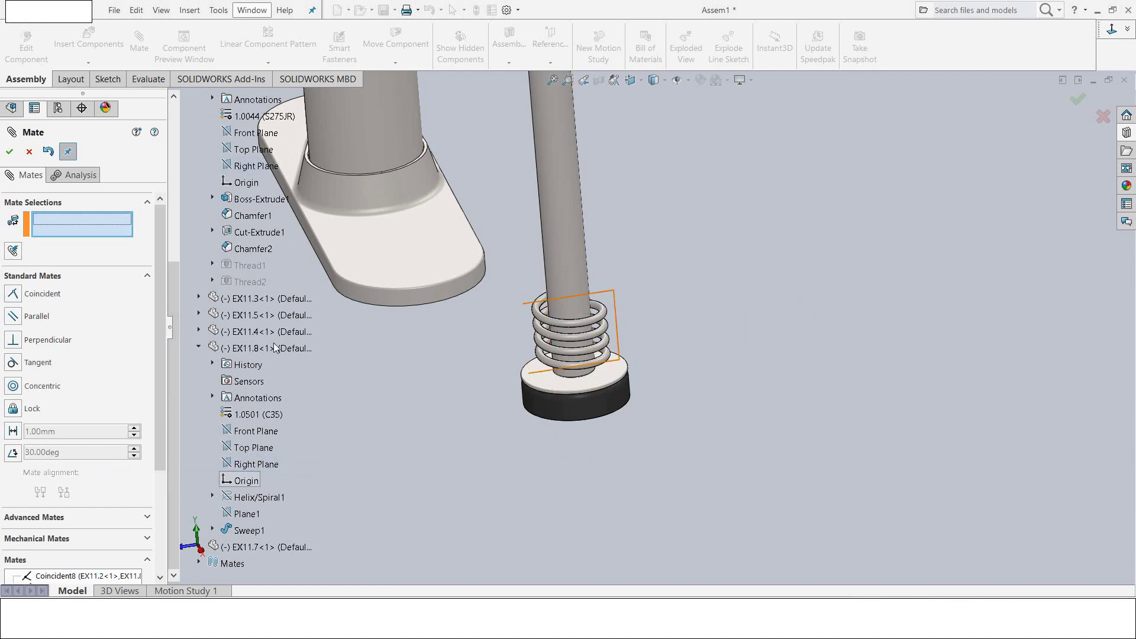
left_click(262, 453)
Step: Add a 2.00 mm distance mate between the spring's Top Plane and the washer's top face
scroll(533, 391, "down", 3)
scroll(533, 391, "down", 3)
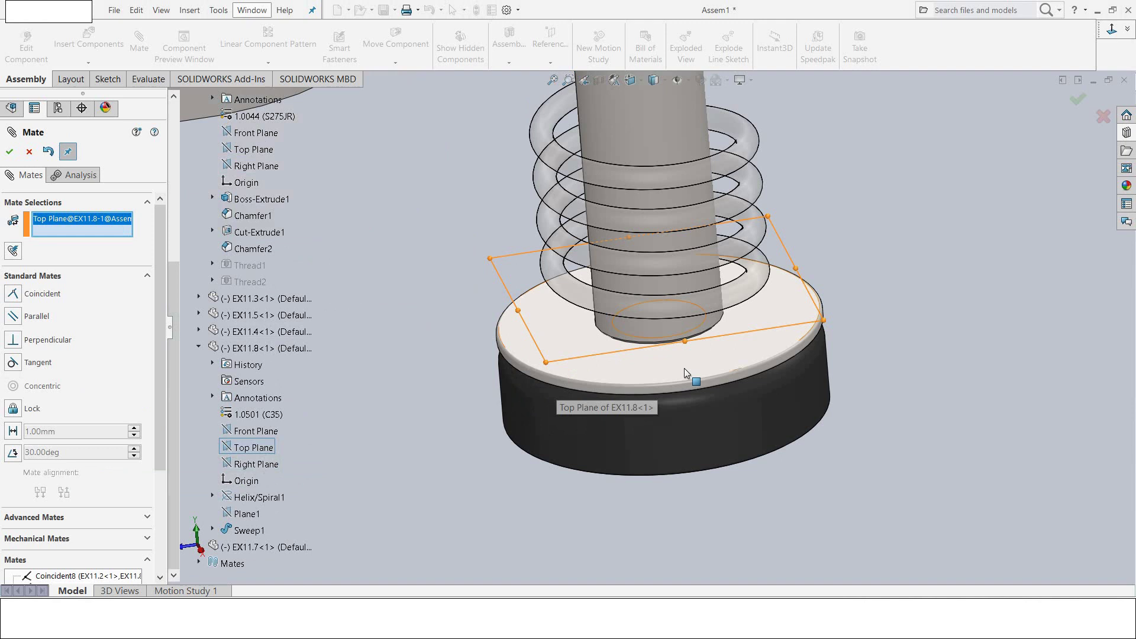
left_click(684, 370)
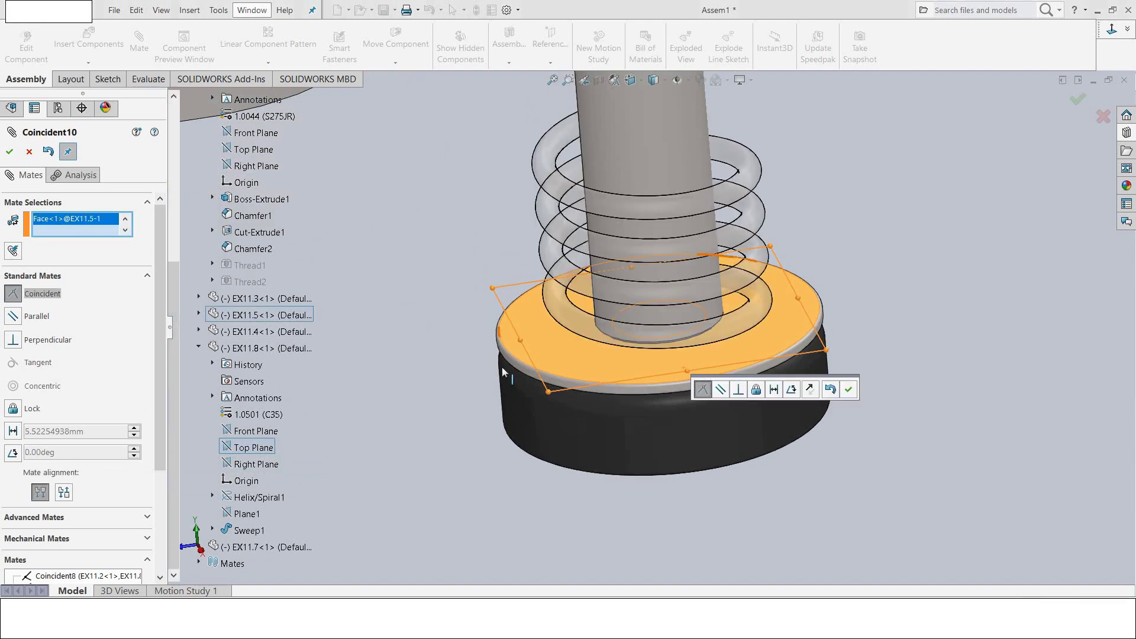
left_click(23, 432)
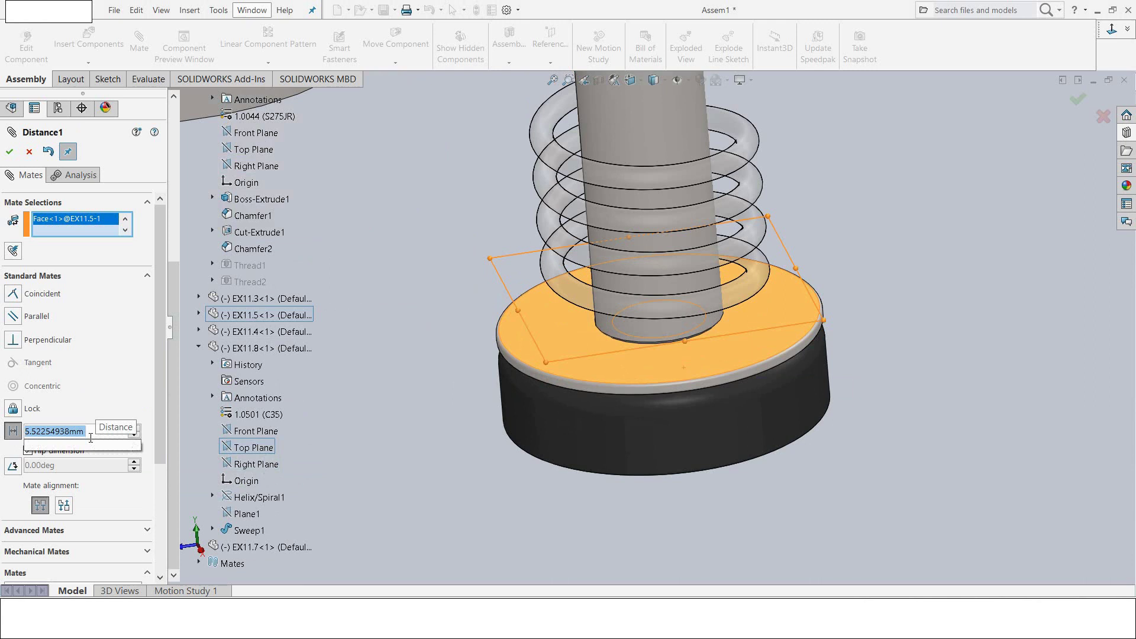
type("2")
key("Return")
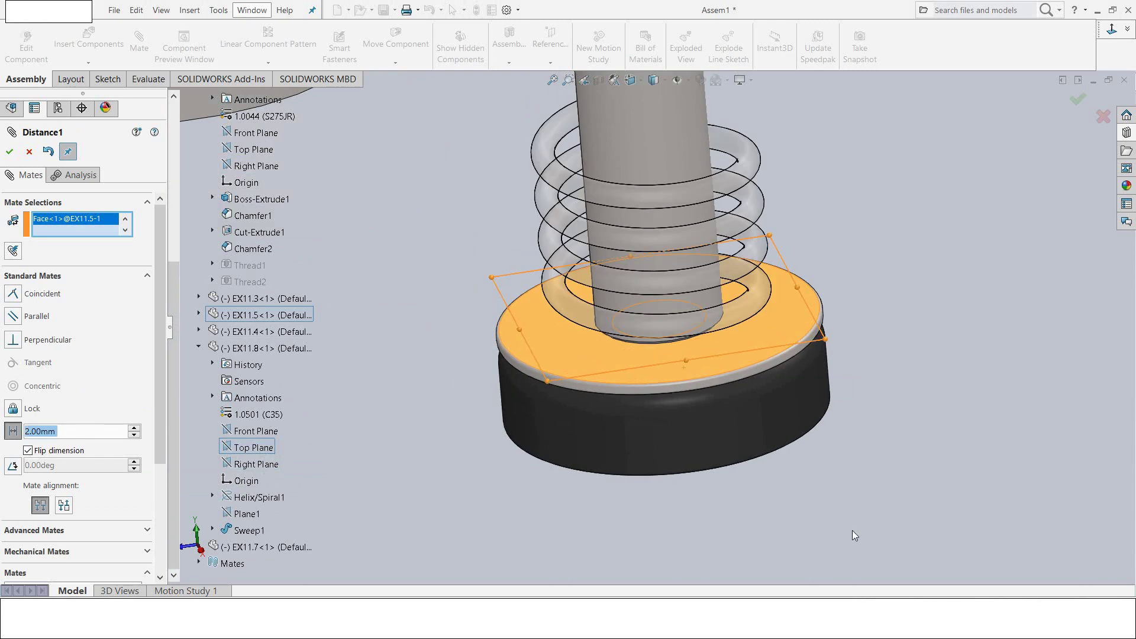
mouse_move(853, 535)
middle_mouse_down()
mouse_move(703, 537)
mouse_move(733, 555)
mouse_move(714, 487)
middle_mouse_up()
left_click(9, 152)
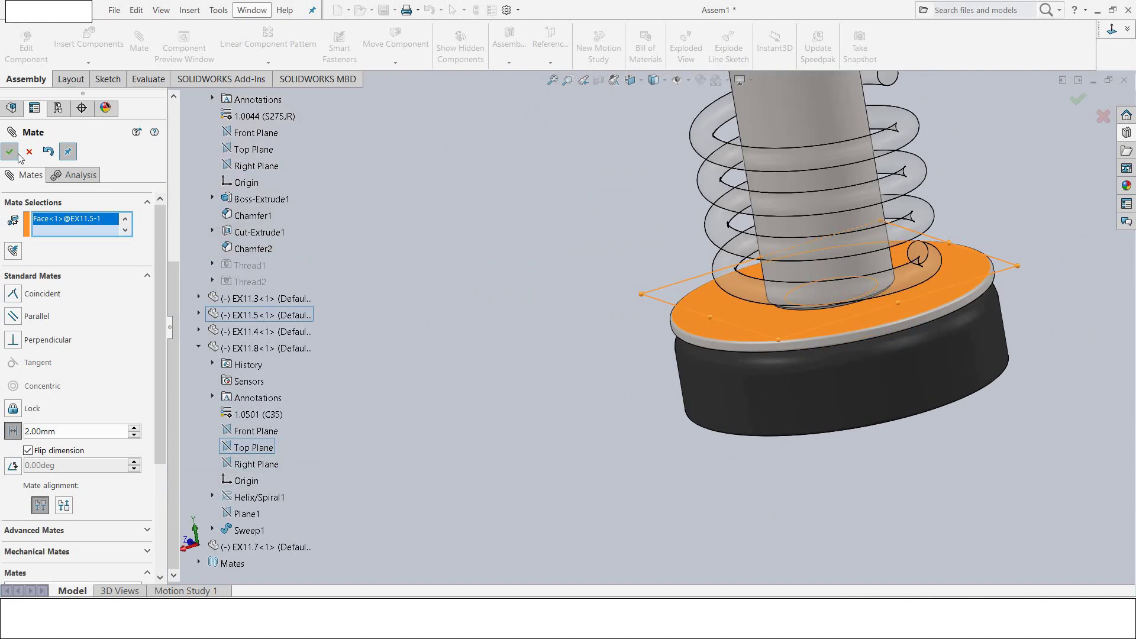
Step: Mate the handle rod's cylindrical face concentric with the EX11.1 tube's top rim
key("Escape")
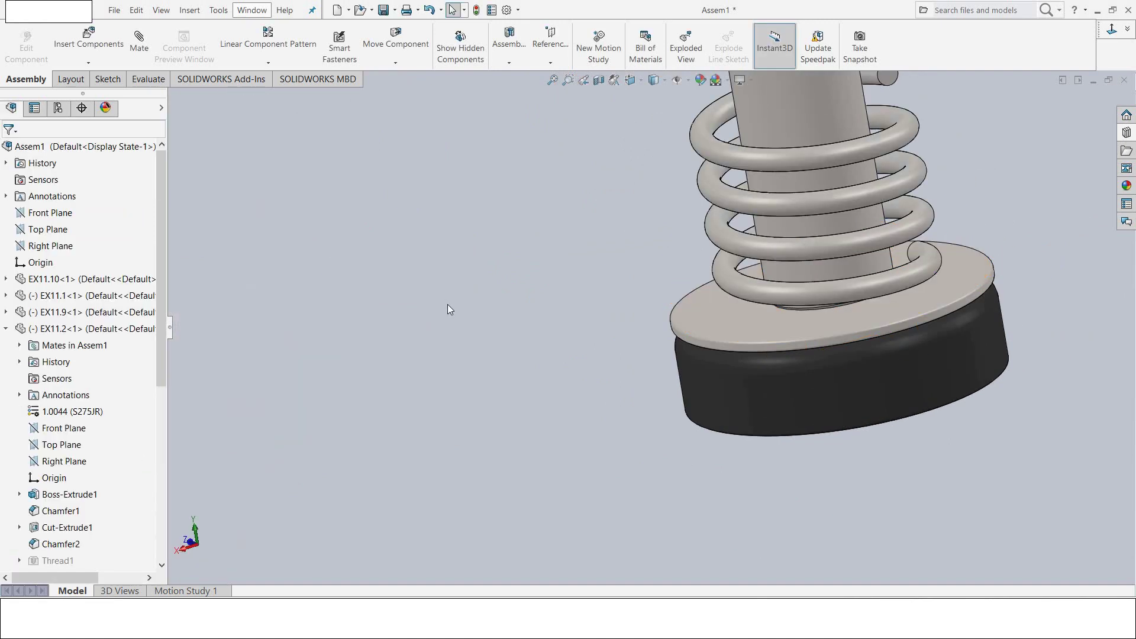
scroll(447, 304, "up", 6)
scroll(680, 198, "down", 5)
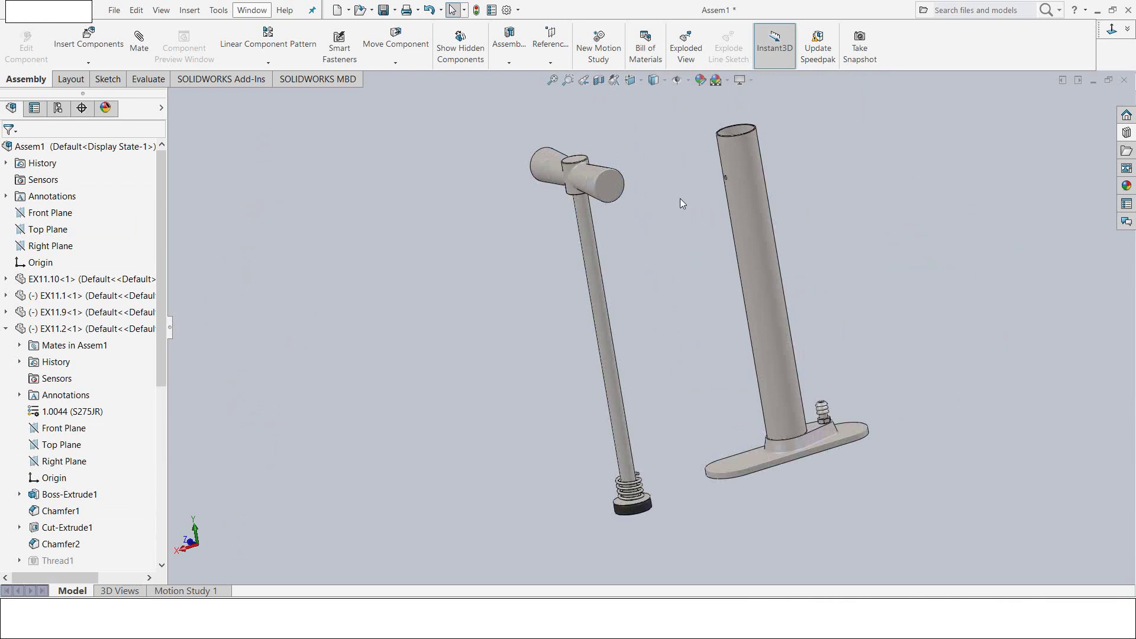
left_click(573, 284)
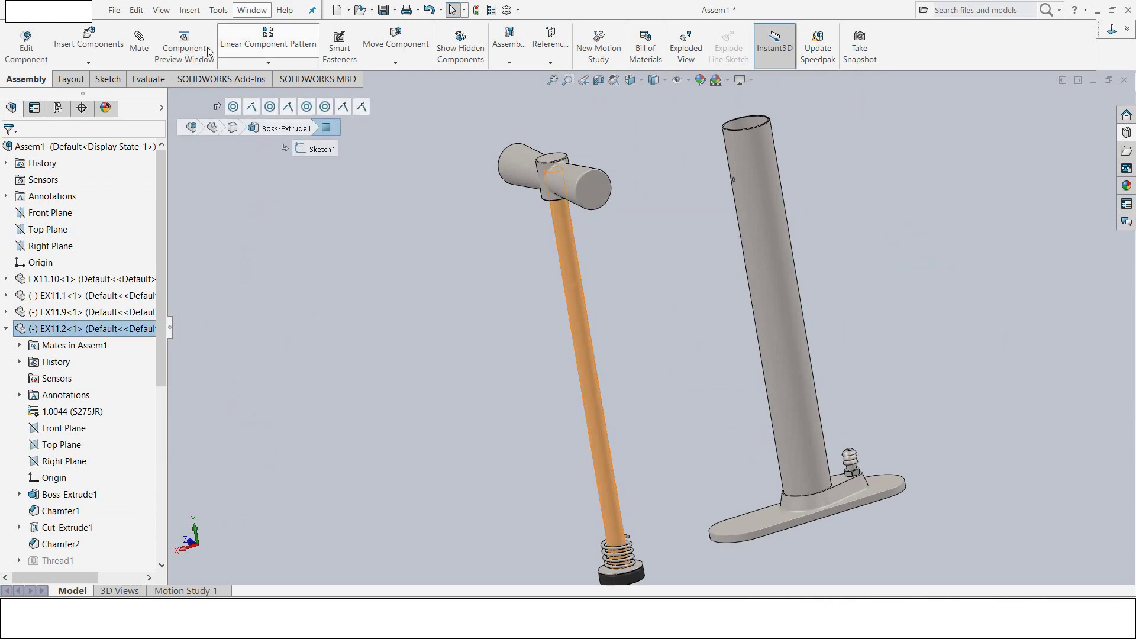
left_click(140, 41)
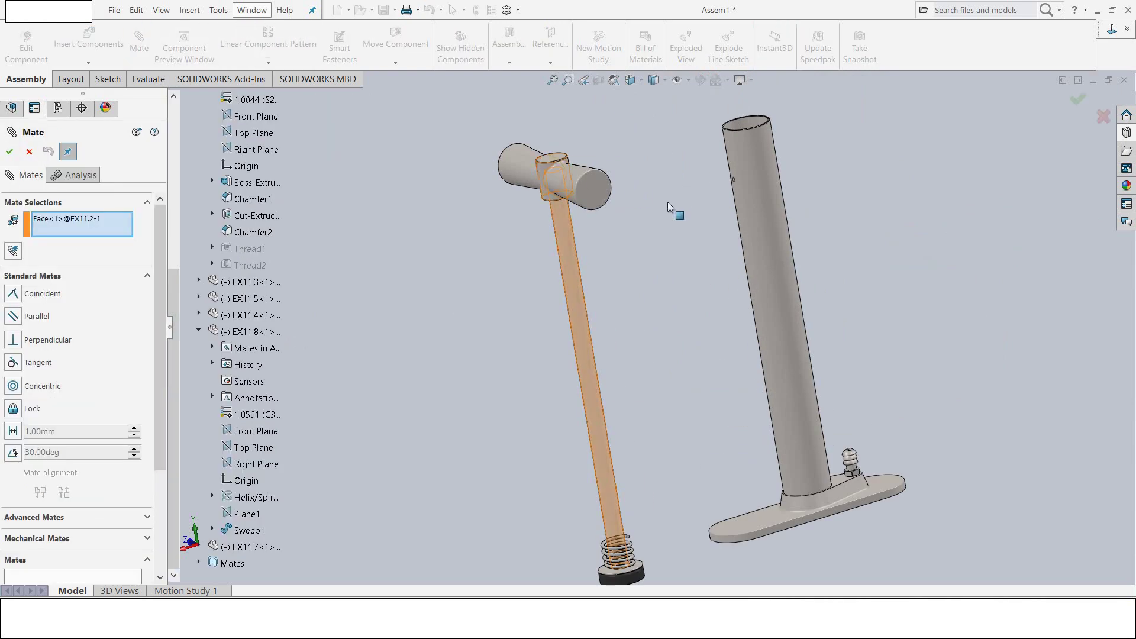
scroll(680, 216, "up", 2)
scroll(698, 210, "down", 3)
scroll(717, 204, "down", 3)
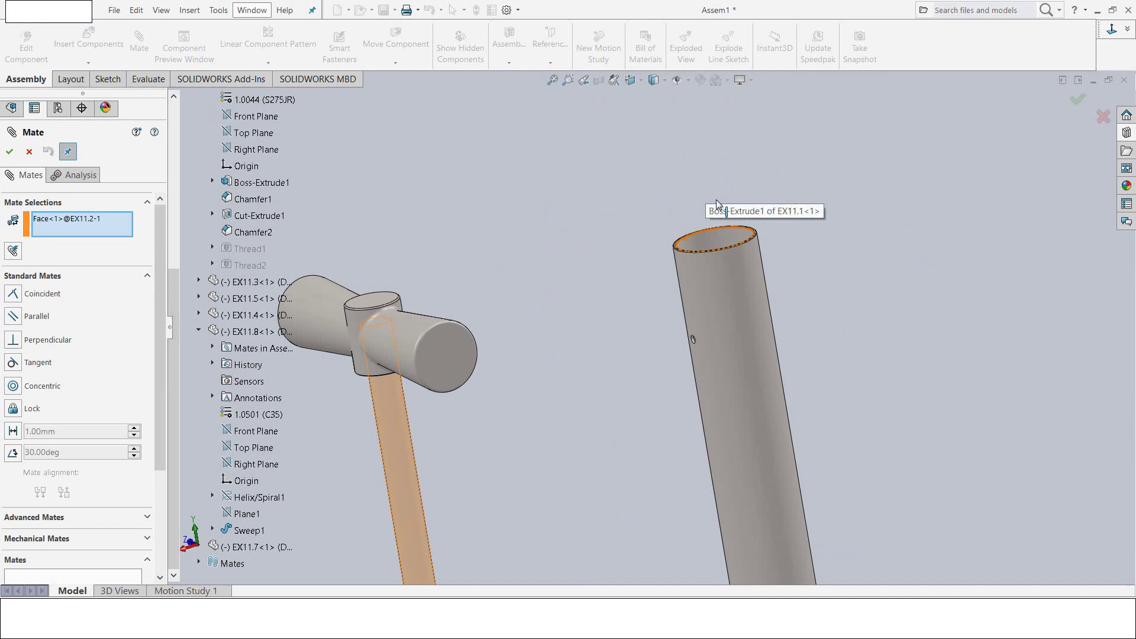
left_click(723, 237)
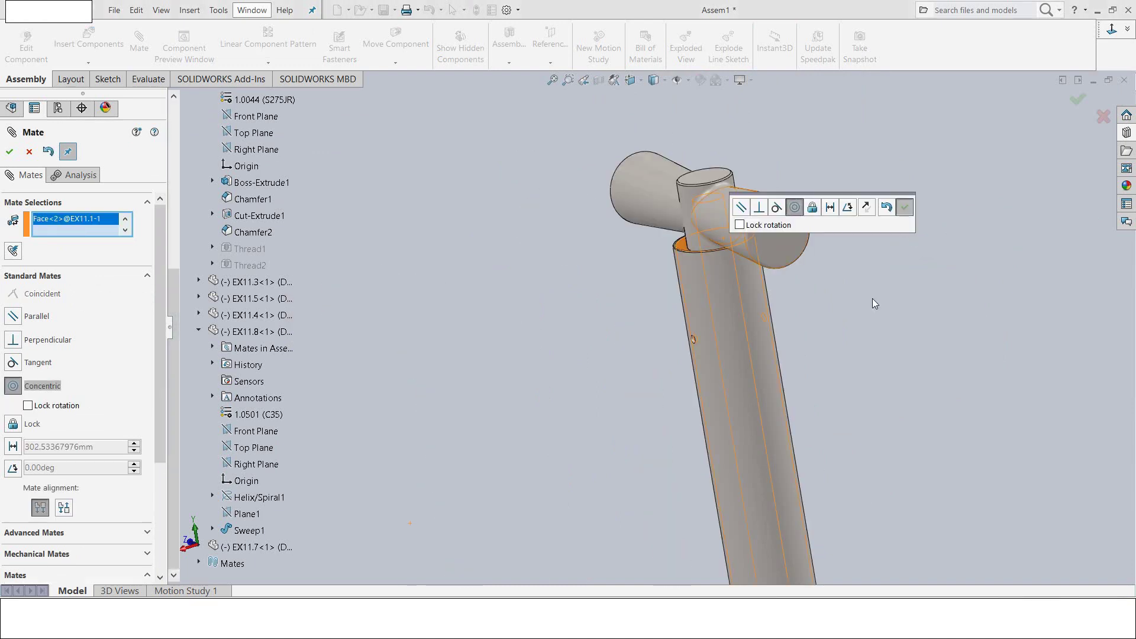
key("Return")
scroll(872, 304, "up", 5)
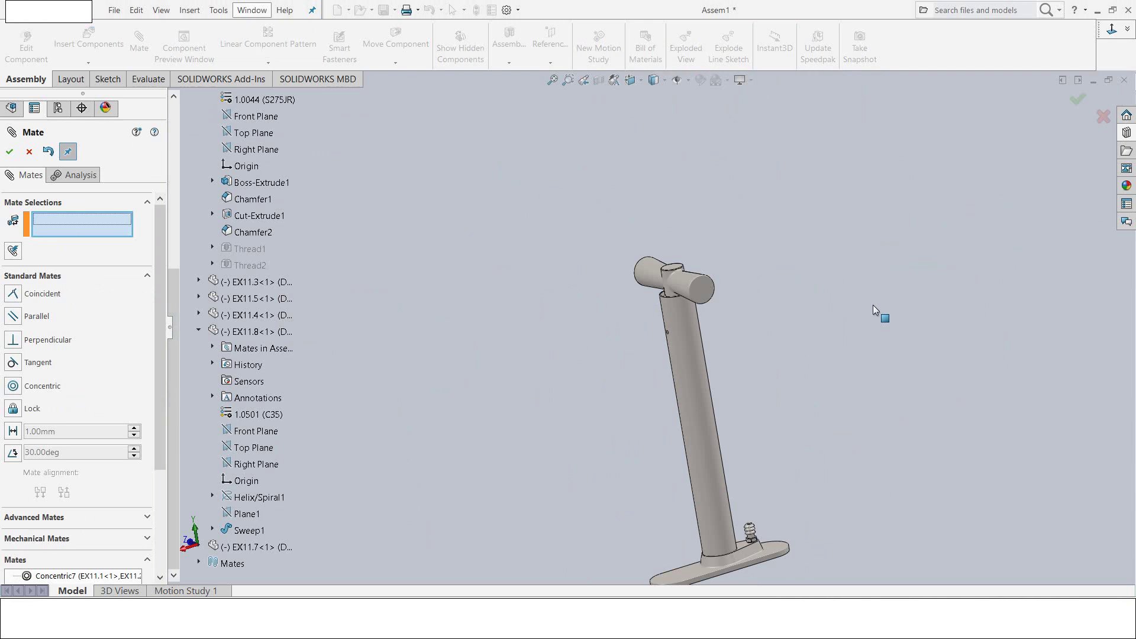
scroll(692, 295, "down", 3)
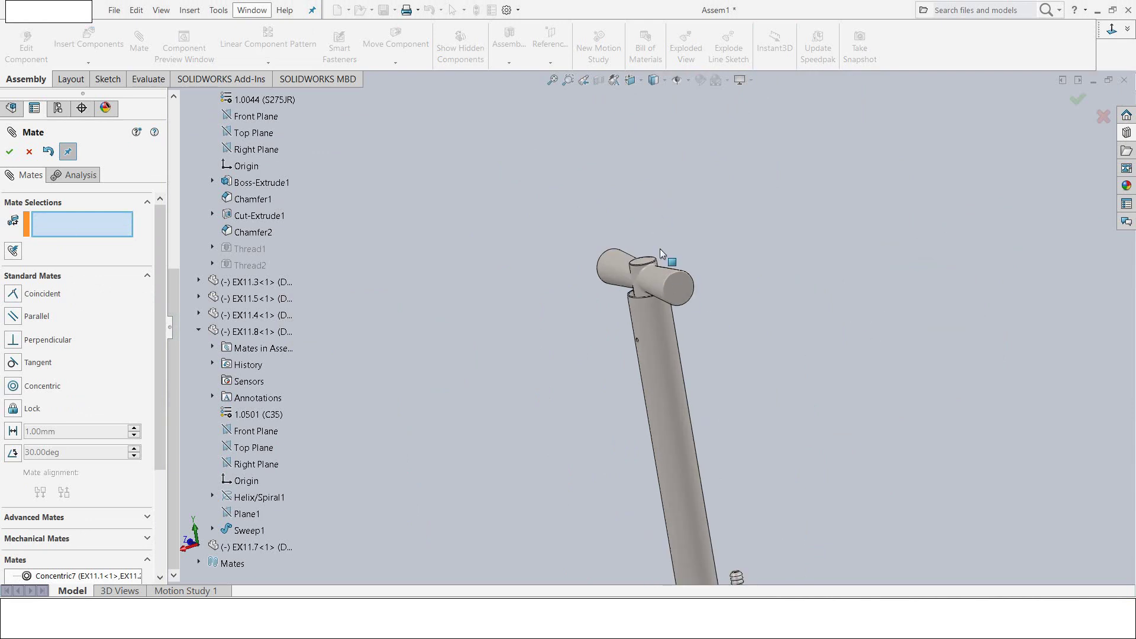
left_click(26, 153)
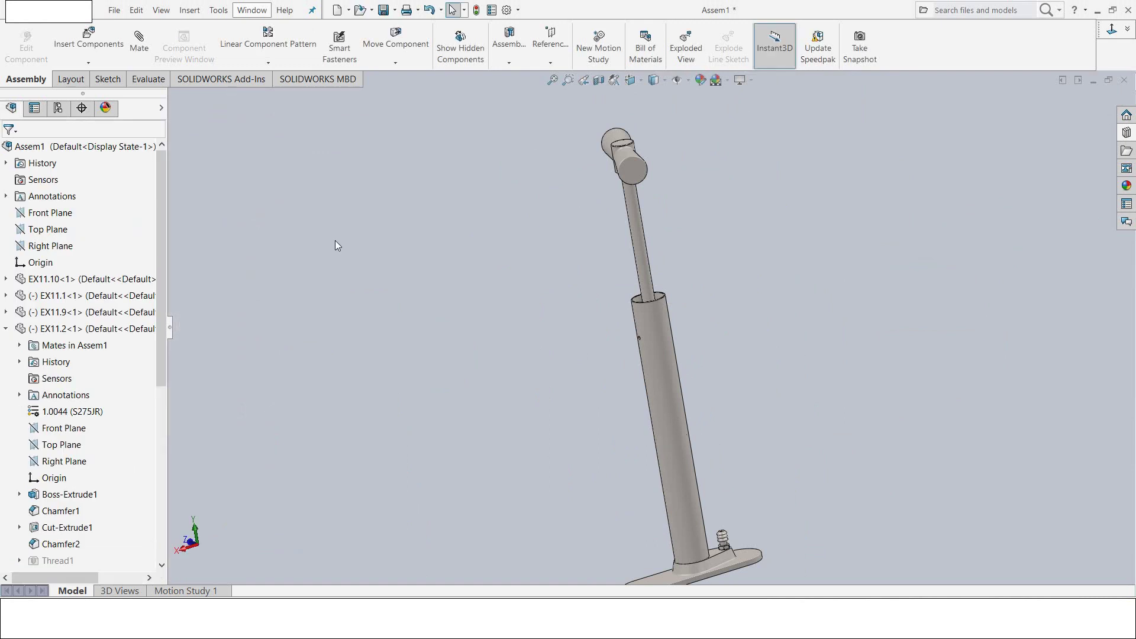
Step: Insert the EX11.6 cap part and place it beside the tube top
left_click(105, 43)
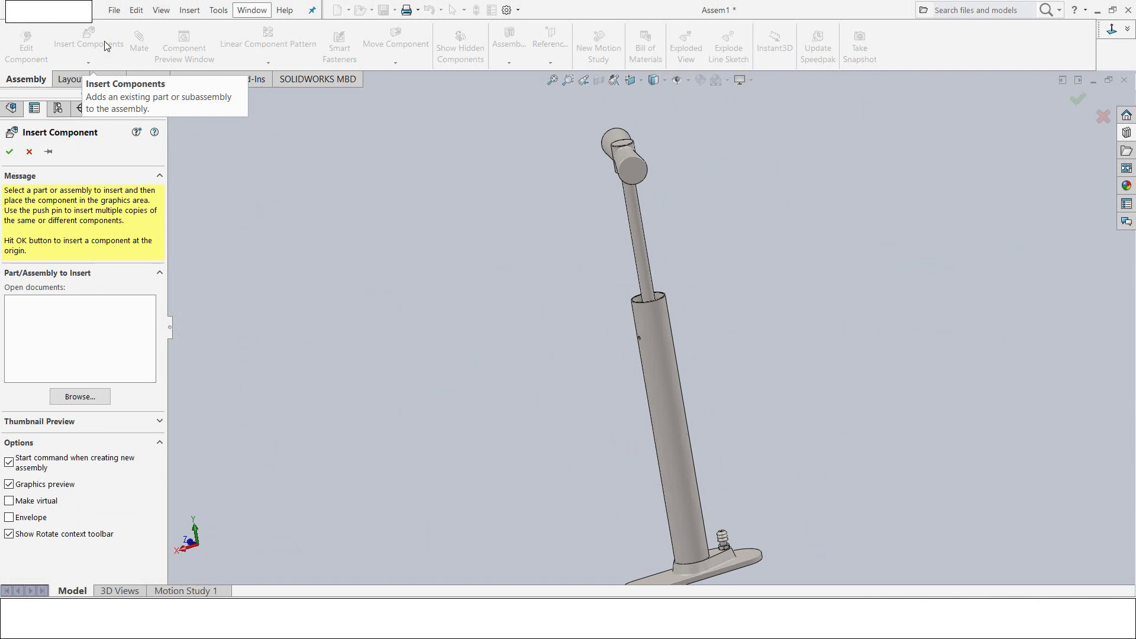
left_click(81, 397)
left_click(509, 284)
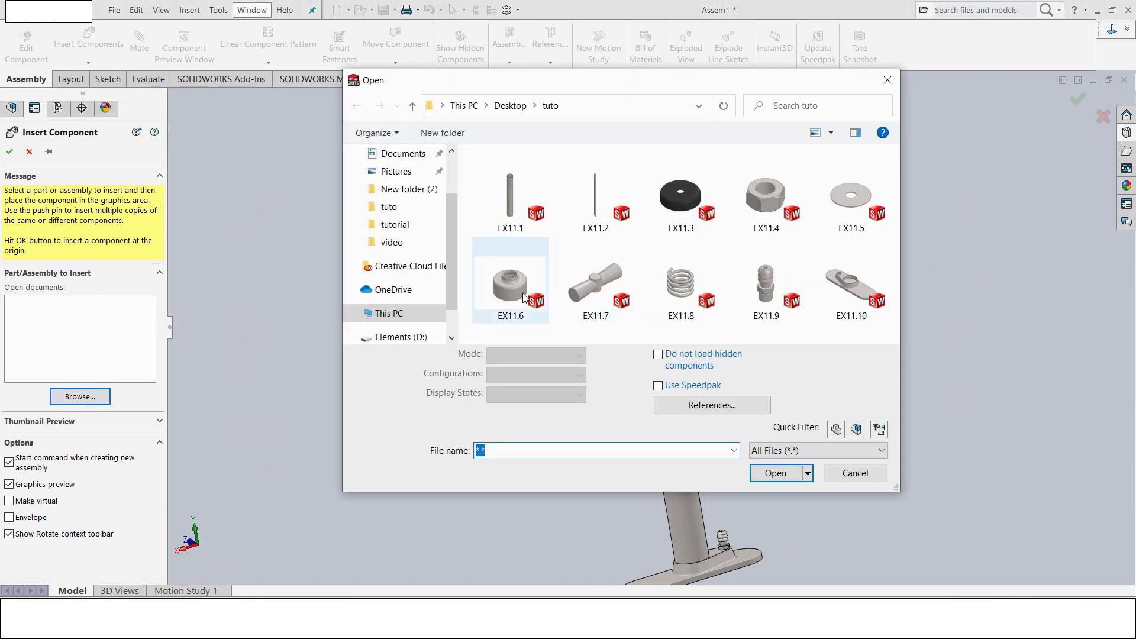
left_click(772, 473)
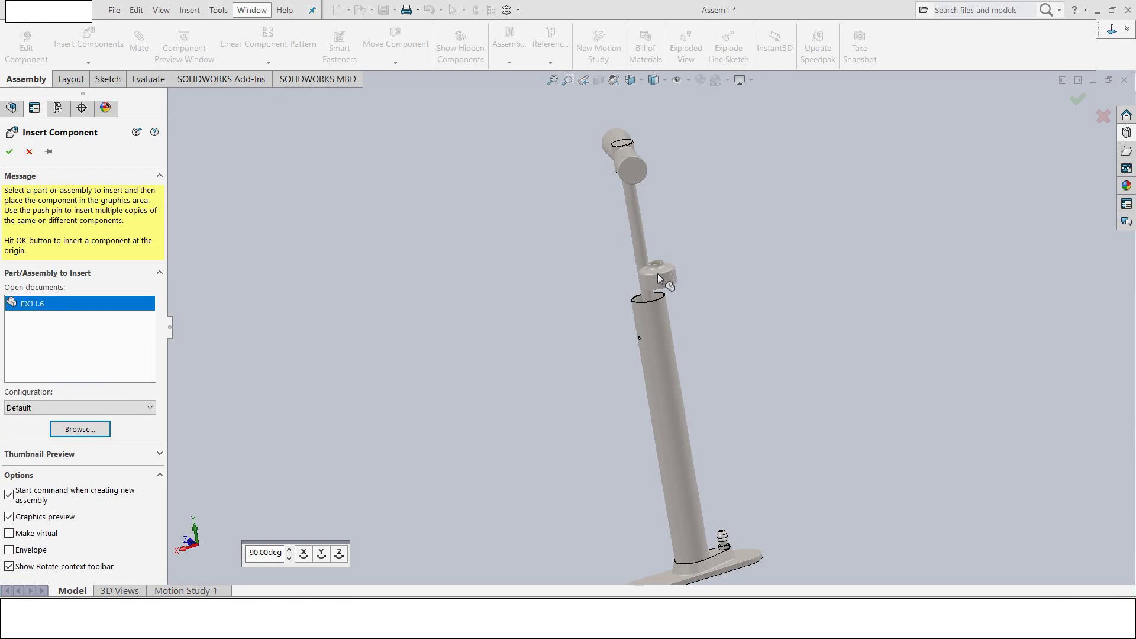
left_click(699, 271)
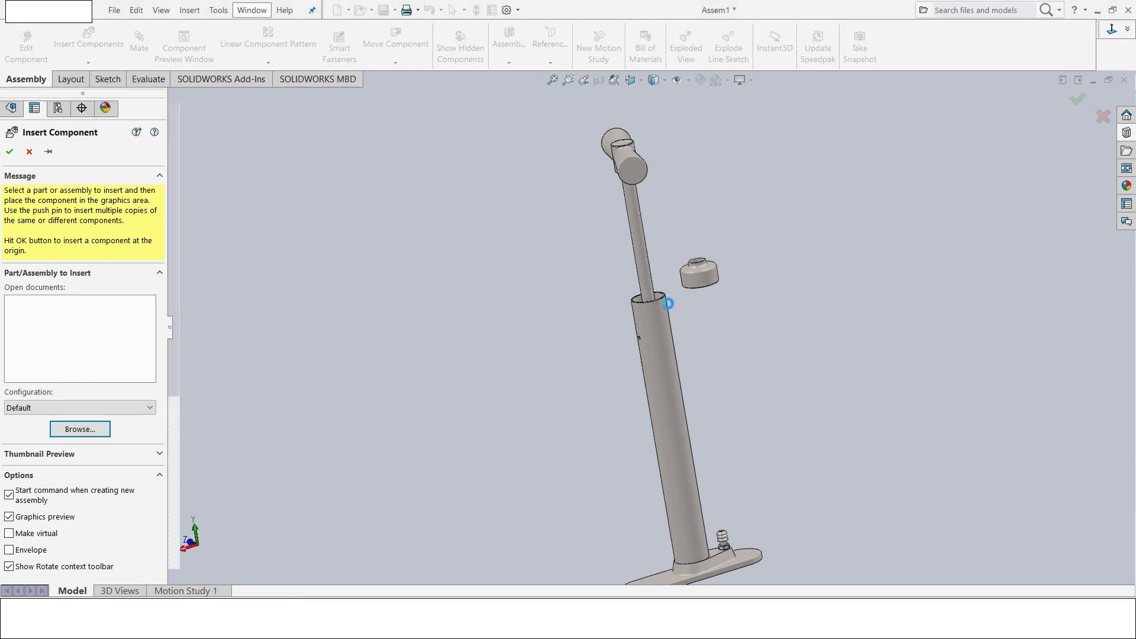
Step: Select the cap's outer side face as the first mate reference
scroll(669, 304, "down", 3)
scroll(668, 303, "down", 3)
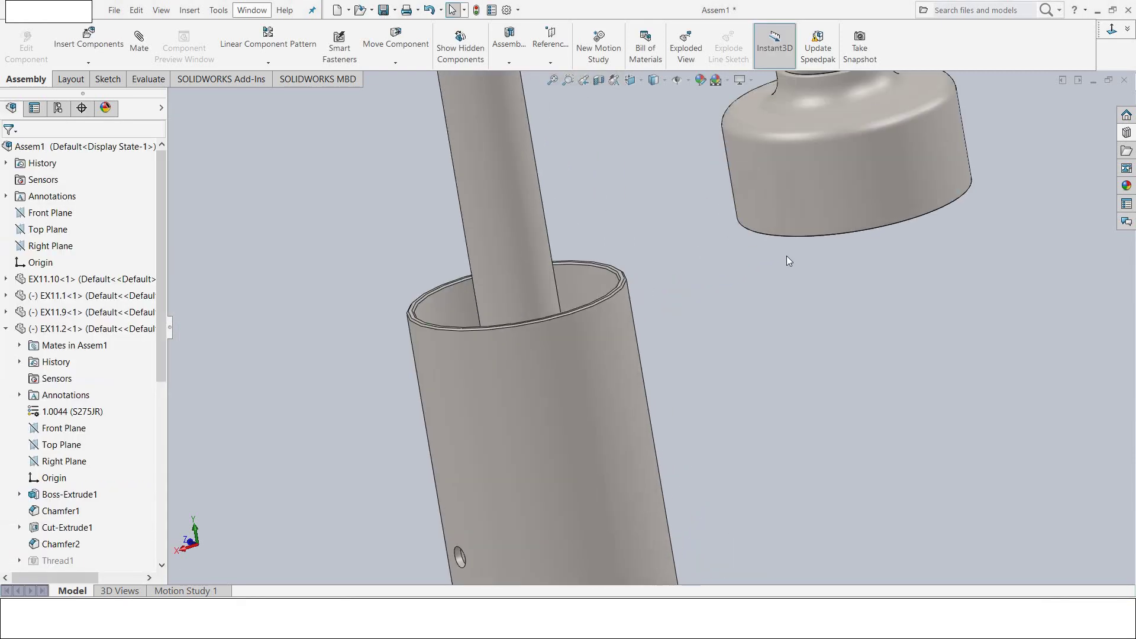
scroll(786, 255, "up", 2)
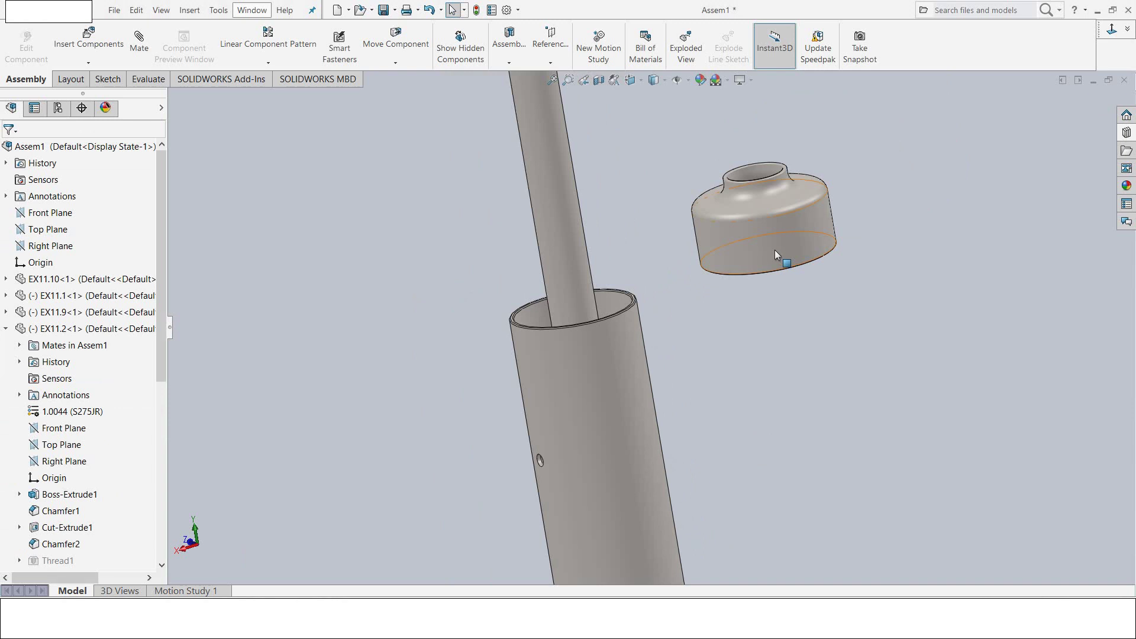
left_click(775, 254)
Step: Make the cap concentric with the tube
left_click(138, 49)
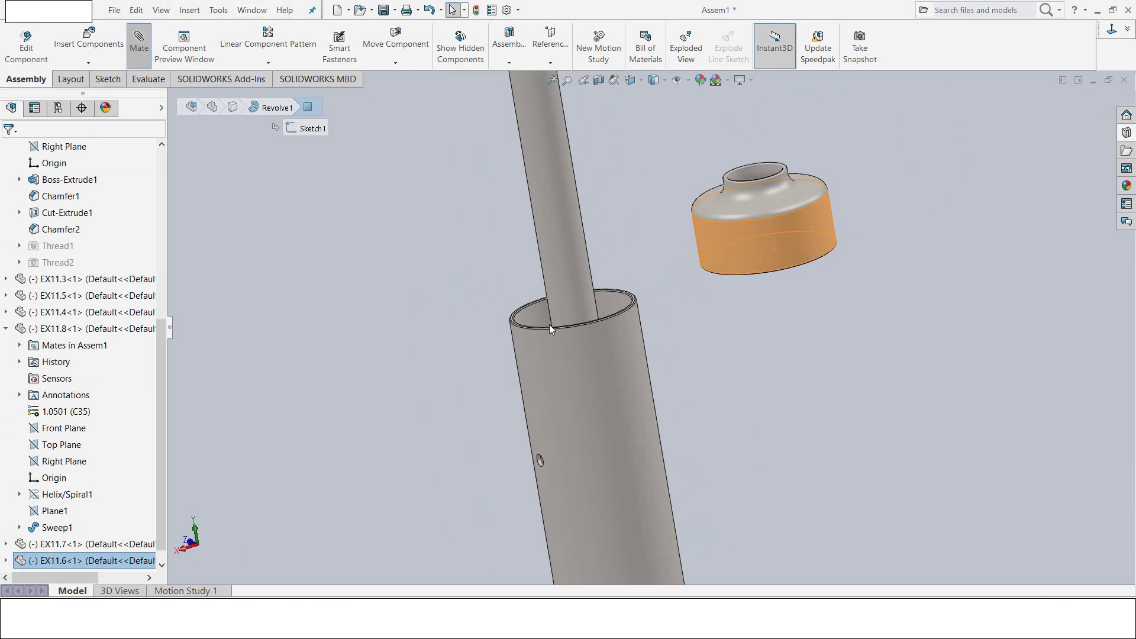
left_click(576, 368)
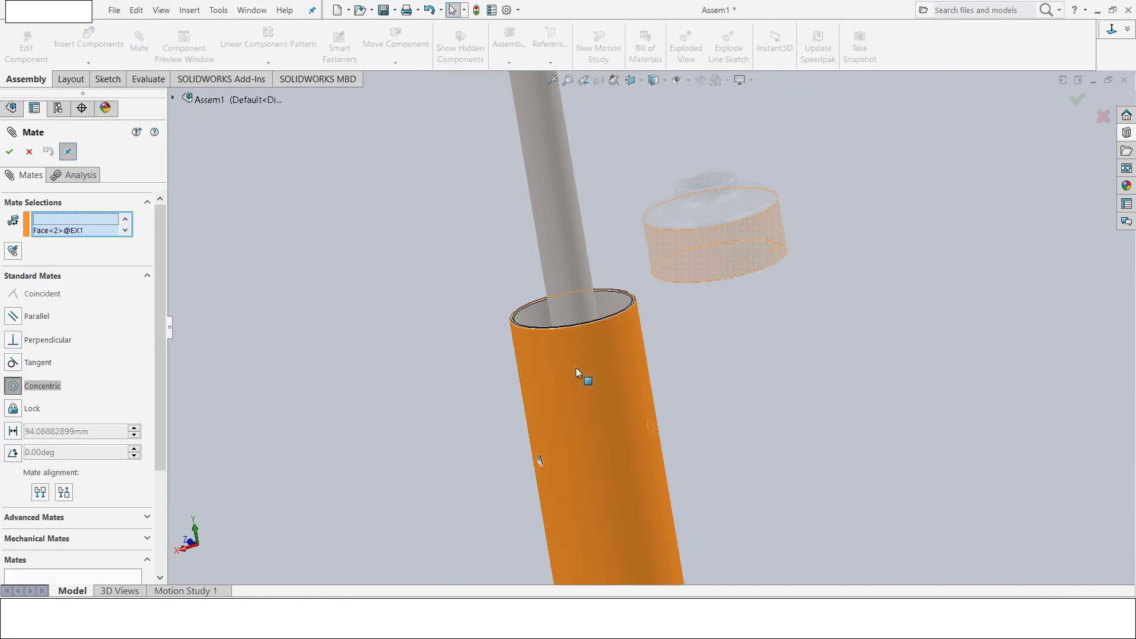
left_click(759, 391)
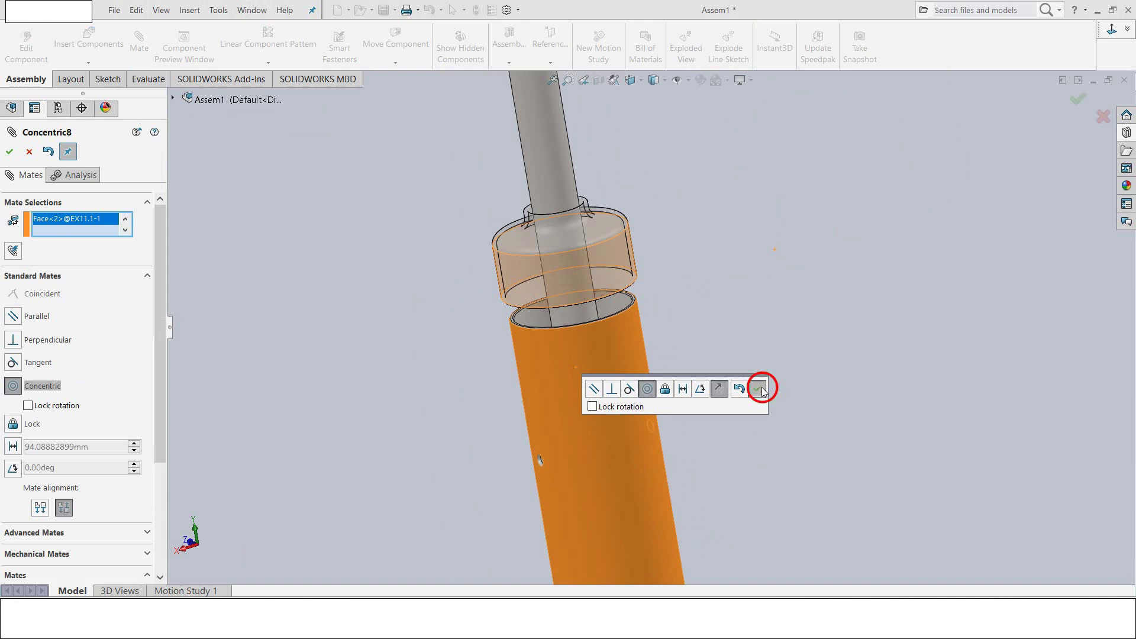
scroll(627, 304, "down", 5)
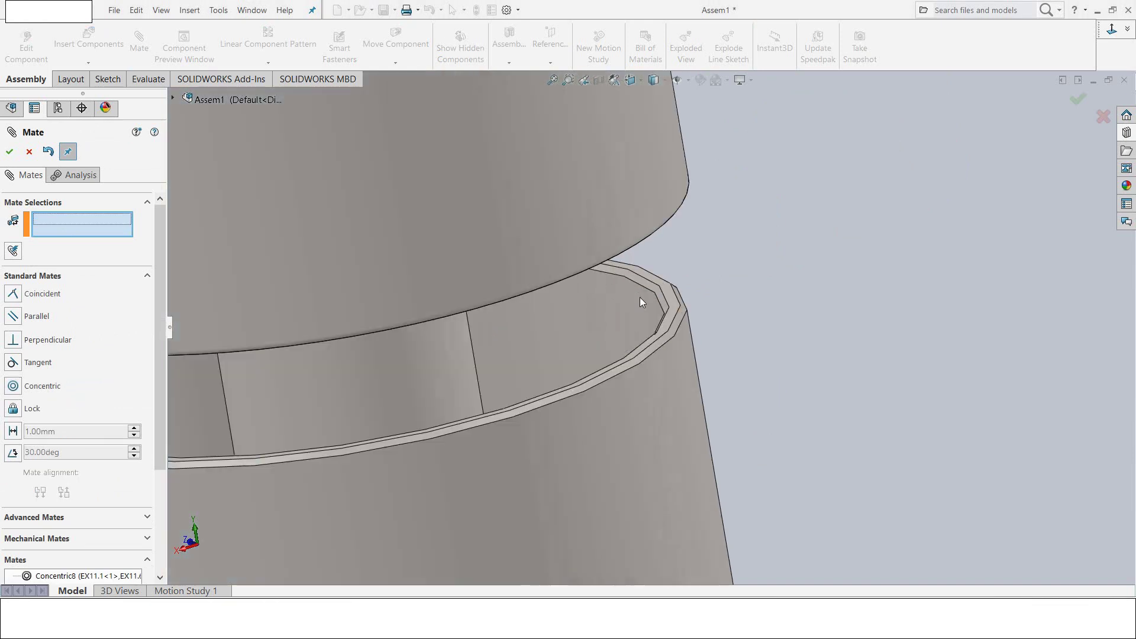
Step: Select the tube's top rim face and the cap's bottom face for a distance mate
left_click(670, 293)
scroll(670, 293, "up", 5)
scroll(650, 319, "down", 2)
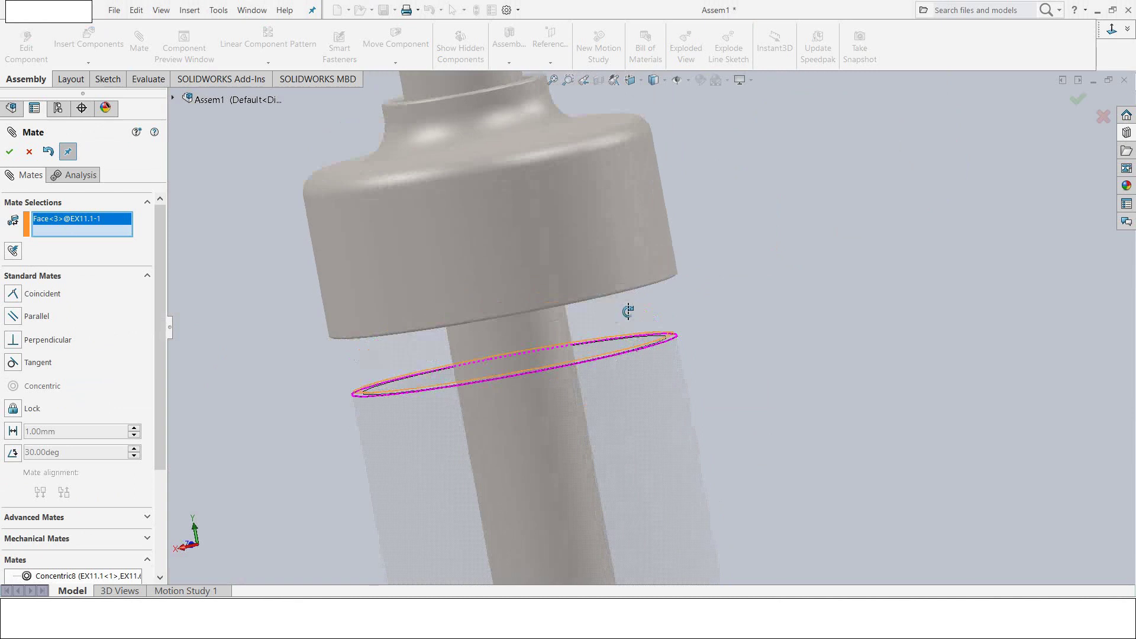
scroll(664, 289, "down", 1)
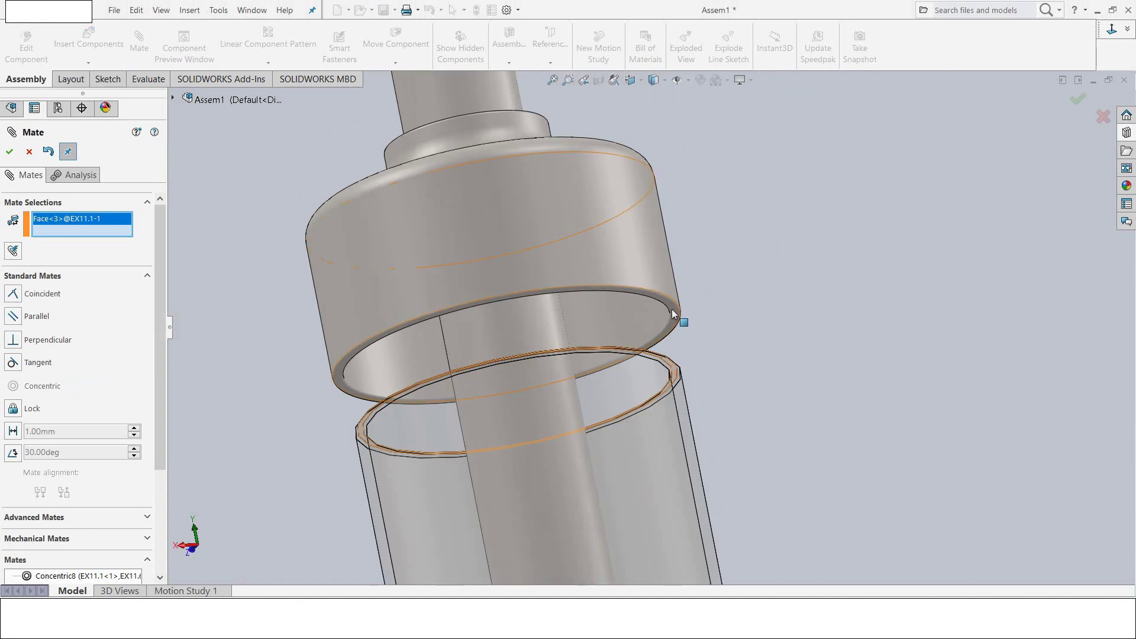
scroll(673, 314, "down", 1)
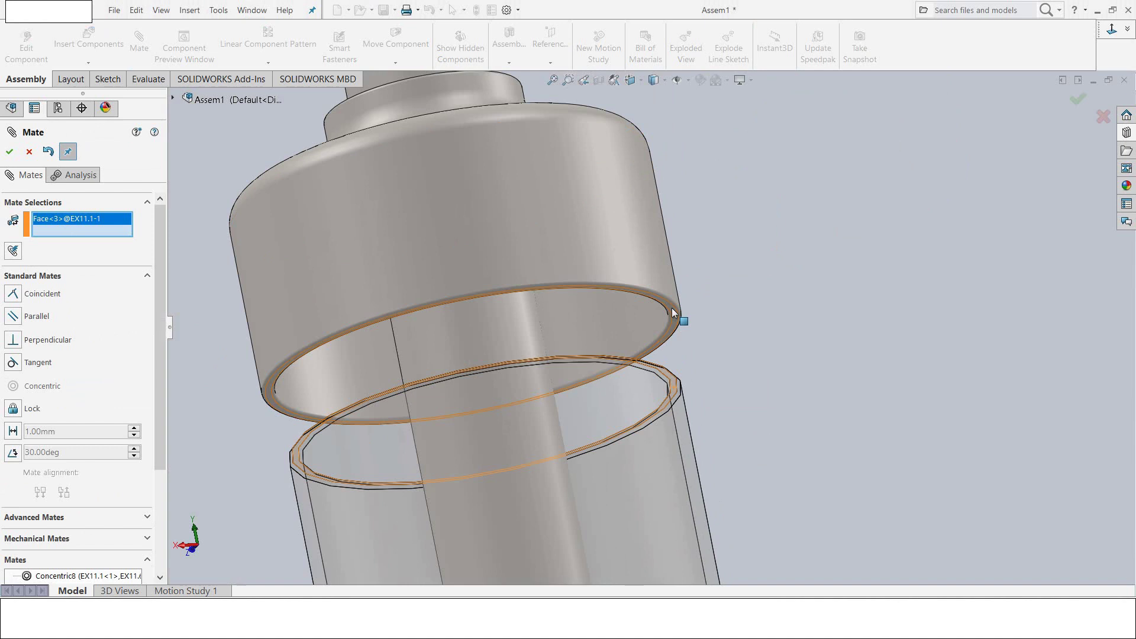
left_click(672, 313)
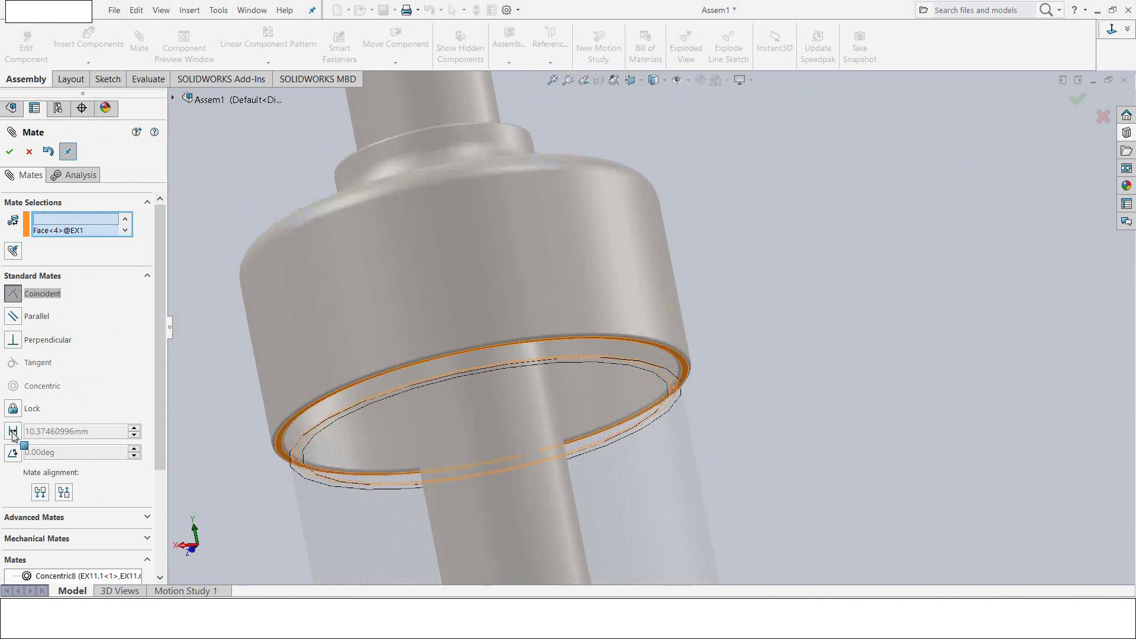
Step: Apply a flipped 26 mm distance mate between the rim and cap faces
left_click(12, 431)
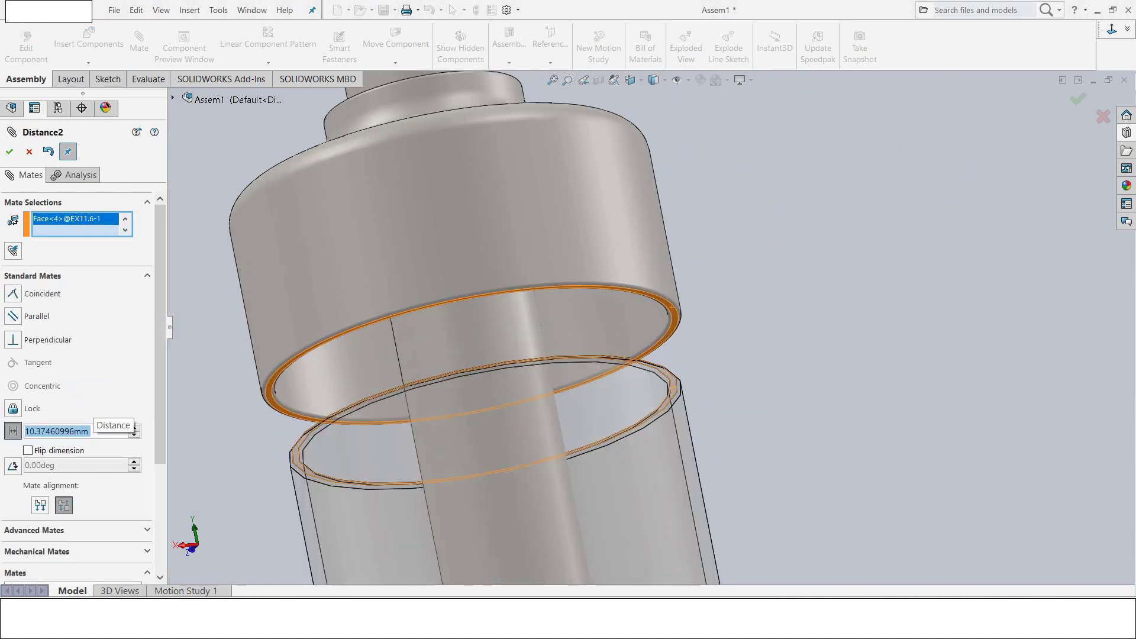
type("26")
key("Return")
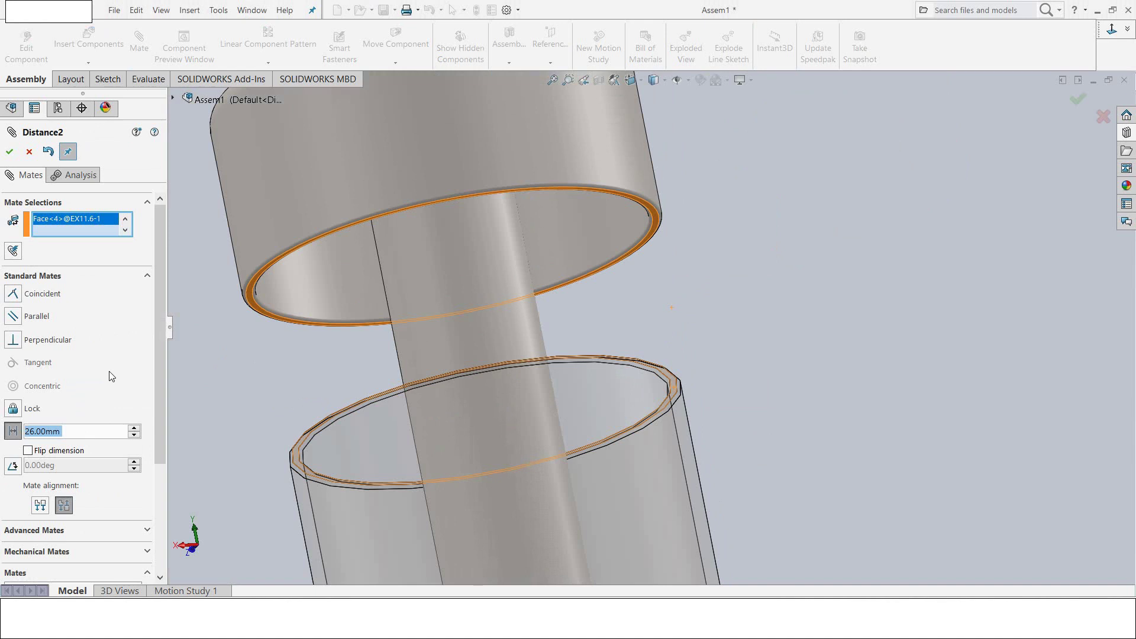
left_click(30, 451)
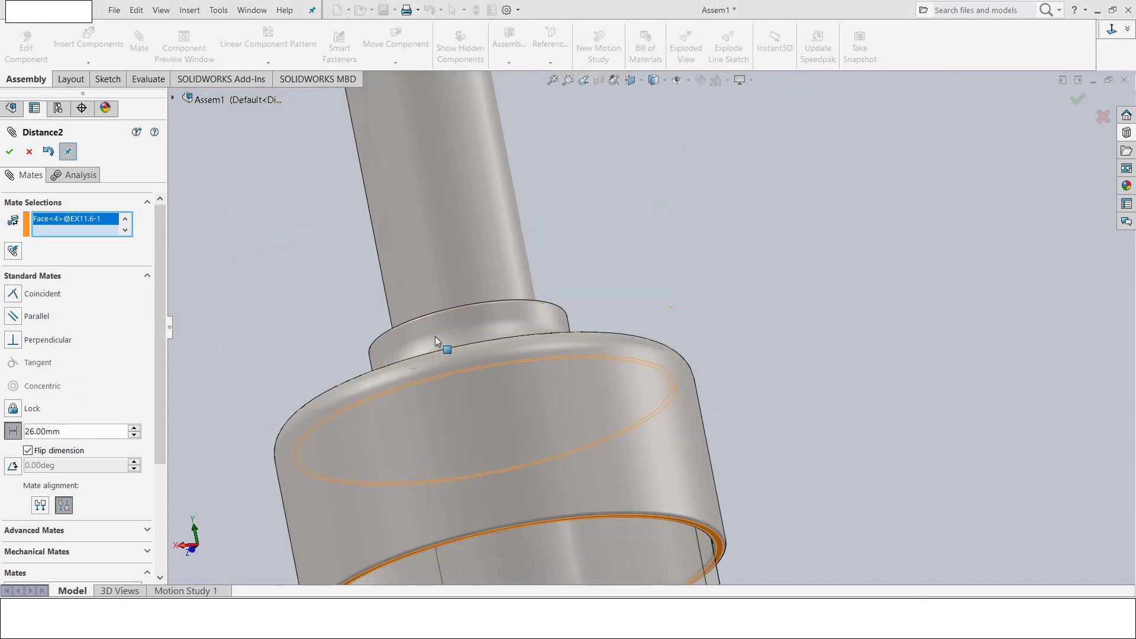
scroll(729, 320, "up", 3)
scroll(729, 320, "up", 2)
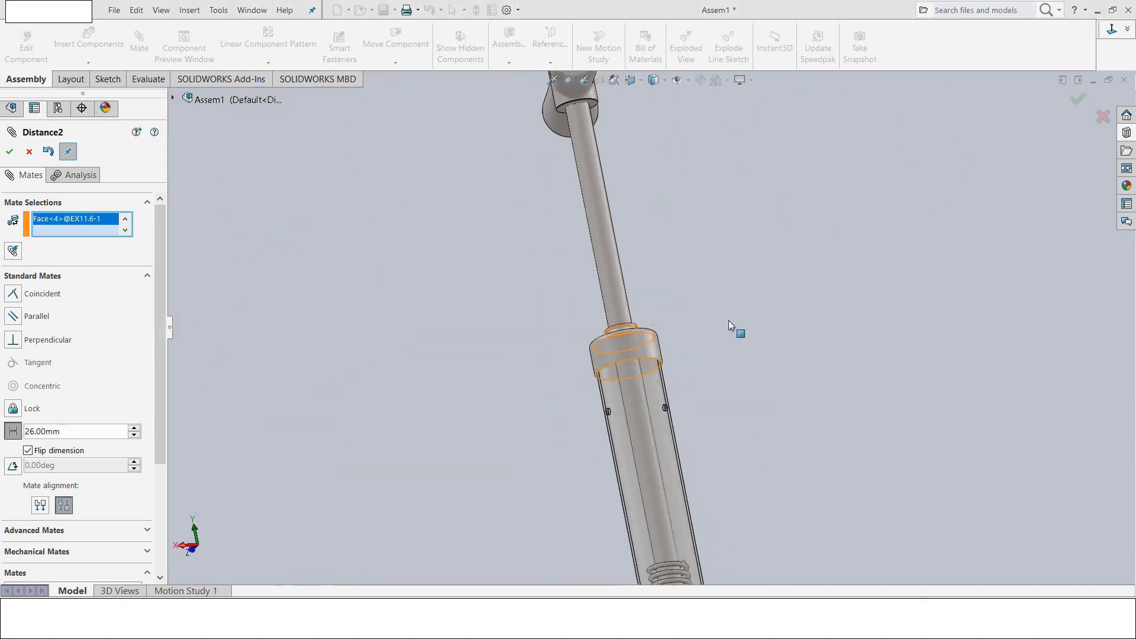
scroll(729, 321, "up", 1)
scroll(729, 321, "up", 2)
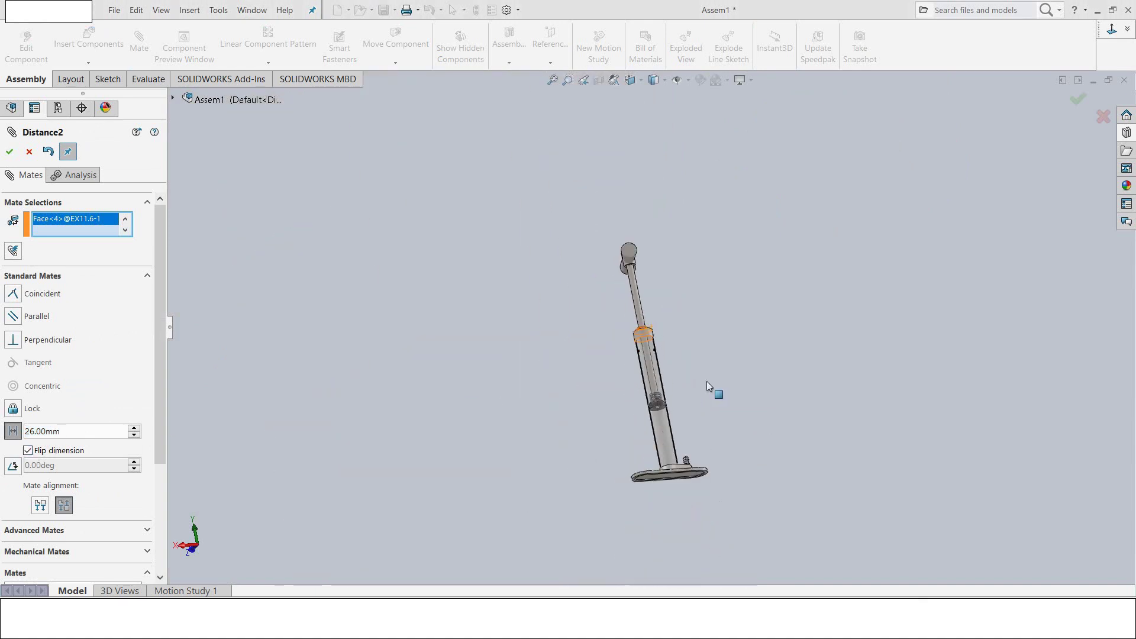
left_click(12, 154)
mouse_move(467, 304)
middle_mouse_down()
mouse_move(523, 428)
mouse_move(584, 353)
middle_mouse_up()
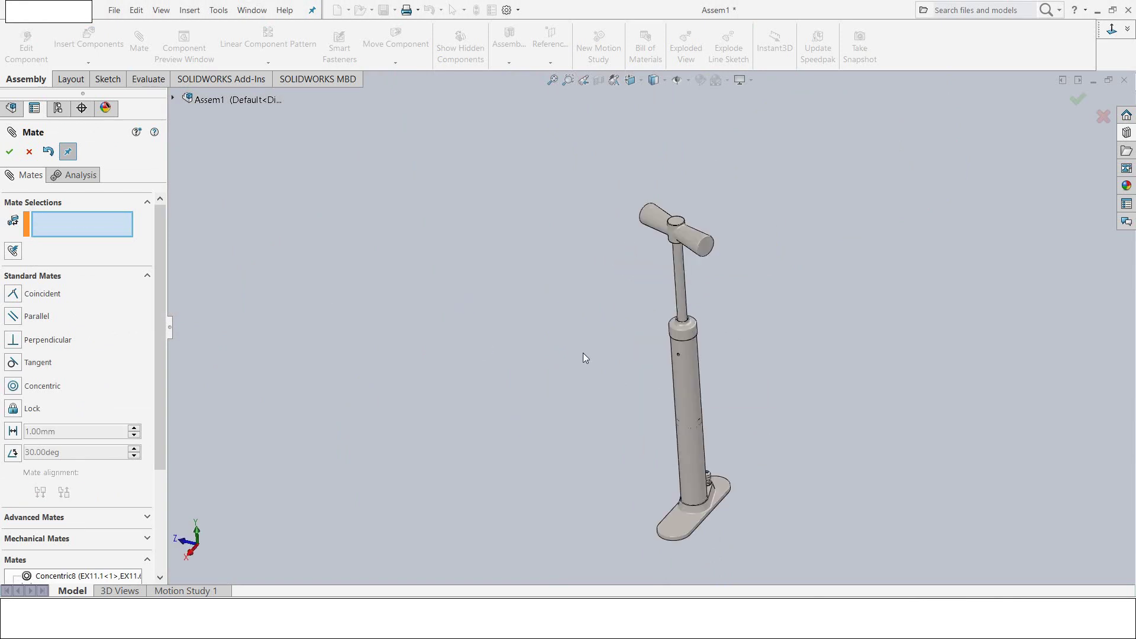
left_click(29, 152)
Step: Make the EX11.1 tube transparent to reveal the parts inside
scroll(626, 407, "down", 3)
scroll(731, 421, "down", 3)
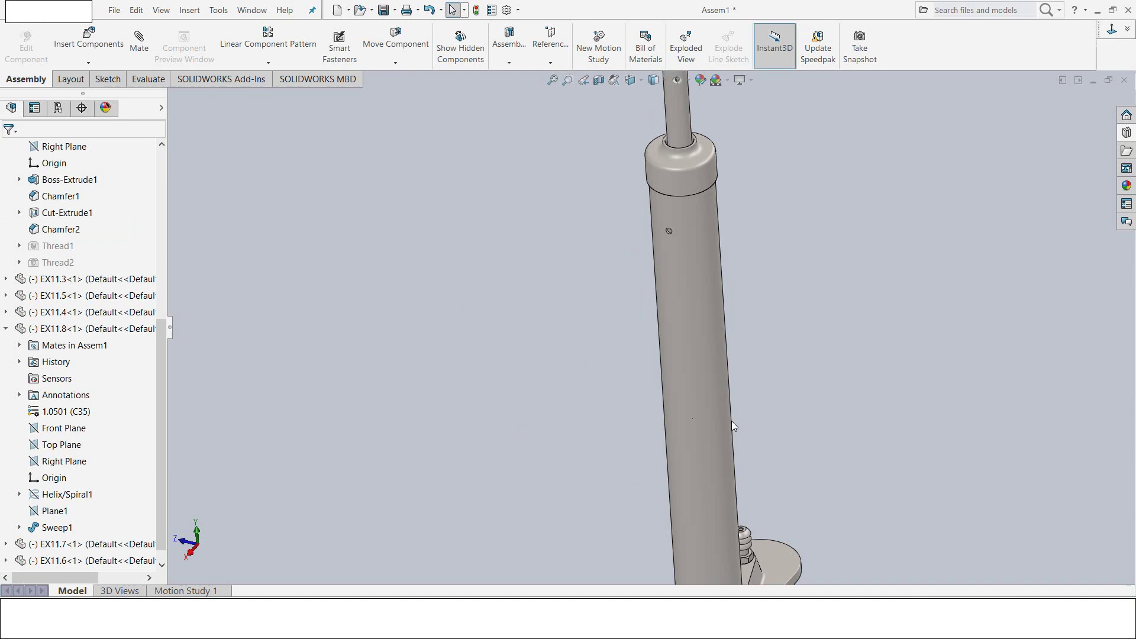
left_click(697, 400)
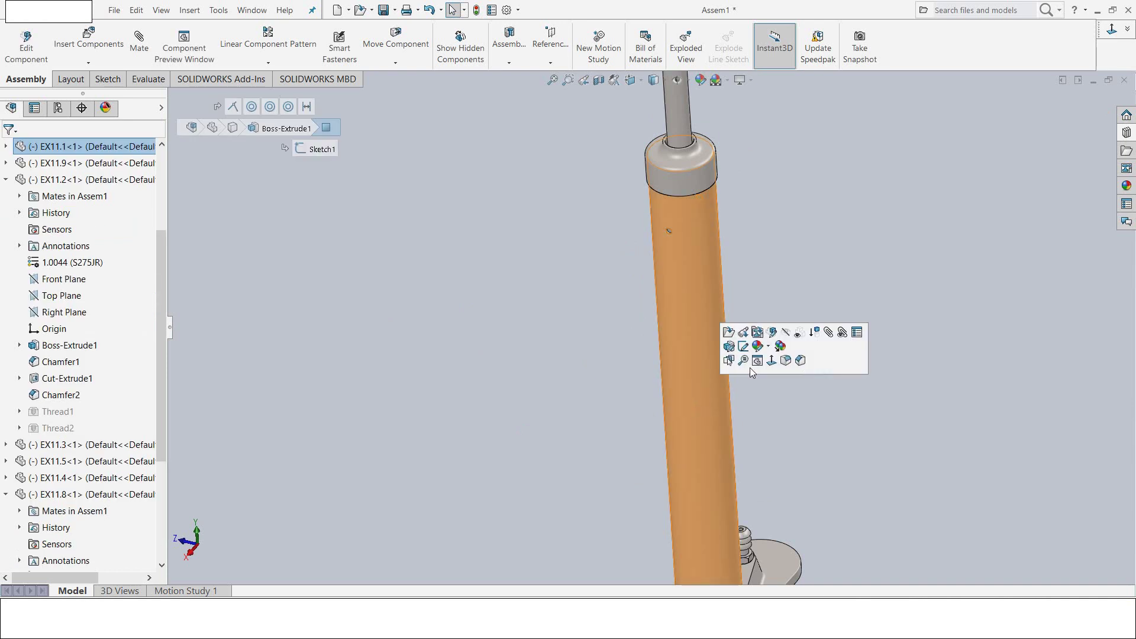
left_click(799, 333)
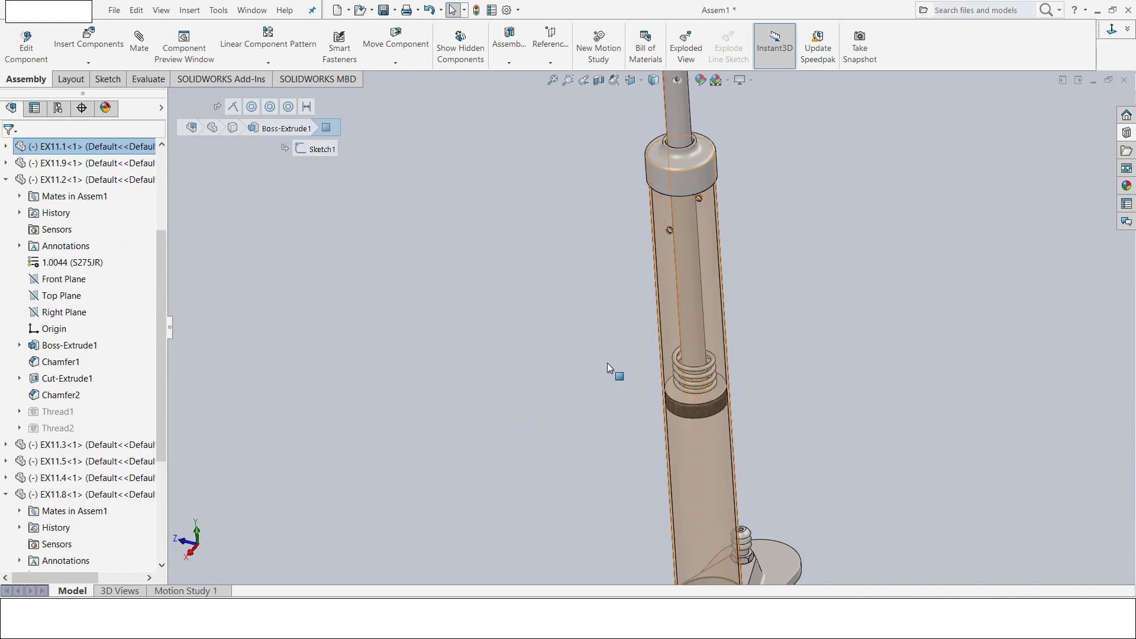
Step: Drag the rod and handle down into the tube
scroll(607, 363, "up", 2)
scroll(627, 375, "up", 2)
scroll(656, 399, "up", 2)
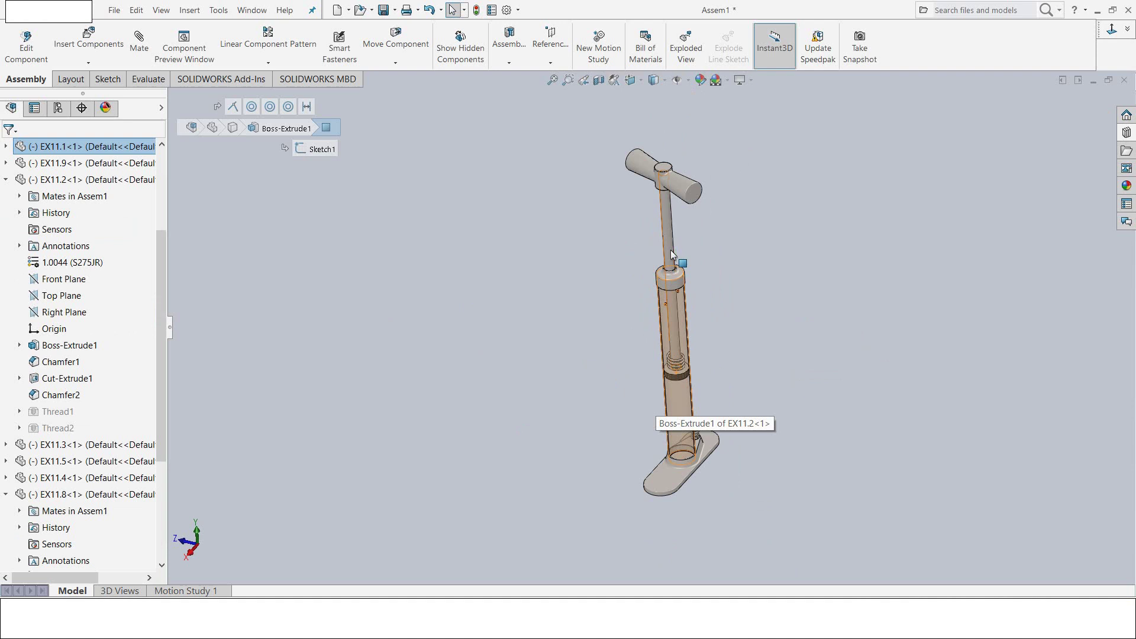
left_click_drag(672, 254, 679, 338)
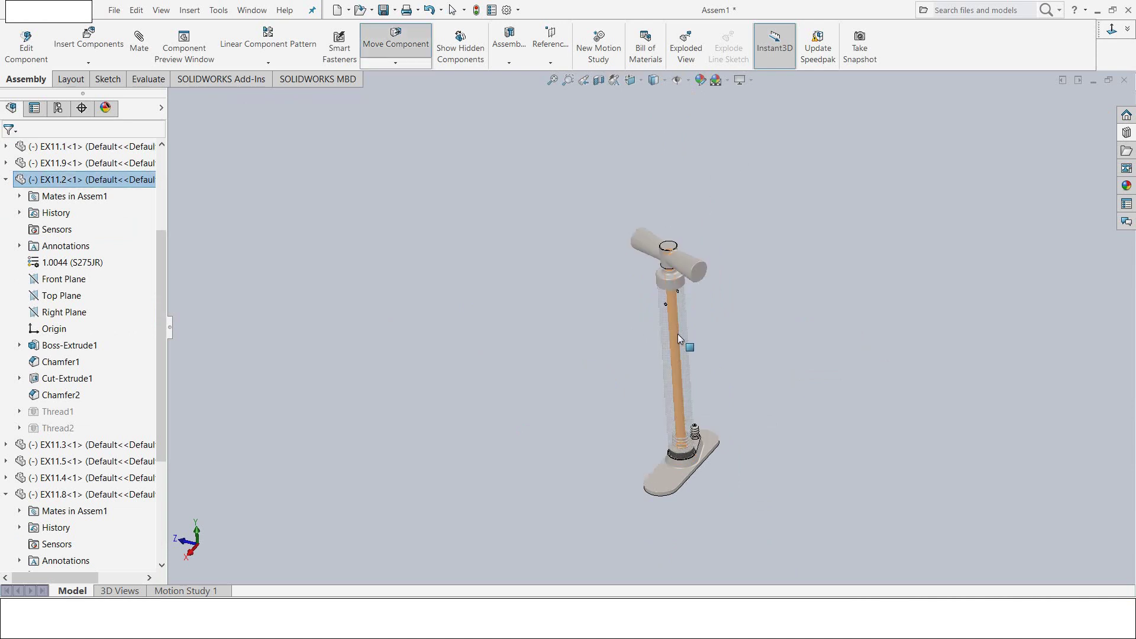
scroll(678, 413, "down", 2)
scroll(701, 496, "down", 3)
scroll(689, 455, "down", 3)
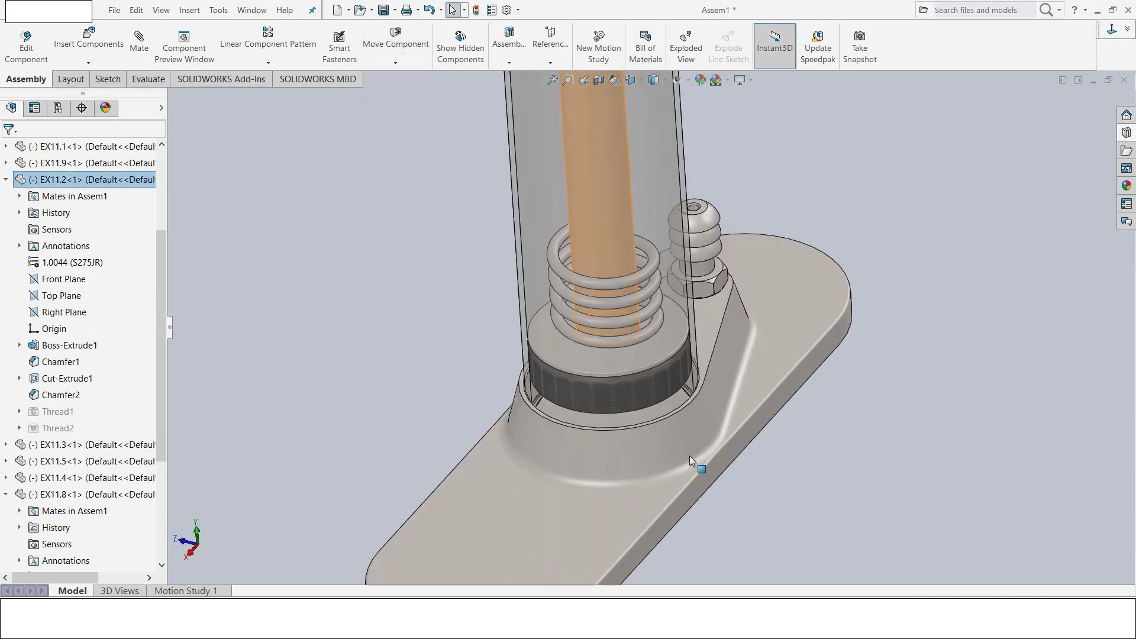
scroll(690, 455, "down", 1)
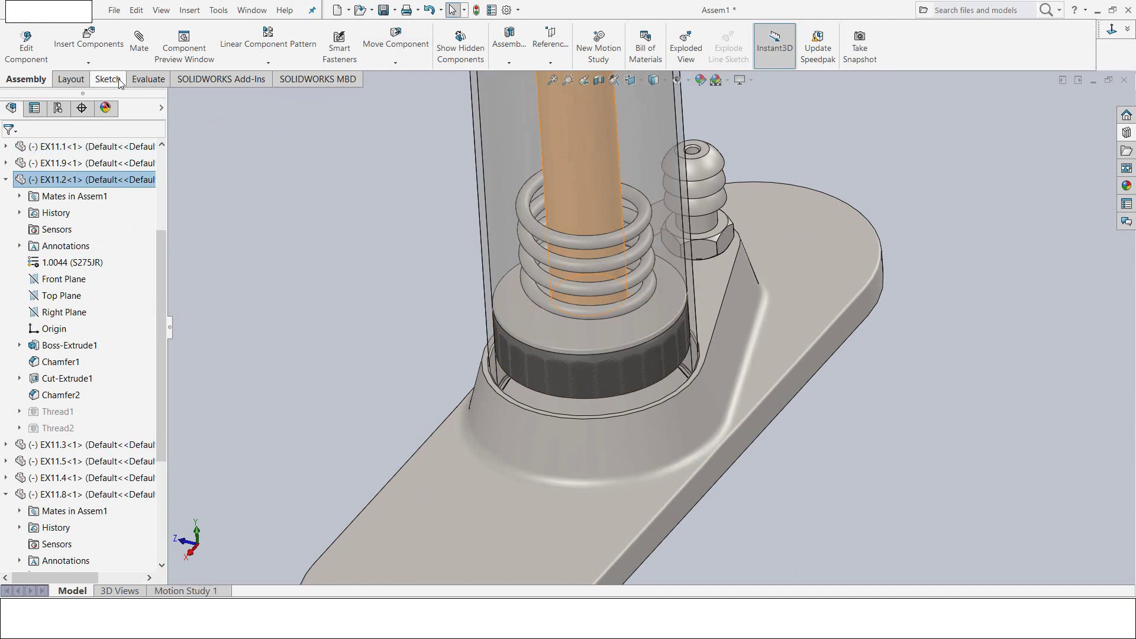
Step: Start a new mate, clear the rod face, and choose Limit Distance
left_click(137, 53)
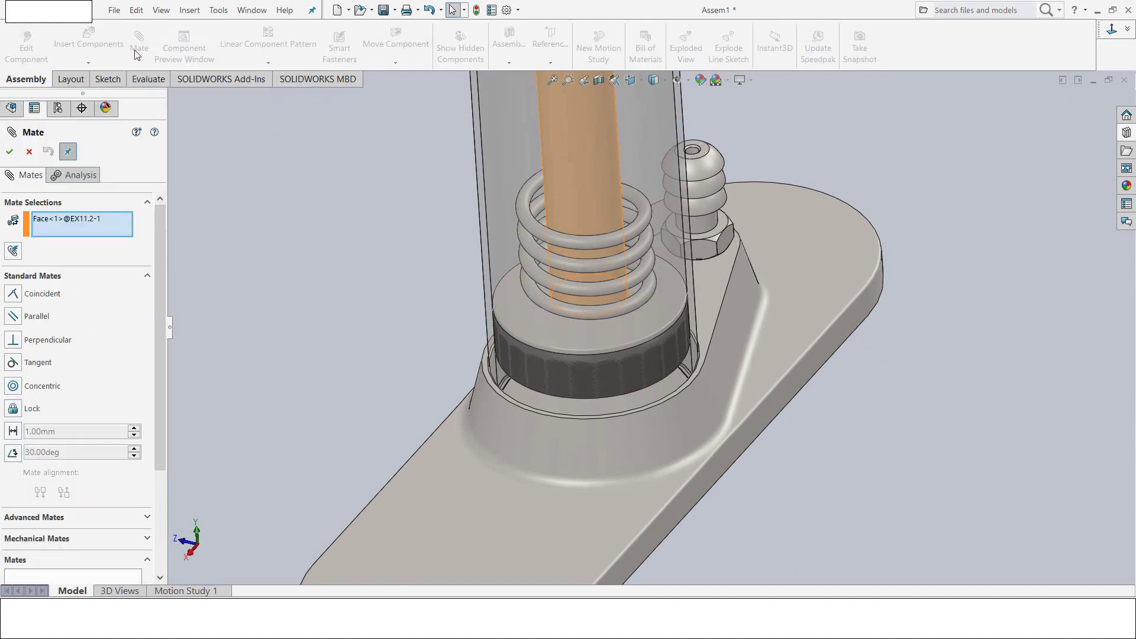
left_click(62, 216)
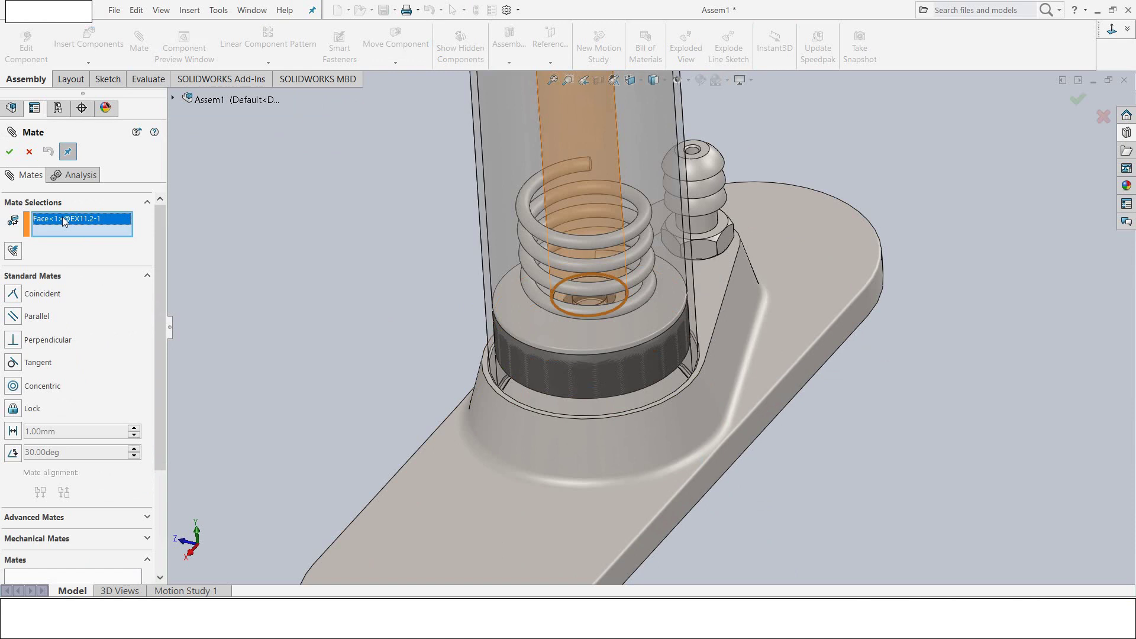
right_click(62, 217)
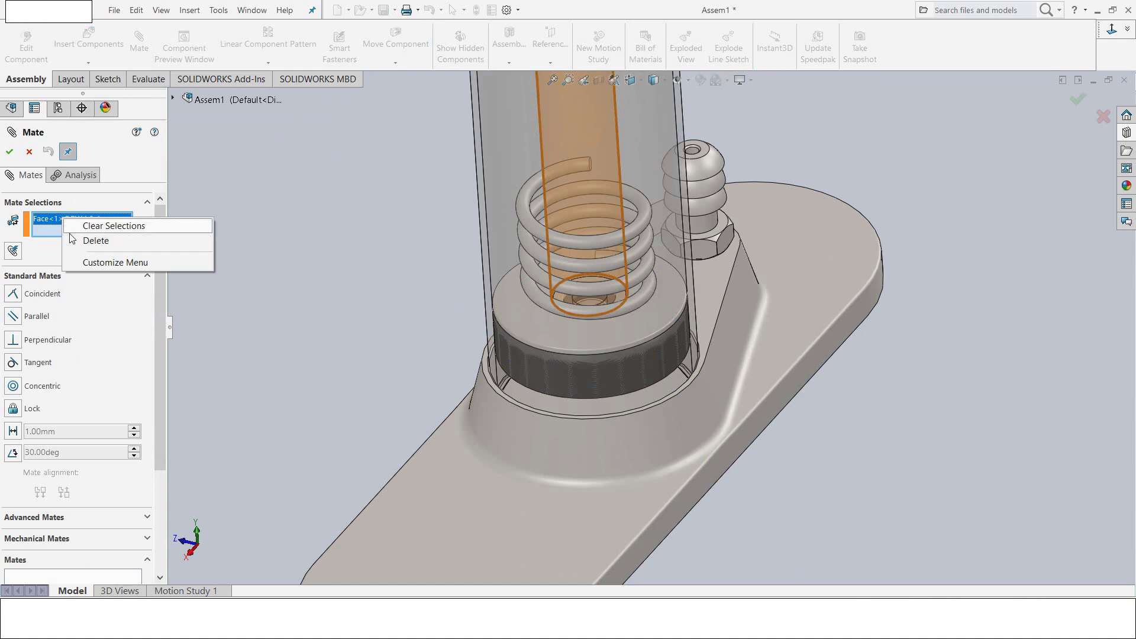
left_click(77, 241)
left_click(140, 518)
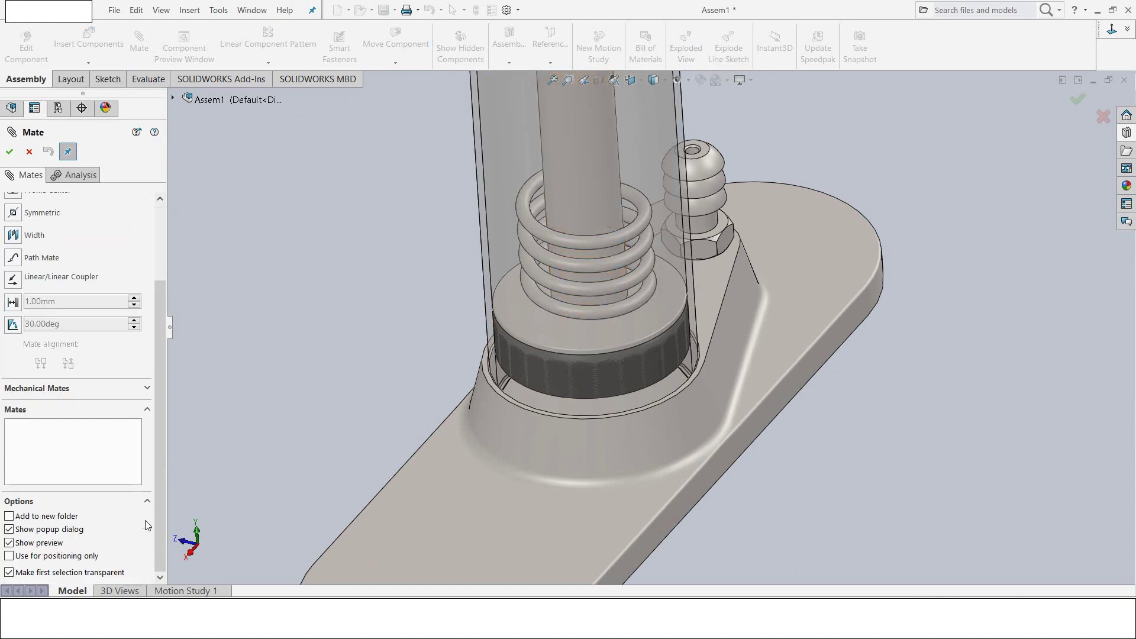
left_click(13, 303)
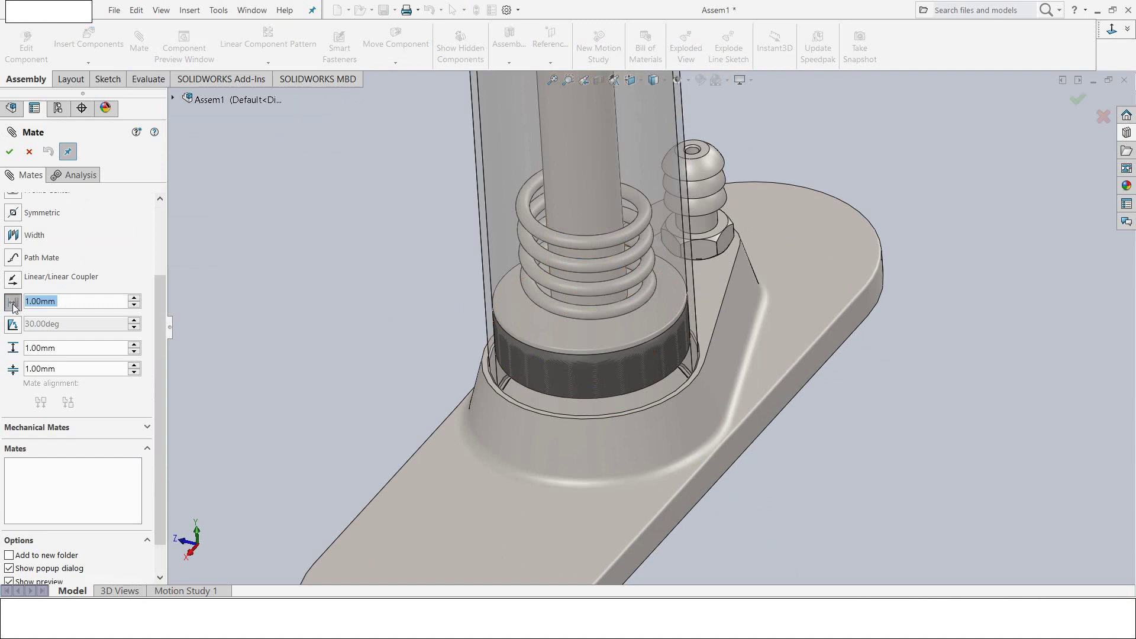
Step: Pick the base's recess edge as the first limit-distance reference
scroll(523, 402, "down", 2)
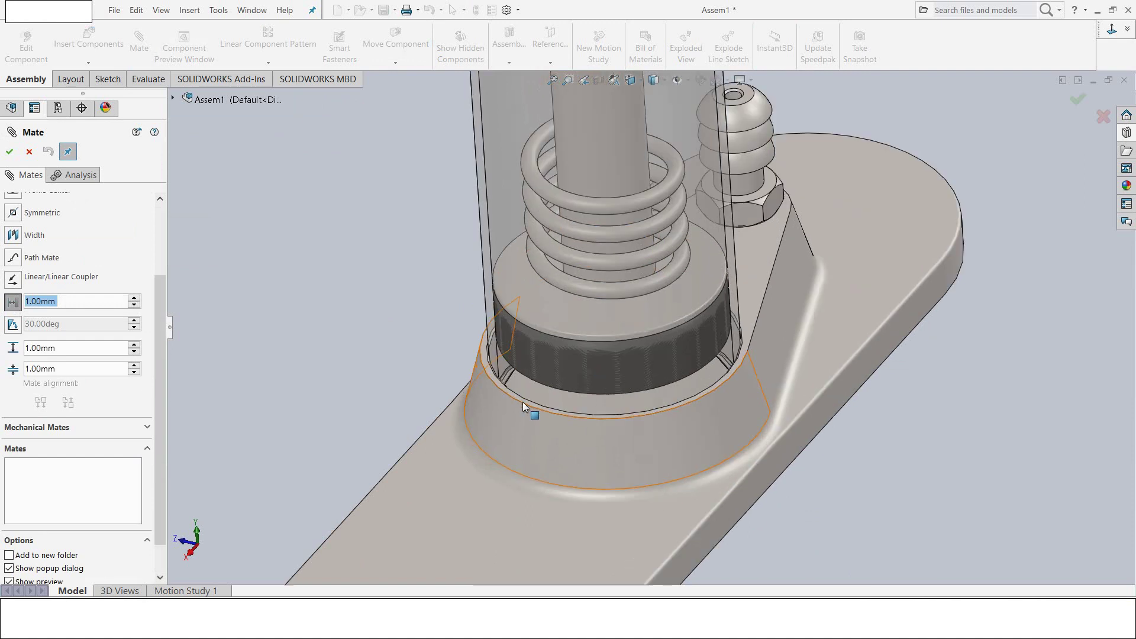
scroll(523, 402, "down", 3)
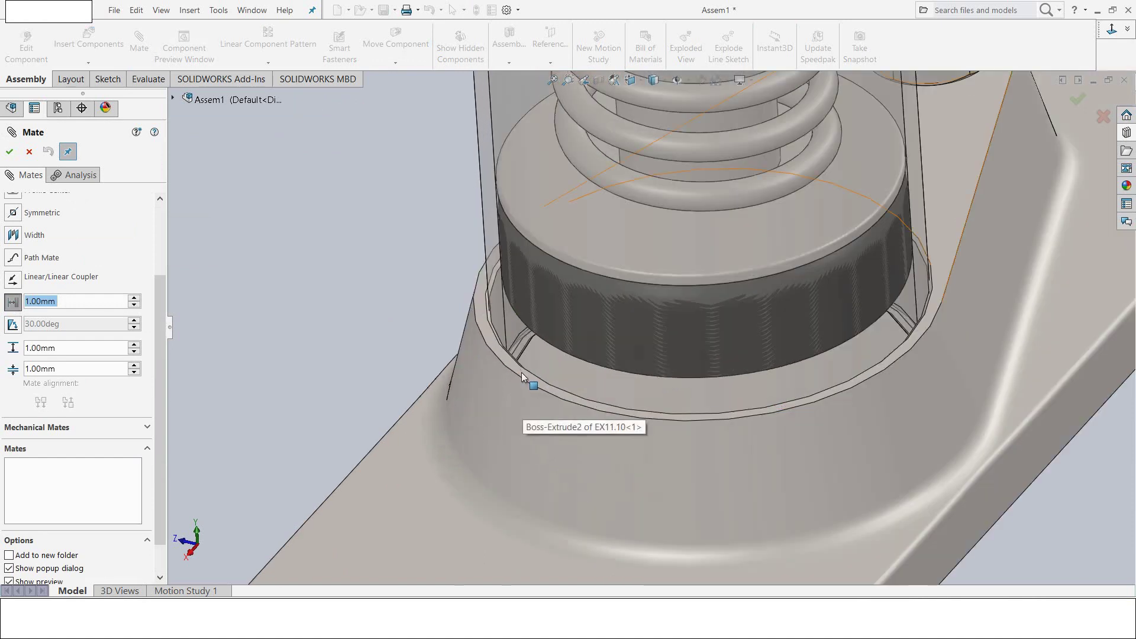
left_click(521, 372)
scroll(402, 303, "up", 3)
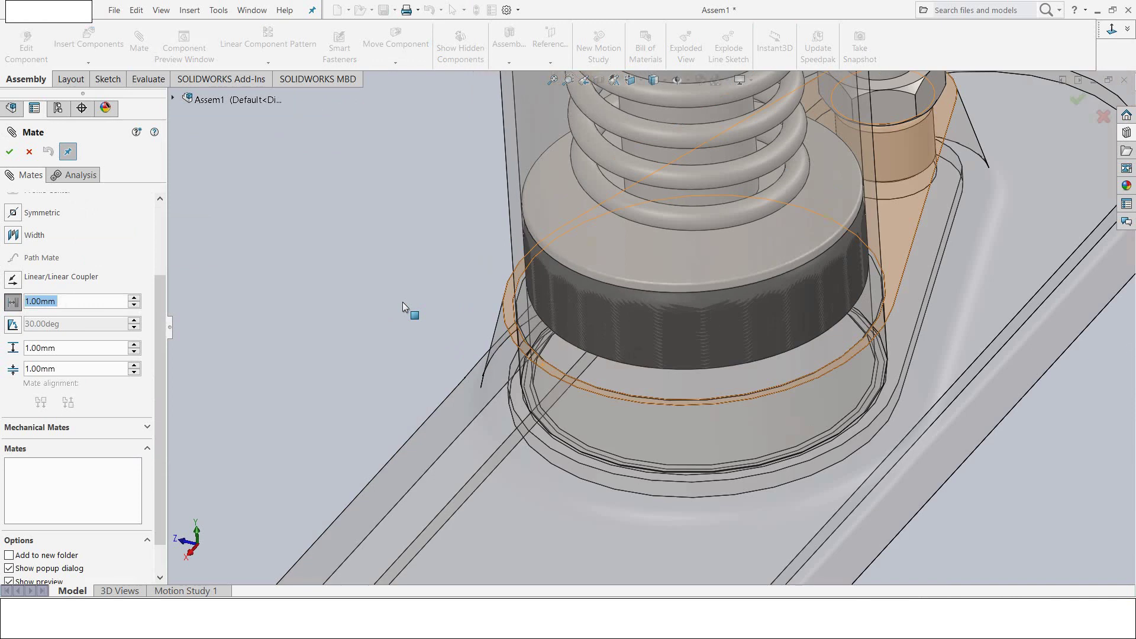
scroll(402, 302, "up", 2)
Step: Select the piston's bottom edge as the second reference
middle_click_drag(403, 303, 408, 238)
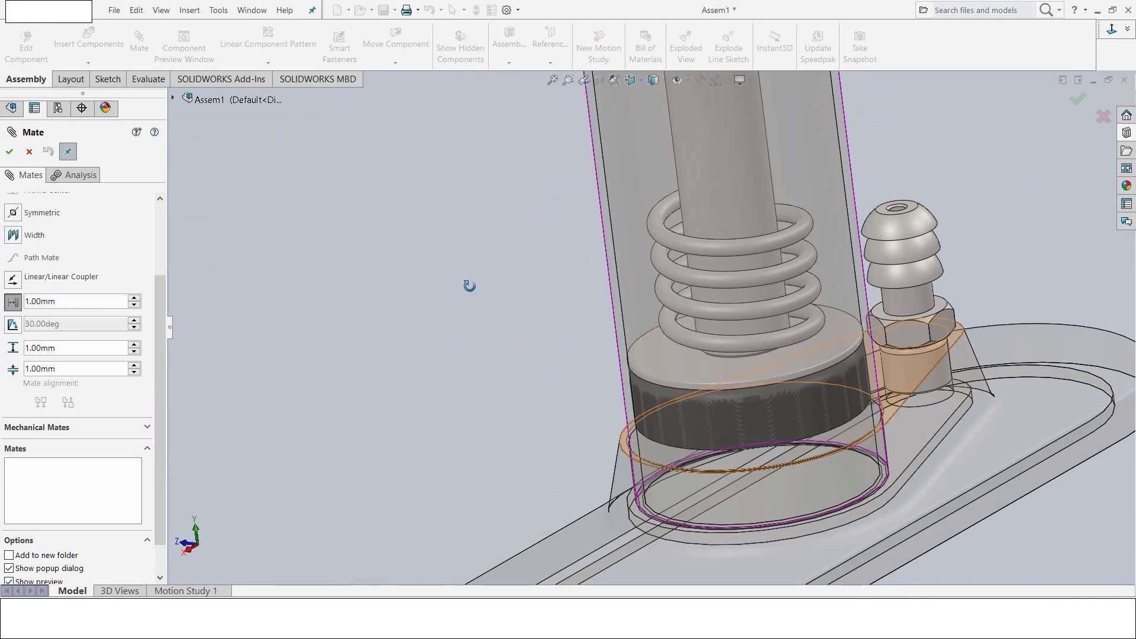
middle_click_drag(469, 284, 469, 203)
scroll(588, 330, "down", 2)
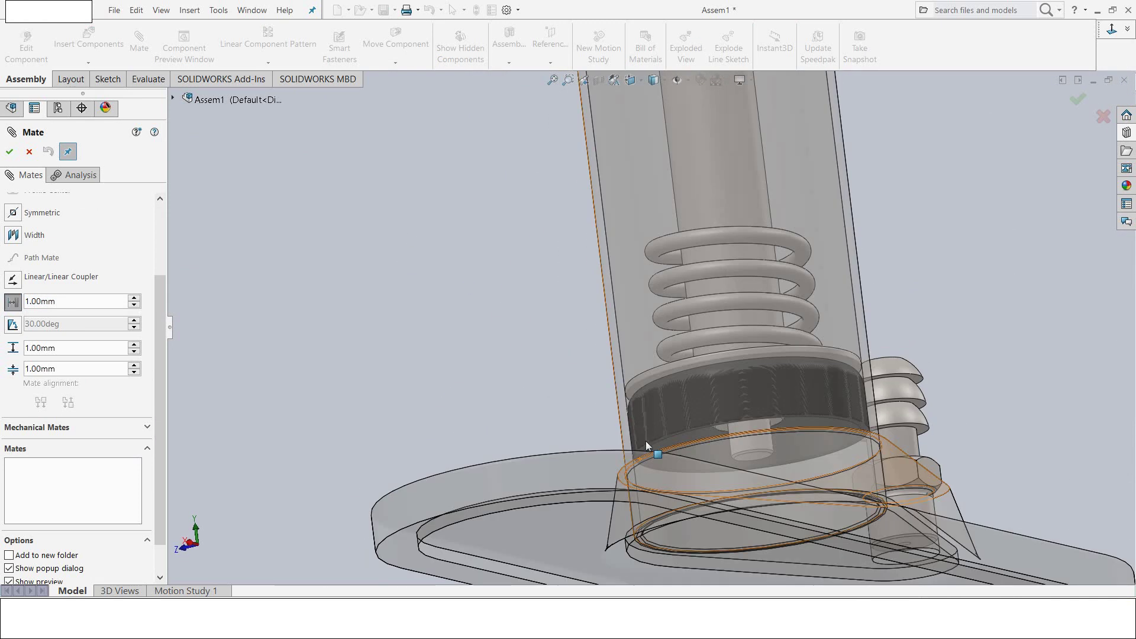
scroll(644, 445, "down", 1)
scroll(647, 444, "down", 2)
scroll(648, 414, "down", 2)
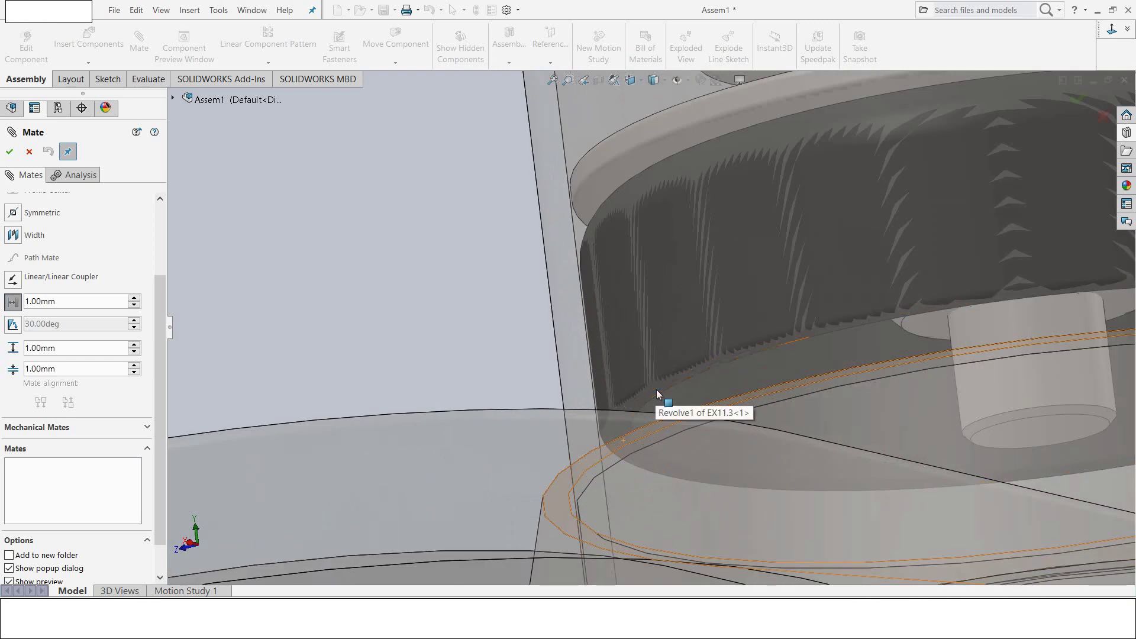
left_click(658, 390)
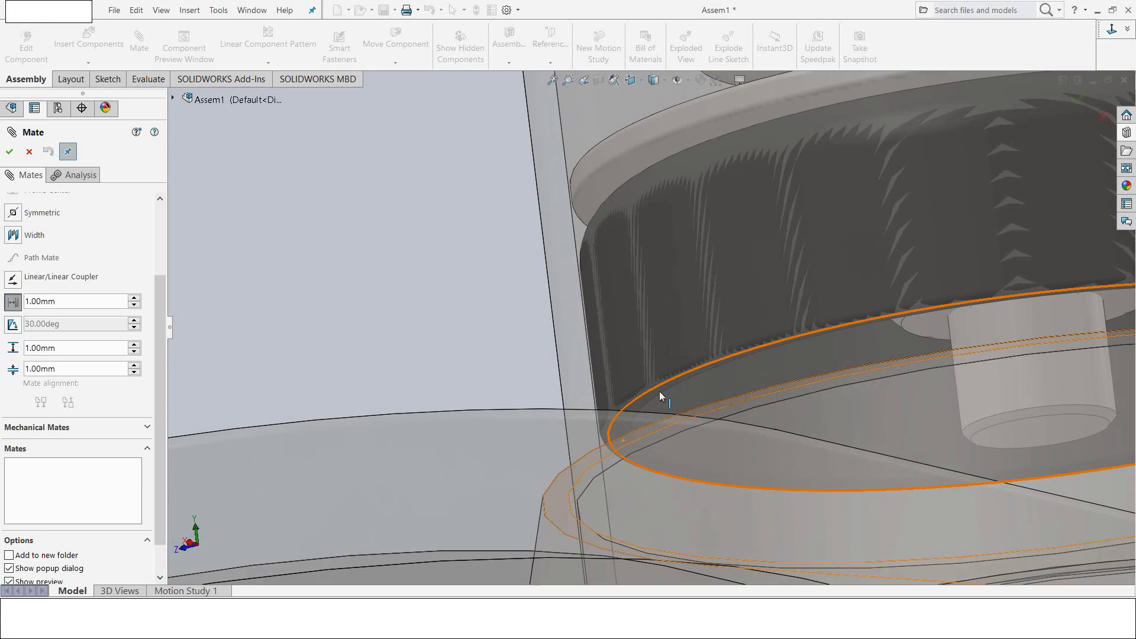
left_click(659, 392)
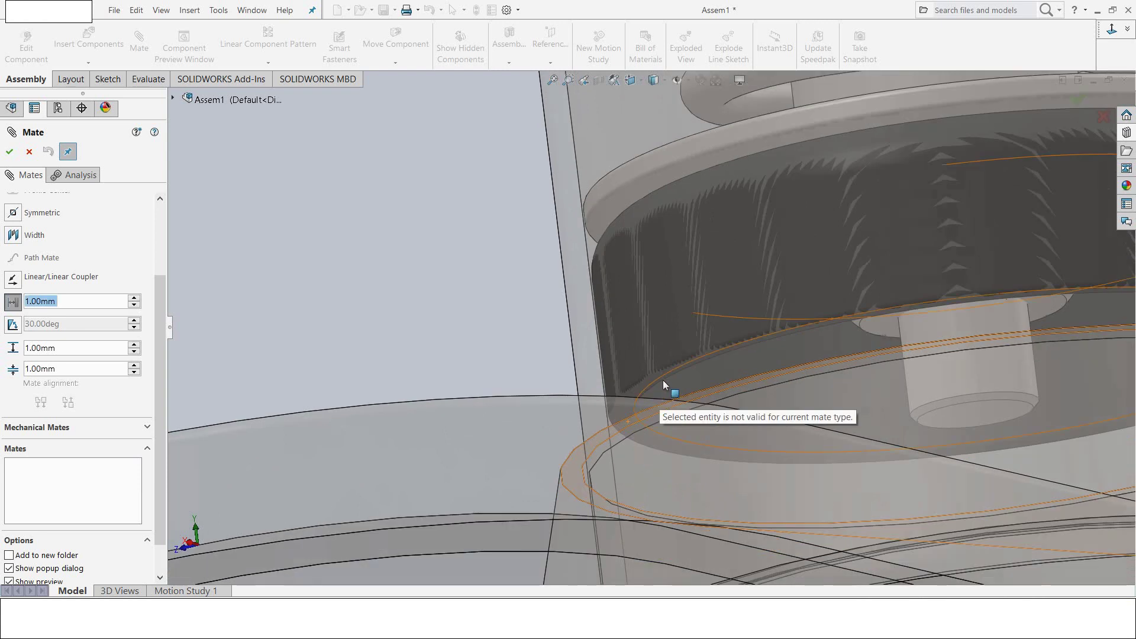
scroll(656, 373, "down", 1)
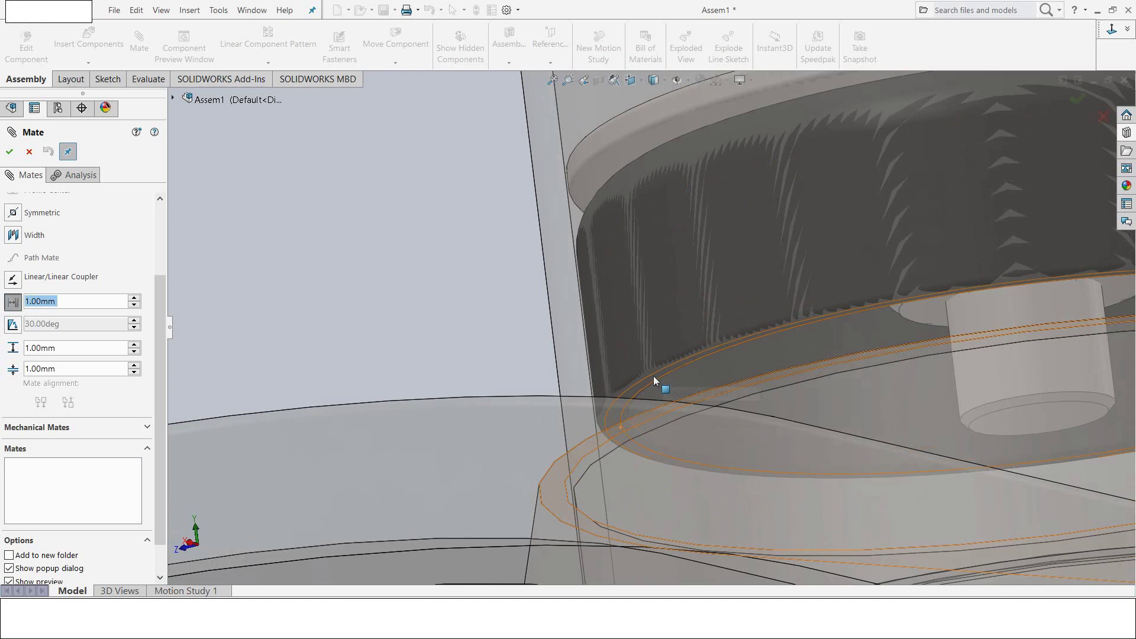
left_click(653, 375)
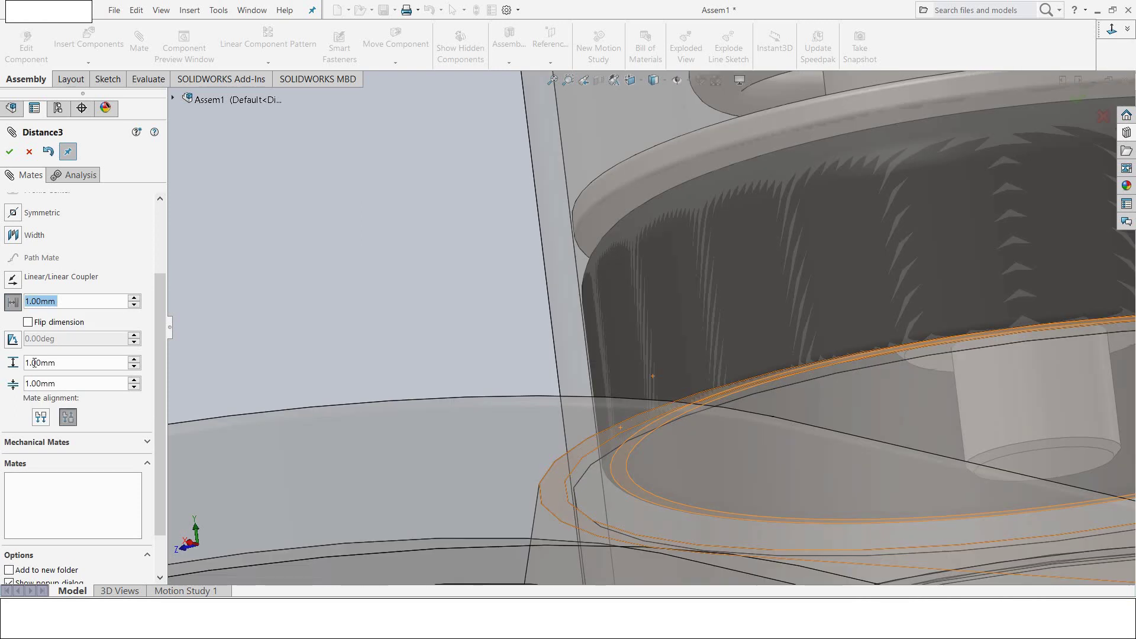
Step: Set the maximum distance to 300 mm and accept the limit distance mate
left_click_drag(58, 367, 22, 362)
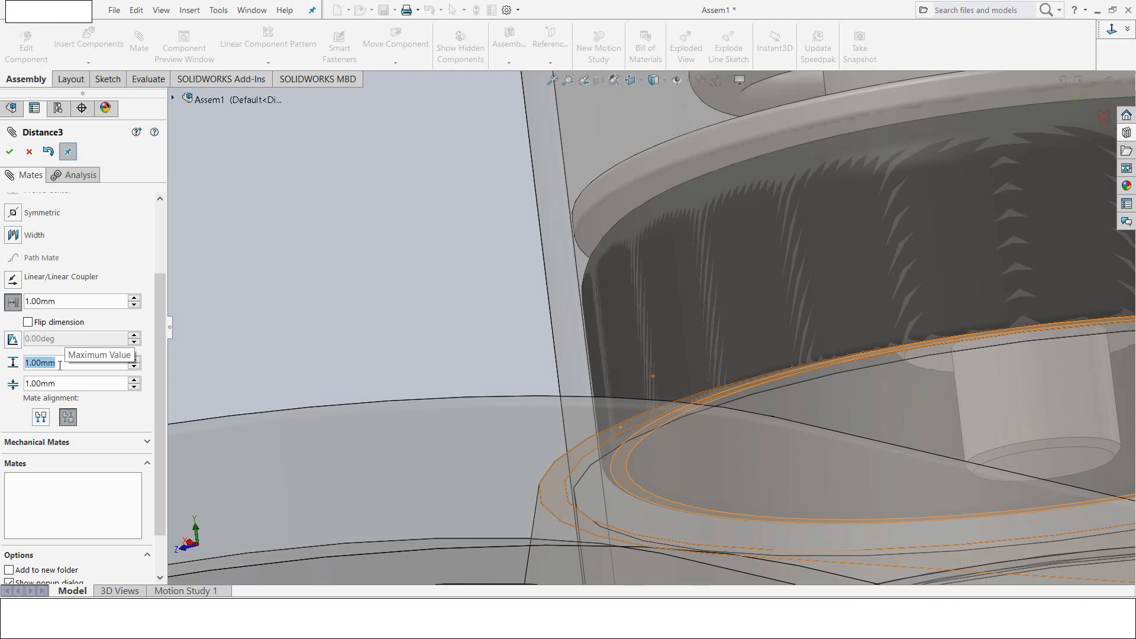
type("300")
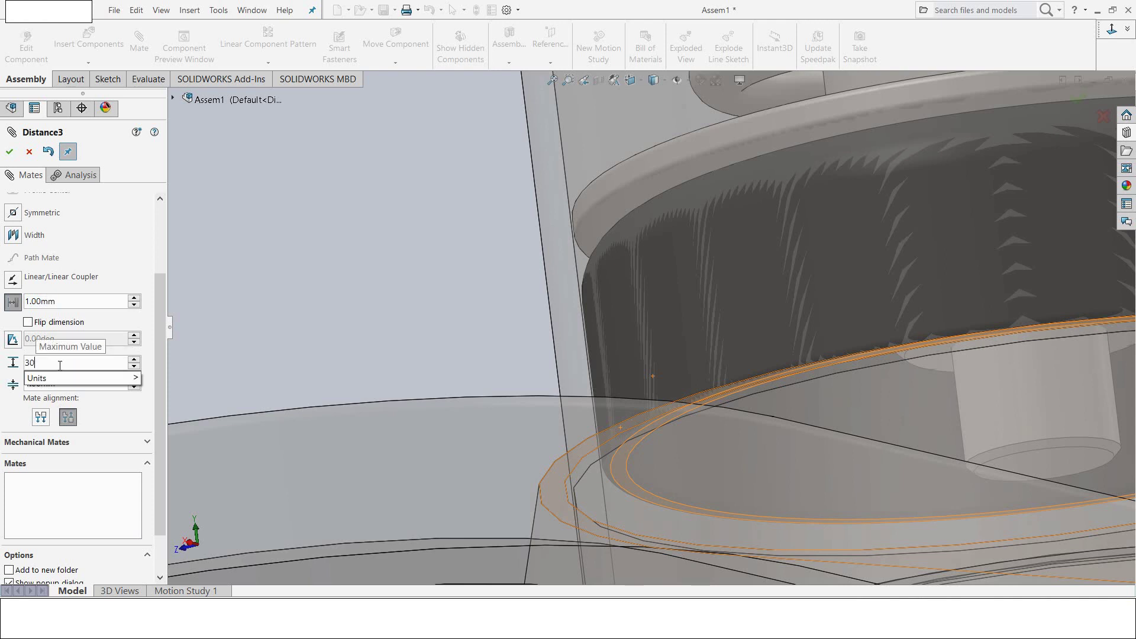
key("Return")
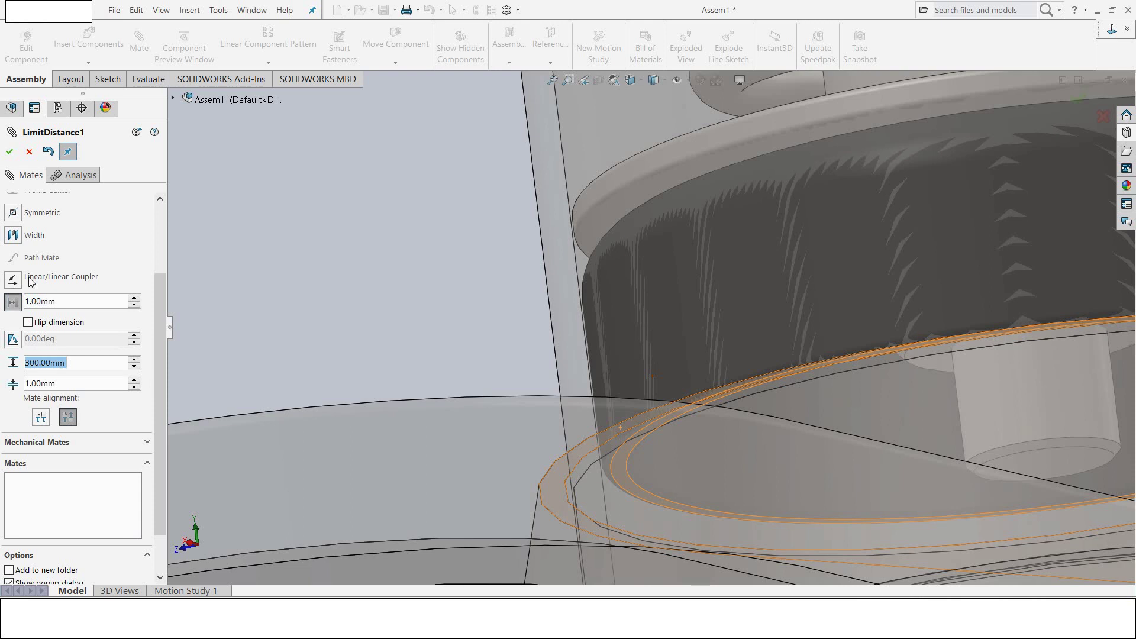
left_click(11, 151)
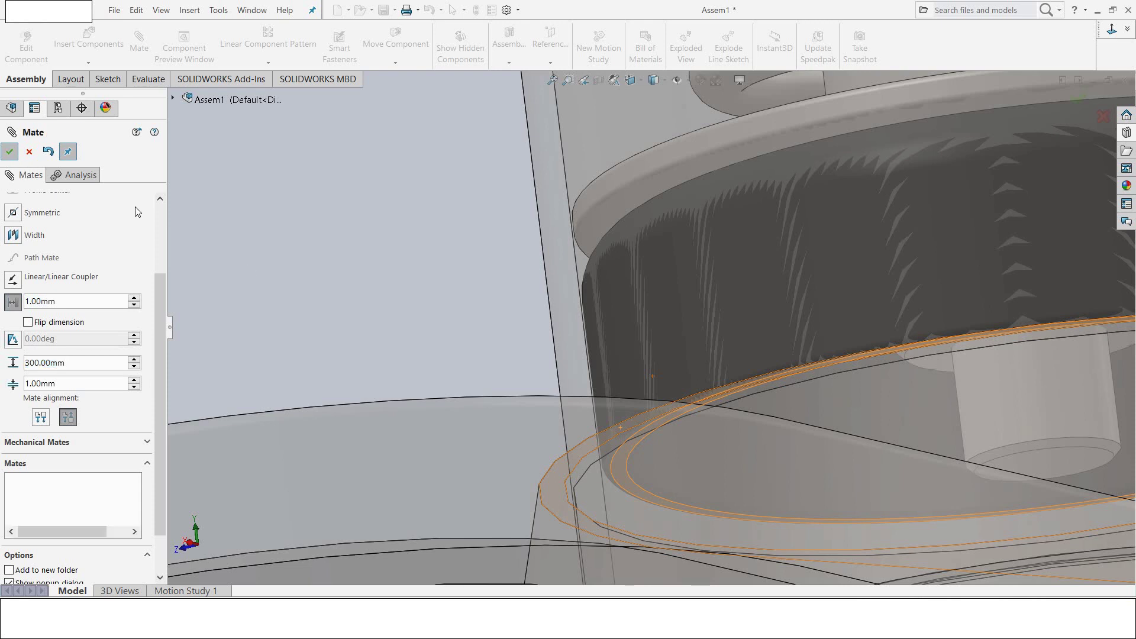
Step: Start a new mate and expand the EX11.7 handle in the flyout tree for its Right Plane
key("Escape")
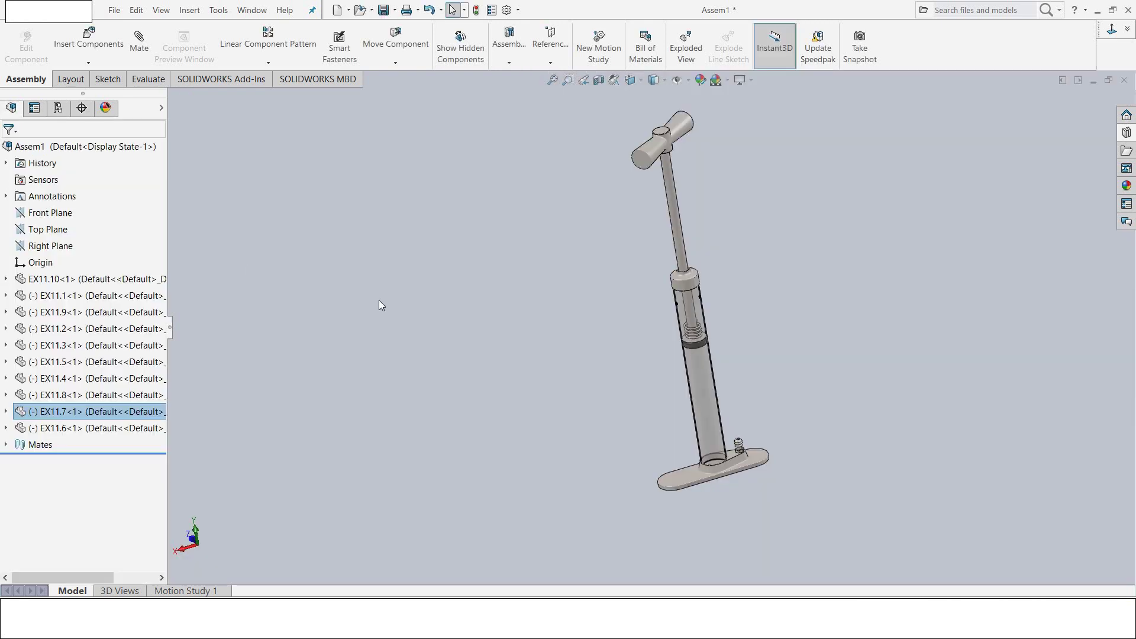
left_click(146, 47)
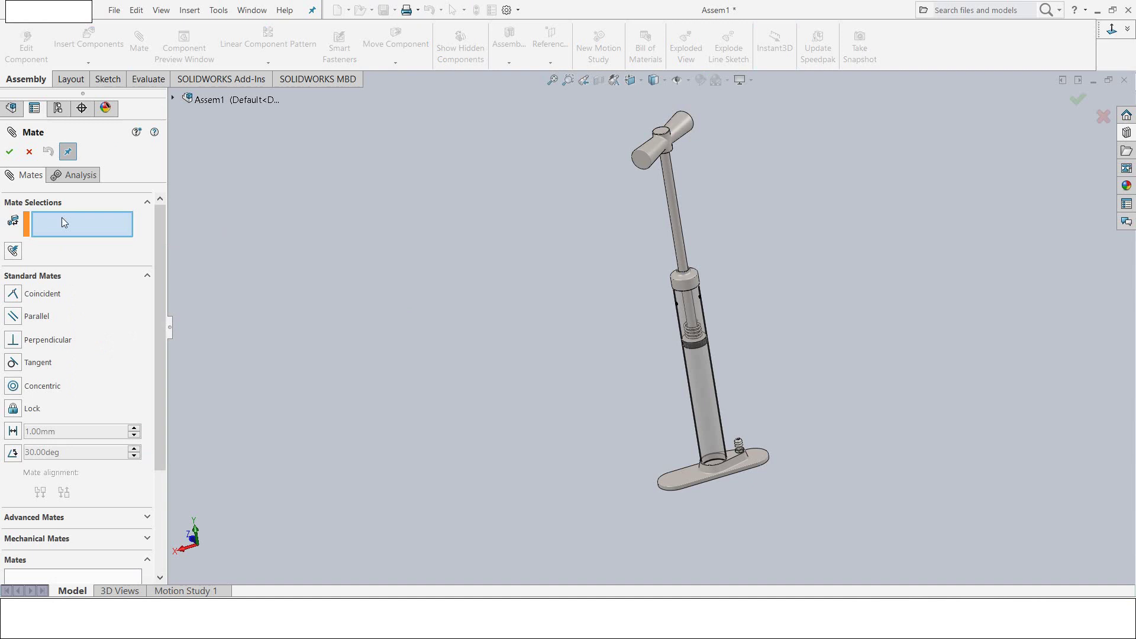
left_click(172, 98)
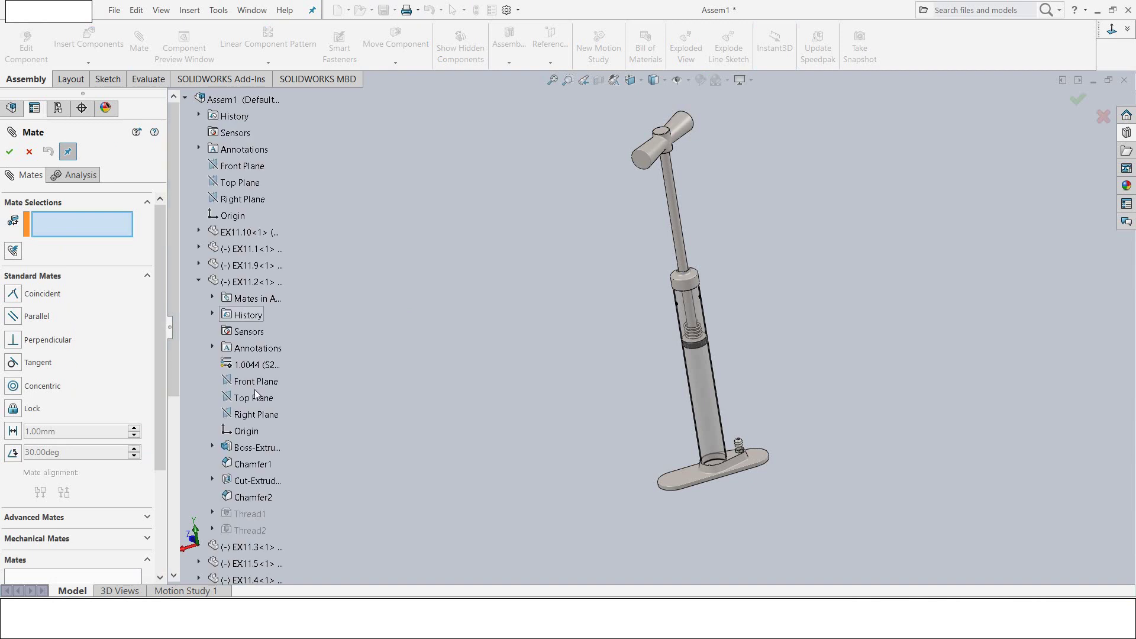
scroll(275, 384, "down", 4)
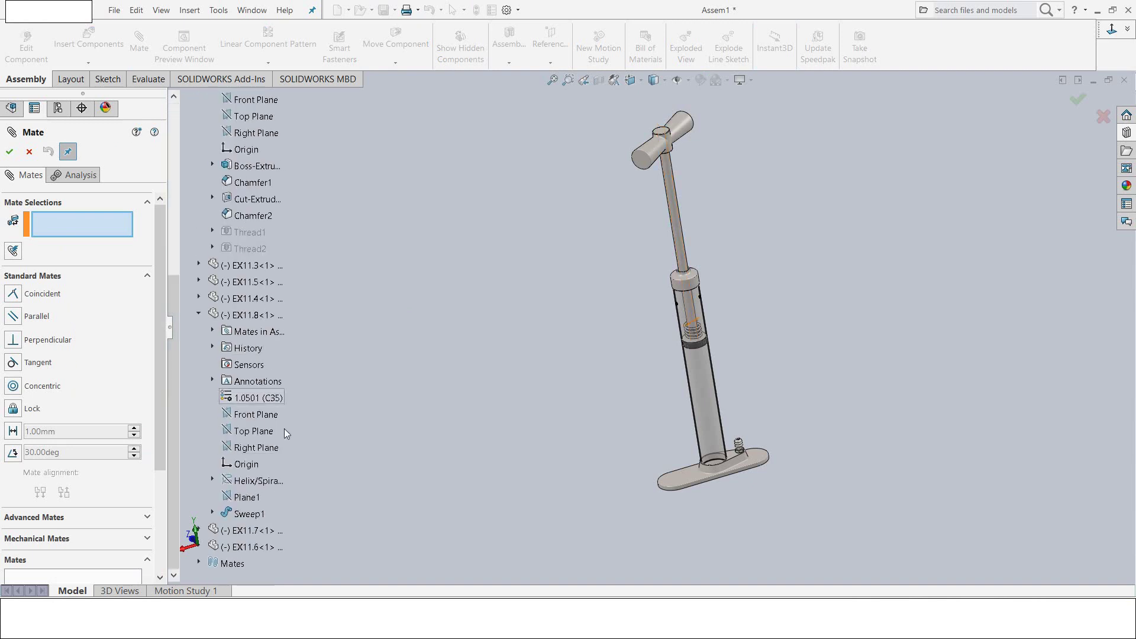
left_click(198, 530)
Step: Mate the handle's Right Plane parallel to the EX11.10 base's long side face
scroll(275, 521, "down", 1)
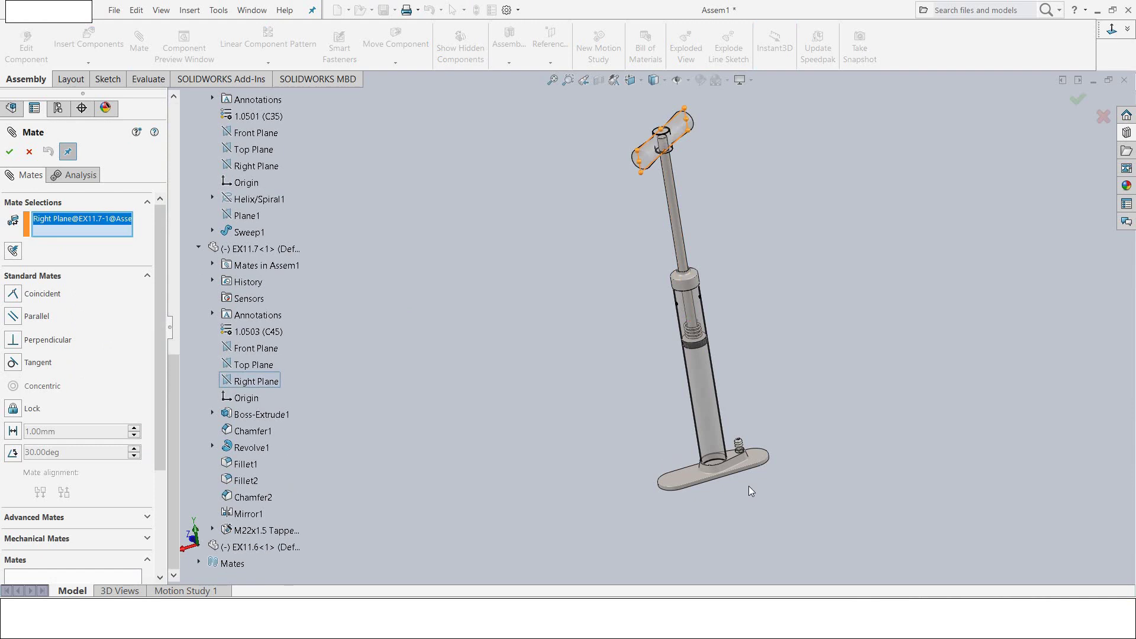
scroll(710, 480, "down", 3)
scroll(656, 444, "down", 3)
scroll(632, 397, "down", 3)
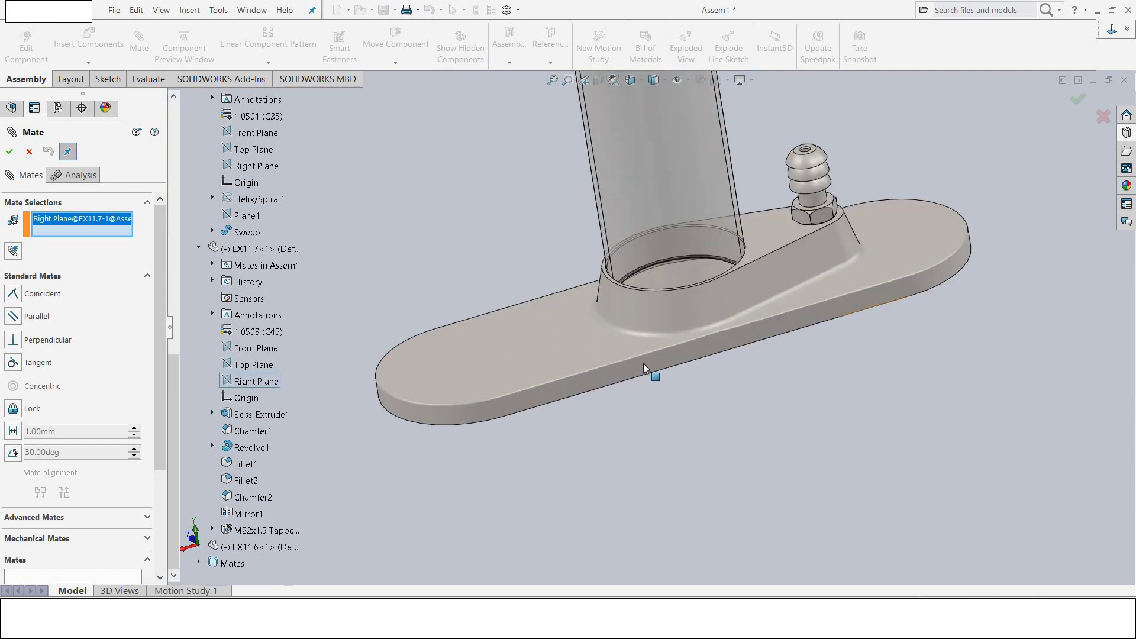
left_click(645, 363)
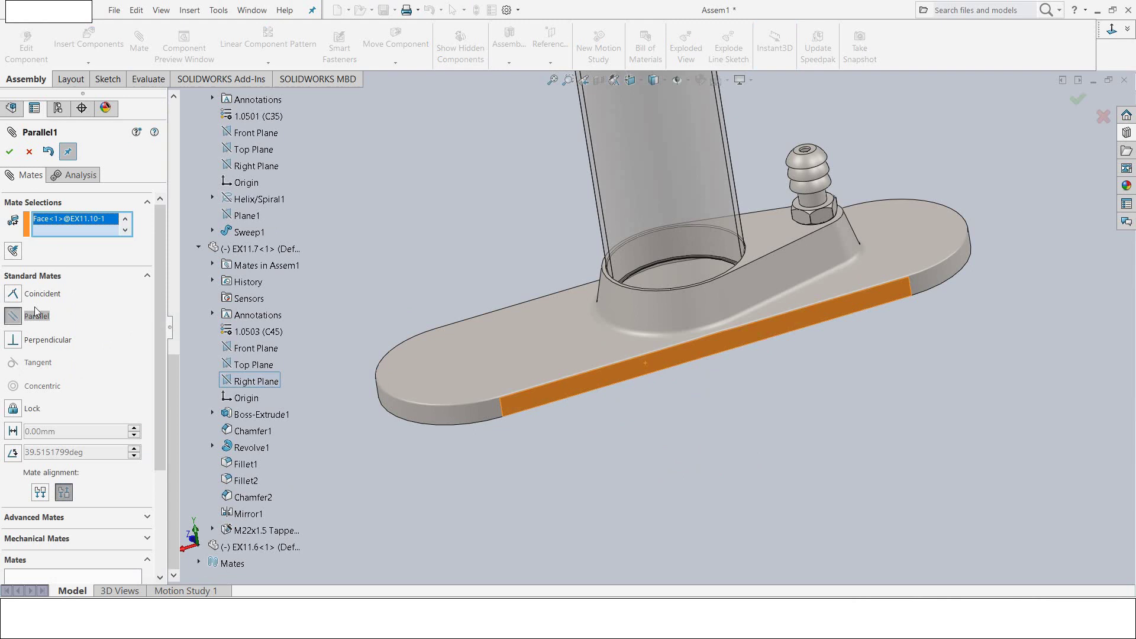
scroll(498, 415, "up", 3)
scroll(498, 415, "up", 3)
scroll(498, 415, "up", 2)
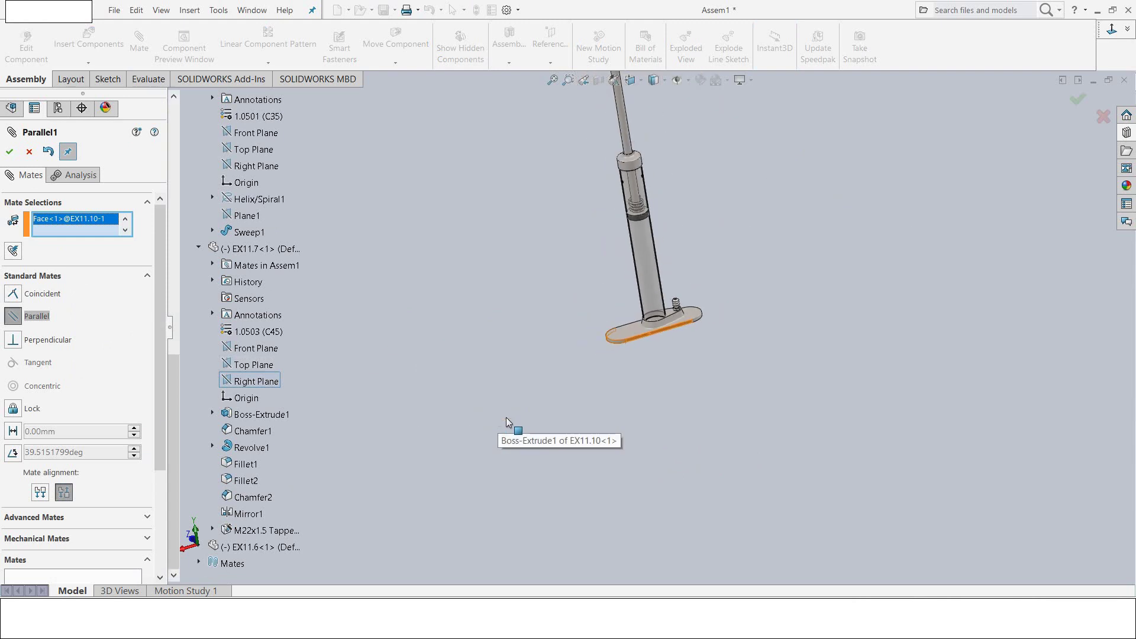
scroll(563, 346, "up", 2)
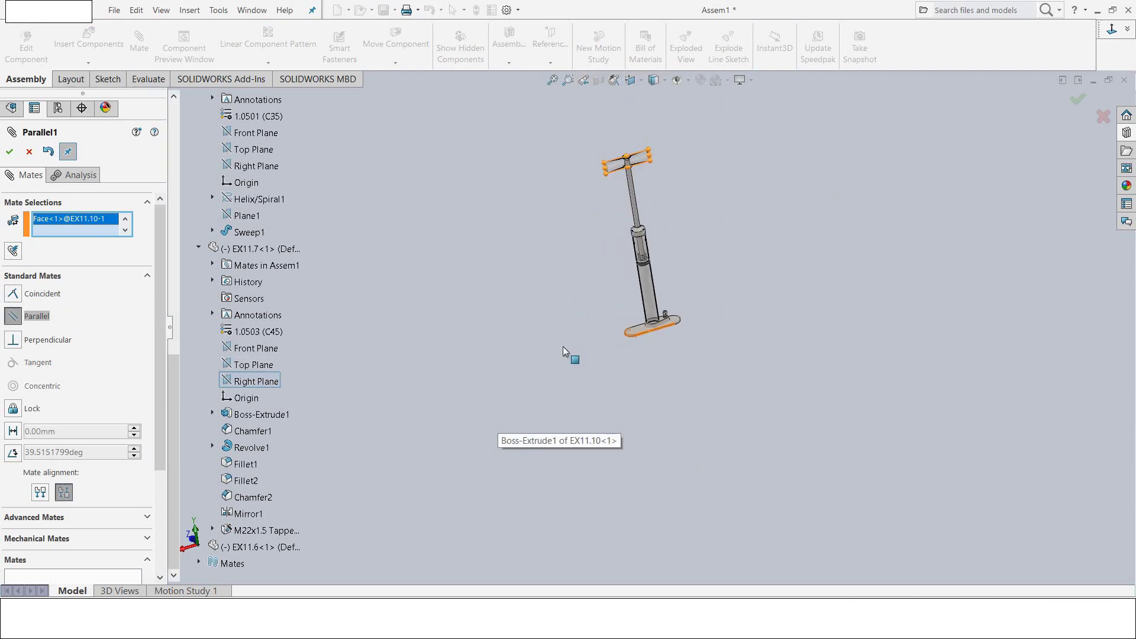
left_click(9, 152)
left_click(26, 155)
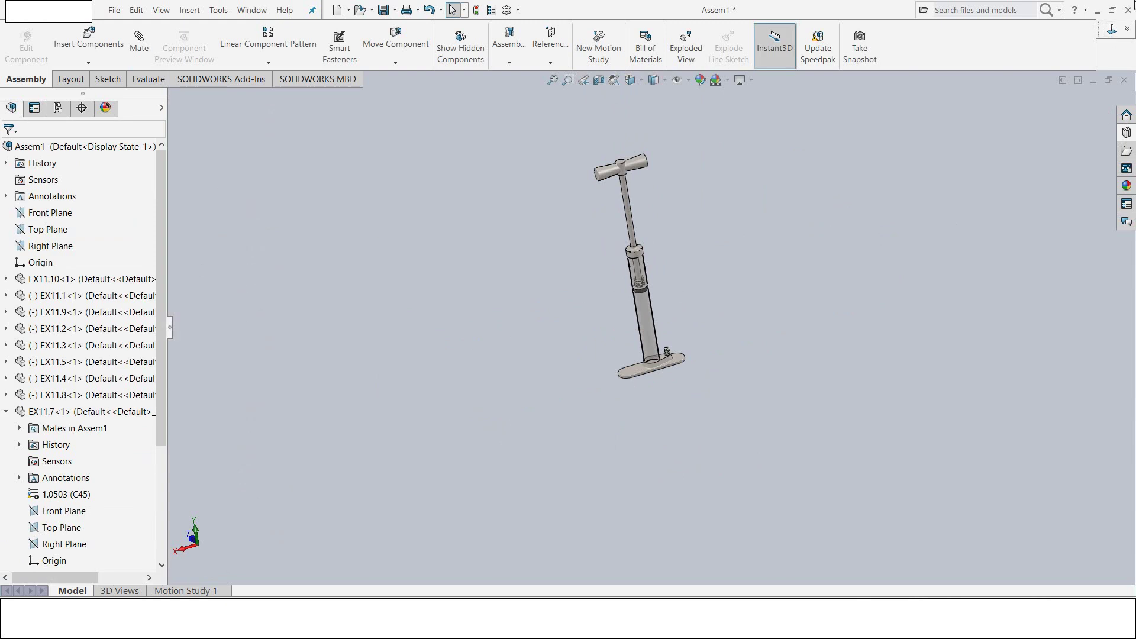
Step: In isometric view, drag the EX11.7 handle down the shaft to test its motion
left_click(1127, 31)
left_click(1033, 66)
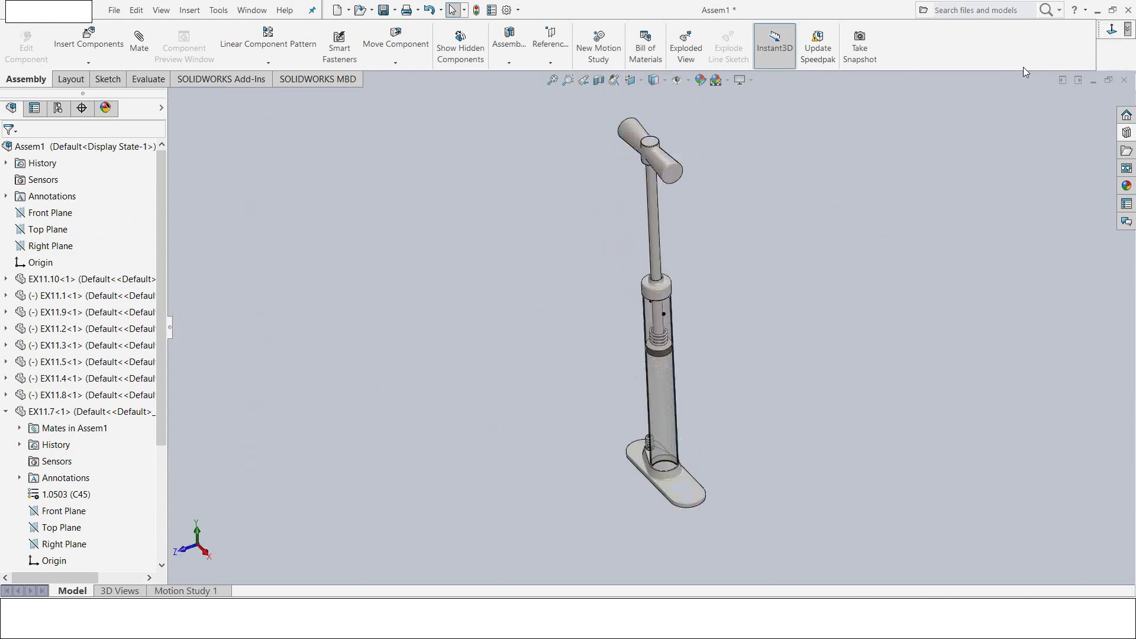
mouse_move(667, 173)
left_mouse_down()
mouse_move(659, 312)
mouse_move(698, 132)
mouse_move(665, 278)
left_mouse_up()
key("Escape")
left_click(514, 276)
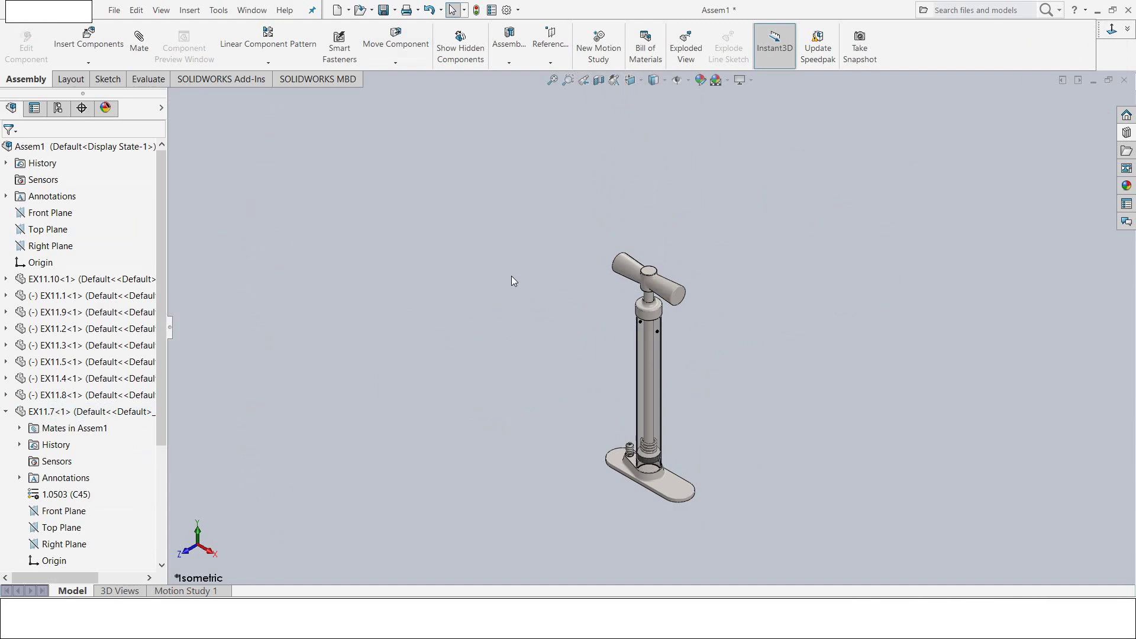
mouse_move(503, 330)
middle_mouse_down()
mouse_move(707, 506)
mouse_move(536, 365)
middle_mouse_up()
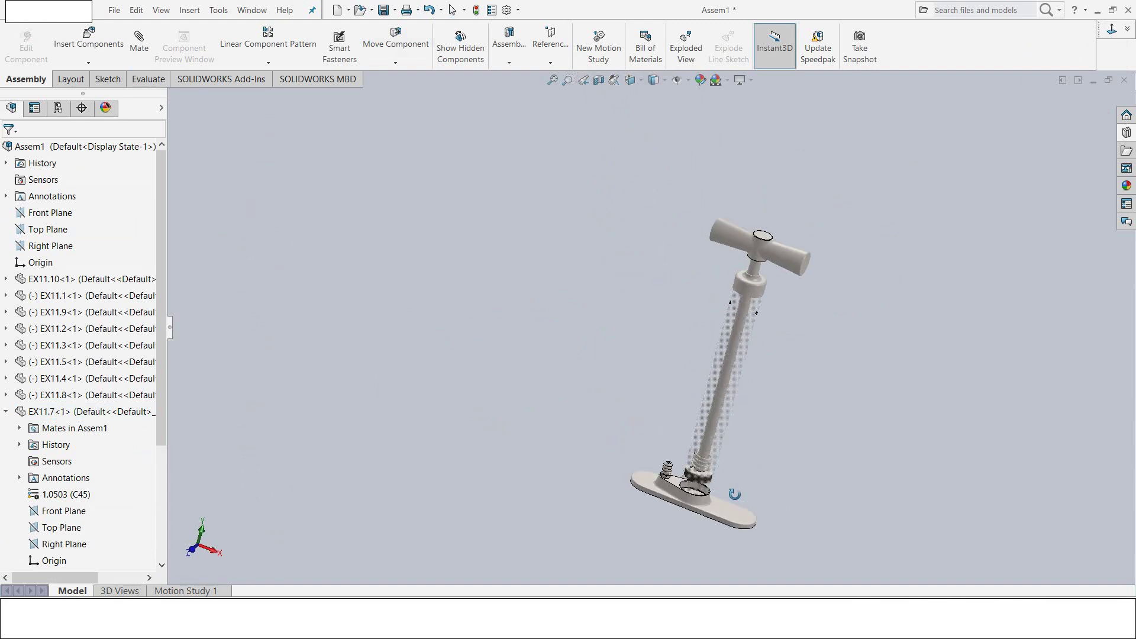